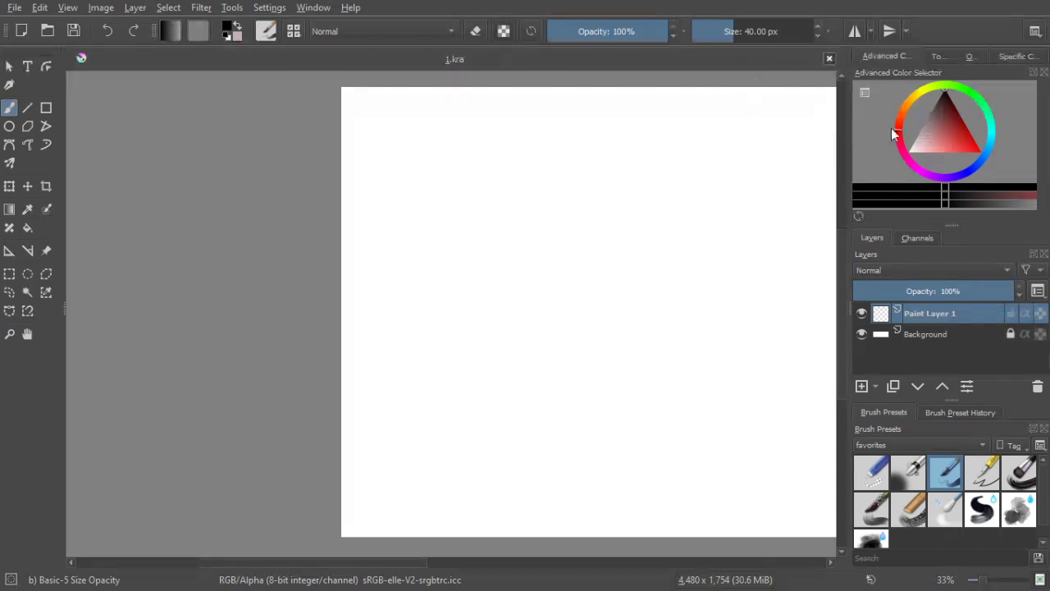
Set the brush size to 10 px and sketch a rough oval for the head near the upper left of the canvas
left_click(720, 31)
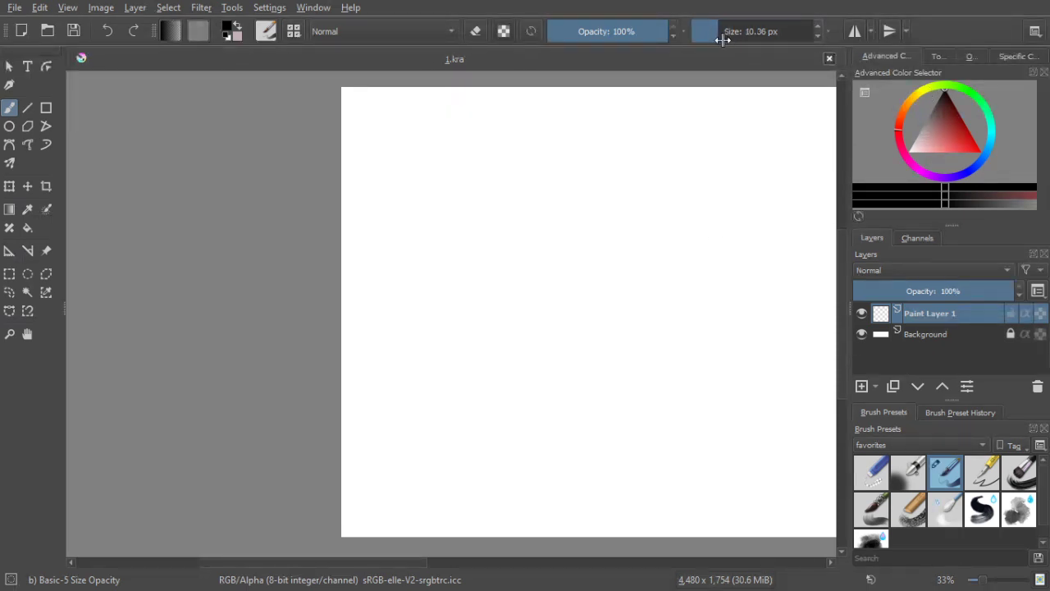
left_click(711, 31)
left_click(505, 118)
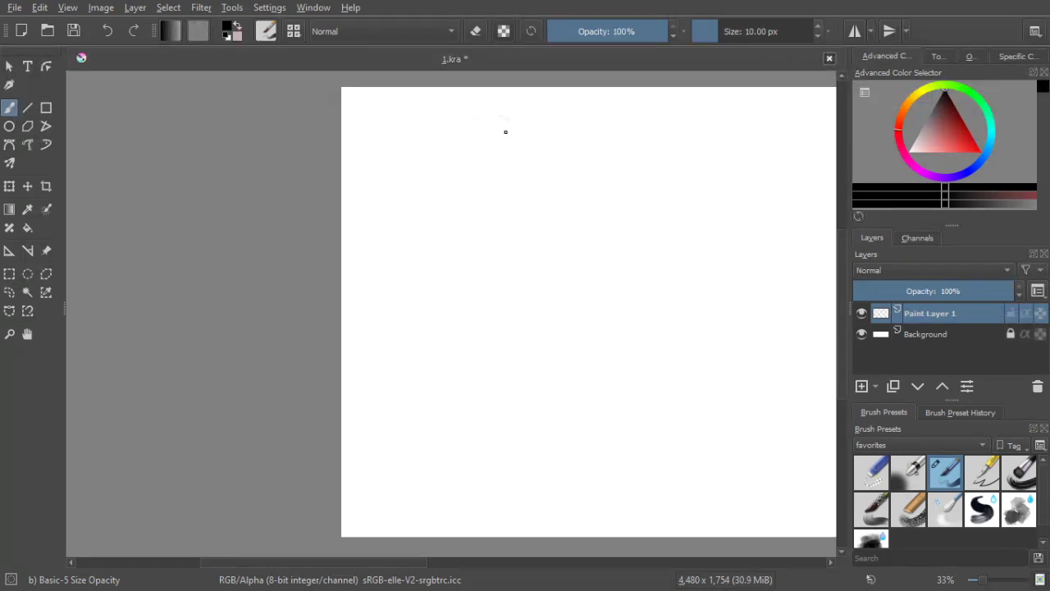
left_click_drag(479, 120, 493, 176)
mouse_move(466, 135)
left_mouse_down()
mouse_move(507, 120)
mouse_move(474, 126)
mouse_move(526, 132)
mouse_move(498, 113)
mouse_move(510, 156)
mouse_move(534, 161)
mouse_move(501, 191)
mouse_move(480, 187)
mouse_move(463, 158)
mouse_move(514, 180)
mouse_move(494, 192)
mouse_move(518, 181)
left_mouse_up()
left_click_drag(462, 163, 483, 185)
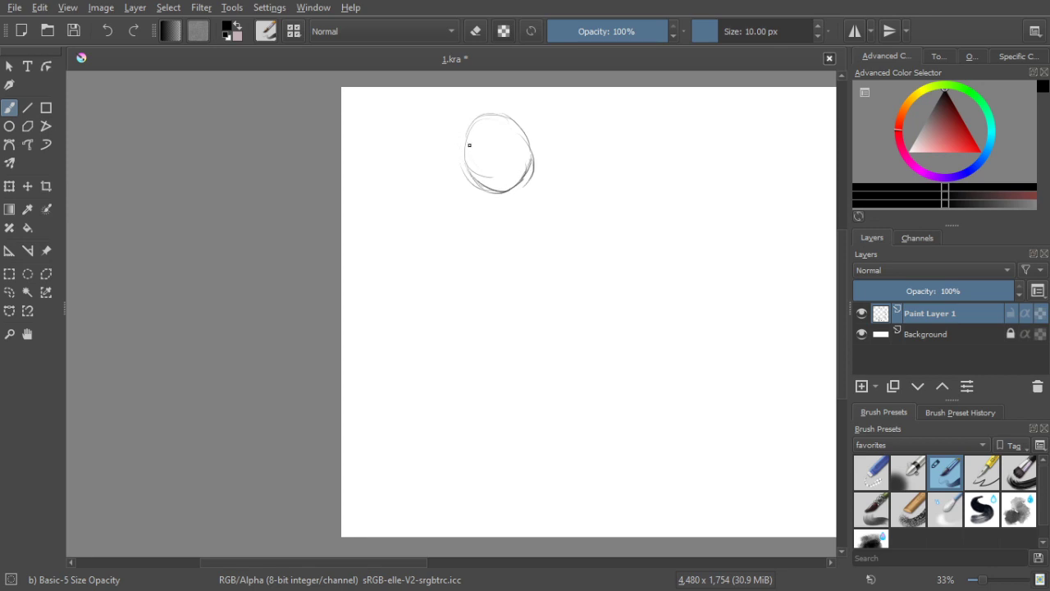
Draw a curved eye line and a vertical centre line across the head oval as face guides
left_click_drag(502, 145, 533, 156)
mouse_move(466, 156)
left_mouse_down()
mouse_move(514, 145)
mouse_move(535, 165)
left_mouse_up()
mouse_move(466, 160)
left_mouse_down()
mouse_move(504, 146)
mouse_move(535, 163)
left_mouse_up()
left_click_drag(498, 119, 507, 182)
left_click_drag(502, 121, 501, 190)
left_click_drag(507, 125, 508, 192)
key("ctrl+z")
key("ctrl+z")
left_click_drag(503, 127, 501, 191)
key("ctrl+z")
left_click_drag(504, 128, 502, 190)
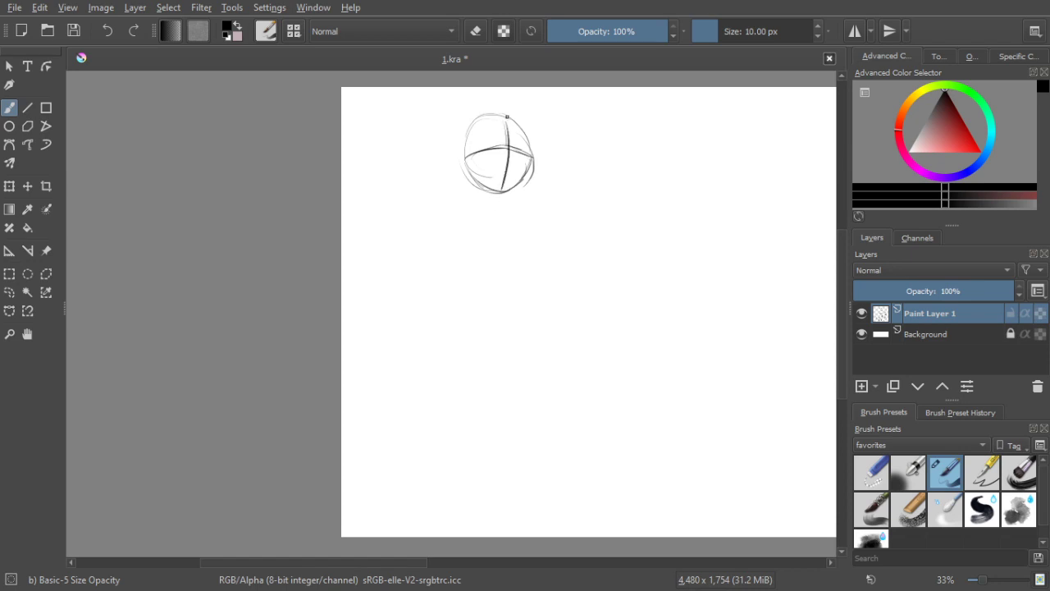
left_click_drag(505, 119, 502, 197)
Sketch the angular jawline down both sides of the face to a pointed chin
mouse_move(533, 158)
left_mouse_down()
mouse_move(514, 197)
mouse_move(507, 191)
left_mouse_up()
mouse_move(513, 186)
left_mouse_down()
mouse_move(503, 197)
mouse_move(486, 190)
left_mouse_up()
mouse_move(483, 187)
left_mouse_down()
mouse_move(502, 197)
mouse_move(489, 190)
left_mouse_up()
left_click_drag(469, 179, 506, 200)
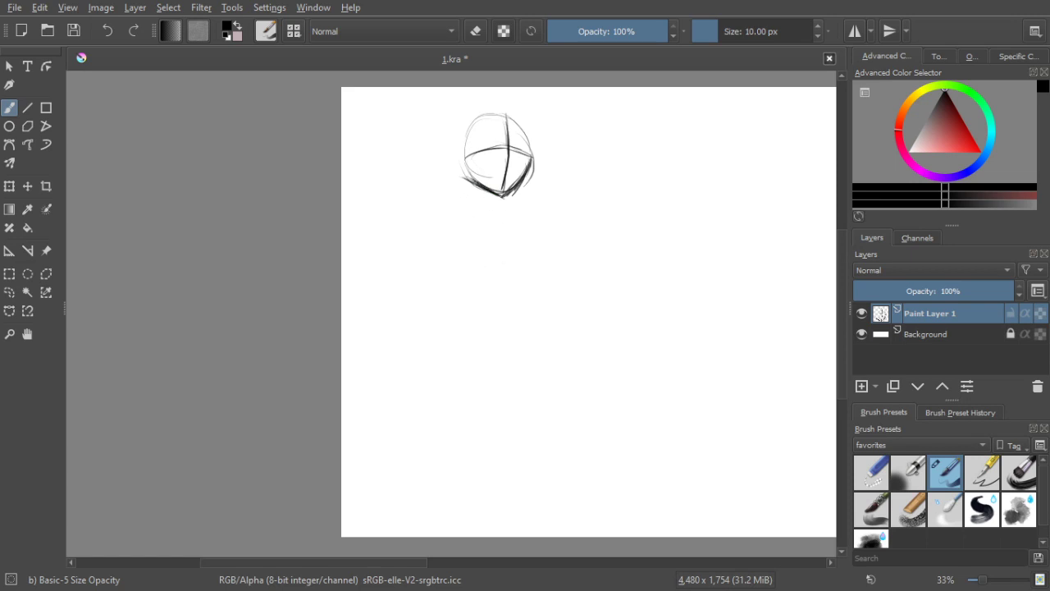
mouse_move(469, 179)
left_mouse_down()
mouse_move(500, 197)
mouse_move(523, 178)
mouse_move(513, 187)
left_mouse_up()
mouse_move(476, 189)
left_mouse_down()
mouse_move(493, 216)
mouse_move(514, 208)
mouse_move(510, 196)
left_mouse_up()
Try to sketch the neck sides and sloping shoulder lines below the chin
mouse_move(515, 216)
left_mouse_down()
mouse_move(512, 203)
mouse_move(479, 189)
mouse_move(488, 200)
mouse_move(474, 252)
left_mouse_up()
left_click_drag(491, 206, 482, 236)
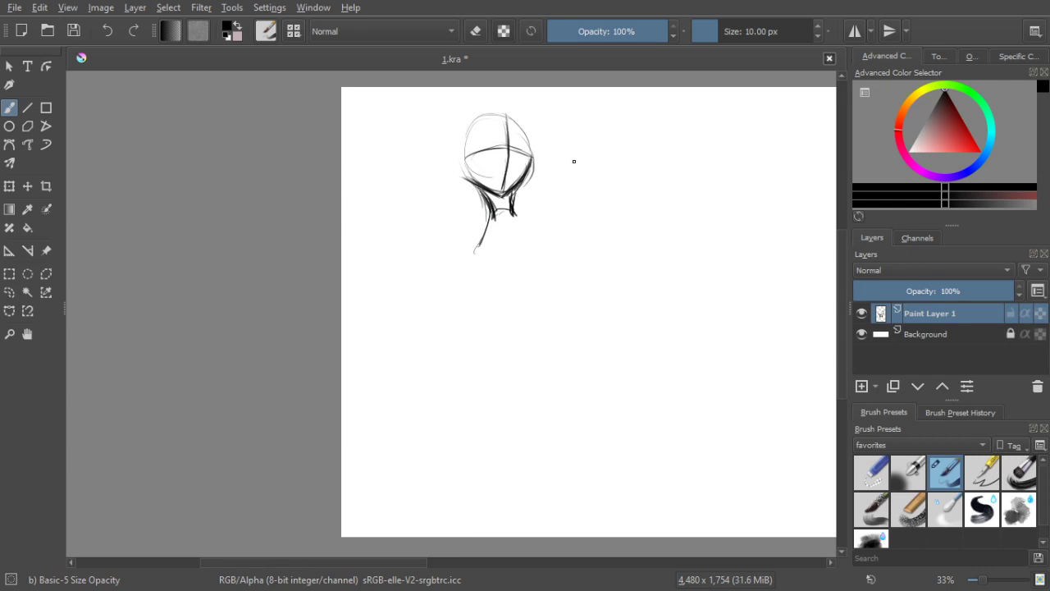
left_click_drag(490, 211, 477, 239)
mouse_move(488, 206)
left_mouse_down()
mouse_move(471, 248)
mouse_move(528, 208)
mouse_move(543, 217)
left_mouse_up()
Erase the neck and shoulder strokes below the chin using an enlarged Eraser Small brush
left_click(878, 478)
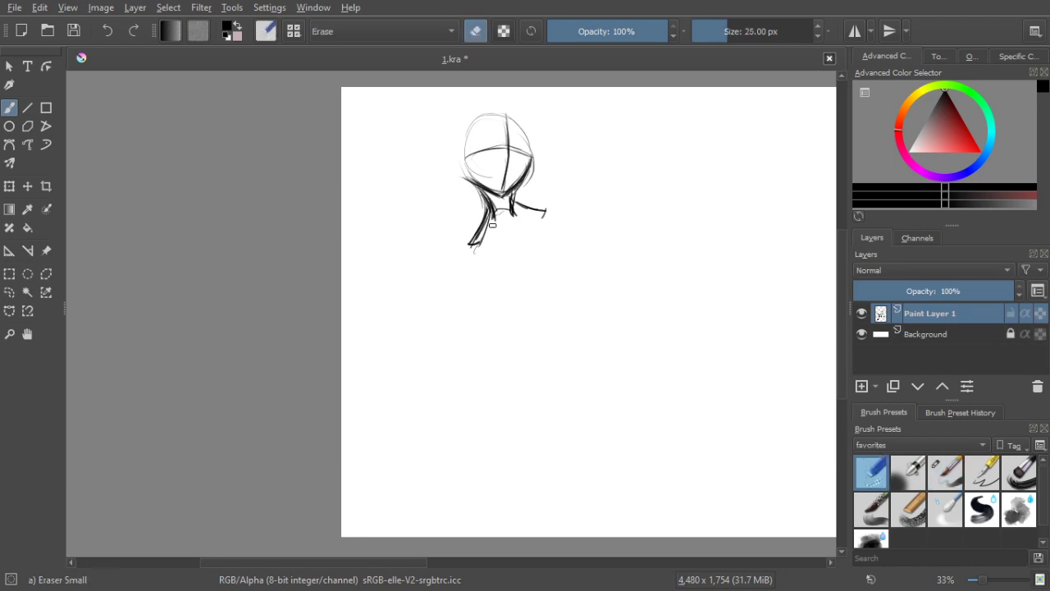
key("bracketright")
key("bracketright")
key("bracketright")
key("bracketright")
key("bracketright")
key("bracketright")
key("bracketright")
key("bracketright")
key("bracketright")
key("bracketright")
key("bracketright")
key("bracketright")
key("bracketright")
mouse_move(469, 223)
left_mouse_down()
mouse_move(473, 250)
mouse_move(465, 215)
mouse_move(488, 243)
mouse_move(475, 195)
mouse_move(494, 205)
mouse_move(534, 192)
mouse_move(508, 212)
mouse_move(517, 195)
mouse_move(543, 199)
mouse_move(551, 230)
left_mouse_up()
Return to the Basic-5 Size Opacity brush at 10 px and redraw the neck with short shoulder slopes
key("e")
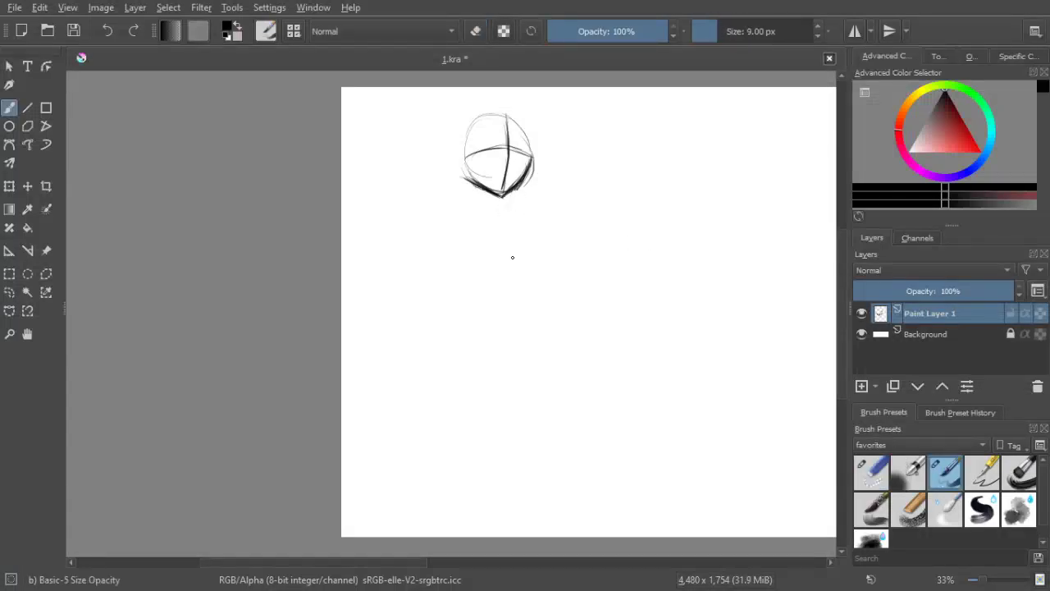
key("bracketright")
left_click_drag(483, 186, 509, 194)
mouse_move(476, 188)
left_mouse_down()
mouse_move(497, 221)
mouse_move(526, 212)
mouse_move(525, 235)
mouse_move(471, 222)
mouse_move(454, 231)
mouse_move(472, 218)
mouse_move(459, 227)
left_mouse_up()
left_click_drag(512, 202, 540, 217)
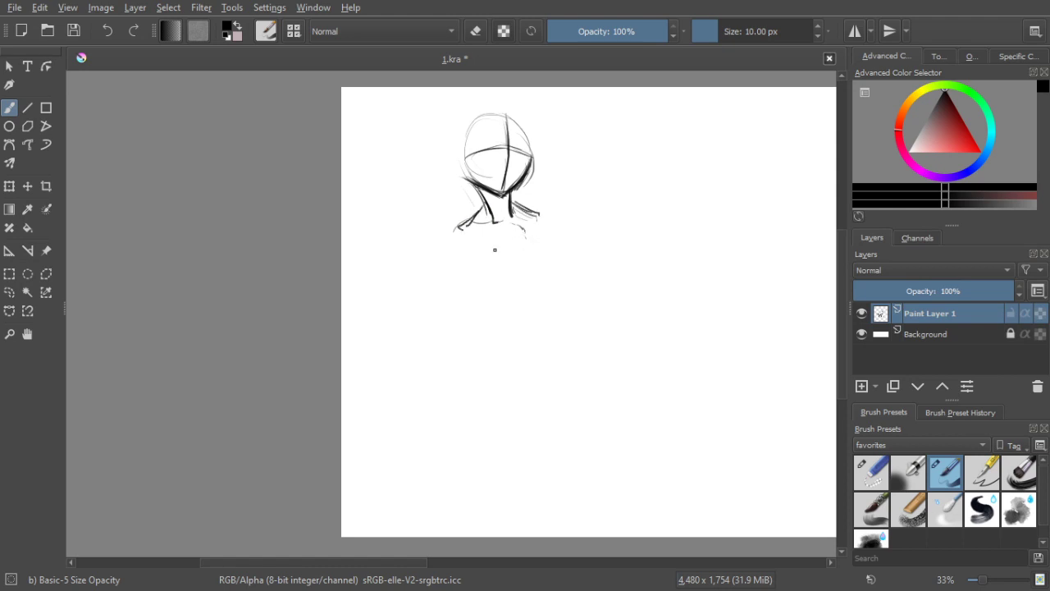
left_click_drag(500, 297, 574, 284)
left_click_drag(509, 290, 570, 283)
mouse_move(543, 231)
left_mouse_down()
mouse_move(562, 259)
mouse_move(560, 235)
mouse_move(567, 239)
mouse_move(564, 274)
left_mouse_up()
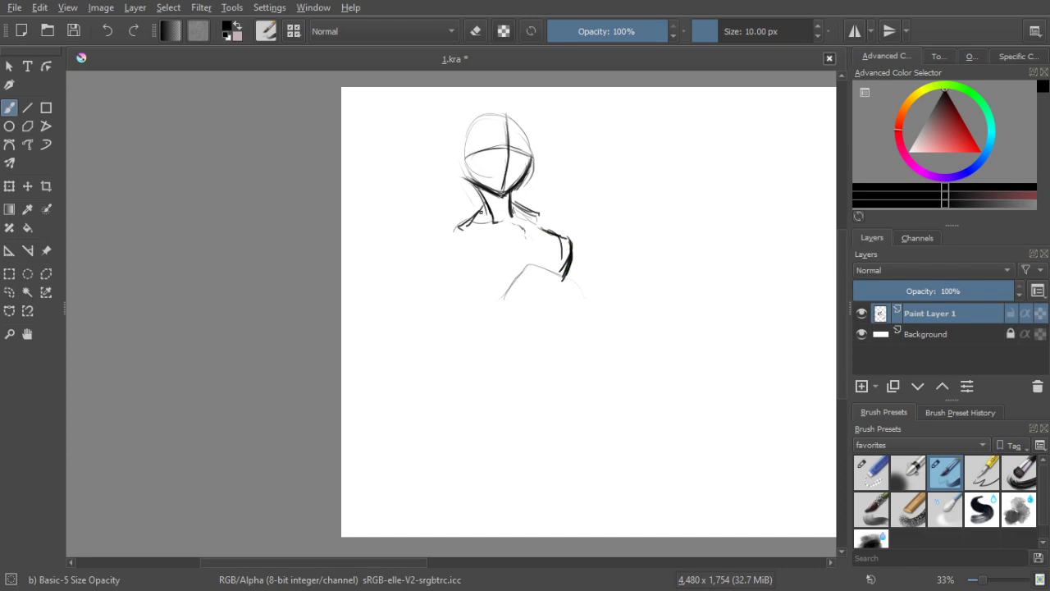
key("ctrl+z")
key("ctrl+z")
key("ctrl+z")
Sketch the chest outline with two rounded forms below the shoulders, trimming its outer edge with the eraser mode
mouse_move(542, 228)
left_mouse_down()
mouse_move(569, 239)
mouse_move(565, 276)
mouse_move(517, 280)
mouse_move(500, 297)
mouse_move(478, 279)
mouse_move(485, 285)
left_mouse_up()
mouse_move(479, 245)
left_mouse_down()
mouse_move(503, 289)
mouse_move(490, 285)
mouse_move(507, 286)
mouse_move(487, 286)
mouse_move(522, 277)
left_mouse_up()
mouse_move(514, 287)
left_mouse_down()
mouse_move(526, 261)
mouse_move(553, 274)
left_mouse_up()
mouse_move(556, 232)
left_mouse_down()
mouse_move(564, 271)
mouse_move(554, 276)
left_mouse_up()
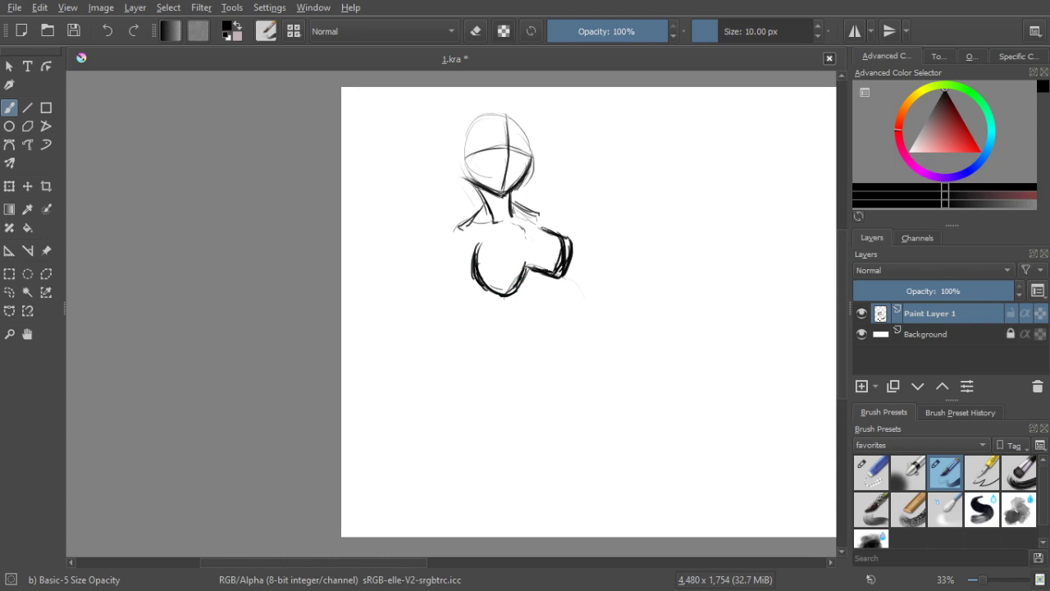
mouse_move(542, 275)
left_mouse_down()
mouse_move(563, 276)
mouse_move(570, 236)
left_mouse_up()
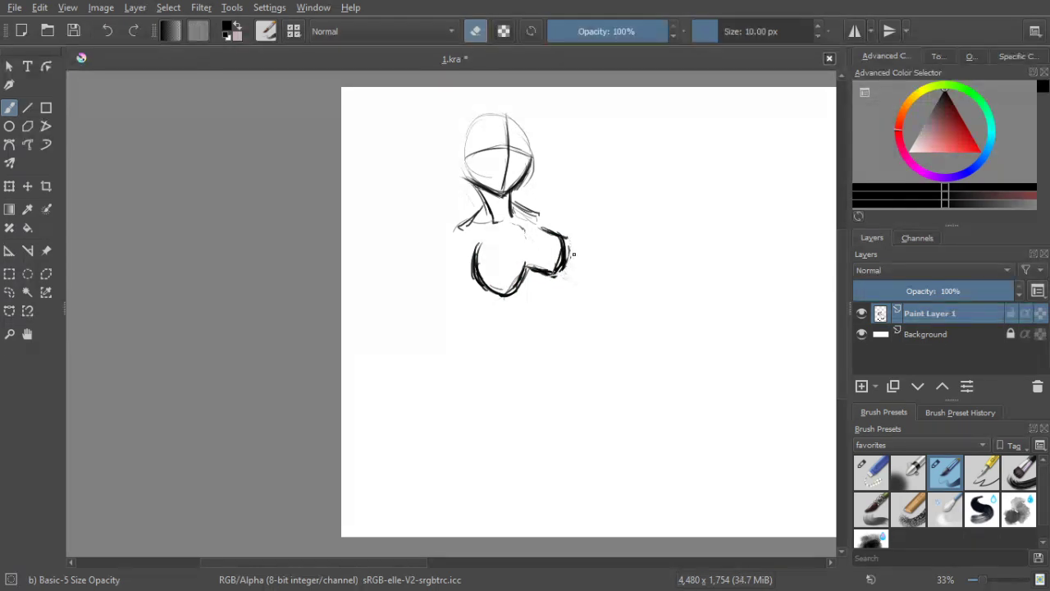
left_click(476, 31)
mouse_move(526, 274)
left_mouse_down()
mouse_move(556, 271)
mouse_move(564, 248)
mouse_move(550, 279)
mouse_move(560, 275)
left_mouse_up()
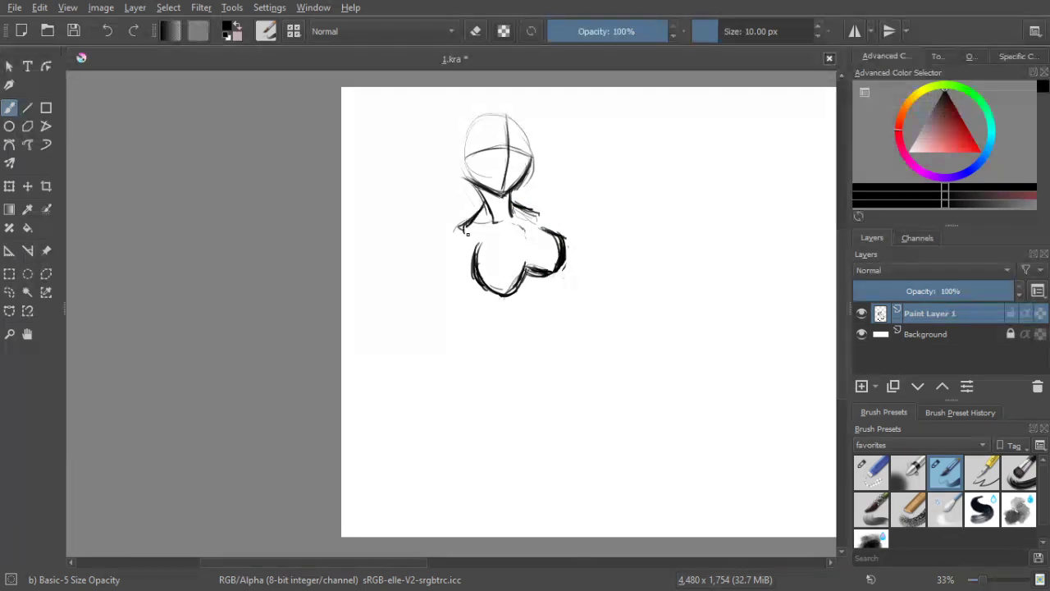
Darken the left shoulder slope and sketch both sides of the torso tapering down from the chest to the waist
left_click_drag(480, 208, 461, 229)
left_click_drag(489, 293, 519, 321)
left_click_drag(543, 274, 565, 306)
mouse_move(489, 290)
left_mouse_down()
mouse_move(533, 327)
mouse_move(527, 335)
mouse_move(558, 323)
left_mouse_up()
left_click_drag(552, 275, 564, 324)
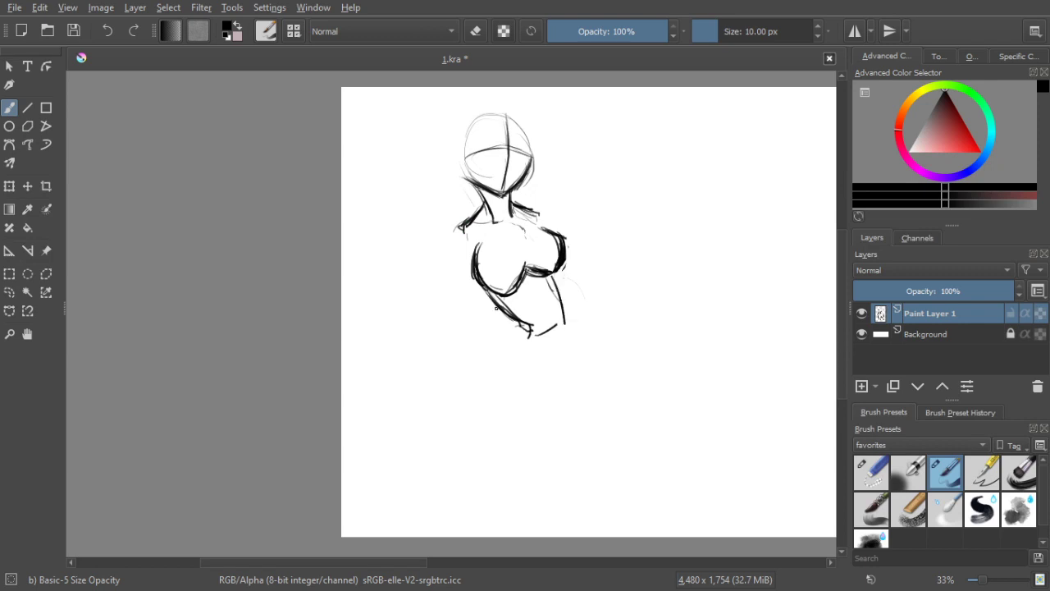
Thicken both waist contours and extend the right side down to the top of the hips, undoing unwanted strokes
mouse_move(486, 289)
left_mouse_down()
mouse_move(520, 319)
mouse_move(510, 317)
left_mouse_up()
left_click_drag(490, 302, 522, 331)
left_click_drag(475, 274, 522, 332)
left_click_drag(510, 321, 527, 343)
mouse_move(527, 341)
left_mouse_down()
mouse_move(538, 345)
mouse_move(542, 323)
mouse_move(573, 338)
mouse_move(530, 340)
mouse_move(556, 322)
mouse_move(577, 340)
left_mouse_up()
key("ctrl+z")
key("ctrl+z")
key("ctrl+z")
key("ctrl+z")
left_click_drag(556, 276, 577, 339)
left_click_drag(558, 278, 577, 338)
left_click_drag(560, 285, 577, 339)
Sketch the hip contours widening from the waist and narrowing toward the crotch, and thicken the right waist line
mouse_move(550, 274)
left_mouse_down()
mouse_move(576, 331)
mouse_move(576, 318)
mouse_move(521, 348)
mouse_move(509, 382)
left_mouse_up()
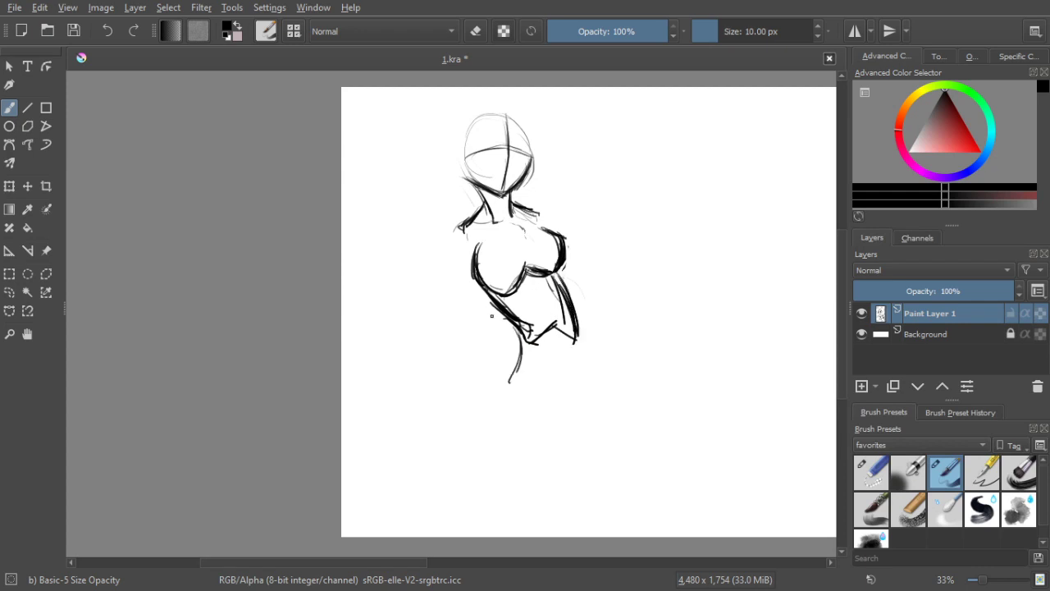
left_click_drag(519, 331, 508, 389)
mouse_move(514, 386)
left_mouse_down()
mouse_move(553, 435)
mouse_move(572, 433)
left_mouse_up()
mouse_move(579, 338)
left_mouse_down()
mouse_move(593, 399)
mouse_move(576, 417)
left_mouse_up()
left_click_drag(578, 333, 595, 385)
left_click_drag(576, 337, 600, 386)
left_click_drag(553, 272, 572, 332)
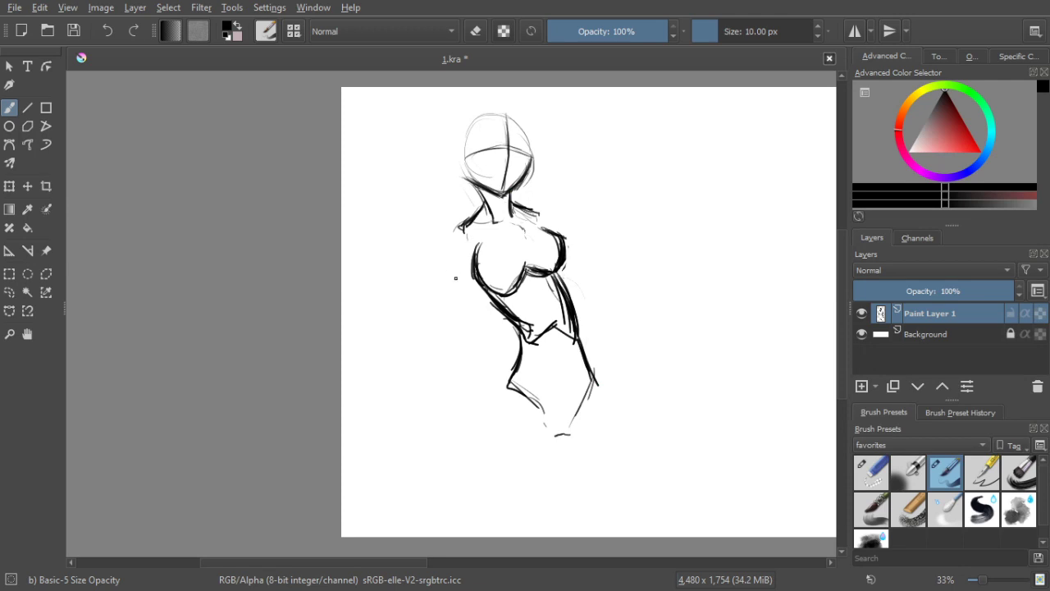
Add a new paint layer and sketch the first hair strokes from the crown down beside the face
left_click(864, 385)
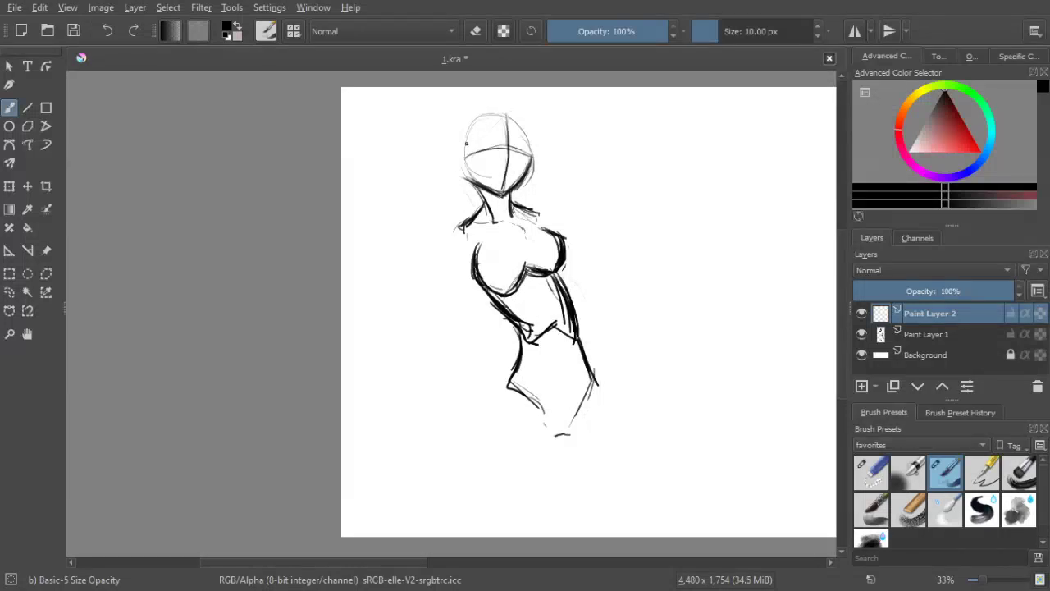
mouse_move(470, 154)
left_mouse_down()
mouse_move(490, 128)
mouse_move(475, 115)
left_mouse_up()
left_click_drag(462, 165, 502, 114)
mouse_move(465, 154)
left_mouse_down()
mouse_move(444, 197)
mouse_move(450, 212)
mouse_move(492, 219)
left_mouse_up()
left_click_drag(525, 133, 510, 117)
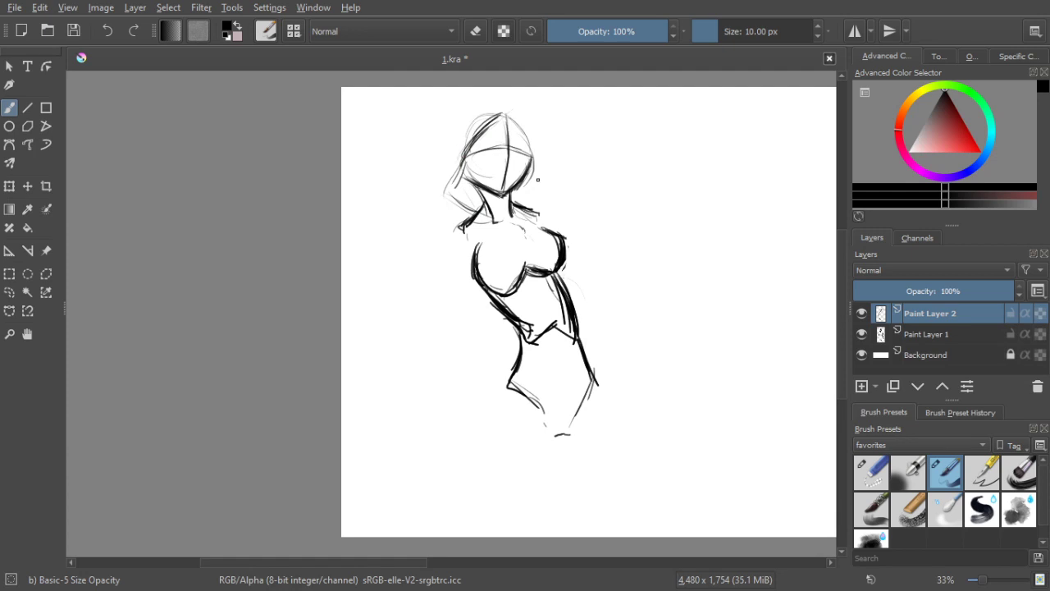
Undo the last hair strokes and redraw the hair along both sides of the face down to the neck
mouse_move(519, 181)
left_mouse_down()
mouse_move(527, 202)
mouse_move(509, 226)
mouse_move(533, 177)
mouse_move(534, 218)
mouse_move(528, 208)
left_mouse_up()
key("ctrl+z")
key("ctrl+z")
key("ctrl+z")
key("ctrl+z")
left_click_drag(462, 170, 451, 197)
left_click_drag(480, 123, 451, 191)
left_click_drag(484, 120, 447, 193)
left_click_drag(453, 197, 505, 227)
left_click_drag(532, 187, 526, 202)
left_click_drag(534, 159, 522, 196)
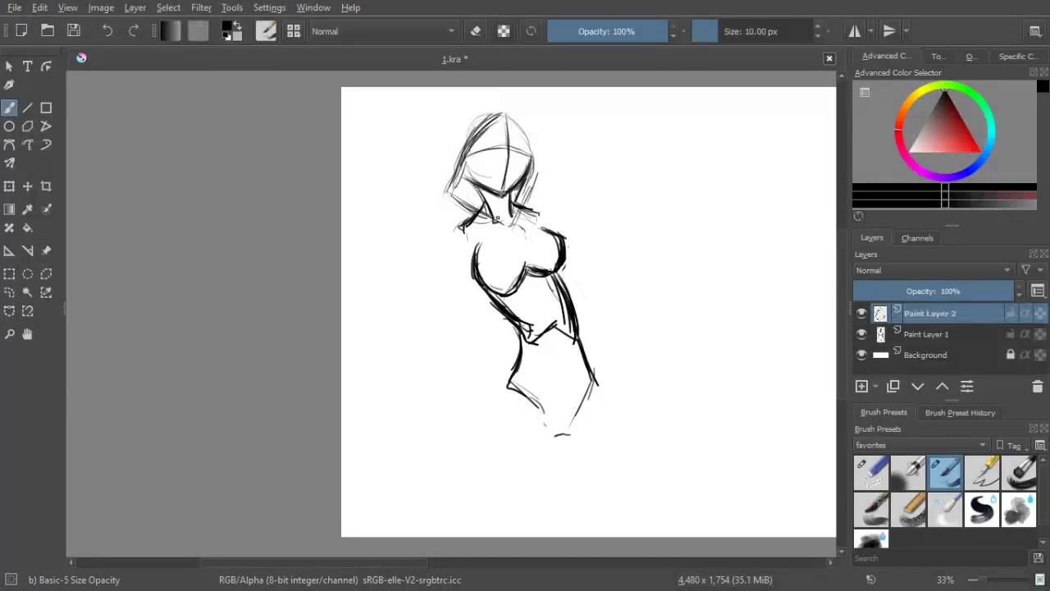
Undo the lower hair strokes and draw longer strands from both sides converging to a point on the chest
key("ctrl+z")
key("ctrl+z")
key("ctrl+z")
key("ctrl+z")
key("ctrl+z")
key("ctrl+z")
key("ctrl+z")
key("ctrl+z")
left_click_drag(452, 196, 526, 253)
left_click_drag(537, 174, 543, 240)
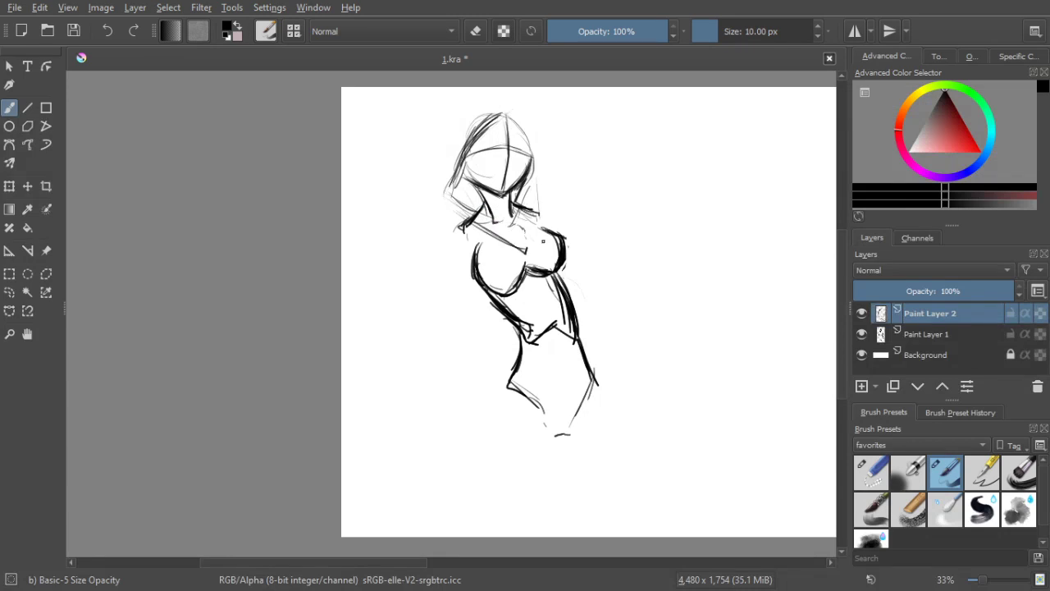
mouse_move(536, 164)
left_mouse_down()
mouse_move(535, 252)
mouse_move(528, 242)
left_mouse_up()
left_click_drag(534, 187, 525, 260)
Draw the outer hair contour over the crown and down both sides of the head to the shoulder
mouse_move(500, 113)
left_mouse_down()
mouse_move(532, 151)
mouse_move(534, 221)
left_mouse_up()
mouse_move(463, 157)
left_mouse_down()
mouse_move(509, 114)
mouse_move(499, 103)
mouse_move(517, 104)
mouse_move(545, 167)
left_mouse_up()
left_click_drag(531, 120, 532, 261)
mouse_move(477, 135)
left_mouse_down()
mouse_move(499, 105)
mouse_move(474, 114)
mouse_move(518, 99)
mouse_move(490, 96)
mouse_move(444, 139)
left_mouse_up()
key("ctrl+z")
key("ctrl+z")
mouse_move(479, 99)
left_mouse_down()
mouse_move(442, 161)
mouse_move(466, 215)
left_mouse_up()
mouse_move(444, 179)
left_mouse_down()
mouse_move(466, 214)
mouse_move(455, 230)
left_mouse_up()
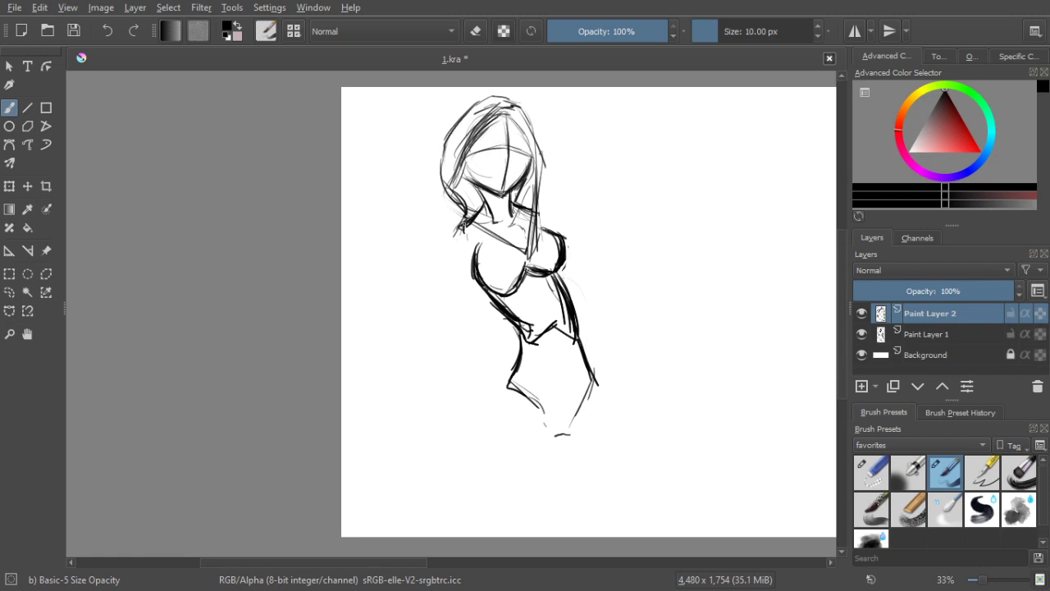
Darken the strands converging on the chest, the hair ends at the left shoulder and the left chest contour
left_click_drag(534, 198, 528, 254)
left_click_drag(474, 224, 530, 257)
left_click_drag(472, 193, 465, 217)
mouse_move(468, 183)
left_mouse_down()
mouse_move(453, 200)
mouse_move(448, 185)
mouse_move(459, 219)
left_mouse_up()
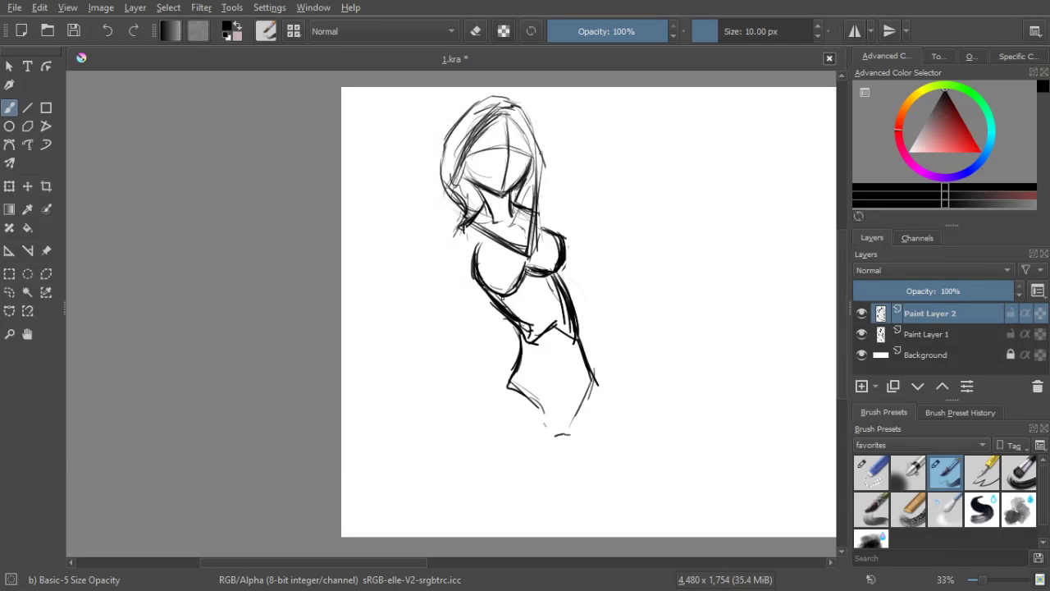
mouse_move(485, 289)
left_mouse_down()
mouse_move(501, 296)
mouse_move(520, 271)
left_mouse_up()
Sketch the left arm from the shoulder to the elbow and continue its outer line along the forearm
left_click_drag(453, 233, 448, 252)
left_click_drag(453, 225, 444, 286)
mouse_move(449, 249)
left_mouse_down()
mouse_move(455, 312)
mouse_move(478, 320)
mouse_move(433, 407)
left_mouse_up()
mouse_move(445, 304)
left_mouse_down()
mouse_move(436, 377)
mouse_move(448, 404)
left_mouse_up()
mouse_move(469, 366)
left_mouse_down()
mouse_move(460, 391)
mouse_move(470, 406)
left_mouse_up()
left_click_drag(470, 394, 471, 348)
mouse_move(477, 302)
left_mouse_down()
mouse_move(466, 391)
mouse_move(445, 408)
left_mouse_up()
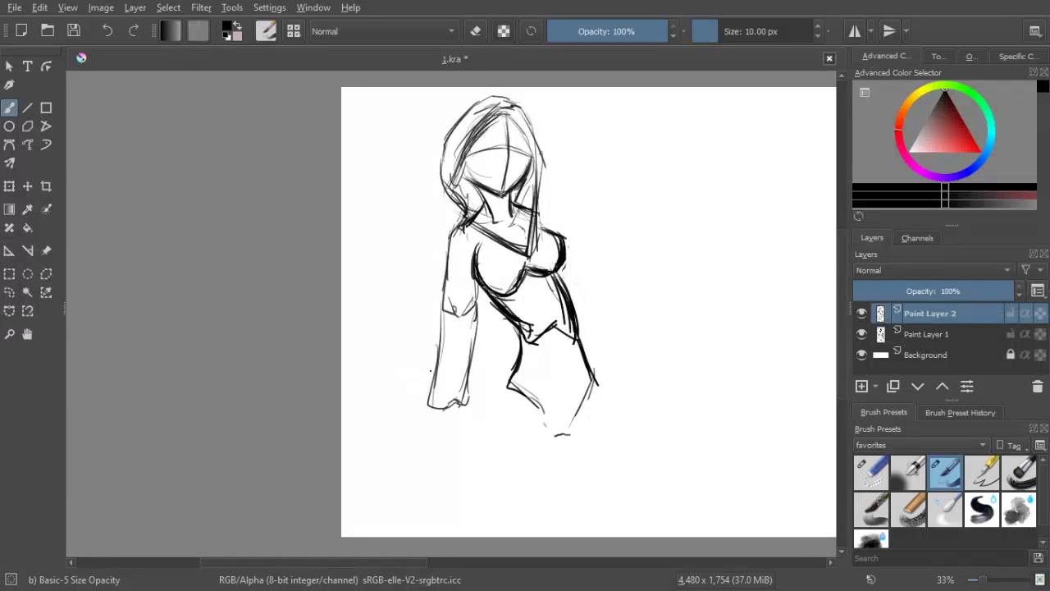
left_click_drag(433, 370, 415, 412)
mouse_move(433, 374)
left_mouse_down()
mouse_move(417, 415)
mouse_move(427, 425)
mouse_move(479, 419)
left_mouse_up()
left_click_drag(480, 379, 471, 415)
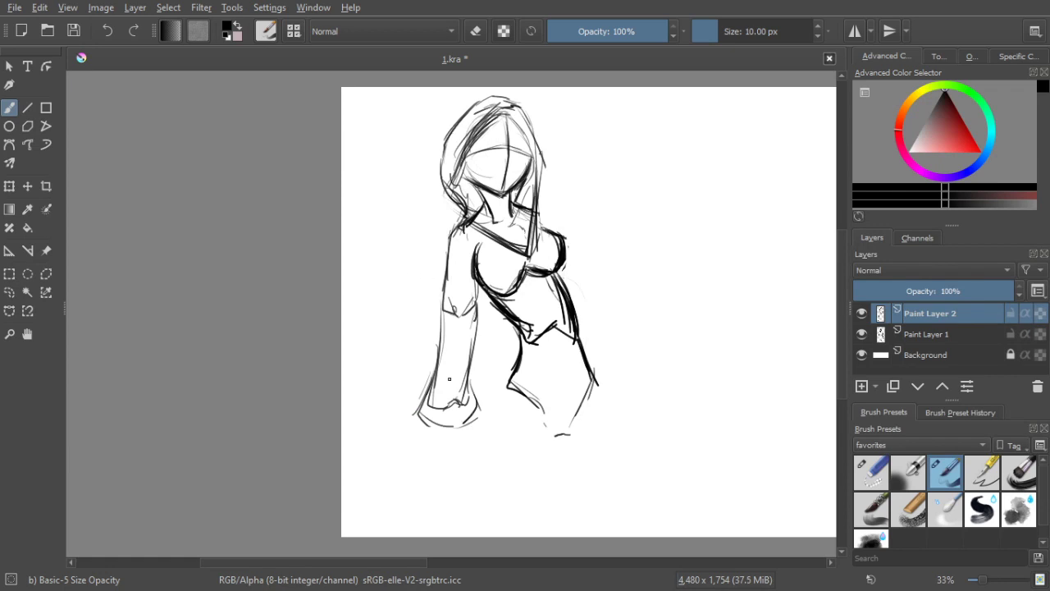
key("ctrl+z")
key("ctrl+z")
key("ctrl+z")
key("ctrl+z")
key("ctrl+z")
key("ctrl+z")
key("ctrl+z")
key("ctrl+z")
key("ctrl+z")
key("ctrl+z")
key("ctrl+z")
Erase the stray strokes beside the left elbow using the brush's eraser mode
left_click(475, 31)
mouse_move(478, 311)
left_mouse_down()
mouse_move(472, 328)
mouse_move(476, 304)
left_mouse_up()
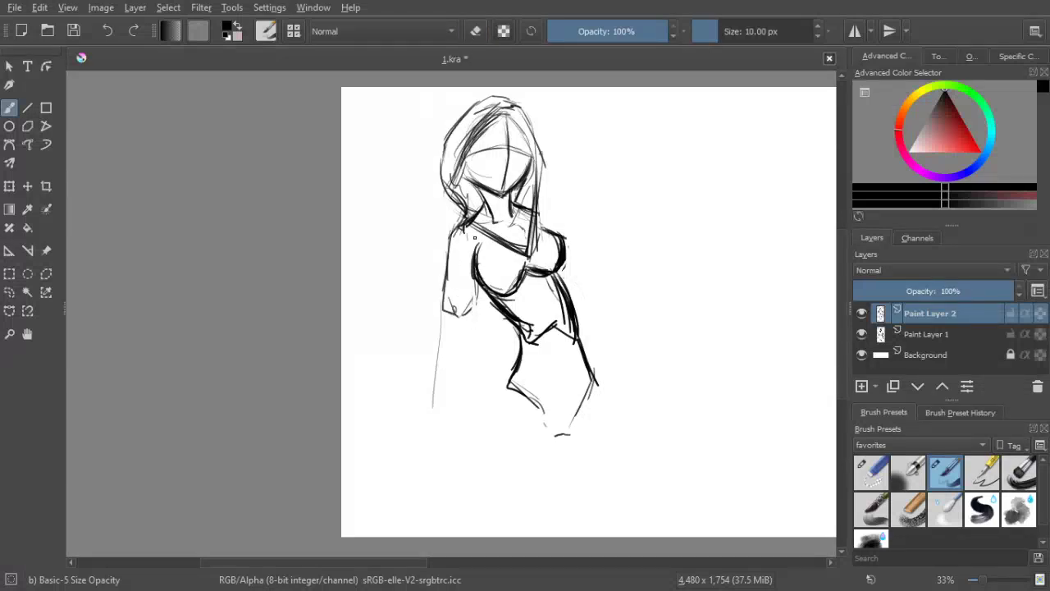
Clean up the strokes between the left elbow and the torso with an enlarged eraser-mode brush, and return to painting at 10 px
key("bracketright")
key("bracketright")
key("bracketright")
key("bracketright")
key("bracketright")
key("bracketright")
key("bracketright")
key("bracketright")
key("bracketright")
key("bracketright")
key("bracketright")
key("bracketright")
key("bracketright")
key("bracketright")
key("bracketright")
key("bracketright")
key("bracketright")
key("bracketright")
key("bracketright")
key("bracketright")
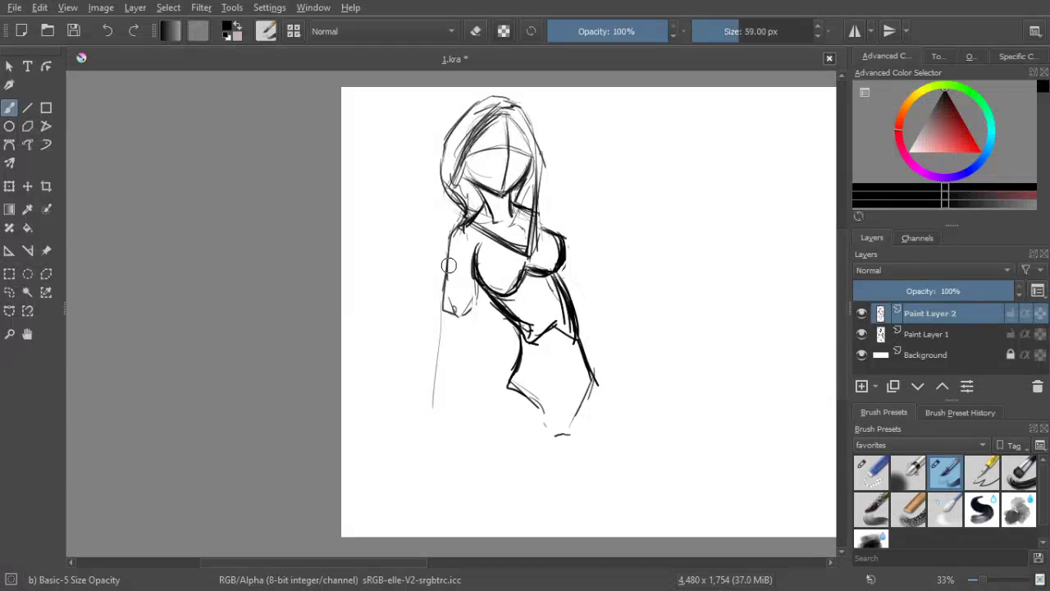
mouse_move(494, 307)
left_mouse_down()
mouse_move(470, 284)
mouse_move(453, 239)
mouse_move(451, 284)
left_mouse_up()
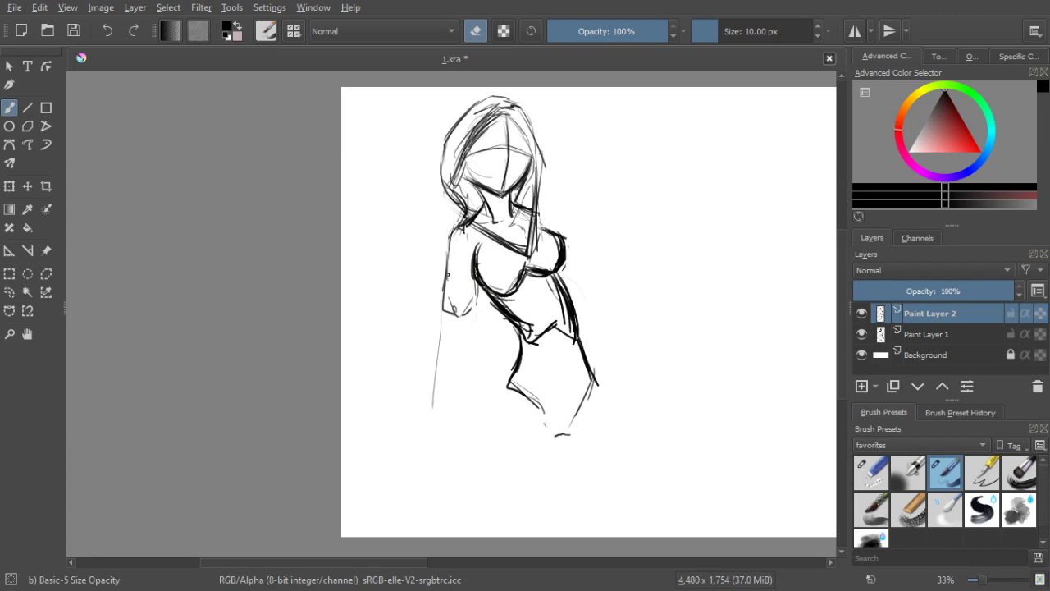
left_click(476, 31)
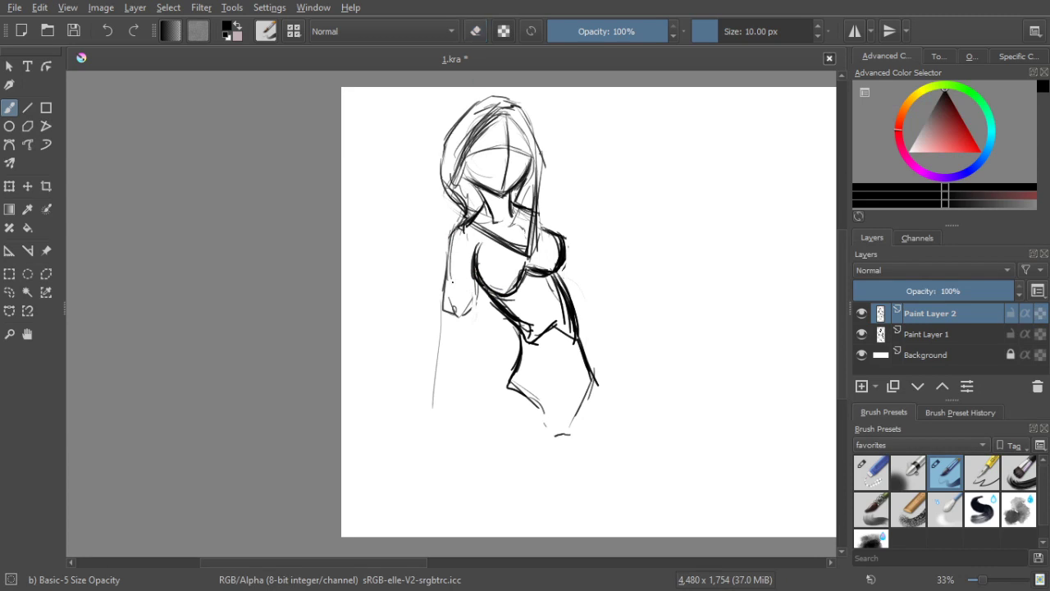
Draw the inner and outer contours of the left forearm from the elbow down to the wrist
mouse_move(451, 270)
left_mouse_down()
mouse_move(457, 297)
mouse_move(474, 297)
mouse_move(475, 276)
mouse_move(447, 322)
mouse_move(472, 312)
mouse_move(465, 357)
left_mouse_up()
left_click_drag(469, 314, 464, 394)
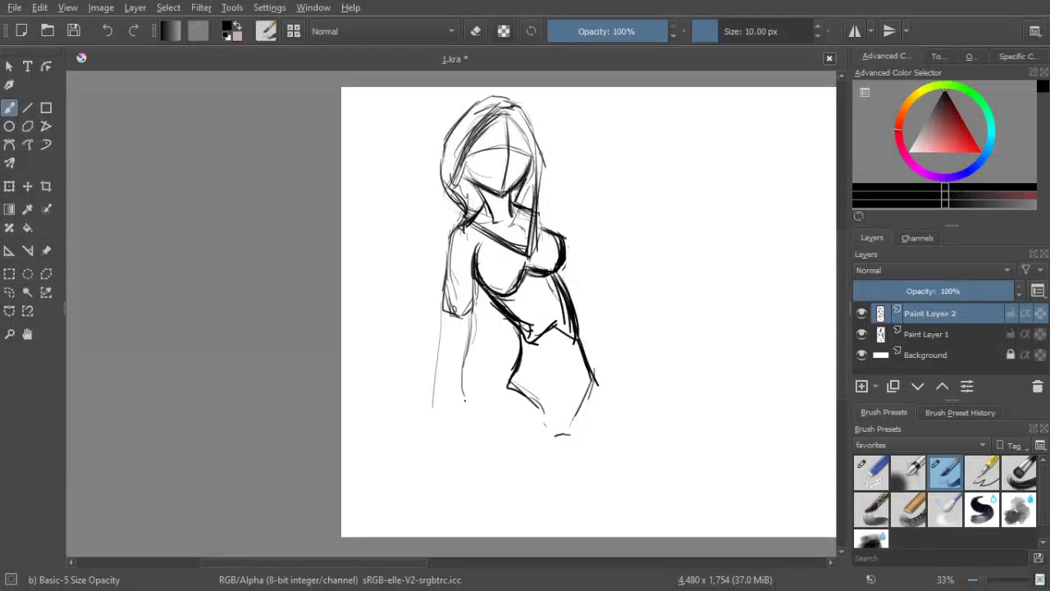
left_click_drag(447, 310, 465, 401)
left_click_drag(447, 312, 452, 402)
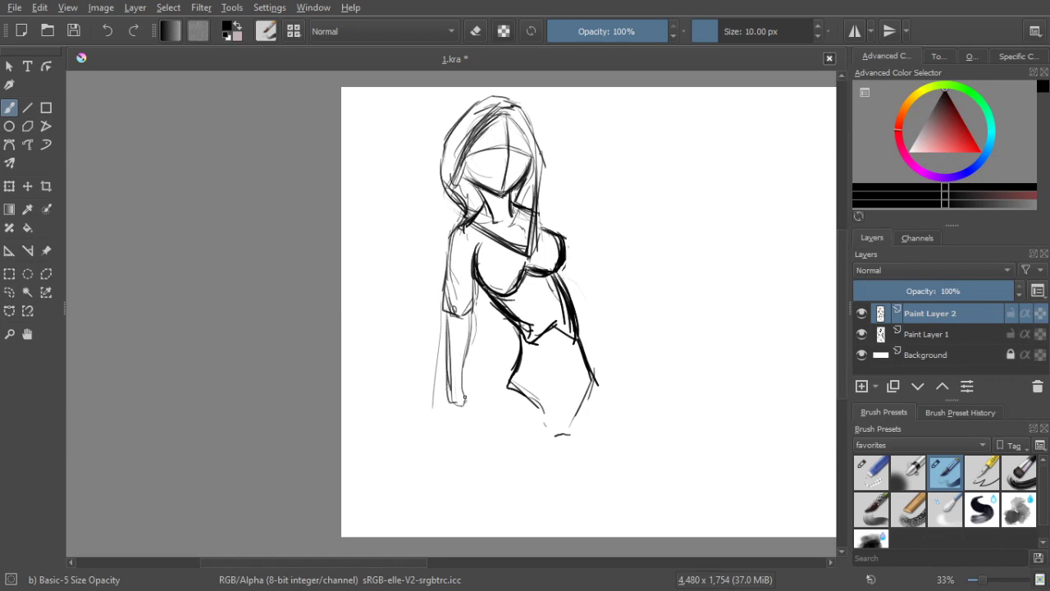
Reinforce the left arm's inner contours and add short flared lines around the wrist, undoing one forearm stroke
left_click_drag(468, 330, 464, 383)
left_click_drag(474, 302, 458, 377)
key("ctrl+z")
mouse_move(451, 238)
left_mouse_down()
mouse_move(458, 403)
mouse_move(468, 295)
left_mouse_up()
left_click_drag(469, 260, 475, 401)
Lay down a thin diagonal guide line for the right forearm beside the chest, undoing the surplus strokes
left_click_drag(619, 324, 626, 331)
left_click_drag(573, 295, 622, 332)
left_click_drag(576, 293, 622, 332)
mouse_move(580, 296)
left_mouse_down()
mouse_move(621, 331)
mouse_move(597, 327)
mouse_move(624, 334)
left_mouse_up()
key("ctrl+z")
key("ctrl+z")
key("ctrl+z")
key("ctrl+z")
key("ctrl+z")
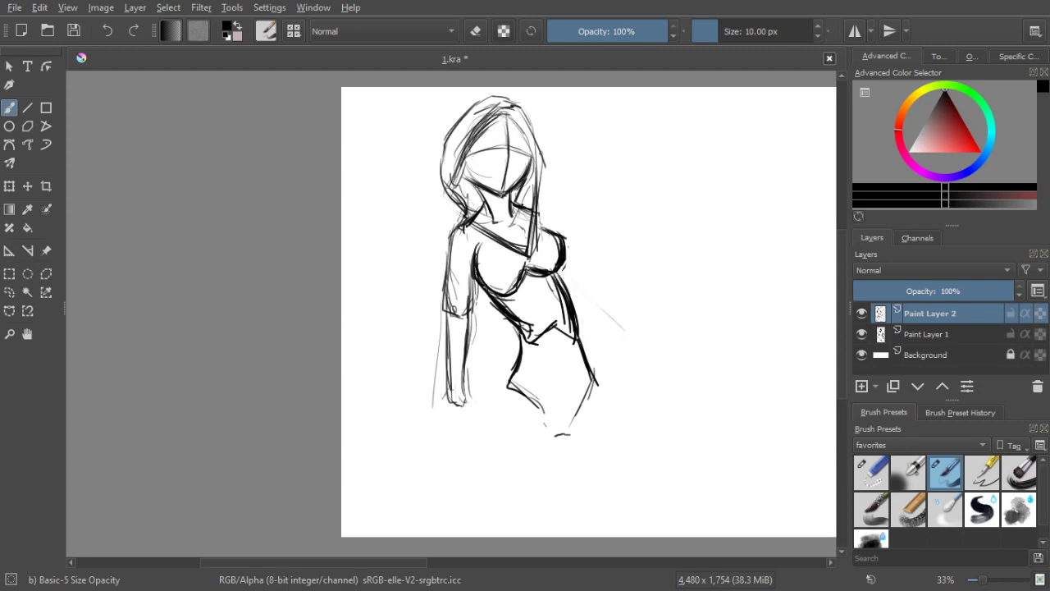
Sketch the right forearm's upper and lower contours from beside the chest and close them with a small wrist oval
left_click_drag(538, 216, 541, 230)
mouse_move(568, 271)
left_mouse_down()
mouse_move(596, 288)
mouse_move(578, 273)
mouse_move(567, 286)
mouse_move(620, 304)
left_mouse_up()
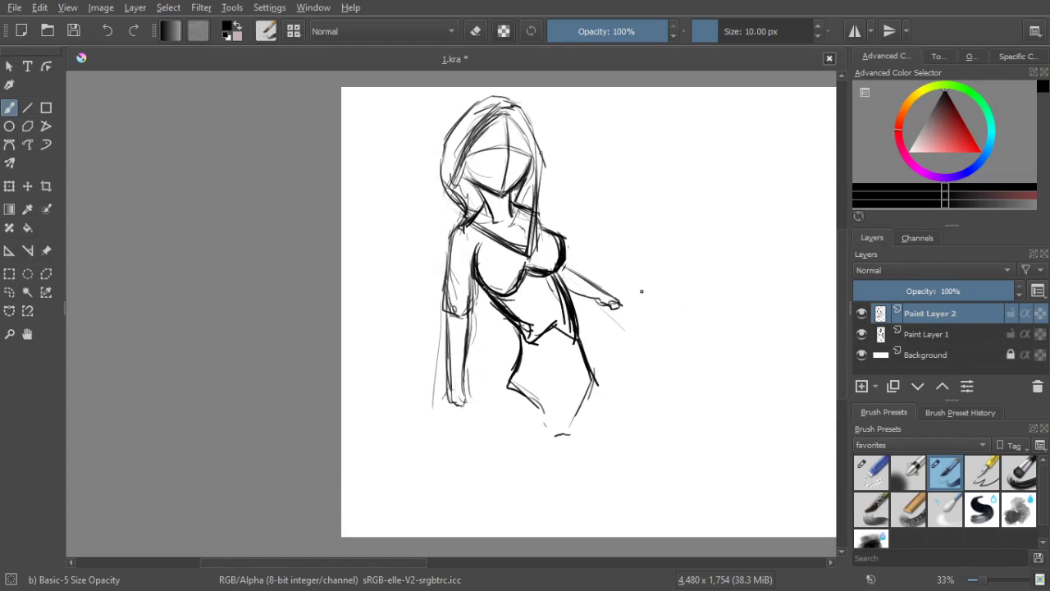
left_click_drag(608, 300, 616, 304)
left_click_drag(570, 268, 612, 297)
Try guide strokes for the hands below the left wrist and beyond the right wrist, and undo them
left_click_drag(452, 407, 454, 429)
mouse_move(620, 306)
left_mouse_down()
mouse_move(634, 324)
mouse_move(609, 317)
mouse_move(620, 321)
left_mouse_up()
key("ctrl+z")
key("ctrl+z")
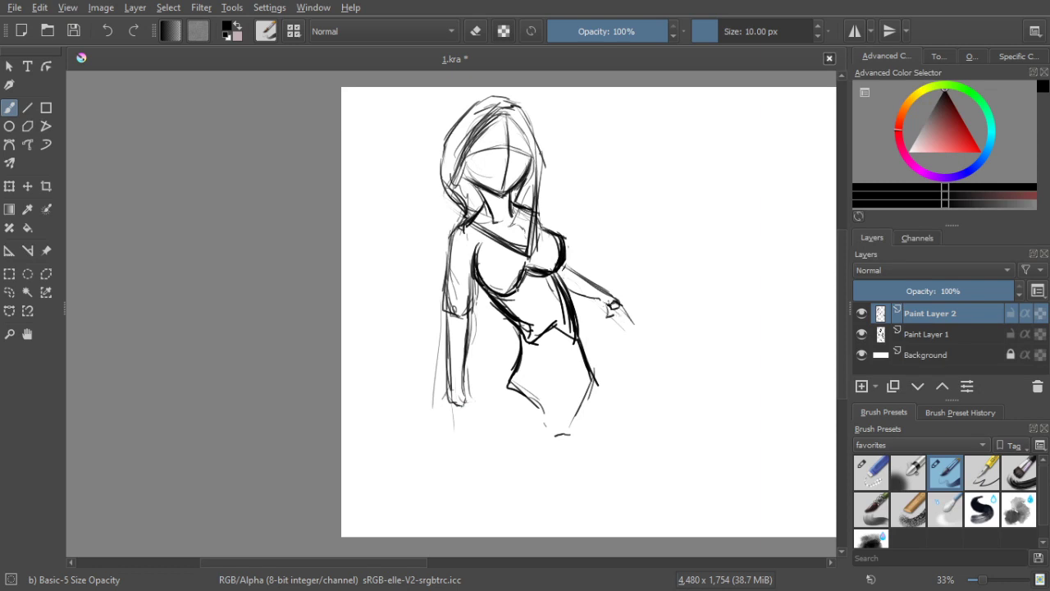
key("ctrl+z")
key("ctrl+z")
Try finger and thumb strokes reaching out from the right wrist, and undo them
left_click_drag(617, 304, 635, 308)
mouse_move(607, 310)
left_mouse_down()
mouse_move(619, 328)
mouse_move(619, 319)
mouse_move(645, 326)
left_mouse_up()
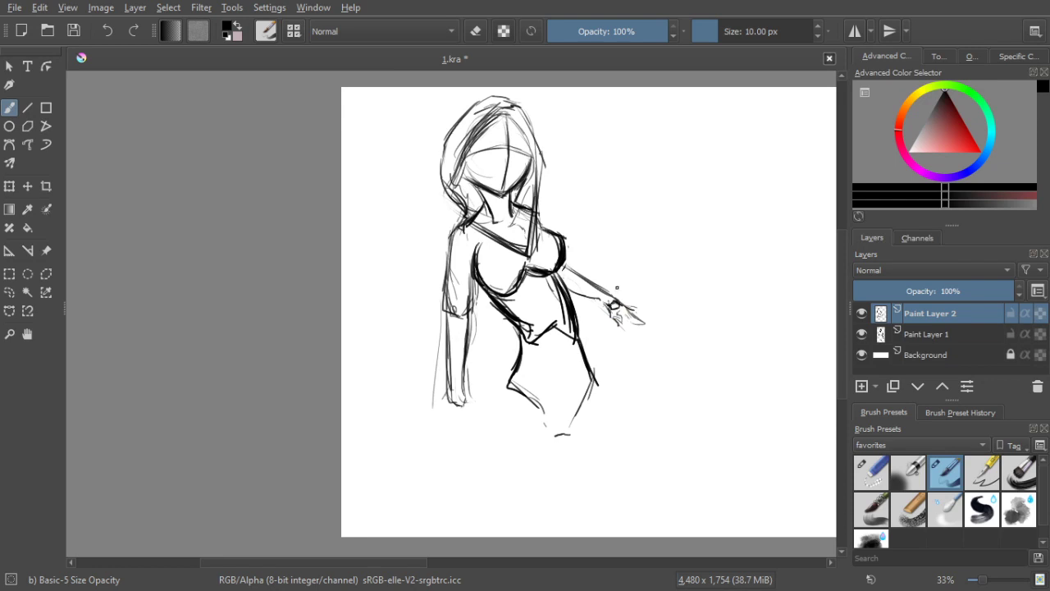
key("ctrl+z")
key("ctrl+z")
key("ctrl+z")
key("ctrl+z")
left_click_drag(611, 308, 612, 331)
key("ctrl+z")
key("ctrl+z")
Sketch the right hand with a thumb and extended fingers, and darken the wrist outline
mouse_move(631, 312)
left_mouse_down()
mouse_move(647, 323)
mouse_move(638, 314)
mouse_move(620, 333)
left_mouse_up()
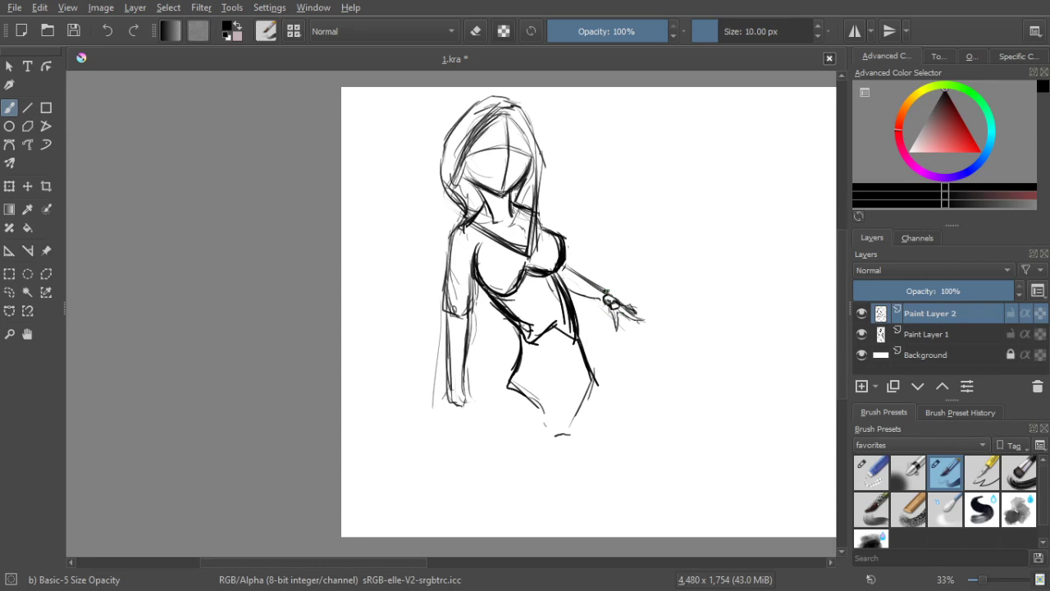
mouse_move(626, 314)
left_mouse_down()
mouse_move(643, 320)
mouse_move(635, 322)
left_mouse_up()
left_click_drag(615, 316, 619, 331)
key("e")
mouse_move(602, 297)
left_mouse_down()
mouse_move(611, 287)
mouse_move(613, 320)
mouse_move(649, 326)
left_mouse_up()
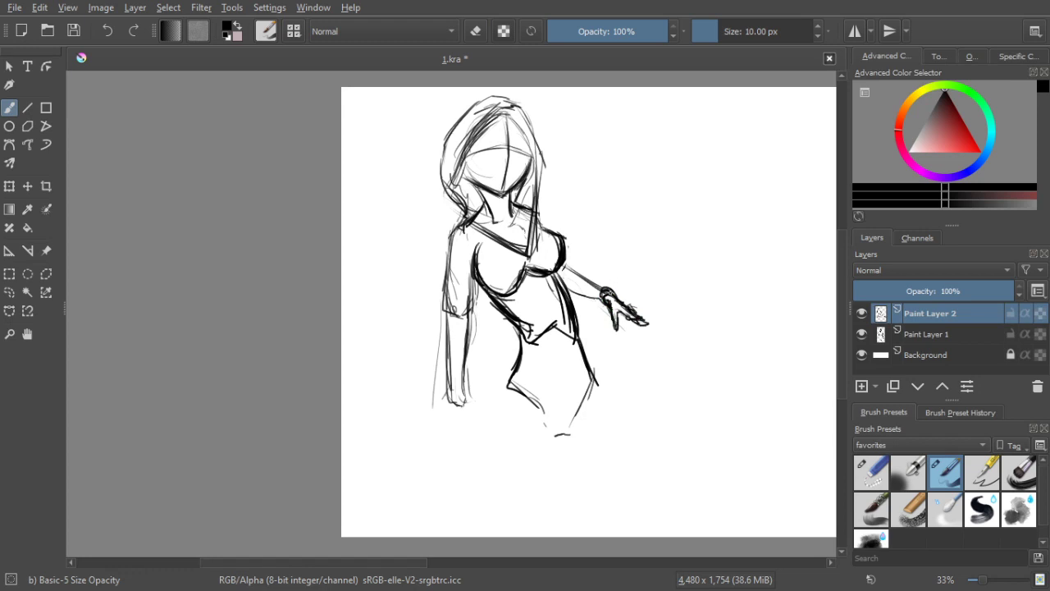
key("ctrl+z")
mouse_move(618, 313)
left_mouse_down()
mouse_move(649, 325)
mouse_move(626, 324)
mouse_move(633, 309)
mouse_move(642, 329)
left_mouse_up()
left_click_drag(623, 326, 624, 337)
Erase the right hand beyond the wrist with an enlarged eraser-mode brush
key("e")
key("bracketright")
key("bracketright")
key("bracketright")
key("bracketright")
key("bracketright")
key("bracketright")
key("bracketright")
key("bracketright")
key("bracketright")
key("bracketright")
key("bracketright")
key("bracketright")
key("bracketright")
key("bracketright")
key("bracketright")
key("bracketright")
key("bracketright")
key("bracketright")
key("bracketright")
mouse_move(642, 315)
left_mouse_down()
mouse_move(632, 303)
mouse_move(613, 324)
mouse_move(619, 301)
left_mouse_up()
left_click(481, 30)
Redraw the right hand with a 10 px brush, giving it a thumb and thick downward-pointing fingers
key("bracketleft")
key("bracketleft")
key("bracketleft")
key("bracketleft")
key("bracketleft")
key("bracketleft")
key("bracketleft")
key("bracketleft")
key("bracketleft")
key("bracketleft")
key("bracketleft")
key("bracketleft")
key("bracketleft")
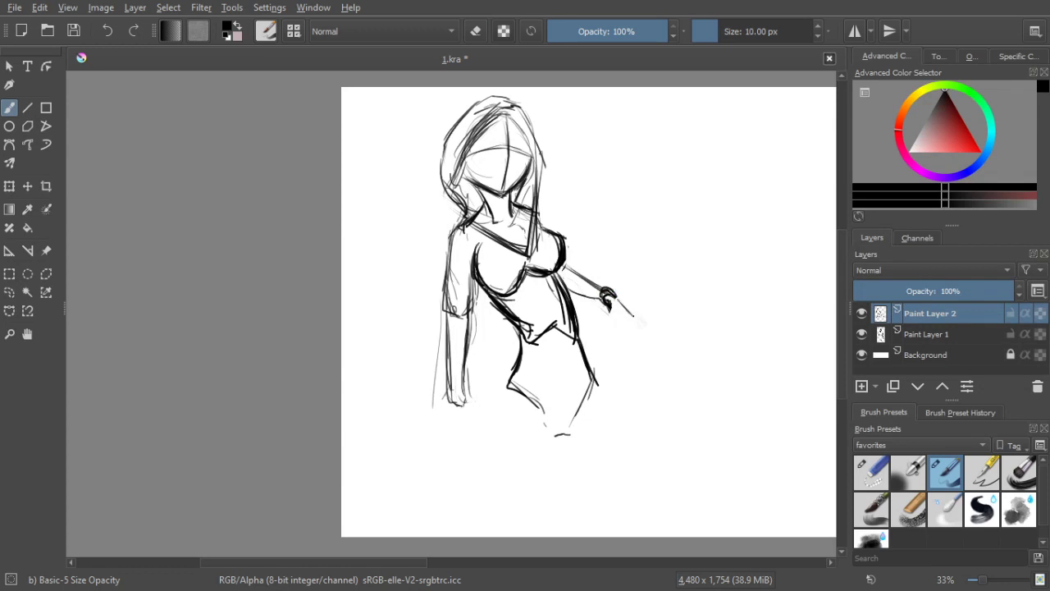
left_click_drag(607, 313, 616, 331)
mouse_move(618, 299)
left_mouse_down()
mouse_move(642, 334)
mouse_move(631, 309)
left_mouse_up()
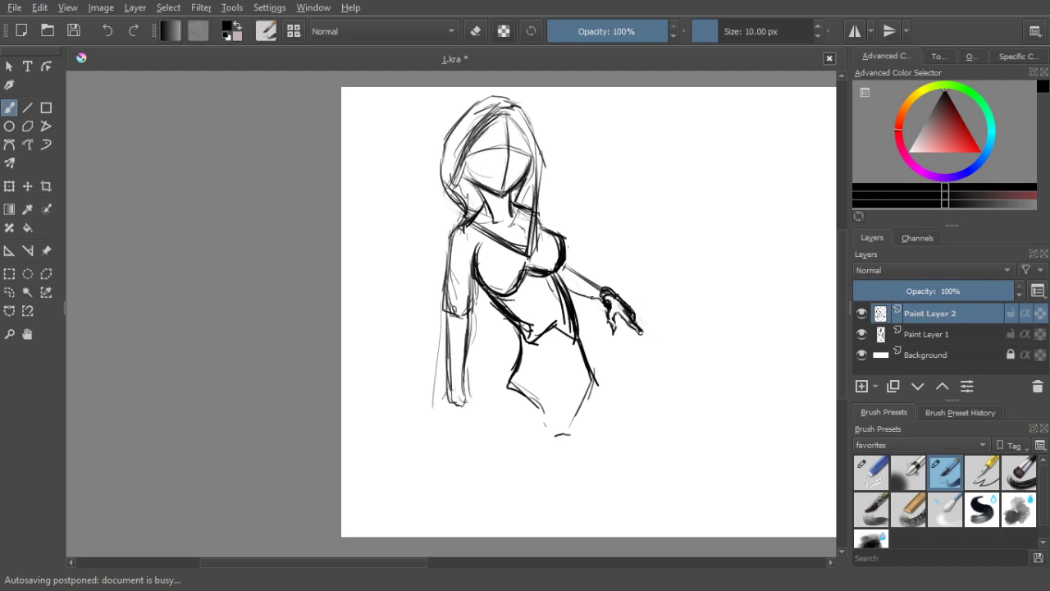
mouse_move(610, 309)
left_mouse_down()
mouse_move(613, 332)
mouse_move(621, 324)
mouse_move(605, 317)
mouse_move(616, 332)
mouse_move(623, 318)
left_mouse_up()
left_click(479, 31)
left_click_drag(620, 314, 636, 334)
left_click_drag(629, 325, 641, 334)
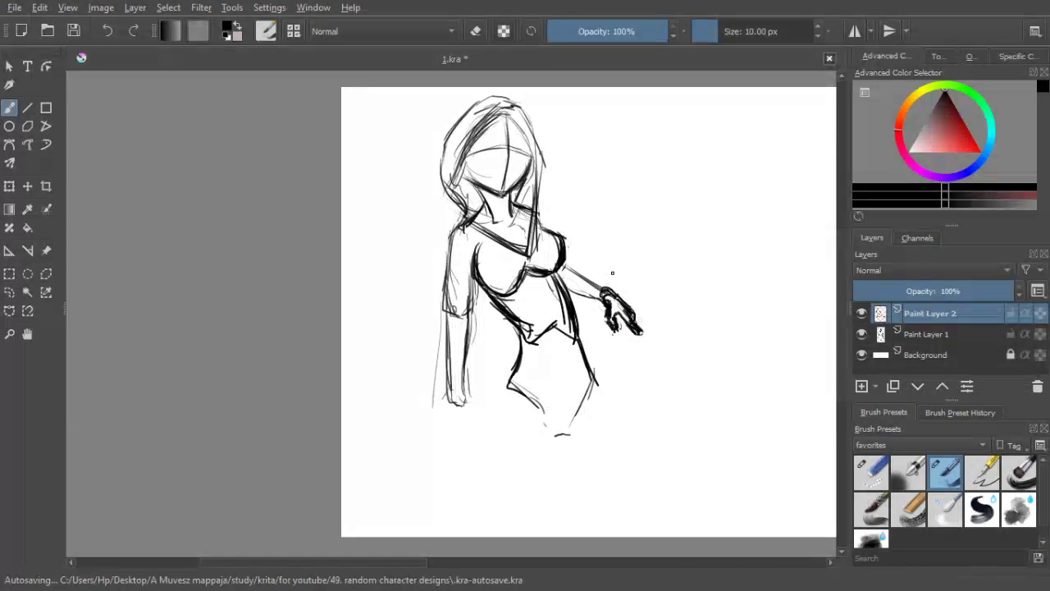
Trim the right hand's fingertips in eraser mode and redraw the contours of the outer fingers
key("e")
mouse_move(646, 333)
left_mouse_down()
mouse_move(638, 325)
mouse_move(646, 337)
left_mouse_up()
left_click(475, 31)
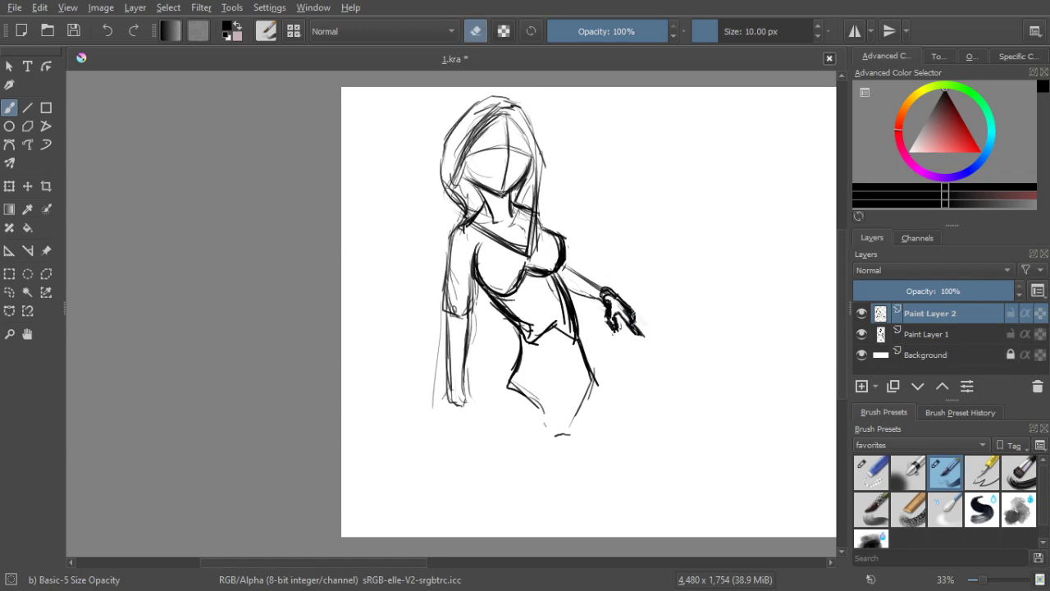
left_click_drag(633, 323, 642, 334)
left_click_drag(631, 311, 628, 326)
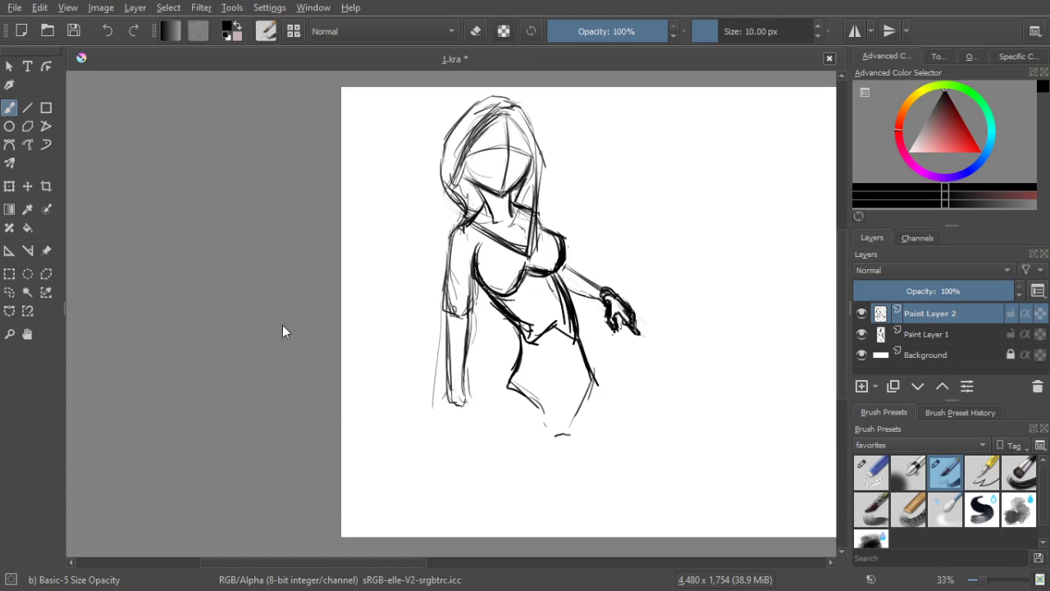
Clear the redrawn right hand's thumb and fingers with an enlarged eraser-mode brush, keeping the wrist
key("e")
key("bracketright")
key("bracketright")
key("bracketright")
key("bracketright")
key("bracketright")
key("bracketright")
key("bracketright")
key("bracketright")
key("bracketright")
key("bracketright")
key("bracketright")
key("bracketright")
key("bracketright")
key("bracketright")
key("bracketright")
key("bracketright")
key("bracketright")
key("bracketright")
key("bracketright")
key("bracketright")
mouse_move(636, 308)
left_mouse_down()
mouse_move(638, 350)
mouse_move(615, 301)
left_mouse_up()
left_click(475, 31)
Redraw the right hand's thumb and slender fingers beyond the wrist with a 10 px brush
key("bracketleft")
key("bracketleft")
key("bracketleft")
key("bracketleft")
key("bracketleft")
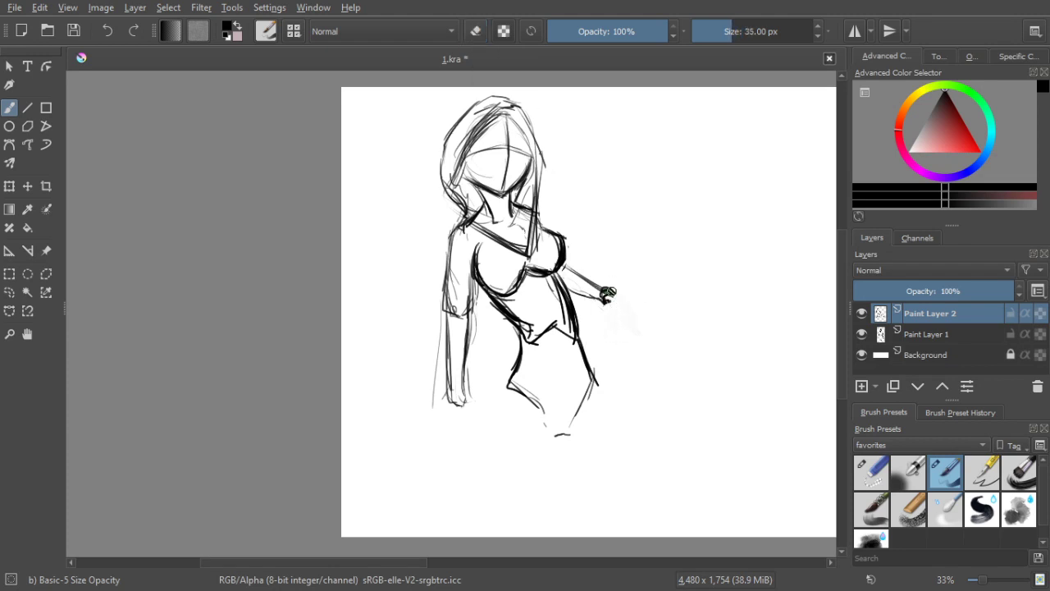
key("bracketleft")
key("bracketleft")
key("bracketleft")
key("bracketleft")
key("bracketleft")
key("bracketleft")
mouse_move(602, 312)
left_mouse_down()
mouse_move(608, 327)
mouse_move(621, 318)
mouse_move(631, 332)
mouse_move(626, 311)
left_mouse_up()
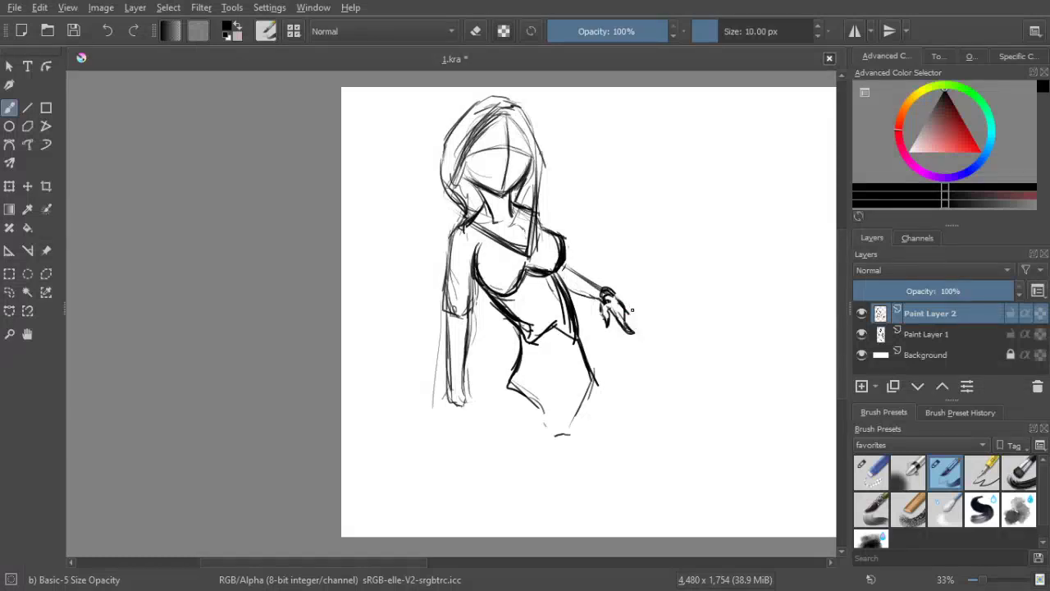
Erase the new thumb and fingers with an enlarged eraser-mode brush, leaving the wrist, and return to painting mode
key("e")
key("bracketright")
key("bracketright")
key("bracketright")
key("bracketright")
key("bracketright")
key("bracketright")
key("bracketright")
key("bracketright")
key("bracketright")
key("bracketright")
key("bracketright")
key("bracketright")
key("bracketright")
key("bracketright")
key("bracketright")
key("bracketright")
key("bracketright")
key("bracketright")
mouse_move(607, 315)
left_mouse_down()
mouse_move(612, 330)
mouse_move(622, 306)
mouse_move(584, 294)
mouse_move(602, 293)
left_mouse_up()
left_click(476, 31)
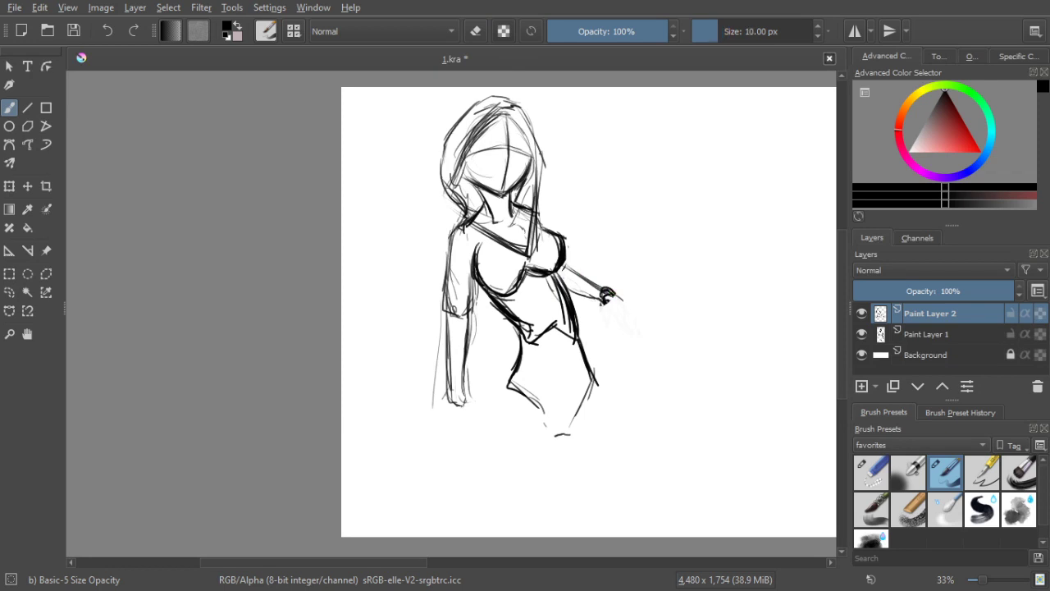
left_click_drag(603, 299, 608, 326)
key("ctrl+z")
left_click_drag(608, 320, 611, 330)
left_click_drag(611, 316, 613, 330)
key("ctrl+z")
key("ctrl+z")
key("ctrl+z")
Redraw the right hand in 10 px strokes with a downward thumb and fingers stretched outward from the wrist
left_click_drag(607, 295, 632, 305)
mouse_move(630, 305)
left_mouse_down()
mouse_move(645, 312)
mouse_move(623, 306)
mouse_move(619, 325)
mouse_move(629, 301)
mouse_move(636, 316)
mouse_move(627, 304)
left_mouse_up()
left_click_drag(616, 291, 626, 298)
Select the right hand with a freehand selection, enlarge it slightly, deselect it and touch up its outline with the brush
left_click(9, 292)
mouse_move(621, 333)
left_mouse_down()
mouse_move(602, 316)
mouse_move(611, 289)
mouse_move(648, 332)
mouse_move(622, 342)
left_mouse_up()
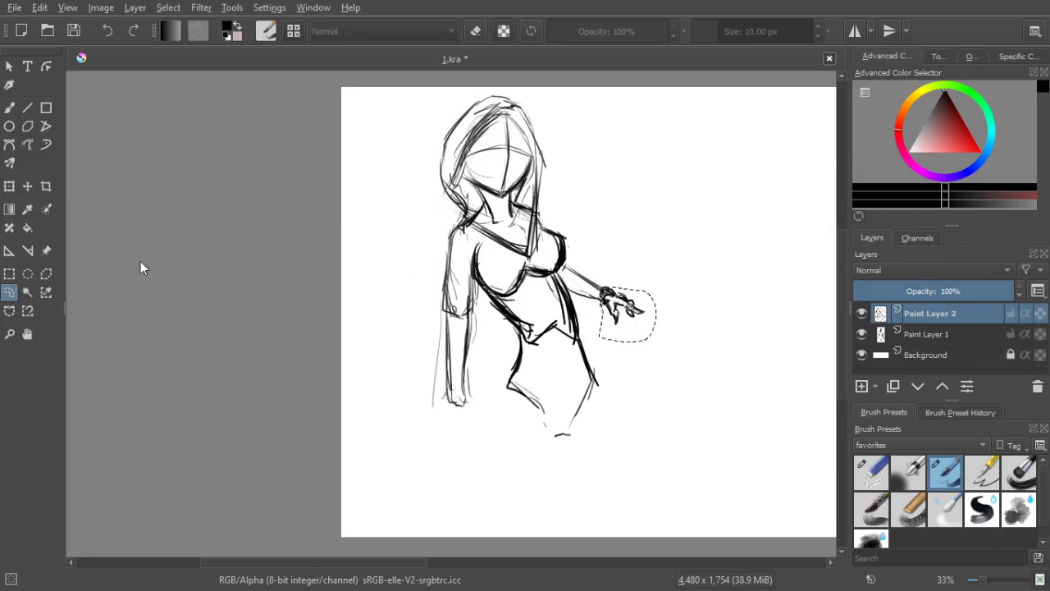
left_click(9, 187)
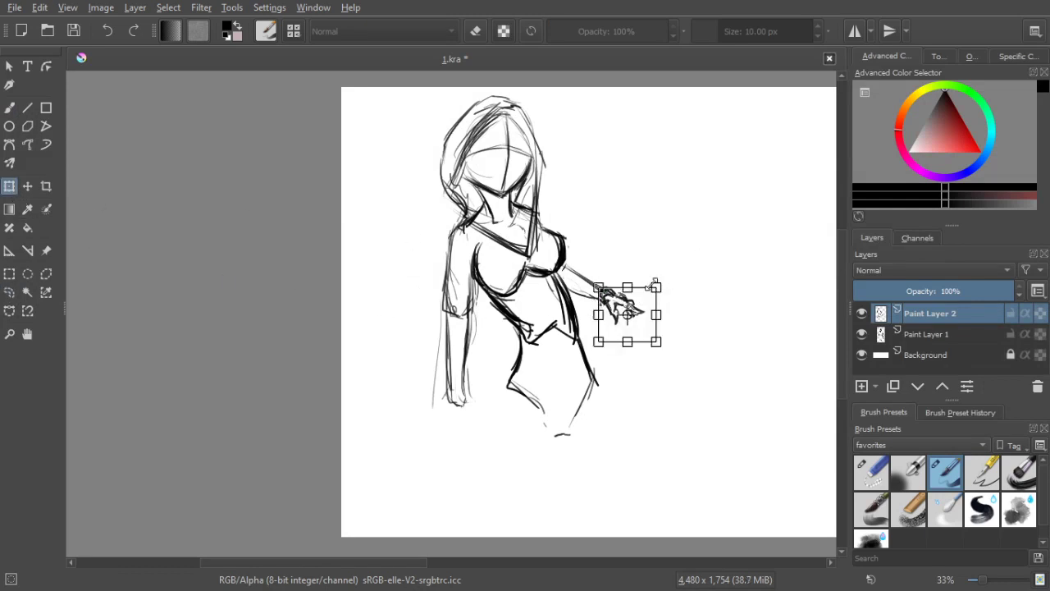
mouse_move(652, 287)
left_mouse_down()
mouse_move(677, 268)
mouse_move(648, 300)
mouse_move(661, 285)
left_mouse_up()
left_click_drag(649, 301, 649, 298)
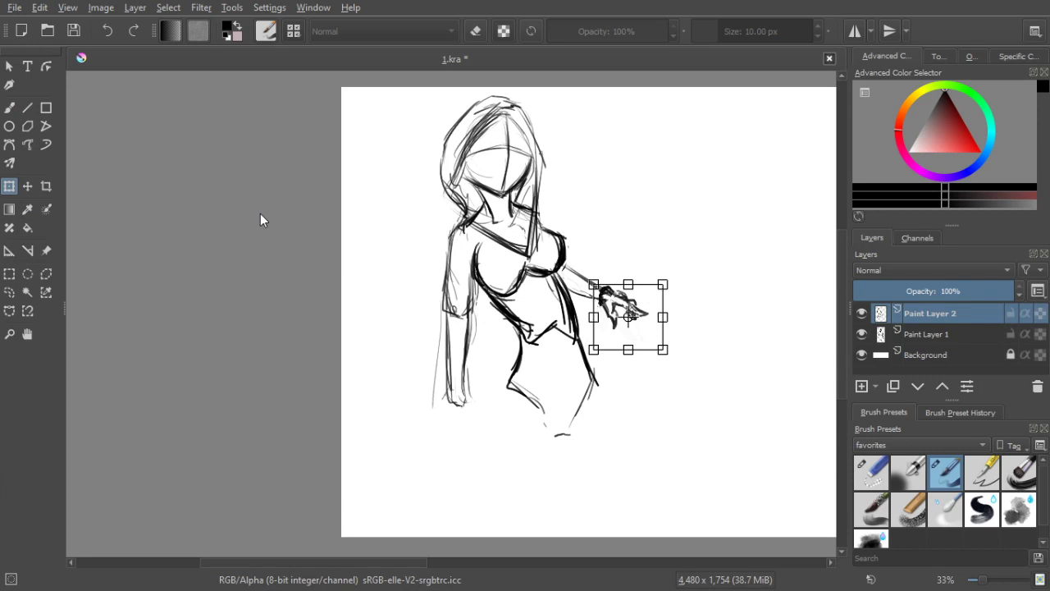
left_click(9, 109)
left_click(11, 291)
left_click(574, 182)
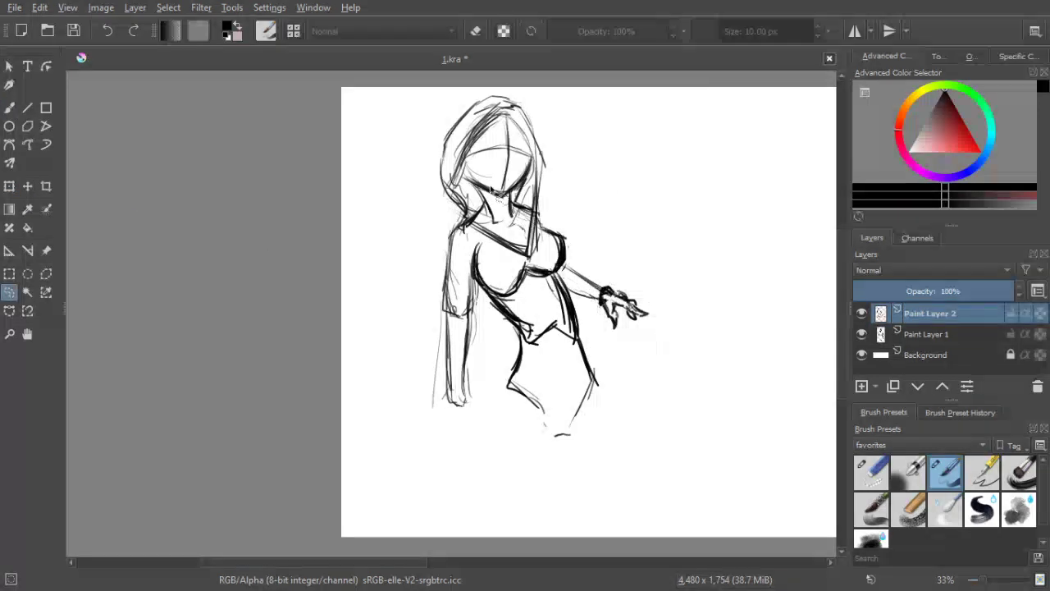
left_click(11, 108)
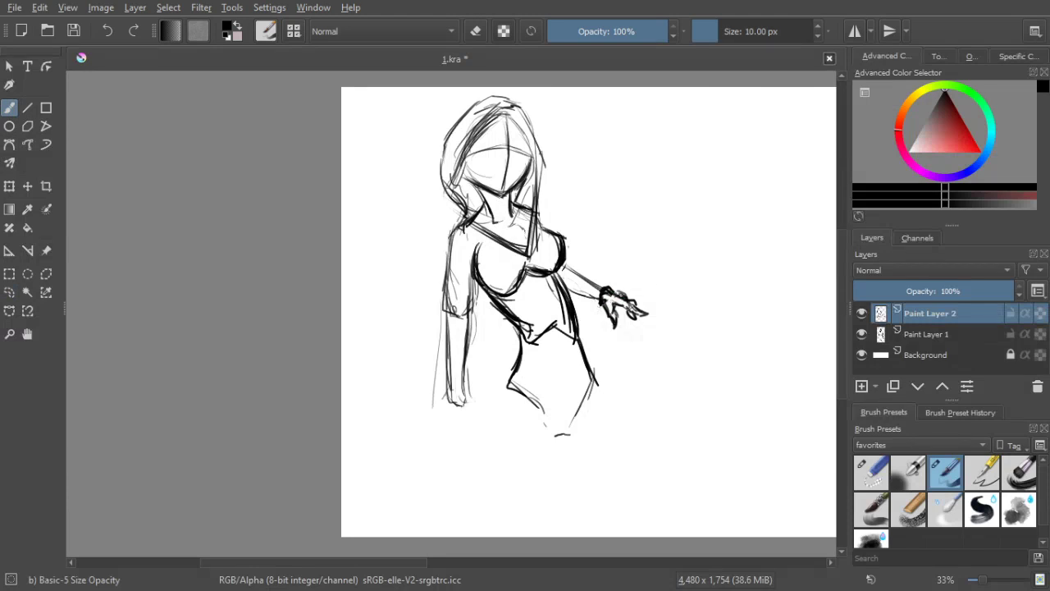
left_click_drag(630, 299, 625, 296)
Draw the left hand with downward-pointing fingers below its wrist and reinforce the contour of the hips
mouse_move(467, 372)
left_mouse_down()
mouse_move(470, 402)
mouse_move(453, 428)
mouse_move(469, 410)
mouse_move(479, 428)
mouse_move(459, 417)
mouse_move(456, 454)
mouse_move(458, 424)
mouse_move(447, 431)
mouse_move(467, 440)
mouse_move(445, 425)
left_mouse_up()
left_click_drag(446, 421, 449, 430)
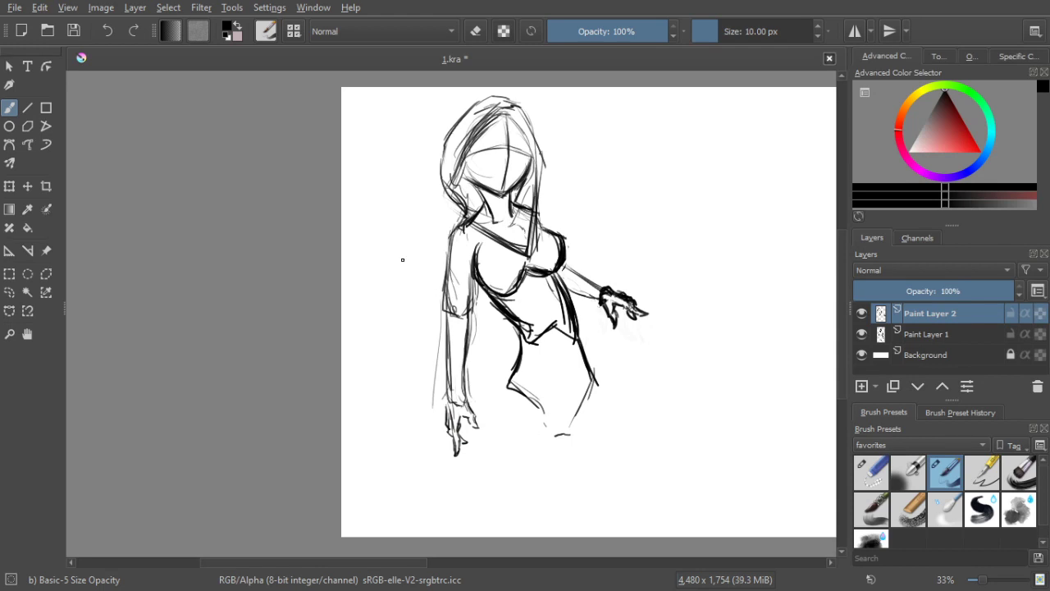
left_click_drag(451, 398, 465, 401)
mouse_move(519, 351)
left_mouse_down()
mouse_move(515, 394)
mouse_move(552, 430)
mouse_move(589, 380)
left_mouse_up()
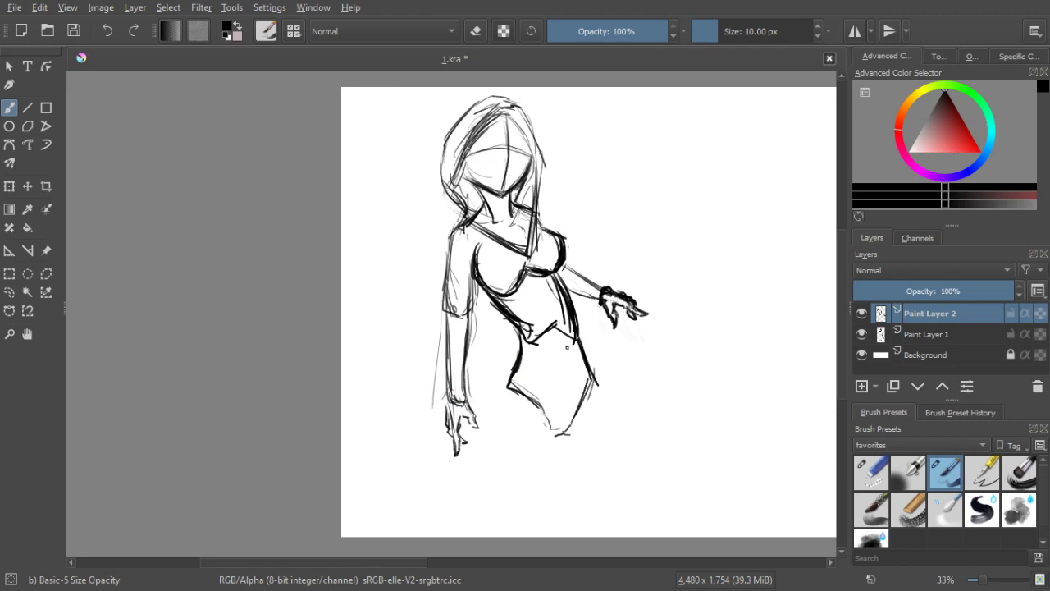
Add one paint layer above the background and another above Paint Layer 1
left_click(917, 354)
left_click(862, 385)
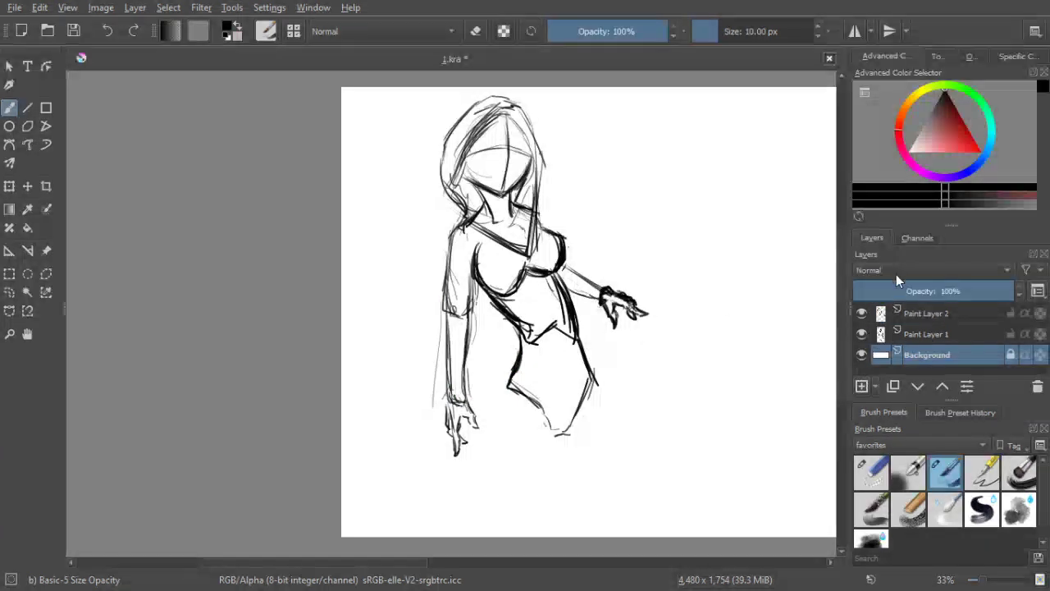
left_click(924, 334)
left_click(862, 385)
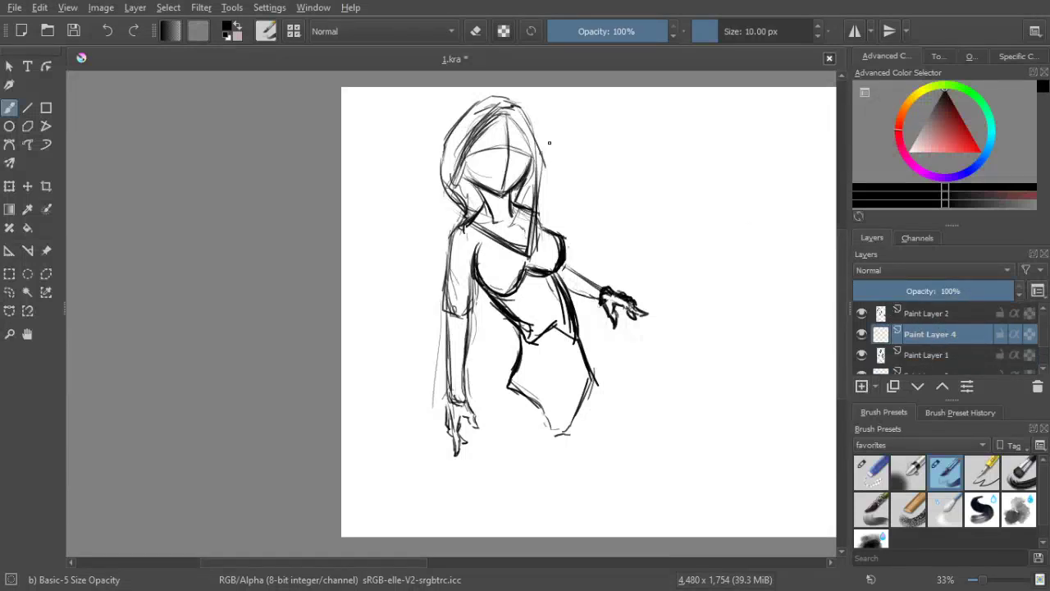
Reduce Paint Layer 1's opacity to fade the head and body guides, and make Paint Layer 4 active
scroll(476, 189, "up", 4)
left_click_drag(499, 195, 457, 351)
scroll(525, 247, "down", 1)
scroll(529, 263, "down", 1)
scroll(525, 294, "up", 1)
left_click_drag(526, 295, 582, 254)
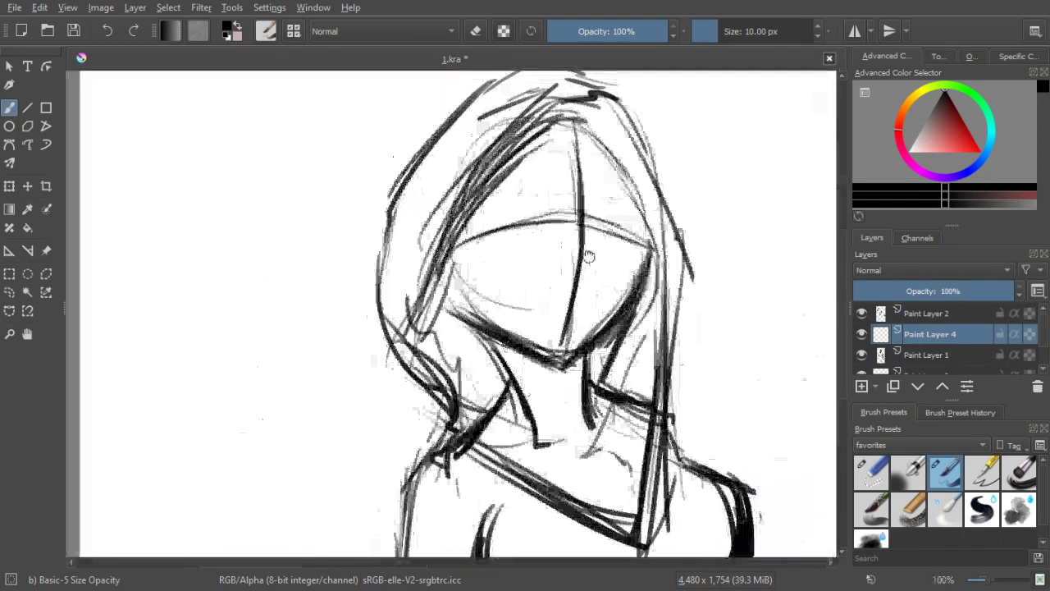
left_click(928, 355)
left_click_drag(931, 289, 896, 289)
left_click(934, 332)
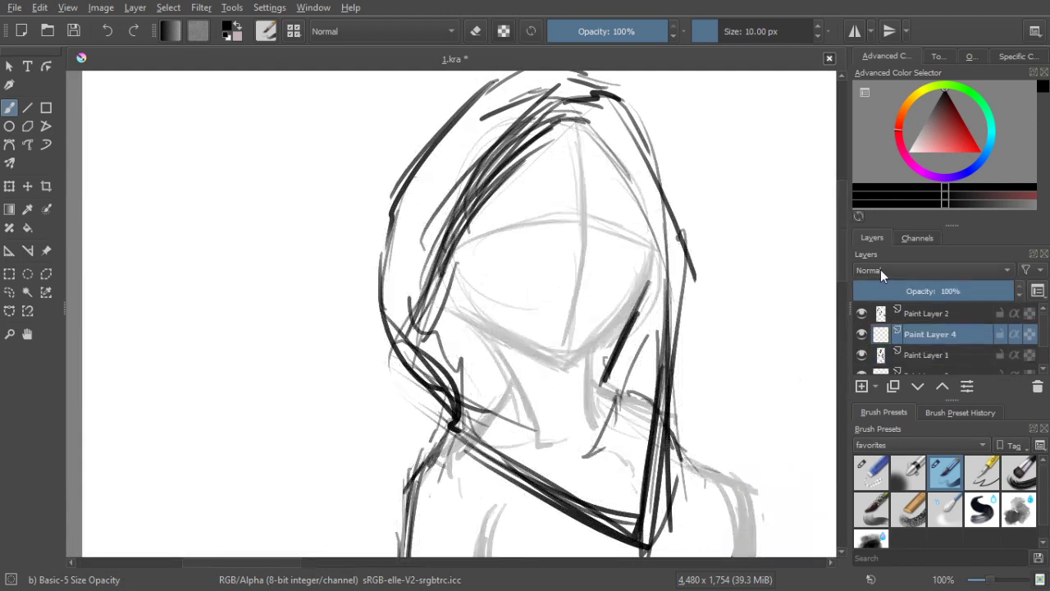
left_click(861, 334)
left_click(861, 334)
Draw thick arched upper eyelids with outer lashes for both eyes on Paint Layer 4 using an 11 px brush
key("bracketright")
scroll(757, 324, "down", 5)
scroll(597, 215, "up", 3)
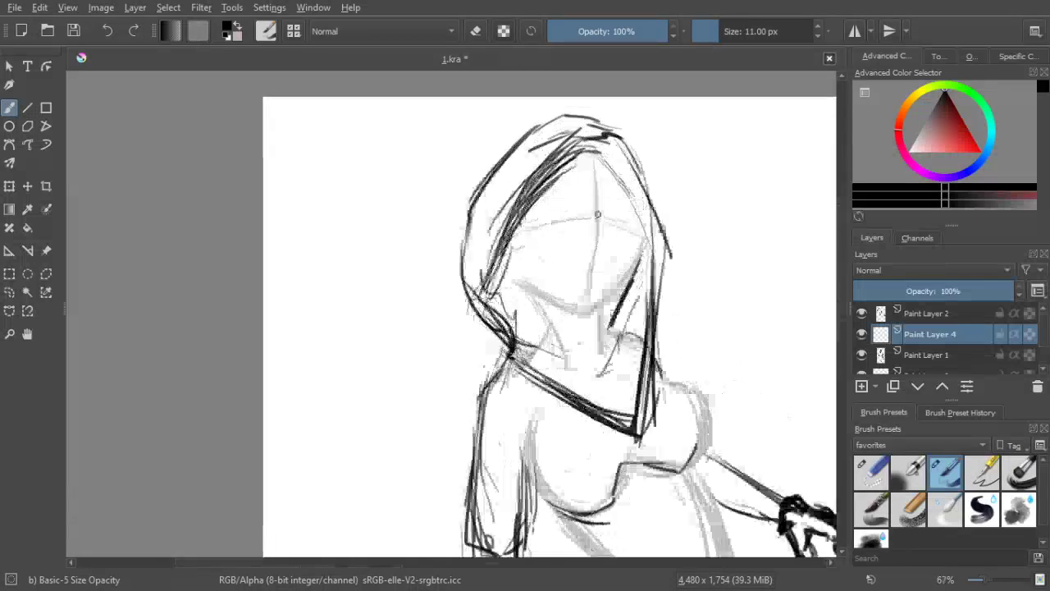
scroll(597, 214, "up", 2)
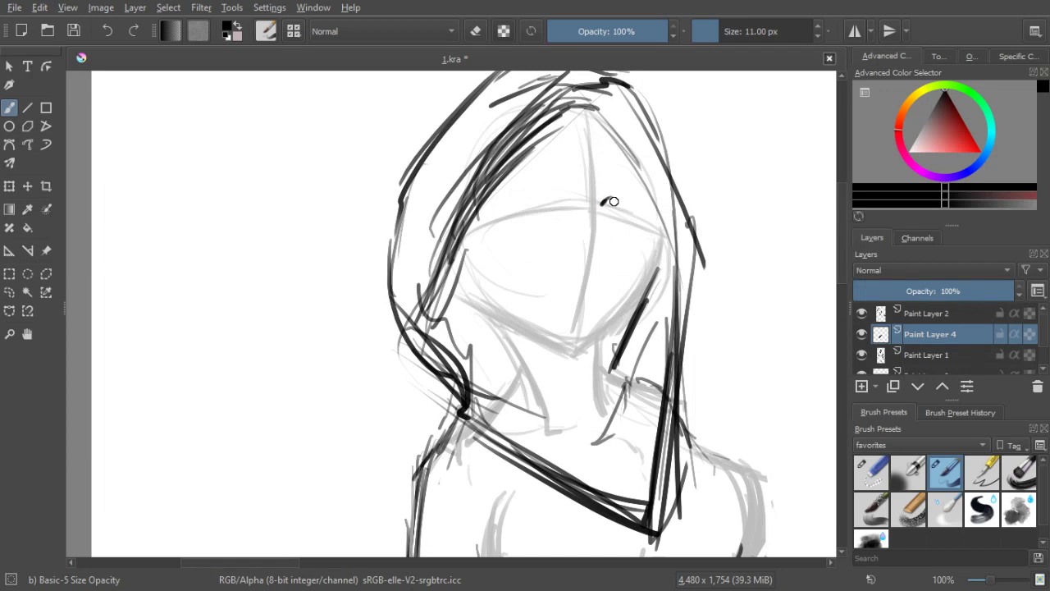
left_click_drag(602, 202, 639, 209)
left_click_drag(639, 205, 655, 218)
mouse_move(551, 198)
left_mouse_down()
mouse_move(536, 188)
mouse_move(491, 218)
mouse_move(517, 193)
left_mouse_up()
mouse_move(482, 222)
left_mouse_down()
mouse_move(547, 197)
mouse_move(510, 198)
mouse_move(497, 215)
mouse_move(525, 194)
mouse_move(502, 207)
left_mouse_up()
mouse_move(533, 192)
left_mouse_down()
mouse_move(616, 195)
mouse_move(653, 216)
mouse_move(626, 197)
left_mouse_up()
mouse_move(490, 203)
left_mouse_down()
mouse_move(528, 195)
mouse_move(502, 200)
left_mouse_up()
left_click_drag(637, 204, 656, 198)
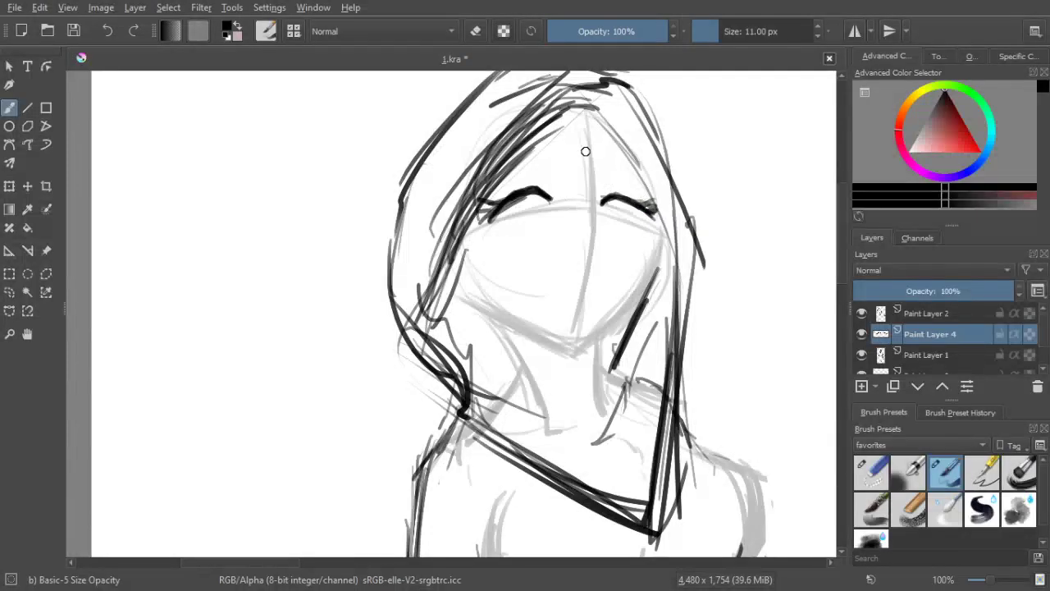
Add inner lid creases and lower lids to both eyes, and outline round irises with a 10 px brush
left_click_drag(603, 195, 612, 191)
left_click_drag(609, 221, 646, 231)
left_click(549, 217)
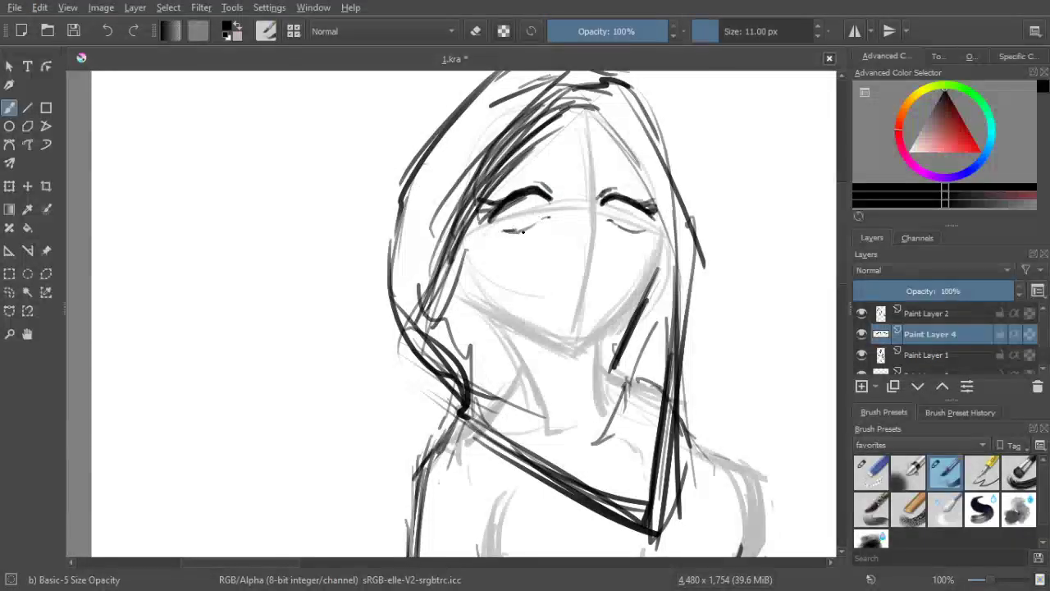
scroll(548, 230, "down", 2)
scroll(552, 259, "up", 4)
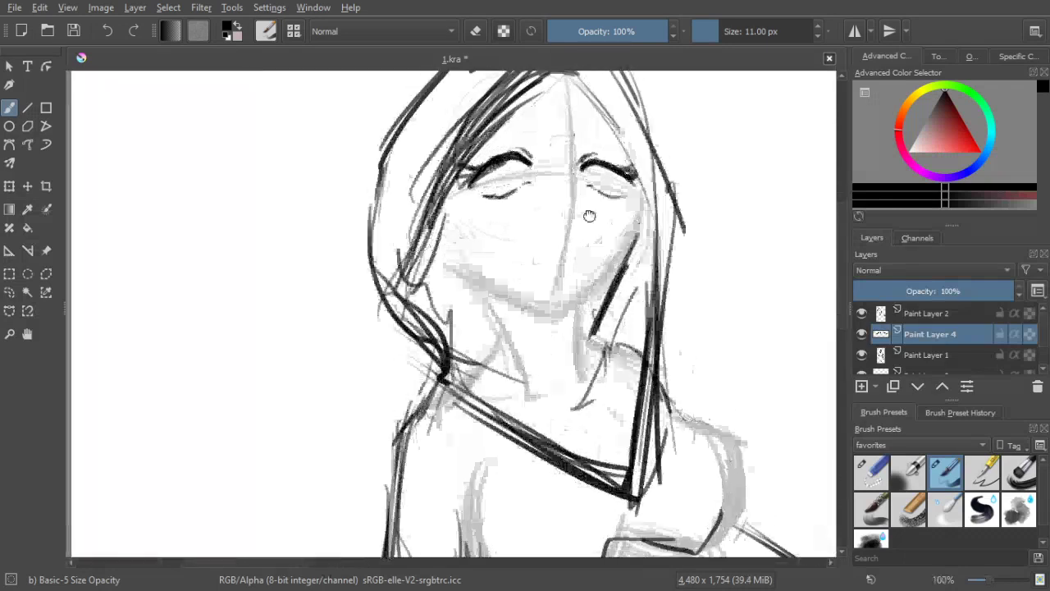
key("bracketleft")
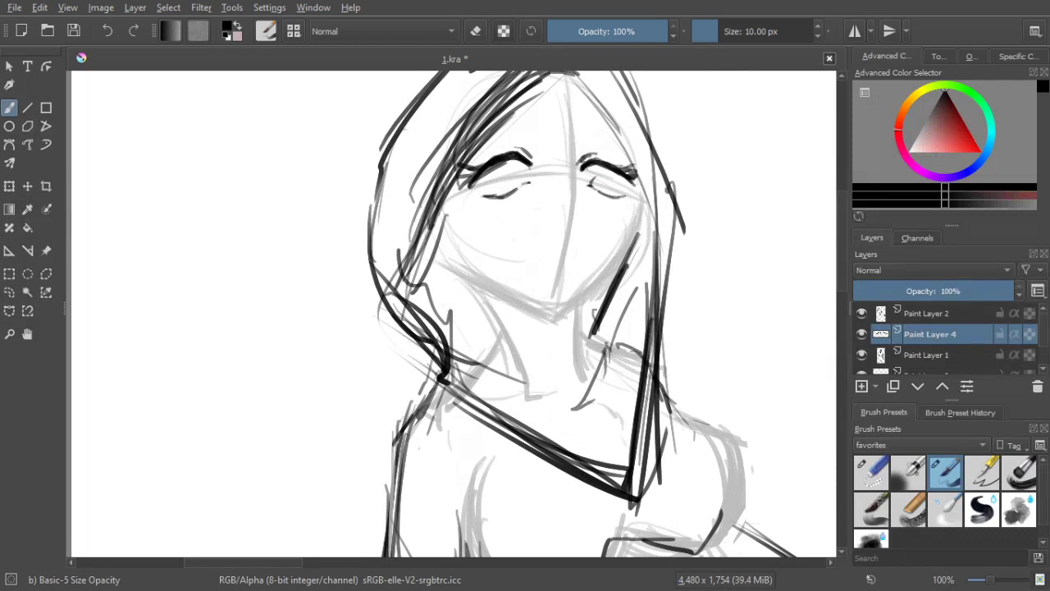
left_click_drag(605, 176, 614, 194)
mouse_move(496, 195)
left_mouse_down()
mouse_move(512, 171)
mouse_move(529, 182)
mouse_move(503, 175)
mouse_move(497, 195)
left_mouse_up()
Thicken the upper eyelid lines of both eyes with the 10 px brush in painting mode
left_click(474, 31)
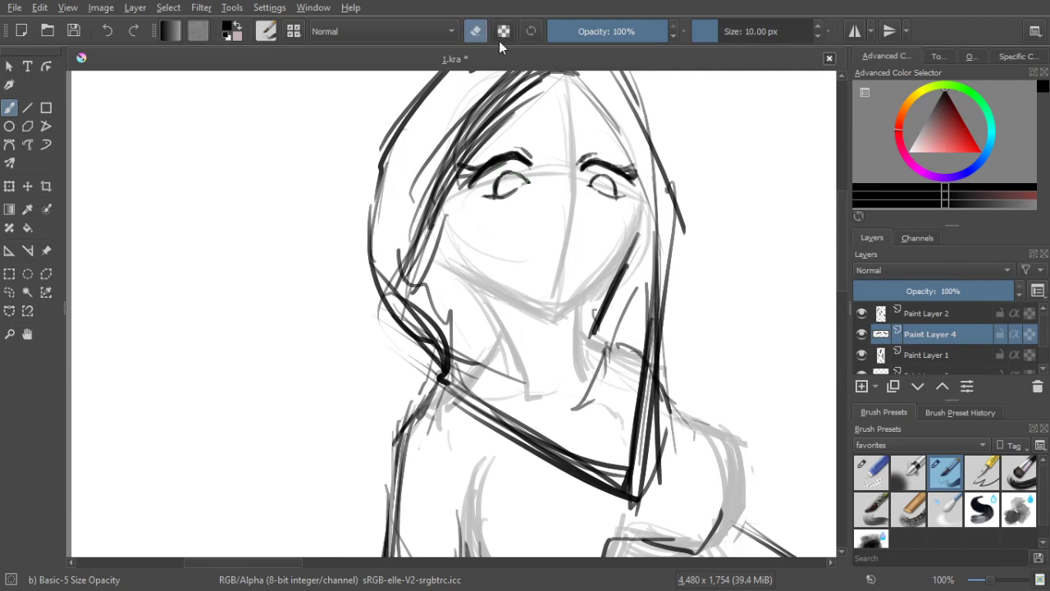
scroll(543, 361, "down", 3)
left_click_drag(558, 329, 541, 228)
scroll(526, 189, "up", 1)
scroll(578, 152, "up", 5)
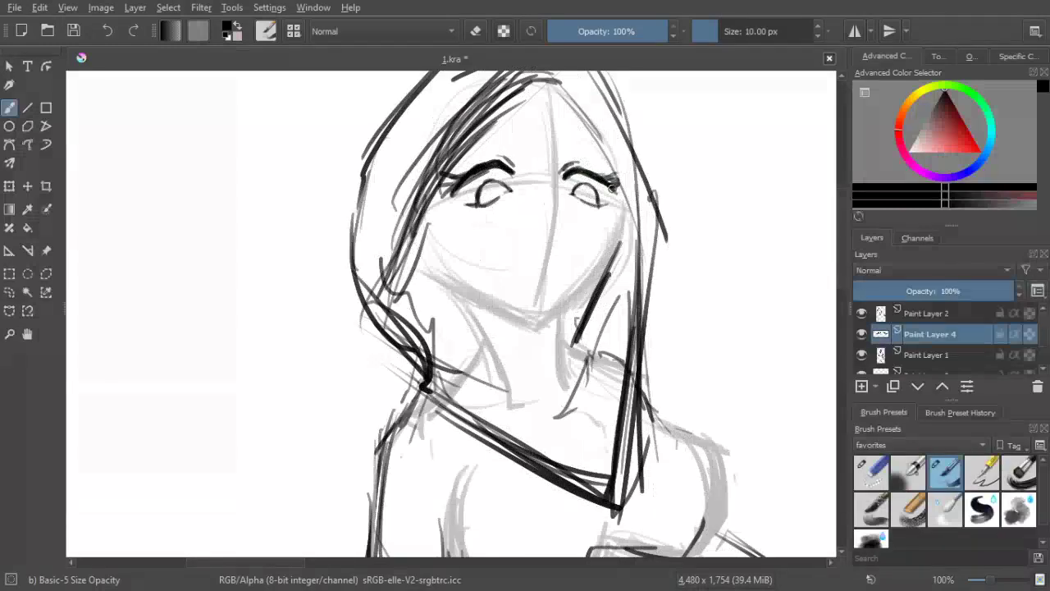
mouse_move(458, 185)
left_mouse_down()
mouse_move(500, 169)
mouse_move(594, 177)
left_mouse_up()
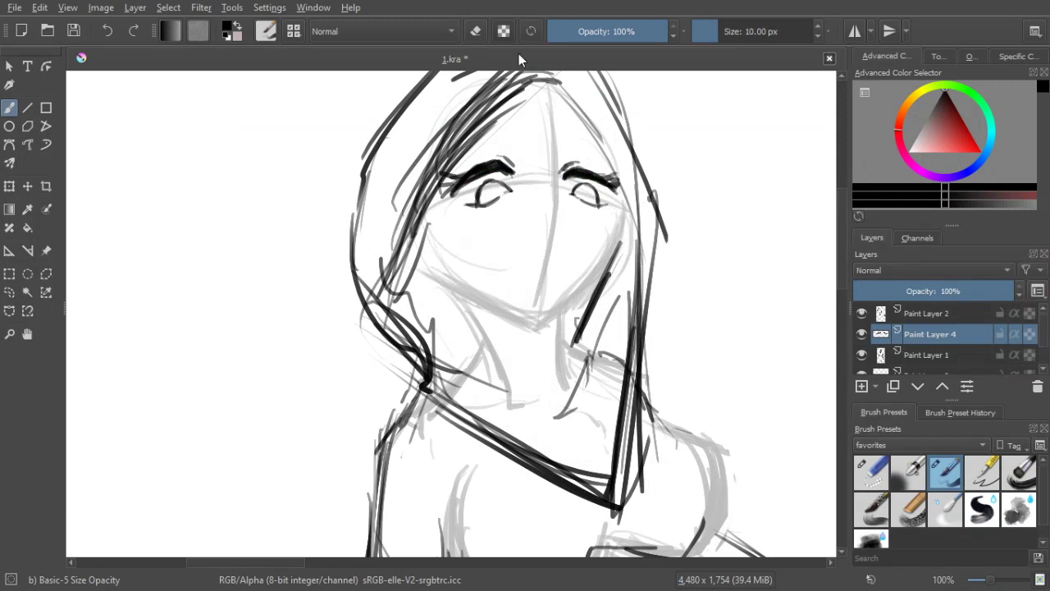
Thin and flatten the tops of both upper eyelids in eraser mode, and return to painting mode
left_click(475, 31)
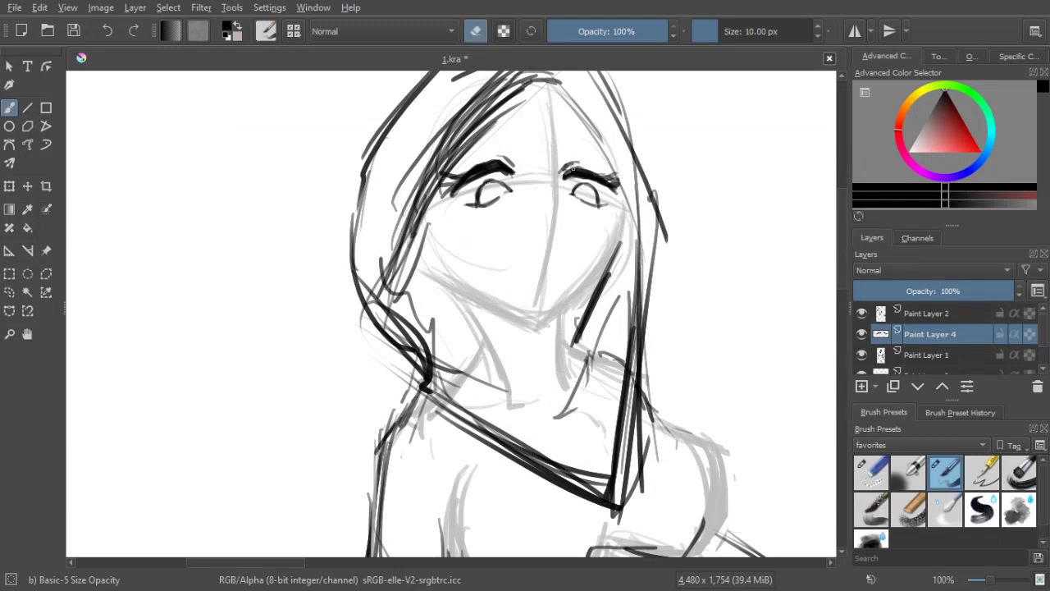
left_click_drag(580, 168, 600, 172)
mouse_move(486, 162)
left_mouse_down()
mouse_move(500, 162)
mouse_move(466, 167)
mouse_move(512, 158)
mouse_move(515, 171)
left_mouse_up()
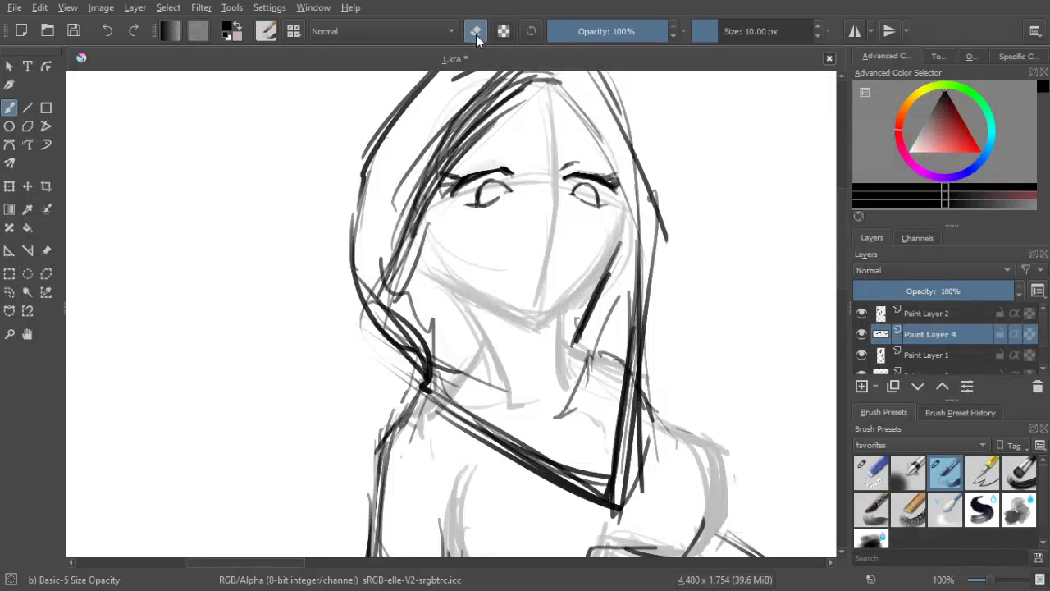
left_click(476, 33)
Refine the upper lids with a 6 px brush and draw nearly straight eyebrows above both eyes
mouse_move(497, 167)
left_mouse_down()
mouse_move(508, 173)
mouse_move(488, 169)
mouse_move(451, 186)
left_mouse_up()
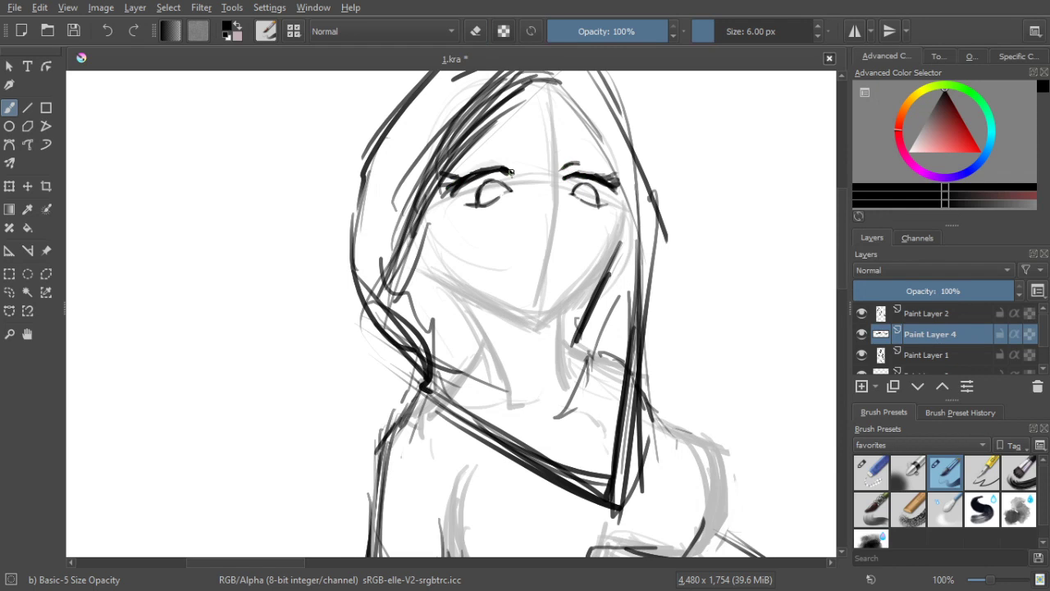
left_click_drag(577, 163, 623, 168)
mouse_move(511, 162)
left_mouse_down()
mouse_move(522, 169)
mouse_move(450, 160)
mouse_move(496, 160)
mouse_move(489, 155)
left_mouse_up()
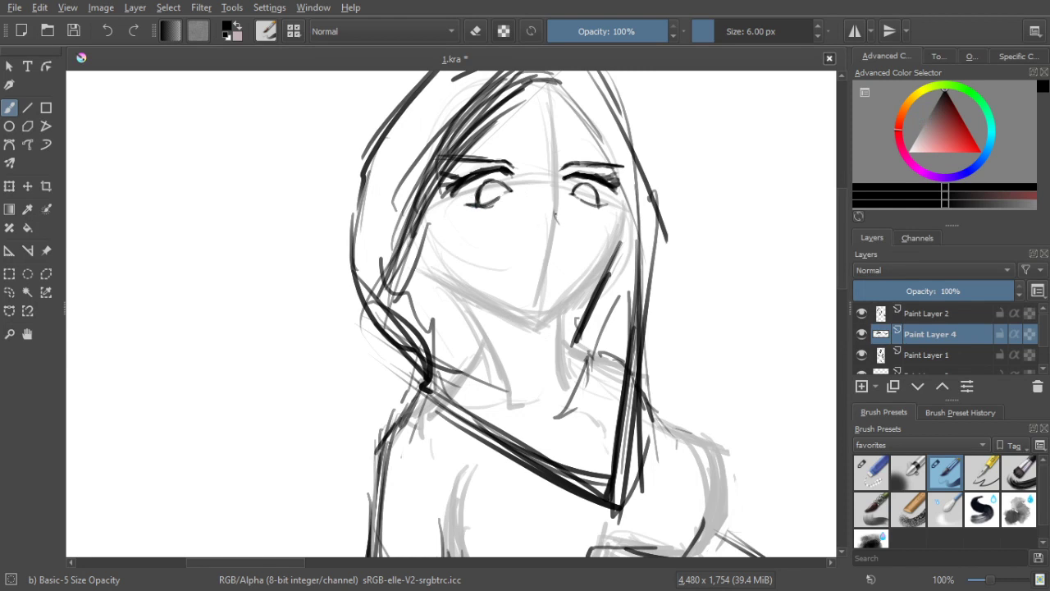
Draw a small angular nose on the face's vertical guide line, below the eyes
left_click_drag(561, 220, 557, 235)
scroll(576, 241, "down", 1)
left_click_drag(556, 230, 553, 208)
scroll(553, 209, "up", 1)
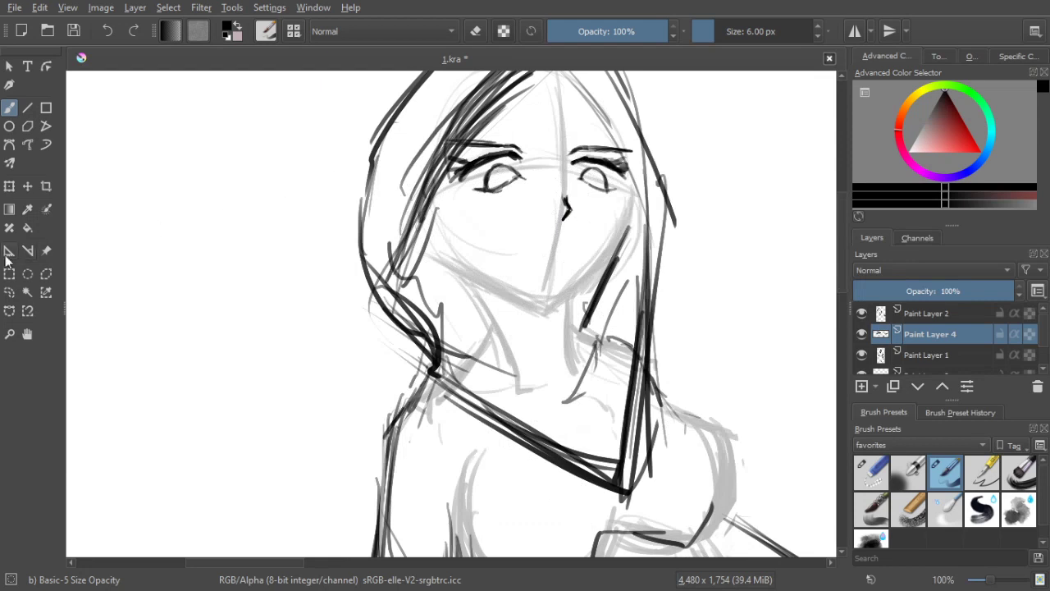
Select the left eye and eyebrow with a freehand selection and rotate them slightly clockwise
left_click(9, 293)
mouse_move(420, 158)
left_mouse_down()
mouse_move(433, 141)
mouse_move(537, 177)
mouse_move(423, 169)
left_mouse_up()
left_click(14, 193)
left_click_drag(515, 152, 515, 155)
left_click_drag(550, 107, 562, 113)
left_click_drag(519, 168, 520, 165)
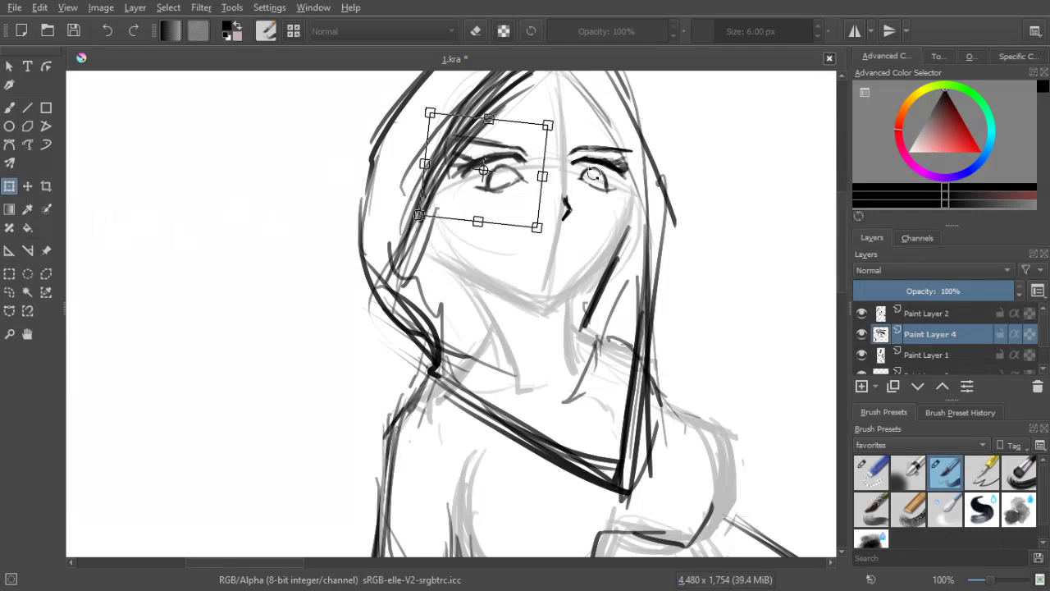
key("Return")
Delete the selected left eye and eyebrow, clear the selection and return to the brush
key("Delete")
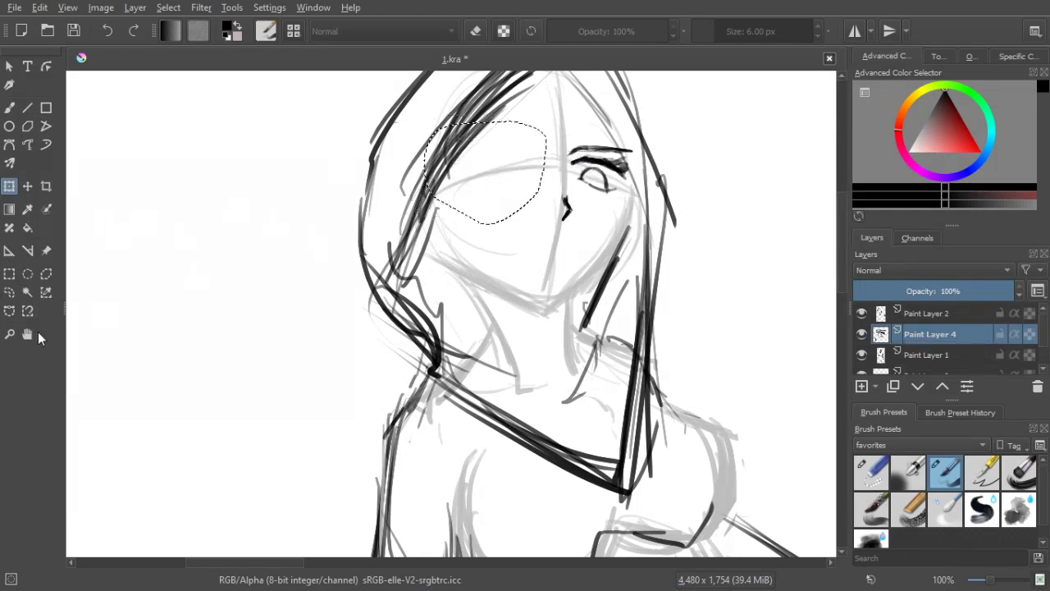
left_click(9, 292)
key("ctrl+shift+a")
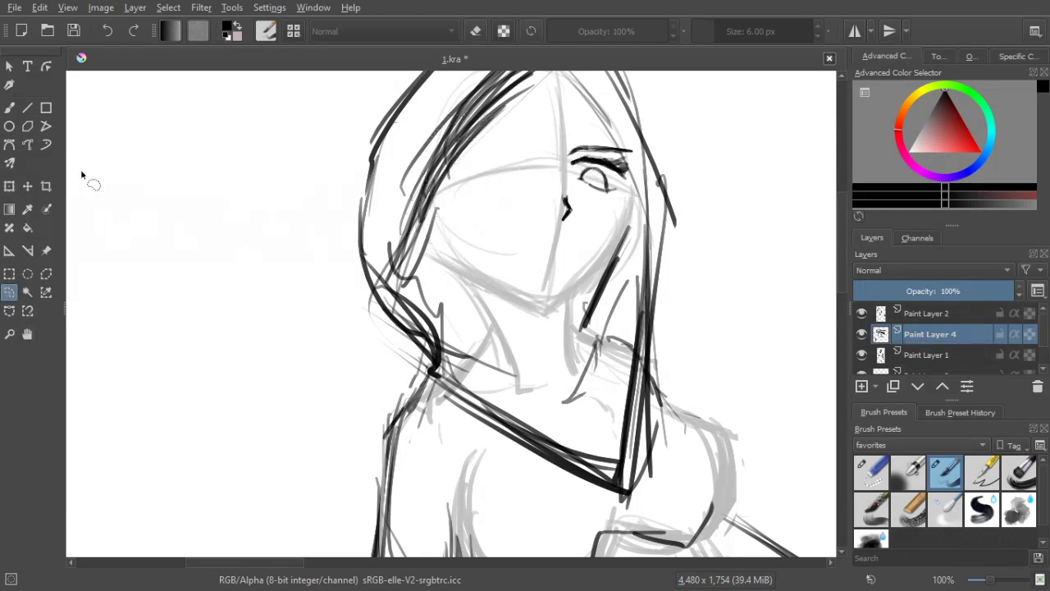
left_click(9, 108)
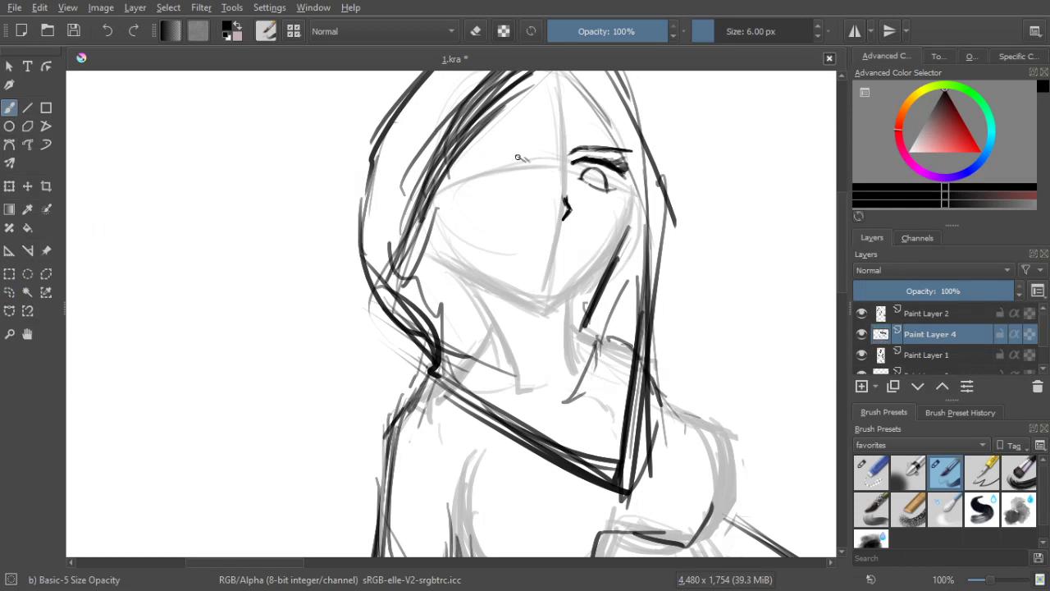
left_click_drag(526, 160, 466, 173)
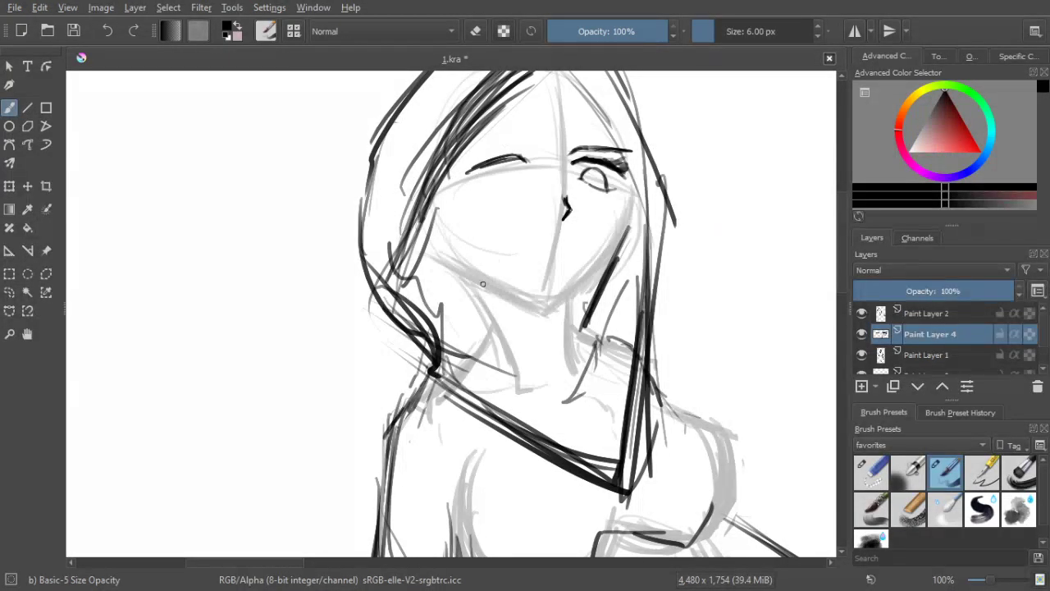
key("ctrl+z")
key("ctrl+z")
key("ctrl+z")
key("ctrl+z")
key("ctrl+z")
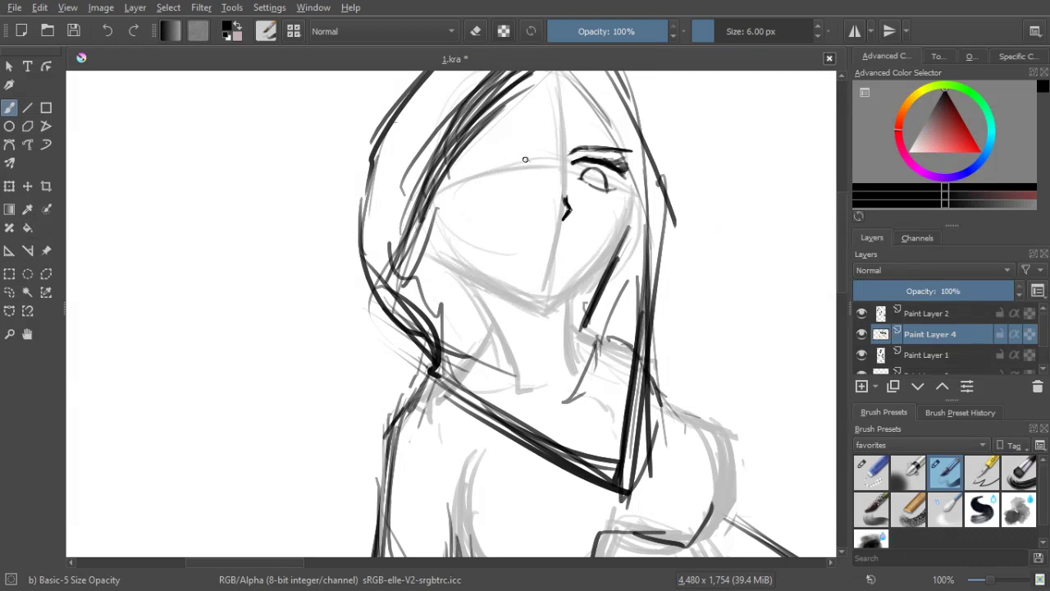
Redraw the left eye's upper lid, iris outline and lower lid, and thicken the lid's outer corner with a 10 px brush
left_click_drag(521, 154, 459, 168)
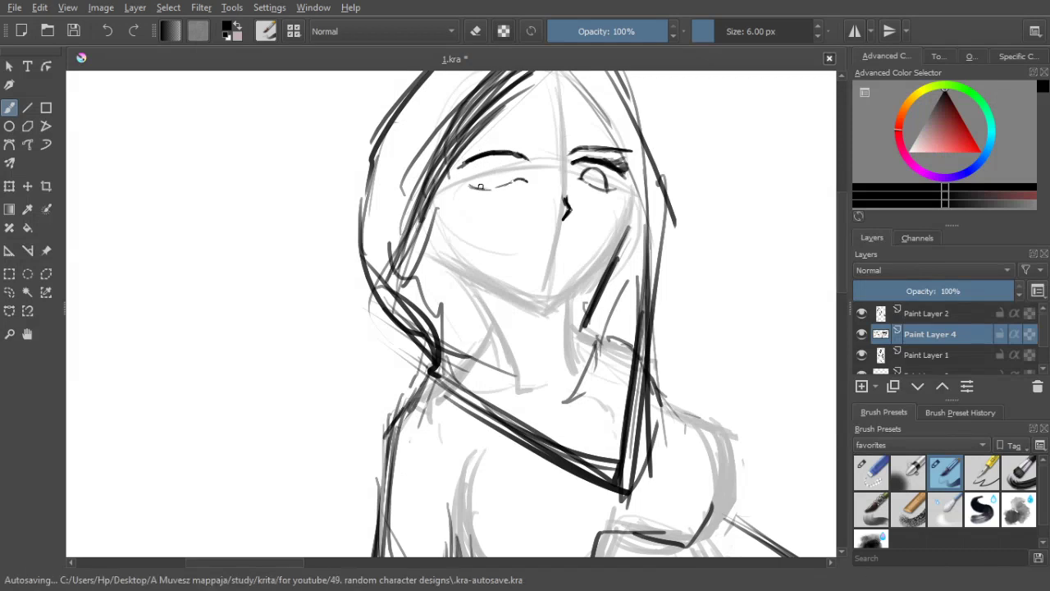
mouse_move(493, 168)
left_mouse_down()
mouse_move(482, 187)
mouse_move(524, 178)
left_mouse_up()
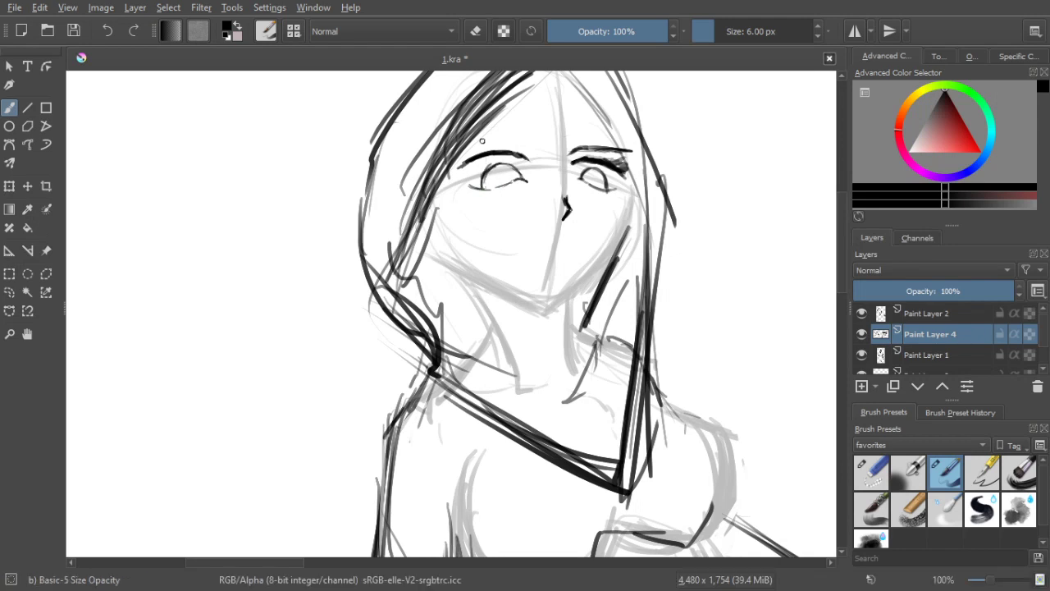
key("bracketright")
key("bracketright")
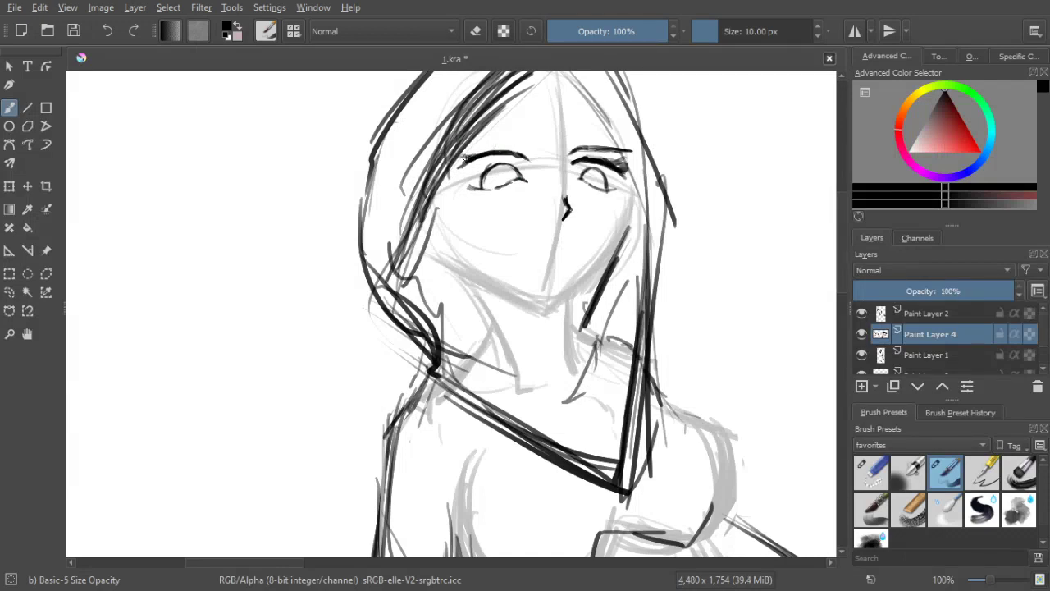
mouse_move(464, 160)
left_mouse_down()
mouse_move(448, 167)
mouse_move(485, 148)
left_mouse_up()
key("ctrl+z")
left_click_drag(466, 162, 508, 150)
Draw a slanted left eyebrow above the eye and a small angular mouth below the nose
mouse_move(526, 146)
left_mouse_down()
mouse_move(490, 129)
mouse_move(531, 151)
mouse_move(495, 131)
mouse_move(523, 145)
left_mouse_up()
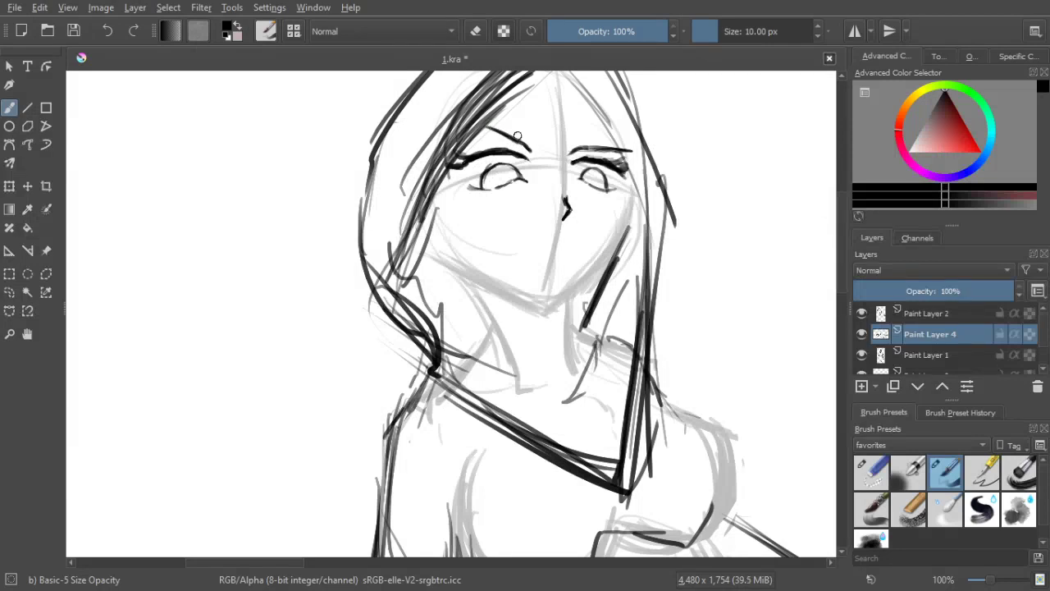
scroll(583, 197, "down", 2)
left_click_drag(584, 196, 575, 183)
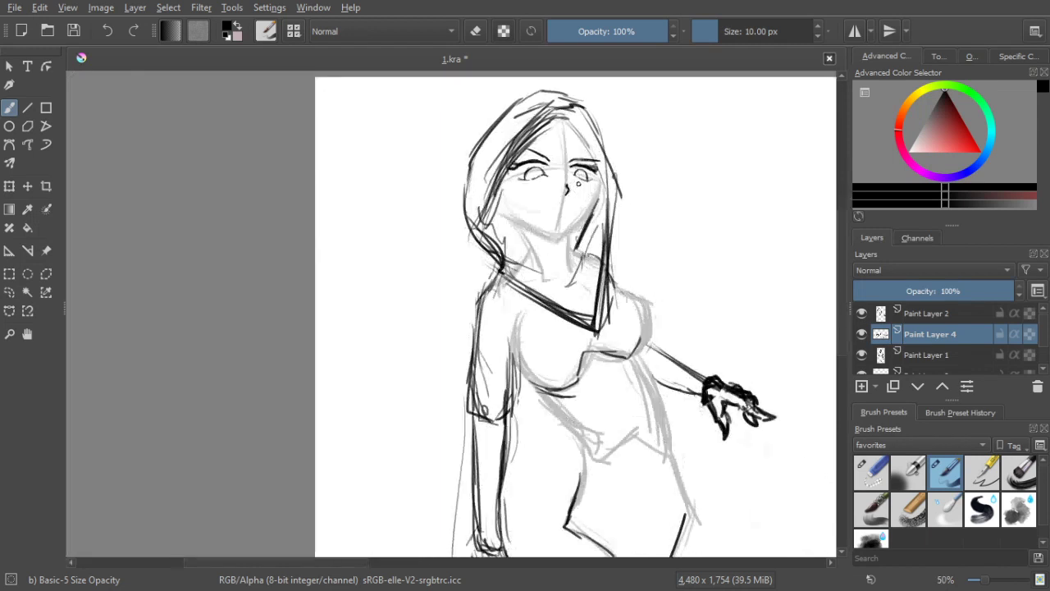
scroll(576, 182, "up", 2)
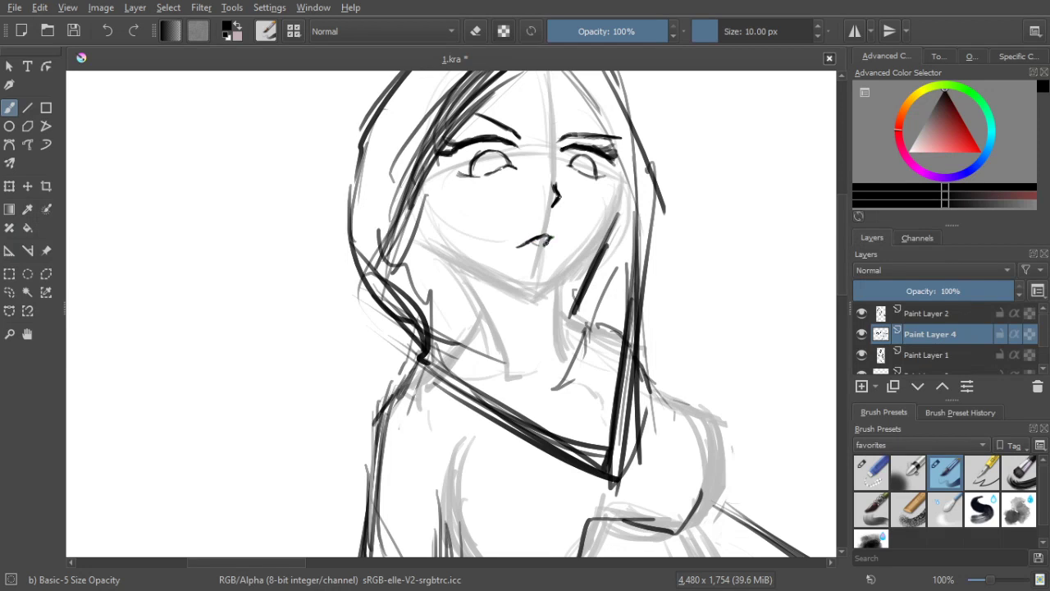
scroll(528, 156, "down", 5)
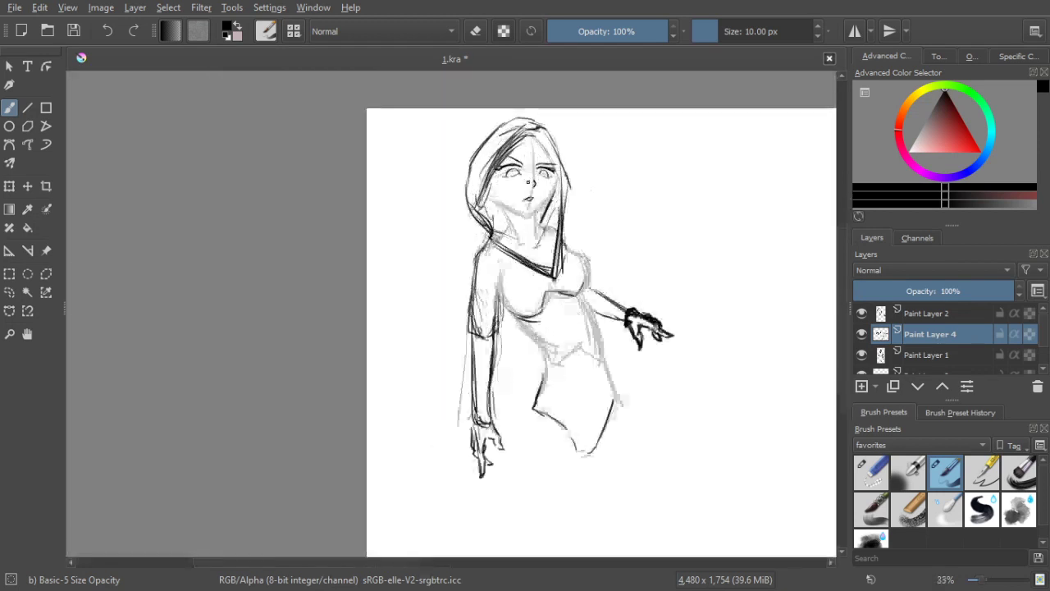
scroll(528, 182, "up", 4)
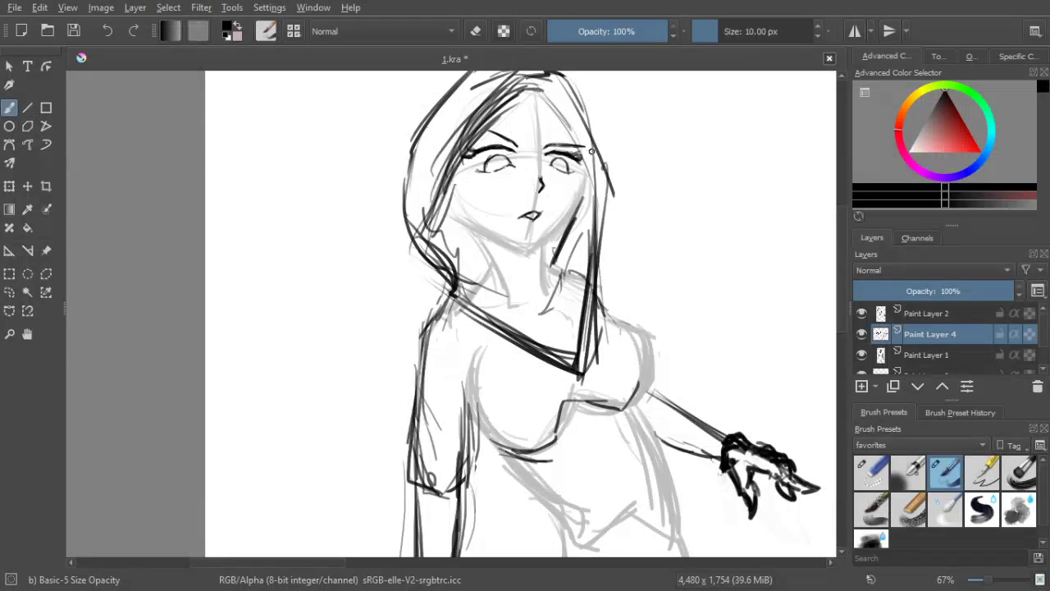
Erase the slanted left eyebrow with the small eraser reduced to 30 px
left_click(869, 471)
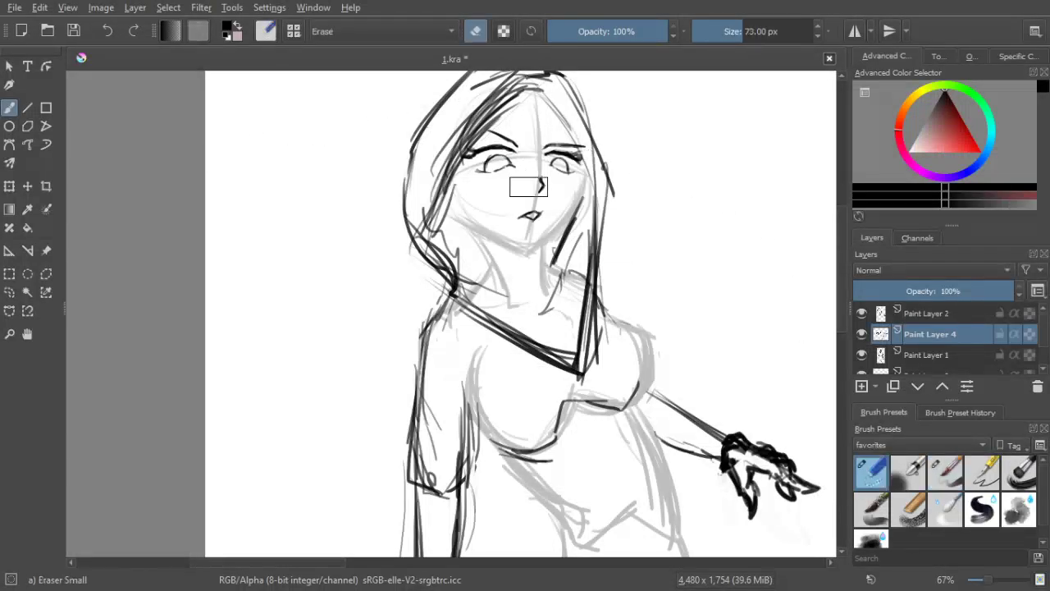
key("bracketleft")
key("bracketleft")
key("bracketleft")
key("bracketleft")
key("bracketleft")
key("bracketleft")
key("bracketleft")
key("bracketleft")
key("bracketleft")
key("bracketleft")
key("bracketleft")
key("bracketleft")
left_click_drag(522, 145, 519, 144)
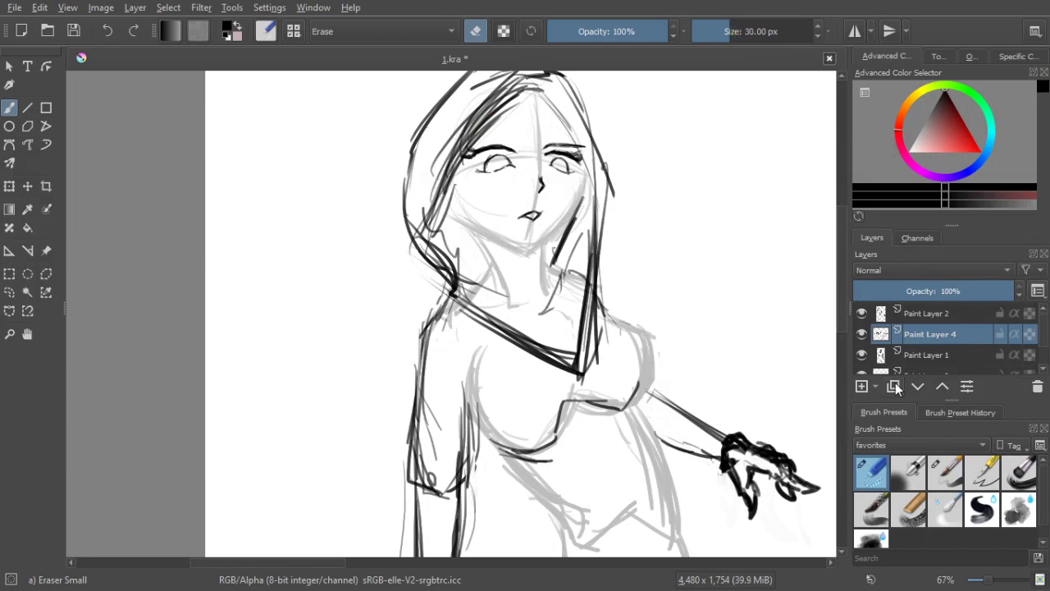
Redraw the left eyebrow as a flatter stroke close above the eye, using the Basic-5 Size Opacity brush at 7 px
left_click(947, 470)
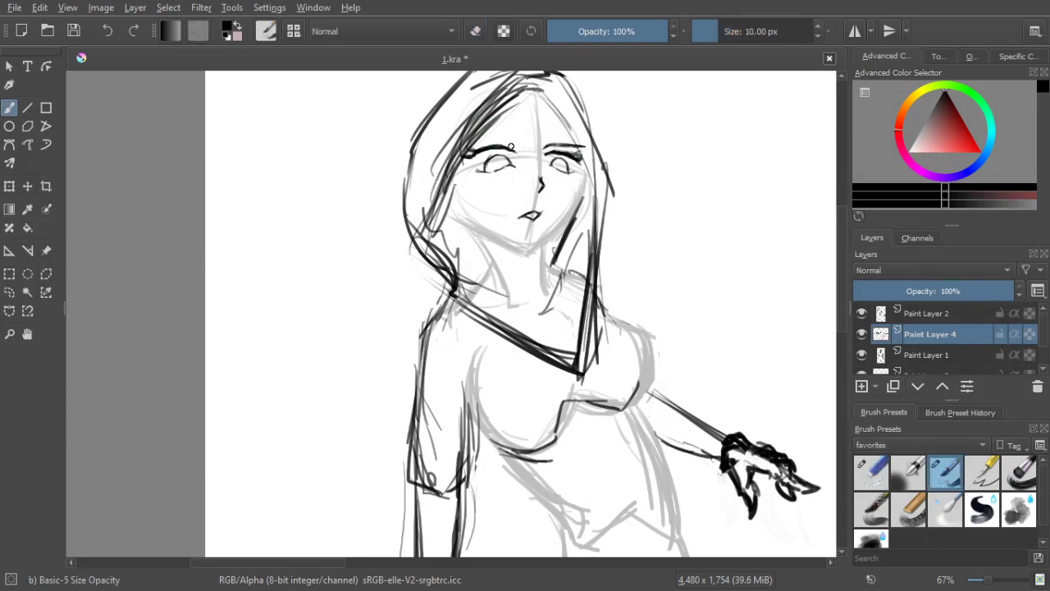
key("bracketleft")
key("bracketleft")
key("bracketleft")
key("bracketleft")
key("bracketleft")
key("bracketleft")
key("bracketleft")
key("bracketleft")
key("bracketright")
key("bracketright")
key("bracketright")
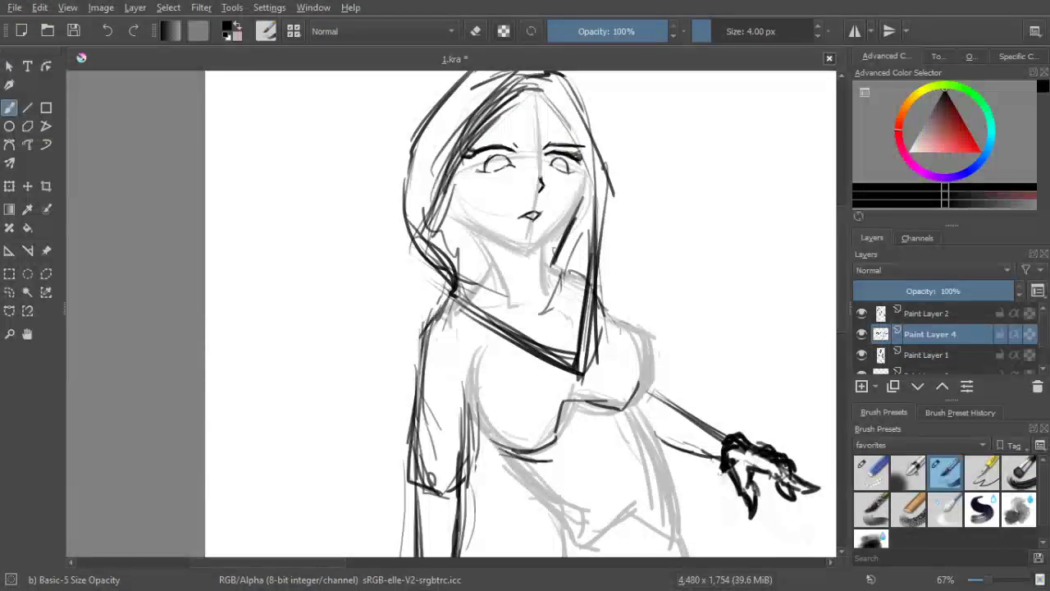
mouse_move(512, 143)
left_mouse_down()
mouse_move(476, 136)
mouse_move(511, 138)
left_mouse_up()
key("ctrl+z")
key("ctrl+z")
key("bracketright")
key("bracketright")
key("bracketright")
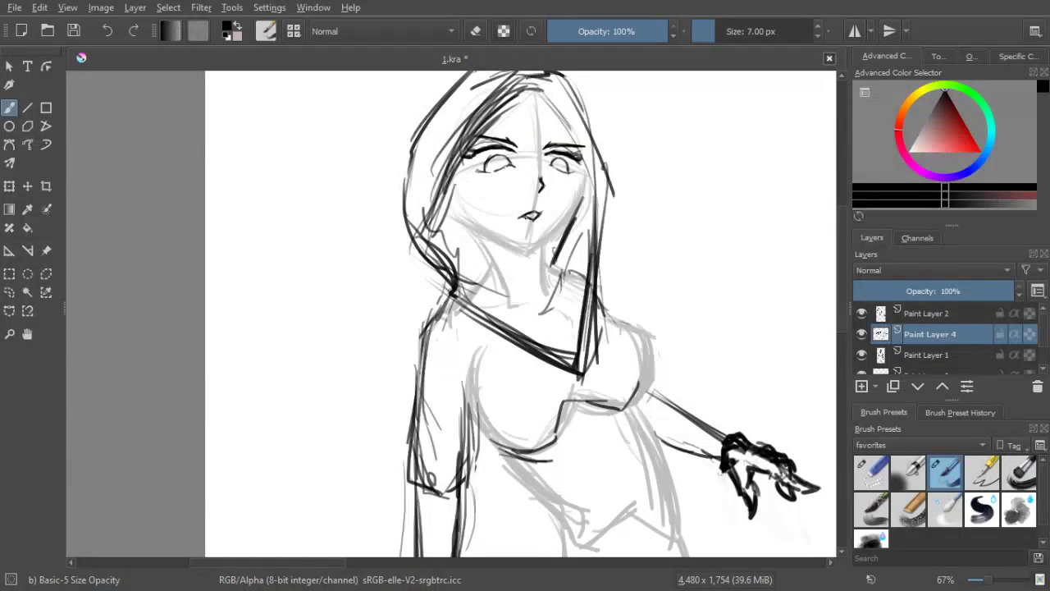
scroll(527, 212, "down", 2)
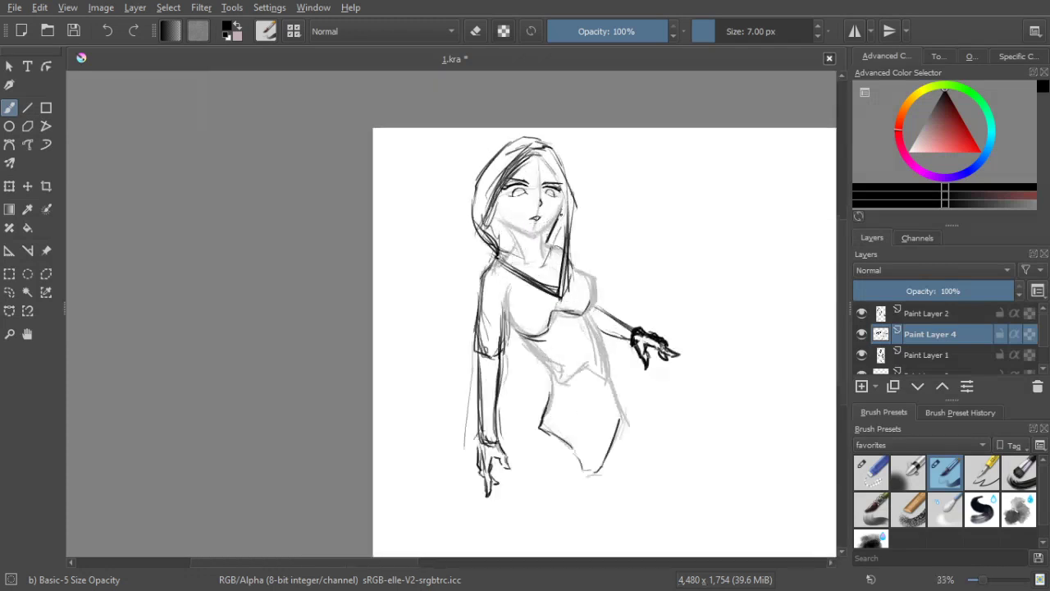
Add a new paint layer and draw pointed hair strands falling over the forehead and nose bridge with an 11 px brush
scroll(541, 213, "up", 1)
key("bracketright")
key("bracketright")
key("bracketright")
key("bracketright")
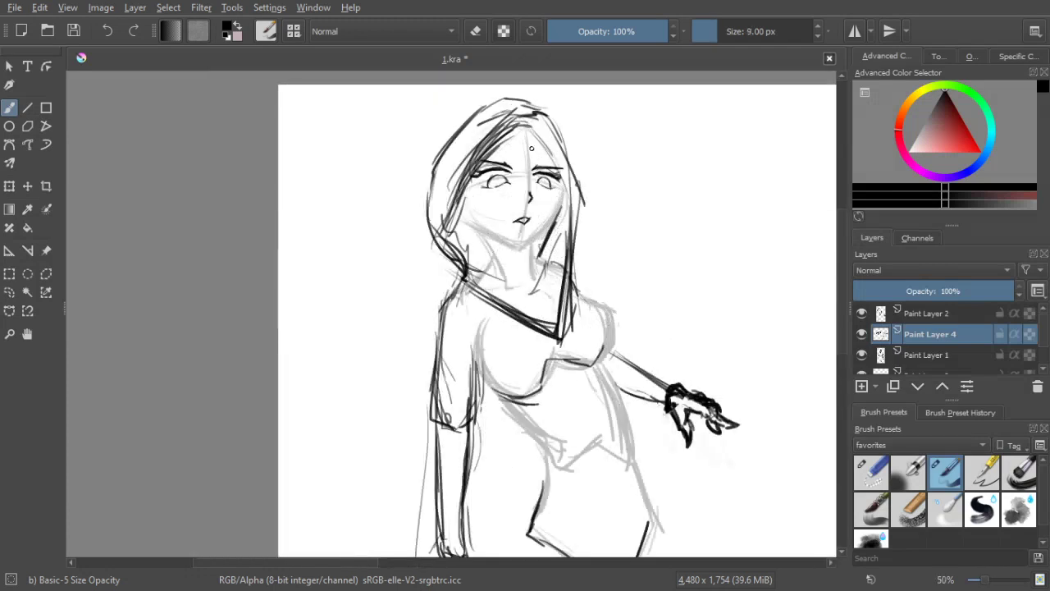
left_click(862, 387)
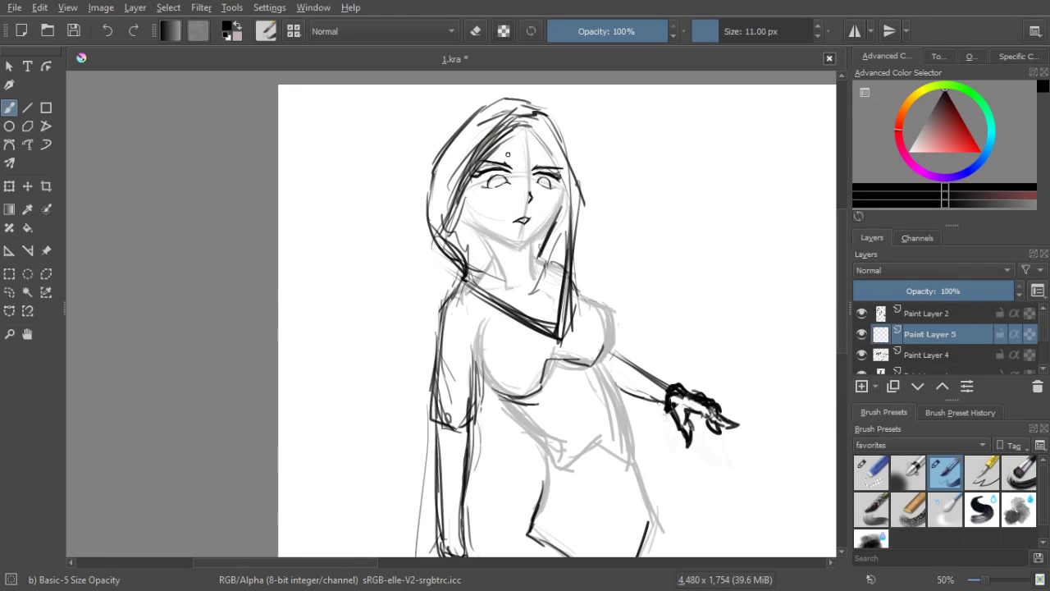
mouse_move(512, 151)
left_mouse_down()
mouse_move(541, 193)
mouse_move(527, 134)
mouse_move(549, 174)
left_mouse_up()
left_click_drag(528, 127, 563, 179)
left_click_drag(532, 148, 559, 174)
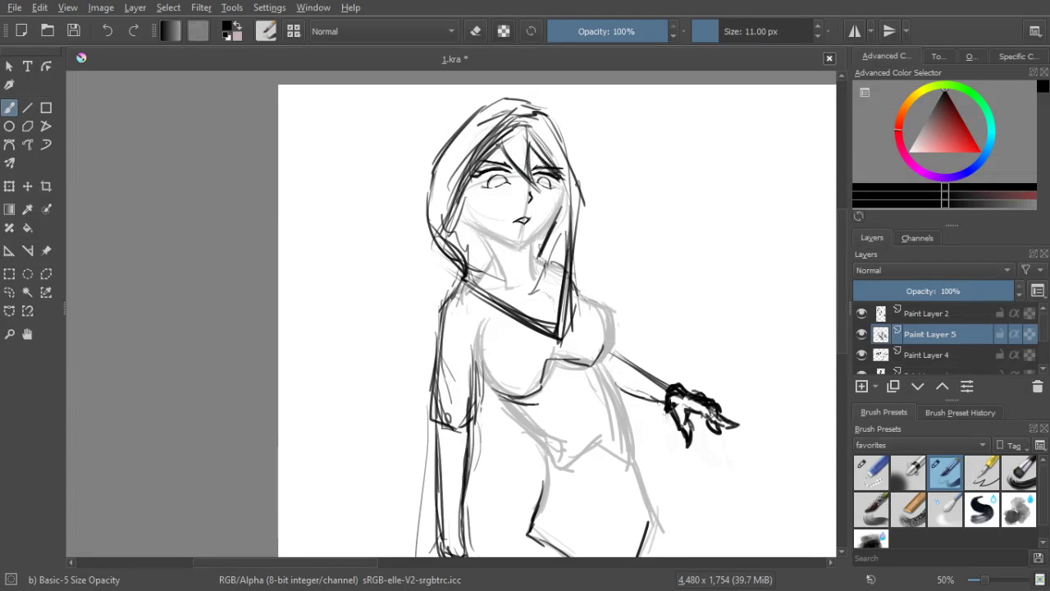
left_click_drag(467, 194, 498, 239)
left_click_drag(465, 187, 506, 249)
mouse_move(469, 218)
left_mouse_down()
mouse_move(507, 251)
mouse_move(479, 232)
mouse_move(498, 247)
left_mouse_up()
left_click_drag(474, 210, 498, 215)
left_click_drag(485, 212, 497, 228)
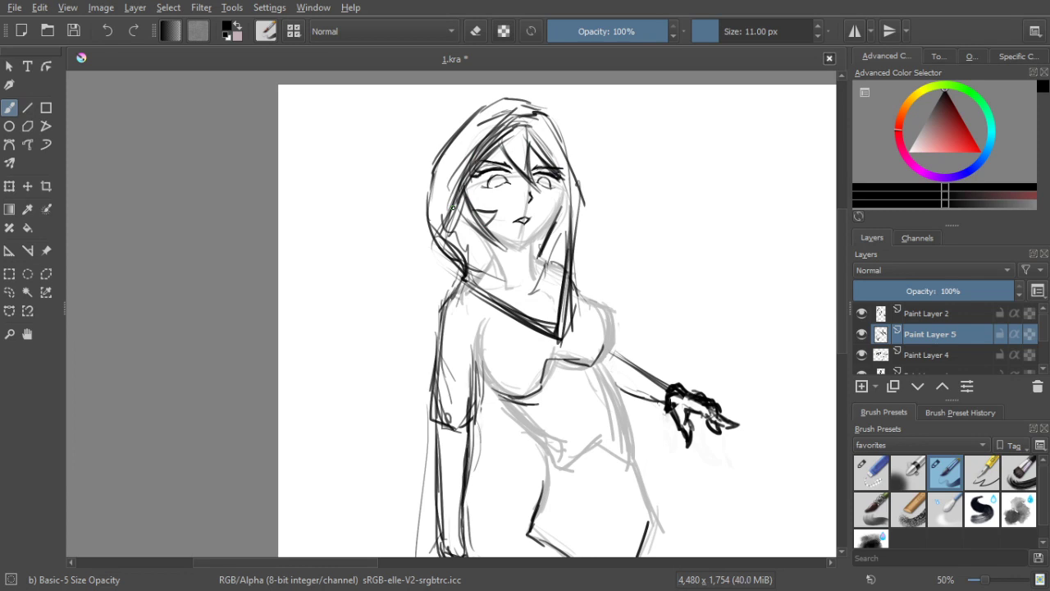
key("ctrl+z")
key("ctrl+z")
key("ctrl+z")
key("ctrl+z")
key("ctrl+z")
key("ctrl+z")
key("ctrl+z")
key("ctrl+z")
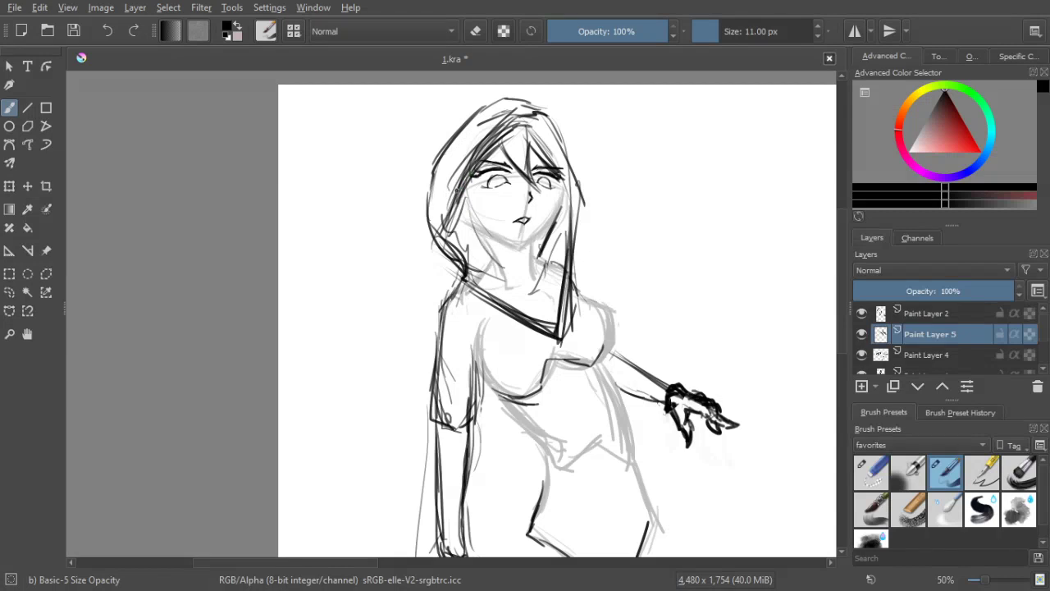
Draw long hair strands down both sides of the face to the neck
left_click_drag(466, 182, 507, 271)
left_click_drag(459, 218, 497, 265)
left_click_drag(465, 225, 476, 266)
mouse_move(567, 192)
left_mouse_down()
mouse_move(560, 262)
mouse_move(560, 248)
mouse_move(542, 261)
left_mouse_up()
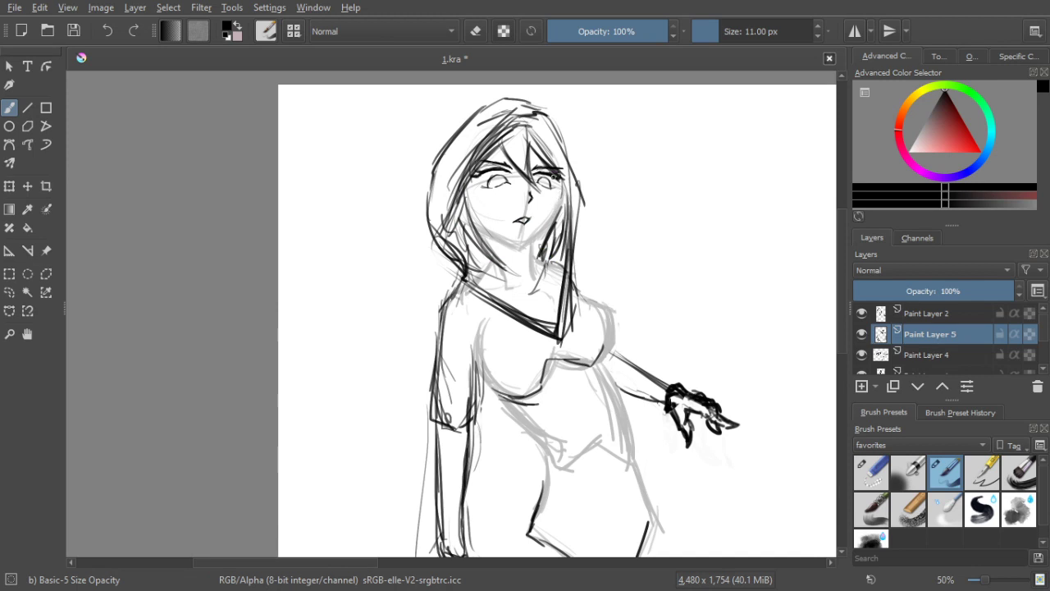
key("ctrl+z")
Select Paint Layer 1 with the body sketch and raise its opacity to 100%
left_click(998, 357)
left_click(1042, 368)
left_click(935, 358)
left_click_drag(944, 294, 1039, 298)
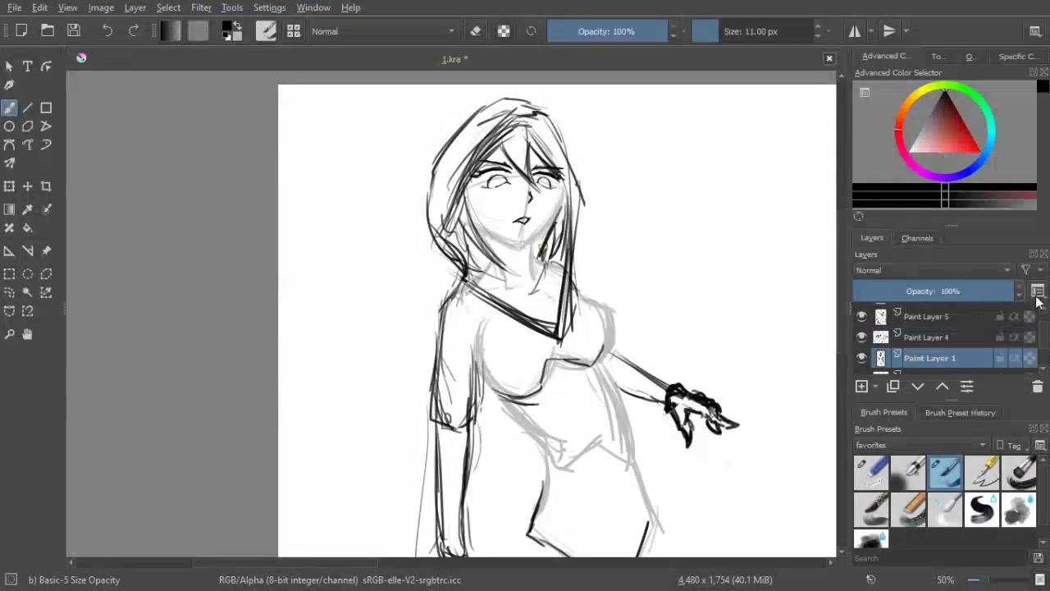
Erase the guide lines inside the face on Paint Layer 1 with the brush in eraser mode at 38 px
left_click(476, 32)
key("bracketright")
key("bracketright")
key("bracketright")
key("bracketright")
key("bracketright")
key("bracketright")
key("bracketright")
key("bracketright")
key("bracketright")
key("bracketright")
key("bracketright")
key("bracketright")
key("bracketright")
key("bracketright")
key("bracketright")
key("bracketright")
key("bracketright")
key("bracketright")
key("bracketright")
key("bracketright")
key("bracketright")
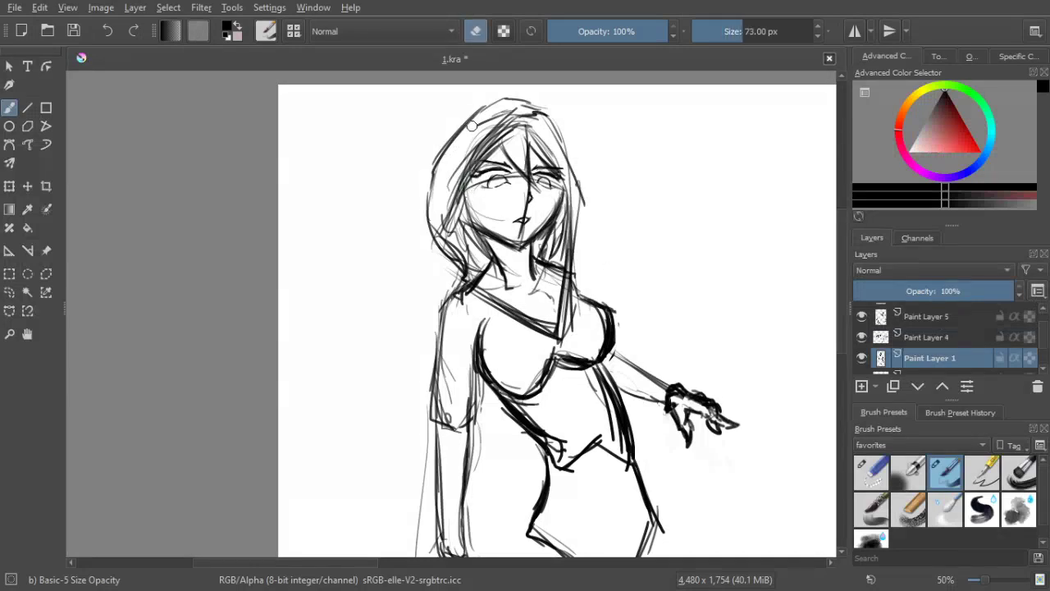
key("bracketleft")
key("bracketleft")
key("bracketleft")
key("bracketleft")
key("bracketleft")
key("bracketleft")
key("bracketleft")
key("bracketleft")
key("bracketleft")
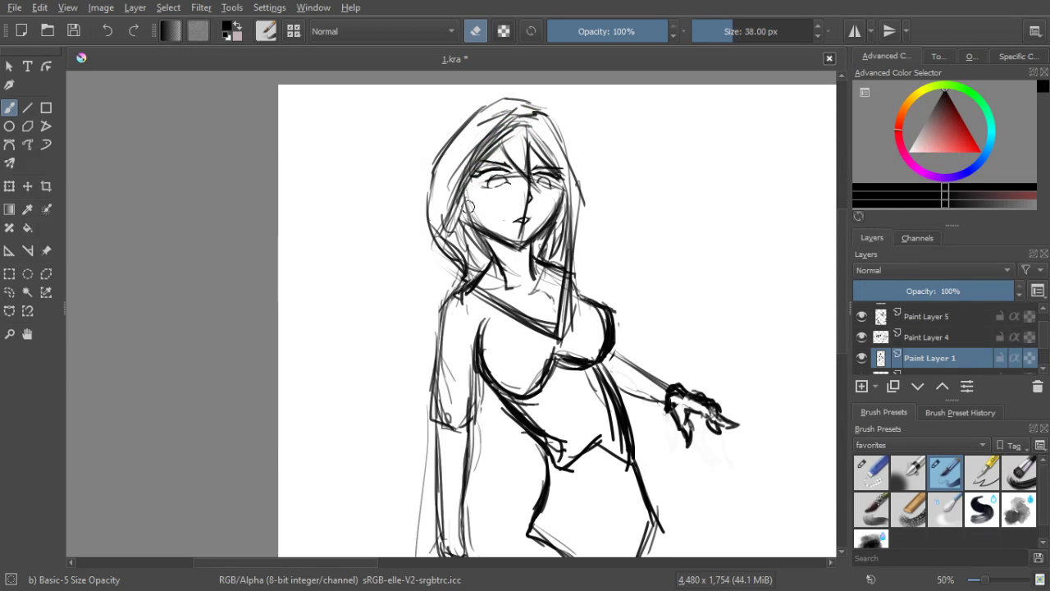
left_click_drag(519, 168, 526, 205)
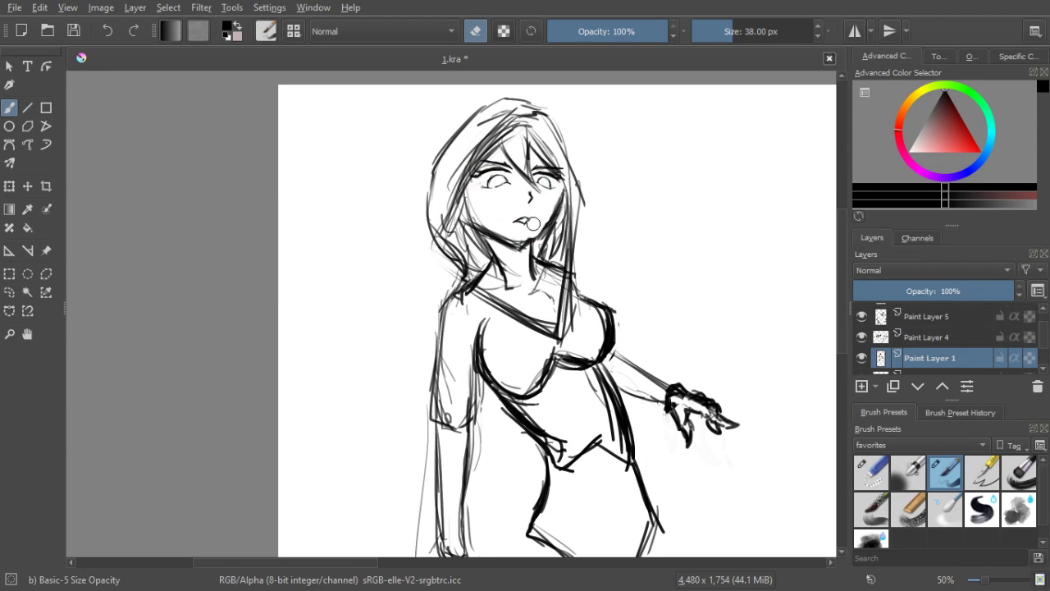
key("ctrl+z")
left_click_drag(495, 184, 473, 200)
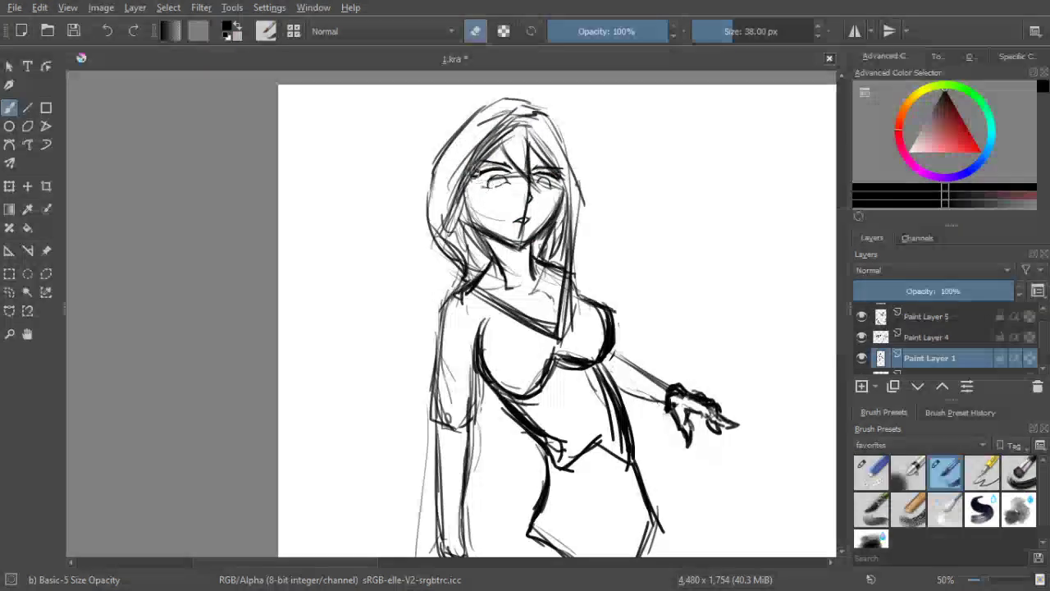
mouse_move(523, 141)
left_mouse_down()
mouse_move(525, 181)
mouse_move(539, 188)
mouse_move(519, 233)
left_mouse_up()
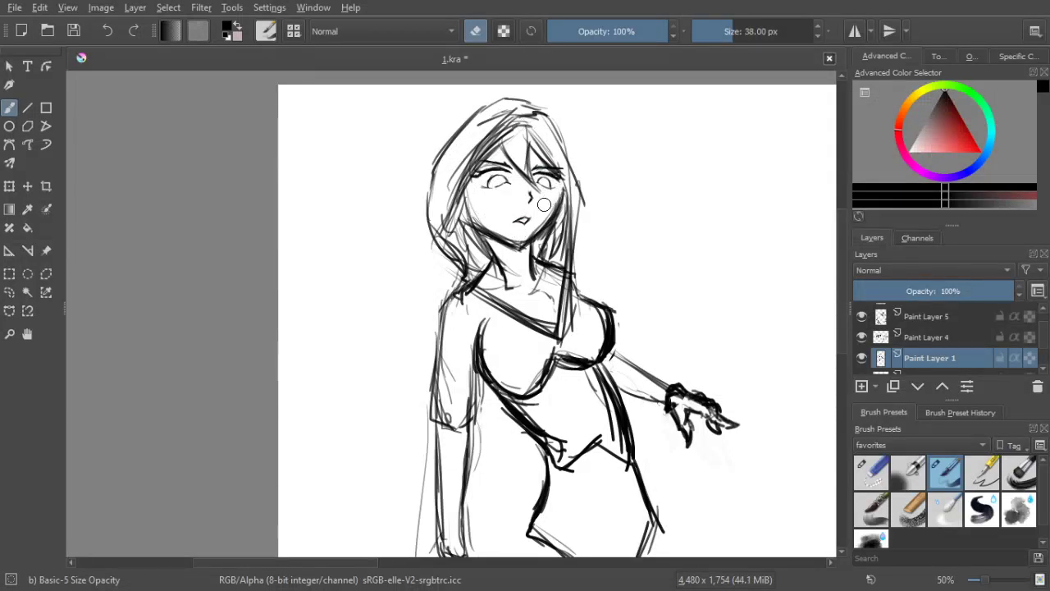
key("bracketleft")
left_click(476, 31)
On Paint Layer 5, add more hair strands along the left cheek and jaw with an 11 px brush
key("bracketleft")
key("bracketleft")
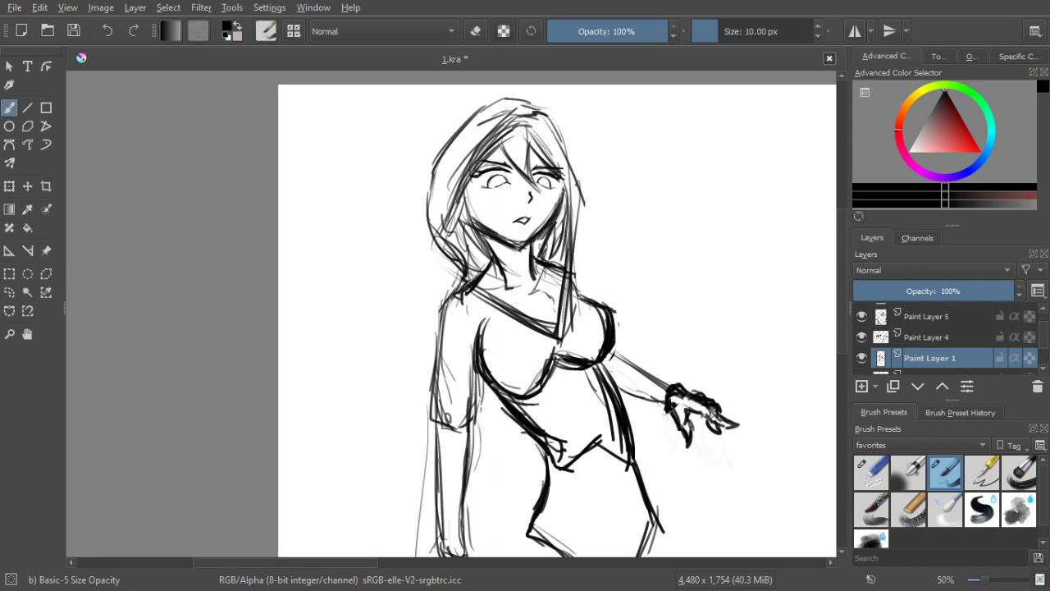
left_click(932, 335)
left_click(862, 335)
left_click(862, 334)
left_click(864, 318)
left_click(863, 317)
left_click(911, 317)
key("bracketright")
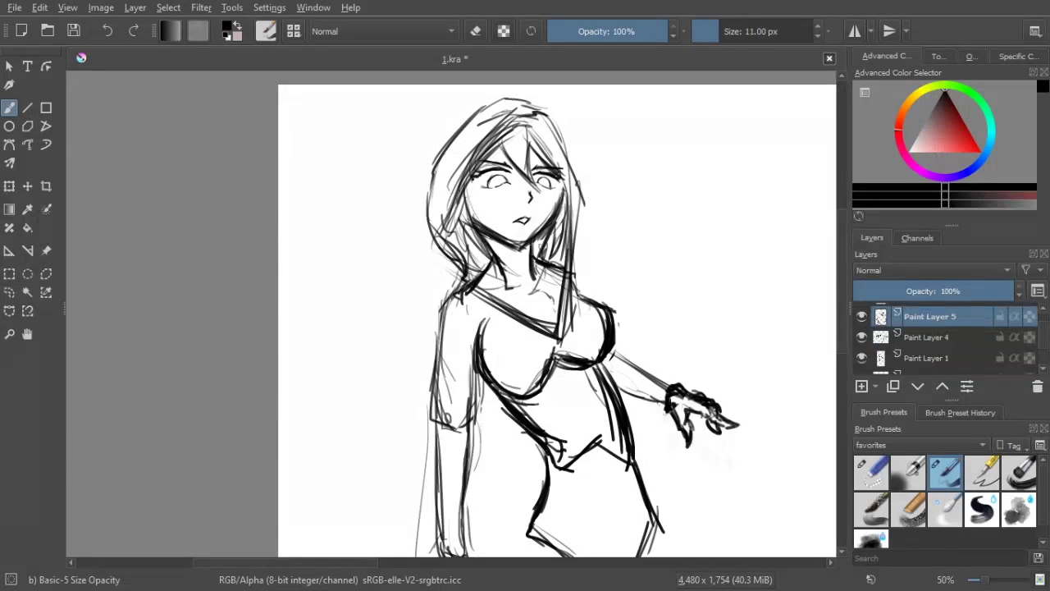
left_click(495, 223)
left_click_drag(475, 209, 510, 239)
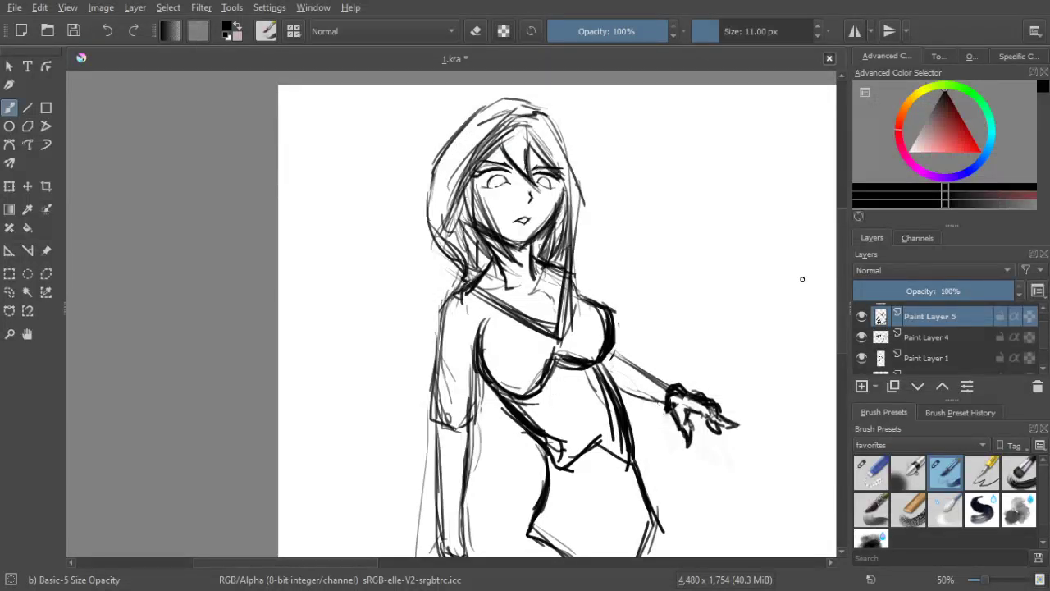
On Paint Layer 2, retrace the top and right side of the outer outline around the head with bold strokes
mouse_move(621, 269)
left_mouse_down()
mouse_move(614, 236)
mouse_move(622, 258)
left_mouse_up()
left_click_drag(786, 330, 870, 361)
left_click(921, 340)
left_click(935, 357)
left_click(955, 314)
key("Page_Up")
left_click_drag(539, 277, 490, 268)
mouse_move(463, 222)
left_mouse_down()
mouse_move(481, 173)
mouse_move(538, 105)
mouse_move(570, 111)
mouse_move(624, 197)
left_mouse_up()
mouse_move(595, 152)
left_mouse_down()
mouse_move(612, 189)
mouse_move(616, 275)
left_mouse_up()
left_click_drag(614, 214, 599, 275)
Erase the old outer outline on the left side of the head in eraser mode
left_click(475, 32)
left_click_drag(464, 184, 488, 151)
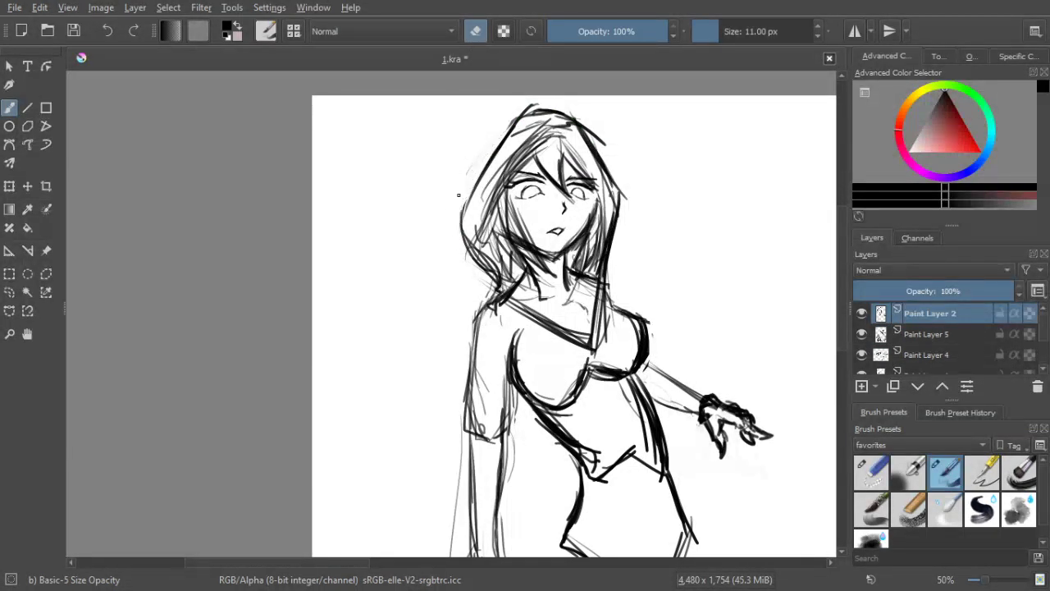
left_click_drag(465, 257, 472, 213)
left_click(475, 33)
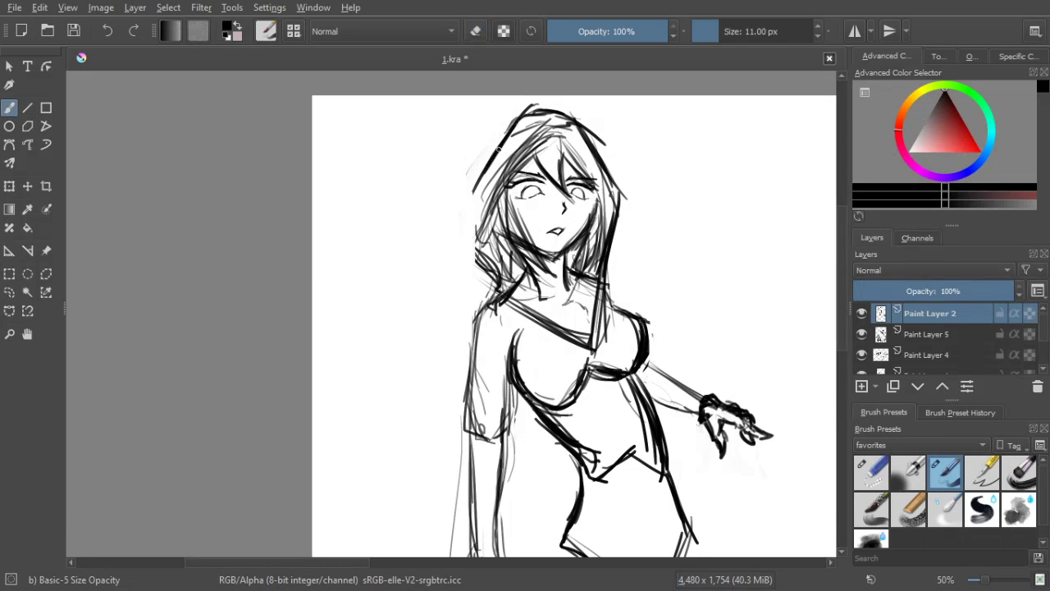
Redraw the left side of the head's outer outline and reinforce the V-shaped neckline down to its point on the chest
mouse_move(470, 191)
left_mouse_down()
mouse_move(509, 124)
mouse_move(472, 188)
left_mouse_up()
mouse_move(487, 152)
left_mouse_down()
mouse_move(461, 209)
mouse_move(513, 281)
left_mouse_up()
left_click_drag(469, 228, 517, 285)
left_click_drag(467, 223, 579, 340)
left_click_drag(501, 276, 602, 344)
mouse_move(519, 302)
left_mouse_down()
mouse_move(595, 346)
mouse_move(614, 236)
left_mouse_up()
Draw the inner edge of the outline framing the face, running down both sides from the forehead
left_click_drag(563, 142, 605, 209)
left_click_drag(585, 161, 606, 209)
left_click_drag(560, 139, 608, 216)
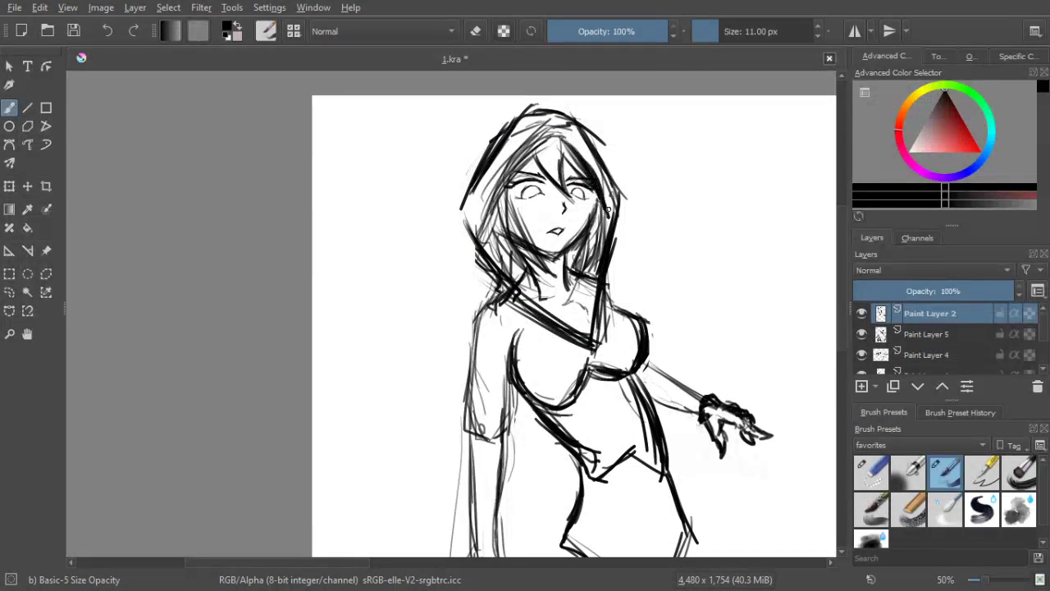
left_click_drag(531, 143, 483, 237)
left_click_drag(506, 173, 480, 247)
Trace the outer edge of the left sleeve from shoulder to elbow with bold strokes
mouse_move(529, 290)
left_mouse_down()
mouse_move(509, 252)
mouse_move(517, 211)
left_mouse_up()
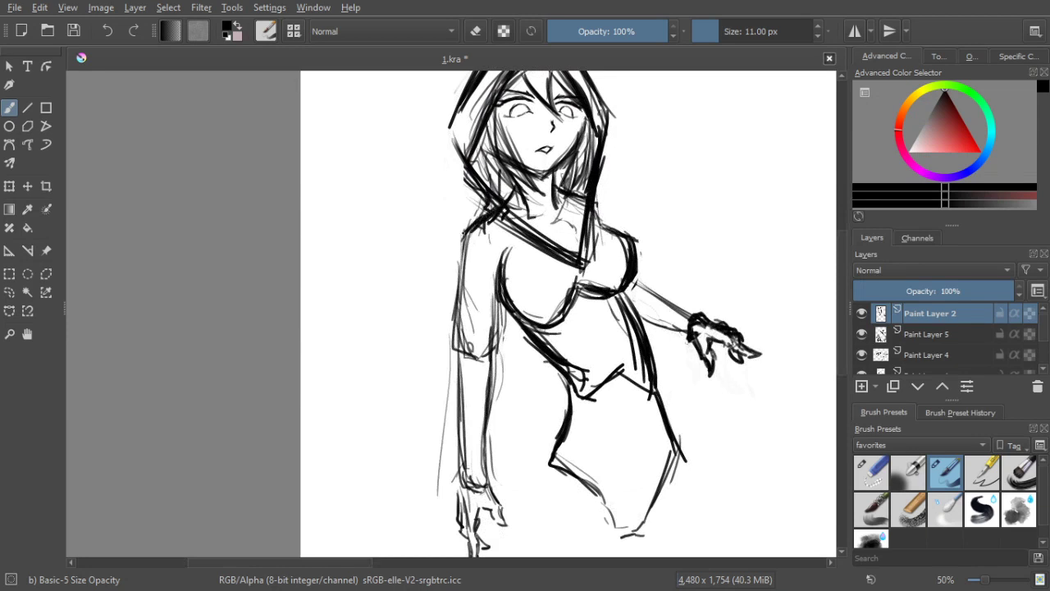
left_click_drag(467, 246, 457, 347)
left_click_drag(473, 459, 470, 437)
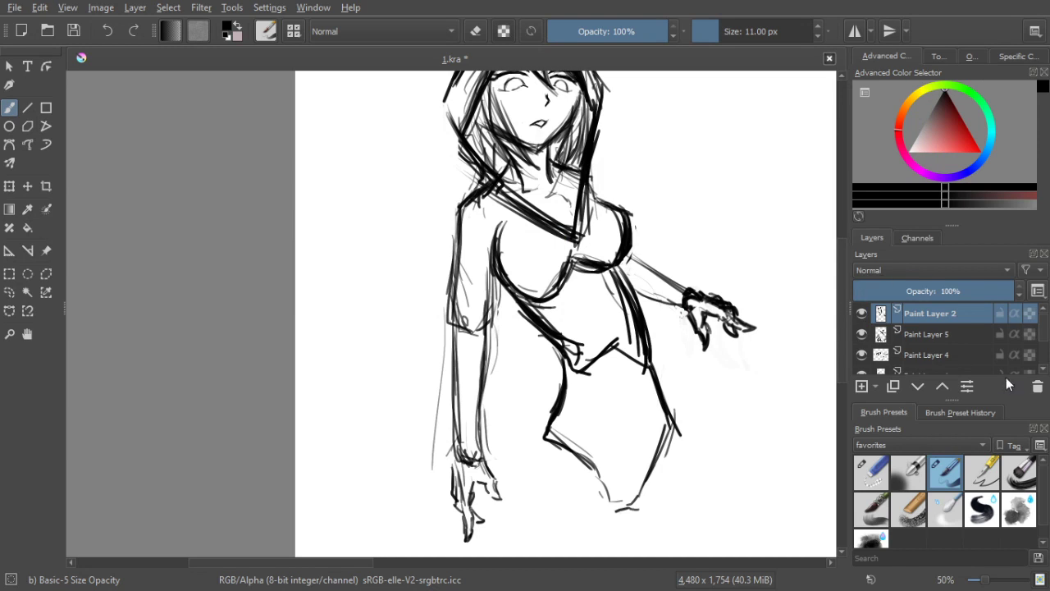
left_click_drag(1046, 343, 1045, 355)
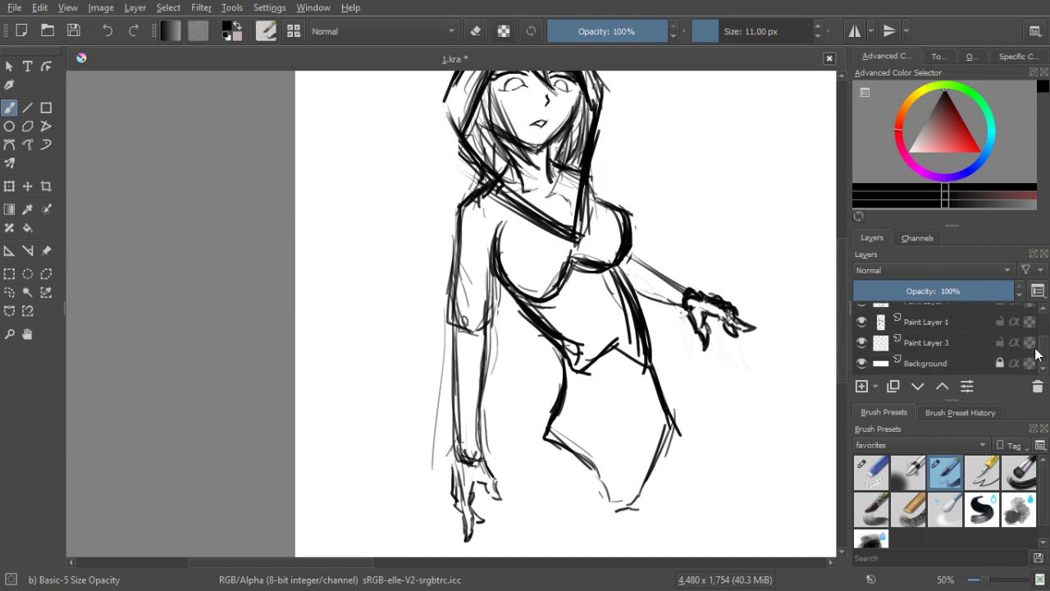
Add a paint layer just above the Background and fill the hood with dark shading using a 47 px brush
left_click(934, 366)
left_click(857, 386)
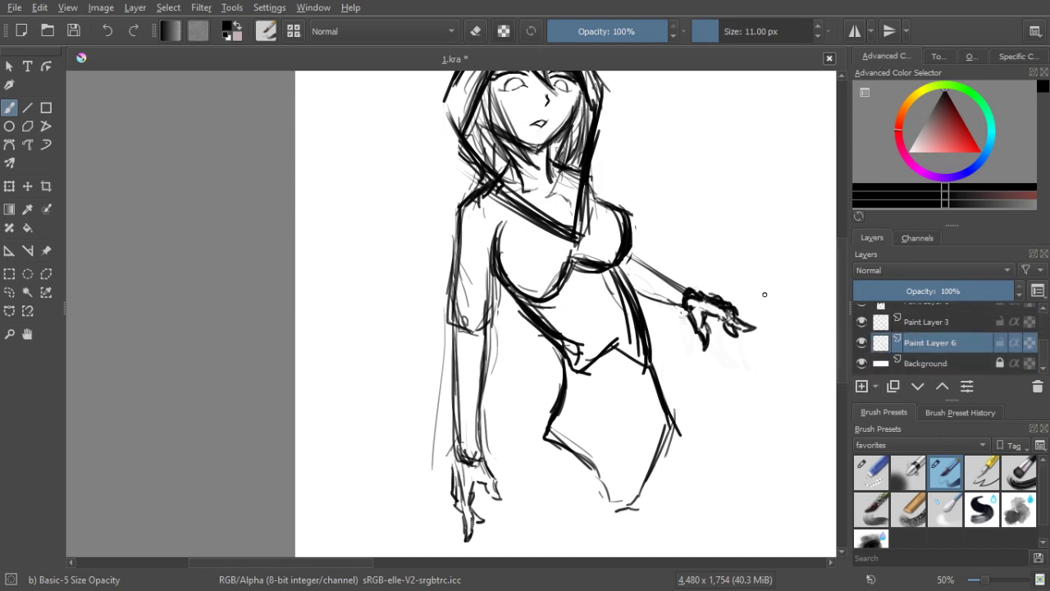
scroll(813, 301, "down", 1)
mouse_move(694, 267)
left_mouse_down()
mouse_move(630, 276)
mouse_move(671, 315)
left_mouse_up()
scroll(630, 276, "up", 1)
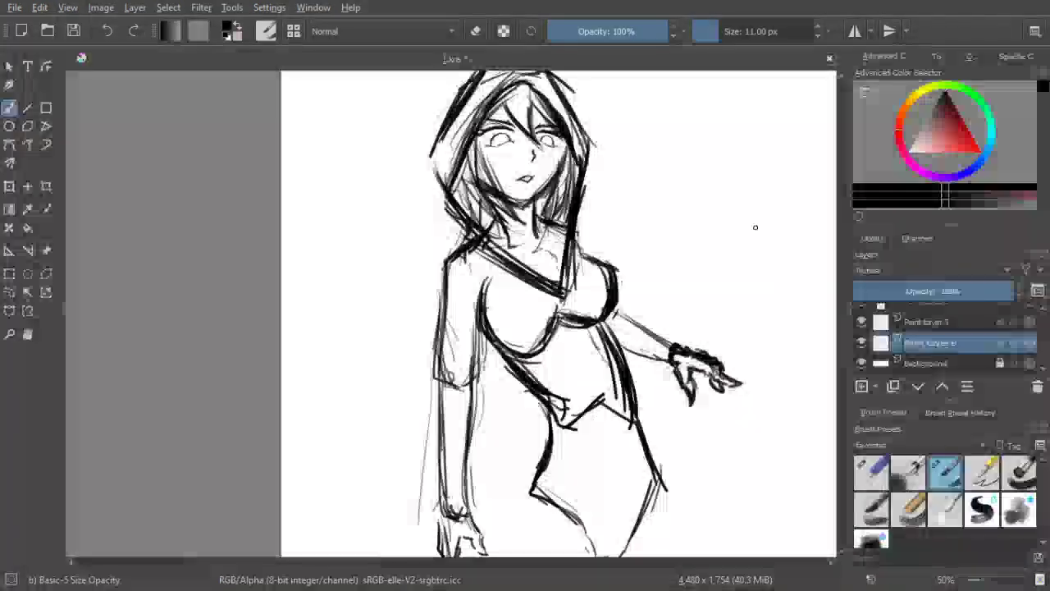
left_click_drag(741, 230, 739, 284)
key("]")
key("]")
key("]")
key("]")
key("]")
key("]")
key("]")
key("]")
key("]")
key("]")
key("]")
key("]")
key("]")
key("]")
key("]")
key("]")
key("]")
key("]")
key("]")
key("]")
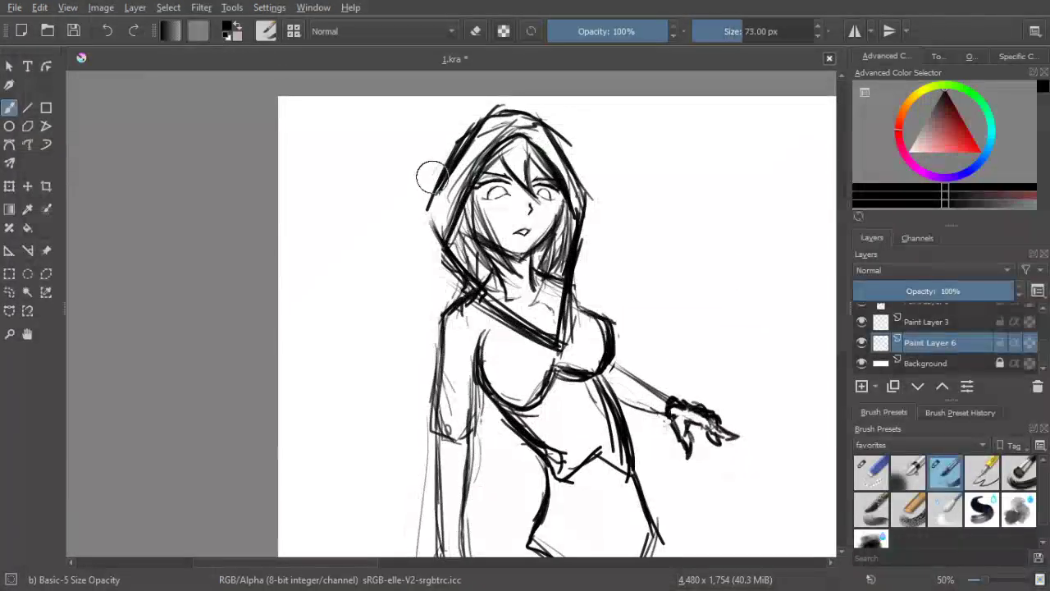
key("bracketleft")
key("bracketleft")
key("bracketleft")
mouse_move(439, 193)
left_mouse_down()
mouse_move(442, 229)
mouse_move(437, 199)
mouse_move(464, 168)
mouse_move(453, 206)
mouse_move(473, 150)
mouse_move(465, 156)
mouse_move(471, 170)
mouse_move(490, 123)
mouse_move(497, 137)
mouse_move(527, 119)
mouse_move(528, 140)
mouse_move(546, 154)
mouse_move(549, 143)
mouse_move(579, 204)
left_mouse_up()
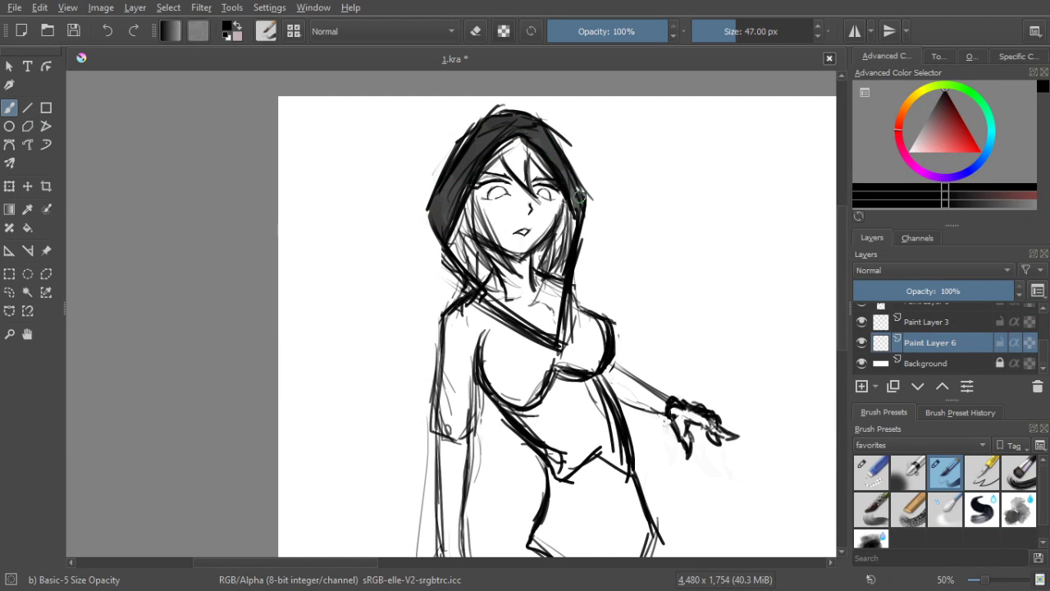
left_click(473, 32)
mouse_move(523, 145)
left_mouse_down()
mouse_move(535, 160)
mouse_move(523, 148)
left_mouse_up()
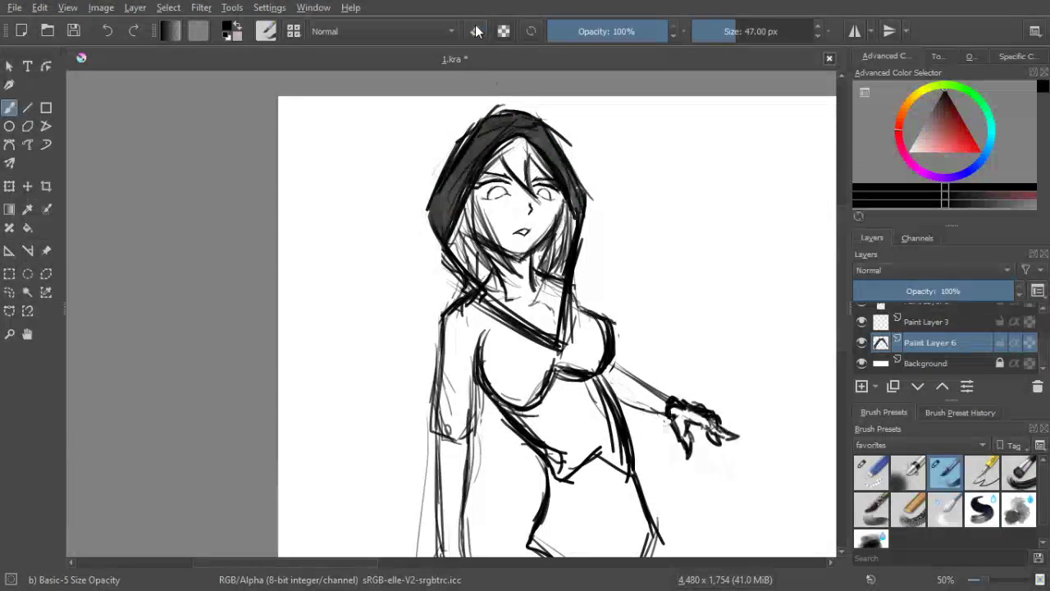
Shade the hanging arm's sleeve dark from shoulder to wrist and darken the strip just below the neckline
scroll(569, 310, "down", 2)
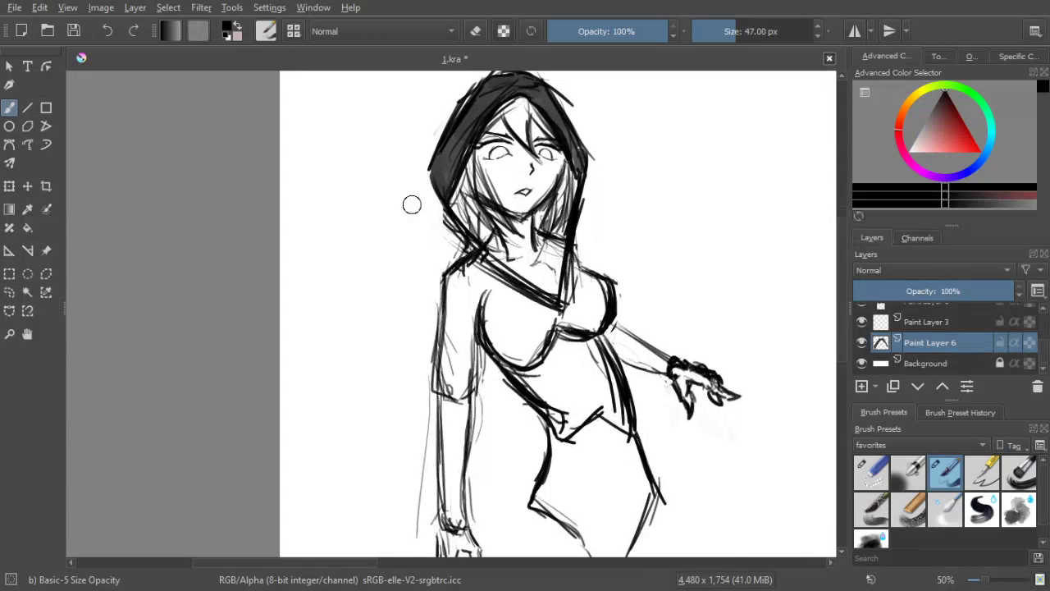
left_click_drag(453, 197, 462, 214)
left_click_drag(509, 299, 498, 269)
mouse_move(446, 245)
left_mouse_down()
mouse_move(445, 304)
mouse_move(442, 257)
mouse_move(440, 275)
mouse_move(451, 250)
mouse_move(450, 356)
mouse_move(456, 289)
mouse_move(436, 350)
mouse_move(435, 337)
mouse_move(463, 230)
left_mouse_up()
mouse_move(444, 345)
left_mouse_down()
mouse_move(435, 397)
mouse_move(438, 422)
mouse_move(452, 382)
mouse_move(440, 437)
mouse_move(442, 492)
mouse_move(449, 411)
mouse_move(449, 492)
mouse_move(432, 418)
left_mouse_up()
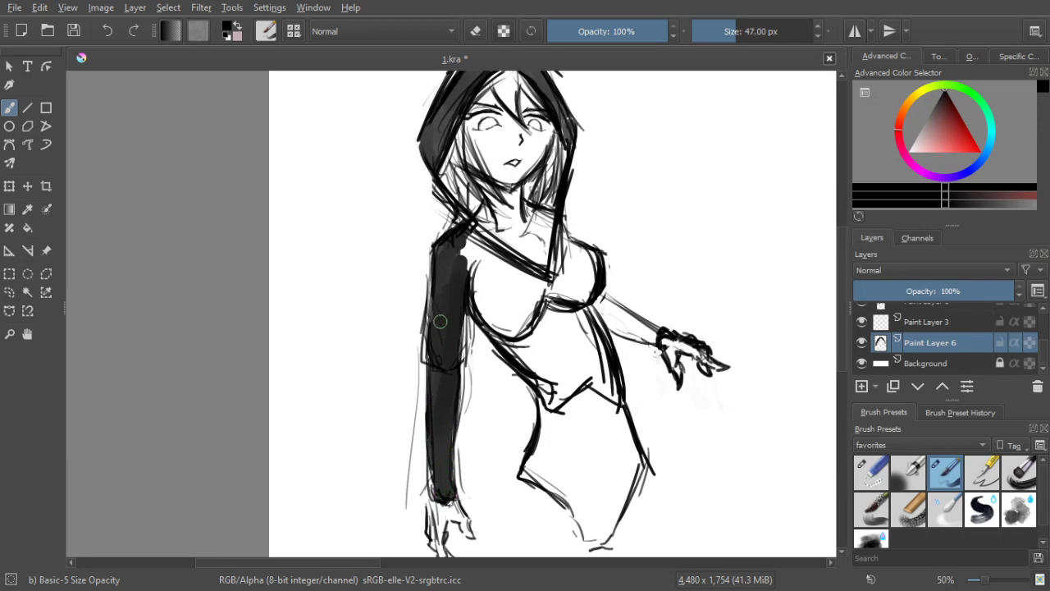
mouse_move(463, 254)
left_mouse_down()
mouse_move(507, 272)
mouse_move(487, 251)
mouse_move(517, 271)
mouse_move(465, 226)
mouse_move(525, 273)
left_mouse_up()
Try to fill the chest and the whole torso with dark shading down past the waist
key("bracketleft")
key("bracketleft")
key("bracketleft")
key("bracketleft")
key("bracketleft")
key("bracketleft")
key("bracketleft")
key("bracketleft")
key("bracketleft")
key("bracketleft")
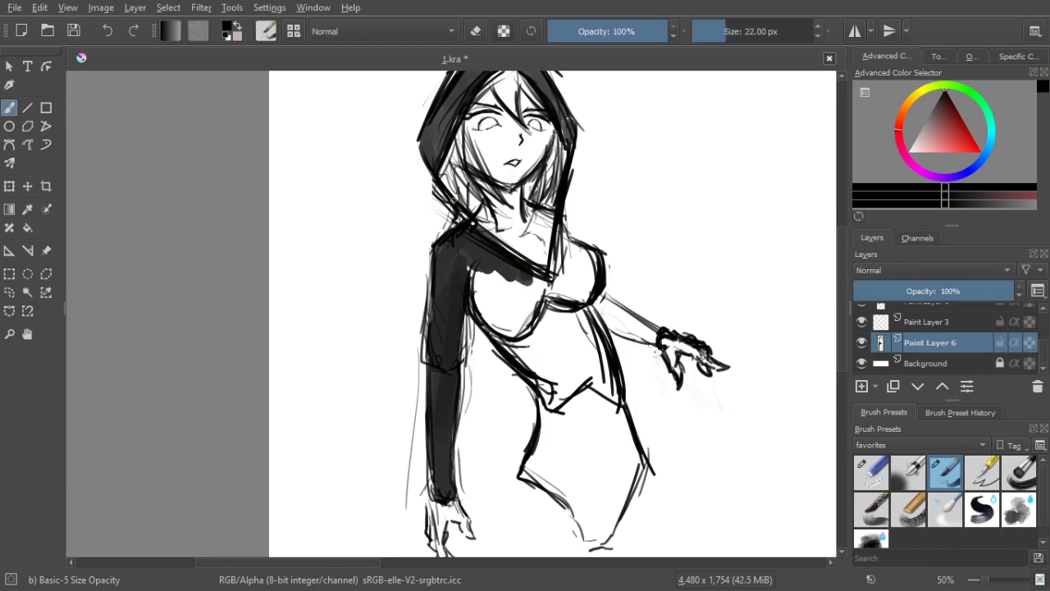
mouse_move(495, 239)
left_mouse_down()
mouse_move(547, 277)
mouse_move(508, 248)
mouse_move(551, 275)
mouse_move(561, 226)
mouse_move(569, 279)
mouse_move(584, 288)
mouse_move(595, 261)
mouse_move(578, 287)
mouse_move(556, 274)
mouse_move(533, 297)
mouse_move(468, 275)
mouse_move(509, 328)
mouse_move(545, 340)
mouse_move(538, 283)
mouse_move(575, 345)
mouse_move(525, 382)
mouse_move(491, 325)
mouse_move(567, 393)
mouse_move(577, 382)
mouse_move(595, 394)
mouse_move(572, 296)
mouse_move(594, 345)
mouse_move(584, 297)
mouse_move(615, 397)
mouse_move(548, 386)
mouse_move(545, 458)
mouse_move(549, 403)
left_mouse_up()
Undo the torso fill and shade only the bust and the outstretched arm's sleeve with a 59 px brush
key("bracketright")
key("bracketright")
key("bracketright")
key("bracketright")
key("bracketright")
key("bracketright")
key("bracketright")
key("bracketright")
key("bracketright")
key("bracketright")
key("bracketright")
key("bracketright")
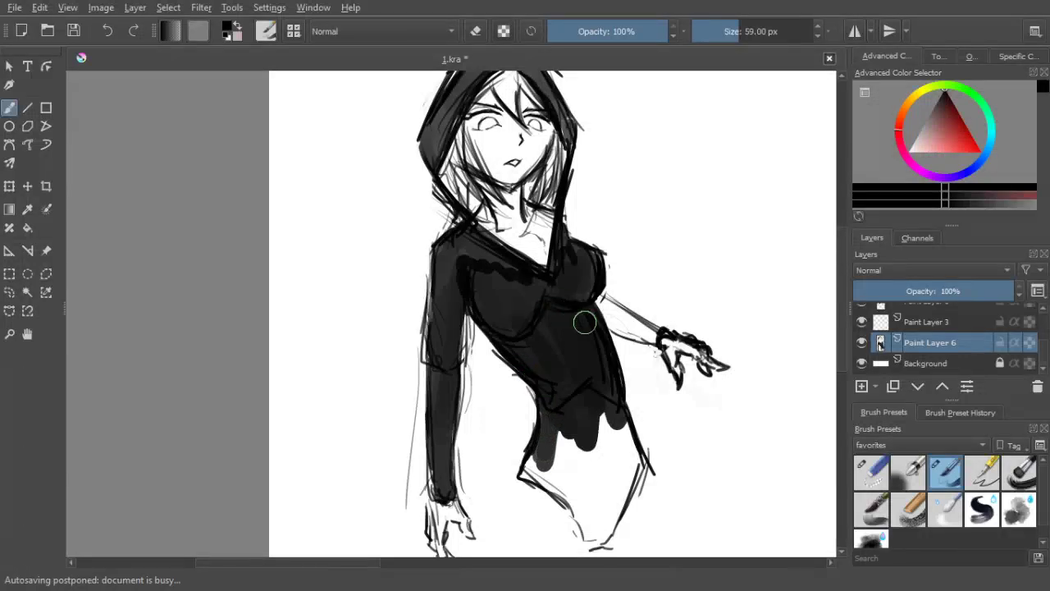
key("ctrl+z")
mouse_move(472, 278)
left_mouse_down()
mouse_move(513, 328)
mouse_move(526, 297)
mouse_move(489, 275)
mouse_move(530, 293)
mouse_move(579, 288)
mouse_move(588, 254)
mouse_move(592, 262)
mouse_move(564, 275)
mouse_move(580, 261)
mouse_move(593, 266)
mouse_move(579, 287)
mouse_move(539, 291)
mouse_move(492, 321)
mouse_move(517, 331)
mouse_move(541, 289)
mouse_move(574, 302)
mouse_move(572, 290)
mouse_move(622, 320)
mouse_move(603, 316)
mouse_move(611, 305)
mouse_move(644, 337)
mouse_move(593, 292)
left_mouse_up()
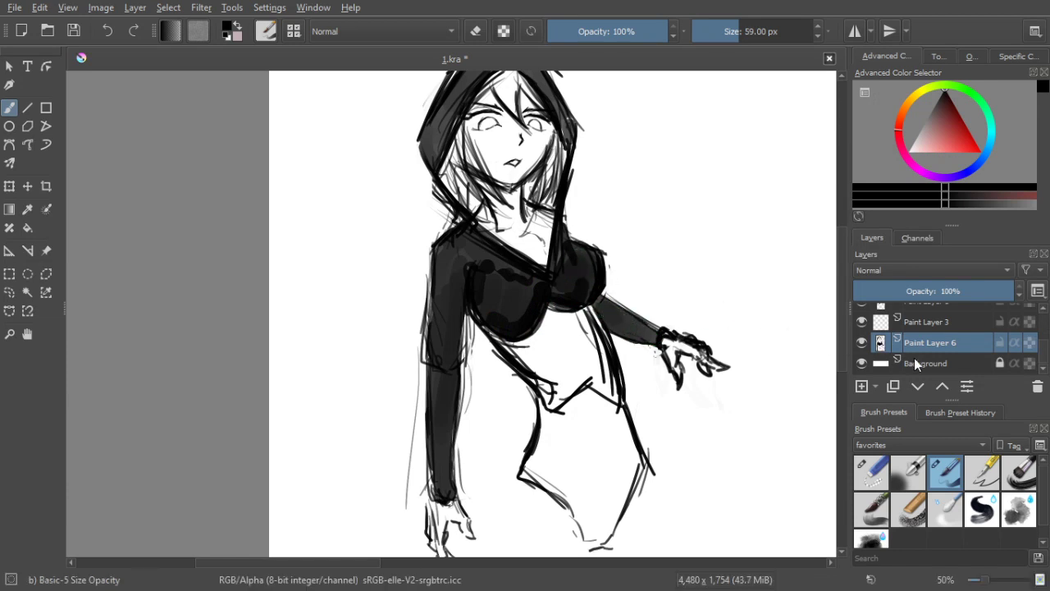
Duplicate the shading layer, set the copy's opacity to 55%, and merge it down into the original
key("ctrl+j")
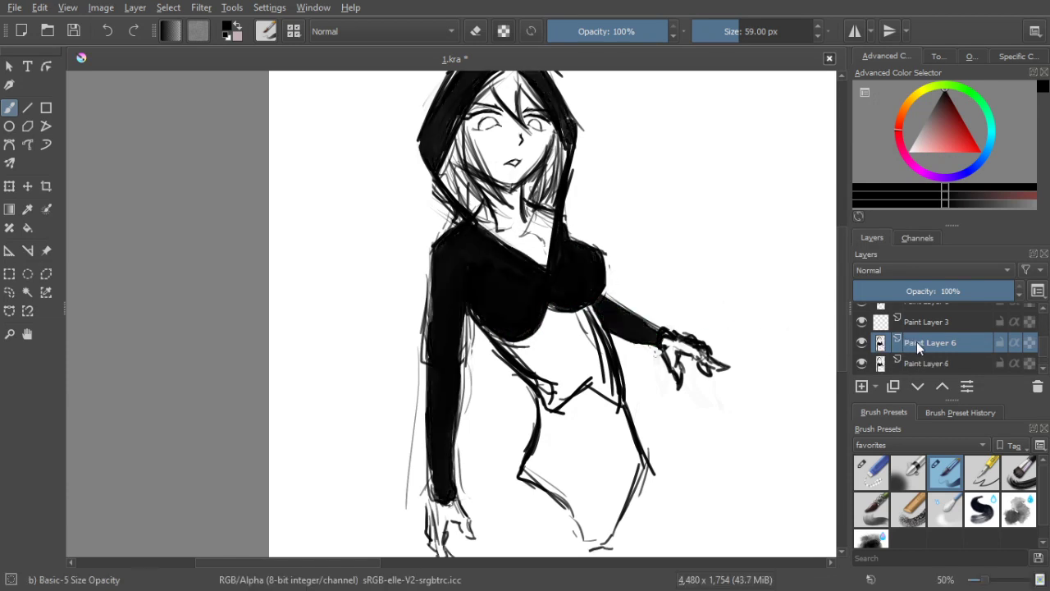
left_click(915, 290)
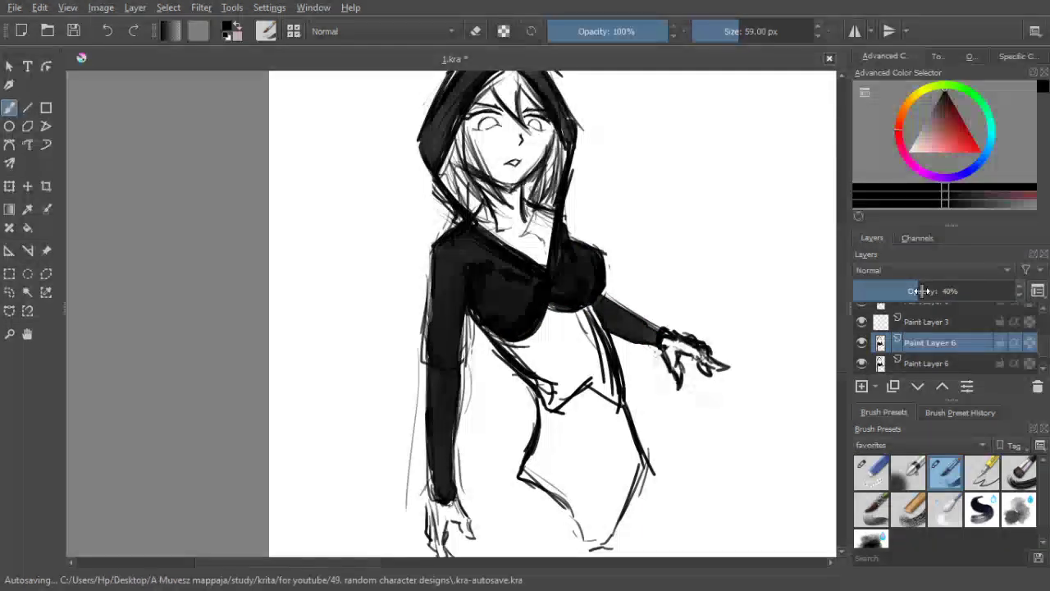
left_click_drag(915, 291, 945, 291)
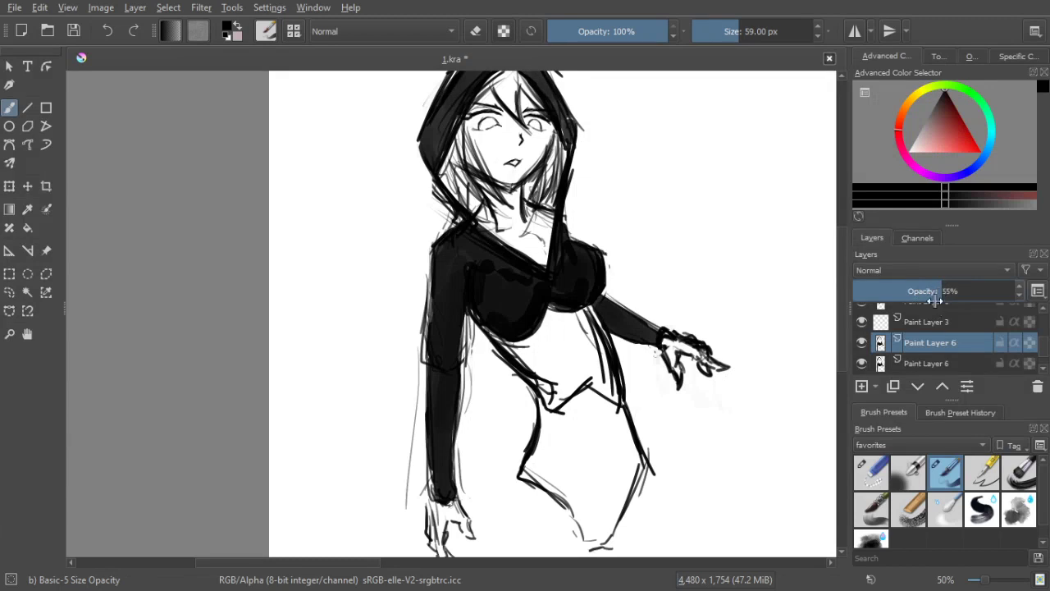
key("ctrl+e")
Rename the merged shading layer as shades
double_click(933, 341)
type("sha")
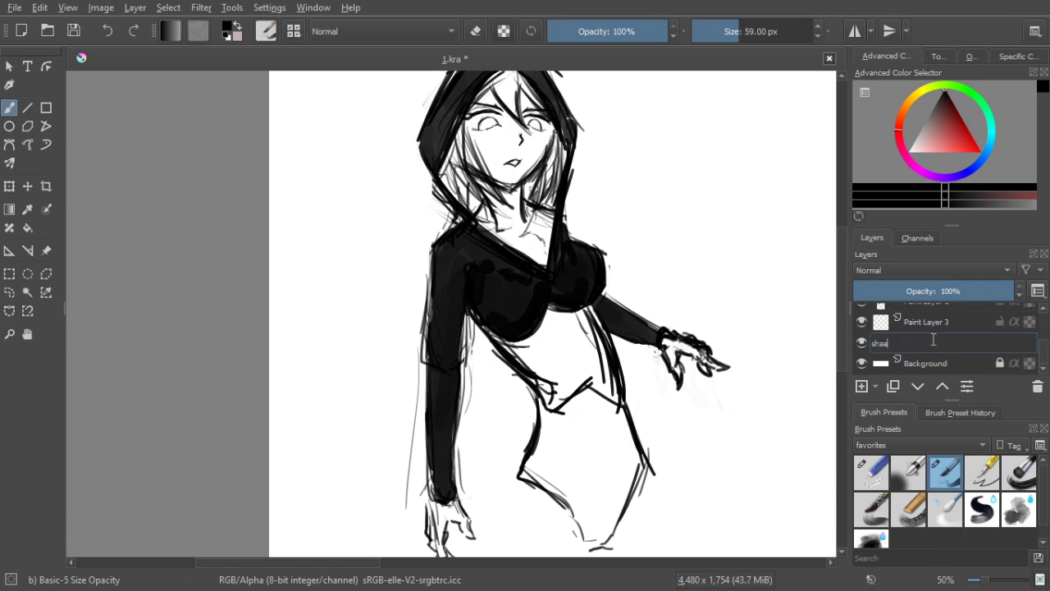
type("des")
key("Return")
Smooth the bust shading with the Blender Blur brush, and return to the Basic-5 Size Opacity brush
left_click_drag(597, 227, 593, 232)
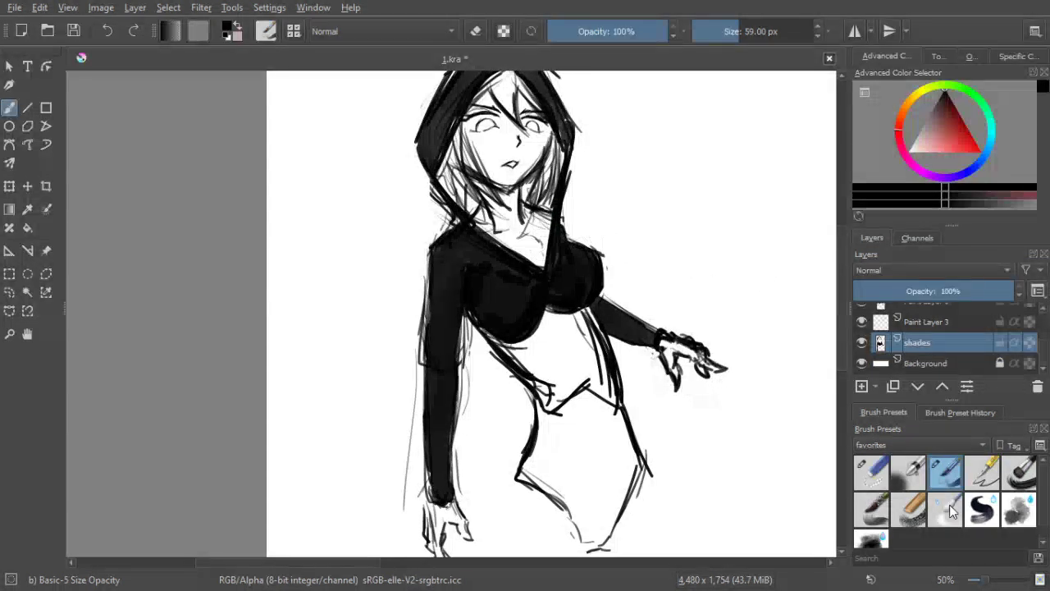
mouse_move(502, 286)
left_mouse_down()
mouse_move(467, 256)
mouse_move(498, 273)
left_mouse_up()
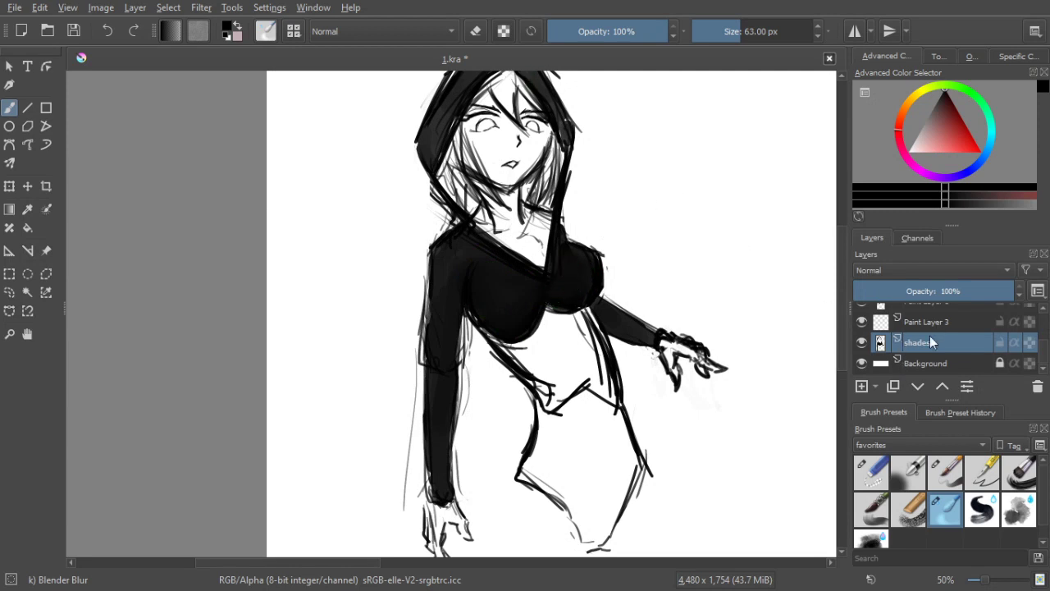
left_click(945, 474)
Try dark curved bands across the waist and slightly lower on the hips, undoing each attempt
left_click_drag(642, 344, 635, 333)
left_click_drag(535, 389, 526, 357)
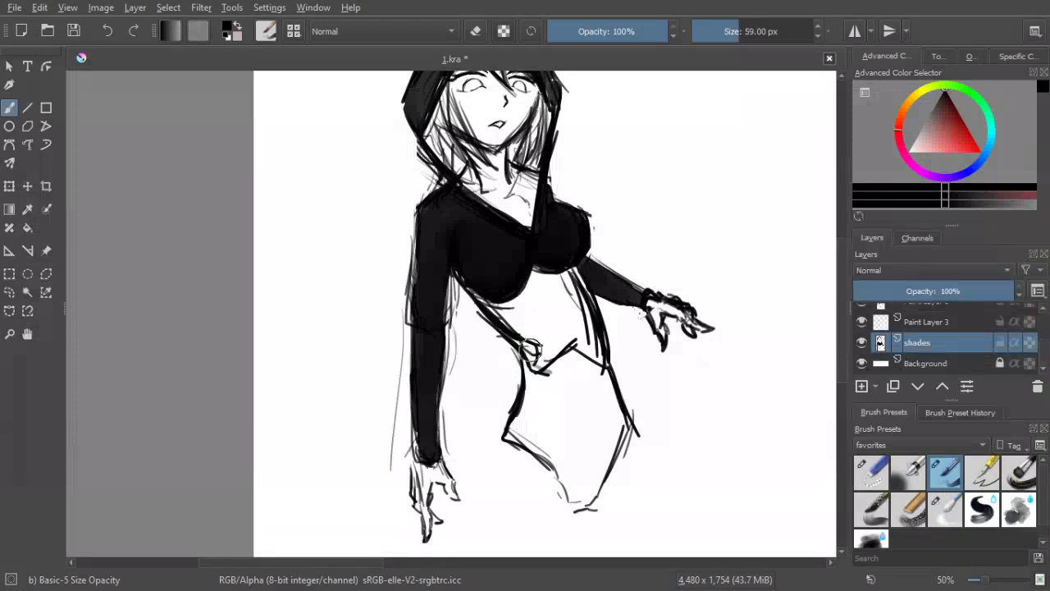
mouse_move(525, 353)
left_mouse_down()
mouse_move(557, 369)
mouse_move(595, 337)
mouse_move(541, 371)
left_mouse_up()
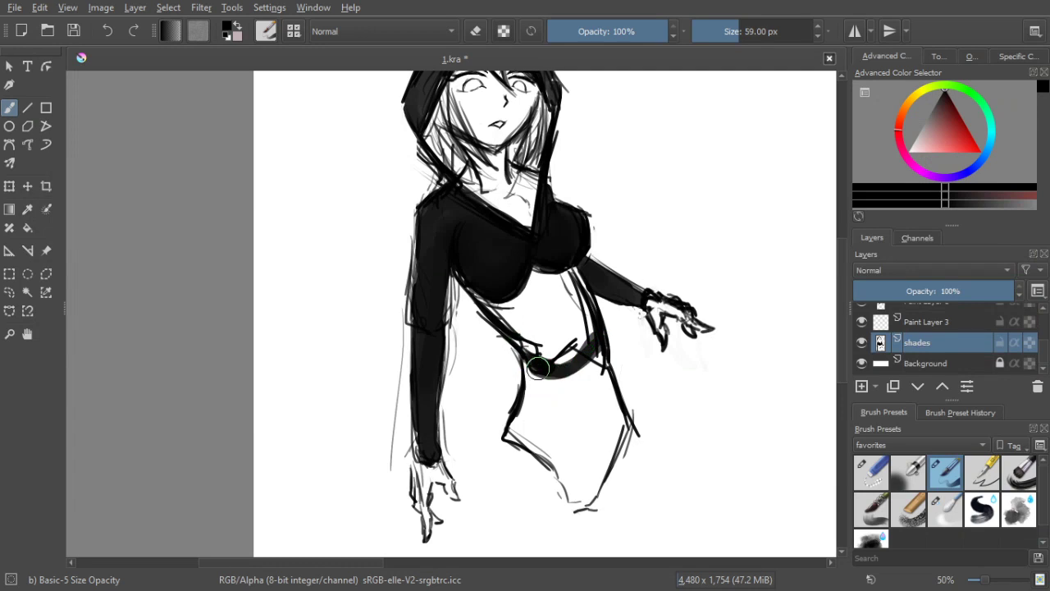
left_click_drag(527, 366, 555, 366)
key("ctrl+z")
key("ctrl+z")
key("ctrl+z")
key("ctrl+z")
key("ctrl+z")
key("ctrl+z")
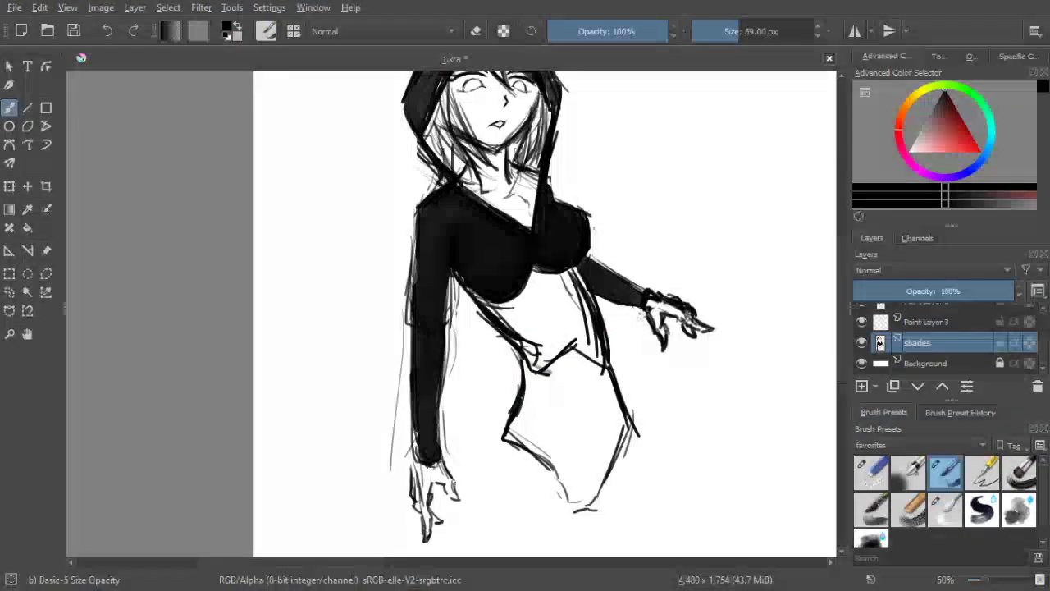
mouse_move(528, 393)
left_mouse_down()
mouse_move(555, 405)
mouse_move(617, 373)
left_mouse_up()
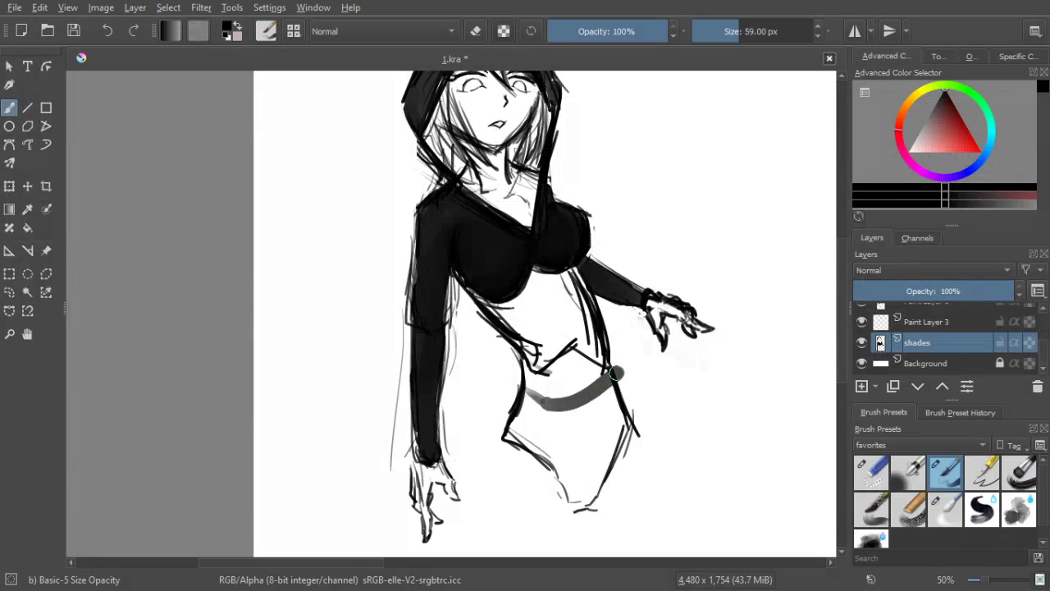
key("ctrl+z")
Paint a curved waistline across the hips and fill the area below it down to the crotch with dark shading
mouse_move(525, 394)
left_mouse_down()
mouse_move(552, 401)
mouse_move(598, 376)
mouse_move(534, 388)
mouse_move(560, 400)
mouse_move(522, 420)
mouse_move(526, 407)
mouse_move(509, 433)
mouse_move(557, 438)
mouse_move(560, 401)
mouse_move(577, 451)
mouse_move(582, 396)
mouse_move(589, 428)
mouse_move(613, 398)
mouse_move(618, 430)
mouse_move(622, 419)
mouse_move(586, 498)
mouse_move(594, 469)
mouse_move(593, 485)
mouse_move(577, 445)
mouse_move(572, 483)
mouse_move(559, 455)
mouse_move(520, 439)
mouse_move(536, 453)
mouse_move(550, 408)
left_mouse_up()
mouse_move(609, 368)
left_mouse_down()
mouse_move(592, 293)
mouse_move(601, 342)
left_mouse_up()
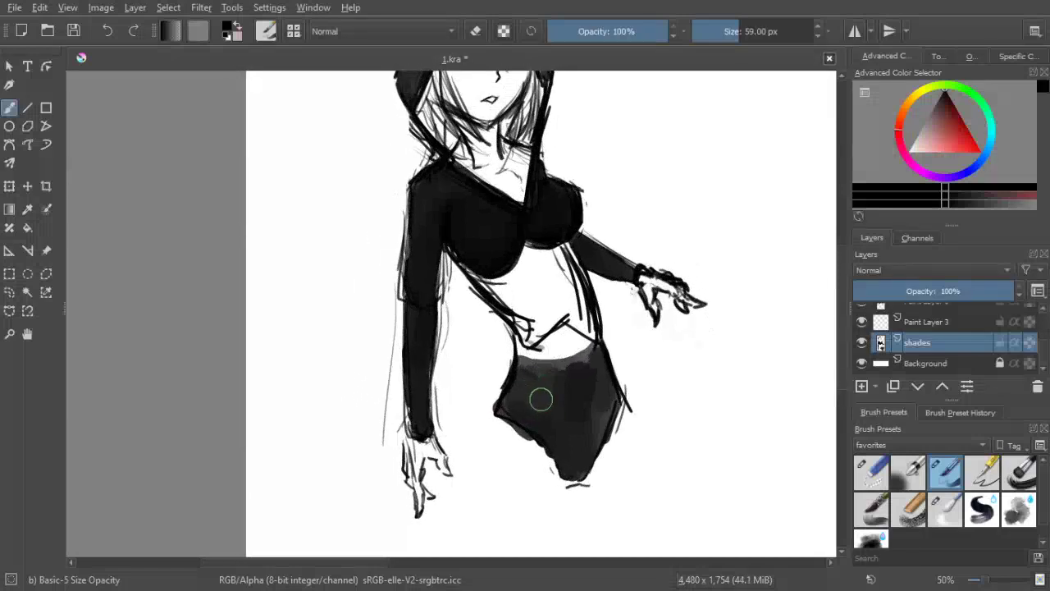
mouse_move(527, 383)
left_mouse_down()
mouse_move(571, 371)
mouse_move(546, 366)
mouse_move(597, 346)
mouse_move(610, 403)
mouse_move(611, 386)
mouse_move(602, 358)
mouse_move(572, 417)
mouse_move(561, 373)
mouse_move(534, 404)
mouse_move(518, 395)
mouse_move(506, 407)
mouse_move(564, 469)
mouse_move(584, 429)
mouse_move(594, 456)
mouse_move(595, 409)
mouse_move(535, 417)
mouse_move(546, 374)
mouse_move(577, 434)
mouse_move(565, 418)
mouse_move(591, 350)
left_mouse_up()
Try to paint the left leg in dark tone from the hip to the canvas's lower edge, and undo it
scroll(561, 408, "down", 1)
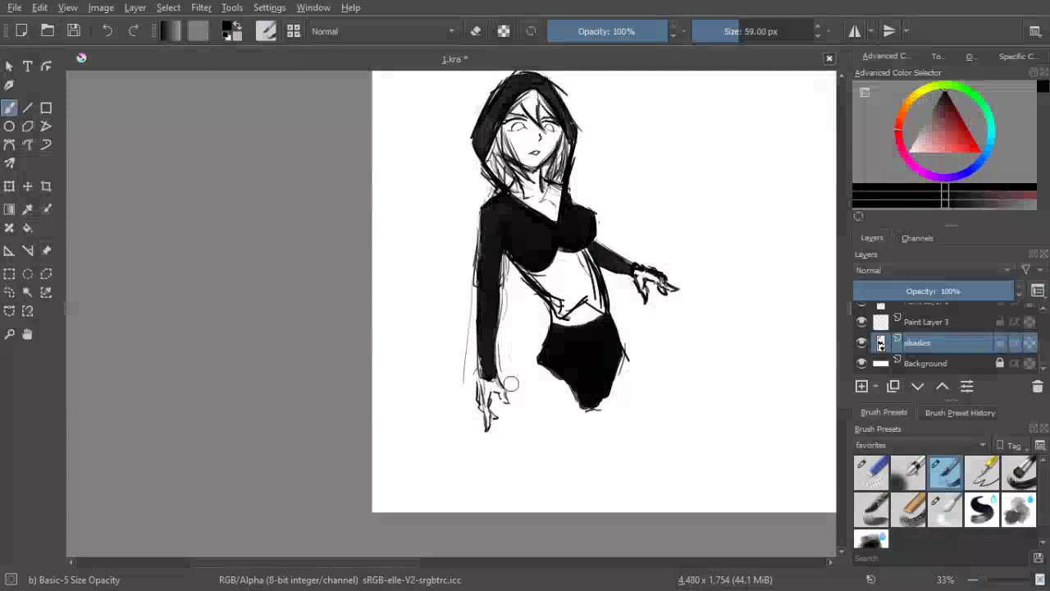
left_click_drag(536, 368, 500, 504)
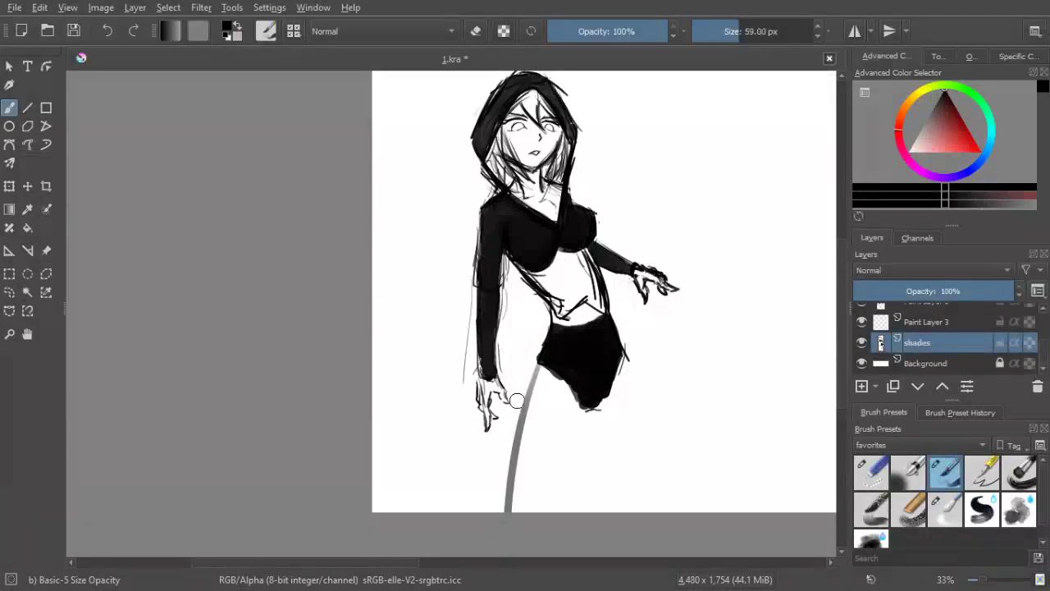
left_click_drag(539, 368, 507, 512)
mouse_move(550, 330)
left_mouse_down()
mouse_move(506, 517)
mouse_move(557, 375)
mouse_move(534, 500)
mouse_move(564, 431)
left_mouse_up()
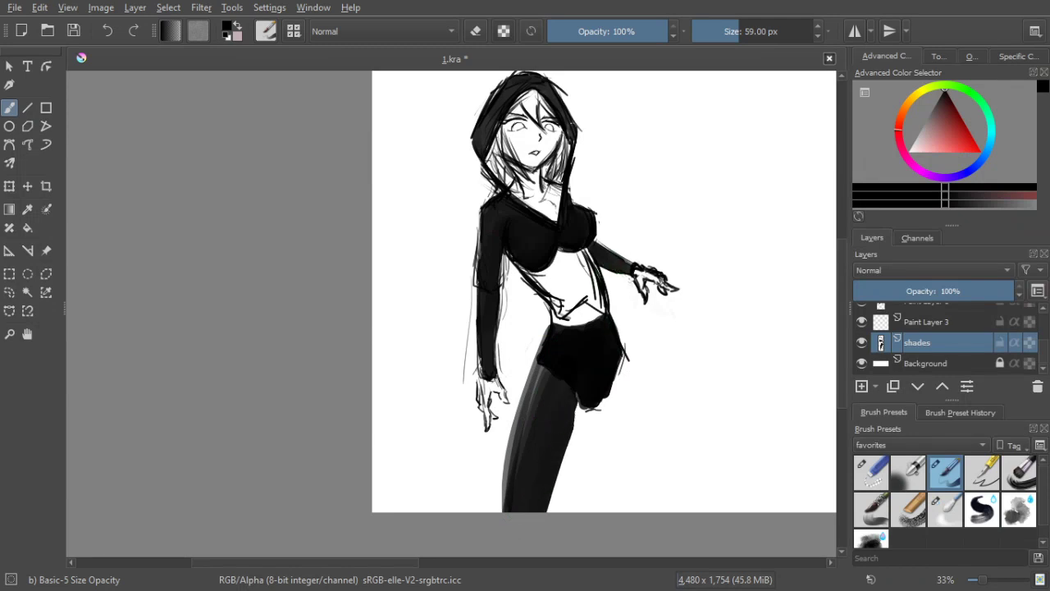
key("ctrl+z")
key("ctrl+z")
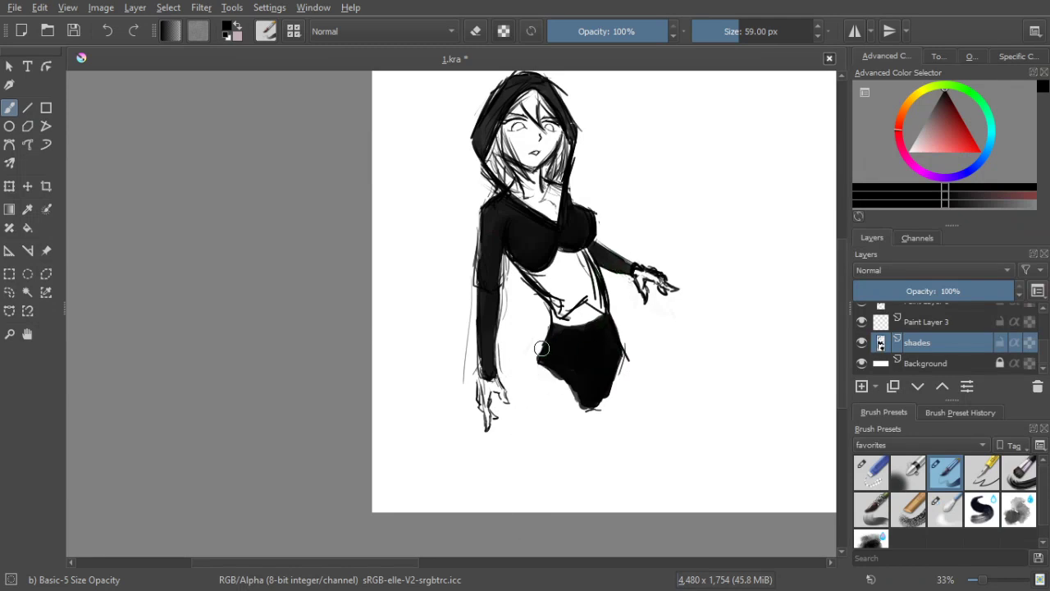
Outline both legs with inner and outer strokes running from the hips and crotch to the canvas's lower edge
left_click_drag(538, 361, 508, 510)
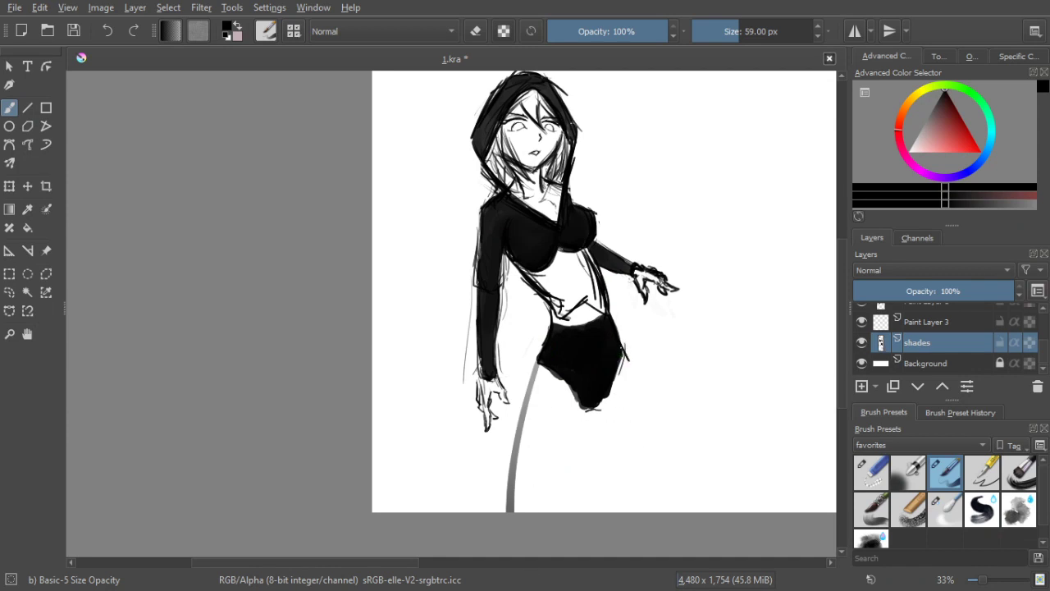
left_click_drag(622, 355, 658, 512)
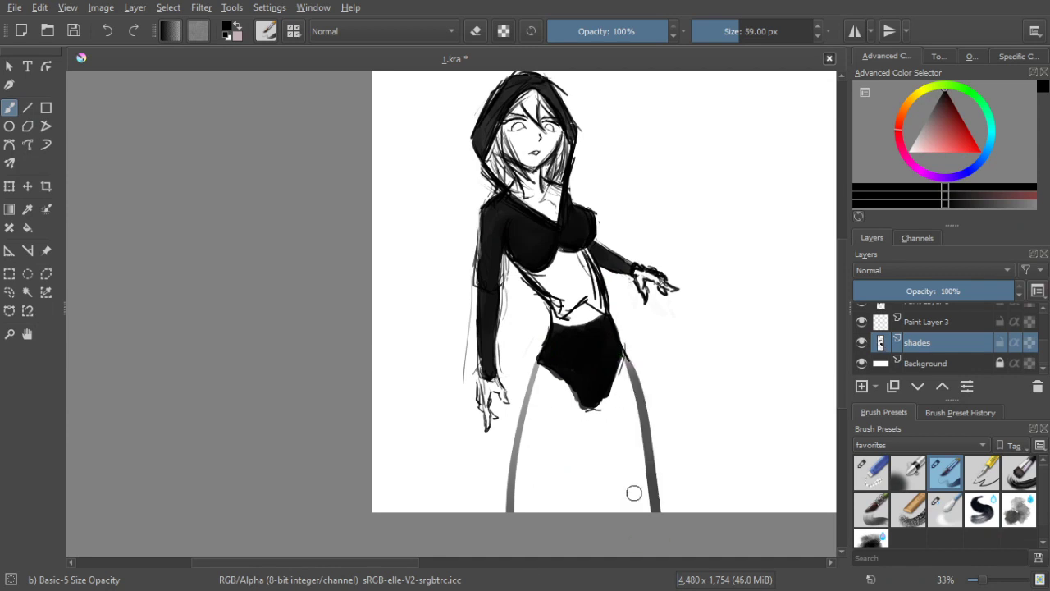
mouse_move(592, 430)
left_mouse_down()
mouse_move(584, 422)
mouse_move(577, 433)
left_mouse_up()
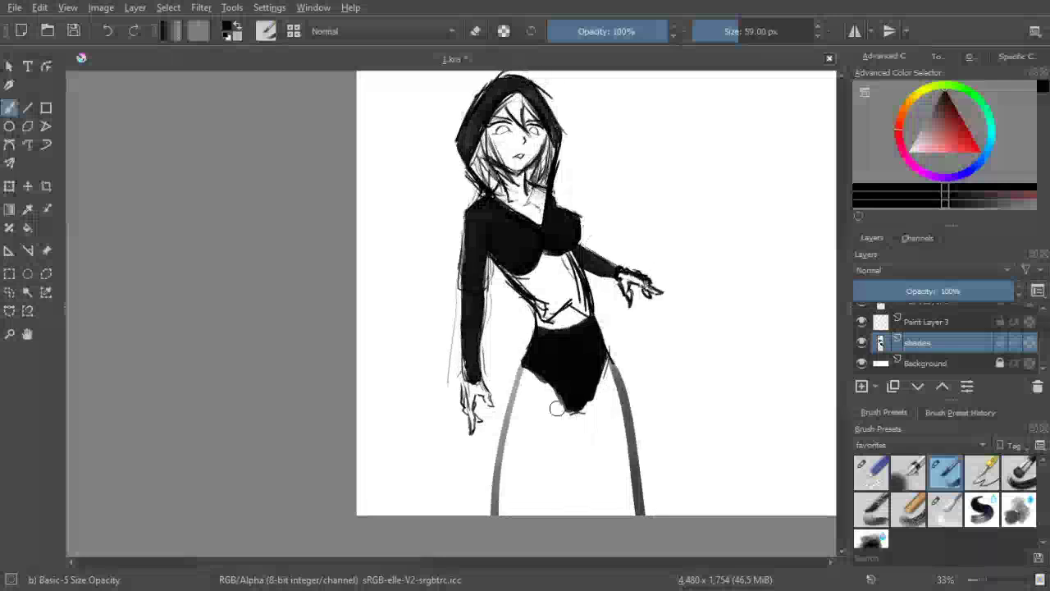
key("bracketleft")
left_click_drag(497, 522, 503, 452)
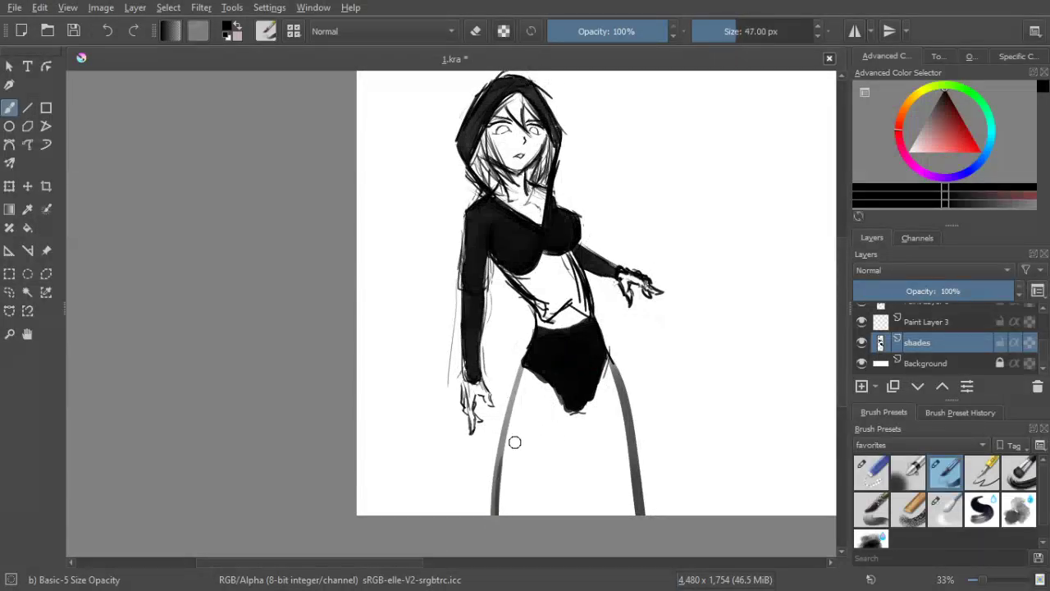
left_click_drag(570, 408, 537, 517)
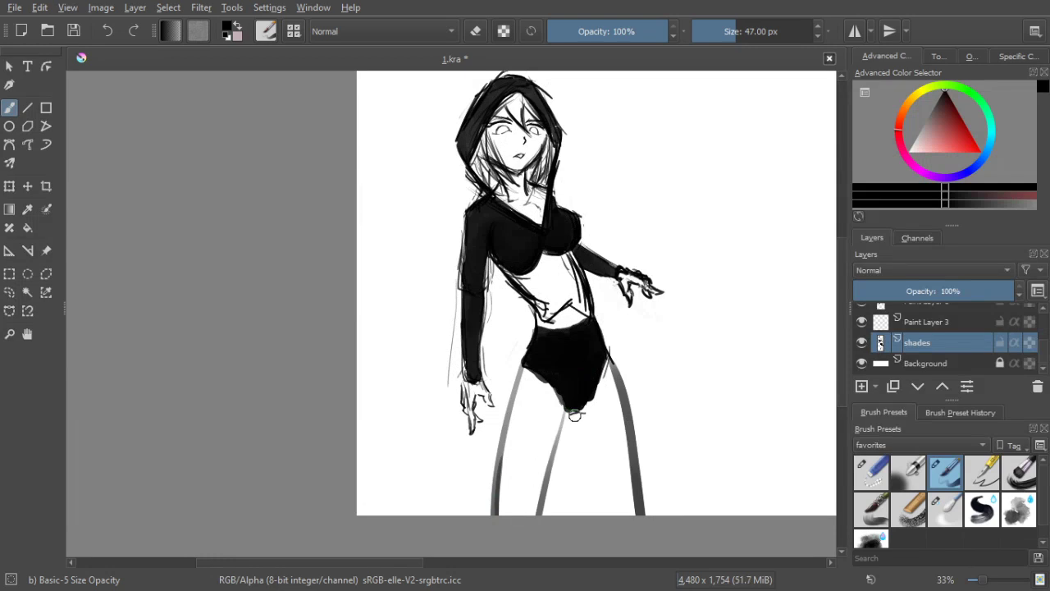
left_click_drag(577, 415, 608, 517)
Fill both legs with dark shading between their outlines using a 90 px brush
key("bracketright")
key("bracketright")
key("bracketright")
key("bracketright")
mouse_move(532, 382)
left_mouse_down()
mouse_move(528, 419)
mouse_move(520, 386)
mouse_move(515, 415)
mouse_move(535, 370)
mouse_move(533, 443)
mouse_move(547, 413)
mouse_move(542, 440)
mouse_move(530, 436)
mouse_move(511, 495)
mouse_move(505, 472)
mouse_move(502, 492)
mouse_move(519, 494)
mouse_move(505, 510)
left_mouse_up()
mouse_move(535, 459)
left_mouse_down()
mouse_move(534, 505)
mouse_move(523, 451)
left_mouse_up()
mouse_move(588, 426)
left_mouse_down()
mouse_move(602, 449)
mouse_move(595, 366)
mouse_move(620, 425)
mouse_move(606, 434)
mouse_move(618, 508)
mouse_move(628, 482)
mouse_move(628, 494)
mouse_move(616, 457)
left_mouse_up()
mouse_move(490, 220)
left_mouse_down()
mouse_move(493, 242)
mouse_move(490, 218)
left_mouse_up()
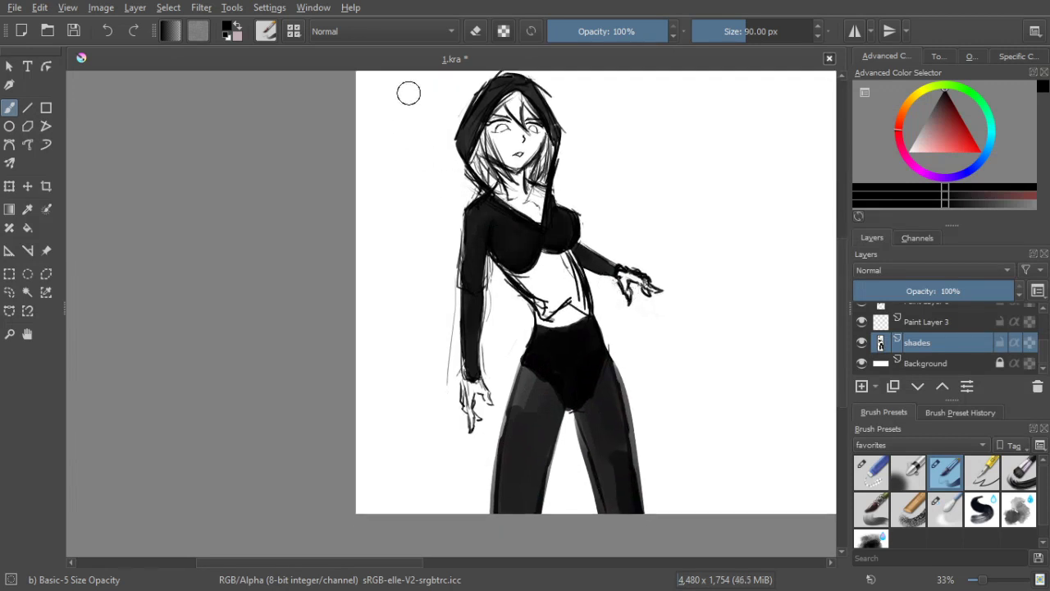
Try to erase parts of the left leg in eraser mode, and undo all of the leg strokes
left_click(474, 31)
mouse_move(495, 382)
left_mouse_down()
mouse_move(512, 375)
mouse_move(514, 392)
left_mouse_up()
mouse_move(555, 433)
left_mouse_down()
mouse_move(535, 544)
mouse_move(525, 470)
mouse_move(516, 515)
left_mouse_up()
key("ctrl+z")
key("ctrl+z")
key("ctrl+z")
key("ctrl+z")
key("ctrl+z")
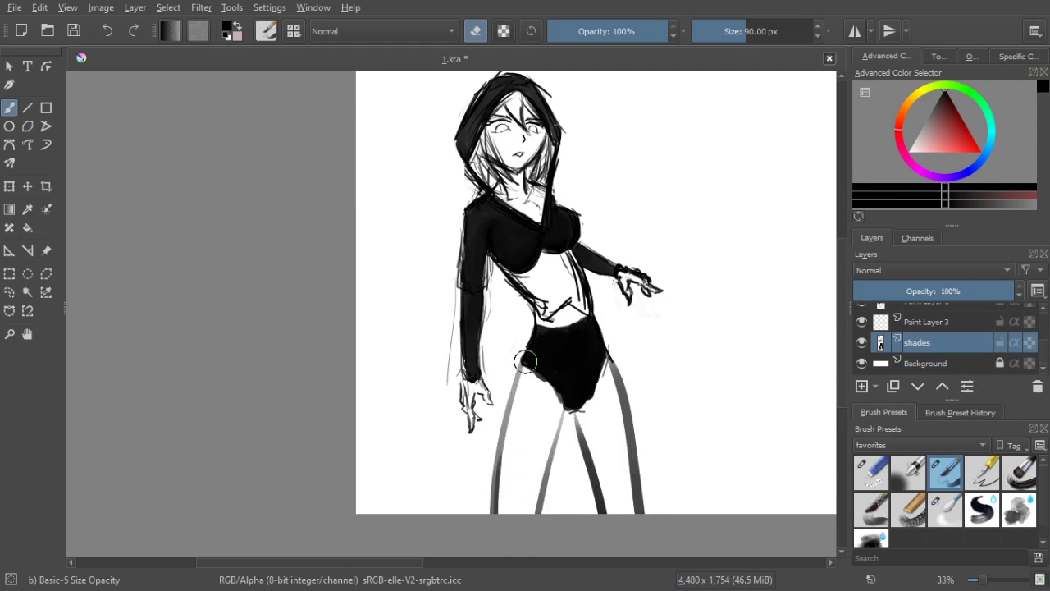
key("ctrl+z")
key("ctrl+z")
key("ctrl+z")
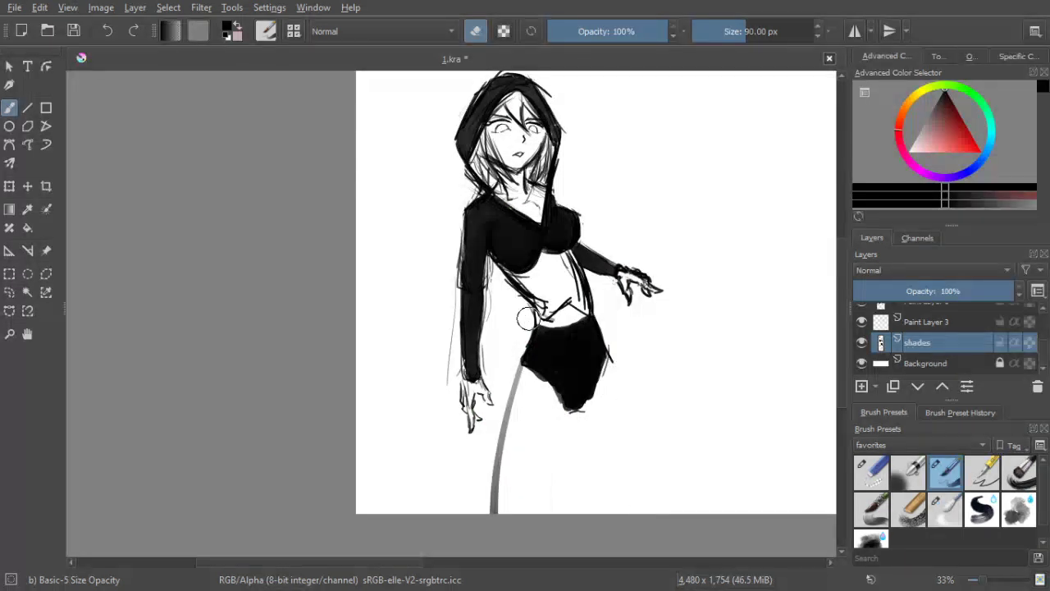
key("e")
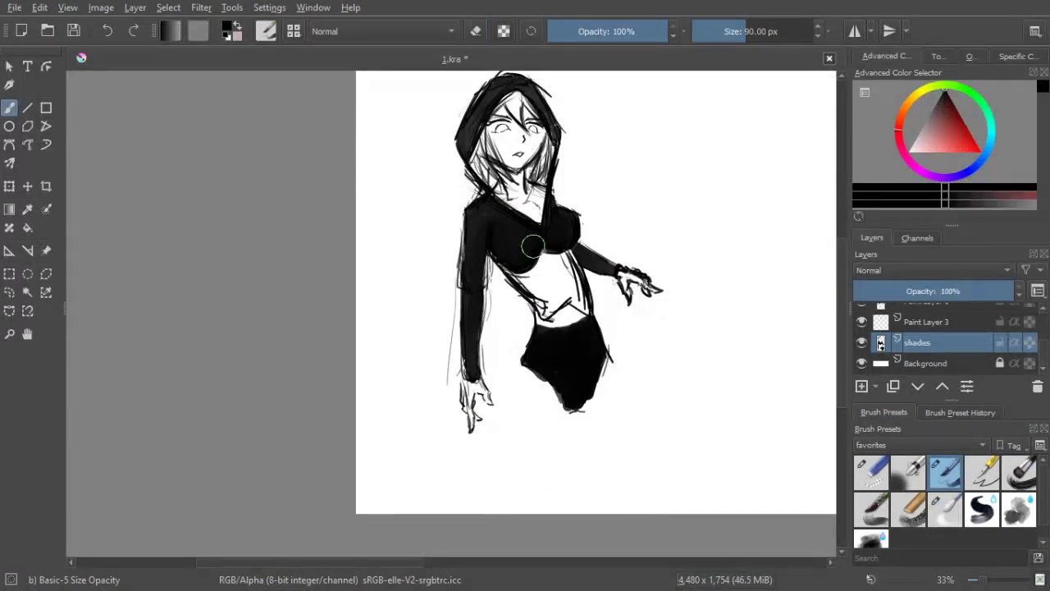
Paint a short flared dark skirt from the hips to upper-thigh level with a 51 px brush
key("bracketleft")
mouse_move(525, 365)
left_mouse_down()
mouse_move(512, 409)
mouse_move(529, 373)
mouse_move(522, 414)
mouse_move(546, 375)
mouse_move(571, 406)
left_mouse_up()
key("ctrl+z")
mouse_move(596, 363)
left_mouse_down()
mouse_move(620, 407)
mouse_move(599, 360)
mouse_move(604, 419)
mouse_move(593, 392)
mouse_move(570, 419)
left_mouse_up()
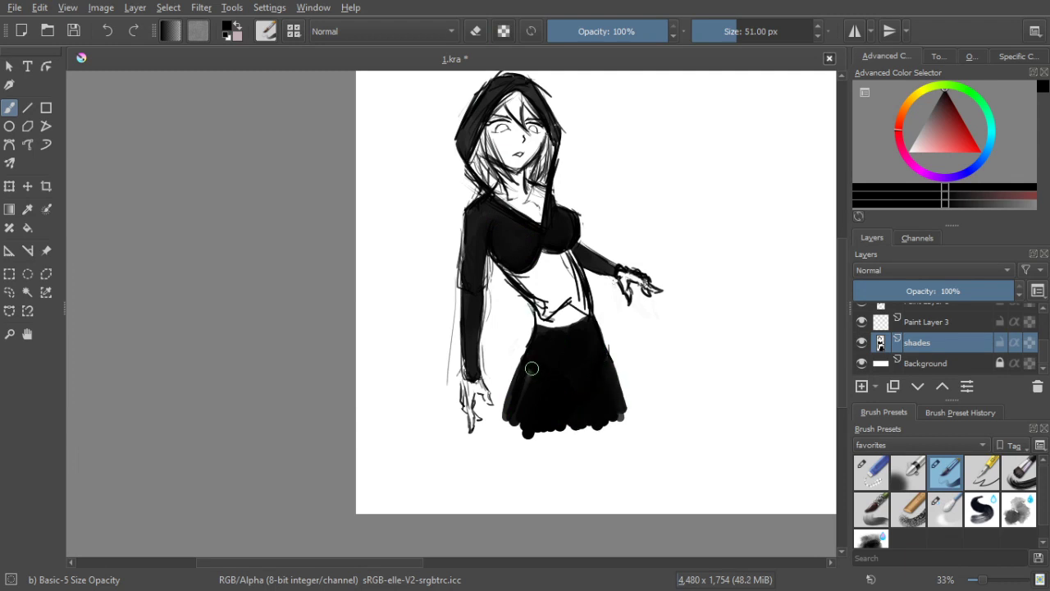
Erase a gap between the thighs at the skirt's hem, dimming the shades layer to 42% opacity for guidance and restoring it to 100%
left_click_drag(528, 367, 510, 399)
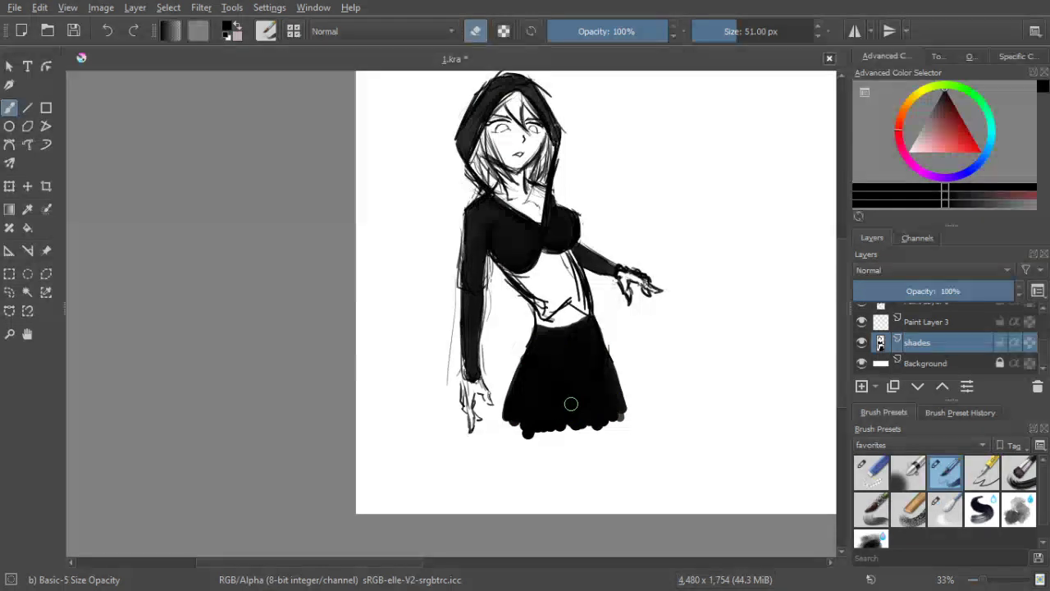
left_click_drag(937, 284, 922, 286)
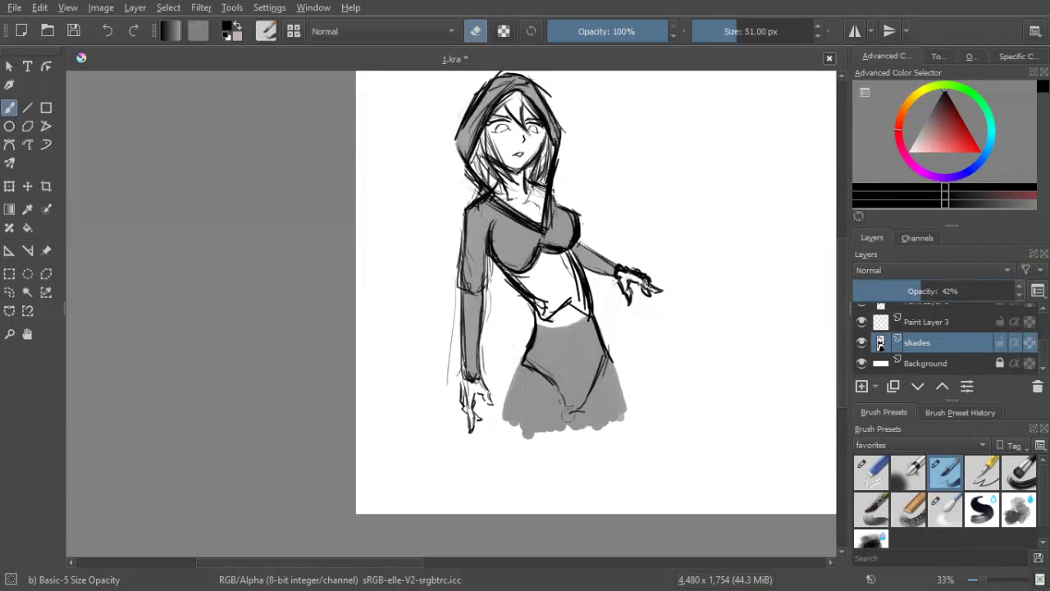
mouse_move(570, 415)
left_mouse_down()
mouse_move(565, 425)
mouse_move(580, 422)
left_mouse_up()
left_click_drag(923, 287, 1018, 289)
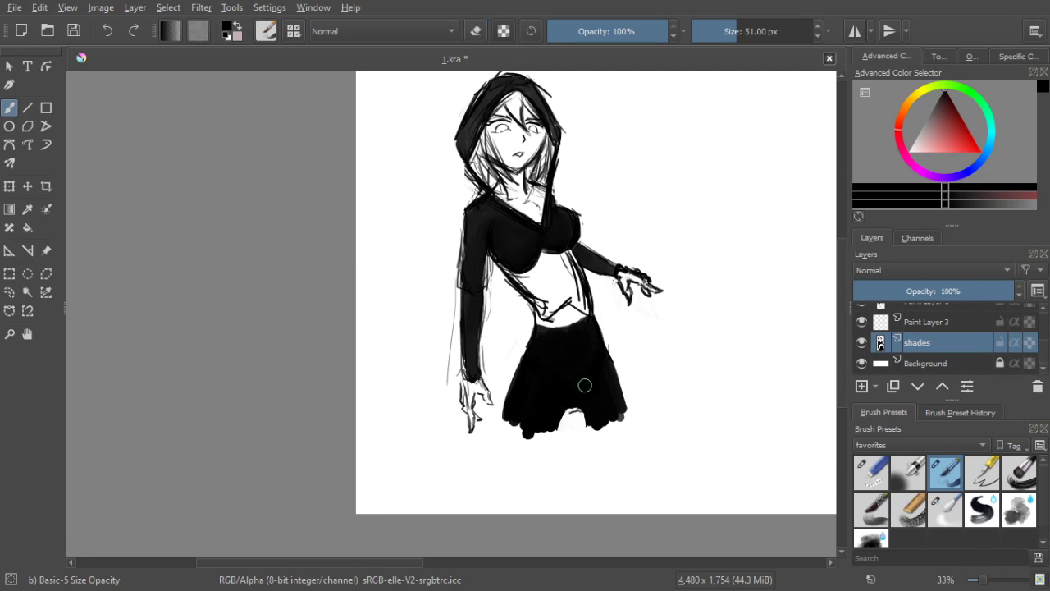
Check the outlines with the shades layer at 37% opacity, restore 100%, and rework both hems into evenly ending dark shorts legs
left_click(911, 291)
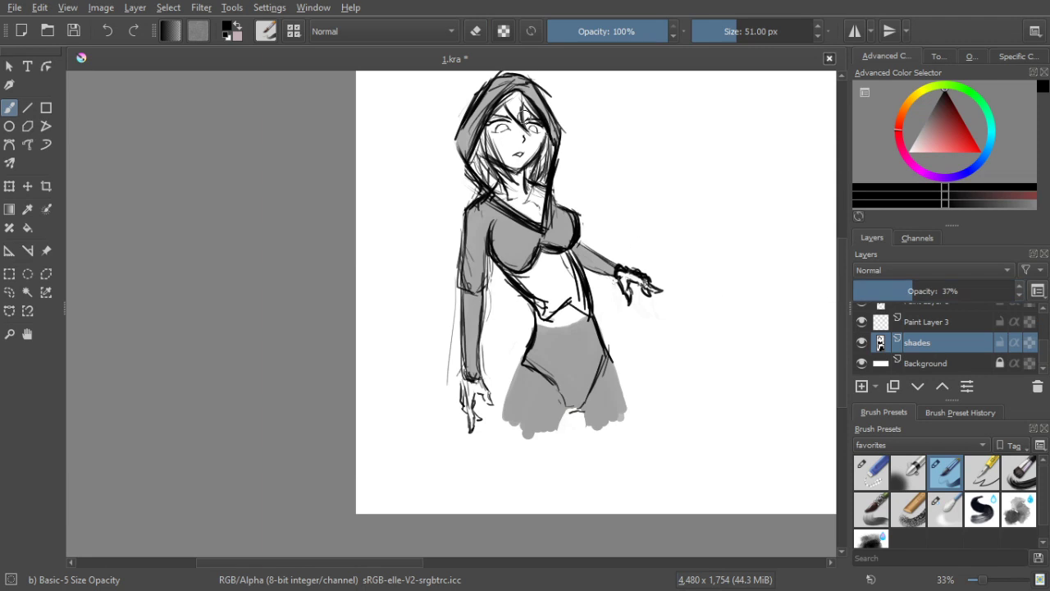
left_click(475, 31)
left_click_drag(924, 299, 1018, 294)
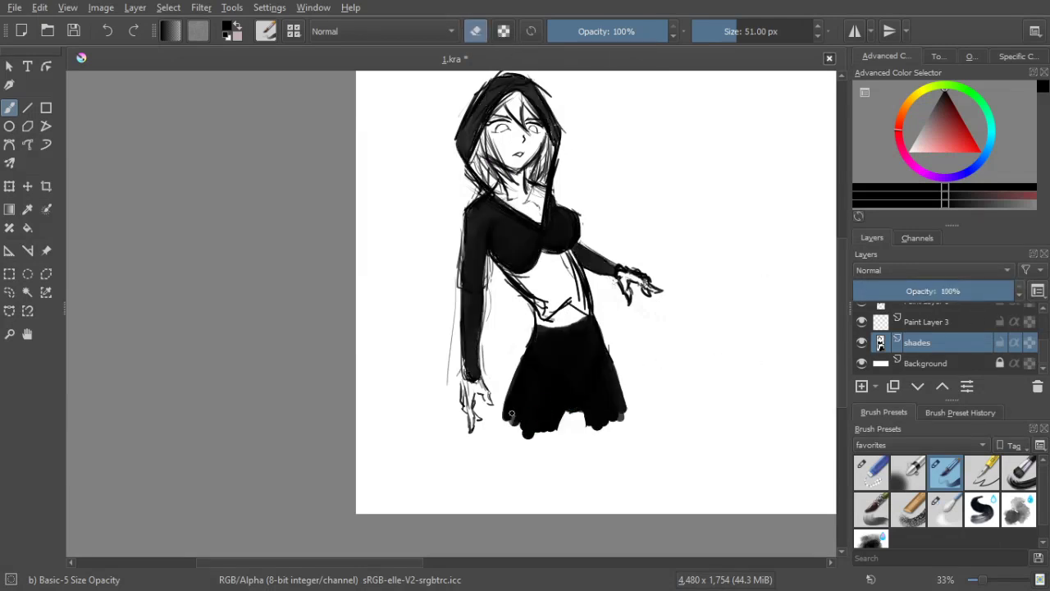
mouse_move(514, 411)
left_mouse_down()
mouse_move(526, 433)
mouse_move(541, 437)
mouse_move(549, 423)
mouse_move(548, 434)
mouse_move(557, 394)
mouse_move(606, 420)
mouse_move(590, 420)
mouse_move(590, 437)
mouse_move(594, 408)
mouse_move(602, 438)
mouse_move(622, 423)
left_mouse_up()
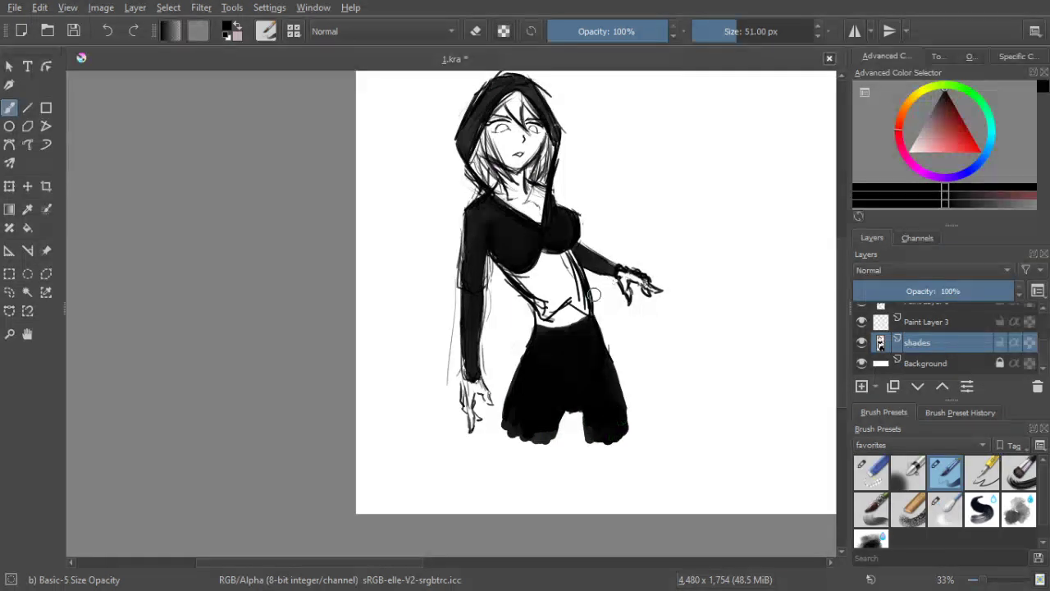
Erase the crossing waistband lines on the lower belly on Paint Layer 1
mouse_move(563, 224)
left_mouse_down()
mouse_move(579, 245)
mouse_move(553, 233)
left_mouse_up()
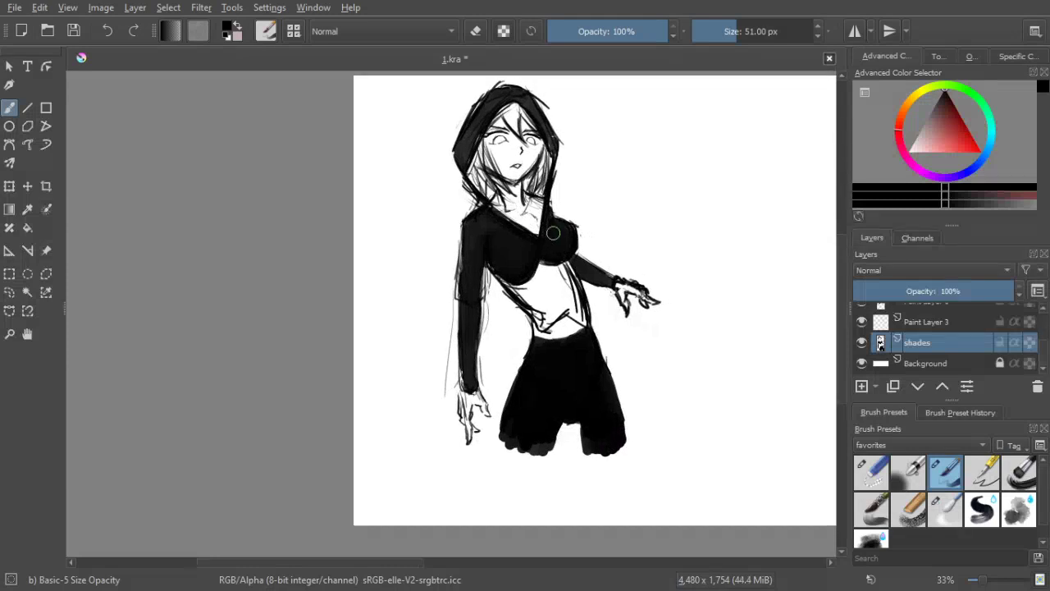
left_click(933, 323)
scroll(1025, 348, "up", 2)
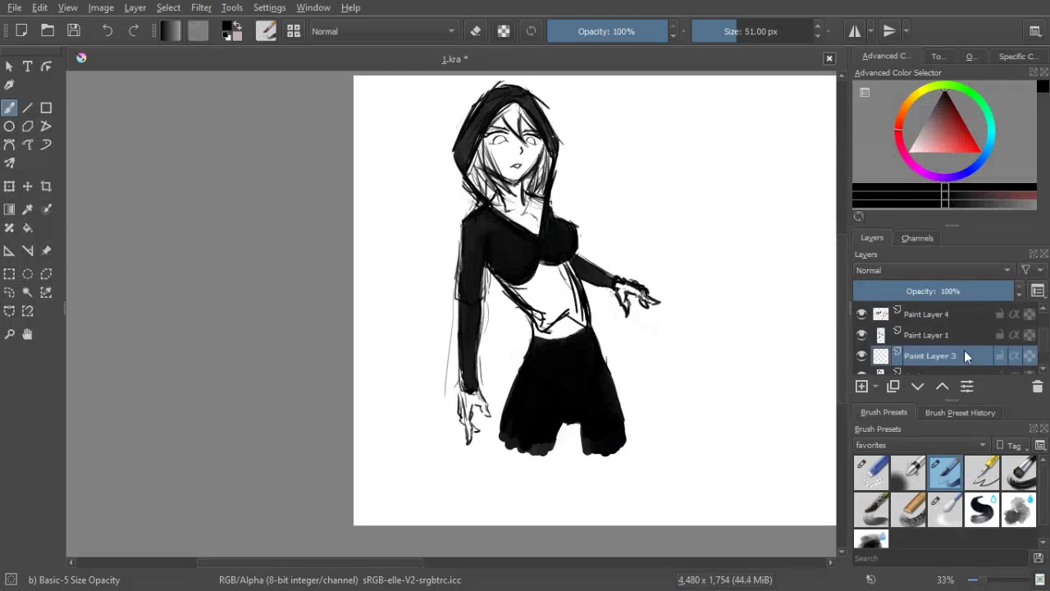
left_click(944, 337)
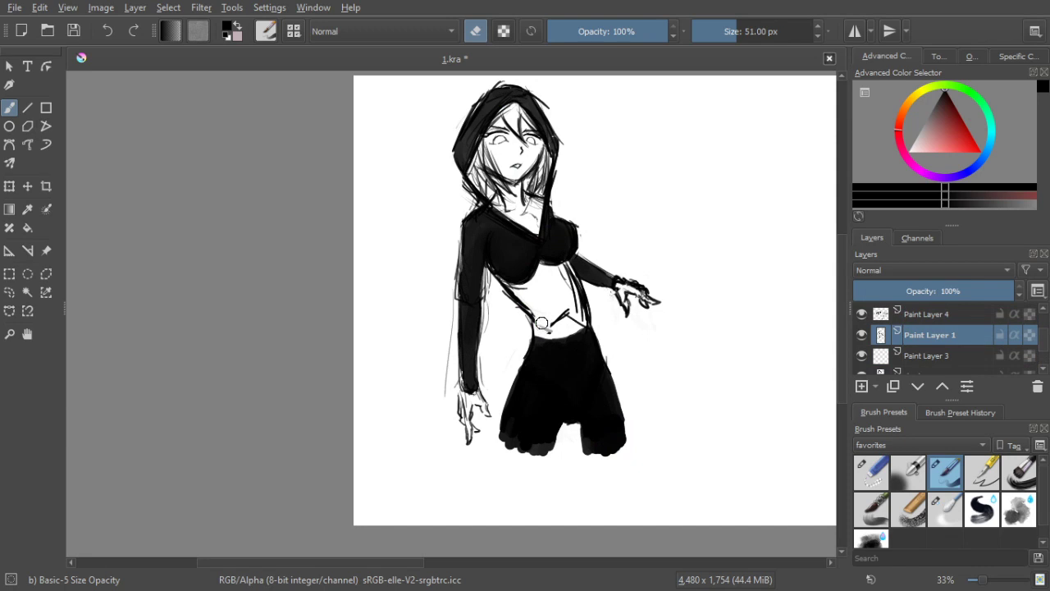
mouse_move(553, 329)
left_mouse_down()
mouse_move(577, 319)
mouse_move(567, 278)
mouse_move(576, 301)
left_mouse_up()
Redraw the waist contours down to the shorts and add a navel and faint abdominal lines with a 15 px brush
left_click(475, 32)
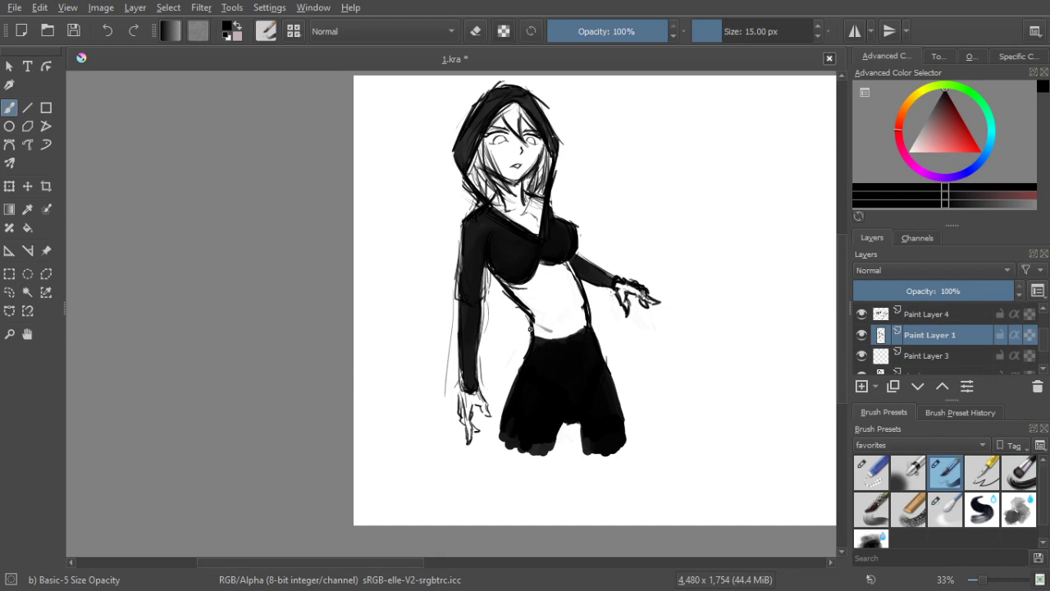
left_click_drag(527, 341, 514, 374)
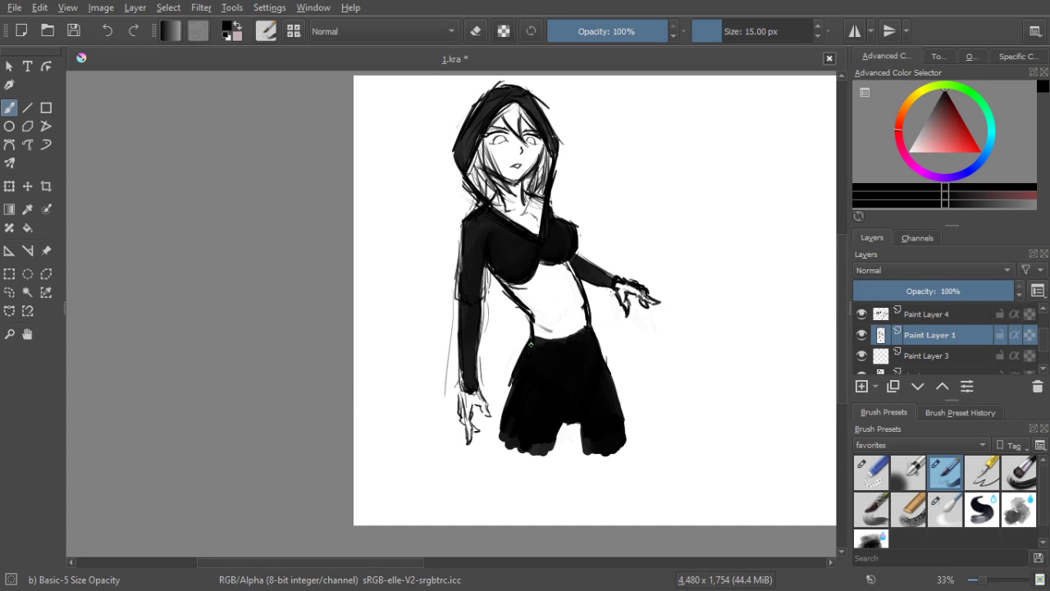
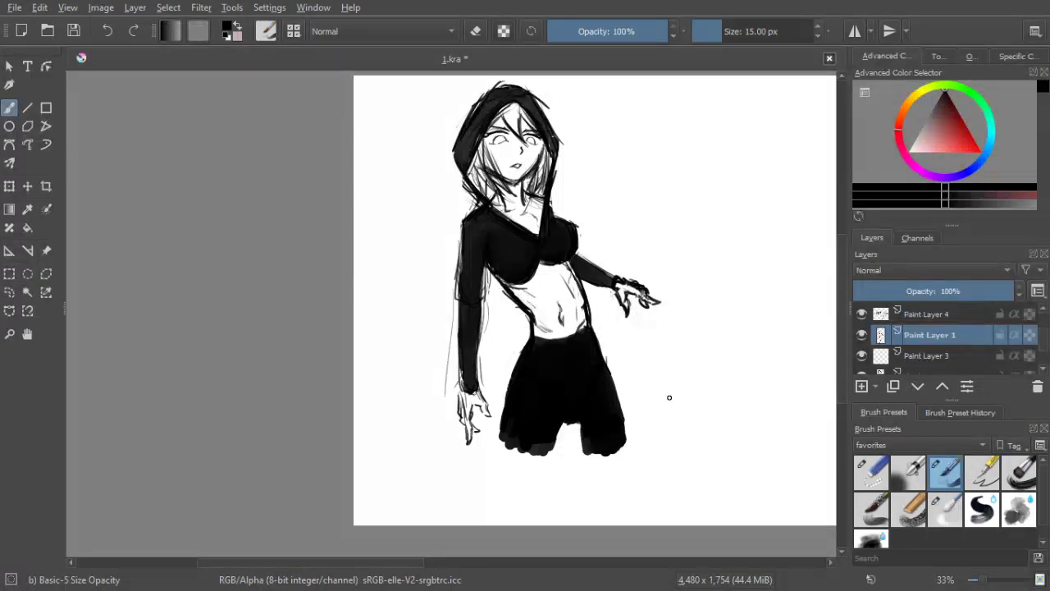
left_click_drag(509, 266, 497, 281)
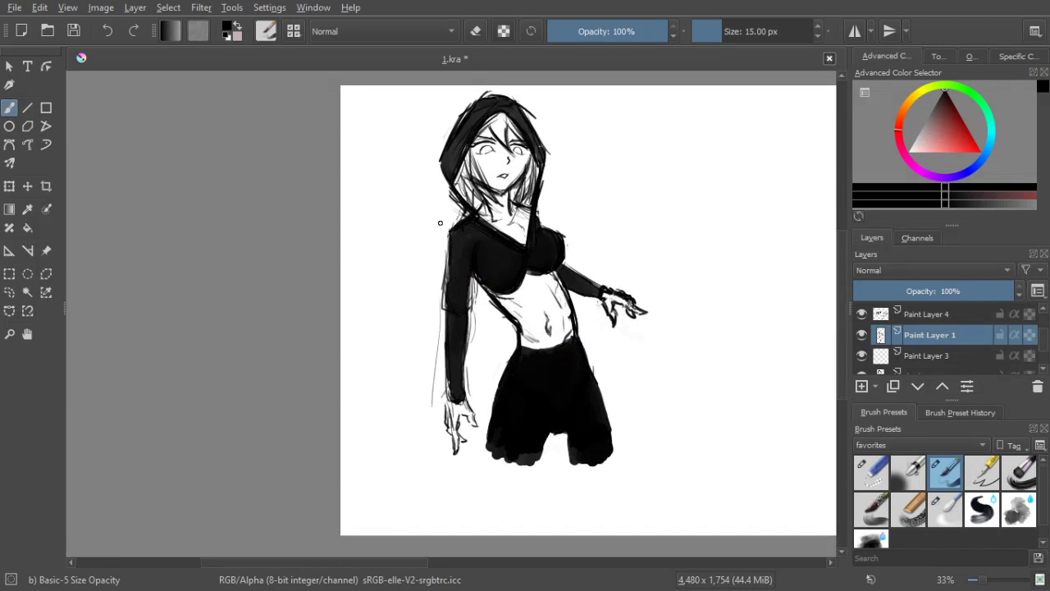
Select the navel with a freehand outline and rotate it slightly counterclockwise to follow the torso's tilt
left_click(13, 292)
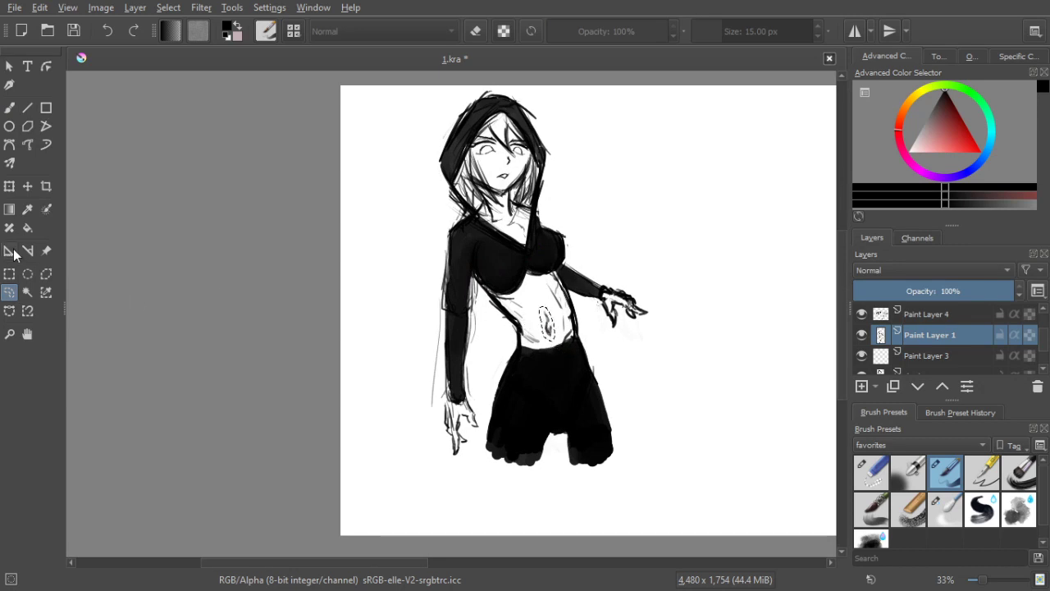
left_click(9, 187)
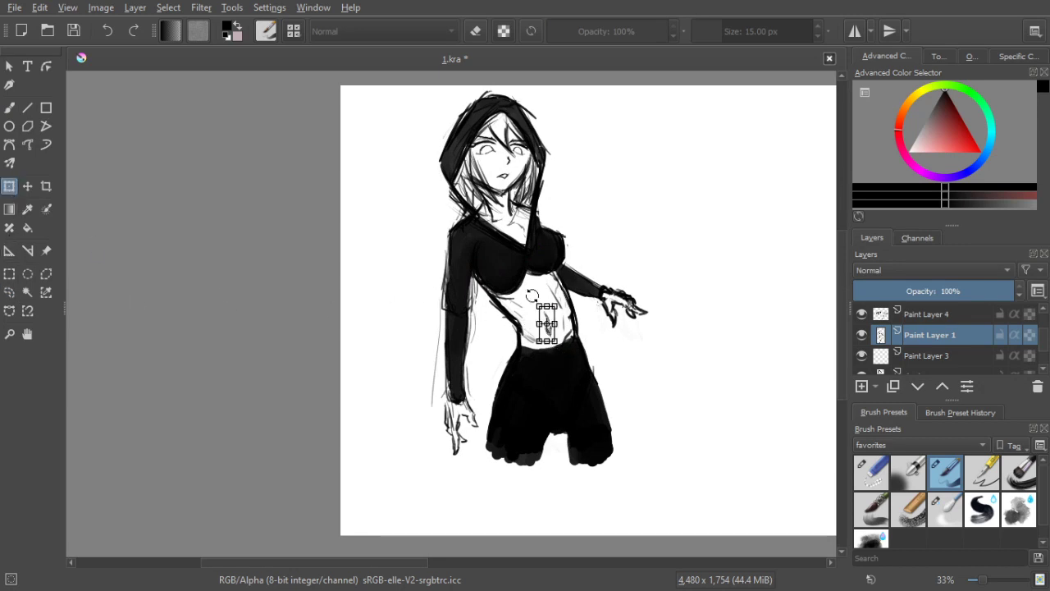
scroll(529, 299, "up", 2)
mouse_move(584, 317)
left_mouse_down()
mouse_move(582, 305)
mouse_move(566, 330)
left_mouse_up()
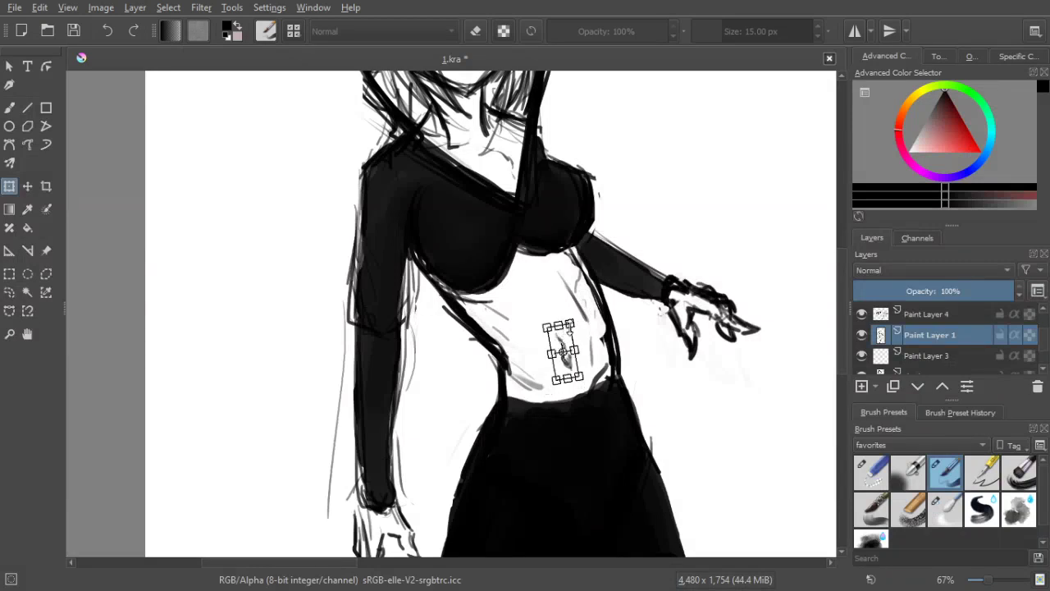
scroll(569, 305, "down", 1)
scroll(603, 288, "down", 1)
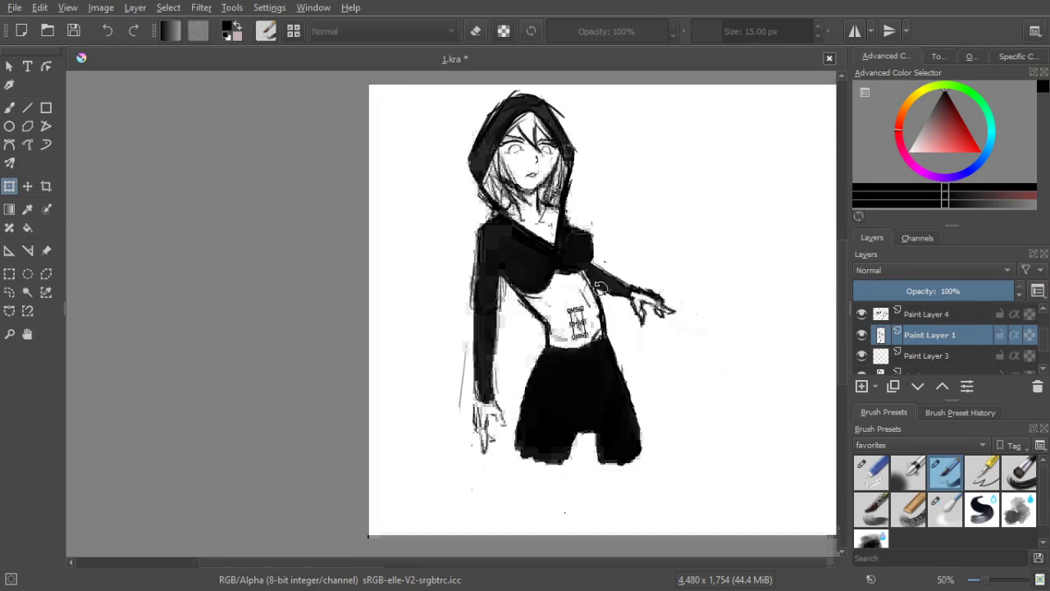
scroll(643, 289, "up", 1)
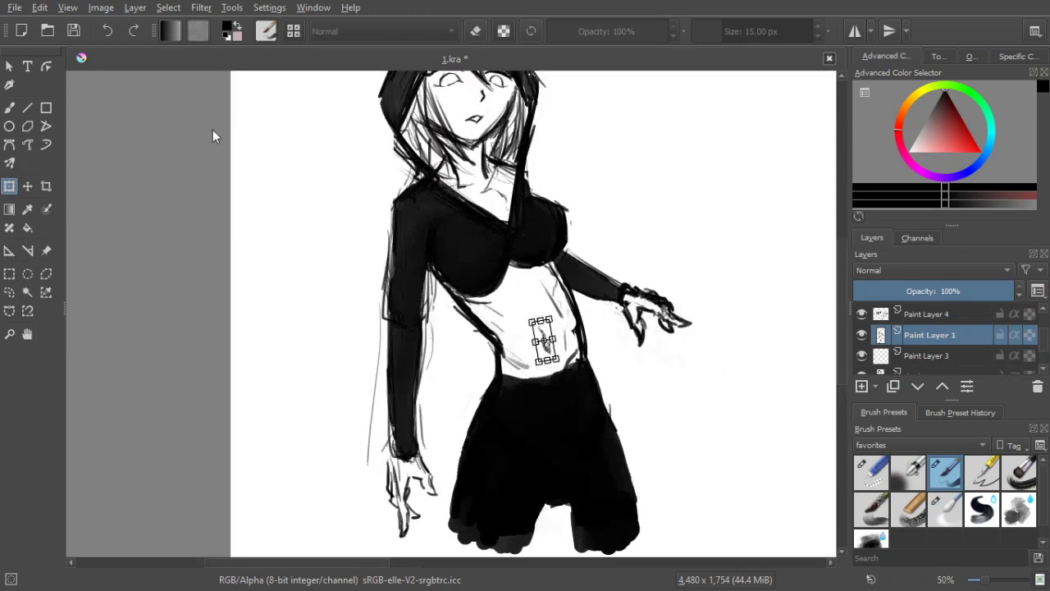
left_click(9, 109)
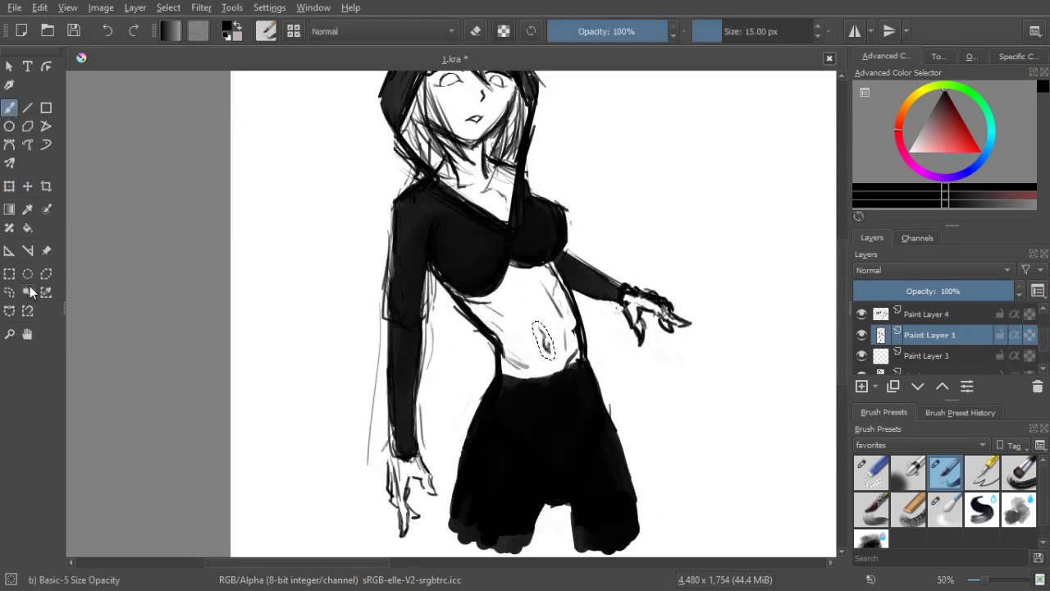
Reselect the navel with a freehand outline, move it slightly higher on the belly, and clear the selection
left_click(10, 293)
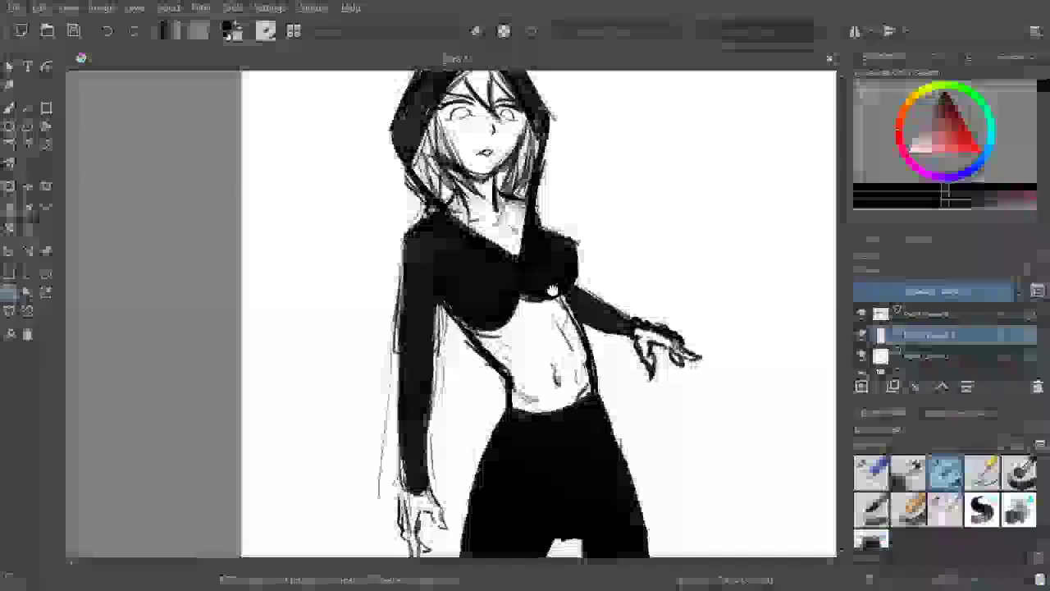
mouse_move(552, 289)
left_mouse_down()
mouse_move(535, 231)
mouse_move(548, 237)
mouse_move(542, 253)
left_mouse_up()
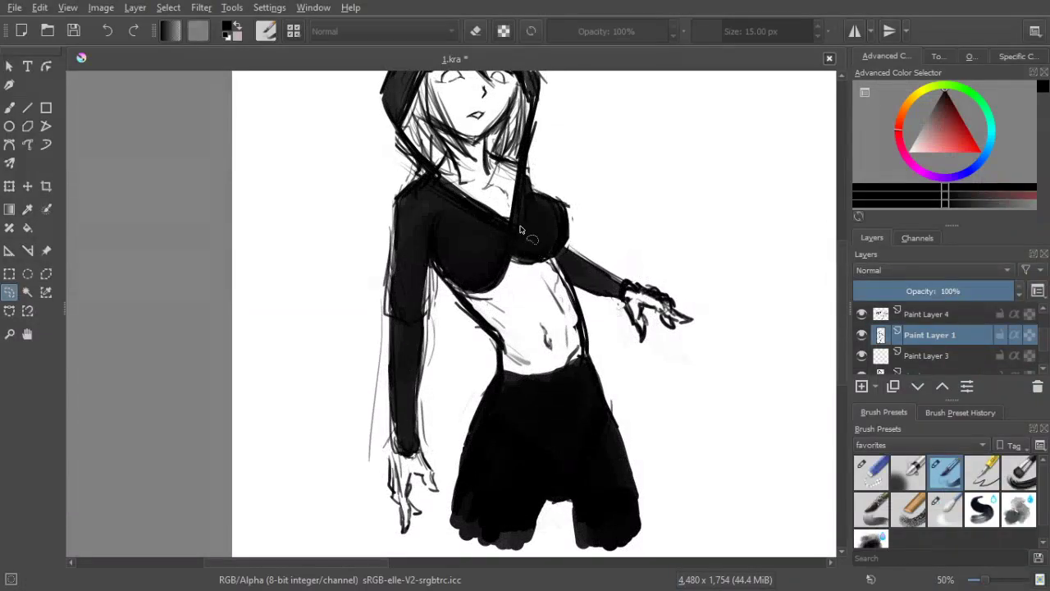
mouse_move(539, 343)
left_mouse_down()
mouse_move(538, 315)
mouse_move(558, 350)
left_mouse_up()
left_click(9, 187)
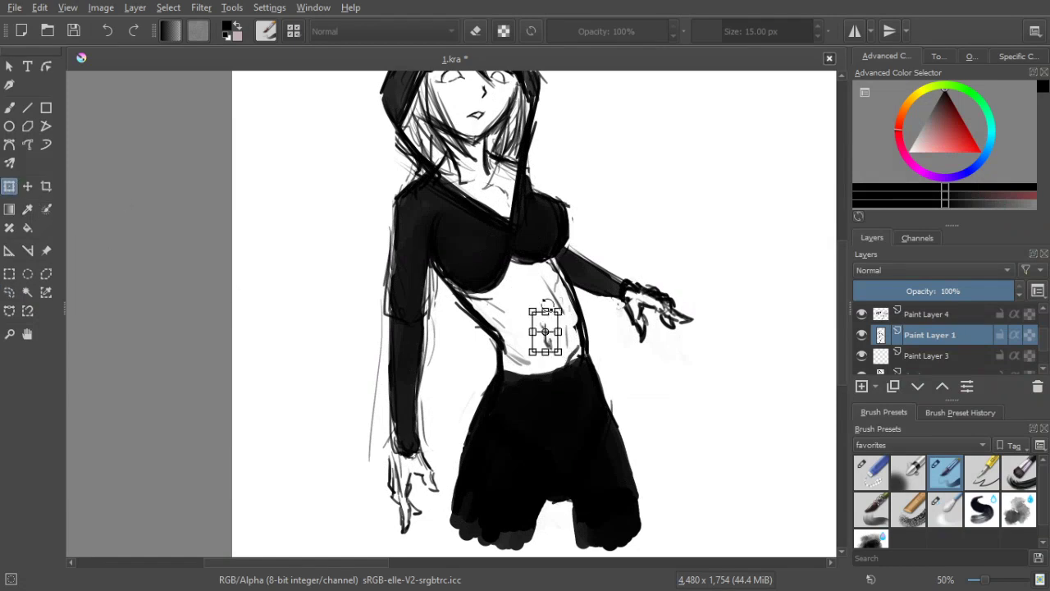
left_click_drag(548, 321, 550, 306)
left_click_drag(550, 306, 547, 305)
left_click(9, 107)
left_click(9, 292)
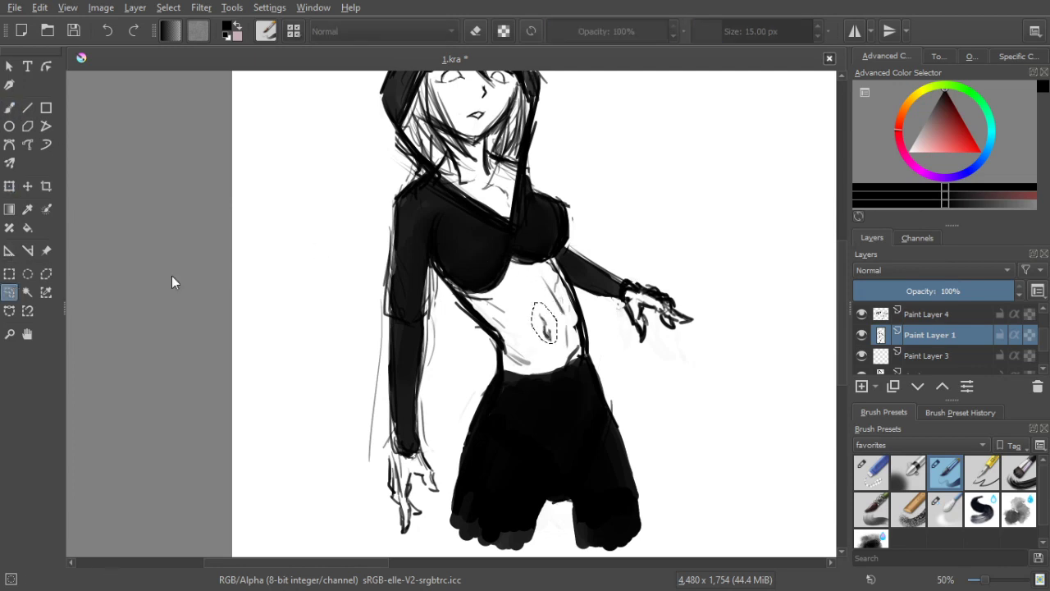
left_click(436, 344)
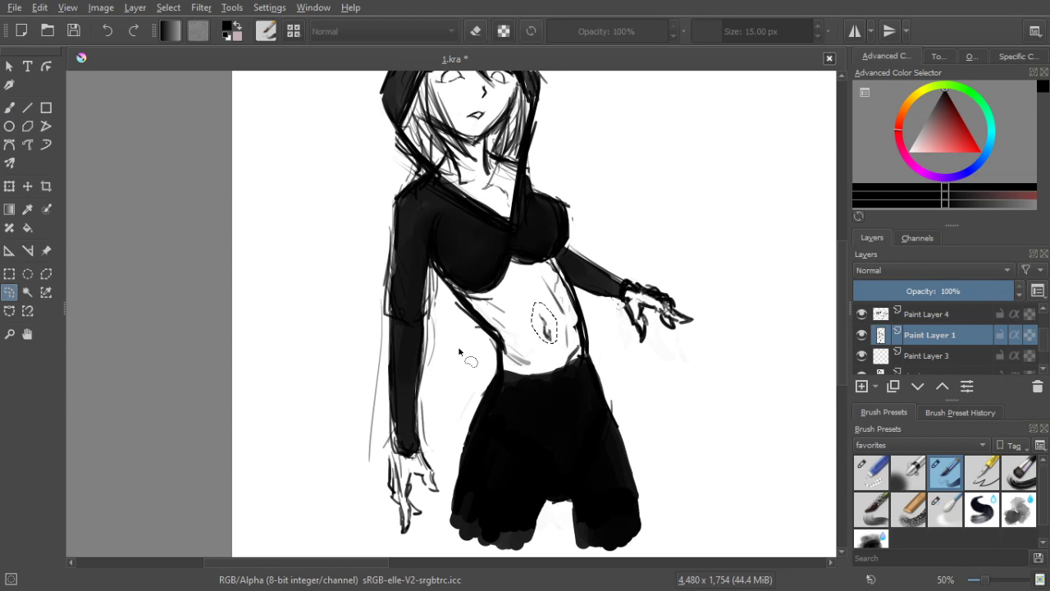
left_click(9, 107)
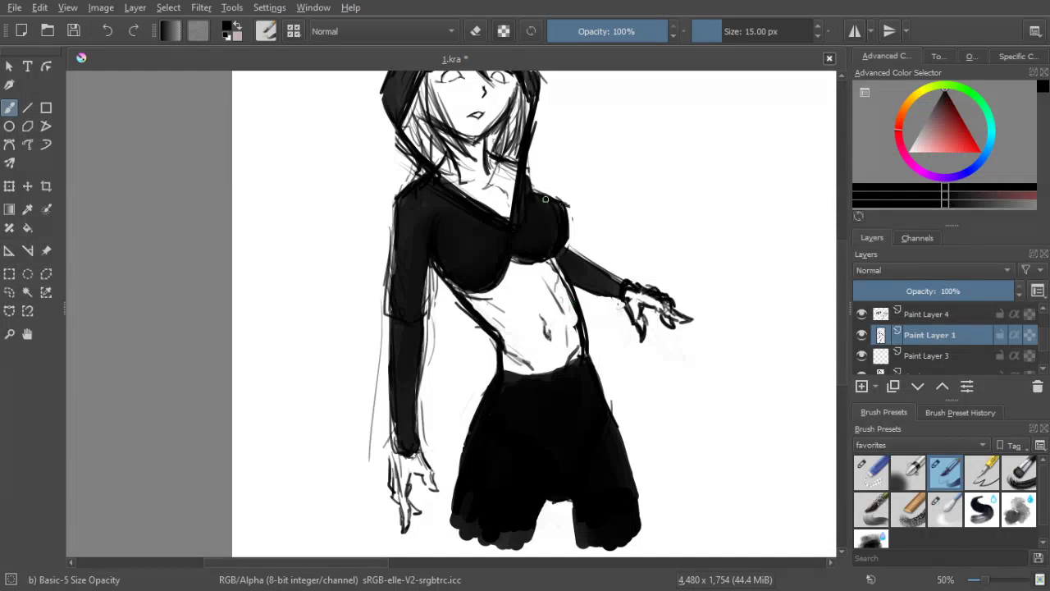
Add a new paint layer directly above the shades layer
scroll(553, 257, "down", 2)
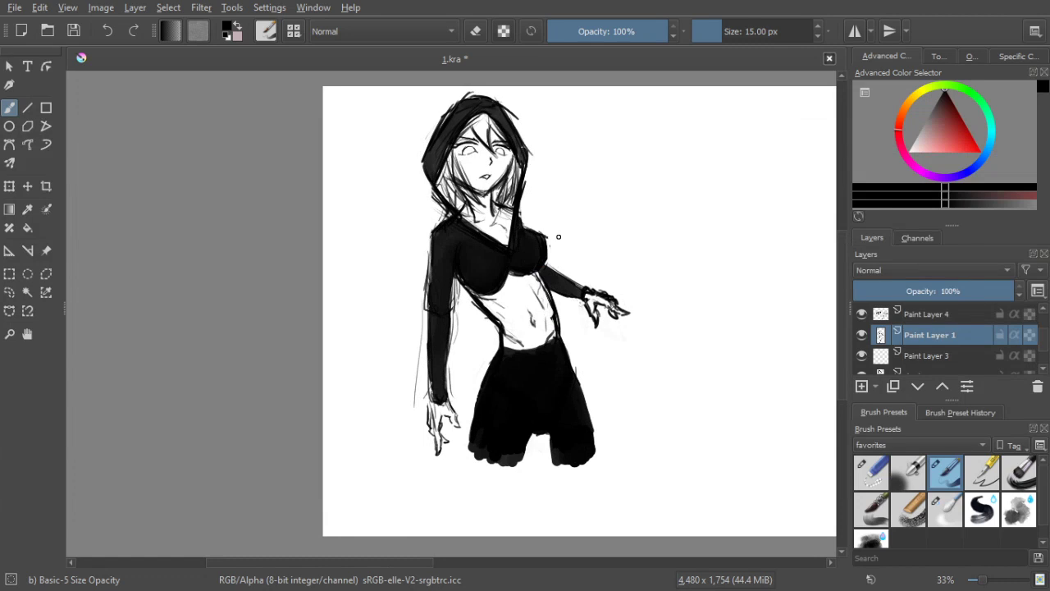
scroll(1047, 343, "down", 2)
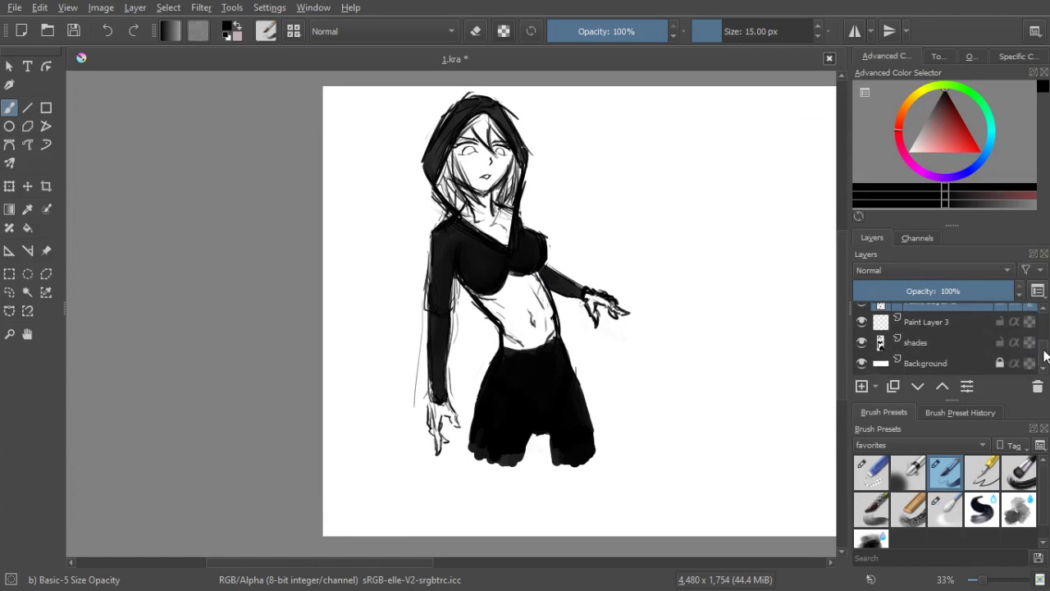
left_click(923, 344)
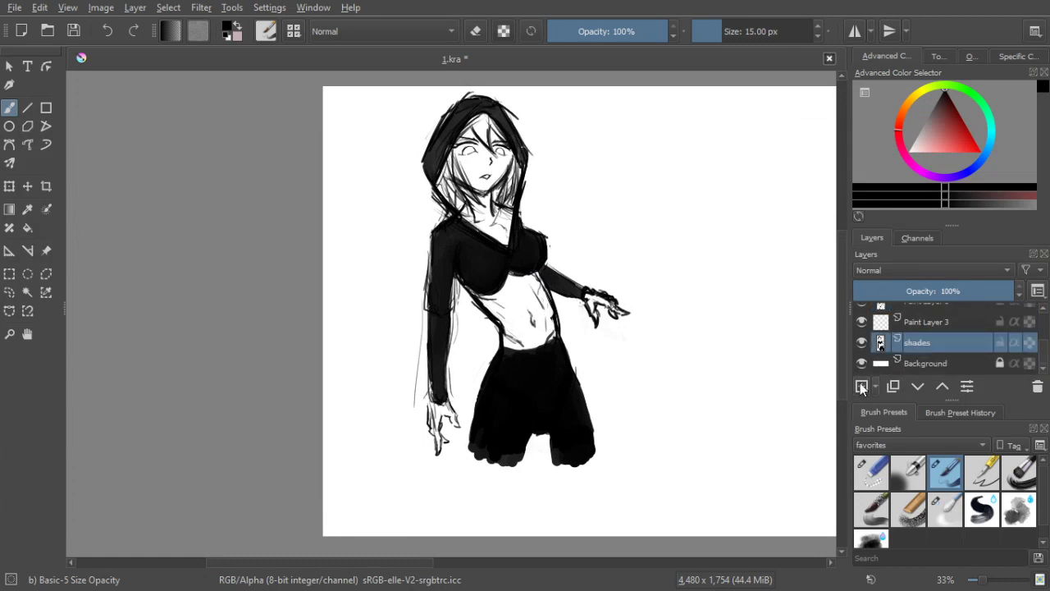
key("Insert")
Set the brush colour to bright cyan and the brush size to 38 px
left_click(941, 120)
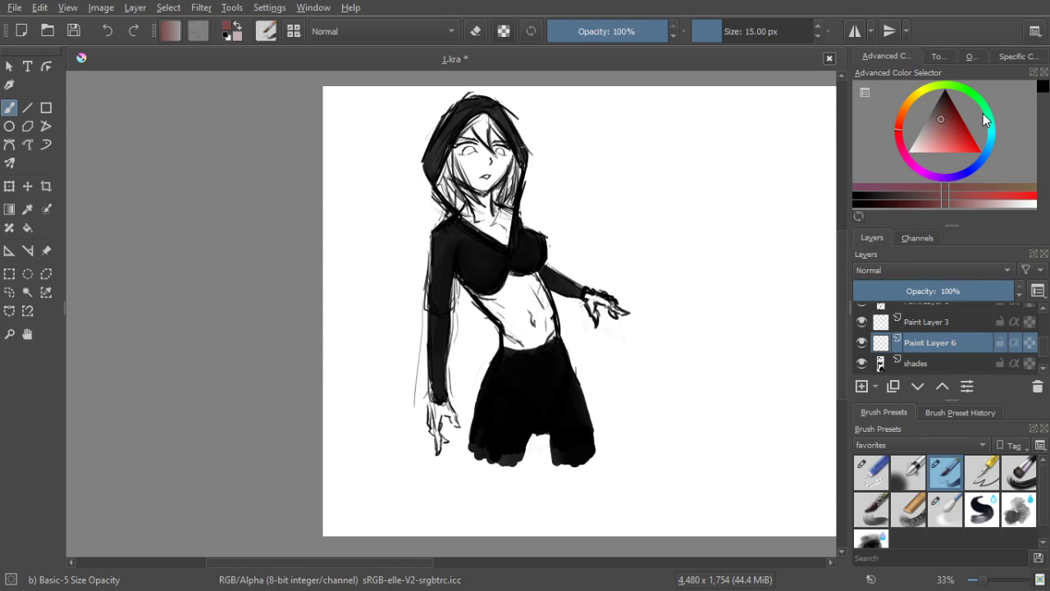
left_click(995, 136)
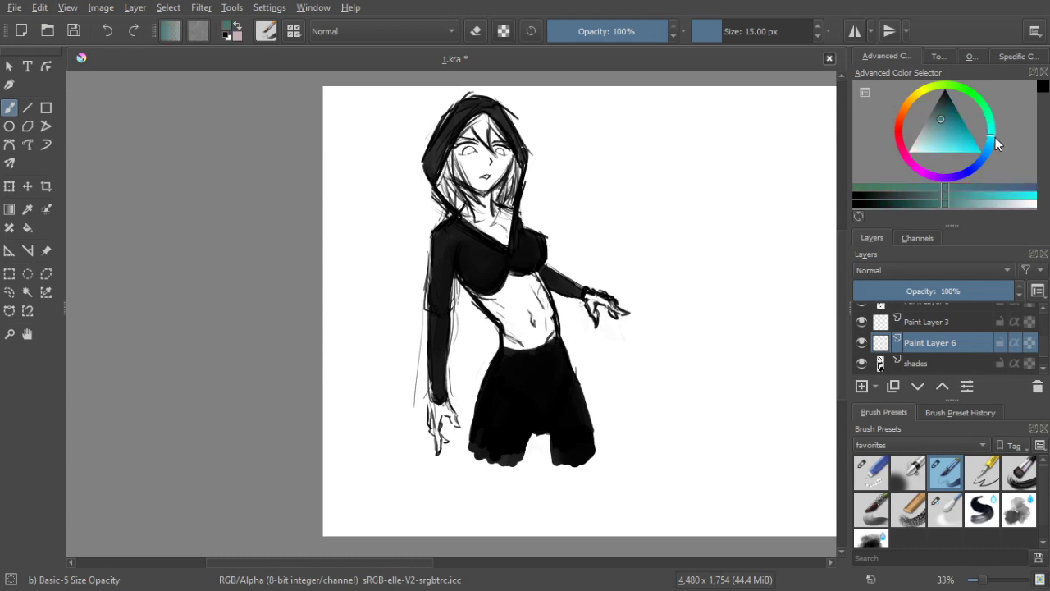
left_click(984, 149)
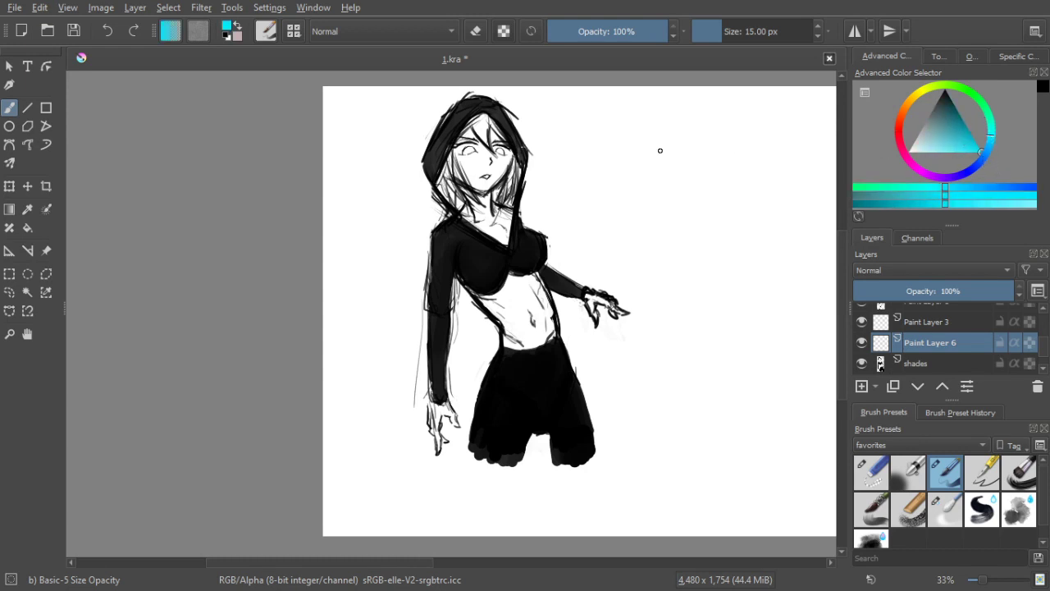
key("bracketright")
key("bracketright")
key("bracketright")
key("bracketright")
key("bracketright")
key("bracketright")
key("bracketright")
key("bracketright")
key("bracketright")
key("bracketright")
key("bracketright")
key("bracketright")
key("bracketright")
key("bracketright")
key("bracketright")
key("bracketleft")
key("bracketleft")
key("bracketleft")
key("bracketleft")
key("bracketleft")
key("bracketleft")
key("bracketleft")
key("bracketright")
Try a cyan stripe along the top's neckline and undo it
left_click_drag(466, 234, 493, 238)
left_click_drag(433, 268, 433, 261)
left_click_drag(458, 222, 498, 251)
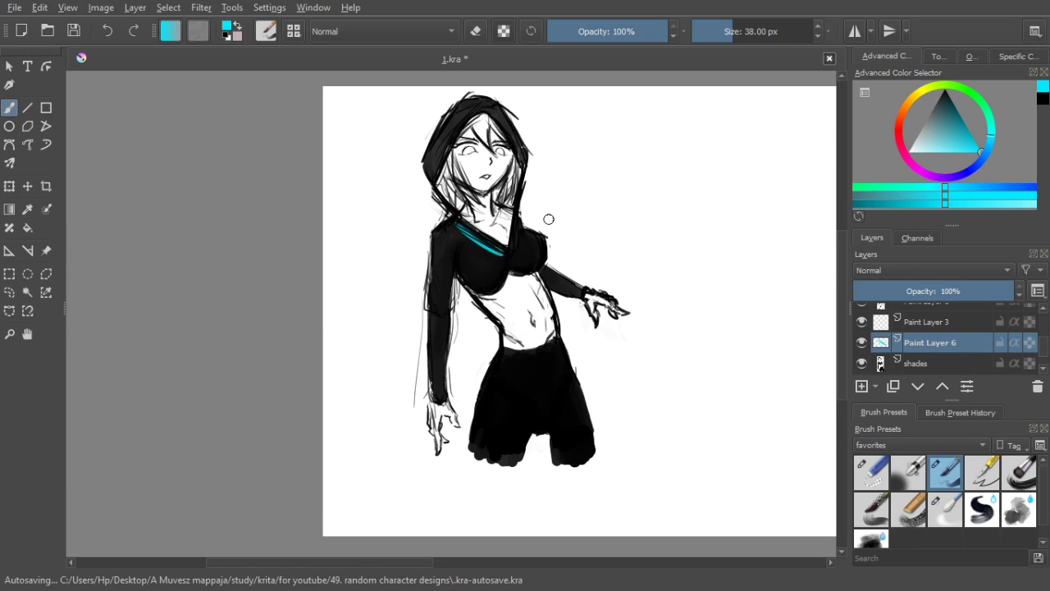
key("ctrl+z")
Paint cyan trim along the top's neckline, its lower point and the inner edge of the hood
left_click_drag(452, 219, 504, 251)
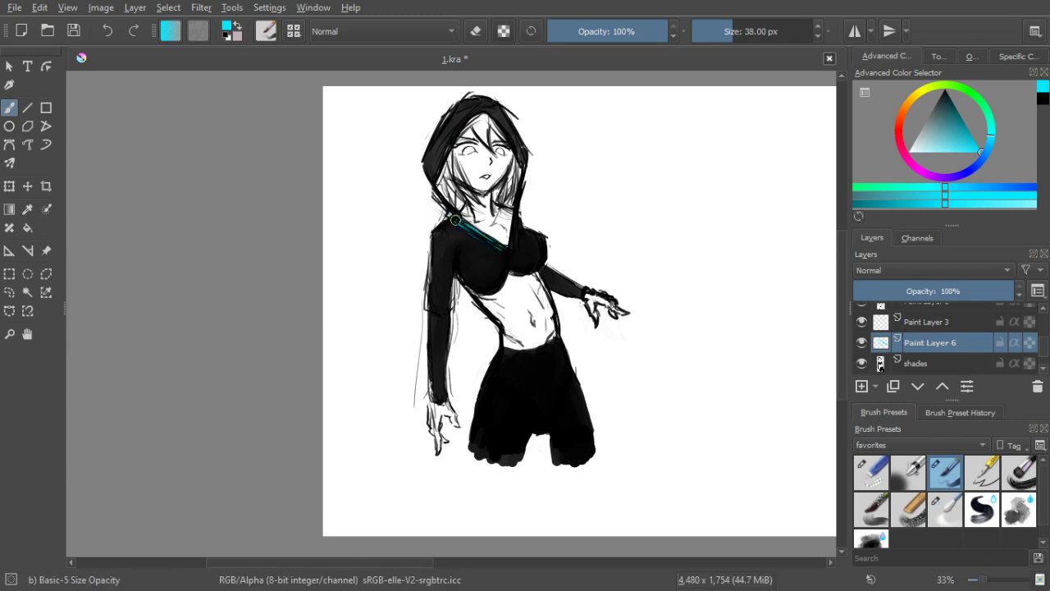
left_click_drag(516, 213, 509, 251)
left_click_drag(493, 115, 524, 161)
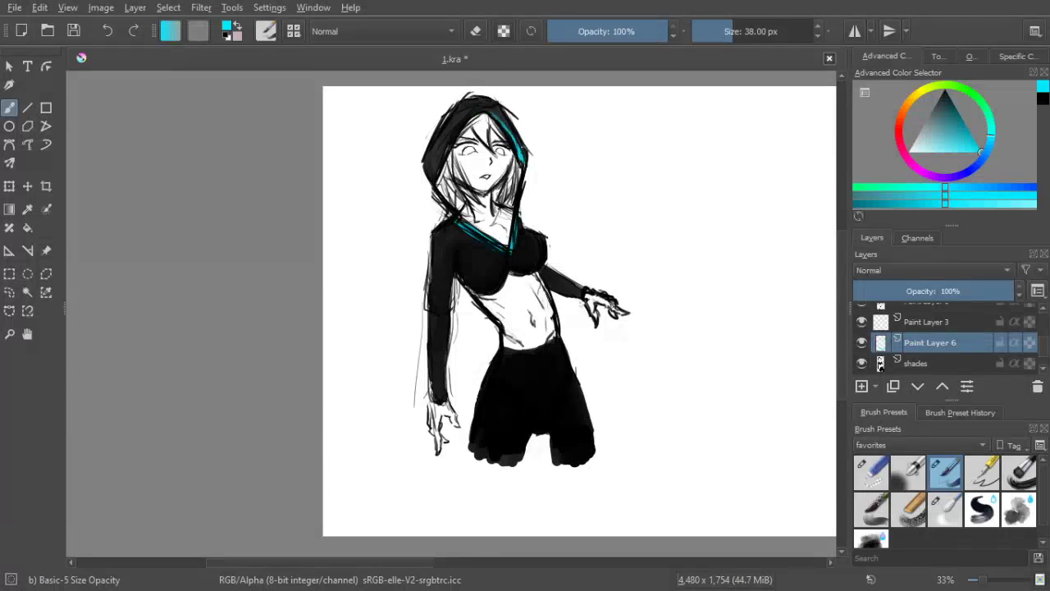
left_click_drag(434, 176, 469, 115)
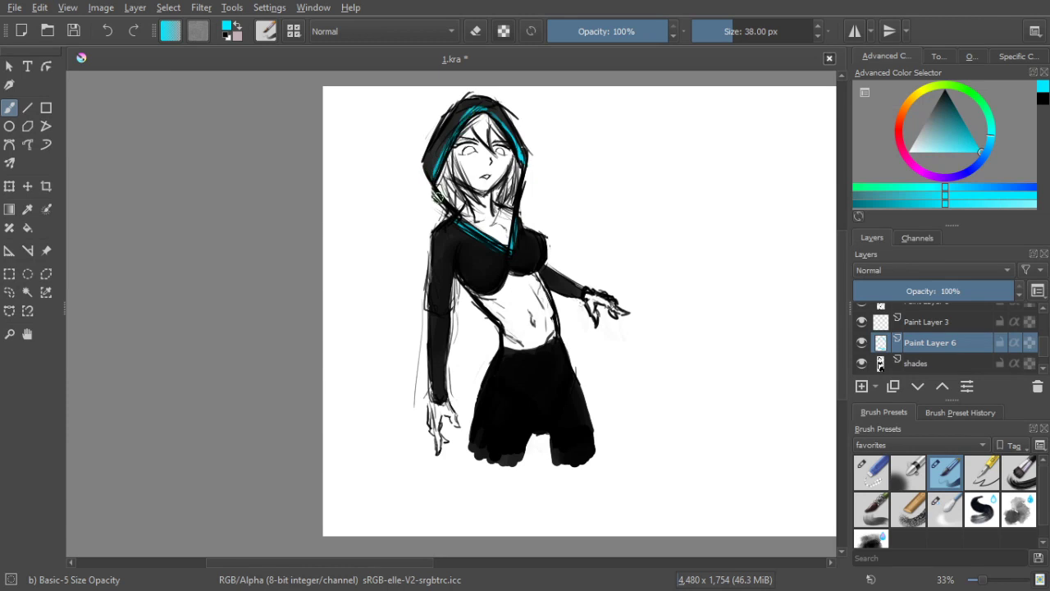
left_click_drag(435, 186, 456, 215)
left_click_drag(509, 250, 510, 264)
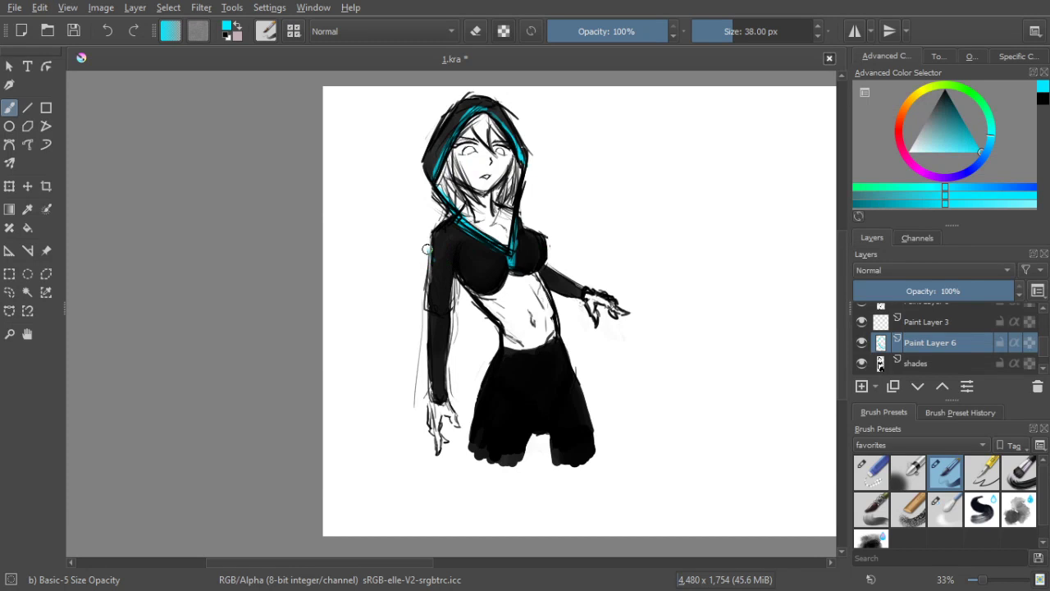
Paint a curved cyan shoulder stripe and two cyan patches on the upper sleeve of the lowered arm
left_click_drag(431, 256, 437, 258)
left_click_drag(437, 232, 453, 274)
left_click_drag(432, 295, 435, 285)
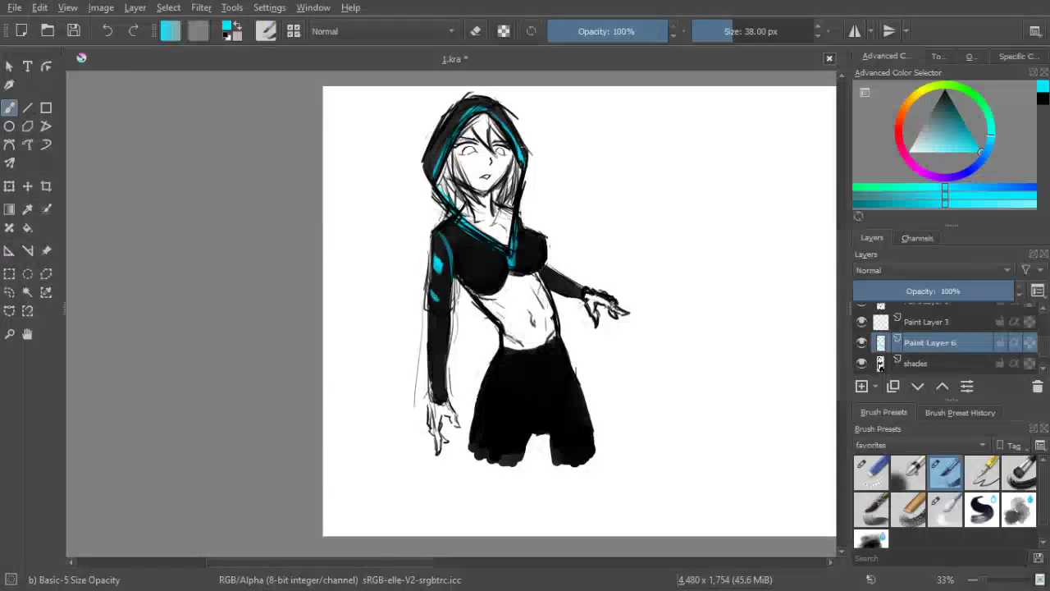
left_click_drag(428, 333, 448, 343)
key("ctrl+z")
left_click_drag(437, 284, 436, 296)
Try wide diagonal cyan stripes on the lowered arm's forearm sleeve and undo them
left_click_drag(433, 316, 443, 397)
key("ctrl+z")
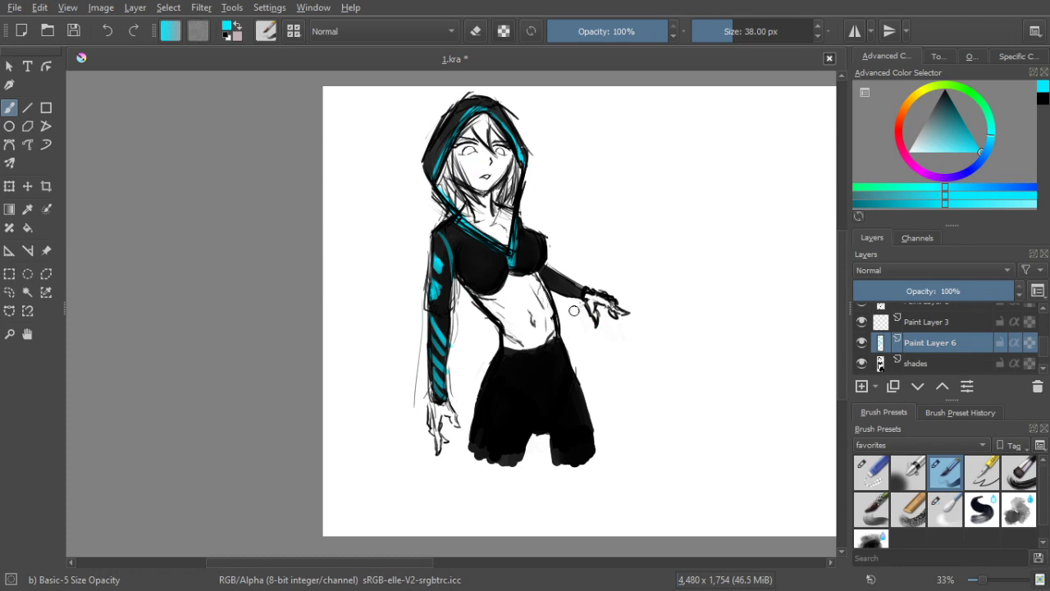
left_click_drag(440, 401, 438, 318)
key("ctrl+z")
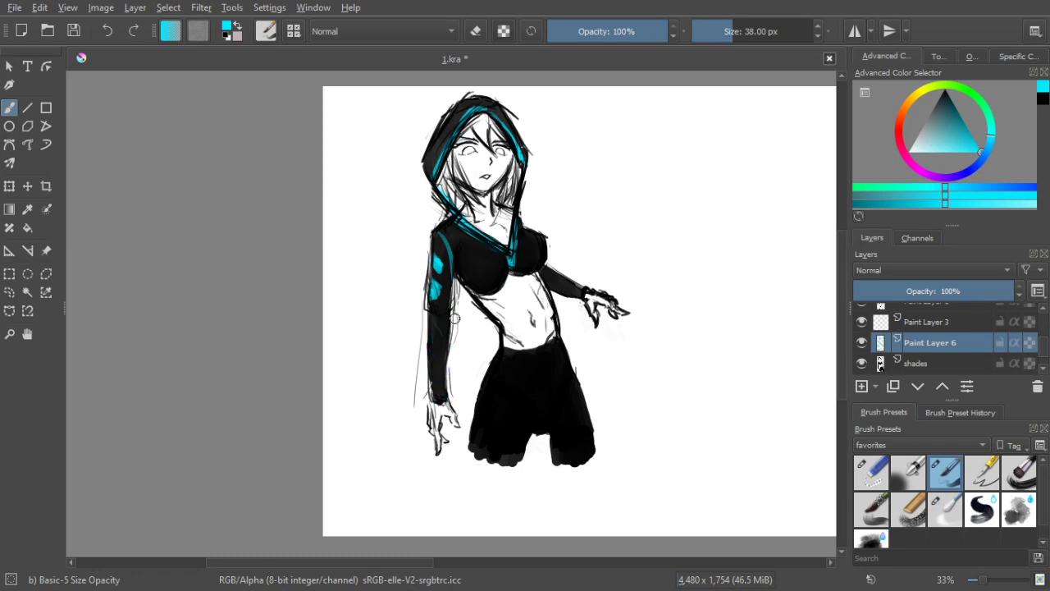
Set the brush size to 18 px and paint thin diagonal cyan stripes across both forearm sleeves
key("bracketleft")
key("bracketleft")
key("bracketleft")
key("bracketleft")
left_click_drag(430, 314, 446, 339)
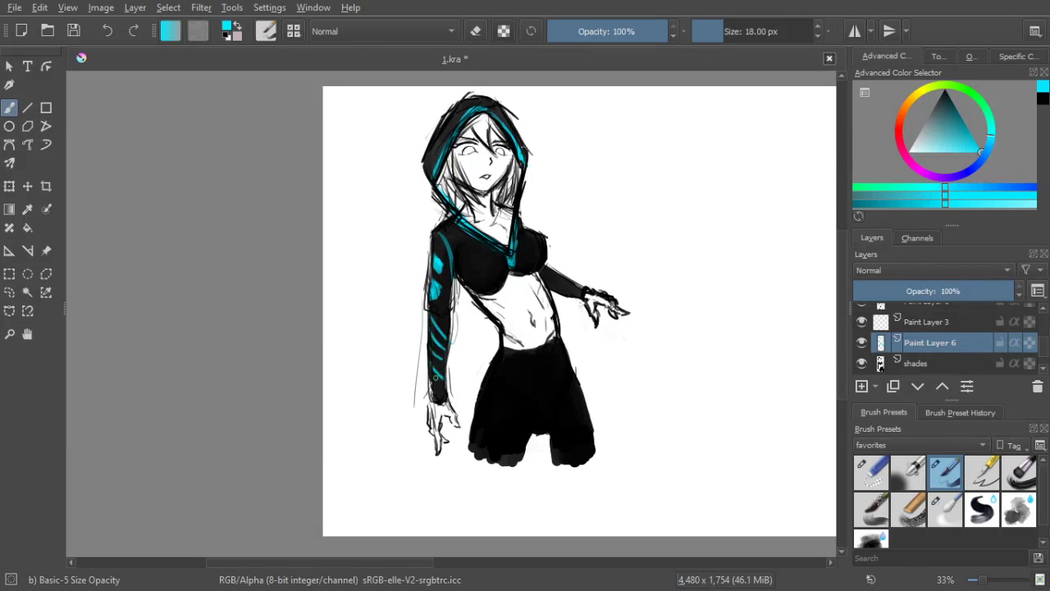
left_click_drag(433, 385, 443, 399)
left_click_drag(549, 271, 574, 297)
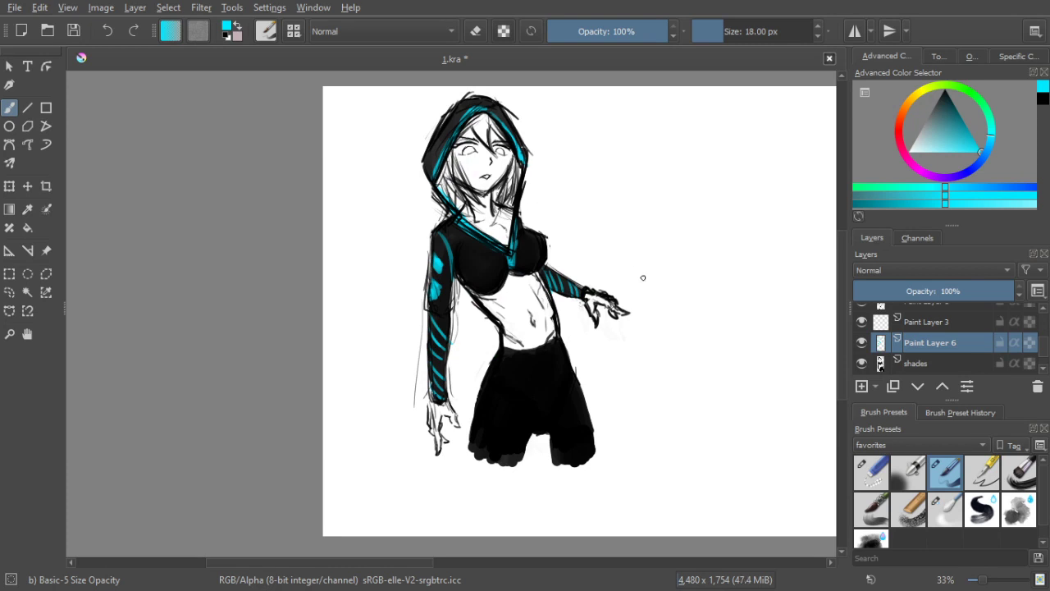
Try a thick cyan patch at the front waist of the shorts with a 59 px brush and undo it
key("bracketright")
key("bracketright")
key("bracketright")
key("bracketright")
key("bracketright")
key("bracketright")
key("bracketright")
key("bracketright")
left_click_drag(529, 361, 534, 377)
left_click_drag(537, 363, 536, 376)
key("ctrl+z")
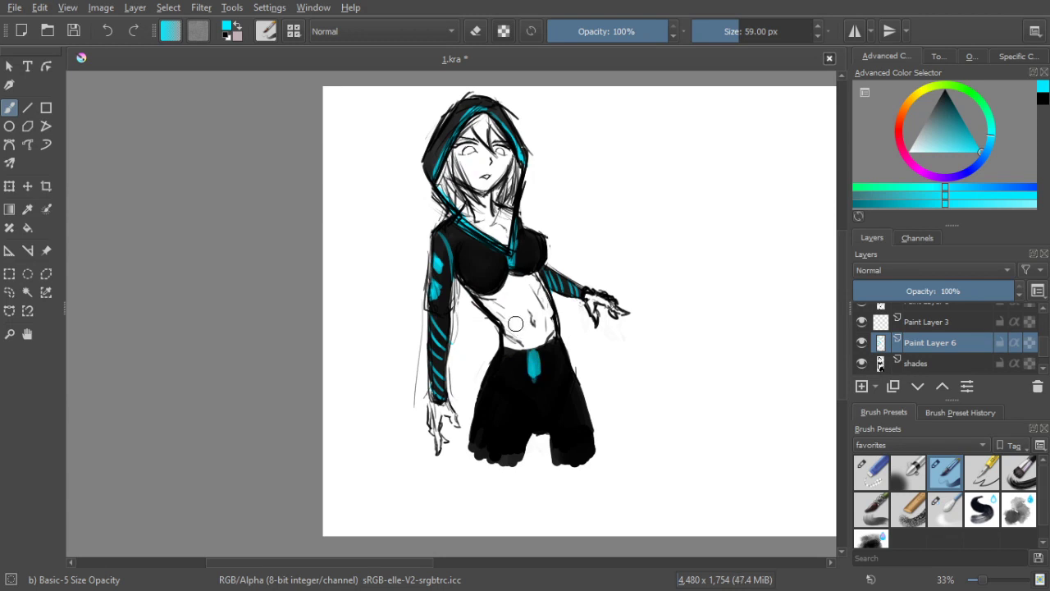
key("ctrl+z")
key("ctrl+z")
key("ctrl+z")
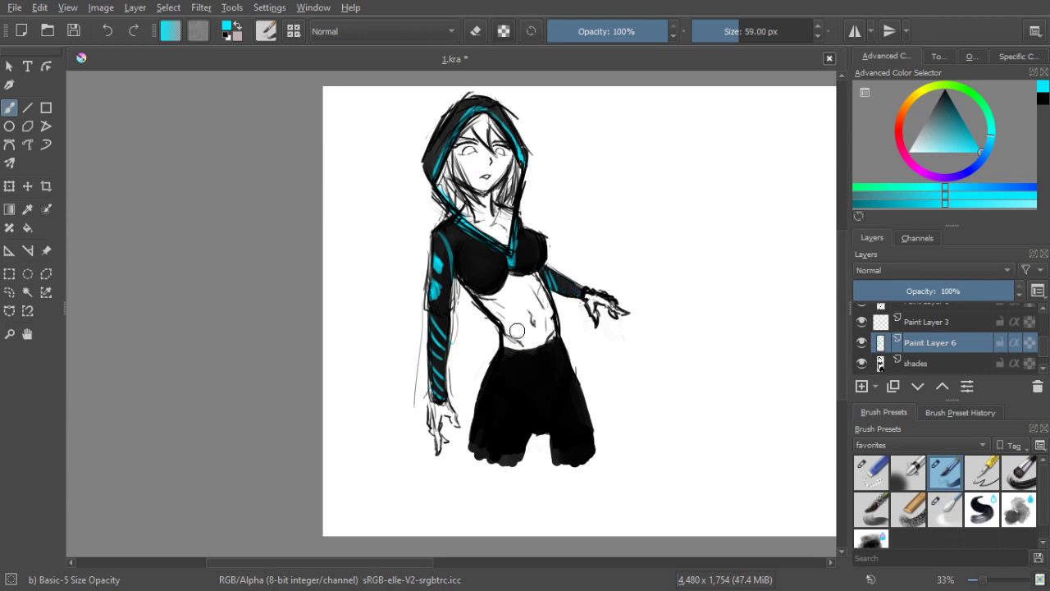
Set the brush size to 26 px and paint a short vertical cyan stripe down the shorts' centre front
key("bracketleft")
key("bracketleft")
key("bracketleft")
key("bracketleft")
key("bracketleft")
key("bracketleft")
key("bracketleft")
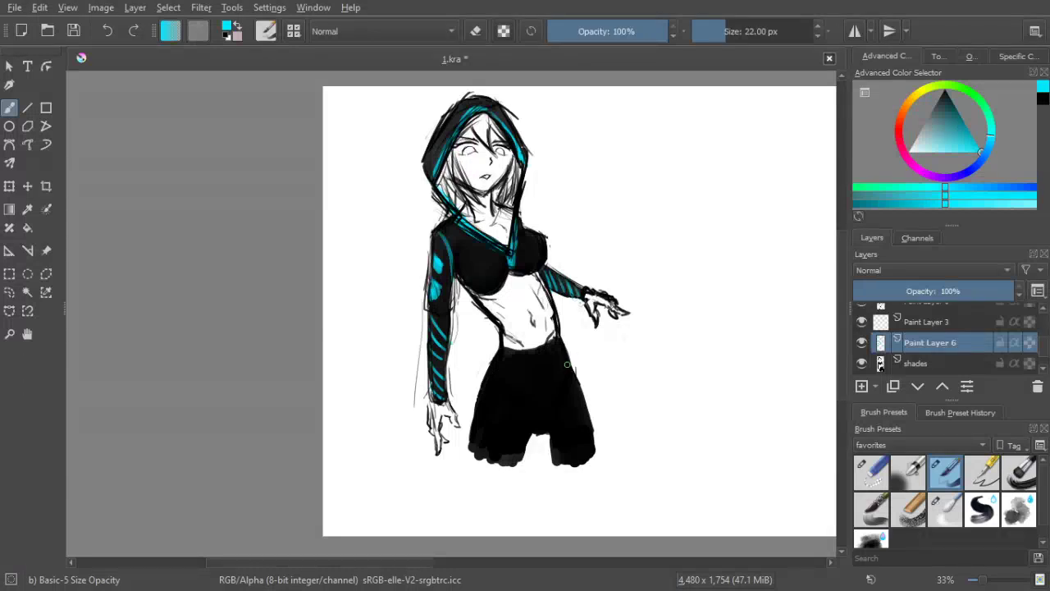
key("bracketright")
key("bracketright")
mouse_move(533, 371)
left_mouse_down()
mouse_move(535, 351)
mouse_move(535, 376)
left_mouse_up()
left_click(475, 32)
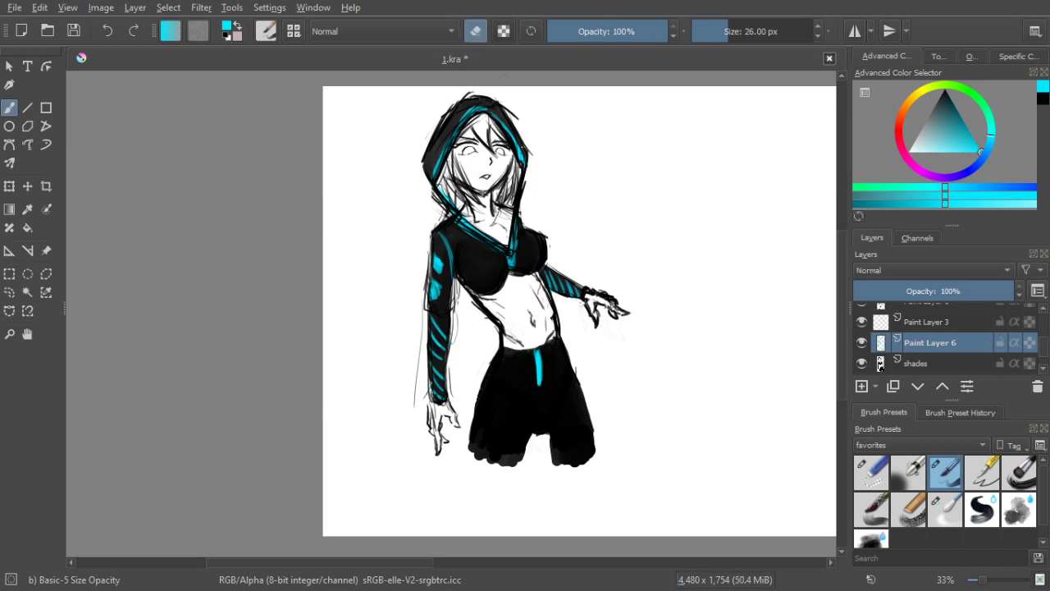
left_click(477, 32)
Paint a cyan V at the foot of the shorts' centre stripe and a long cyan stripe down each thigh
mouse_move(514, 374)
left_mouse_down()
mouse_move(541, 386)
mouse_move(559, 371)
mouse_move(486, 456)
left_mouse_up()
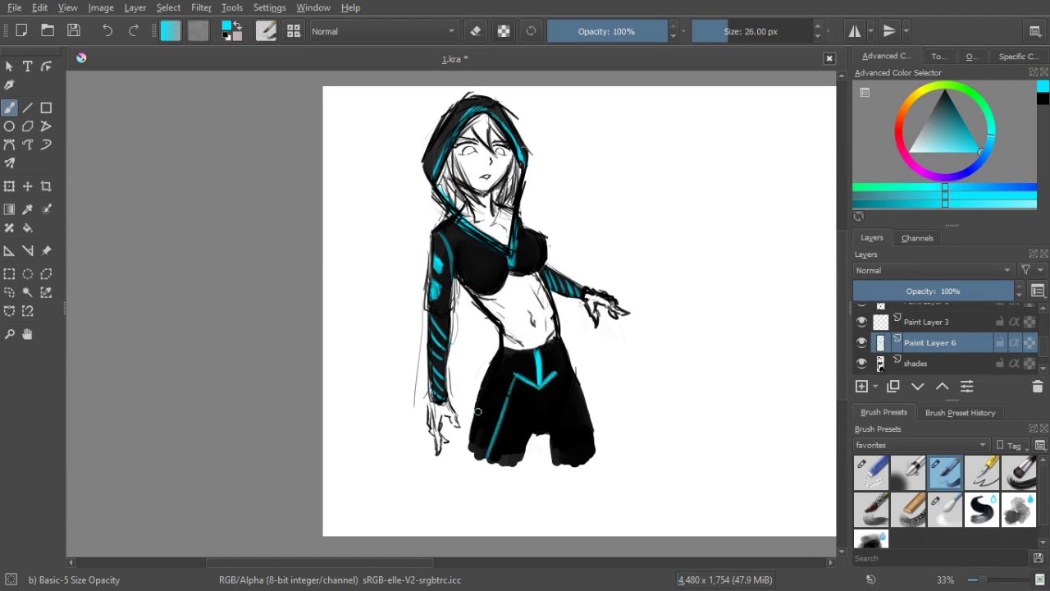
mouse_move(507, 401)
left_mouse_down()
mouse_move(489, 460)
mouse_move(498, 435)
left_mouse_up()
left_click_drag(515, 377, 491, 453)
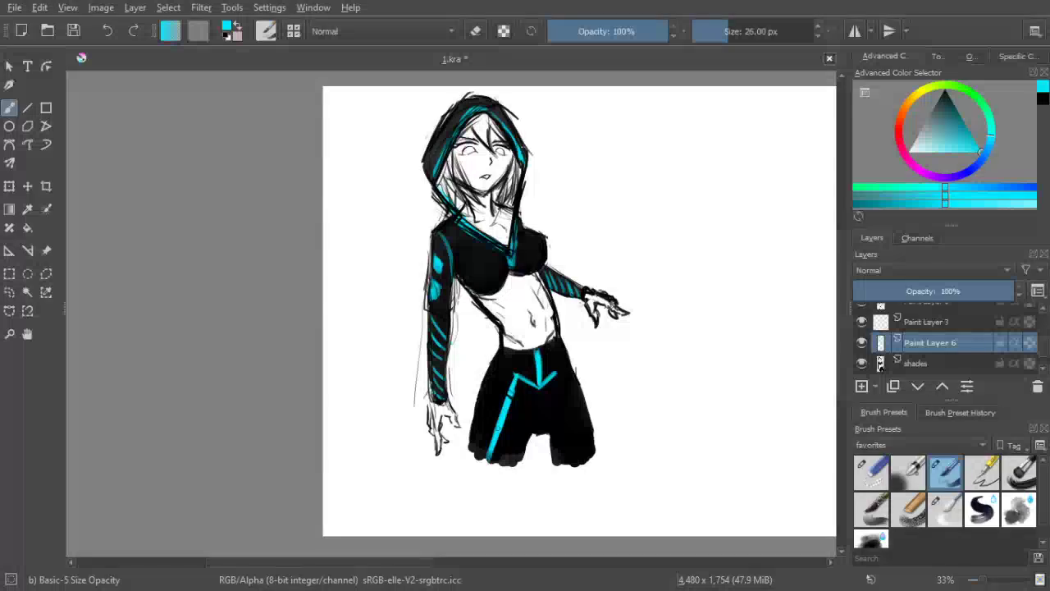
left_click_drag(557, 374, 577, 450)
left_click_drag(563, 399, 578, 478)
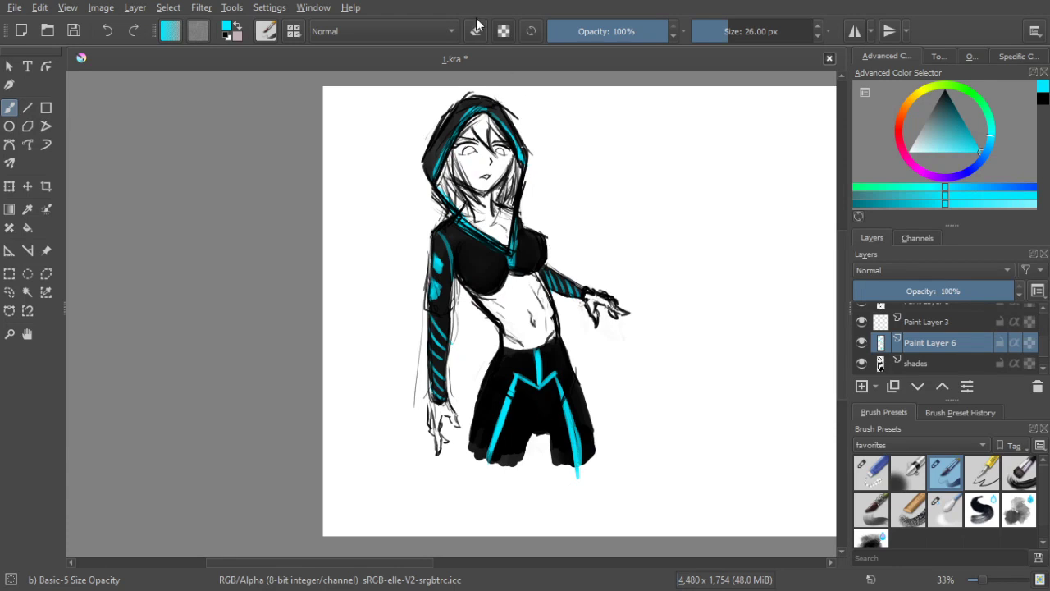
Erase the thigh stripe's overshoot below the hem, trim both sides of that stripe, and return to painting mode
left_click_drag(577, 478, 581, 471)
left_click_drag(567, 435, 570, 468)
left_click_drag(559, 410, 570, 463)
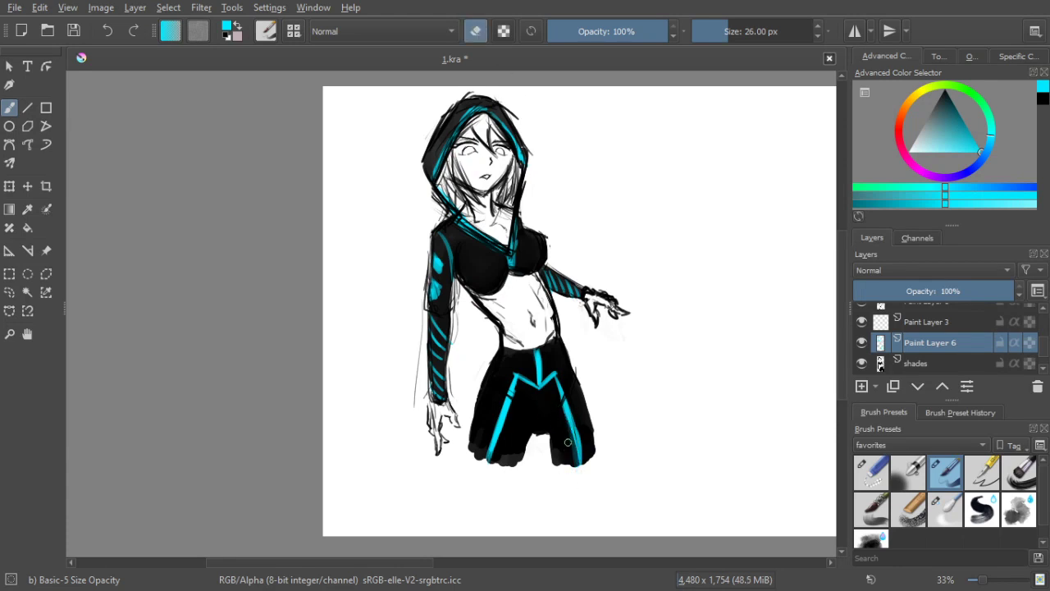
left_click_drag(578, 415, 590, 464)
left_click(476, 32)
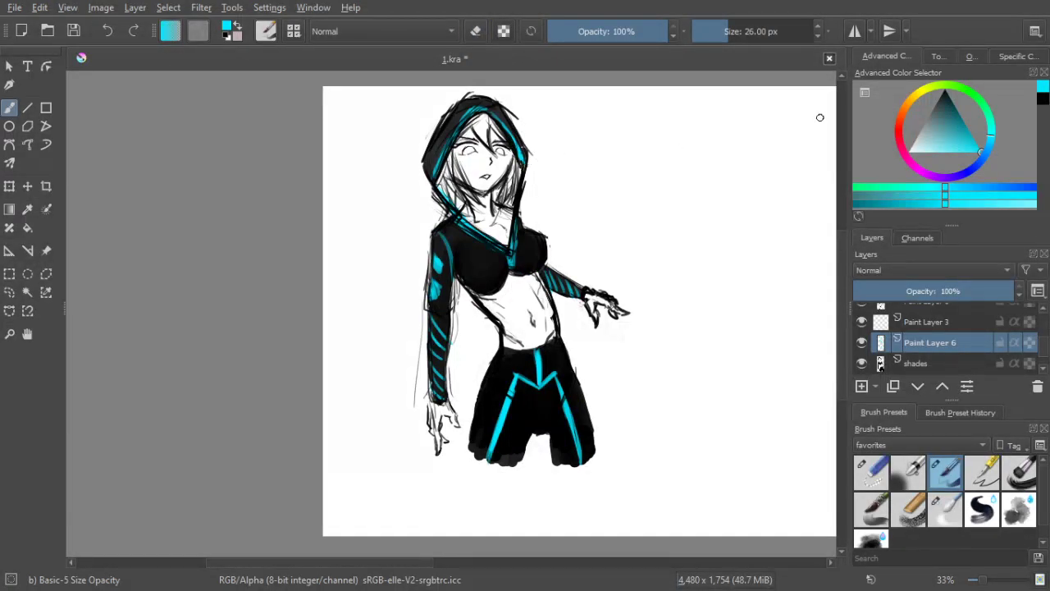
Add a new paint layer above the cyan trim layer and set the brush to black at 35 px
left_click(916, 166)
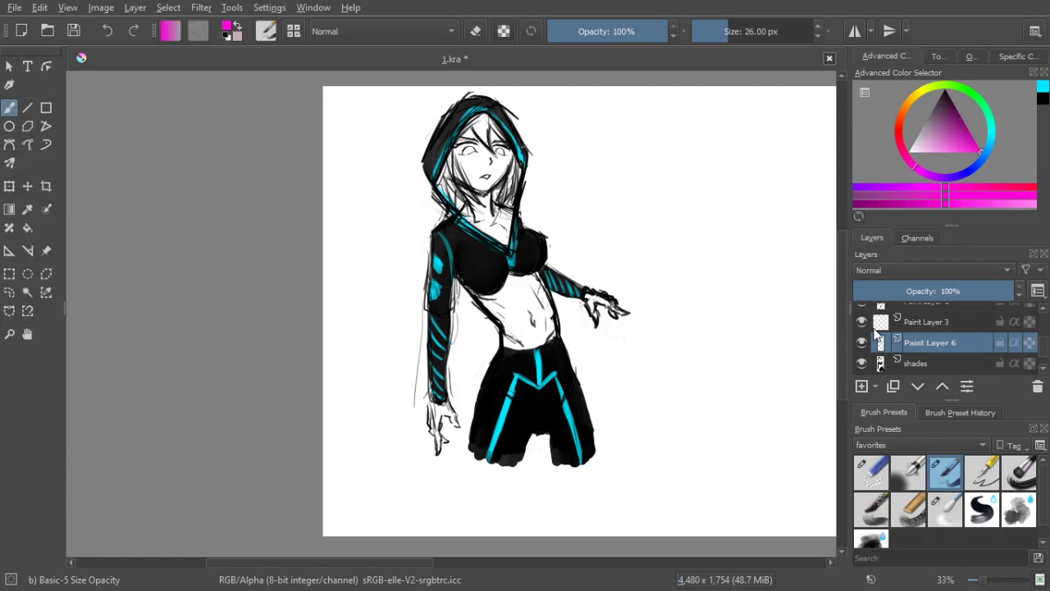
left_click(861, 386)
left_click_drag(953, 130, 981, 160)
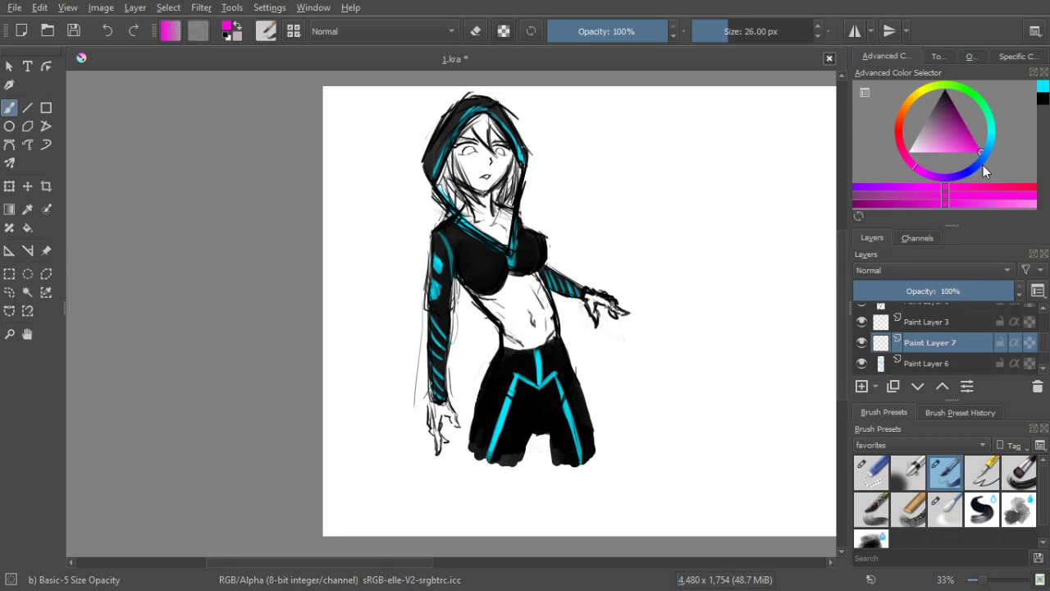
left_click_drag(983, 165, 953, 57)
key("bracketright")
key("bracketright")
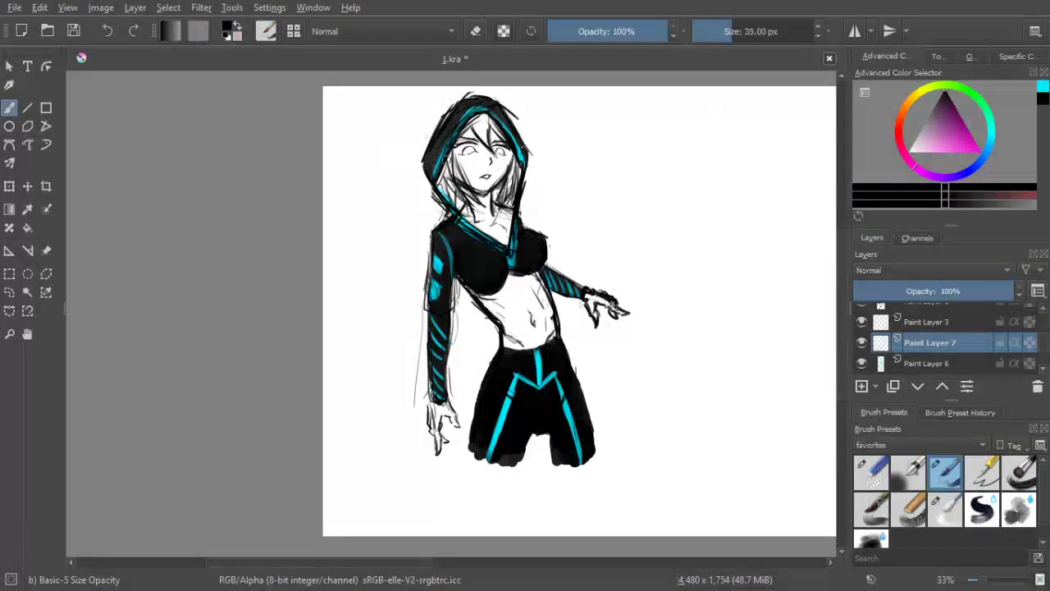
Shade the hair black on both sides of the face and across the bangs under the hood
mouse_move(441, 181)
left_mouse_down()
mouse_move(448, 197)
mouse_move(442, 175)
mouse_move(448, 164)
mouse_move(451, 192)
mouse_move(451, 161)
left_mouse_up()
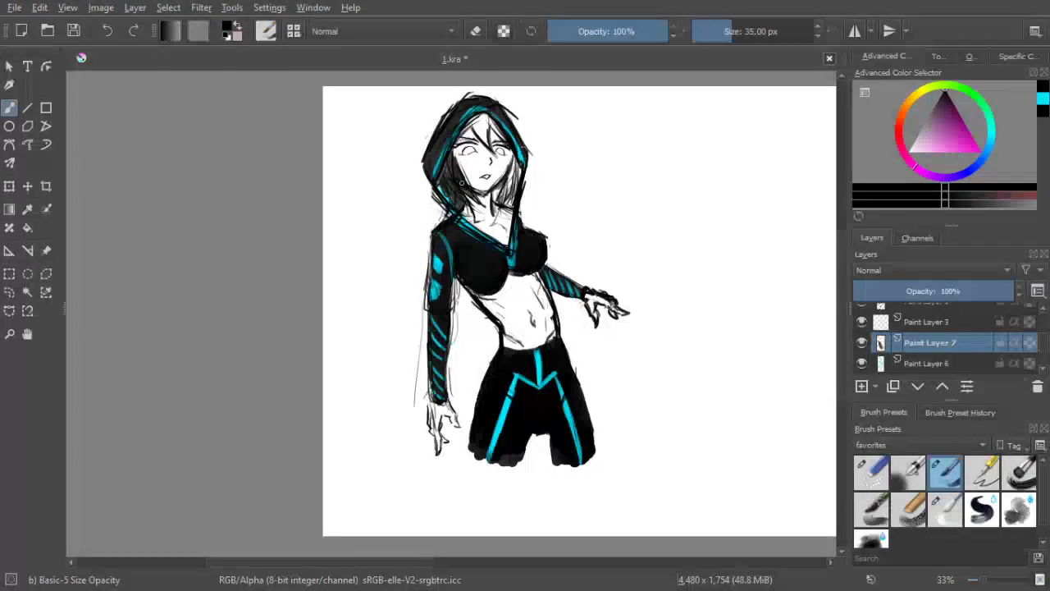
left_click_drag(469, 190, 454, 149)
mouse_move(504, 197)
left_mouse_down()
mouse_move(497, 183)
mouse_move(508, 206)
mouse_move(512, 179)
mouse_move(514, 192)
mouse_move(510, 182)
mouse_move(500, 196)
mouse_move(502, 182)
mouse_move(514, 164)
mouse_move(517, 175)
left_mouse_up()
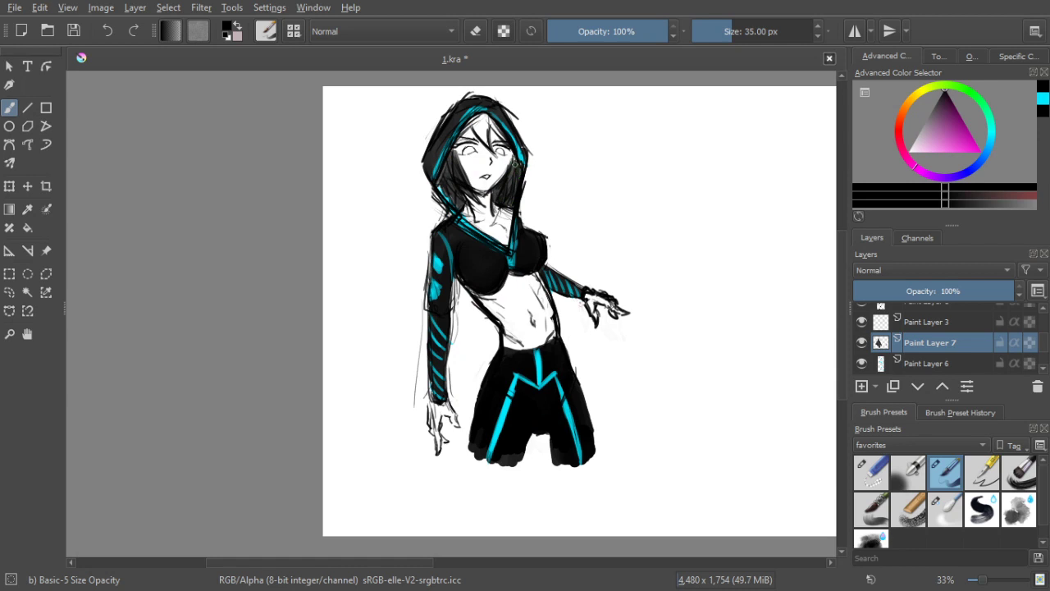
mouse_move(468, 121)
left_mouse_down()
mouse_move(466, 131)
mouse_move(479, 122)
mouse_move(489, 146)
mouse_move(485, 119)
mouse_move(494, 130)
left_mouse_up()
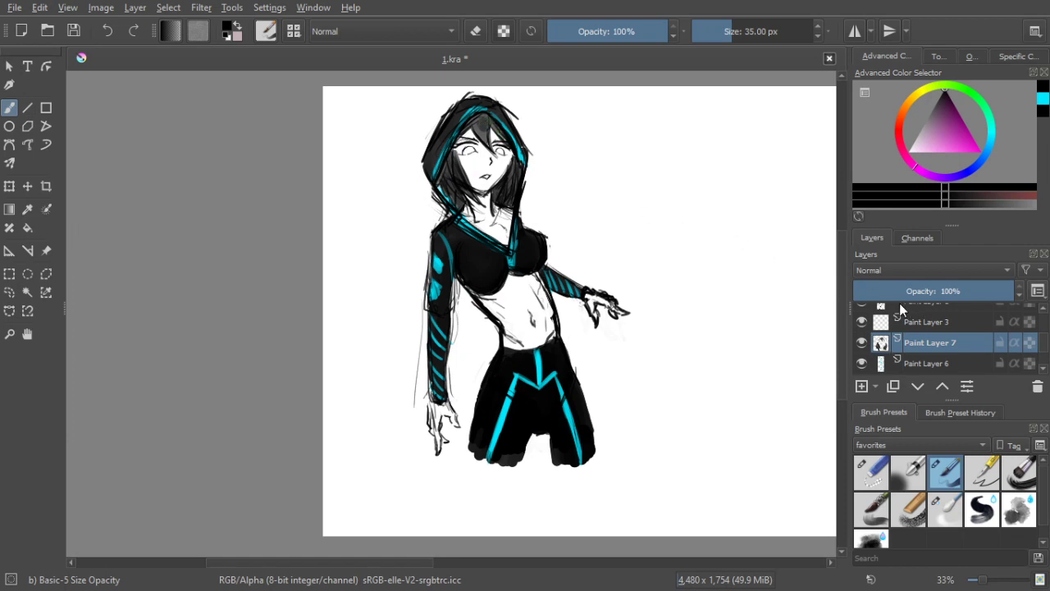
Duplicate the hair layer, set the copy's opacity to 60%, and merge it down into the original
key("ctrl+j")
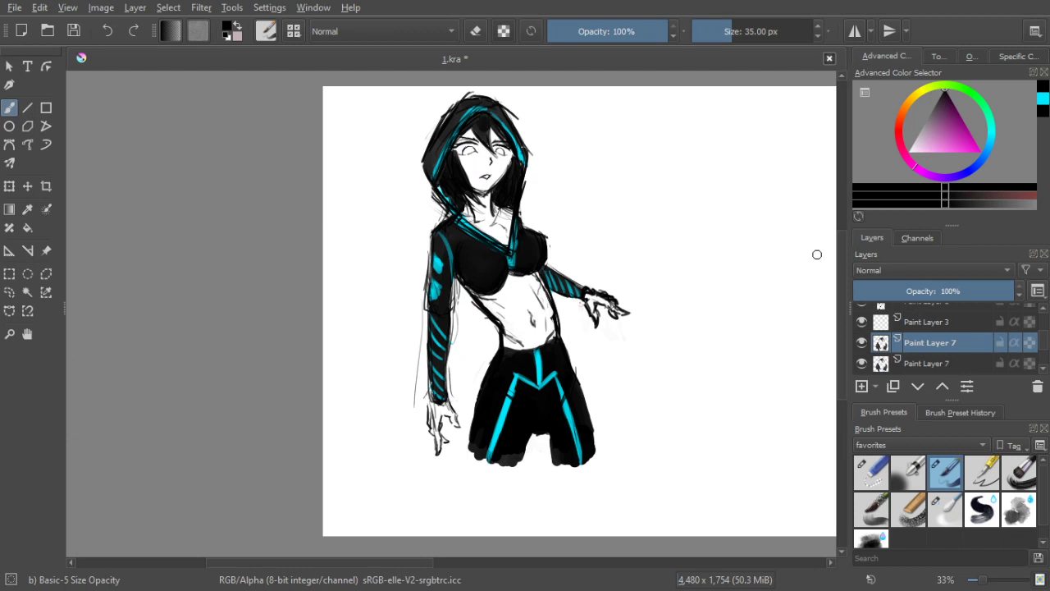
left_click_drag(950, 292, 939, 289)
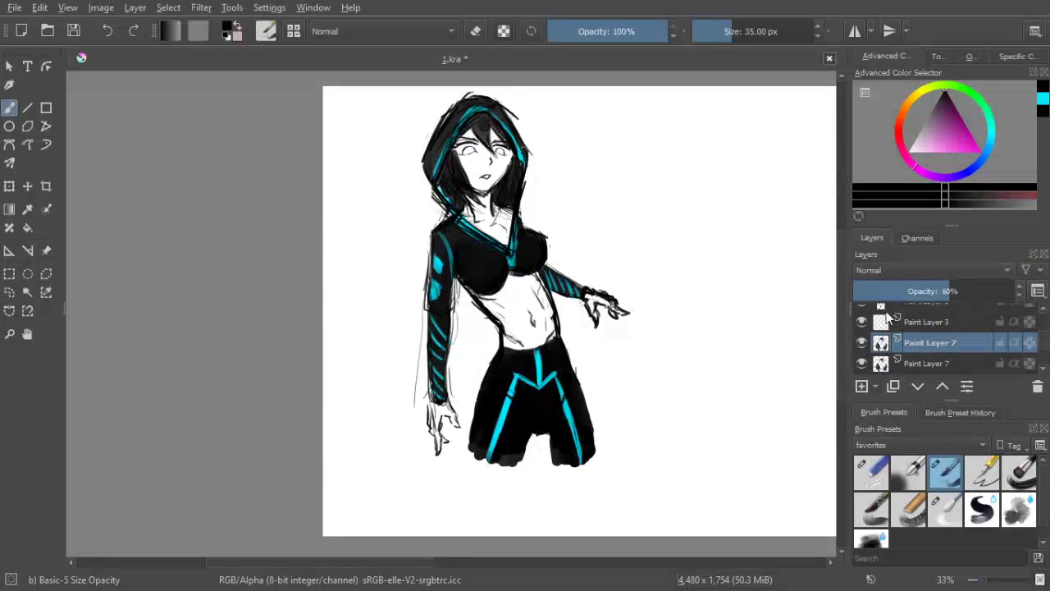
key("ctrl+e")
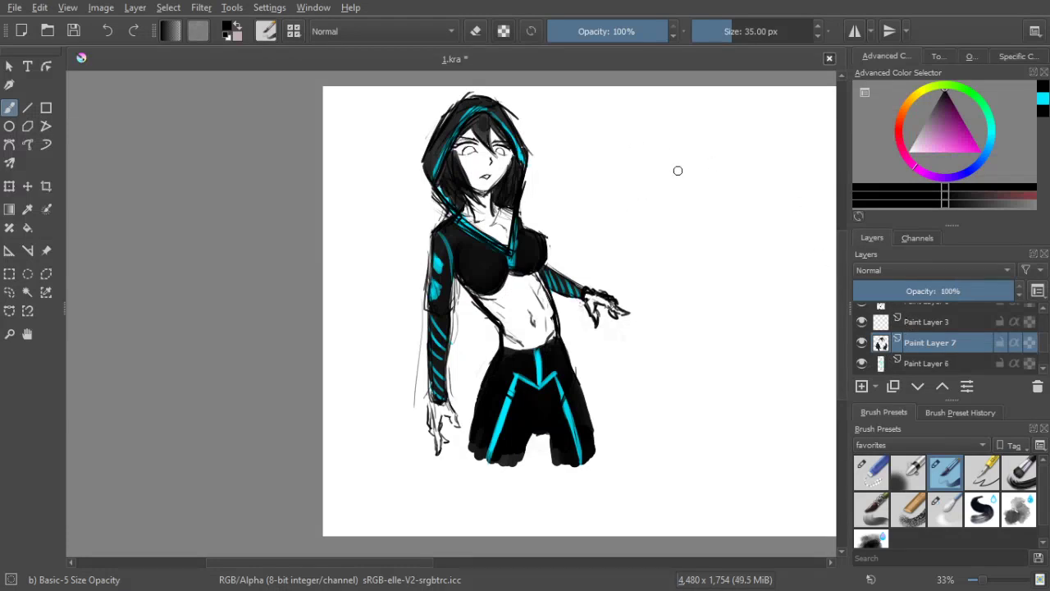
Lock the hair layer's alpha and set the brush to bright yellow at 51 px
left_click(924, 91)
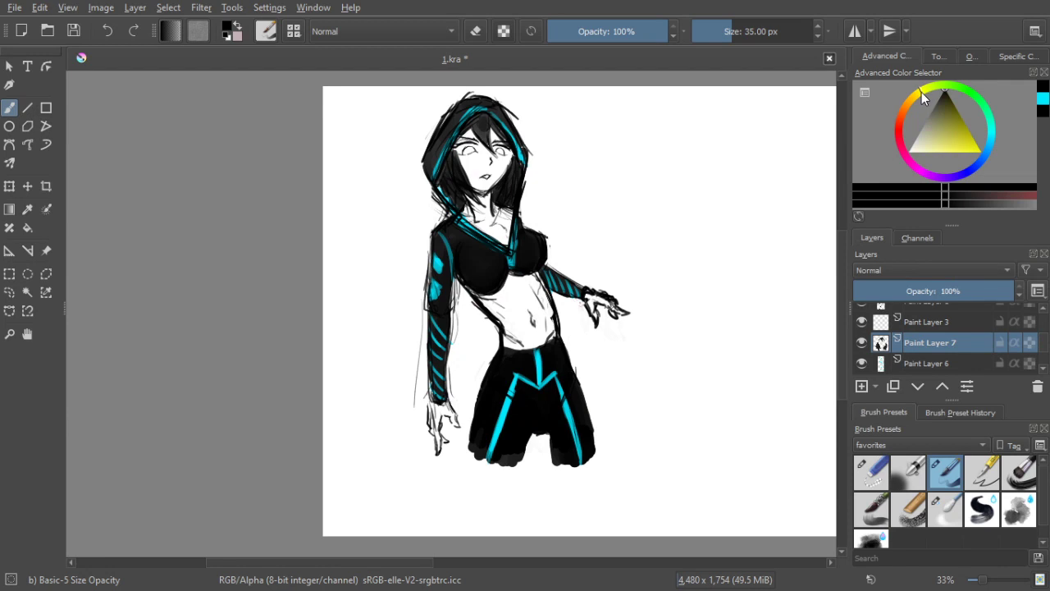
left_click(1014, 343)
key("bracketright")
key("bracketright")
key("bracketright")
key("bracketright")
key("bracketright")
left_click_drag(483, 131, 494, 155)
left_click_drag(481, 138, 501, 158)
left_click(981, 152)
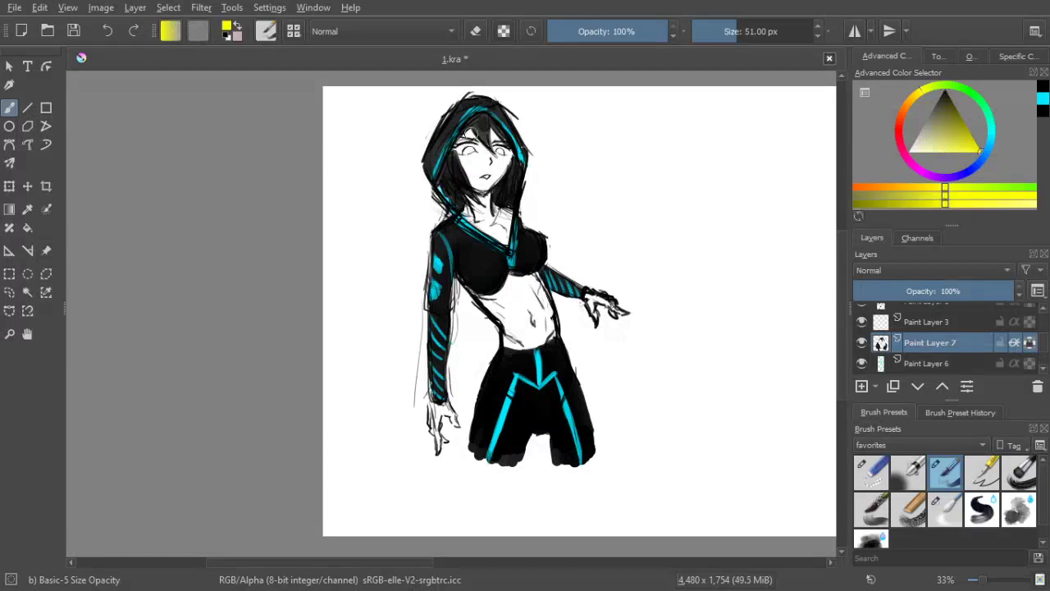
Paint yellow highlights on the bangs, reducing the brush size to 28 px for the finer strands
left_click_drag(476, 133, 488, 144)
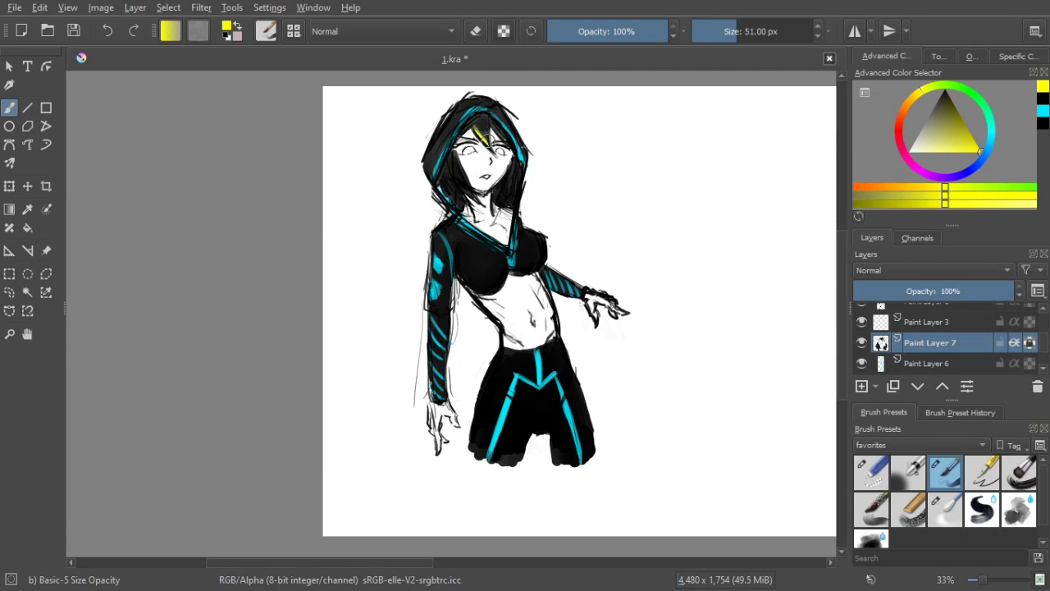
left_click_drag(484, 129, 497, 157)
key("bracketleft")
key("bracketleft")
key("bracketleft")
key("bracketleft")
key("bracketleft")
left_click_drag(474, 129, 485, 140)
Paint yellow highlight strands in the hair on both sides of the face
left_click_drag(457, 154, 469, 185)
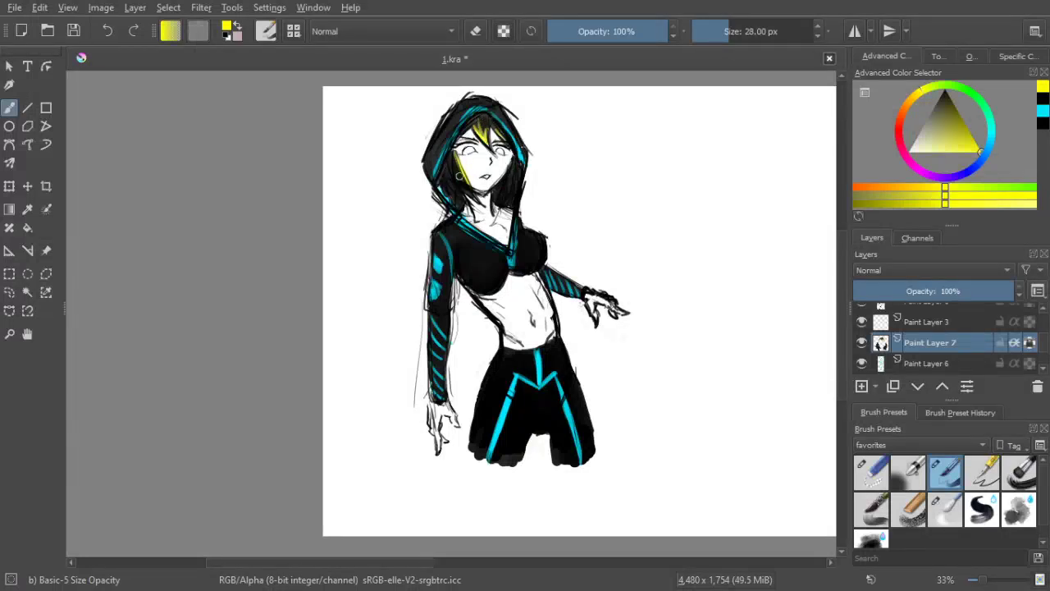
mouse_move(459, 180)
left_mouse_down()
mouse_move(474, 197)
mouse_move(463, 183)
left_mouse_up()
left_click_drag(450, 164, 465, 192)
mouse_move(457, 186)
left_mouse_down()
mouse_move(430, 187)
mouse_move(455, 189)
left_mouse_up()
left_click_drag(513, 164, 508, 197)
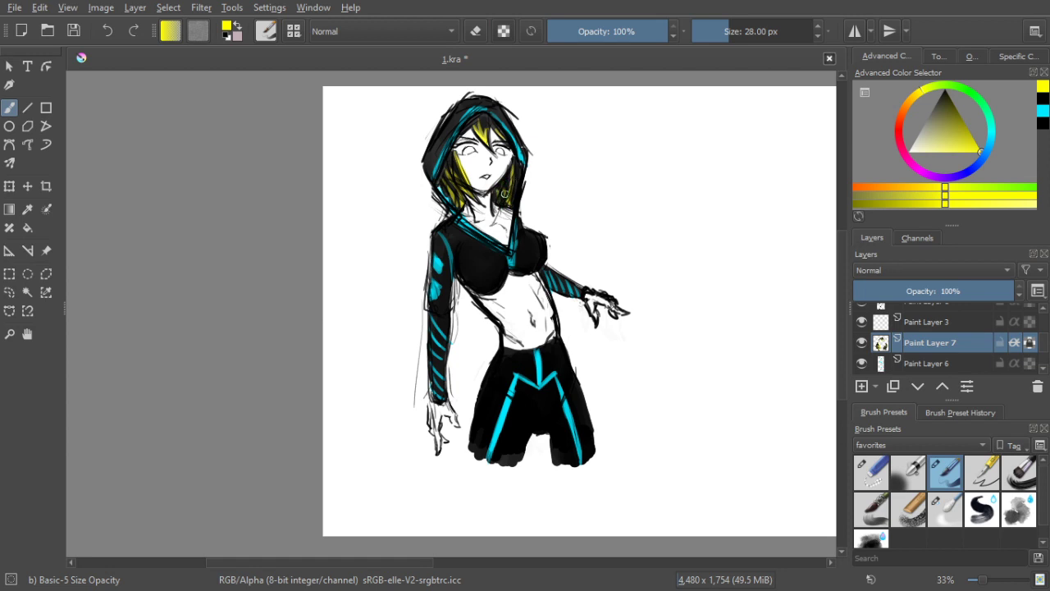
Try green and red-orange hue adjustments on the hair highlights and restore the yellow version
key("ctrl")
key("ctrl+u")
left_click_drag(829, 176, 803, 174)
key("ctrl+z")
key("ctrl+shift+z")
key("ctrl+shift+z")
key("ctrl+shift+z")
key("ctrl+shift+z")
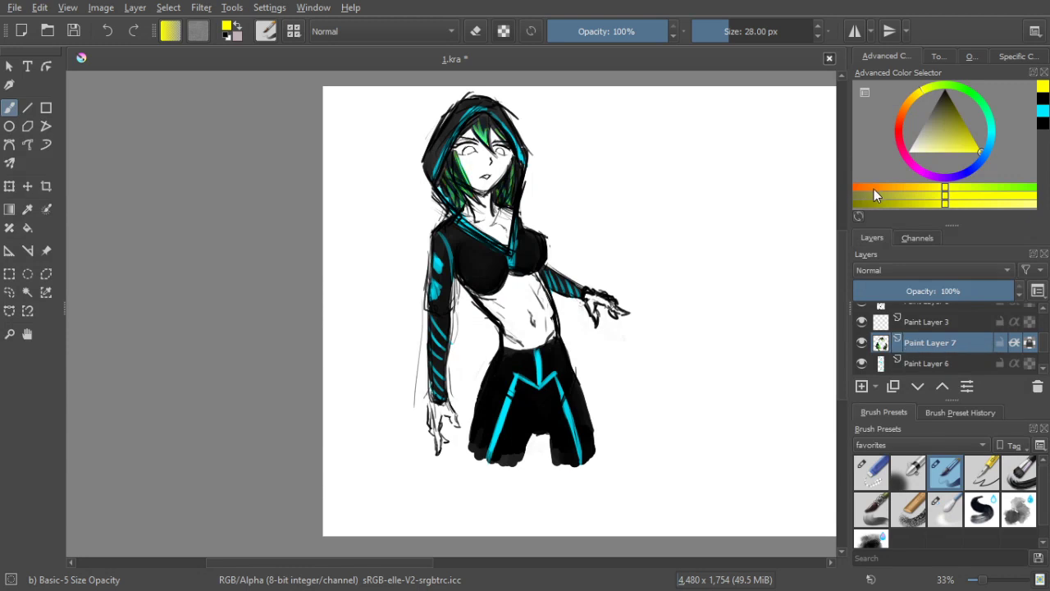
key("ctrl+z")
key("ctrl+z")
key("ctrl+z")
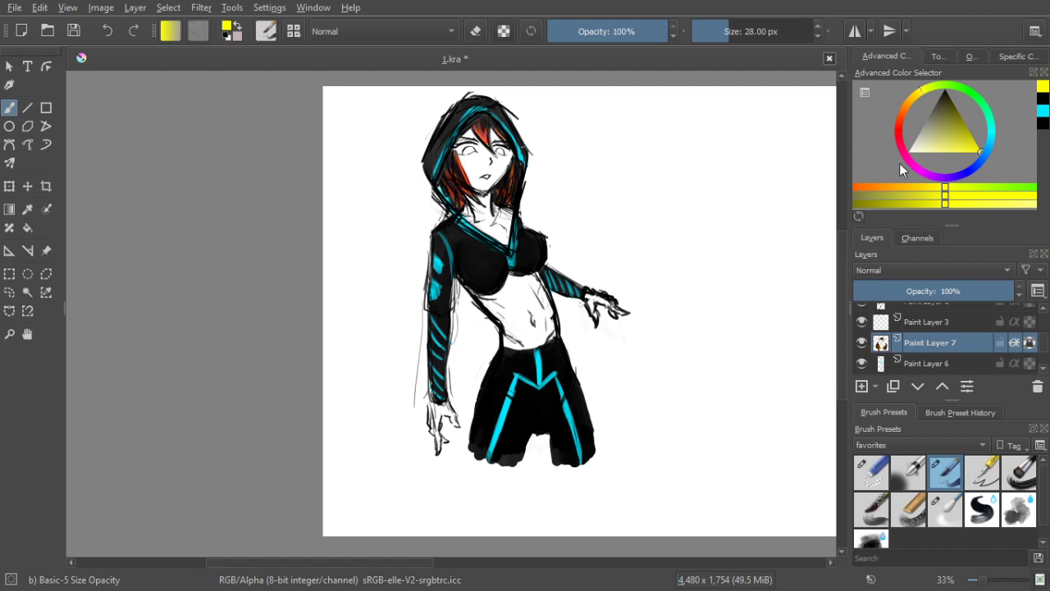
key("ctrl+shift+z")
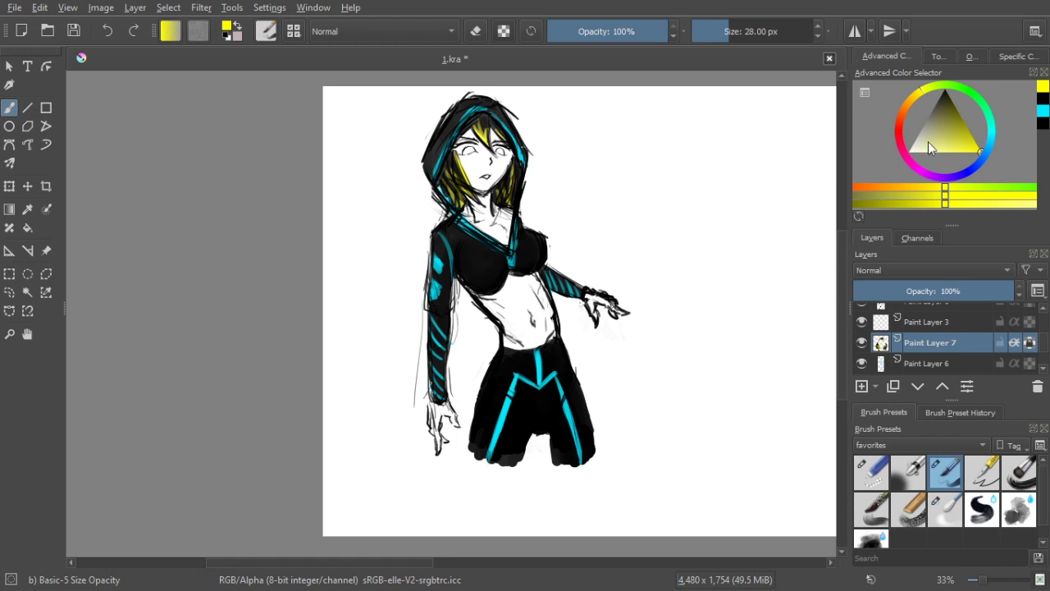
Try red-orange accents on the hair tips on both sides of the face
left_click_drag(911, 112, 901, 126)
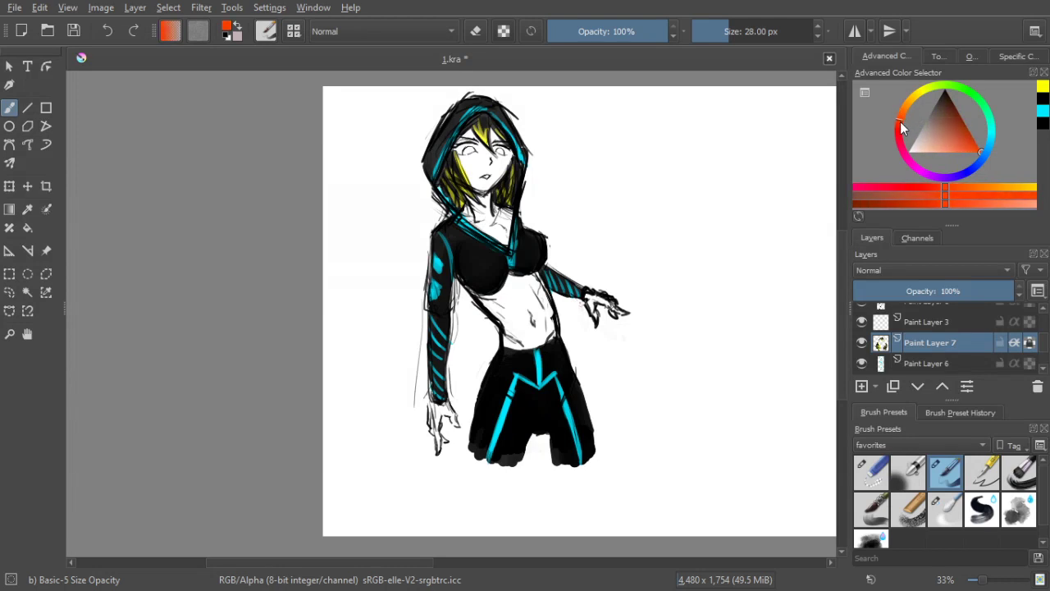
left_click(486, 145)
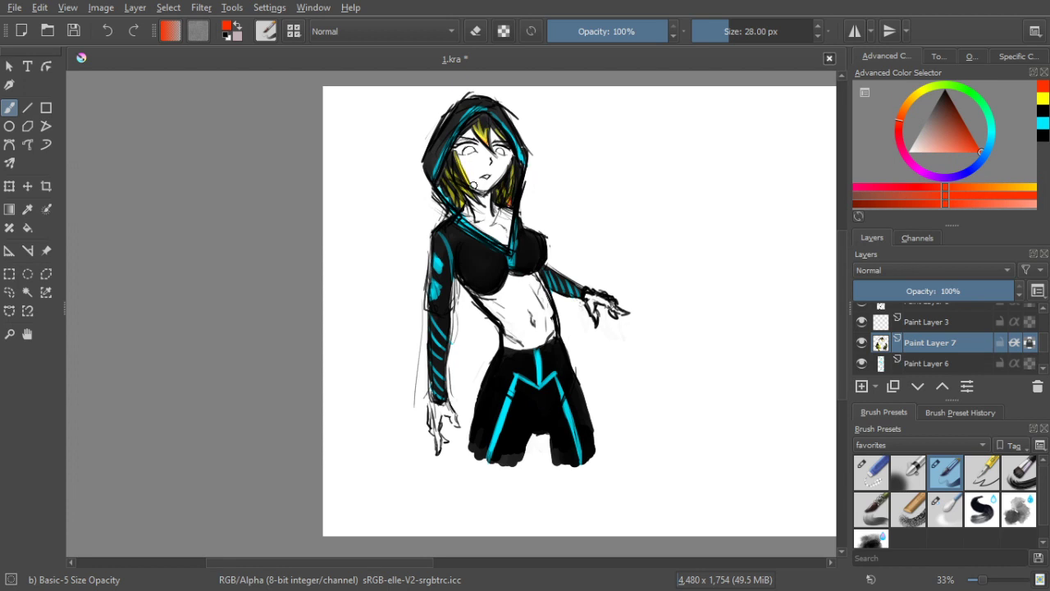
left_click_drag(452, 194, 457, 202)
scroll(522, 178, "up", 1)
left_click_drag(525, 178, 557, 218)
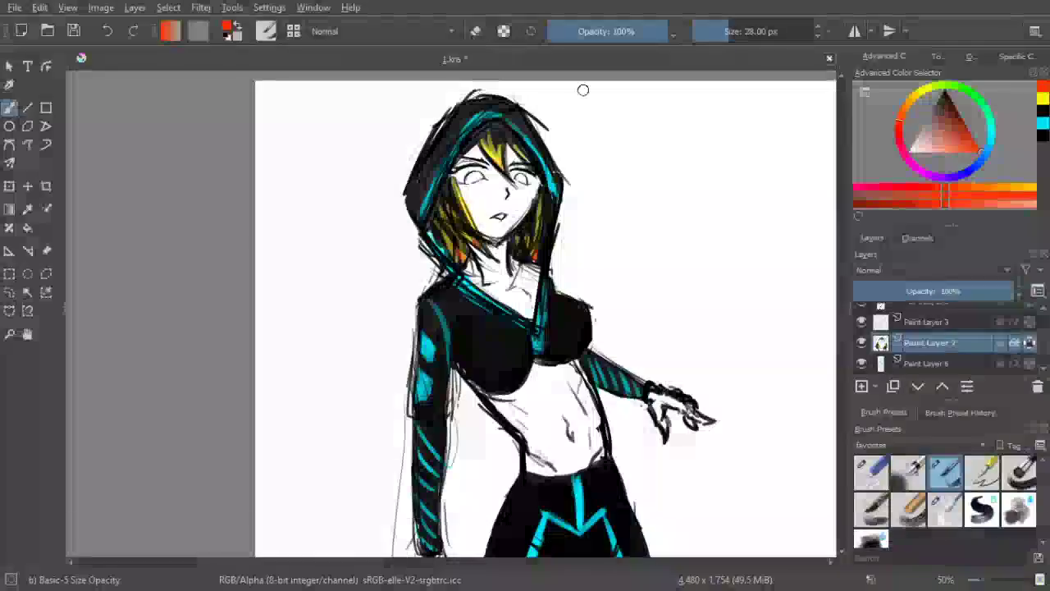
Try darkening the yellow highlights at the top of the bangs with black brush strokes
left_click(945, 90)
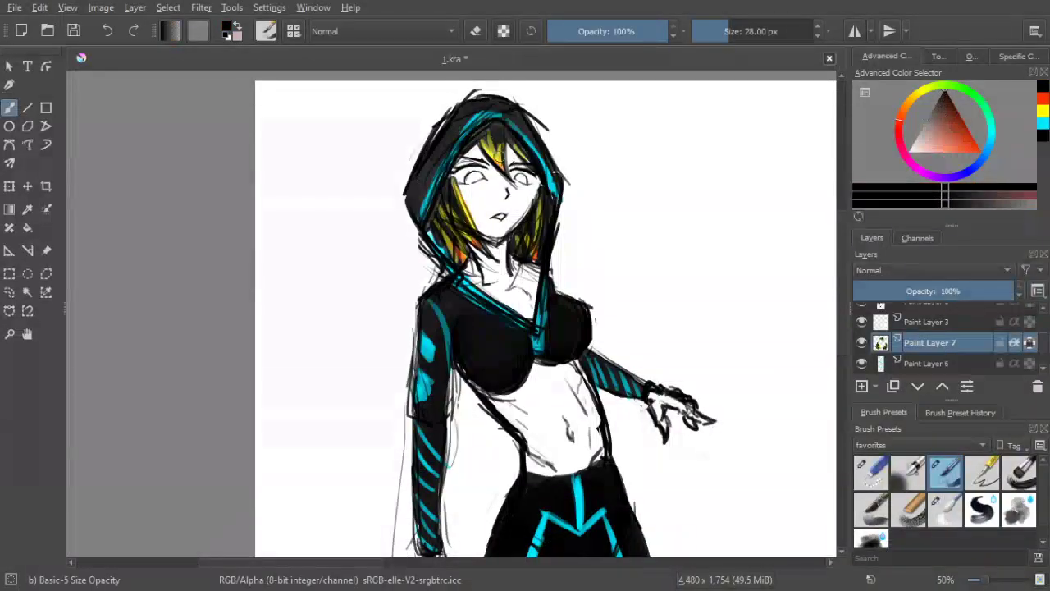
left_click_drag(487, 124, 498, 162)
left_click(503, 140)
scroll(763, 261, "down", 1)
left_click_drag(741, 272, 634, 279)
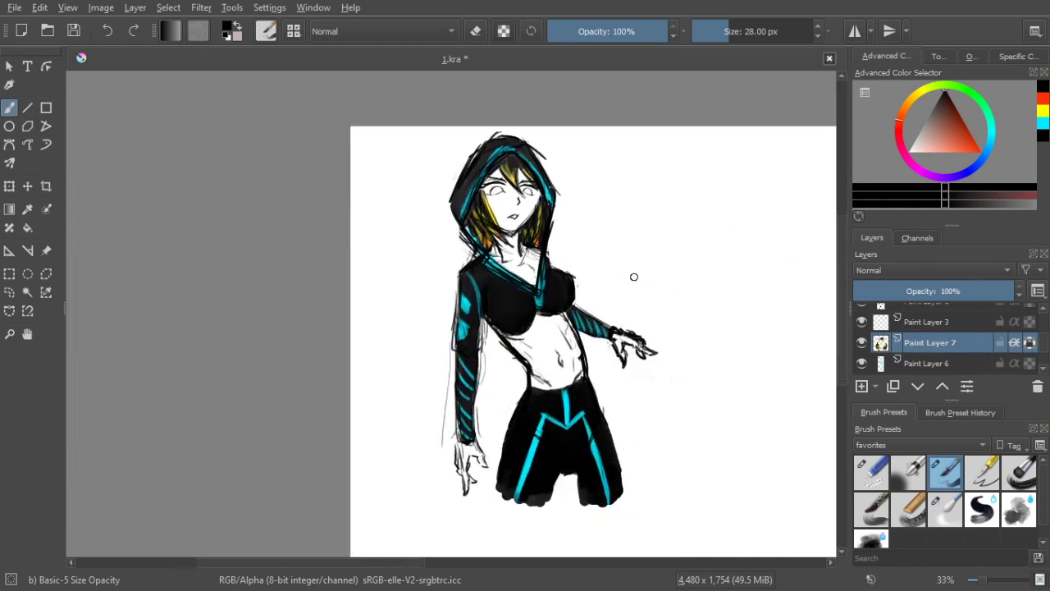
Try a red hue adjustment on the hair highlights
scroll(607, 242, "up", 1)
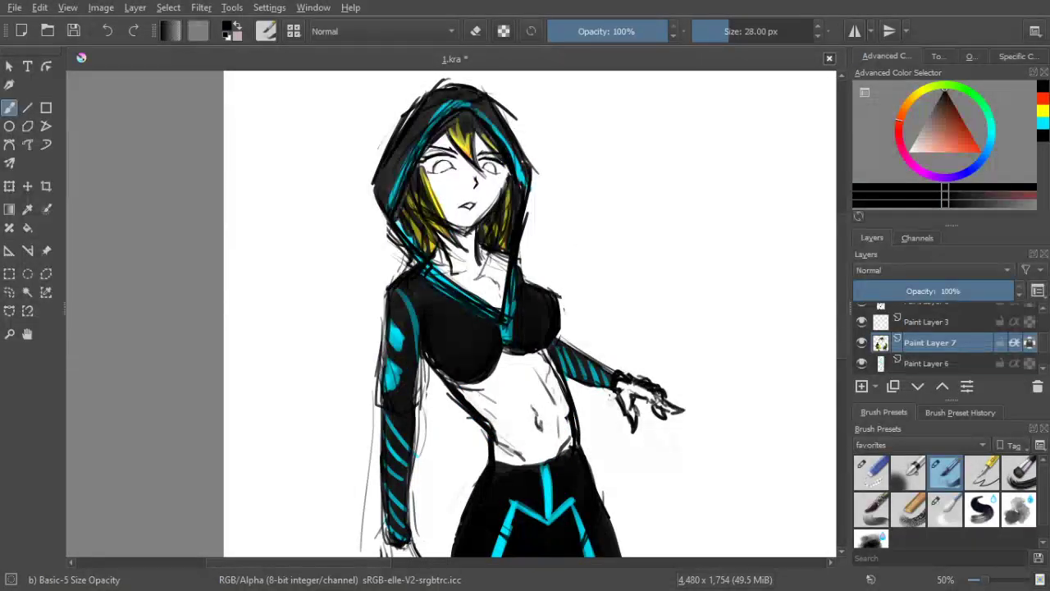
left_click_drag(774, 288, 711, 353)
scroll(622, 303, "down", 1)
left_click_drag(631, 366, 644, 298)
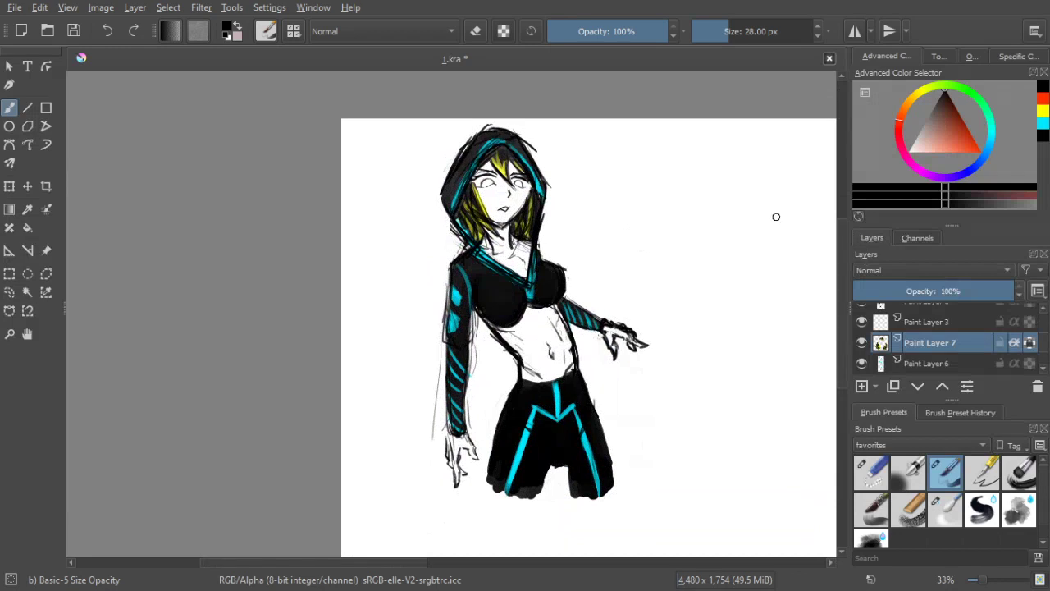
key("ctrl")
key("ctrl+u")
left_click_drag(830, 175, 804, 172)
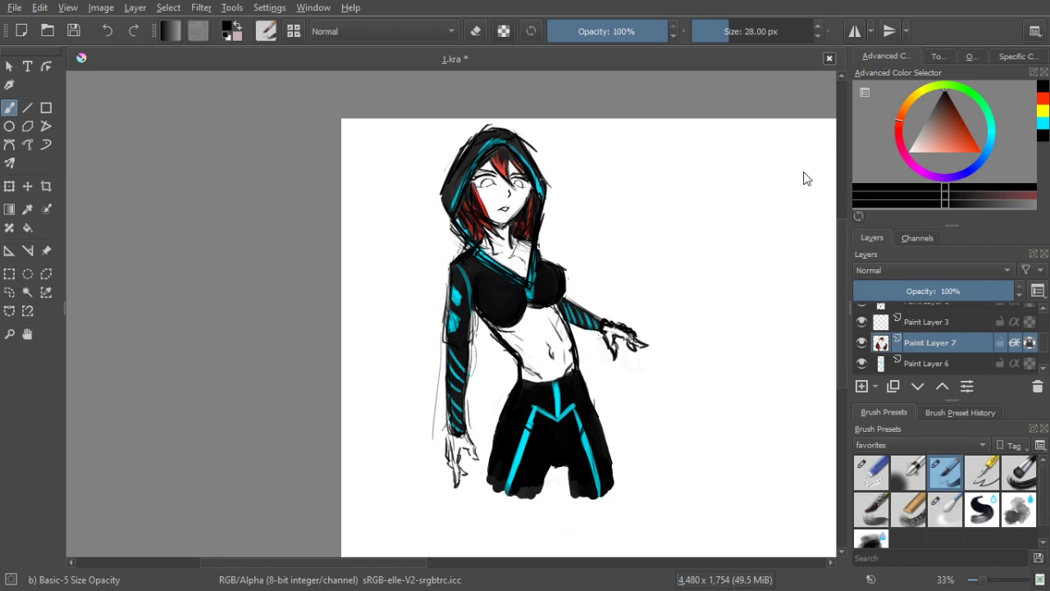
Try purple, green and magenta hues on the hair highlights
key("ctrl+z")
key("ctrl+z")
key("ctrl+z")
key("ctrl+z")
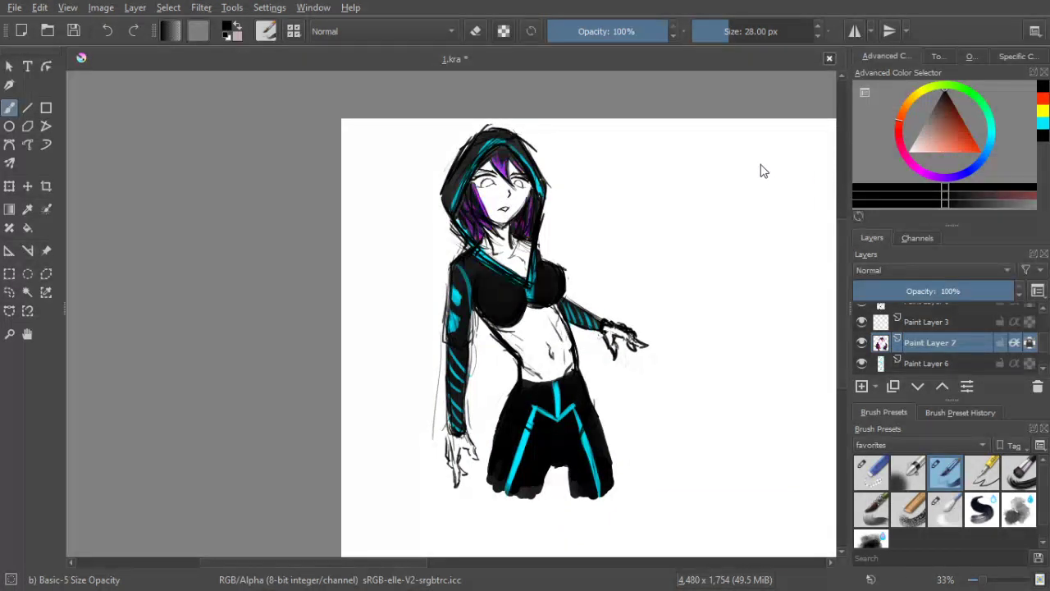
key("ctrl+z")
key("ctrl+z")
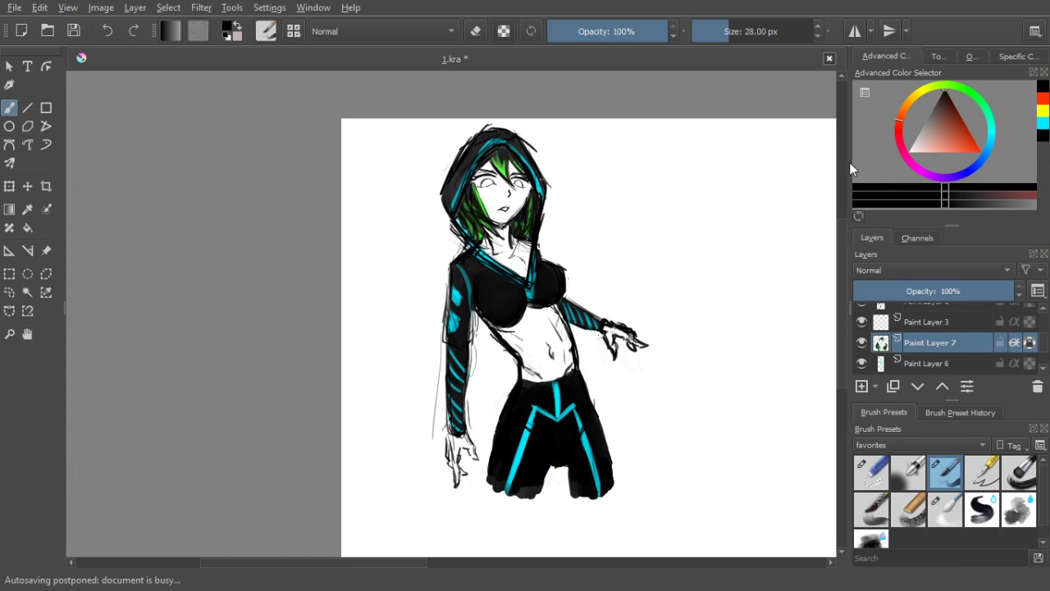
key("ctrl+z")
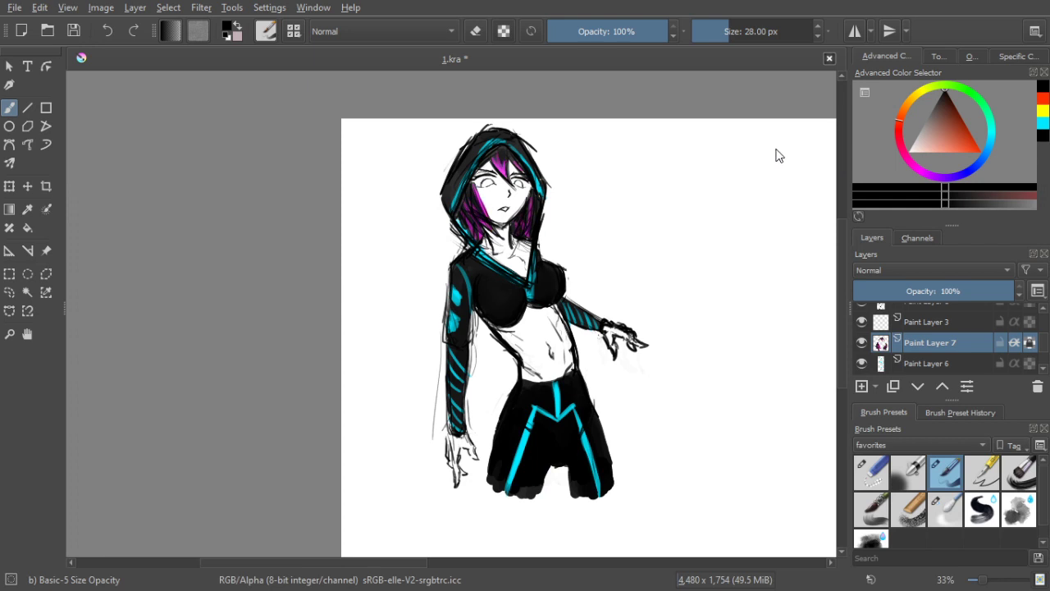
Shift the hair highlights to a yellow-green hue
key("ctrl+z")
key("ctrl+z")
key("ctrl+z")
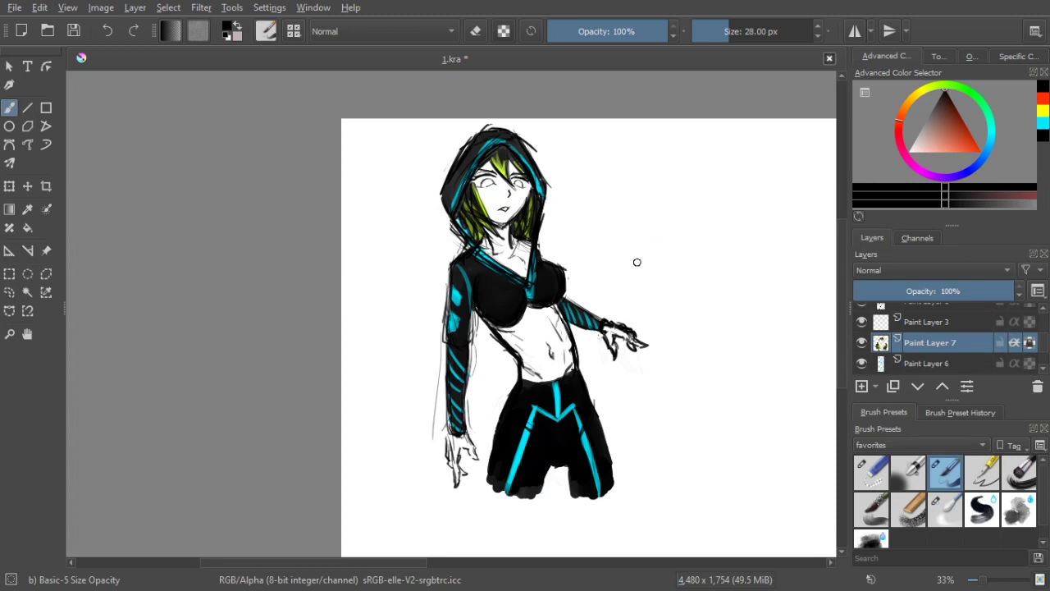
left_click_drag(664, 258, 680, 254)
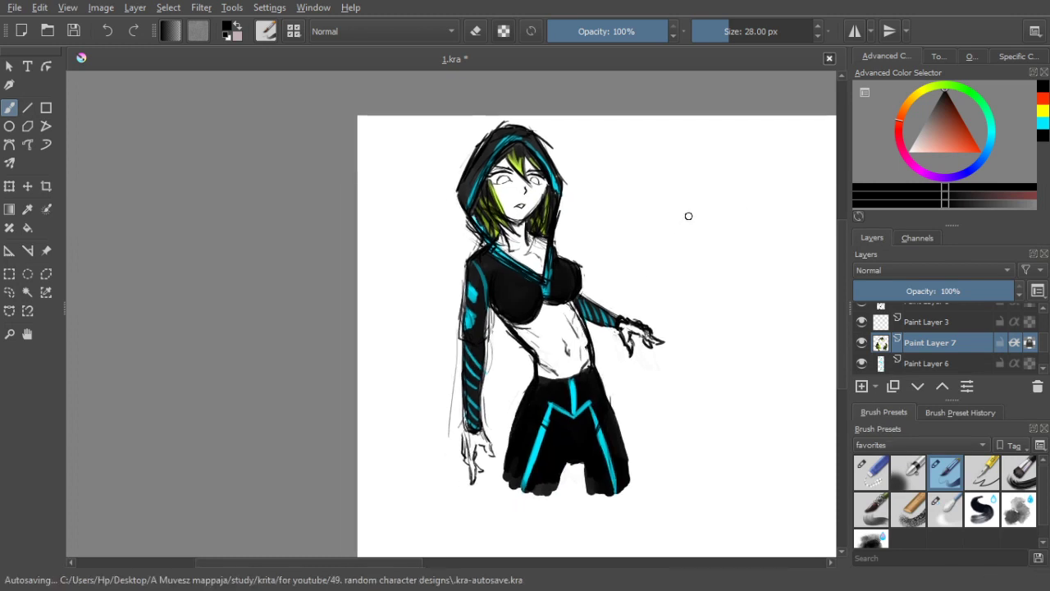
Sample the green from the bangs, darken it to olive, and add a new paint layer above the hair layer
left_click(526, 161, "ctrl")
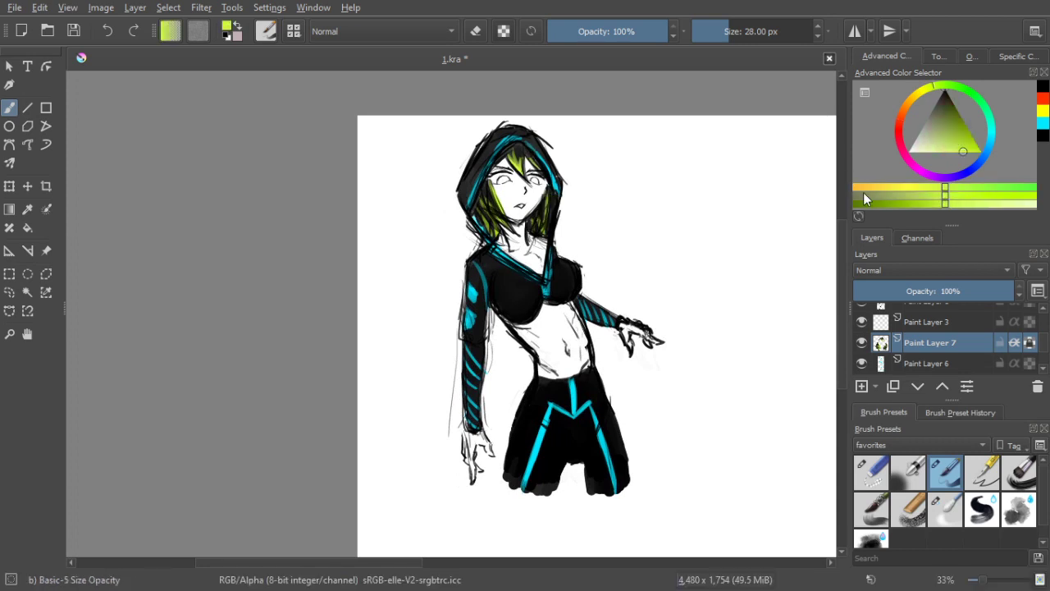
left_click_drag(956, 129, 962, 125)
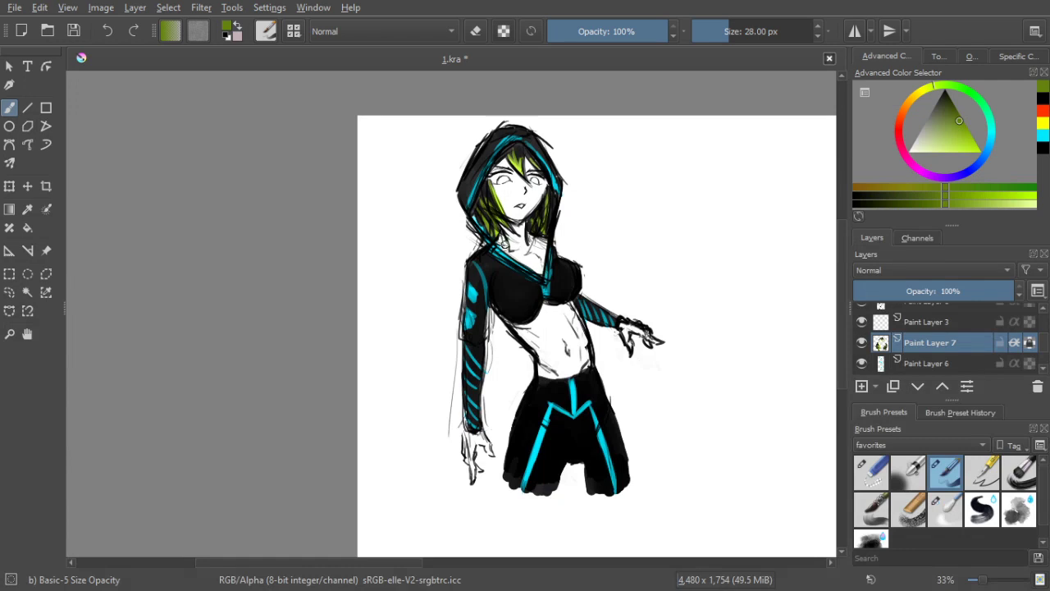
left_click(476, 32)
key("Insert")
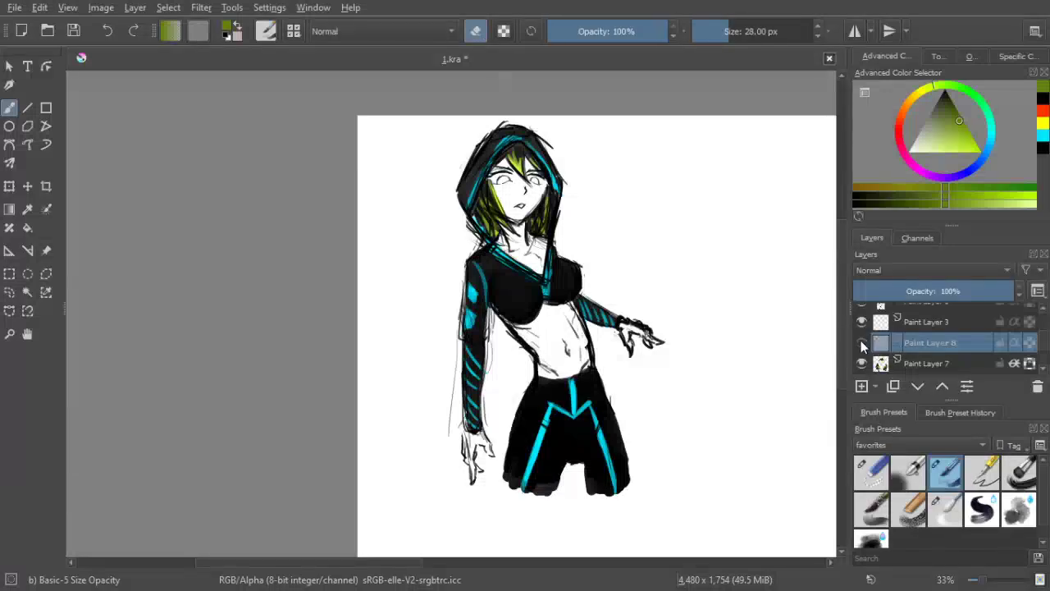
left_click(478, 33)
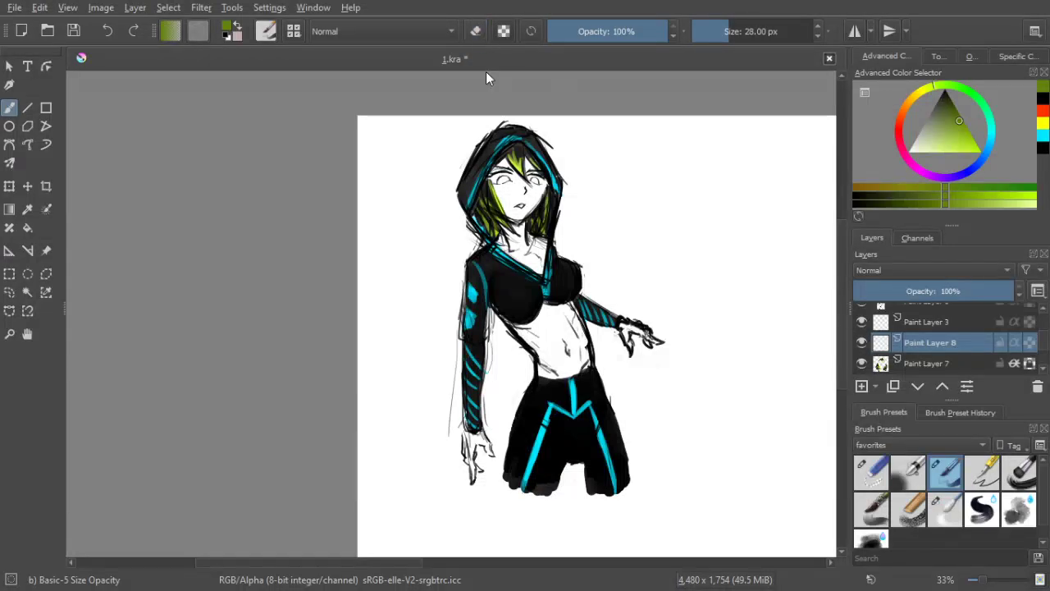
Paint an olive-green undershirt at the neckline and below the black crop top, redoing the lower edge
mouse_move(500, 239)
left_mouse_down()
mouse_move(506, 254)
mouse_move(542, 250)
mouse_move(542, 281)
mouse_move(539, 261)
mouse_move(520, 264)
left_mouse_up()
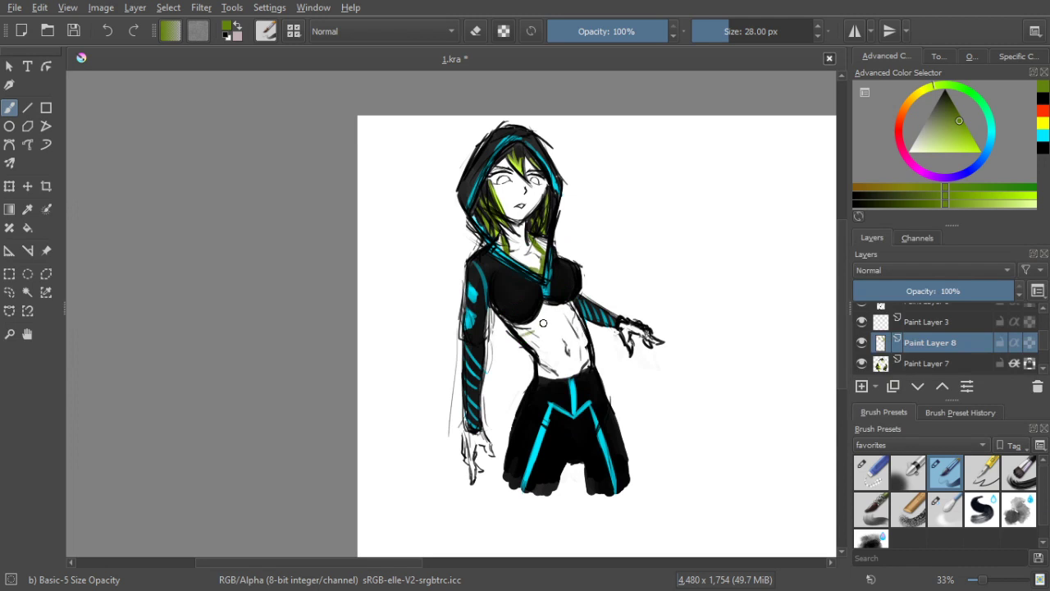
left_click_drag(525, 336, 531, 331)
left_click_drag(547, 323, 555, 320)
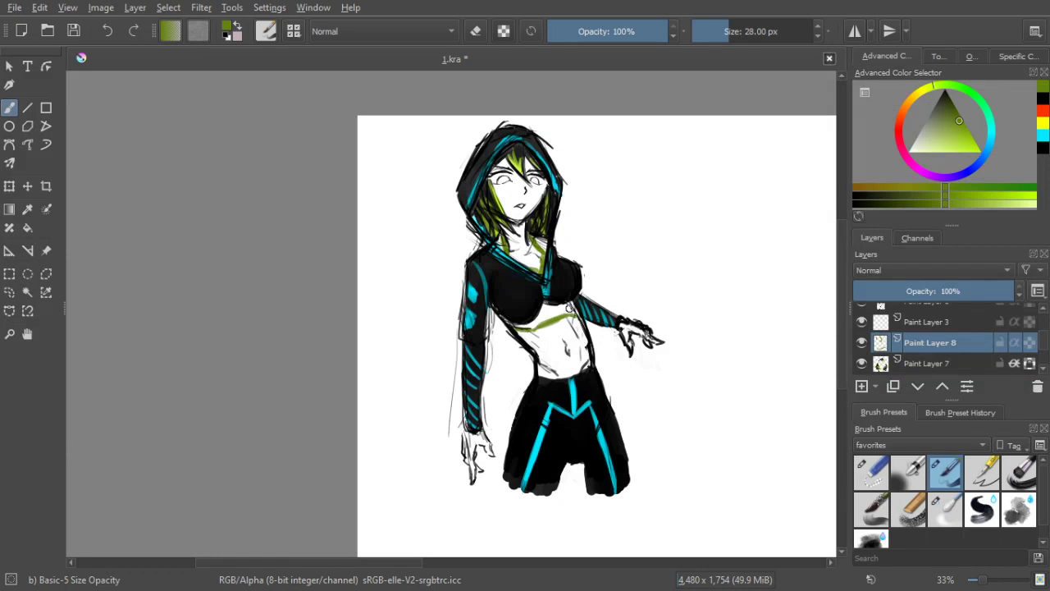
key("ctrl+z")
key("ctrl+z")
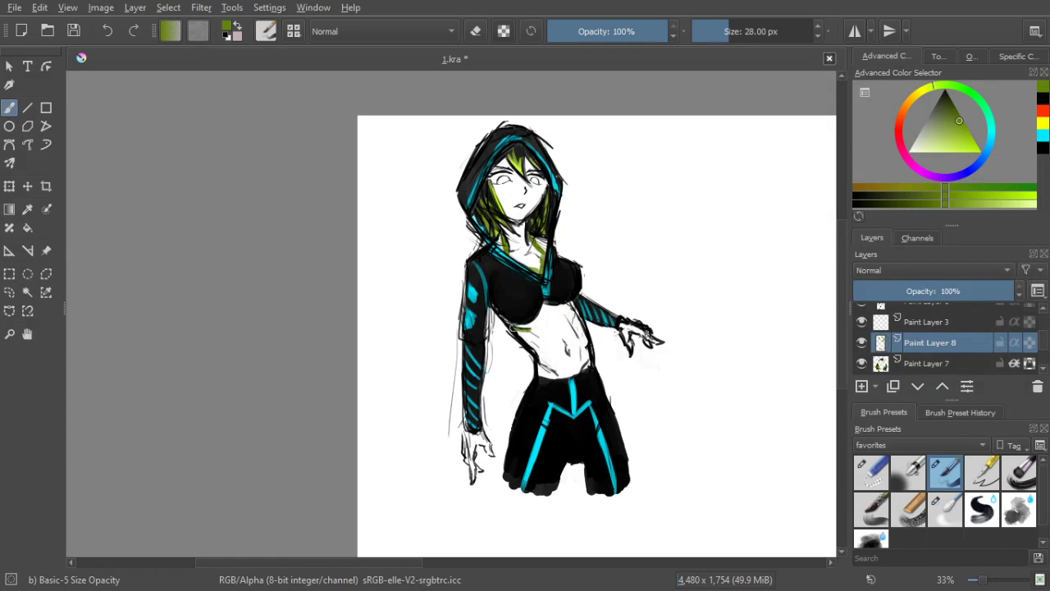
mouse_move(546, 324)
left_mouse_down()
mouse_move(574, 310)
mouse_move(517, 293)
mouse_move(526, 325)
left_mouse_up()
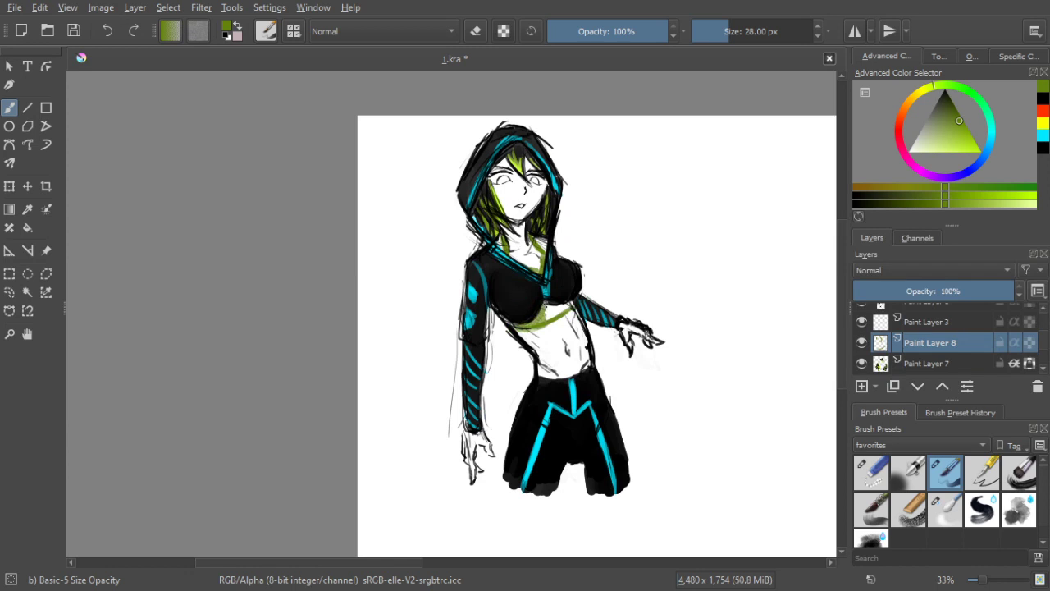
left_click_drag(561, 311, 557, 307)
left_click_drag(613, 332, 620, 334)
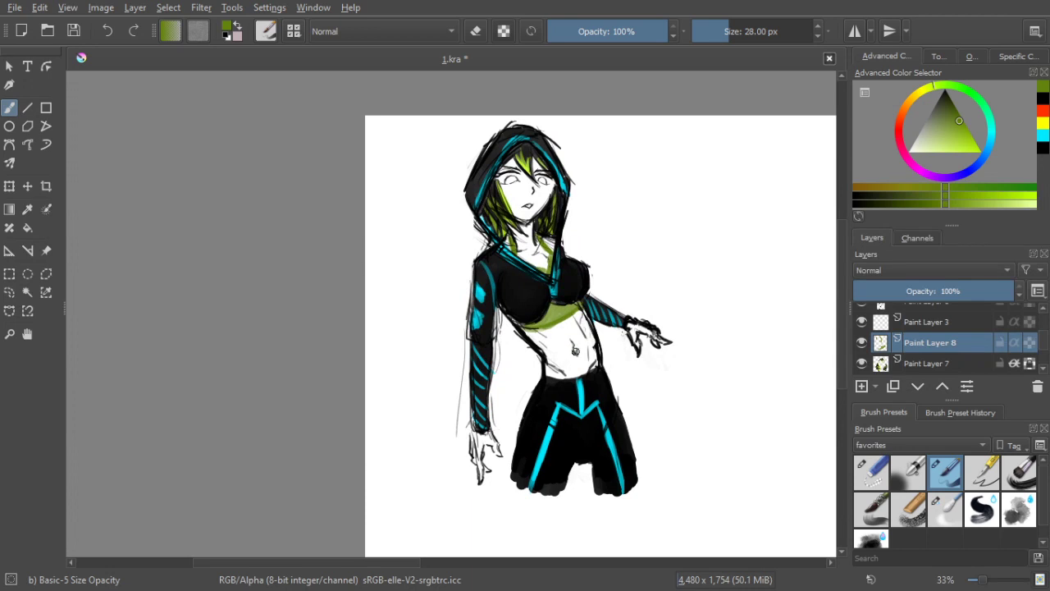
Compare the figure with the undershirt layer hidden and shown, and try a hue adjustment on that layer
mouse_move(932, 285)
left_mouse_down()
mouse_move(847, 284)
mouse_move(1014, 289)
left_mouse_up()
left_click(862, 343)
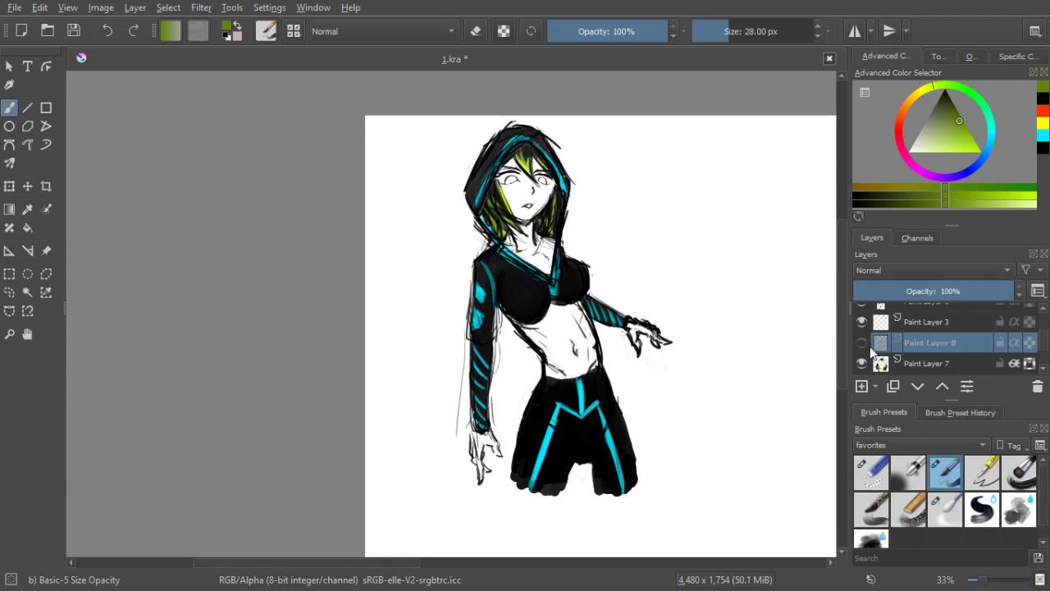
left_click(862, 343)
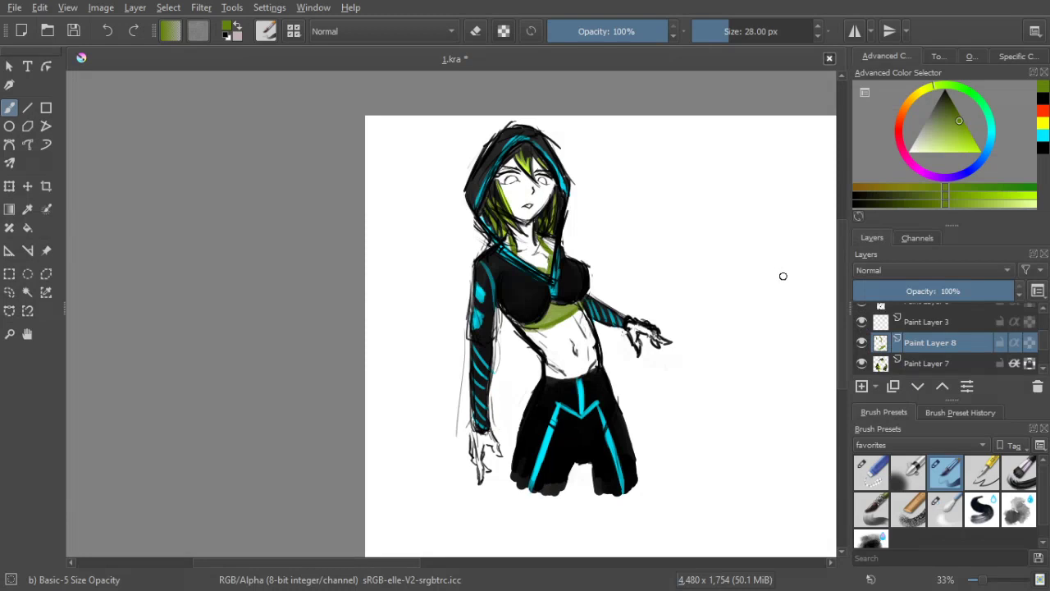
key("ctrl+u")
mouse_move(830, 219)
left_mouse_down()
mouse_move(764, 209)
mouse_move(822, 222)
left_mouse_up()
key("ctrl+z")
key("ctrl+shift+z")
Paint bright lime-green highlights along the lower edge and neckline of the undershirt
left_click_drag(949, 116, 982, 156)
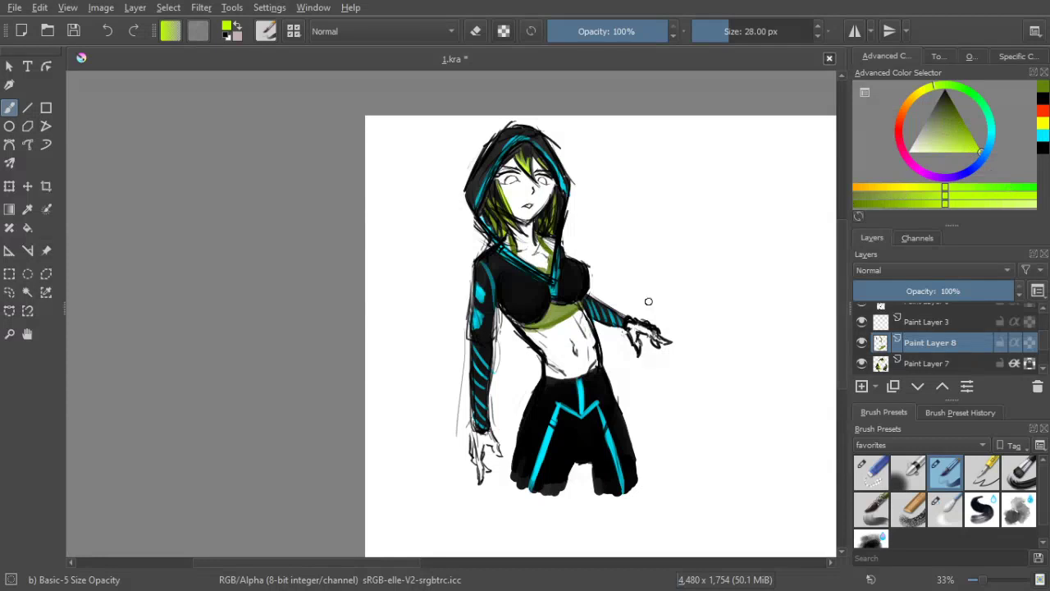
left_click_drag(525, 326, 579, 314)
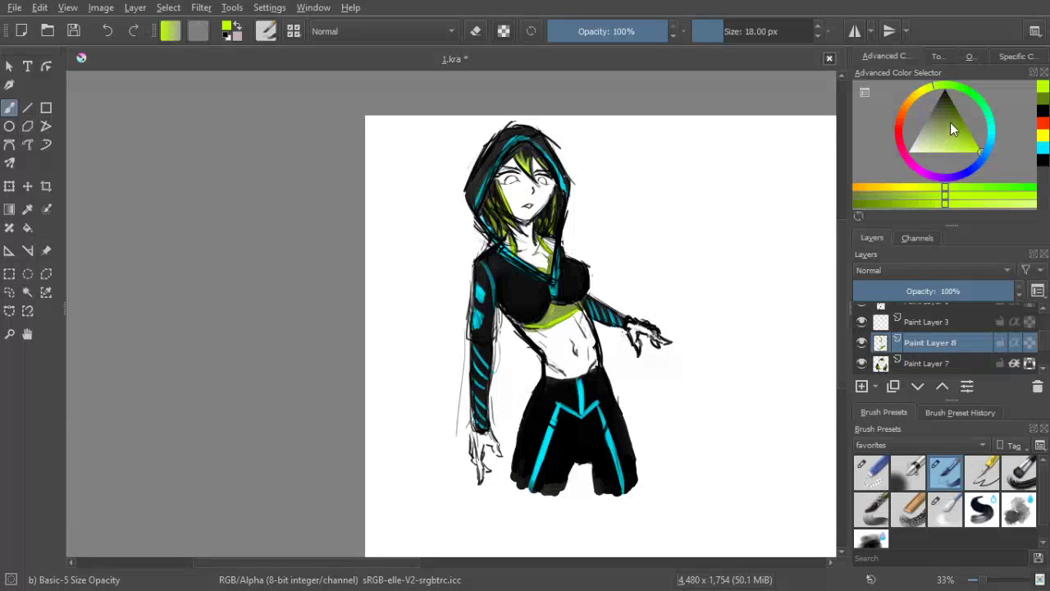
Add a new paint layer above the undershirt layer and fill both irises with bright yellow
left_click(918, 92)
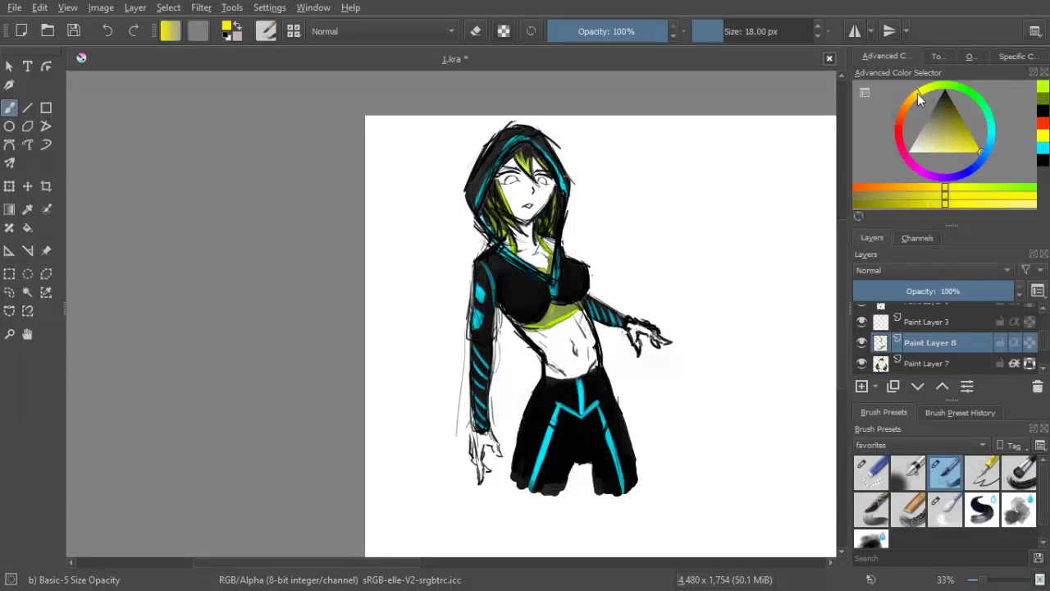
left_click(860, 387)
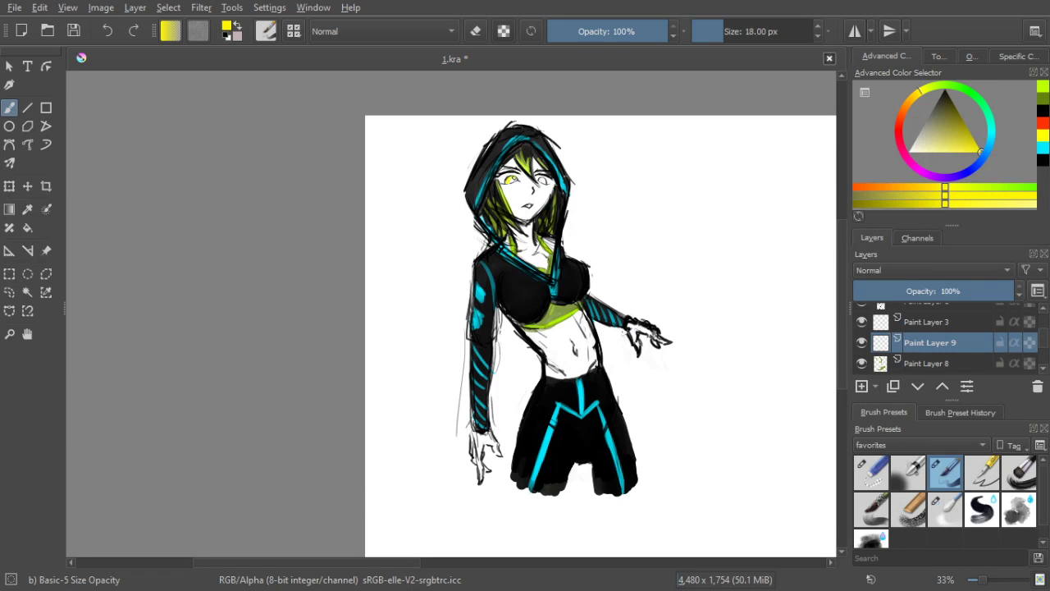
left_click_drag(512, 179, 510, 181)
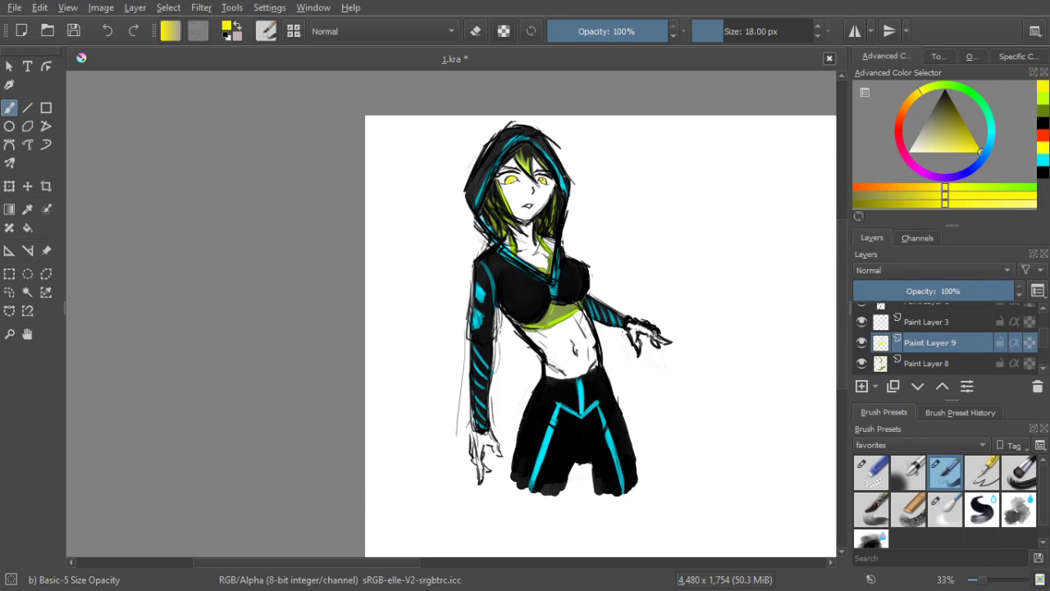
scroll(555, 218, "up", 3)
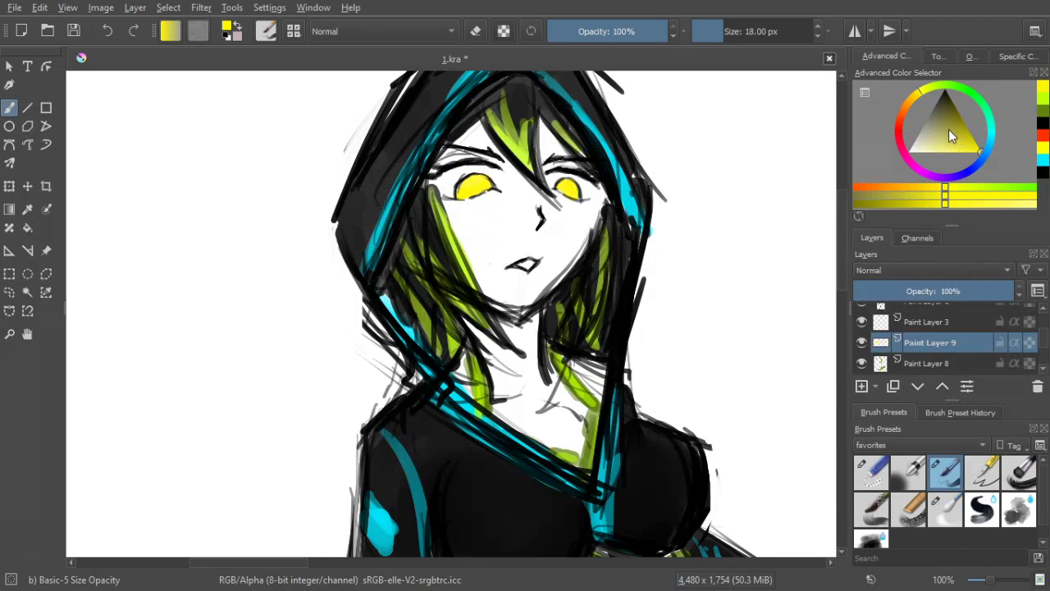
Paint narrow vertical pupils in both yellow eyes with a 6 px brush in dark yellow
key("minus")
scroll(725, 290, "up", 2)
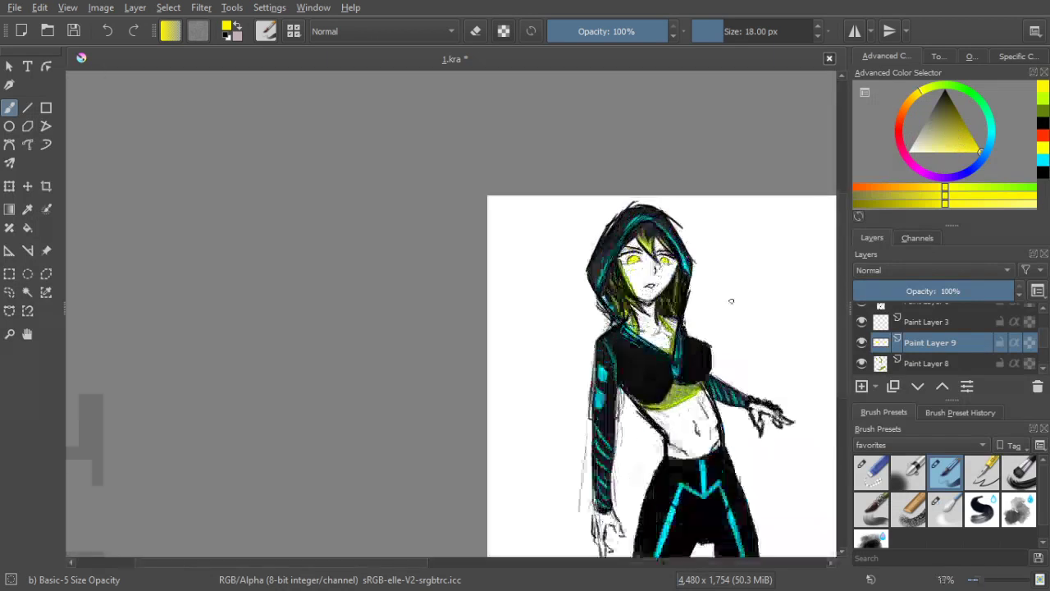
scroll(670, 274, "down", 1)
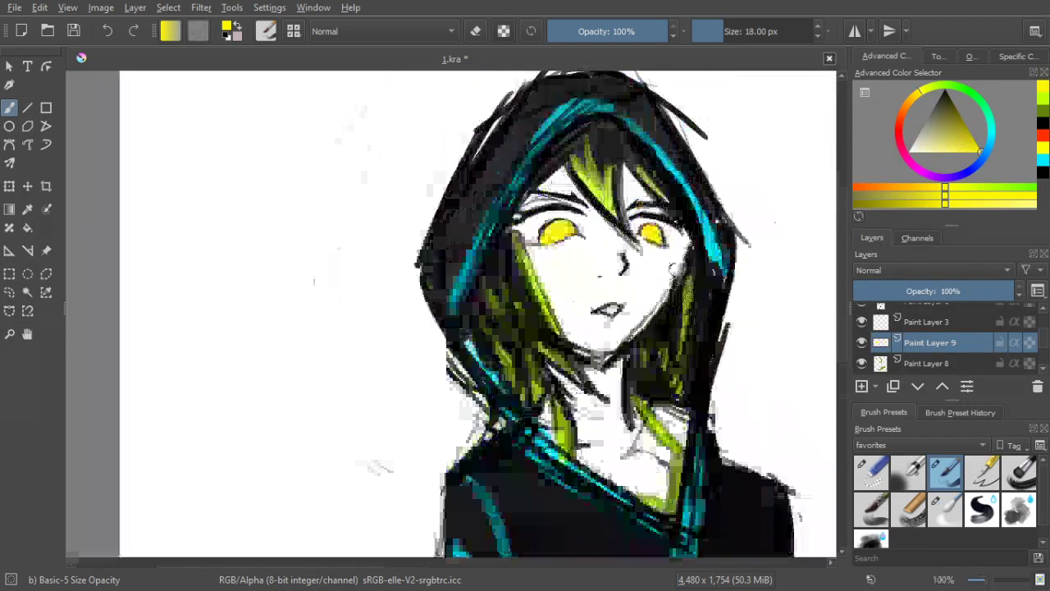
left_click(955, 135)
left_click_drag(956, 137, 954, 126)
key("[")
key("bracketleft")
key("bracketleft")
key("bracketleft")
key("bracketleft")
key("bracketleft")
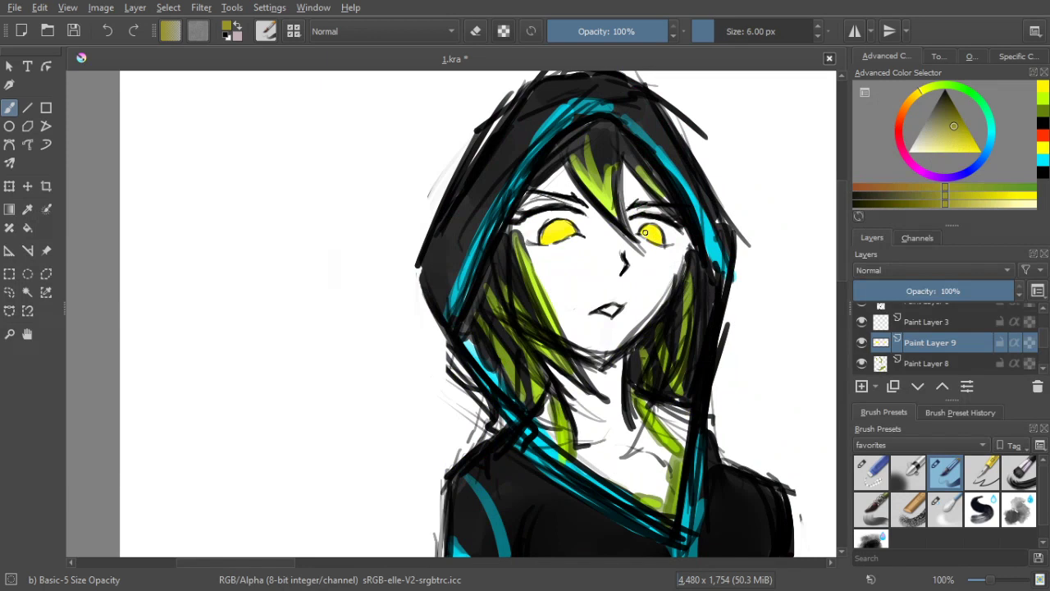
left_click_drag(647, 237, 649, 232)
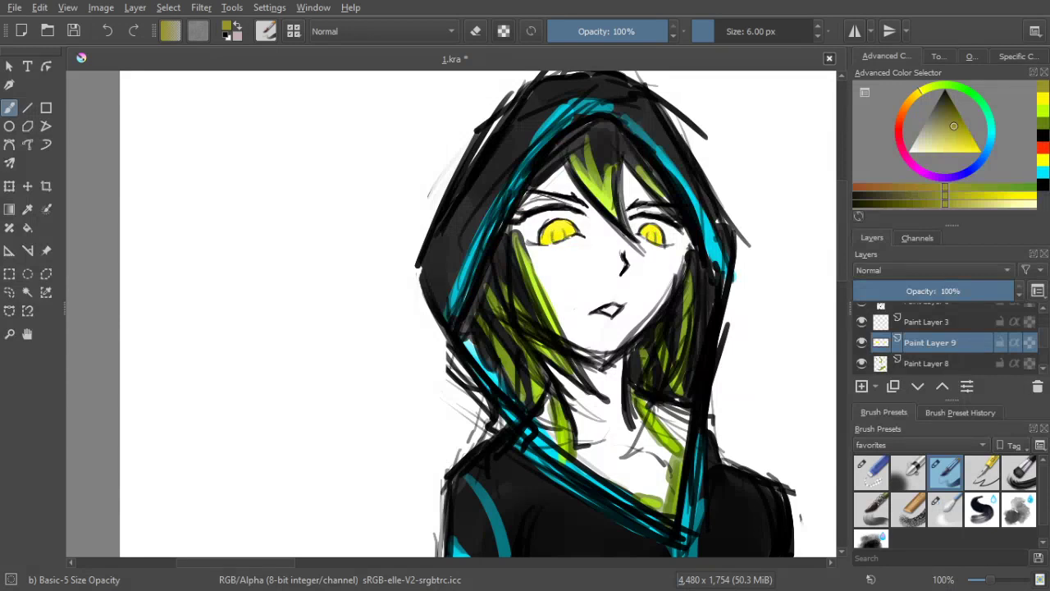
scroll(606, 283, "down", 3)
left_click_drag(639, 320, 624, 277)
scroll(625, 276, "up", 1)
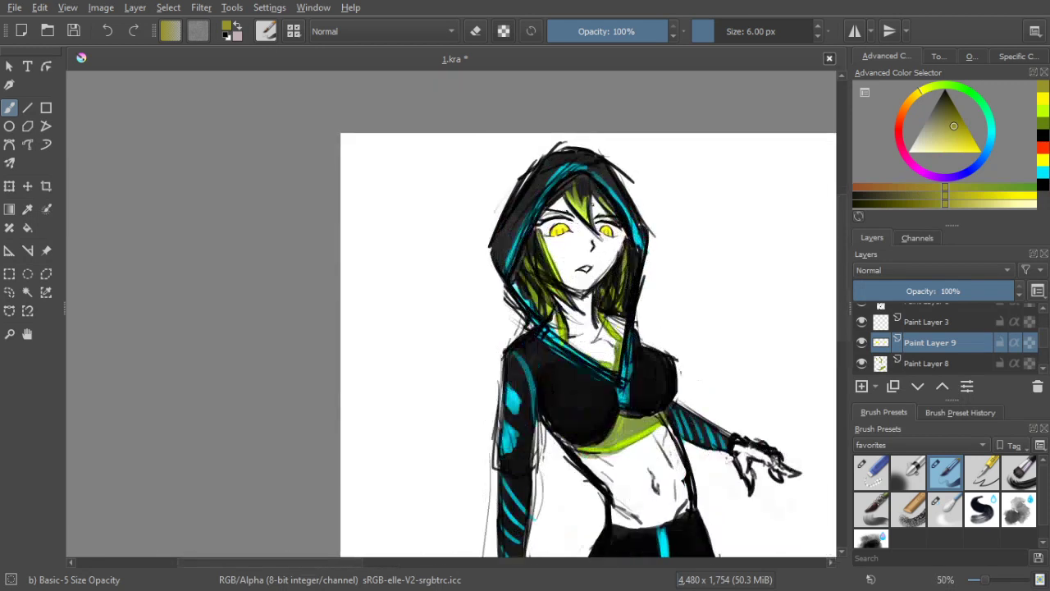
Pick a light grey and add a new paint layer directly above the shades layer
scroll(576, 234, "down", 1)
scroll(575, 234, "up", 3)
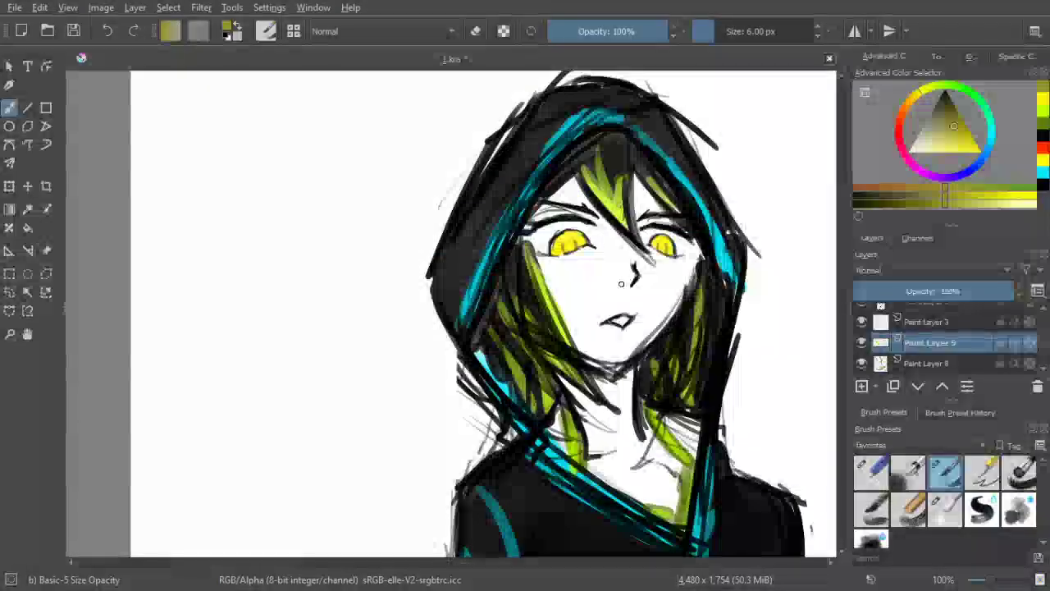
left_click_drag(615, 279, 576, 268)
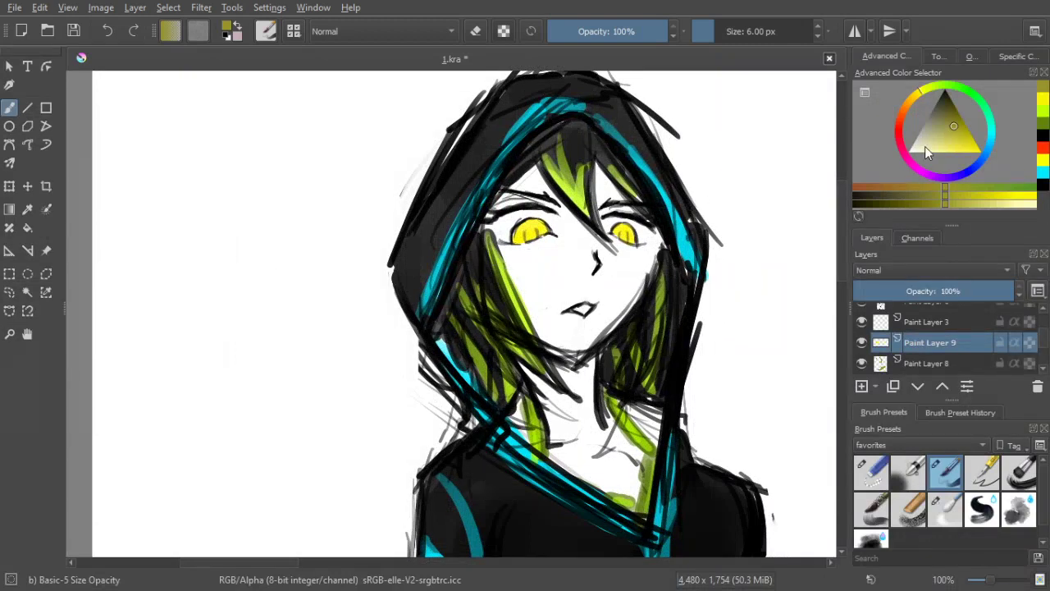
mouse_move(932, 124)
left_mouse_down()
mouse_move(914, 125)
mouse_move(922, 127)
left_mouse_up()
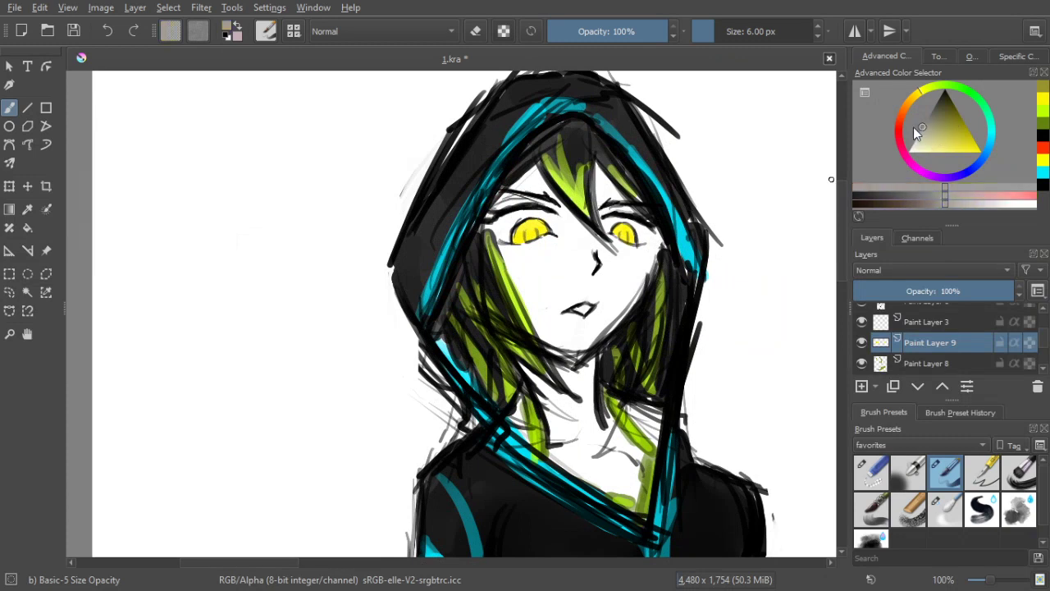
scroll(1046, 355, "down", 2)
scroll(1047, 354, "down", 1)
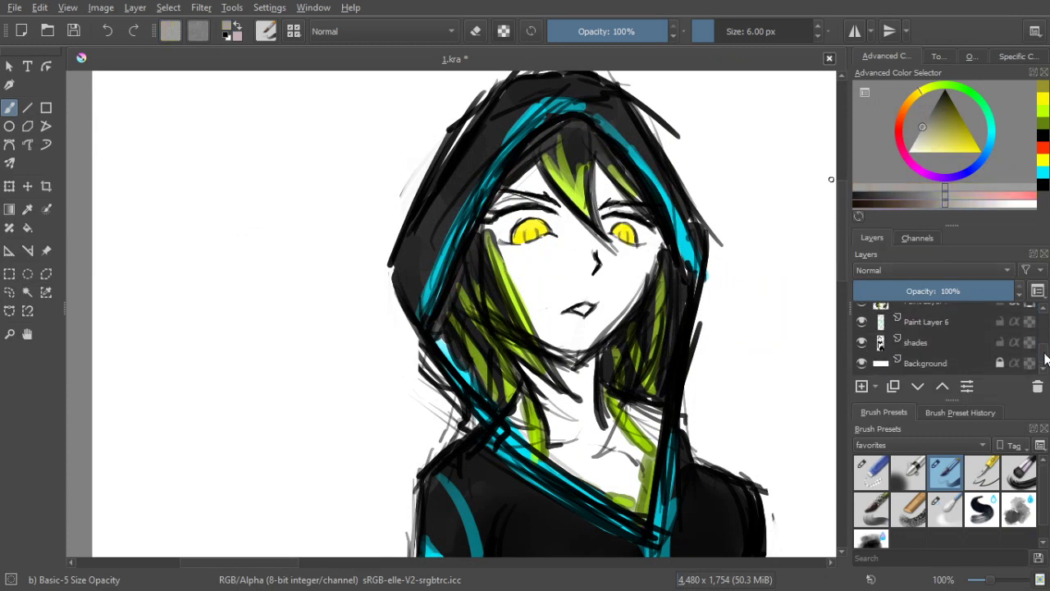
left_click(929, 341)
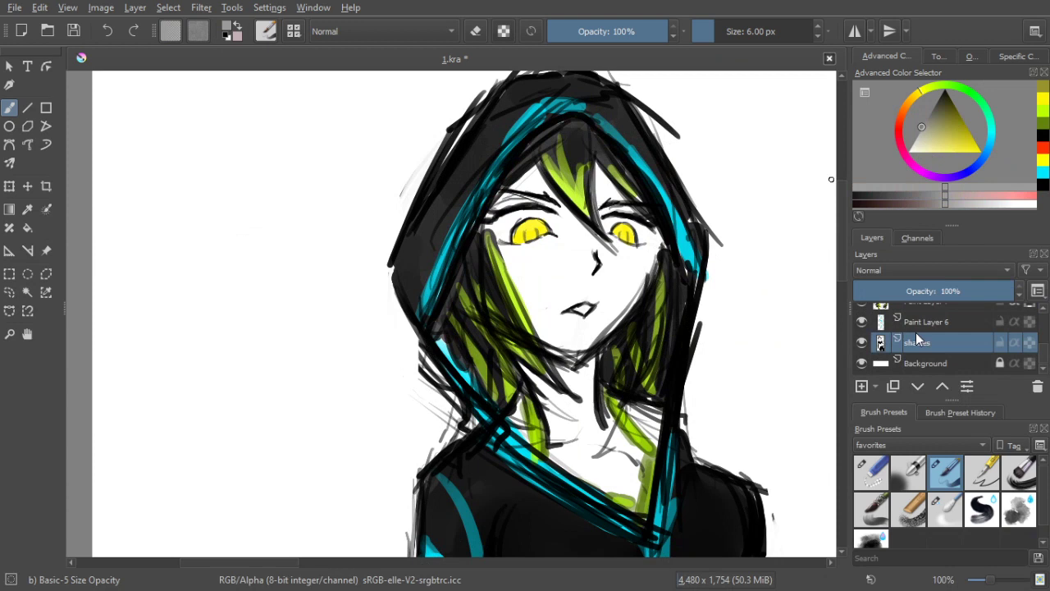
left_click(863, 387)
Paint light-grey shadows on the forehead beneath the fringe and around the brows, enlarging the brush to 30 px
key("bracketright")
key("bracketright")
key("bracketright")
key("bracketright")
key("bracketright")
key("bracketright")
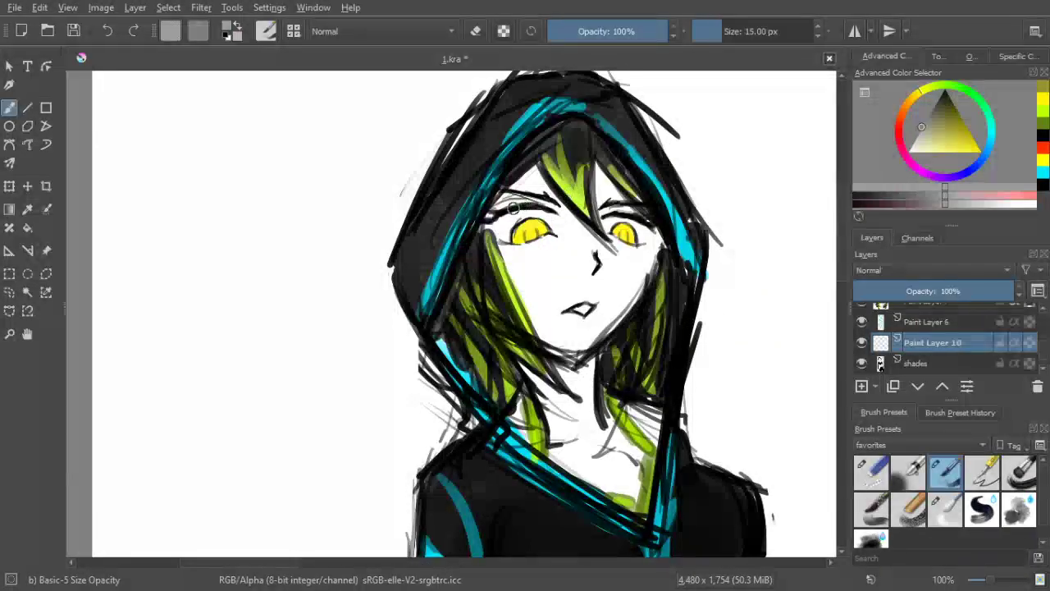
key("bracketright")
key("bracketright")
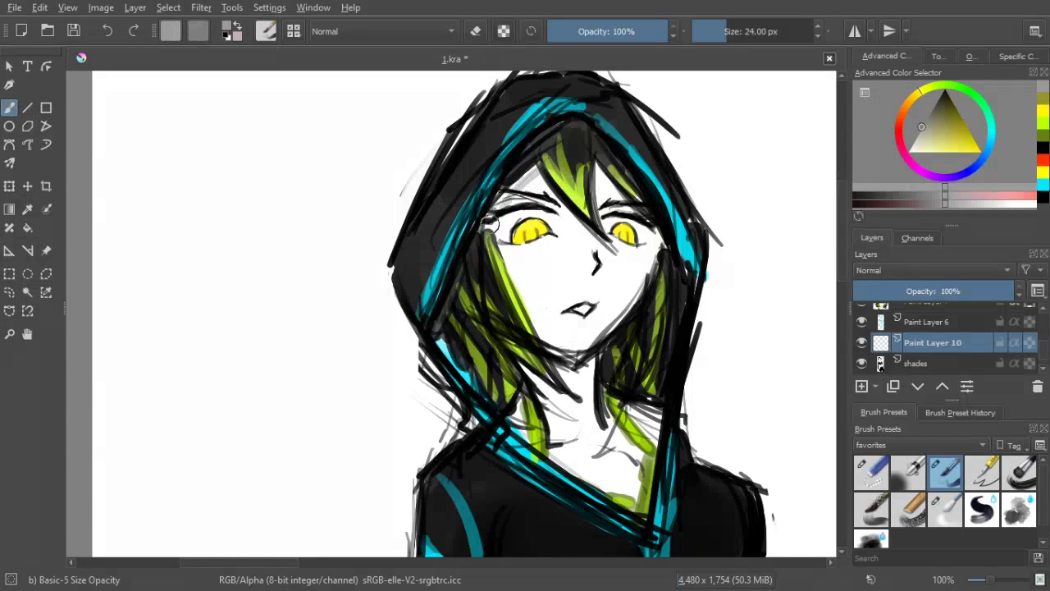
mouse_move(521, 181)
left_mouse_down()
mouse_move(490, 220)
mouse_move(535, 170)
mouse_move(604, 248)
left_mouse_up()
mouse_move(552, 195)
left_mouse_down()
mouse_move(617, 252)
mouse_move(590, 216)
mouse_move(606, 190)
mouse_move(600, 163)
mouse_move(649, 223)
mouse_move(614, 182)
mouse_move(605, 213)
left_mouse_up()
left_click_drag(658, 239, 652, 242)
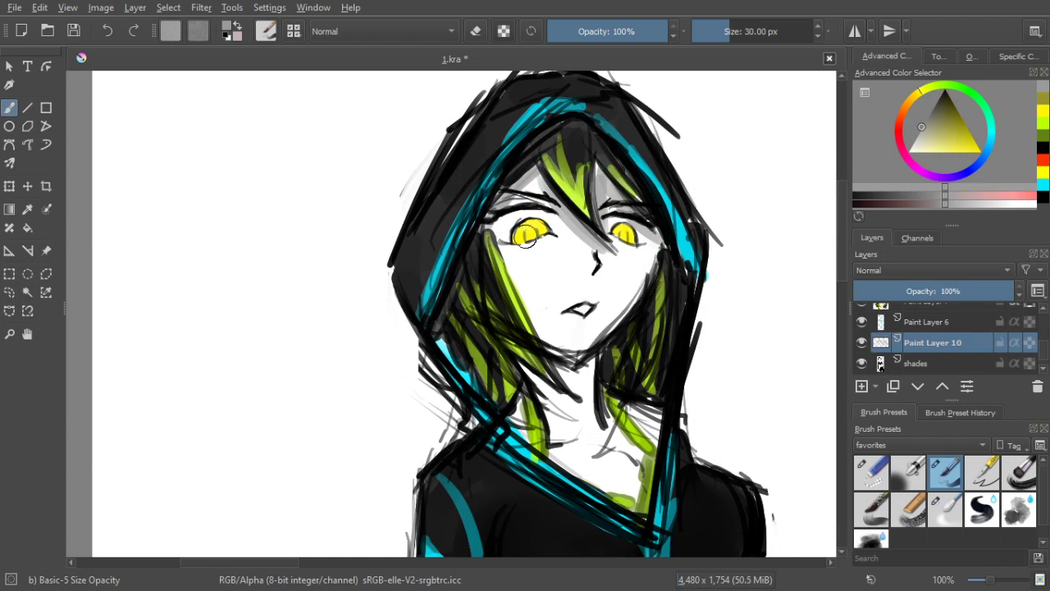
Shade both sides of the face in light grey along the hair and down to the chin
left_click_drag(490, 240, 504, 275)
left_click_drag(502, 221, 537, 328)
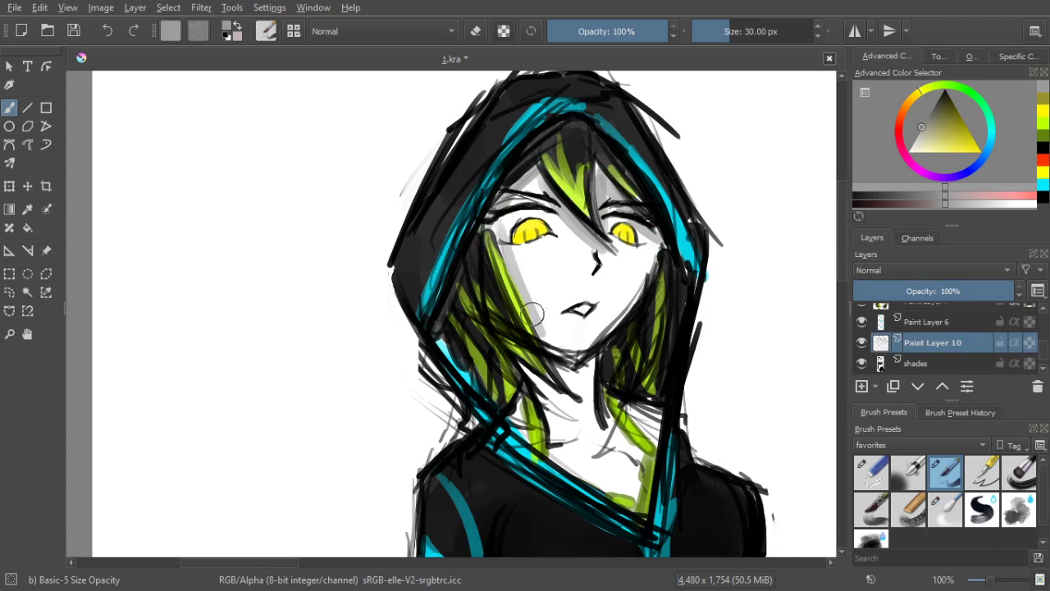
mouse_move(497, 238)
left_mouse_down()
mouse_move(488, 213)
mouse_move(546, 346)
mouse_move(505, 252)
mouse_move(535, 330)
mouse_move(522, 303)
mouse_move(575, 369)
left_mouse_up()
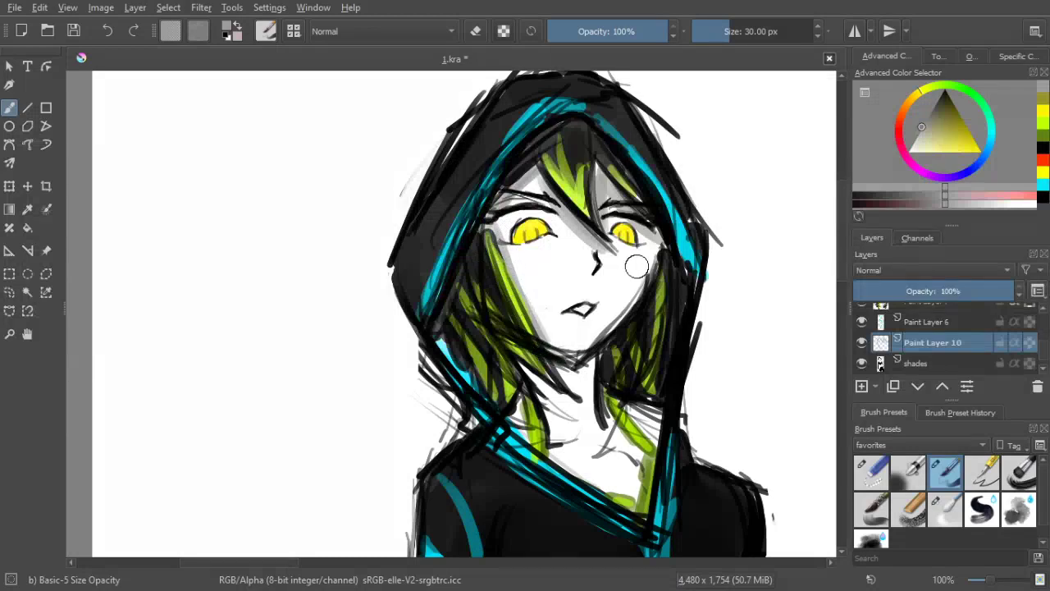
left_click_drag(658, 249, 618, 346)
left_click_drag(660, 236, 606, 337)
left_click_drag(627, 297, 586, 359)
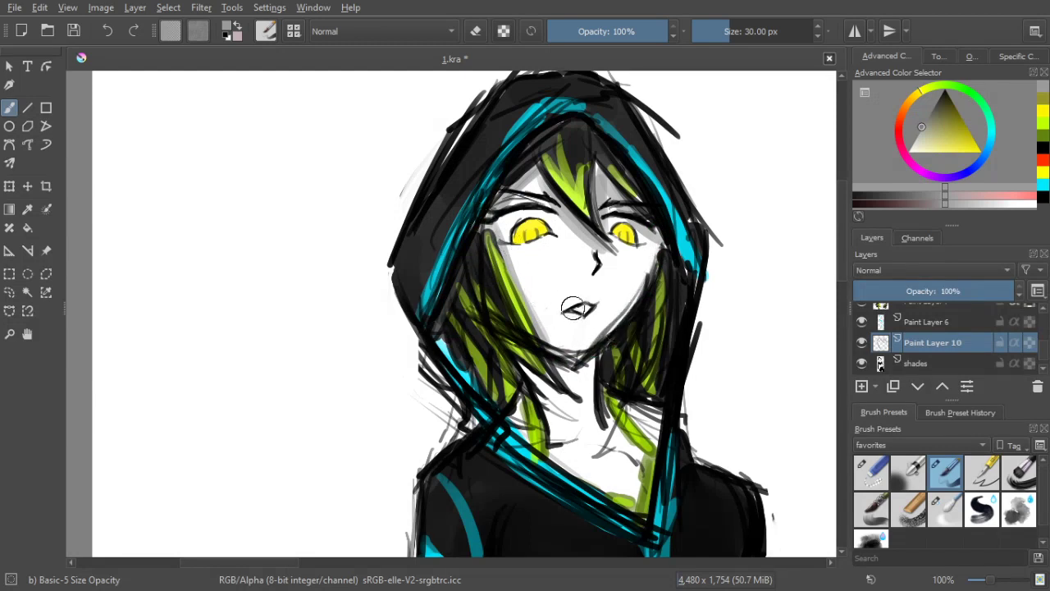
Try shading the upper lid of the figure's right eye in light grey with a 15 px brush
key("bracketleft")
key("bracketleft")
key("bracketleft")
key("bracketleft")
key("bracketleft")
key("bracketleft")
key("bracketleft")
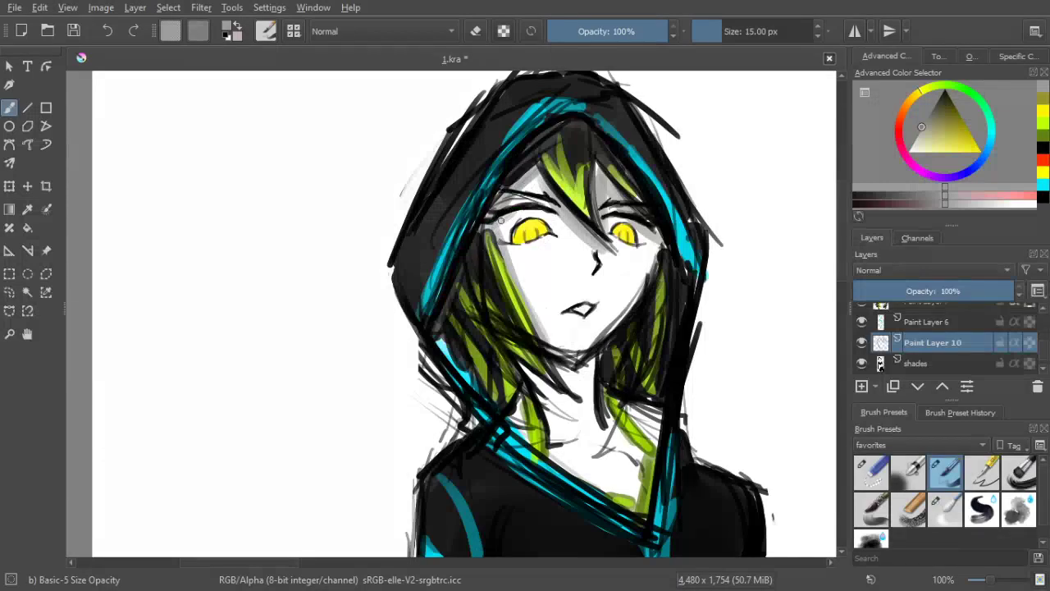
left_click_drag(494, 224, 529, 213)
key("ctrl+z")
key("ctrl+z")
left_click_drag(498, 219, 553, 212)
key("ctrl+z")
key("ctrl+z")
Add light-grey shading along the brow above the figure's right eye, and enlarge the brush to 28 px
mouse_move(499, 192)
left_mouse_down()
mouse_move(511, 211)
mouse_move(545, 202)
left_mouse_up()
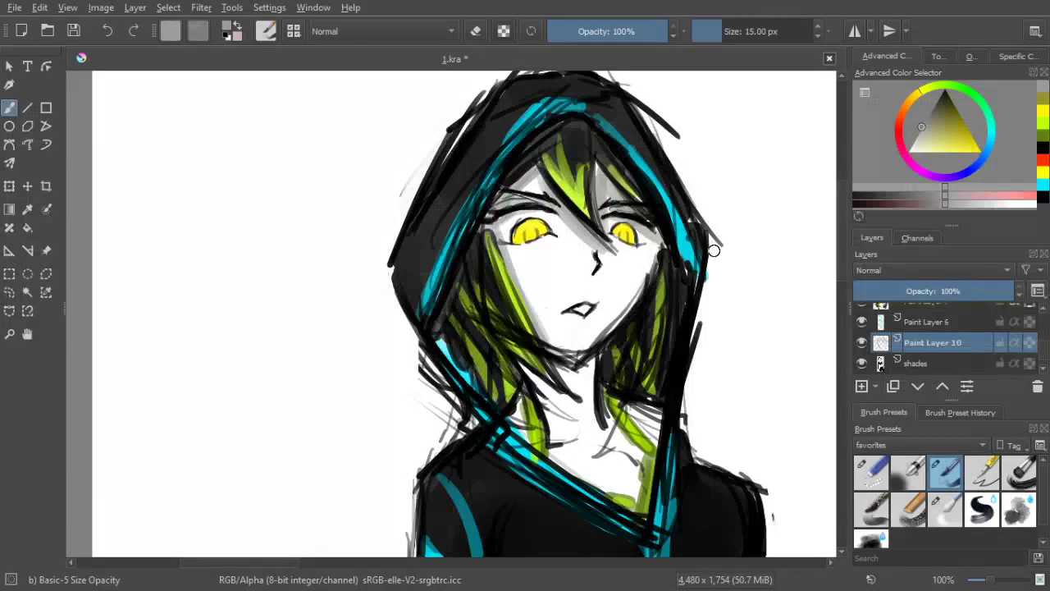
left_click_drag(702, 239, 703, 223)
key("bracketright")
key("bracketright")
key("bracketright")
key("bracketright")
key("bracketright")
key("bracketright")
key("bracketright")
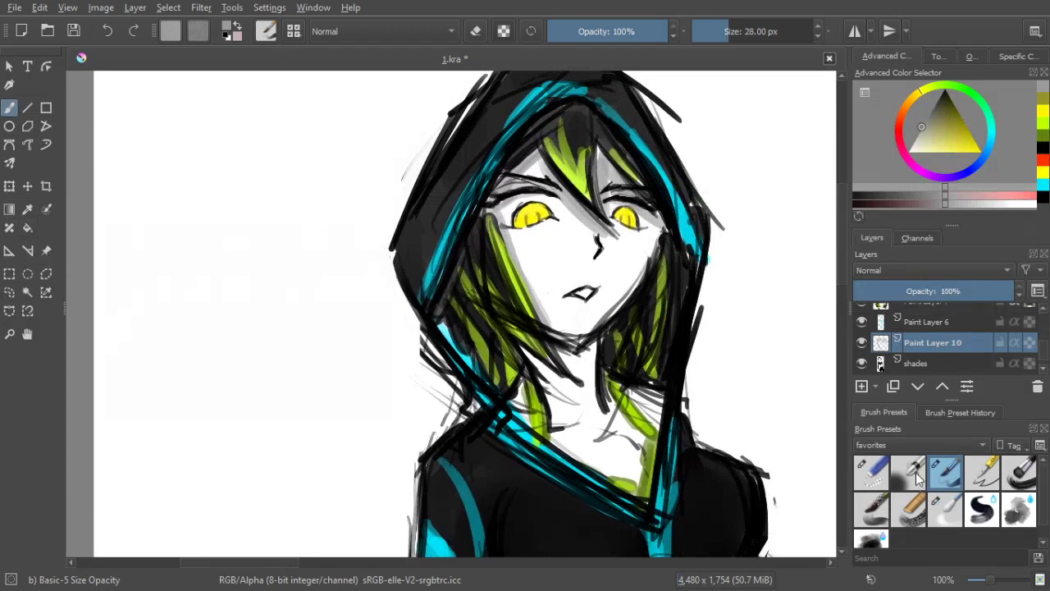
Choose the Airbrush Soft preset, add a paint layer above the grey shading, and outline the face with a freehand selection
left_click(914, 480)
left_click(863, 387)
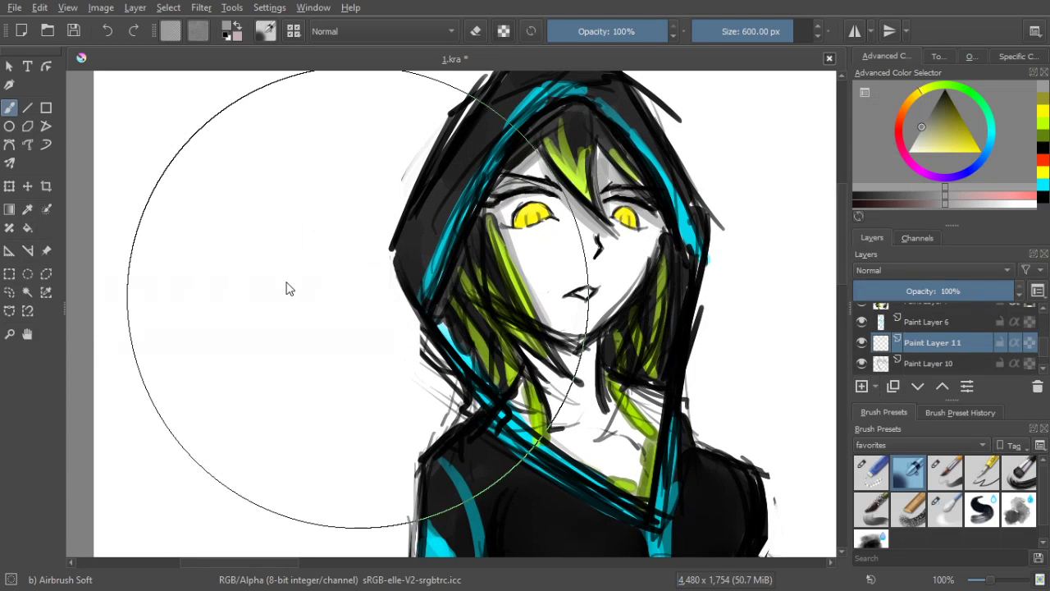
left_click(10, 293)
mouse_move(487, 197)
left_mouse_down()
mouse_move(504, 262)
mouse_move(490, 196)
mouse_move(502, 241)
left_mouse_up()
key("ctrl+z")
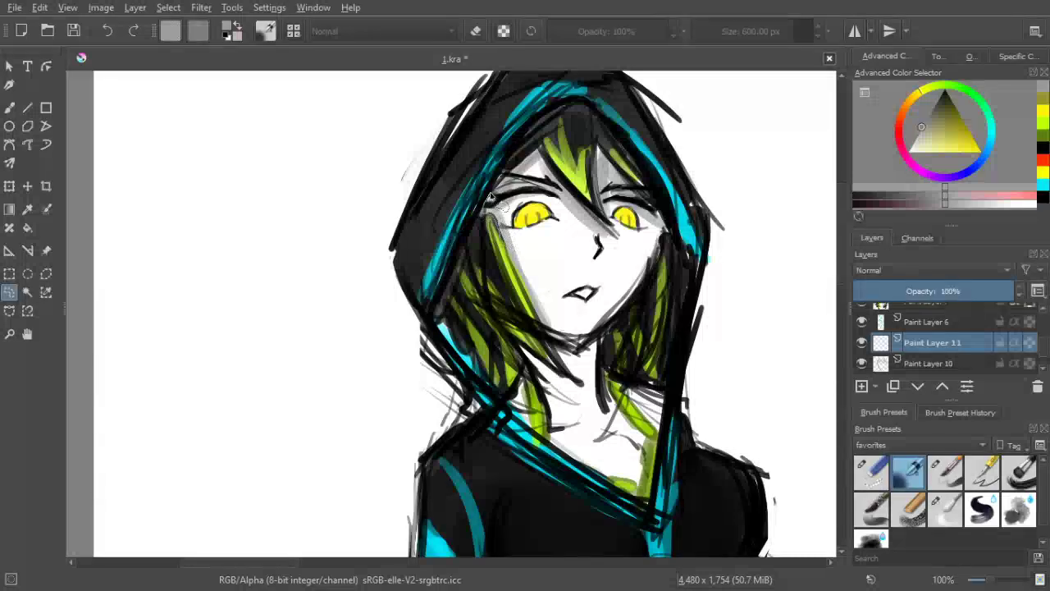
mouse_move(513, 164)
left_mouse_down()
mouse_move(543, 144)
mouse_move(561, 181)
mouse_move(611, 220)
mouse_move(594, 141)
mouse_move(664, 218)
mouse_move(650, 273)
mouse_move(588, 345)
mouse_move(541, 329)
left_mouse_up()
left_click_drag(509, 267, 510, 269)
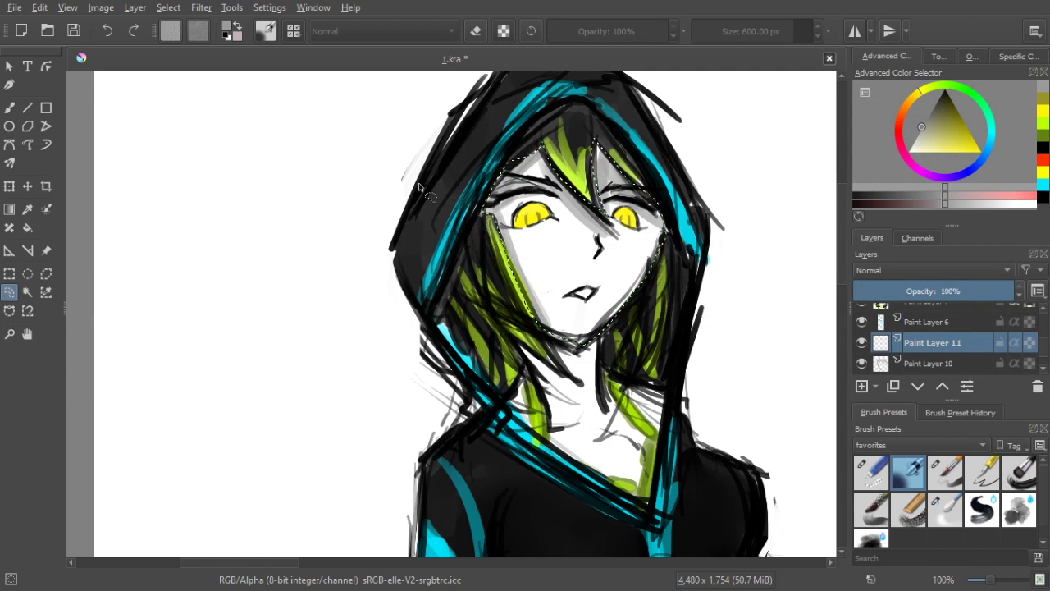
Airbrush a soft black shadow over the upper face inside the selection with the brush reduced to 390 px
left_click(9, 108)
key("minus")
key("minus")
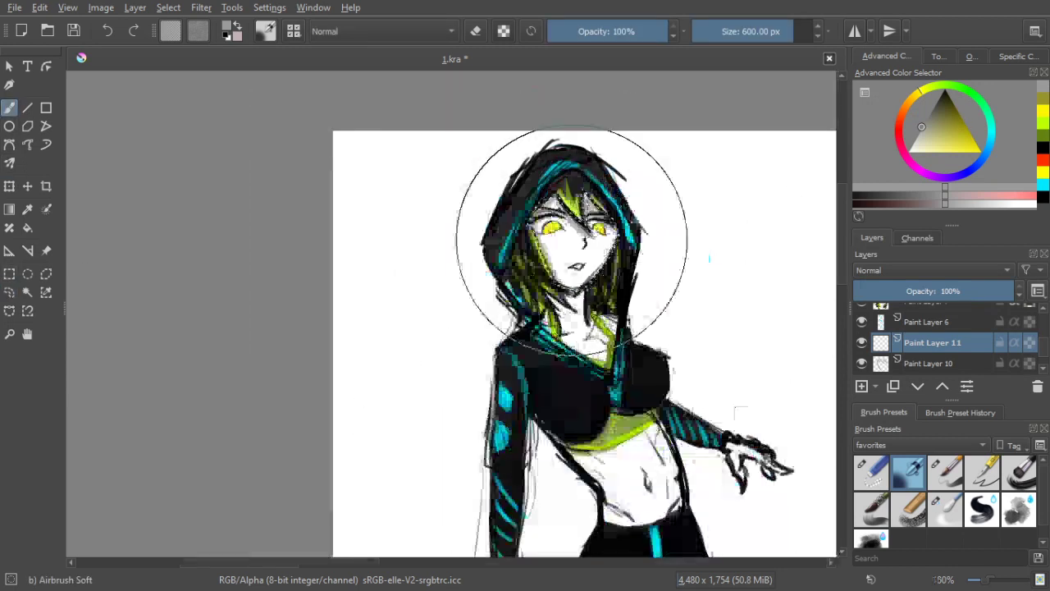
scroll(572, 240, "up", 1)
key("bracketleft")
key("bracketleft")
key("bracketleft")
key("bracketleft")
key("bracketleft")
key("bracketleft")
key("bracketleft")
left_click(946, 93)
mouse_move(477, 192)
left_mouse_down()
mouse_move(654, 165)
mouse_move(555, 147)
mouse_move(503, 186)
mouse_move(677, 150)
left_mouse_up()
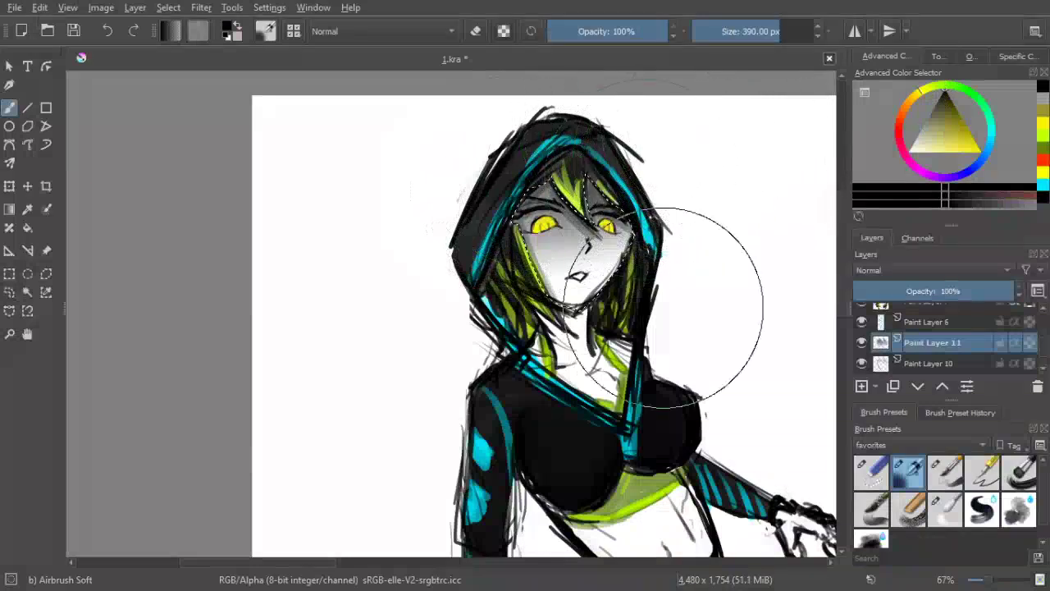
scroll(628, 197, "down", 2)
left_click_drag(633, 318, 582, 277)
scroll(564, 192, "up", 2)
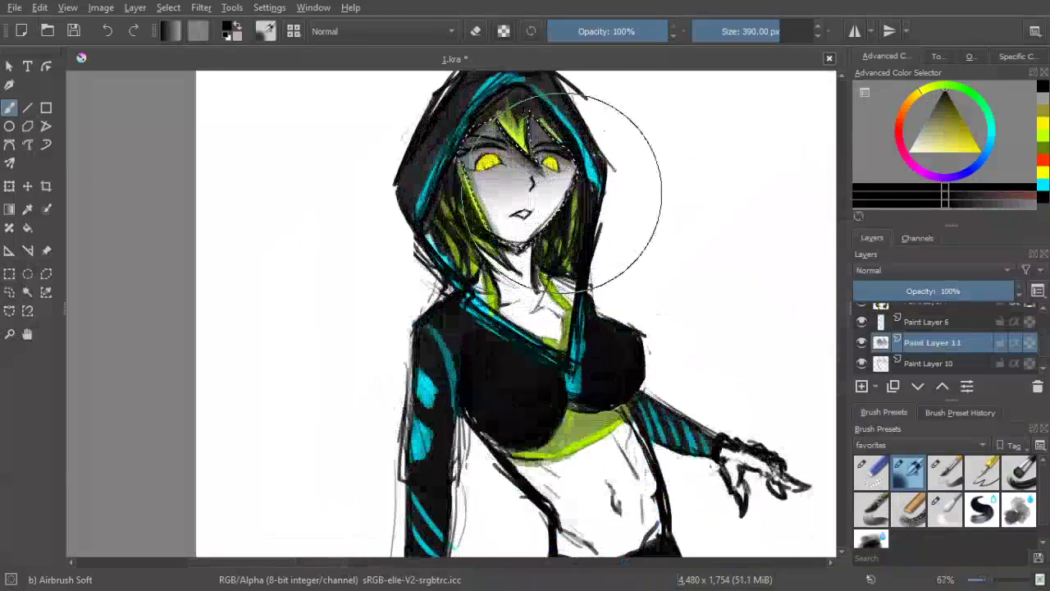
scroll(563, 193, "up", 2)
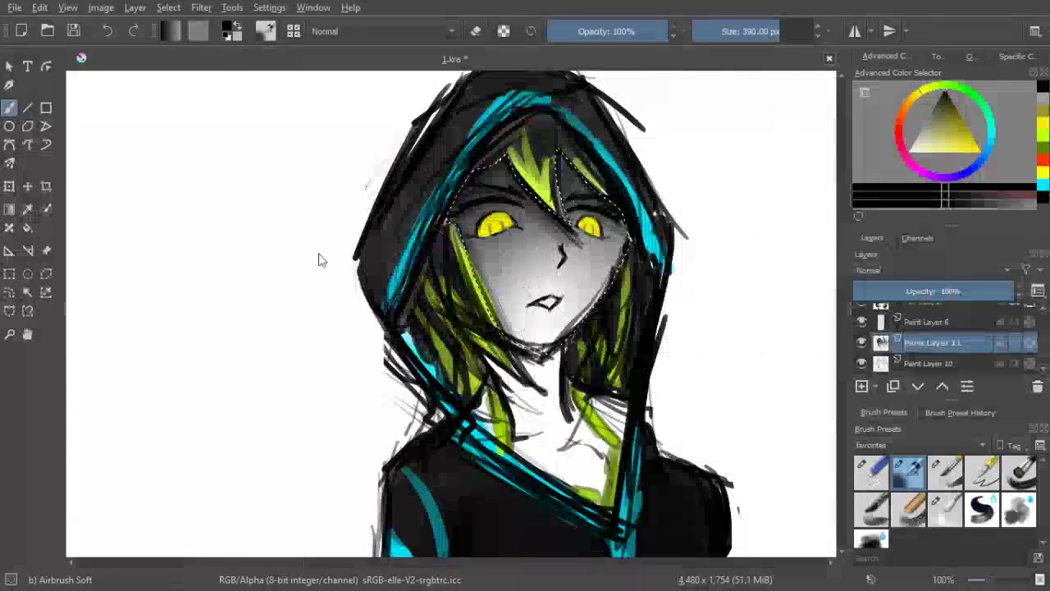
Clear the face selection and lower the airbrushed shadow layer's opacity to 65%
left_click(9, 293)
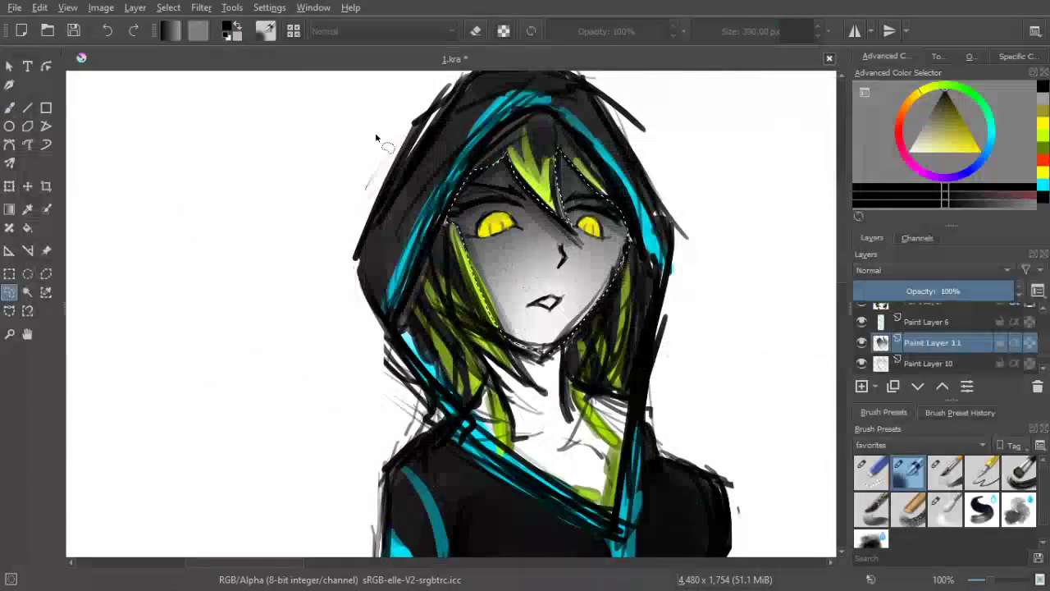
left_click_drag(940, 290, 962, 289)
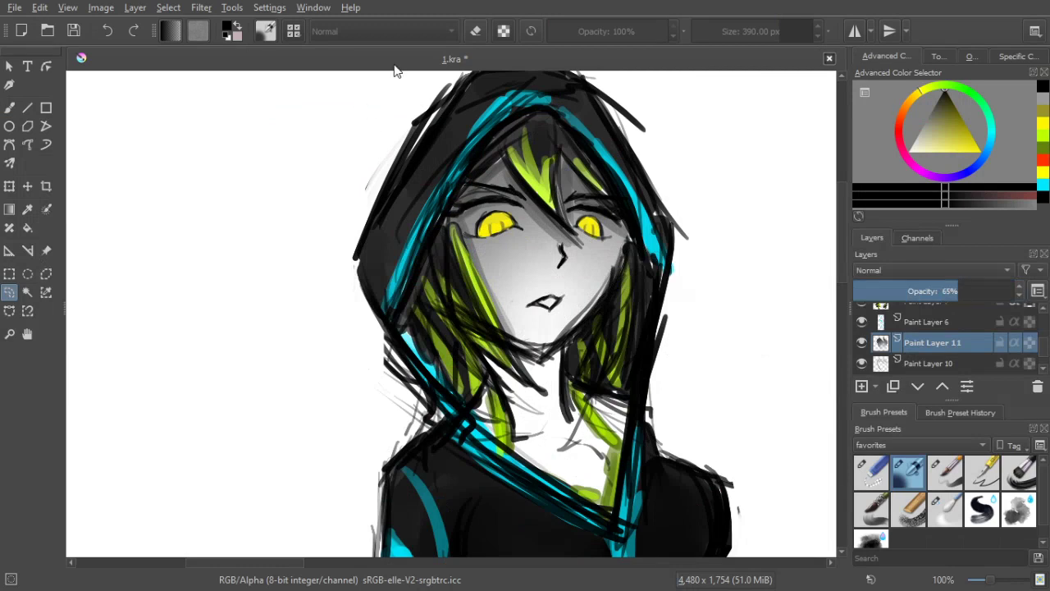
Erase the airbrushed shadow from the whites of both eyes with the Basic-5 Size Opacity brush at 12 px
left_click(942, 467)
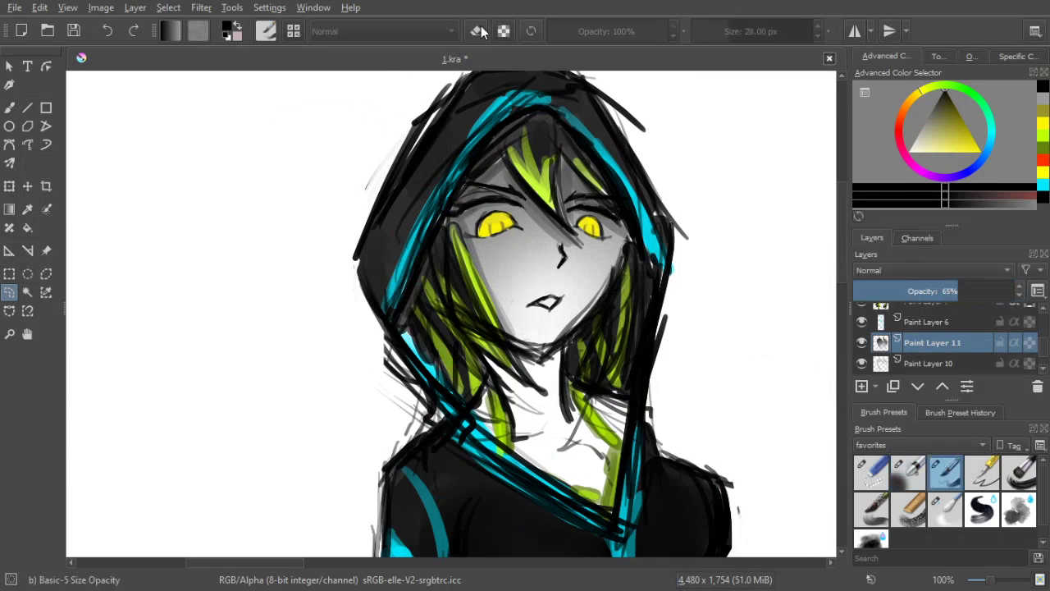
left_click(9, 107)
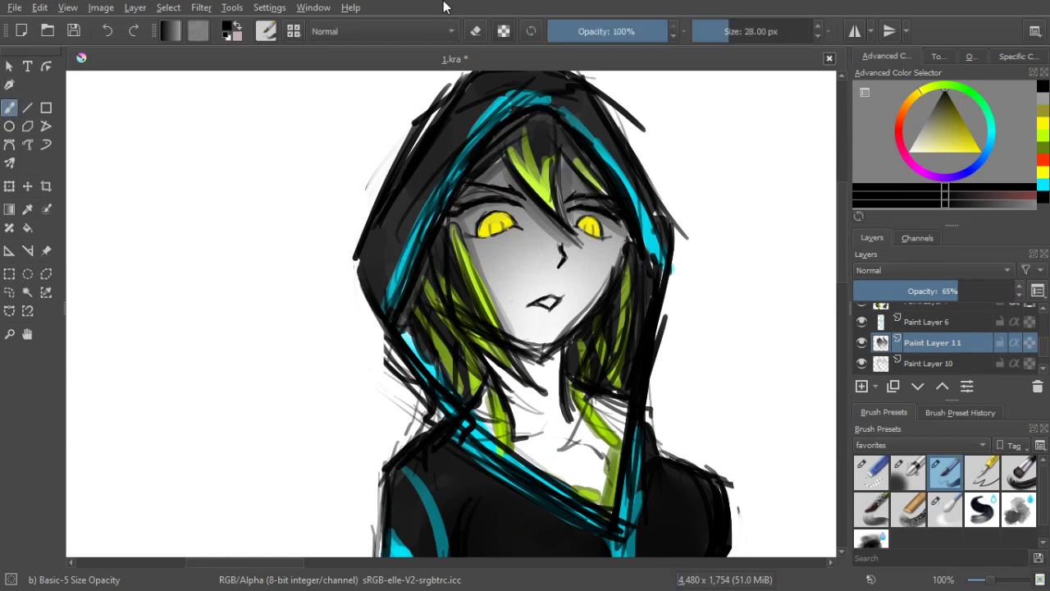
left_click(475, 31)
key("bracketleft")
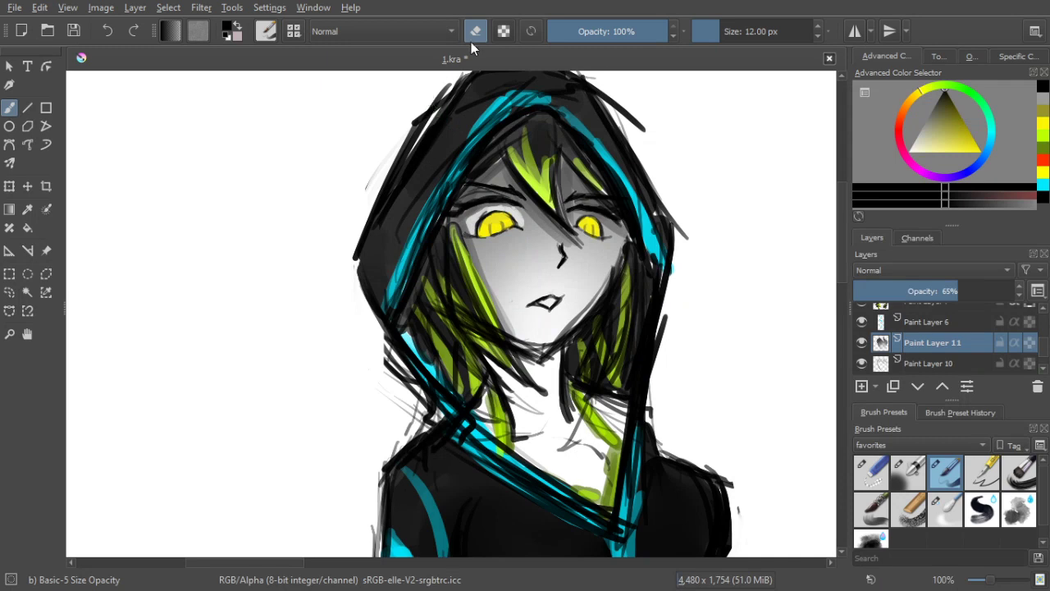
key("ctrl+z")
key("ctrl+z")
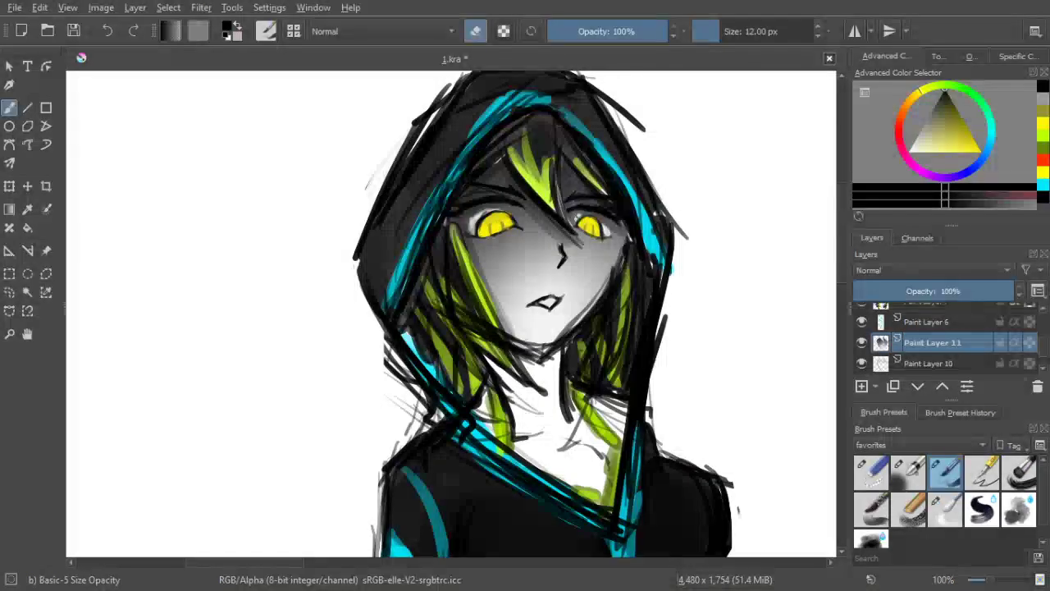
scroll(644, 312, "down", 3)
left_click_drag(684, 358, 637, 305)
scroll(638, 305, "up", 2)
scroll(574, 238, "up", 3)
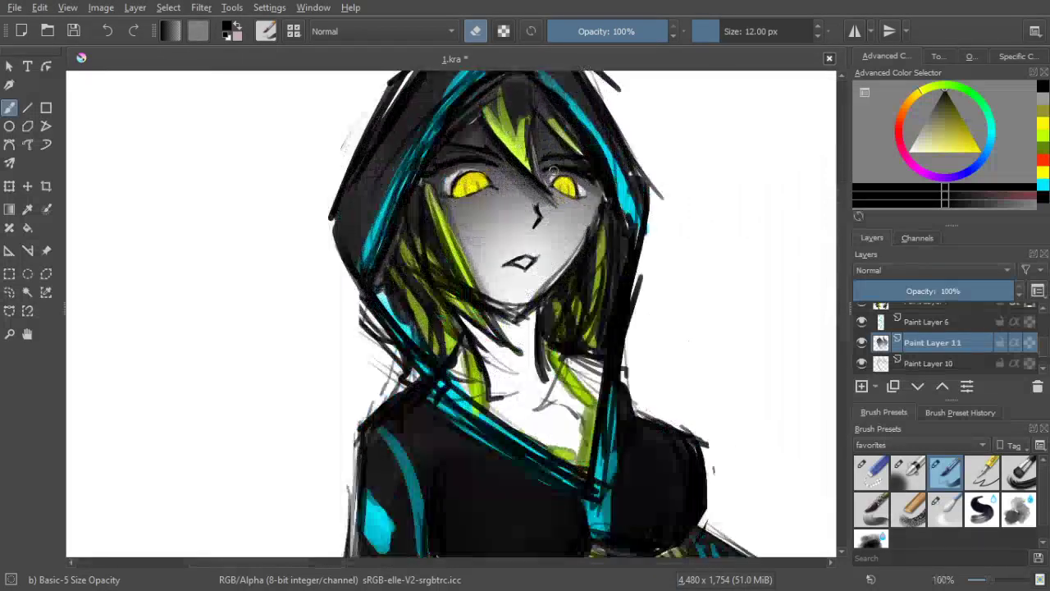
left_click_drag(554, 170, 570, 198)
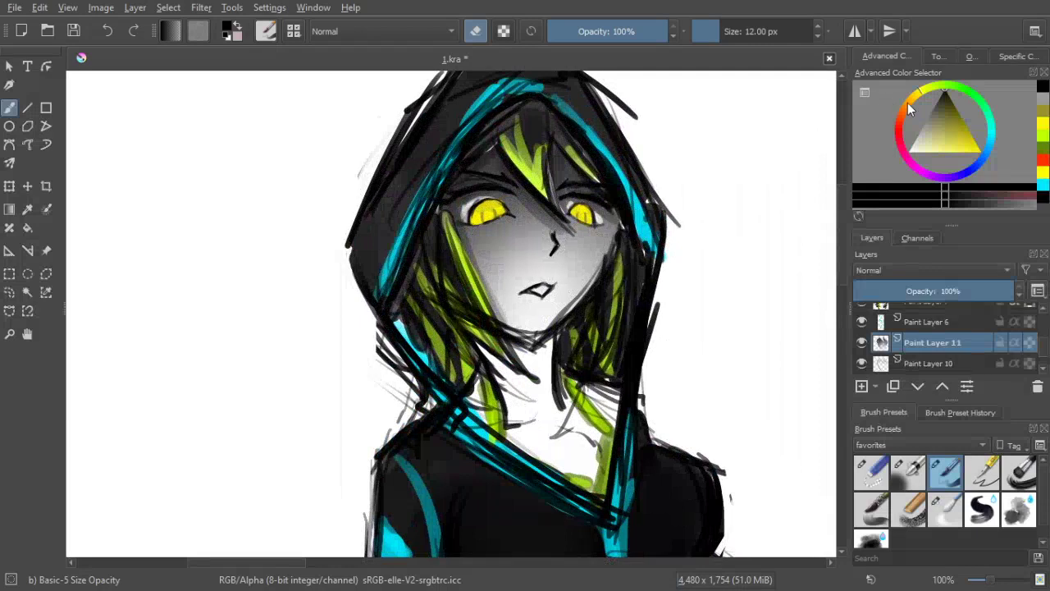
Choose bright green, turn off erasing, and add a new paint layer directly below the airbrushed shadow layer
left_click(974, 96)
left_click_drag(963, 125, 987, 159)
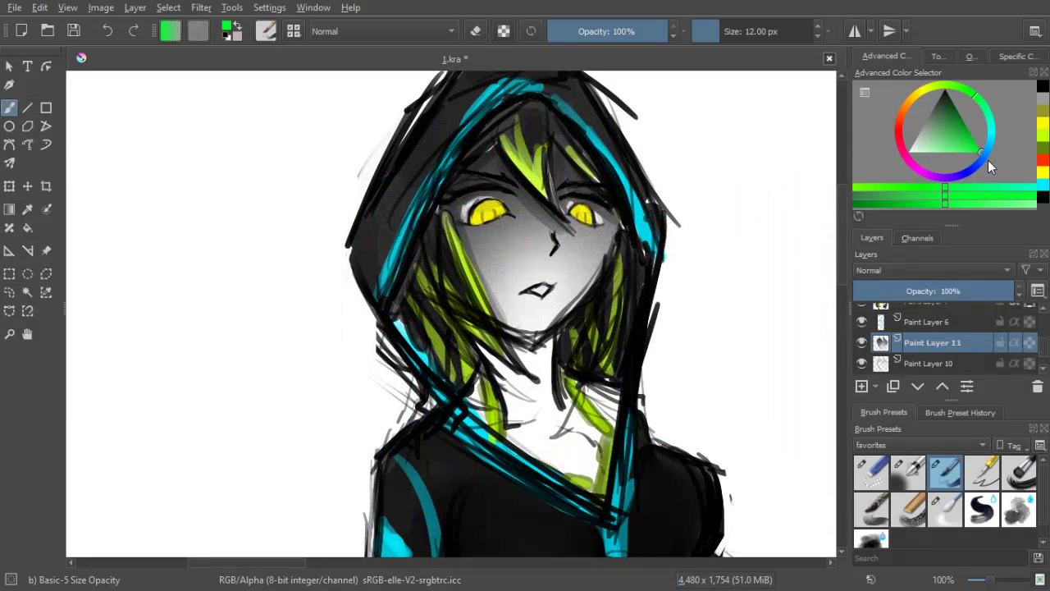
left_click(862, 386)
mouse_move(983, 344)
left_mouse_down()
mouse_move(958, 392)
mouse_move(958, 358)
left_mouse_up()
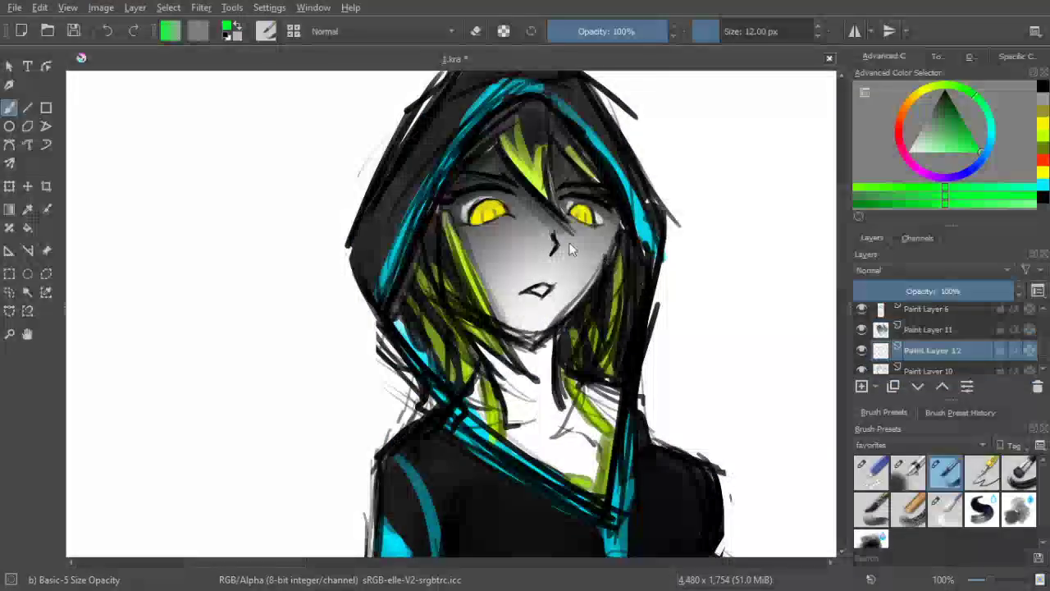
Try painting curved green marks down both cheeks beneath the eyes
left_click_drag(585, 221, 578, 267)
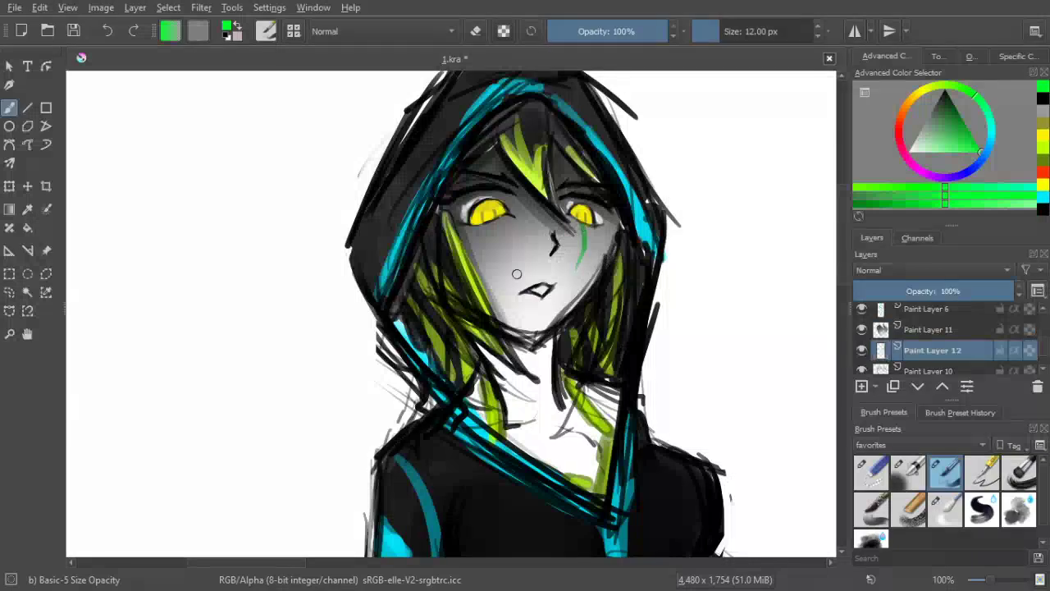
key("ctrl+z")
left_click_drag(586, 218, 577, 264)
key("ctrl+z")
key("ctrl+z")
left_click_drag(585, 241, 580, 258)
left_click_drag(489, 236, 505, 266)
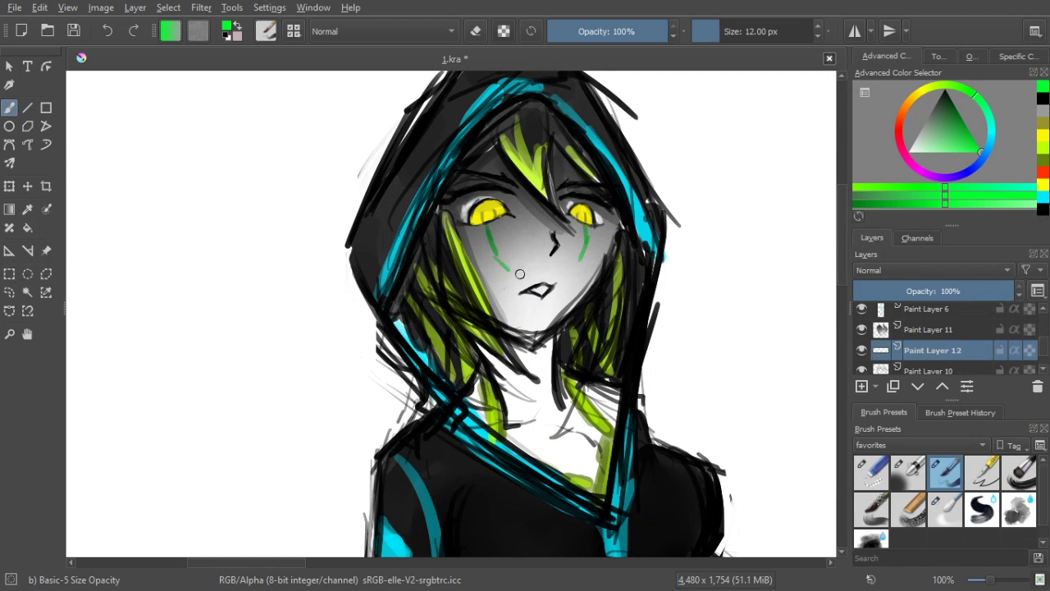
Try painting an angular green mark beneath one eye, and undo it
scroll(609, 322, "down", 4)
left_click_drag(609, 322, 594, 287)
scroll(584, 287, "up", 4)
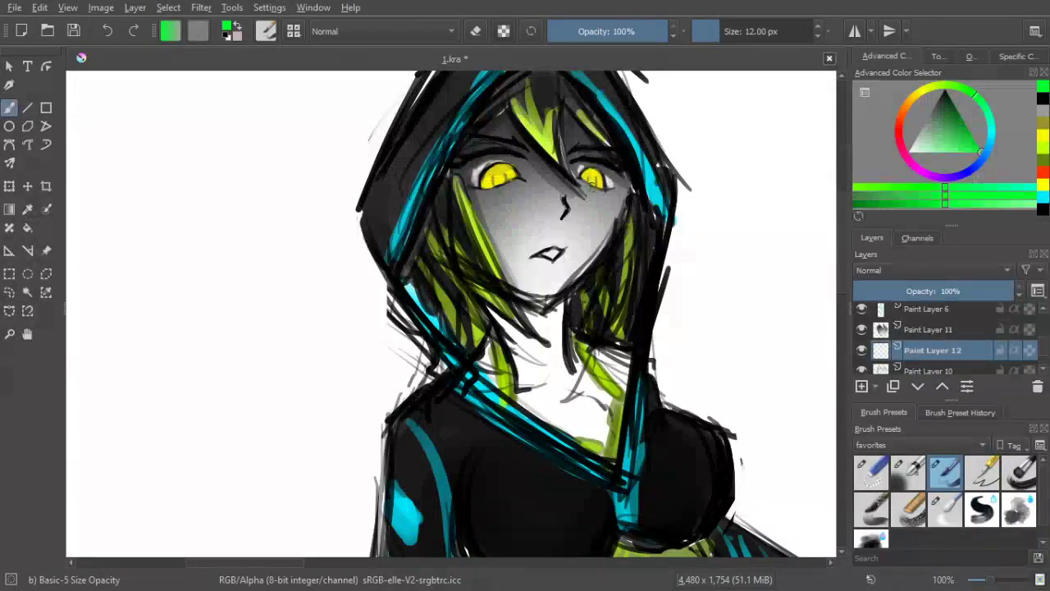
left_click_drag(590, 211, 580, 236)
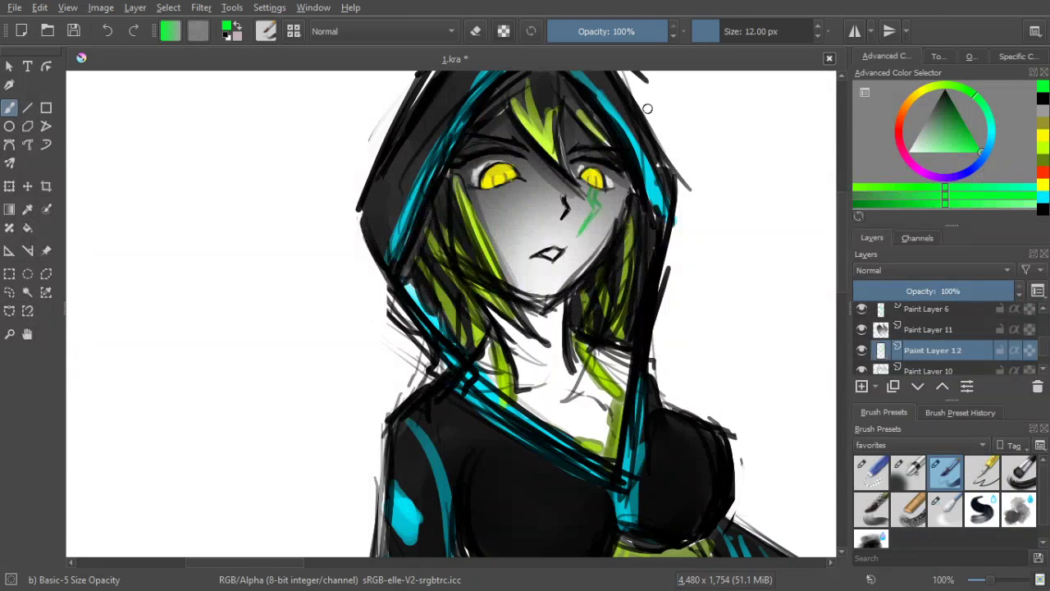
key("ctrl+z")
key("ctrl+z")
Paint green eyeshadow strokes along the upper lids and beneath both eyes with the 12 px brush
left_click_drag(594, 264, 594, 299)
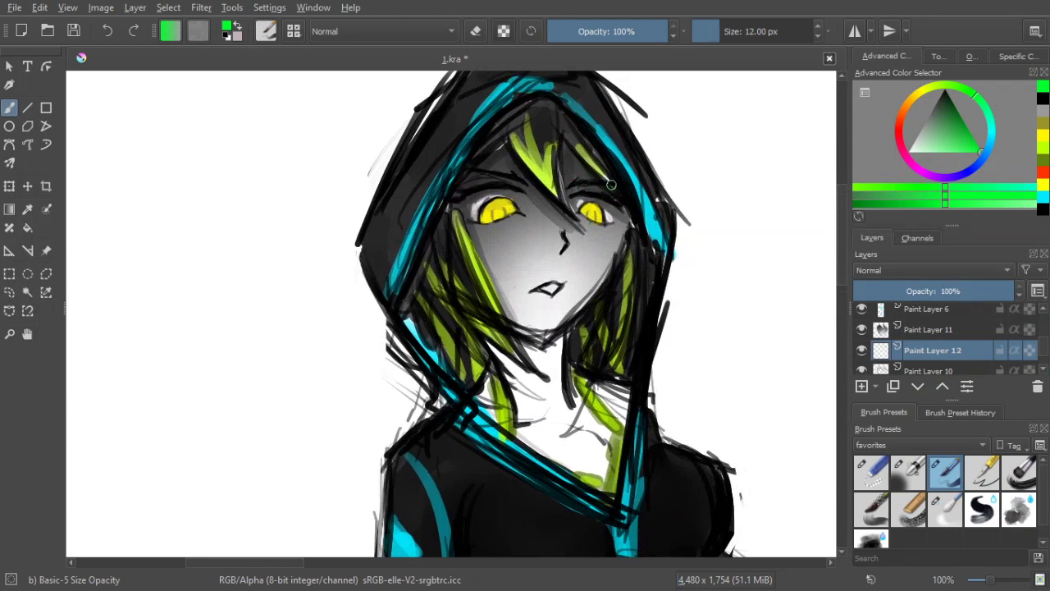
mouse_move(580, 189)
left_mouse_down()
mouse_move(572, 194)
mouse_move(607, 194)
left_mouse_up()
left_click_drag(465, 186, 488, 181)
left_click_drag(581, 215, 606, 226)
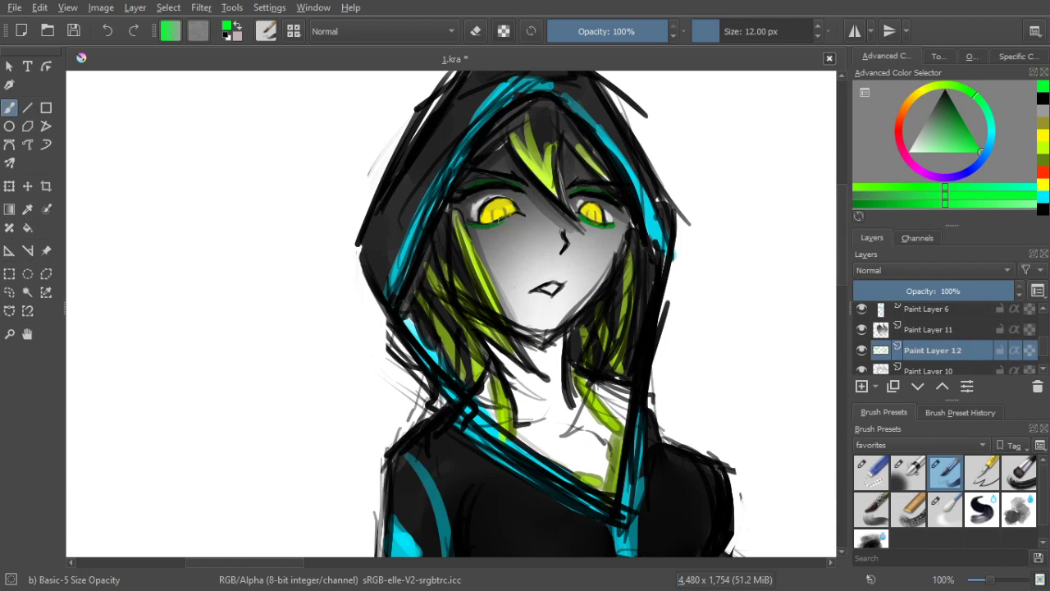
scroll(586, 231, "down", 2)
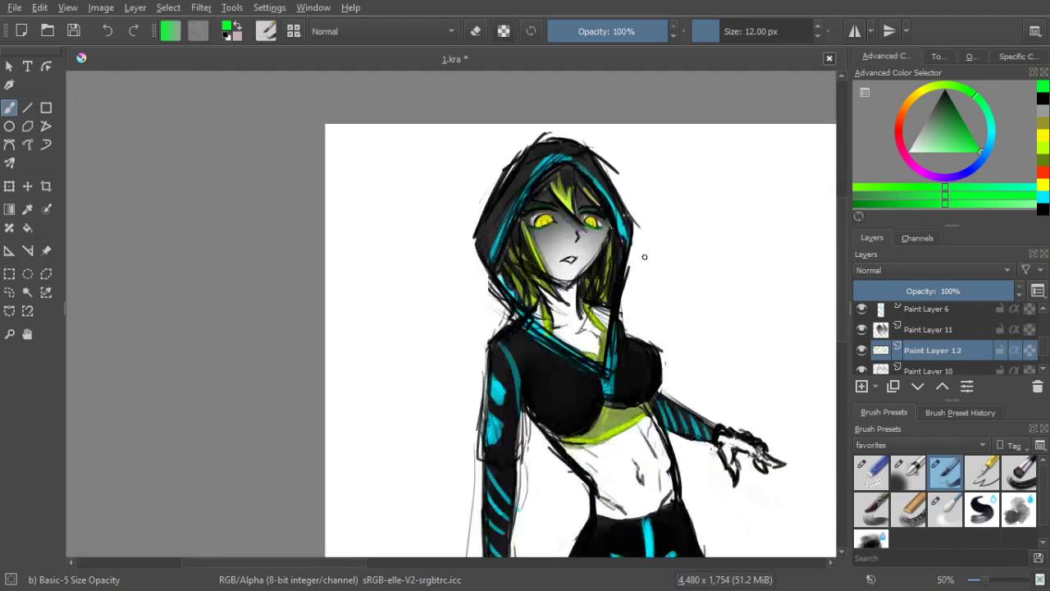
Extend the green eyeshadow around the outer corners of both eyes
scroll(604, 249, "up", 3)
left_click_drag(552, 196, 578, 234)
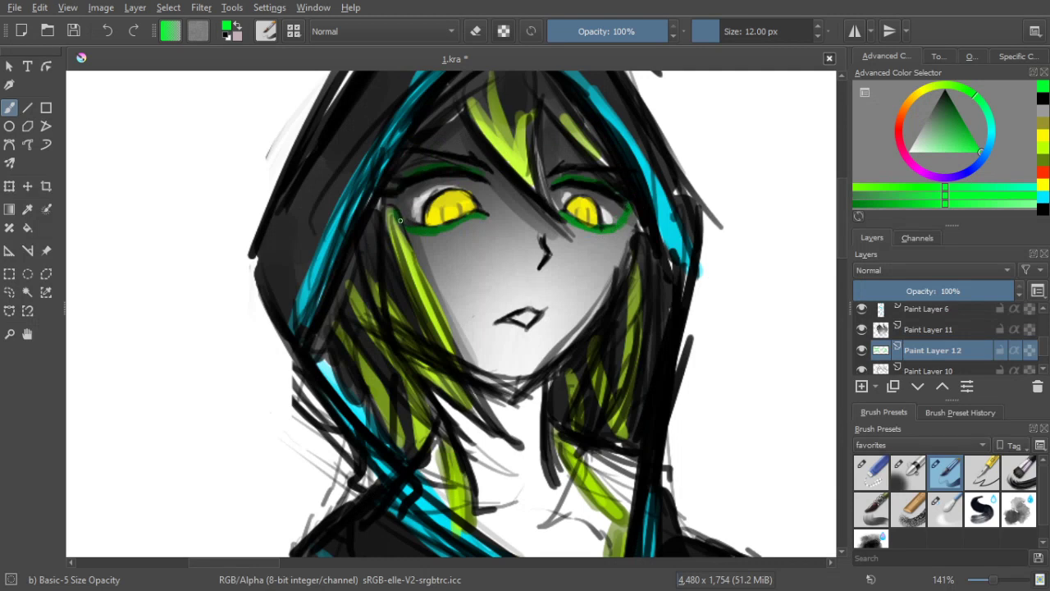
left_click_drag(400, 177, 392, 188)
scroll(567, 284, "down", 2)
left_click_drag(567, 284, 554, 272)
scroll(554, 272, "up", 2)
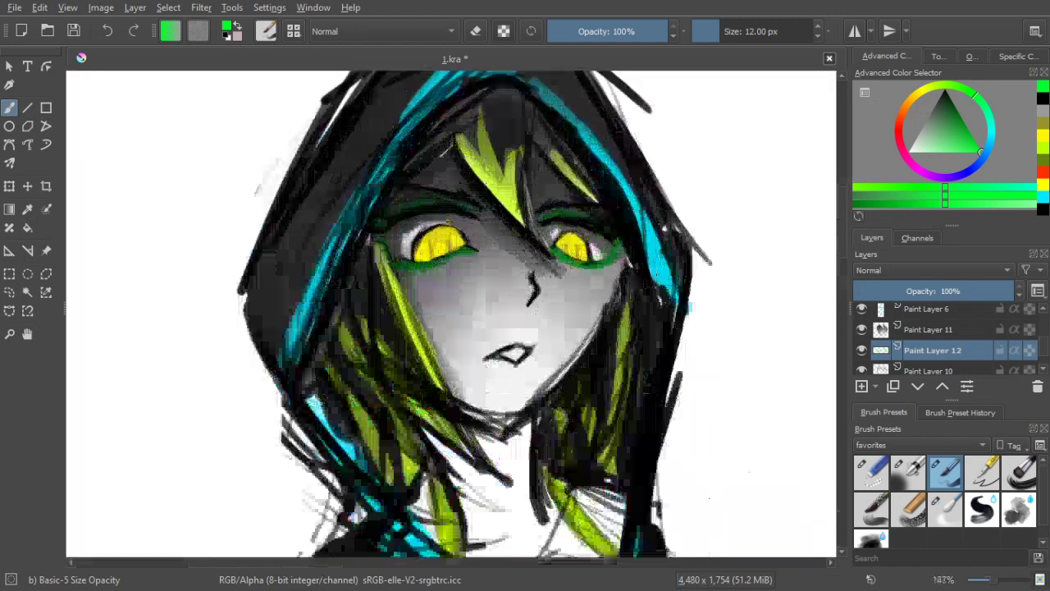
scroll(555, 233, "down", 1)
scroll(561, 238, "up", 1)
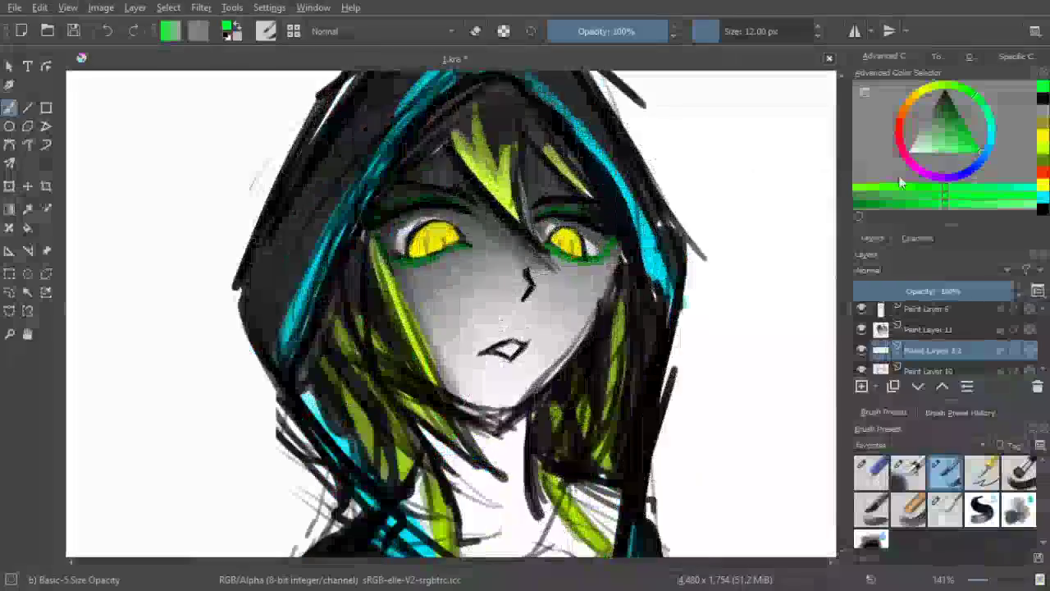
Shift the green towards yellow, paint a curved tapered mark on the cheek beneath the larger eye, and switch to erasing for its edges
left_click_drag(942, 187, 850, 189)
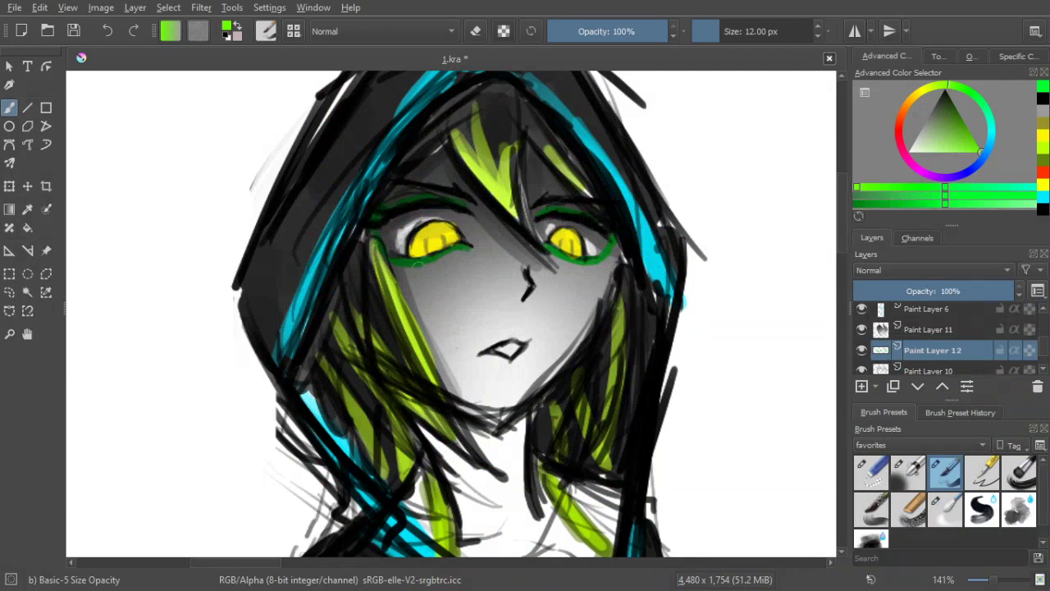
left_click(440, 277)
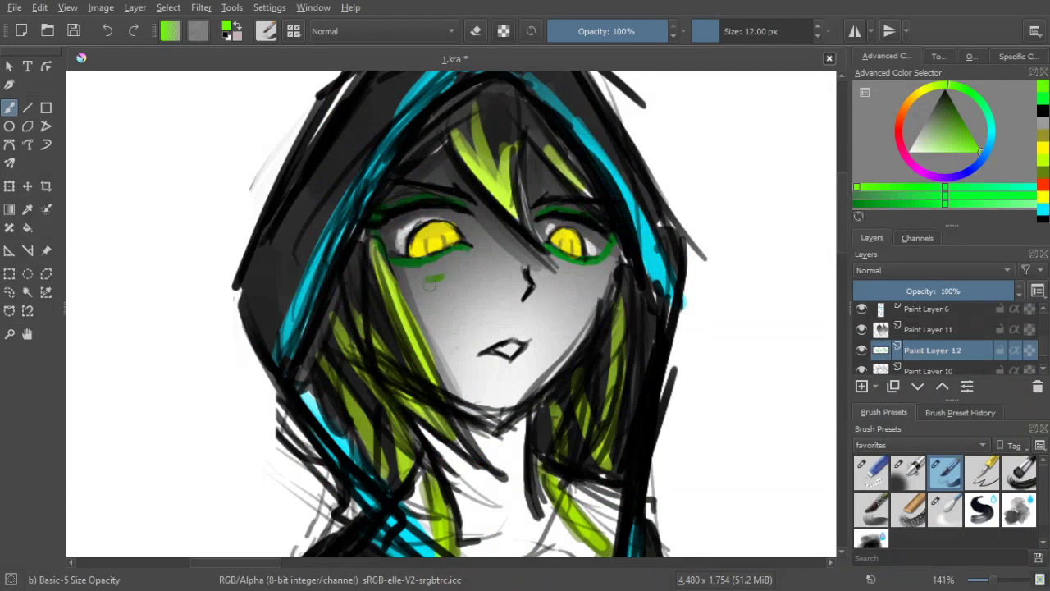
mouse_move(428, 282)
left_mouse_down()
mouse_move(454, 323)
mouse_move(437, 289)
left_mouse_up()
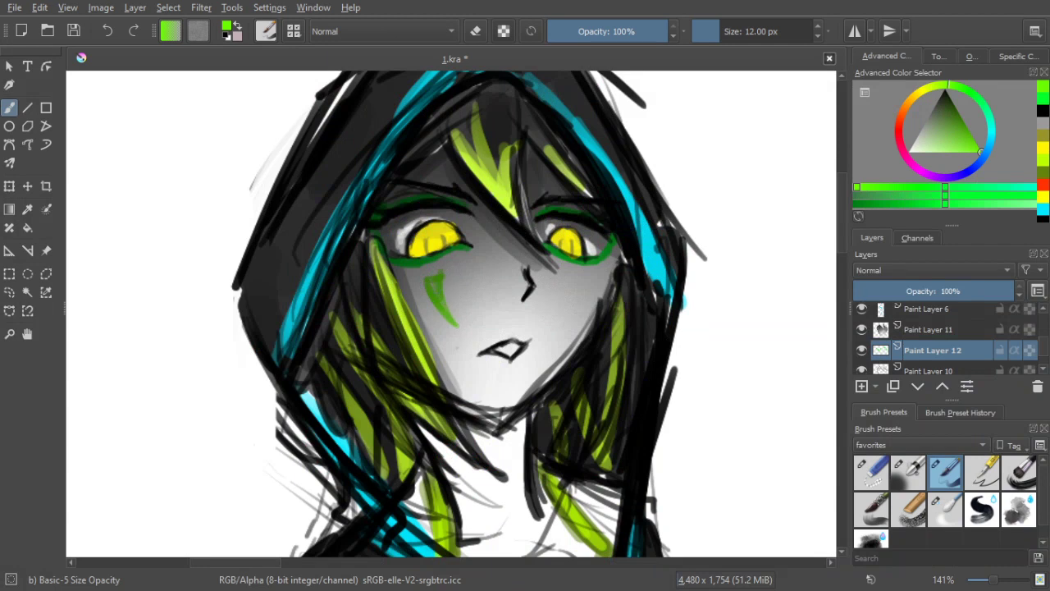
key("e")
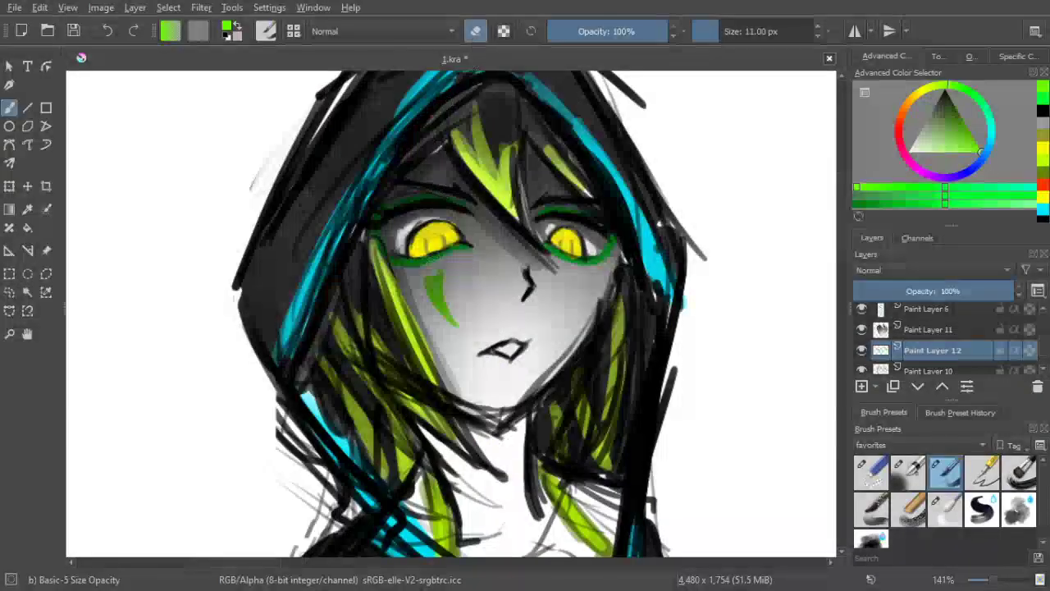
Reduce the brush to 5 px and paint a matching tapered green mark on the other cheek
key("bracketleft")
key("bracketleft")
key("bracketleft")
key("bracketleft")
key("bracketleft")
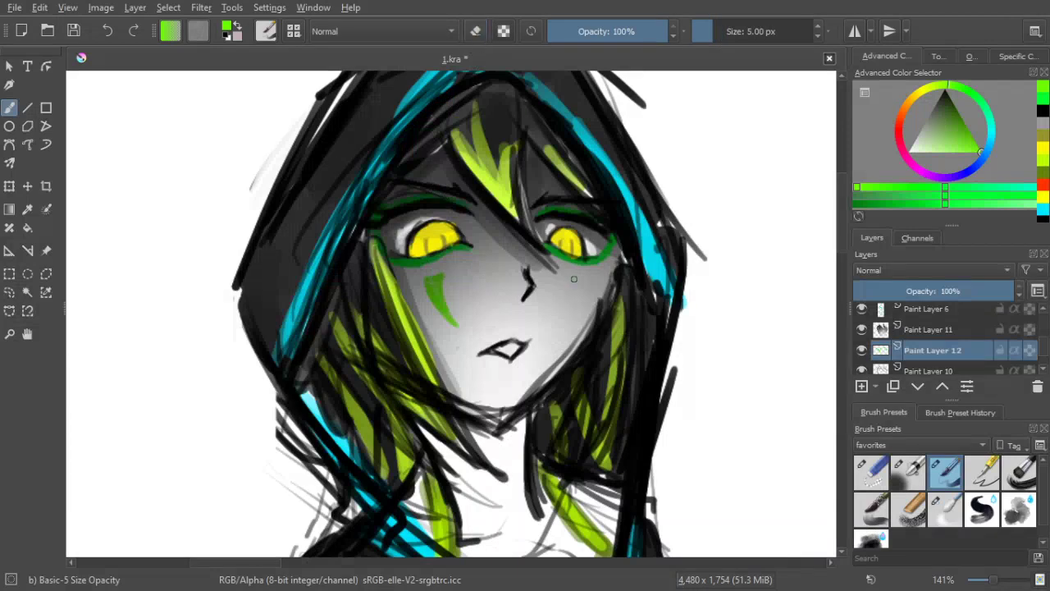
left_click_drag(582, 289, 571, 311)
mouse_move(575, 281)
left_mouse_down()
mouse_move(566, 302)
mouse_move(575, 289)
mouse_move(575, 298)
left_mouse_up()
scroll(580, 279, "down", 2)
left_click_drag(561, 374, 495, 264)
scroll(496, 264, "down", 2)
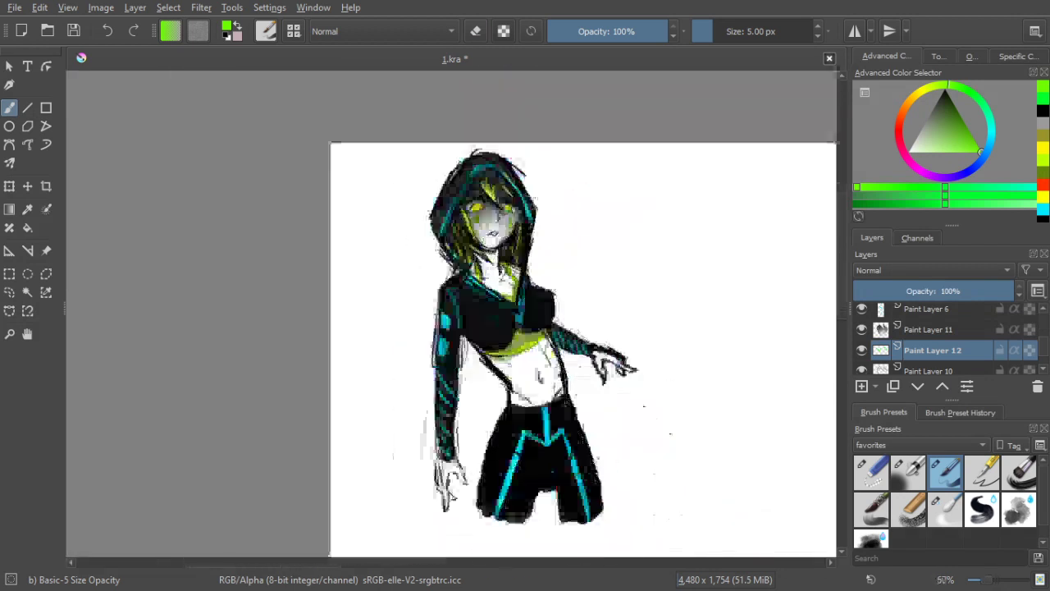
key("plus")
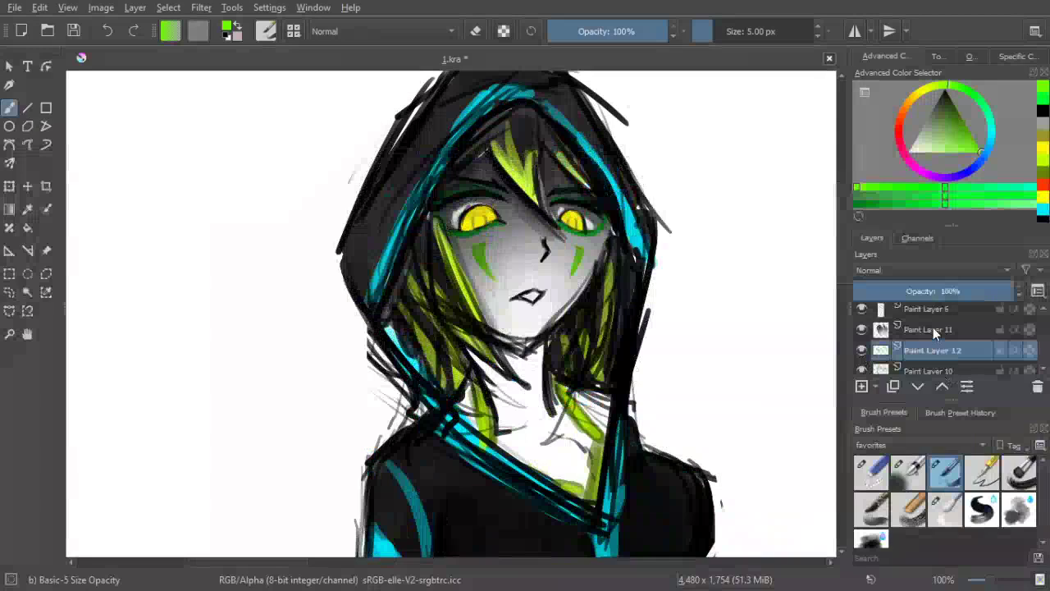
Raise the airbrushed shadow layer's opacity to 100%
left_click(931, 329)
mouse_move(928, 281)
left_mouse_down()
mouse_move(923, 291)
mouse_move(993, 292)
left_mouse_up()
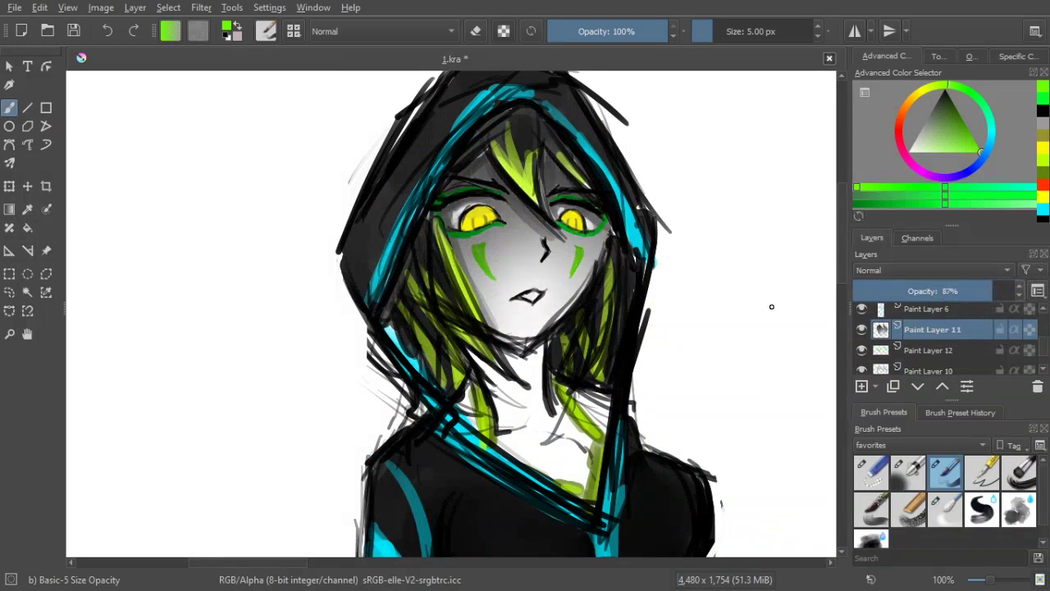
scroll(766, 319, "down", 2)
left_click_drag(727, 360, 625, 284)
left_click_drag(996, 293, 1048, 293)
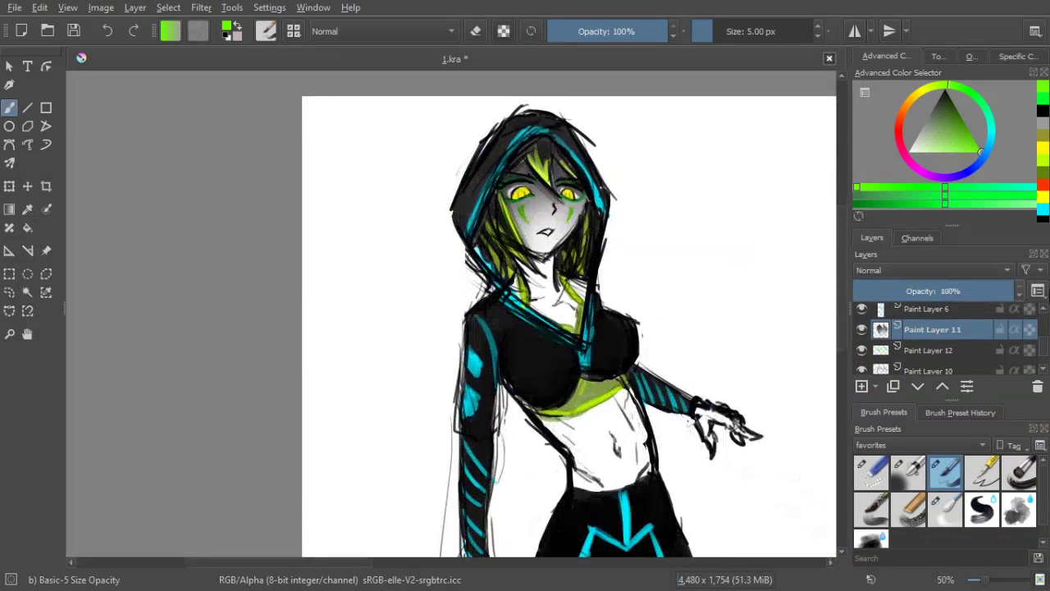
scroll(624, 230, "up", 1)
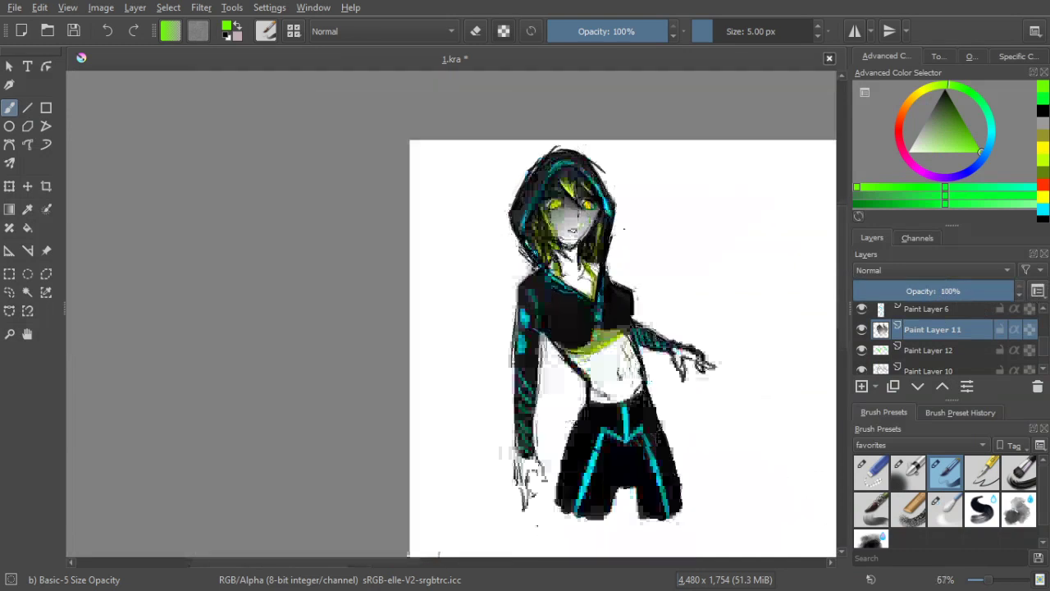
Try placing the green face-marking layer above the airbrushed shadow layer, and return it beneath
left_click_drag(918, 352, 929, 322)
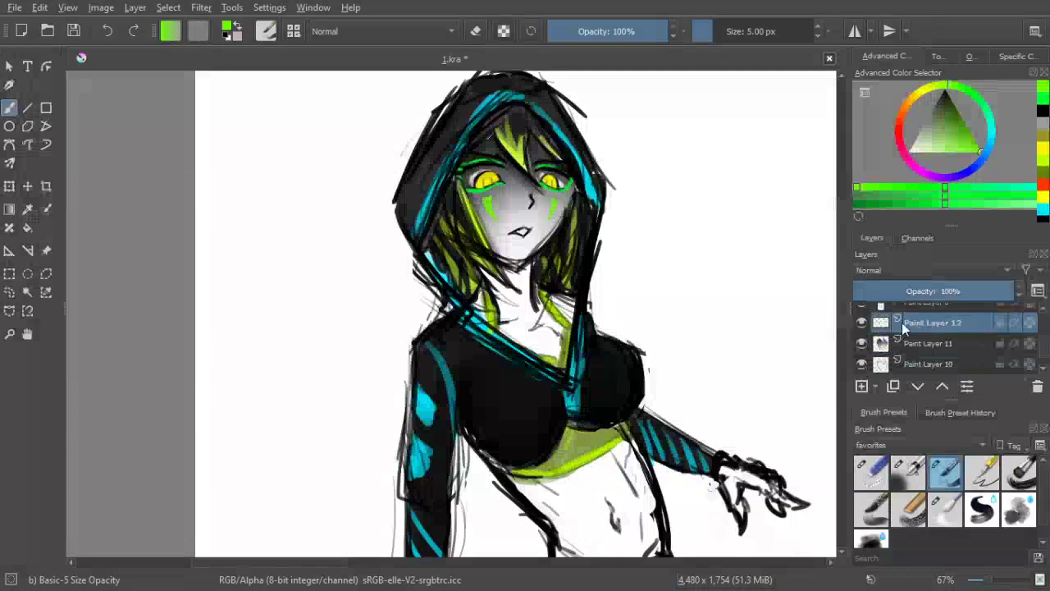
key("minus")
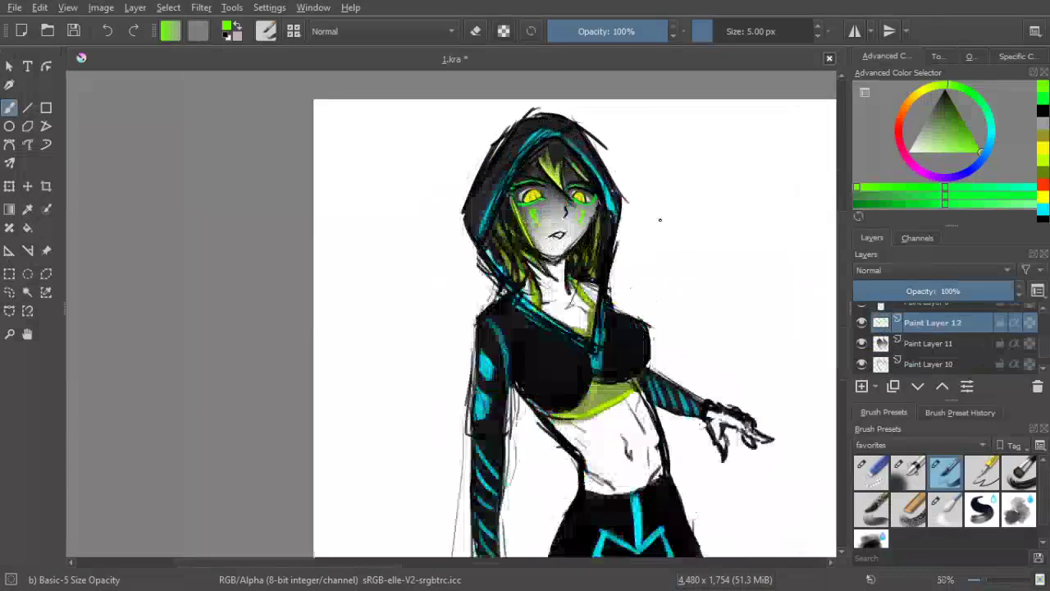
scroll(660, 219, "up", 1)
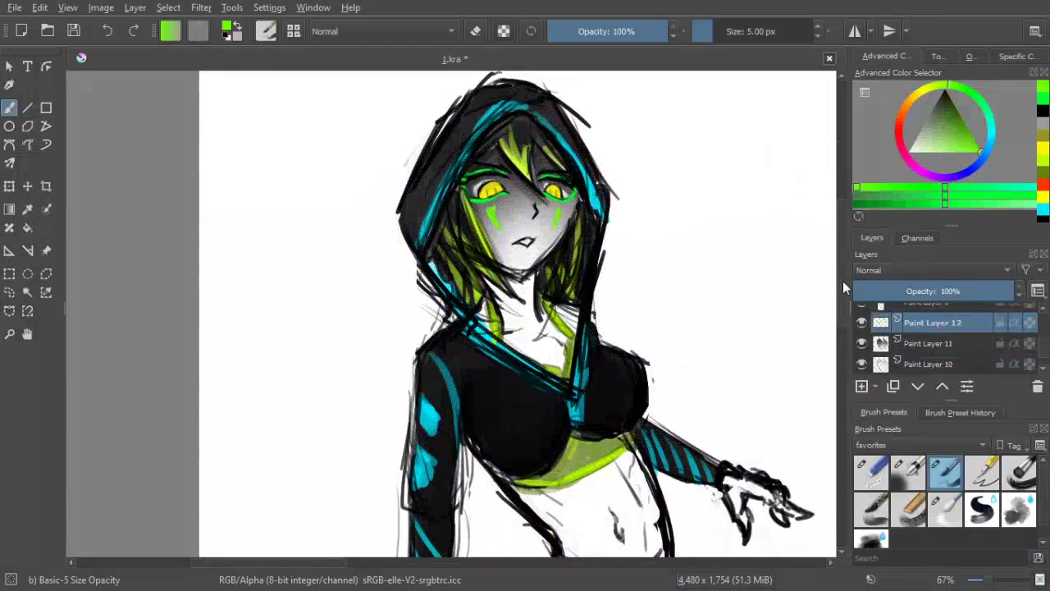
left_click_drag(936, 323, 945, 343)
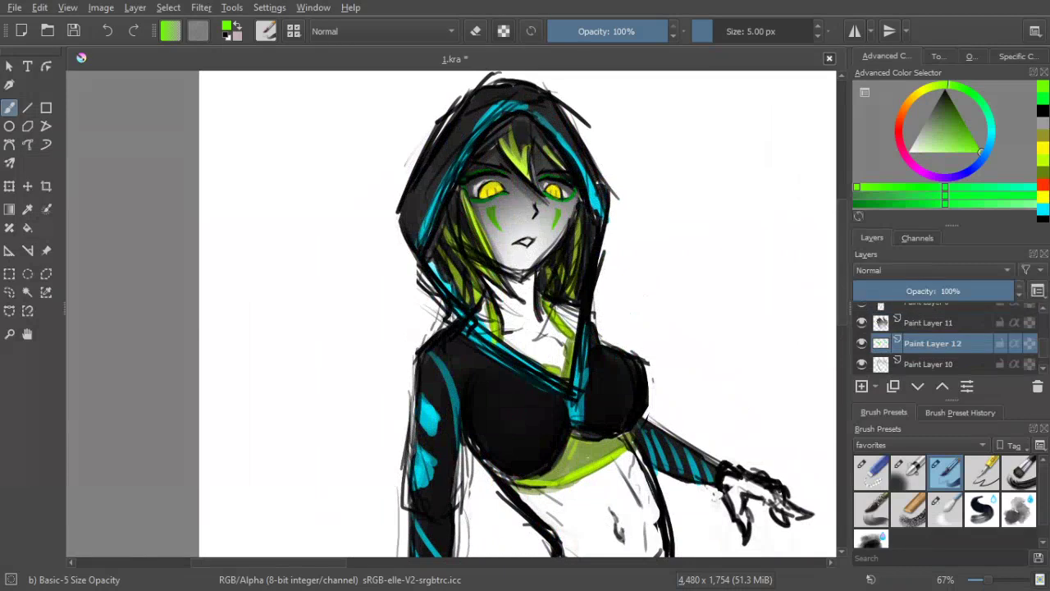
Choose a paler green and add a new paint layer above the airbrushed shadow layer
scroll(532, 184, "up", 2)
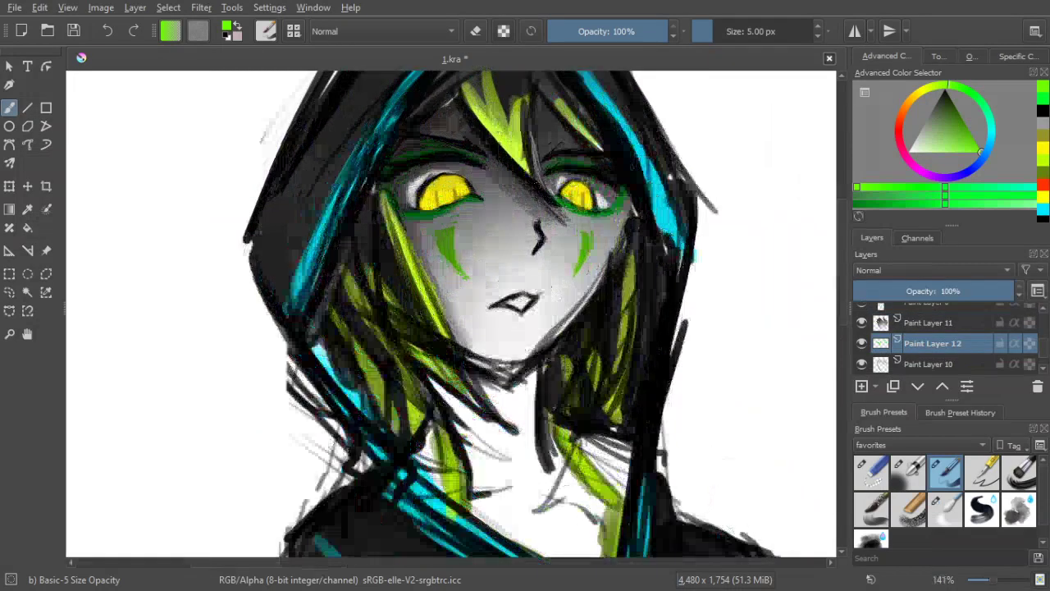
left_click(947, 152)
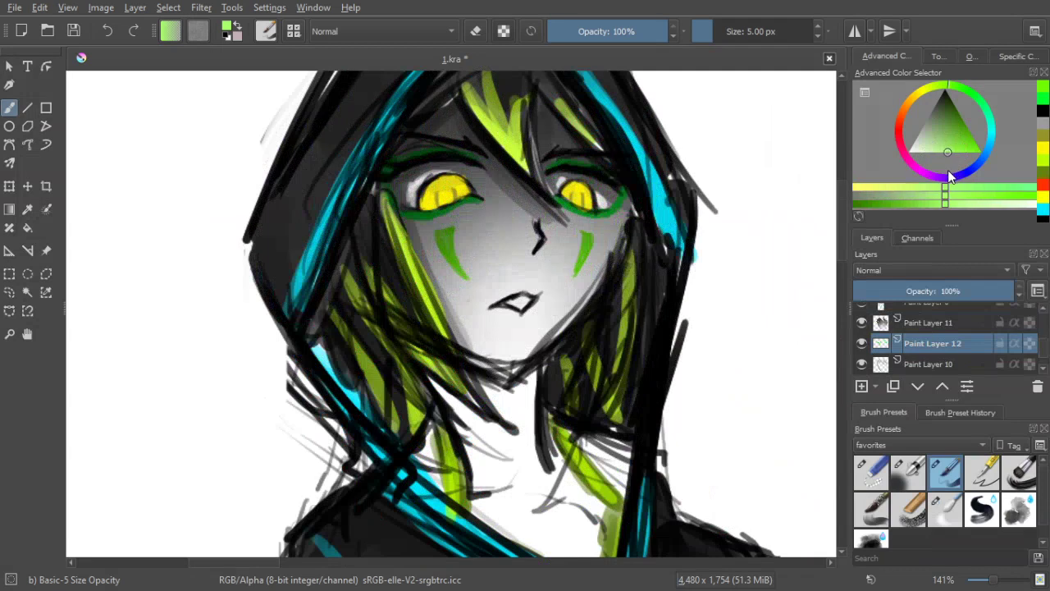
left_click(862, 385)
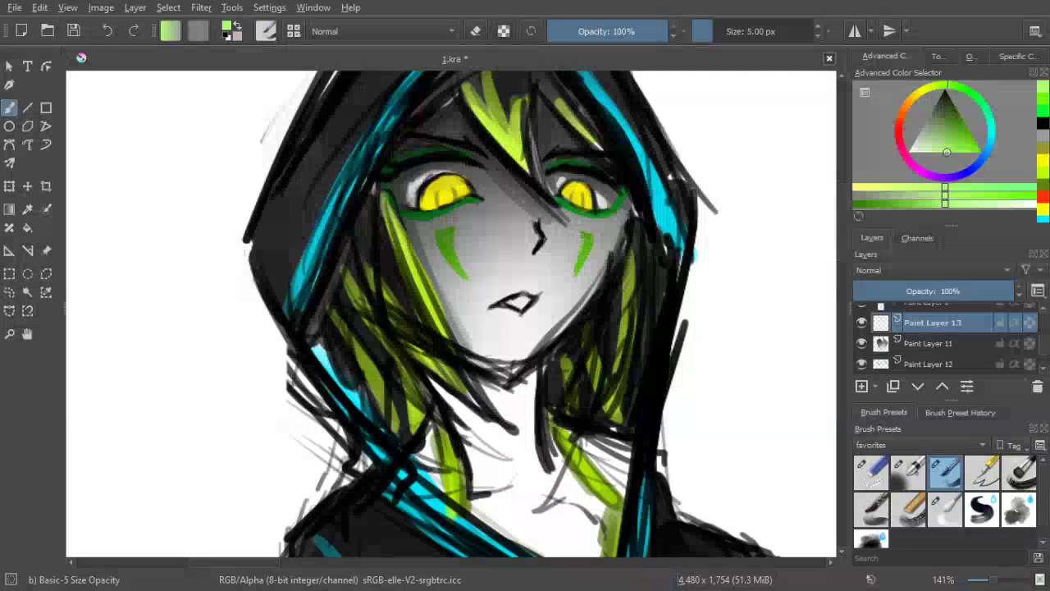
Paint pale green highlights along both cheek marks with the 5 px brush
left_click_drag(585, 235, 575, 276)
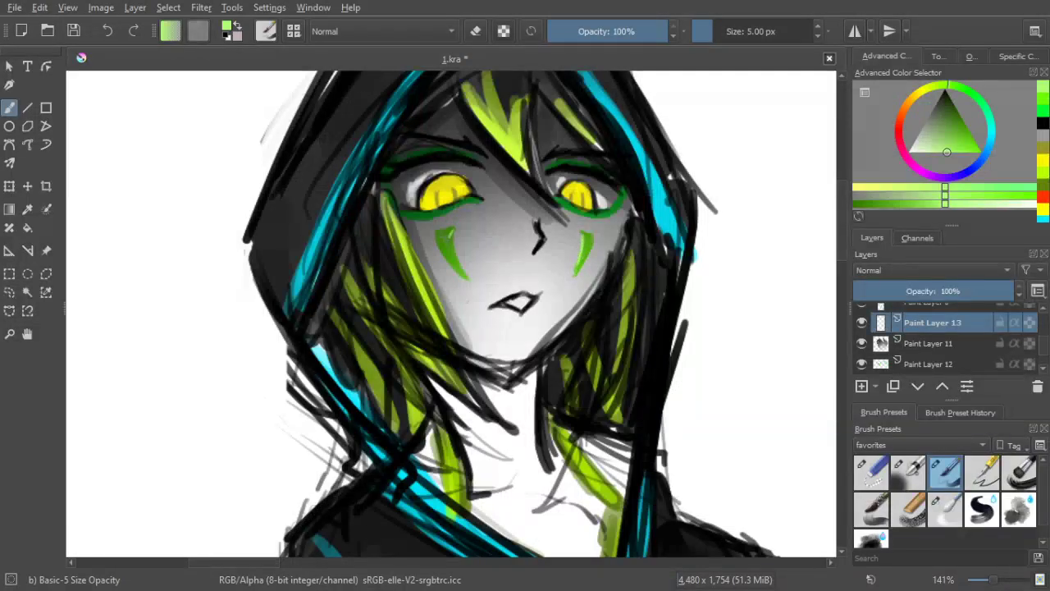
left_click_drag(451, 231, 467, 277)
scroll(502, 238, "down", 5)
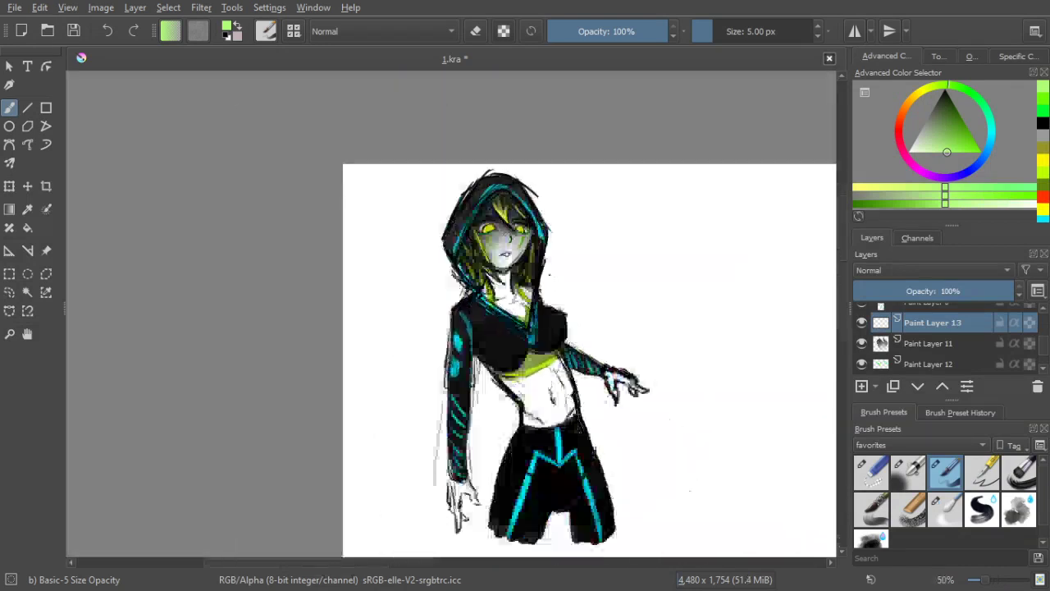
scroll(549, 276, "up", 5)
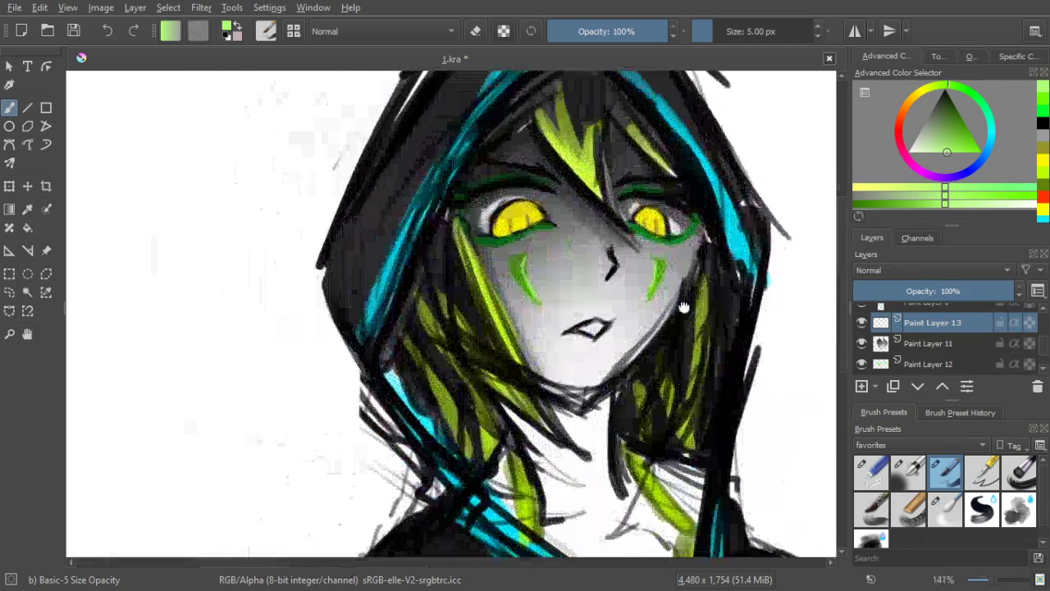
Reduce the brush to 3 px, refine the pale highlights and tips of both cheek marks, and save the drawing
left_click_drag(683, 307, 691, 307)
key("bracketleft")
key("bracketleft")
key("bracketleft")
key("bracketleft")
key("bracketright")
key("bracketright")
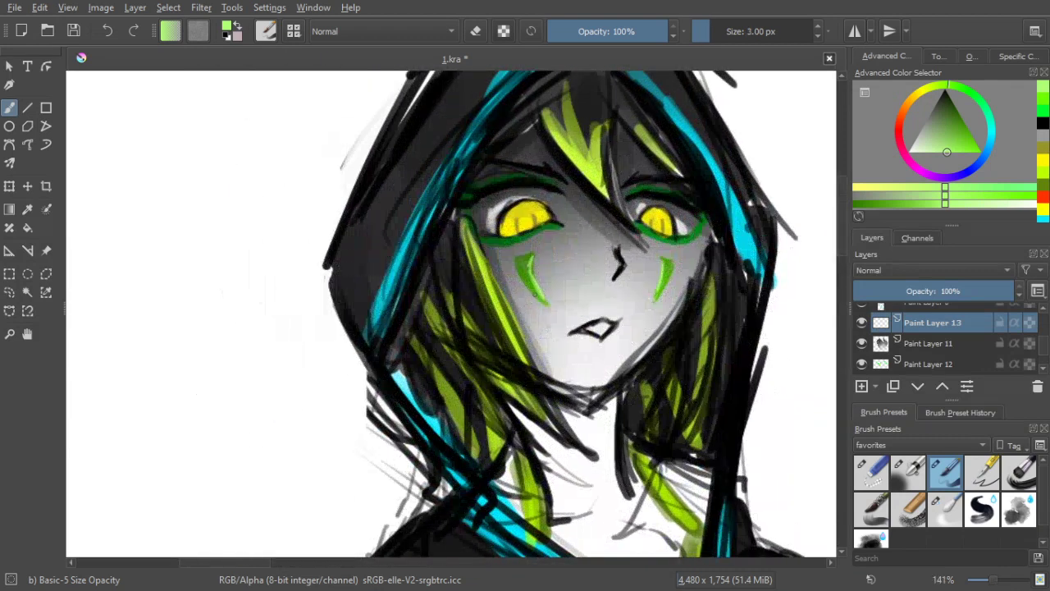
left_click_drag(537, 296, 544, 304)
key("ctrl+s")
left_click_drag(653, 301, 667, 284)
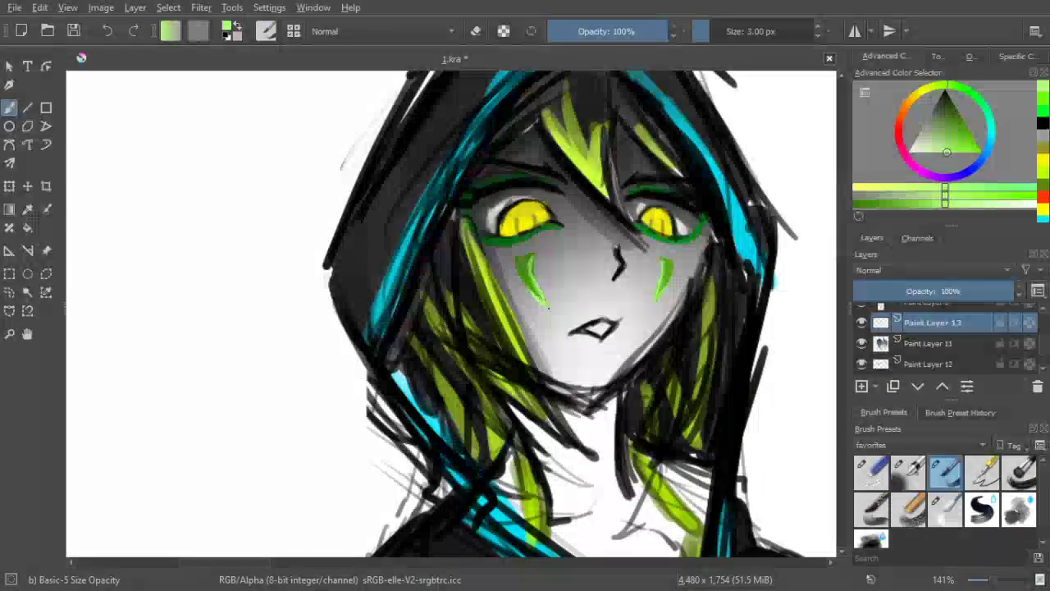
left_click_drag(663, 291, 665, 285)
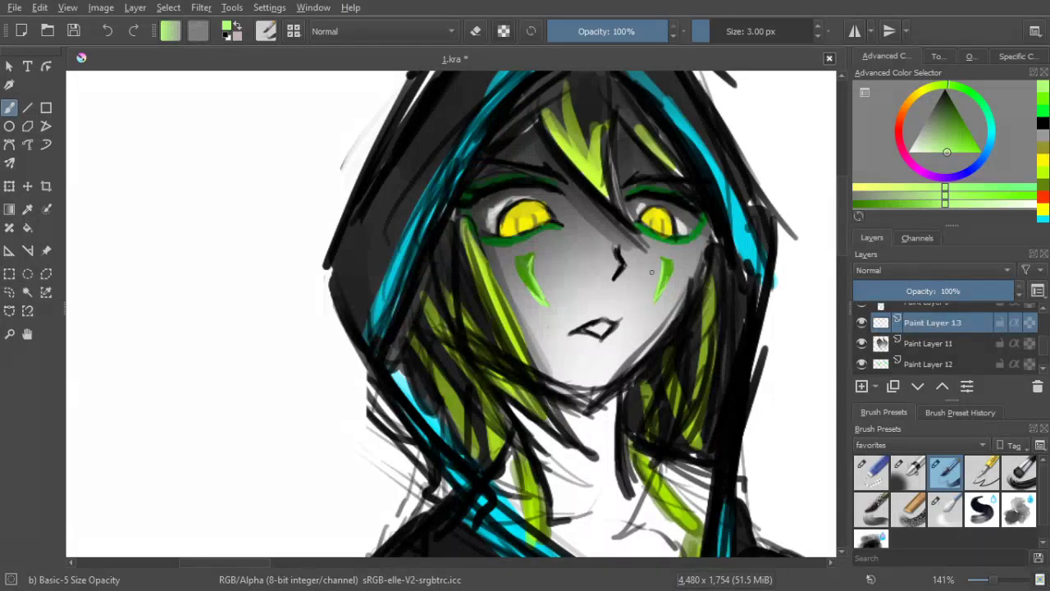
scroll(652, 272, "down", 3)
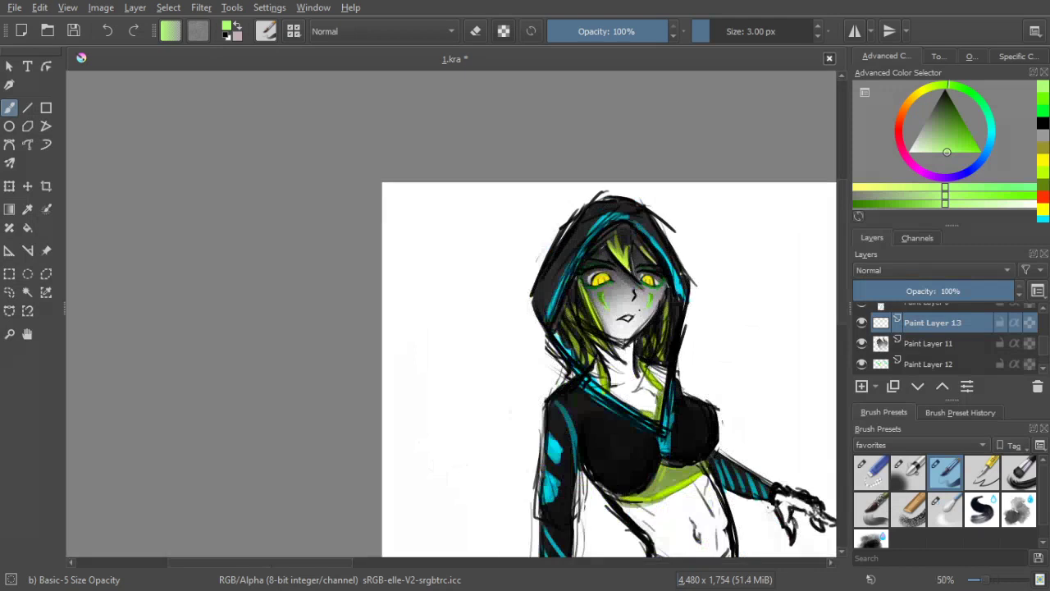
scroll(629, 290, "up", 3)
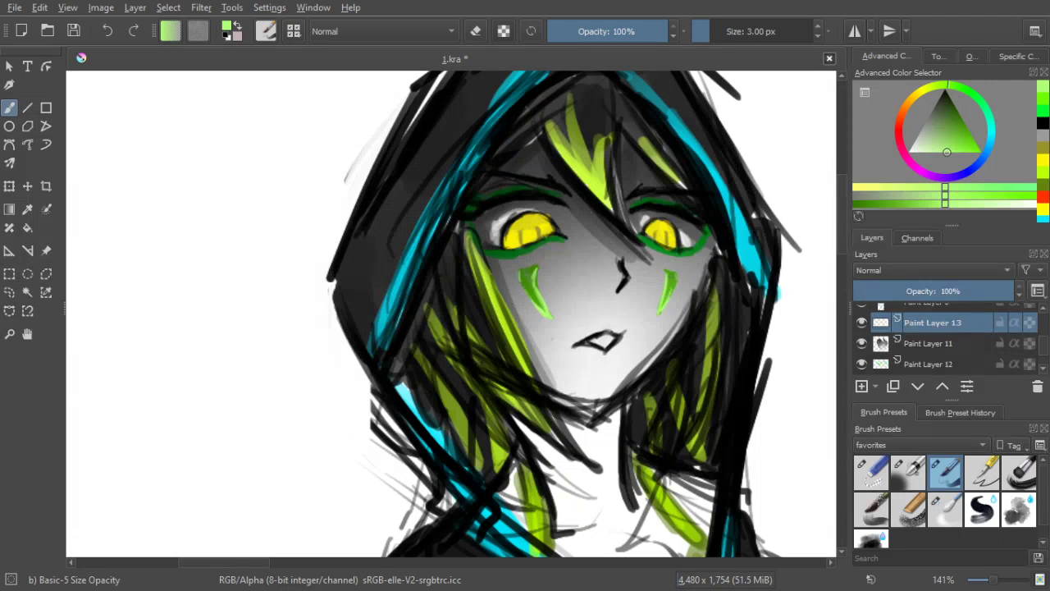
scroll(613, 300, "down", 5)
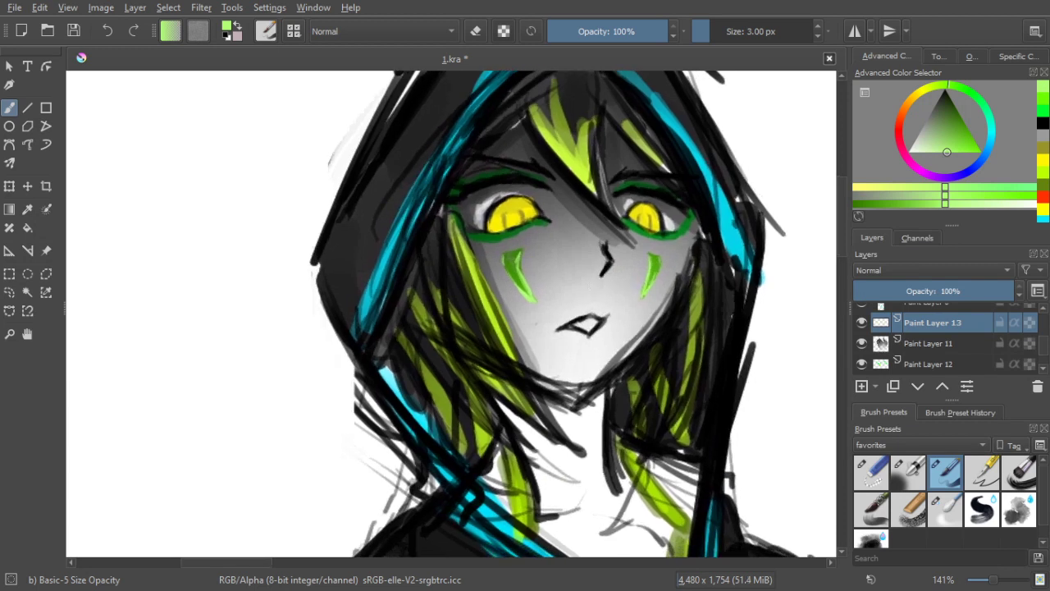
scroll(614, 310, "down", 2)
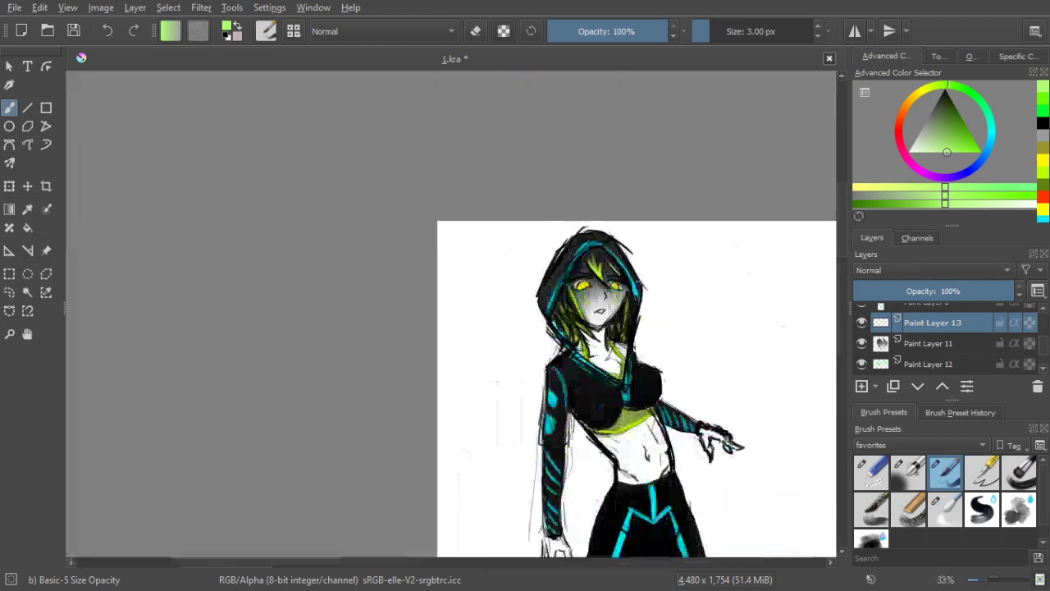
left_click_drag(618, 341, 604, 285)
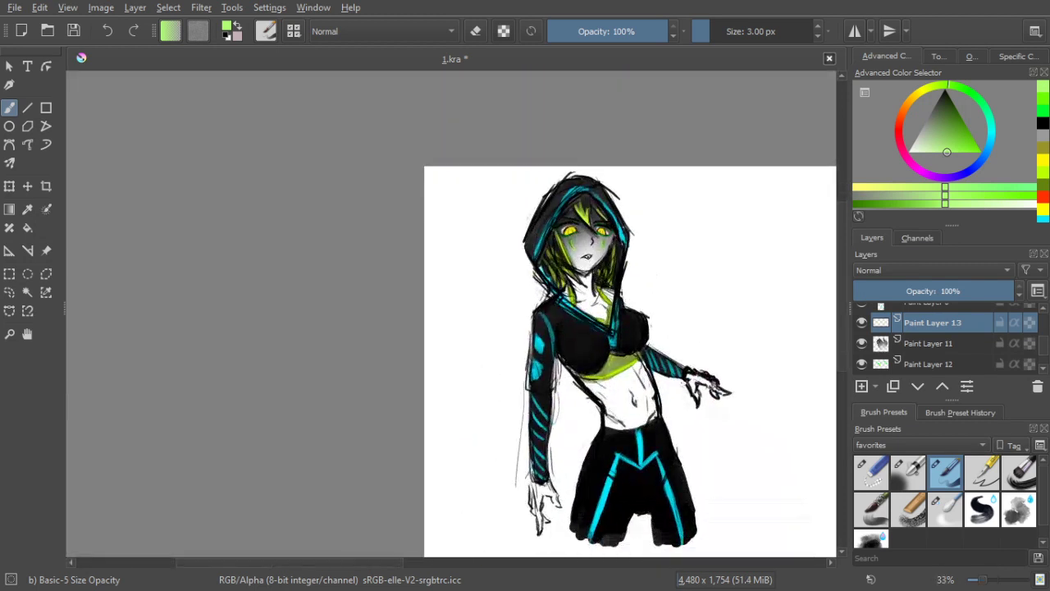
scroll(592, 256, "up", 3)
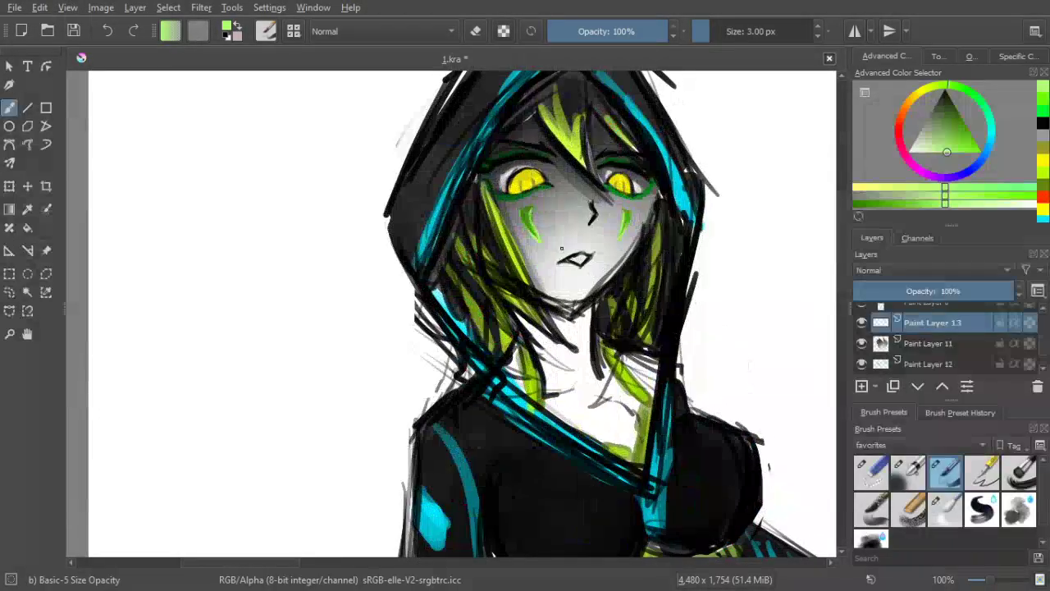
mouse_move(616, 339)
left_mouse_down()
mouse_move(587, 345)
mouse_move(584, 334)
left_mouse_up()
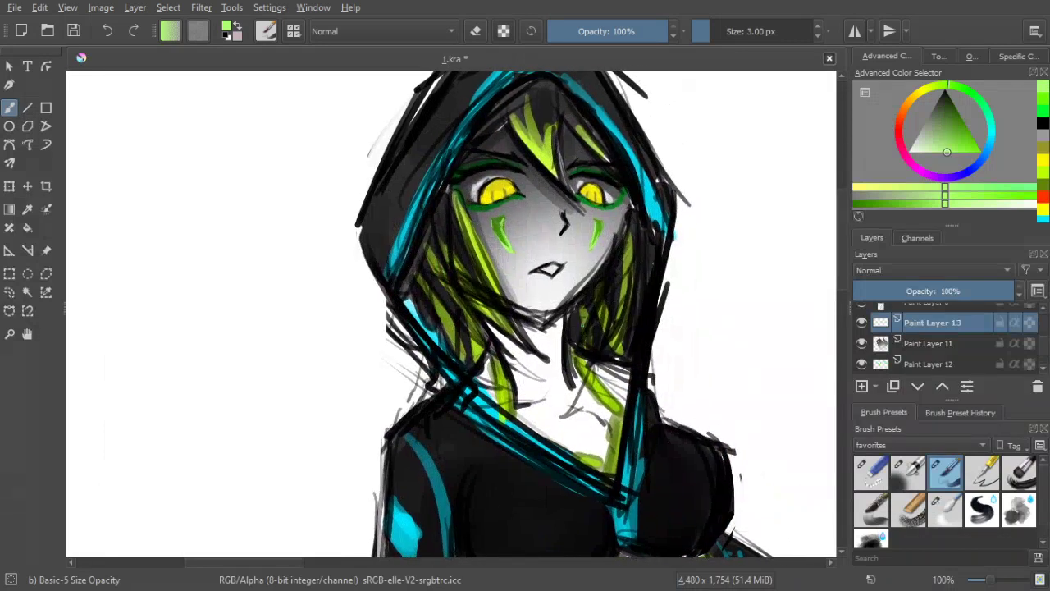
scroll(563, 191, "down", 4)
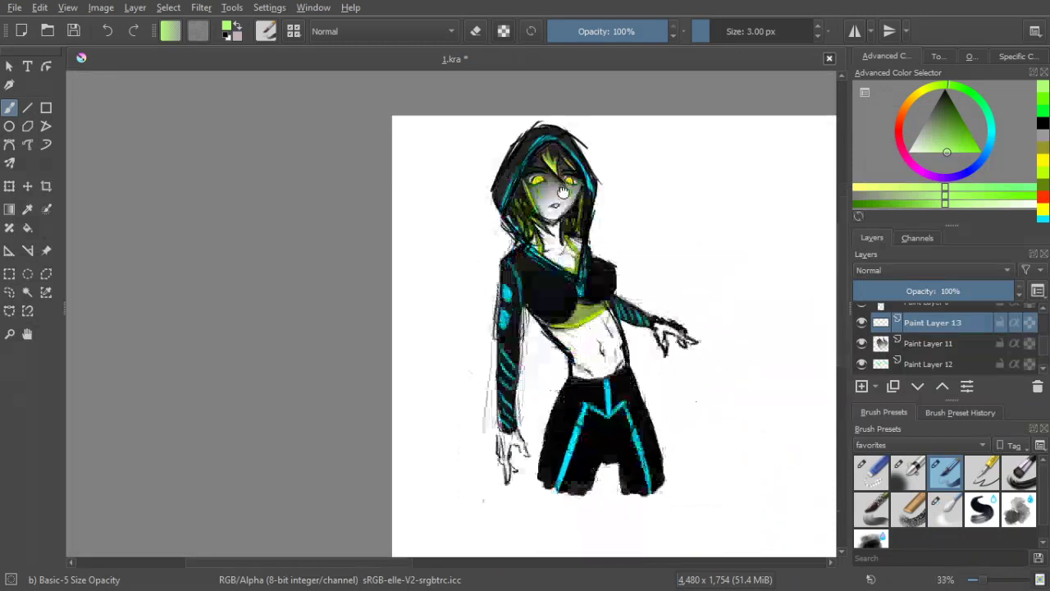
left_click_drag(563, 192, 550, 205)
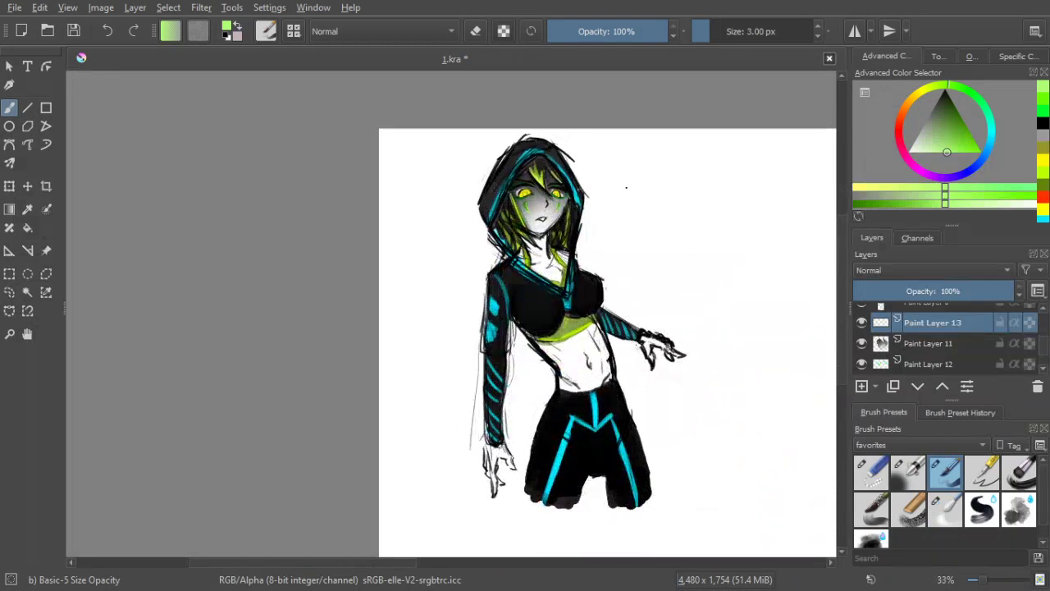
Switch to light purple with a 32 px brush and try a highlight stroke at the top of the hood
left_click_drag(939, 136, 859, 183)
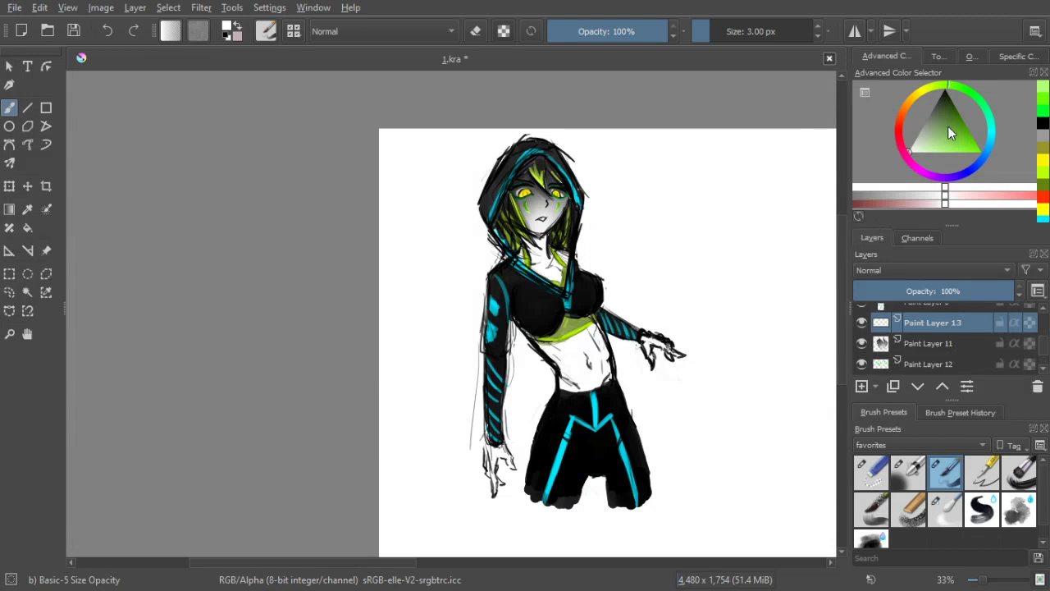
left_click(940, 175)
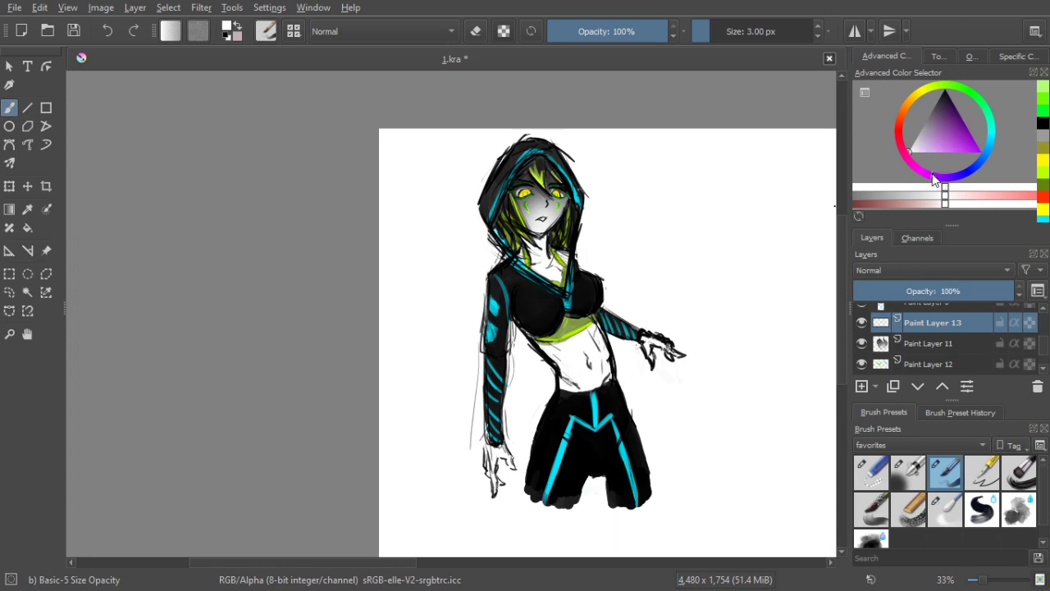
left_click(928, 153)
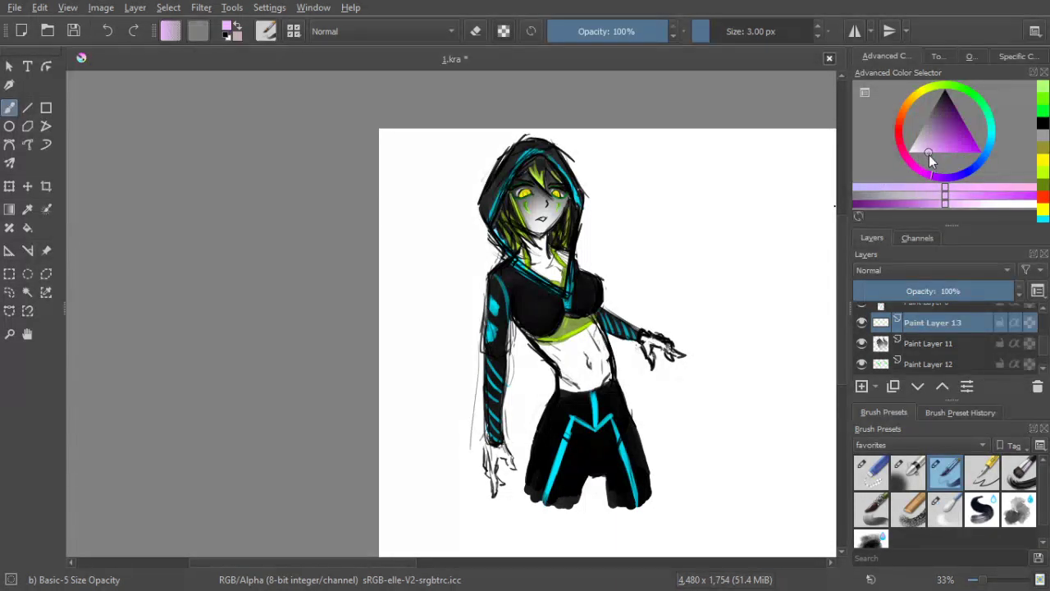
key("bracketright")
key("bracketright")
key("bracketright")
key("bracketright")
key("bracketright")
key("bracketright")
key("bracketright")
key("bracketright")
key("bracketright")
key("bracketright")
key("bracketright")
key("bracketright")
key("bracketright")
key("bracketright")
key("bracketright")
key("bracketright")
key("bracketright")
key("bracketright")
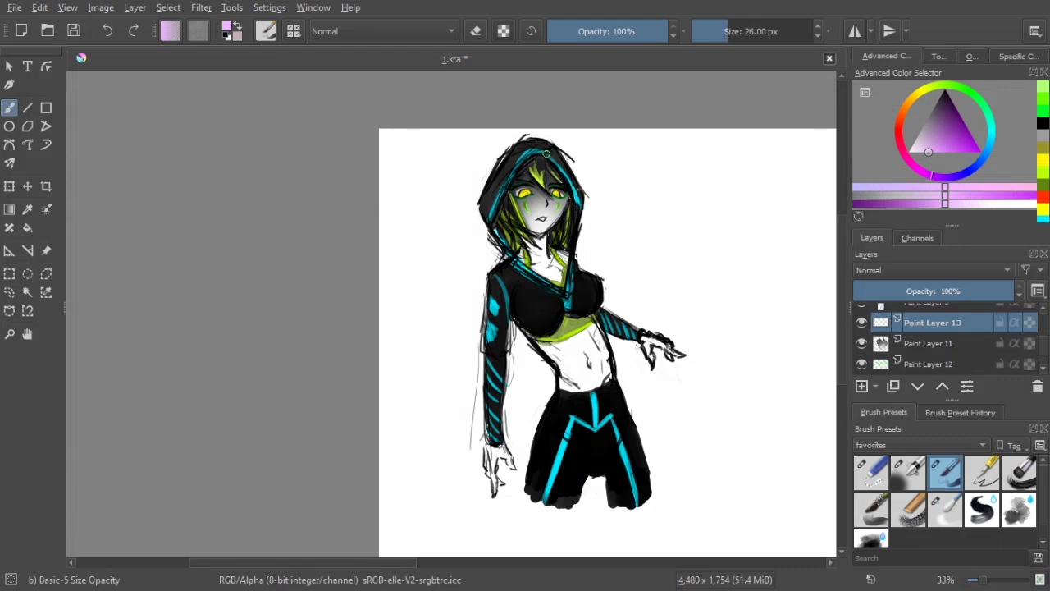
key("bracketright")
key("bracketright")
left_click_drag(532, 142, 542, 143)
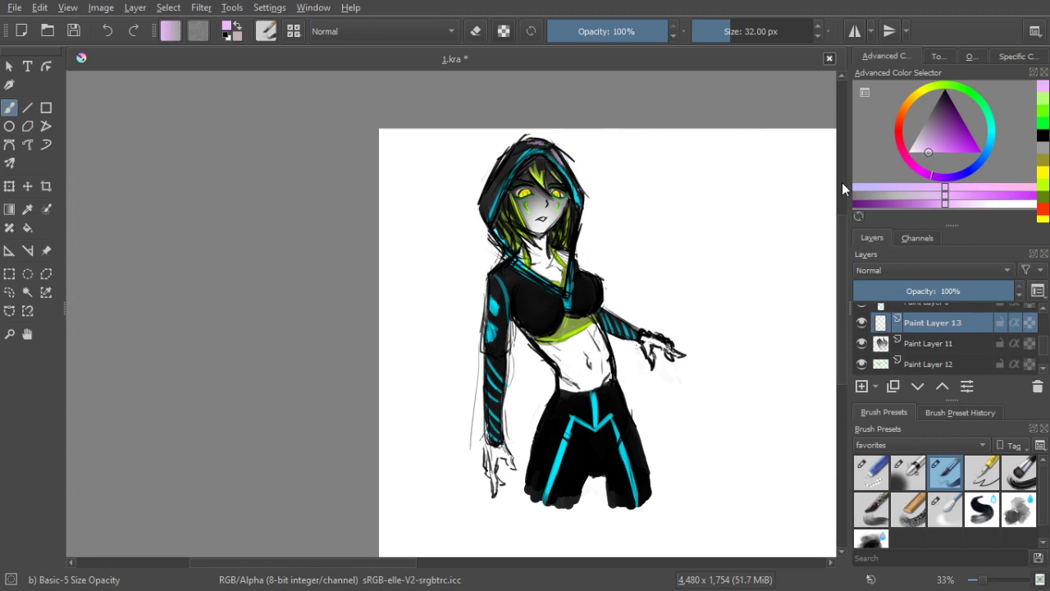
Try paler purple highlight strokes along the top and side of the hood, and undo them
left_click(921, 154)
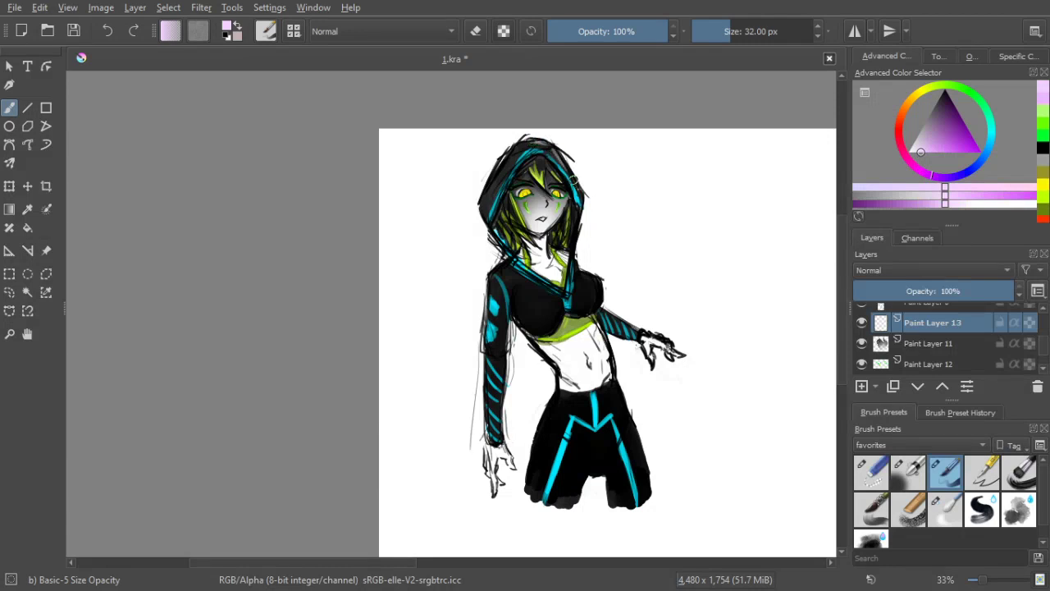
left_click_drag(540, 139, 557, 150)
left_click_drag(502, 166, 517, 149)
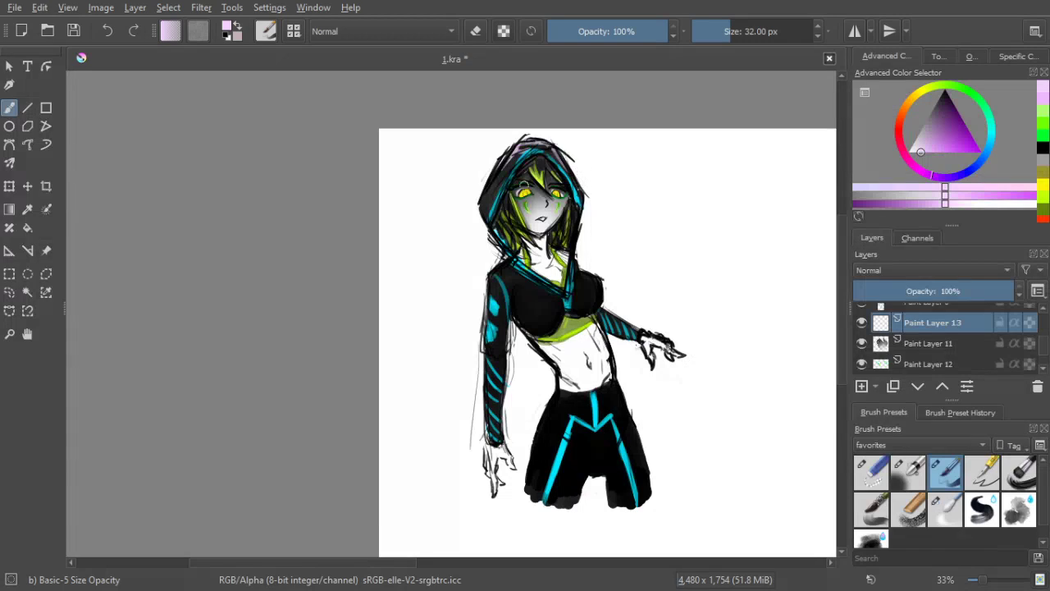
left_click_drag(497, 175, 481, 196)
key("ctrl+z")
key("ctrl+z")
key("ctrl+z")
key("ctrl+z")
Compare the drawing with Paint Layer 13 hidden and shown
left_click(860, 322)
left_click(860, 322)
left_click(860, 322)
left_click(860, 323)
left_click(860, 323)
left_click(860, 323)
left_click(860, 323)
key("ctrl+z")
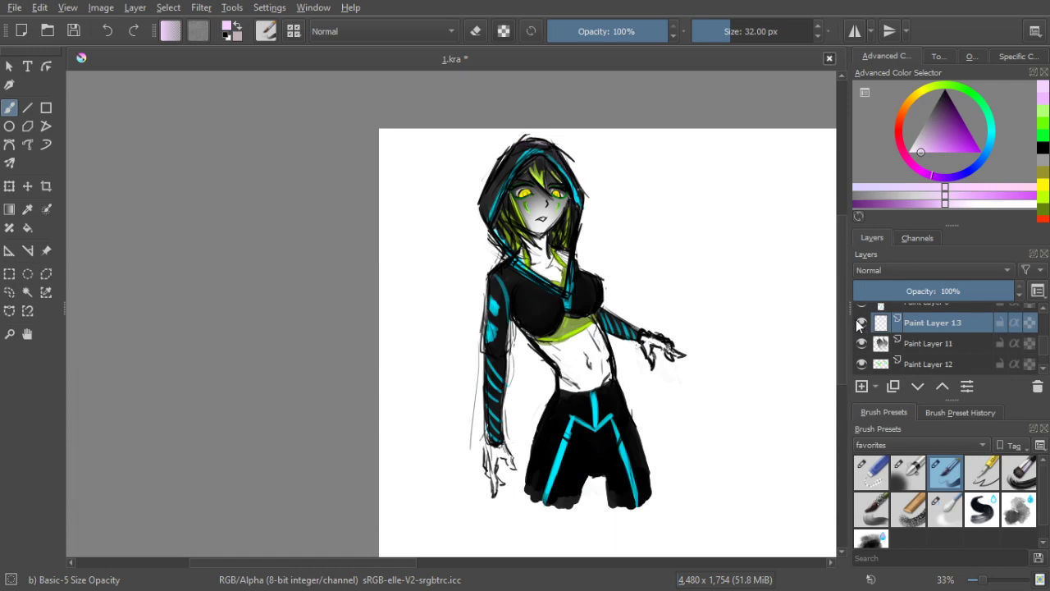
Add a new paint layer and paint pale yellow highlights along the hood's edge and the chest
left_click(861, 387)
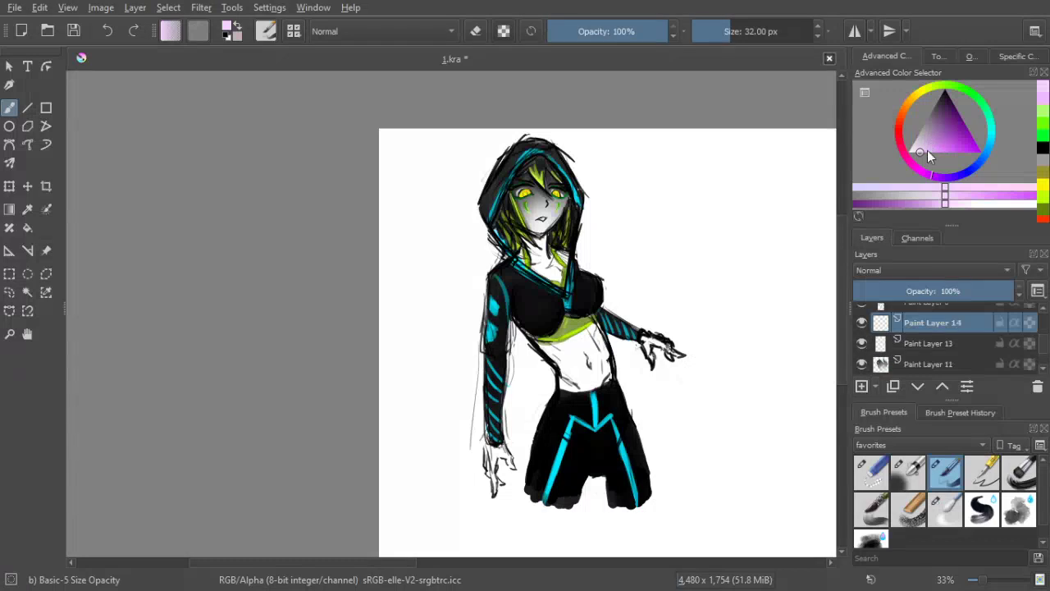
mouse_move(924, 153)
left_mouse_down()
mouse_move(920, 168)
mouse_move(923, 110)
mouse_move(922, 155)
left_mouse_up()
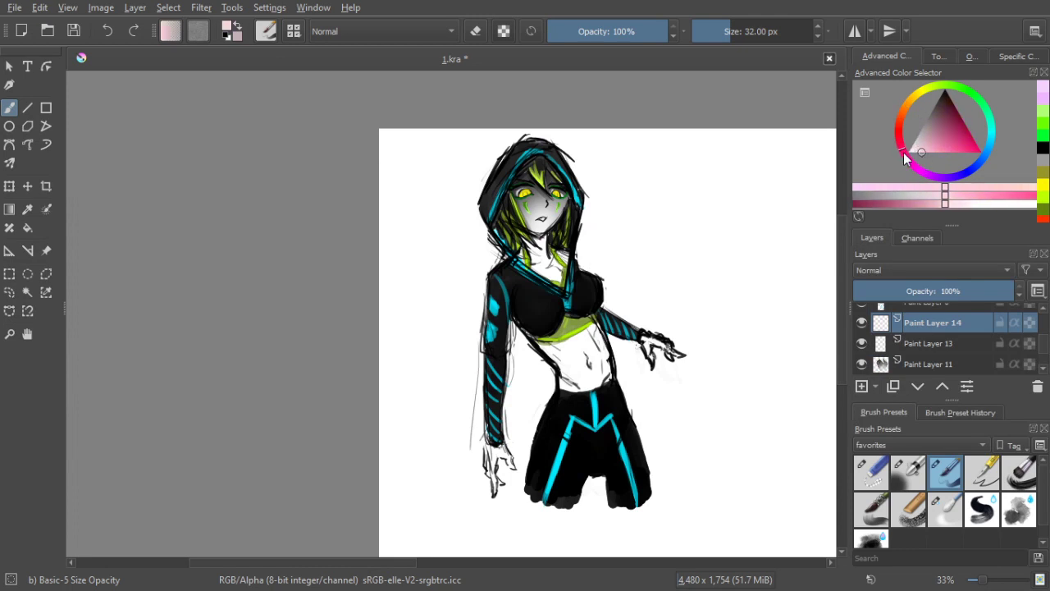
left_click_drag(911, 158, 928, 99)
left_click(930, 154)
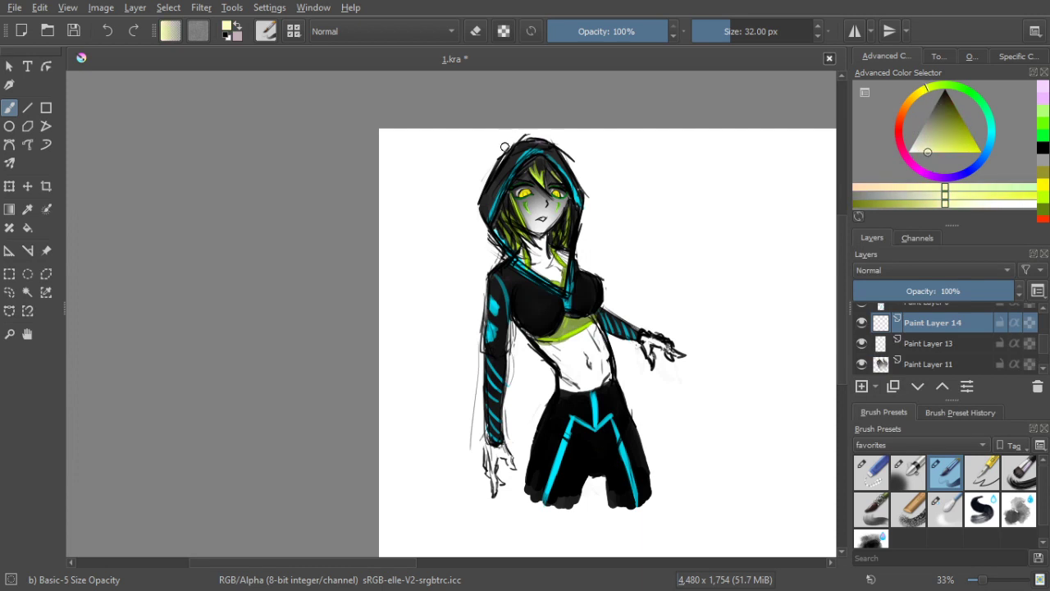
mouse_move(481, 197)
left_mouse_down()
mouse_move(524, 120)
mouse_move(524, 140)
mouse_move(559, 153)
mouse_move(571, 173)
left_mouse_up()
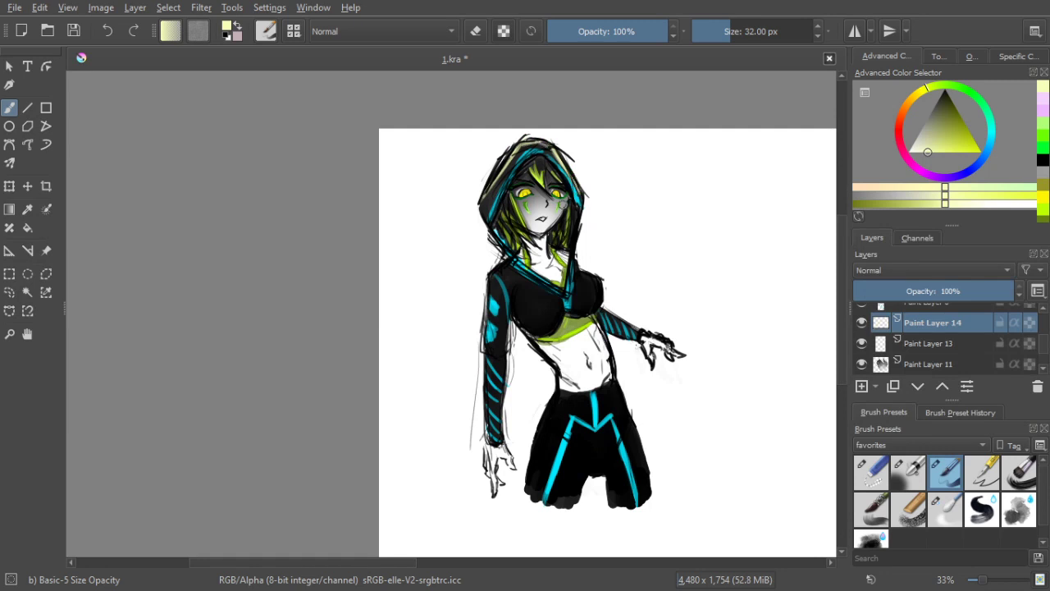
mouse_move(577, 213)
left_mouse_down()
mouse_move(571, 244)
mouse_move(598, 288)
mouse_move(595, 307)
left_mouse_up()
Move Paint Layer 14 to the top of the layer stack and erase along the hood highlight at 10 px
mouse_move(938, 324)
left_mouse_down()
mouse_move(940, 302)
mouse_move(936, 369)
mouse_move(938, 303)
mouse_move(933, 334)
mouse_move(927, 304)
left_mouse_up()
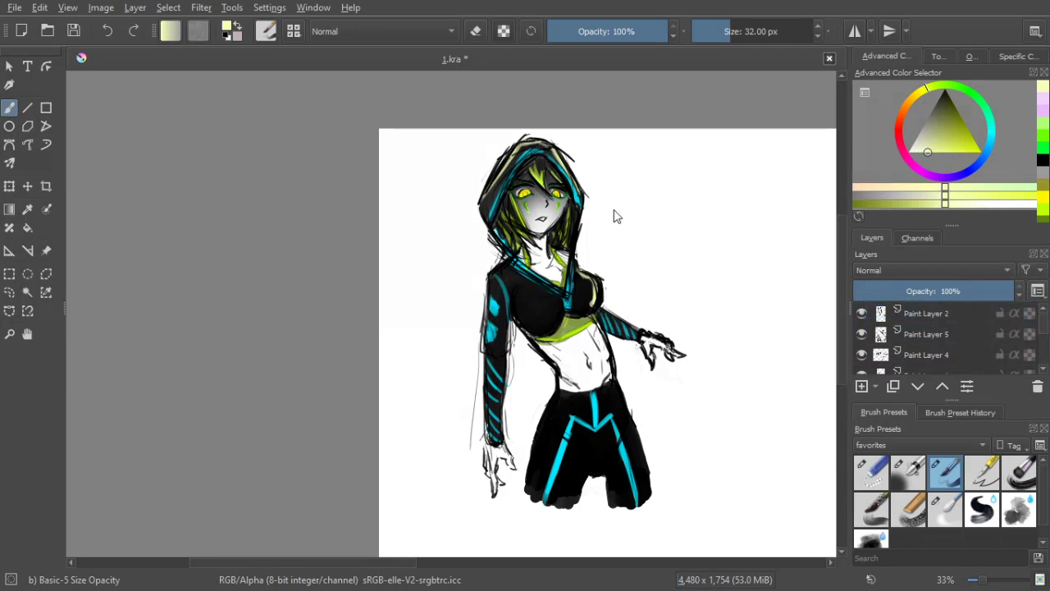
key("bracketleft")
key("bracketleft")
key("bracketleft")
key("bracketleft")
key("bracketleft")
key("bracketleft")
key("bracketleft")
key("bracketleft")
key("bracketleft")
key("bracketleft")
key("bracketleft")
key("bracketleft")
key("bracketleft")
key("bracketleft")
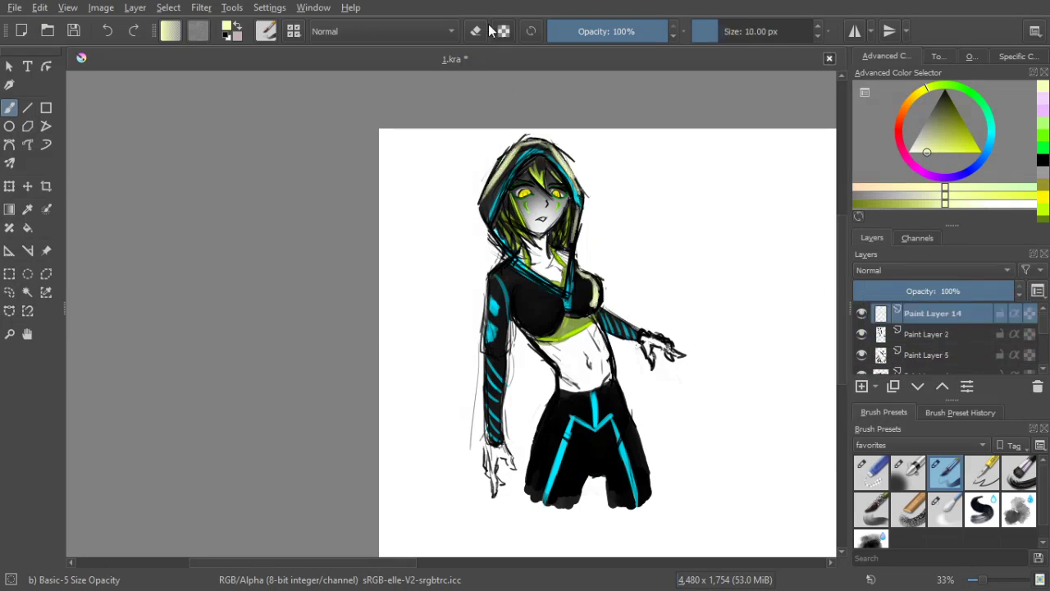
key("e")
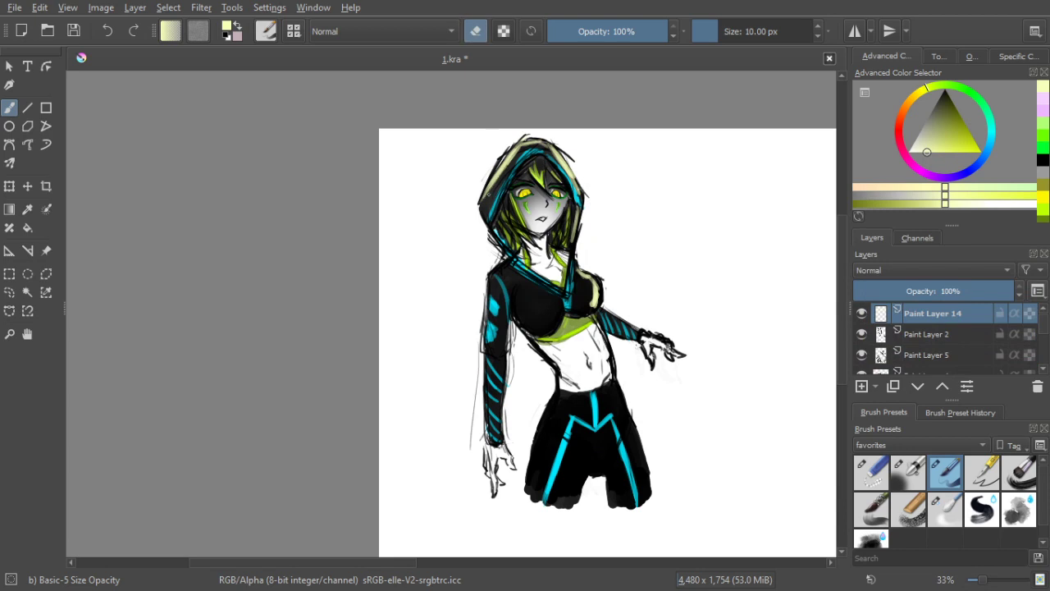
left_click_drag(487, 194, 508, 163)
Erase all the pale yellow highlights on the hood and chest with a 96 px eraser
key("bracketright")
key("bracketright")
key("bracketright")
key("bracketright")
key("bracketright")
key("bracketright")
key("bracketright")
key("bracketright")
key("bracketright")
key("bracketright")
key("bracketright")
key("bracketright")
key("bracketright")
key("bracketright")
key("bracketright")
key("bracketright")
key("bracketright")
key("bracketright")
key("bracketright")
key("bracketright")
mouse_move(480, 198)
left_mouse_down()
mouse_move(538, 155)
mouse_move(567, 153)
mouse_move(581, 271)
mouse_move(605, 291)
left_mouse_up()
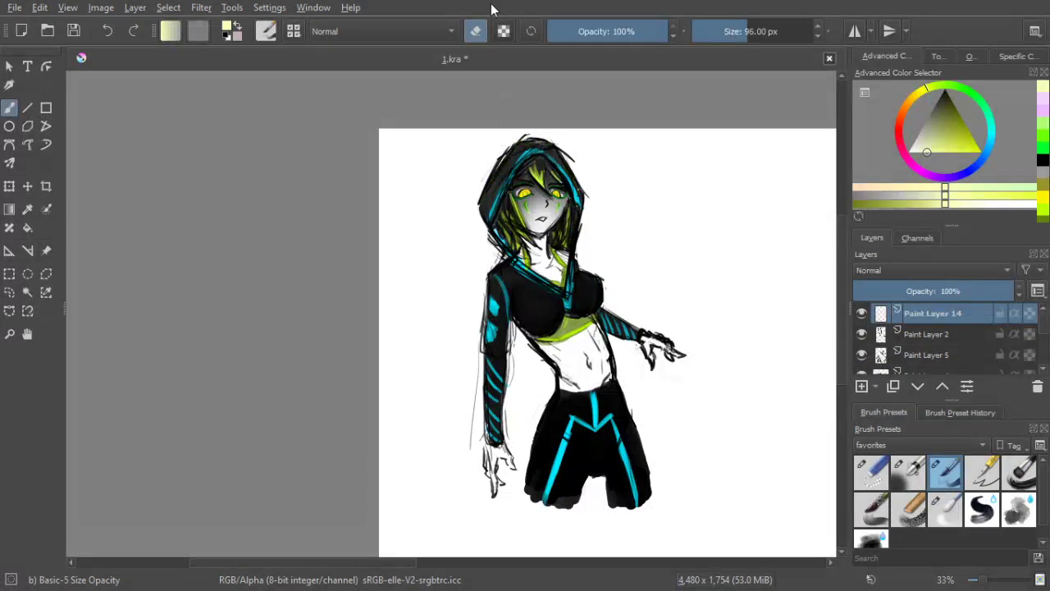
Return to painting with a 26 px brush and repaint the pale yellow highlight along the hood's outer edge
left_click(476, 31)
key("bracketleft")
key("bracketleft")
key("bracketleft")
key("bracketleft")
key("bracketleft")
key("bracketleft")
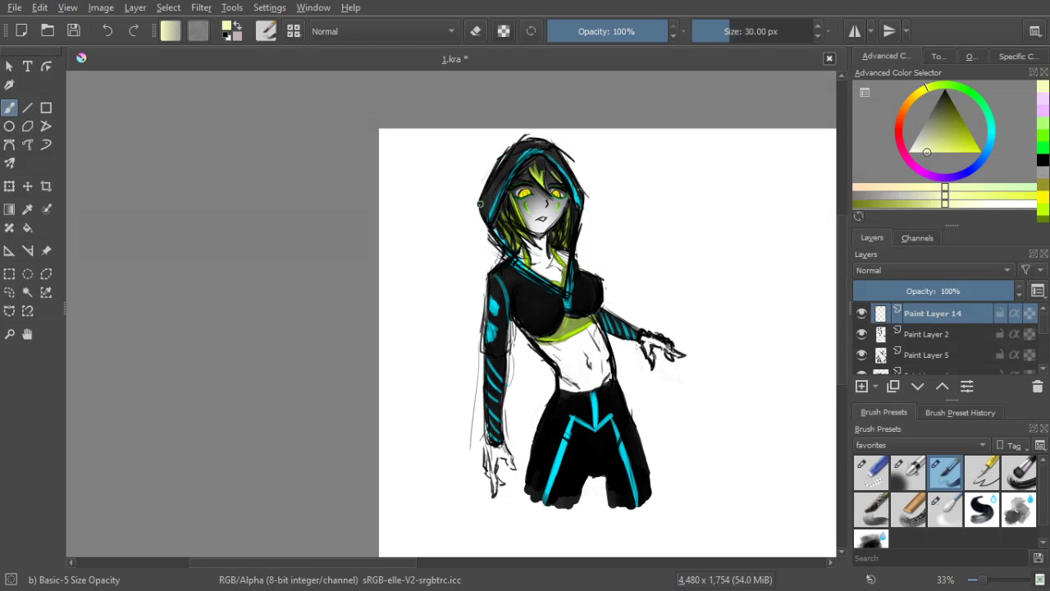
scroll(480, 199, "up", 1)
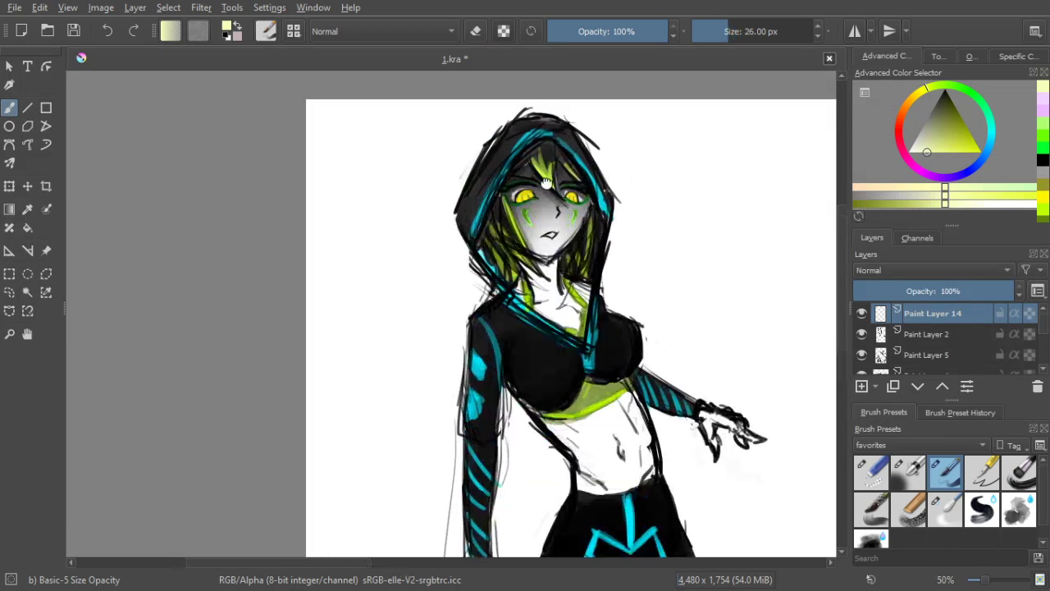
mouse_move(462, 209)
left_mouse_down()
mouse_move(516, 124)
mouse_move(489, 162)
mouse_move(530, 123)
mouse_move(551, 122)
mouse_move(591, 168)
left_mouse_up()
Paint thinner pale yellow highlights down the right side of the hood with a 13 px brush
key("bracketleft")
key("bracketleft")
key("bracketleft")
key("bracketleft")
mouse_move(558, 128)
left_mouse_down()
mouse_move(596, 168)
mouse_move(613, 211)
left_mouse_up()
left_click_drag(585, 154, 609, 228)
left_click_drag(608, 268, 599, 227)
mouse_move(597, 185)
left_mouse_down()
mouse_move(590, 240)
mouse_move(600, 275)
mouse_move(590, 297)
left_mouse_up()
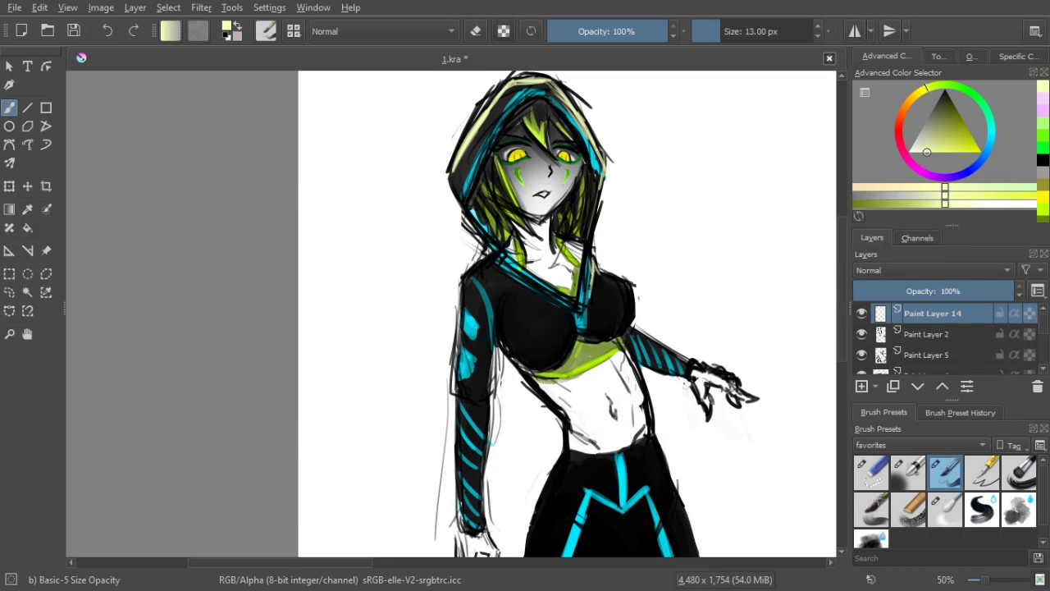
Paint a pale yellow highlight over the shoulder and around the chest's outer edge with an 18 px brush
key("bracketright")
key("bracketright")
key("bracketright")
mouse_move(601, 272)
left_mouse_down()
mouse_move(622, 288)
mouse_move(622, 326)
left_mouse_up()
mouse_move(626, 288)
left_mouse_down()
mouse_move(624, 317)
mouse_move(629, 309)
left_mouse_up()
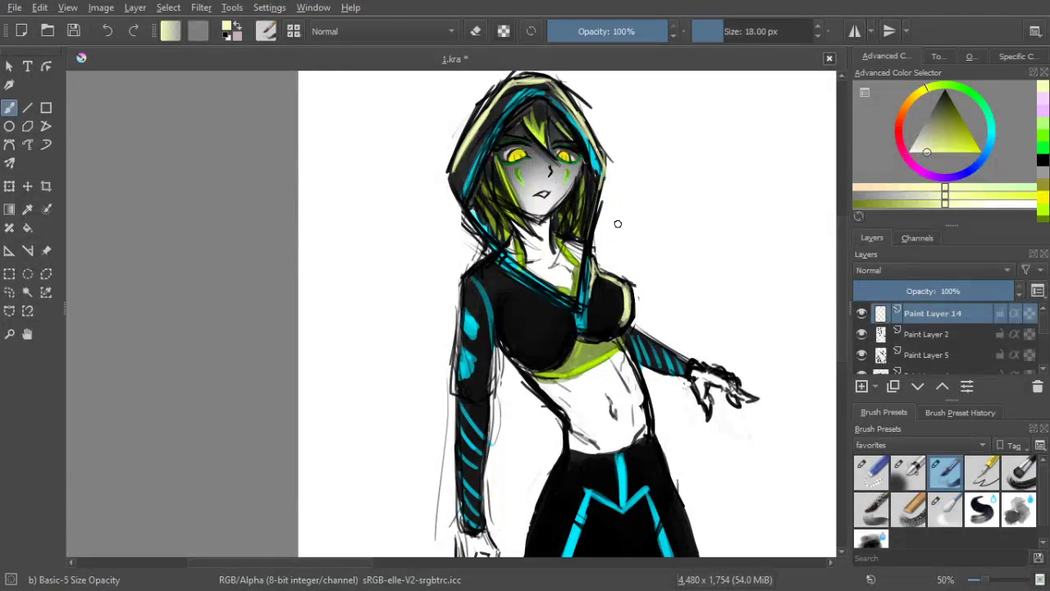
Paint a thin pale yellow highlight along the upper edge of the outstretched sleeve
scroll(633, 230, "down", 3)
scroll(593, 229, "up", 3)
left_click_drag(505, 237, 410, 234)
left_click(476, 32)
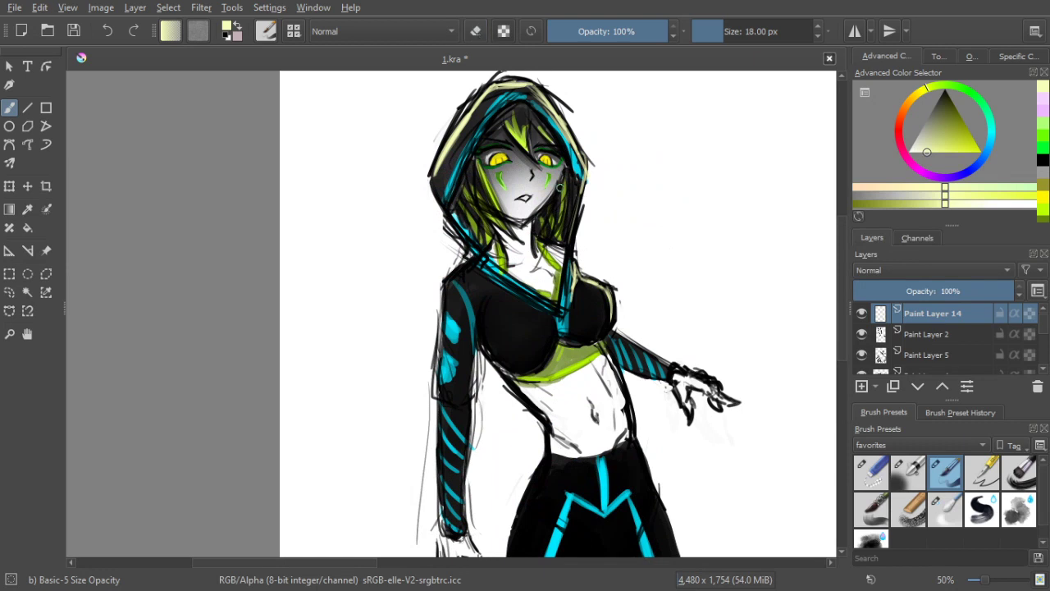
left_click(476, 32)
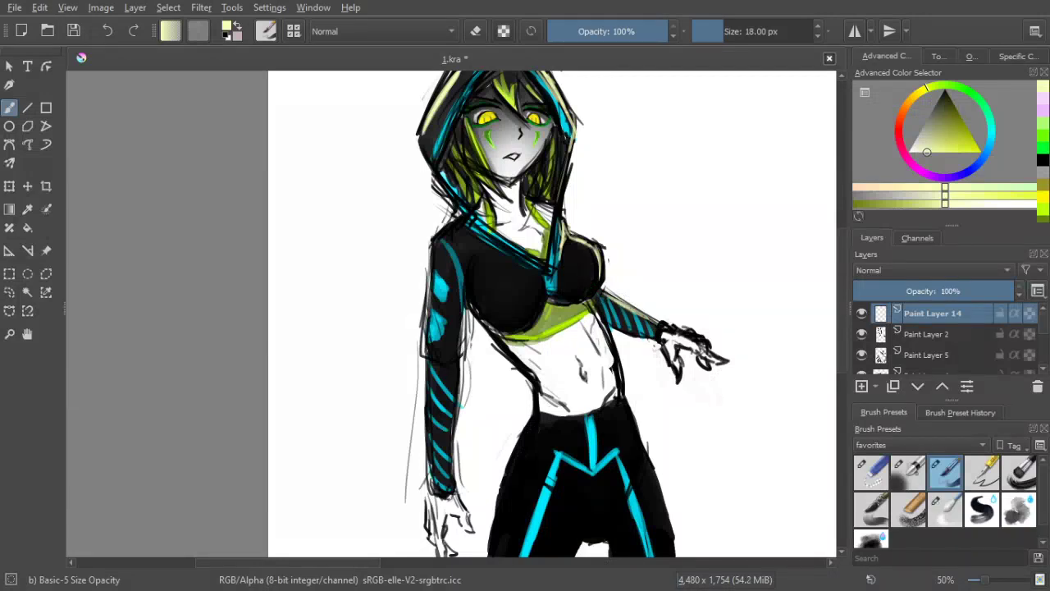
Paint pale yellow highlights on the hip and down the outer edge of the trouser leg with a 26 px brush
left_click_drag(652, 315, 689, 279)
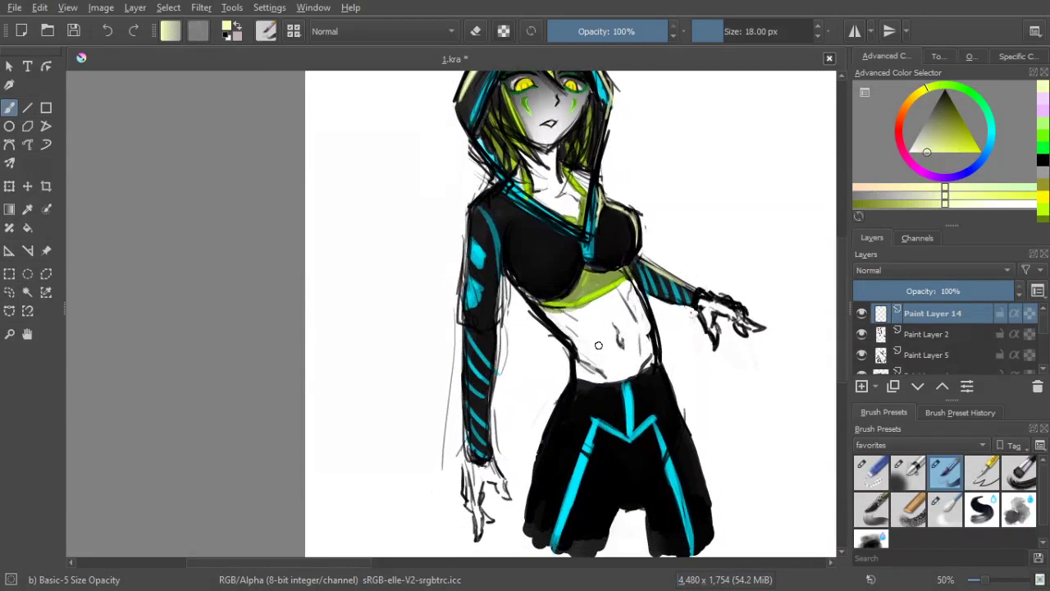
left_click_drag(602, 341, 574, 312)
key("bracketright")
key("bracketright")
key("bracketright")
key("bracketright")
left_click_drag(628, 354, 631, 387)
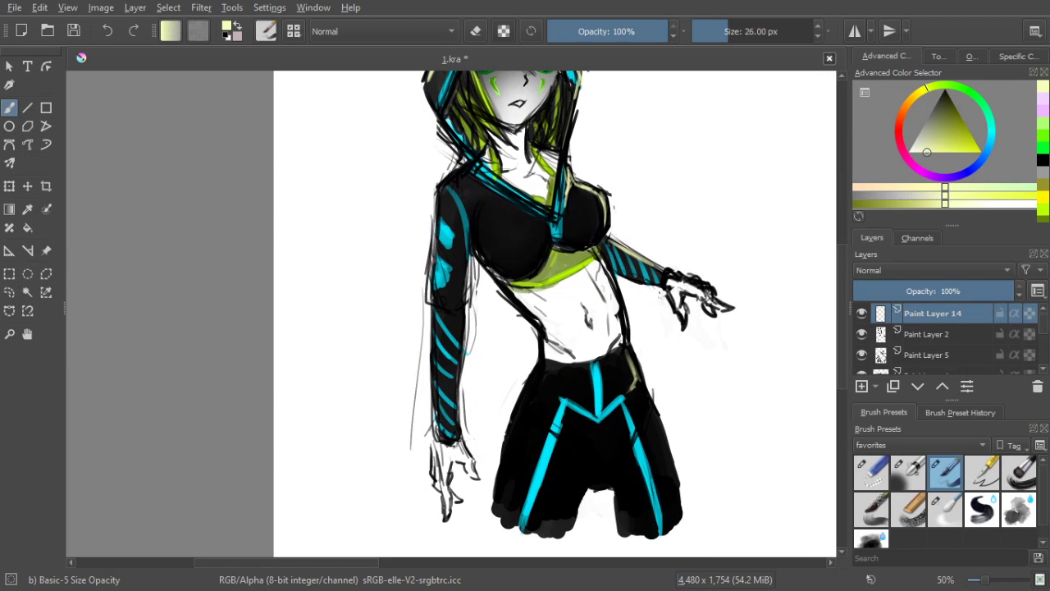
mouse_move(638, 382)
left_mouse_down()
mouse_move(657, 429)
mouse_move(642, 392)
mouse_move(675, 522)
left_mouse_up()
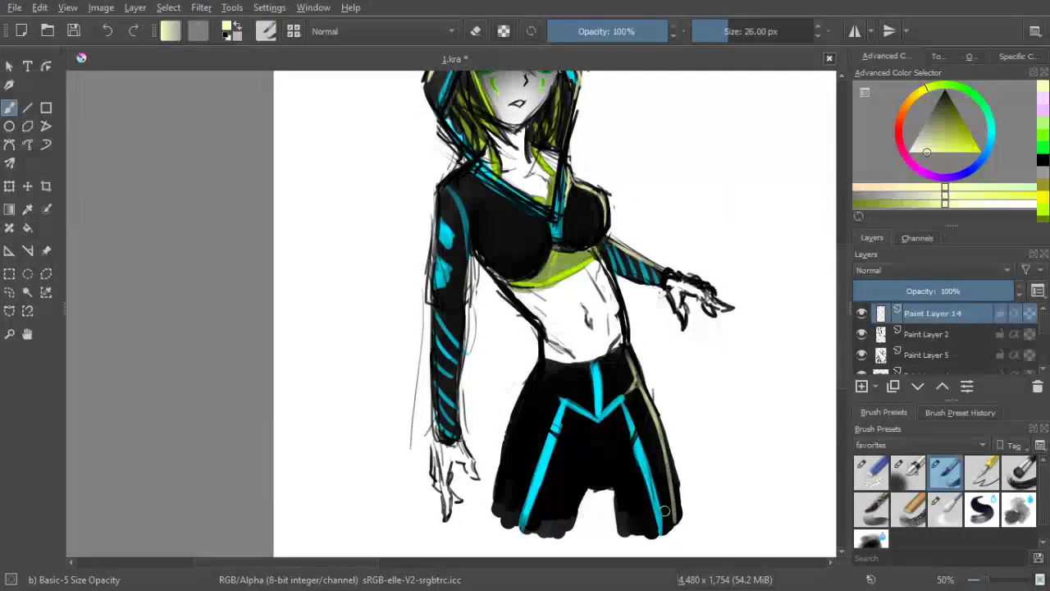
scroll(646, 423, "down", 2)
scroll(651, 399, "up", 1)
left_click_drag(648, 391, 639, 398)
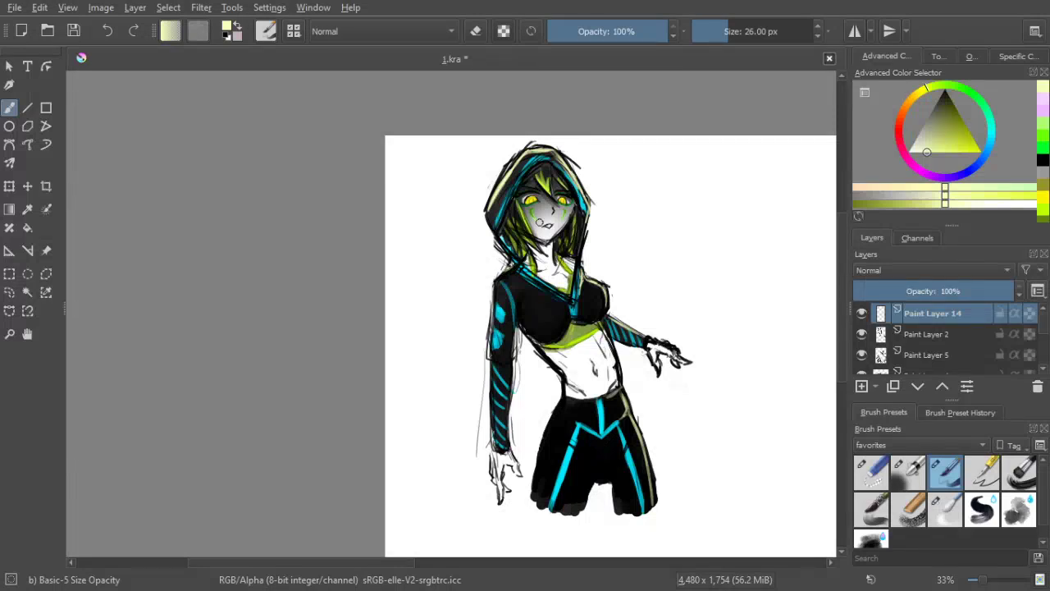
Switch to near-white yellow with a 9 px brush and paint a thin highlight along the central bang's lower edge, redoing unsatisfactory strokes
key("bracketleft")
key("bracketleft")
key("bracketleft")
key("bracketleft")
scroll(528, 172, "up", 3)
key("bracketleft")
left_click(916, 152)
key("bracketleft")
key("bracketleft")
key("bracketleft")
key("bracketleft")
key("bracketleft")
key("bracketright")
key("bracketright")
key("bracketright")
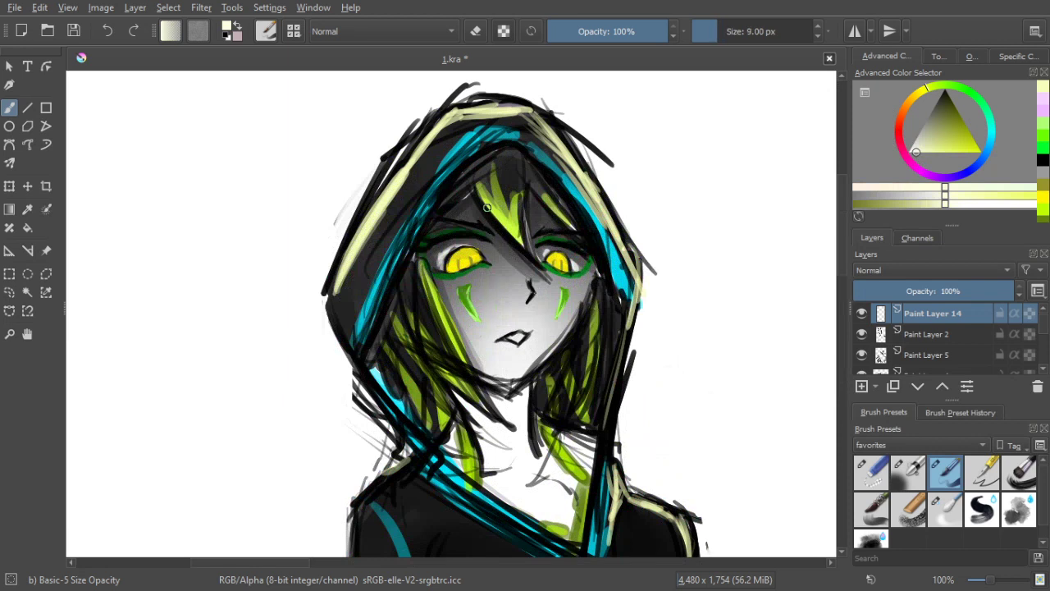
left_click_drag(512, 240, 514, 244)
key("ctrl+z")
left_click_drag(486, 211, 523, 258)
key("ctrl+z")
left_click_drag(486, 208, 529, 255)
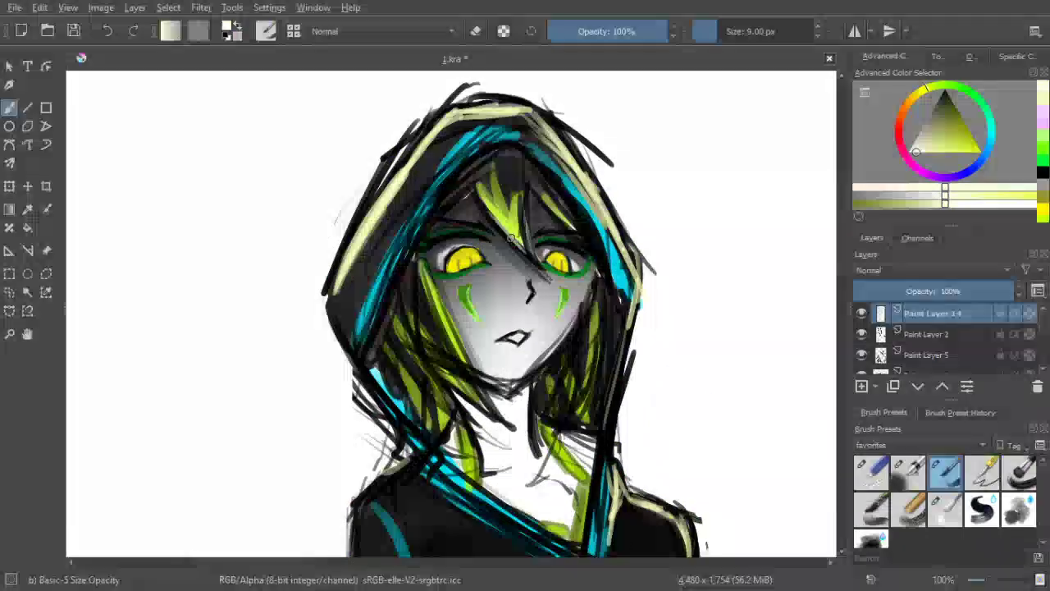
key("ctrl+z")
left_click_drag(489, 208, 531, 251)
Redraw the thin highlight up the other side of the central bang and extend highlights to the neighbouring hair strand
mouse_move(524, 204)
left_mouse_down()
mouse_move(526, 247)
mouse_move(524, 194)
left_mouse_up()
key("ctrl+z")
key("ctrl+z")
key("ctrl+z")
left_click_drag(525, 244, 521, 197)
key("ctrl+z")
left_click_drag(527, 249, 524, 187)
key("ctrl+z")
mouse_move(529, 250)
left_mouse_down()
mouse_move(518, 170)
mouse_move(570, 227)
left_mouse_up()
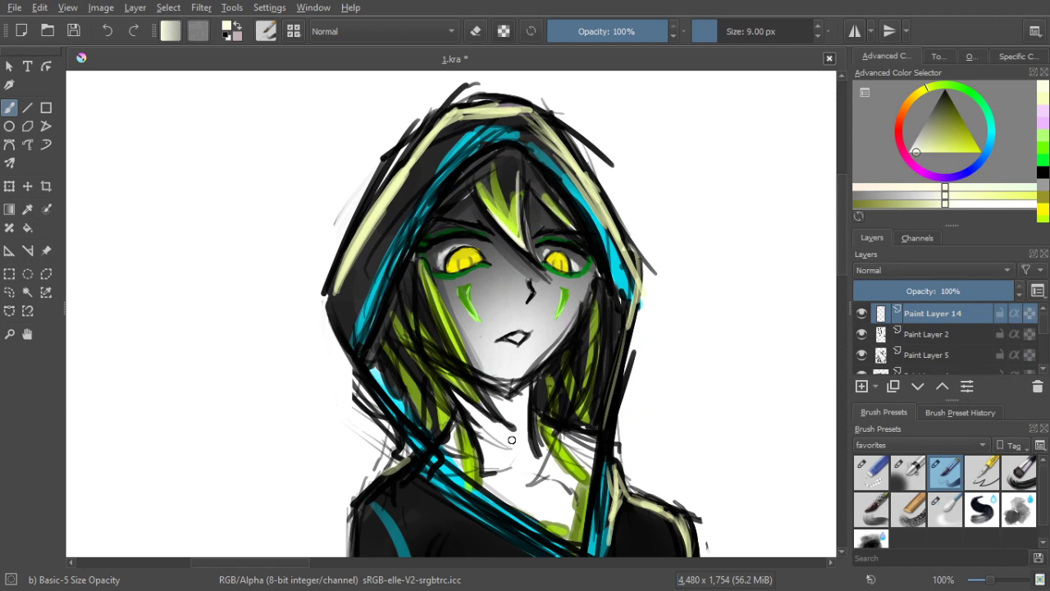
Paint a thin near-white yellow highlight along the long hair strand framing the cheek, redoing unsatisfactory strokes
left_click_drag(479, 392, 443, 283)
key("ctrl+z")
left_click_drag(475, 387, 423, 287)
key("ctrl+z")
left_click_drag(476, 389, 425, 275)
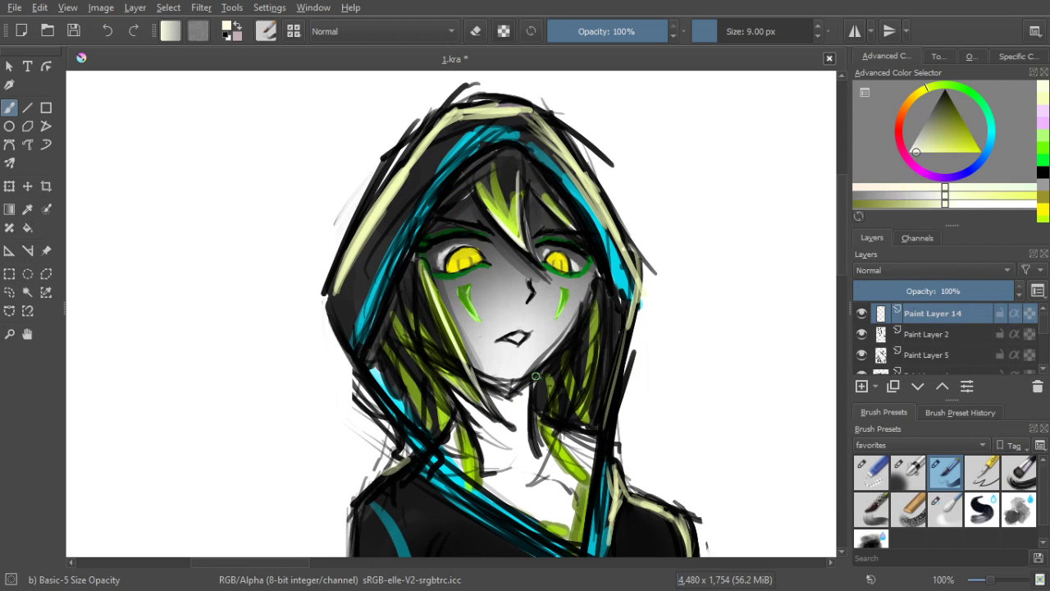
Choose a light mint green, reduce the brush to 2 px, and paint thin highlights on the upper eyelids, removing the last stroke
scroll(604, 362, "down", 2)
left_click_drag(604, 362, 590, 337)
scroll(580, 326, "up", 1)
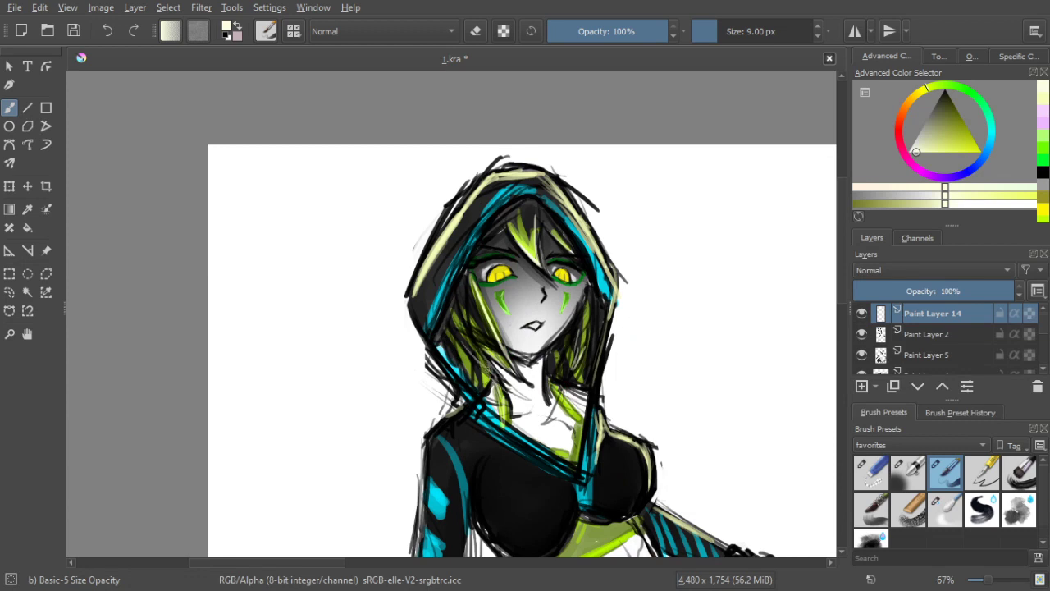
scroll(491, 366, "down", 2)
left_click_drag(572, 378, 580, 325)
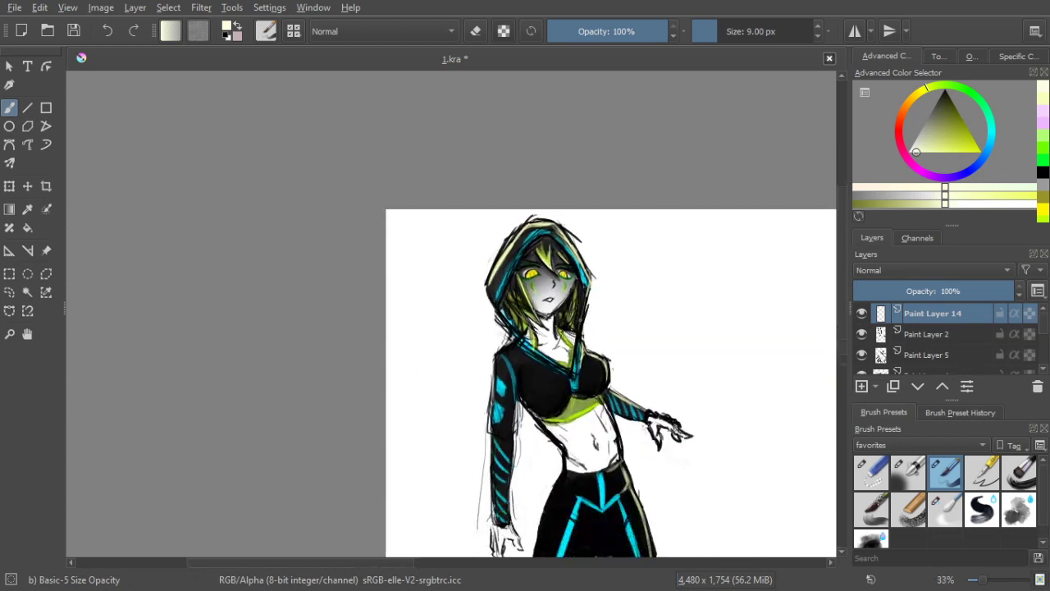
left_click_drag(641, 304, 626, 264)
scroll(627, 264, "up", 3)
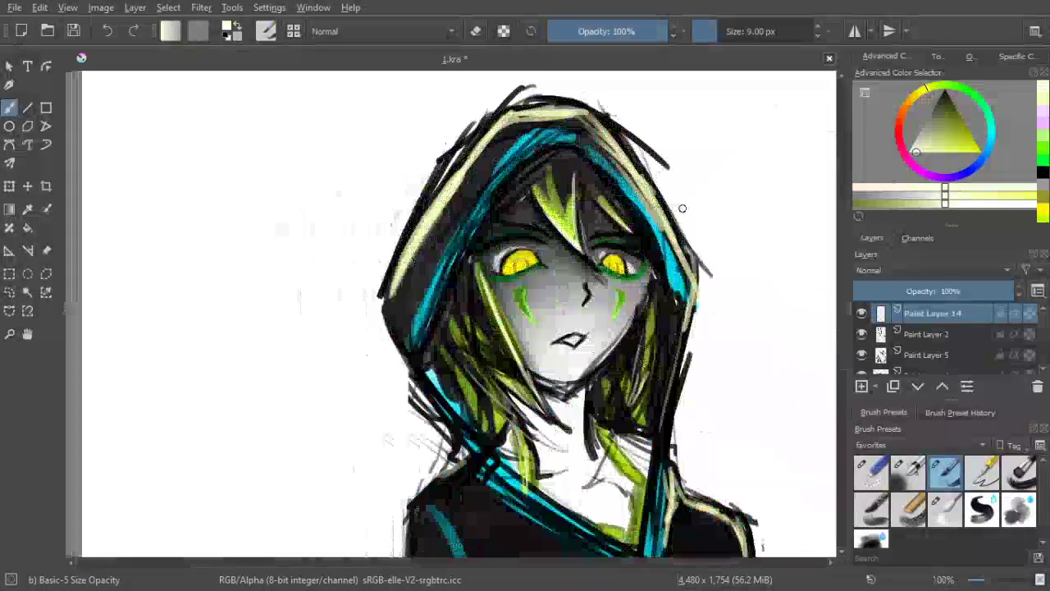
key("bracketleft")
key("bracketleft")
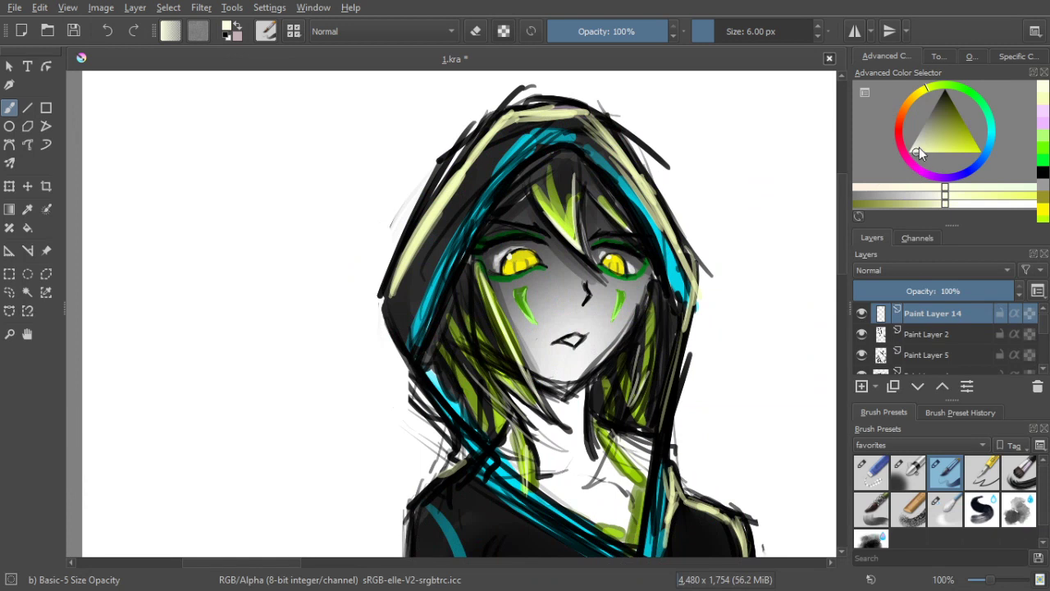
left_click_drag(970, 92, 980, 102)
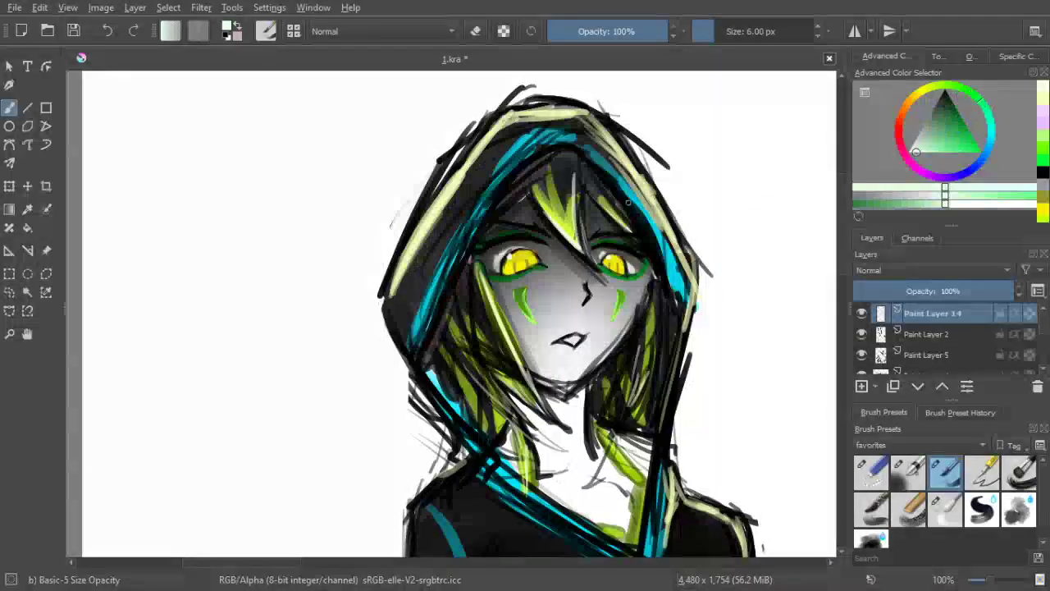
left_click(938, 155)
key("bracketleft")
key("bracketleft")
key("bracketleft")
key("bracketleft")
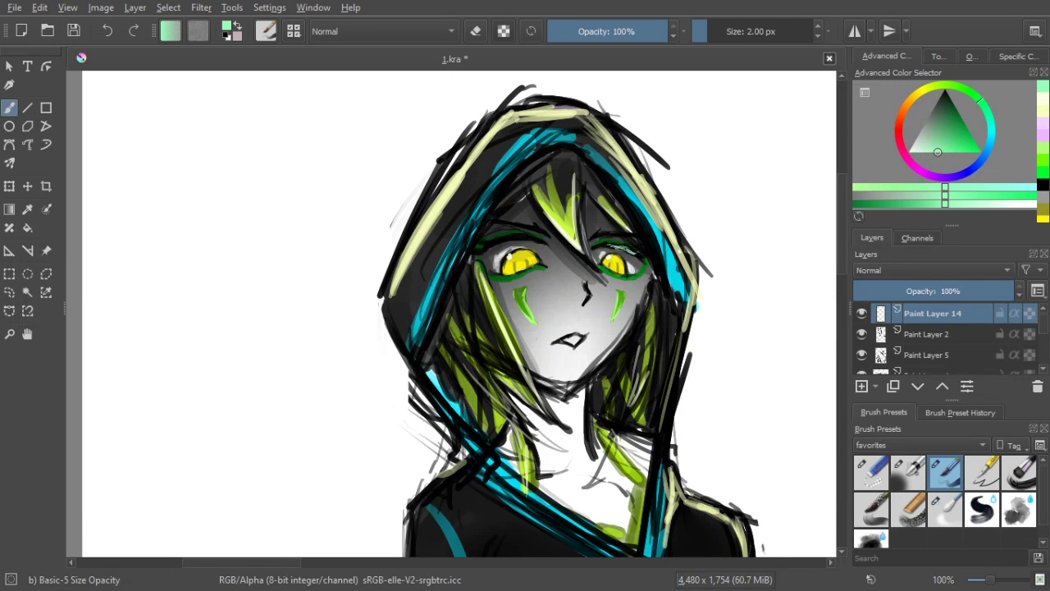
key("ctrl+z")
Examine the eyelid and hair highlights at several zoom levels, from the face out to the upper body
scroll(599, 373, "down", 2)
left_click_drag(599, 373, 585, 247)
scroll(587, 304, "up", 1)
scroll(618, 318, "down", 1)
scroll(585, 241, "down", 2)
scroll(567, 210, "up", 5)
scroll(533, 271, "down", 5)
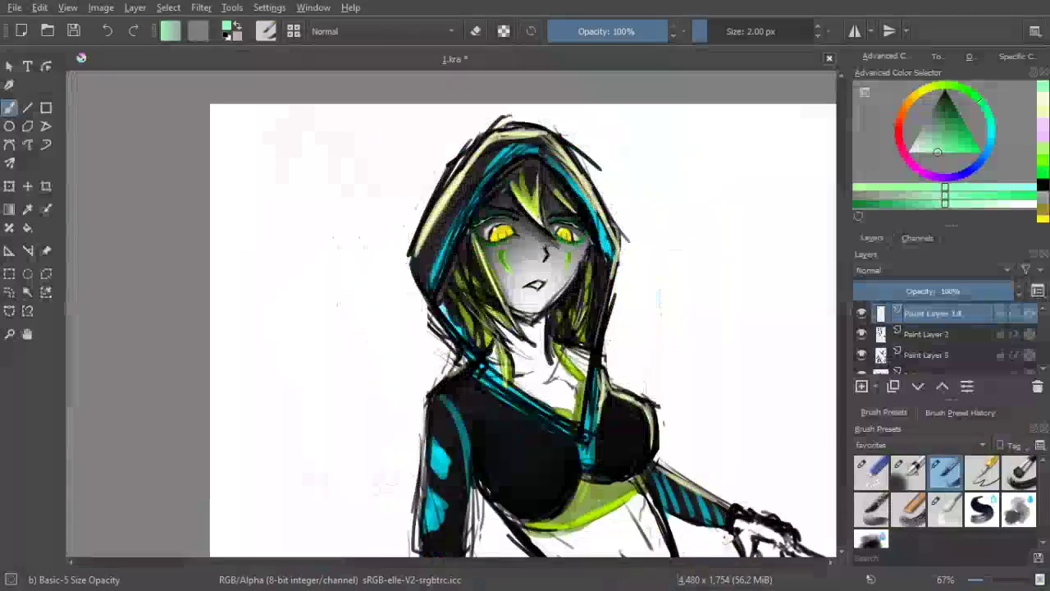
scroll(584, 246, "up", 1)
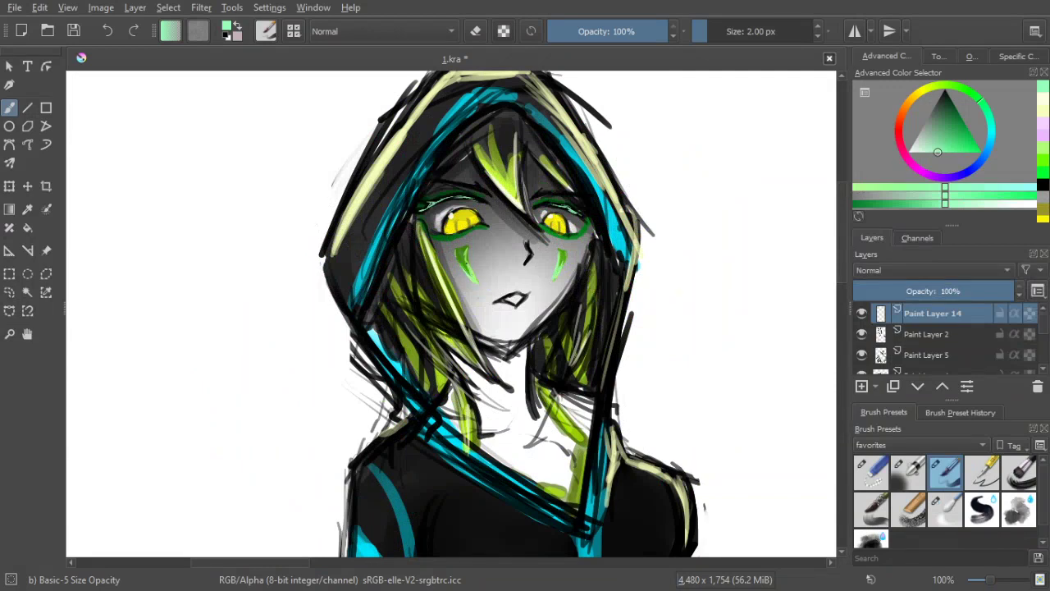
scroll(512, 320, "down", 2)
left_click_drag(512, 319, 505, 268)
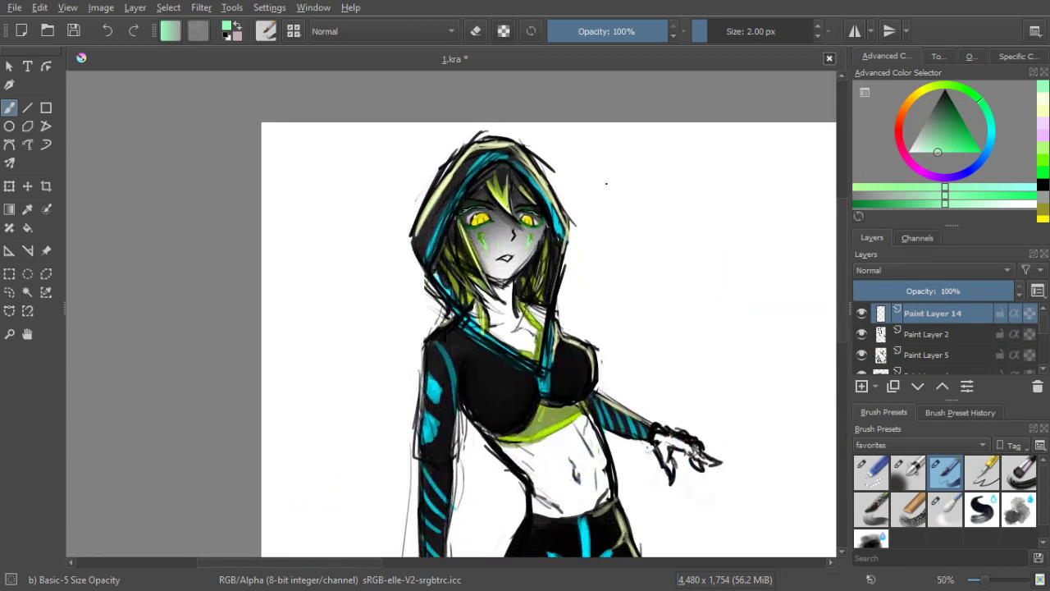
Enlarge the brush to 8 px and check the contents of Paint Layer 2 and Paint Layer 14 by toggling their visibility
key("bracketright")
key("bracketright")
key("bracketright")
key("bracketright")
left_click(861, 335)
left_click(863, 333)
left_click(863, 312)
left_click(862, 313)
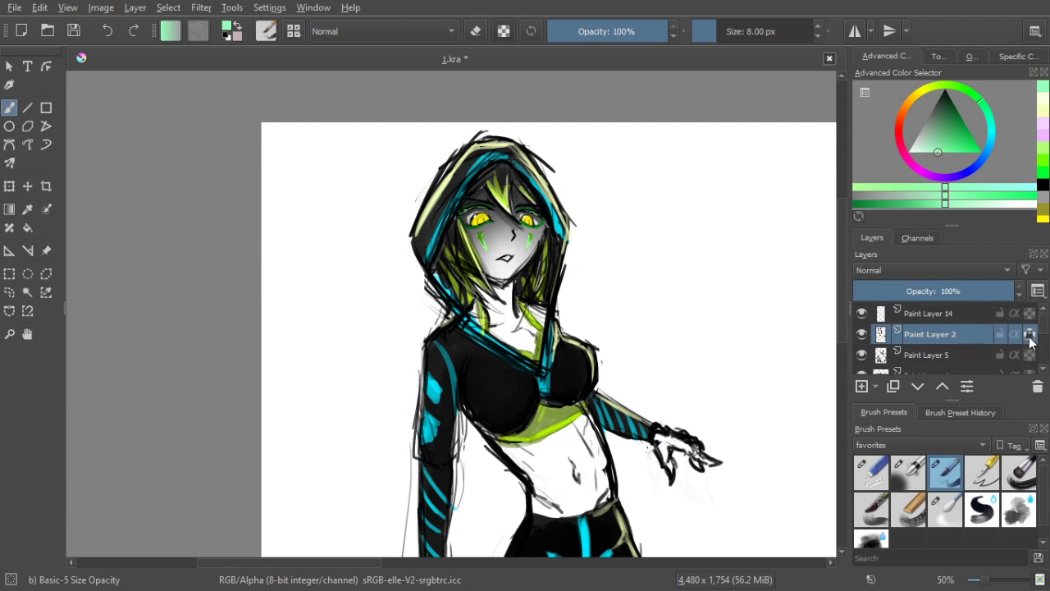
Enlarge the brush to 32 px for painting over the hood
key("bracketright")
key("bracketright")
key("bracketright")
key("bracketright")
key("bracketright")
key("bracketright")
key("bracketright")
key("bracketright")
key("bracketright")
key("bracketright")
key("bracketright")
key("bracketright")
key("bracketright")
key("bracketright")
key("bracketright")
Try to paint mint green over the hood on Paint Layer 2 with its alpha locked
left_click_drag(460, 157, 414, 235)
left_click_drag(444, 173, 418, 238)
key("ctrl+z")
key("ctrl+z")
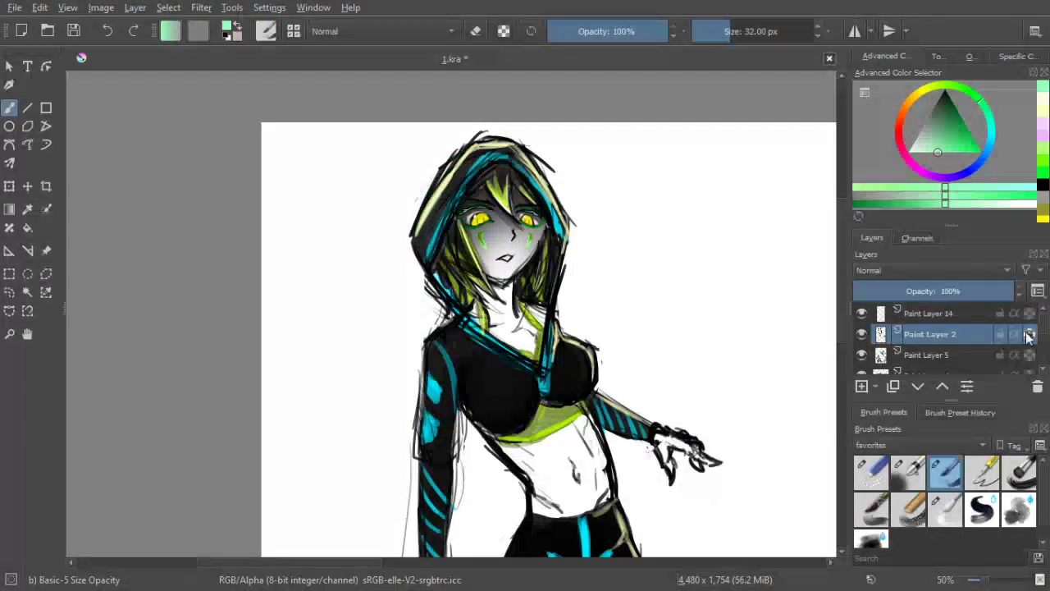
left_click(1030, 334)
mouse_move(430, 206)
left_mouse_down()
mouse_move(451, 163)
mouse_move(470, 176)
mouse_move(484, 150)
left_mouse_up()
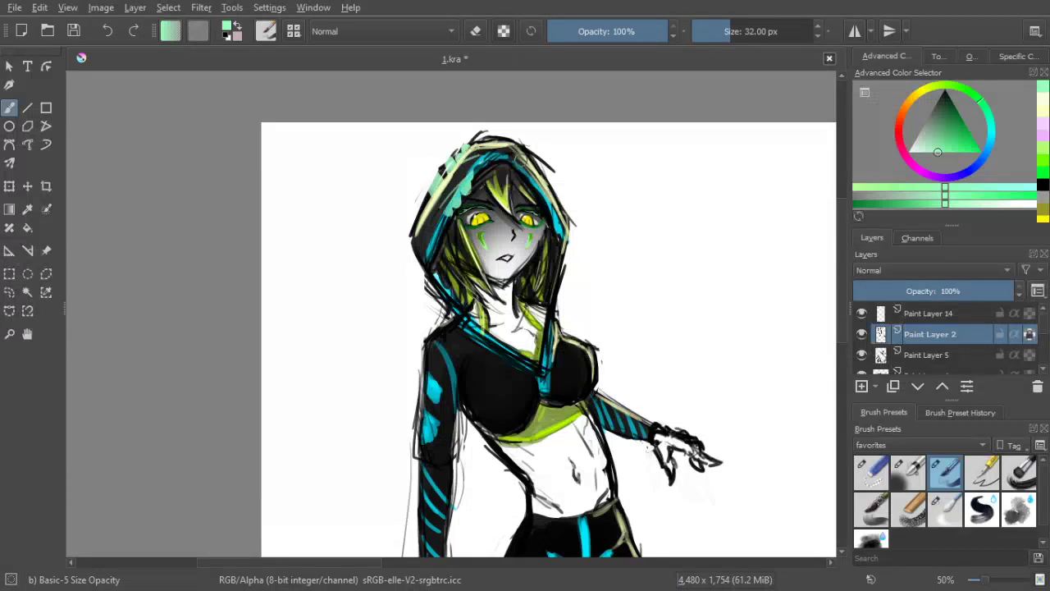
Hide and show Paint Layer 2 and Paint Layer 14 in turn to identify which holds the hood highlights
left_click(863, 334)
left_click(862, 334)
left_click(863, 334)
left_click(863, 333)
left_click(863, 333)
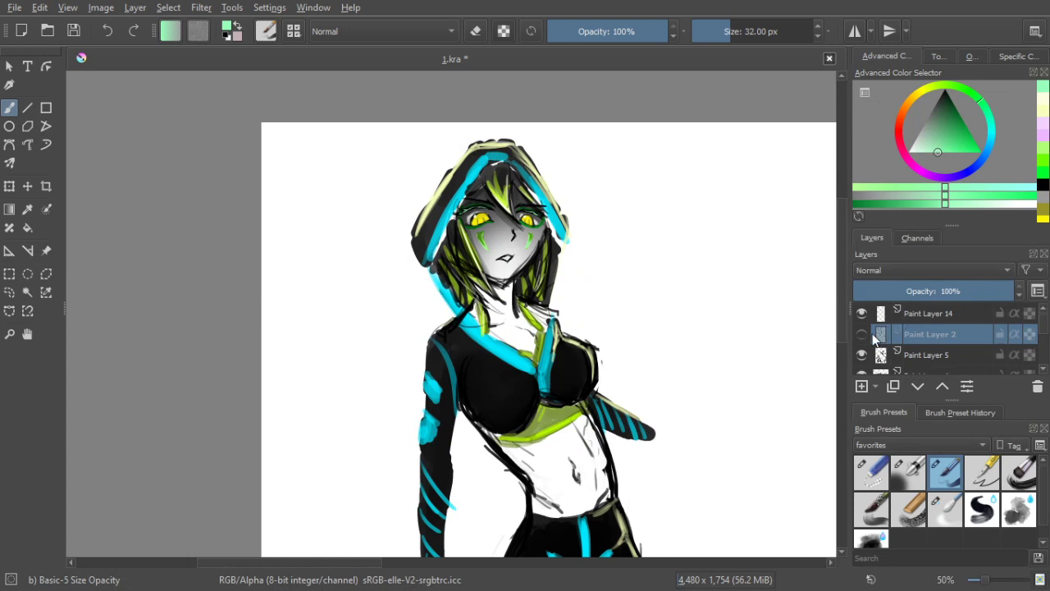
left_click(862, 334)
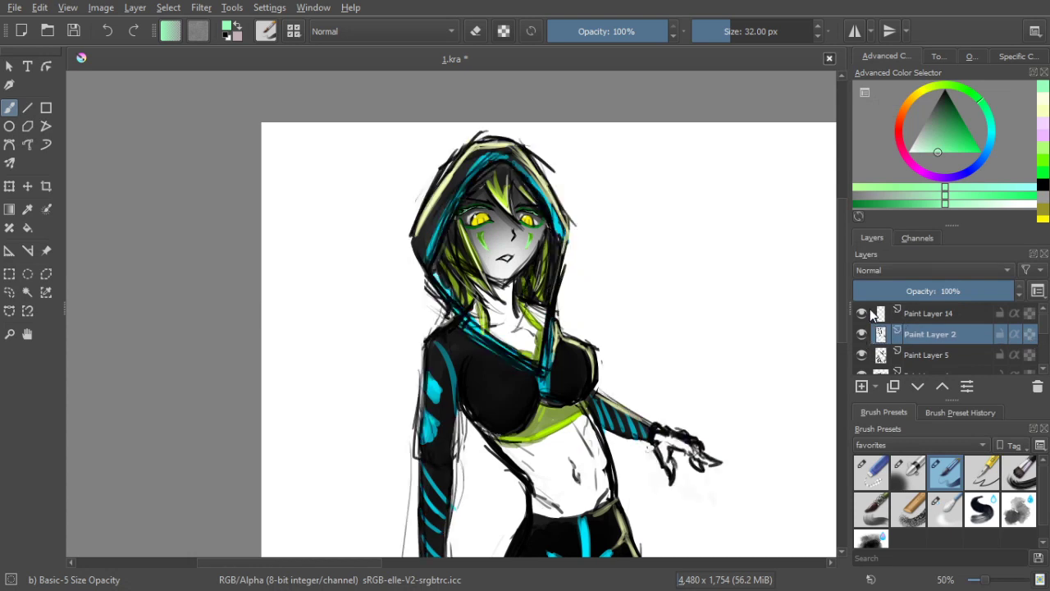
left_click(862, 313)
left_click(862, 313)
Lock the alpha of Paint Layer 14 and try recolouring the hood highlights in mint green
left_click(980, 313)
left_click(1030, 313)
mouse_move(419, 232)
left_mouse_down()
mouse_move(469, 155)
mouse_move(502, 131)
mouse_move(547, 172)
mouse_move(542, 163)
mouse_move(521, 146)
mouse_move(571, 229)
left_mouse_up()
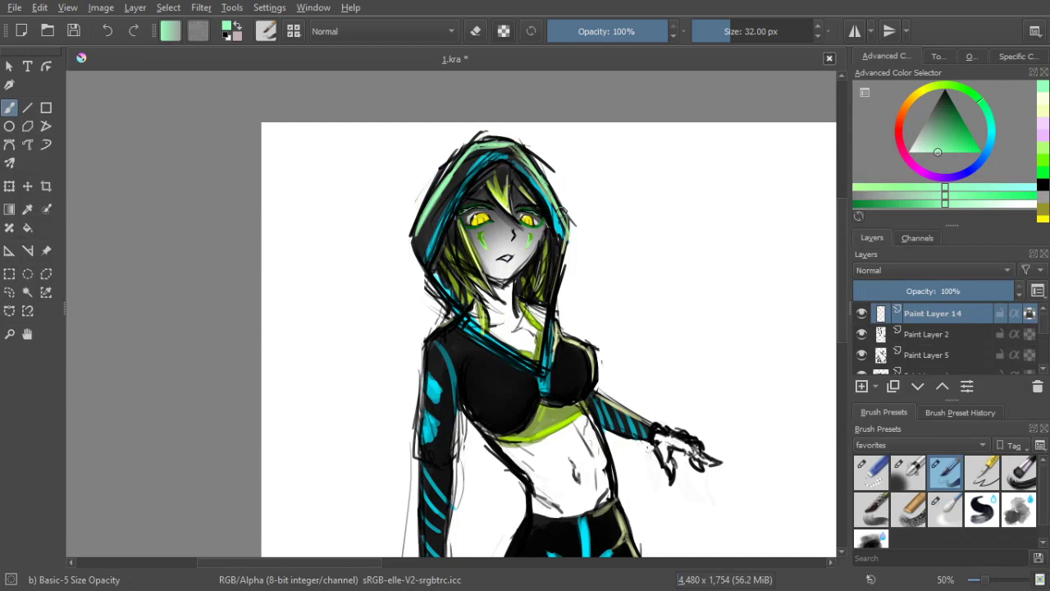
Try a near-white mint over the hood and chest highlights on Paint Layer 14, then undo the recolouring
left_click_drag(925, 157, 918, 153)
left_click_drag(451, 174, 421, 229)
mouse_move(471, 152)
left_mouse_down()
mouse_move(447, 176)
mouse_move(511, 148)
mouse_move(548, 178)
left_mouse_up()
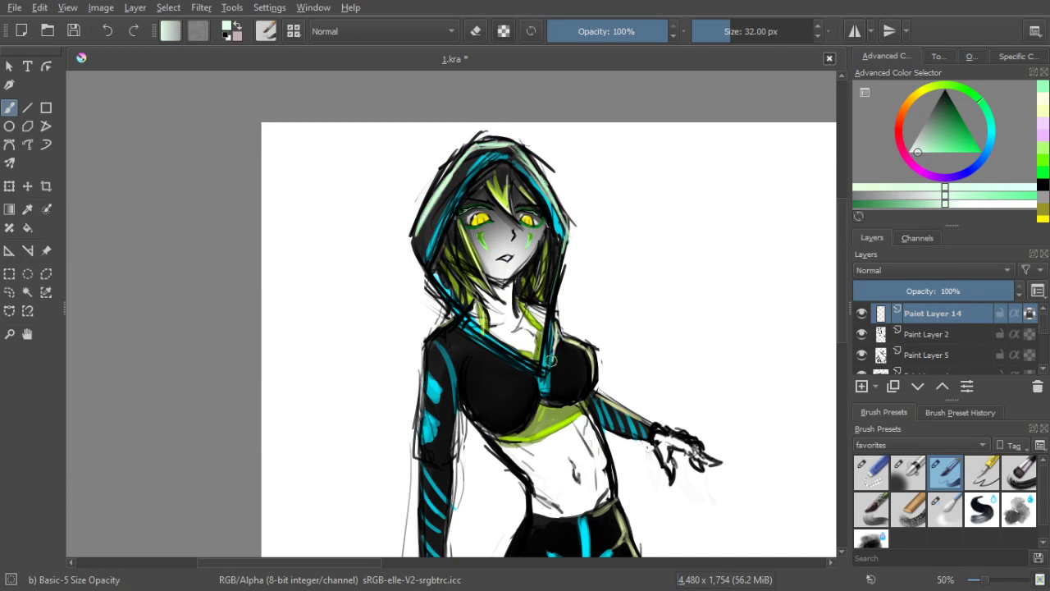
mouse_move(621, 420)
left_mouse_down()
mouse_move(582, 309)
mouse_move(580, 245)
mouse_move(573, 374)
left_mouse_up()
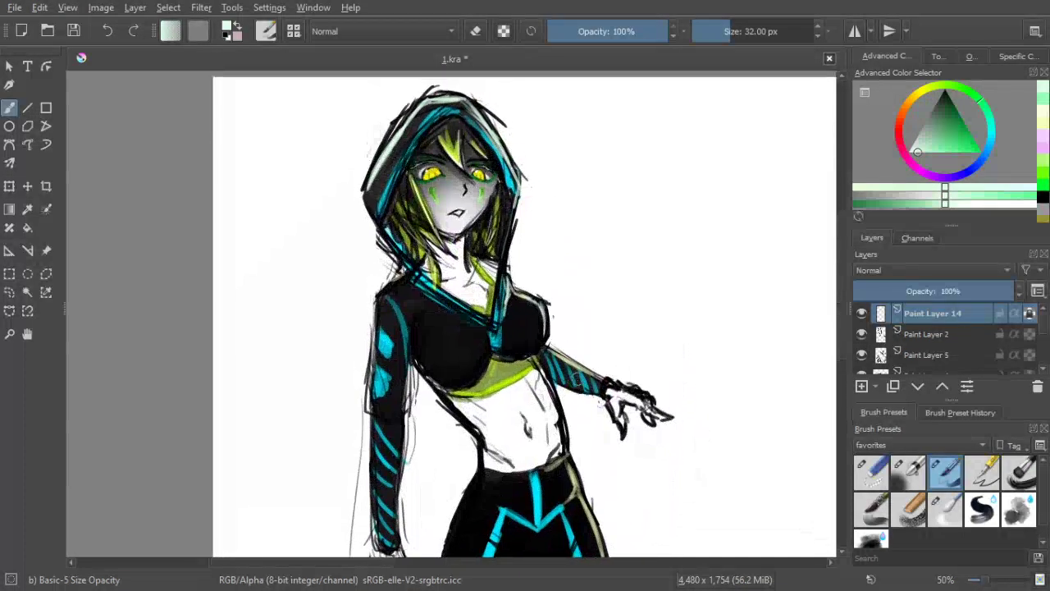
scroll(597, 329, "down", 1)
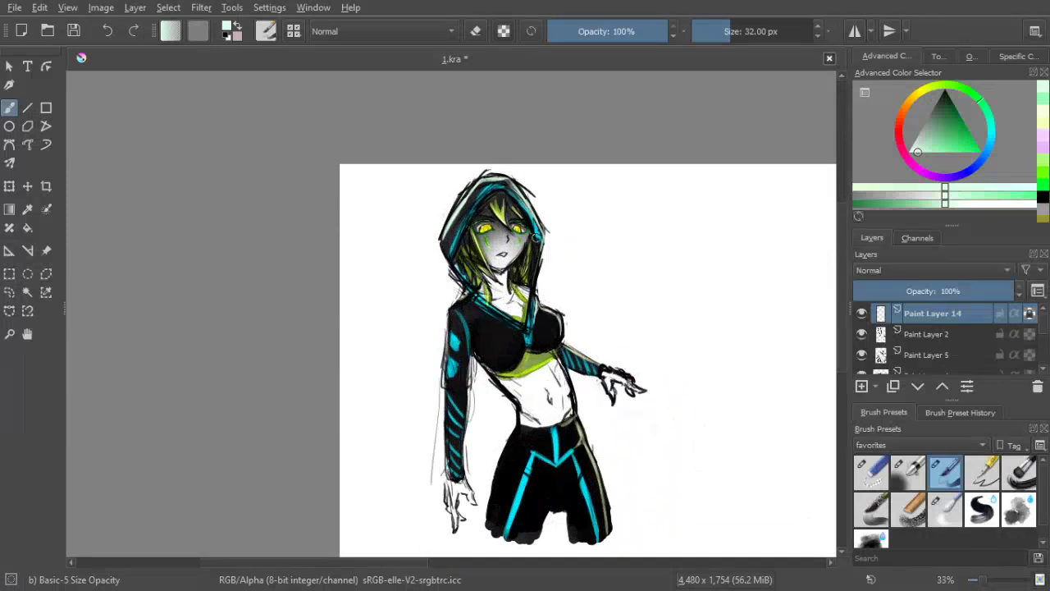
left_click_drag(509, 195, 456, 218)
key("ctrl+z")
scroll(517, 201, "up", 2)
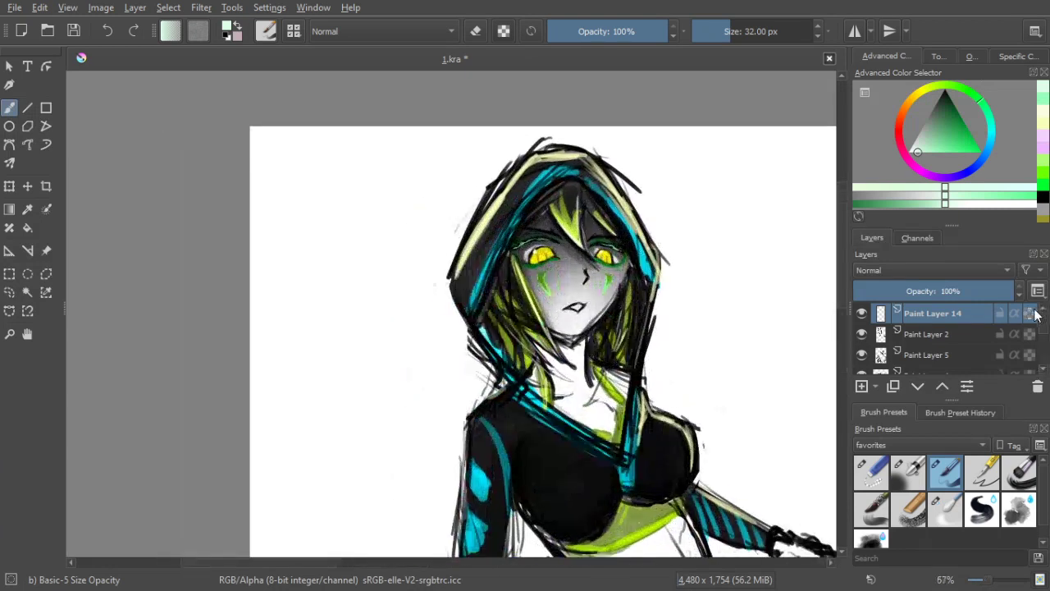
Thin the pale yellow hood highlights on Paint Layer 14 by erasing along them with the 32 px brush
left_click(476, 32)
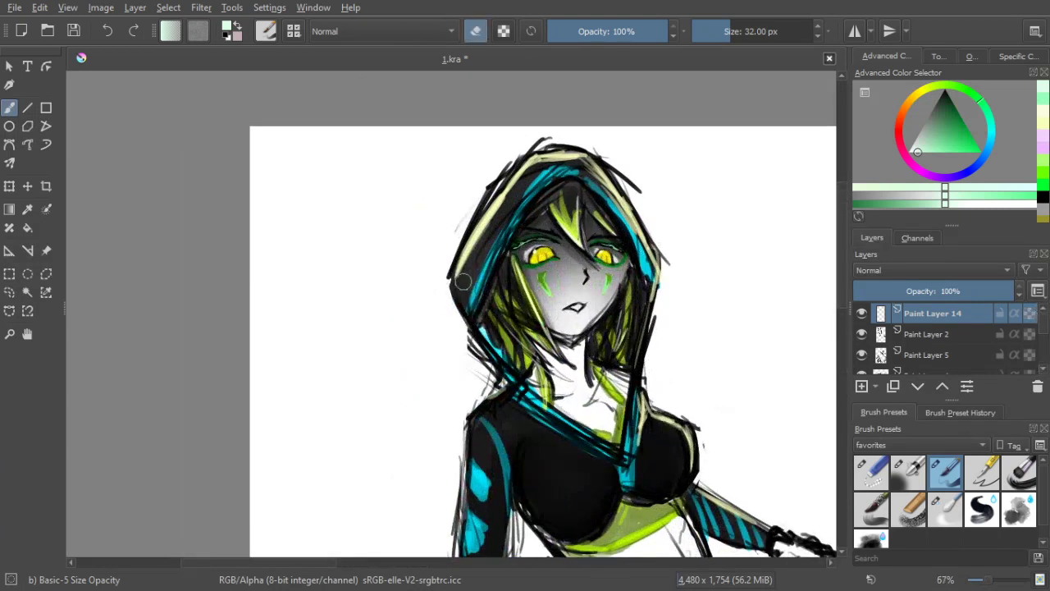
mouse_move(462, 272)
left_mouse_down()
mouse_move(547, 148)
mouse_move(503, 207)
left_mouse_up()
left_click_drag(534, 170, 559, 161)
left_click_drag(606, 201, 605, 190)
scroll(587, 261, "down", 1)
left_click_drag(592, 263, 546, 174)
scroll(546, 173, "down", 4)
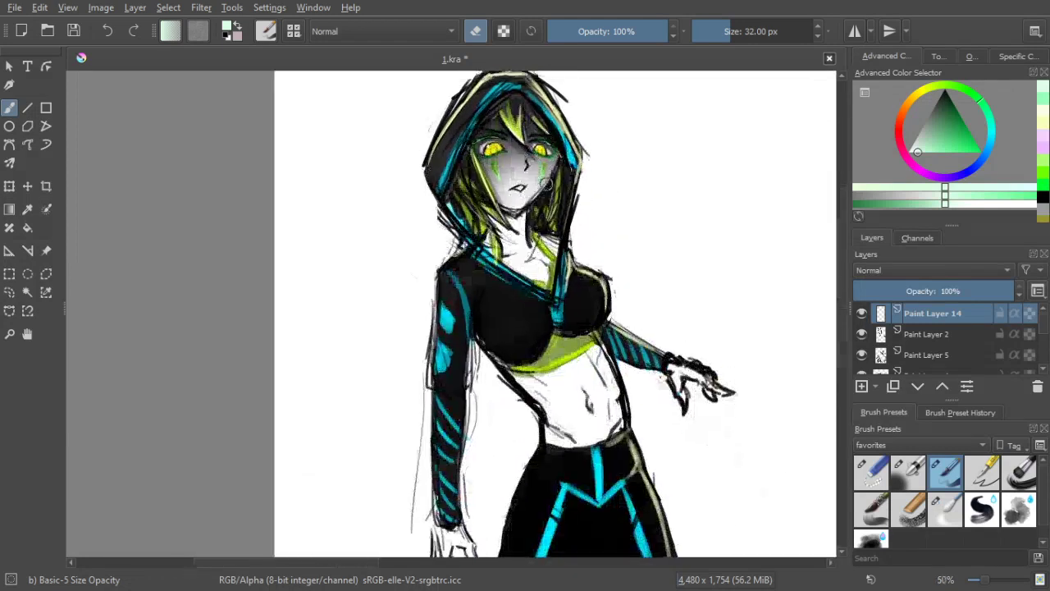
scroll(547, 182, "up", 5)
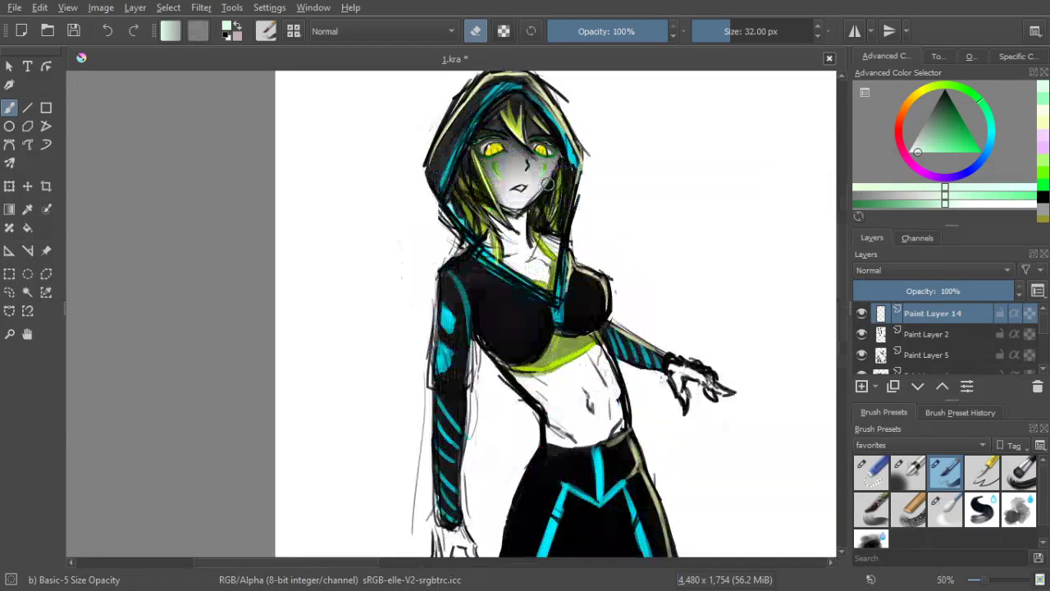
left_click_drag(559, 241, 570, 280)
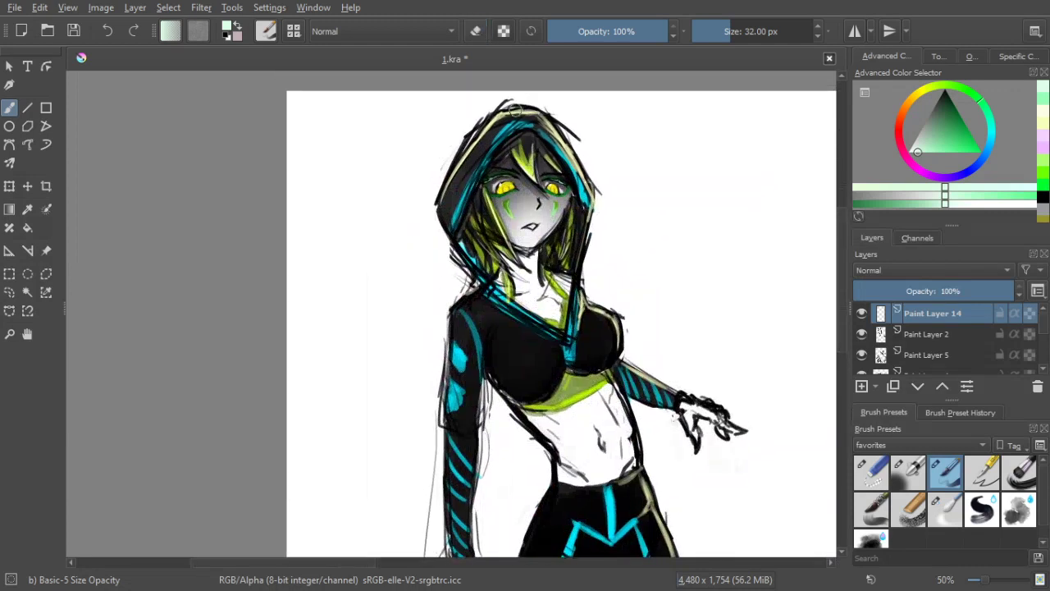
Reduce the brush to 14 px and paint near-white mint highlights down the hood's outer side and front edge to the chest
key("bracketleft")
key("bracketleft")
key("bracketleft")
key("bracketleft")
key("bracketleft")
key("bracketleft")
key("bracketleft")
key("bracketleft")
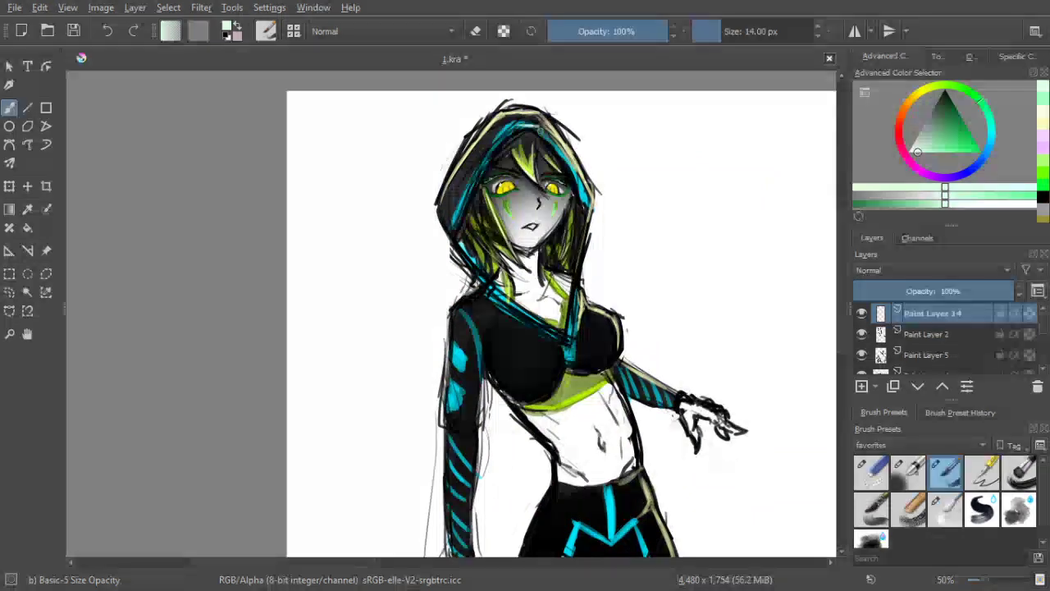
left_click_drag(557, 288, 549, 214)
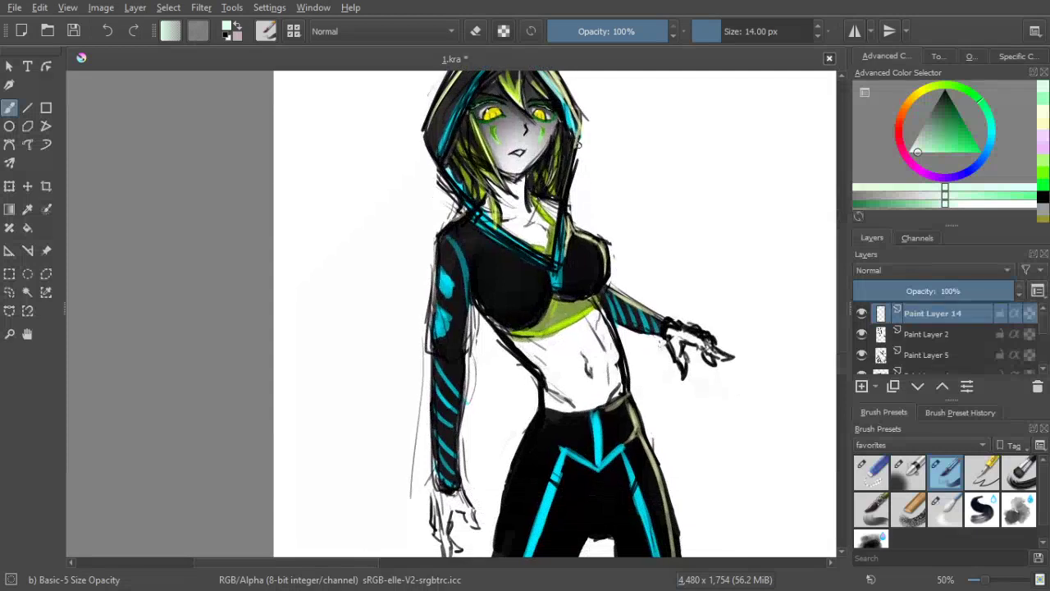
left_click_drag(573, 140, 565, 220)
left_click_drag(575, 140, 561, 255)
mouse_move(565, 115)
left_mouse_down()
mouse_move(561, 293)
mouse_move(572, 149)
left_mouse_up()
mouse_move(555, 287)
left_mouse_down()
mouse_move(553, 302)
mouse_move(581, 274)
mouse_move(575, 258)
mouse_move(600, 277)
left_mouse_up()
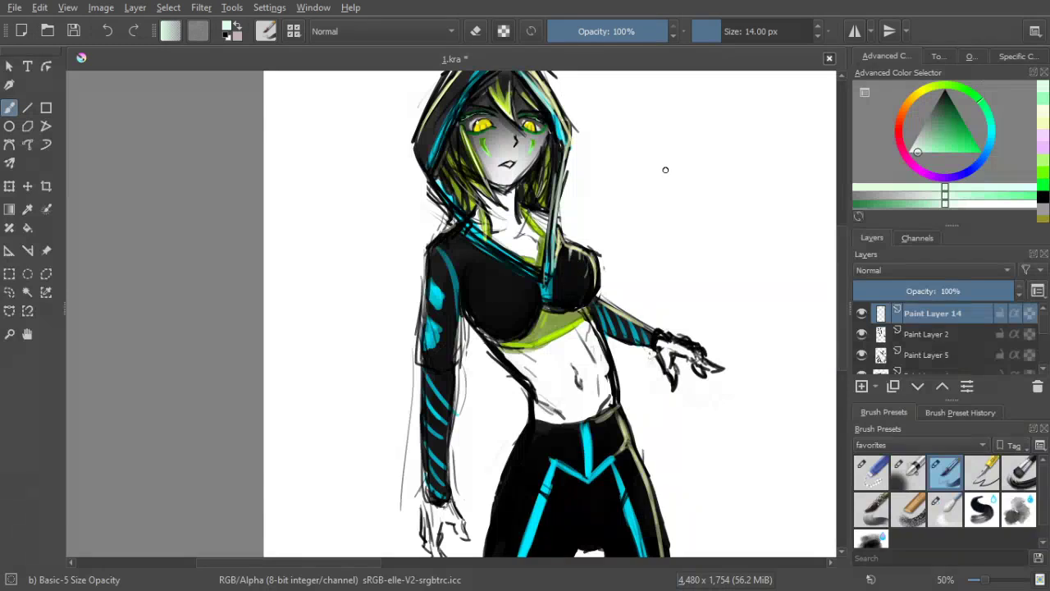
Examine the highlights on the hood, chest, sleeve and trousers up close and across the whole figure
left_click_drag(665, 209, 632, 204)
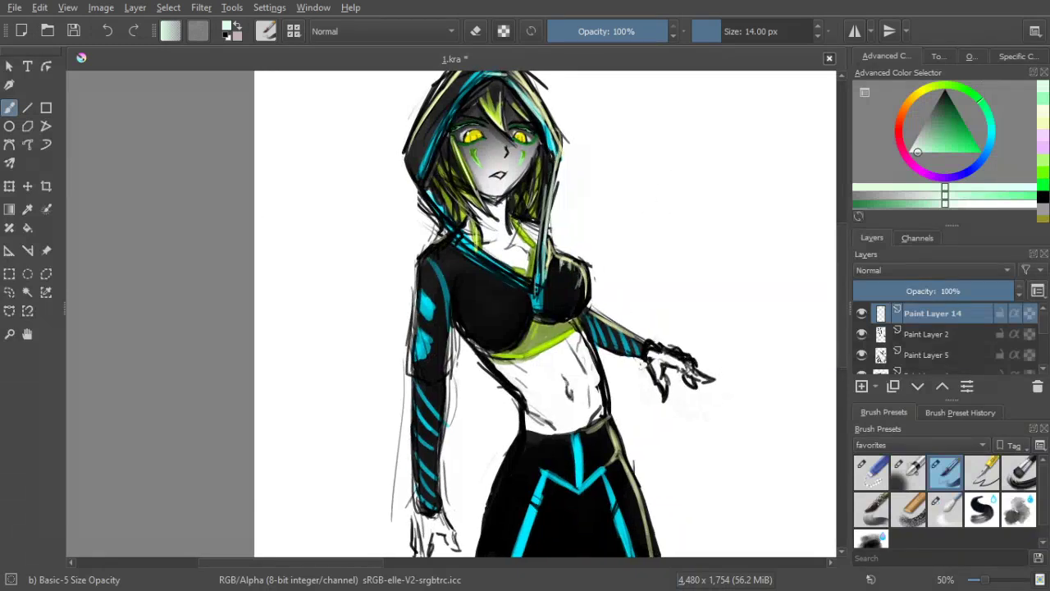
left_click_drag(614, 296, 603, 254)
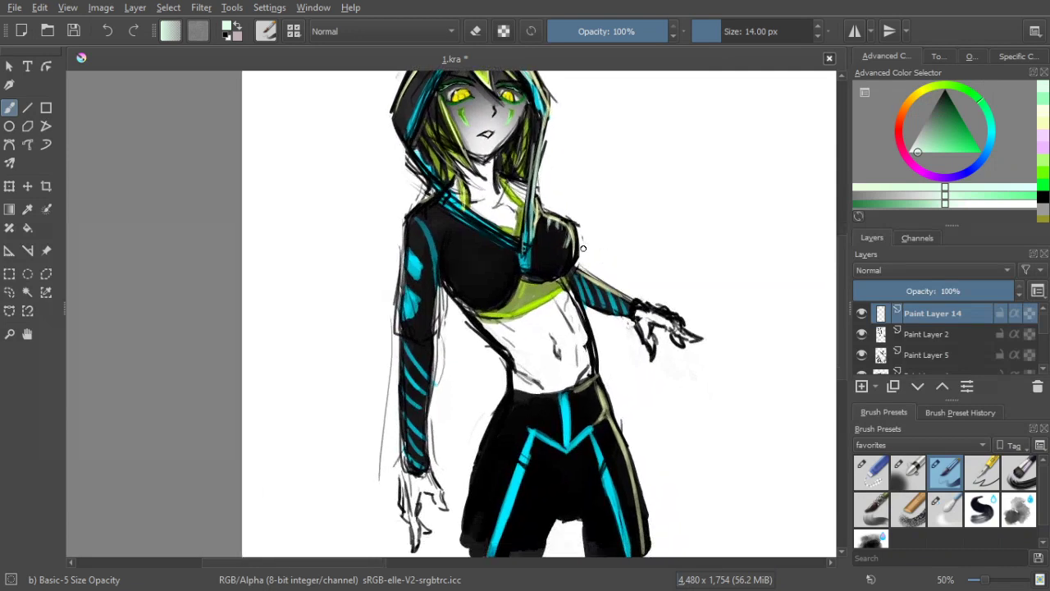
scroll(603, 254, "down", 3)
scroll(592, 173, "up", 5)
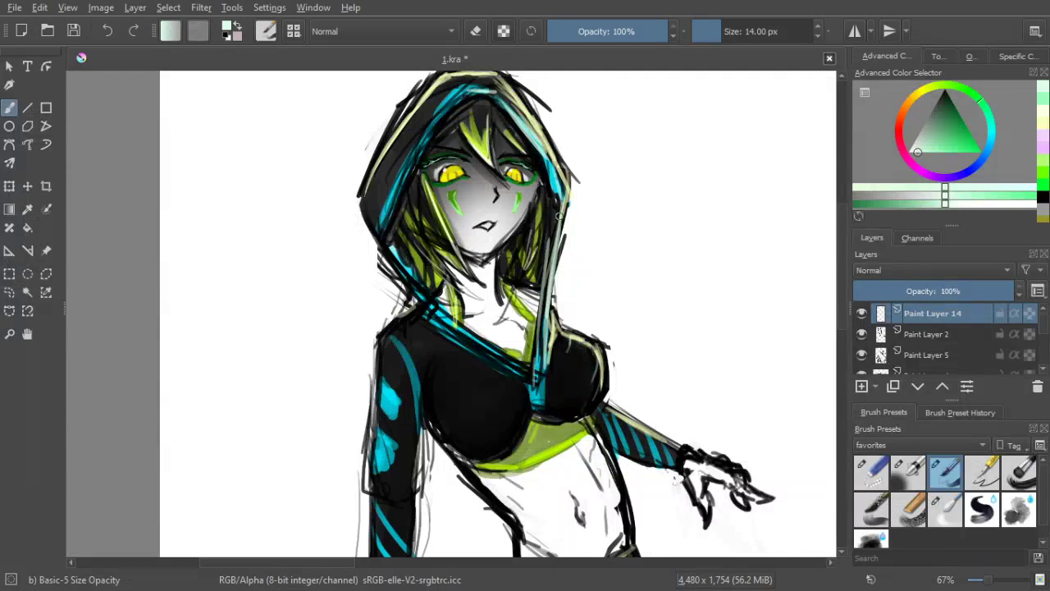
scroll(575, 247, "down", 1)
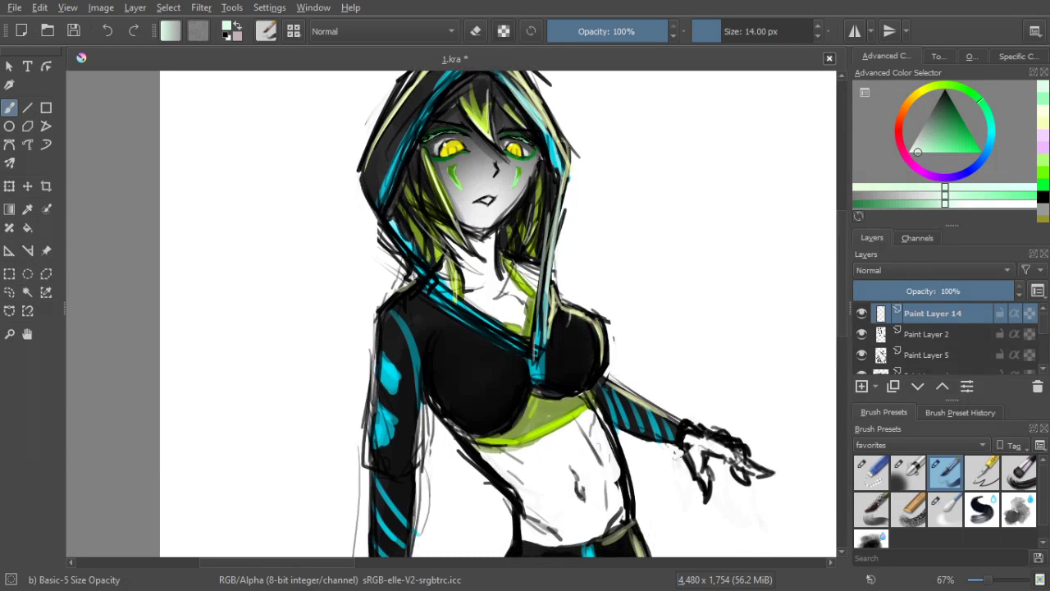
scroll(661, 368, "down", 1)
left_click_drag(662, 368, 631, 275)
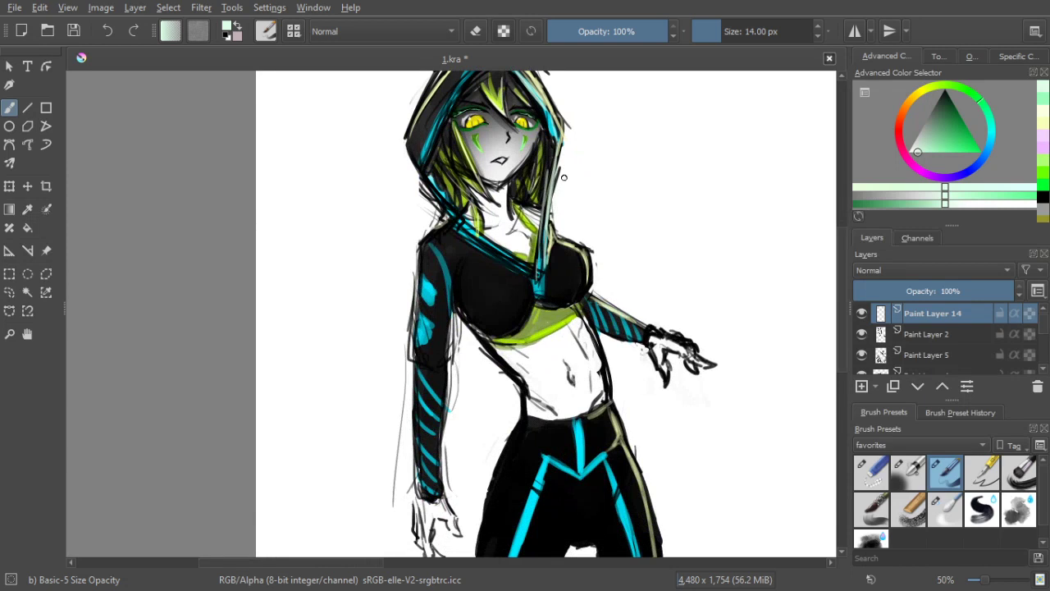
left_click_drag(594, 312, 608, 315)
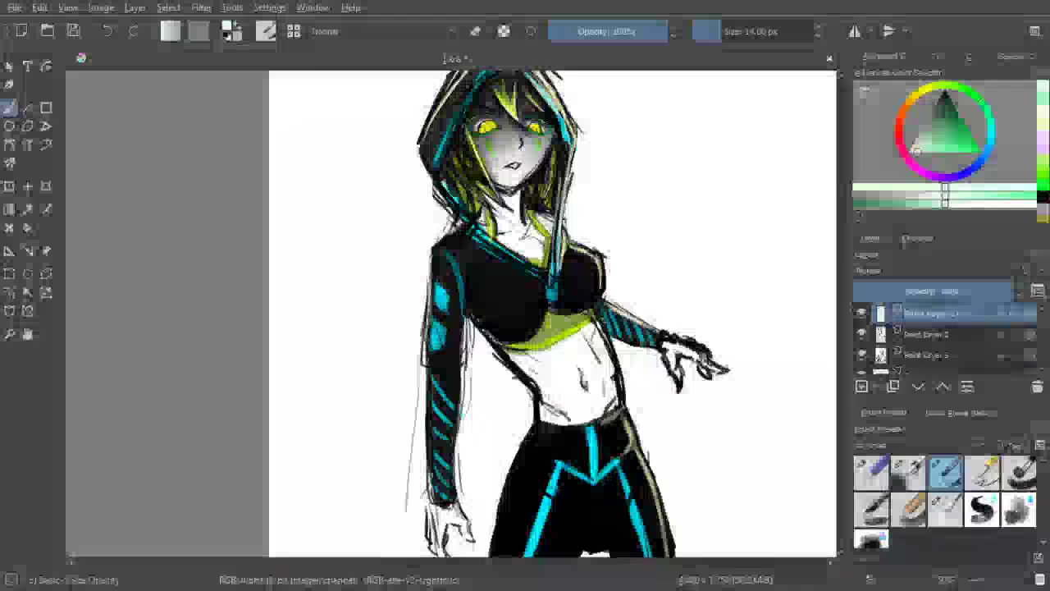
scroll(620, 321, "down", 1)
left_click_drag(657, 341, 633, 294)
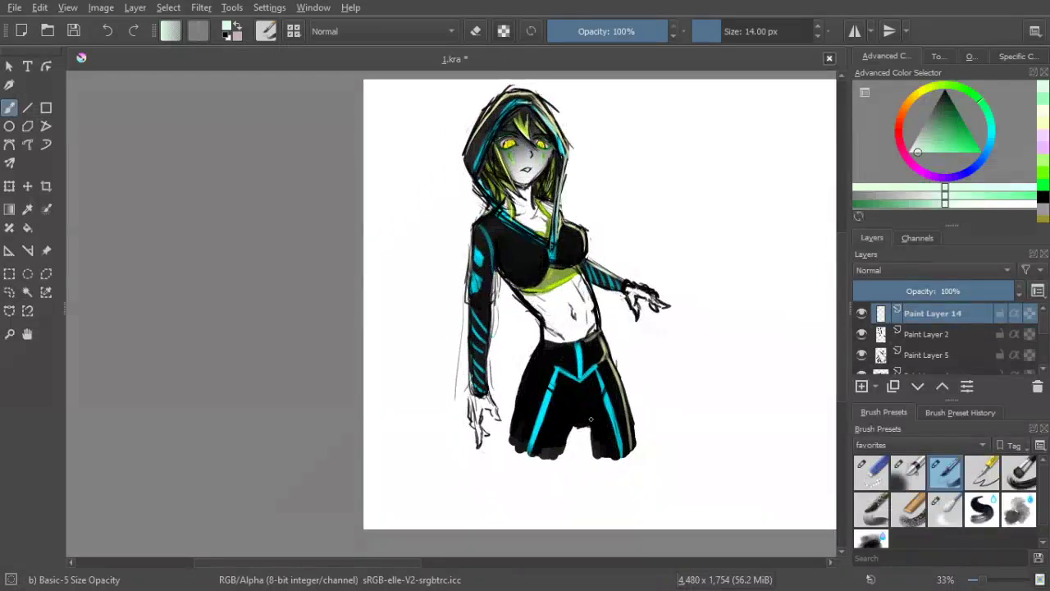
Check the contents of Paint Layer 10 by hiding and showing it
left_click_drag(1042, 330, 1047, 367)
scroll(848, 354, "up", 1)
left_click(862, 343)
left_click(861, 343)
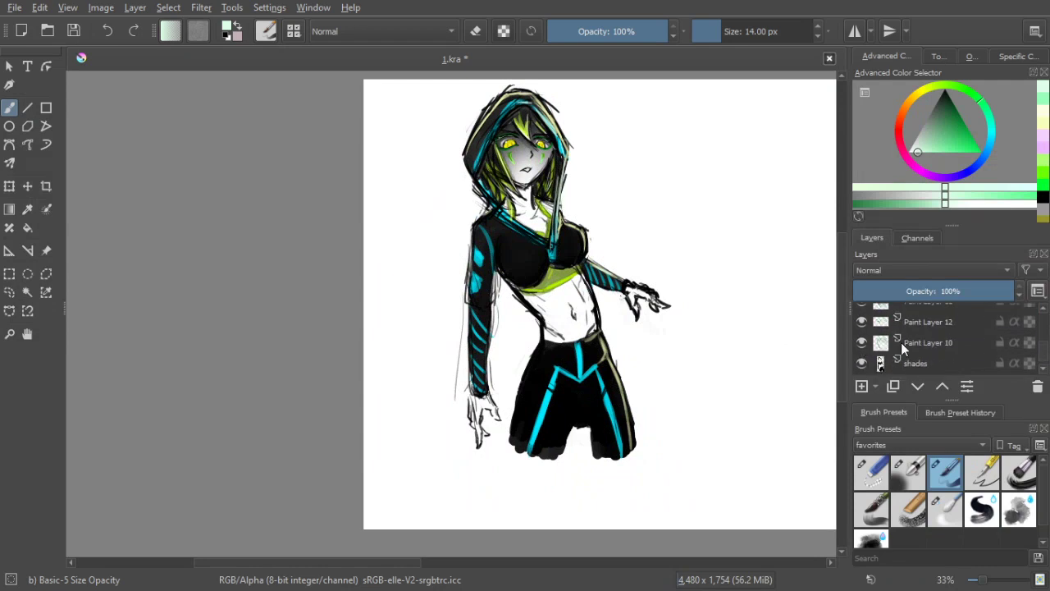
On Paint Layer 10, shade the character's neck and collarbone in light grey with the brush enlarged to 22 px
left_click(924, 342)
left_click(880, 207)
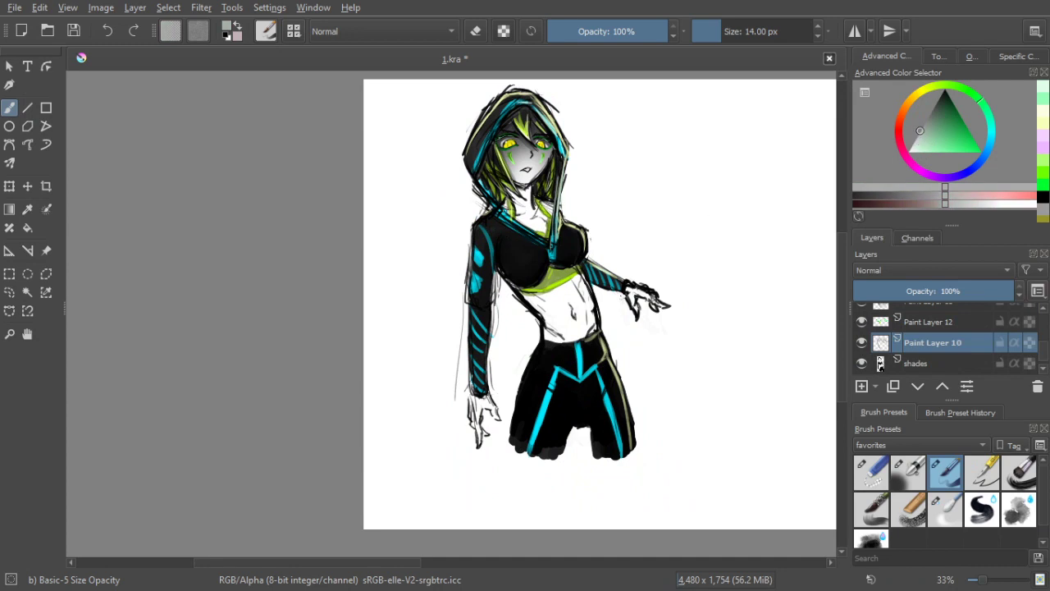
key("bracketright")
key("bracketright")
key("bracketright")
key("bracketright")
left_click_drag(515, 190, 528, 194)
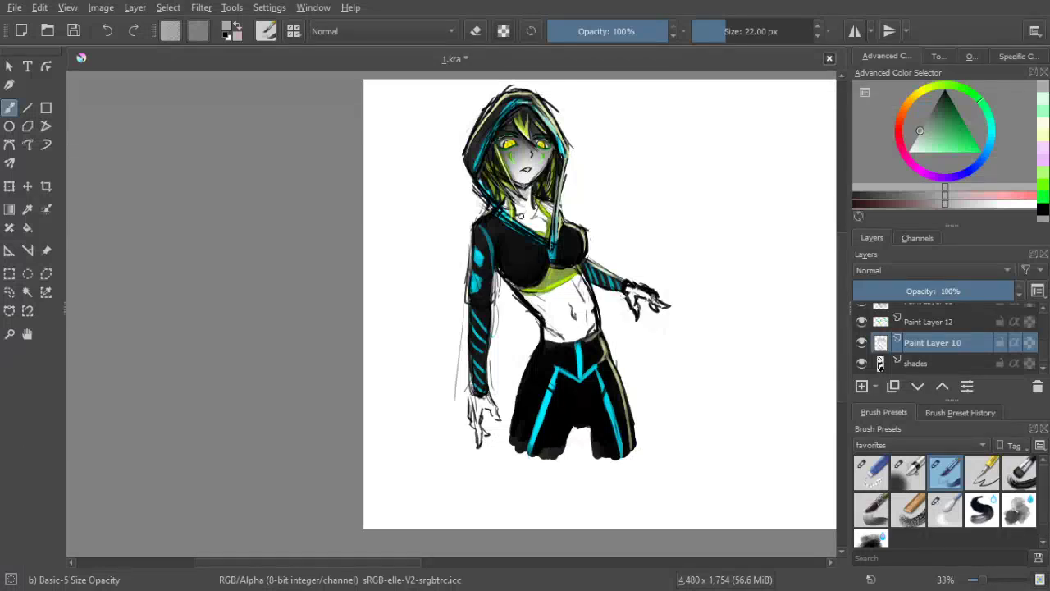
left_click_drag(532, 228, 510, 214)
Enlarge the brush to 38 px and paint light grey shading along the side of the bare midriff
key("bracketright")
key("bracketright")
key("bracketright")
key("bracketright")
key("bracketright")
key("bracketright")
key("bracketright")
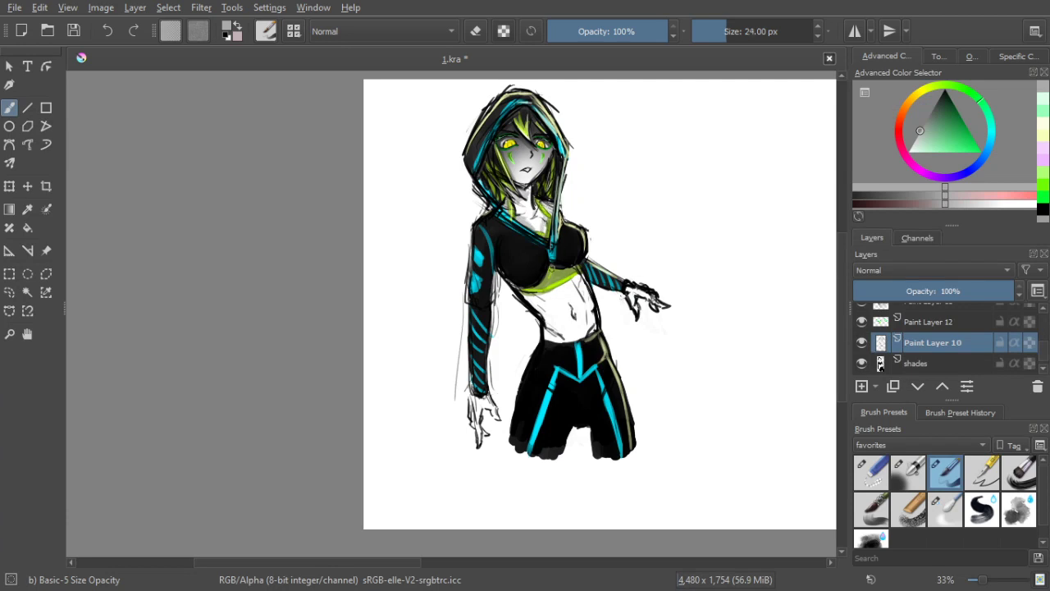
mouse_move(526, 295)
left_mouse_down()
mouse_move(552, 312)
mouse_move(555, 345)
mouse_move(548, 334)
left_mouse_up()
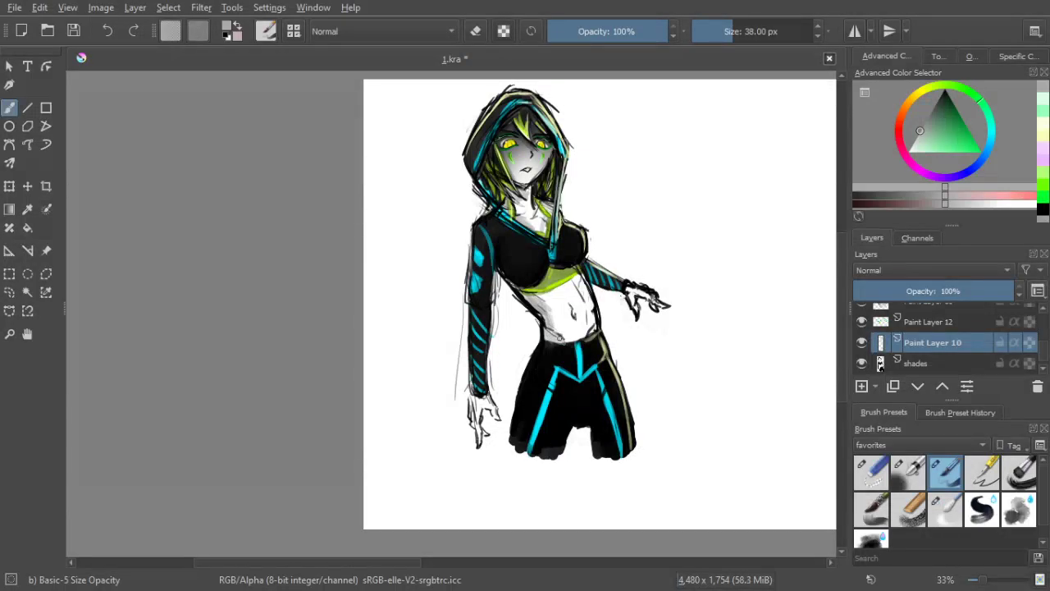
Erase the grey spill along the trousers' waistline and check the shading by hiding and showing Paint Layer 10
left_click(475, 31)
left_click_drag(541, 351, 571, 348)
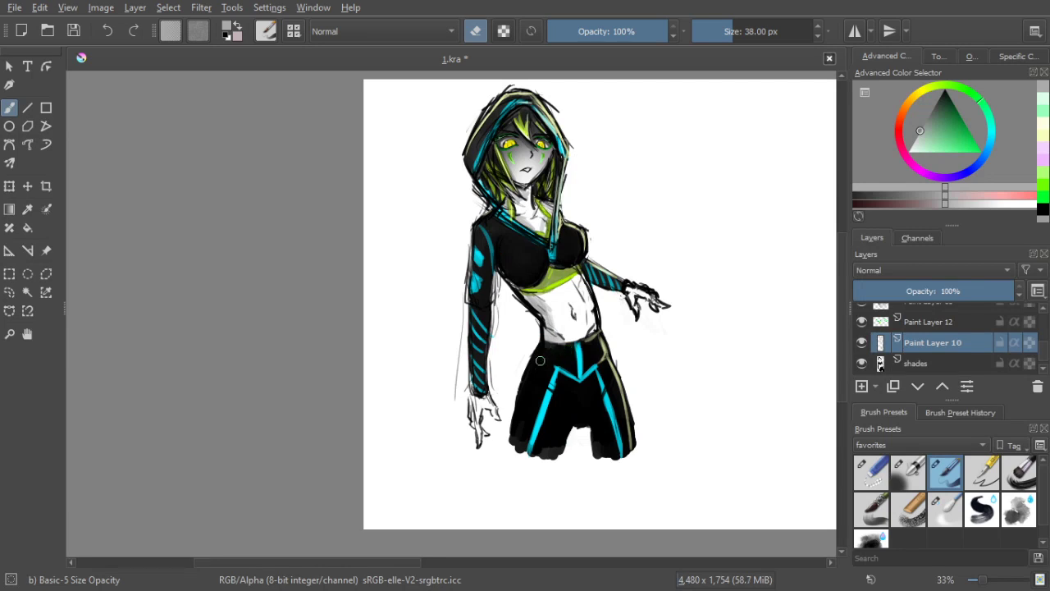
left_click(862, 343)
left_click(862, 345)
key("e")
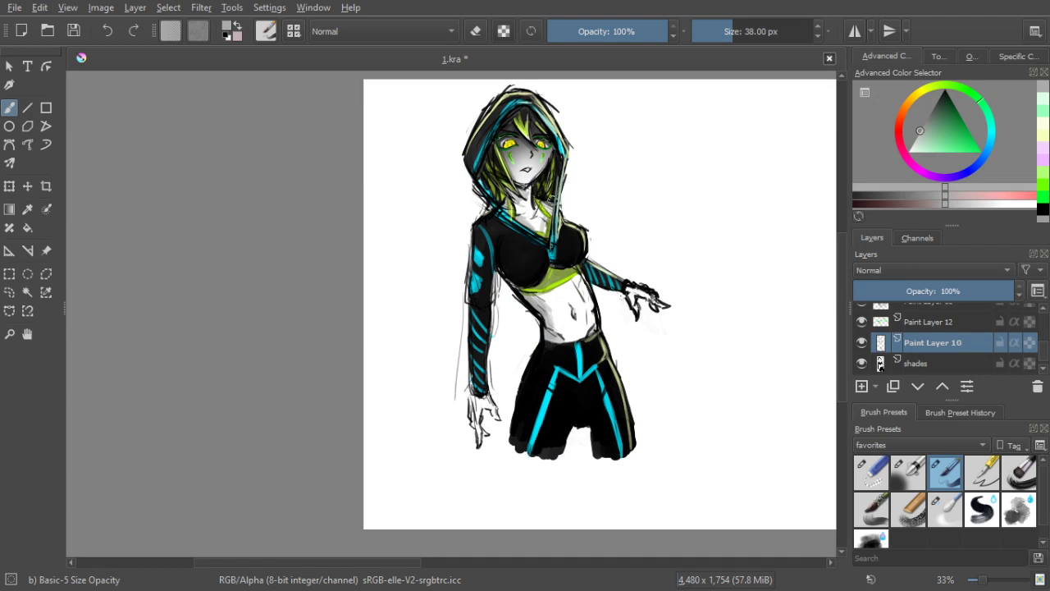
Shade the character's lowered hand in light grey with the 38 px brush
left_click_drag(536, 266, 537, 277)
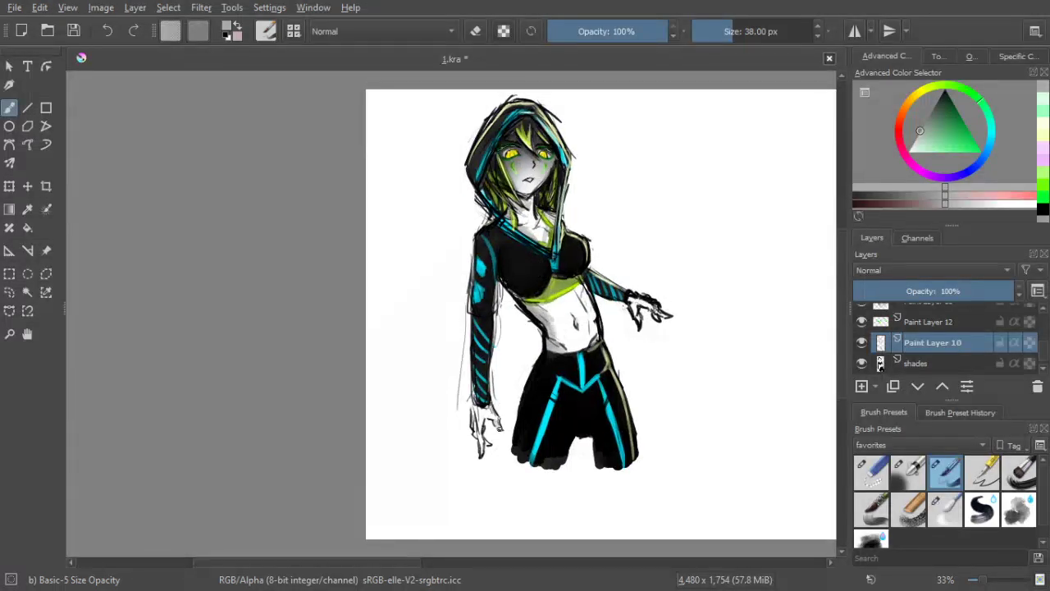
mouse_move(495, 417)
left_mouse_down()
mouse_move(476, 420)
mouse_move(476, 409)
mouse_move(477, 437)
mouse_move(491, 406)
left_mouse_up()
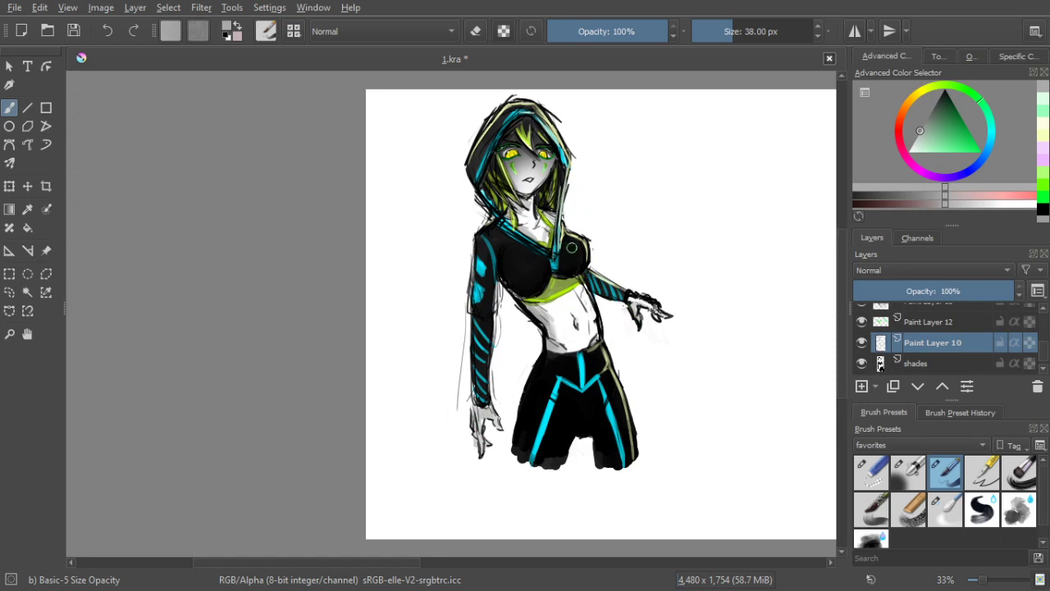
Examine the figure and face up close, hiding and showing Paint Layers 12, 2 and 14 to check their contents
scroll(654, 256, "down", 1)
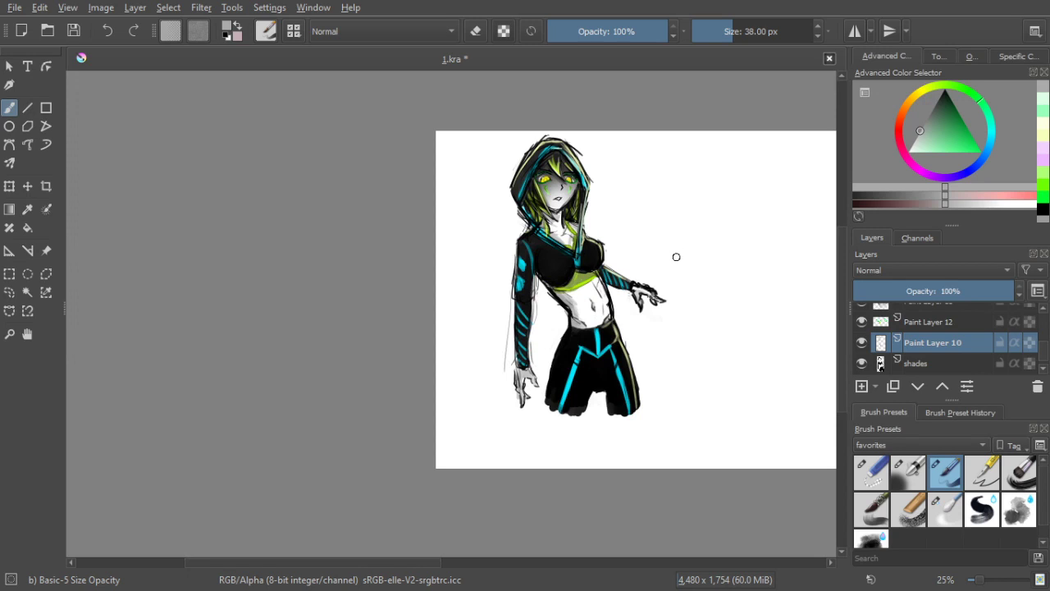
scroll(676, 257, "up", 1)
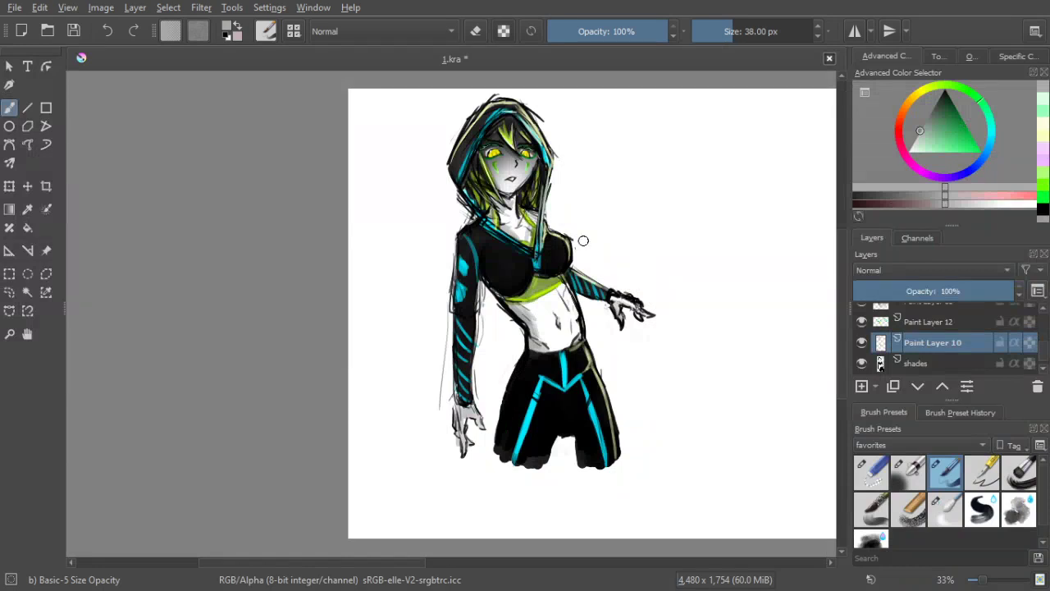
scroll(503, 145, "up", 2)
scroll(580, 180, "down", 2)
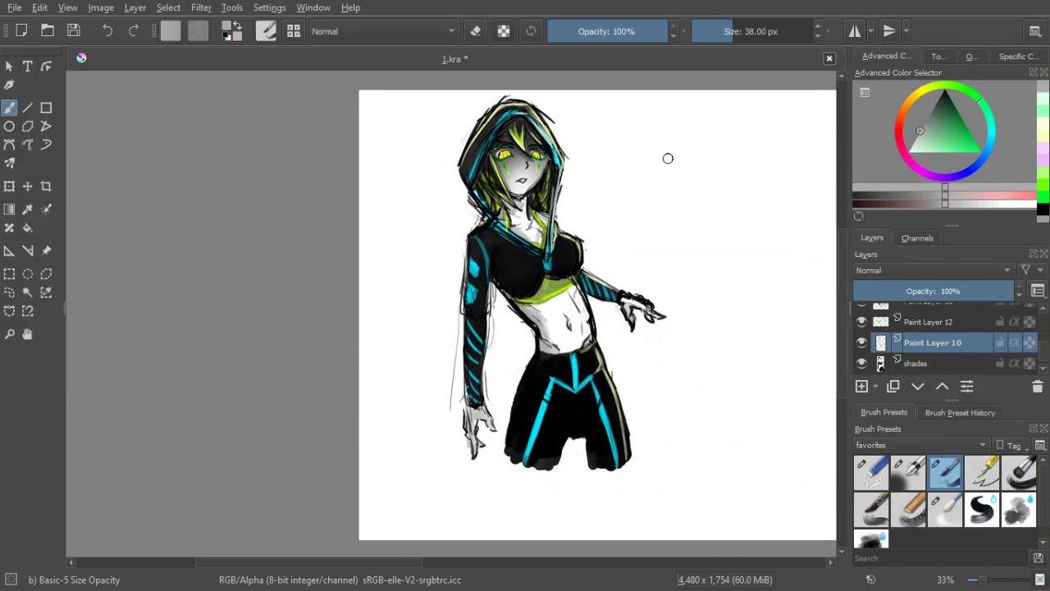
scroll(591, 131, "up", 2)
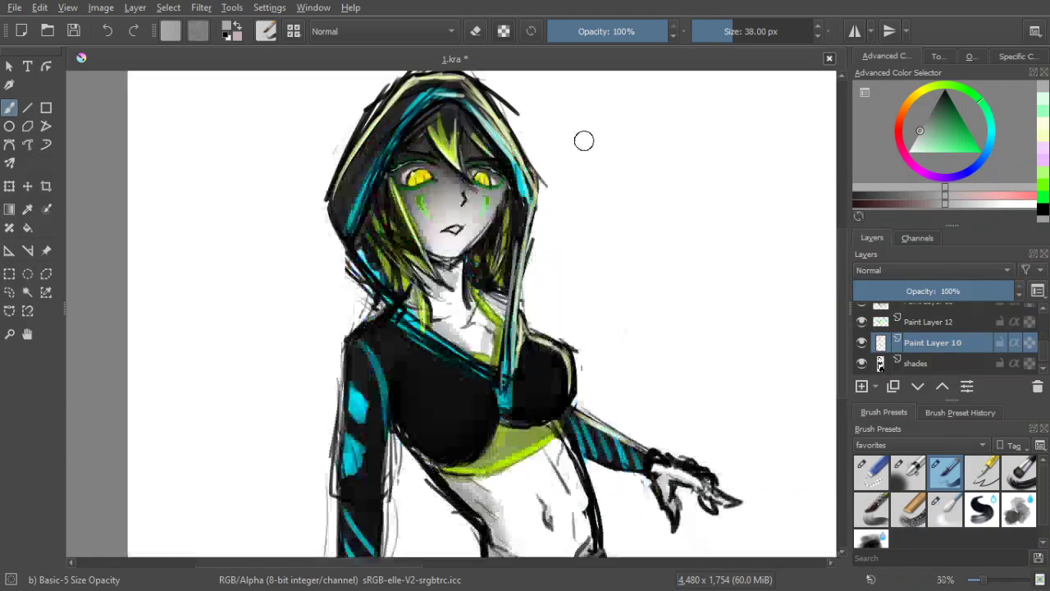
scroll(572, 131, "up", 2)
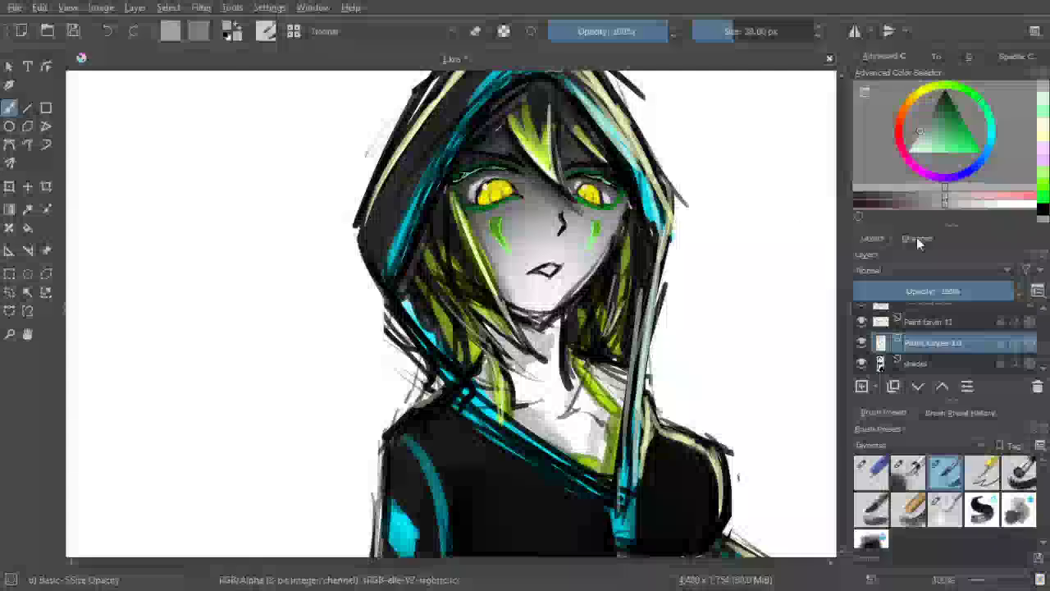
left_click(878, 320)
left_click(862, 323)
left_click(862, 322)
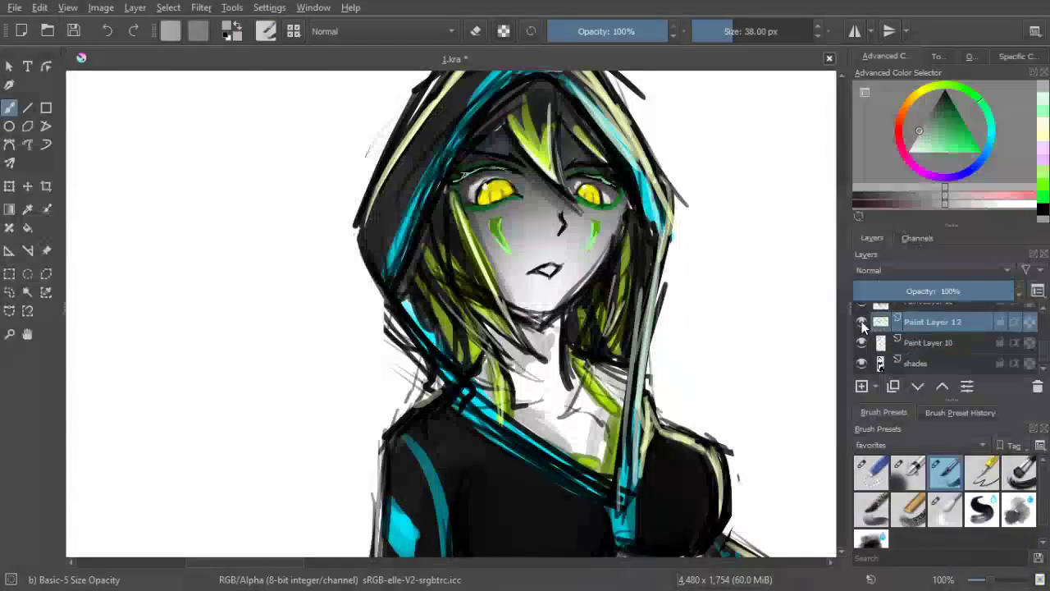
scroll(1039, 336, "up", 5)
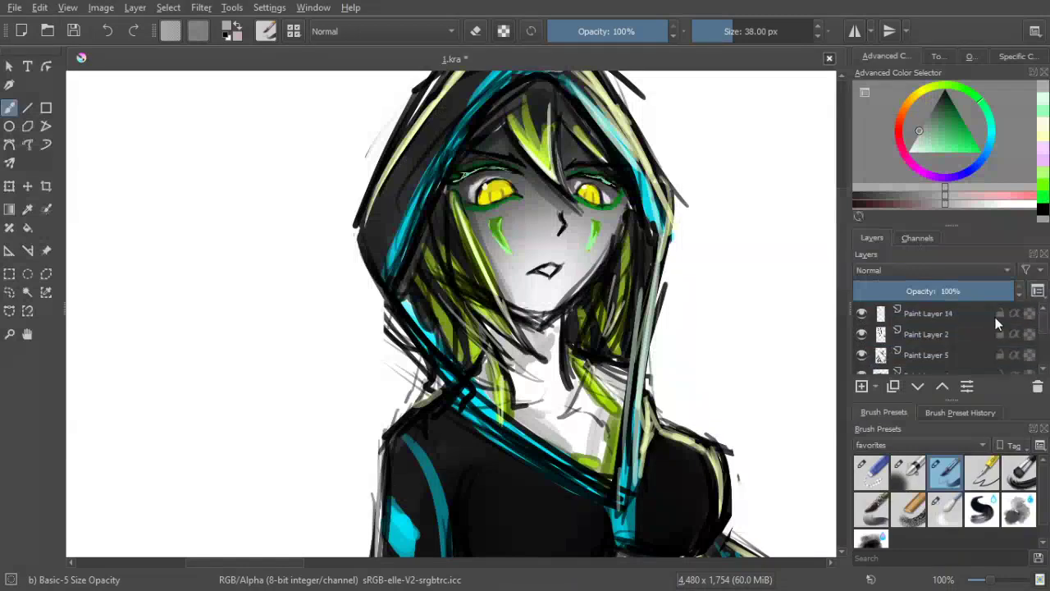
left_click(896, 333)
left_click(862, 334)
left_click(862, 334)
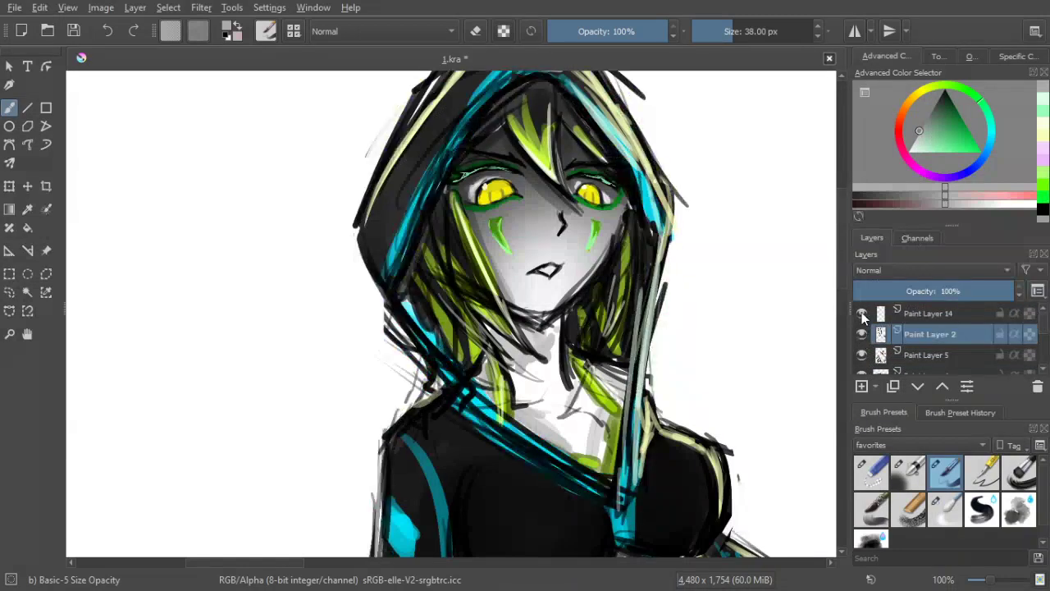
left_click(863, 314)
left_click(863, 314)
left_click(862, 313)
left_click(862, 312)
On Paint Layer 14, sample the eyelid green, make it more saturated and paint 2 px bright green lines along the eyebrows
left_click(923, 314)
left_click(614, 174, "ctrl")
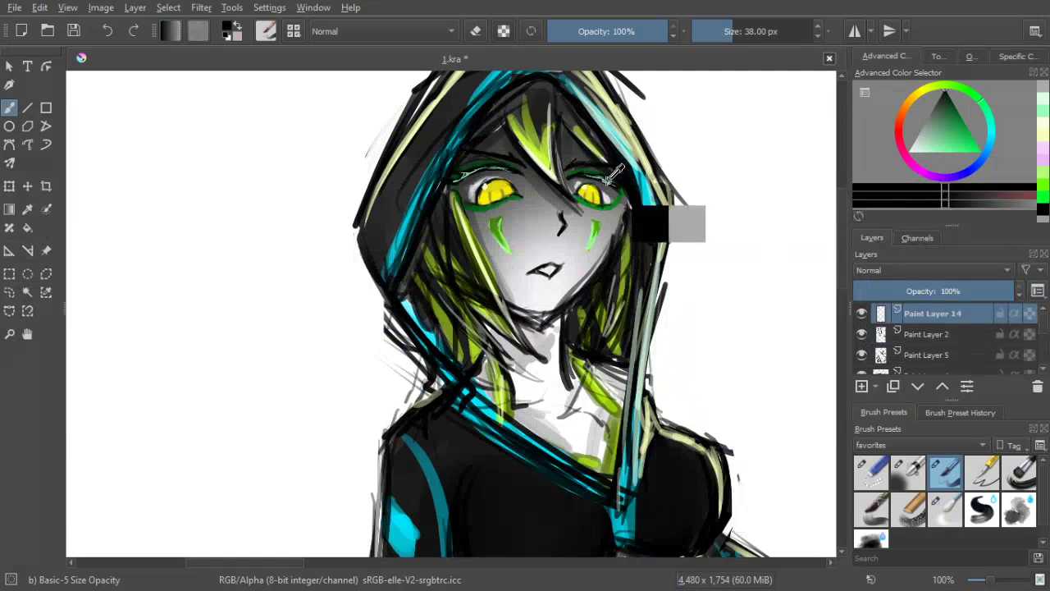
left_click(607, 177, "ctrl")
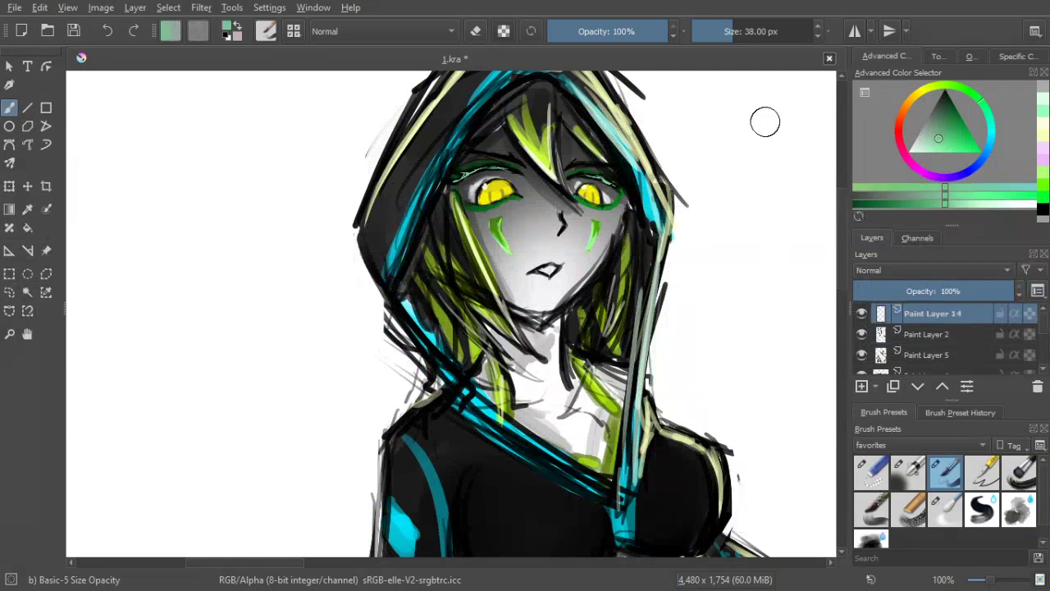
left_click_drag(944, 145, 1003, 160)
key("bracketleft")
key("bracketleft")
key("bracketleft")
key("bracketleft")
key("bracketleft")
key("bracketleft")
key("bracketleft")
key("bracketleft")
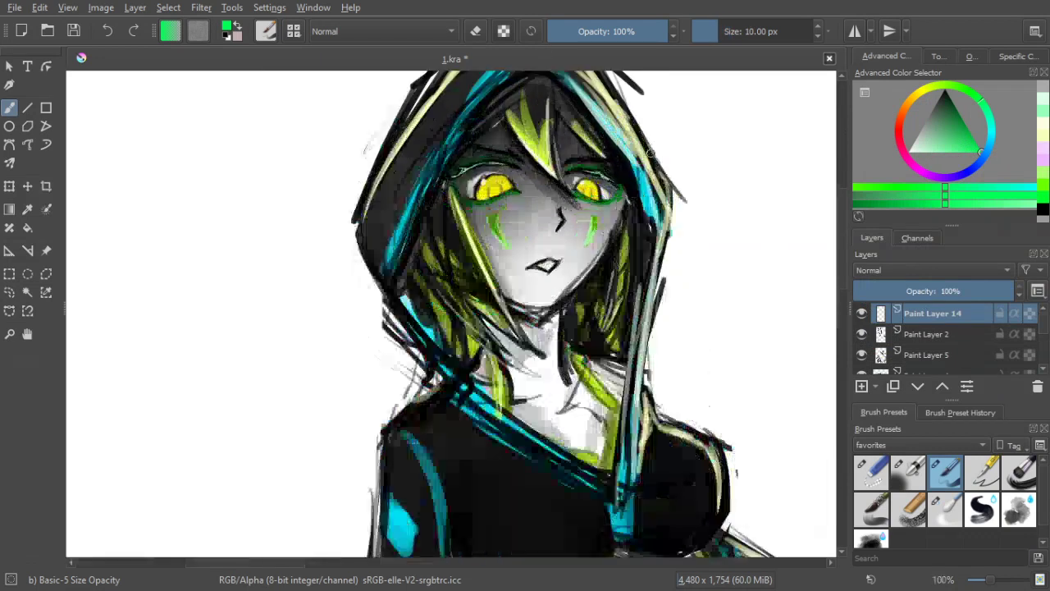
key("bracketleft")
key("bracketleft")
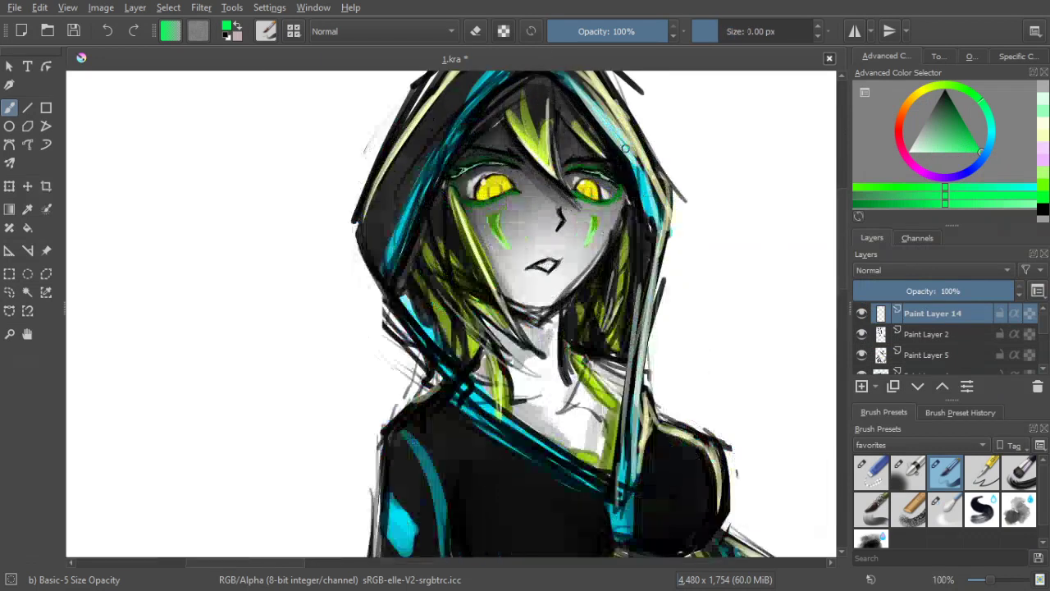
key("bracketleft")
key("bracketleft")
key("bracketleft")
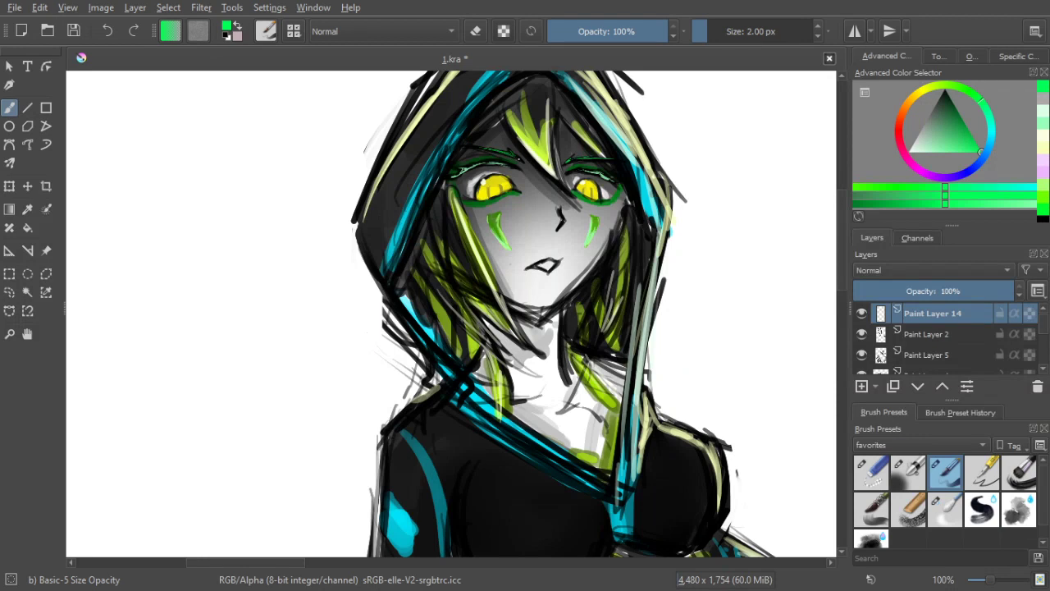
Examine the green eyebrow accents against the whole figure at several zoom levels
key("minus")
key("minus")
key("minus")
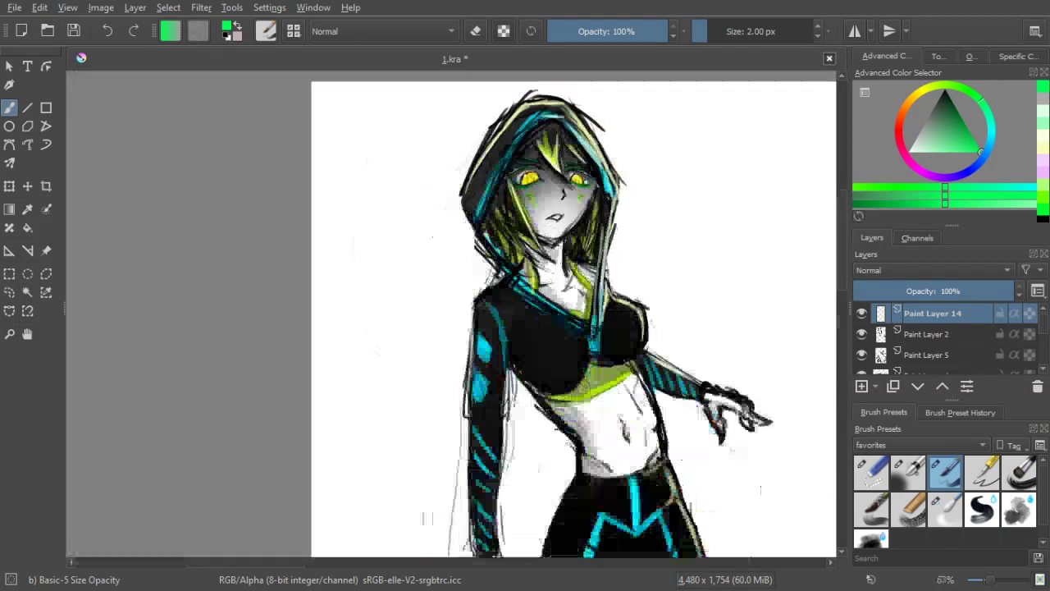
key("plus")
key("plus")
key("plus")
key("plus")
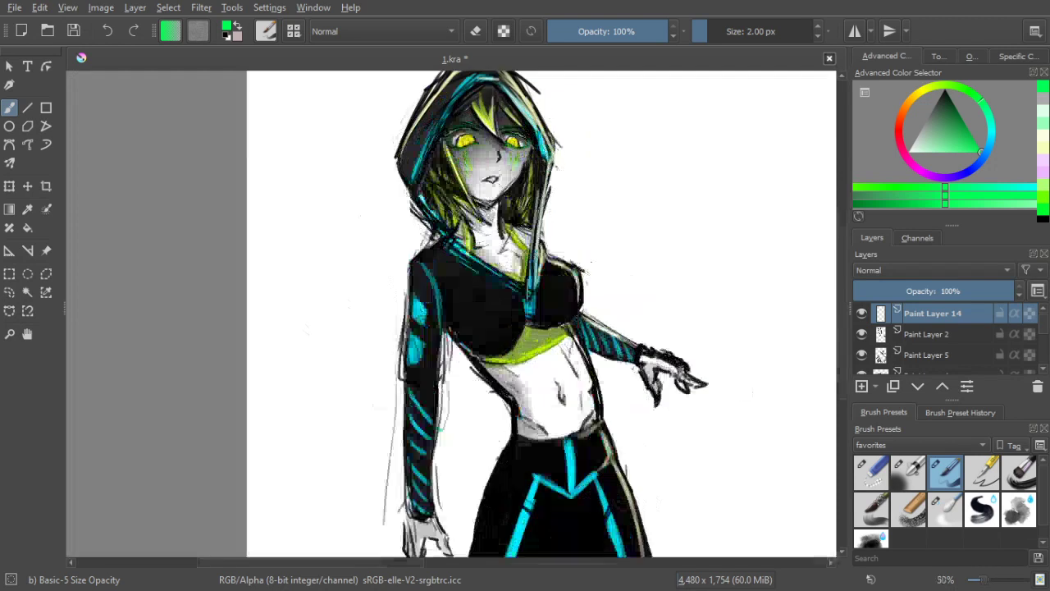
key("minus")
key("minus")
key("minus")
left_click_drag(329, 468, 376, 366)
key("minus")
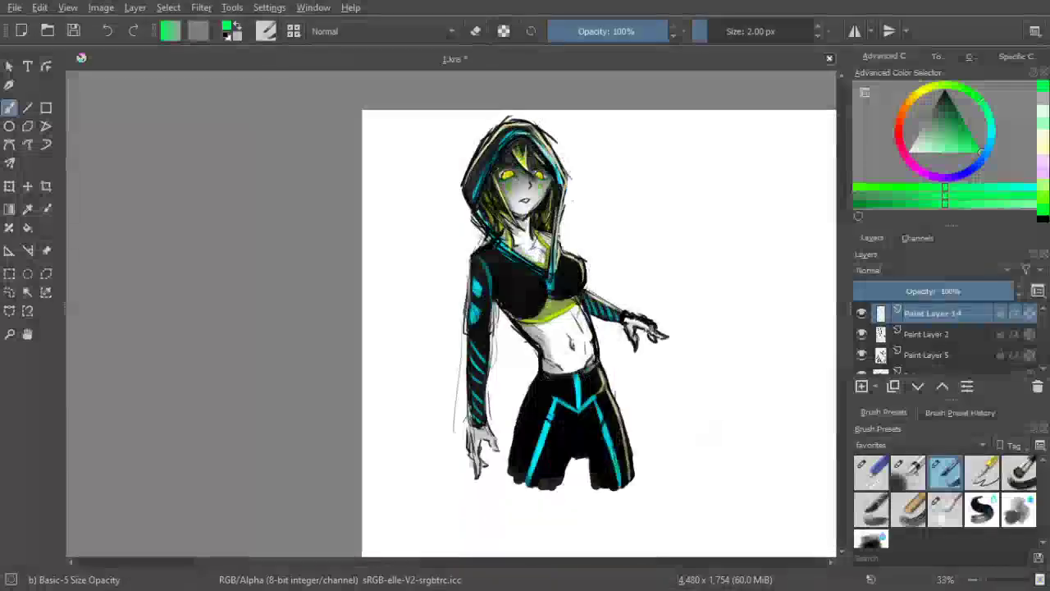
mouse_move(609, 185)
left_mouse_down()
mouse_move(598, 204)
mouse_move(595, 191)
left_mouse_up()
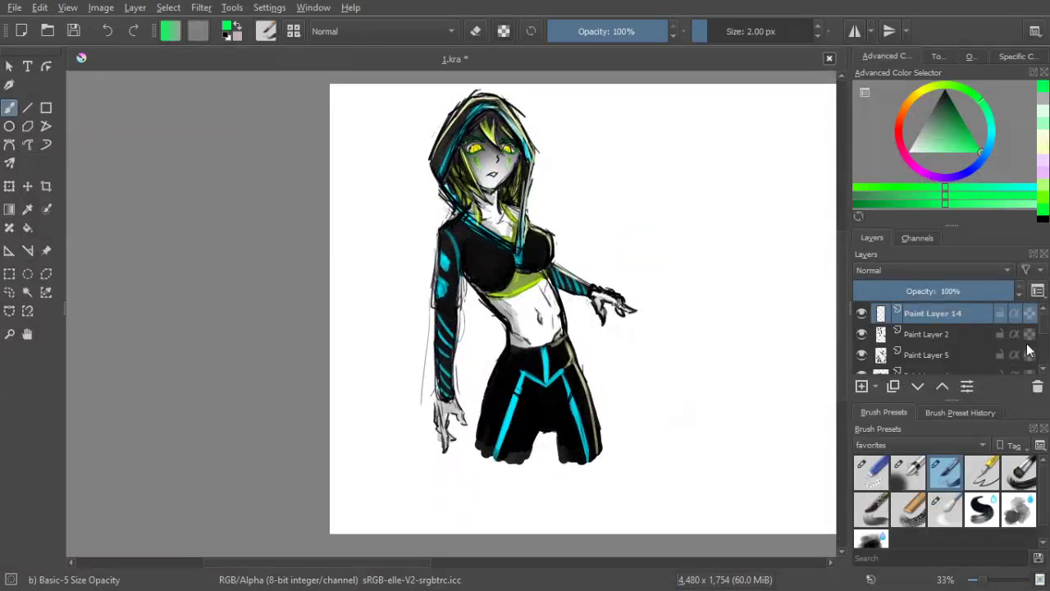
Erase the grey shading from the lowered hand on Paint Layer 10 with the brush enlarged to 22 px
scroll(952, 339, "down", 4)
left_click(947, 339)
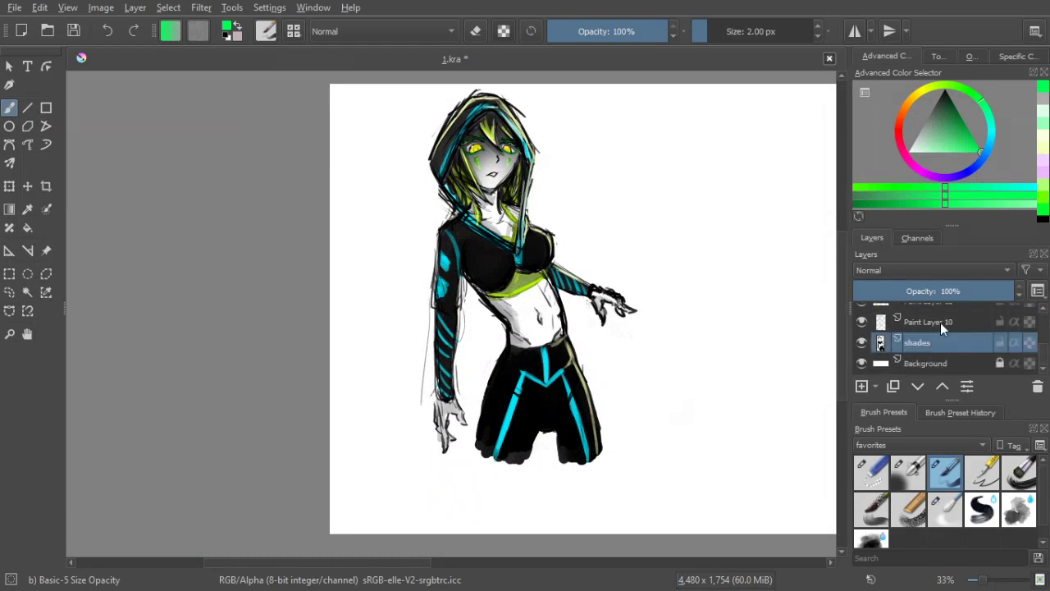
left_click(940, 322)
left_click(862, 322)
left_click(862, 321)
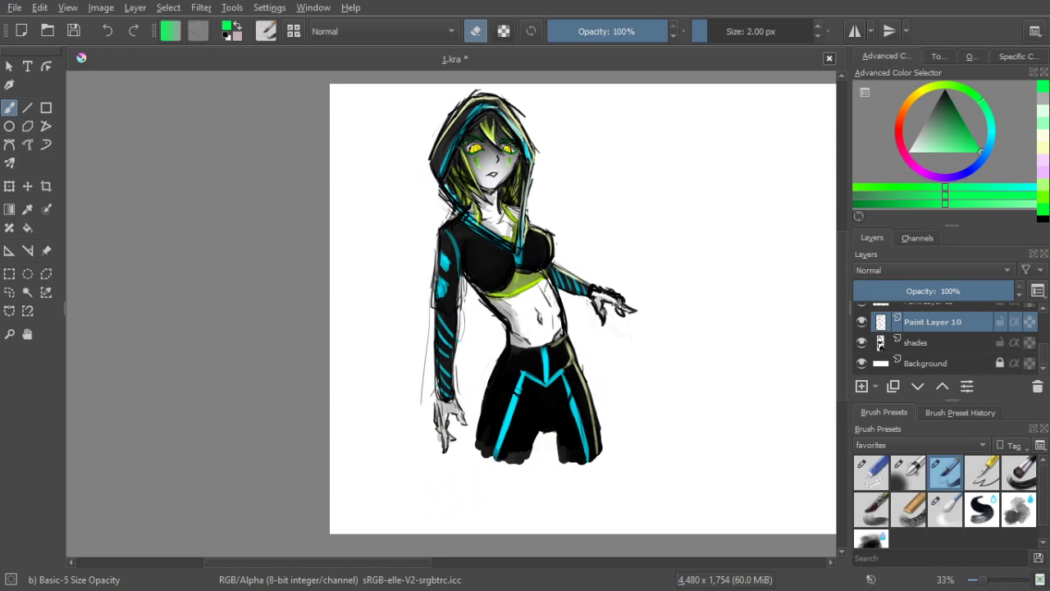
key("bracketright")
key("bracketright")
key("bracketright")
key("bracketright")
key("bracketright")
key("bracketright")
key("bracketright")
key("bracketright")
key("bracketright")
key("bracketright")
key("bracketright")
key("bracketright")
key("bracketright")
key("bracketright")
key("bracketright")
key("bracketright")
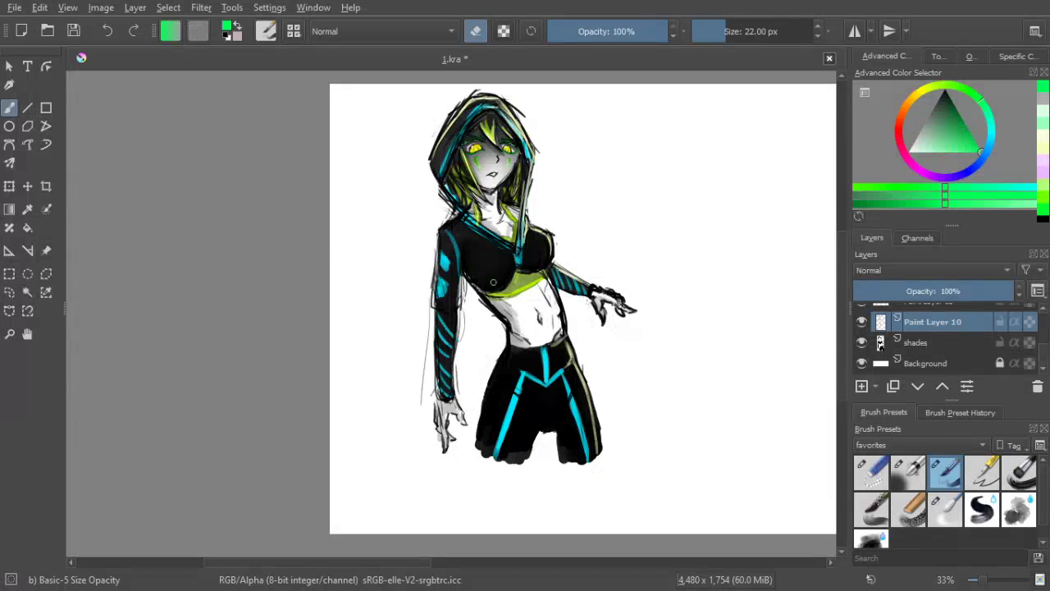
left_click_drag(458, 410, 449, 456)
key("ctrl+z")
mouse_move(452, 410)
left_mouse_down()
mouse_move(444, 441)
mouse_move(437, 408)
mouse_move(457, 418)
left_mouse_up()
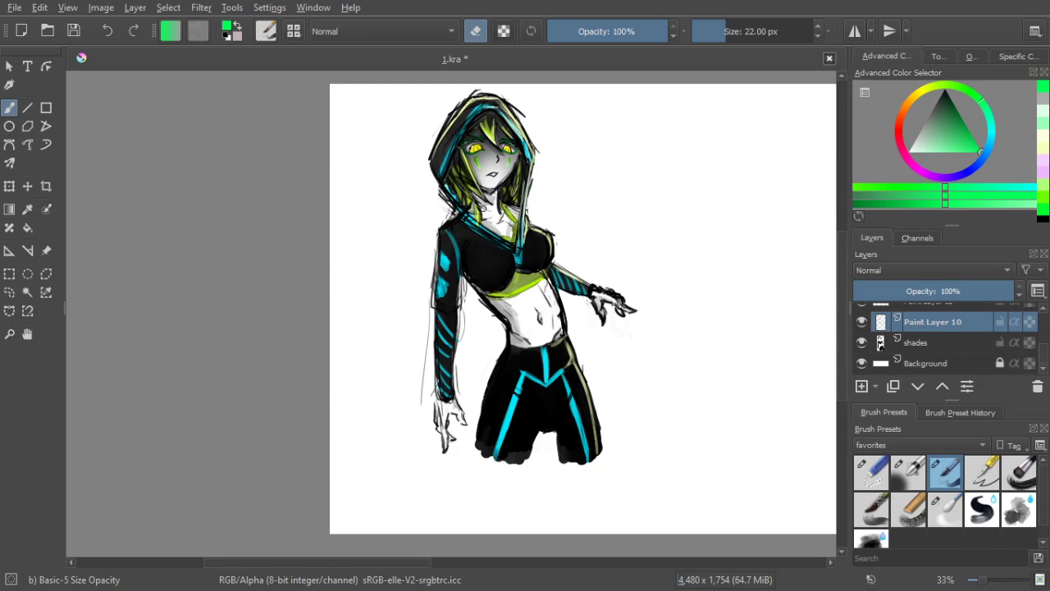
Switch back to painting with the recent light grey and add narrower shading to the lowered hand
left_click(473, 33)
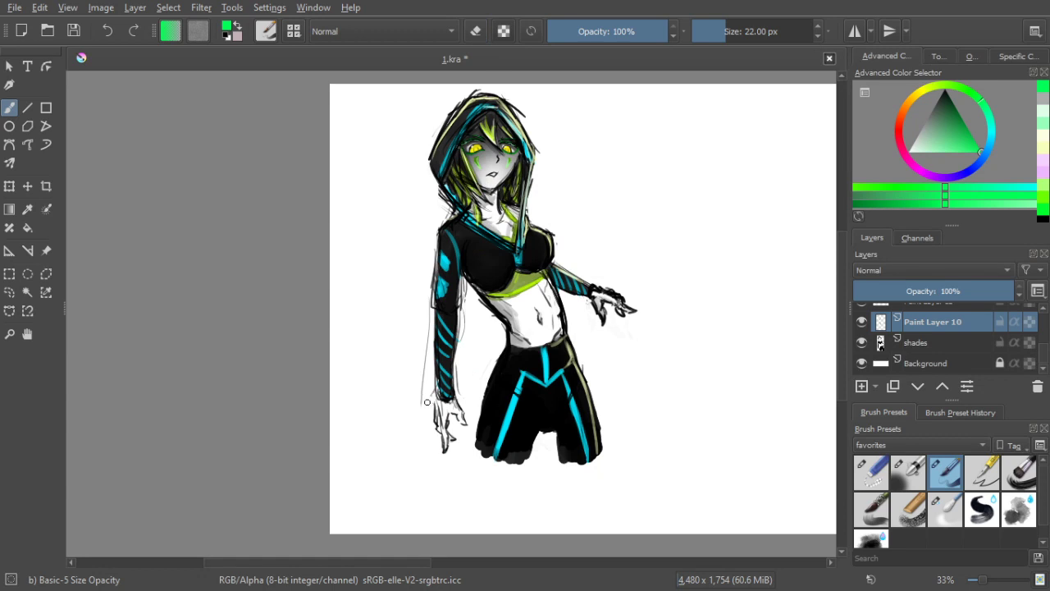
left_click(1043, 100)
left_click_drag(438, 409, 441, 435)
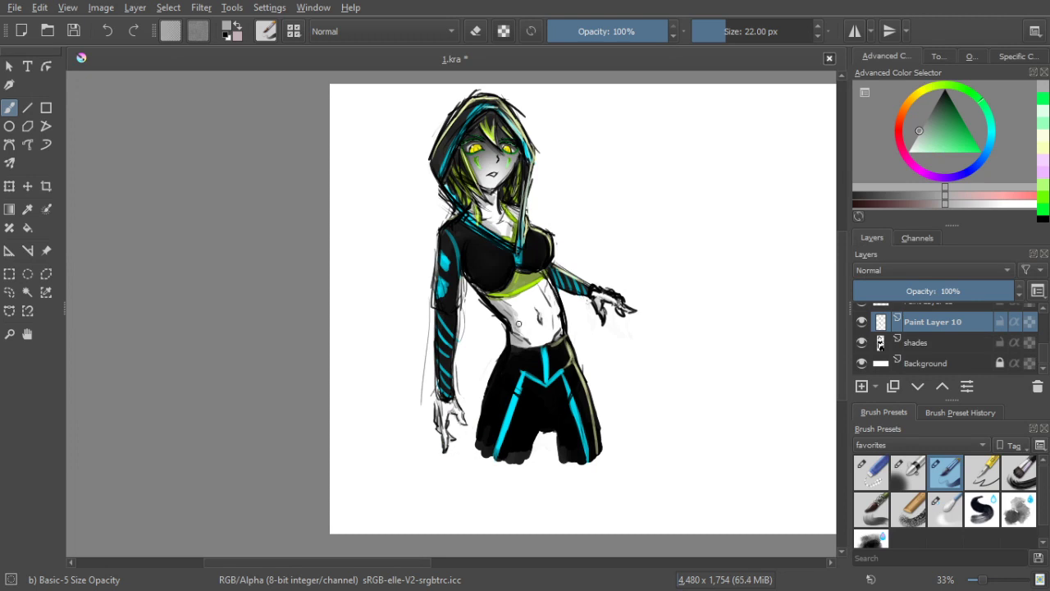
Review the shading across the whole figure and save the drawing
left_click_drag(496, 343, 496, 351)
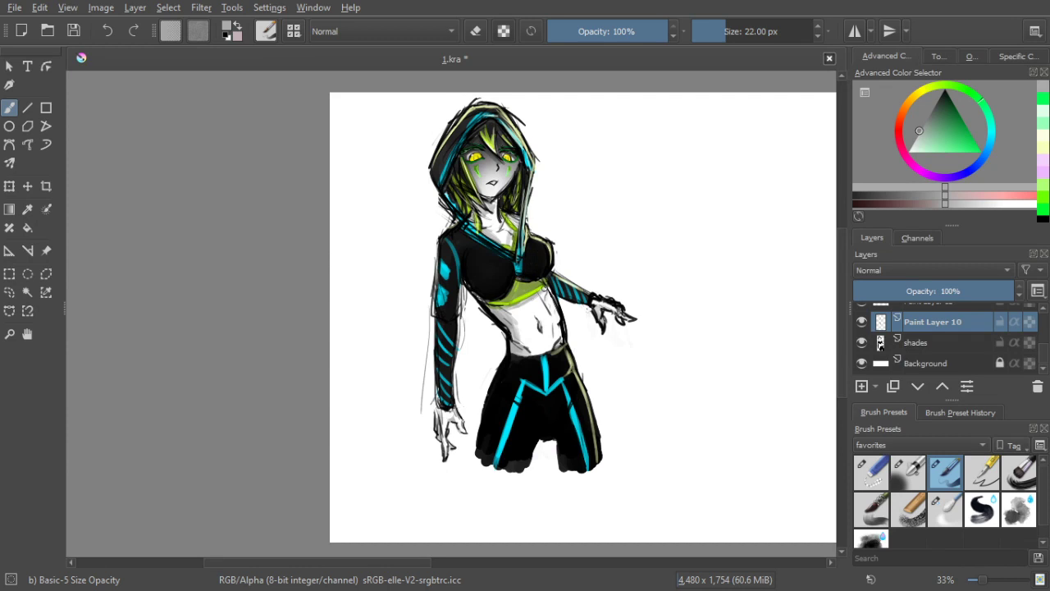
left_click_drag(677, 322, 652, 332)
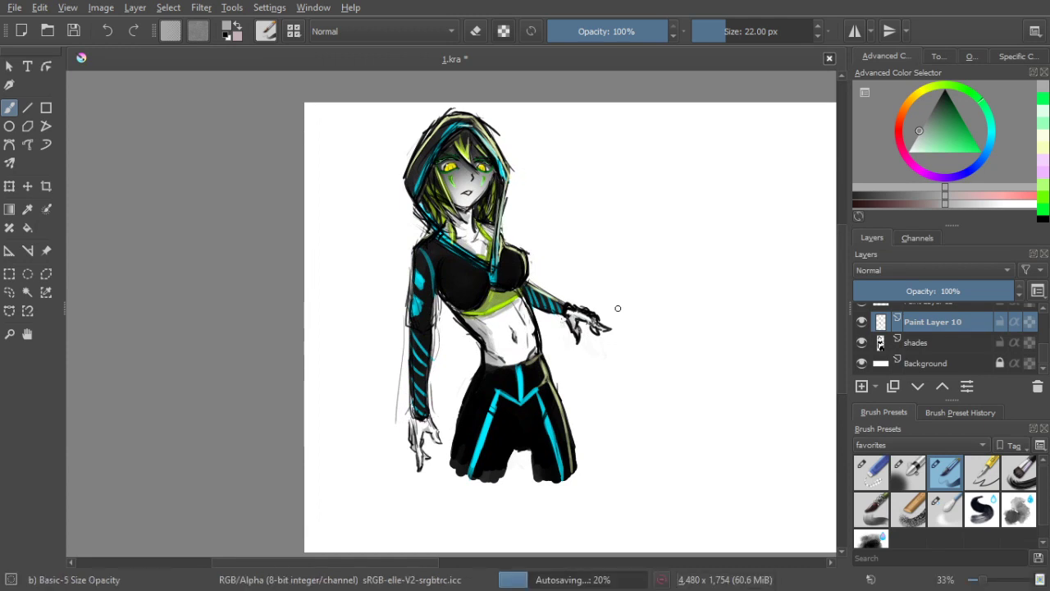
scroll(606, 296, "down", 1)
scroll(615, 302, "up", 1)
left_click_drag(605, 300, 631, 301)
key("ctrl+s")
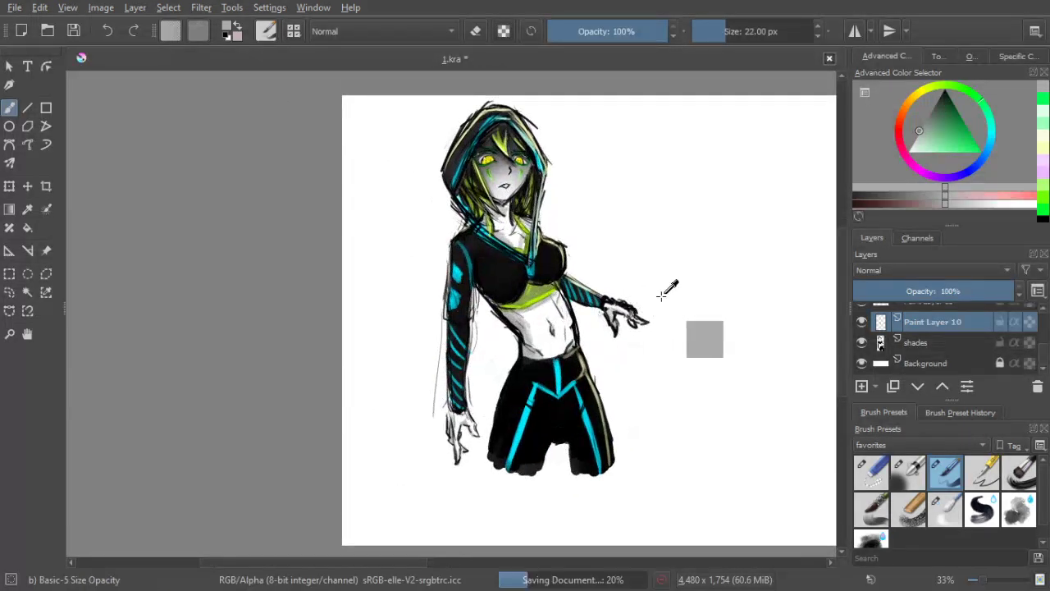
scroll(937, 336, "up", 5)
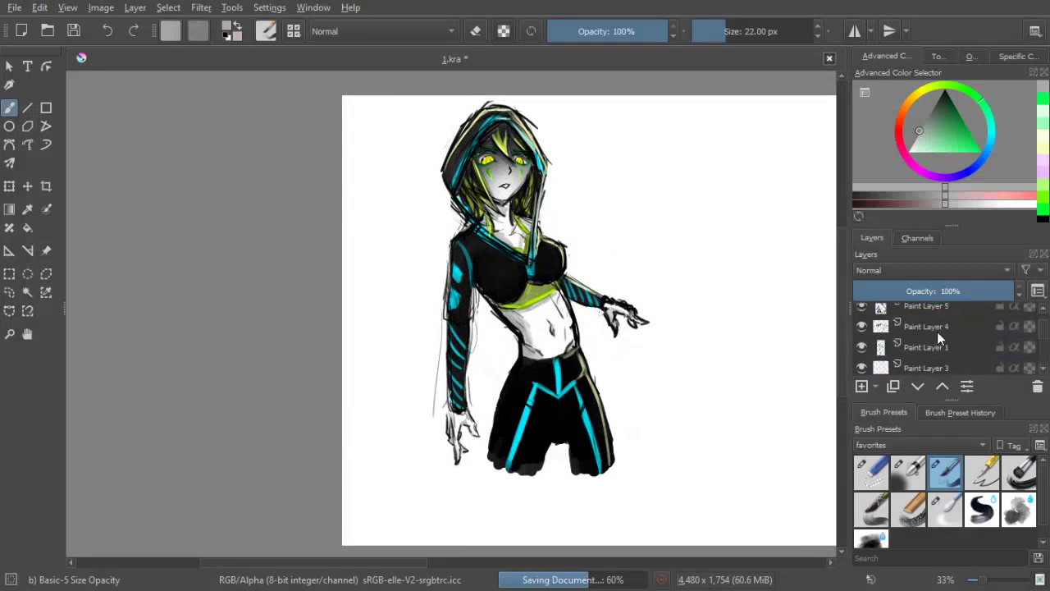
Group all layers from Paint Layer 14 down to shades, leaving the Background layer outside the group
left_click(933, 315)
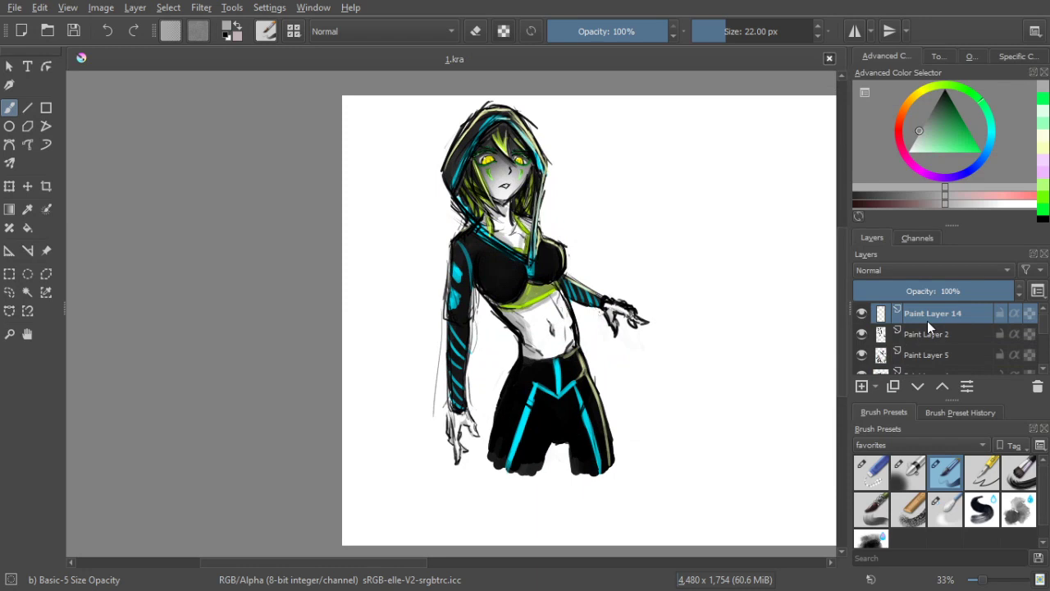
scroll(929, 321, "down", 5)
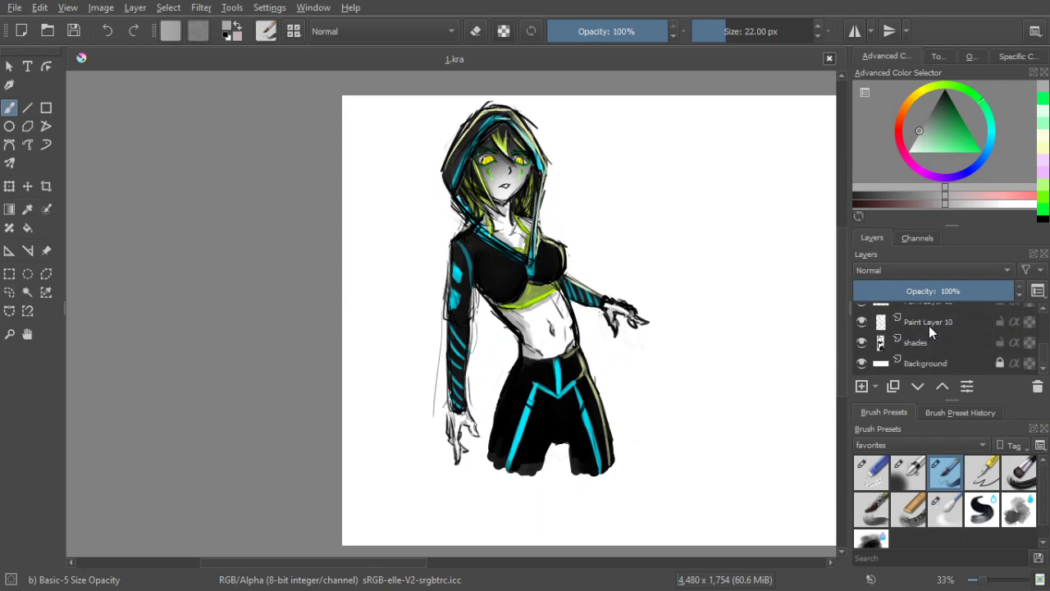
left_click(922, 349, "shift")
scroll(925, 348, "up", 5)
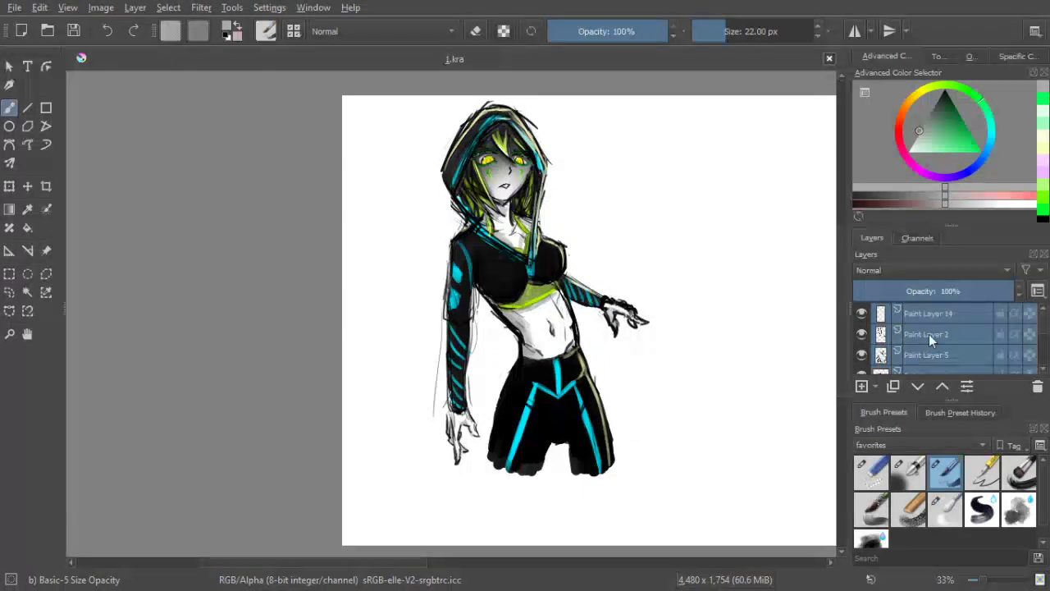
key("ctrl+g")
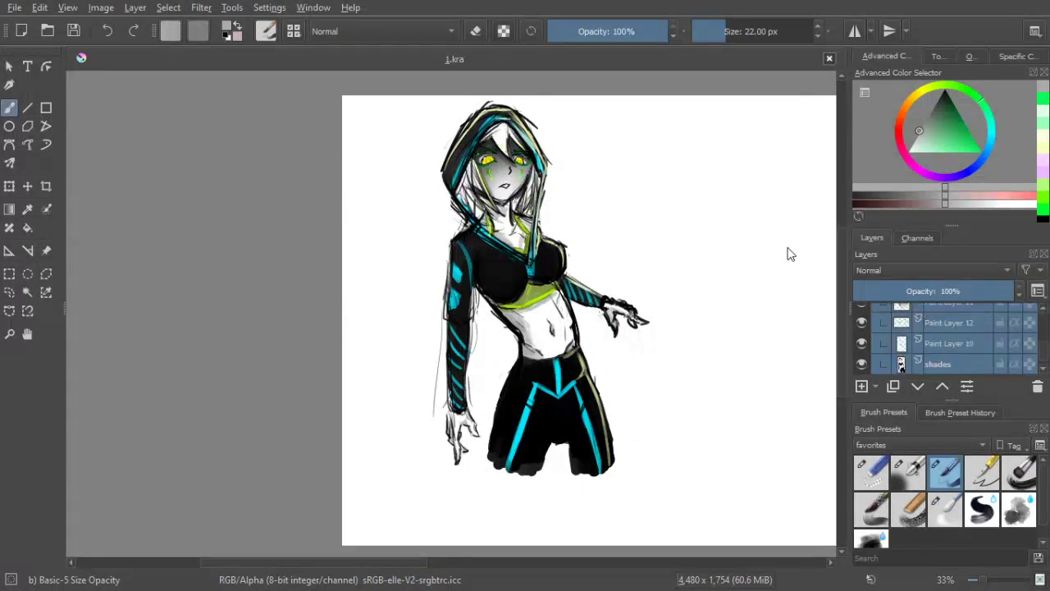
left_click_drag(620, 208, 625, 200)
scroll(934, 344, "up", 2)
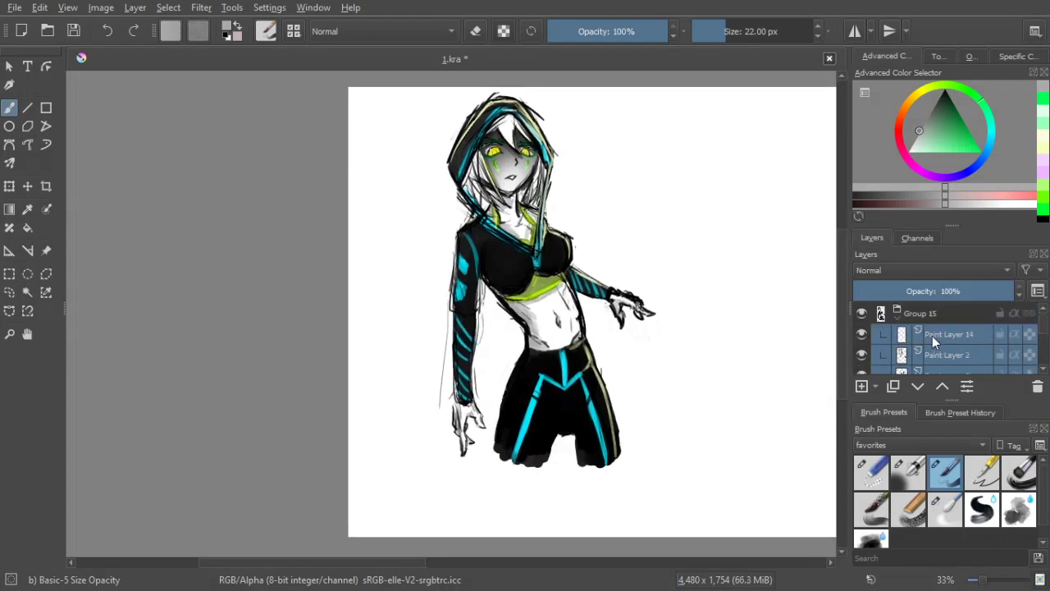
Select Paint Layer 14 inside the new group and check the shades layer and the whole group by hiding and showing them
left_click(936, 316)
left_click(947, 339)
left_click(941, 318)
scroll(941, 333, "down", 5)
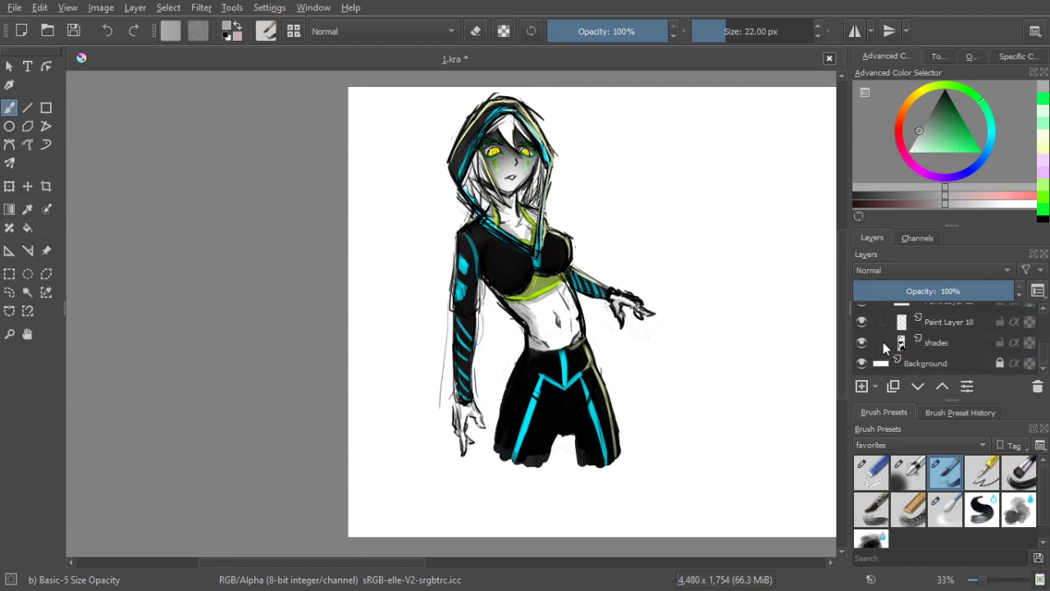
left_click(861, 343)
left_click(862, 343)
scroll(863, 352, "up", 5)
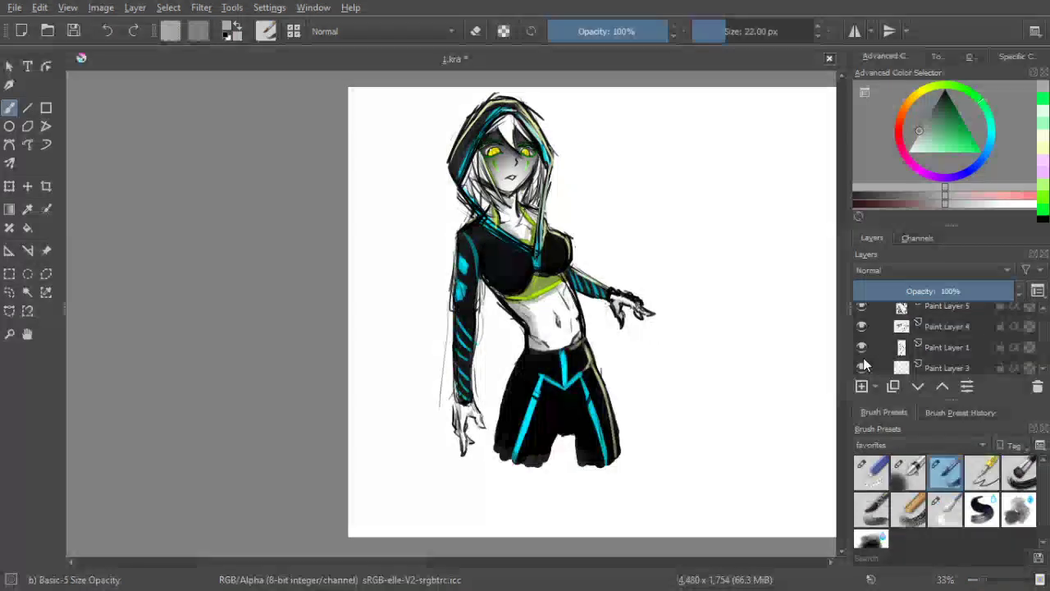
left_click(864, 317)
left_click(864, 317)
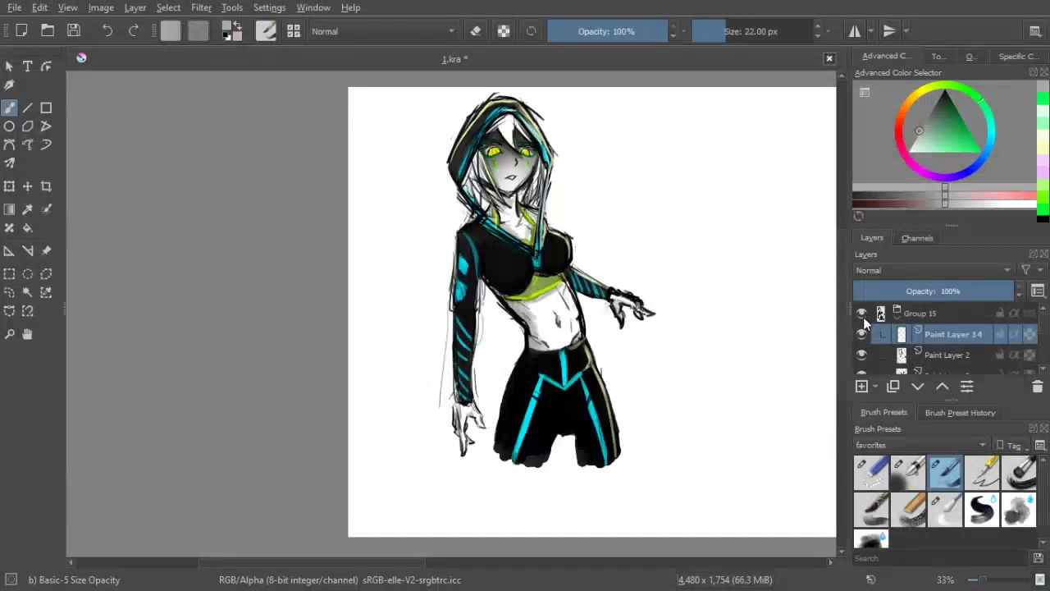
Look through the grouped layers and check what Paint Layer 14 contains by hiding and showing it
left_click(867, 332)
left_click(867, 332)
scroll(442, 146, "up", 2)
scroll(602, 169, "down", 2)
scroll(967, 326, "down", 5)
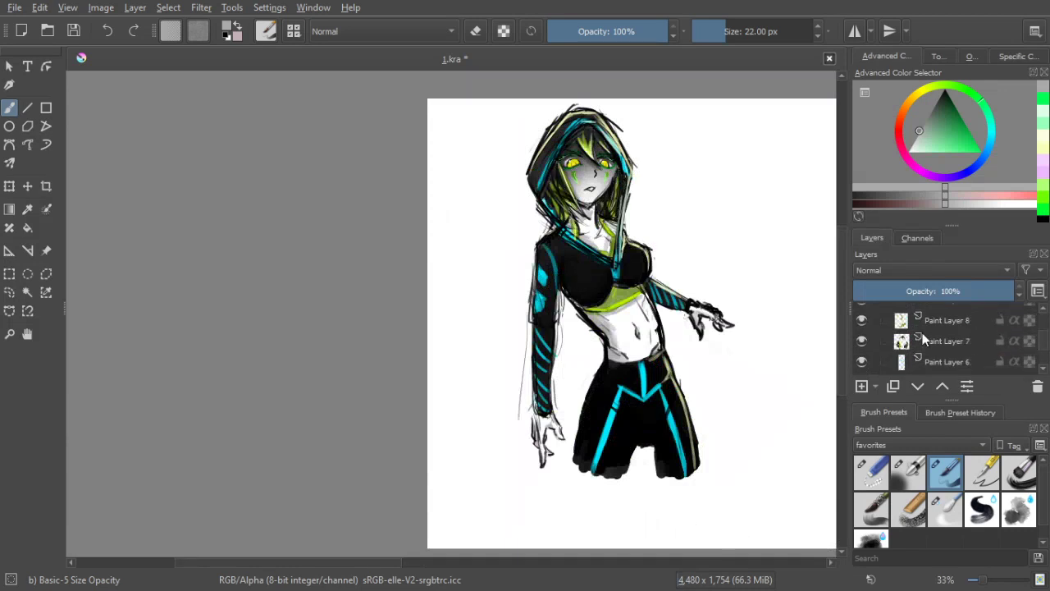
scroll(944, 338, "up", 5)
left_click_drag(718, 234, 673, 269)
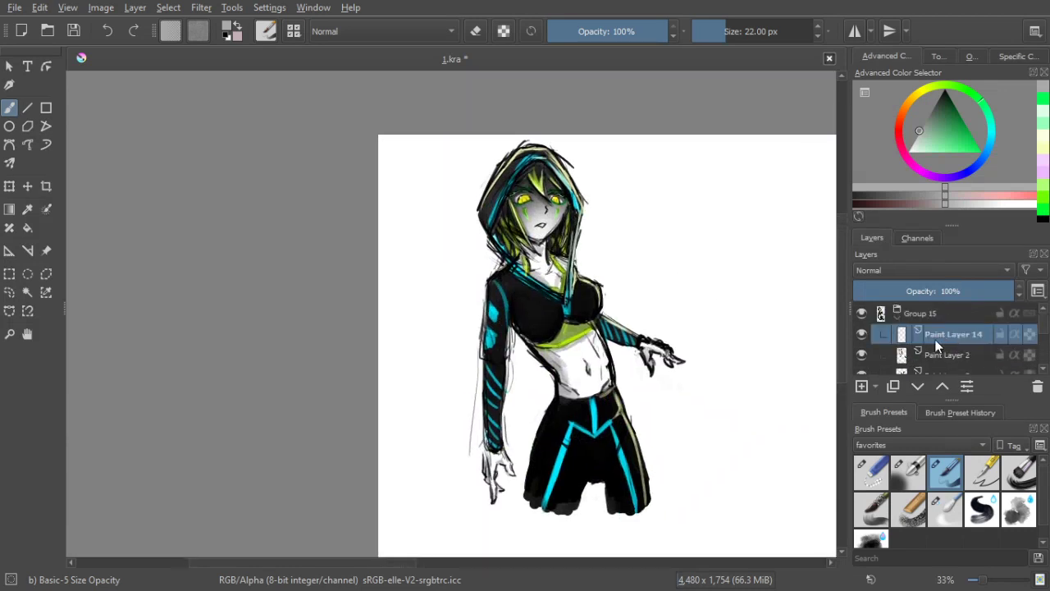
left_click(864, 332)
left_click(864, 331)
Sample the hood's pale yellow rim highlight, pick a lighter tint, and highlight the hair strands on Paint Layer 14 with a 7 px brush
scroll(575, 203, "up", 3)
left_click_drag(573, 182, 660, 220)
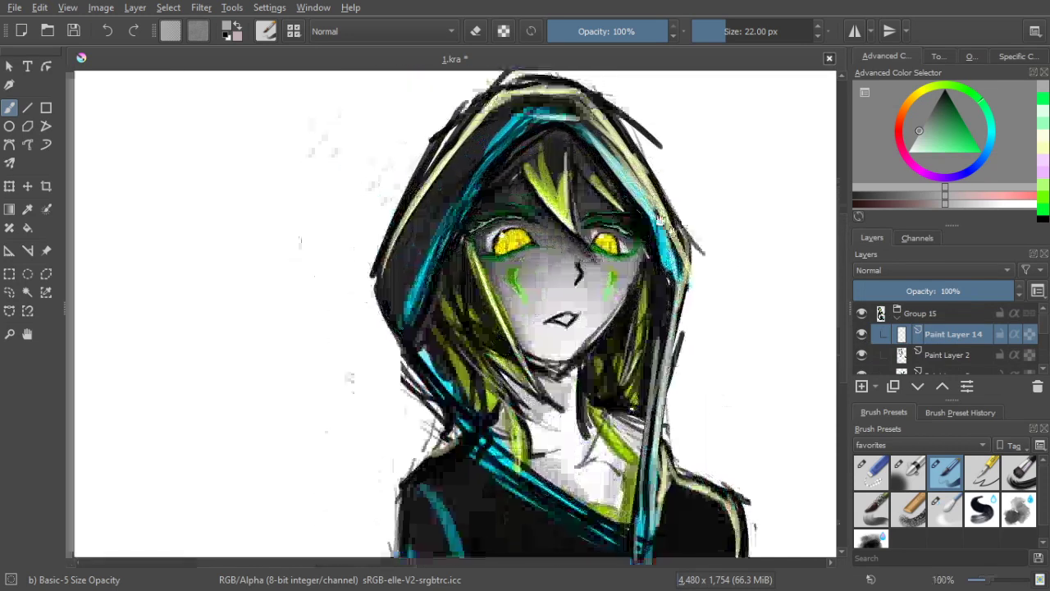
left_click(479, 121, "ctrl")
left_click(473, 129, "ctrl")
key("bracketleft")
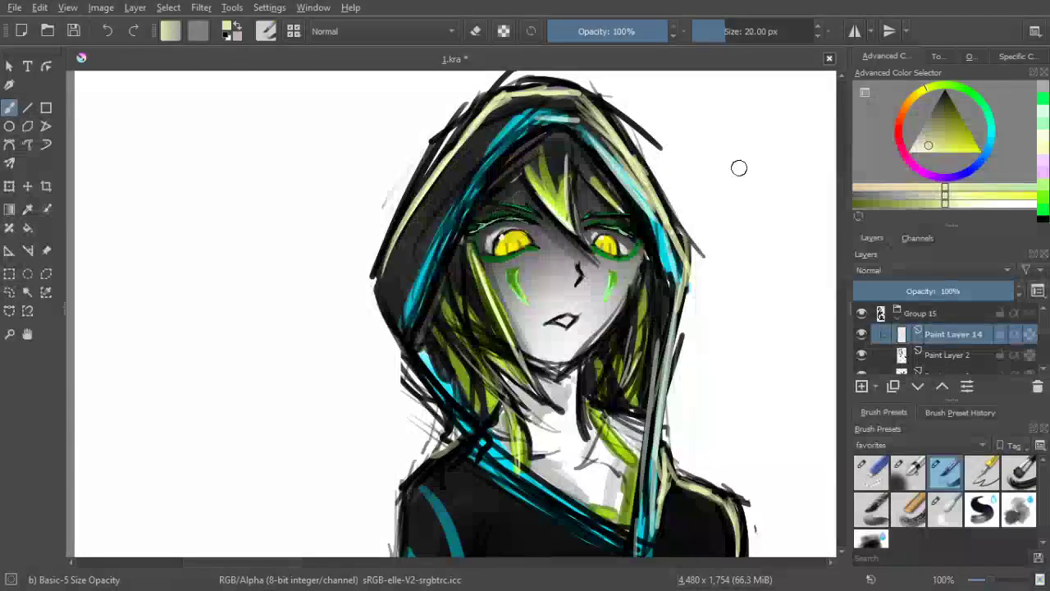
left_click(921, 152)
key("bracketleft")
key("bracketleft")
key("bracketleft")
key("bracketleft")
key("bracketleft")
key("bracketleft")
key("bracketleft")
key("bracketleft")
key("bracketleft")
key("bracketleft")
key("bracketleft")
key("bracketleft")
key("bracketleft")
key("bracketleft")
key("bracketleft")
key("bracketleft")
key("bracketleft")
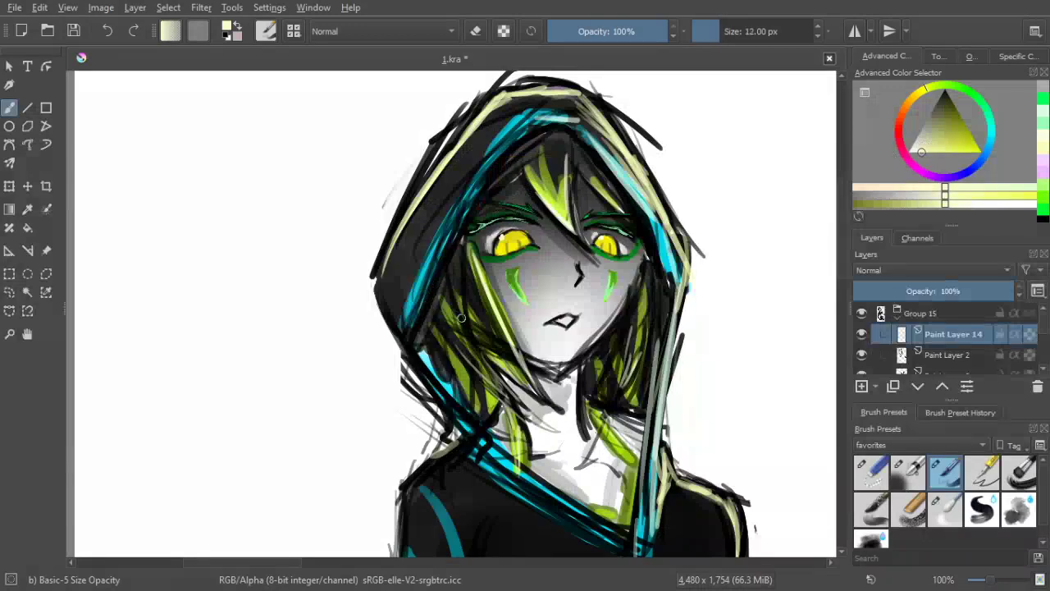
key("bracketright")
key("bracketright")
key("bracketright")
key("bracketright")
key("bracketright")
key("bracketright")
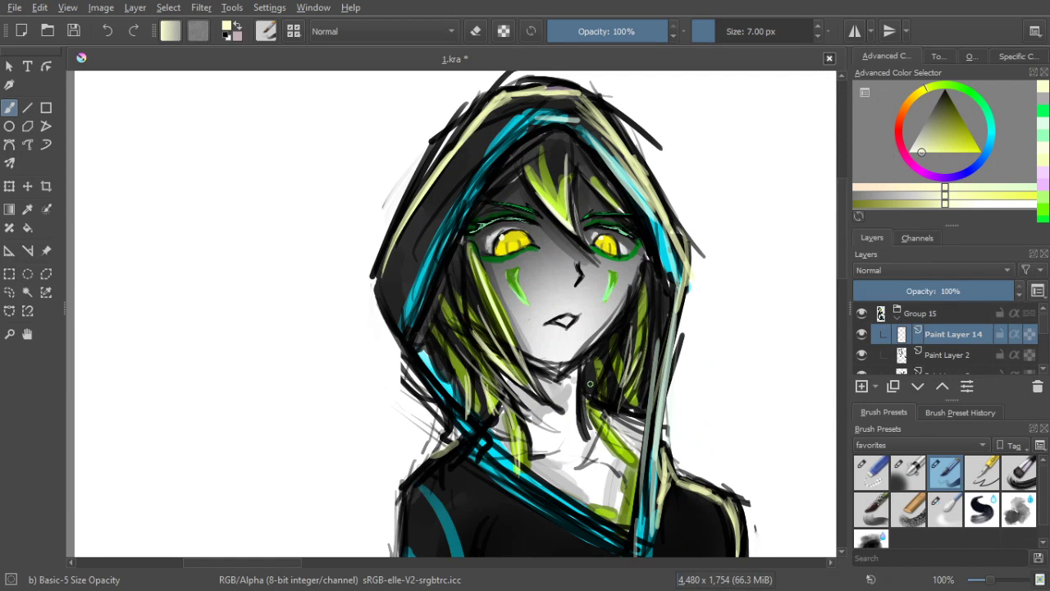
Add more thin pale yellow highlight strokes to the hair beside the face, undoing the misplaced ones
scroll(636, 426, "down", 3)
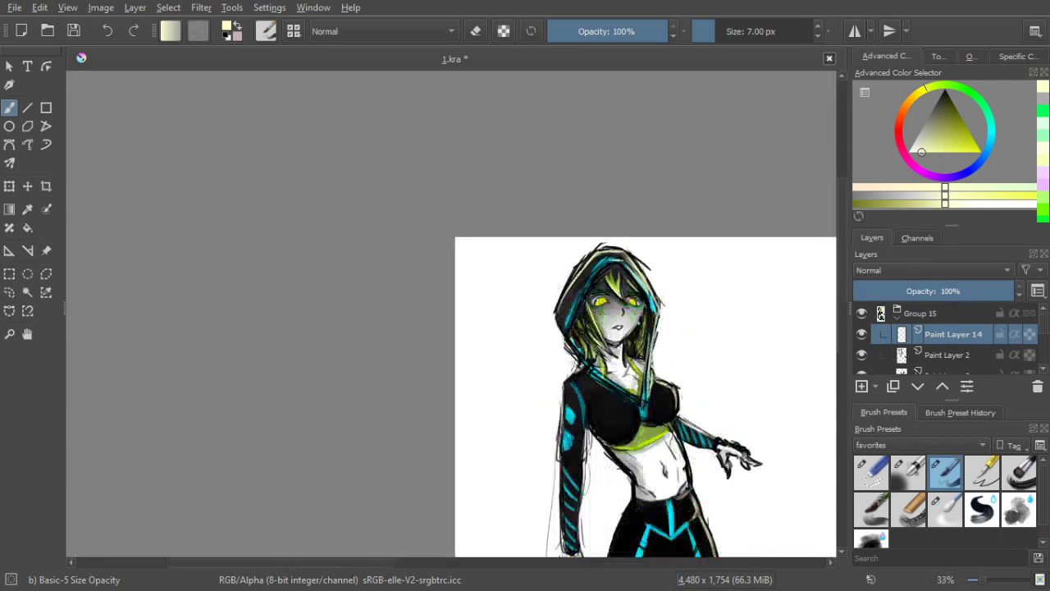
scroll(574, 344, "up", 2)
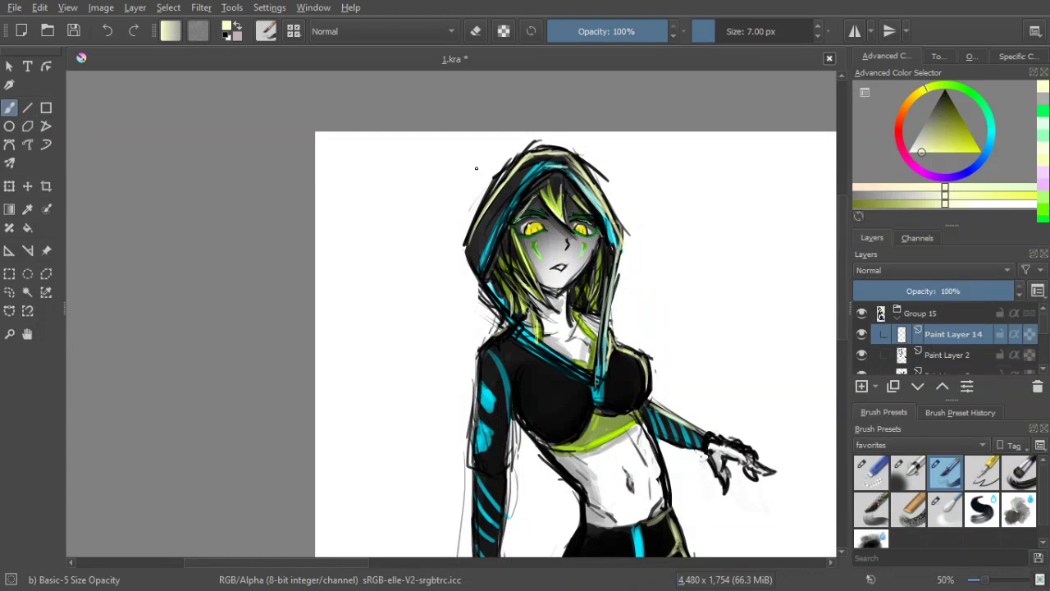
left_click_drag(534, 195, 517, 220)
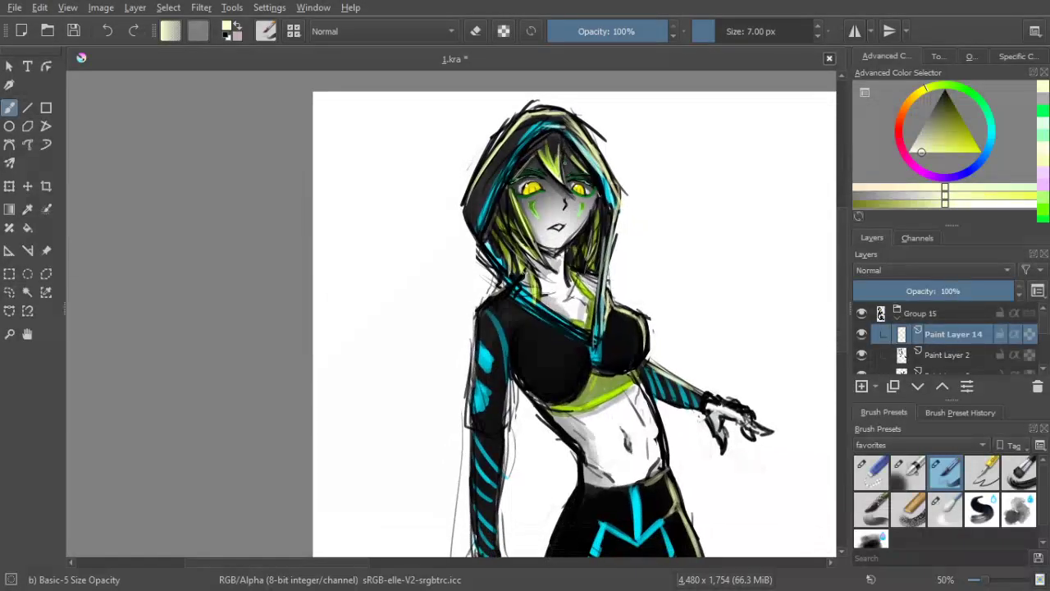
key("ctrl+z")
left_click_drag(529, 225, 550, 259)
left_click_drag(504, 236, 522, 289)
left_click_drag(512, 230, 538, 278)
key("ctrl+z")
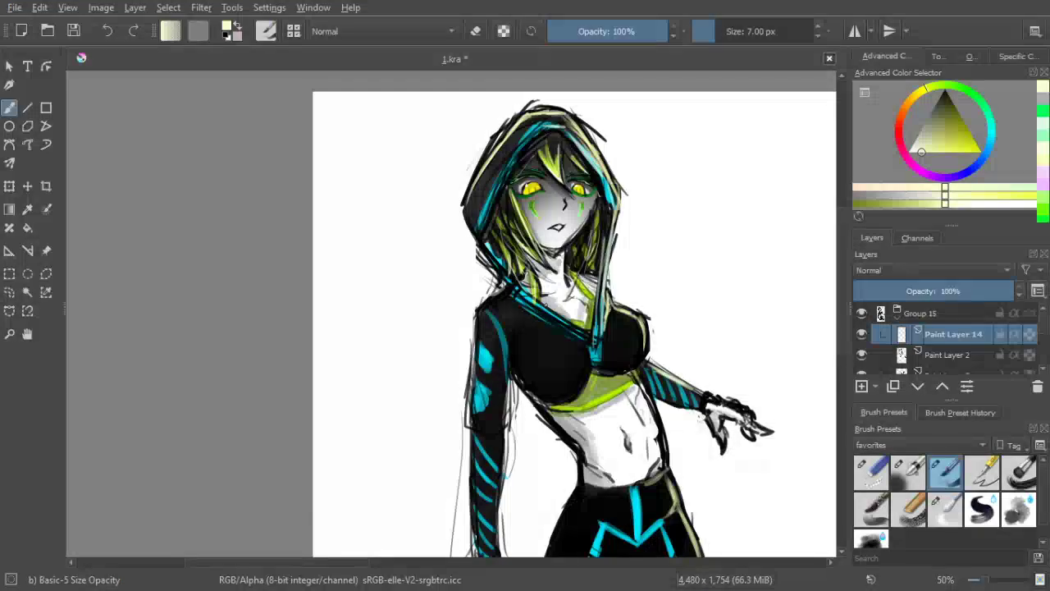
Review the hair highlights against the whole figure at several zoom levels
scroll(493, 195, "down", 2)
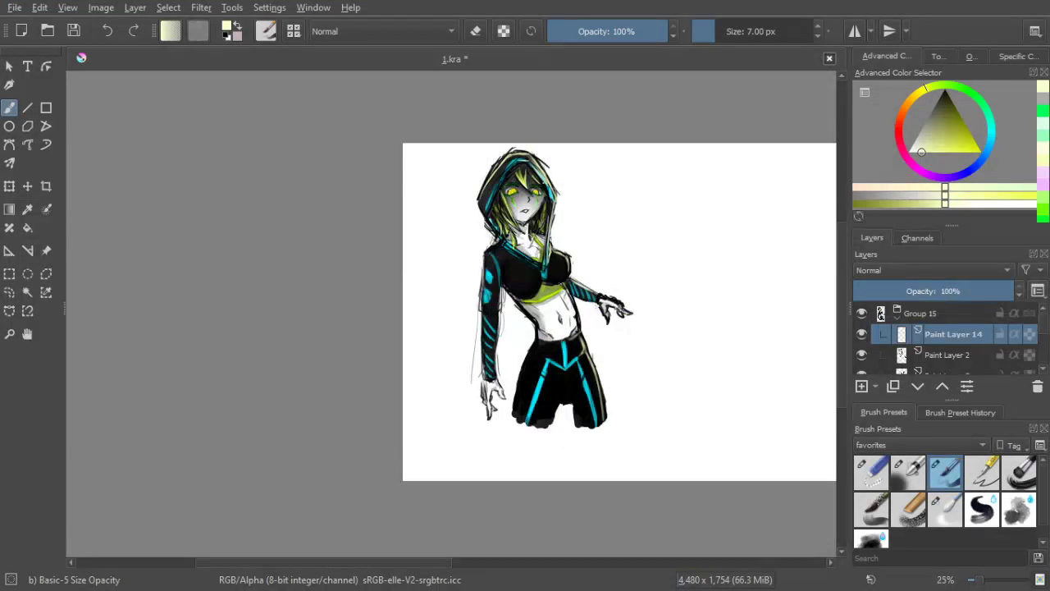
scroll(504, 201, "up", 2)
left_click_drag(663, 232, 647, 205)
key("minus")
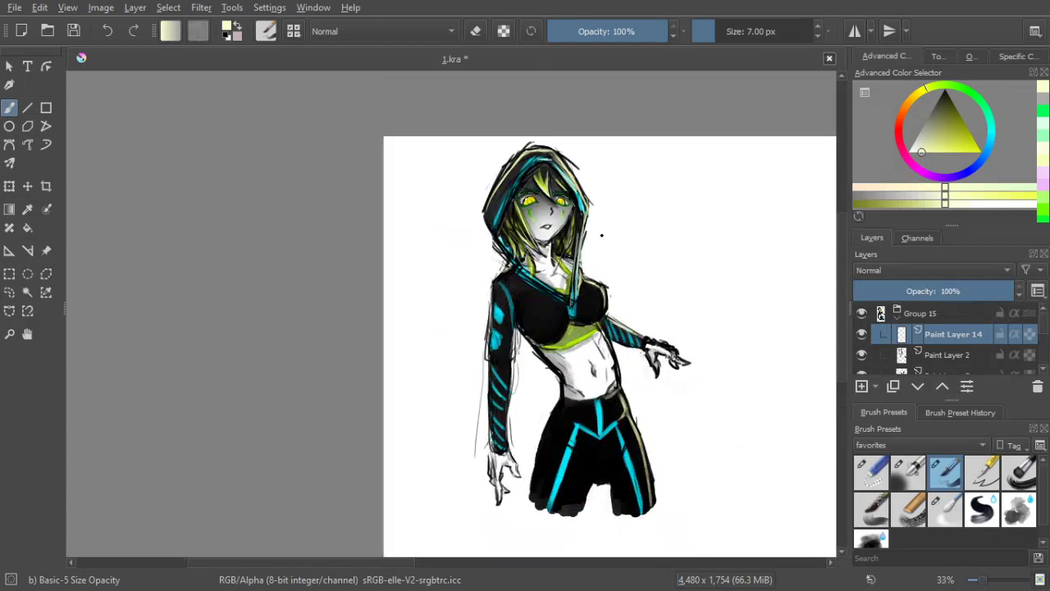
key("minus")
key("plus")
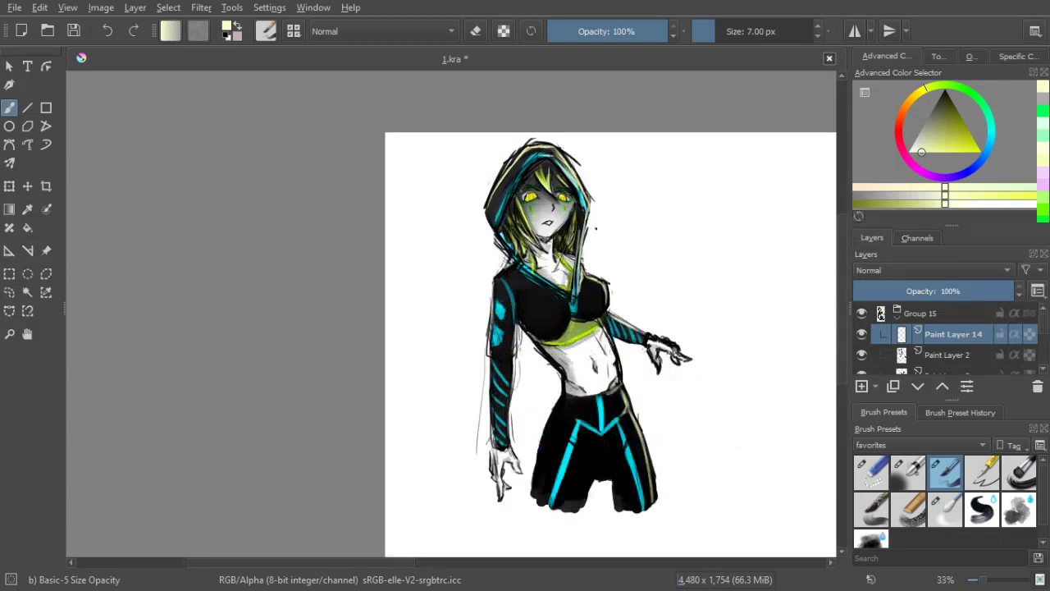
left_click_drag(594, 229, 584, 222)
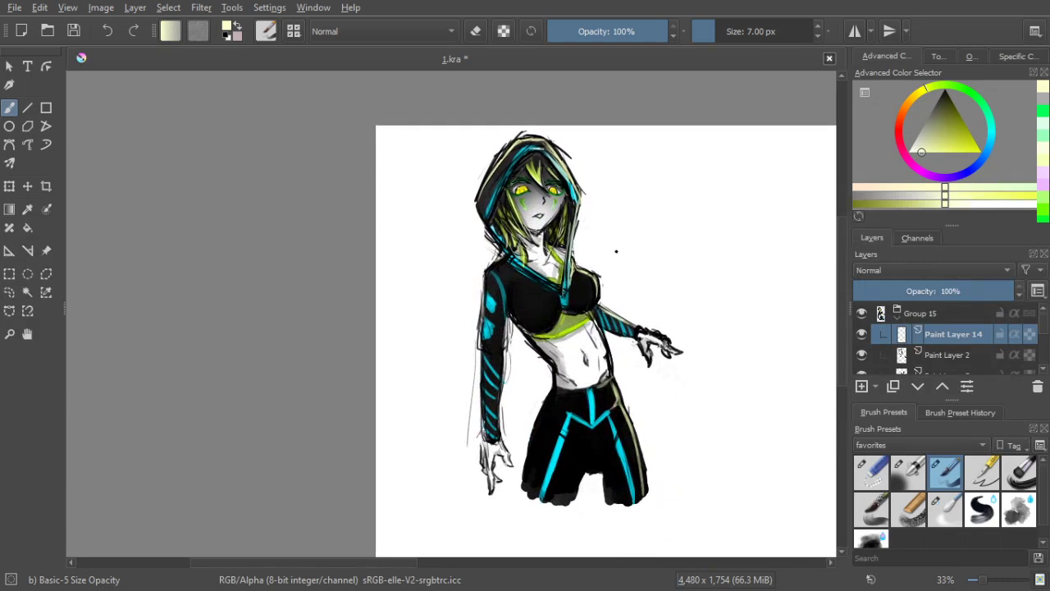
Switch the brush to black at 11 px and retouch the line art on Paint Layer 14
key("plus")
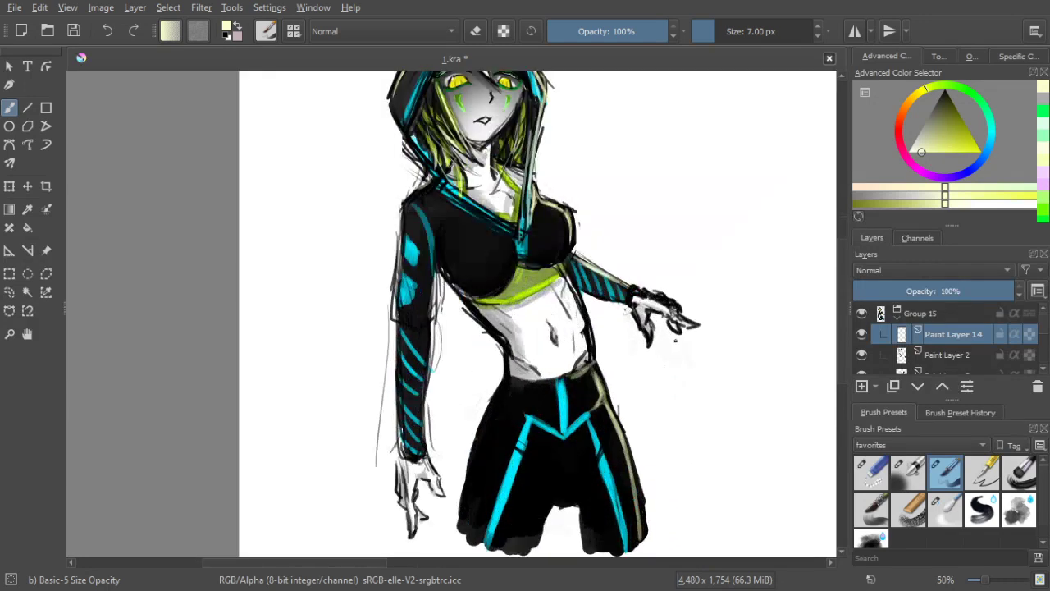
left_click_drag(944, 151, 947, 73)
key("bracketright")
key("bracketright")
key("bracketright")
key("bracketright")
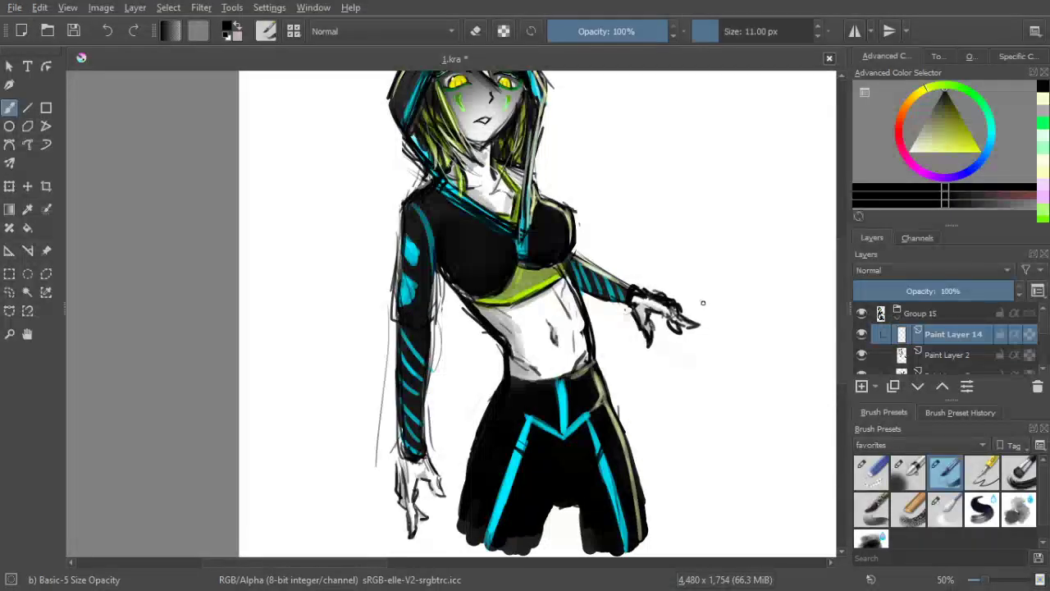
Review the retouched figure as a whole and save the drawing
scroll(698, 300, "down", 2)
scroll(627, 317, "up", 1)
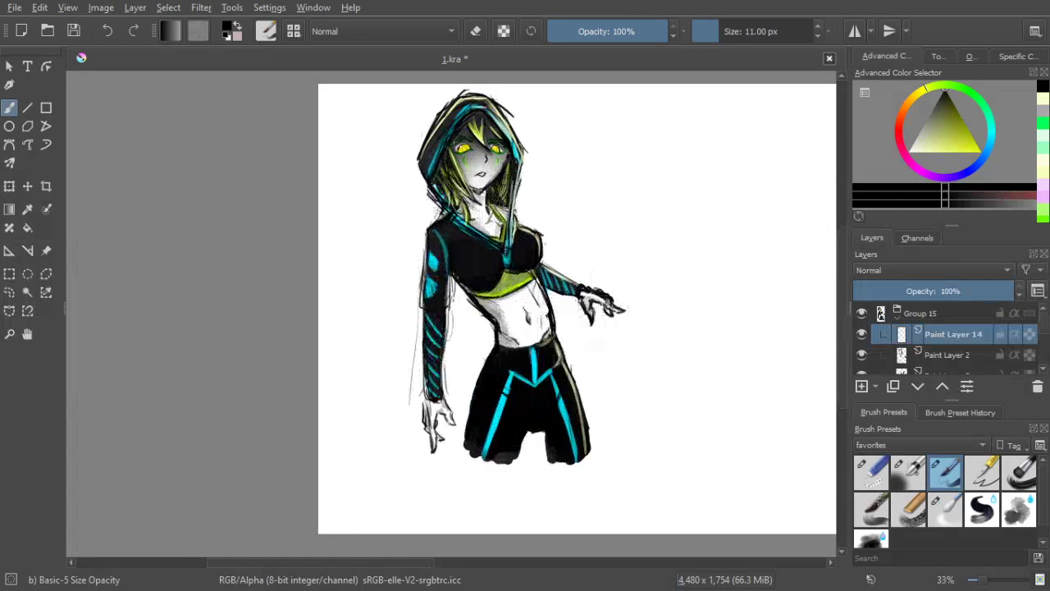
scroll(563, 243, "up", 1)
scroll(563, 242, "down", 1)
scroll(567, 244, "down", 1)
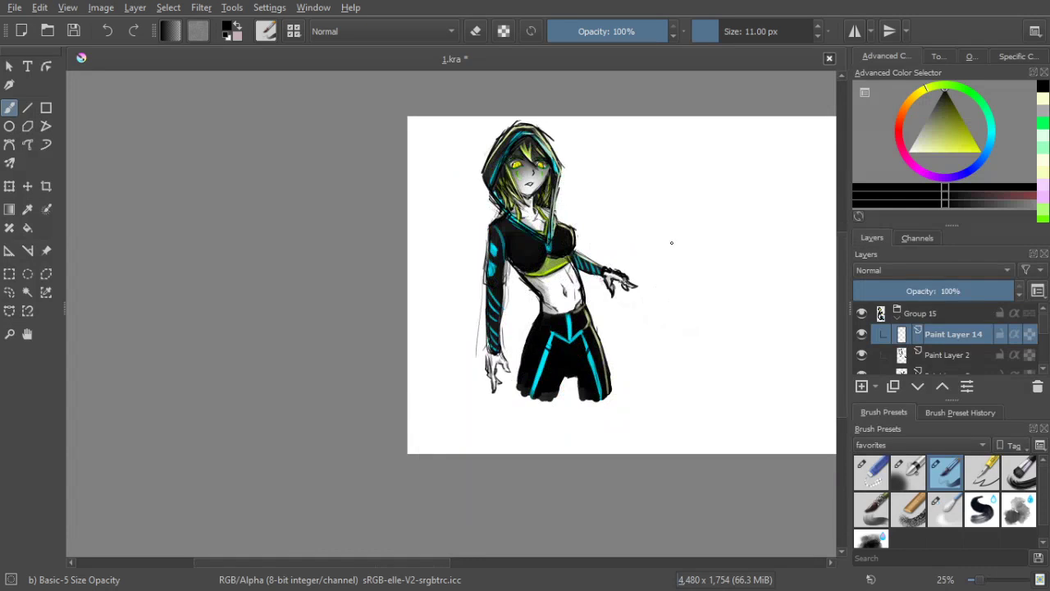
key("ctrl")
key("ctrl+s")
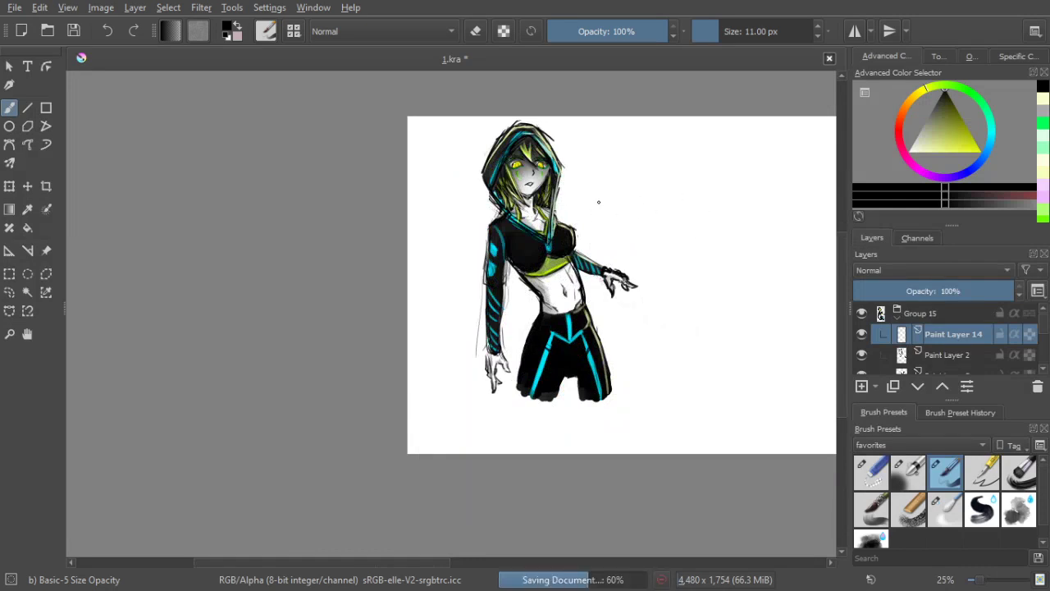
On a new layer above Paint Layer 14, strengthen the hood's lower edges in black with a 15 px brush and save
scroll(598, 202, "up", 1)
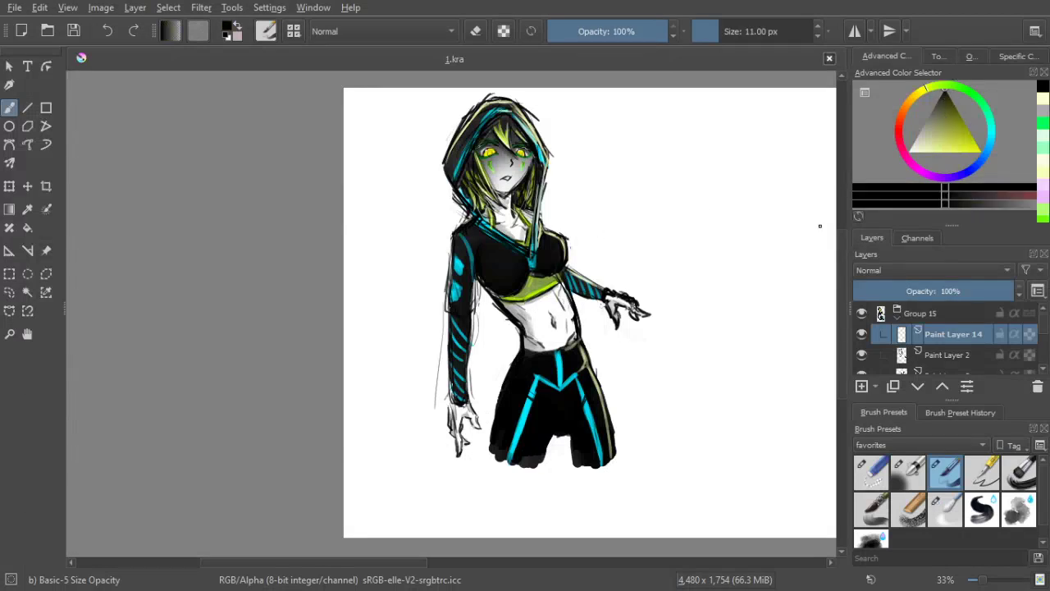
left_click(861, 386)
key("bracketright")
key("bracketright")
left_click_drag(462, 203, 473, 220)
left_click_drag(541, 205, 539, 226)
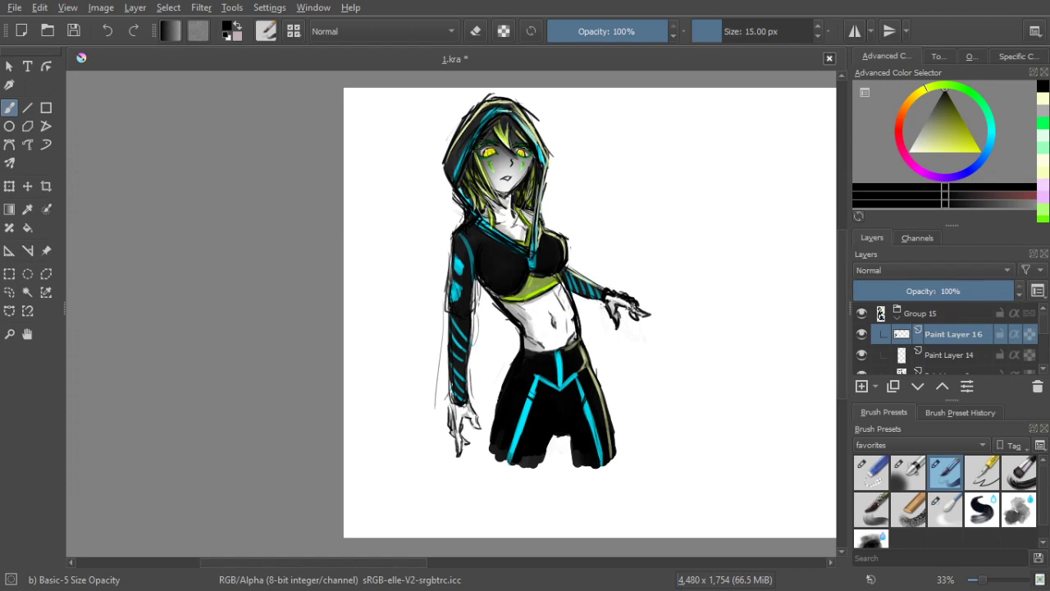
key("ctrl")
key("ctrl+s")
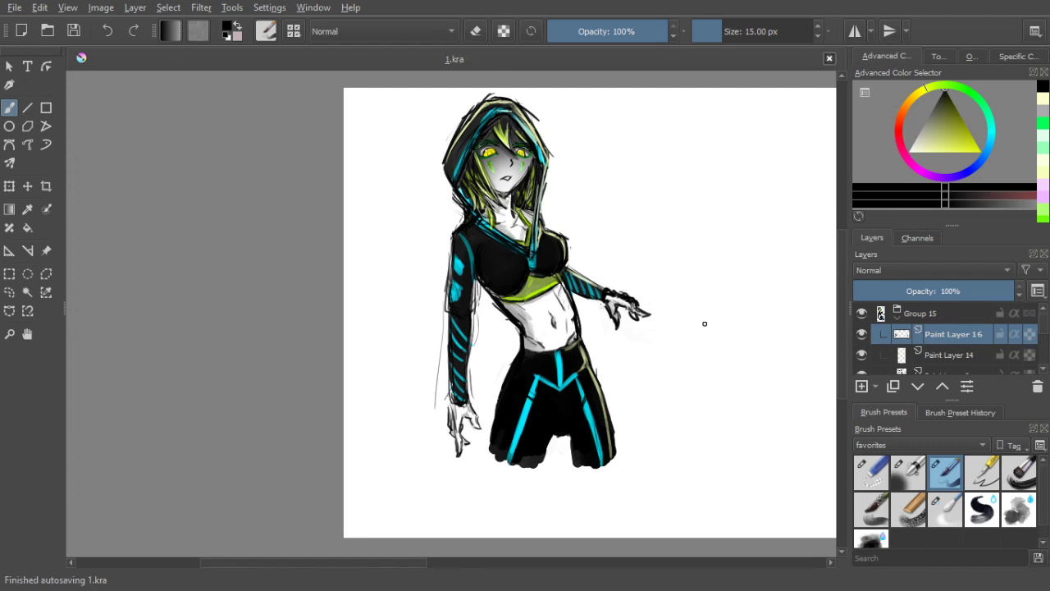
Hide and show Paint Layers 1, 4 and 2 in turn to find the one holding the stray sketch lines
scroll(1044, 338, "down", 5)
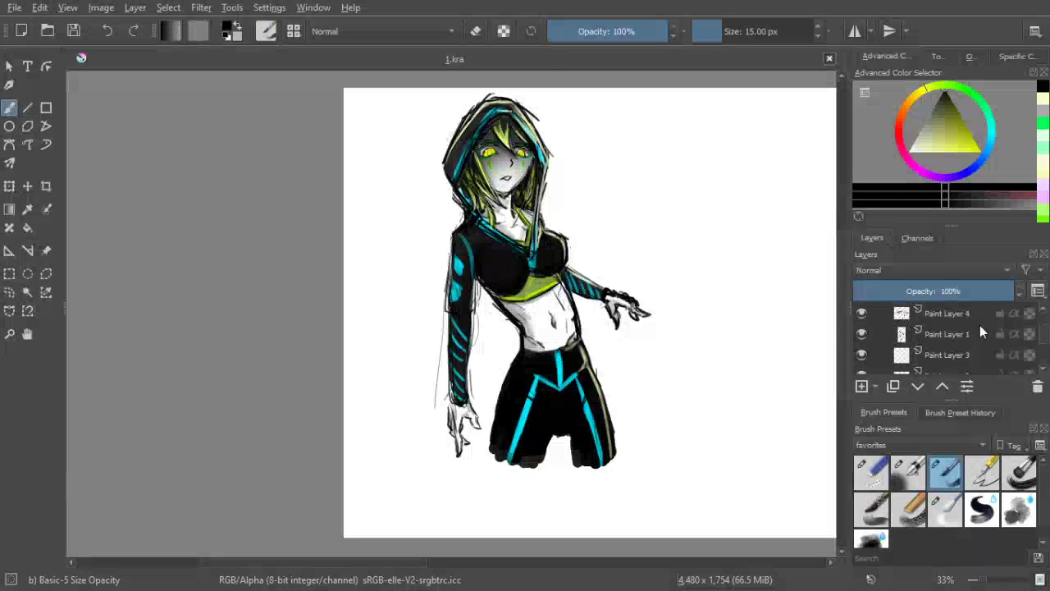
left_click(882, 334)
left_click(861, 334)
left_click(862, 335)
left_click(862, 312)
left_click(862, 312)
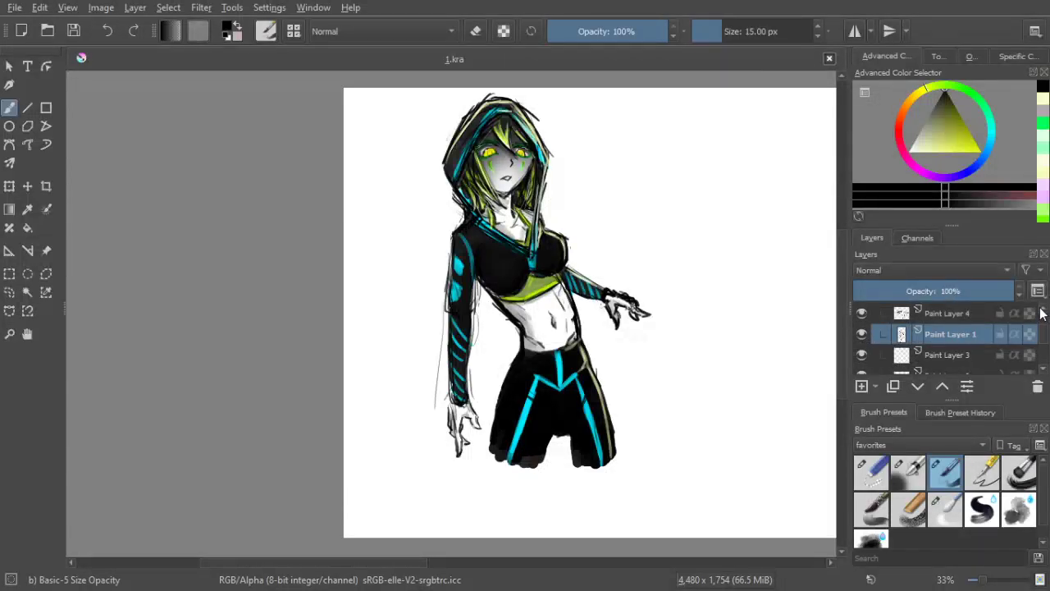
scroll(940, 326, "up", 3)
left_click(862, 325)
left_click(863, 325)
Erase the loose sketch line along the outer side of the lowered arm on Paint Layer 2 with an enlarged eraser
left_click(919, 319)
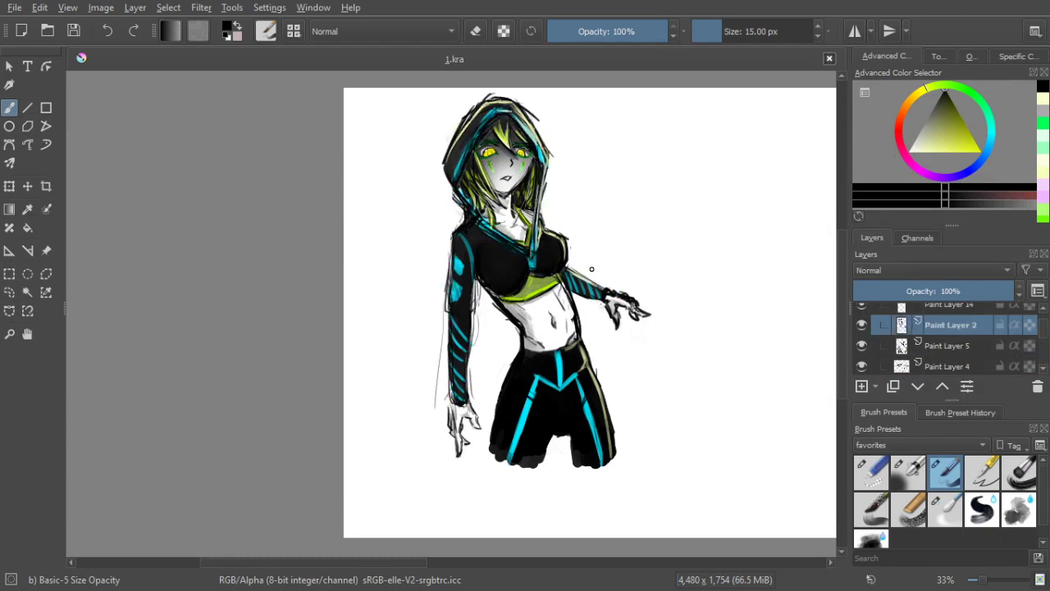
key("bracketright")
key("bracketright")
key("bracketright")
key("bracketright")
key("bracketright")
key("bracketright")
key("bracketright")
key("bracketright")
key("bracketright")
key("bracketright")
key("bracketright")
key("bracketright")
key("bracketright")
key("bracketright")
key("bracketright")
key("bracketright")
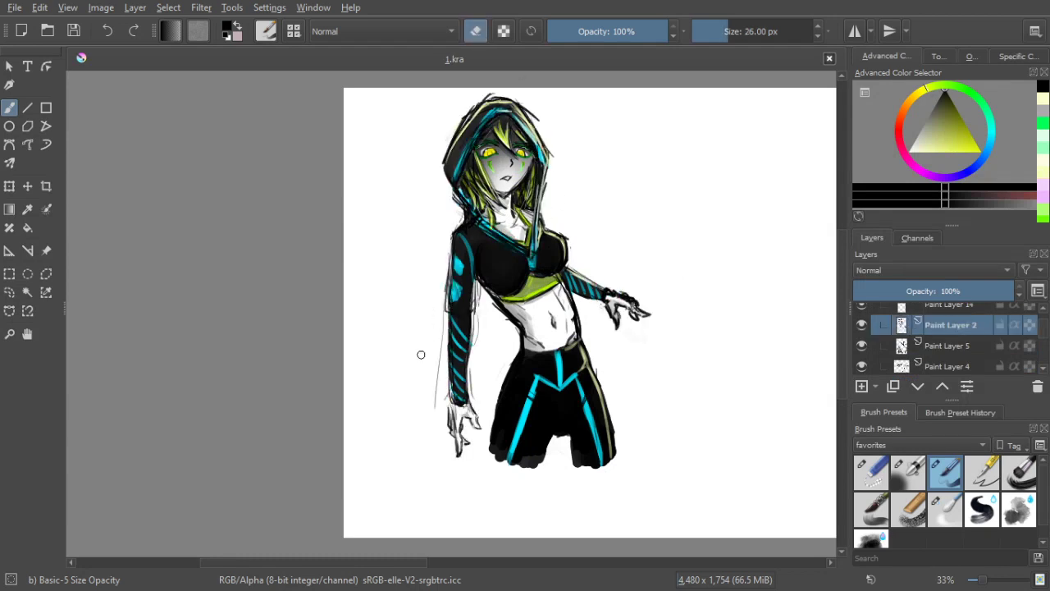
mouse_move(428, 408)
left_mouse_down()
mouse_move(446, 265)
mouse_move(441, 276)
left_mouse_up()
key("ctrl+z")
key("ctrl+z")
left_click_drag(438, 281, 429, 300)
Erase the remaining sketch lines on both sides of the lowered arm, reducing the eraser to 32 px for the inner side
scroll(415, 300, "up", 2)
left_click_drag(460, 354, 458, 330)
mouse_move(443, 485)
left_mouse_down()
mouse_move(453, 410)
mouse_move(457, 454)
mouse_move(460, 446)
mouse_move(449, 268)
mouse_move(457, 228)
mouse_move(459, 290)
mouse_move(467, 164)
mouse_move(461, 227)
left_mouse_up()
key("bracketleft")
key("bracketleft")
key("bracketleft")
mouse_move(531, 259)
left_mouse_down()
mouse_move(535, 229)
mouse_move(529, 444)
left_mouse_up()
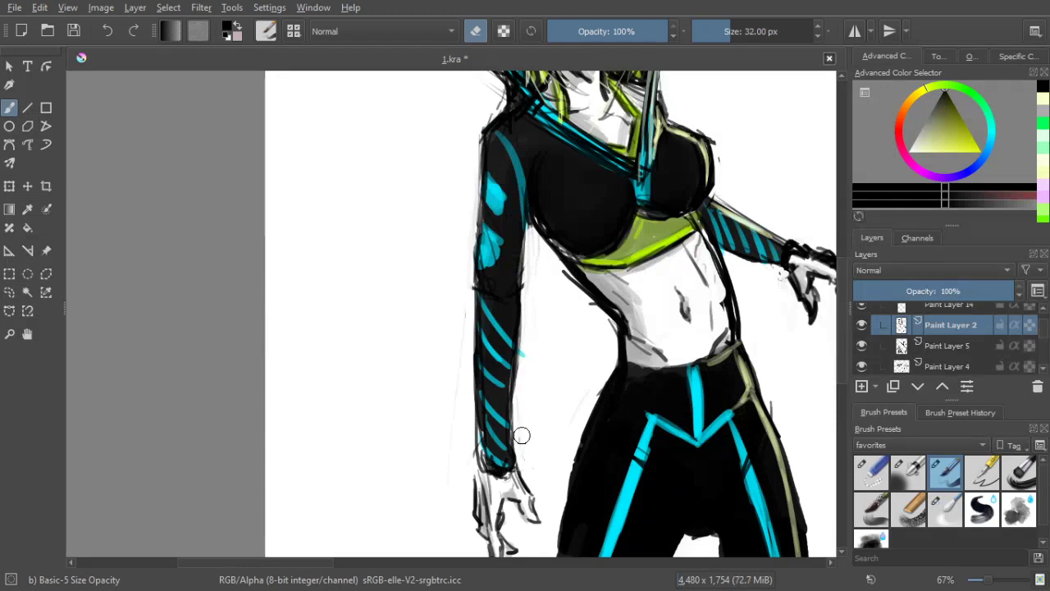
Bring the whole figure into view and save the drawing with the cleaned-up arm
scroll(568, 385, "down", 3)
left_click_drag(603, 326, 593, 314)
scroll(594, 328, "up", 1)
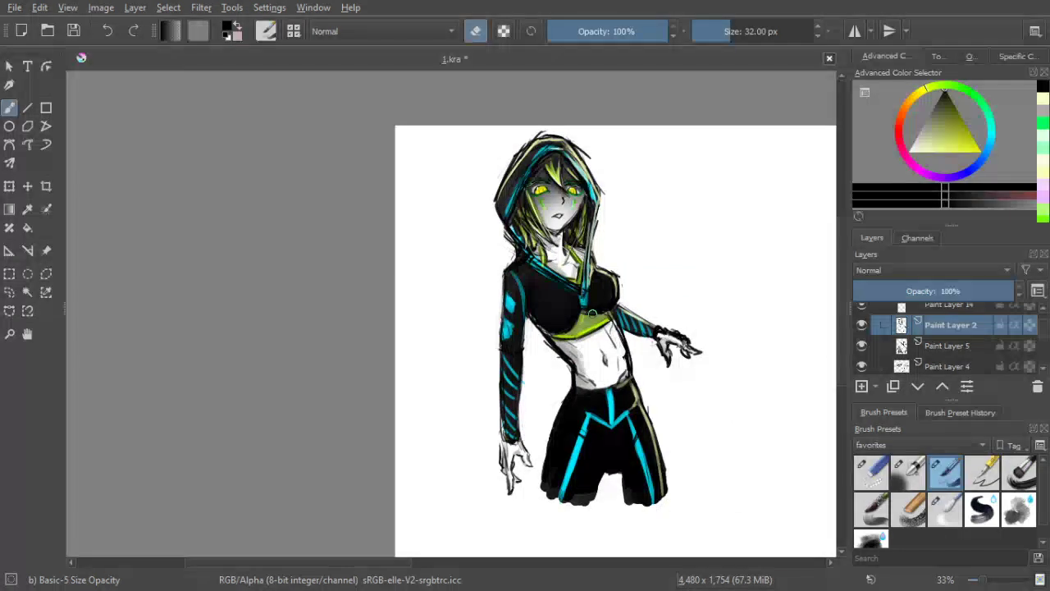
left_click_drag(648, 295, 593, 260)
left_click(622, 266, "ctrl")
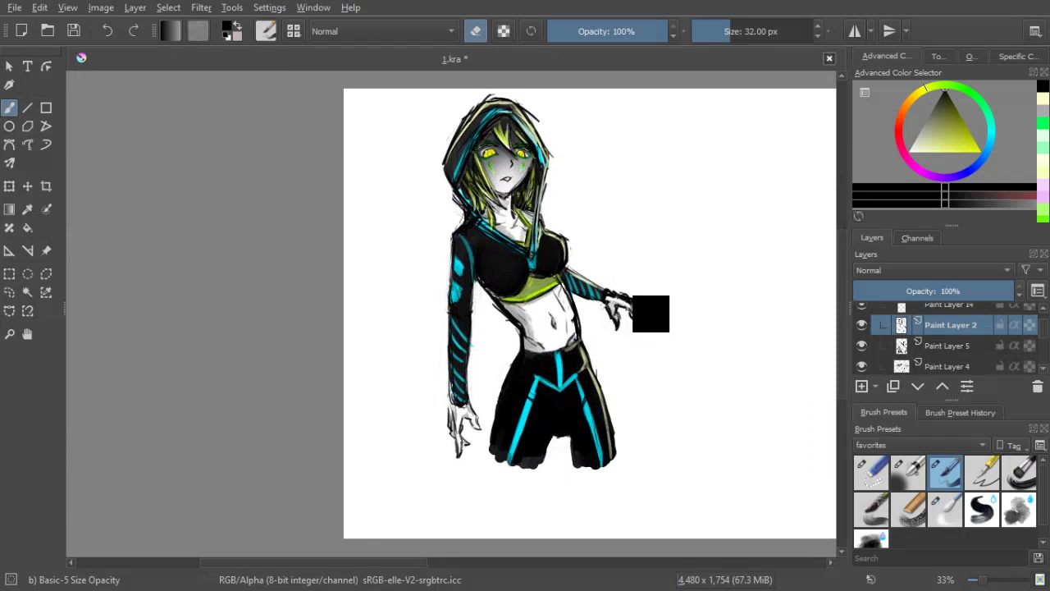
key("ctrl+s")
left_click_drag(643, 286, 633, 276)
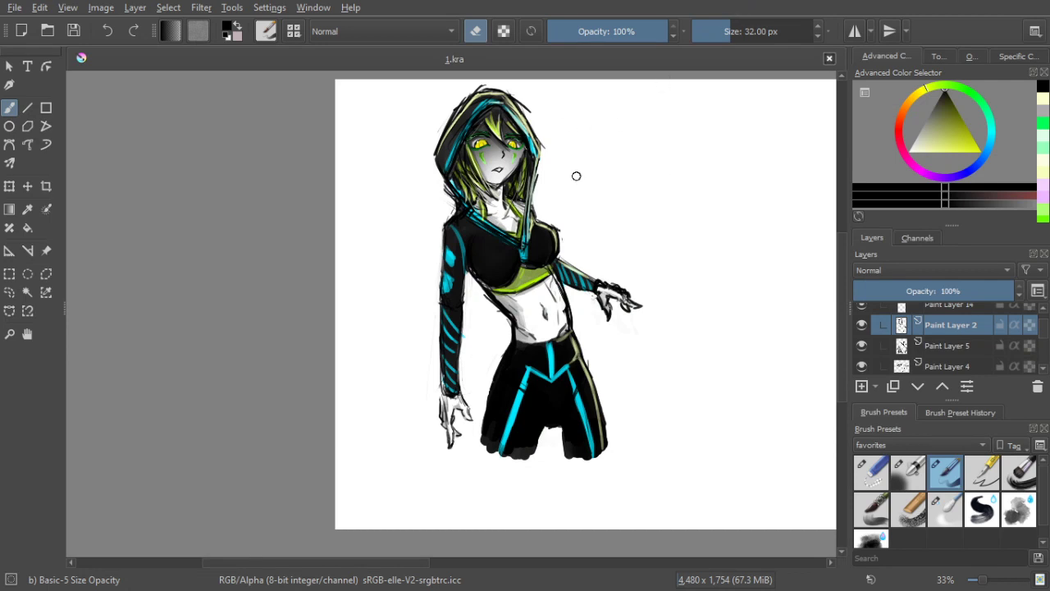
Paint curved cyan accent lines along the lower chest of the black top, using the sleeve's cyan and an 18 px brush
key("bracketleft")
left_click(448, 260, "ctrl")
key("e")
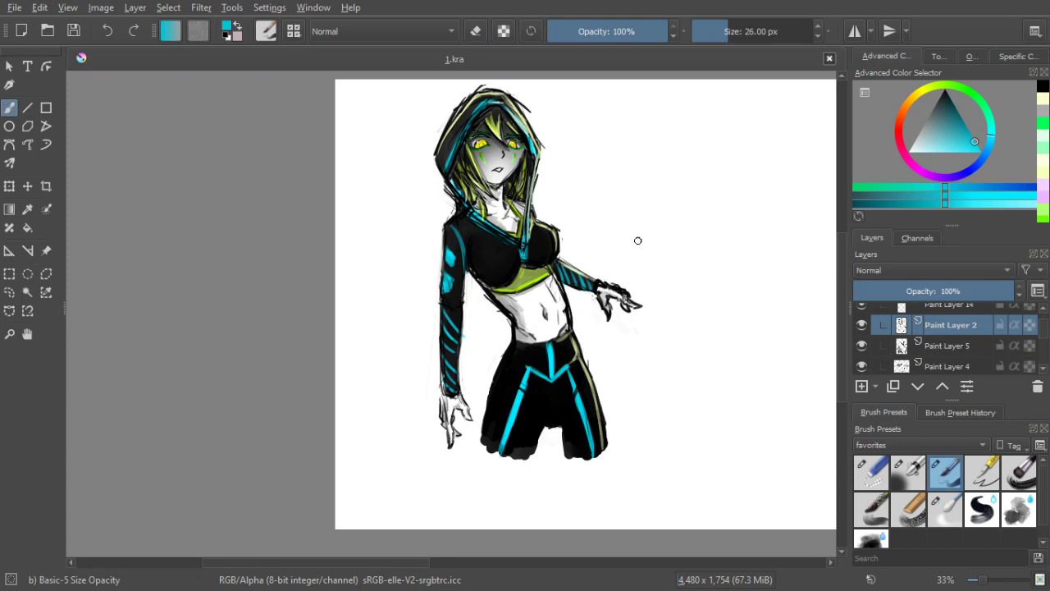
key("bracketleft")
key("bracketleft")
left_click_drag(529, 259, 552, 255)
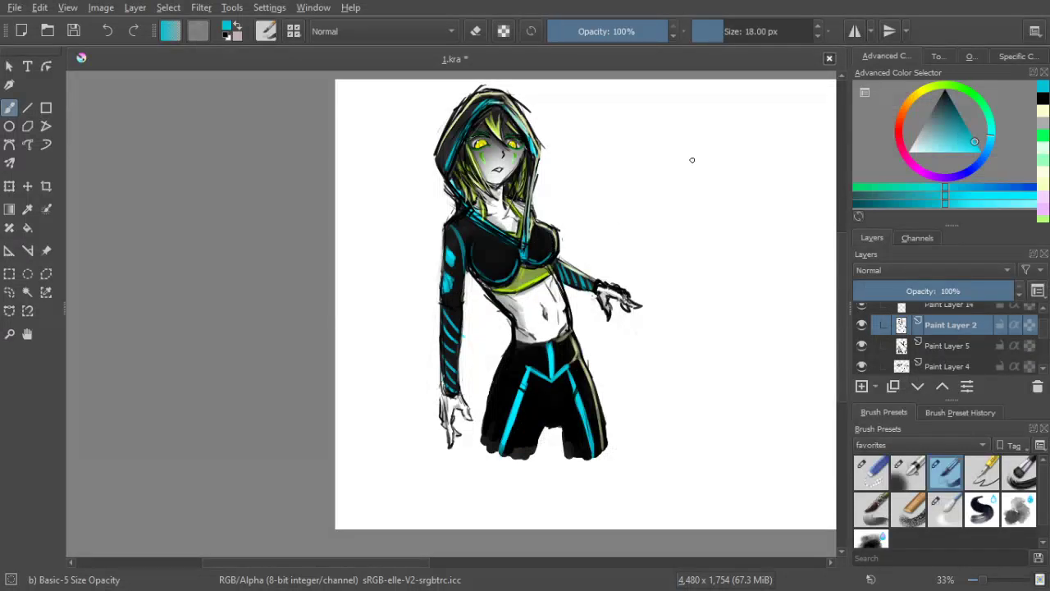
Erase stray marks around the neck and shoulders on Paint Layer 2 and save the drawing
scroll(640, 188, "down", 2)
scroll(664, 166, "up", 2)
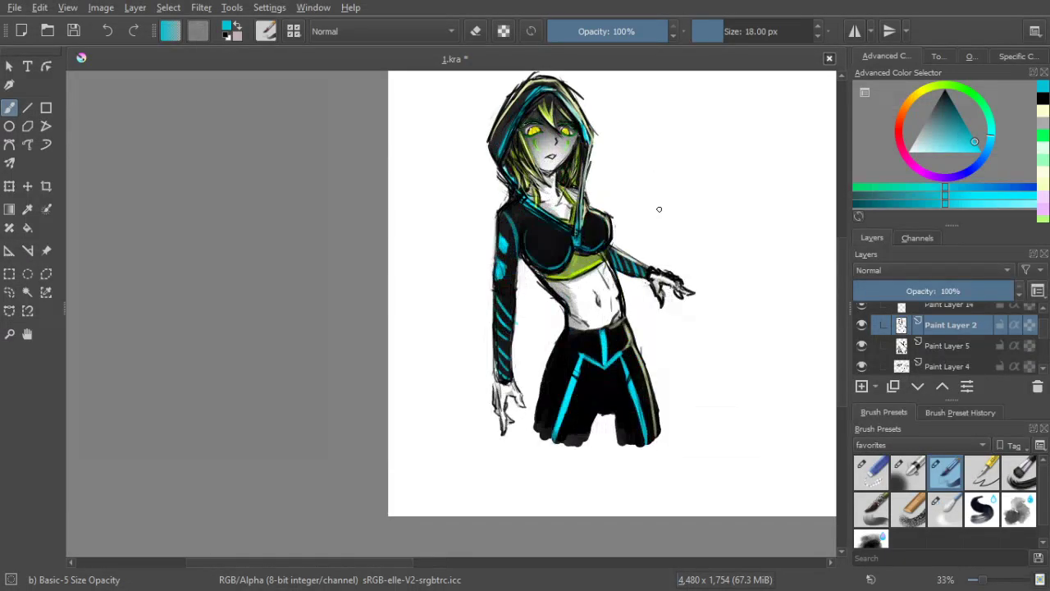
key("ctrl")
left_click_drag(686, 204, 497, 80)
left_click(861, 326)
left_click(860, 326)
left_click(476, 32)
left_click_drag(525, 191, 642, 218)
key("ctrl")
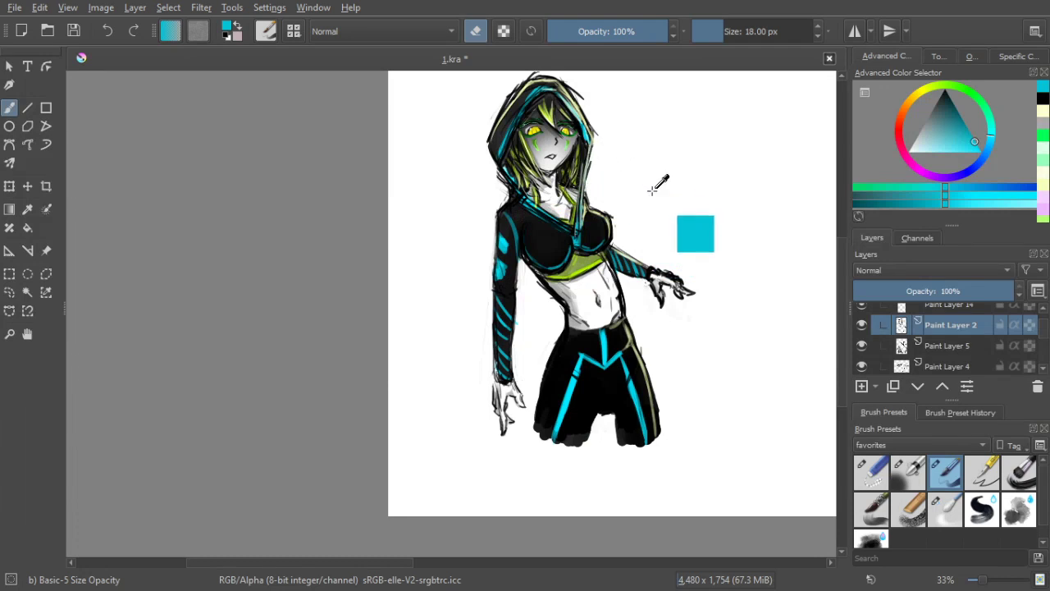
key("ctrl+s")
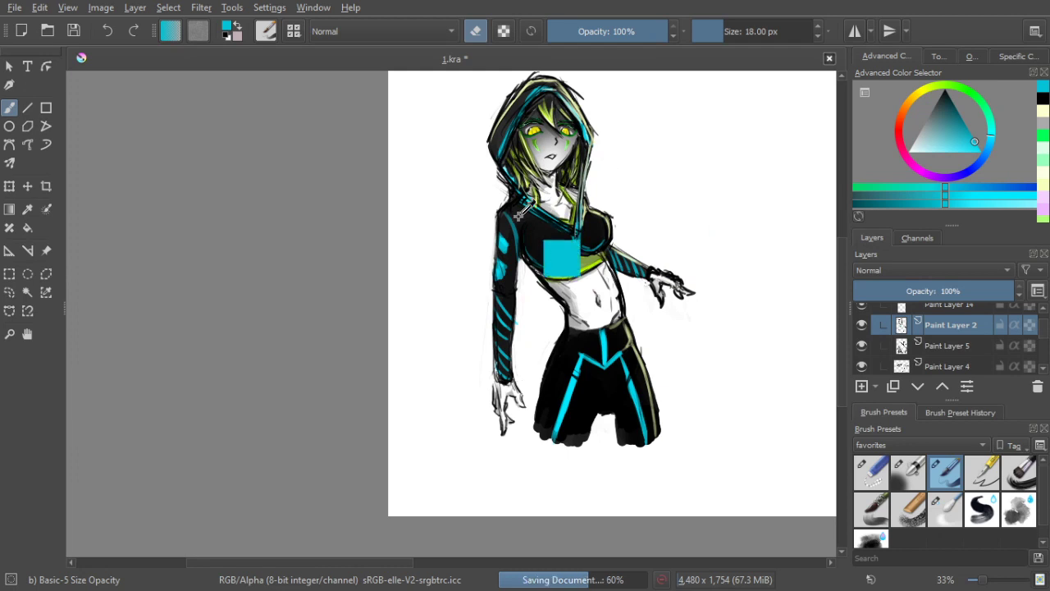
Break the cyan patches on the upper sleeve into stripes with black strokes sampled from the clothing, and save
left_click(520, 214, "ctrl")
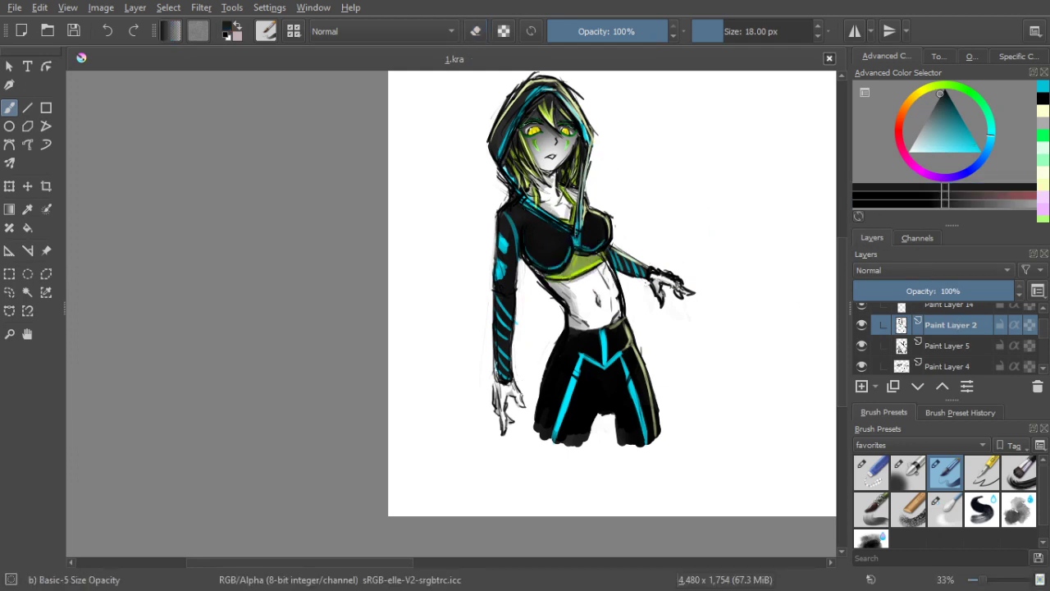
left_click(591, 382, "ctrl")
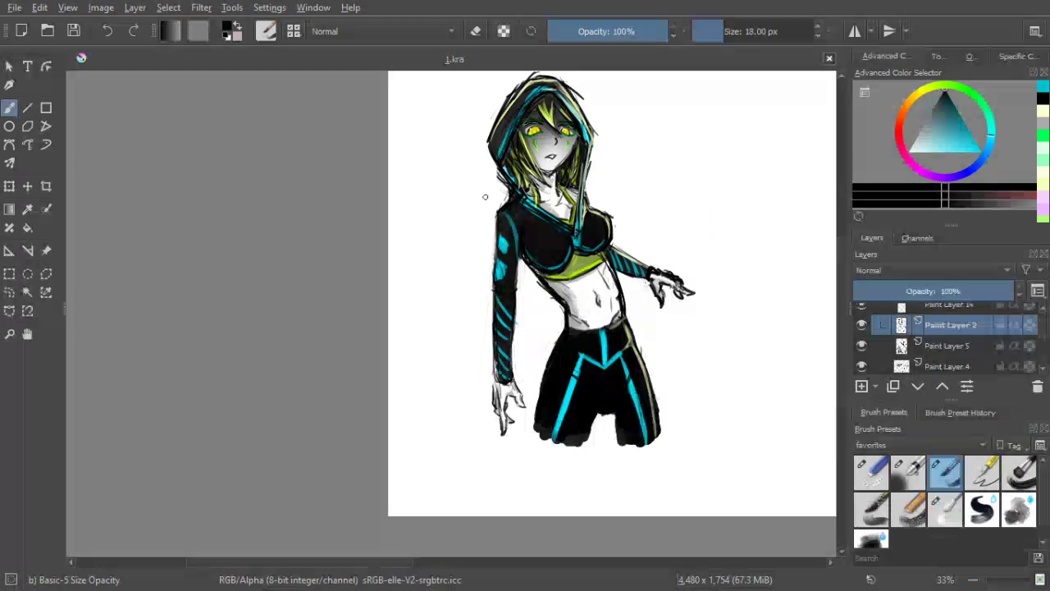
left_click(506, 238)
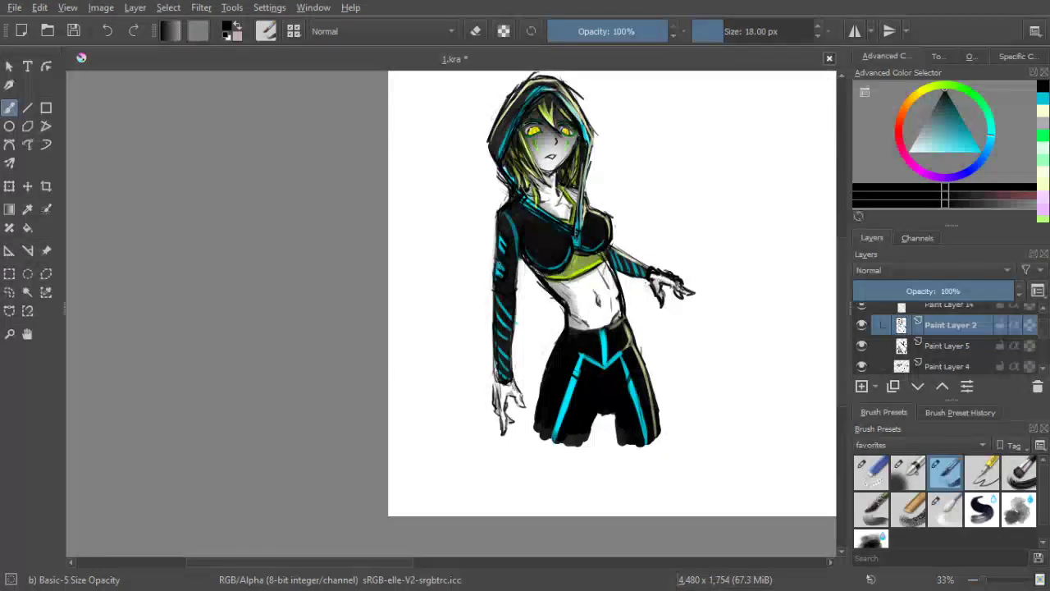
scroll(517, 223, "up", 2)
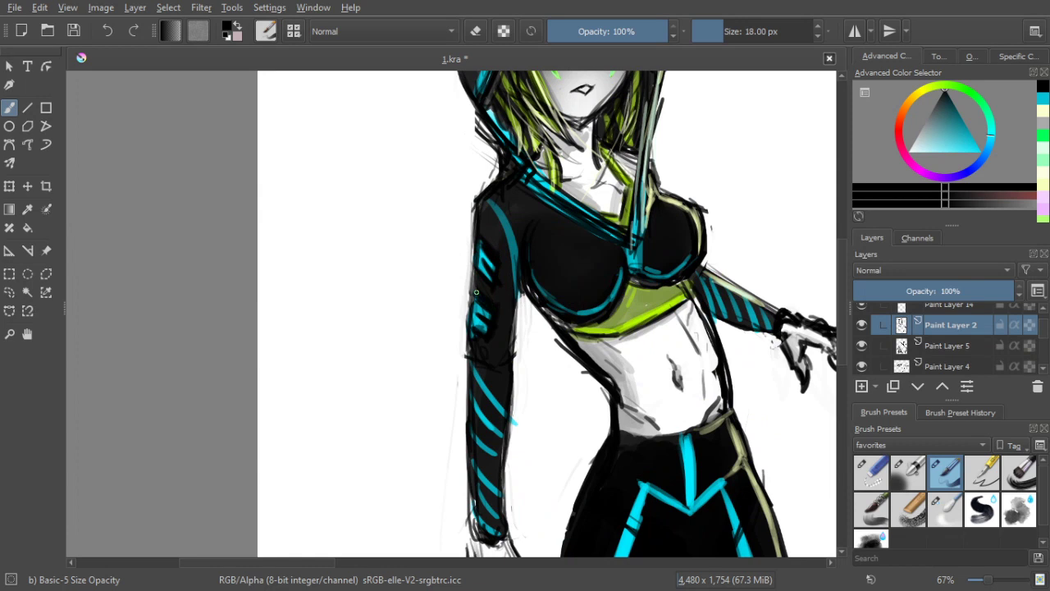
left_click_drag(473, 294, 473, 300)
scroll(485, 332, "down", 4)
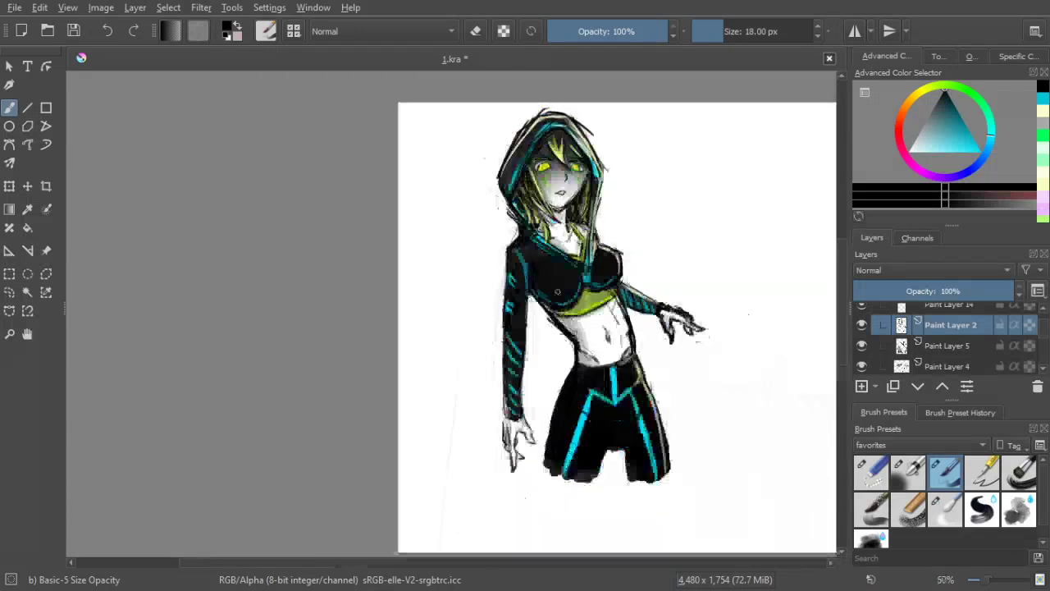
scroll(621, 329, "up", 1)
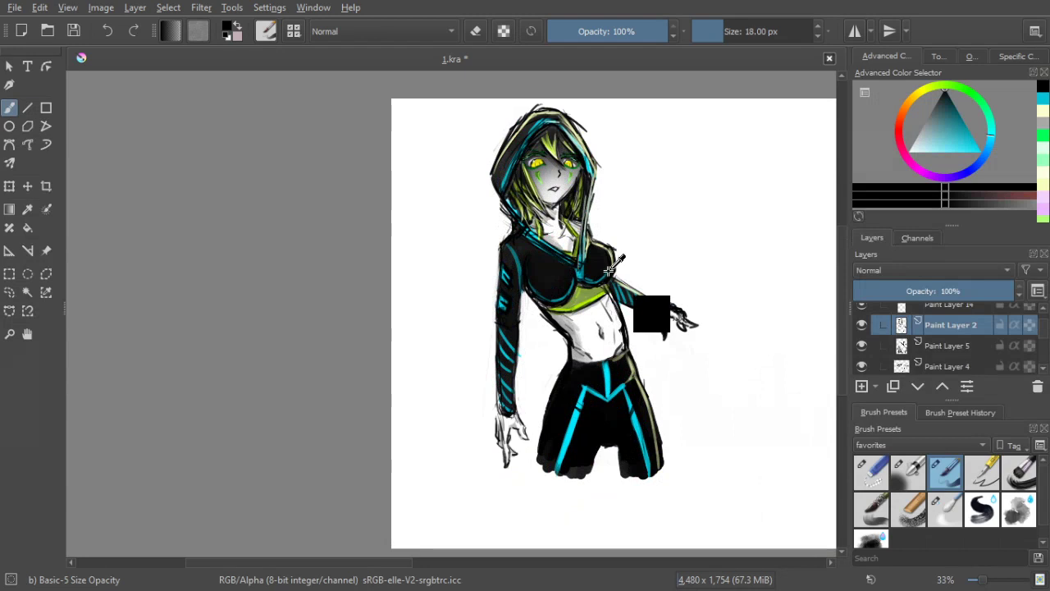
left_click_drag(670, 275, 660, 268)
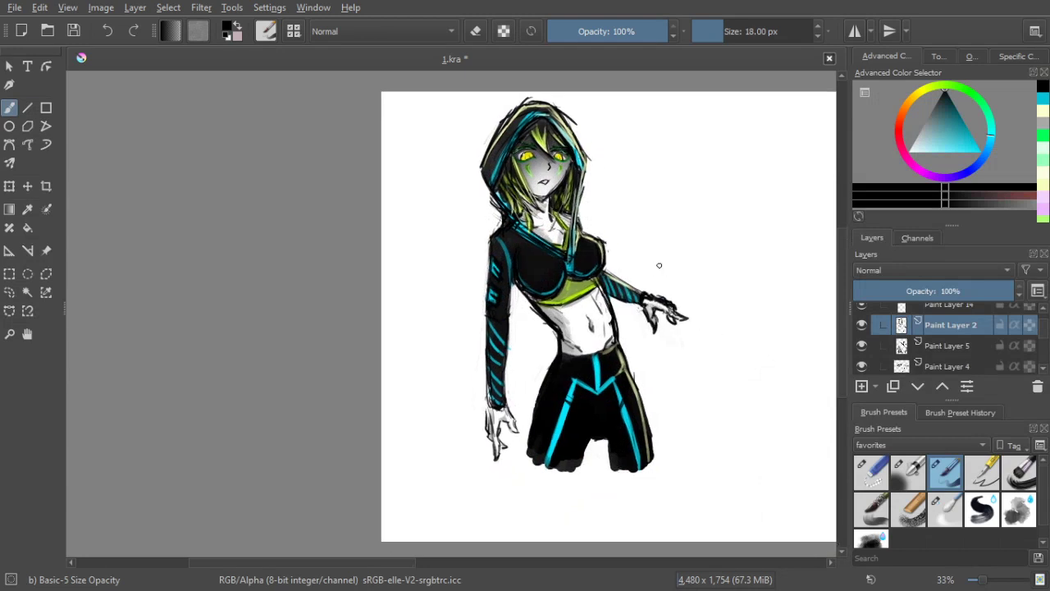
key("ctrl")
key("ctrl+s")
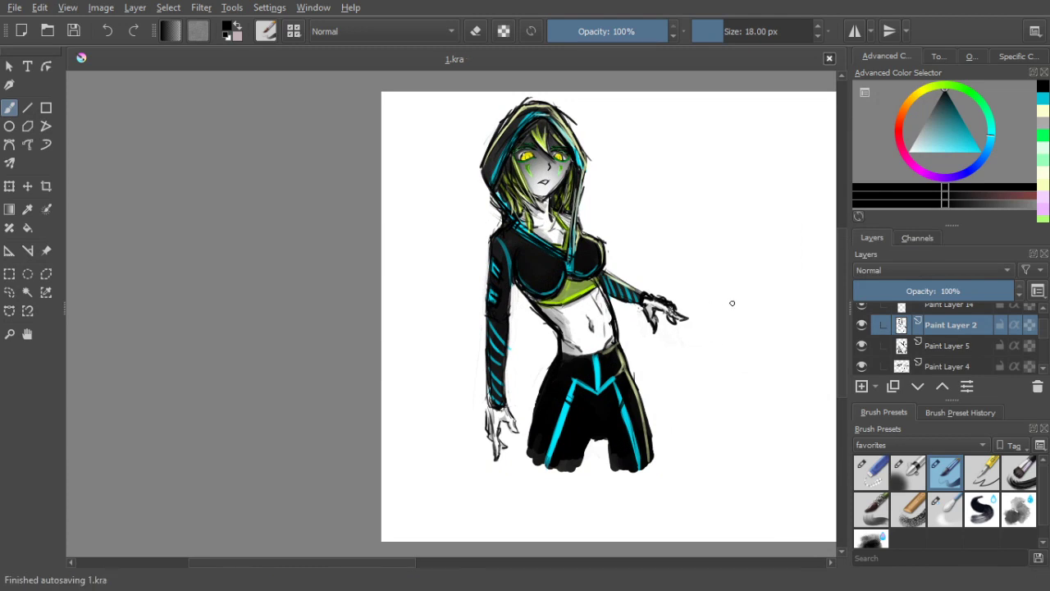
scroll(764, 289, "down", 1)
left_click_drag(738, 290, 721, 284)
scroll(690, 272, "up", 1)
key("ctrl")
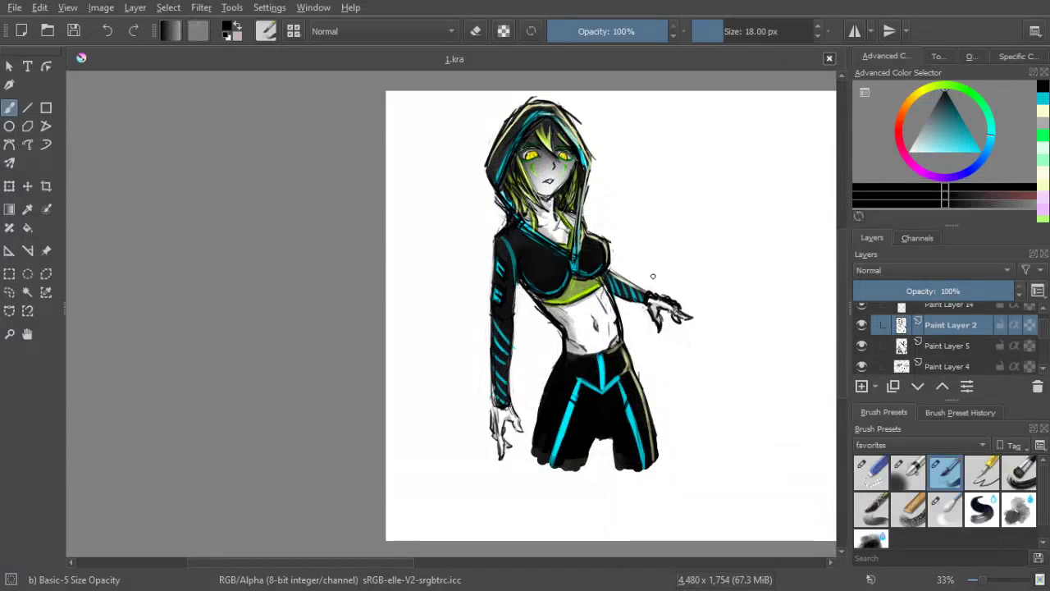
scroll(654, 276, "down", 1)
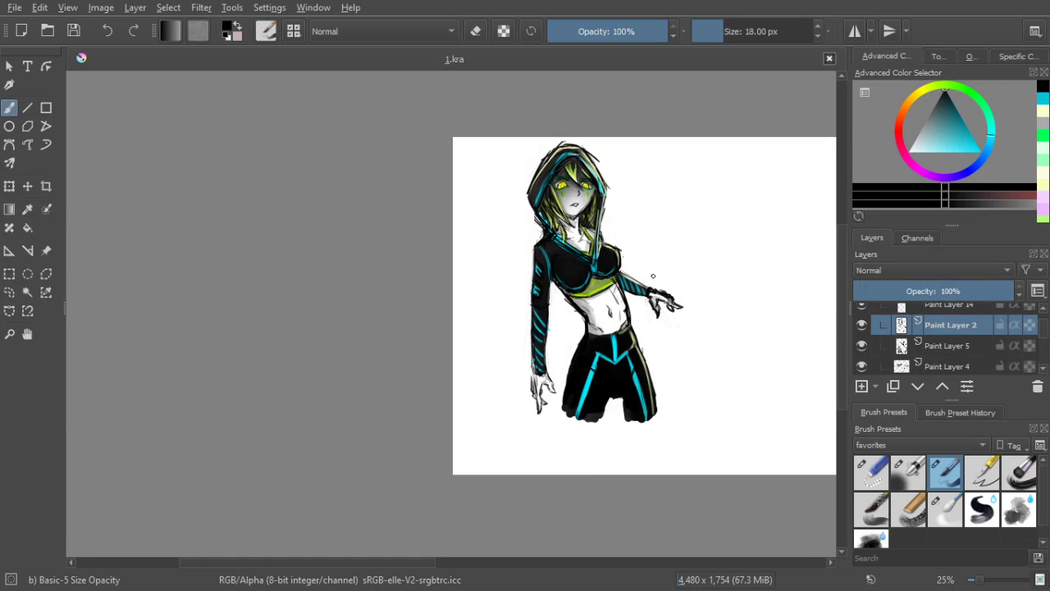
scroll(653, 276, "up", 1)
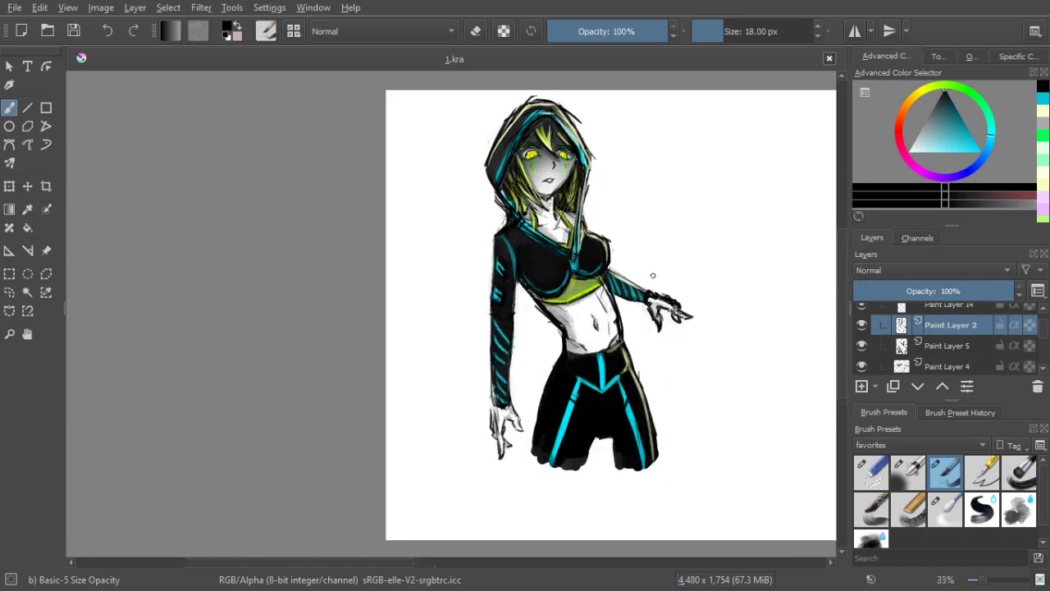
key("ctrl")
left_click_drag(655, 220, 640, 214)
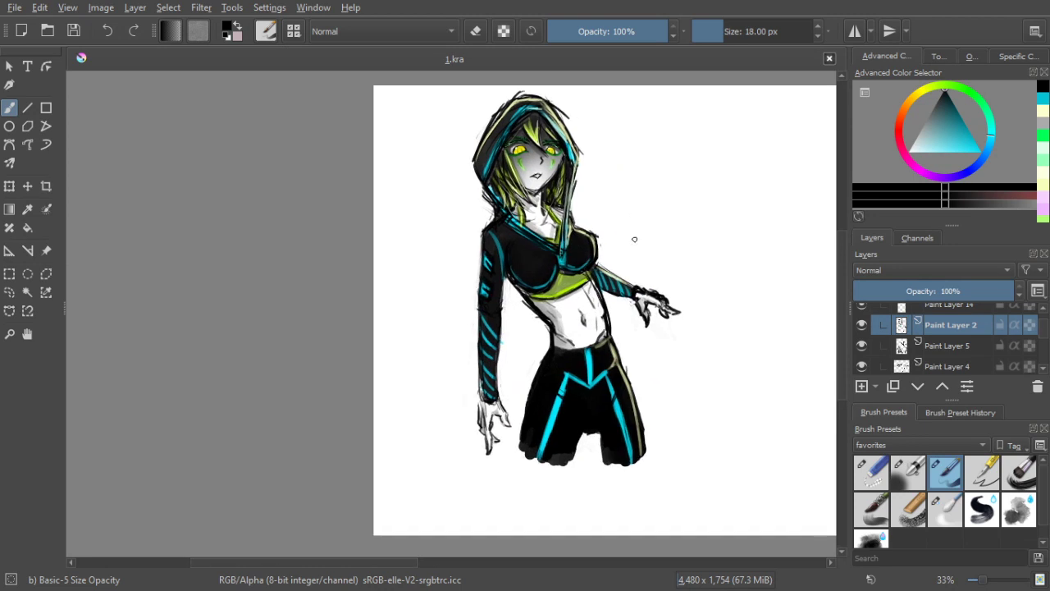
left_click_drag(627, 270, 612, 271)
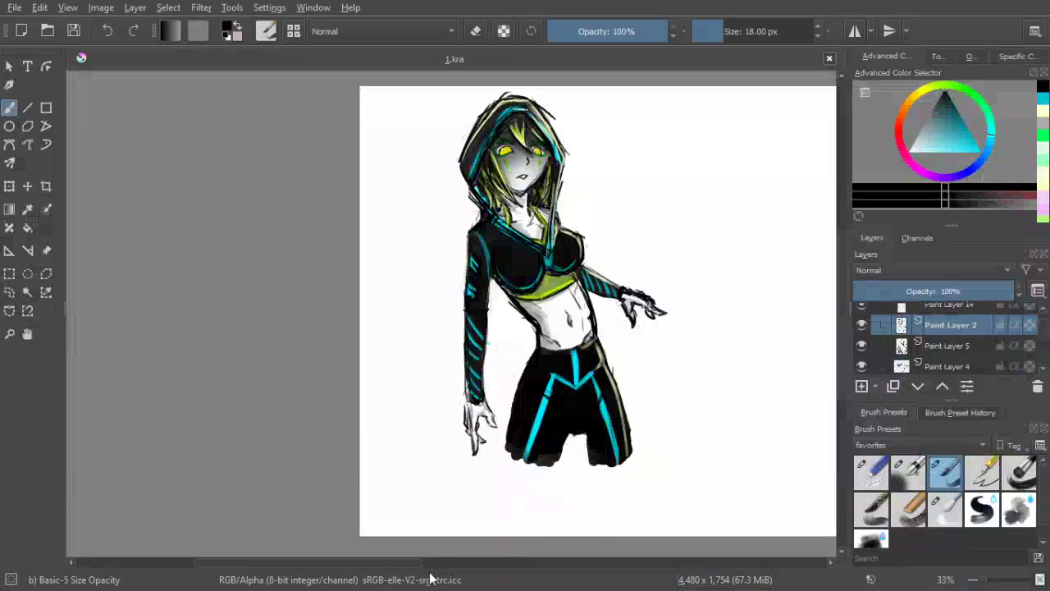
Hide and show Paint Layers 14, 2, 5, 4, 3 and 1 to look for the green cheek marks on the face
scroll(493, 119, "up", 2)
scroll(495, 119, "up", 3)
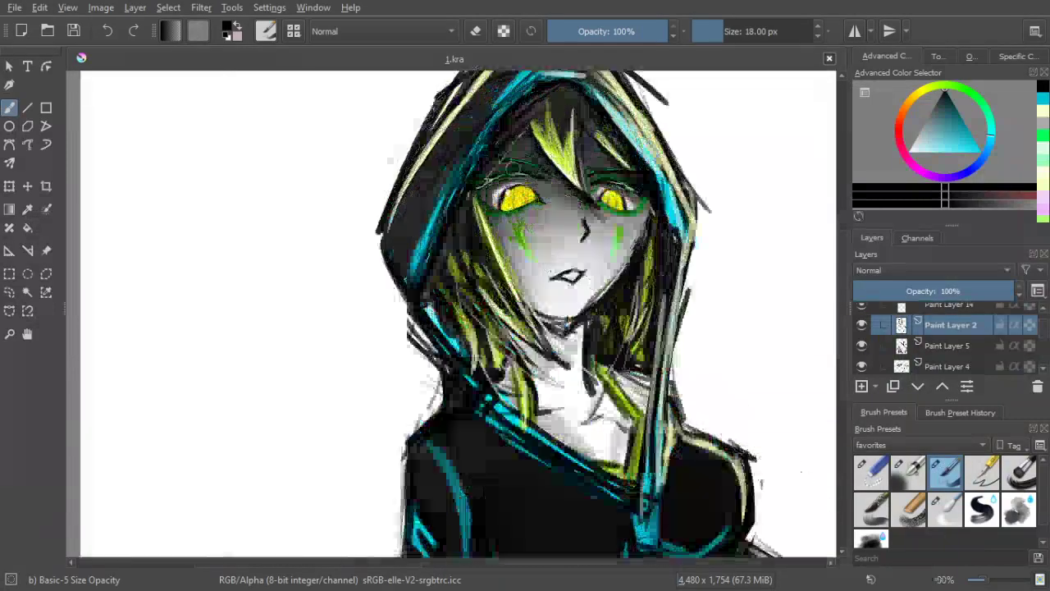
scroll(902, 337, "up", 2)
left_click(862, 354)
left_click(862, 354)
scroll(861, 352, "down", 3)
left_click(862, 323)
left_click(862, 323)
left_click(862, 343)
left_click(862, 343)
left_click(863, 357)
left_click(863, 357)
scroll(864, 353, "down", 2)
left_click(863, 352)
left_click(862, 334)
left_click(862, 335)
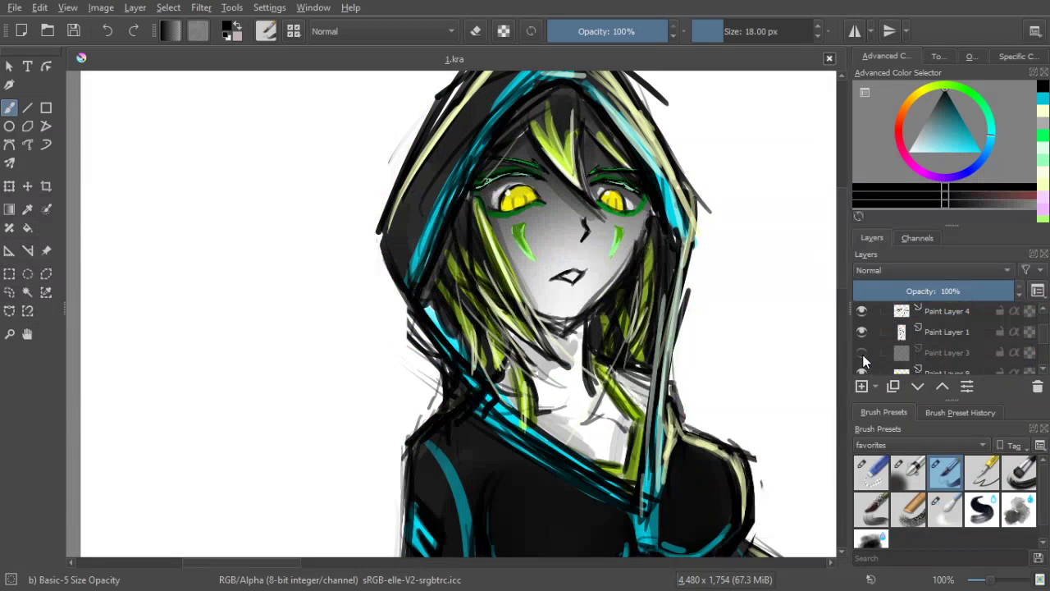
Continue the search for the cheek marks by hiding and showing Paint Layers 9, 8, 7 and 13
scroll(863, 354, "down", 1)
scroll(864, 328, "up", 1)
scroll(864, 347, "down", 2)
left_click(863, 341)
left_click(864, 328)
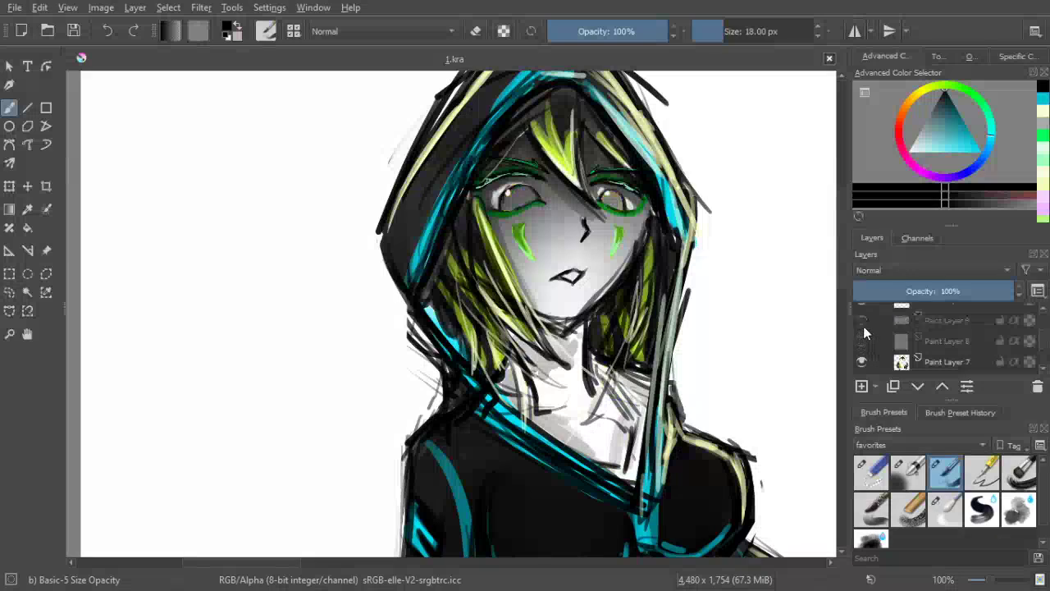
left_click(863, 326)
left_click(863, 340)
left_click(863, 341)
left_click(863, 340)
left_click(863, 362)
left_click(862, 361)
scroll(863, 361, "down", 1)
left_click(864, 351)
left_click(864, 351)
left_click(864, 351)
left_click(865, 352)
left_click(863, 350)
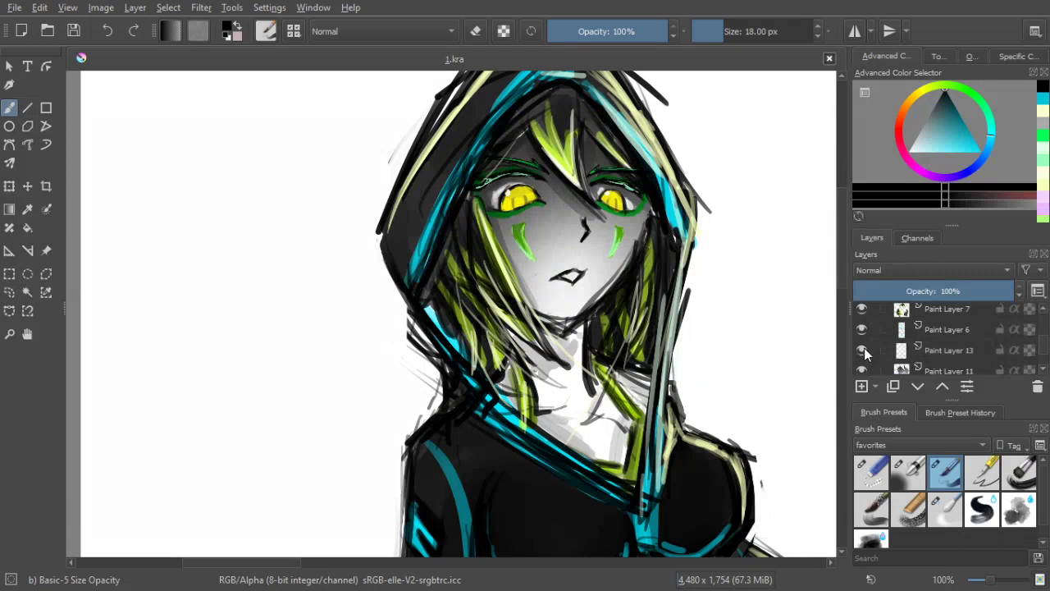
left_click(865, 351)
left_click(865, 351)
Erase the bright green highlights of the cheek marks on Paint Layer 13, checking Paint Layers 6 and 7 as well
left_click(478, 31)
left_click_drag(525, 226, 529, 258)
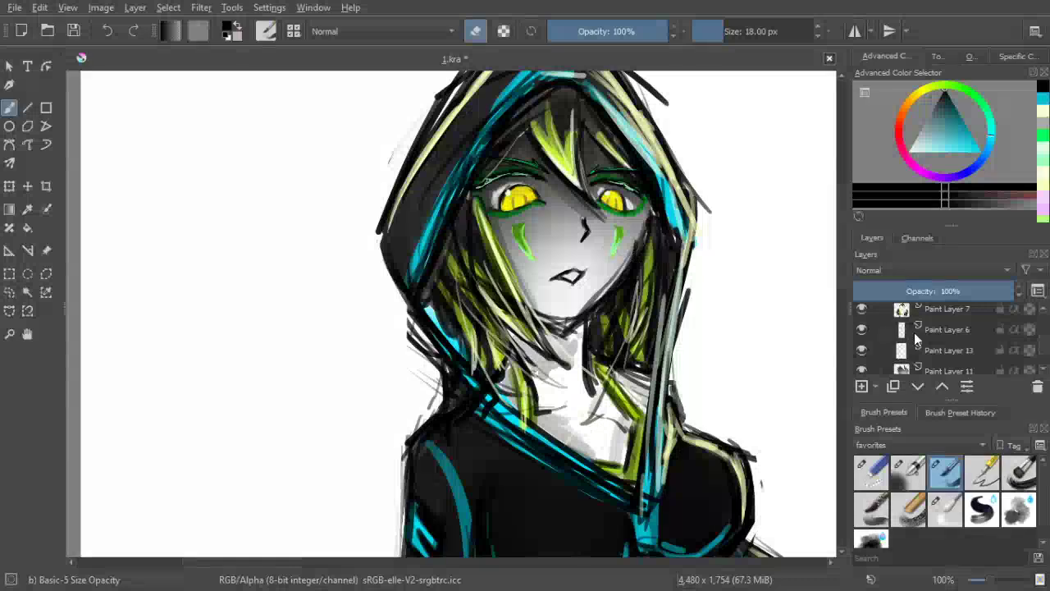
left_click(873, 330)
left_click(867, 328)
left_click(867, 329)
left_click(864, 308)
left_click(865, 309)
left_click(863, 351)
left_click(863, 351)
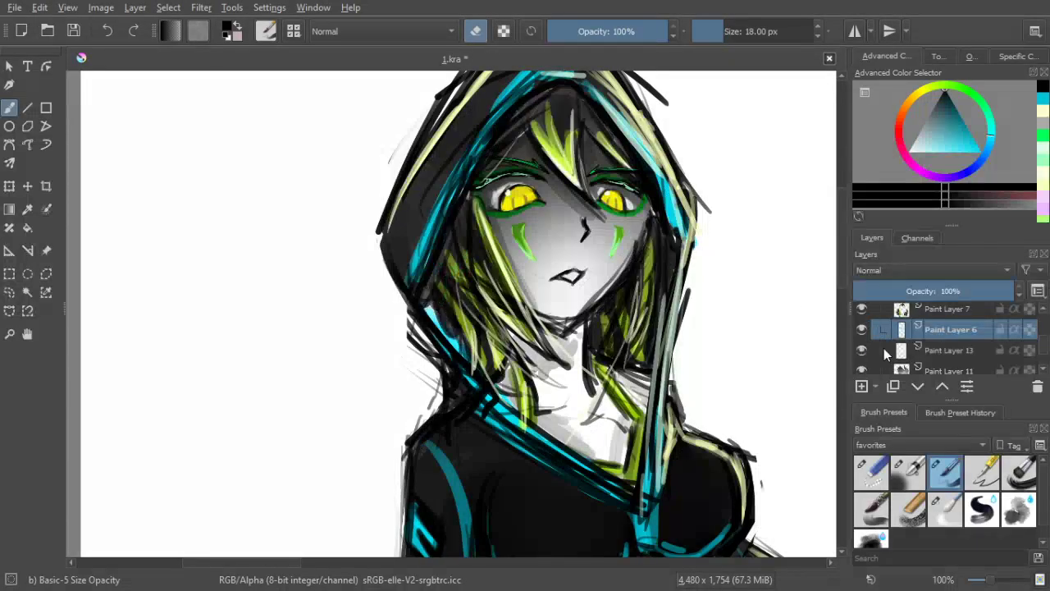
left_click(949, 350)
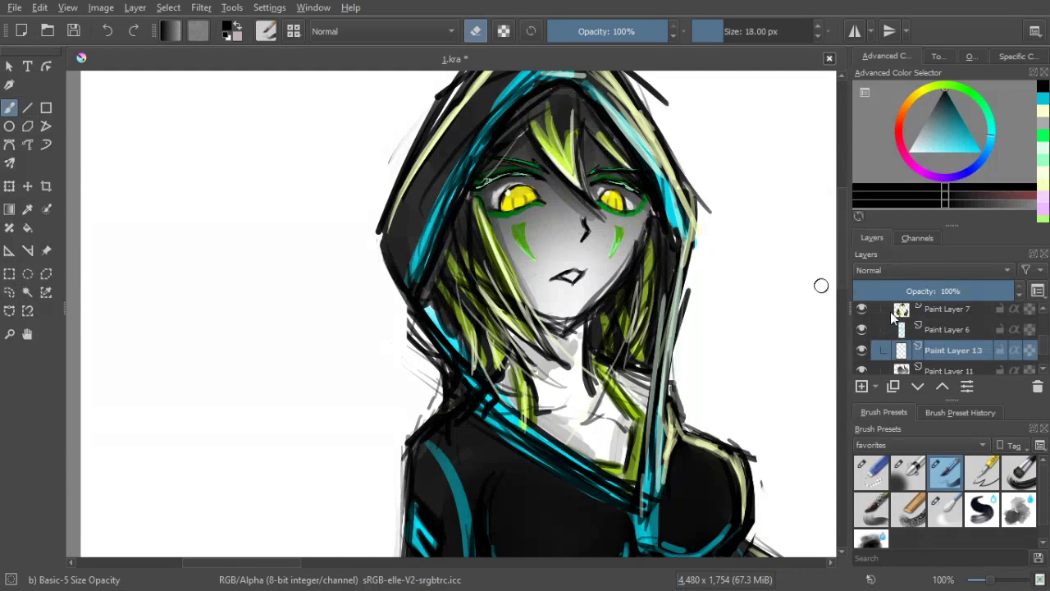
Toggle Paint Layers 11 and 12 to locate the solid green cheek marks and erase both marks on Paint Layer 12
left_click(862, 369)
left_click(862, 367)
left_click(866, 326)
left_click(866, 326)
scroll(866, 326, "down", 1)
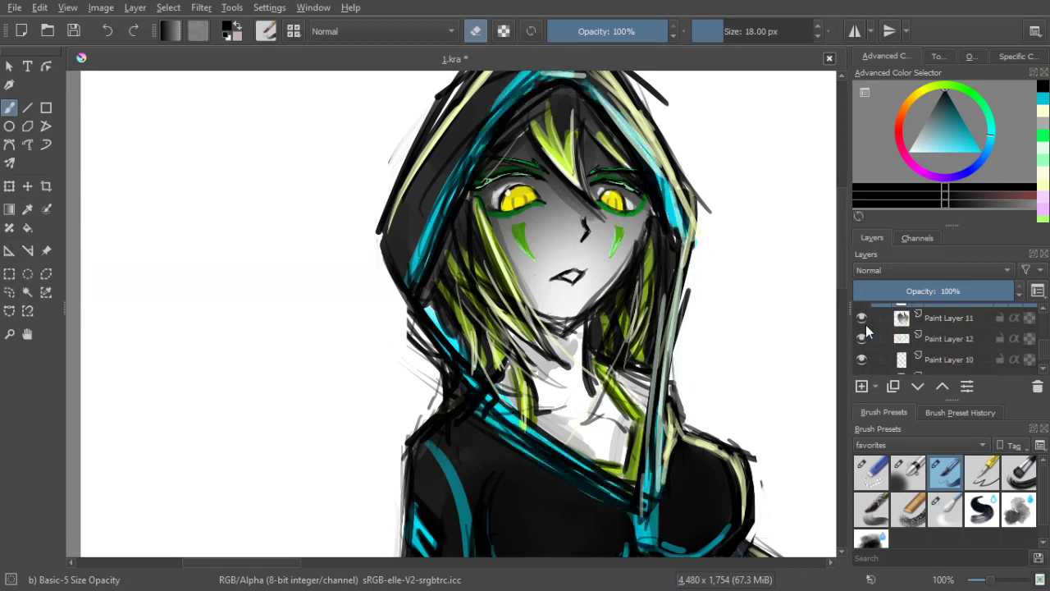
left_click(862, 352)
left_click(861, 348)
left_click(861, 348)
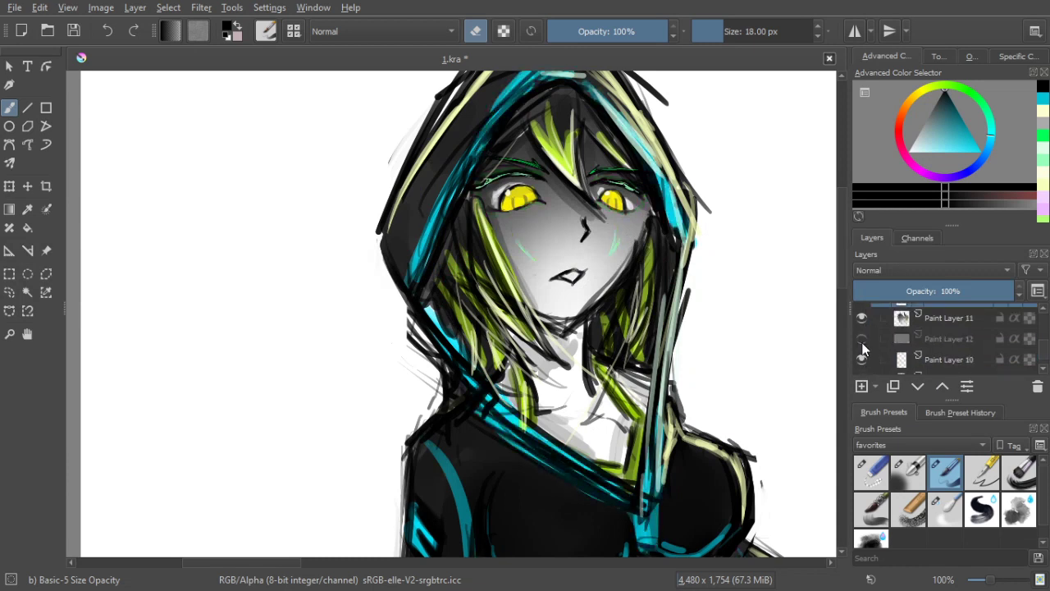
left_click(862, 338)
left_click(949, 339)
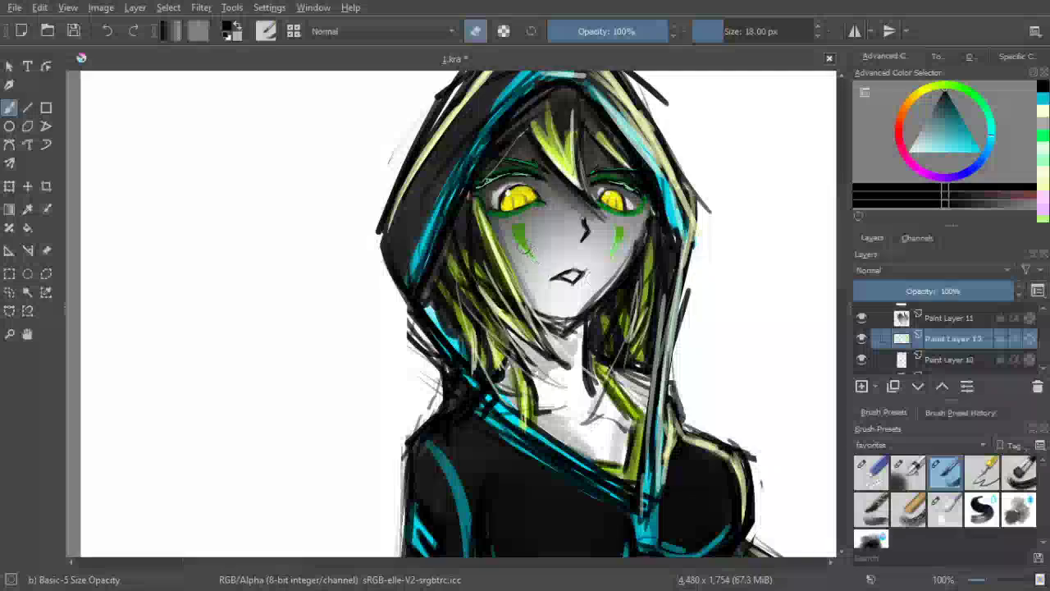
left_click_drag(520, 228, 531, 257)
left_click_drag(615, 248, 620, 232)
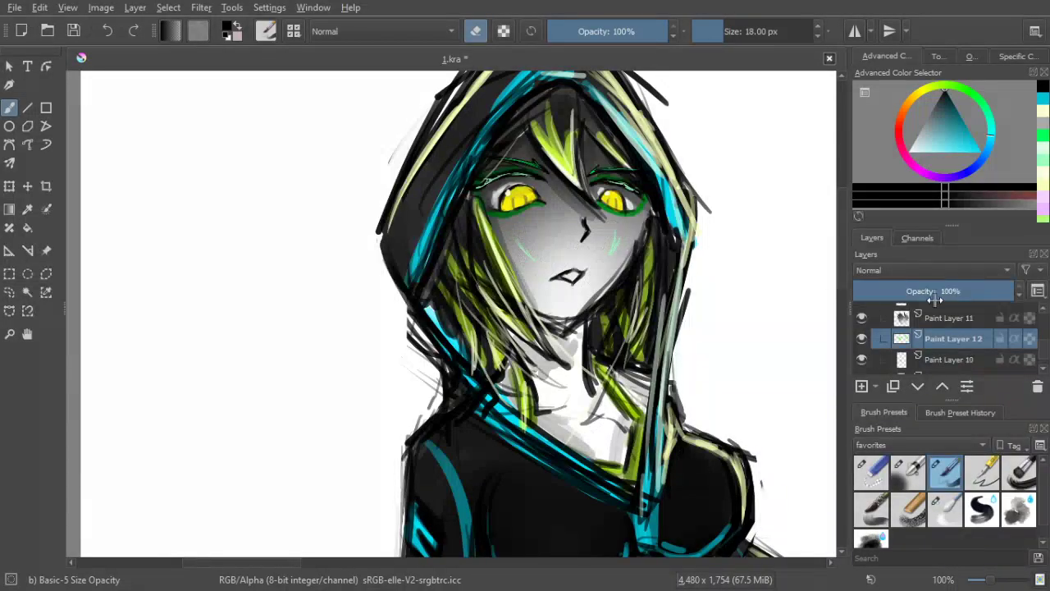
Check the remaining layers for the pale cheek strokes and erase them on Paint Layer 14
left_click(864, 357)
left_click(864, 357)
scroll(952, 345, "down", 2)
left_click(861, 344)
left_click(862, 345)
scroll(1046, 318, "up", 3)
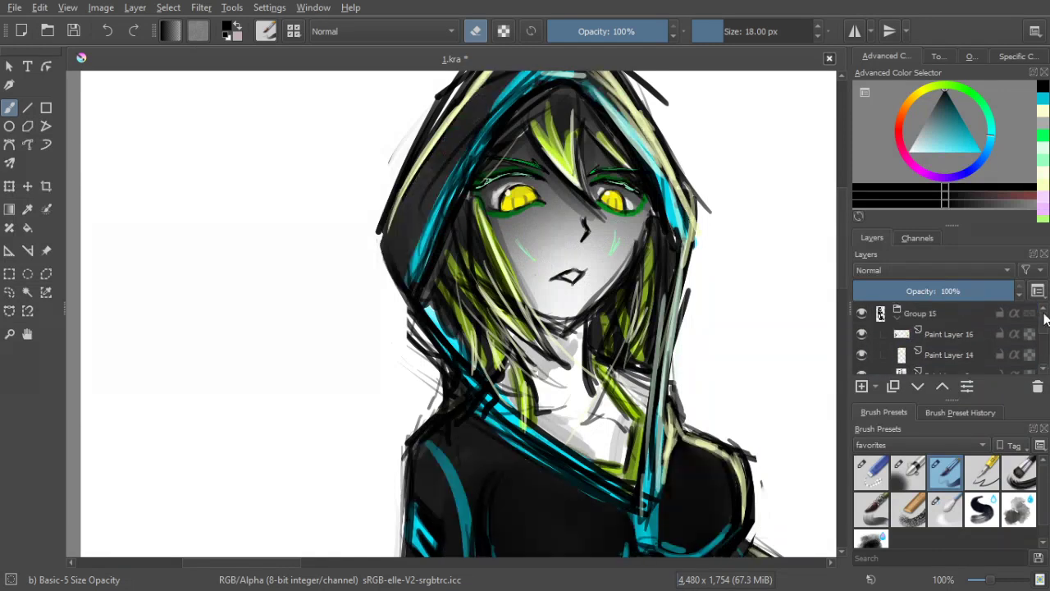
left_click(862, 335)
left_click(861, 335)
left_click(861, 350)
left_click(861, 350)
left_click(924, 349)
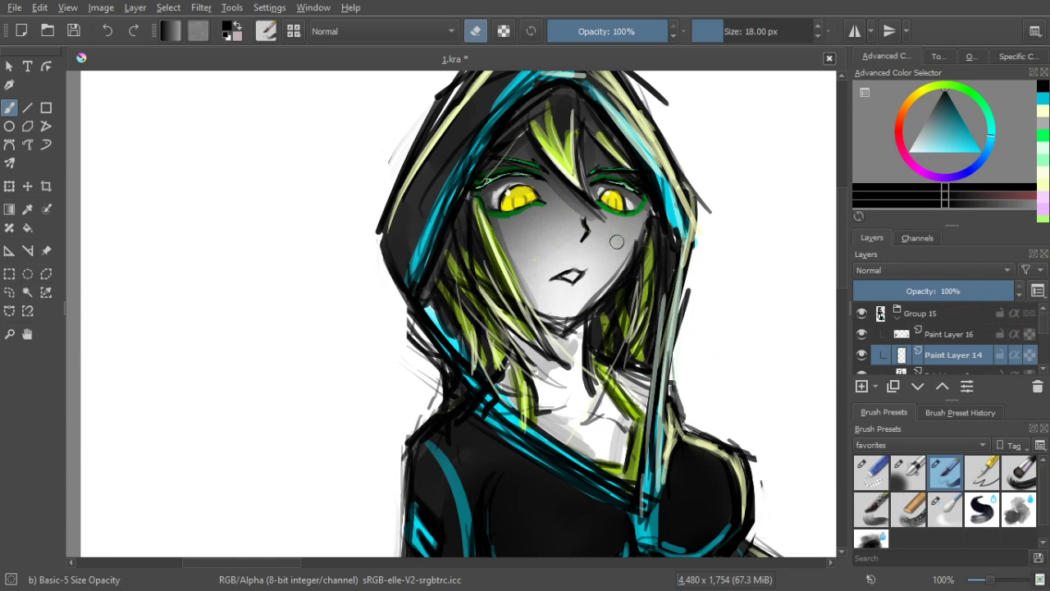
Return to the full figure and save the drawing with the cheek marks removed
scroll(720, 282, "down", 3)
left_click_drag(720, 297, 580, 234)
key("ctrl+s")
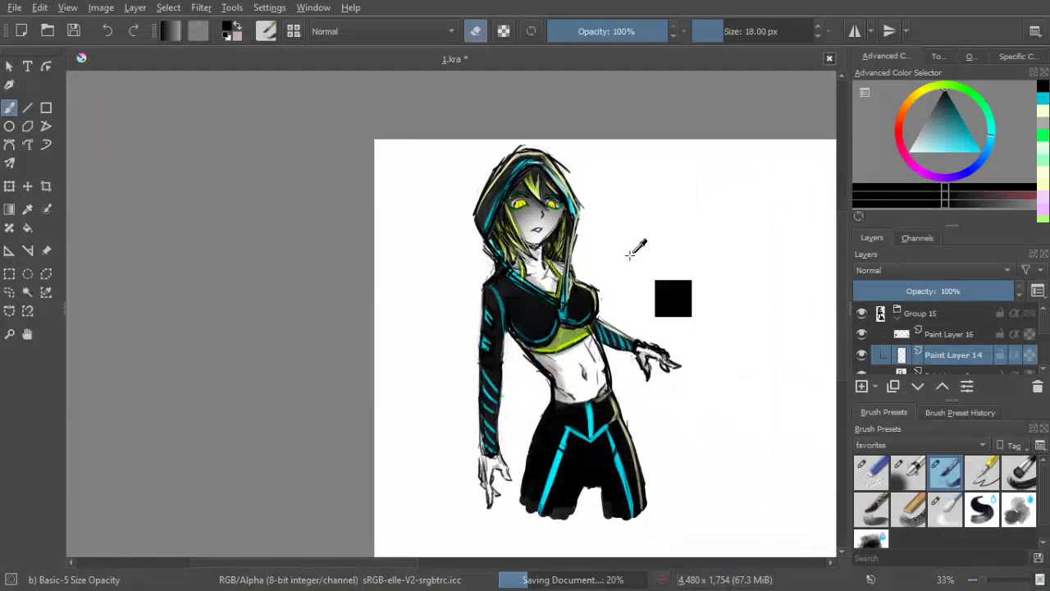
Transform Group 15 to shift the whole figure slightly left and down on the canvas, and save the drawing
left_click_drag(647, 286, 630, 242)
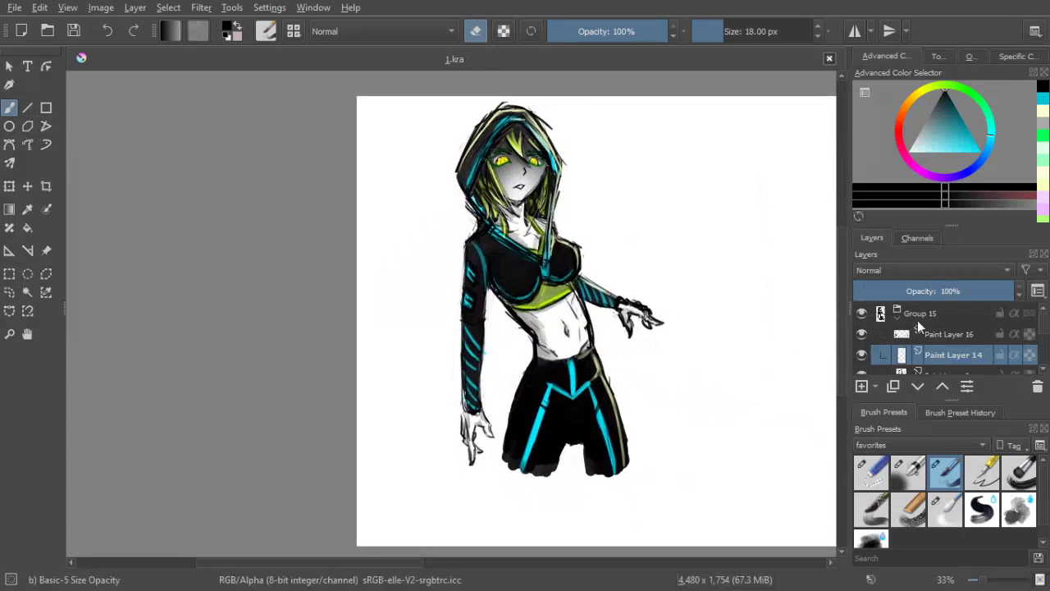
left_click(917, 319)
left_click(9, 186)
left_click_drag(569, 218, 552, 237)
left_click_drag(726, 290, 747, 278)
left_click(9, 108)
left_click_drag(662, 220, 654, 219)
key("ctrl+s")
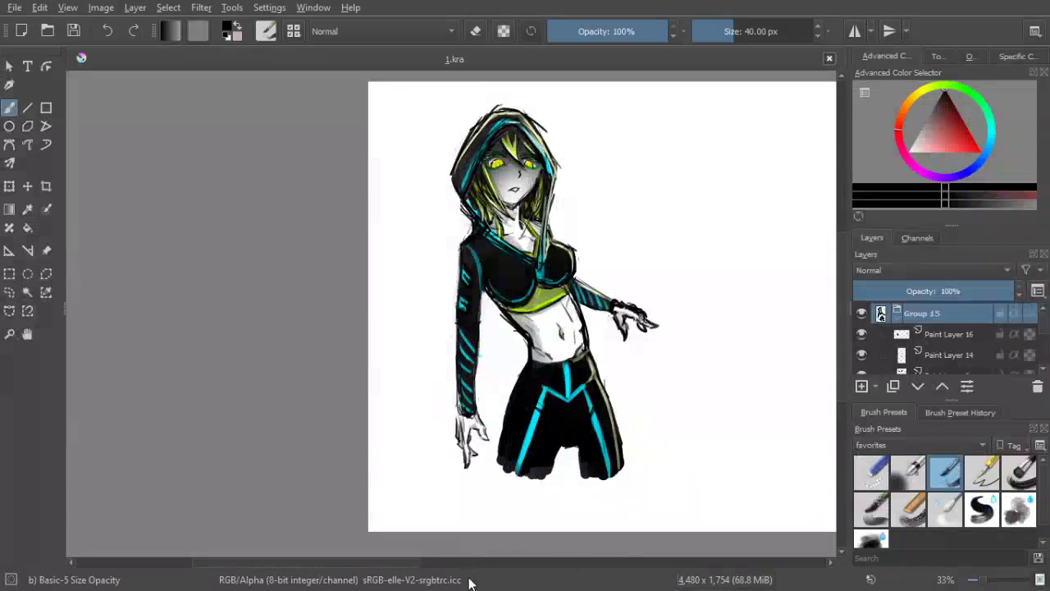
Toggle layer visibility, including Paint Layers 8, 1 and 2, to locate the black outlines of the outstretched hand
scroll(678, 330, "up", 1)
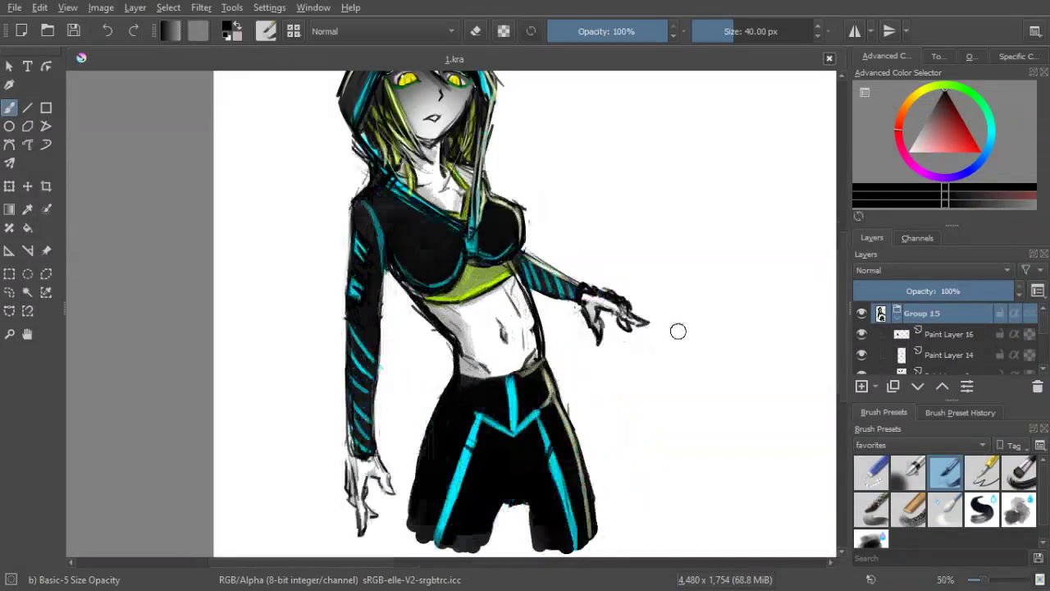
scroll(630, 291, "up", 3)
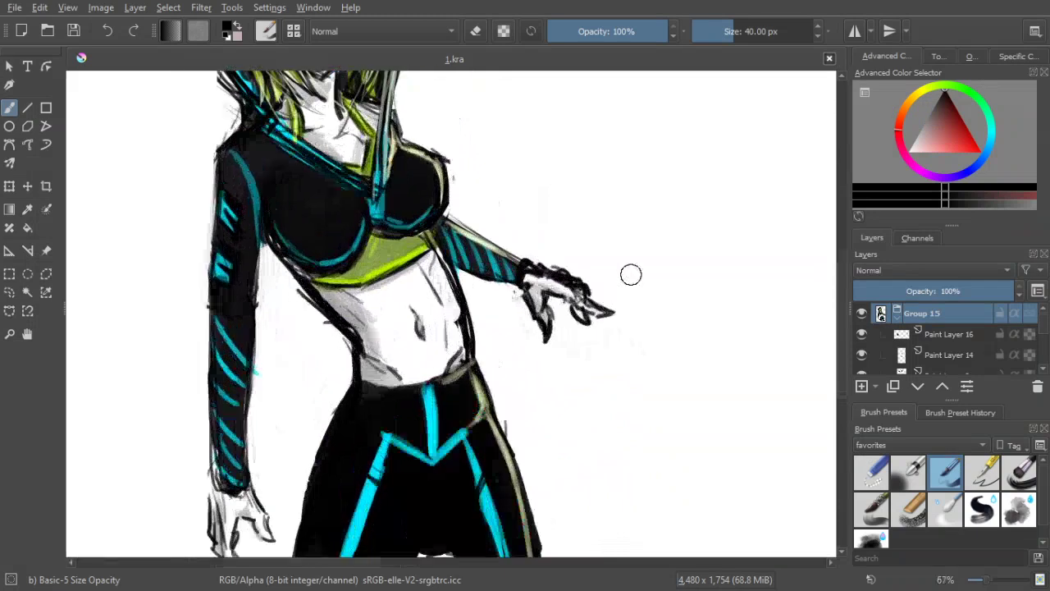
key("bracketleft")
key("bracketleft")
key("bracketleft")
left_click_drag(1042, 330, 1043, 351)
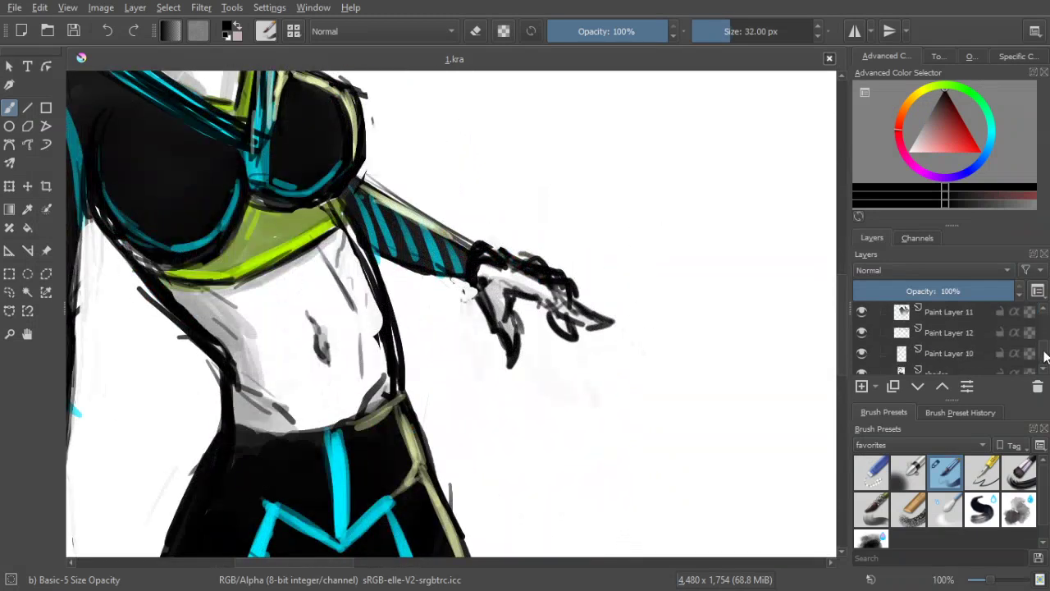
scroll(1045, 361, "down", 1)
scroll(1045, 346, "up", 3)
scroll(1046, 346, "up", 1)
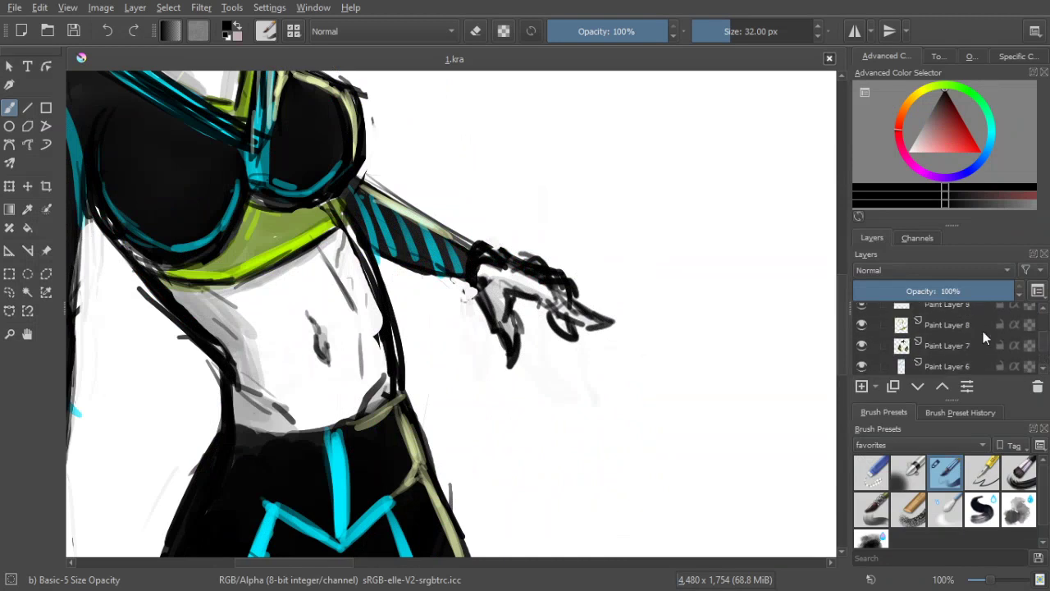
left_click(860, 345)
left_click(861, 346)
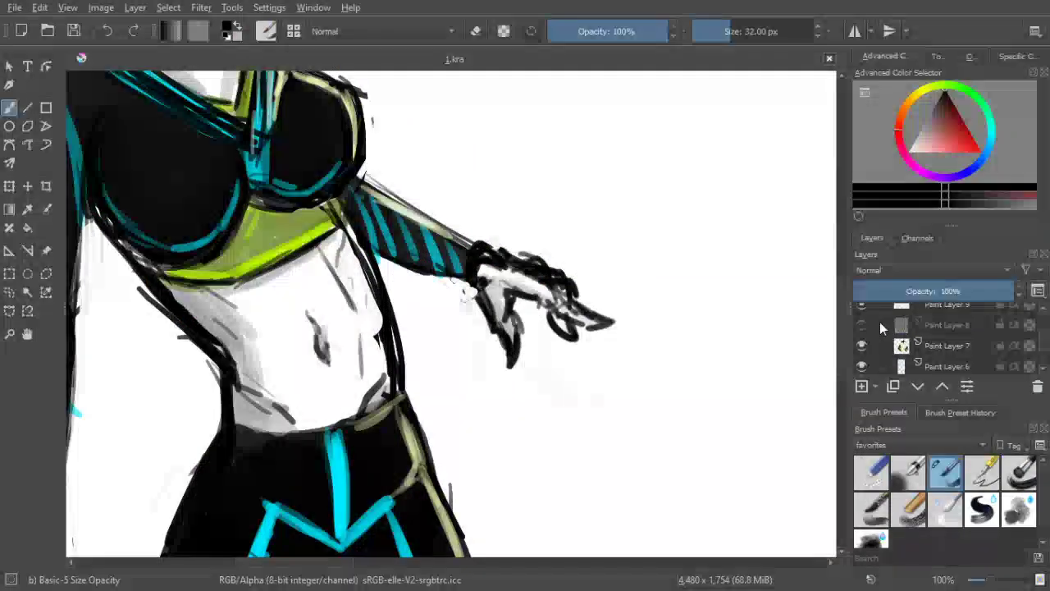
scroll(1045, 311, "up", 1)
scroll(1045, 312, "up", 4)
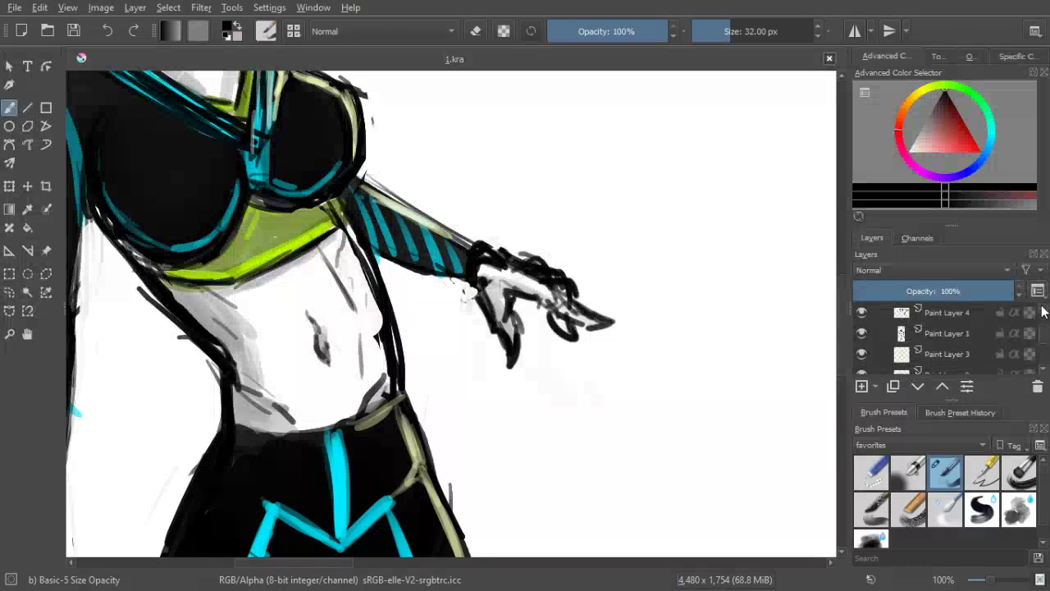
left_click(862, 333)
left_click(862, 333)
scroll(1046, 324, "up", 1)
left_click(862, 310)
scroll(939, 350, "up", 2)
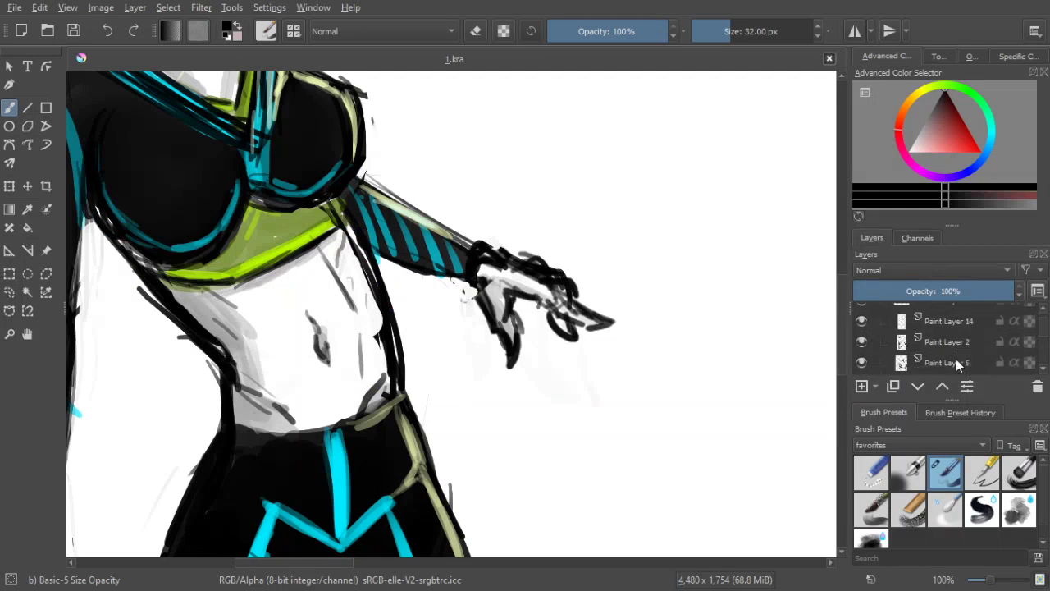
left_click(860, 342)
left_click(861, 342)
left_click(861, 341)
left_click(862, 343)
Erase the excess thick outlines around the outstretched hand's thumb, knuckles and lower finger on Paint Layer 2 with a 15 px eraser
key("bracketright")
key("bracketright")
key("bracketright")
key("bracketright")
key("bracketright")
key("bracketright")
key("bracketright")
key("bracketright")
key("bracketright")
key("bracketright")
key("bracketright")
left_click(479, 34)
key("bracketleft")
key("bracketleft")
key("bracketleft")
key("bracketleft")
key("bracketleft")
key("bracketleft")
key("bracketleft")
key("bracketleft")
key("bracketleft")
key("bracketleft")
key("bracketleft")
key("bracketleft")
key("bracketleft")
key("bracketleft")
key("bracketleft")
key("bracketleft")
key("bracketleft")
key("bracketleft")
key("bracketleft")
key("bracketleft")
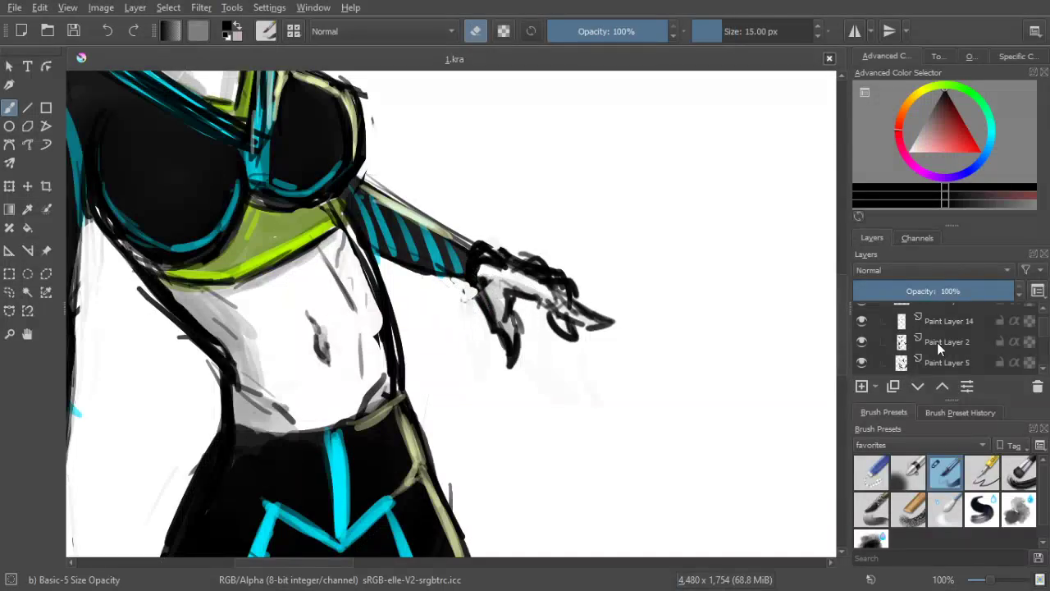
left_click(974, 327)
left_click(858, 320)
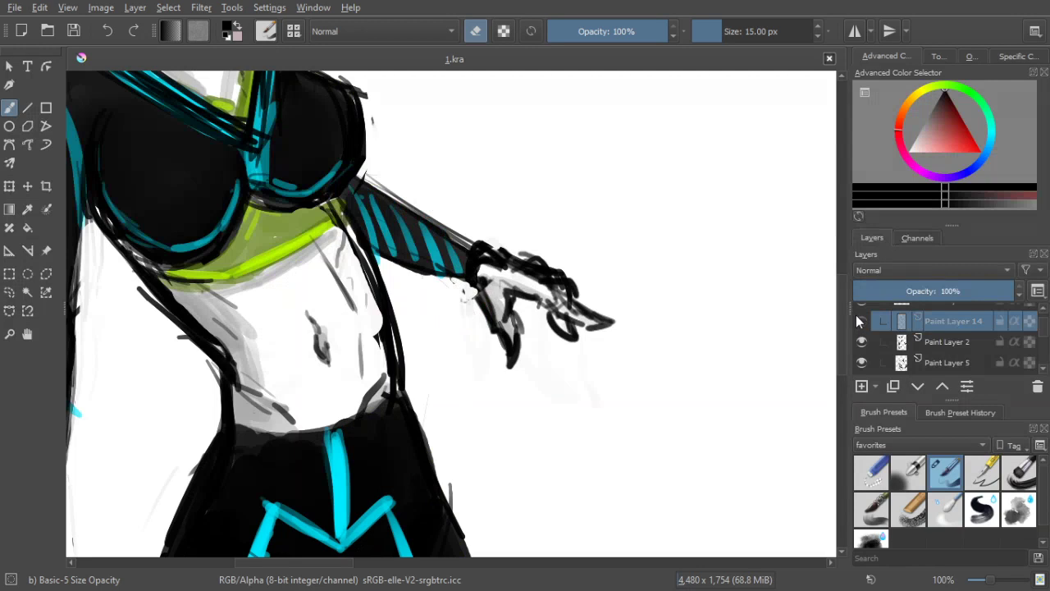
left_click(858, 320)
left_click(860, 342)
left_click(861, 342)
left_click(940, 338)
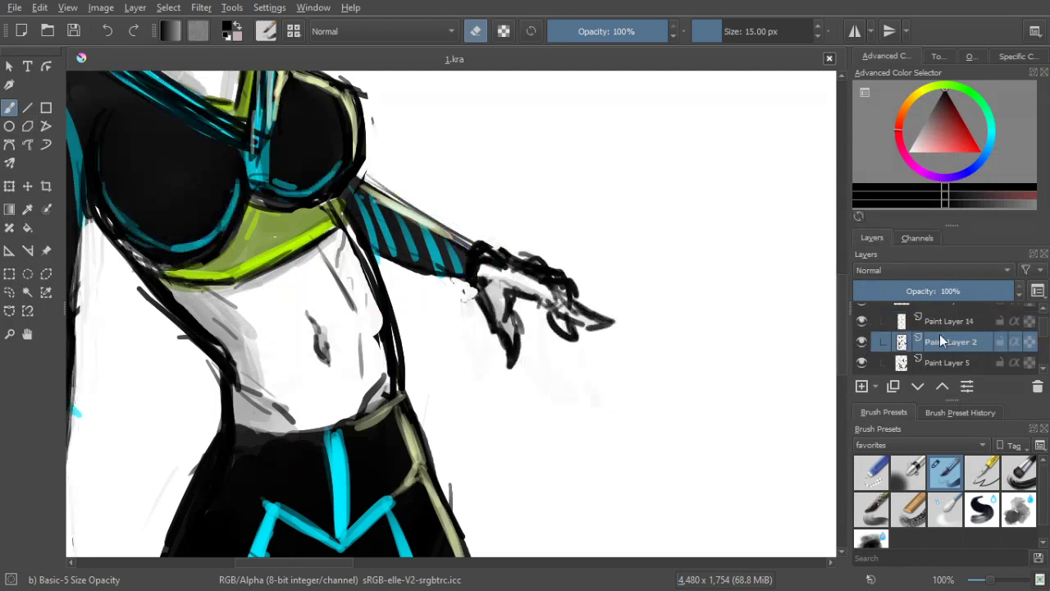
mouse_move(471, 294)
left_mouse_down()
mouse_move(481, 347)
mouse_move(474, 301)
mouse_move(481, 326)
mouse_move(482, 308)
mouse_move(494, 311)
mouse_move(480, 295)
mouse_move(493, 359)
left_mouse_up()
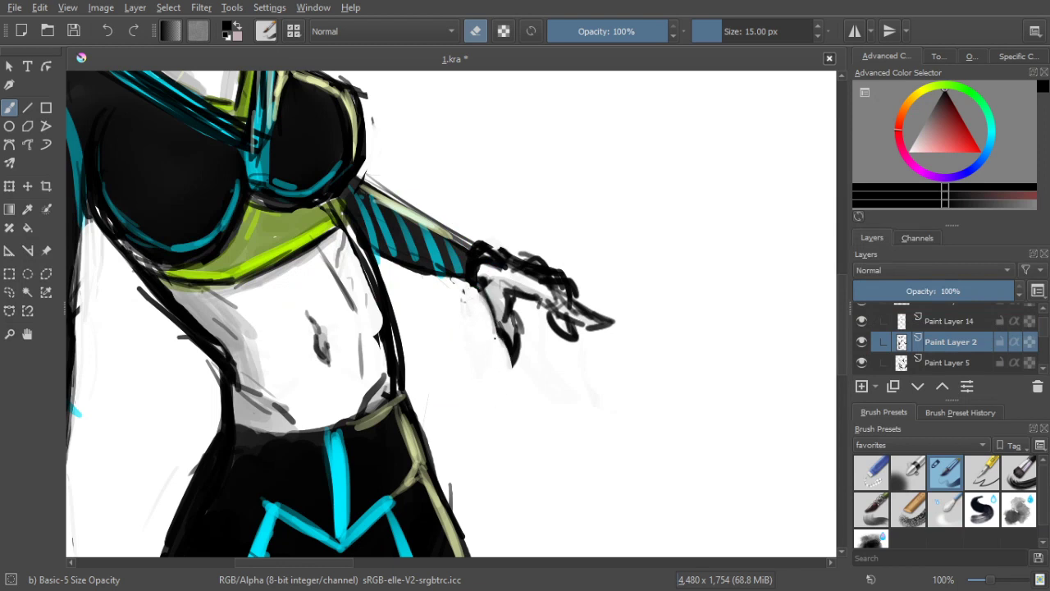
left_click_drag(518, 310, 524, 333)
left_click_drag(505, 246, 530, 259)
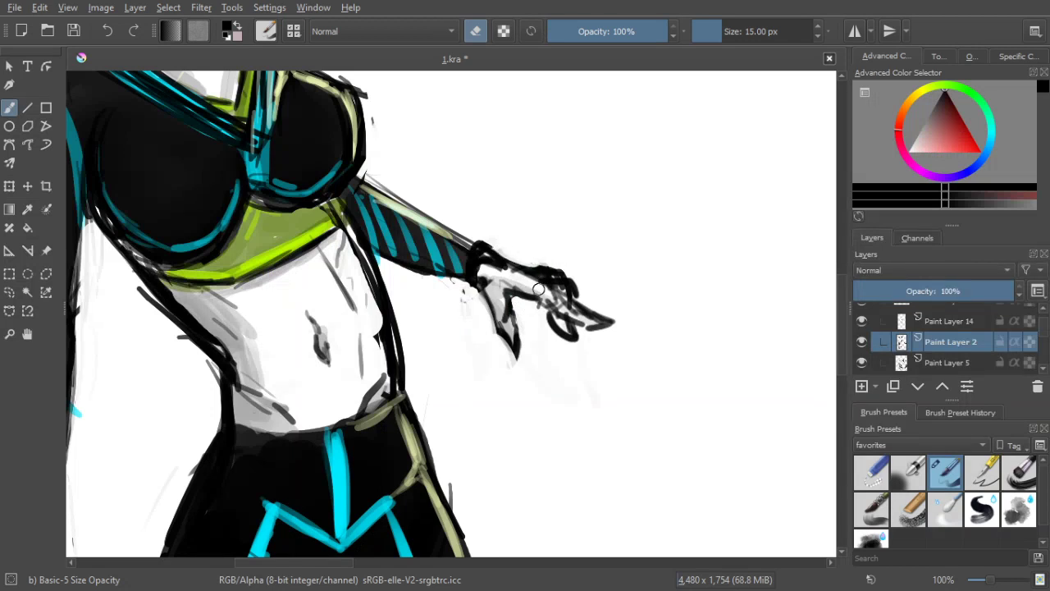
mouse_move(543, 318)
left_mouse_down()
mouse_move(555, 335)
mouse_move(574, 343)
mouse_move(579, 334)
left_mouse_up()
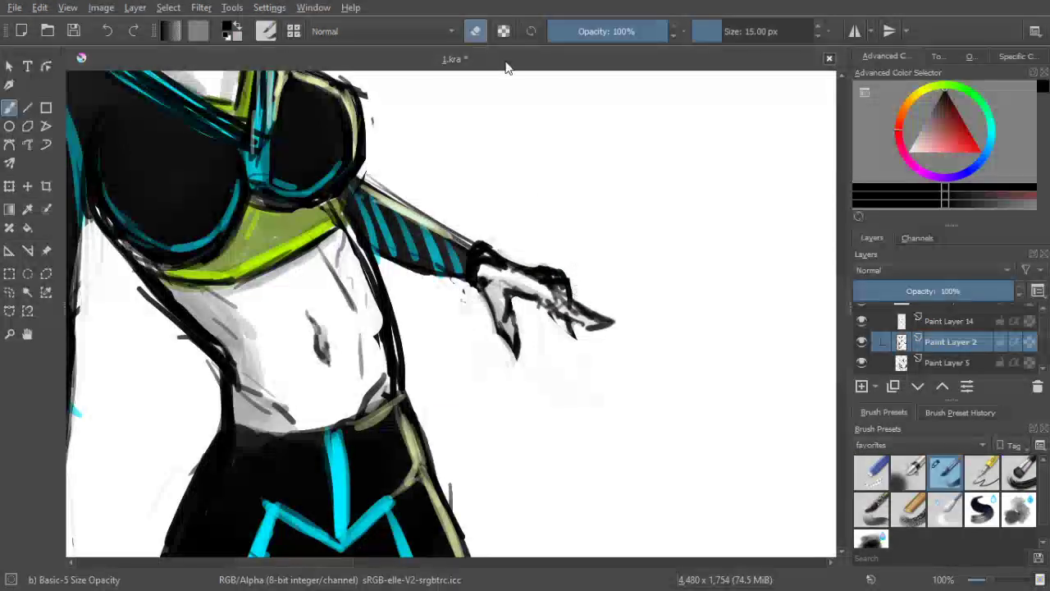
Redraw the back of the outstretched hand and its lower finger with thin black outlines
left_click(478, 33)
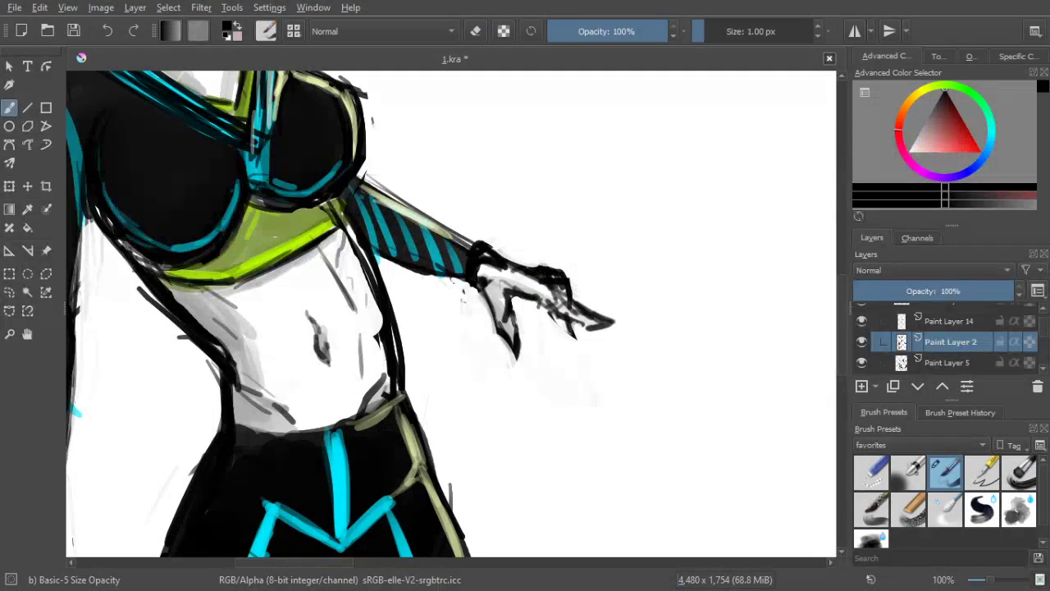
key("]")
left_click_drag(497, 253, 531, 265)
left_click_drag(550, 311, 569, 336)
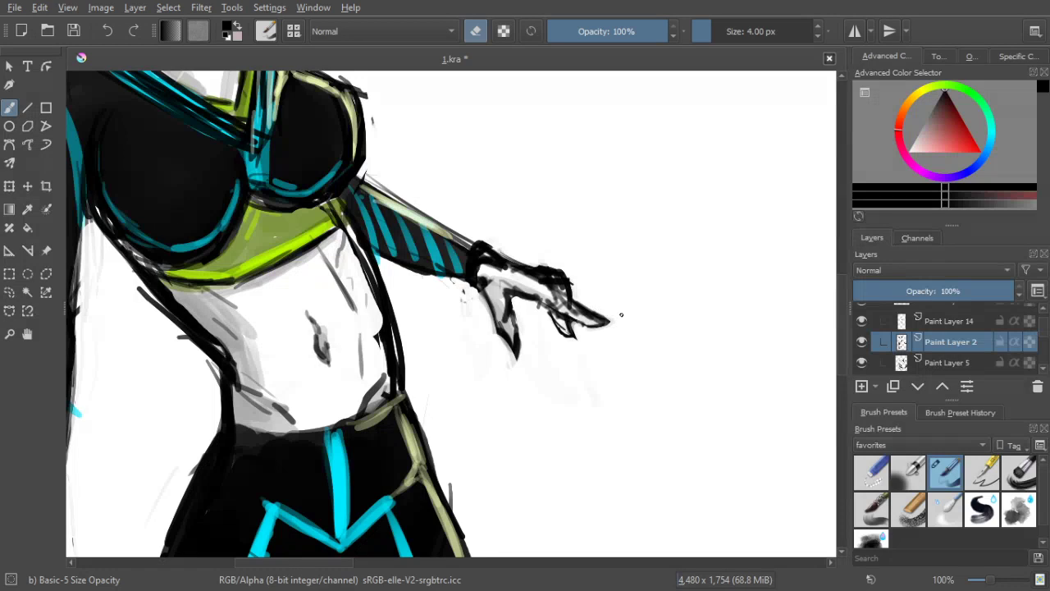
scroll(548, 217, "down", 3)
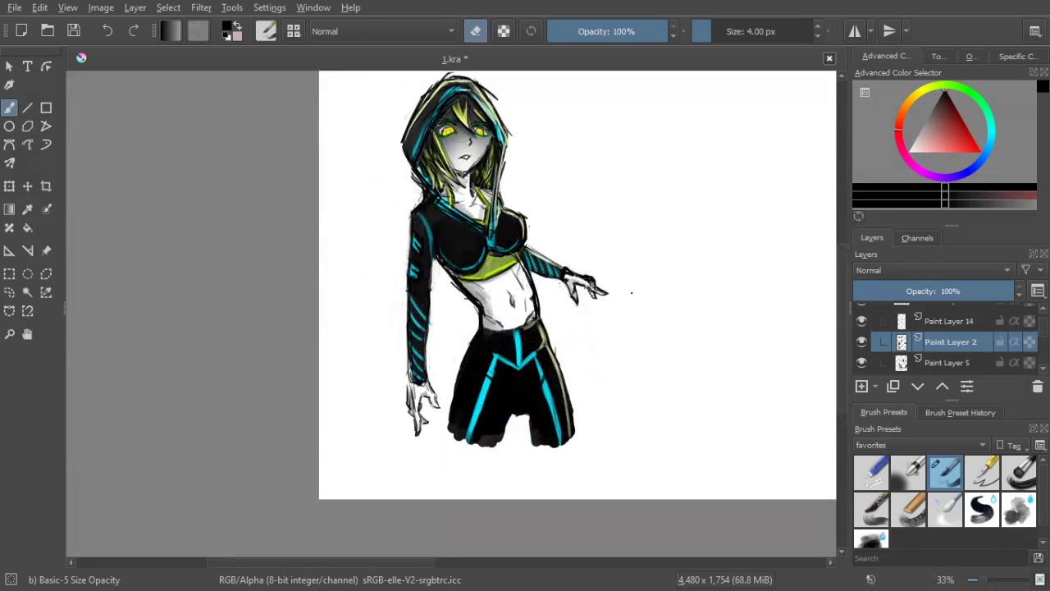
scroll(605, 243, "up", 3)
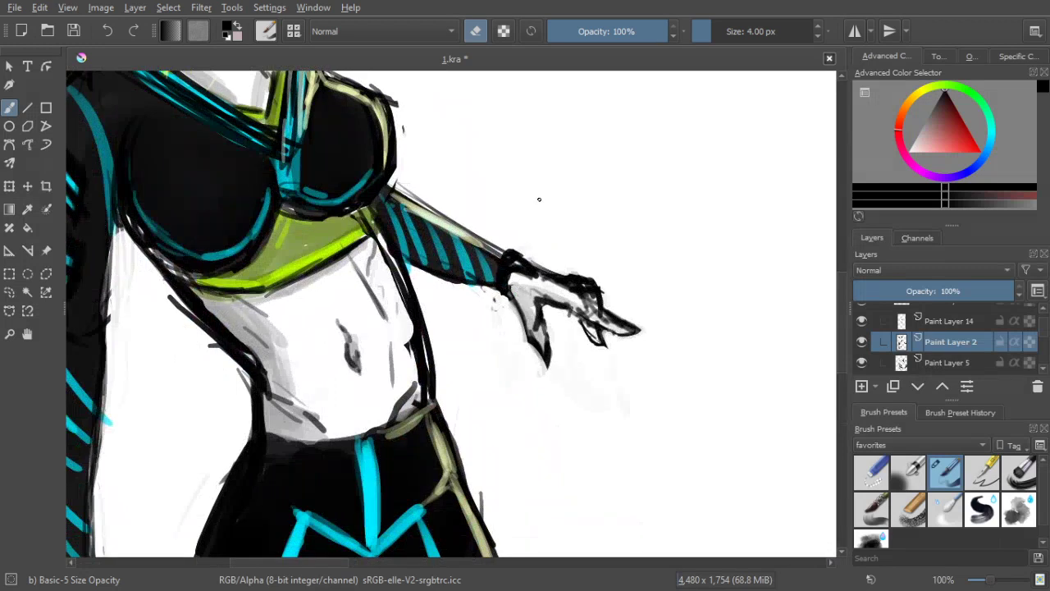
Erase the dark sketch lines inside the outstretched hand, from the wrist along the index finger, with an 8 px eraser
left_click_drag(522, 285, 513, 299)
key("bracketright")
key("bracketright")
key("bracketright")
mouse_move(520, 297)
left_mouse_down()
mouse_move(530, 341)
mouse_move(547, 355)
mouse_move(535, 293)
mouse_move(534, 320)
mouse_move(524, 314)
mouse_move(567, 302)
mouse_move(604, 316)
left_mouse_up()
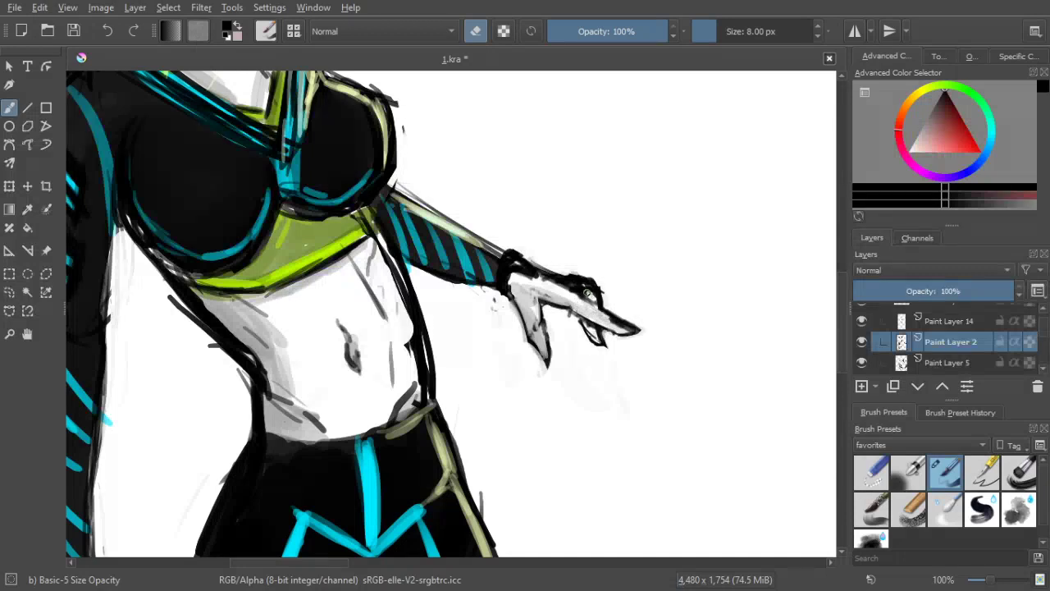
Redraw the knuckle and index finger lines with a 2 px black brush and thin out the knuckles with the eraser
key("bracketleft")
key("bracketleft")
key("bracketleft")
key("bracketleft")
key("bracketleft")
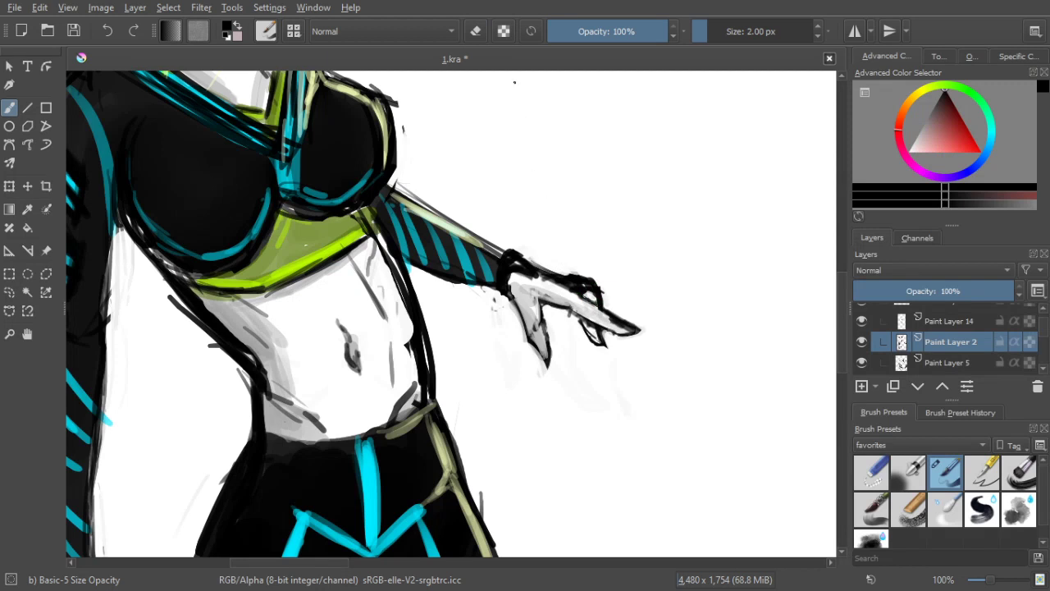
left_click(476, 32)
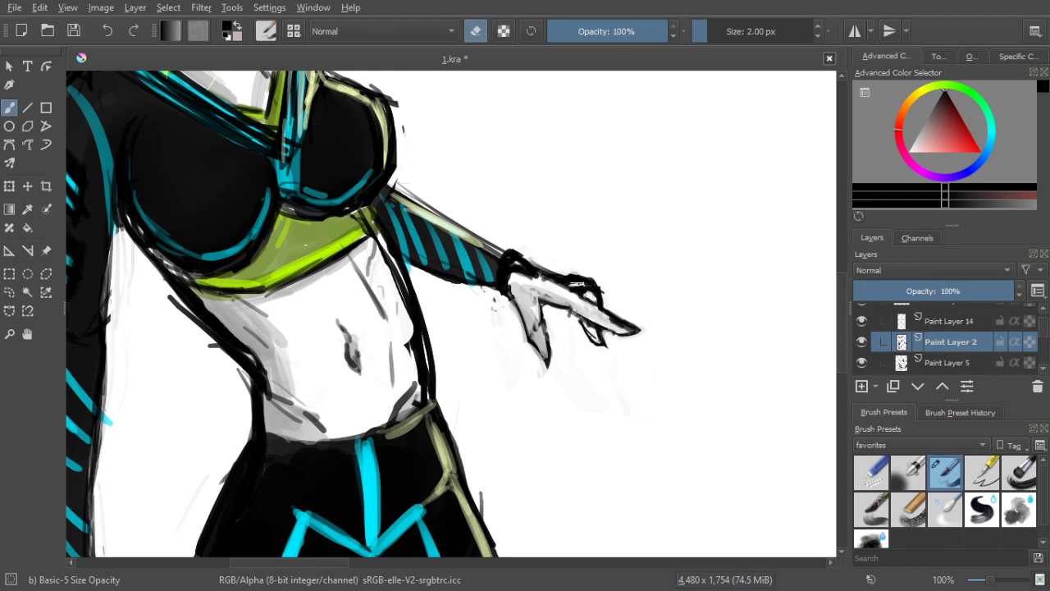
Add fine 2 px black contour lines inside the thumb and index finger of the outstretched hand
key("minus")
key("minus")
key("minus")
key("minus")
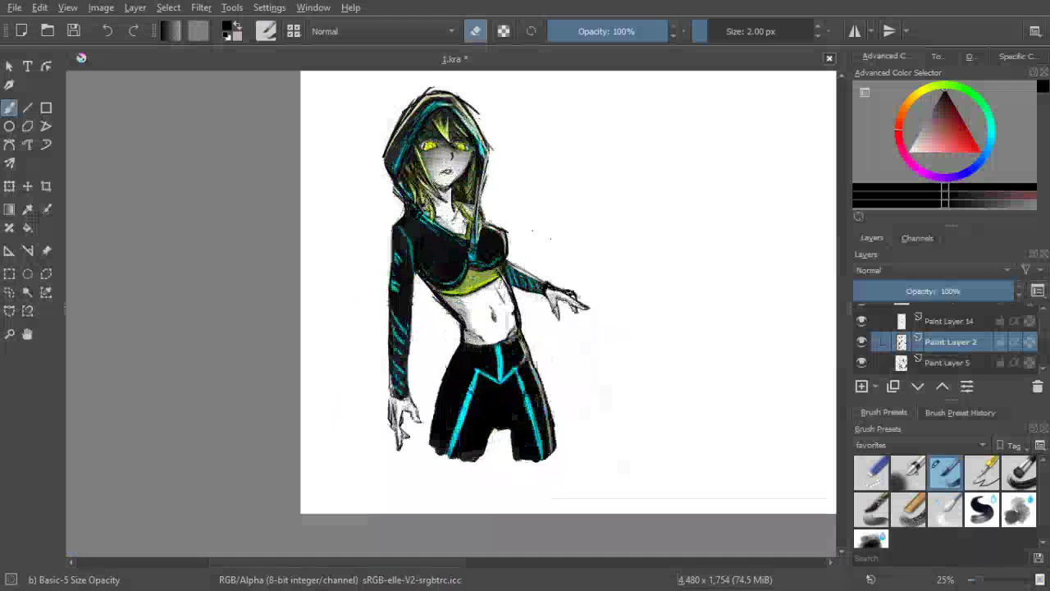
left_click_drag(556, 239, 581, 208)
scroll(563, 237, "up", 2)
scroll(581, 206, "down", 1)
key("minus")
key("minus")
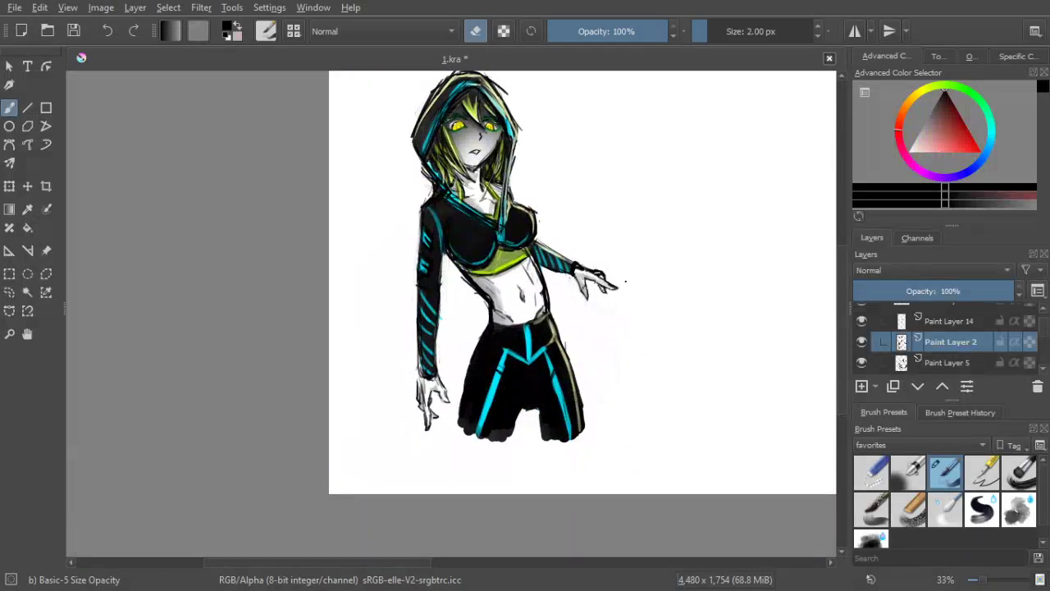
key("plus")
key("plus")
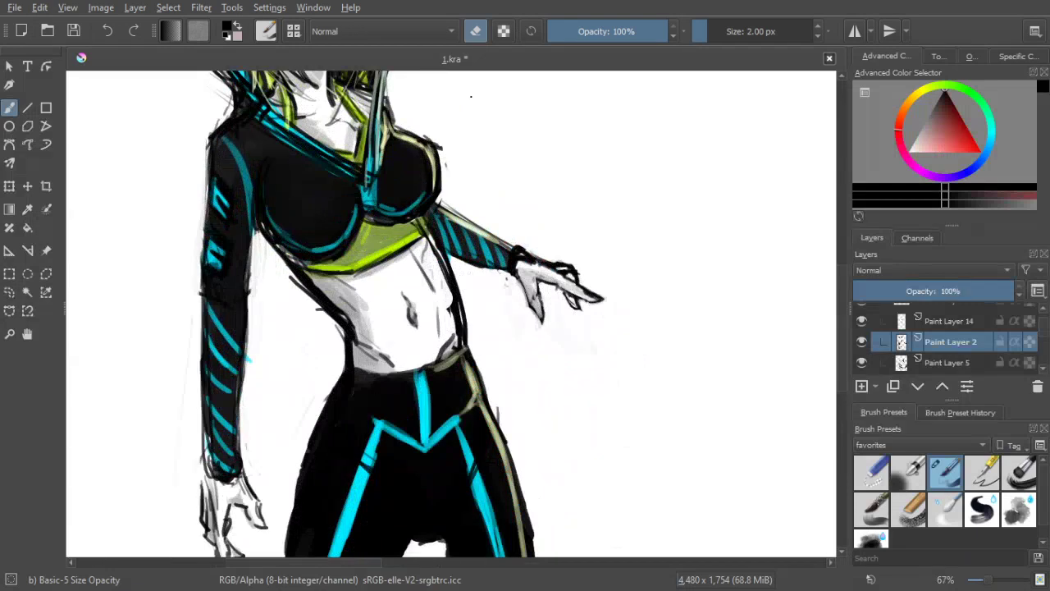
left_click(475, 32)
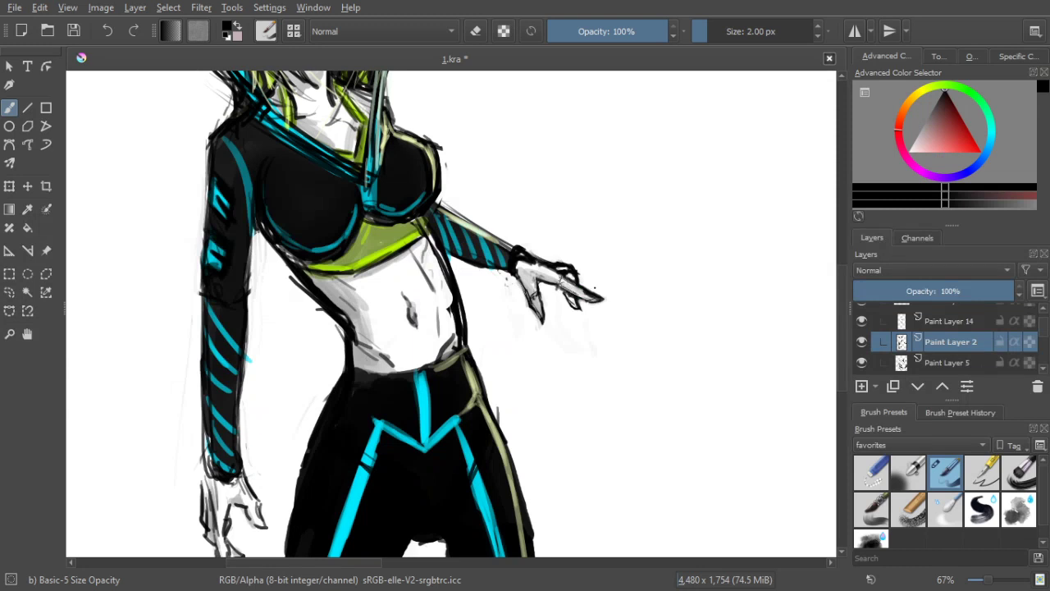
Erase the long pointed thumb tip of the outstretched hand on Paint Layer 2 with an 18 px eraser
scroll(594, 280, "down", 2)
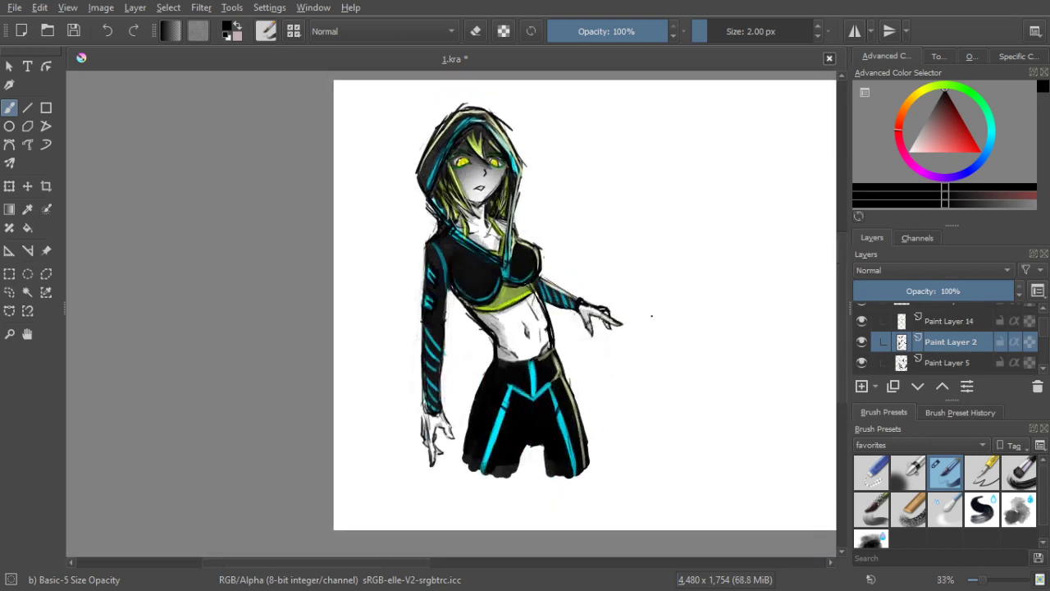
scroll(637, 301, "up", 3)
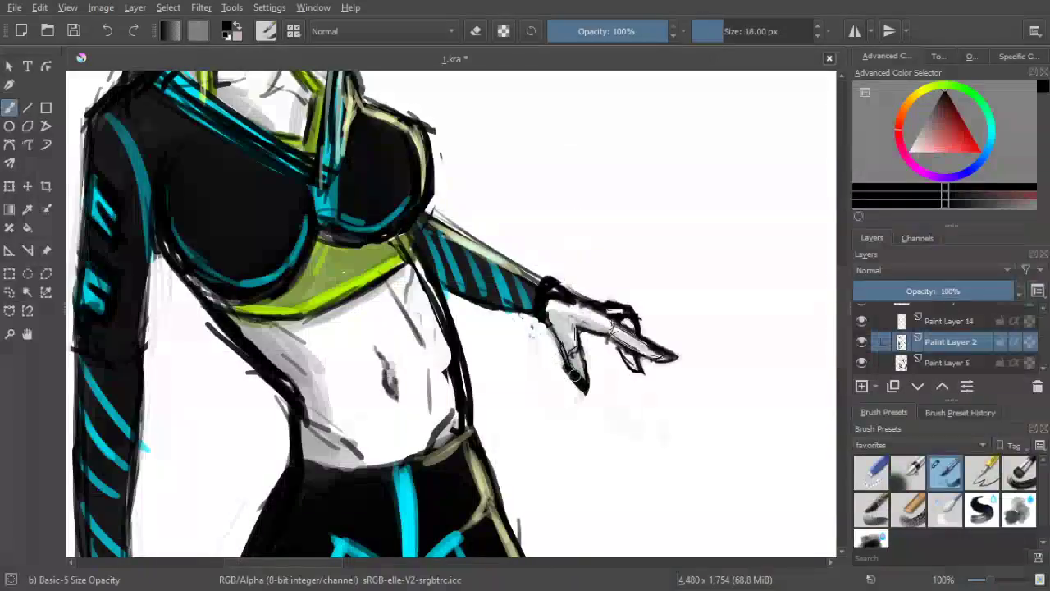
left_click(475, 31)
mouse_move(580, 381)
left_mouse_down()
mouse_move(566, 362)
mouse_move(583, 375)
left_mouse_up()
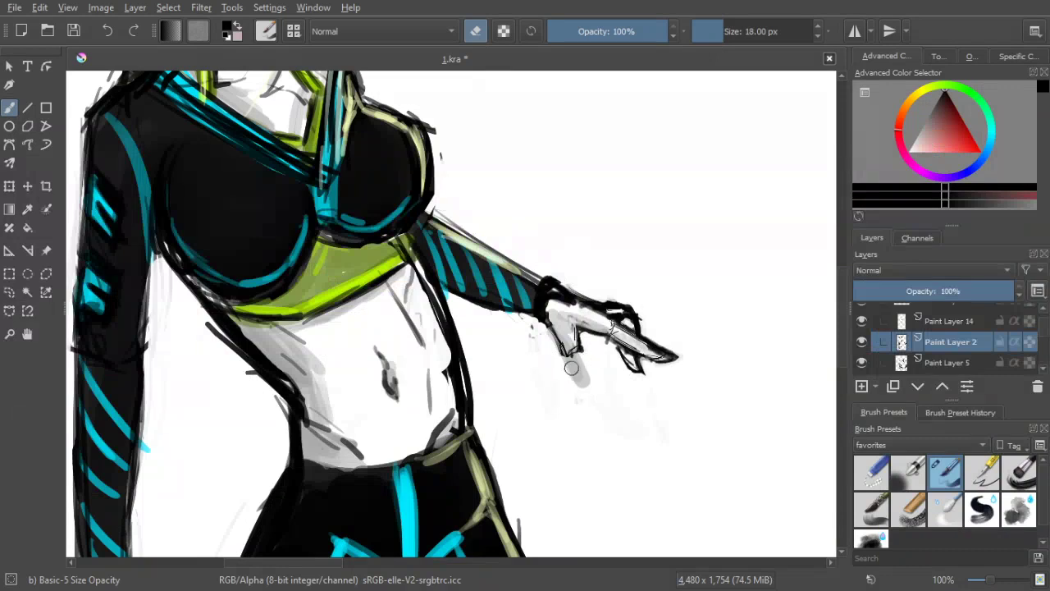
Redraw the thumb tip shorter and rounder with a thin black brush outline
left_click(475, 32)
key("bracketleft")
key("bracketleft")
key("bracketleft")
key("bracketleft")
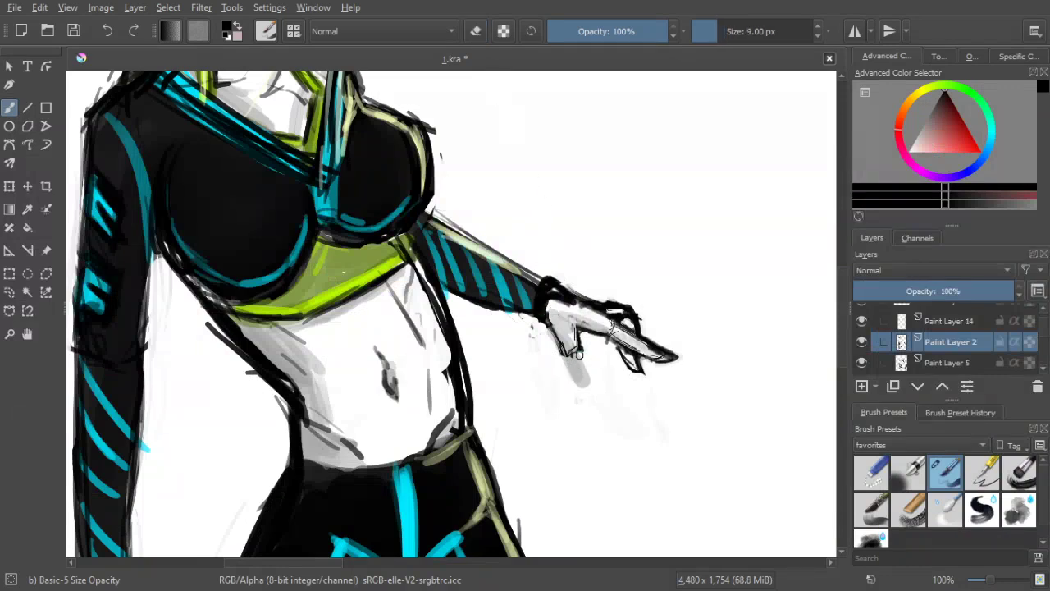
left_click_drag(569, 355, 591, 364)
Toggle the visibility of the layers one by one to examine which one holds the grey shading below the thumb
left_click_drag(1042, 330, 1042, 342)
left_click(864, 358)
left_click(863, 357)
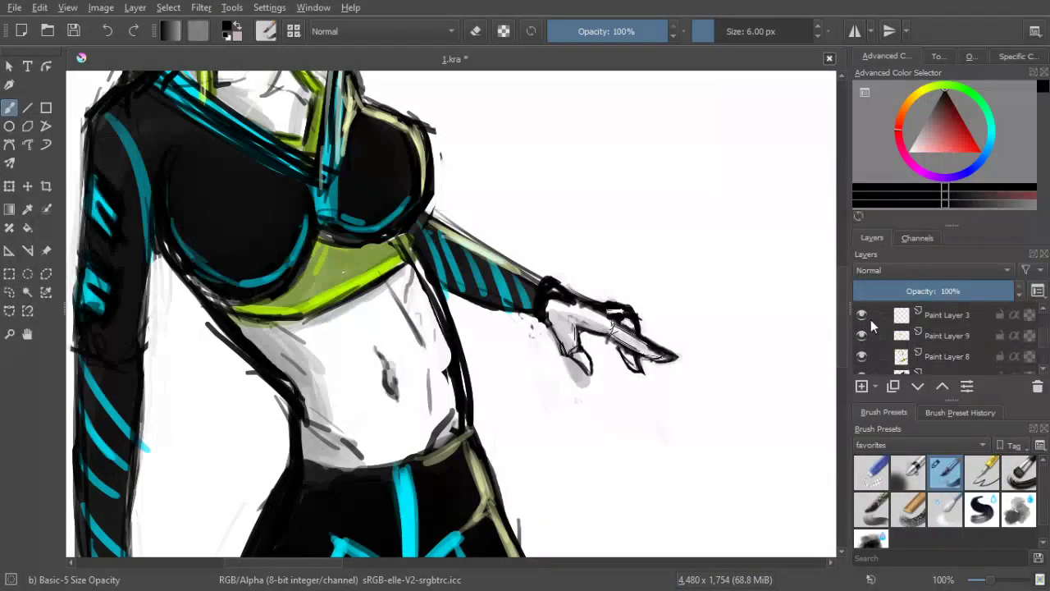
scroll(863, 328, "down", 2)
left_click(864, 341)
left_click(864, 339)
left_click(861, 361)
left_click(861, 361)
scroll(1040, 316, "up", 3)
left_click(863, 332)
left_click(863, 332)
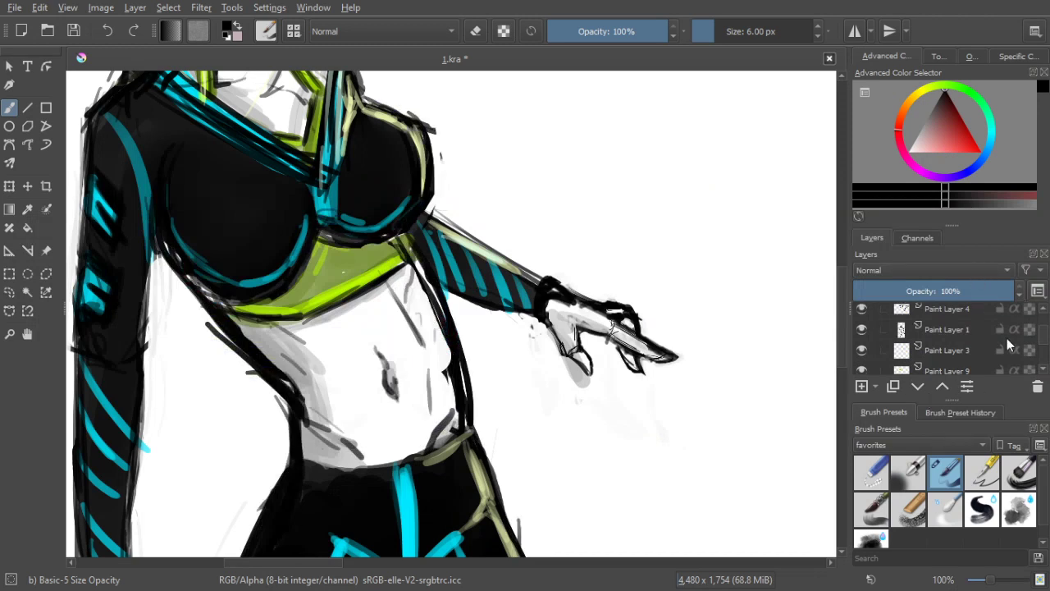
scroll(1042, 318, "up", 2)
left_click(862, 344)
left_click(861, 323)
left_click(861, 305)
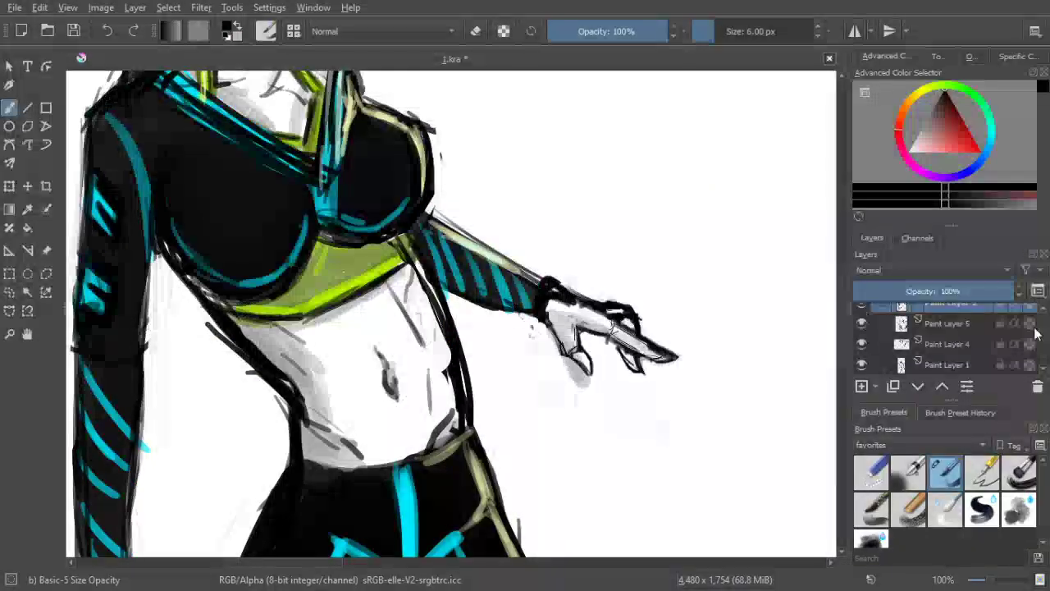
scroll(1045, 312, "up", 2)
left_click(864, 334)
left_click(864, 334)
left_click(864, 313)
left_click(864, 313)
left_click(1044, 308)
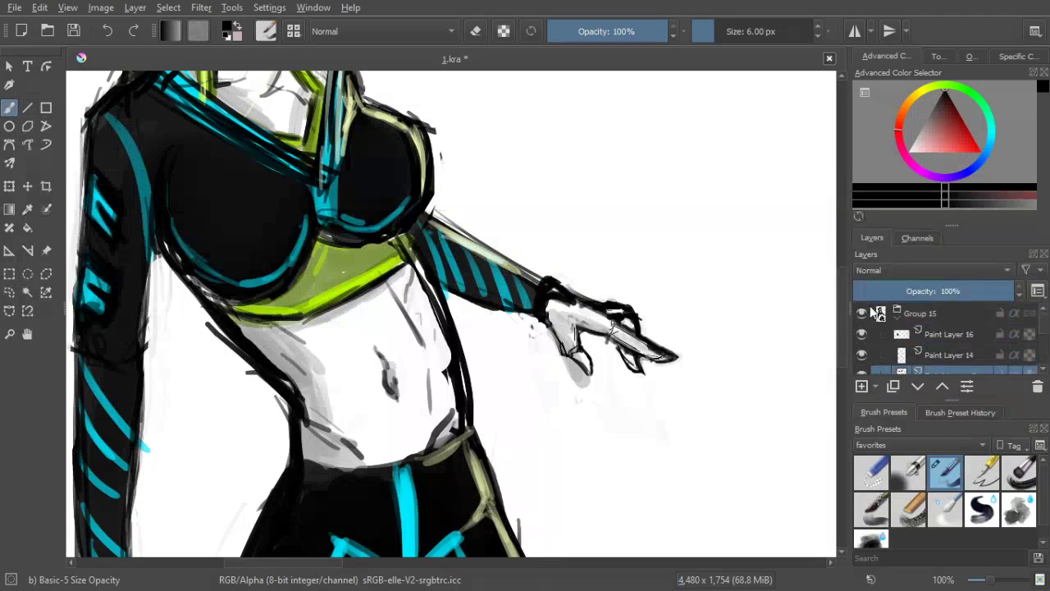
left_click(863, 342)
left_click(863, 342)
left_click(864, 322)
left_click(863, 323)
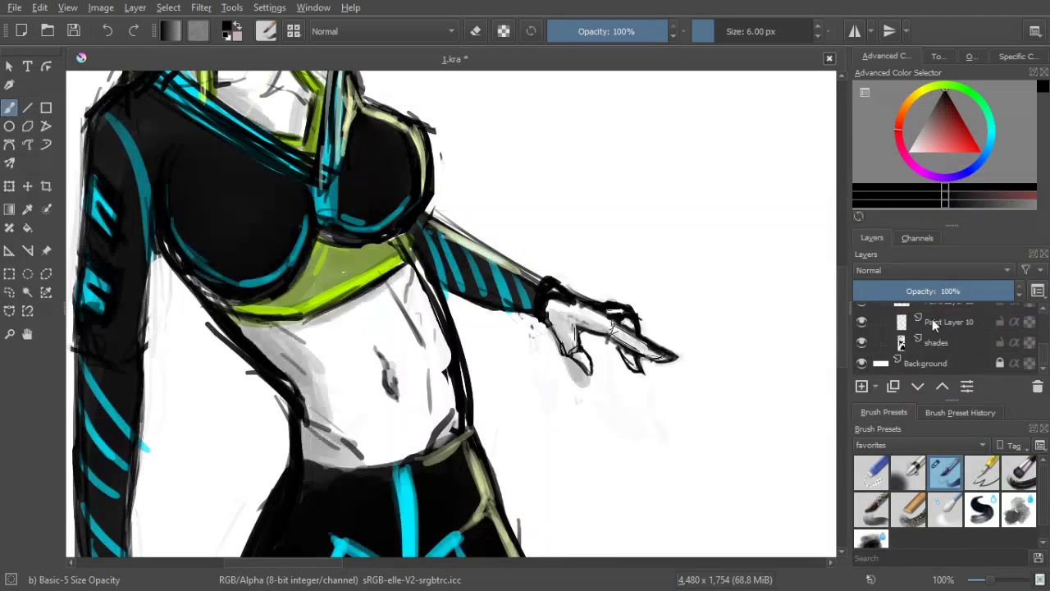
Erase the leftover grey shading below the thumb on Paint Layer 10 with an 18 px eraser and save the document
left_click(943, 320)
key("bracketright")
key("bracketright")
key("bracketright")
key("bracketright")
key("bracketright")
key("bracketright")
key("bracketright")
key("bracketright")
key("bracketright")
key("bracketright")
key("bracketright")
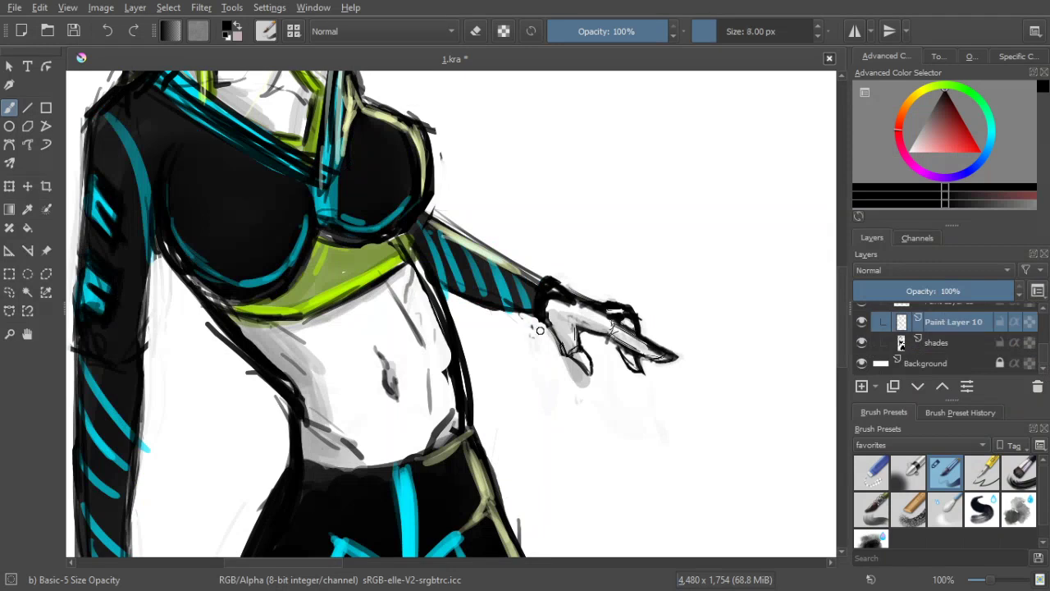
left_click(474, 31)
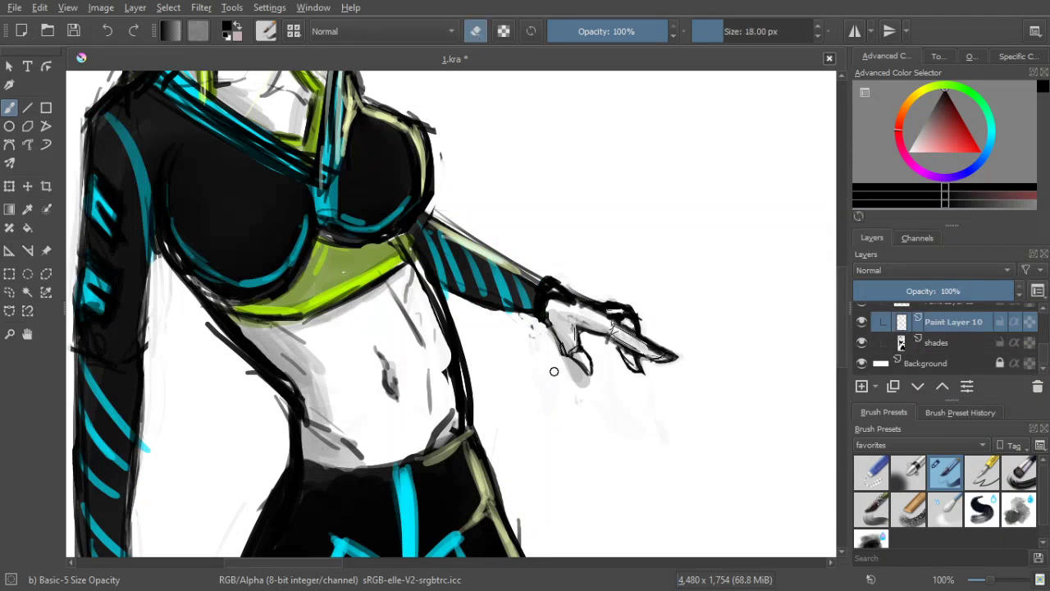
left_click_drag(571, 373, 567, 364)
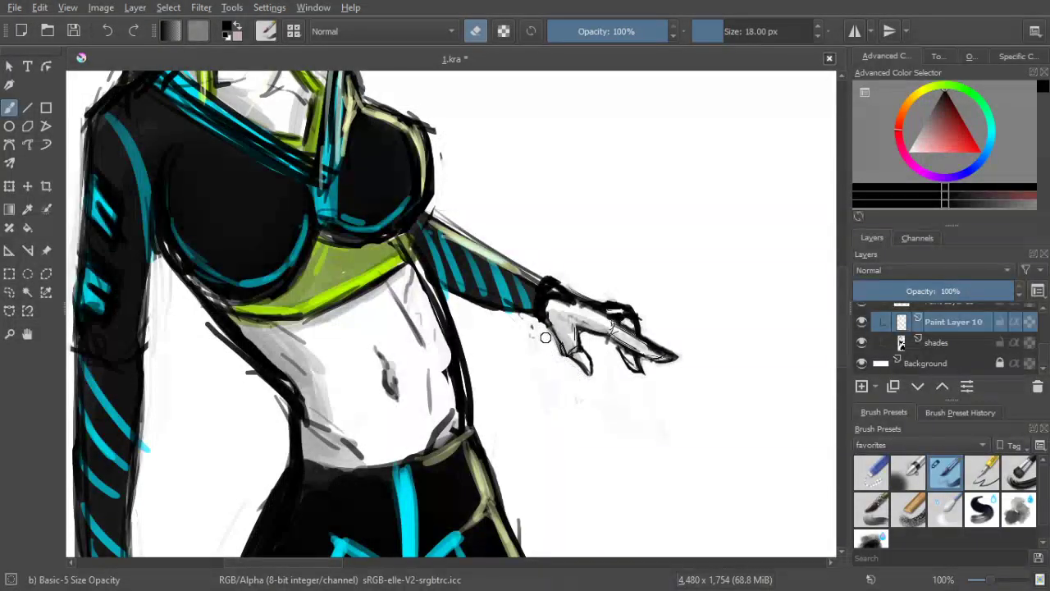
scroll(547, 365, "down", 3)
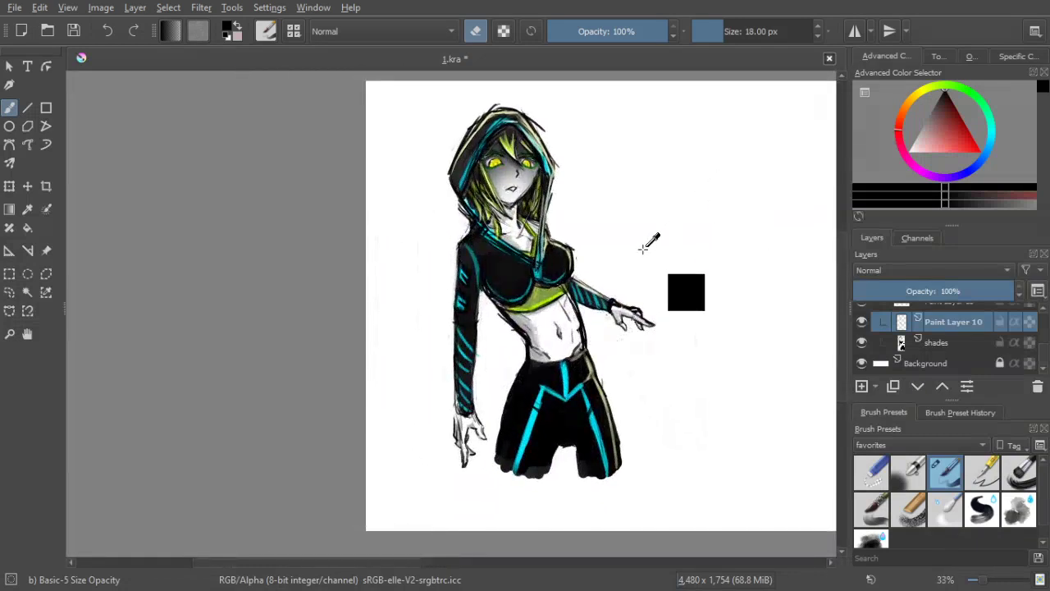
key("ctrl+s")
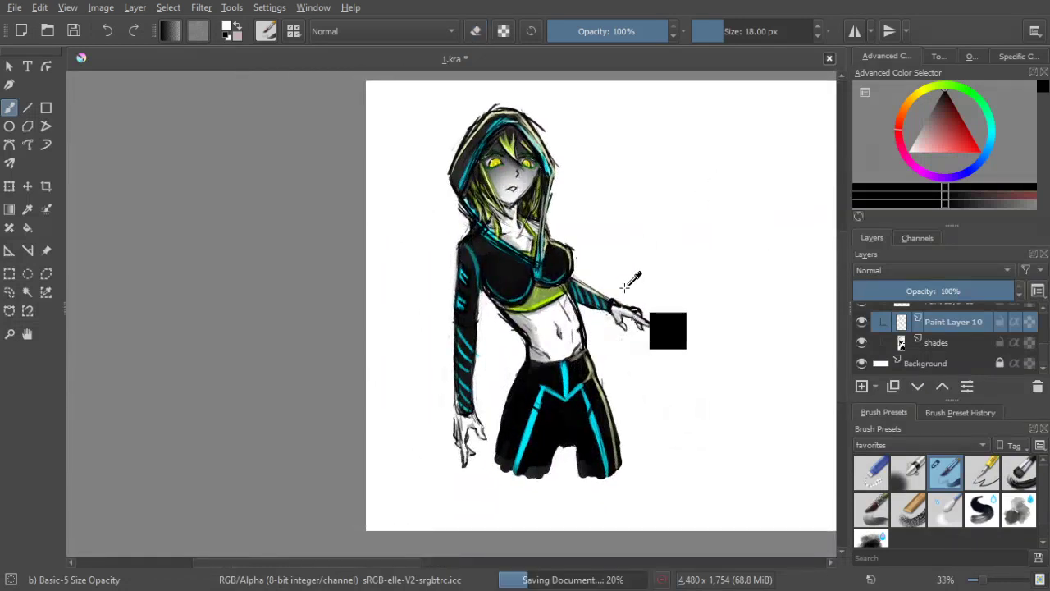
Rename the layer group holding the finished character to 1 and collapse it
mouse_move(663, 258)
left_mouse_down()
mouse_move(722, 271)
mouse_move(521, 238)
mouse_move(604, 242)
left_mouse_up()
scroll(978, 348, "up", 3)
scroll(973, 341, "up", 2)
double_click(930, 312)
type("1")
left_click(931, 333)
left_click(897, 311)
left_click(910, 315)
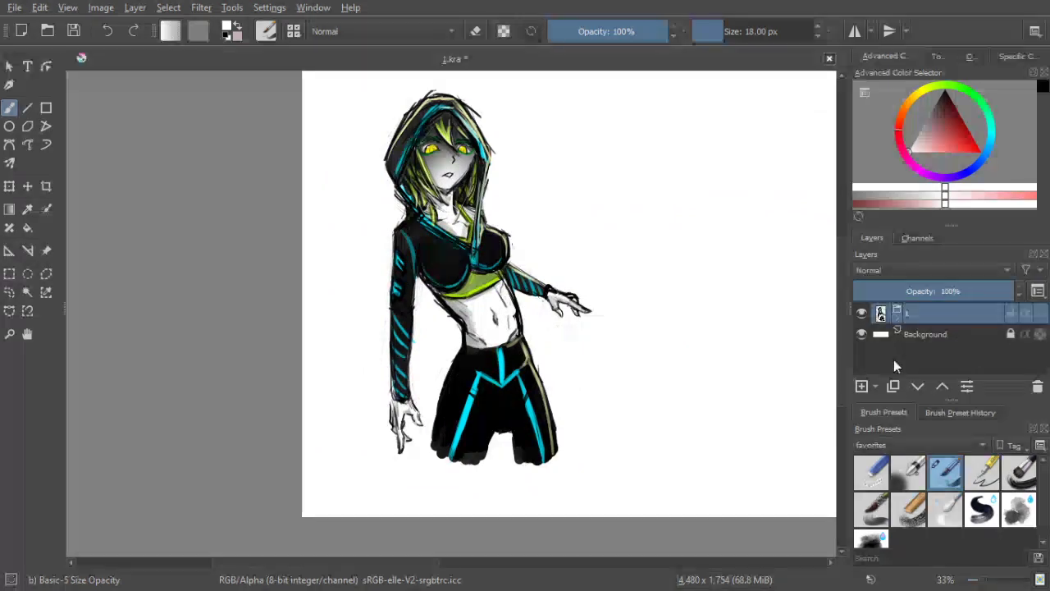
Add a new paint layer above group 1 inside its own group named 2, and save the document
left_click(861, 386)
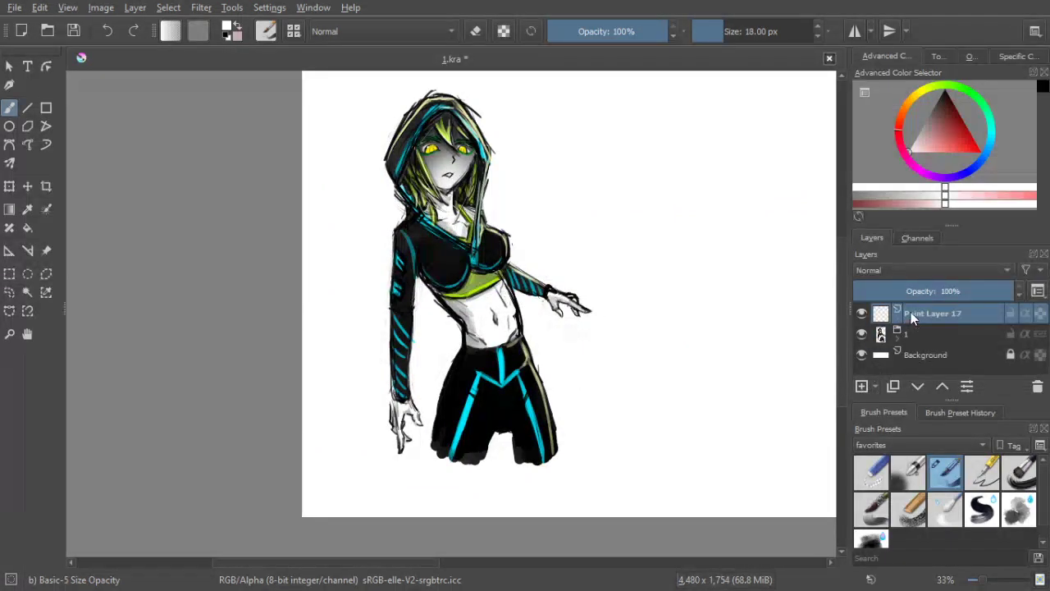
key("ctrl+g")
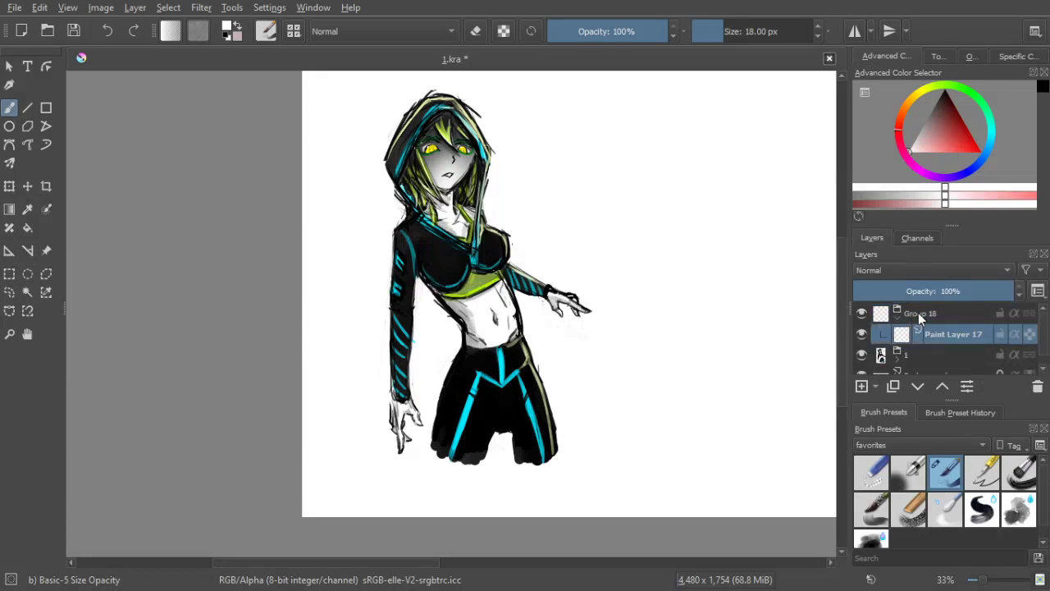
double_click(918, 312)
type("2")
left_click(937, 338)
key("ctrl+s")
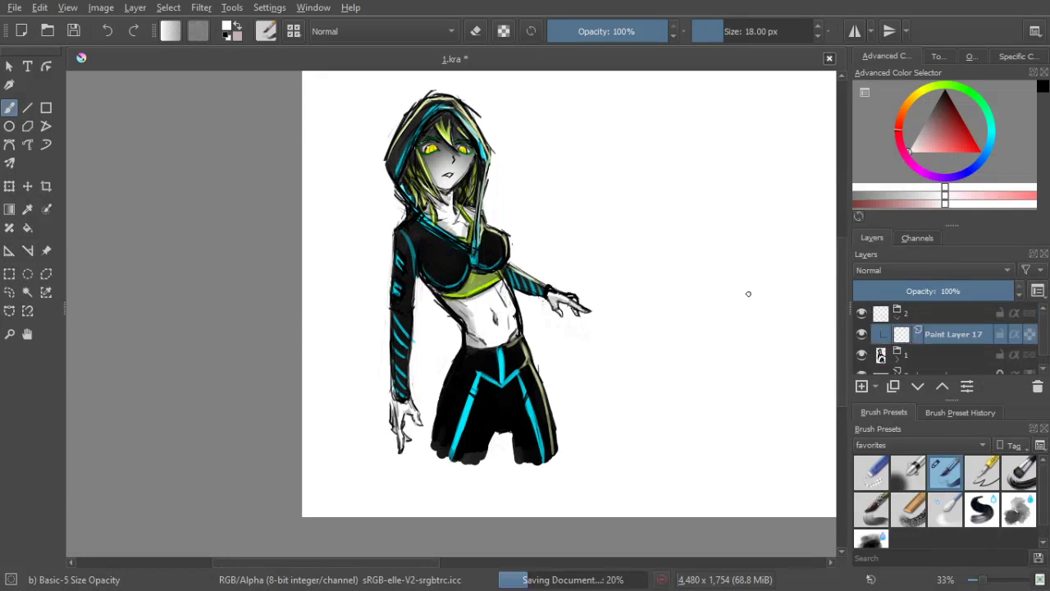
Set up a black brush of 10 px for sketching on the blank canvas area beside the character
left_click_drag(748, 293, 730, 300)
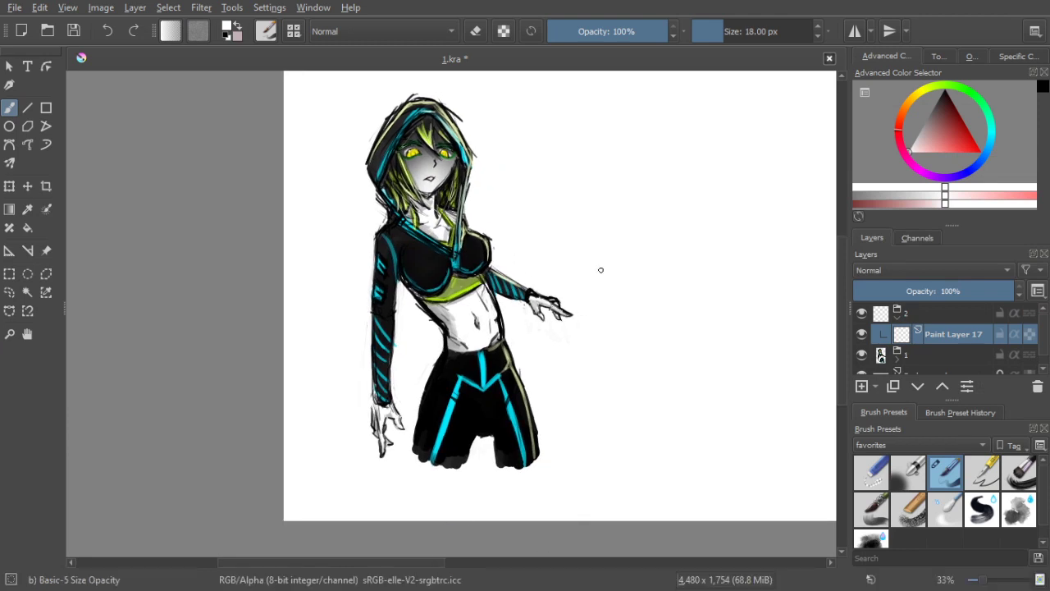
mouse_move(677, 243)
left_mouse_down()
mouse_move(436, 241)
mouse_move(397, 270)
mouse_move(496, 257)
mouse_move(368, 251)
mouse_move(356, 260)
mouse_move(367, 261)
left_mouse_up()
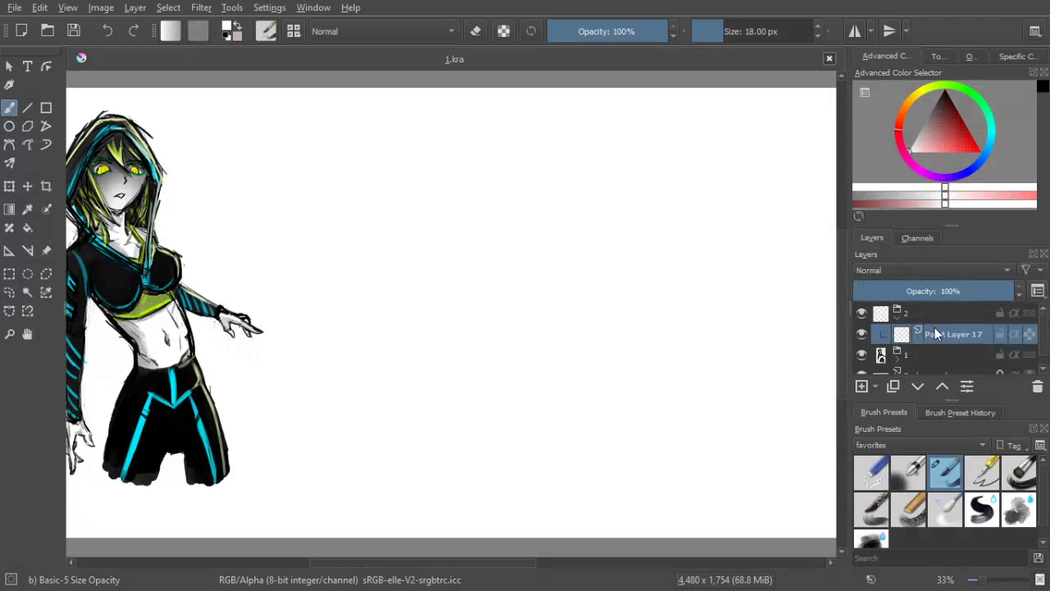
left_click_drag(939, 123, 946, 85)
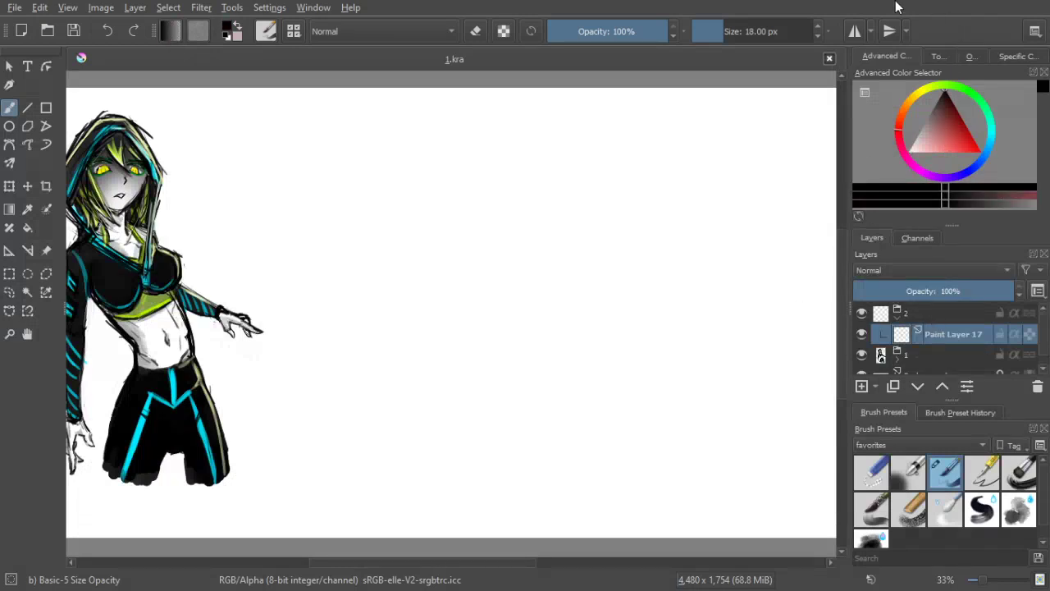
left_click(714, 31)
scroll(716, 20, "up", 1)
left_click(717, 18)
type("10")
key("Return")
left_click_drag(672, 212, 634, 201)
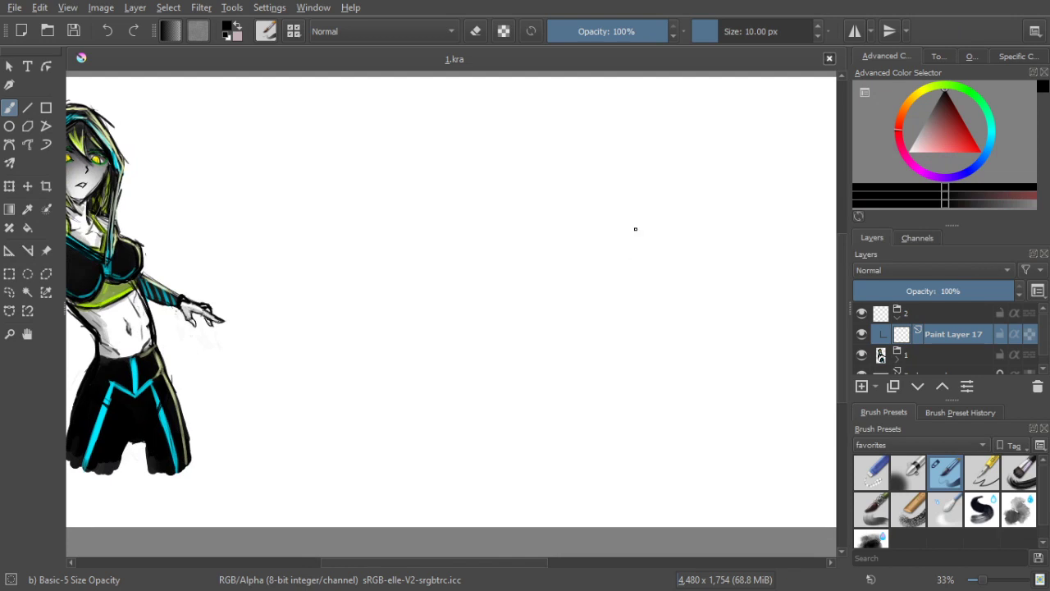
left_click_drag(596, 277, 609, 275)
mouse_move(609, 176)
left_mouse_down()
mouse_move(563, 218)
mouse_move(604, 259)
left_mouse_up()
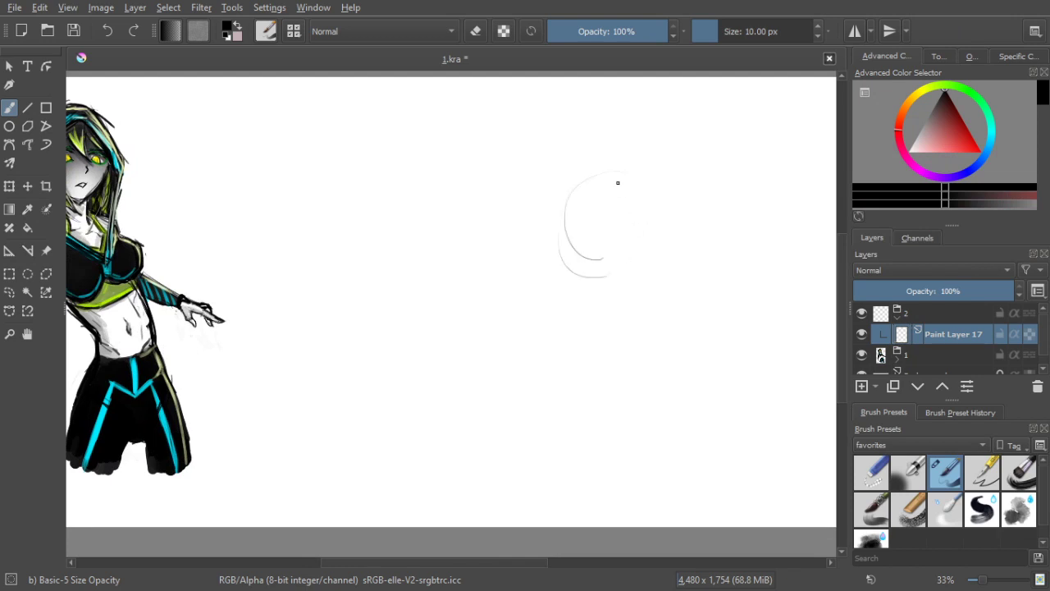
key("ctrl+z")
key("ctrl+z")
Sketch a loose head circle with light curved strokes on Paint Layer 17 in the blank area beside the character
mouse_move(627, 179)
left_mouse_down()
mouse_move(583, 233)
mouse_move(637, 215)
left_mouse_up()
mouse_move(576, 186)
left_mouse_down()
mouse_move(618, 263)
mouse_move(610, 259)
mouse_move(605, 246)
mouse_move(629, 253)
left_mouse_up()
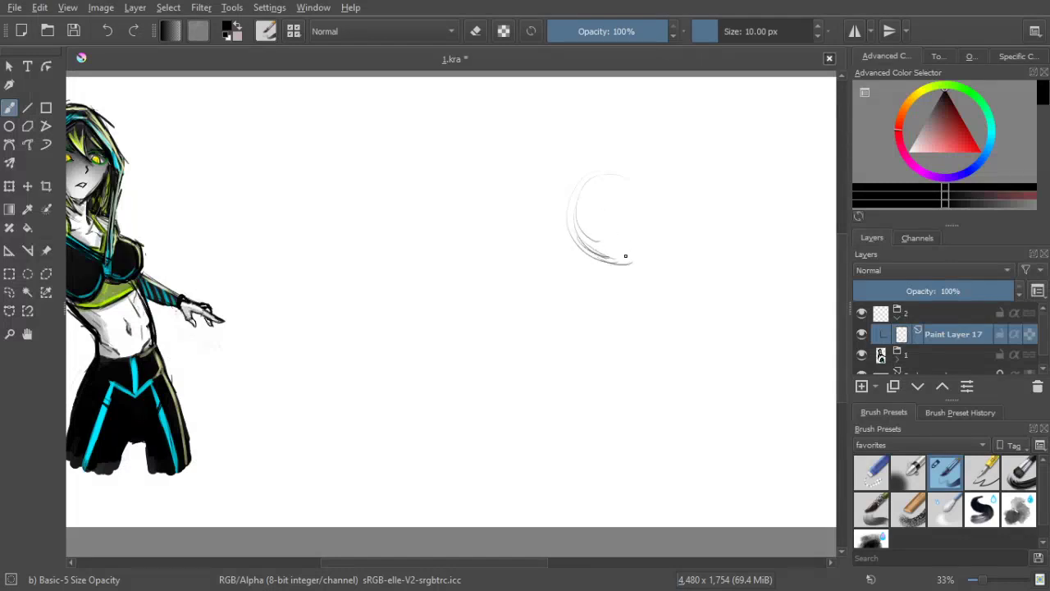
left_click_drag(577, 191, 578, 239)
left_click_drag(602, 177, 575, 221)
left_click_drag(583, 182, 621, 179)
left_click_drag(654, 215, 651, 245)
left_click_drag(643, 197, 632, 258)
left_click_drag(651, 211, 653, 230)
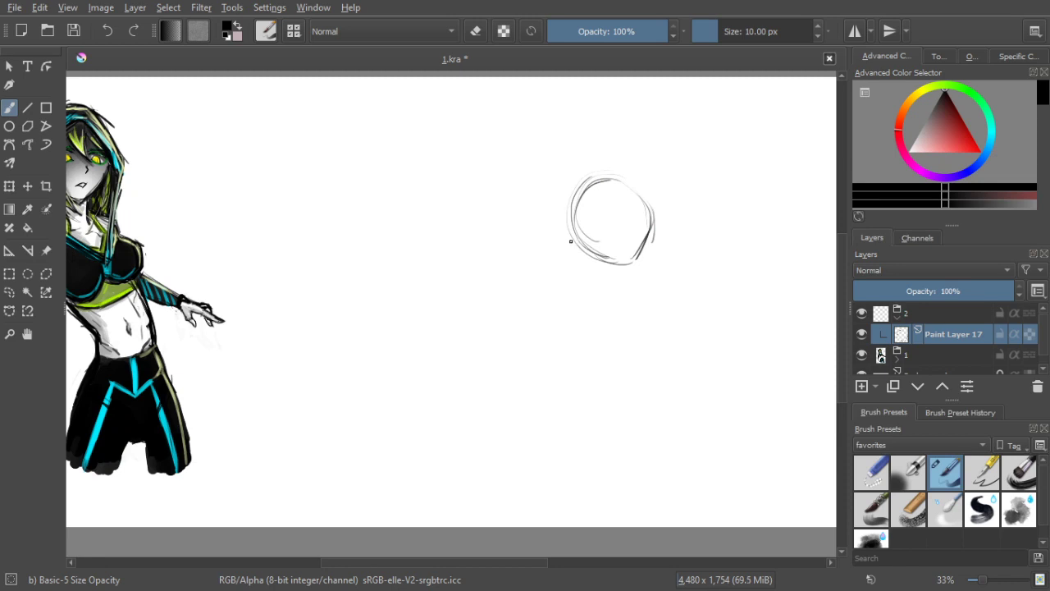
Sketch a curved guideline across the lower head circle, a vertical face centre line and a pointed jaw below it
mouse_move(579, 238)
left_mouse_down()
mouse_move(625, 256)
mouse_move(655, 230)
left_mouse_up()
mouse_move(607, 254)
left_mouse_down()
mouse_move(639, 251)
mouse_move(643, 261)
mouse_move(645, 250)
mouse_move(642, 260)
left_mouse_up()
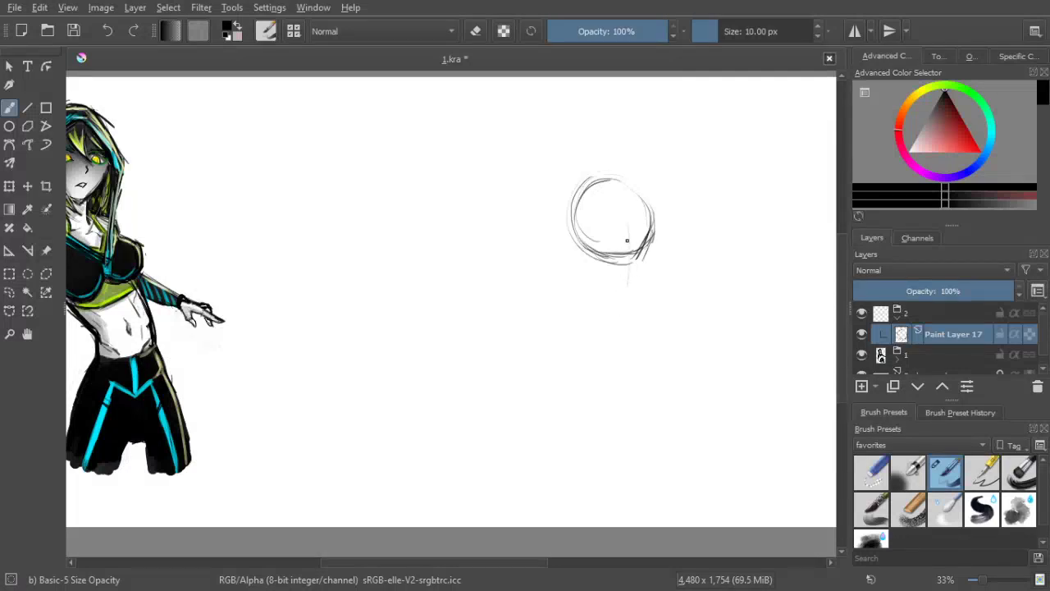
left_click_drag(628, 250, 628, 288)
mouse_move(626, 227)
left_mouse_down()
mouse_move(629, 288)
mouse_move(624, 226)
mouse_move(625, 267)
mouse_move(627, 233)
mouse_move(630, 293)
left_mouse_up()
mouse_move(654, 237)
left_mouse_down()
mouse_move(633, 280)
mouse_move(592, 275)
left_mouse_up()
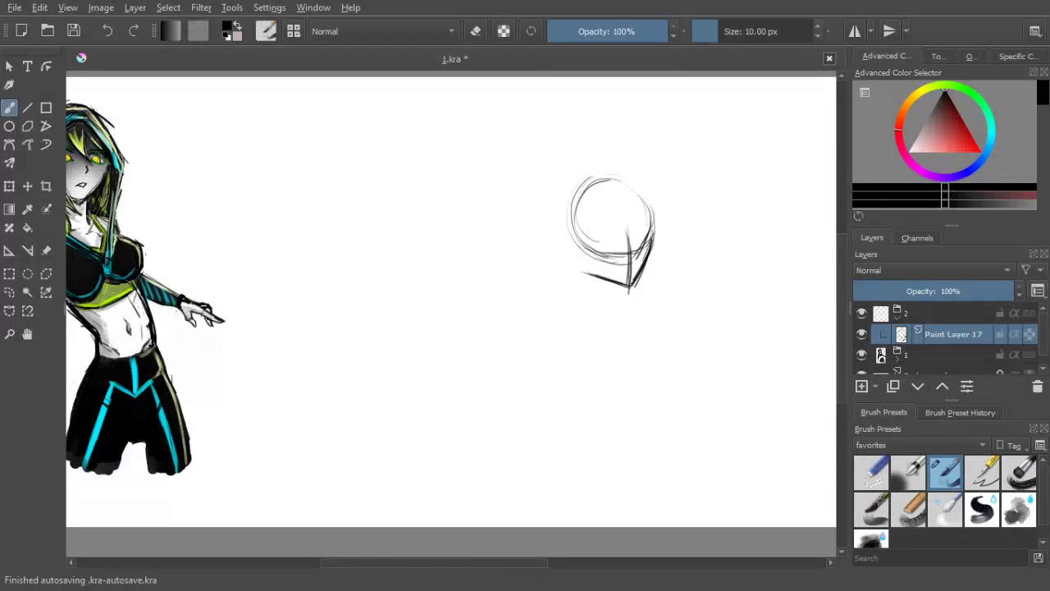
mouse_move(634, 287)
left_mouse_down()
mouse_move(605, 278)
mouse_move(631, 287)
left_mouse_up()
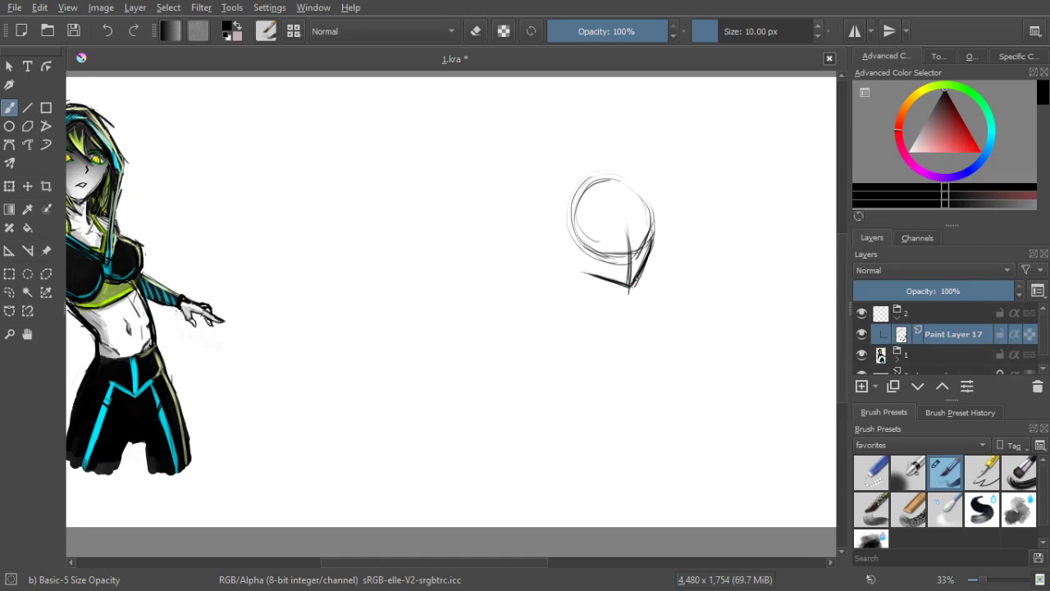
left_click_drag(654, 235, 651, 251)
left_click_drag(580, 247, 635, 252)
Add a new paint layer above the head sketch and rough in the hood opening around the face and chin
left_click(861, 387)
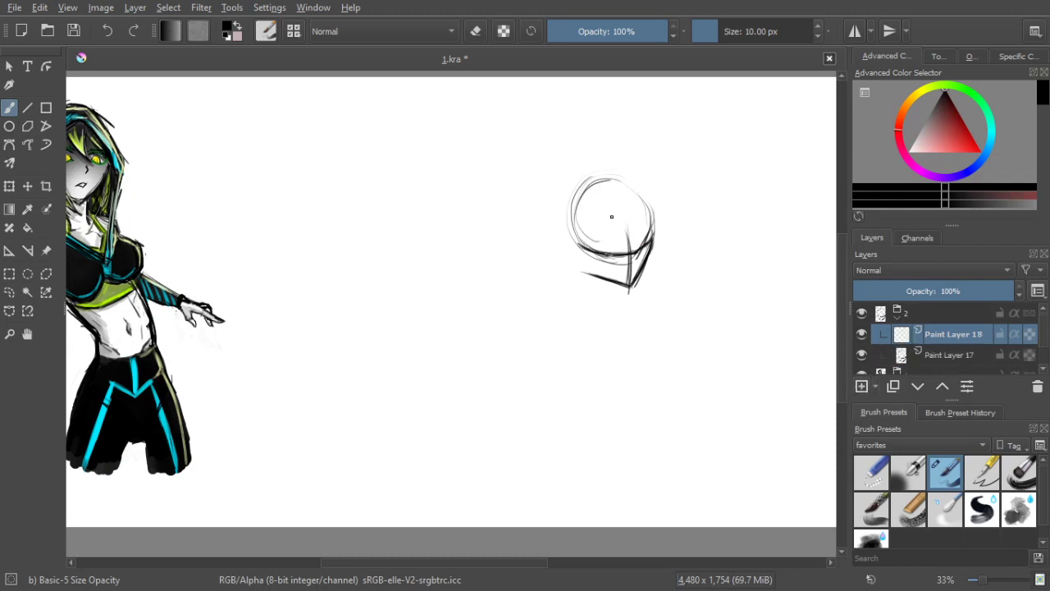
left_click_drag(583, 272, 586, 273)
mouse_move(580, 226)
left_mouse_down()
mouse_move(601, 197)
mouse_move(563, 264)
mouse_move(604, 197)
left_mouse_up()
mouse_move(567, 257)
left_mouse_down()
mouse_move(613, 186)
mouse_move(591, 212)
mouse_move(649, 210)
left_mouse_up()
left_click_drag(654, 248, 643, 279)
mouse_move(558, 267)
left_mouse_down()
mouse_move(560, 253)
mouse_move(586, 305)
left_mouse_up()
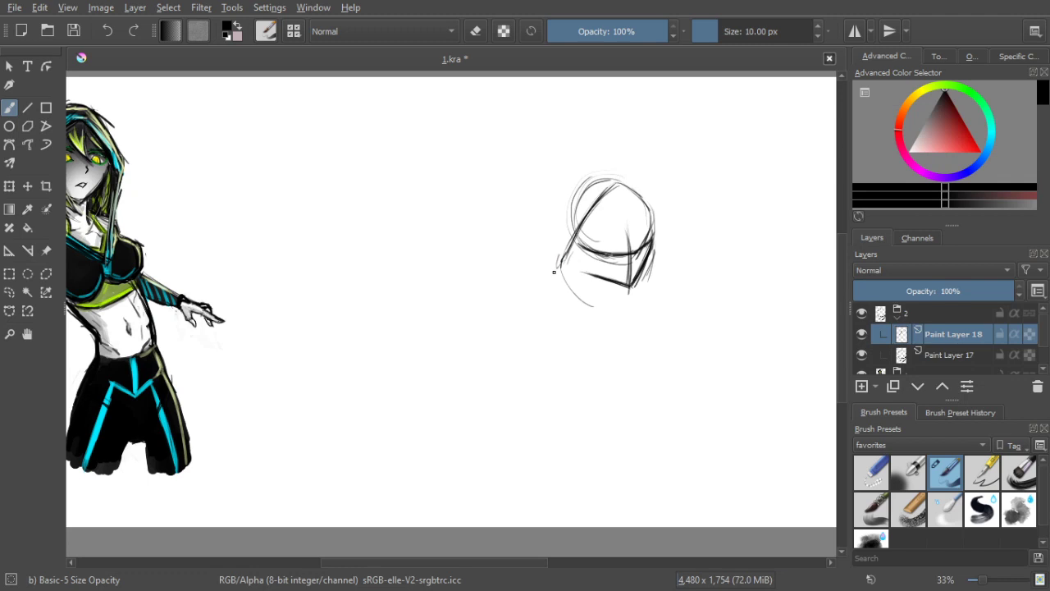
mouse_move(565, 268)
left_mouse_down()
mouse_move(611, 308)
mouse_move(598, 301)
mouse_move(644, 283)
mouse_move(626, 300)
left_mouse_up()
mouse_move(654, 256)
left_mouse_down()
mouse_move(645, 288)
mouse_move(615, 310)
left_mouse_up()
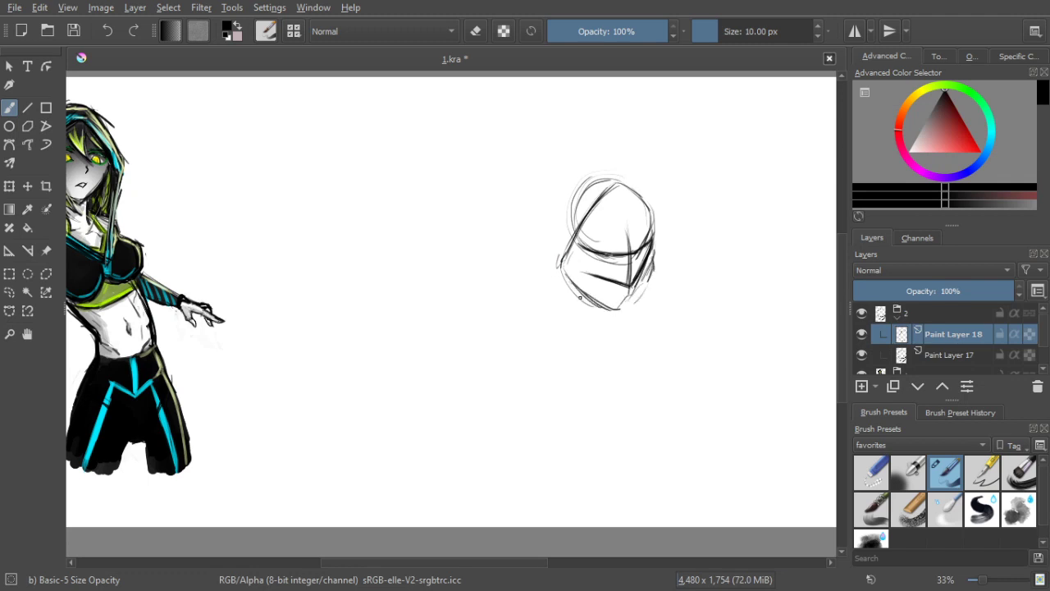
Sketch the hood's outer contour around the back and top of the head, undoing the unwanted strokes
mouse_move(639, 191)
left_mouse_down()
mouse_move(617, 175)
mouse_move(570, 188)
mouse_move(584, 172)
mouse_move(565, 194)
mouse_move(549, 275)
left_mouse_up()
left_click_drag(563, 190, 550, 263)
left_click_drag(551, 256, 571, 284)
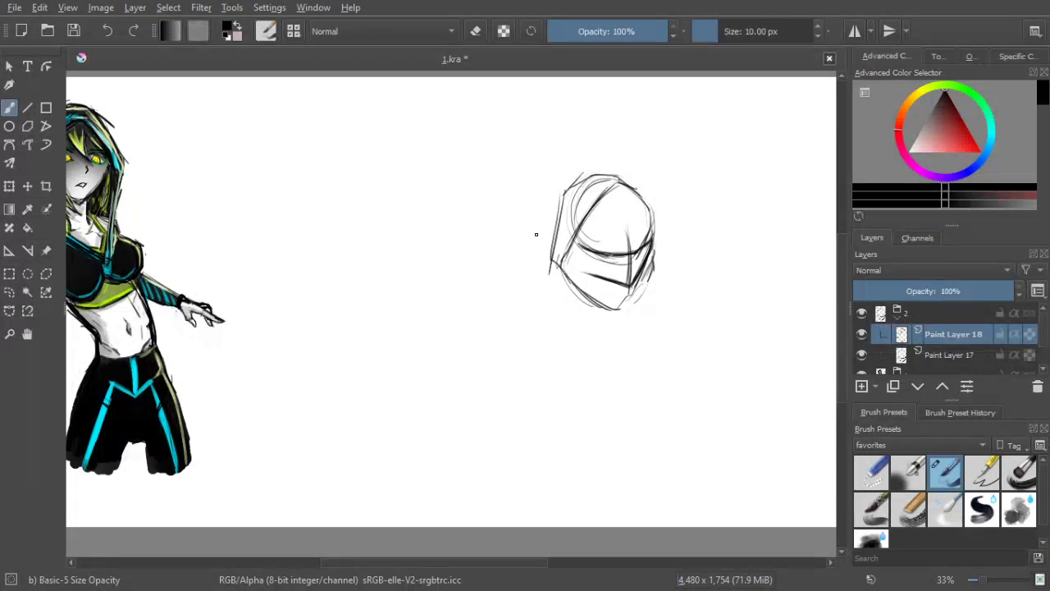
mouse_move(633, 187)
left_mouse_down()
mouse_move(614, 174)
mouse_move(657, 215)
mouse_move(646, 284)
left_mouse_up()
mouse_move(625, 186)
left_mouse_down()
mouse_move(589, 164)
mouse_move(567, 174)
mouse_move(545, 239)
left_mouse_up()
key("ctrl+z")
key("ctrl+z")
key("ctrl+z")
key("ctrl+z")
key("ctrl+z")
key("ctrl+z")
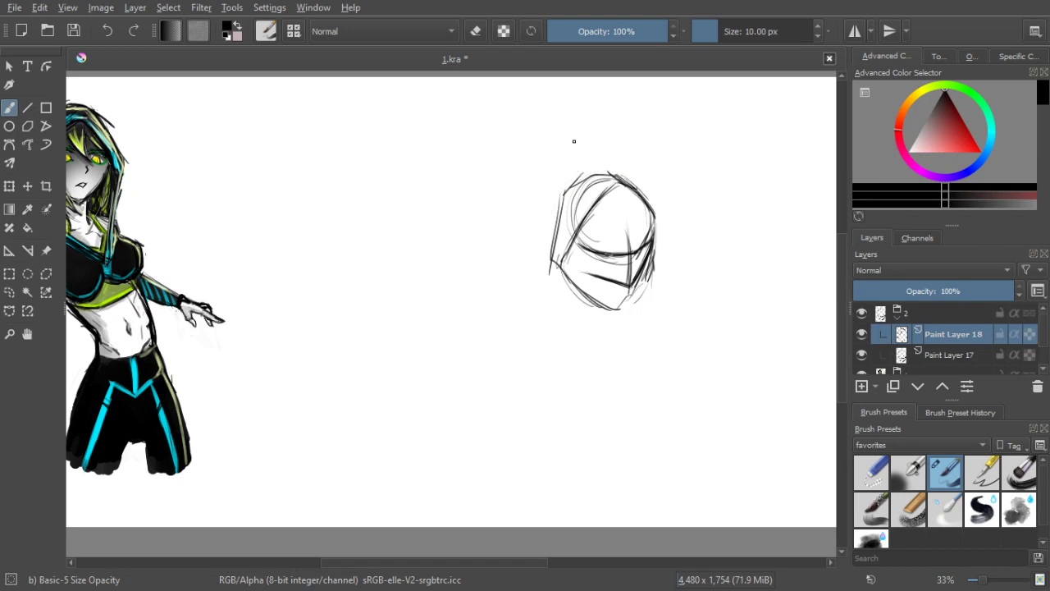
Try to reinforce the hood's outer contour and opening with darker strokes, and undo the last ones
mouse_move(613, 176)
left_mouse_down()
mouse_move(581, 174)
mouse_move(547, 206)
mouse_move(552, 264)
mouse_move(582, 291)
left_mouse_up()
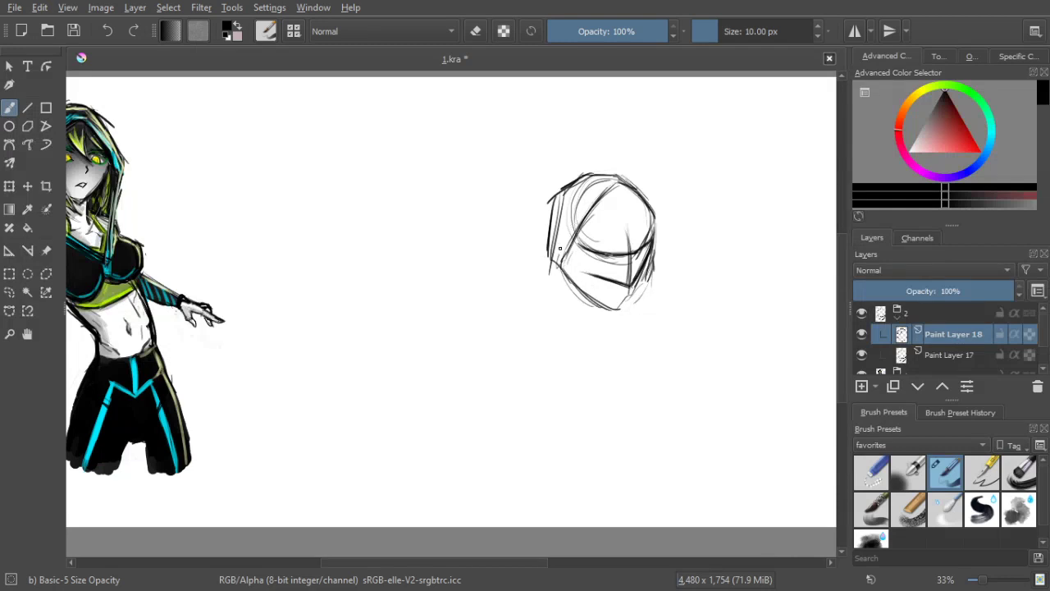
left_click_drag(560, 268, 613, 321)
left_click_drag(574, 240, 626, 181)
mouse_move(589, 216)
left_mouse_down()
mouse_move(628, 182)
mouse_move(596, 211)
mouse_move(606, 201)
mouse_move(654, 207)
mouse_move(660, 262)
left_mouse_up()
left_click_drag(658, 222, 653, 278)
key("ctrl+z")
key("ctrl+z")
key("ctrl+z")
key("ctrl+z")
key("ctrl+z")
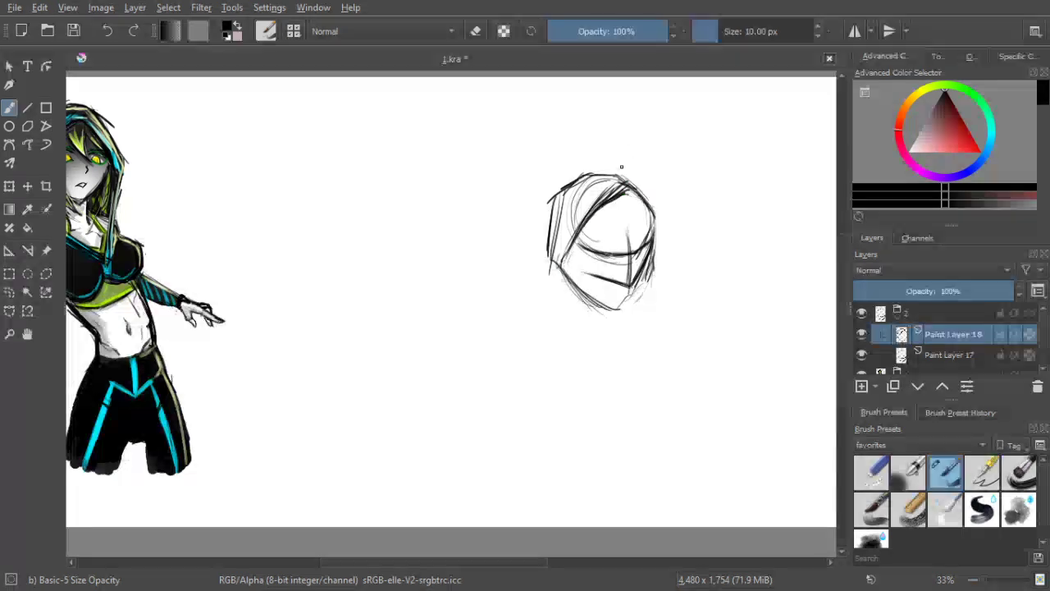
Erase the hood sketch from Paint Layer 18 with a 96 px eraser
key("]")
key("]")
key("]")
key("]")
key("]")
key("]")
key("]")
key("]")
key("]")
key("]")
key("]")
key("]")
key("]")
key("]")
key("]")
key("]")
key("]")
key("]")
key("]")
key("]")
key("]")
left_click(476, 32)
key("]")
key("]")
key("]")
key("]")
key("]")
mouse_move(553, 192)
left_mouse_down()
mouse_move(568, 312)
mouse_move(586, 330)
mouse_move(648, 314)
left_mouse_up()
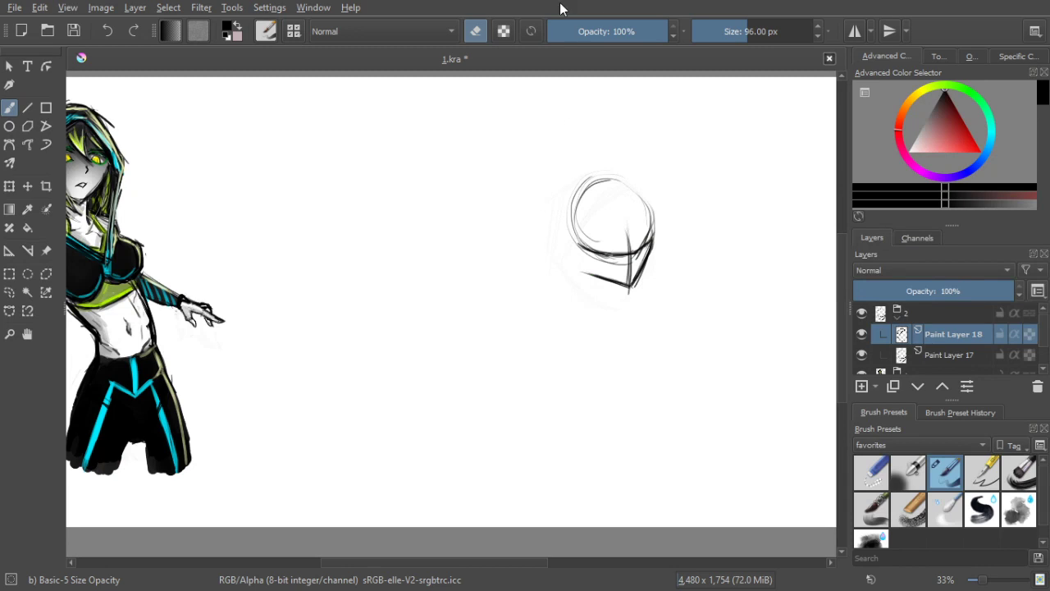
Switch the brush from erasing back to painting and set its size to 10 px
left_click(476, 31)
left_click(761, 33)
type("10")
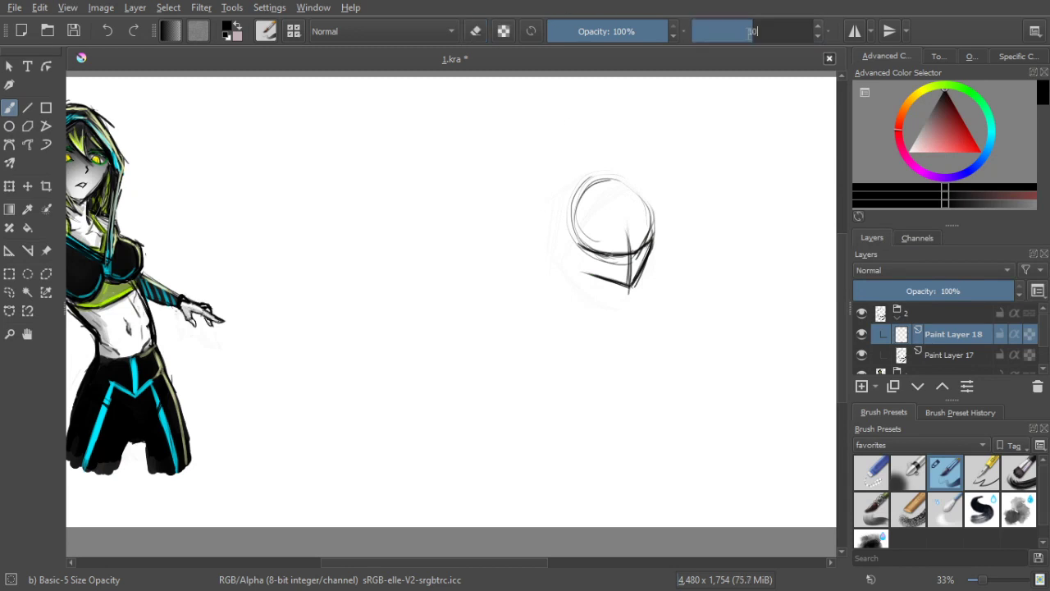
key("Return")
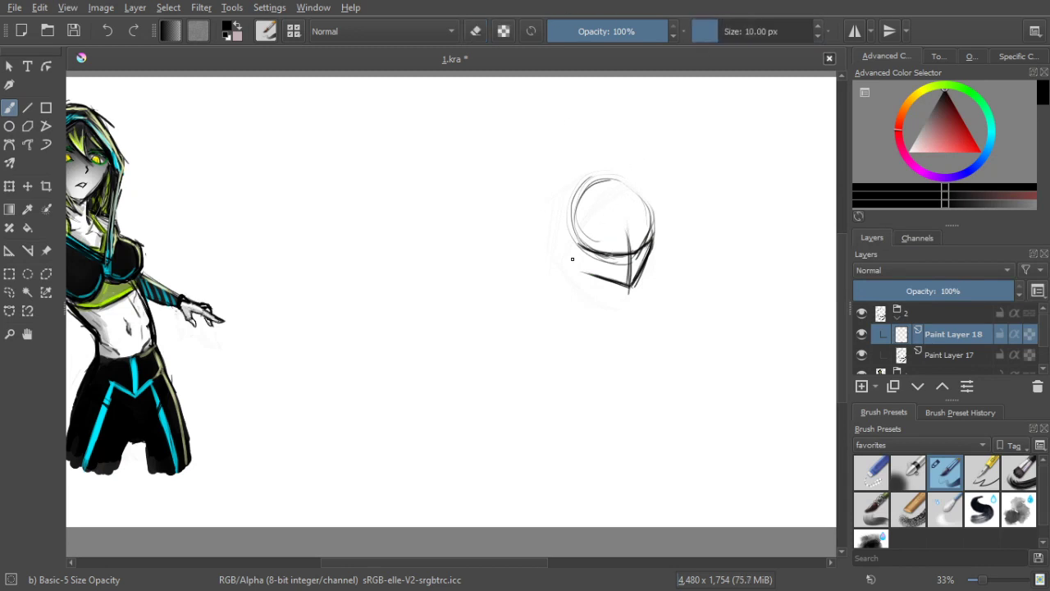
left_click_drag(611, 212, 585, 246)
mouse_move(624, 194)
left_mouse_down()
mouse_move(569, 266)
mouse_move(617, 190)
left_mouse_up()
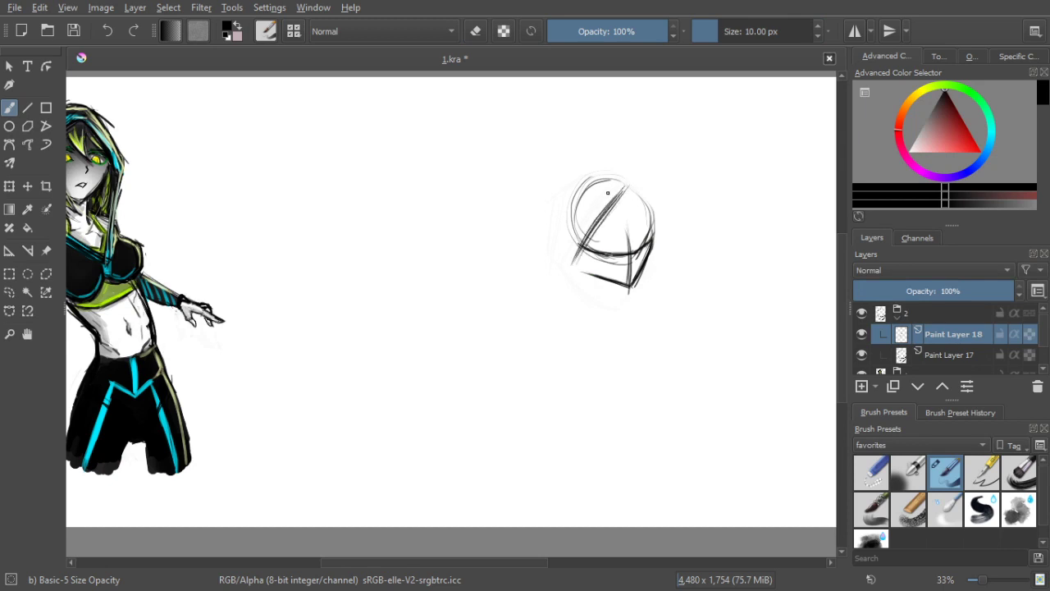
key("ctrl+z")
key("ctrl+z")
key("ctrl+z")
key("ctrl+z")
key("ctrl+z")
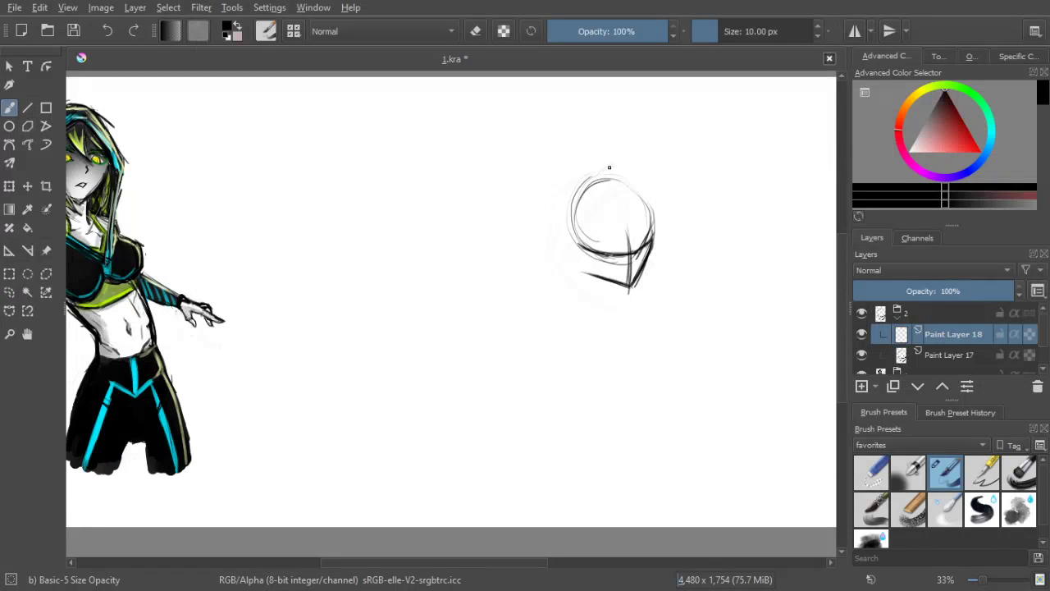
Try to sketch the hood opening over the head and the outer hood contour behind it
mouse_move(609, 170)
left_mouse_down()
mouse_move(577, 208)
mouse_move(578, 264)
left_mouse_up()
left_click_drag(583, 199, 573, 300)
left_click_drag(608, 168, 656, 202)
left_click_drag(617, 172, 650, 207)
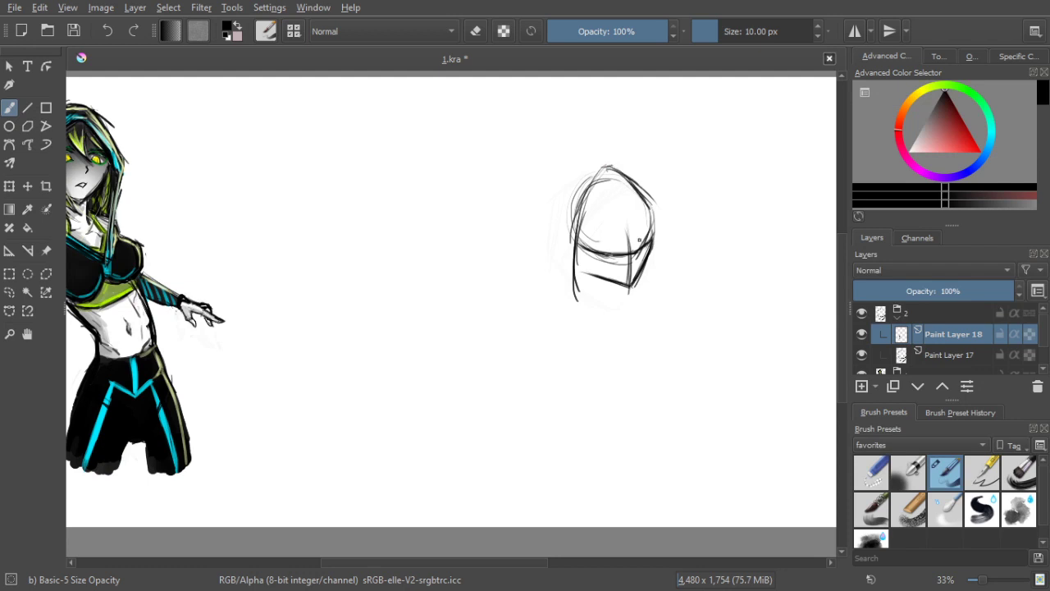
mouse_move(583, 197)
left_mouse_down()
mouse_move(612, 175)
mouse_move(645, 202)
left_mouse_up()
left_click_drag(582, 196, 616, 174)
mouse_move(604, 163)
left_mouse_down()
mouse_move(564, 170)
mouse_move(546, 202)
mouse_move(555, 194)
mouse_move(547, 224)
mouse_move(584, 320)
left_mouse_up()
left_click_drag(550, 230, 574, 291)
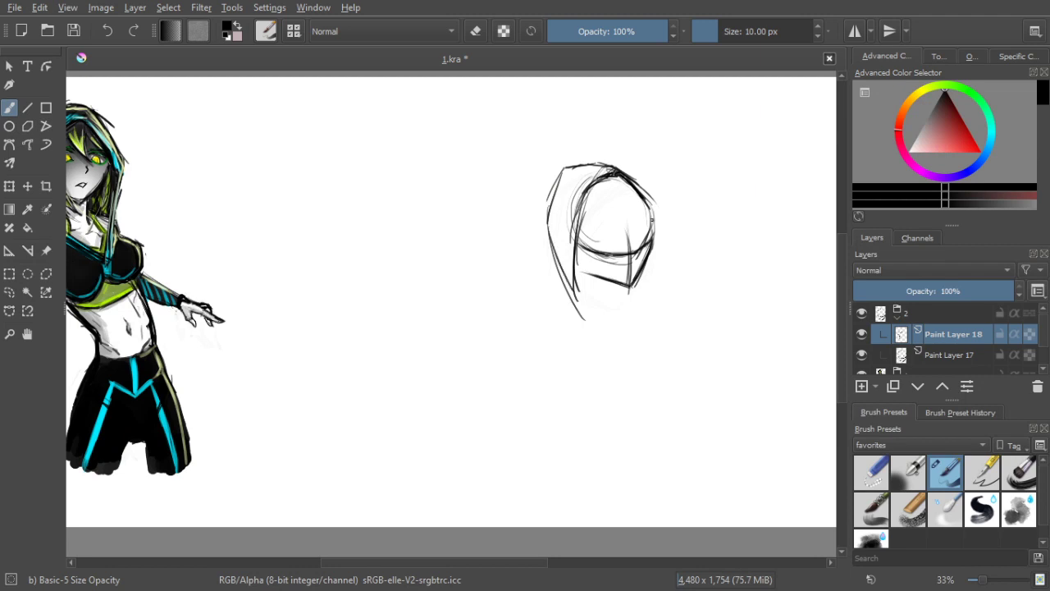
Undo all the hood strokes on Paint Layer 18, back to the bare head sketch
key("ctrl+z")
key("ctrl+z")
key("ctrl+z")
key("ctrl+z")
key("ctrl+z")
key("ctrl+z")
key("ctrl+z")
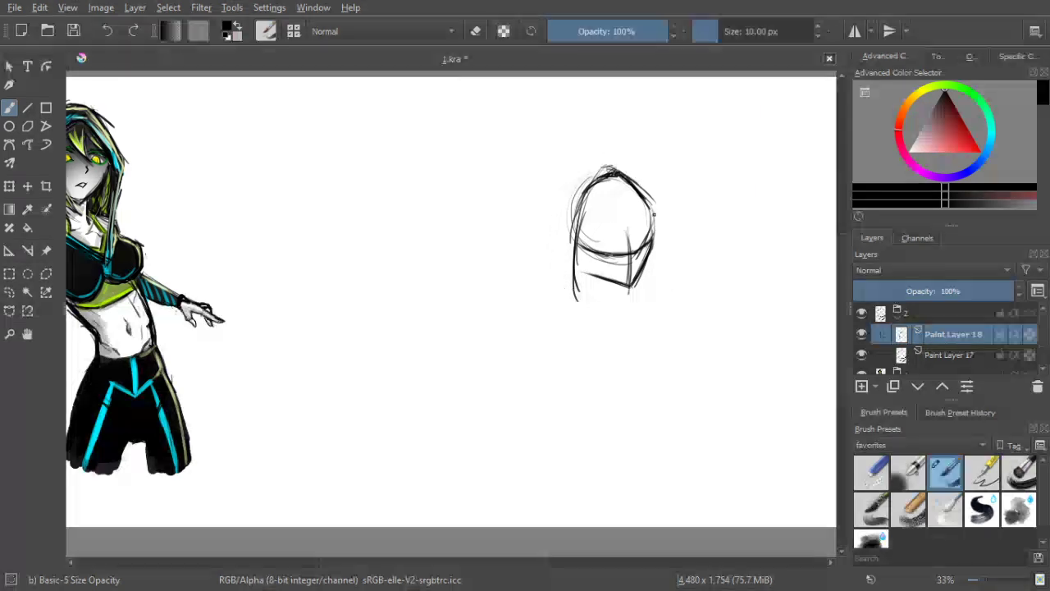
key("ctrl+z")
key("ctrl+z")
key("ctrl+z")
key("ctrl+z")
key("ctrl+z")
key("ctrl+z")
key("ctrl+z")
key("ctrl+z")
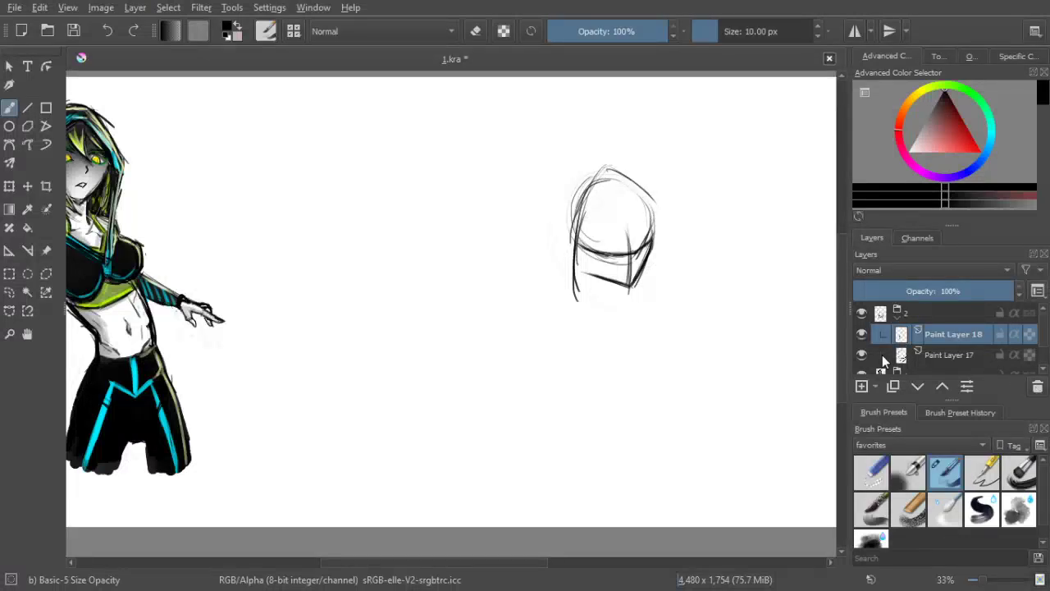
key("ctrl+z")
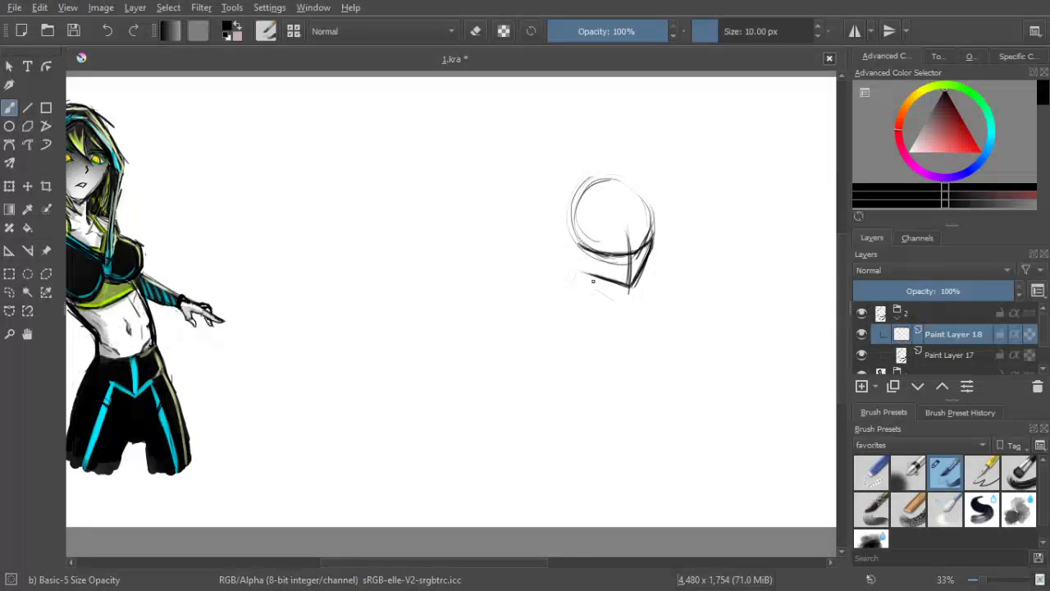
Sketch the hood's pointed lower edge under the chin, with a fold towards the back of the neck
mouse_move(583, 281)
left_mouse_down()
mouse_move(626, 309)
mouse_move(648, 265)
left_mouse_up()
mouse_move(626, 307)
left_mouse_down()
mouse_move(663, 252)
mouse_move(662, 265)
left_mouse_up()
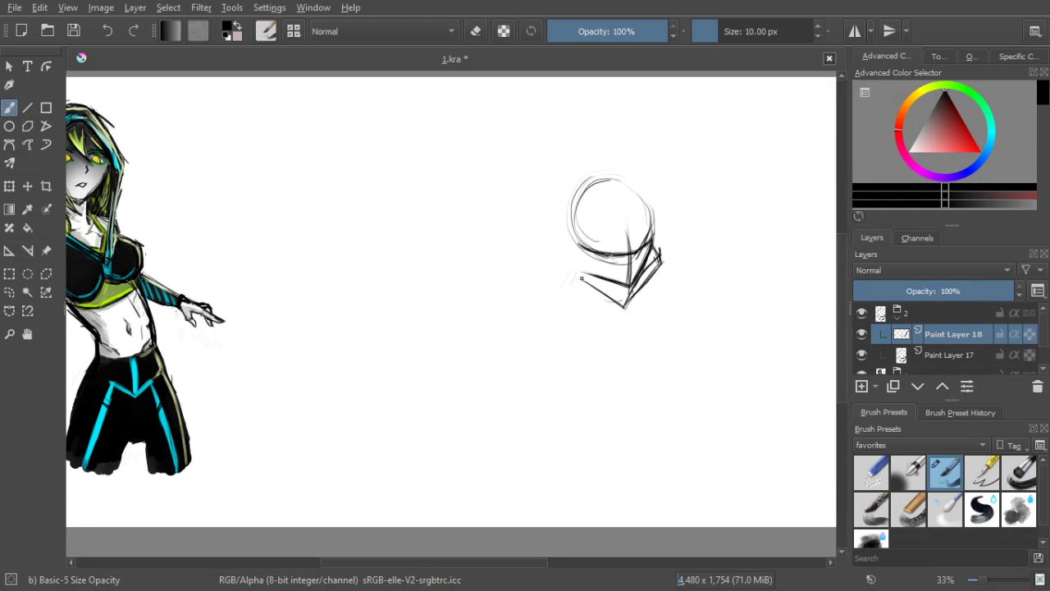
mouse_move(584, 284)
left_mouse_down()
mouse_move(622, 308)
mouse_move(562, 273)
left_mouse_up()
mouse_move(567, 260)
left_mouse_down()
mouse_move(608, 288)
mouse_move(560, 260)
mouse_move(558, 249)
mouse_move(563, 262)
mouse_move(572, 245)
mouse_move(561, 195)
mouse_move(580, 259)
left_mouse_up()
Sketch the hood opening around the face, from a peak above the forehead down to the chin point
mouse_move(606, 194)
left_mouse_down()
mouse_move(578, 257)
mouse_move(577, 242)
left_mouse_up()
left_click_drag(610, 172, 574, 242)
left_click_drag(592, 198, 578, 251)
mouse_move(611, 173)
left_mouse_down()
mouse_move(593, 198)
mouse_move(628, 197)
mouse_move(661, 215)
mouse_move(663, 229)
mouse_move(657, 217)
left_mouse_up()
mouse_move(616, 174)
left_mouse_down()
mouse_move(661, 223)
mouse_move(661, 256)
left_mouse_up()
mouse_move(659, 210)
left_mouse_down()
mouse_move(663, 262)
mouse_move(629, 305)
left_mouse_up()
Sketch the hood's outer contour up the back, over a raised peak and down the front, undoing the unwanted strokes
mouse_move(562, 256)
left_mouse_down()
mouse_move(555, 268)
mouse_move(553, 233)
mouse_move(564, 258)
mouse_move(575, 250)
mouse_move(568, 224)
left_mouse_up()
left_click_drag(555, 251, 568, 207)
mouse_move(553, 258)
left_mouse_down()
mouse_move(563, 187)
mouse_move(559, 219)
mouse_move(565, 187)
mouse_move(592, 154)
left_mouse_up()
left_click_drag(561, 190, 597, 147)
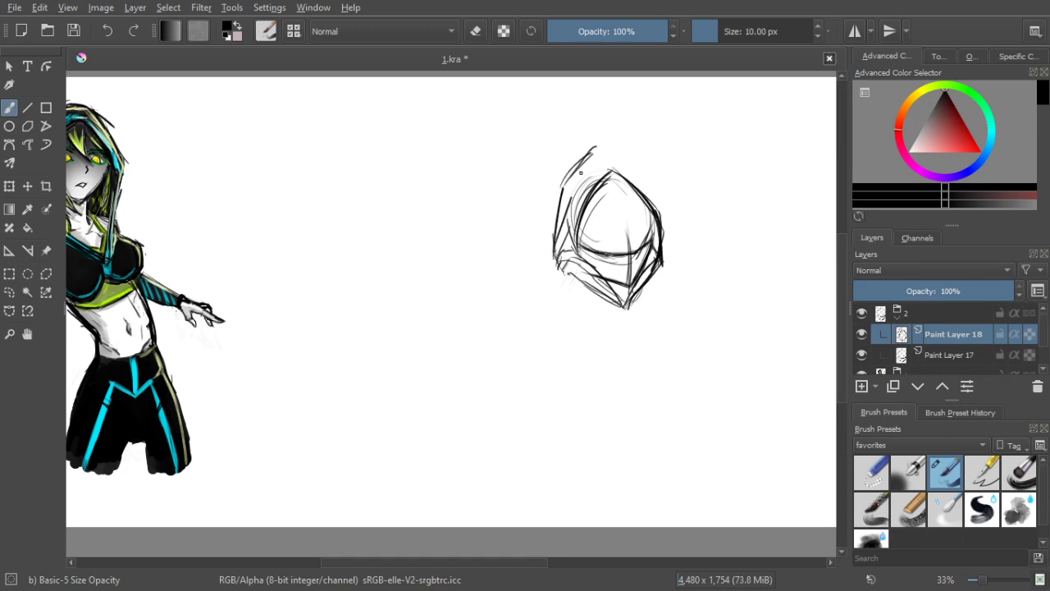
mouse_move(561, 185)
left_mouse_down()
mouse_move(602, 148)
mouse_move(633, 181)
mouse_move(608, 155)
mouse_move(592, 158)
mouse_move(618, 169)
mouse_move(593, 161)
mouse_move(622, 172)
left_mouse_up()
key("ctrl+z")
key("ctrl+z")
mouse_move(596, 156)
left_mouse_down()
mouse_move(653, 196)
mouse_move(663, 246)
left_mouse_up()
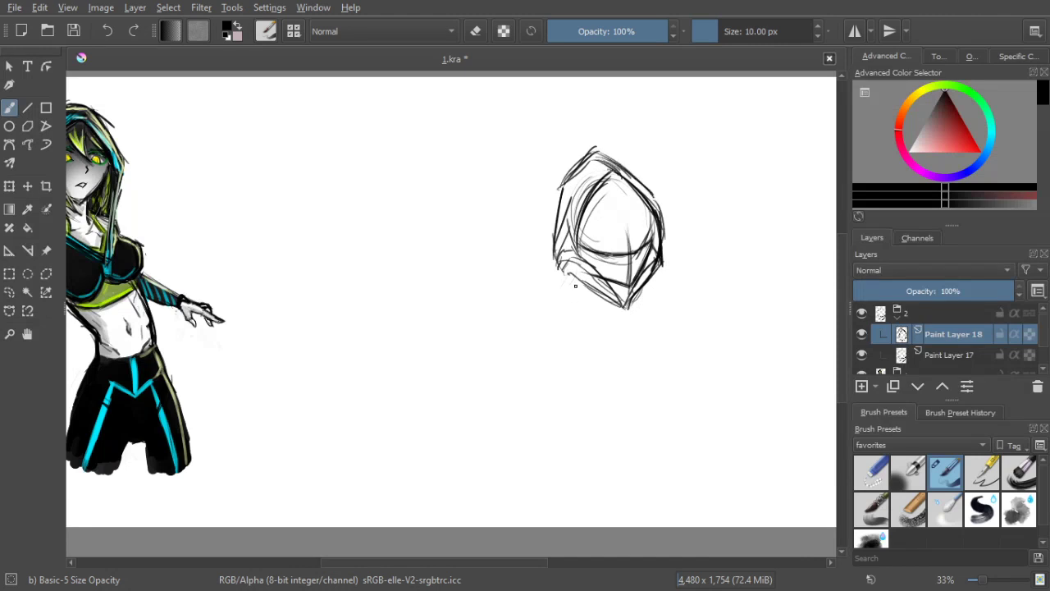
Sketch short curved shoulder lines on both sides below the hood
mouse_move(560, 260)
left_mouse_down()
mouse_move(573, 278)
mouse_move(560, 303)
left_mouse_up()
mouse_move(551, 264)
left_mouse_down()
mouse_move(541, 288)
mouse_move(560, 304)
left_mouse_up()
left_click_drag(663, 268, 660, 289)
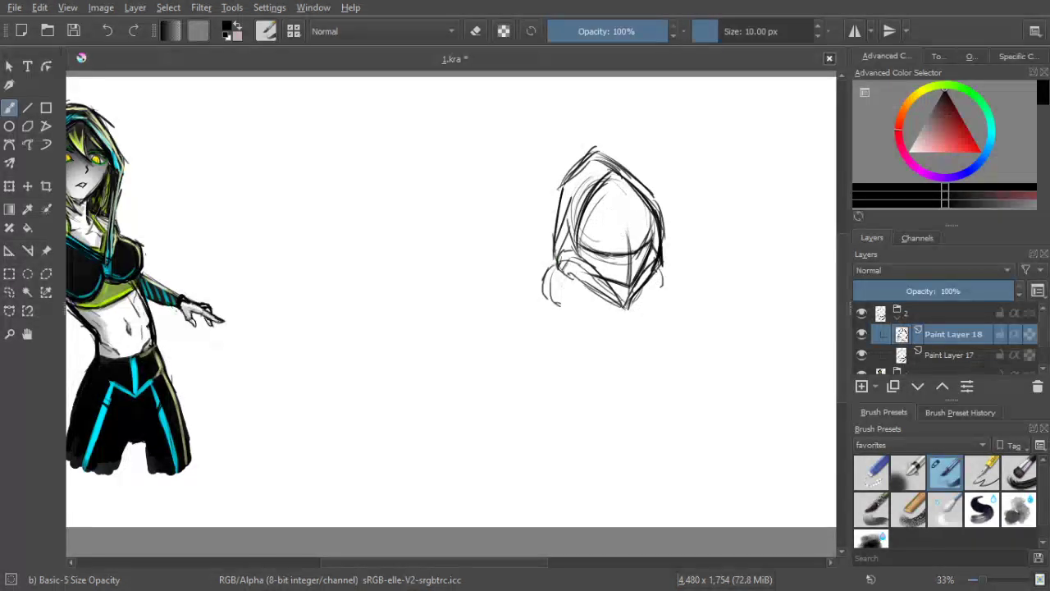
Add a new paint layer and sketch a raised hand with fingers and wrist beside the chin, erasing its stray lines
left_click(862, 386)
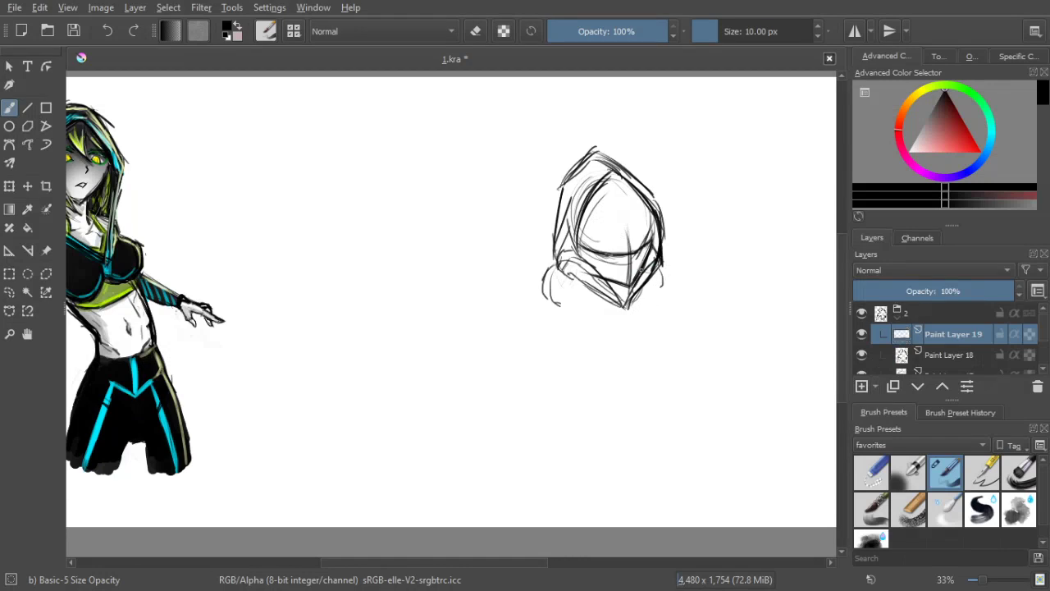
left_click_drag(640, 274, 661, 270)
left_click_drag(661, 276, 681, 288)
mouse_move(648, 281)
left_mouse_down()
mouse_move(641, 294)
mouse_move(661, 295)
left_mouse_up()
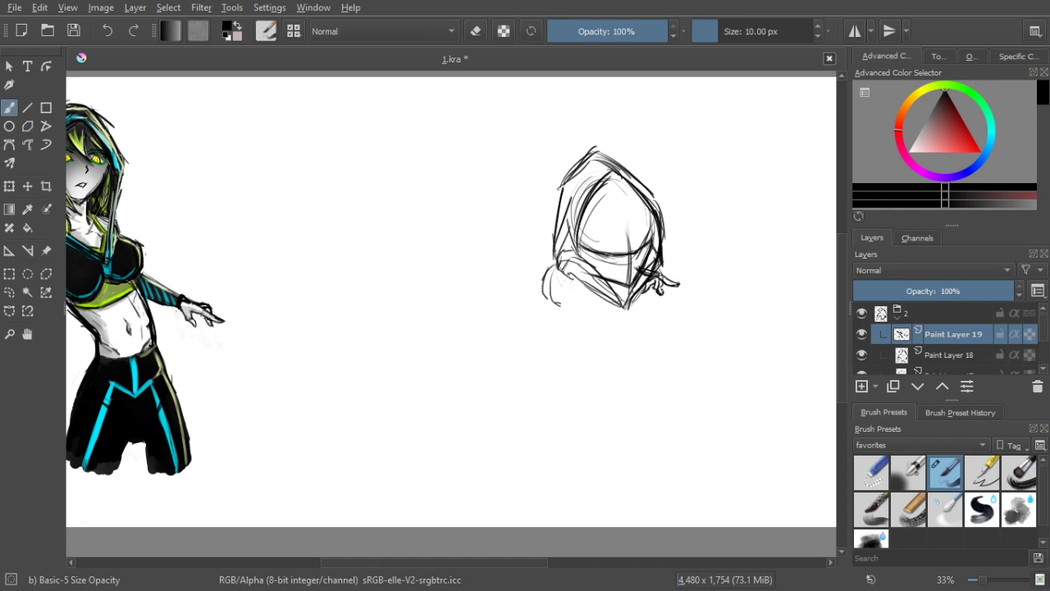
left_click_drag(668, 288, 688, 302)
key("e")
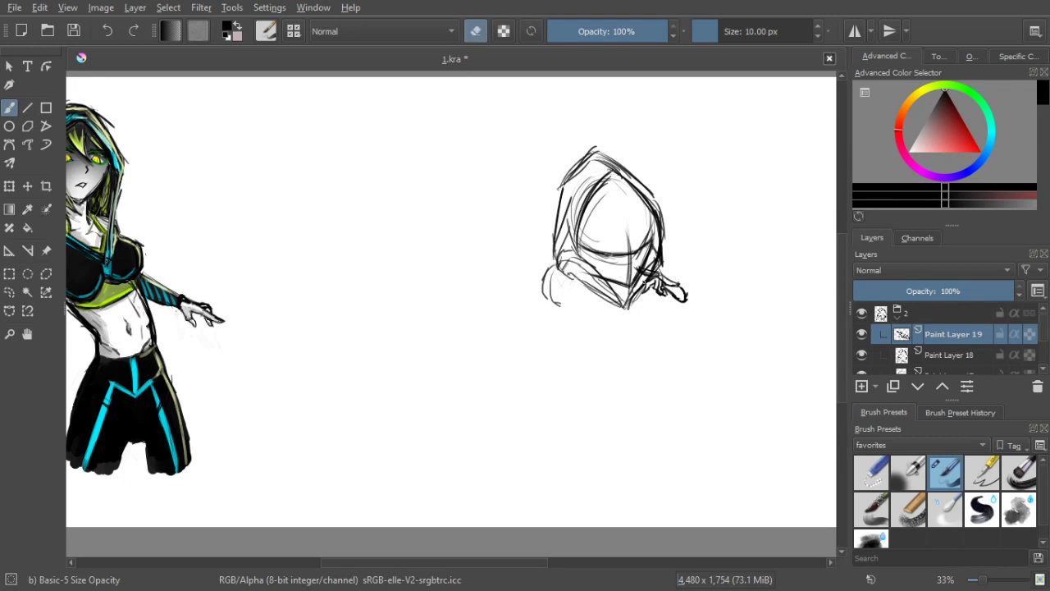
left_click_drag(664, 286, 680, 288)
left_click(476, 31)
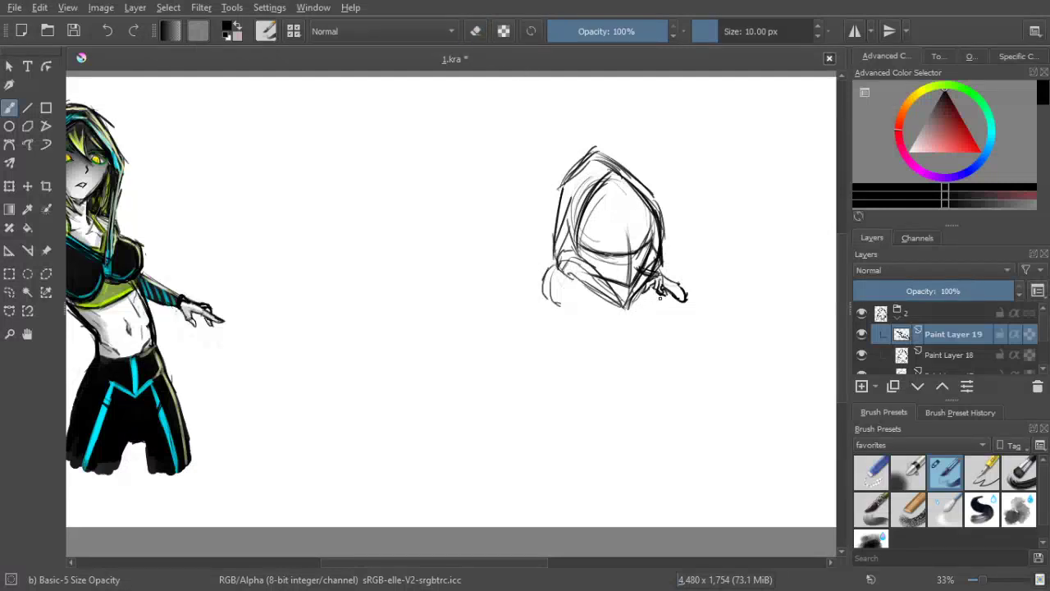
Try to sketch the forearm below the raised hand, and undo its strokes
mouse_move(672, 293)
left_mouse_down()
mouse_move(687, 300)
mouse_move(661, 345)
left_mouse_up()
mouse_move(657, 338)
left_mouse_down()
mouse_move(675, 335)
mouse_move(683, 303)
mouse_move(667, 341)
mouse_move(655, 337)
mouse_move(671, 297)
mouse_move(657, 339)
left_mouse_up()
key("ctrl+z")
key("ctrl+z")
key("ctrl+z")
key("ctrl+z")
key("ctrl+z")
key("ctrl+z")
key("ctrl+z")
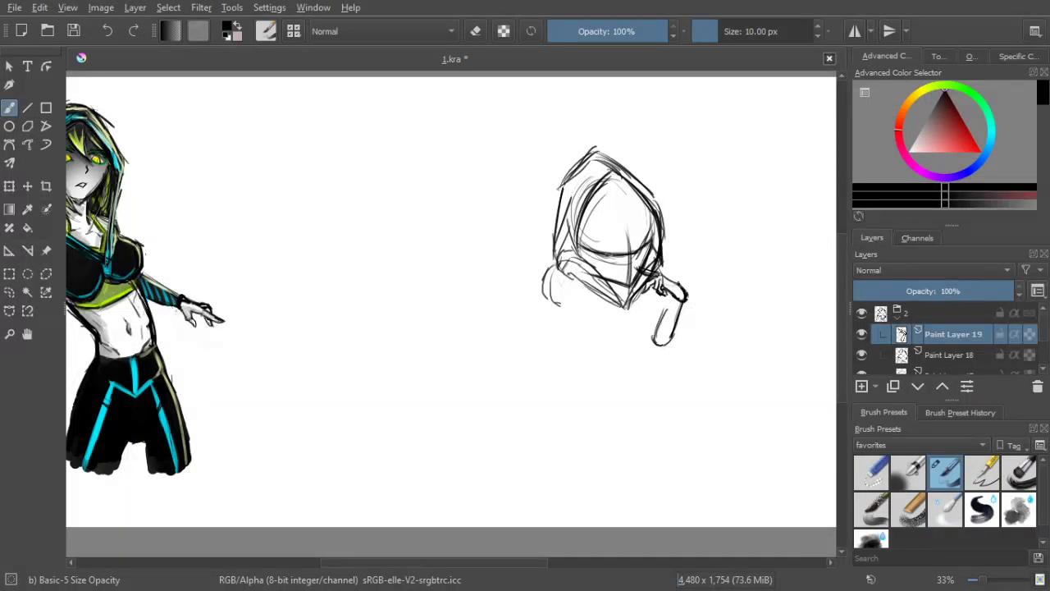
key("ctrl+z")
key("ctrl+z")
key("ctrl+z")
key("ctrl+z")
key("ctrl+z")
left_click_drag(641, 371, 655, 382)
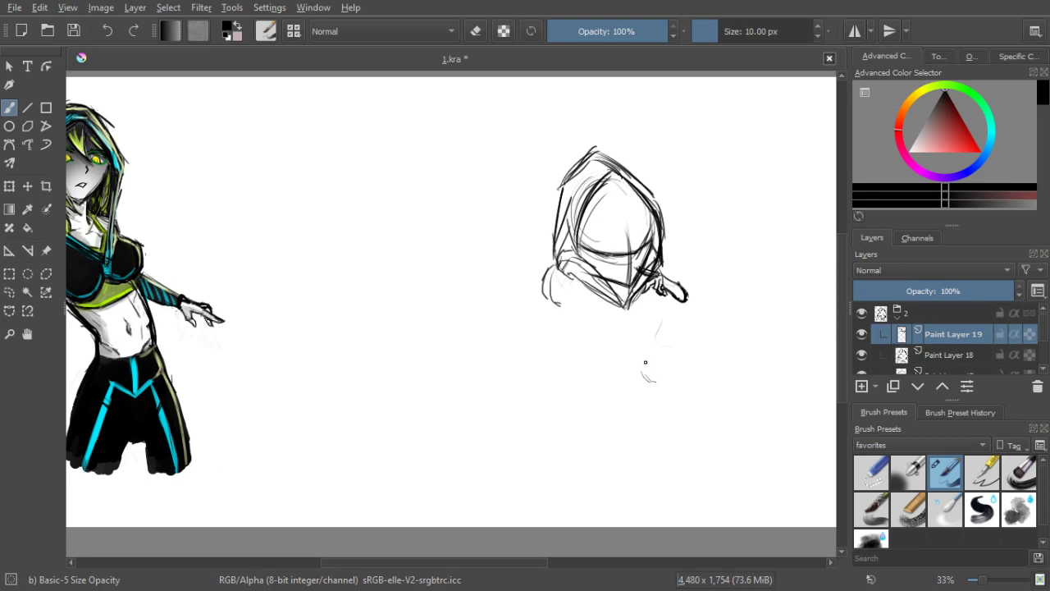
key("ctrl+z")
key("ctrl+z")
On Paint Layer 18, sketch light curves for the chest below the hood
left_click(928, 354)
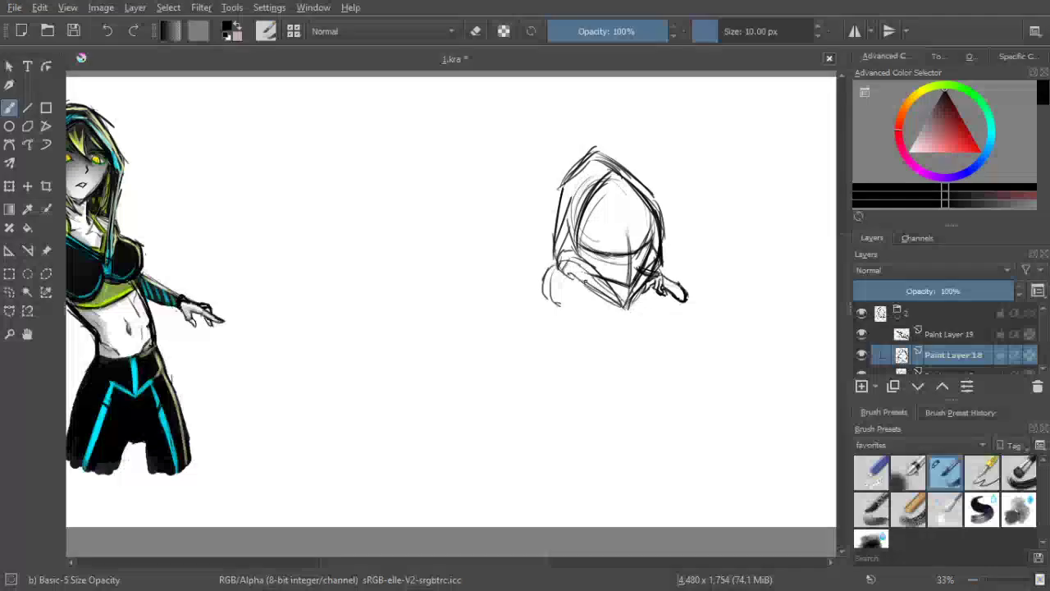
left_click(861, 357)
left_click(861, 356)
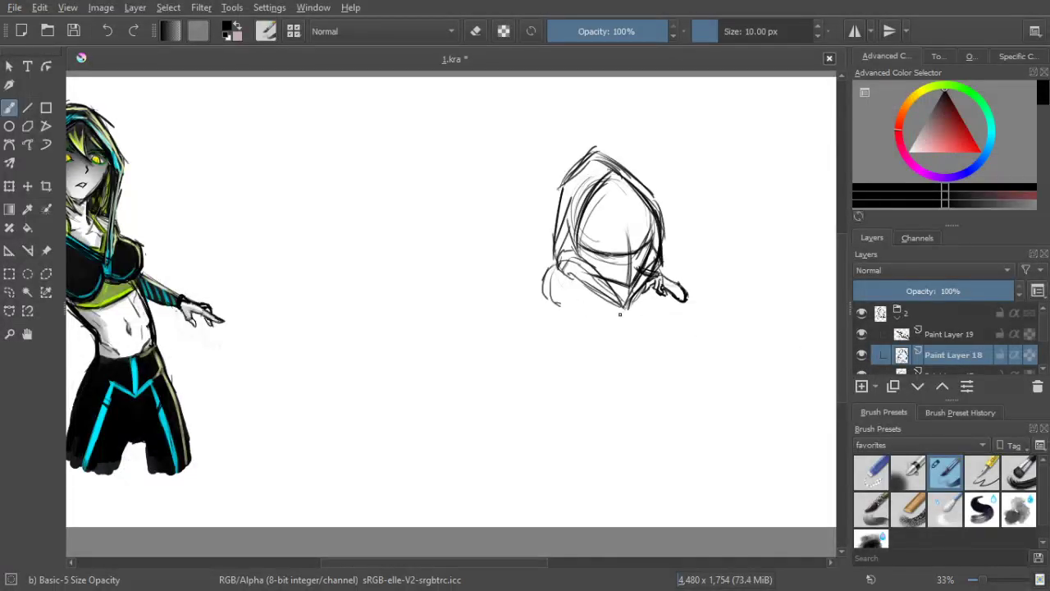
left_click_drag(616, 308, 625, 320)
left_click_drag(568, 333, 577, 350)
mouse_move(652, 314)
left_mouse_down()
mouse_move(649, 328)
mouse_move(611, 356)
left_mouse_up()
left_click_drag(564, 330, 607, 359)
left_click_drag(656, 306, 639, 351)
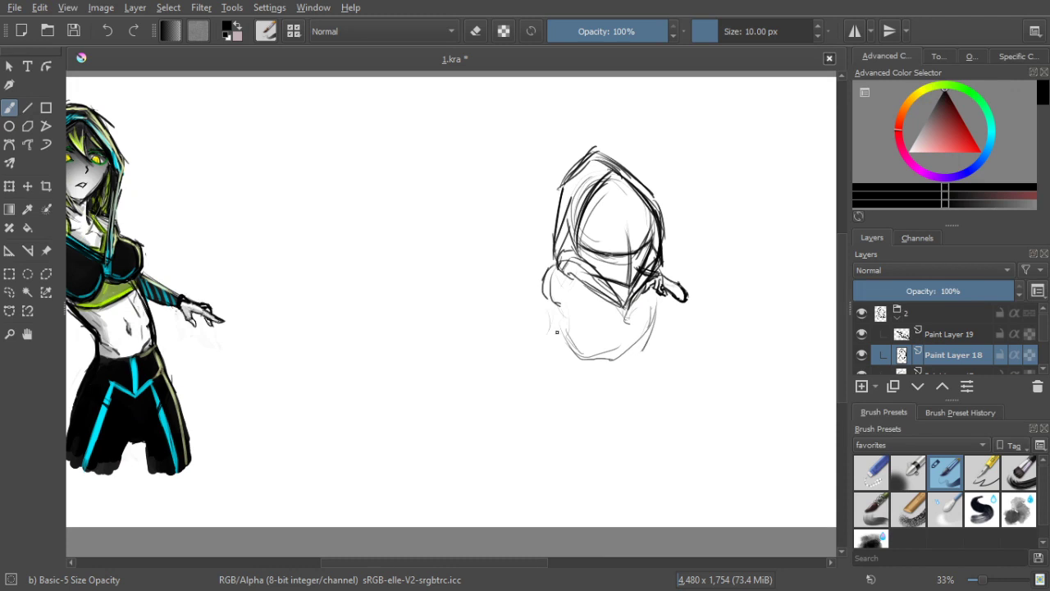
Rough in the rounded waist and hip shape below the chest and darken its outline
mouse_move(548, 327)
left_mouse_down()
mouse_move(522, 363)
mouse_move(535, 385)
mouse_move(544, 341)
mouse_move(533, 335)
left_mouse_up()
left_click_drag(532, 328, 573, 401)
mouse_move(555, 348)
left_mouse_down()
mouse_move(566, 398)
mouse_move(610, 377)
mouse_move(625, 348)
left_mouse_up()
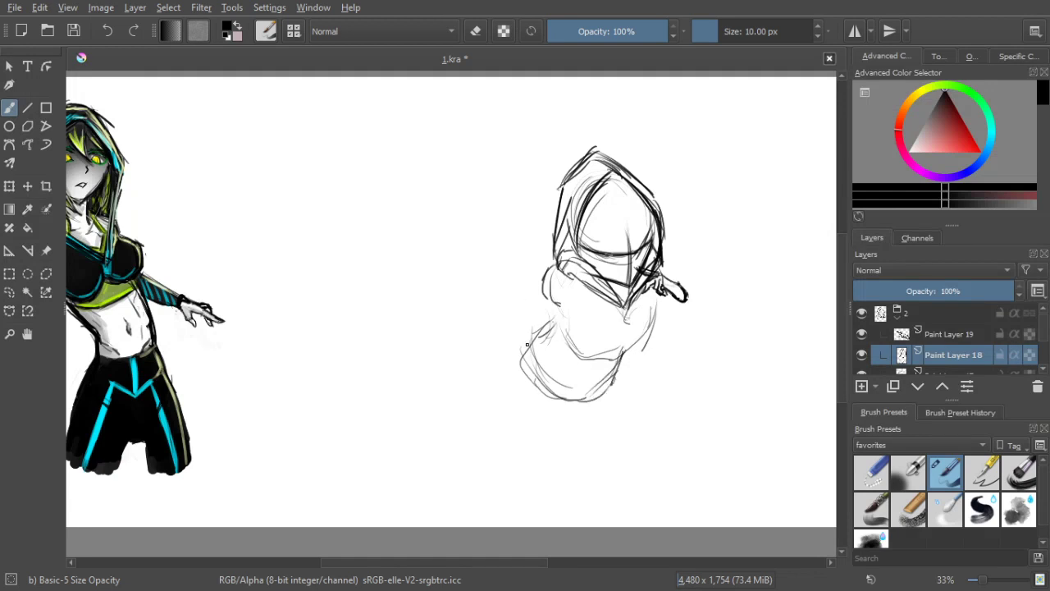
mouse_move(557, 320)
left_mouse_down()
mouse_move(529, 340)
mouse_move(562, 384)
left_mouse_up()
mouse_move(531, 349)
left_mouse_down()
mouse_move(584, 388)
mouse_move(611, 383)
mouse_move(620, 360)
mouse_move(582, 394)
left_mouse_up()
mouse_move(537, 335)
left_mouse_down()
mouse_move(519, 354)
mouse_move(541, 325)
mouse_move(519, 355)
mouse_move(564, 405)
mouse_move(621, 379)
mouse_move(622, 359)
left_mouse_up()
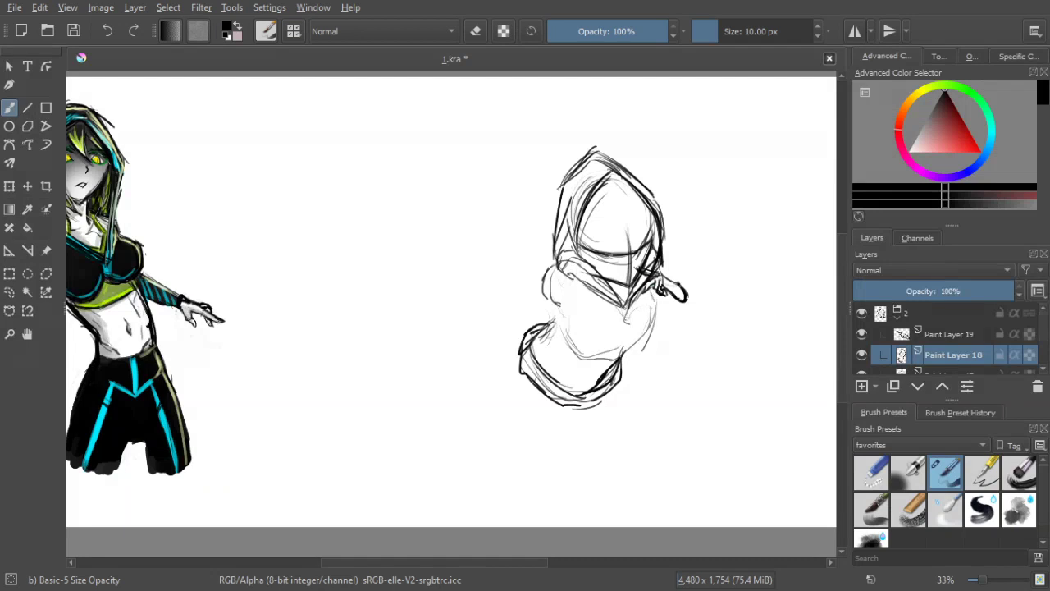
Darken the lower chest curves and the torso contour leading down to the waist
mouse_move(654, 306)
left_mouse_down()
mouse_move(644, 340)
mouse_move(621, 345)
mouse_move(604, 373)
left_mouse_up()
left_click_drag(628, 336, 617, 347)
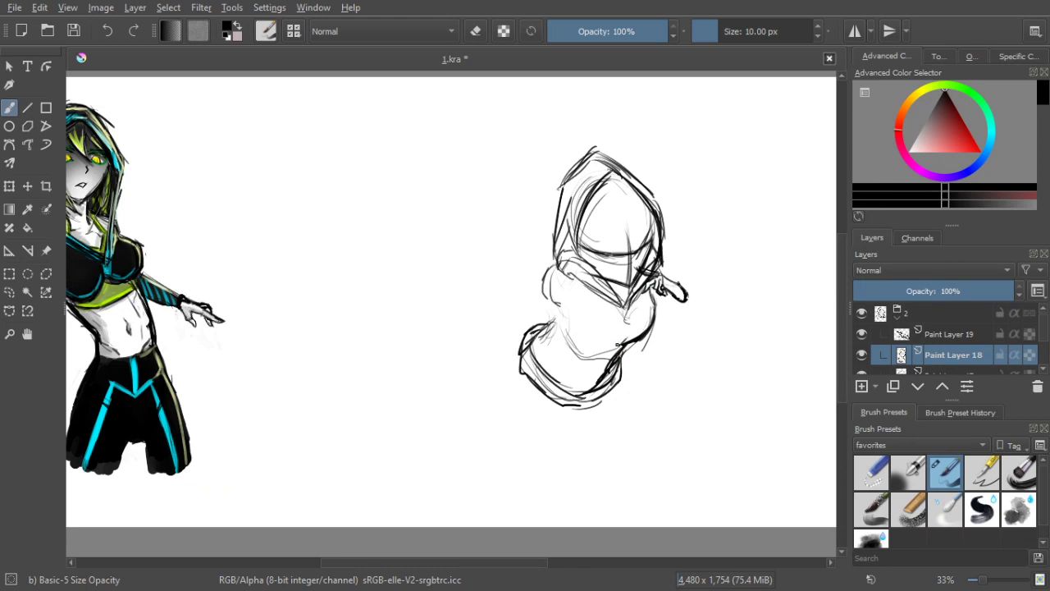
mouse_move(555, 302)
left_mouse_down()
mouse_move(569, 335)
mouse_move(588, 345)
mouse_move(612, 332)
mouse_move(586, 349)
mouse_move(571, 327)
mouse_move(554, 324)
mouse_move(524, 351)
mouse_move(542, 369)
left_mouse_up()
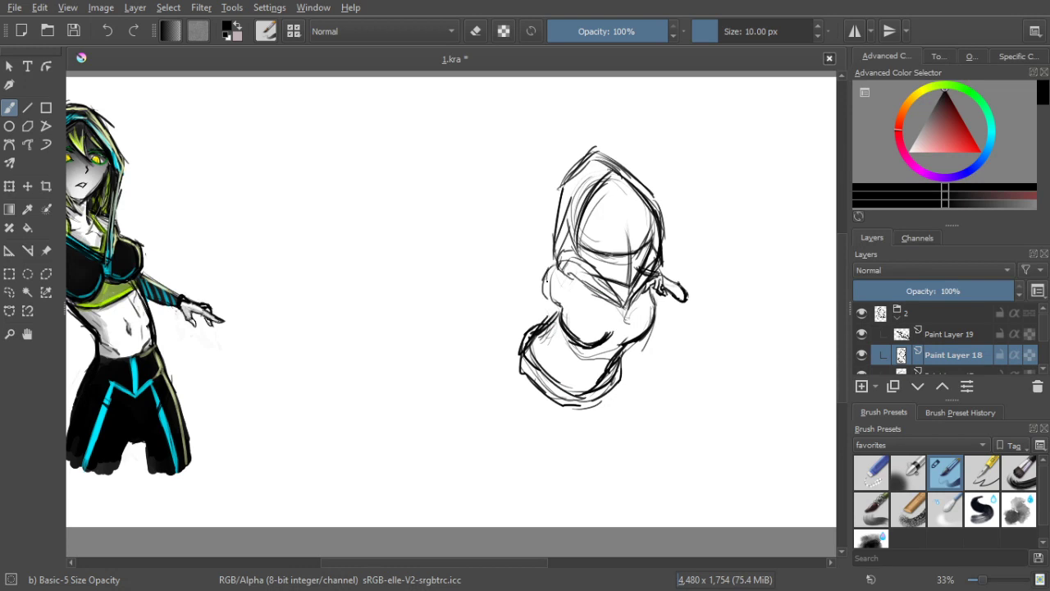
Reinforce the far shoulder's outline and sketch the bent forearm from the raised hand down to the elbow
left_click_drag(562, 297, 550, 312)
left_click_drag(546, 280, 537, 294)
left_click_drag(559, 277, 549, 300)
left_click_drag(645, 284, 639, 294)
mouse_move(633, 348)
left_mouse_down()
mouse_move(623, 361)
mouse_move(641, 364)
mouse_move(682, 310)
mouse_move(651, 340)
left_mouse_up()
mouse_move(681, 307)
left_mouse_down()
mouse_move(642, 358)
mouse_move(627, 359)
left_mouse_up()
left_click_drag(672, 297, 654, 317)
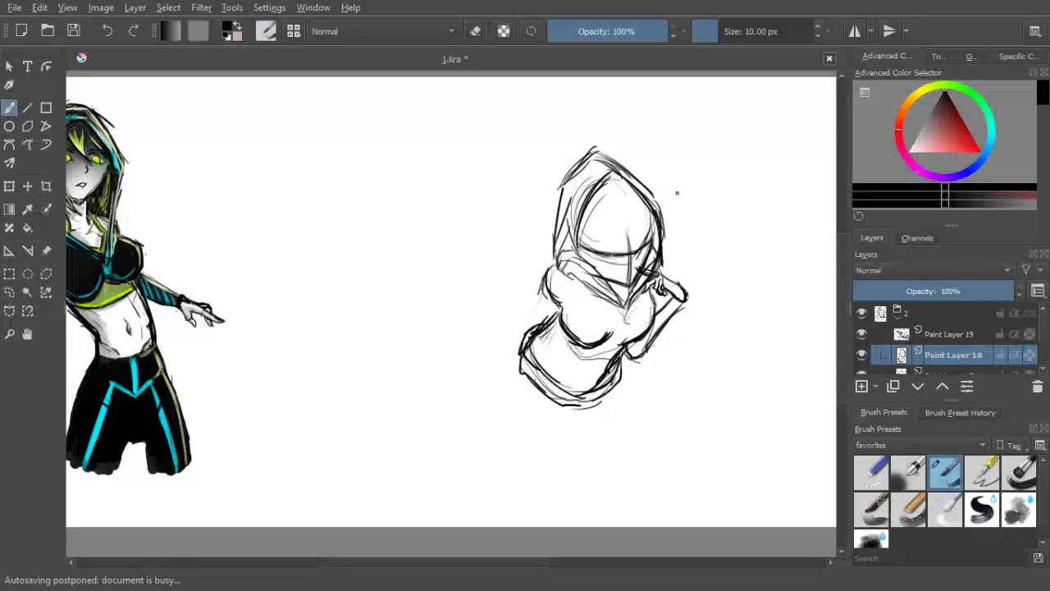
left_click_drag(670, 297, 661, 307)
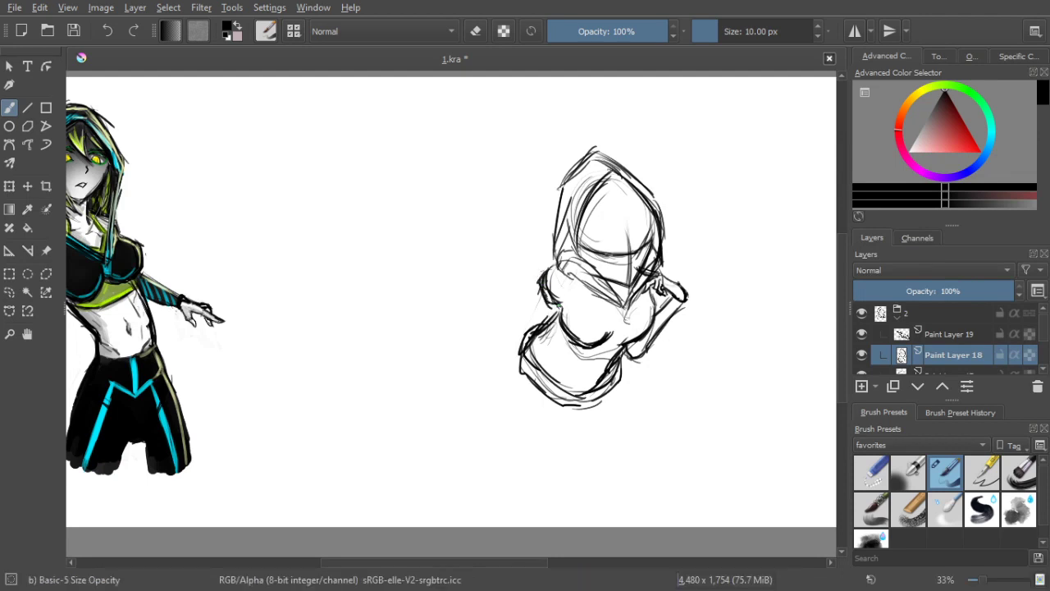
Sketch the other arm's rounded shoulder and its upper arm down to the waist, undoing the overlong first stroke
left_click_drag(541, 279, 490, 370)
key("ctrl+z")
left_click_drag(554, 272, 560, 303)
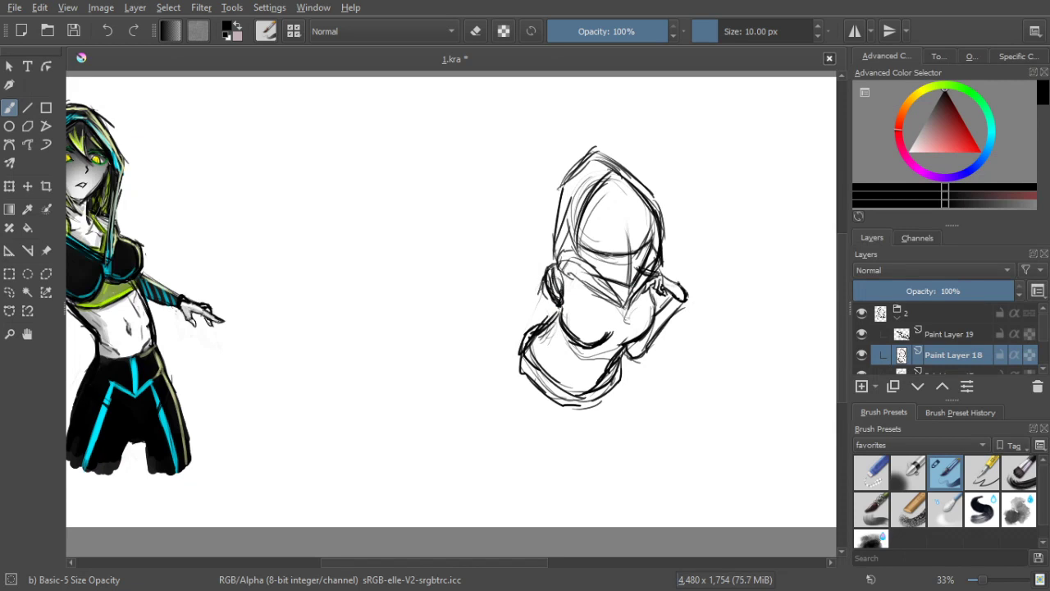
left_click_drag(543, 294, 545, 370)
left_click_drag(544, 282, 518, 353)
left_click_drag(560, 307, 542, 333)
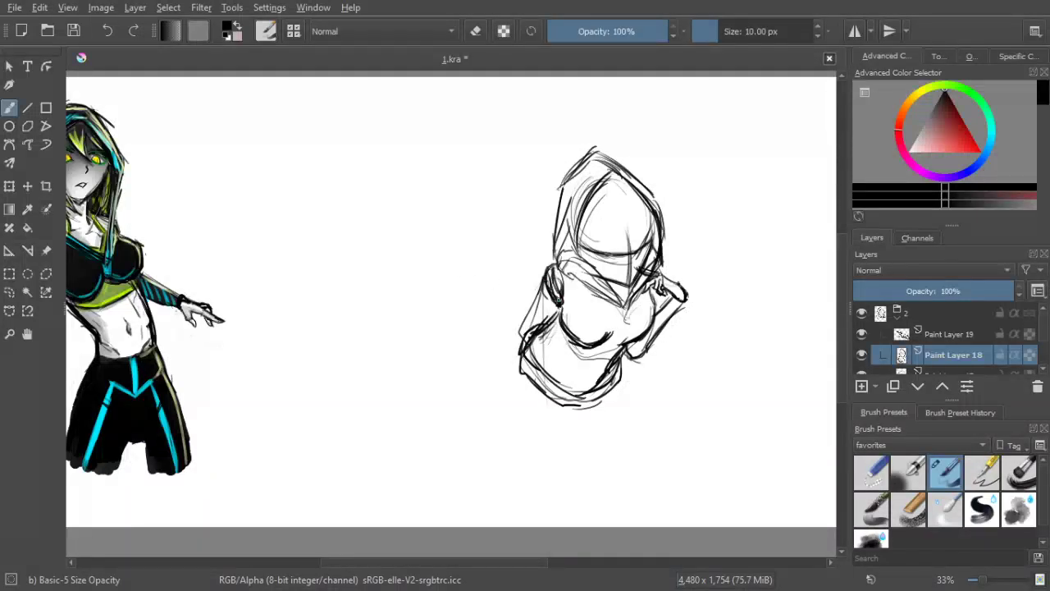
left_click_drag(542, 283, 516, 344)
Try to sketch a long outer line running down from the waist, and undo it
left_click_drag(525, 323, 491, 432)
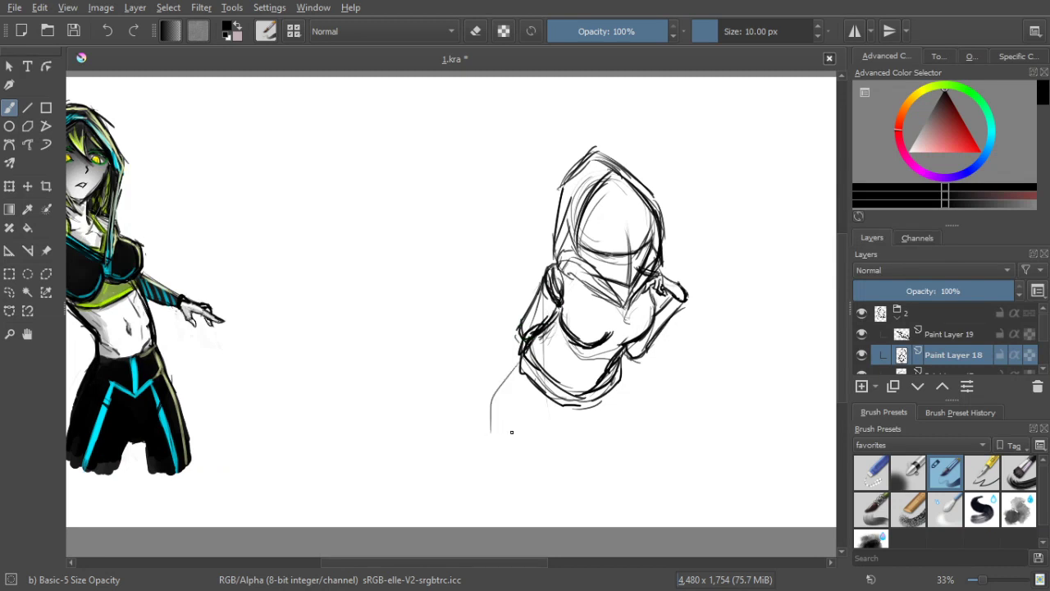
key("ctrl+z")
mouse_move(514, 328)
left_mouse_down()
mouse_move(491, 394)
mouse_move(501, 410)
left_mouse_up()
left_click_drag(522, 356, 489, 406)
key("ctrl+z")
key("ctrl+z")
Darken the upper arm, erase overlapping lines at the waist, and sketch a short outer thigh line below it
mouse_move(545, 274)
left_mouse_down()
mouse_move(527, 350)
mouse_move(522, 316)
mouse_move(528, 334)
left_mouse_up()
left_click(476, 32)
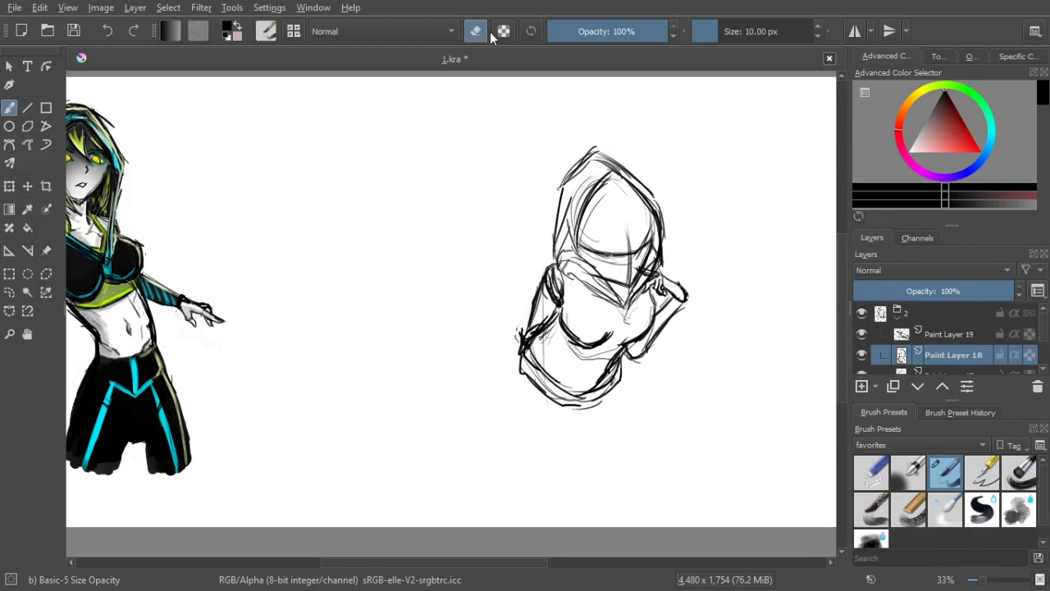
left_click_drag(522, 355, 521, 370)
left_click_drag(519, 346, 499, 383)
Try to sketch the hip sides, shorts hem and outer leg line, undoing the last leg strokes
left_click_drag(518, 347, 496, 405)
mouse_move(508, 369)
left_mouse_down()
mouse_move(501, 416)
mouse_move(608, 424)
mouse_move(605, 411)
mouse_move(610, 421)
left_mouse_up()
left_click_drag(612, 420, 581, 428)
left_click_drag(493, 406, 503, 527)
left_click_drag(540, 420, 538, 529)
left_click_drag(545, 415, 540, 528)
key("ctrl+z")
key("ctrl+z")
key("ctrl+z")
key("ctrl+z")
key("ctrl+z")
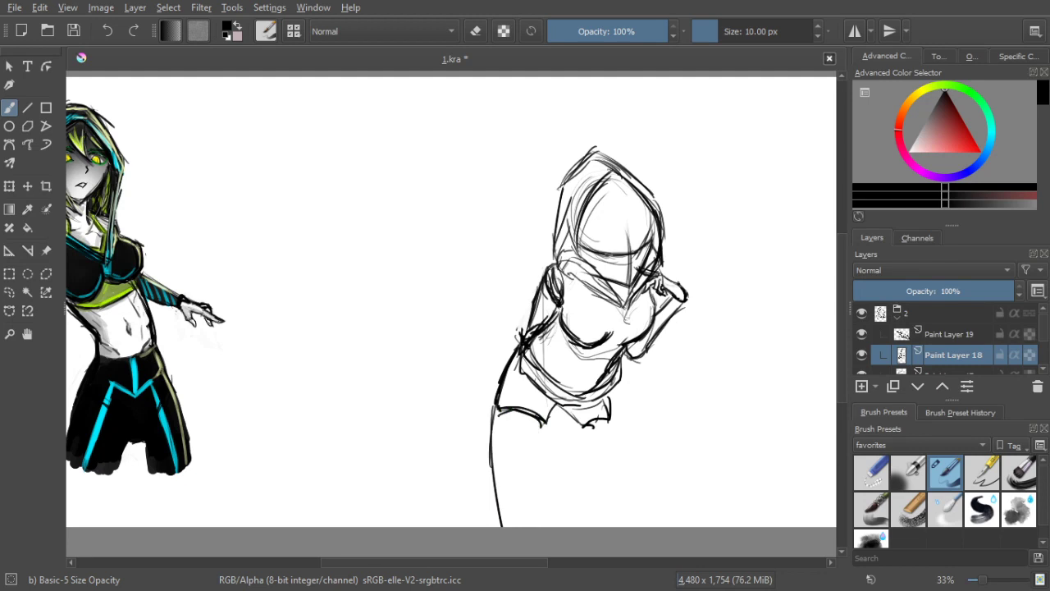
Try to redraw the hem and both legs from the thighs down to the canvas edge
left_click_drag(498, 405, 493, 429)
left_click_drag(501, 410, 554, 428)
left_click_drag(495, 410, 538, 522)
mouse_move(496, 429)
left_mouse_down()
mouse_move(509, 474)
mouse_move(545, 526)
left_mouse_up()
left_click_drag(499, 428, 543, 525)
left_click_drag(548, 430, 579, 526)
Undo the leg and hem strokes, back to the short outer thigh line
key("ctrl+z")
key("ctrl+z")
key("ctrl+z")
key("ctrl+z")
key("ctrl+z")
key("ctrl+z")
key("ctrl+z")
key("ctrl+z")
key("ctrl+z")
key("ctrl+z")
key("ctrl+z")
key("ctrl+z")
key("ctrl+z")
key("ctrl+z")
key("ctrl+z")
key("ctrl+z")
key("ctrl+z")
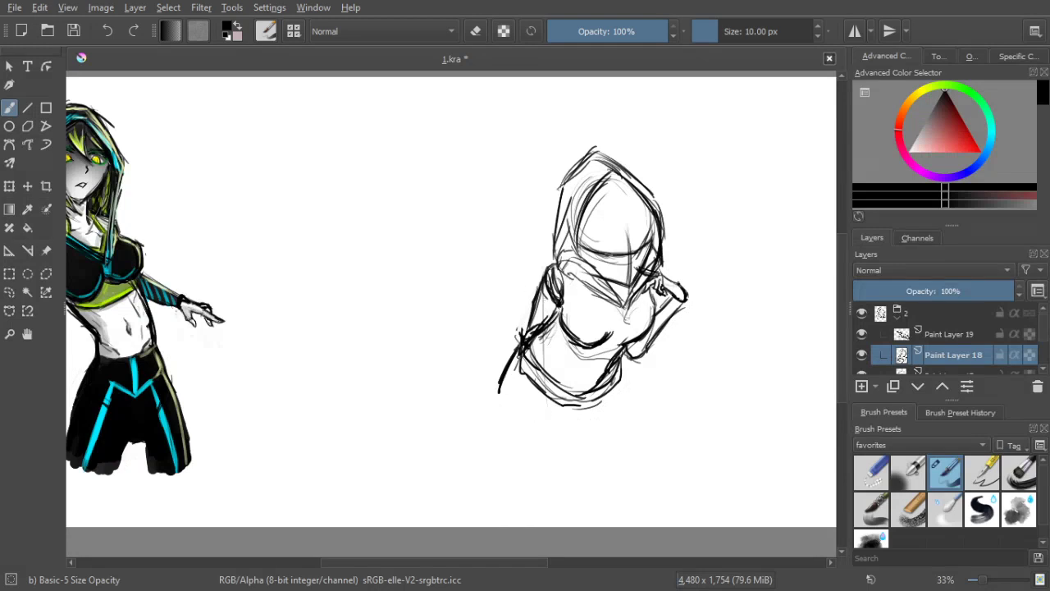
Darken the outer thigh line and bring back the long outer leg lines from the hip to the canvas edge
left_click_drag(522, 344, 500, 378)
left_click_drag(522, 340, 499, 389)
key("ctrl+shift+z")
key("ctrl+shift+z")
key("ctrl+shift+z")
key("ctrl+shift+z")
key("ctrl+shift+z")
key("ctrl+shift+z")
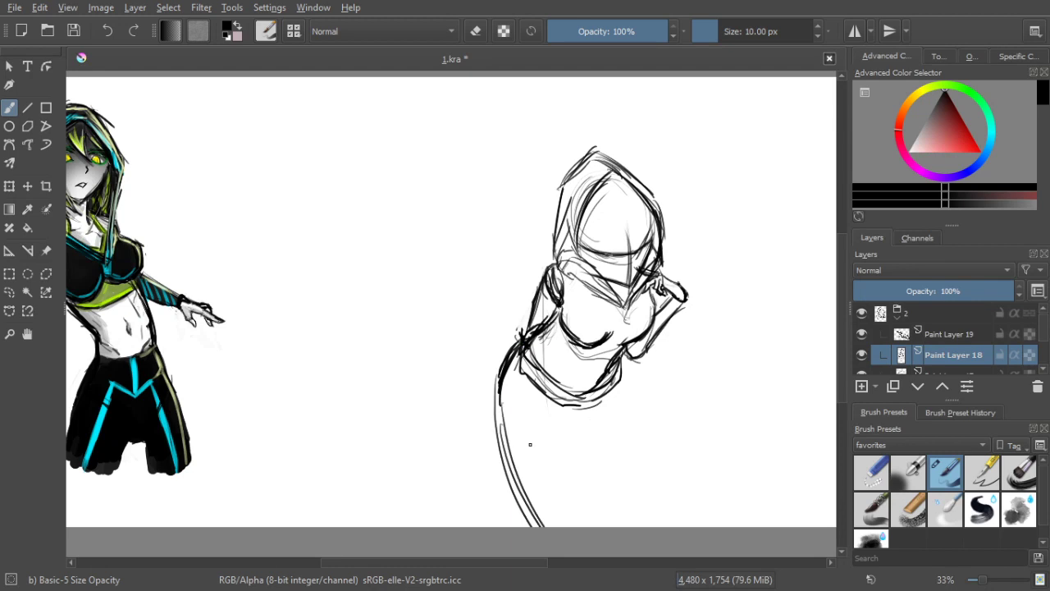
Bring back the faint curve across the upper thigh and the inner leg line running to the canvas edge
key("ctrl+shift+z")
key("ctrl+shift+z")
key("ctrl+shift+z")
key("ctrl+shift+z")
key("ctrl+shift+z")
key("ctrl+shift+z")
key("ctrl+shift+z")
key("ctrl+shift+z")
key("ctrl+shift+z")
Sketch the second, angled thigh beside the first with two side lines meeting at a rounded knee
left_click_drag(622, 422, 673, 495)
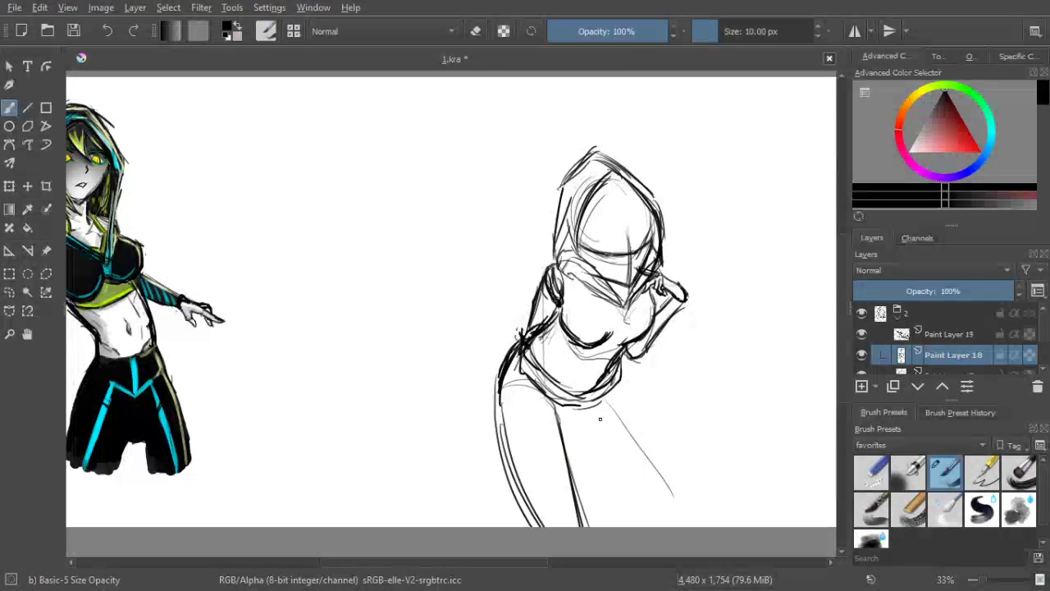
mouse_move(610, 409)
left_mouse_down()
mouse_move(672, 498)
mouse_move(664, 487)
left_mouse_up()
left_click_drag(558, 423, 634, 491)
left_click_drag(619, 481, 639, 503)
mouse_move(636, 502)
left_mouse_down()
mouse_move(658, 500)
mouse_move(638, 502)
left_mouse_up()
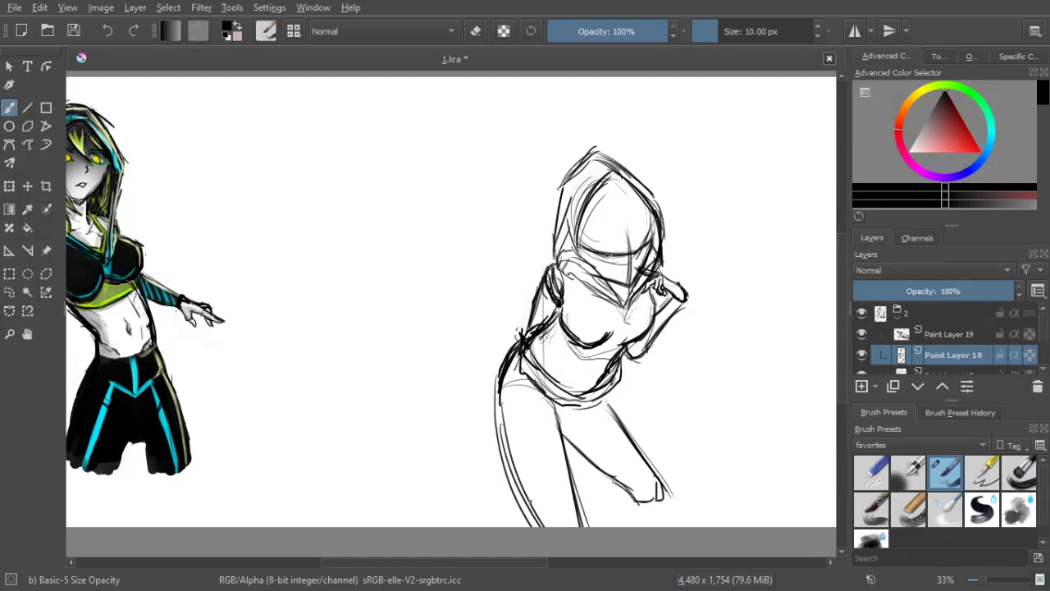
Thicken the outer hip line and sketch curved shorts hems across both thighs
mouse_move(521, 343)
left_mouse_down()
mouse_move(504, 379)
mouse_move(508, 469)
left_mouse_up()
mouse_move(497, 421)
left_mouse_down()
mouse_move(532, 413)
mouse_move(565, 456)
mouse_move(559, 440)
mouse_move(499, 426)
left_mouse_up()
left_click_drag(496, 416, 570, 450)
mouse_move(517, 415)
left_mouse_down()
mouse_move(561, 435)
mouse_move(499, 416)
left_mouse_up()
left_click_drag(515, 351, 495, 422)
left_click_drag(499, 386, 491, 438)
left_click_drag(569, 440, 621, 412)
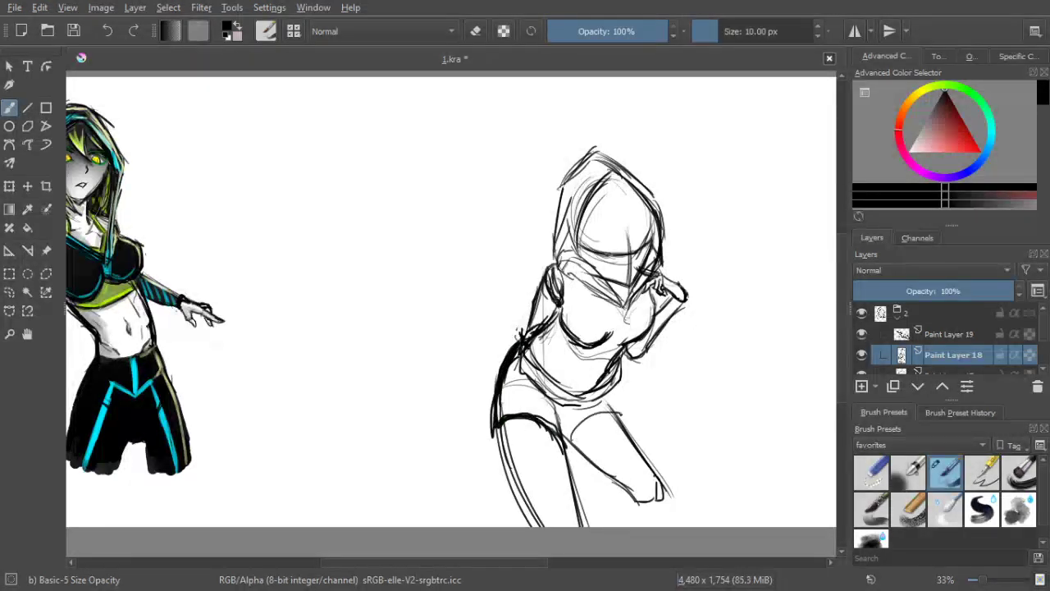
mouse_move(573, 438)
left_mouse_down()
mouse_move(619, 409)
mouse_move(622, 418)
mouse_move(572, 446)
left_mouse_up()
Try to sketch hanging drawstrings down the front of the shorts
mouse_move(605, 399)
left_mouse_down()
mouse_move(618, 411)
mouse_move(583, 475)
left_mouse_up()
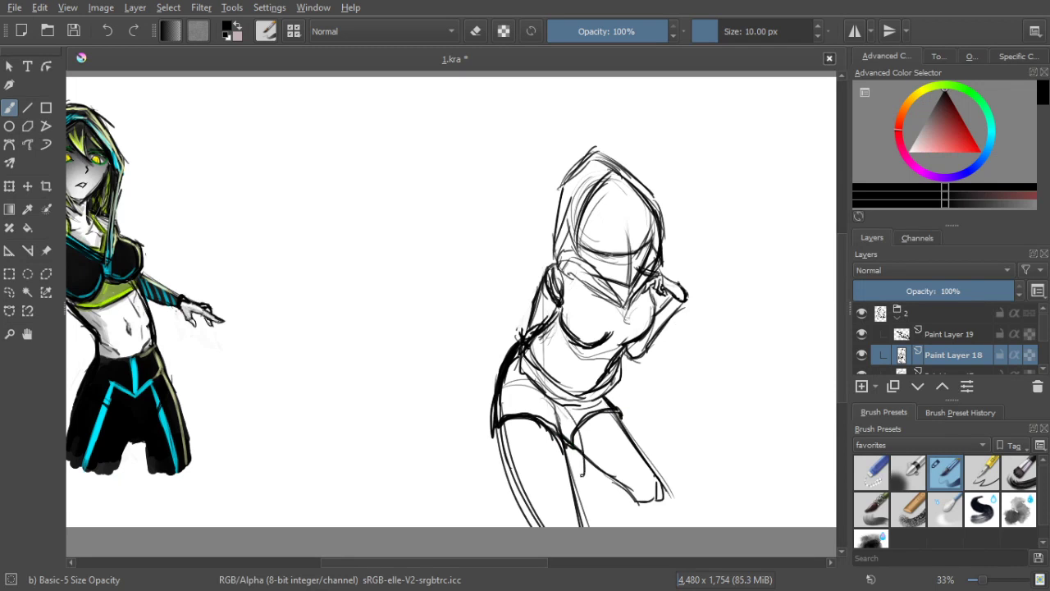
key("ctrl+z")
left_click_drag(563, 404, 594, 437)
mouse_move(559, 403)
left_mouse_down()
mouse_move(593, 455)
mouse_move(595, 440)
mouse_move(578, 458)
left_mouse_up()
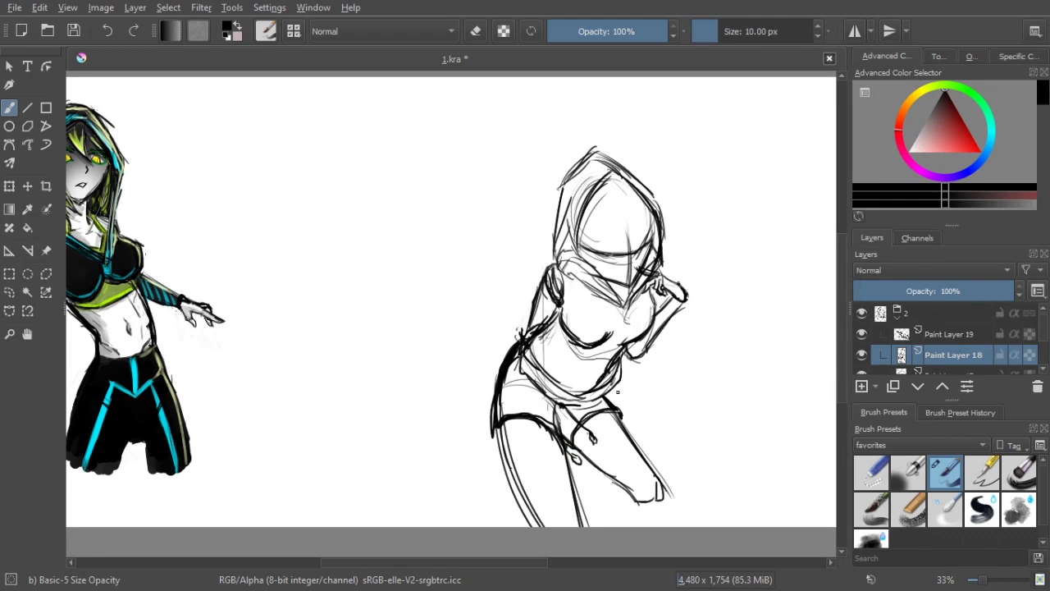
key("ctrl+z")
key("ctrl+z")
key("ctrl+z")
key("ctrl+z")
key("ctrl+z")
key("ctrl+z")
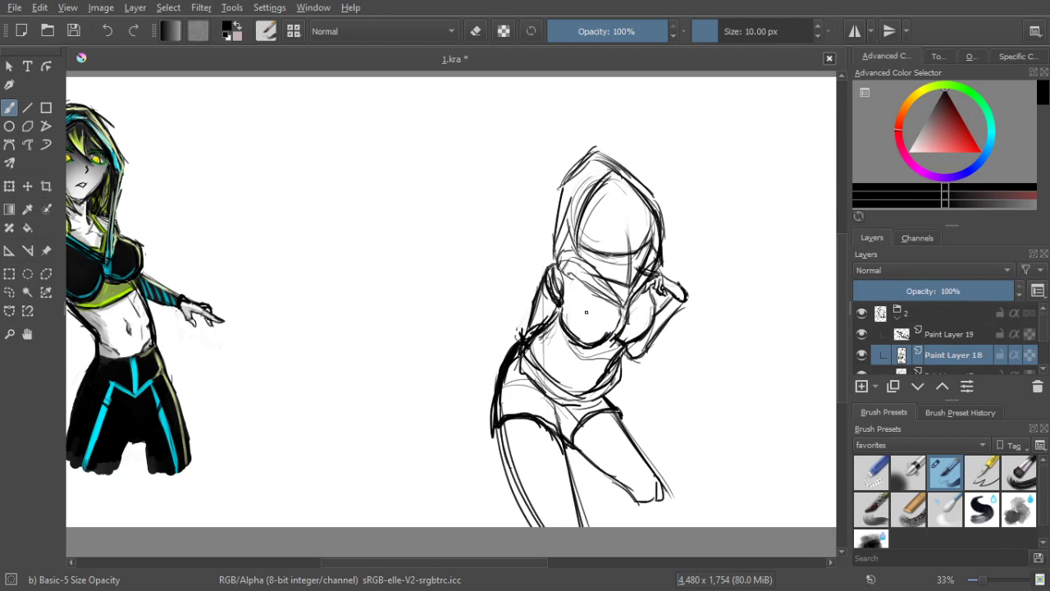
Sketch a curved double fold across the abdomen, from below the chest to the waistband
left_click_drag(573, 347, 567, 375)
key("ctrl+z")
left_click_drag(579, 350, 564, 383)
left_click_drag(618, 339, 566, 379)
left_click_drag(595, 348, 564, 392)
left_click_drag(565, 391, 588, 359)
left_click_drag(631, 326, 623, 334)
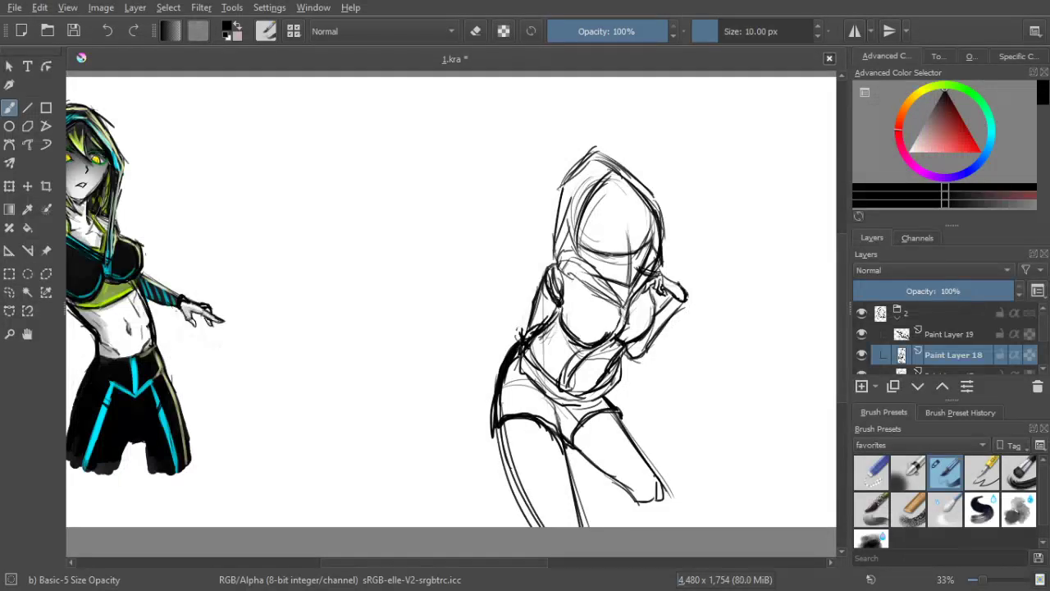
Redraw and darken the outer edges of the hood down to the shoulder
left_click_drag(612, 249, 605, 241)
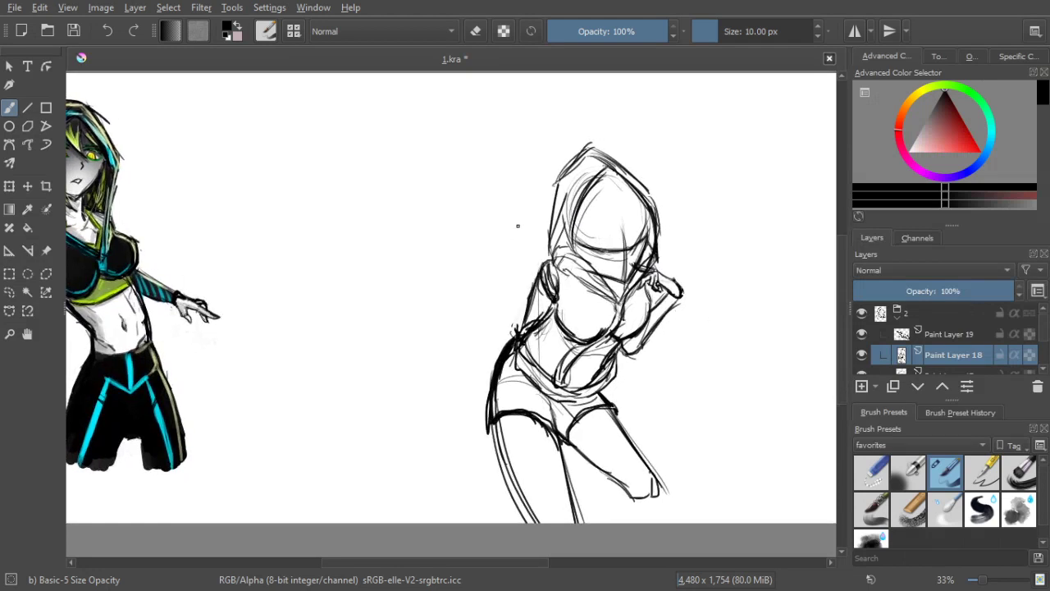
left_click_drag(548, 242, 561, 268)
mouse_move(547, 224)
left_mouse_down()
mouse_move(549, 241)
mouse_move(574, 163)
left_mouse_up()
mouse_move(555, 194)
left_mouse_down()
mouse_move(606, 148)
mouse_move(640, 181)
mouse_move(657, 228)
left_mouse_up()
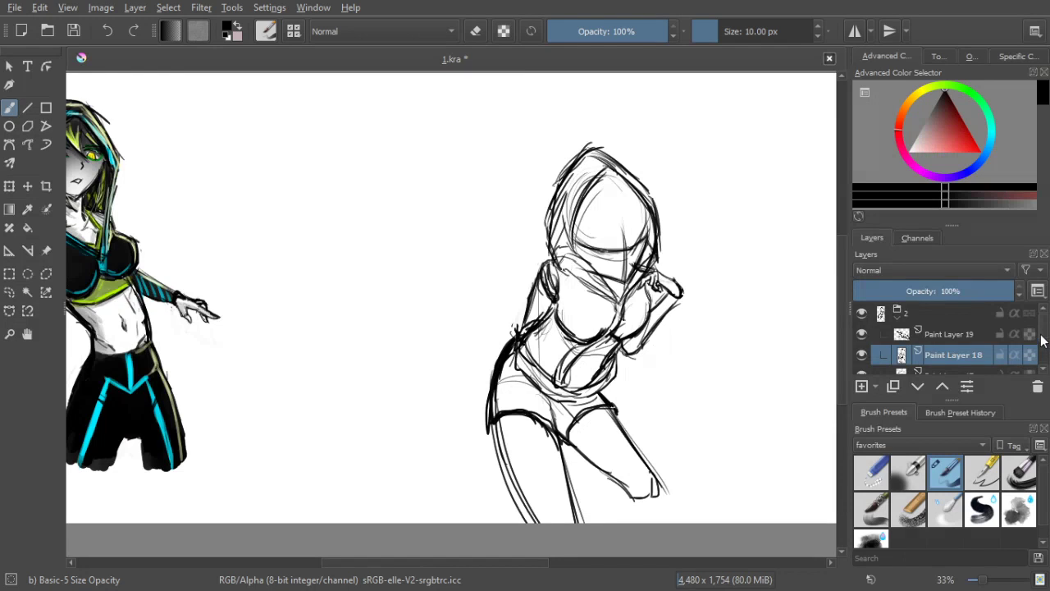
Save the drawing and add a new paint layer directly above Paint Layer 19
scroll(1042, 341, "down", 2)
left_click(967, 345)
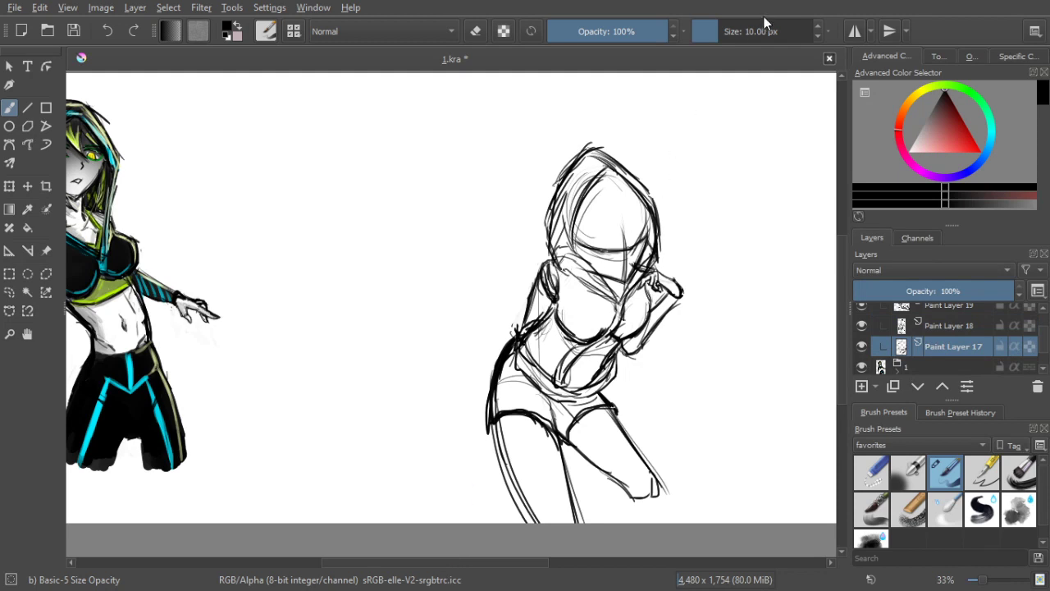
key("ctrl+s")
scroll(1044, 336, "up", 1)
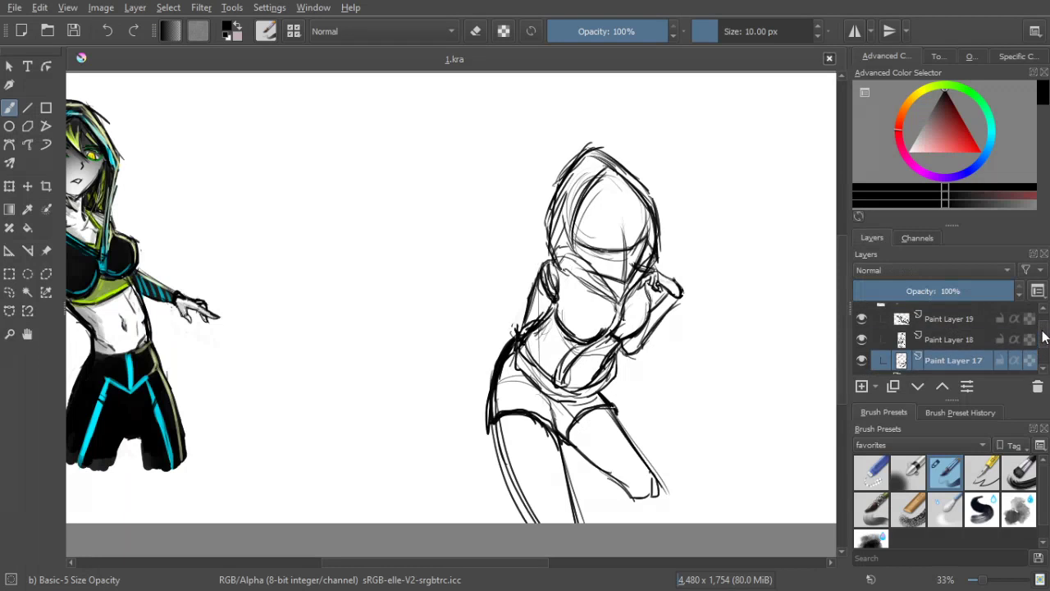
scroll(1025, 328, "up", 1)
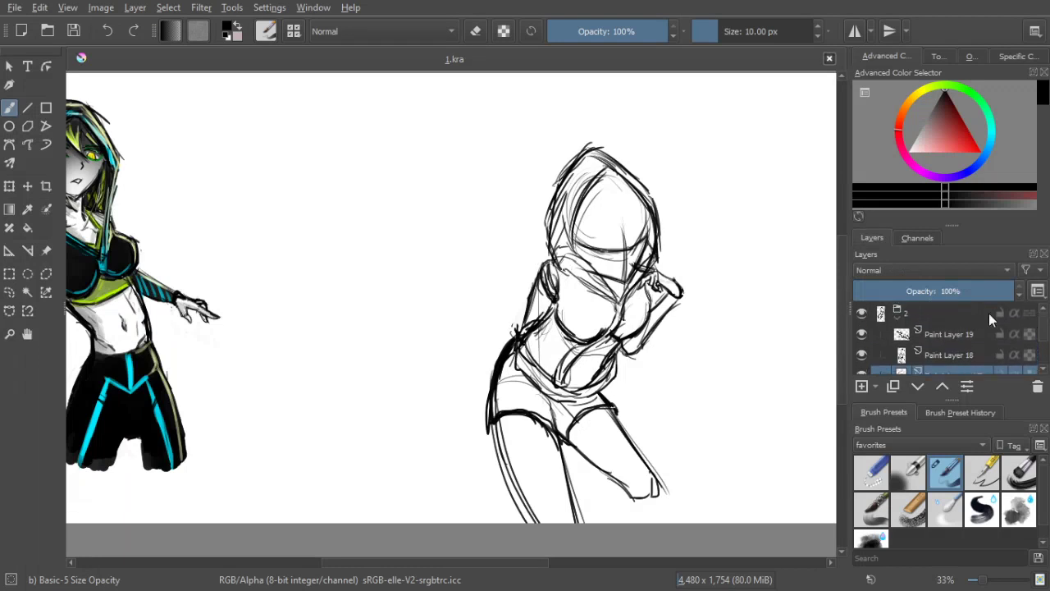
left_click(950, 336)
left_click(861, 387)
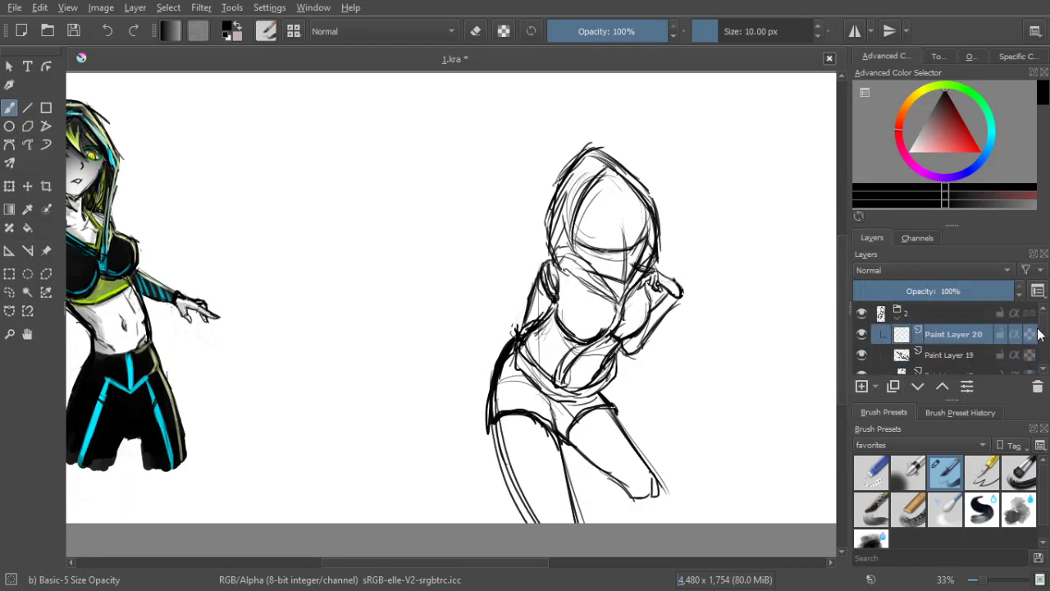
Lower the opacity of Paint Layer 17 to 34%
left_click_drag(1044, 330, 1046, 339)
scroll(1044, 343, "down", 1)
left_click(864, 359)
left_click(864, 361)
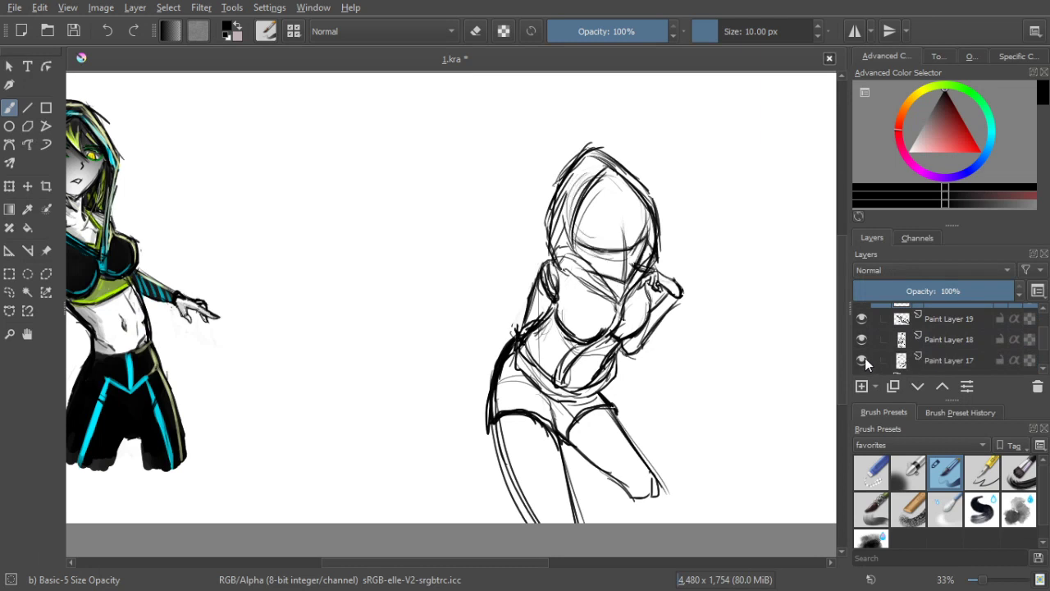
left_click(931, 363)
left_click(908, 284)
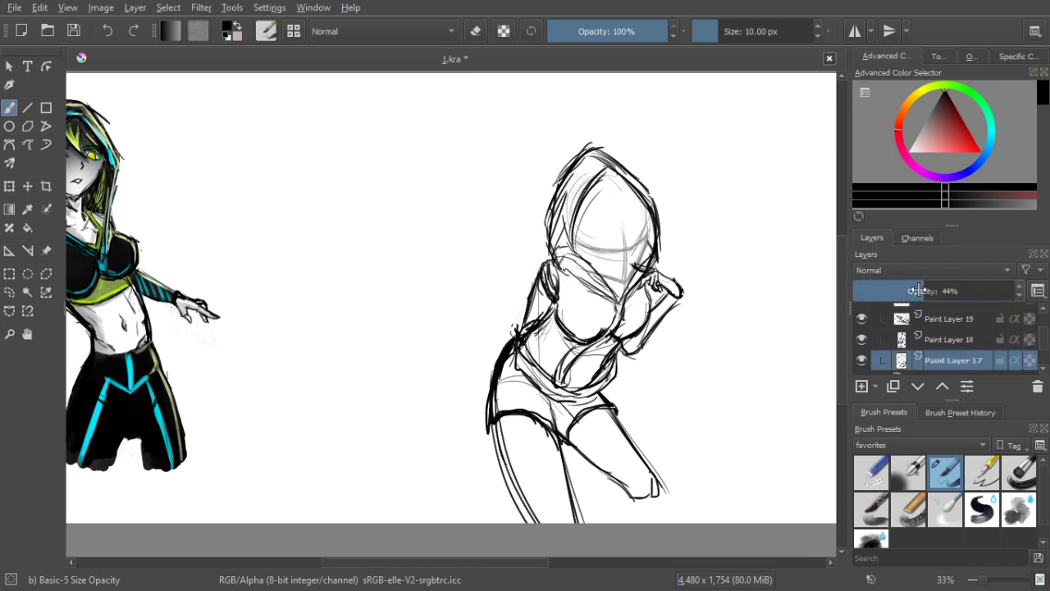
Sketch the upper eyelid curves of both eyes on Paint Layer 20
scroll(654, 235, "up", 2)
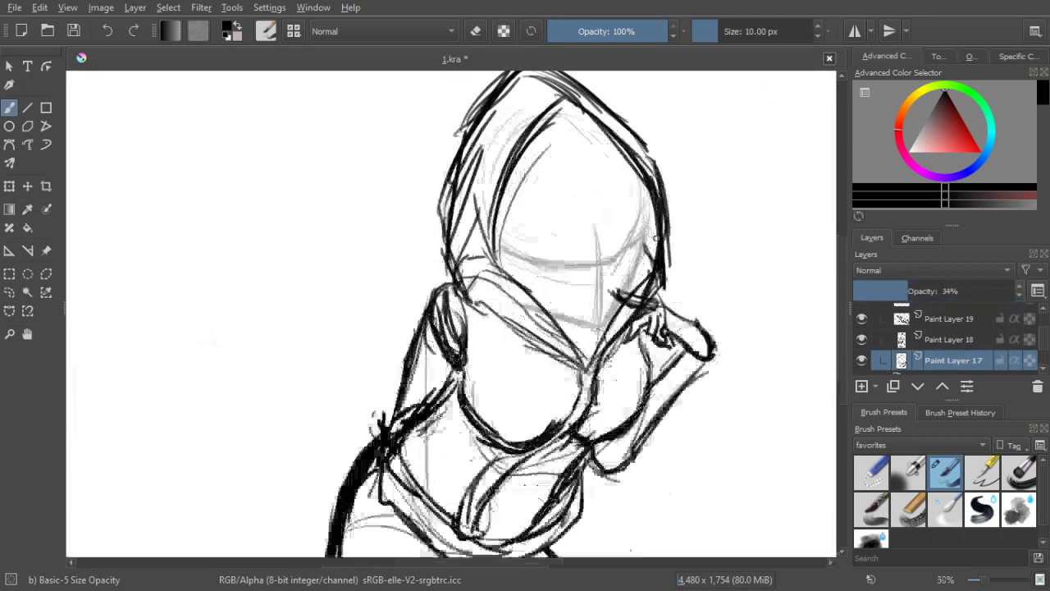
scroll(965, 338, "up", 1)
left_click(961, 327)
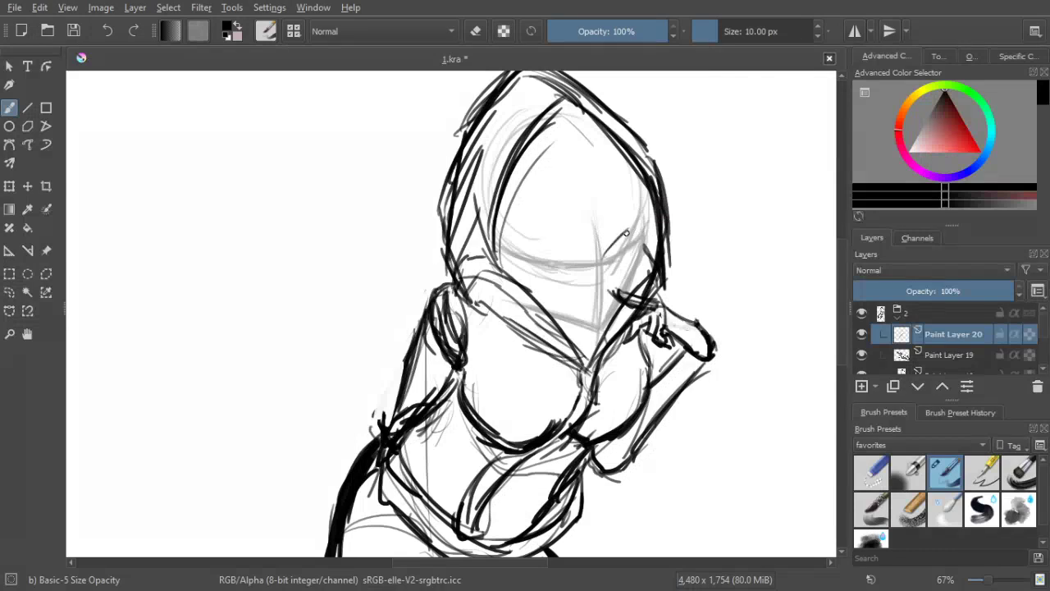
left_click_drag(605, 254, 640, 228)
mouse_move(567, 255)
left_mouse_down()
mouse_move(568, 253)
mouse_move(511, 234)
mouse_move(557, 250)
mouse_move(535, 238)
left_mouse_up()
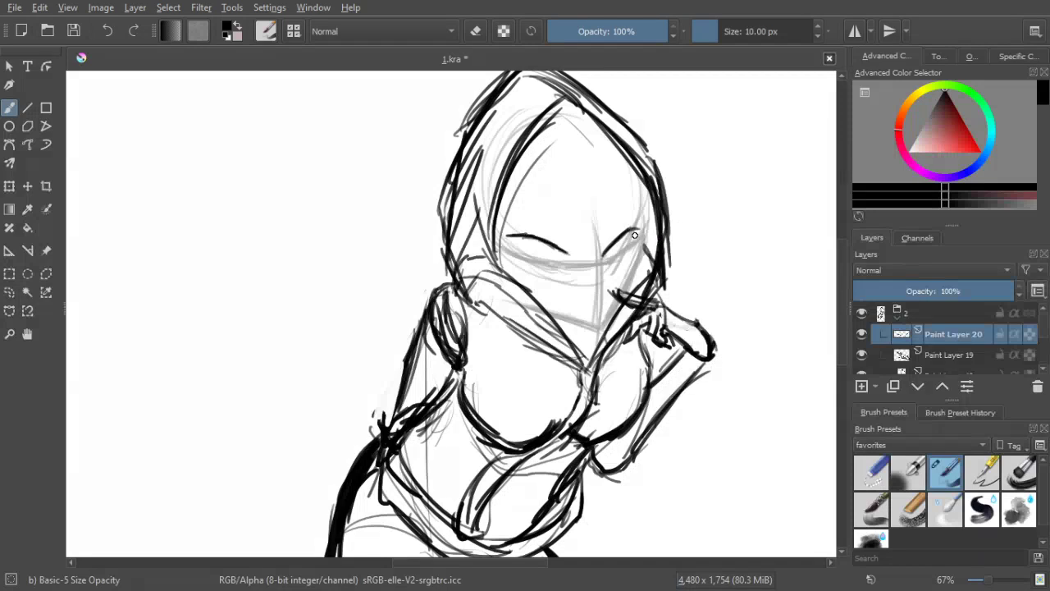
Reduce the brush size to 5 px and add short outer corners to both eyelids
key("bracketleft")
key("bracketleft")
key("bracketleft")
key("bracketleft")
key("bracketleft")
left_click_drag(639, 231, 637, 235)
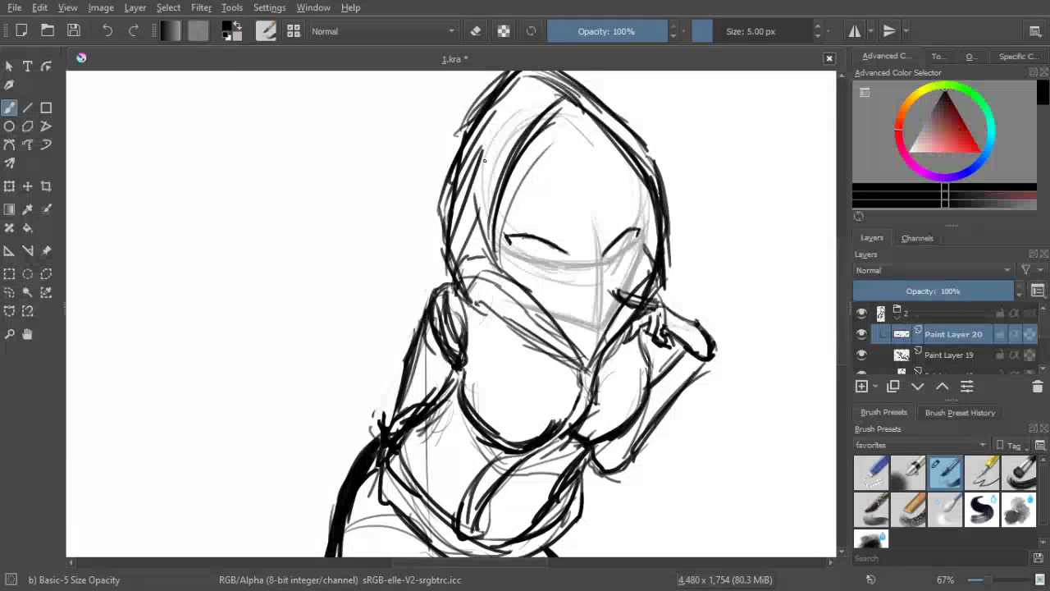
Sketch the lower eyelids and curved iris outlines of both eyes
scroll(681, 274, "down", 2)
scroll(617, 287, "up", 3)
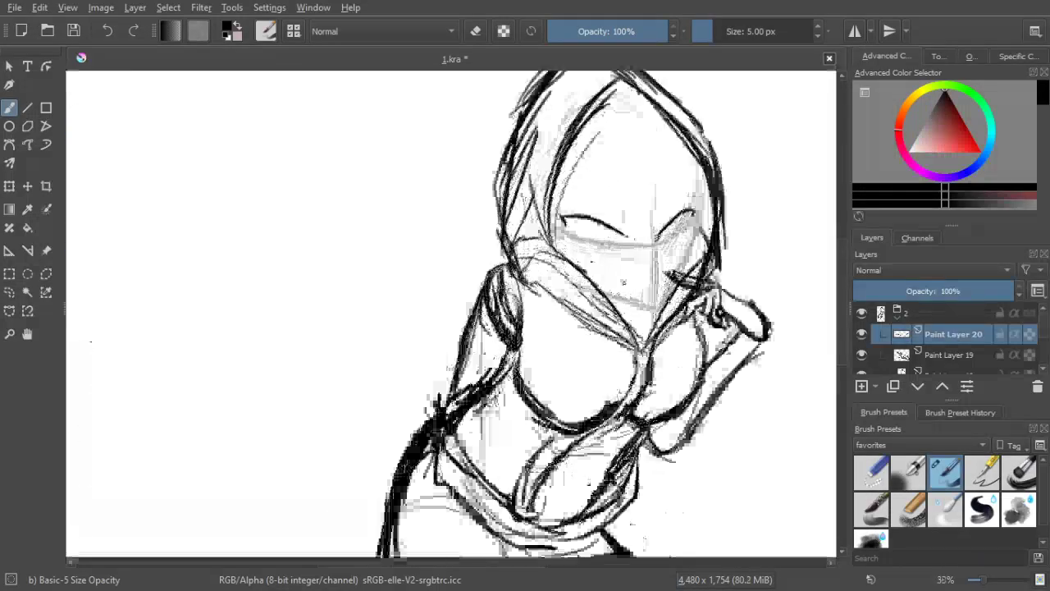
left_click_drag(627, 265, 560, 305)
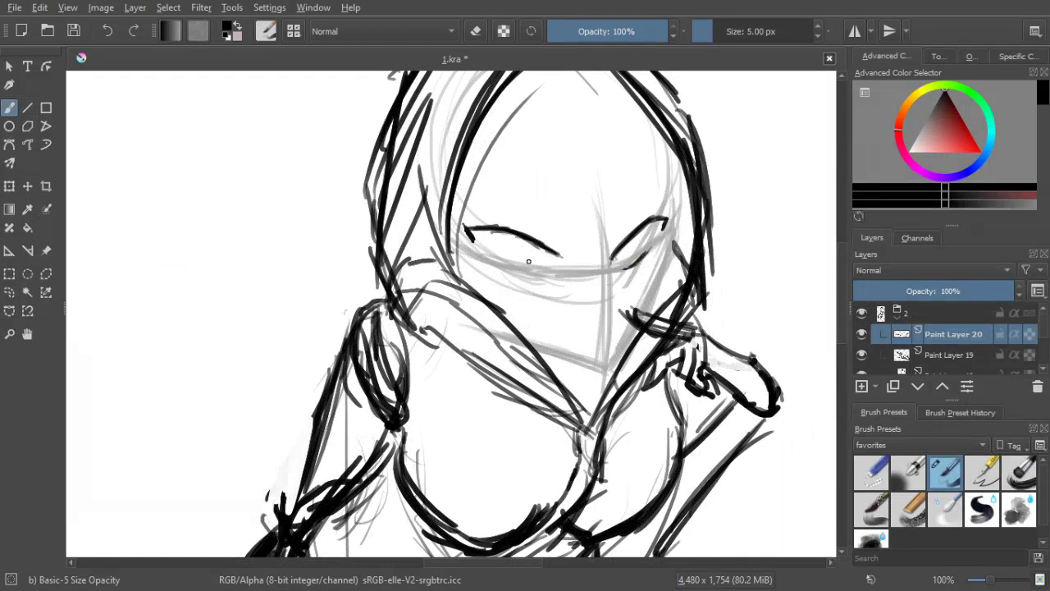
mouse_move(498, 264)
left_mouse_down()
mouse_move(555, 276)
mouse_move(522, 272)
mouse_move(545, 275)
left_mouse_up()
mouse_move(641, 232)
left_mouse_down()
mouse_move(638, 253)
mouse_move(642, 243)
left_mouse_up()
scroll(567, 235, "down", 3)
scroll(563, 230, "up", 2)
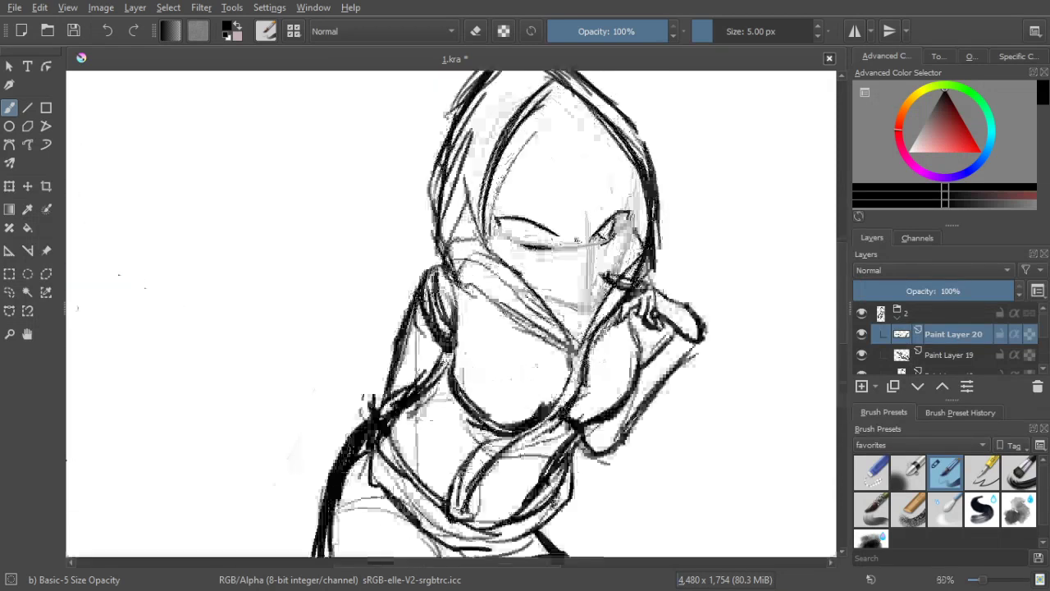
mouse_move(515, 219)
left_mouse_down()
mouse_move(516, 234)
mouse_move(544, 235)
mouse_move(535, 238)
mouse_move(549, 220)
left_mouse_up()
scroll(537, 213, "down", 2)
scroll(553, 201, "up", 2)
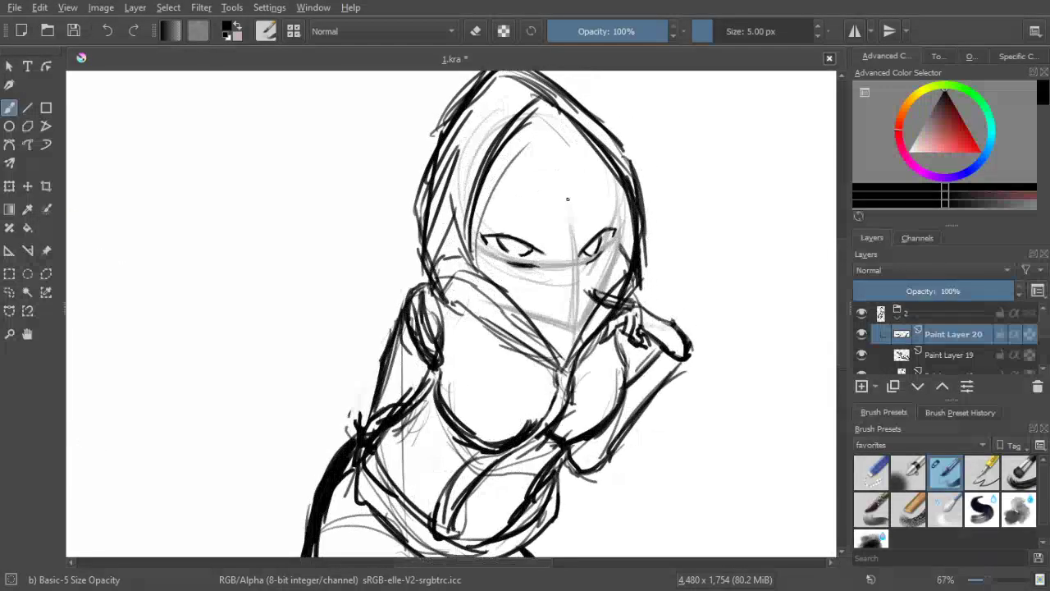
Add thick lashes at the outer eye corners and sketch slanted eyebrows above both eyes
mouse_move(607, 228)
left_mouse_down()
mouse_move(623, 221)
mouse_move(618, 233)
left_mouse_up()
mouse_move(499, 234)
left_mouse_down()
mouse_move(471, 225)
mouse_move(474, 233)
left_mouse_up()
left_click_drag(577, 246, 603, 210)
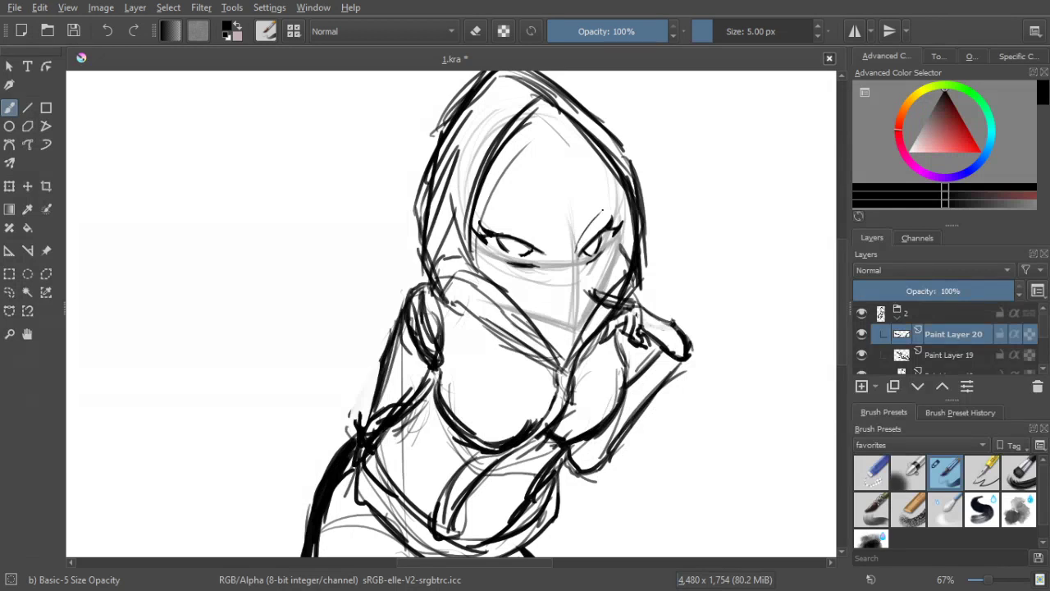
left_click_drag(578, 246, 613, 208)
mouse_move(536, 233)
left_mouse_down()
mouse_move(504, 209)
mouse_move(540, 238)
left_mouse_up()
left_click_drag(494, 206, 543, 242)
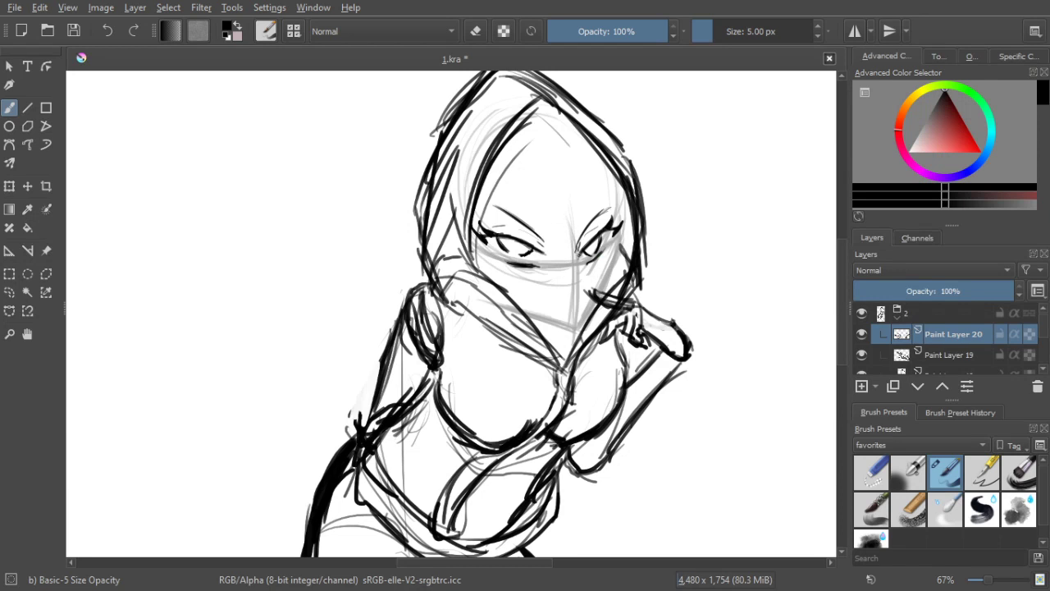
Add eyelid creases above both eyes and draw narrow slit pupils inside the irises
mouse_move(583, 236)
left_mouse_down()
mouse_move(591, 251)
mouse_move(600, 228)
left_mouse_up()
mouse_move(512, 236)
left_mouse_down()
mouse_move(531, 242)
mouse_move(507, 238)
left_mouse_up()
scroll(580, 219, "up", 2)
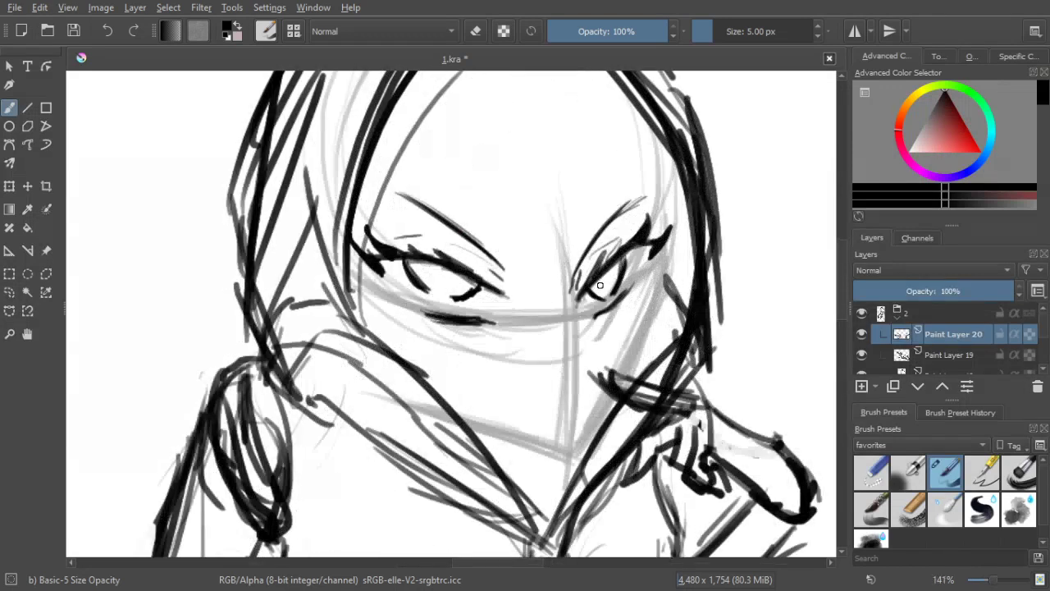
left_click_drag(604, 285, 606, 269)
scroll(505, 148, "down", 3)
scroll(668, 262, "up", 1)
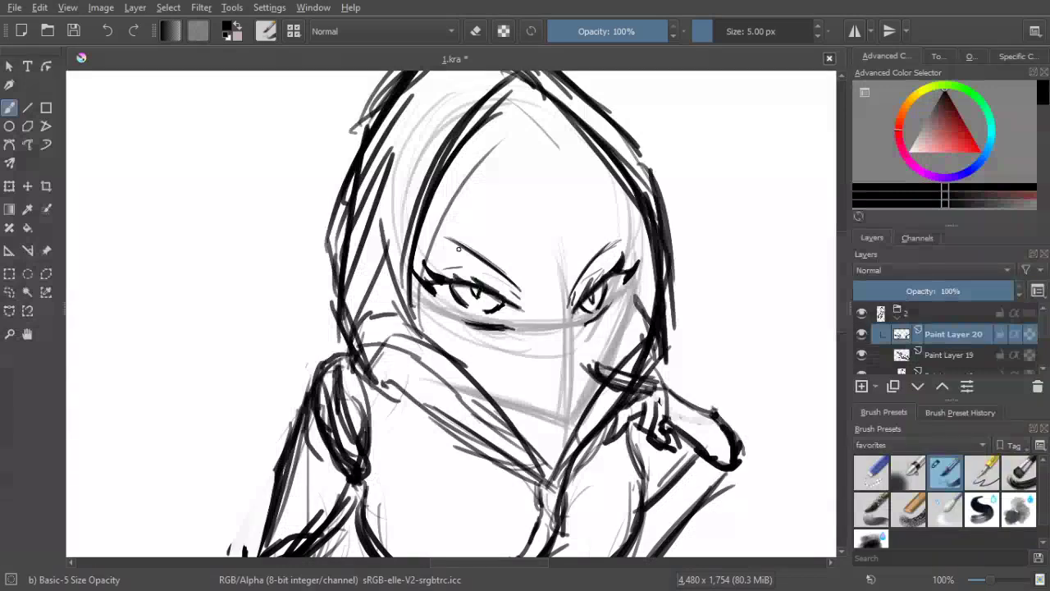
Examine the sketched eyes close up and in the context of the whole canvas
scroll(510, 236, "down", 3)
scroll(510, 255, "up", 3)
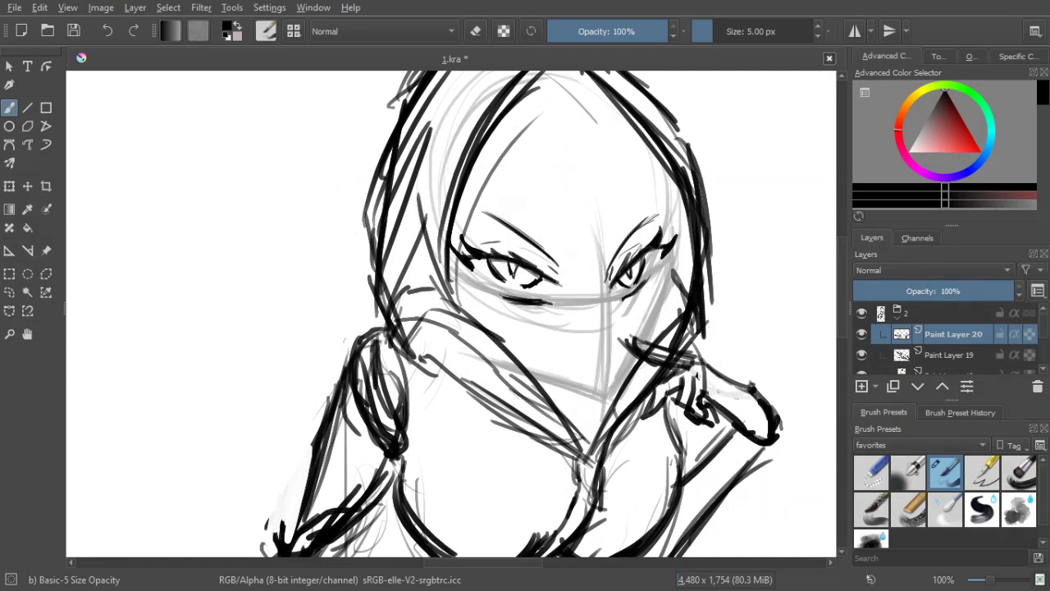
scroll(515, 213, "down", 2)
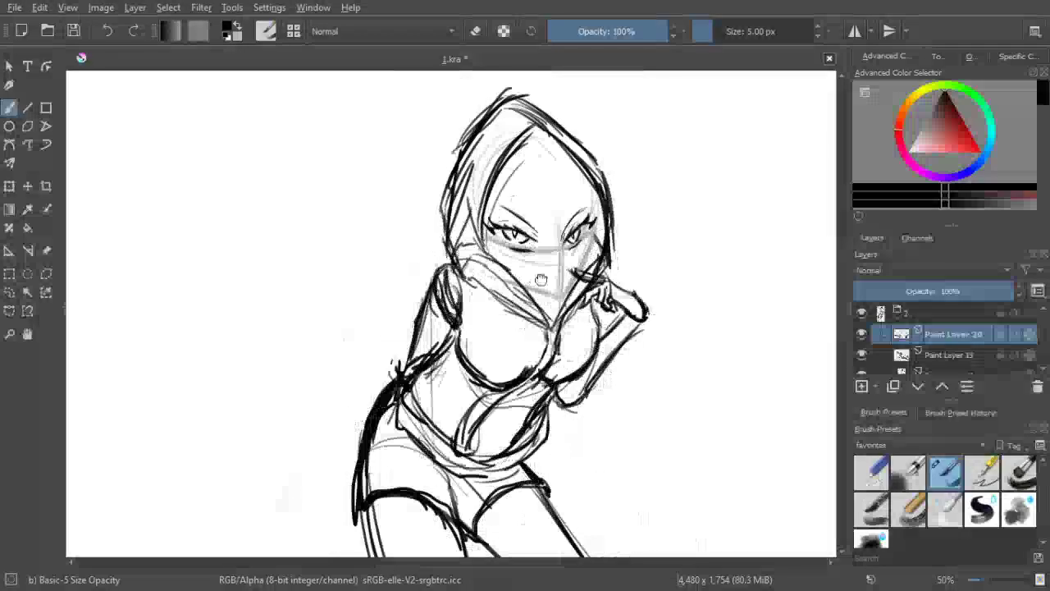
scroll(570, 275, "down", 1)
scroll(553, 271, "down", 1)
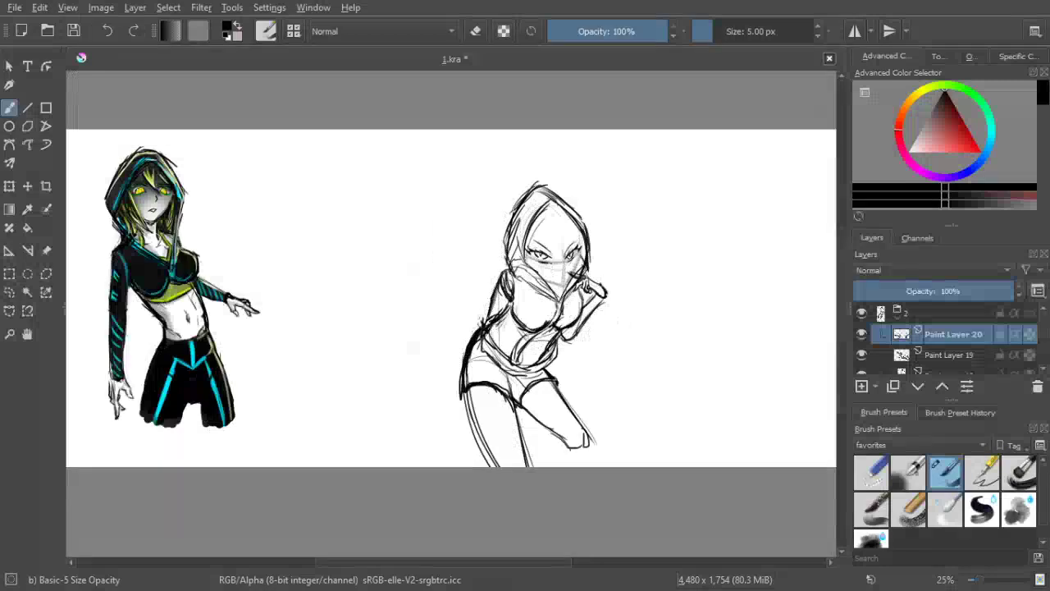
scroll(553, 258, "up", 3)
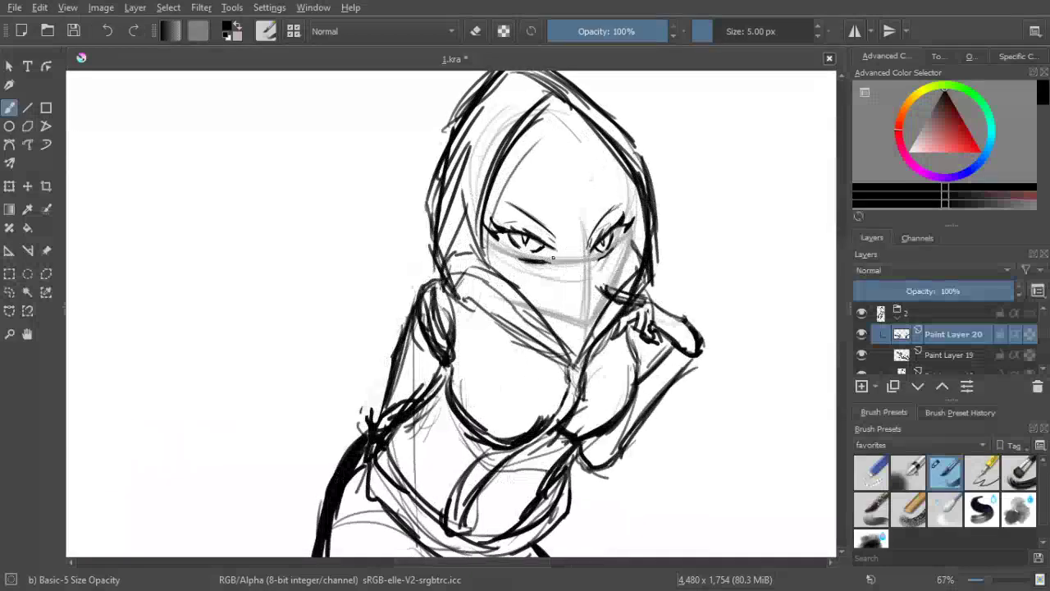
scroll(553, 258, "down", 2)
scroll(576, 202, "up", 1)
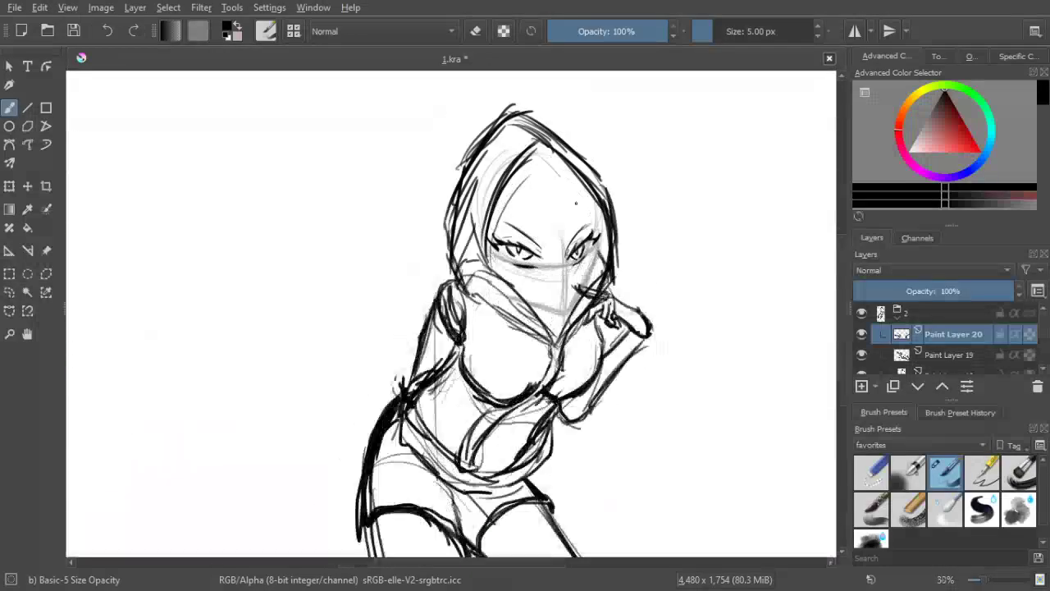
Touch up the eye nearest the raised hand and sketch a short curved mouth line beside the fingers
scroll(576, 203, "up", 1)
left_click_drag(608, 252, 630, 253)
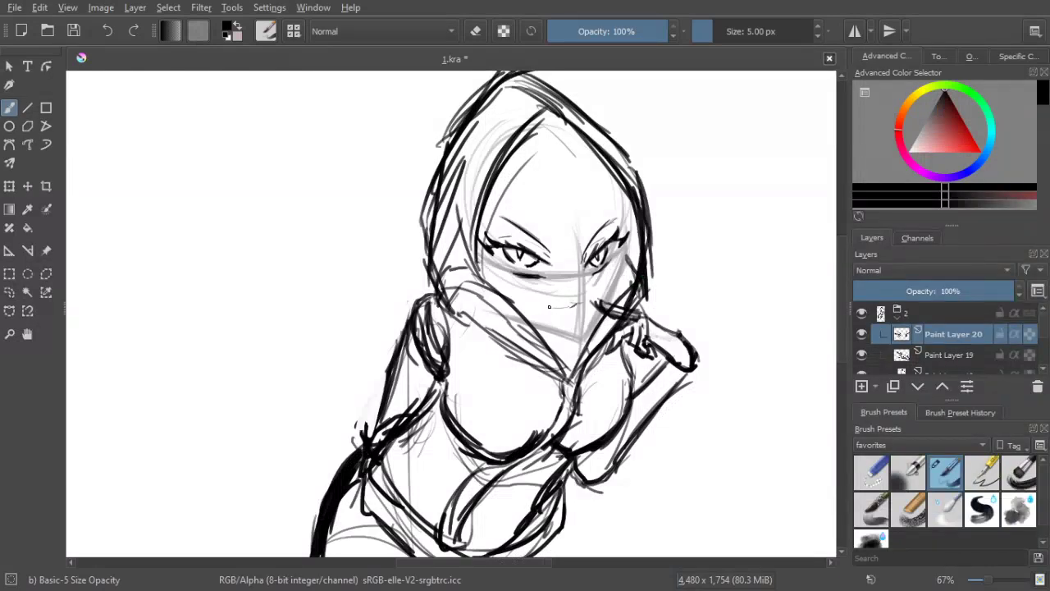
left_click_drag(561, 305, 544, 306)
left_click_drag(568, 306, 577, 302)
left_click_drag(580, 304, 591, 303)
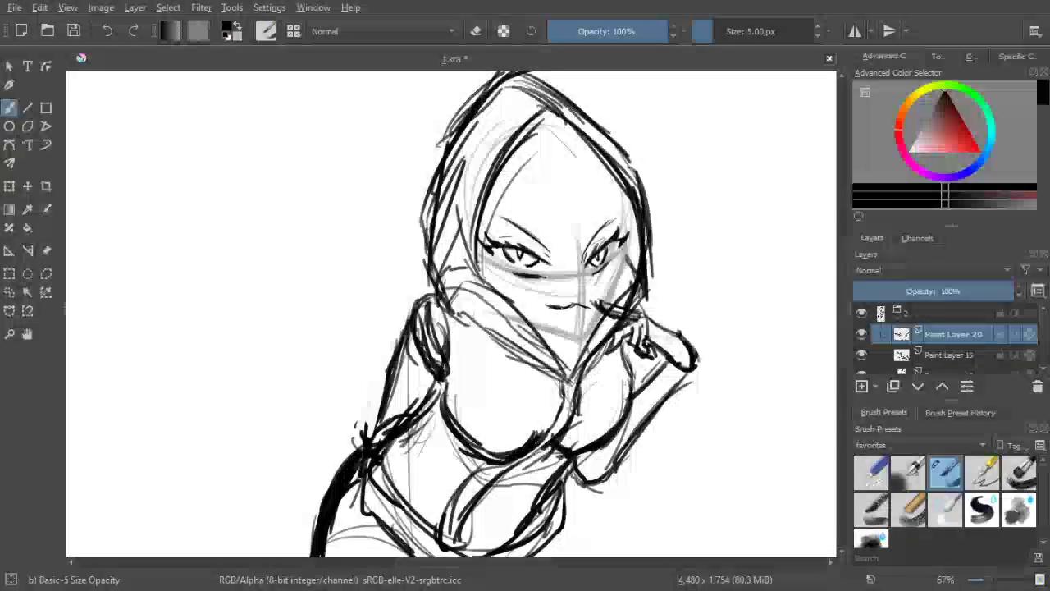
Sketch a small angular lower lip beneath the mouth line and erase the excess at the mouth's outer corner
left_click_drag(566, 308, 589, 307)
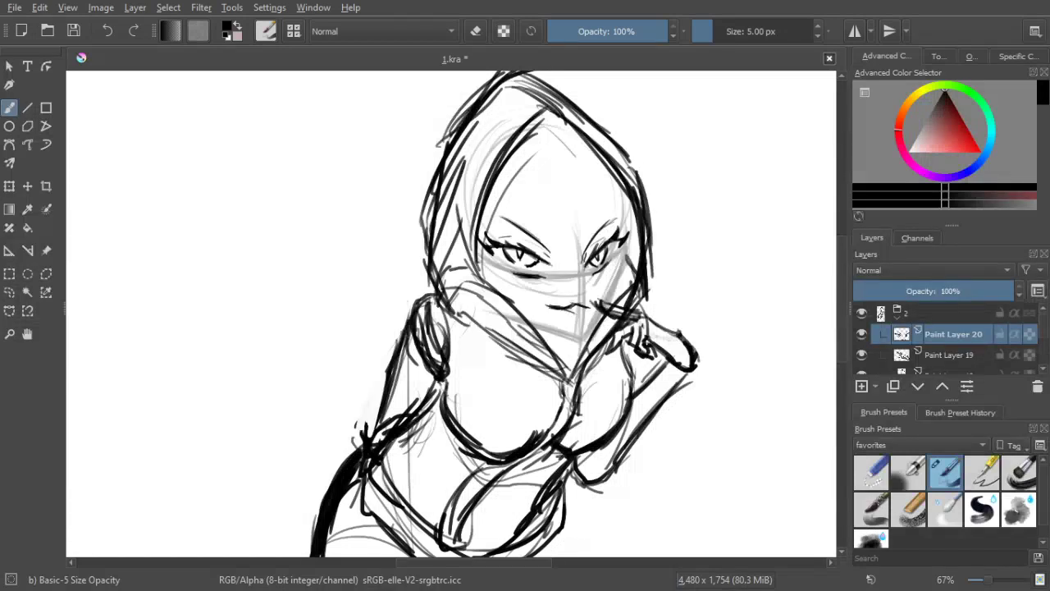
key("ctrl+z")
left_click_drag(587, 310, 578, 314)
left_click_drag(578, 312, 589, 306)
scroll(589, 226, "down", 3)
scroll(592, 233, "up", 1)
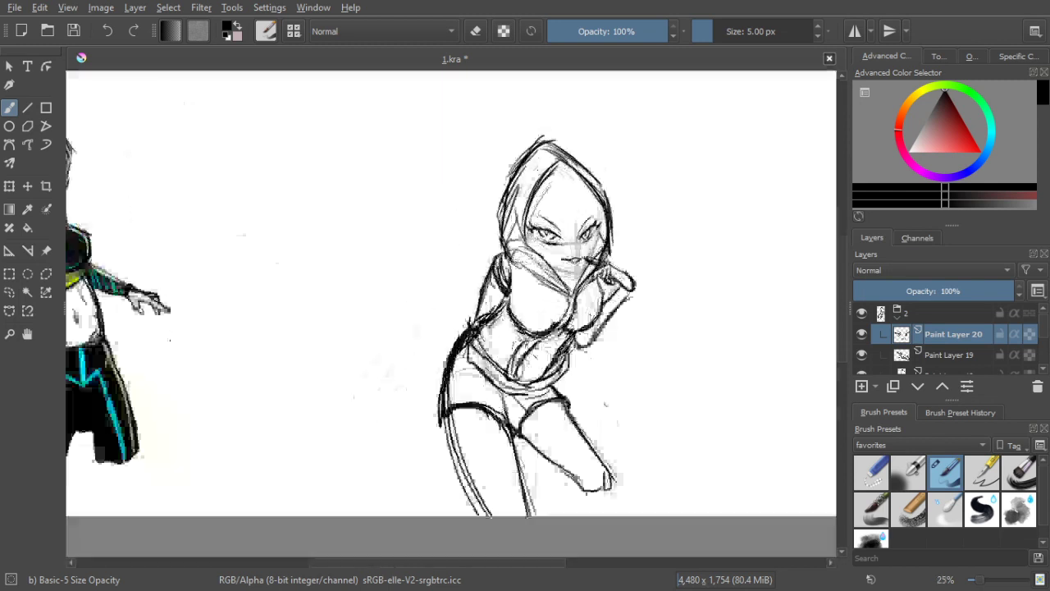
scroll(562, 220, "up", 2)
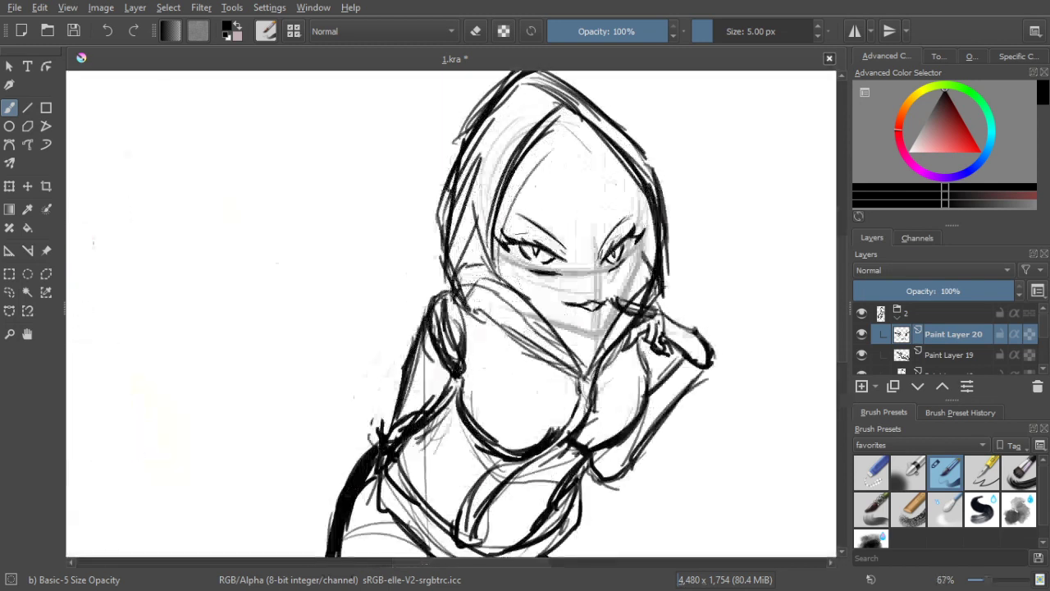
key("e")
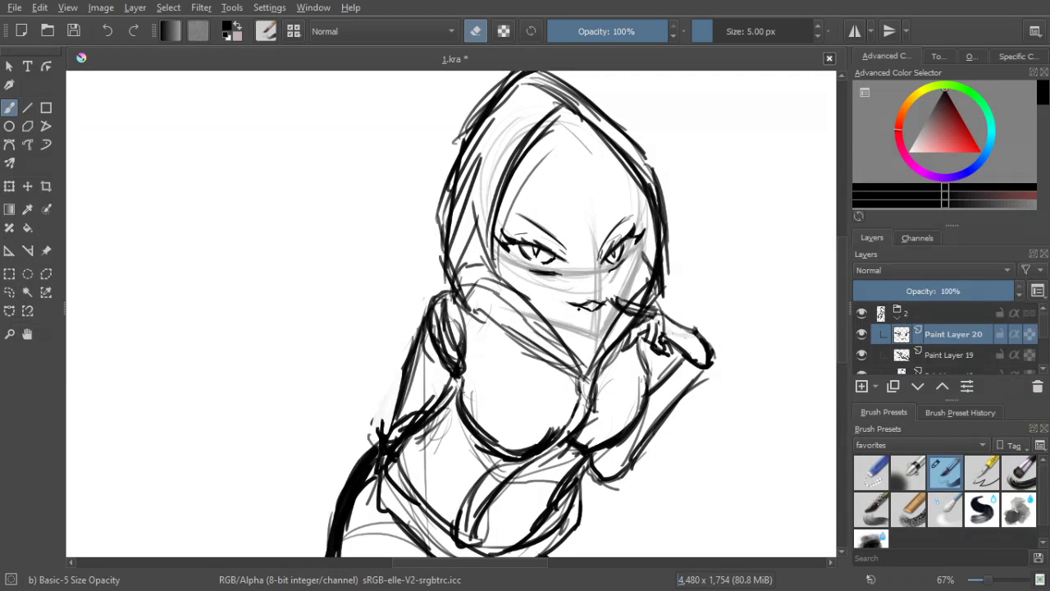
left_click_drag(566, 303, 571, 309)
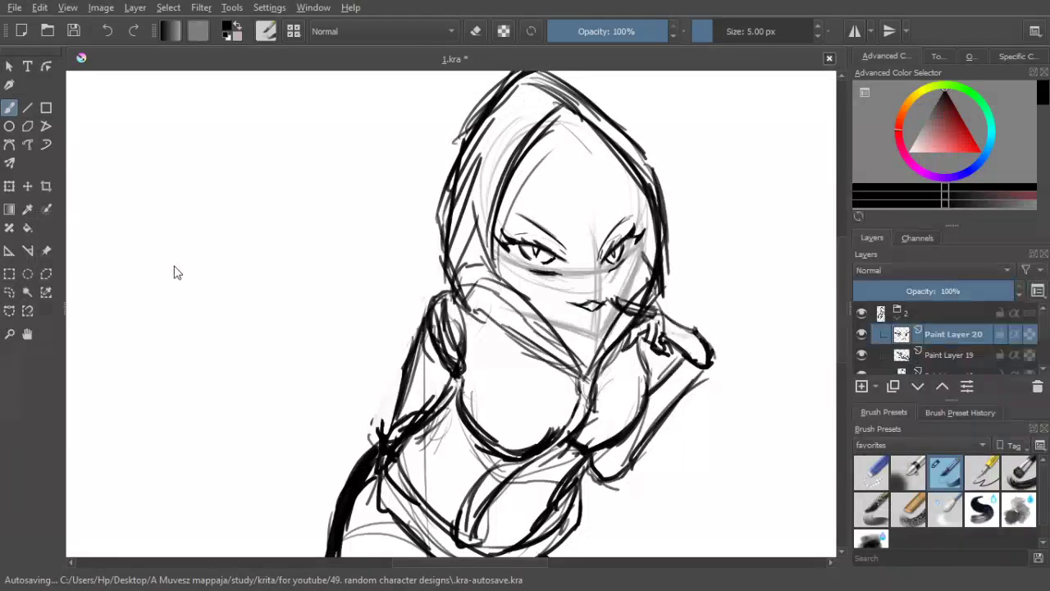
Select the mouth with a freehand outline and transform it with a slight rotation and shift
left_click(9, 293)
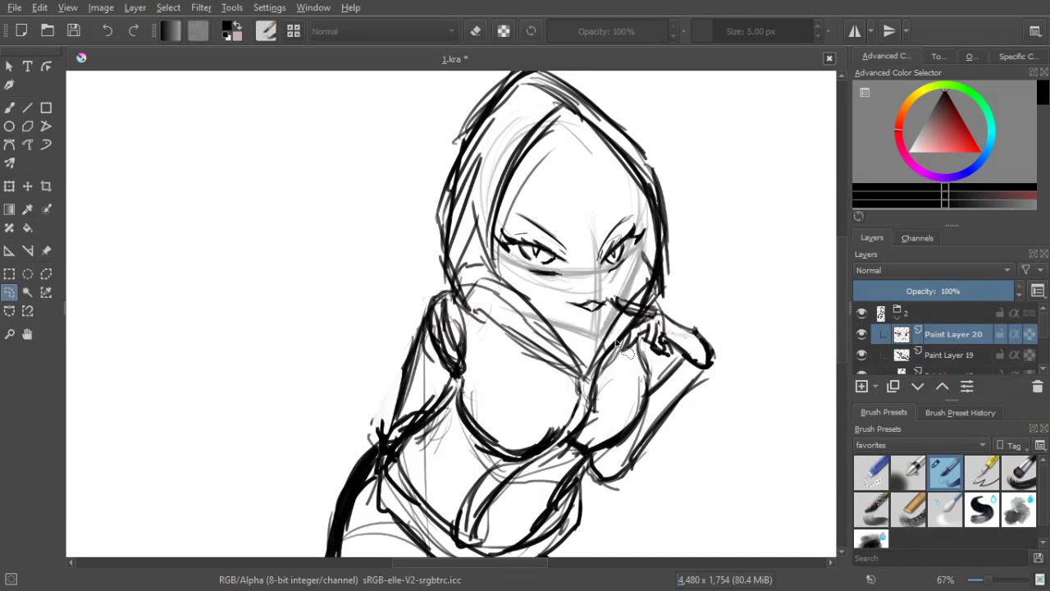
mouse_move(562, 300)
left_mouse_down()
mouse_move(599, 291)
mouse_move(608, 311)
mouse_move(581, 322)
left_mouse_up()
key("ctrl+t")
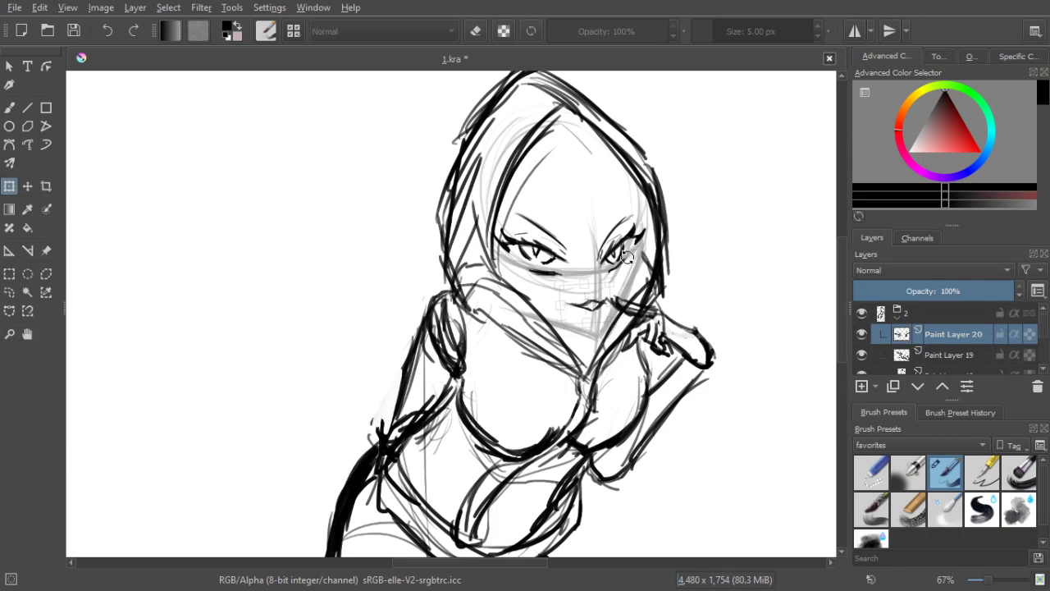
left_click_drag(627, 257, 624, 256)
left_click_drag(599, 300, 597, 300)
key("Return")
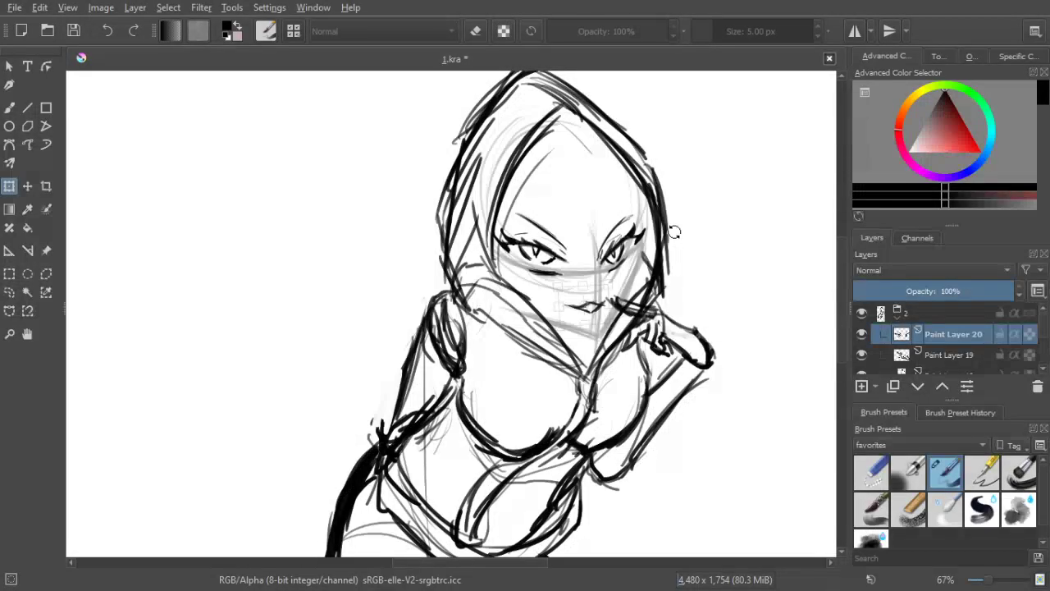
Transform the selected mouth again to fine-tune its position and tilt on the face, and clear the selection
left_click(605, 295)
key("Return")
left_click_drag(597, 304, 599, 303)
left_click_drag(645, 246, 645, 244)
left_click(9, 107)
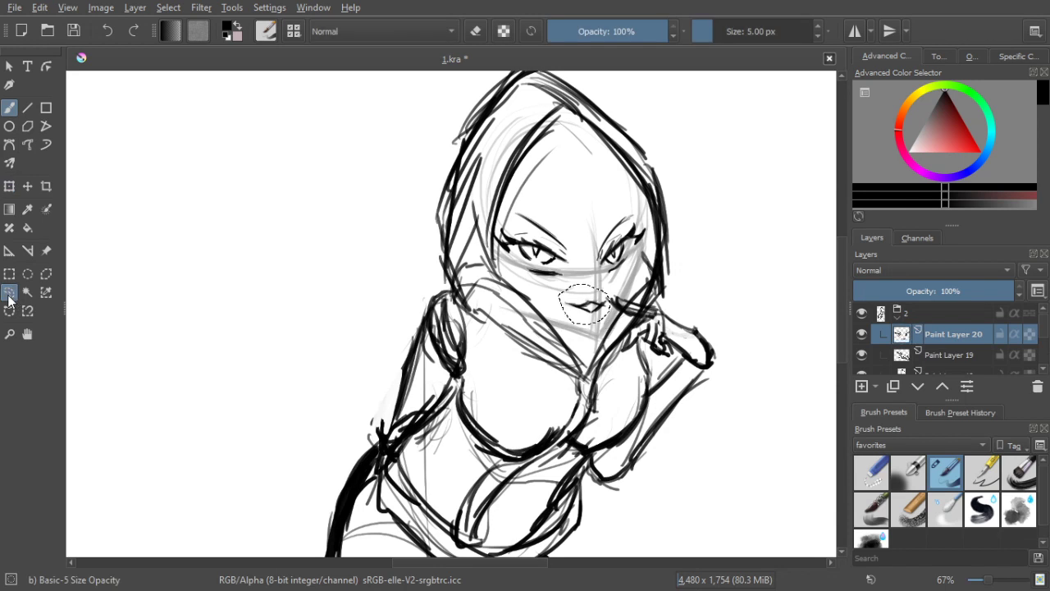
key("ctrl+shift+a")
Add a new paint layer and draw the cheek and jaw contour beside the raised hand with a 7 px brush
key("bracketright")
key("bracketright")
key("bracketright")
key("bracketright")
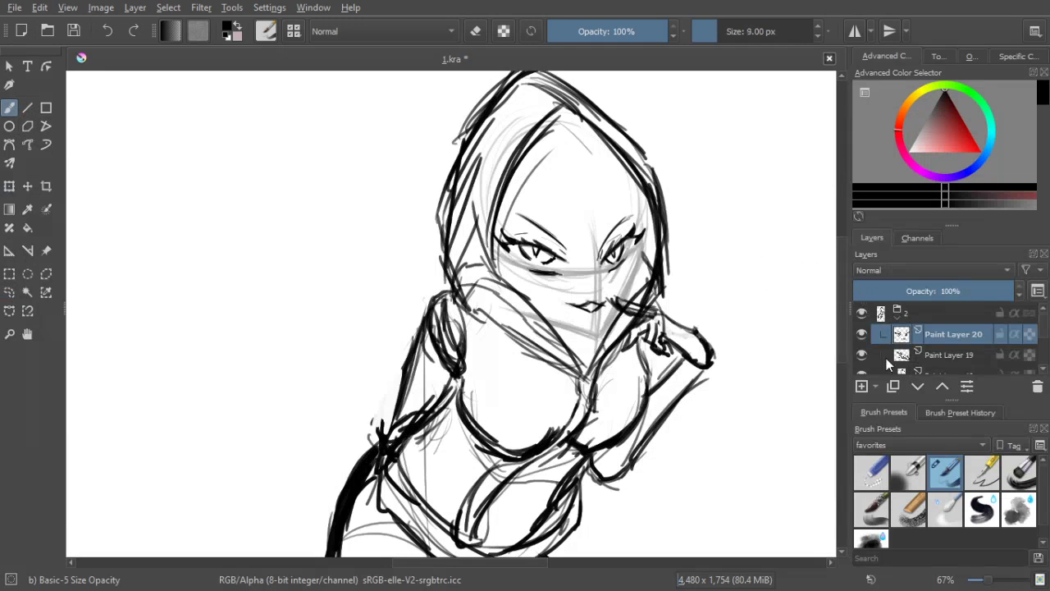
left_click(861, 387)
left_click_drag(639, 234, 642, 228)
key("bracketleft")
key("bracketleft")
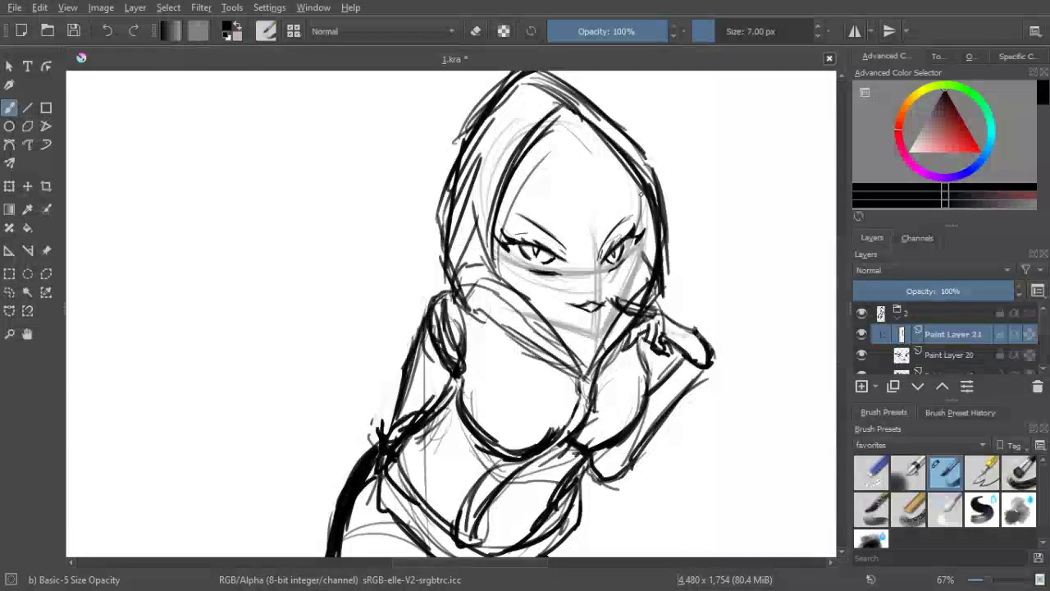
left_click_drag(641, 195, 627, 279)
key("ctrl+z")
left_click_drag(642, 251, 618, 302)
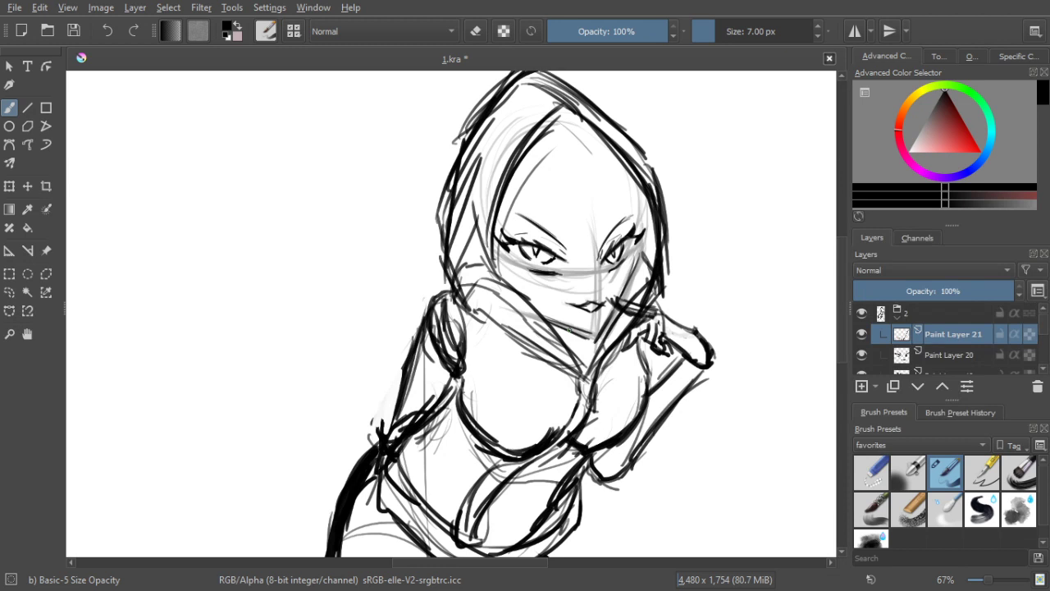
Lasso-select the mouth on Paint Layer 20, shift it slightly down with a slight tilt using Transform, and clear the selection
left_click_drag(543, 319, 642, 252)
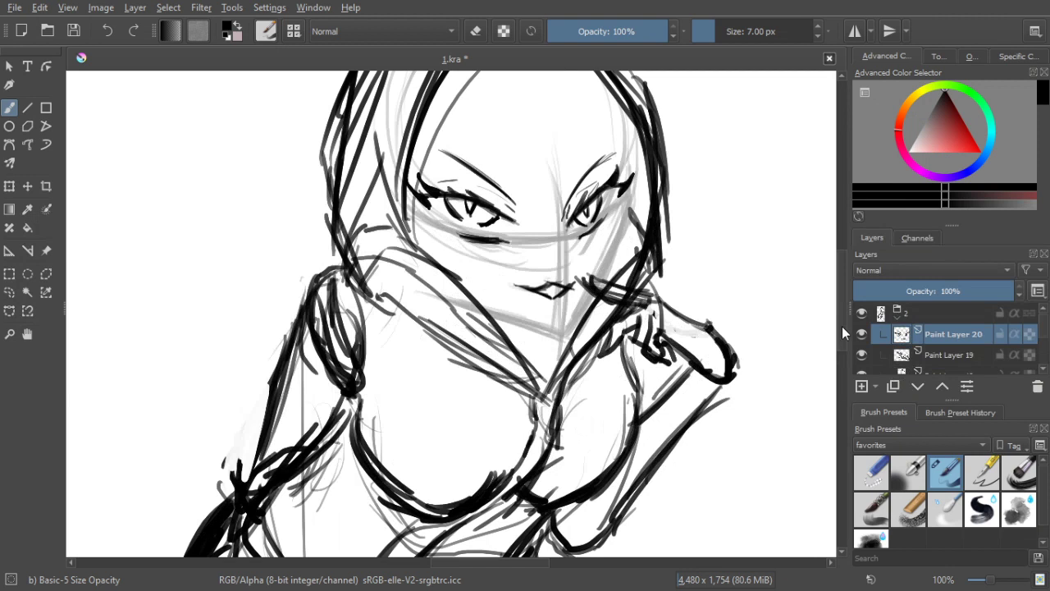
key("l")
mouse_move(505, 296)
left_mouse_down()
mouse_move(575, 278)
mouse_move(566, 304)
mouse_move(505, 297)
left_mouse_up()
key("ctrl+t")
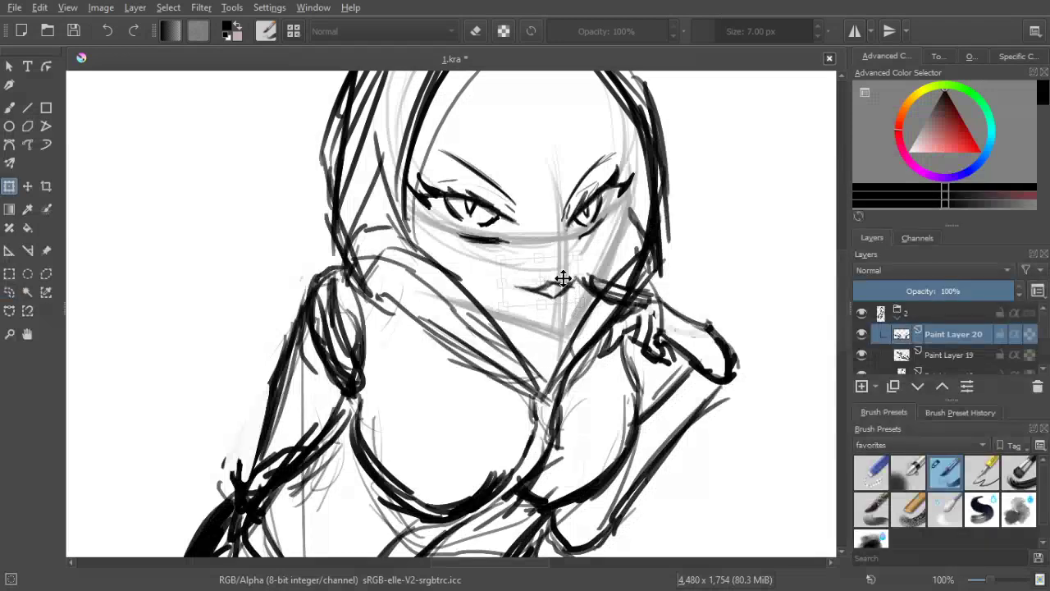
left_click_drag(563, 279, 563, 283)
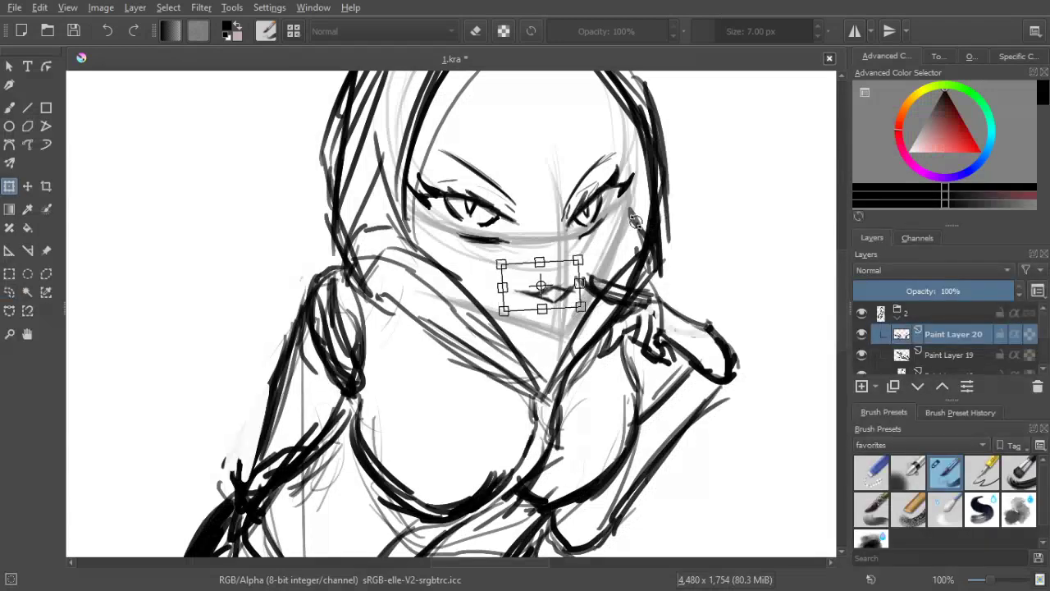
scroll(634, 219, "down", 3)
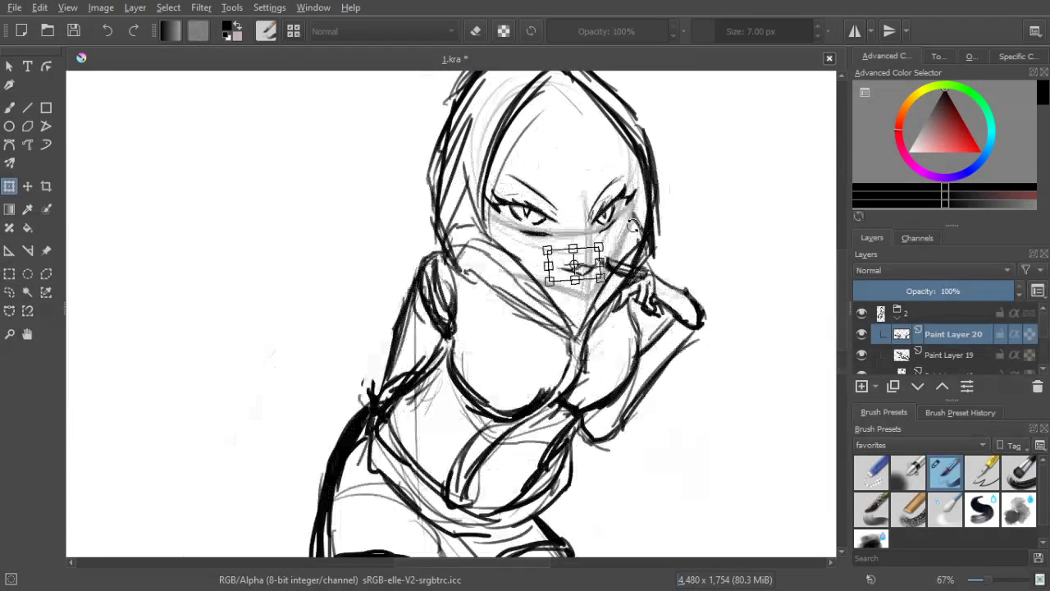
left_click(10, 108)
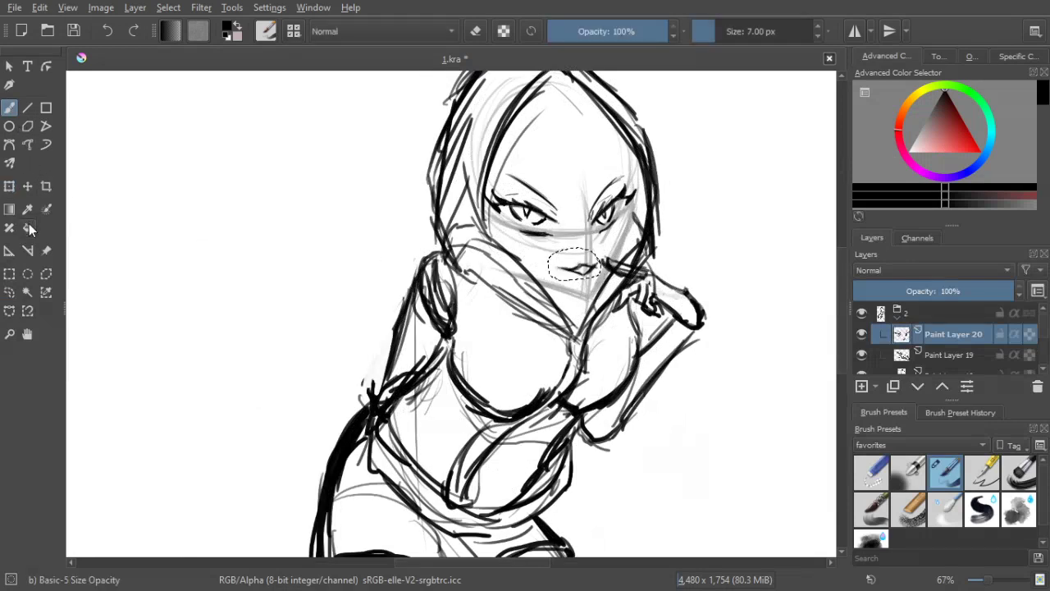
left_click(9, 292)
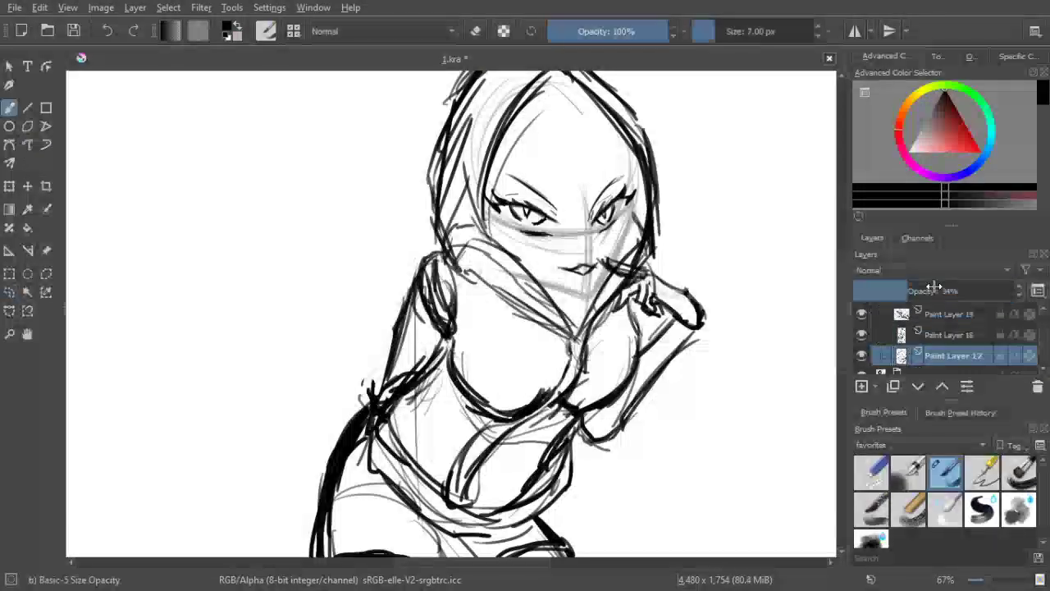
Raise Paint Layer 17's opacity to 100% and erase its construction lines across the forehead, eyes and nose with a 59 px eraser
left_click_drag(933, 287, 1049, 312)
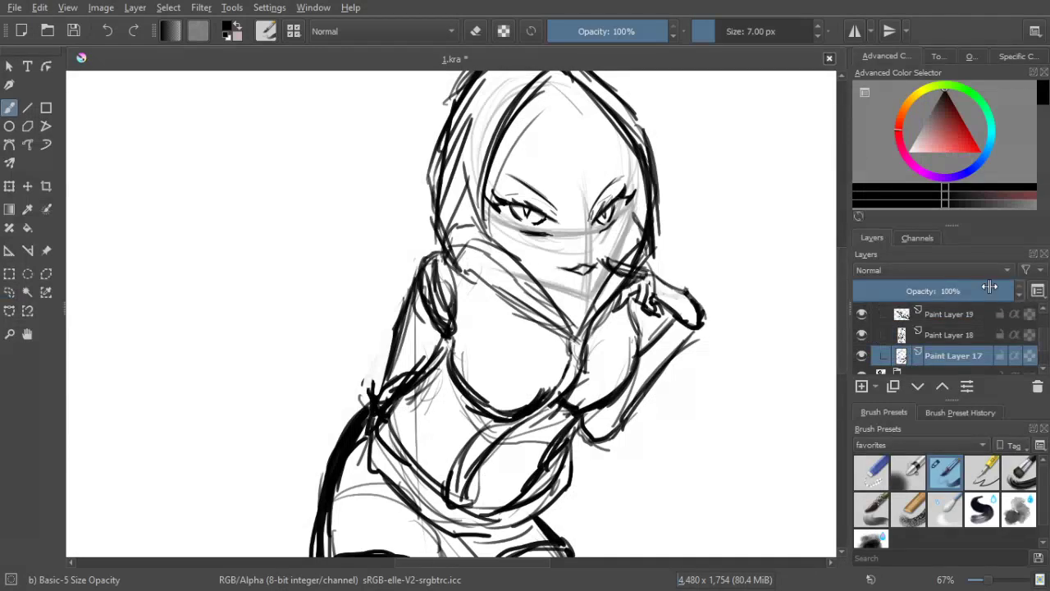
key("e")
left_click_drag(485, 124, 564, 84)
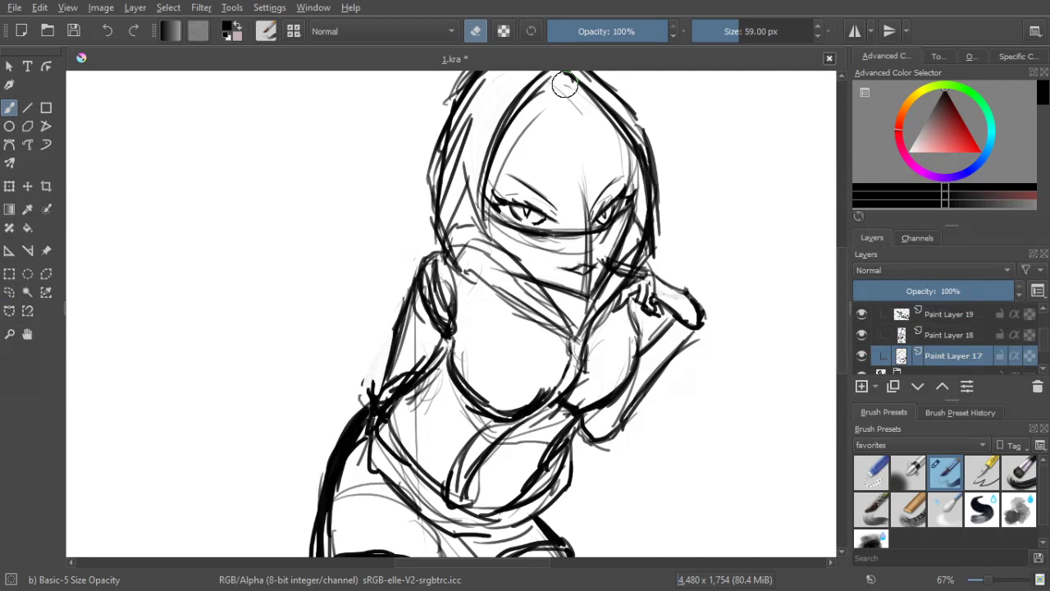
mouse_move(584, 177)
left_mouse_down()
mouse_move(608, 221)
mouse_move(608, 212)
left_mouse_up()
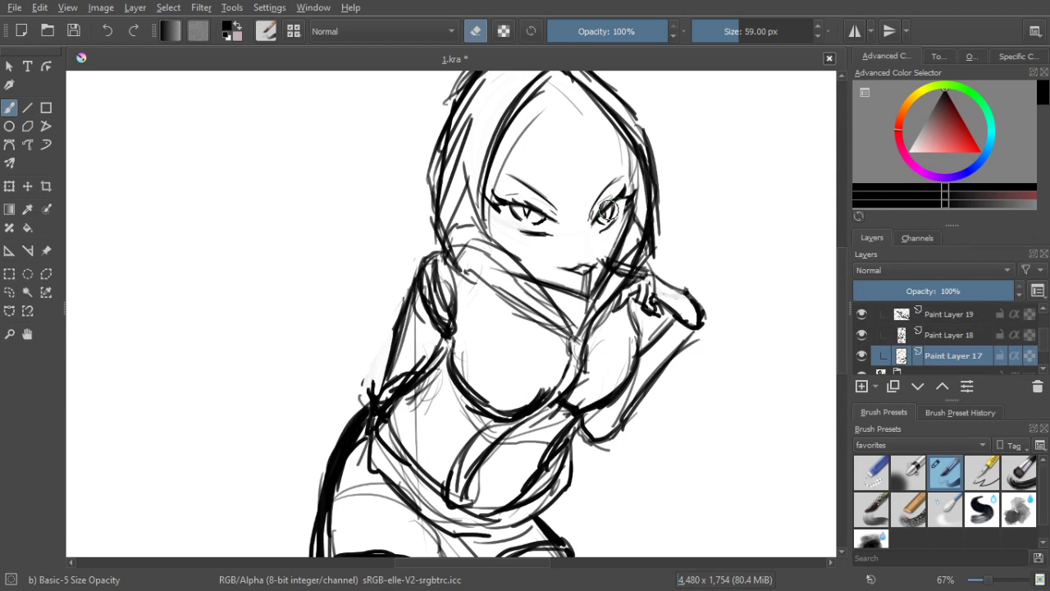
left_click_drag(608, 212, 598, 250)
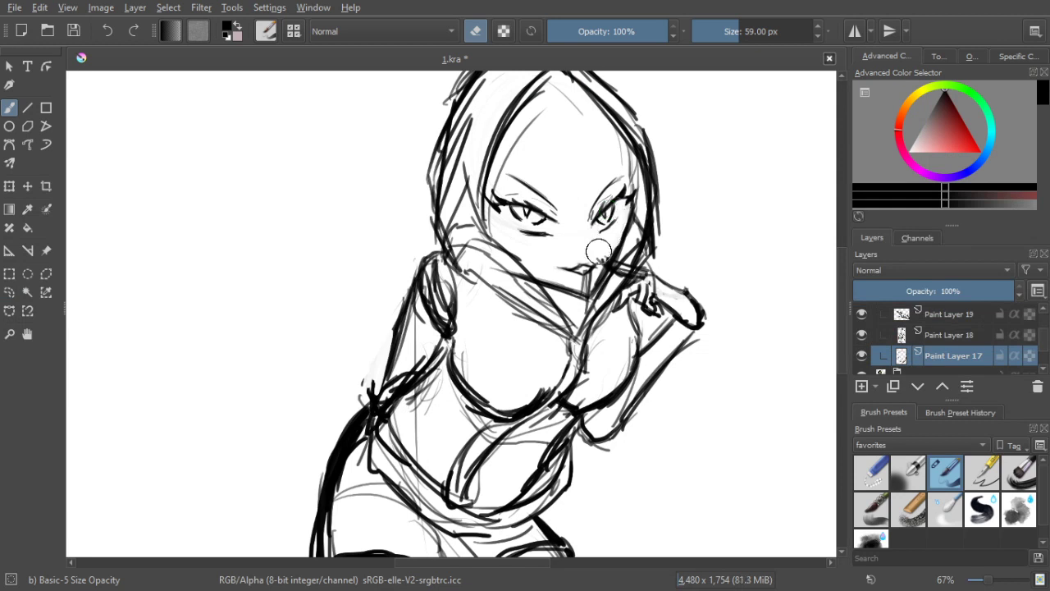
scroll(632, 189, "up", 1)
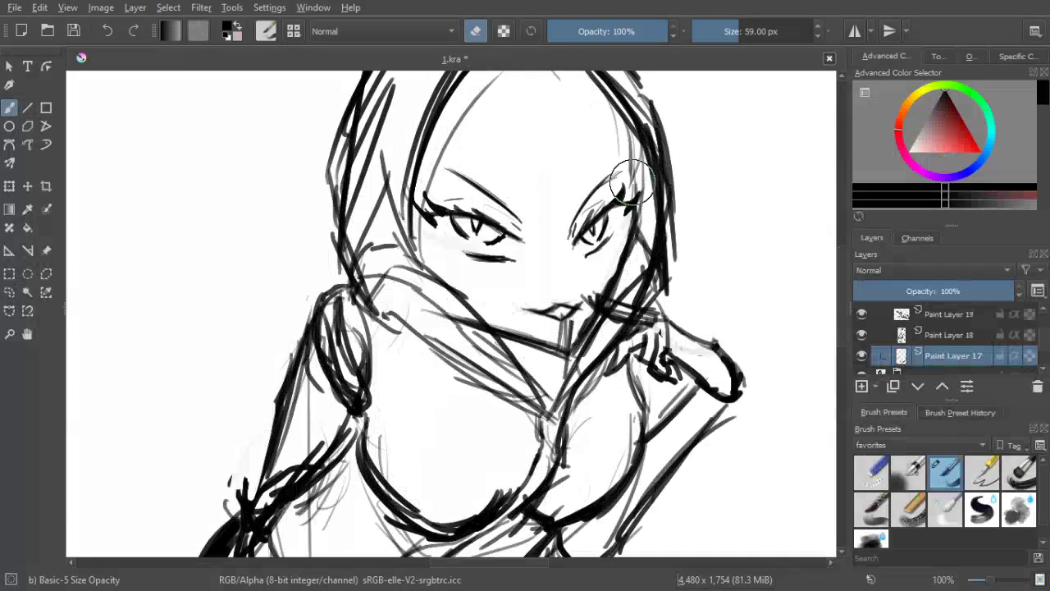
Undo the last erasure and reduce the eraser to 8 px to clean up the centre guide line below the mouth
key("ctrl+z")
key("bracketleft")
key("bracketleft")
key("bracketleft")
key("bracketleft")
key("bracketleft")
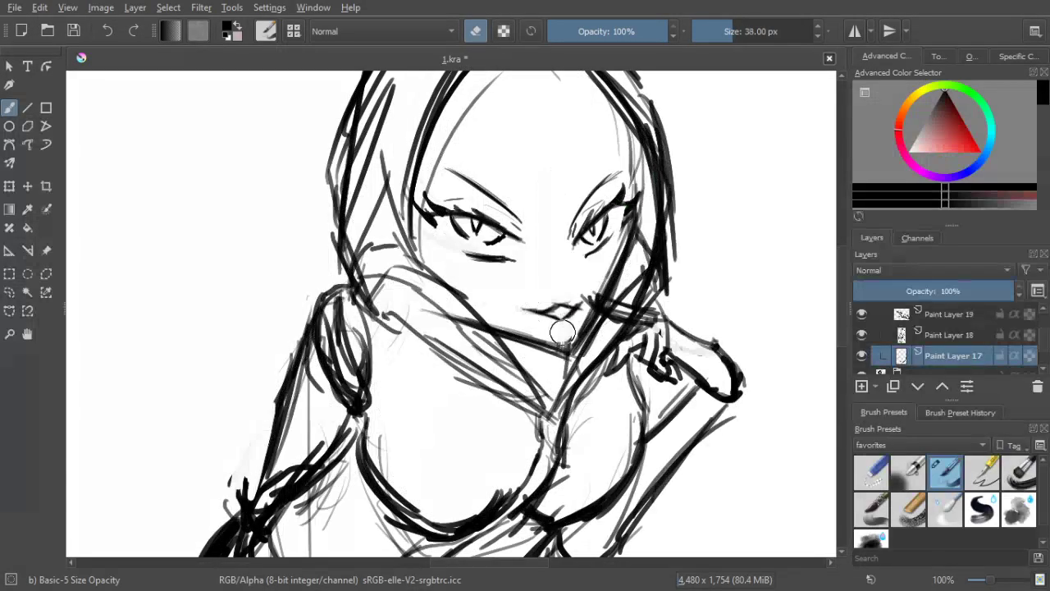
key("bracketleft")
key("bracketleft")
key("bracketleft")
key("bracketleft")
key("bracketleft")
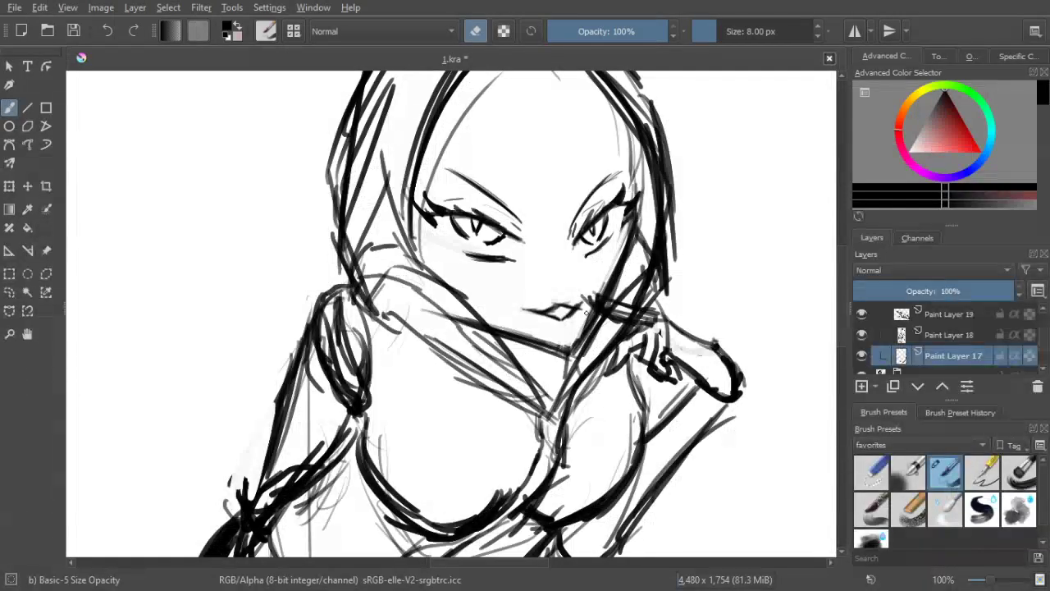
Erase the leftover guide line under the lips and the rough jaw and chin lines on Paint Layer 17
scroll(640, 199, "down", 1)
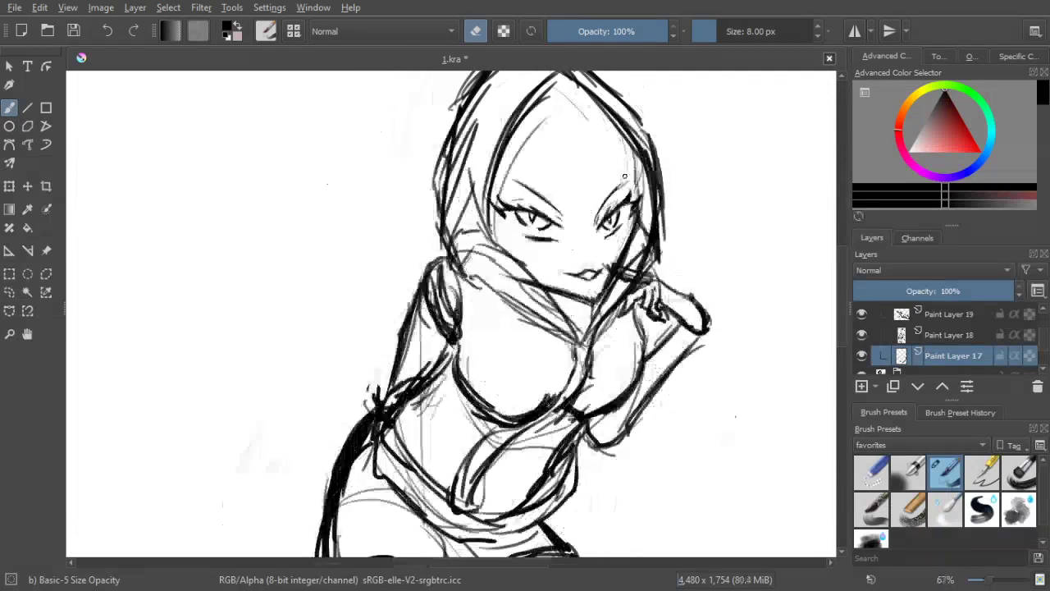
left_click_drag(594, 297, 587, 276)
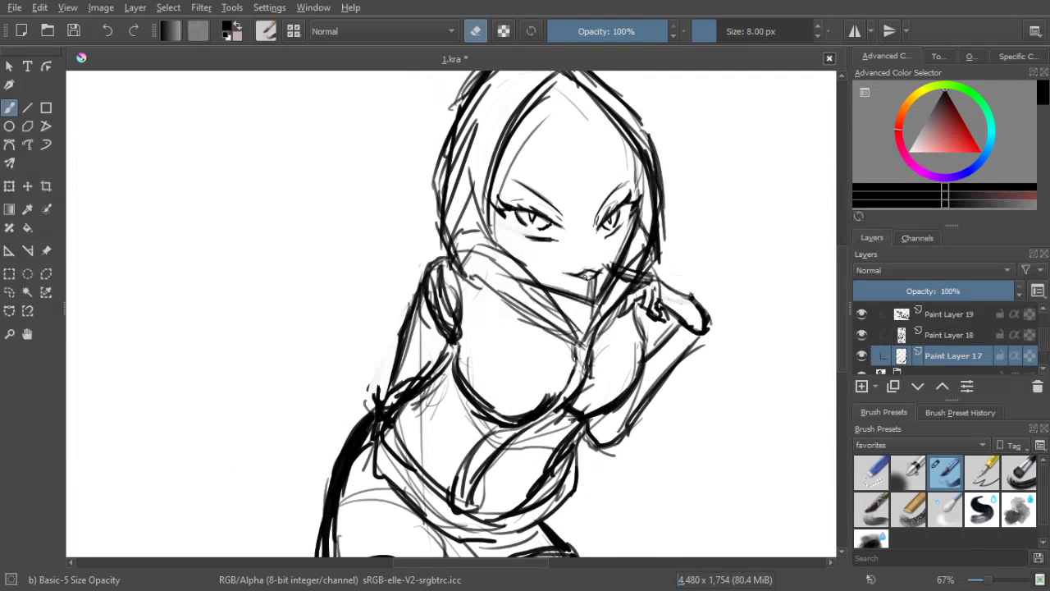
left_click_drag(591, 279, 595, 294)
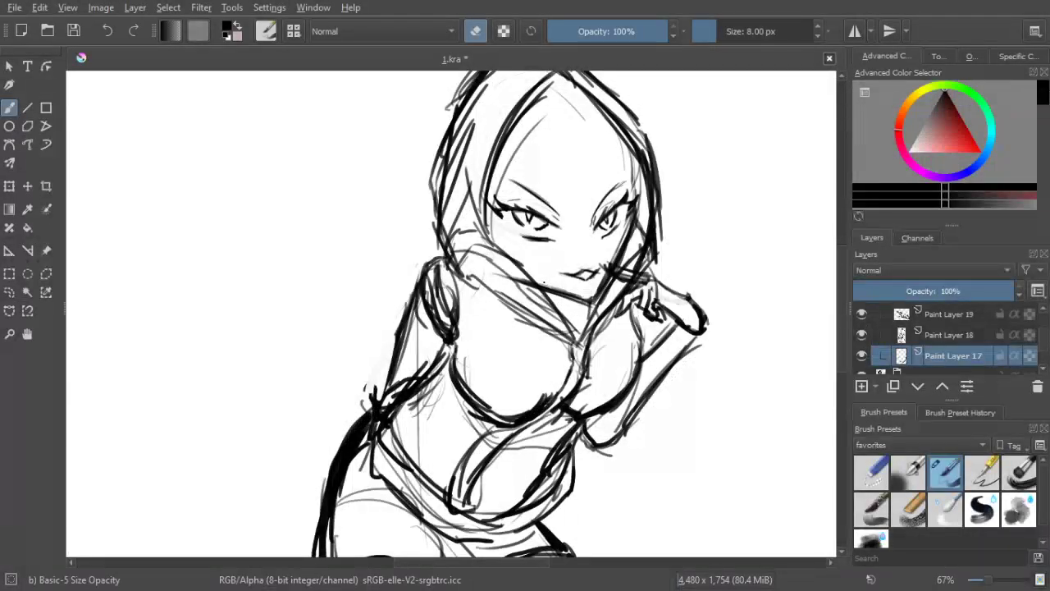
left_click_drag(542, 284, 589, 301)
key("bracketright")
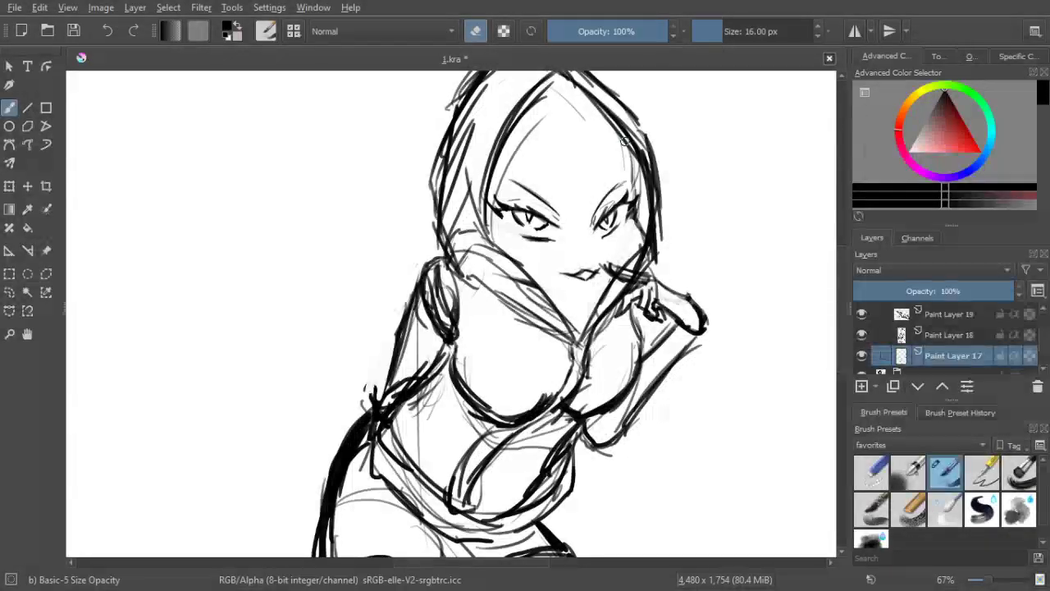
Redraw the cheek, jawline and a pointed chin with an 11 px brush on Paint Layer 17
key("e")
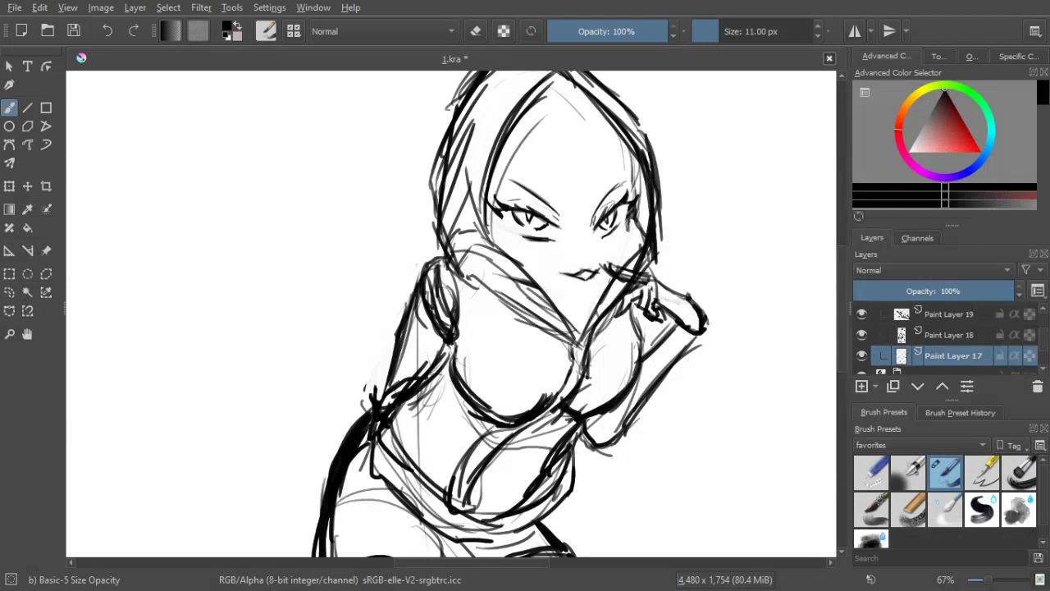
left_click_drag(628, 225, 610, 268)
left_click_drag(609, 273, 573, 301)
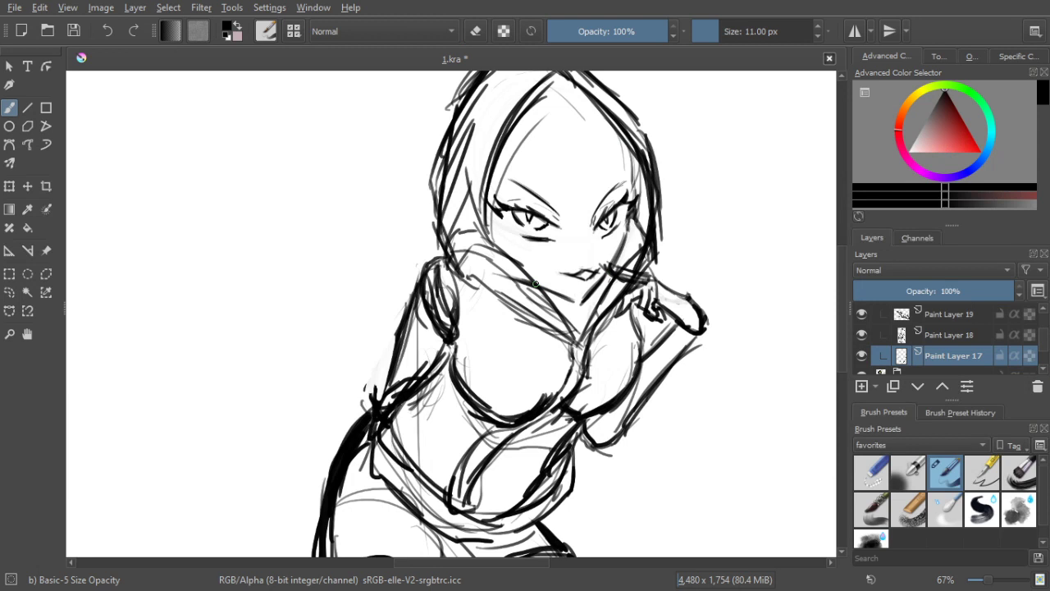
left_click_drag(581, 303, 542, 285)
scroll(541, 284, "down", 3)
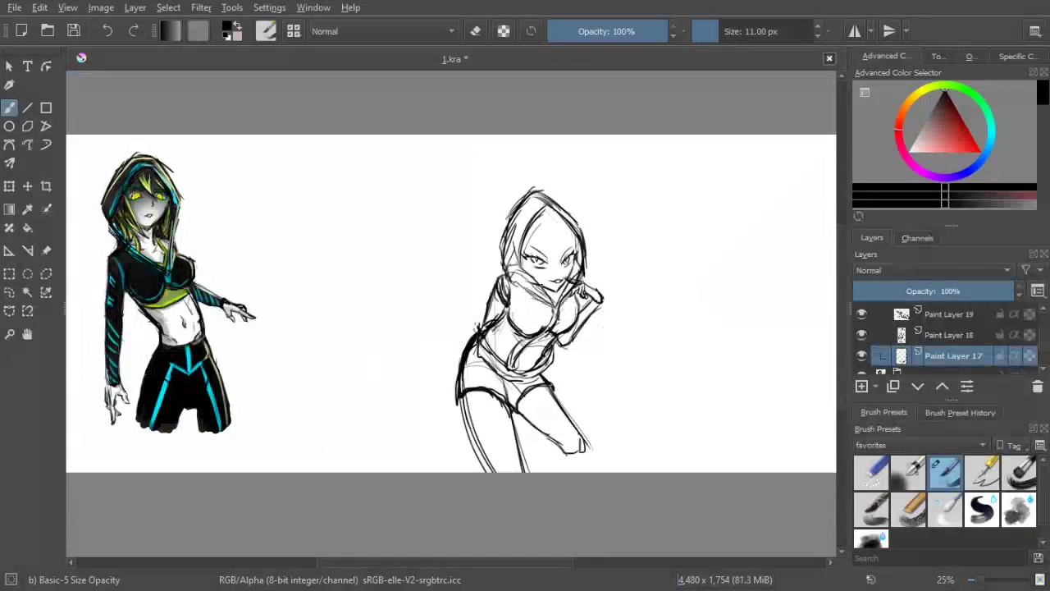
scroll(552, 267, "up", 3)
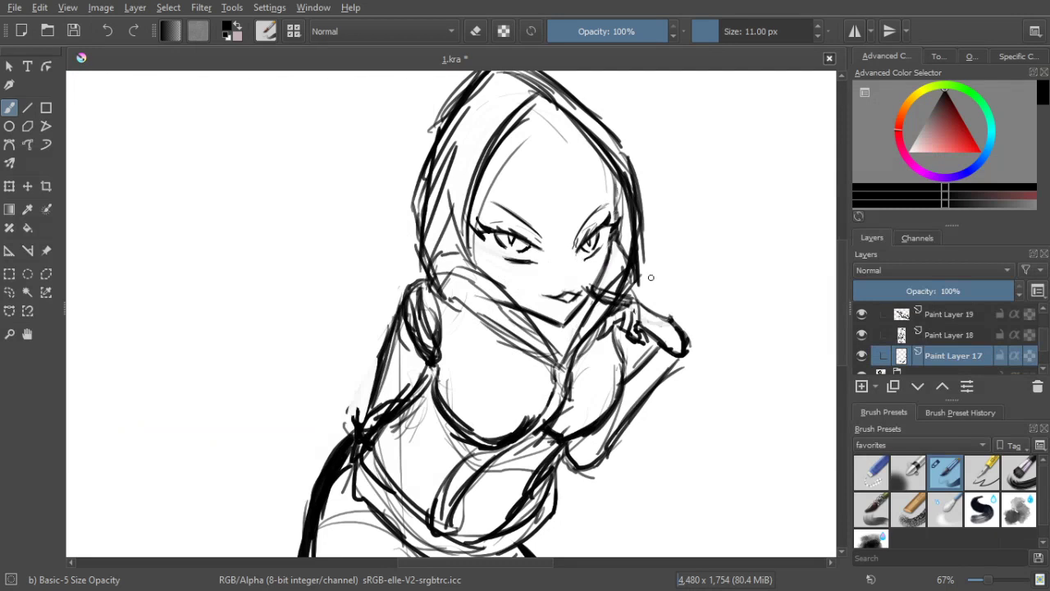
Add a new paint layer directly above Paint Layer 20
scroll(650, 278, "down", 3)
scroll(650, 278, "up", 2)
scroll(651, 277, "down", 1)
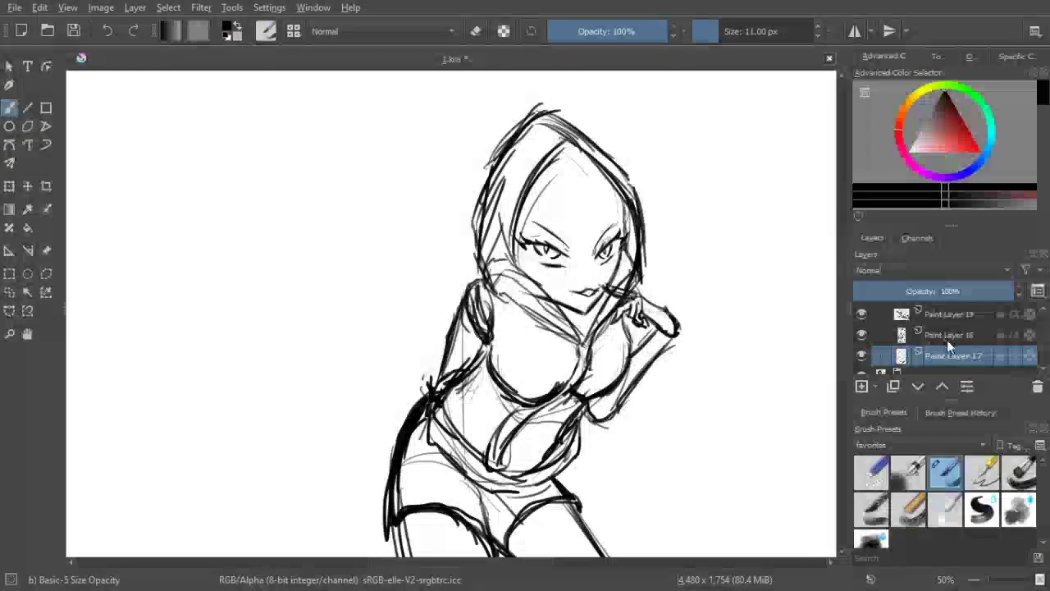
scroll(1045, 333, "up", 1)
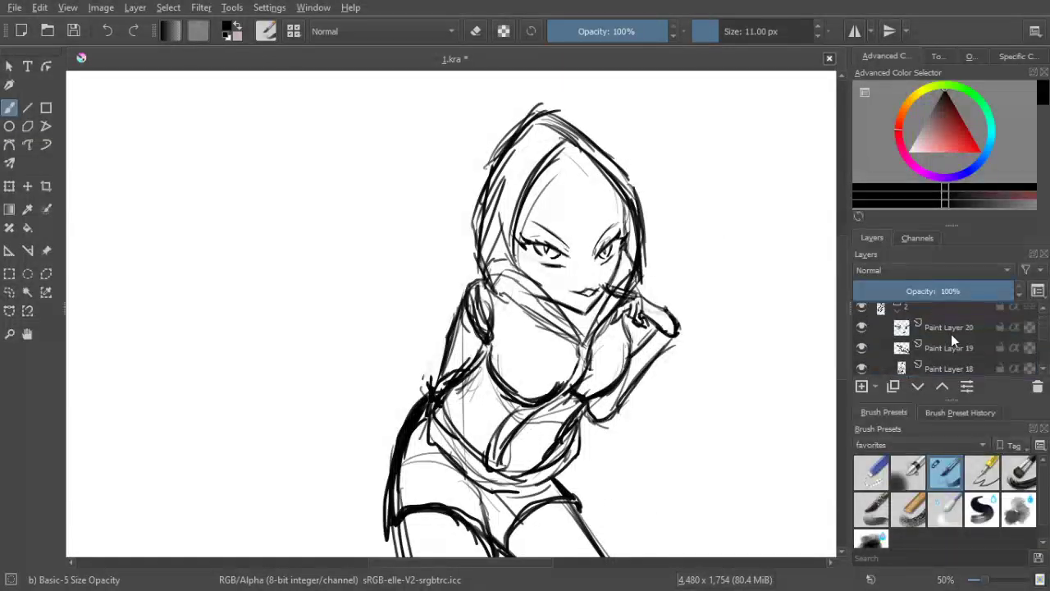
left_click(951, 331)
key("Insert")
Sketch the central parting and the hair strands over the right side of the forehead with a 10 px brush
key("bracketleft")
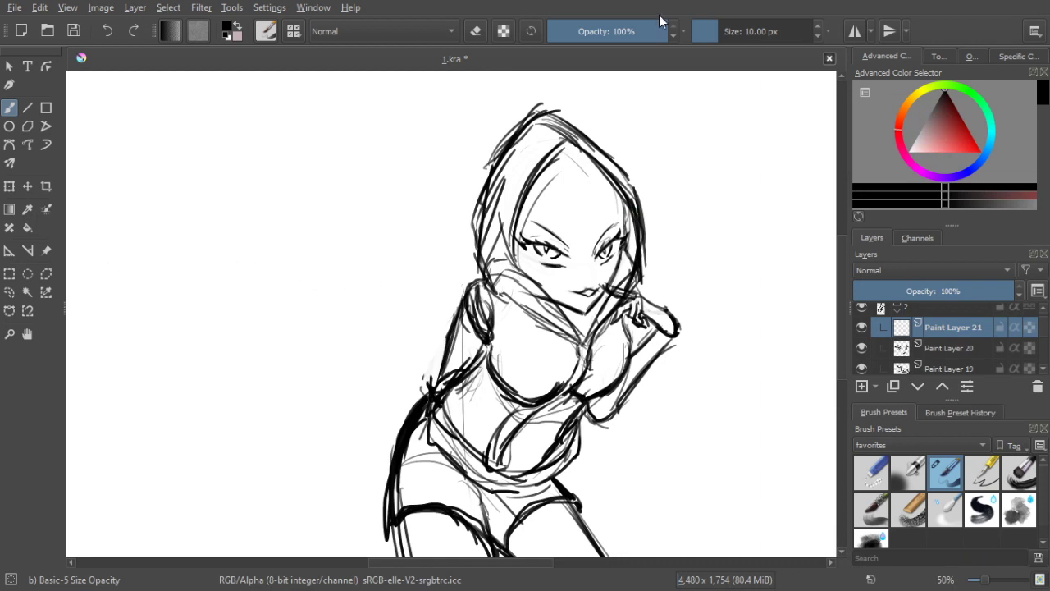
key("bracketleft")
key("bracketleft")
key("bracketright")
key("bracketright")
left_click_drag(595, 169, 589, 235)
mouse_move(600, 176)
left_mouse_down()
mouse_move(588, 238)
mouse_move(564, 245)
mouse_move(586, 172)
left_mouse_up()
mouse_move(570, 233)
left_mouse_down()
mouse_move(583, 164)
mouse_move(620, 221)
left_mouse_up()
left_click_drag(603, 183, 622, 231)
mouse_move(603, 180)
left_mouse_down()
mouse_move(623, 238)
mouse_move(625, 212)
left_mouse_up()
left_click_drag(625, 251, 623, 211)
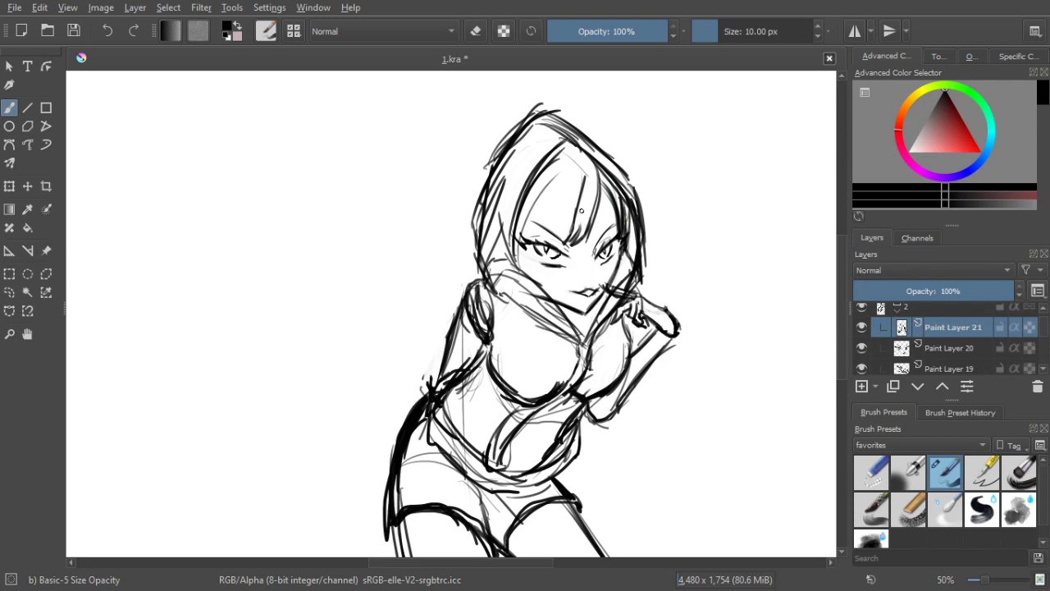
Fill in the fringe with pointed strands across the middle and left side of the forehead
mouse_move(582, 168)
left_mouse_down()
mouse_move(575, 208)
mouse_move(591, 238)
left_mouse_up()
left_click_drag(567, 186, 558, 227)
left_click_drag(566, 182, 553, 238)
mouse_move(562, 192)
left_mouse_down()
mouse_move(553, 243)
mouse_move(566, 242)
left_mouse_up()
left_click_drag(532, 210, 523, 232)
left_click_drag(540, 187, 521, 235)
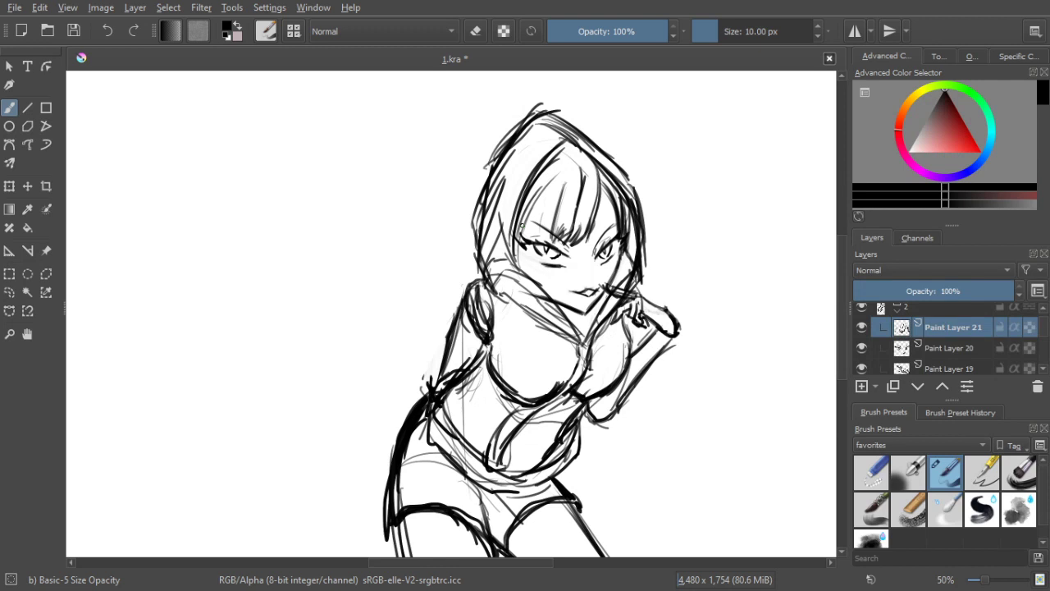
left_click_drag(557, 173, 538, 232)
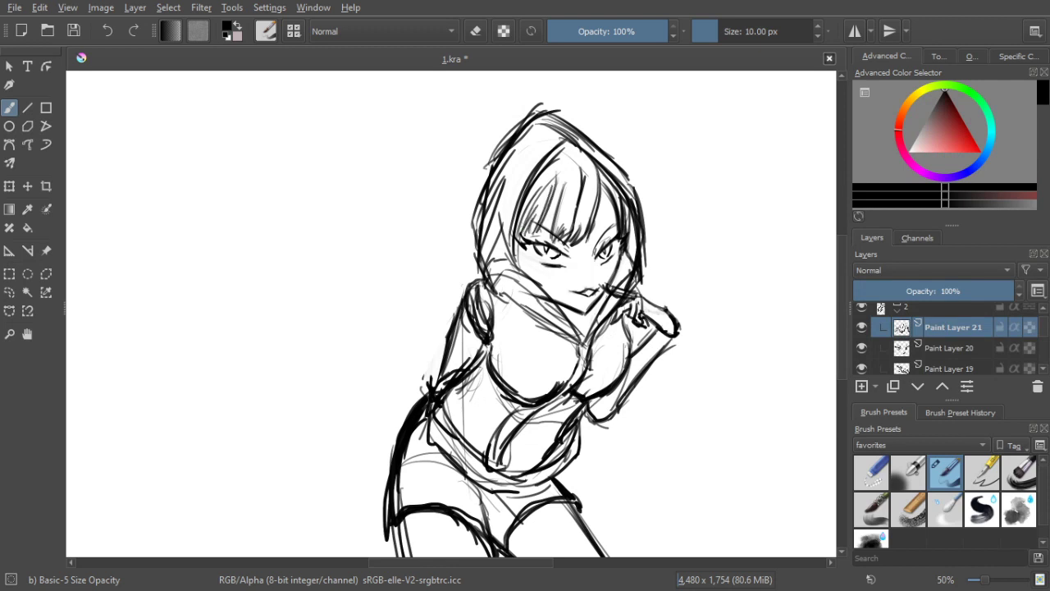
left_click_drag(543, 173, 516, 228)
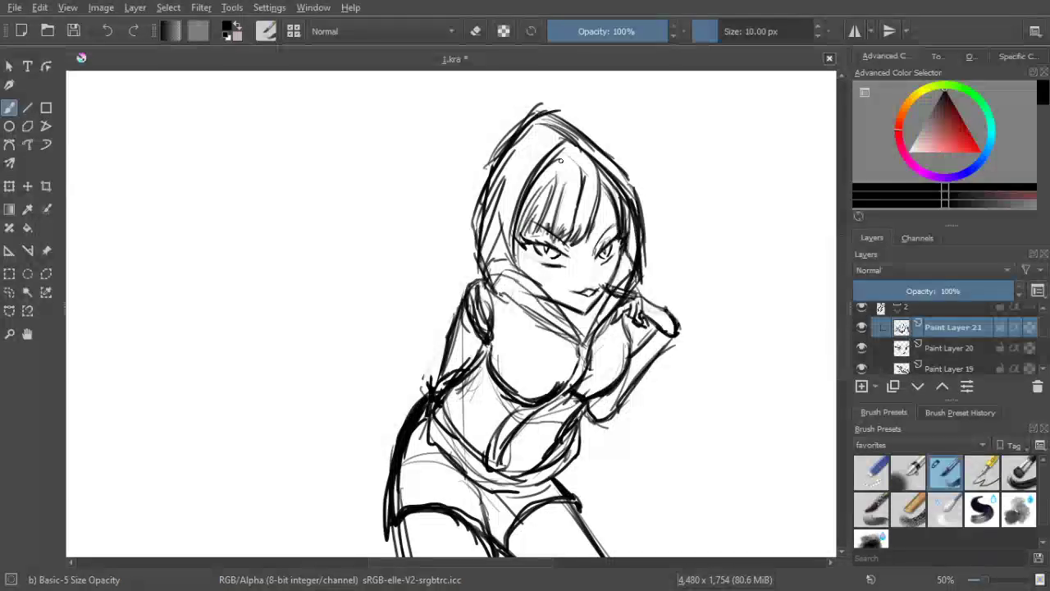
Sketch the hair's crown line inside the hood and a side lock down past the right eye to the cheek
left_click_drag(545, 157, 595, 172)
left_click_drag(586, 156, 632, 234)
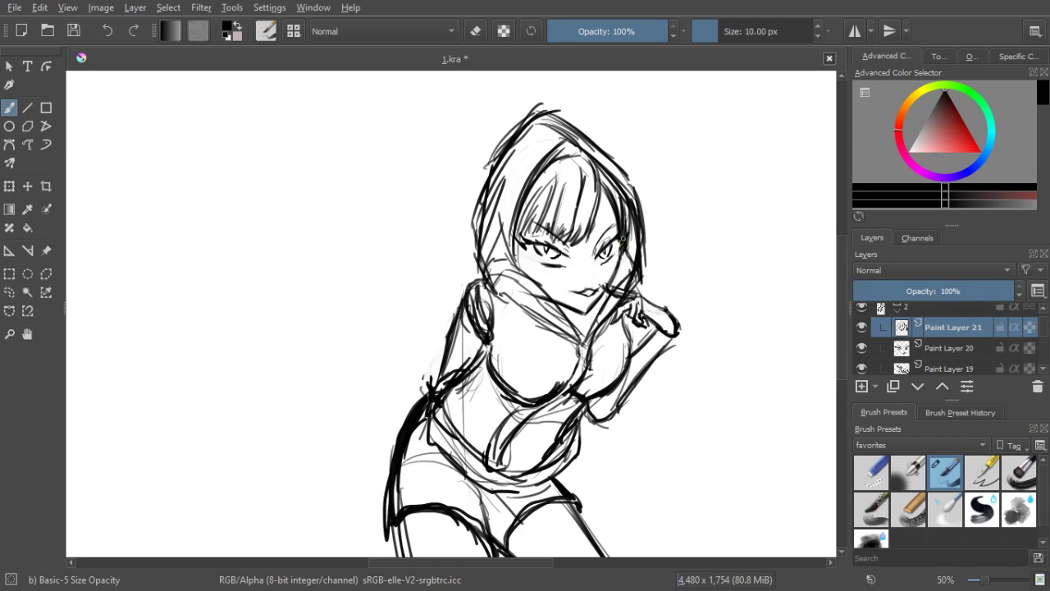
left_click_drag(623, 241, 634, 288)
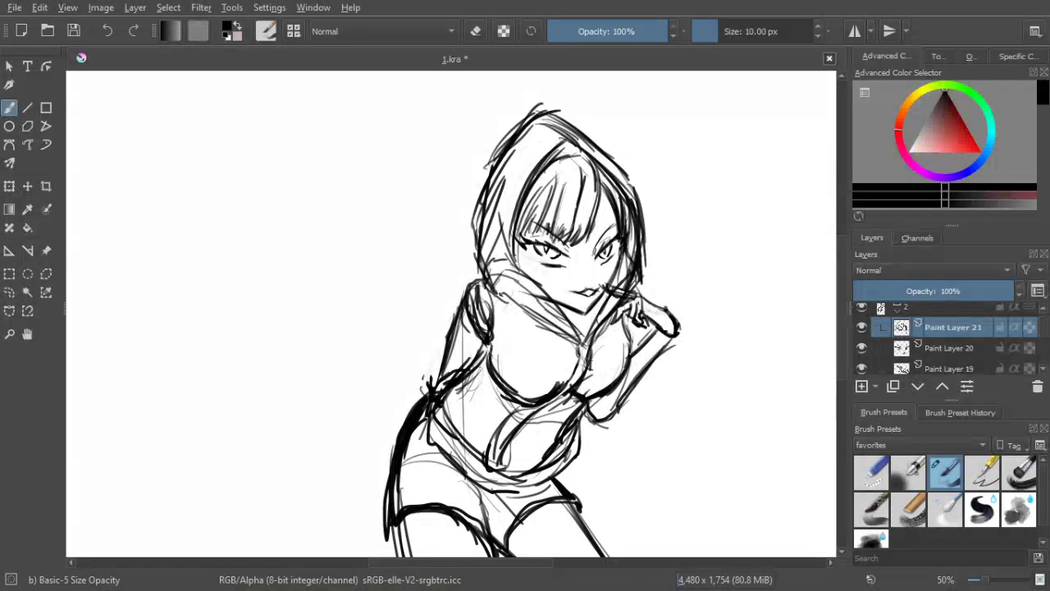
Sketch long flowing hair strands falling from behind the raised hand, past the chest and forearm
left_click_drag(633, 332, 673, 454)
left_click_drag(648, 353, 718, 471)
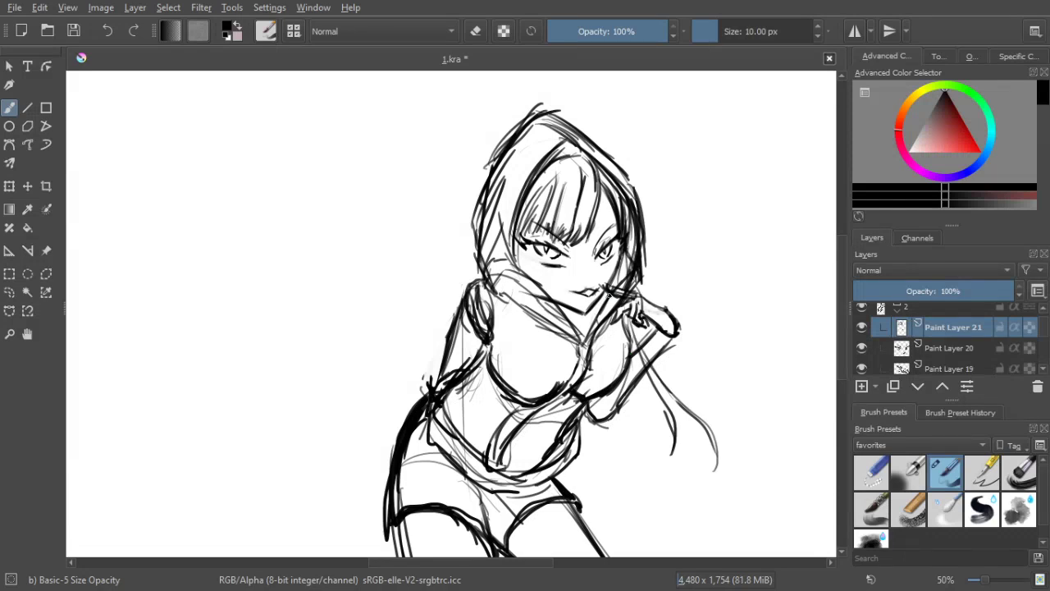
left_click_drag(604, 319, 632, 485)
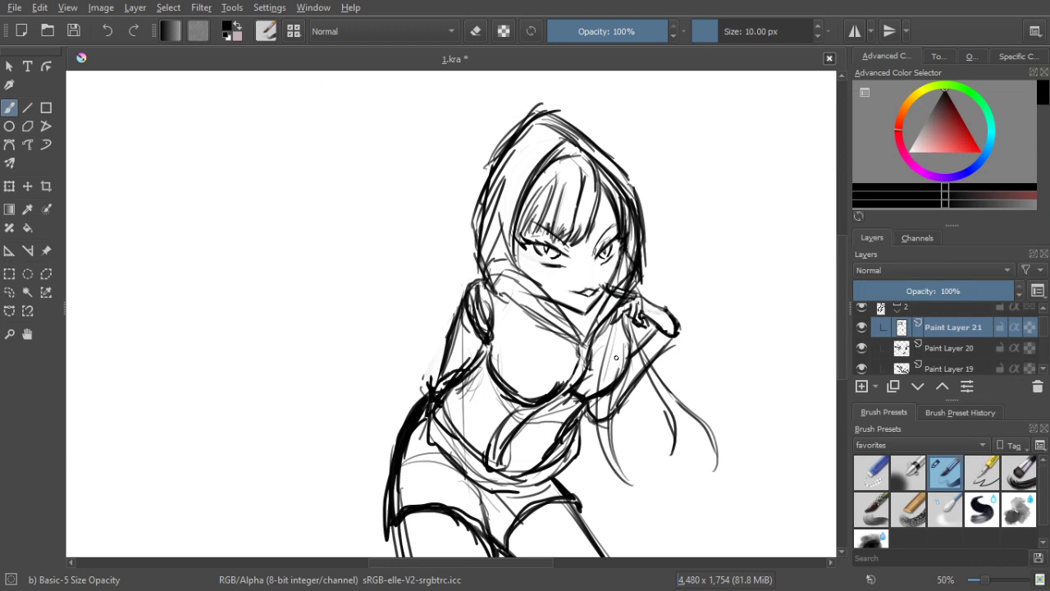
left_click_drag(605, 308, 640, 447)
left_click_drag(625, 328, 656, 450)
left_click_drag(650, 370, 680, 407)
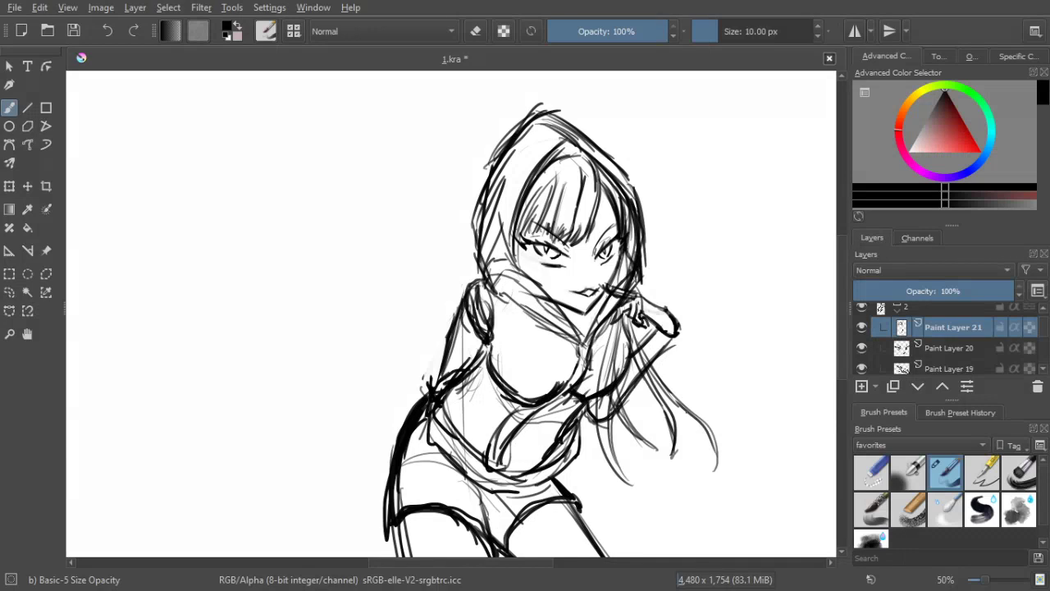
Sketch long hair strands falling from the hood opening over the left side of the chest to the waist
left_click_drag(542, 370, 519, 315)
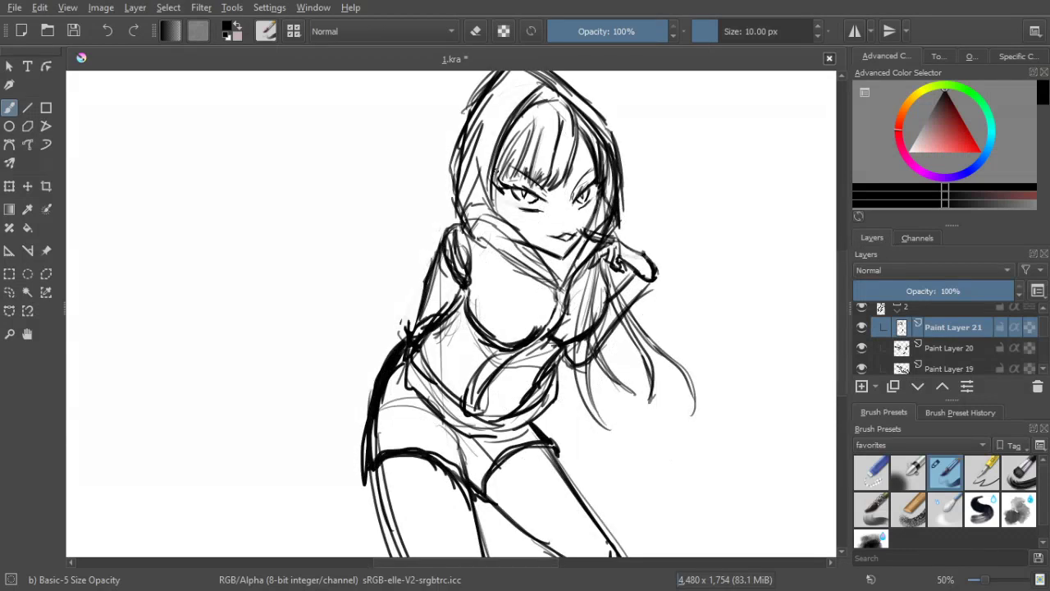
left_click_drag(497, 190, 511, 220)
mouse_move(538, 414)
left_mouse_down()
mouse_move(561, 269)
mouse_move(556, 356)
left_mouse_up()
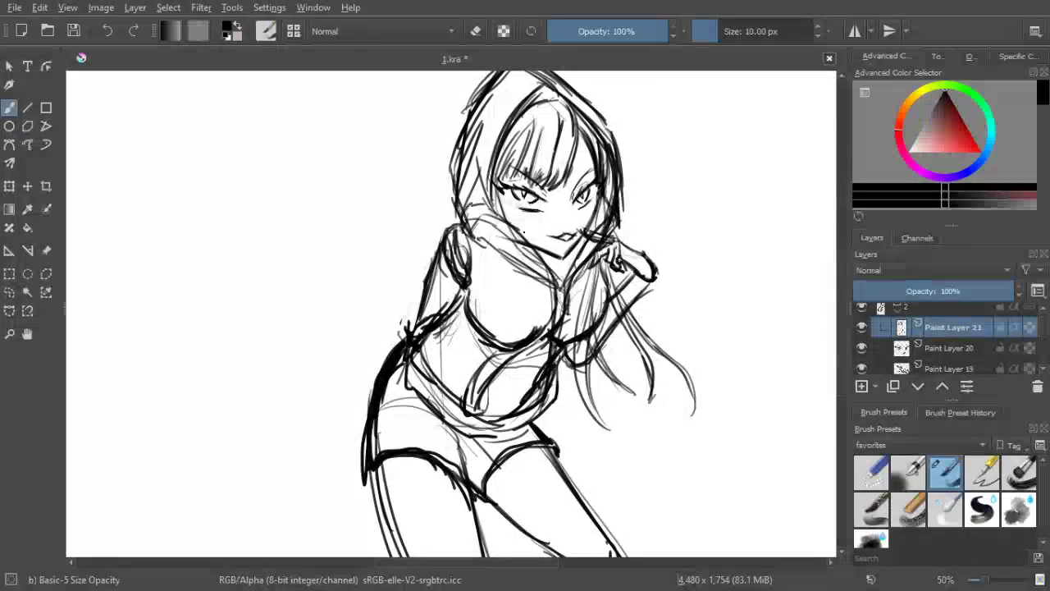
left_click_drag(508, 220, 448, 392)
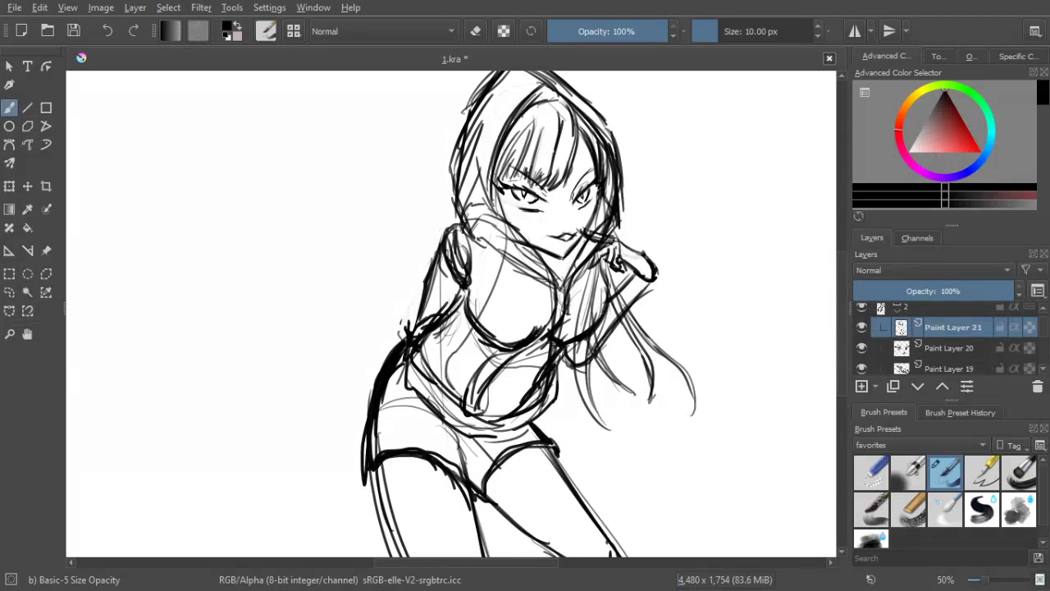
left_click_drag(499, 287, 451, 390)
left_click_drag(510, 222, 471, 343)
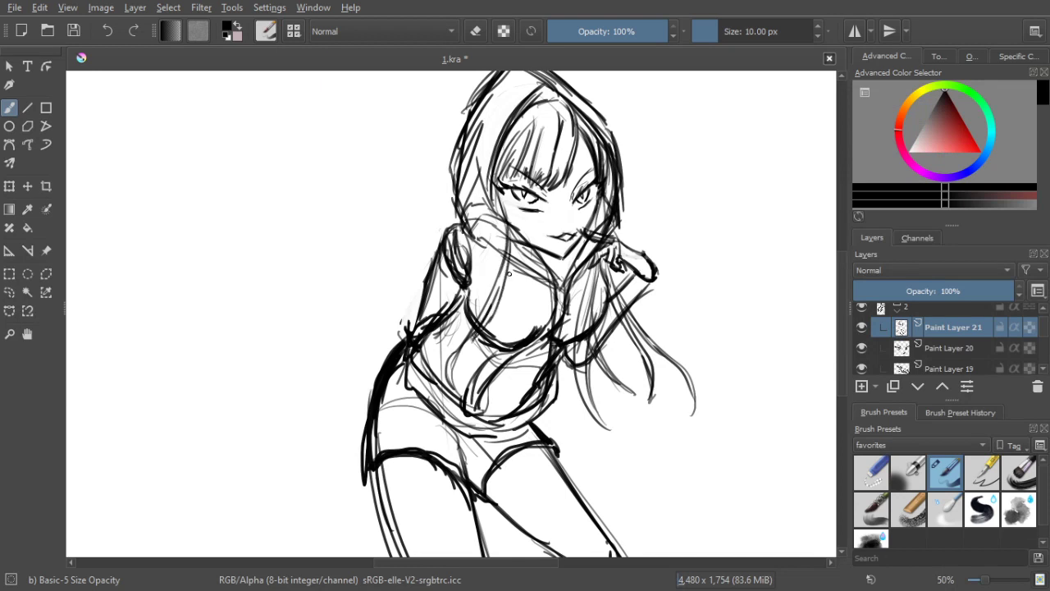
left_click_drag(509, 275, 515, 371)
left_click_drag(512, 280, 517, 367)
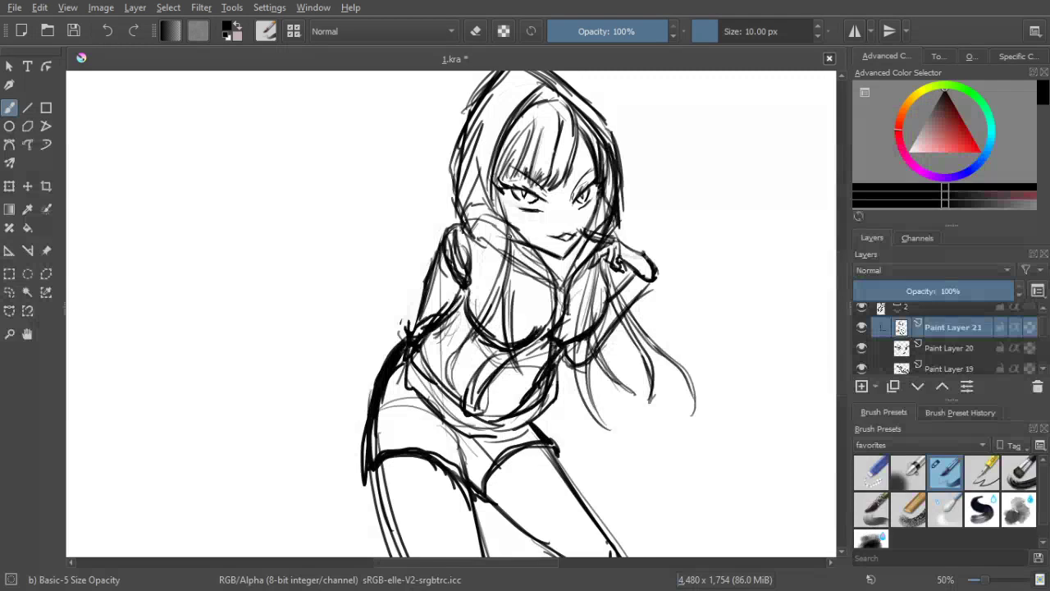
Sketch a pointed cat ear on the right side of the hood on Paint Layer 18
mouse_move(684, 242)
left_mouse_down()
mouse_move(735, 222)
mouse_move(702, 262)
left_mouse_up()
left_click_drag(660, 237, 658, 255)
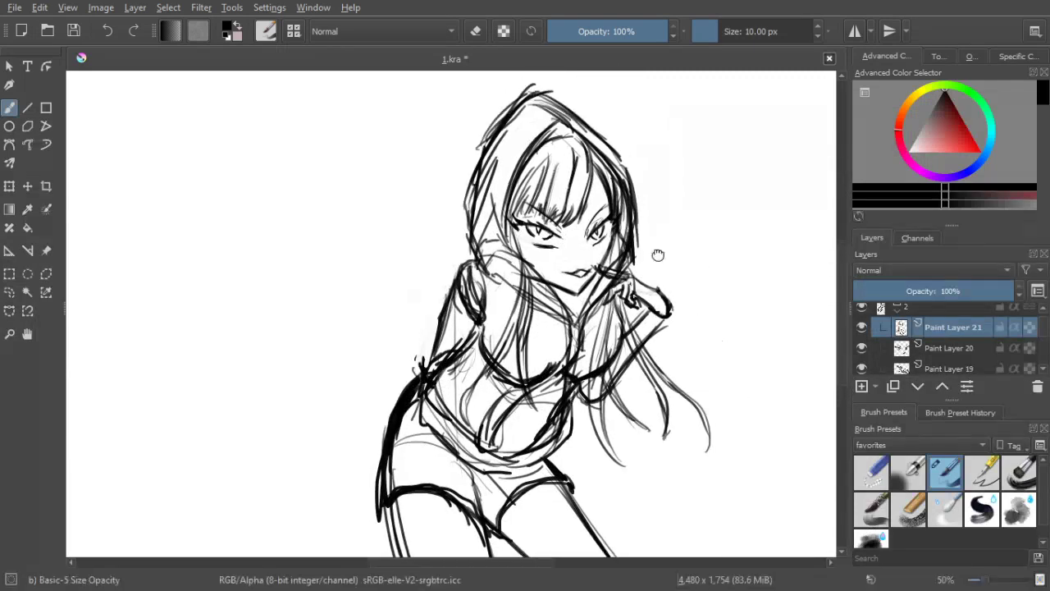
scroll(658, 255, "down", 1)
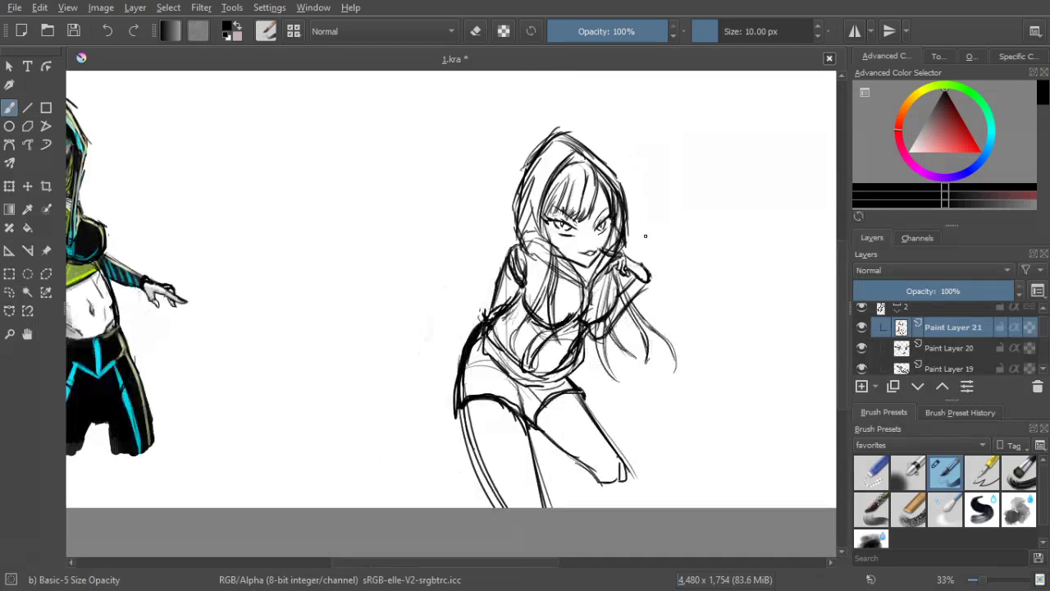
left_click_drag(646, 236, 637, 262)
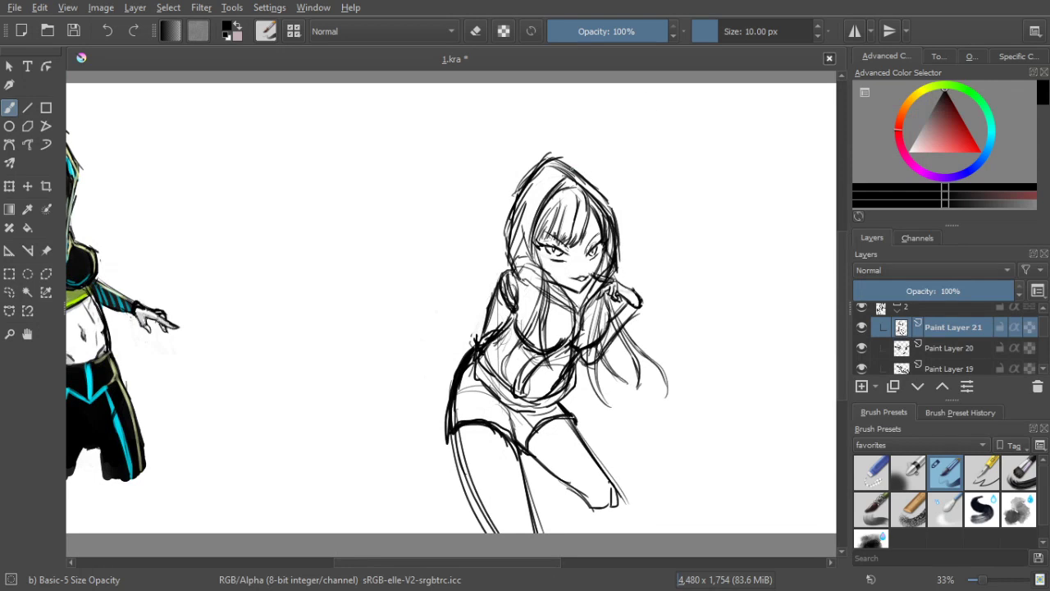
left_click(894, 371)
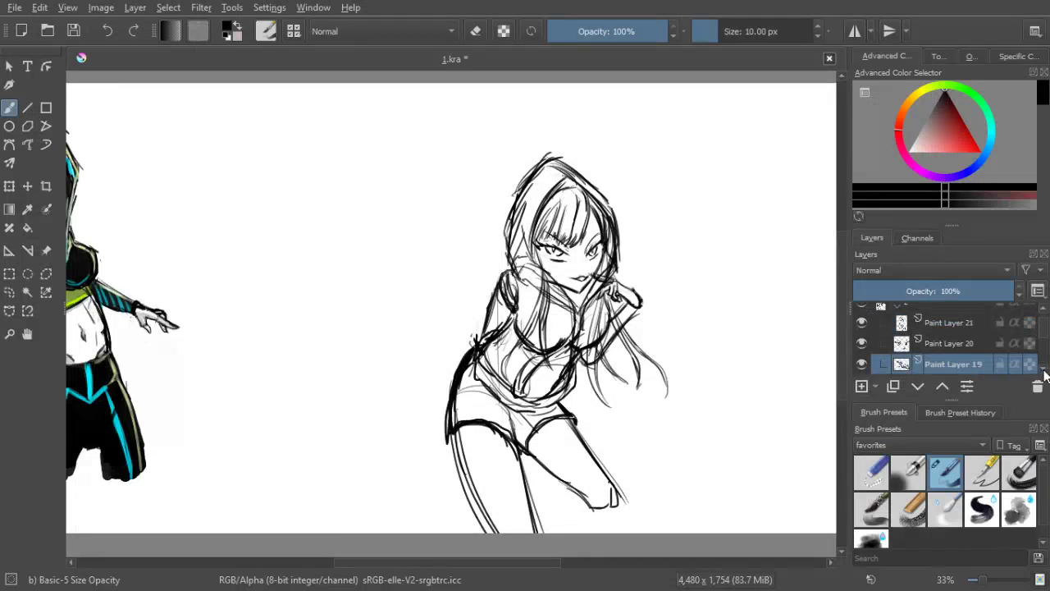
left_click(1044, 371)
left_click(862, 366)
left_click(861, 367)
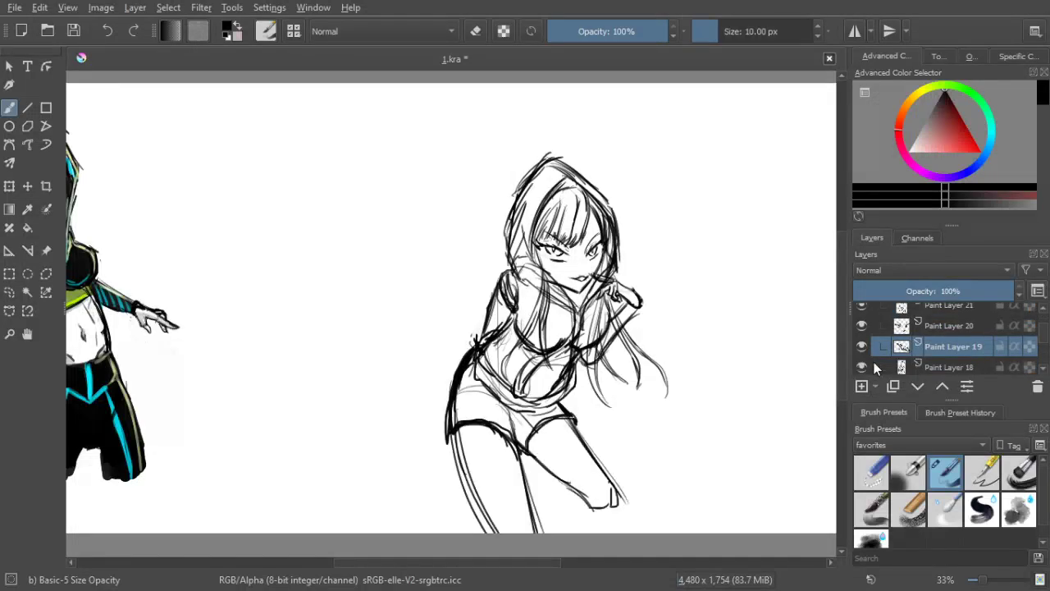
left_click(936, 367)
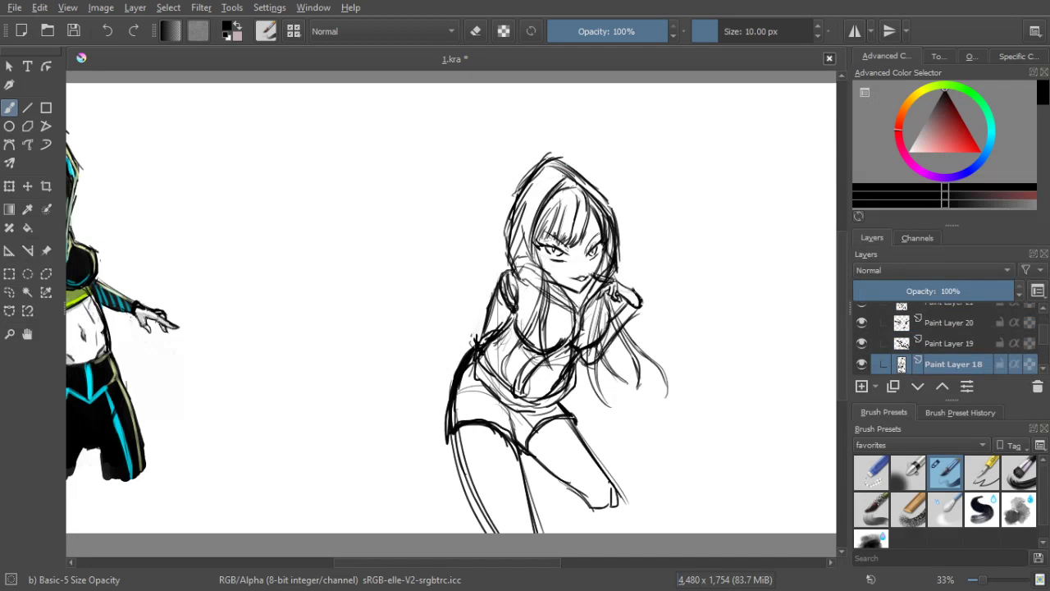
left_click_drag(560, 158, 612, 201)
mouse_move(583, 165)
left_mouse_down()
mouse_move(603, 160)
mouse_move(620, 132)
mouse_move(603, 197)
left_mouse_up()
left_click_drag(620, 133, 603, 190)
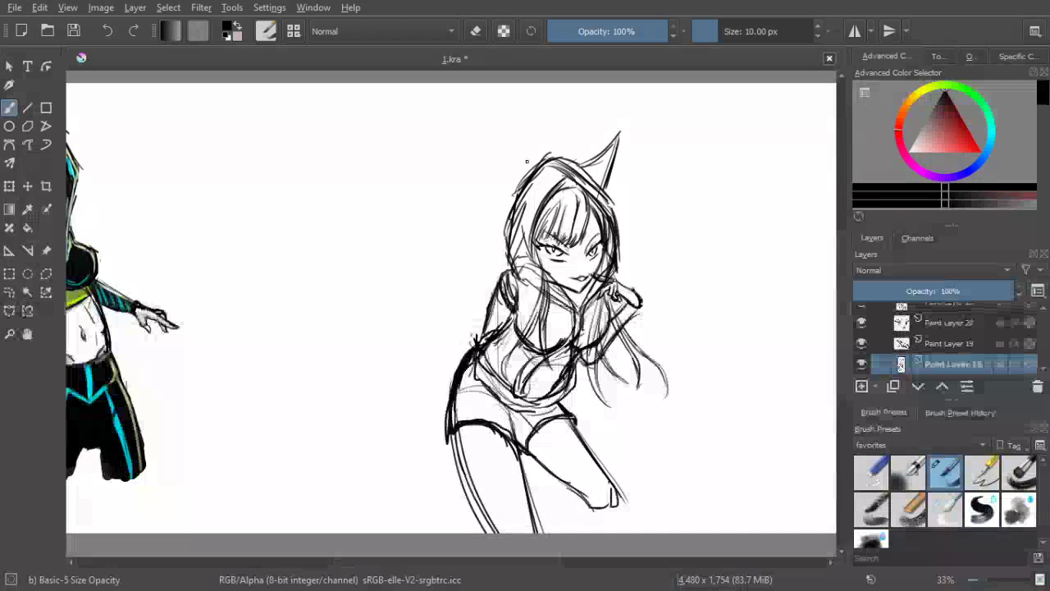
Sketch a matching pointed ear on the left side of the hood and reinforce the upper edges of both ears
mouse_move(522, 161)
left_mouse_down()
mouse_move(548, 154)
mouse_move(504, 157)
mouse_move(493, 146)
mouse_move(519, 160)
mouse_move(497, 172)
mouse_move(507, 198)
left_mouse_up()
left_click_drag(484, 136, 513, 207)
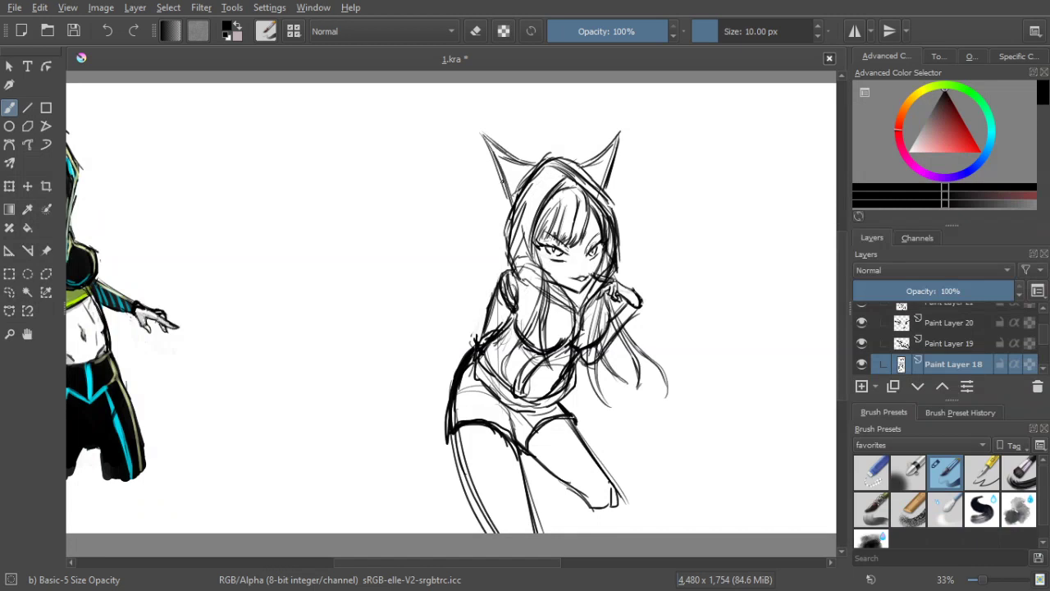
left_click_drag(484, 136, 513, 205)
mouse_move(506, 152)
left_mouse_down()
mouse_move(518, 162)
mouse_move(621, 134)
left_mouse_up()
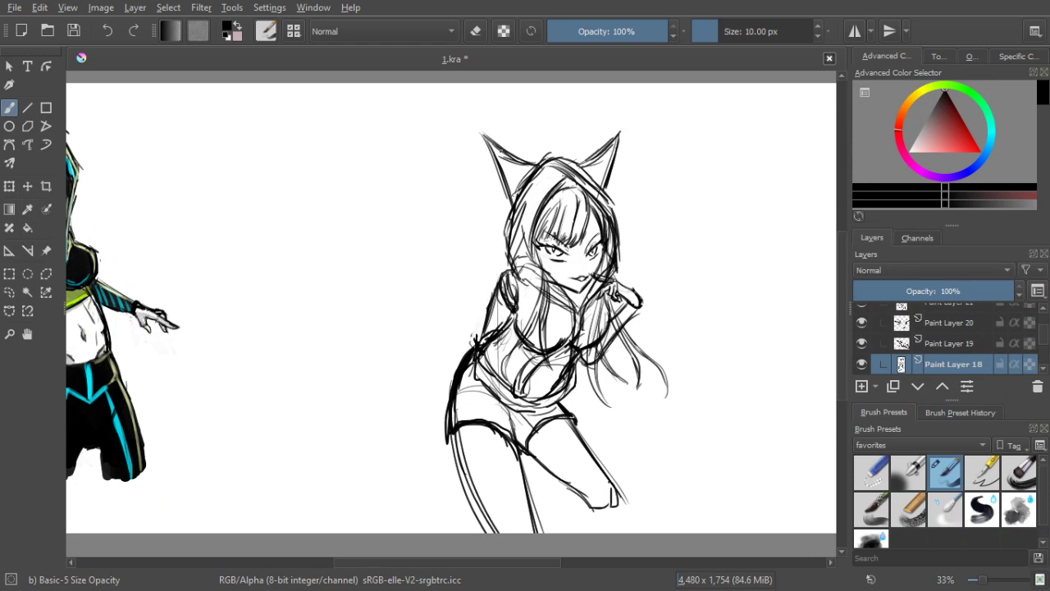
Add inner fold lines to both cat ears and extend their outer edges down into the sides of the hood
left_click_drag(501, 150, 522, 184)
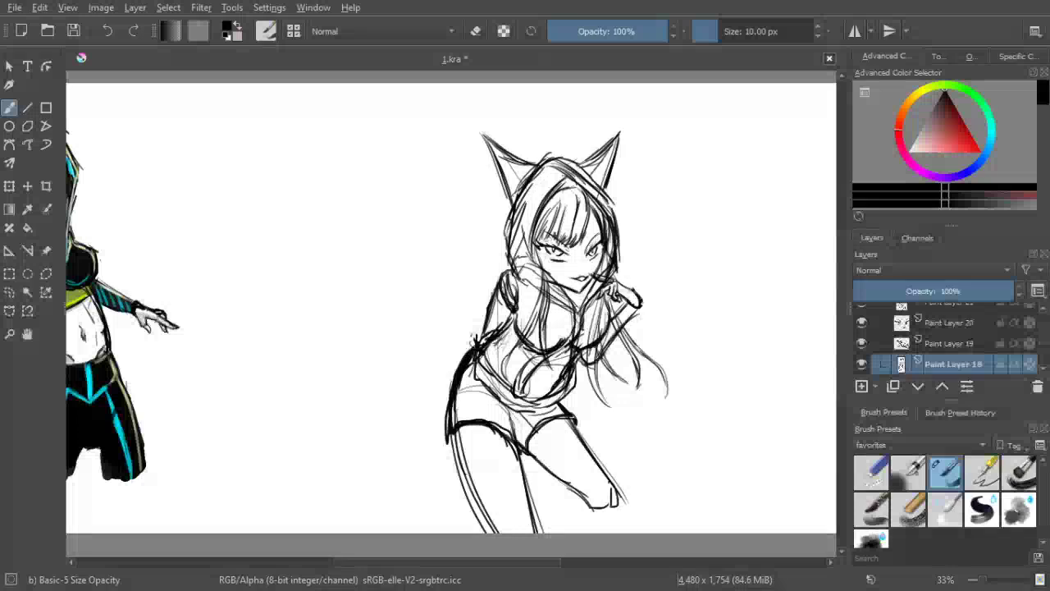
left_click_drag(601, 162, 592, 177)
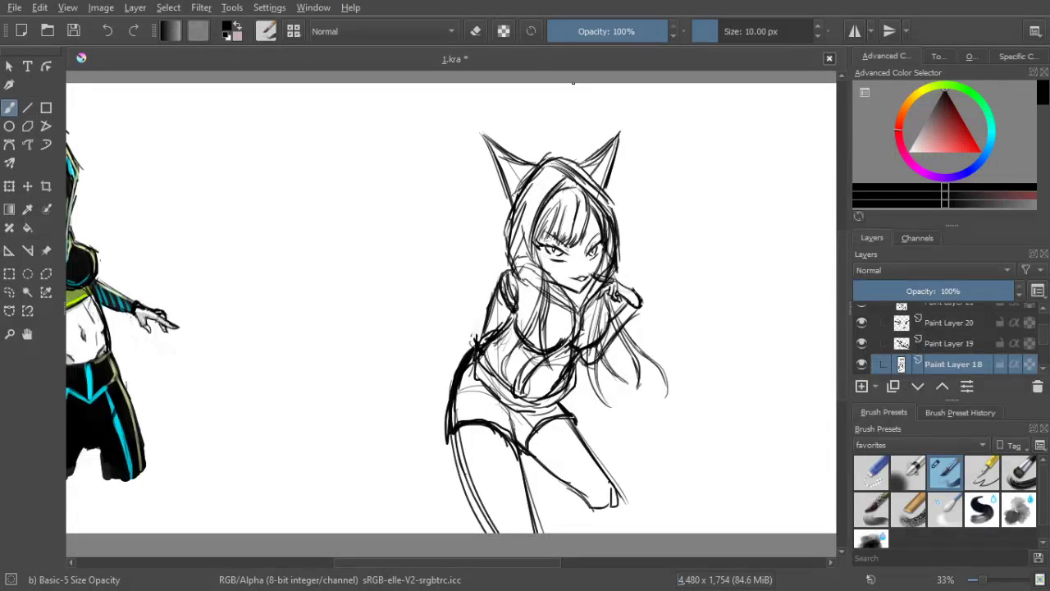
left_click_drag(601, 175, 610, 199)
left_click_drag(500, 169, 505, 215)
left_click_drag(502, 178, 508, 220)
Add a new paint layer for base colours and place it beneath Paint Layer 17
mouse_move(598, 118)
left_mouse_down()
mouse_move(616, 106)
mouse_move(593, 83)
left_mouse_up()
left_click_drag(670, 259, 679, 277)
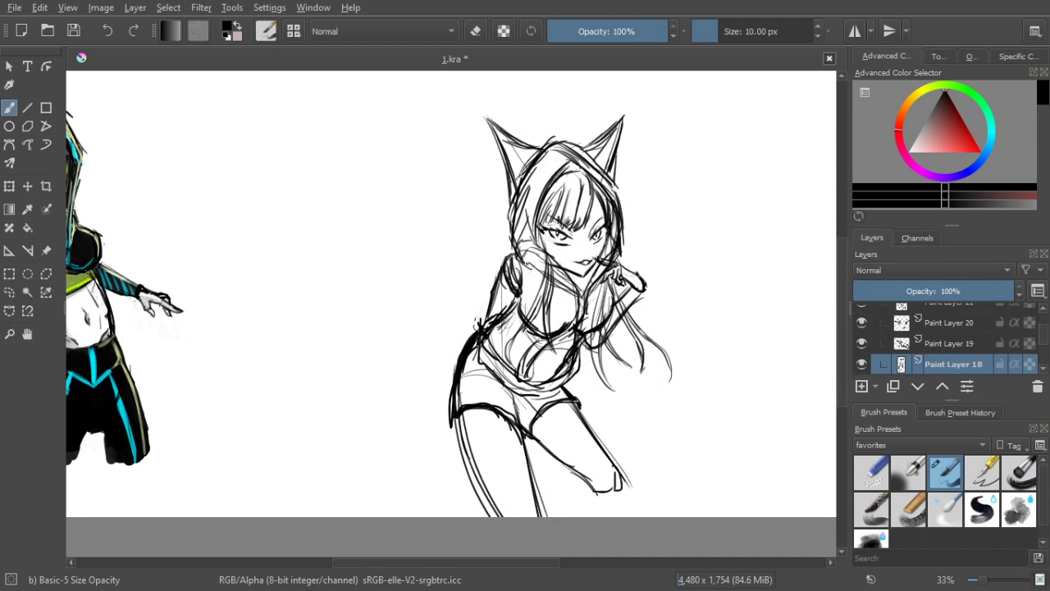
scroll(1044, 352, "down", 2)
scroll(1044, 353, "down", 1)
left_click(862, 385)
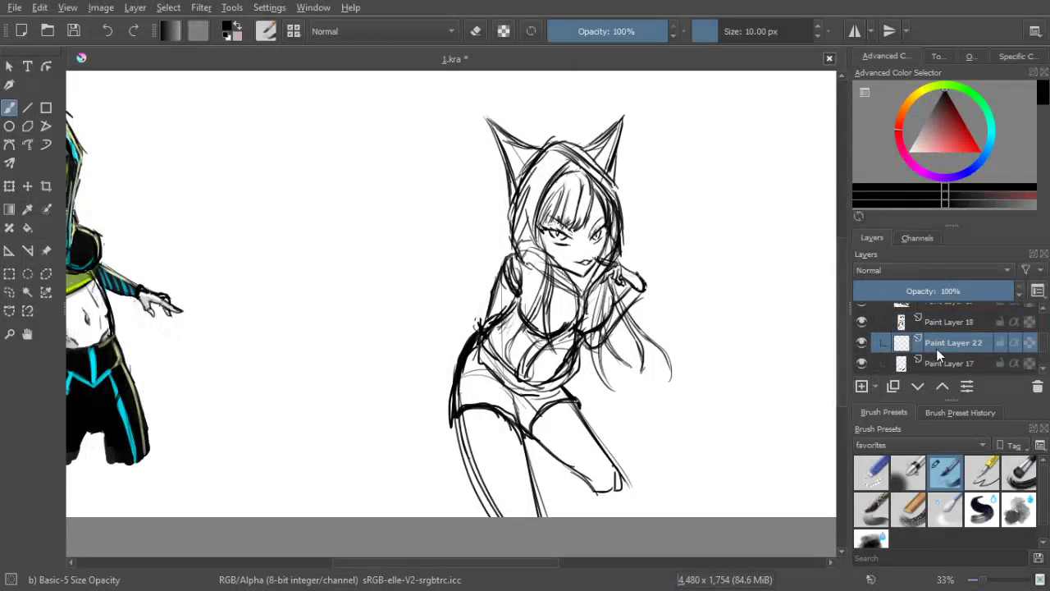
left_click_drag(940, 362, 940, 352)
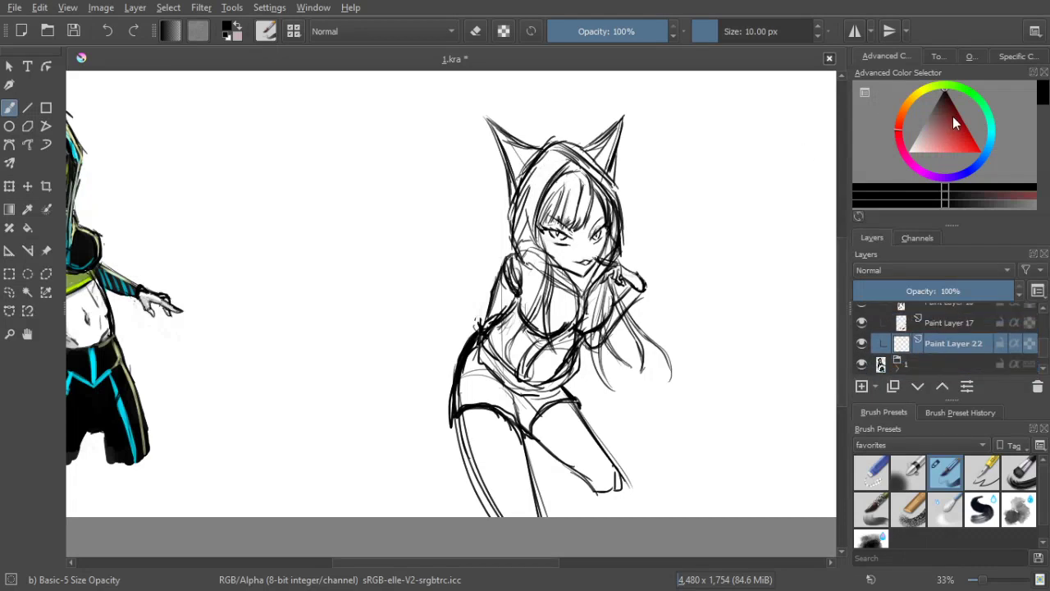
Paint both cat ears and the upper part of the hood light pink with a 59 px brush
left_click(927, 131)
left_click_drag(932, 145, 941, 159)
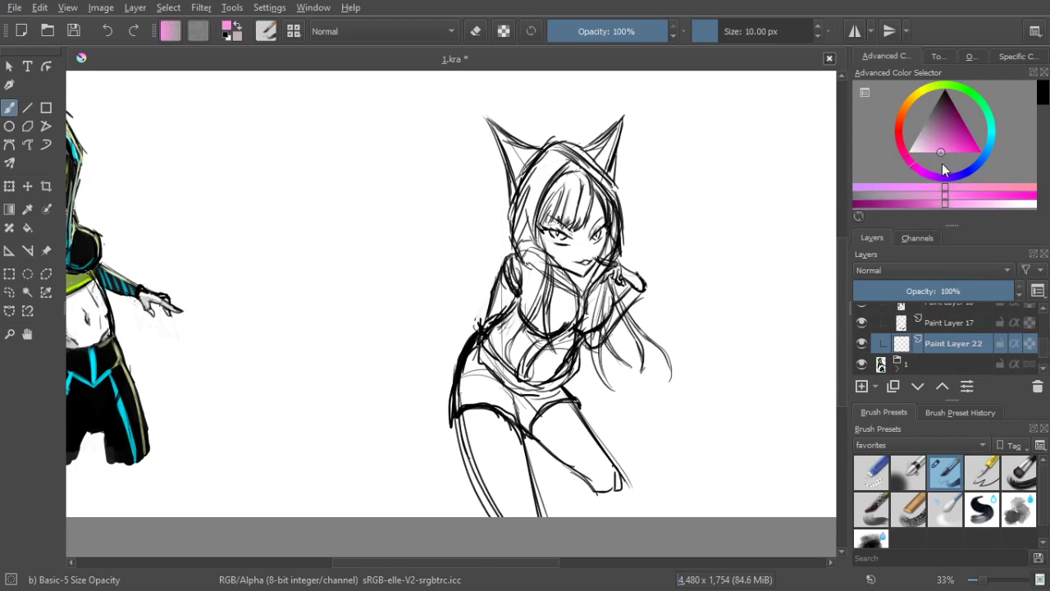
key("bracketright")
key("bracketright")
key("bracketright")
key("bracketright")
key("bracketright")
key("bracketright")
key("bracketright")
key("bracketright")
key("bracketright")
key("bracketright")
key("bracketright")
key("bracketright")
key("bracketright")
key("bracketright")
key("bracketright")
key("bracketright")
mouse_move(480, 150)
left_mouse_down()
mouse_move(506, 133)
mouse_move(517, 190)
mouse_move(522, 156)
mouse_move(497, 128)
mouse_move(537, 147)
mouse_move(533, 189)
mouse_move(575, 151)
mouse_move(604, 180)
mouse_move(584, 159)
left_mouse_up()
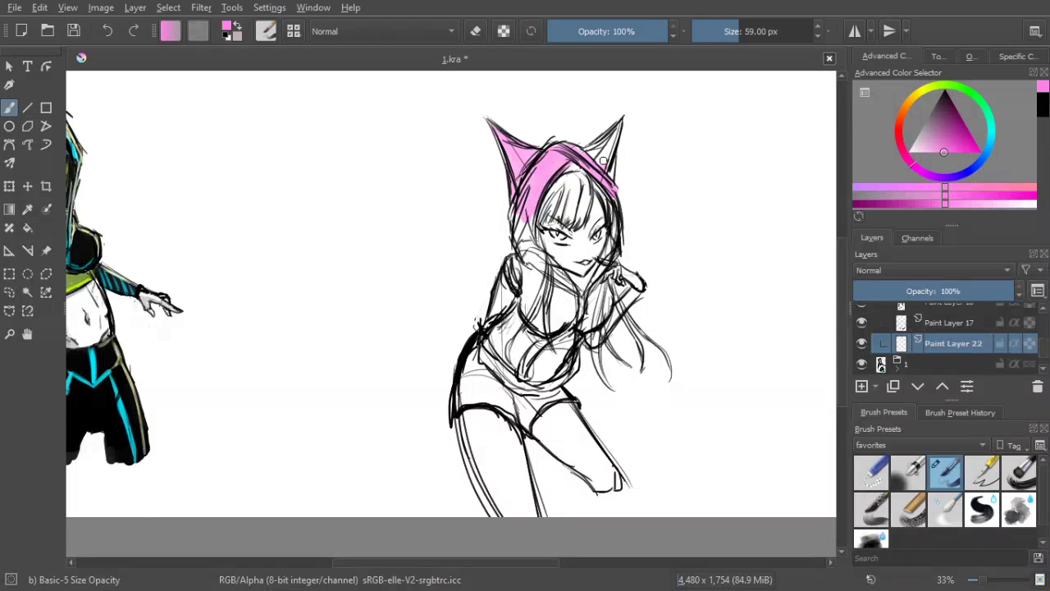
left_click_drag(604, 160, 609, 169)
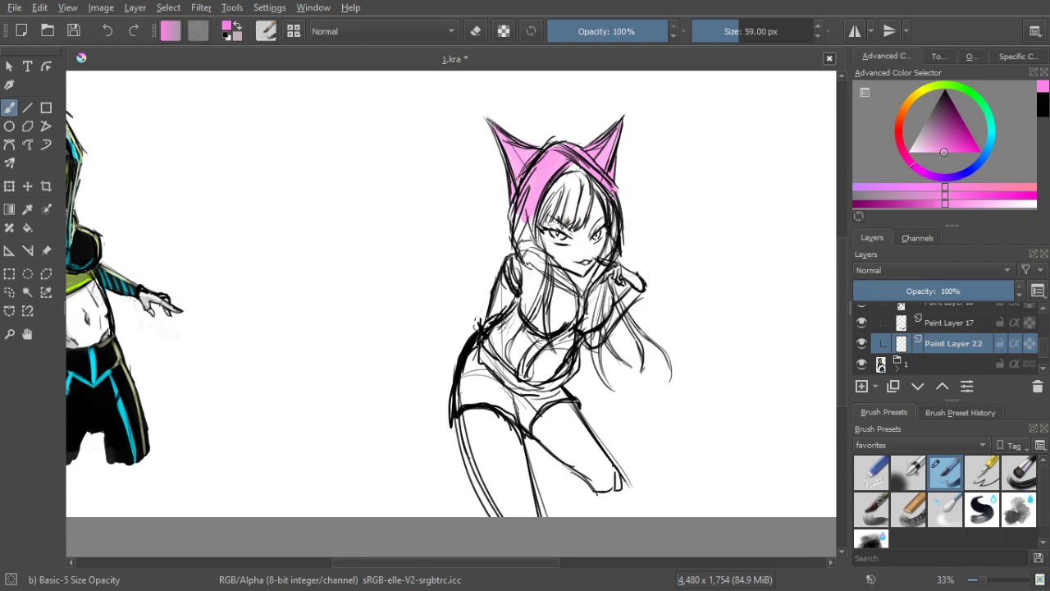
Fill the left side of the hood, the collar, chest and lower torso of the hoodie with the same light pink
left_click_drag(532, 209, 560, 325)
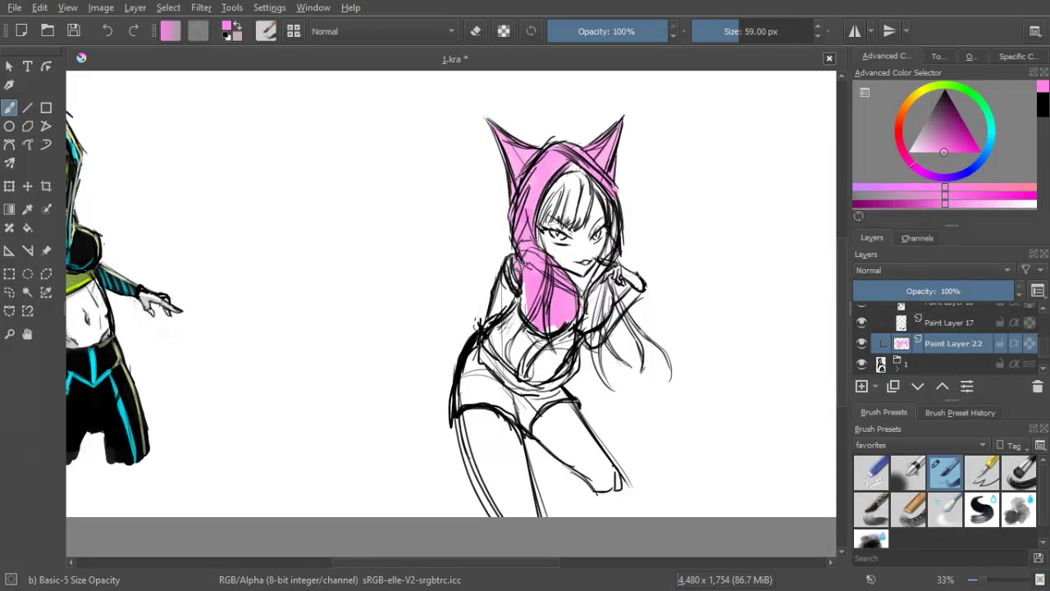
mouse_move(517, 265)
left_mouse_down()
mouse_move(578, 320)
mouse_move(595, 281)
left_mouse_up()
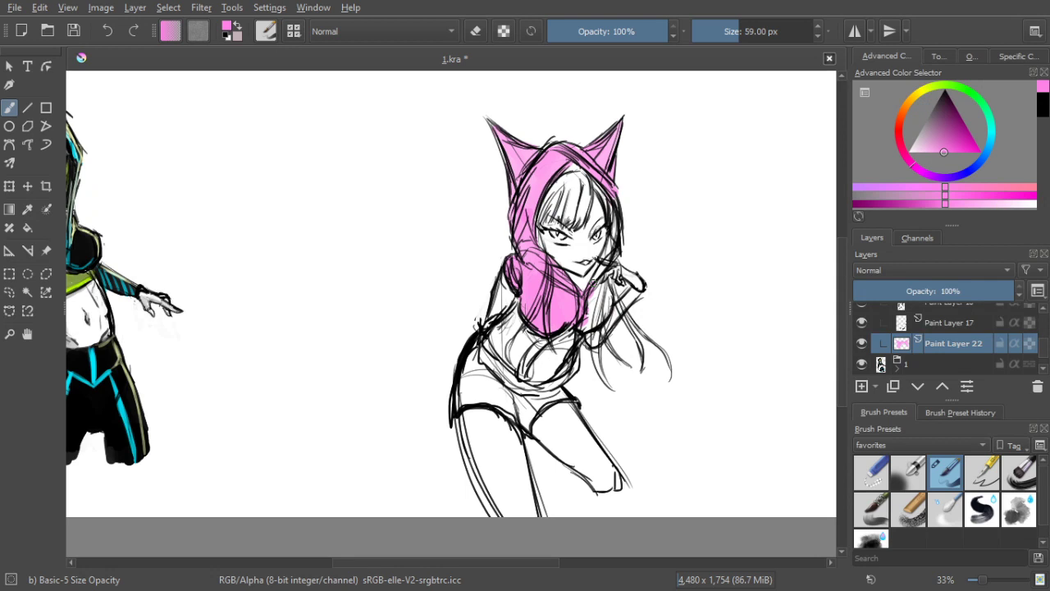
mouse_move(592, 281)
left_mouse_down()
mouse_move(584, 325)
mouse_move(572, 332)
left_mouse_up()
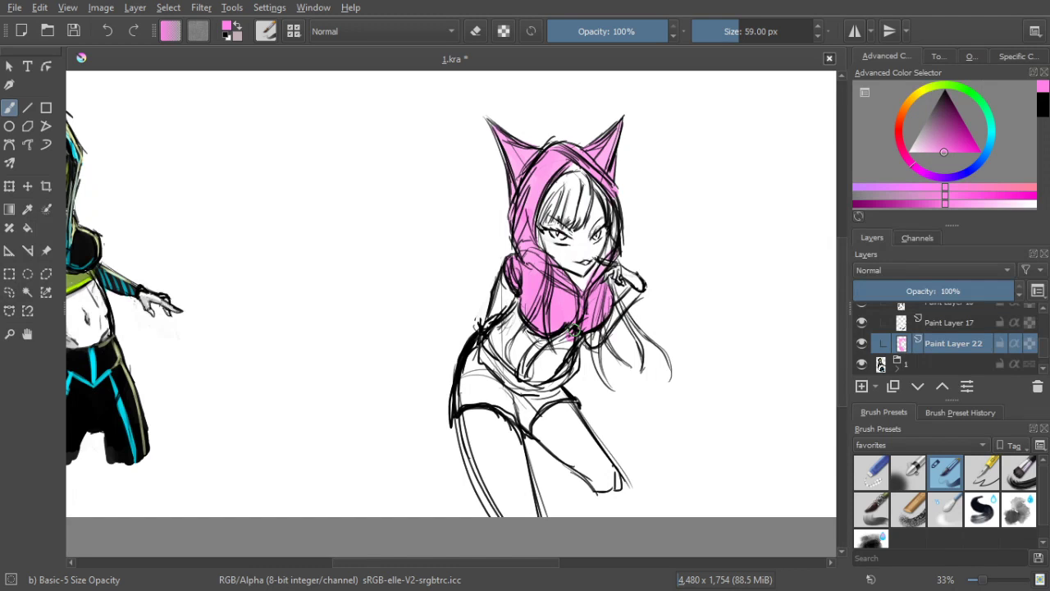
left_click_drag(569, 328, 572, 359)
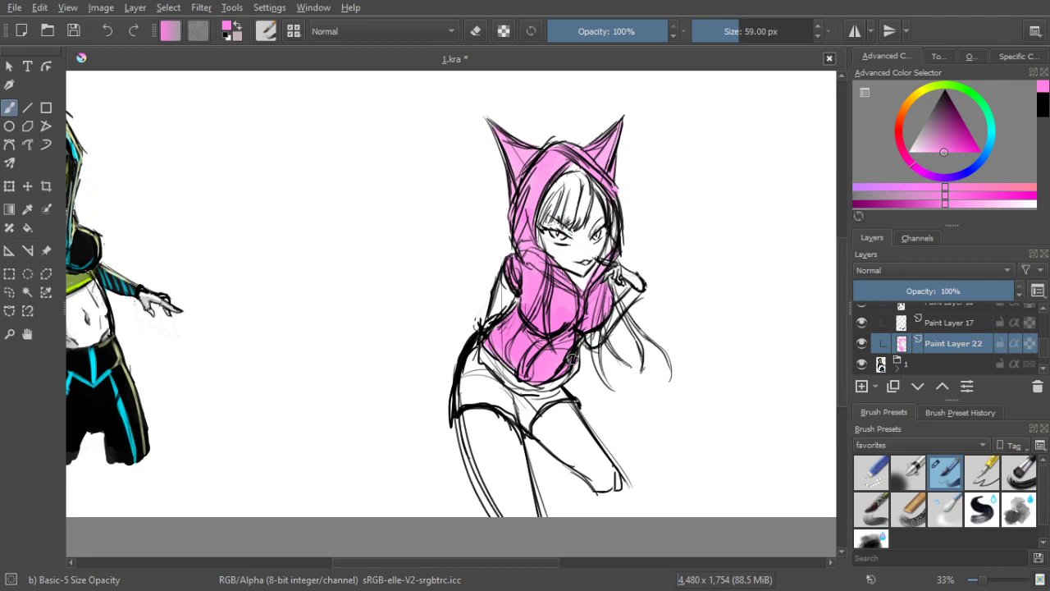
left_click_drag(572, 357, 587, 355)
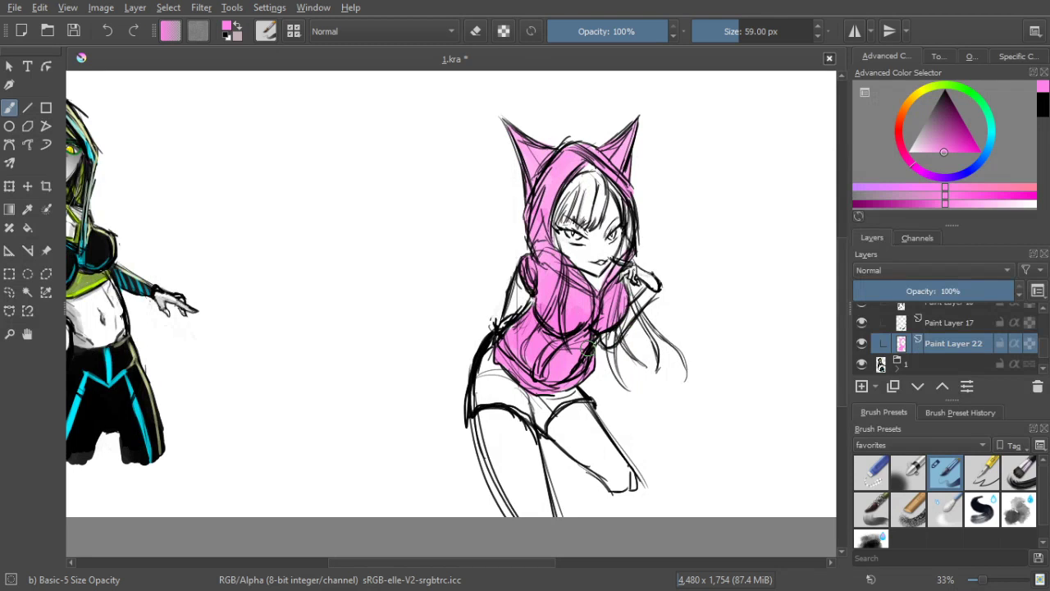
Fill the shorts with dark maroon from hip to hem, redoing the stroke at the left leg's hem
left_click(478, 369, "ctrl")
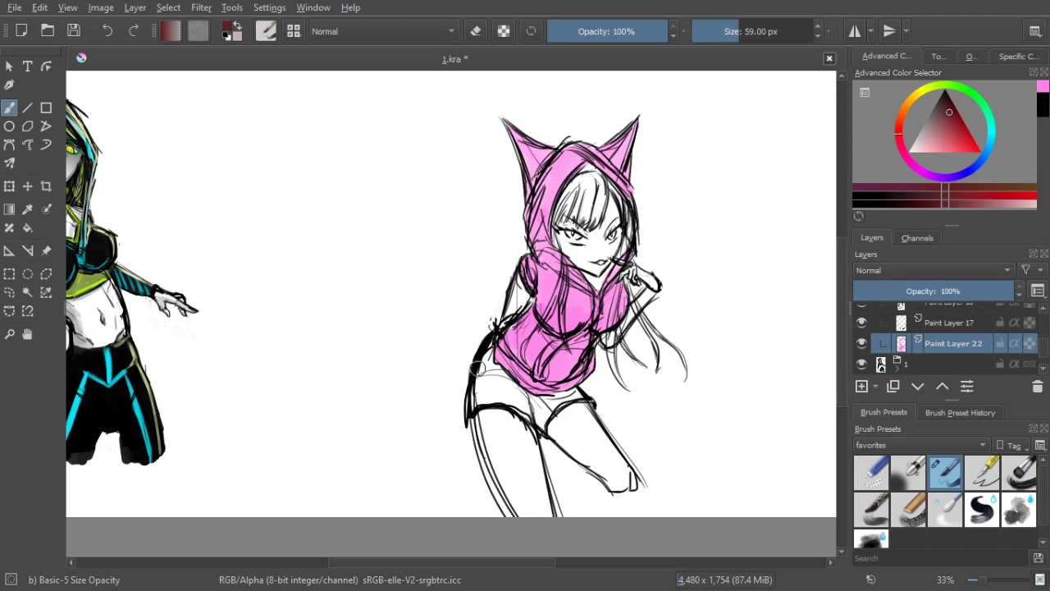
left_click_drag(478, 367, 483, 360)
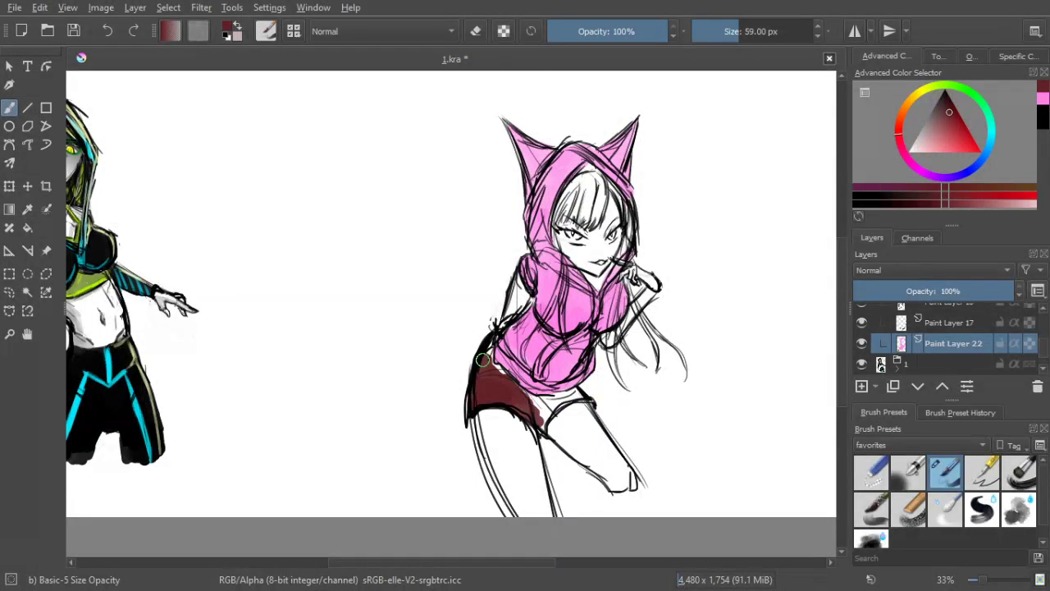
left_click_drag(483, 360, 549, 403)
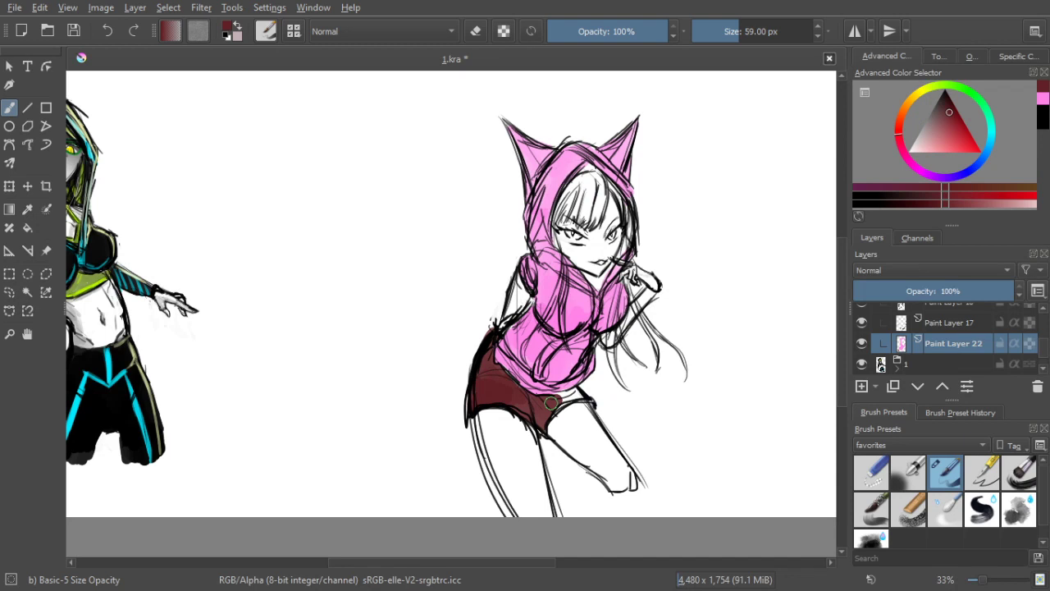
left_click_drag(551, 402, 468, 422)
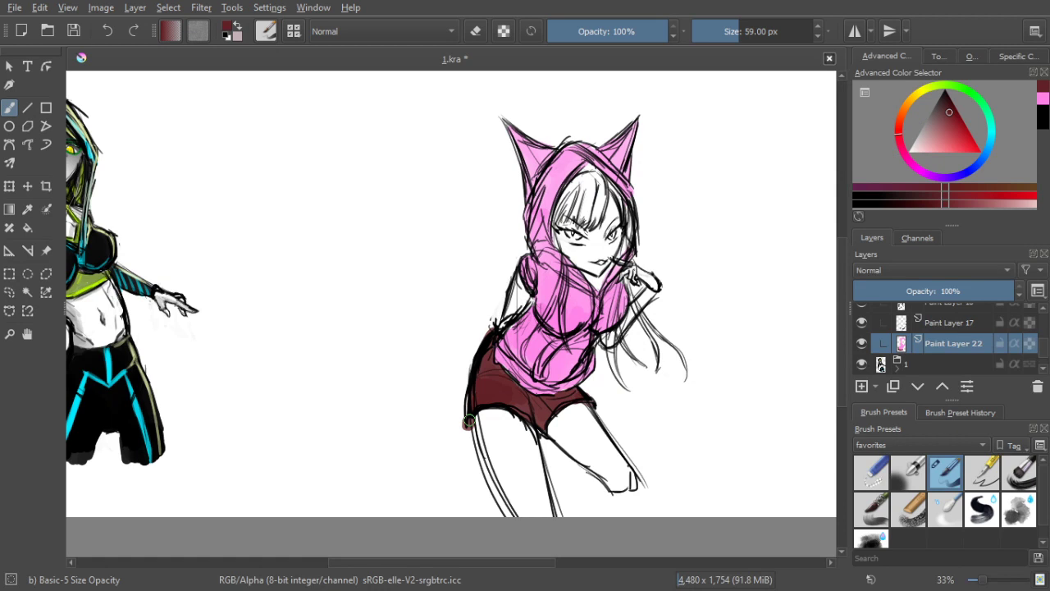
key("ctrl+z")
left_click_drag(468, 422, 471, 429)
Add a paint layer above the clothing colours and fill the bangs with pale cream yellow using a 47 px brush
left_click(511, 345, "ctrl")
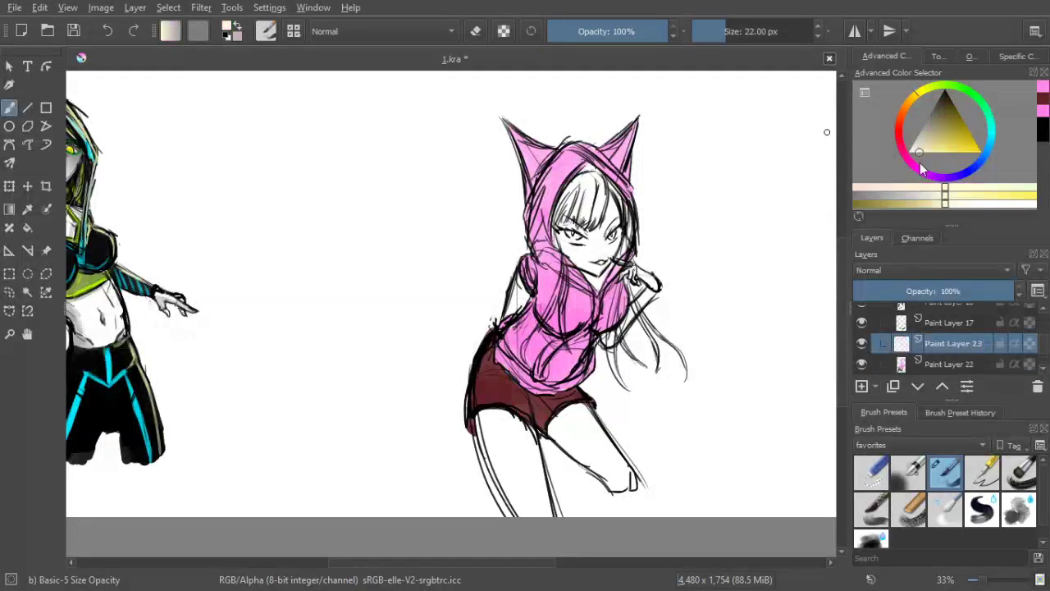
left_click_drag(922, 168, 921, 152)
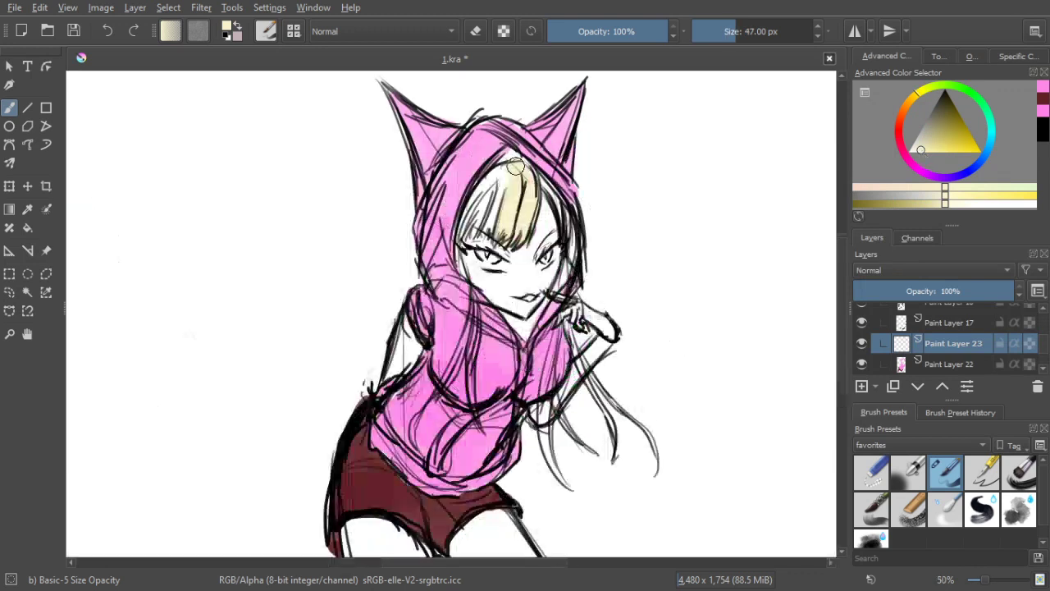
left_click_drag(515, 166, 480, 205)
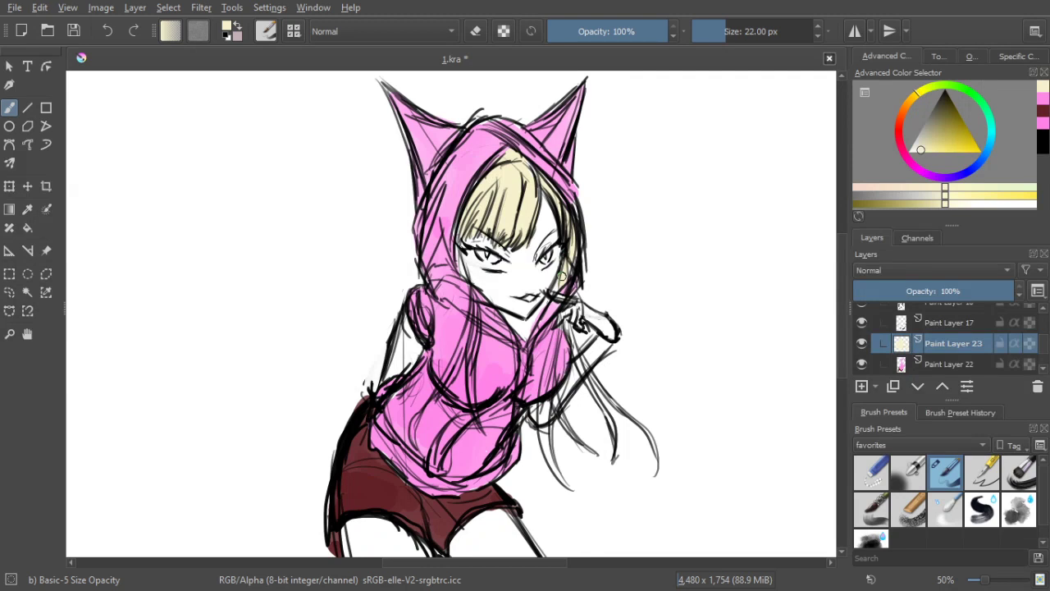
Paint the long strands below the raised hand and over the chest and waist pale cream with a 20 px brush
key("[")
left_click_drag(562, 329, 568, 482)
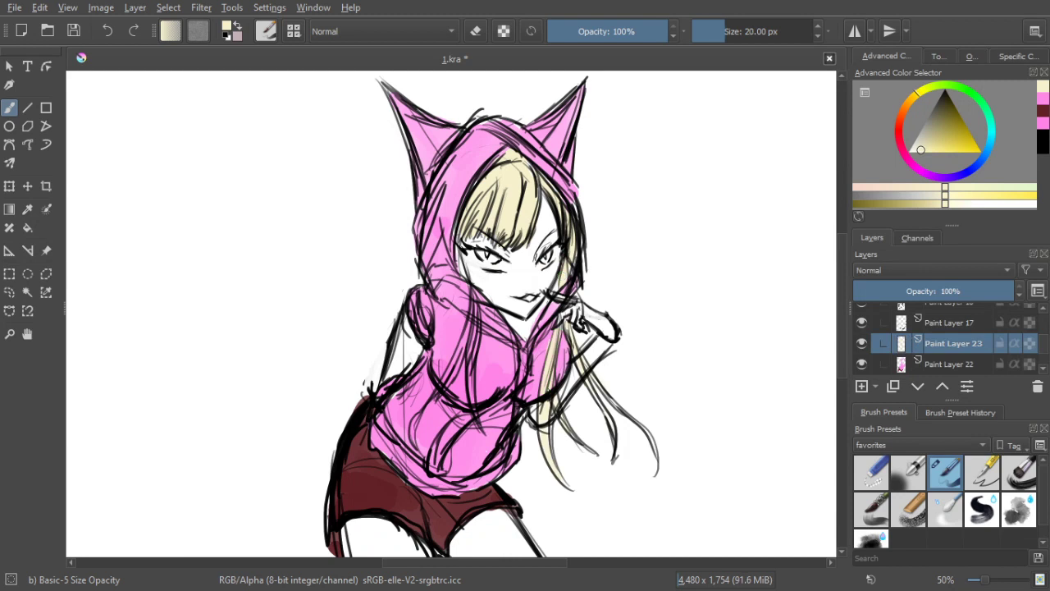
left_click_drag(509, 328, 623, 284)
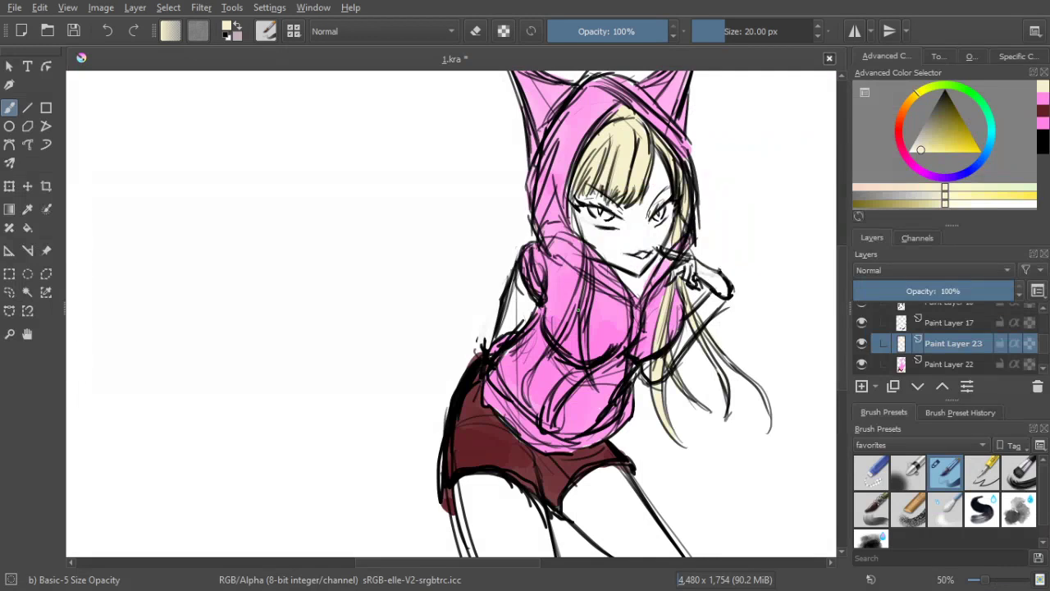
left_click_drag(591, 261, 557, 361)
left_click_drag(532, 372, 526, 406)
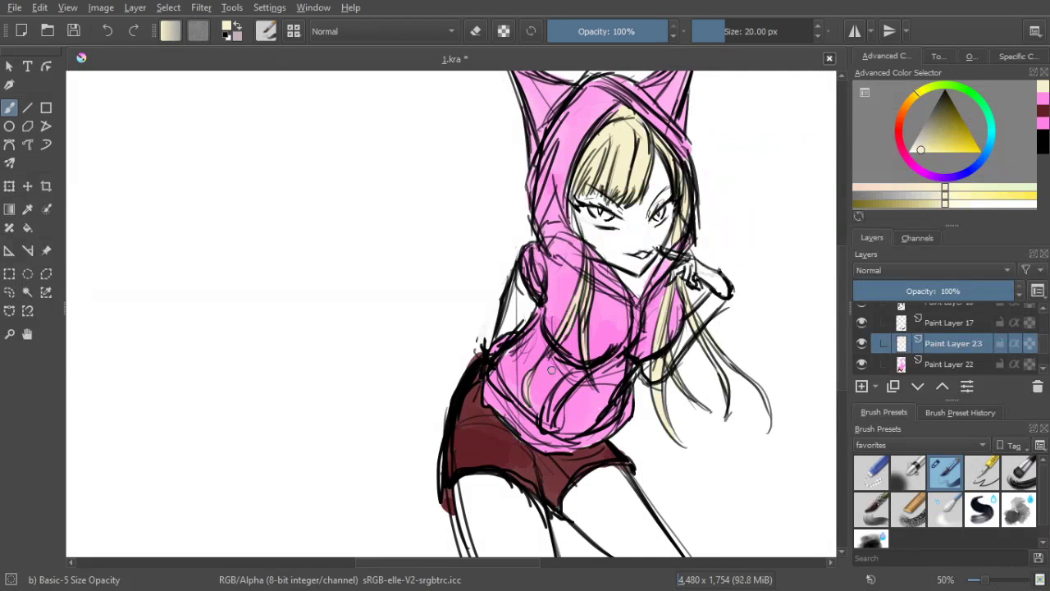
mouse_move(636, 313)
left_mouse_down()
mouse_move(589, 304)
mouse_move(577, 269)
left_mouse_up()
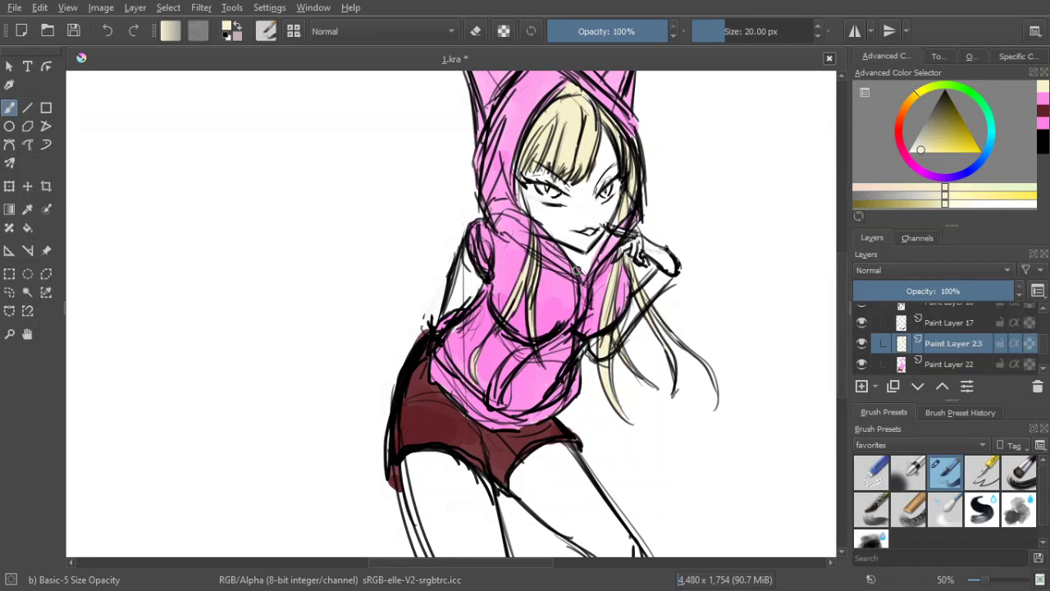
left_click_drag(577, 270, 572, 334)
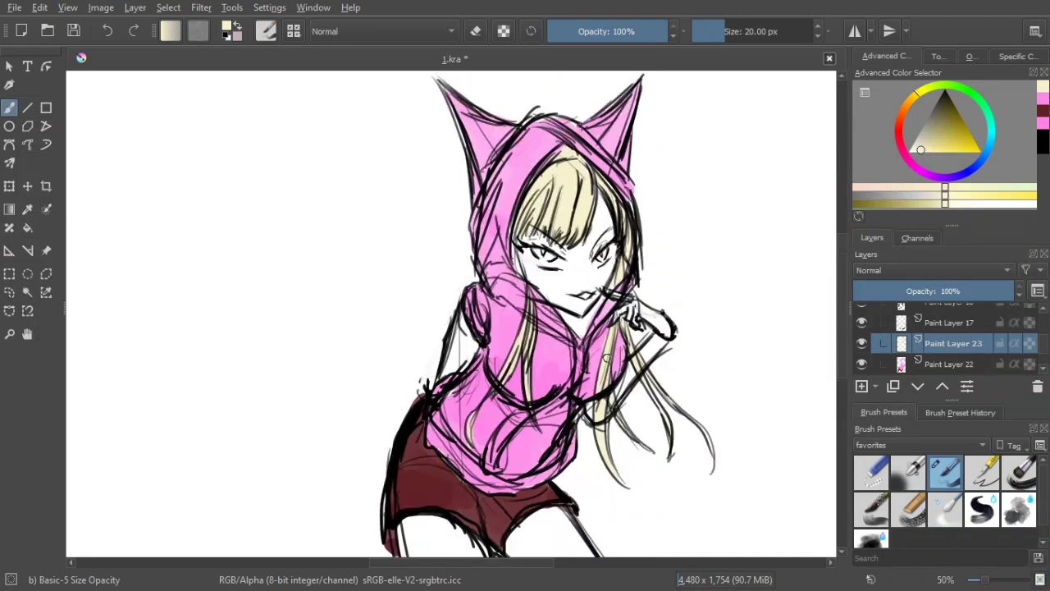
Shade the hair roots, the hair beside the face and the gaps between the bangs in muted brown with a 28 px brush
left_click(939, 127)
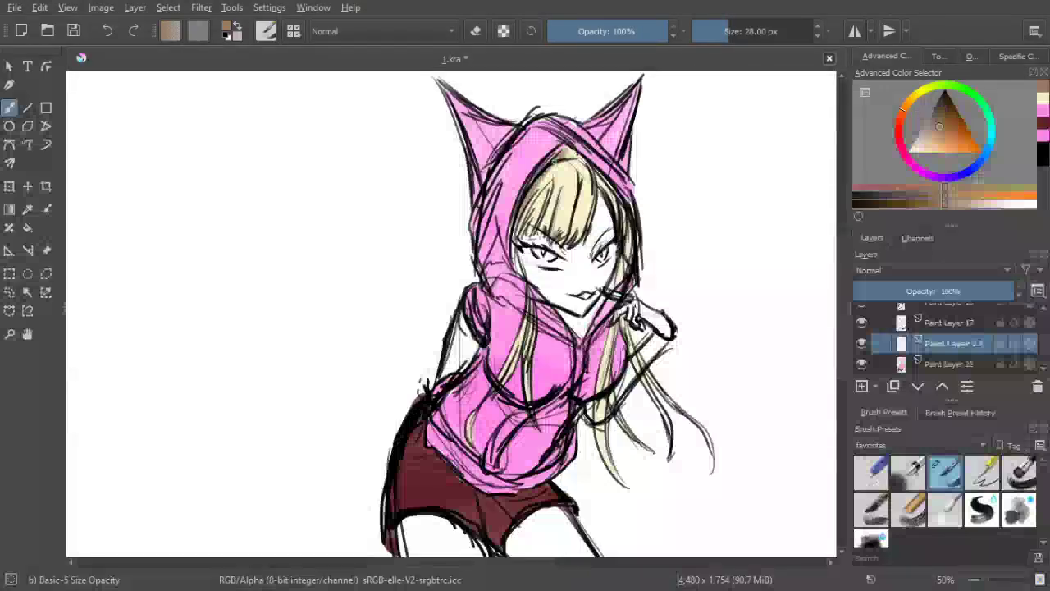
mouse_move(568, 151)
left_mouse_down()
mouse_move(620, 192)
mouse_move(614, 207)
left_mouse_up()
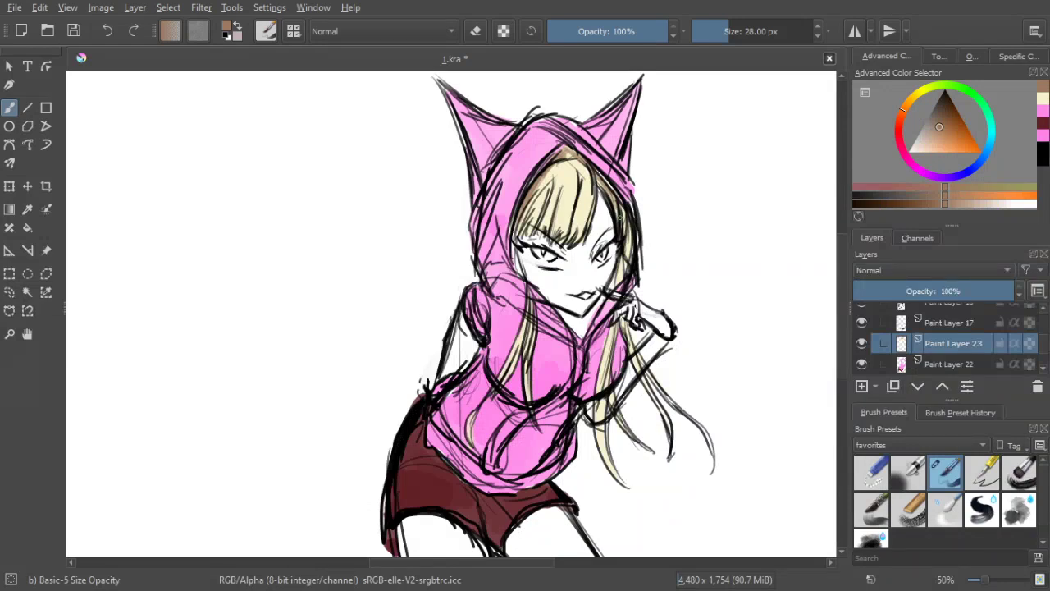
left_click_drag(549, 198, 541, 228)
left_click_drag(531, 202, 521, 232)
mouse_move(573, 188)
left_mouse_down()
mouse_move(577, 242)
mouse_move(564, 234)
left_mouse_up()
left_click_drag(572, 198, 564, 240)
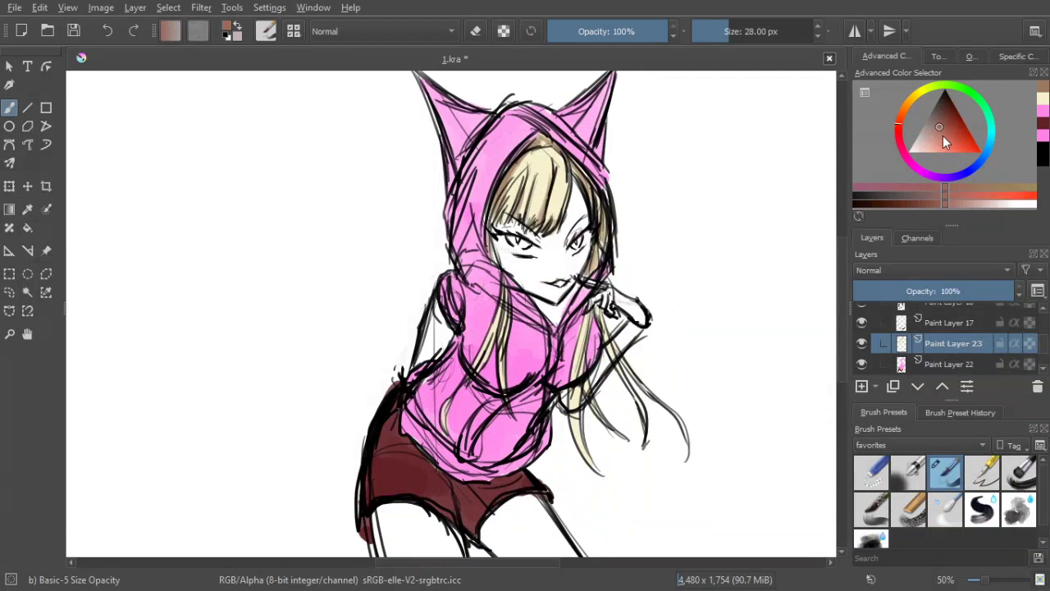
Choose a saturated red and add a new paint layer above the cream hair layer for coloured streaks
left_click(964, 144)
left_click(898, 137)
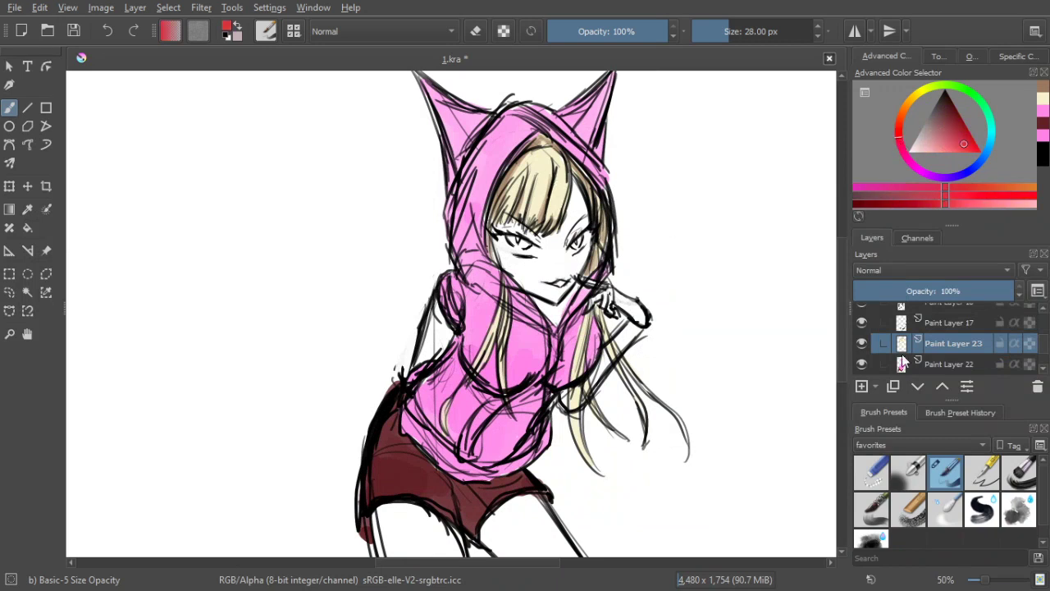
left_click(865, 386)
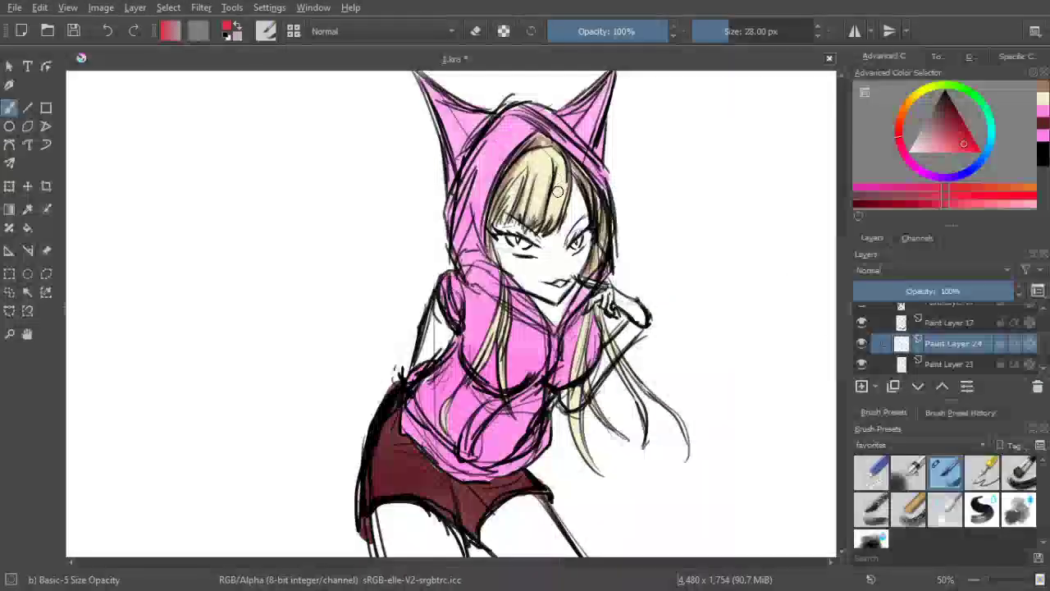
mouse_move(548, 222)
left_mouse_down()
mouse_move(561, 189)
mouse_move(551, 231)
mouse_move(561, 190)
left_mouse_up()
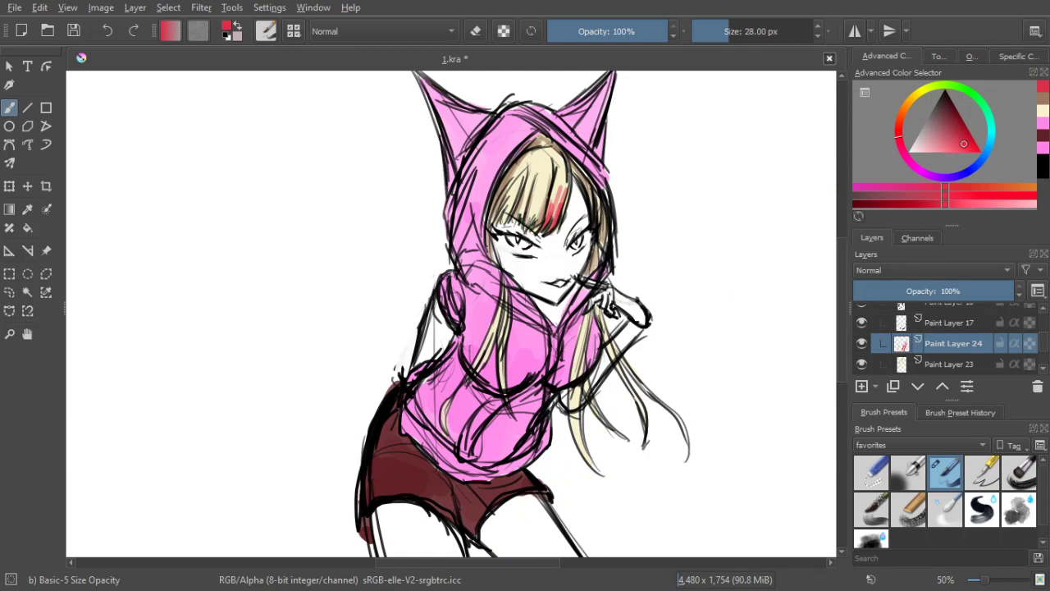
mouse_move(538, 223)
left_mouse_down()
mouse_move(528, 231)
mouse_move(531, 194)
left_mouse_up()
key("ctrl+z")
key("ctrl+z")
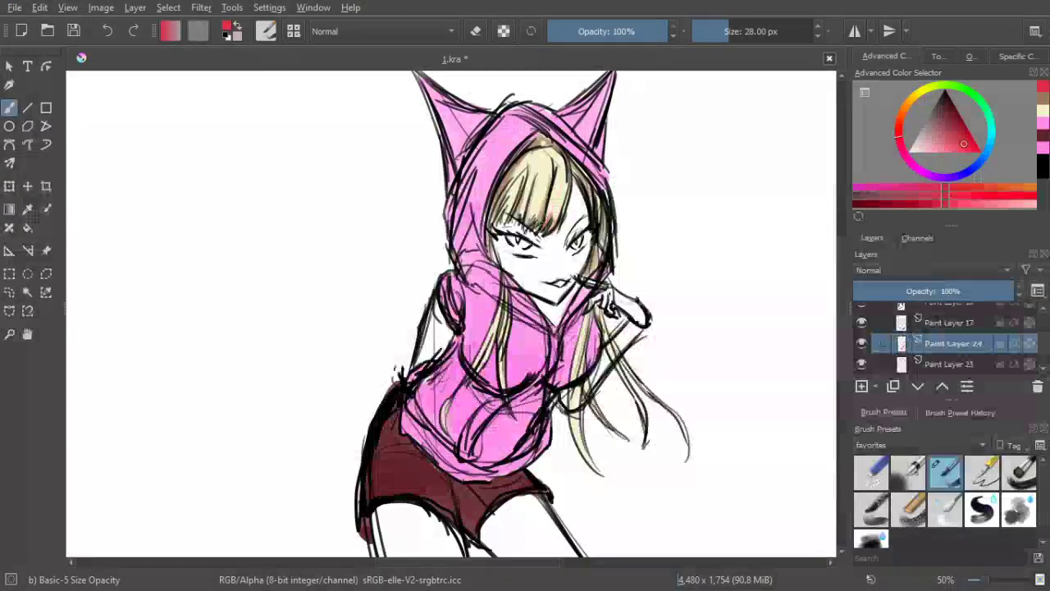
Paint red tips on the bangs nearest the face's right side, reducing the brush from 28 to 12 px for finer strokes
mouse_move(548, 211)
left_mouse_down()
mouse_move(548, 232)
mouse_move(559, 203)
left_mouse_up()
scroll(575, 212, "up", 3)
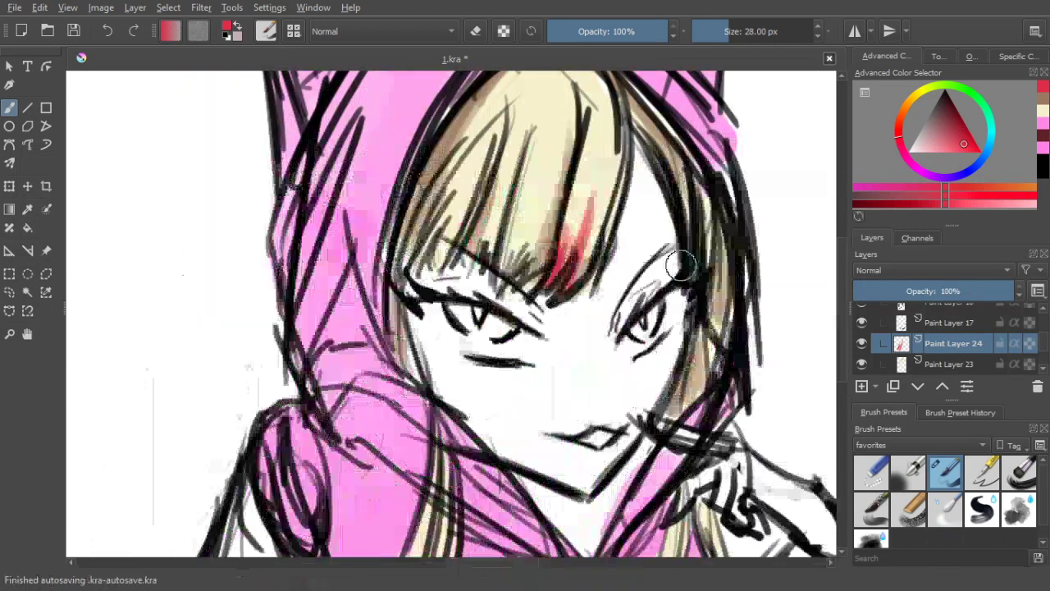
key("bracketleft")
key("bracketleft")
key("bracketleft")
key("bracketleft")
key("bracketleft")
key("bracketleft")
key("bracketleft")
key("bracketleft")
key("bracketleft")
key("bracketleft")
left_click_drag(591, 255, 577, 280)
left_click_drag(614, 208, 601, 253)
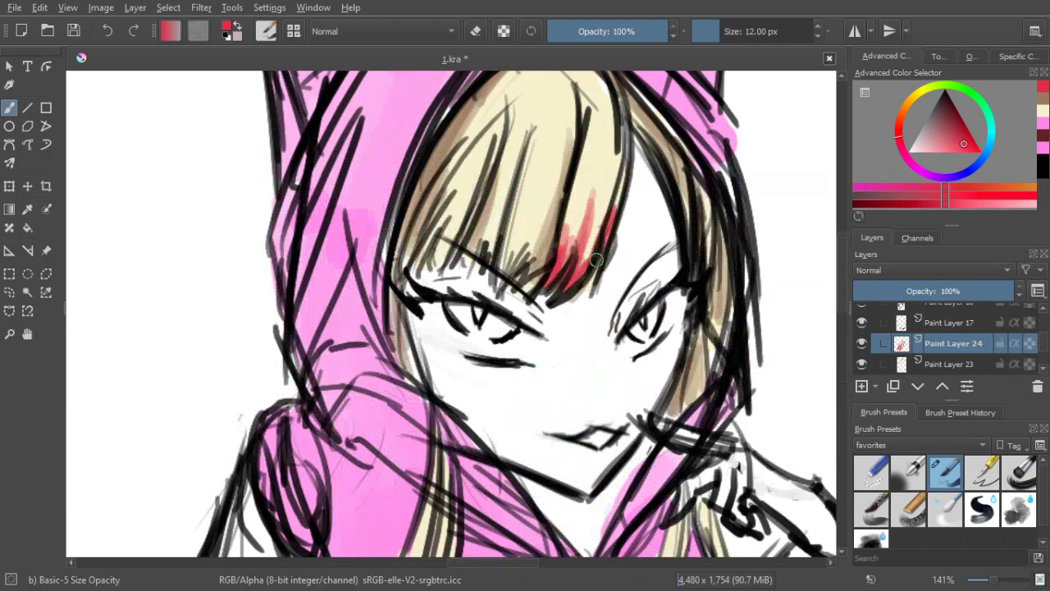
Extend the red tips across the middle and left bangs with the 12 px brush
left_click_drag(567, 202, 562, 247)
mouse_move(507, 219)
left_mouse_down()
mouse_move(497, 256)
mouse_move(538, 264)
mouse_move(532, 271)
left_mouse_up()
scroll(497, 260, "down", 3)
scroll(498, 260, "up", 3)
mouse_move(452, 263)
left_mouse_down()
mouse_move(469, 233)
mouse_move(484, 235)
left_mouse_up()
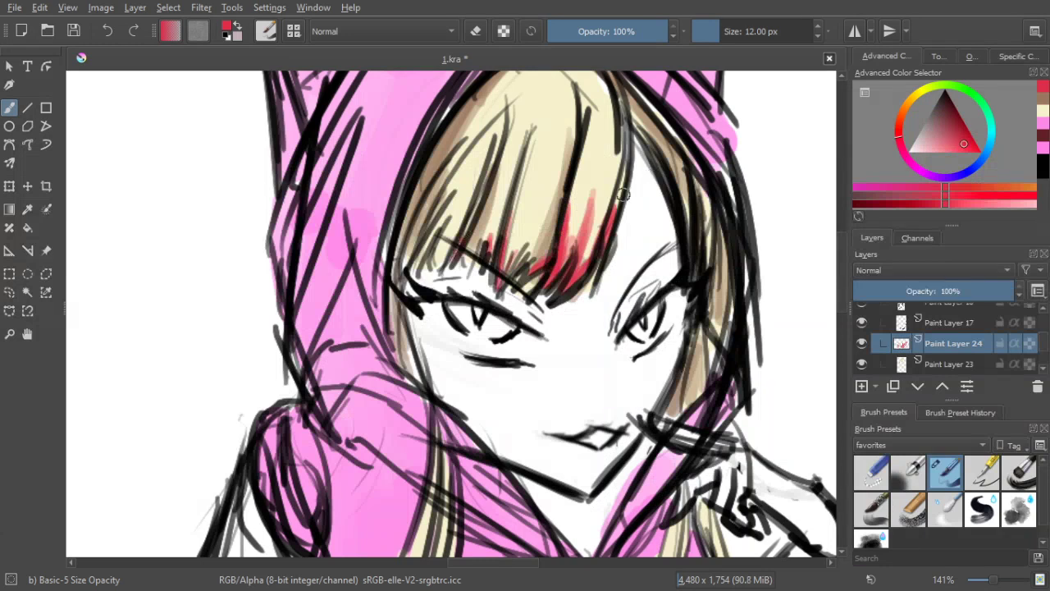
Add red streaks along the outer left bangs, up toward the hood's inner edge
scroll(540, 357, "down", 1)
scroll(566, 305, "down", 2)
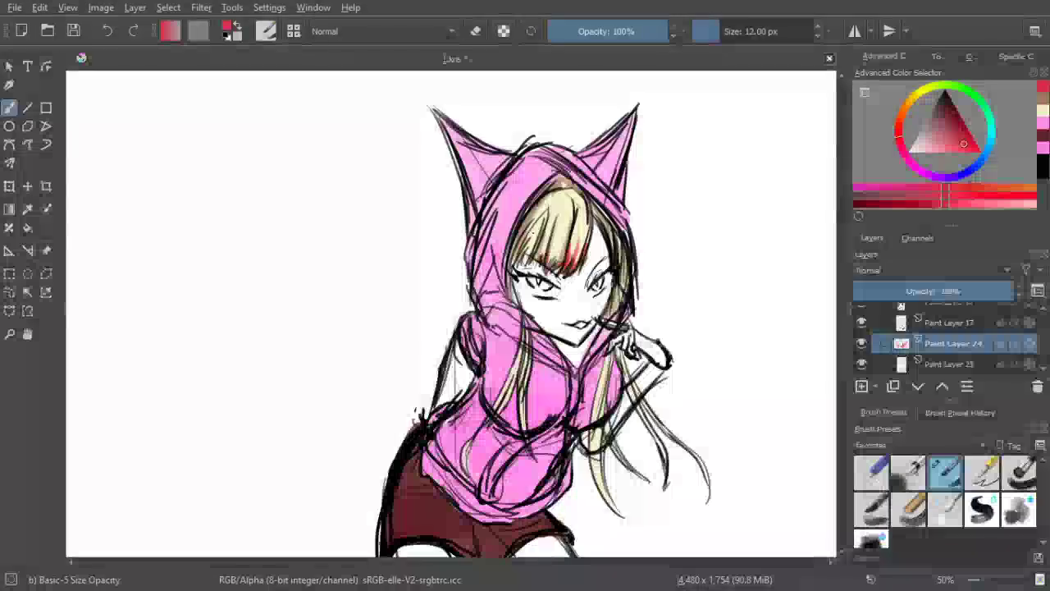
mouse_move(534, 233)
left_mouse_down()
mouse_move(519, 259)
mouse_move(515, 250)
left_mouse_up()
mouse_move(541, 204)
left_mouse_down()
mouse_move(517, 248)
mouse_move(528, 226)
left_mouse_up()
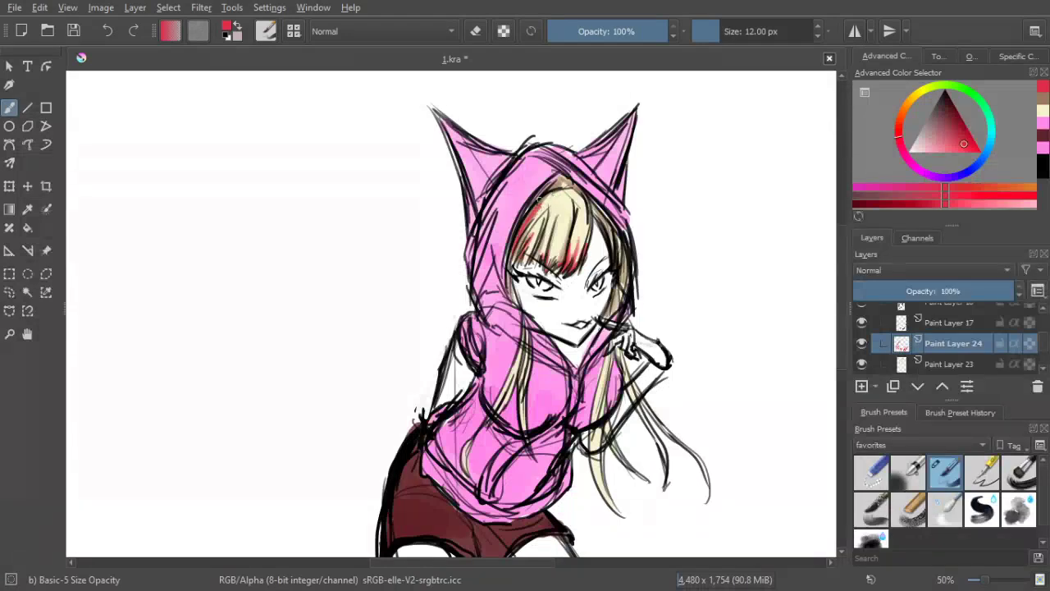
Colour the loose strand at the waist and the lower parts of the chest strands red
left_click_drag(515, 274, 502, 259)
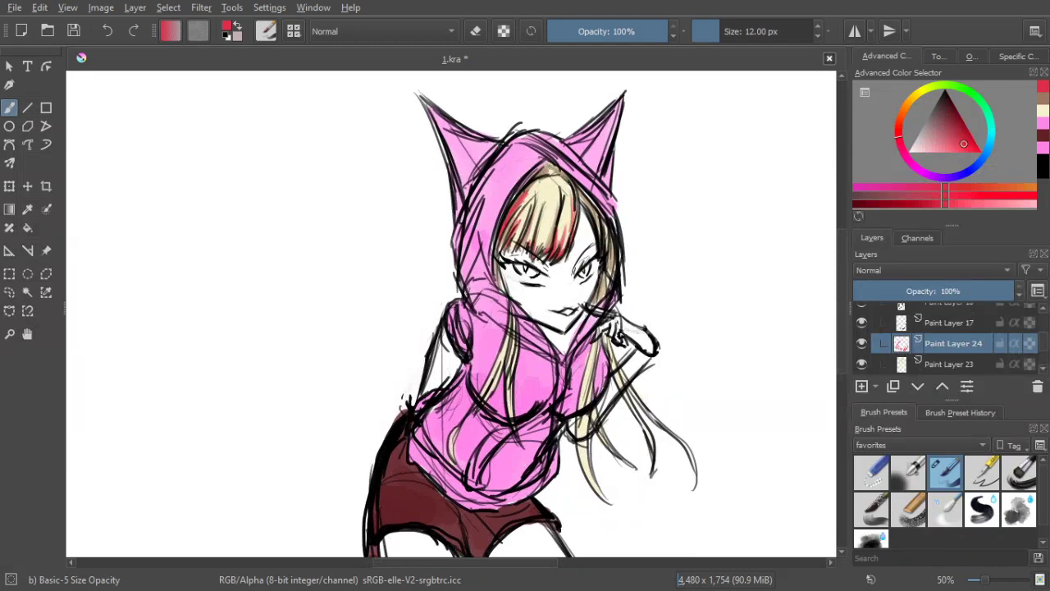
left_click_drag(490, 299, 480, 241)
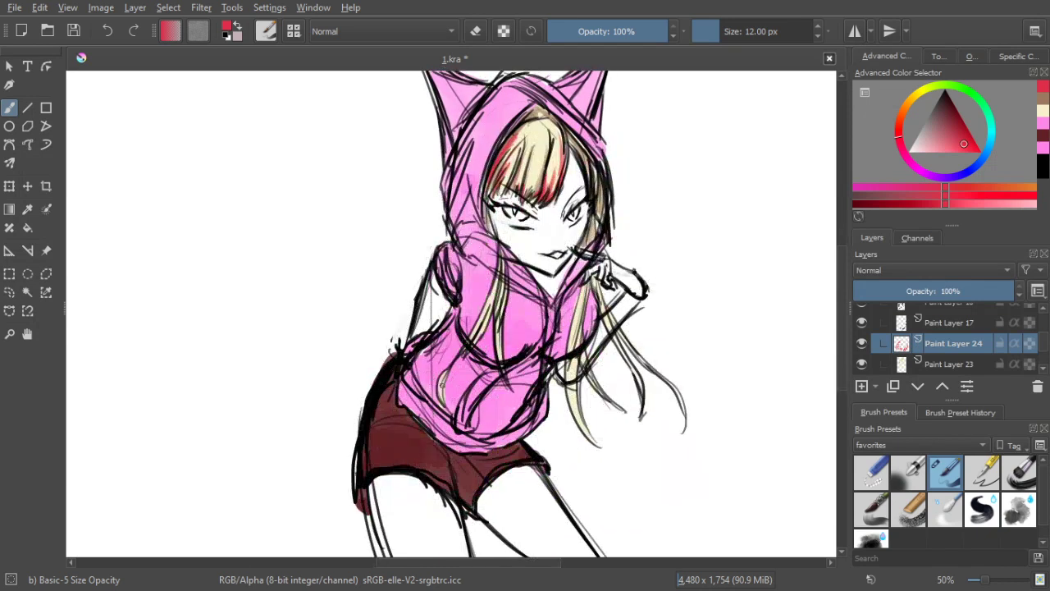
mouse_move(443, 374)
left_mouse_down()
mouse_move(443, 400)
mouse_move(440, 381)
left_mouse_up()
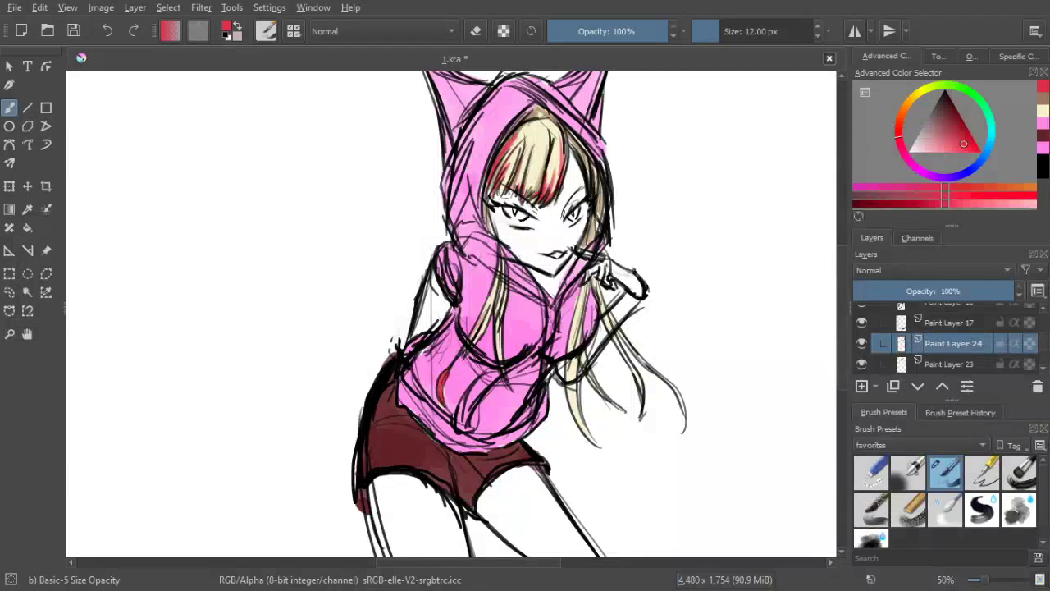
left_click_drag(473, 336, 490, 303)
mouse_move(472, 338)
left_mouse_down()
mouse_move(487, 314)
mouse_move(484, 321)
left_mouse_up()
left_click_drag(501, 359, 501, 300)
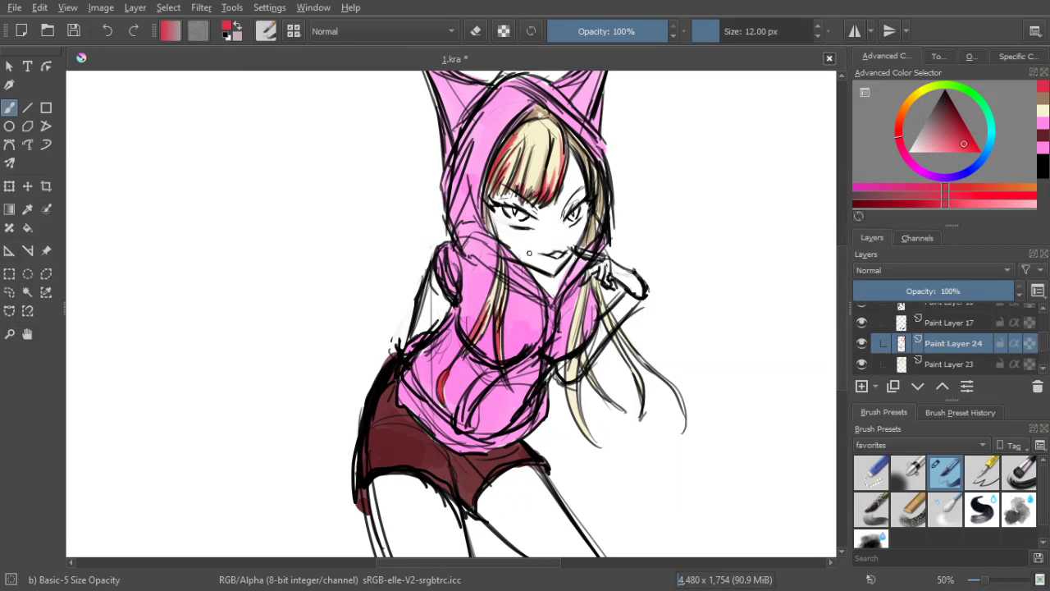
Paint red ends on the strands hanging below the raised hand and a red streak in the hair right of the face
left_click_drag(568, 389, 594, 441)
left_click_drag(566, 359, 589, 438)
mouse_move(575, 359)
left_mouse_down()
mouse_move(593, 443)
mouse_move(606, 397)
left_mouse_up()
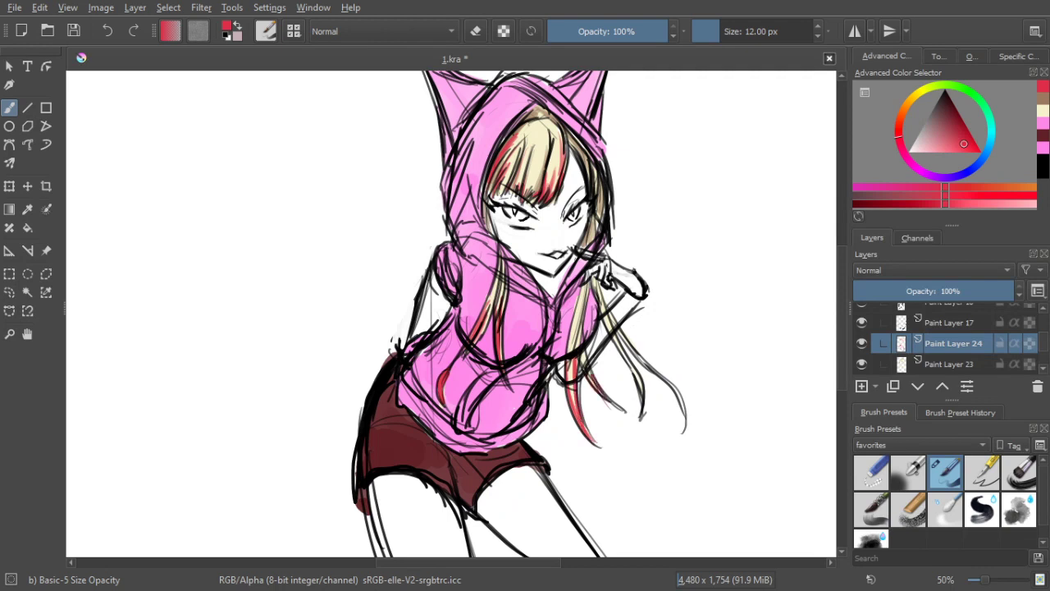
left_click_drag(587, 364, 595, 379)
left_click_drag(614, 338, 642, 389)
left_click_drag(667, 379, 684, 411)
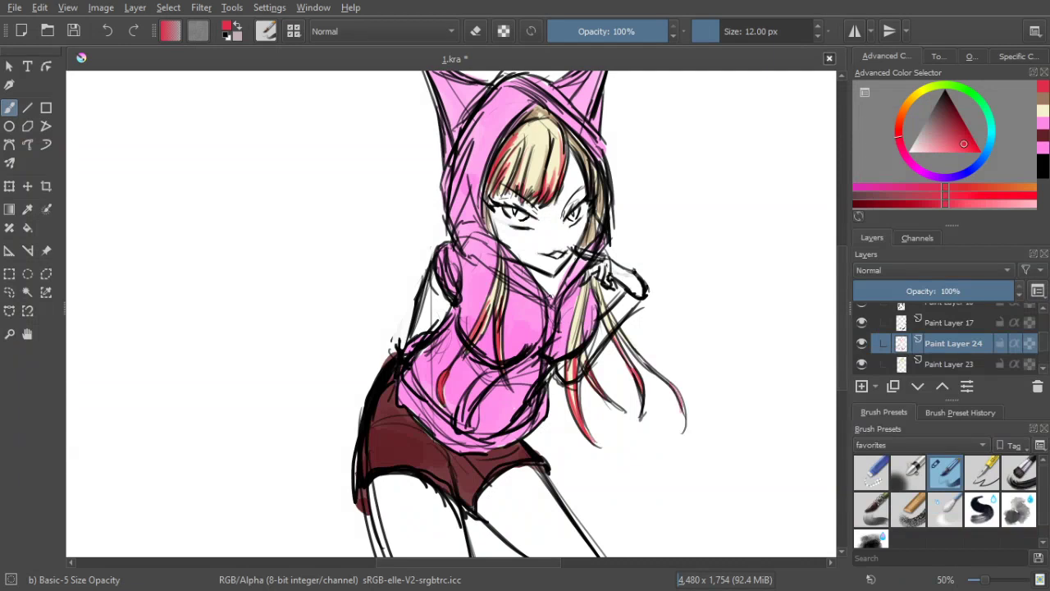
left_click_drag(591, 311, 604, 342)
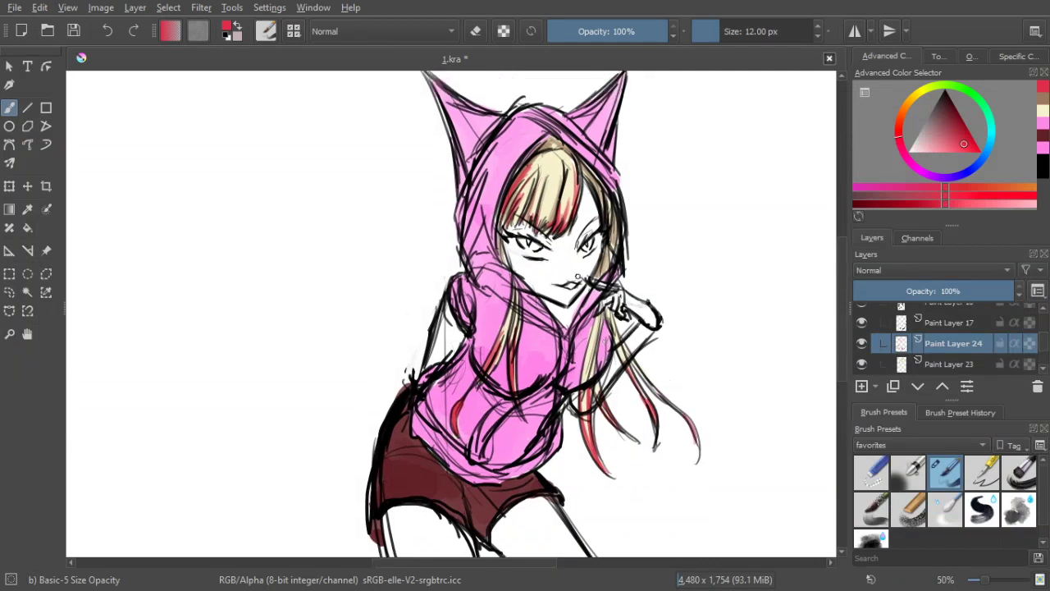
left_click_drag(595, 185, 604, 278)
Try the red streak layer at 60% opacity, and restore it to 100%
left_click(949, 291)
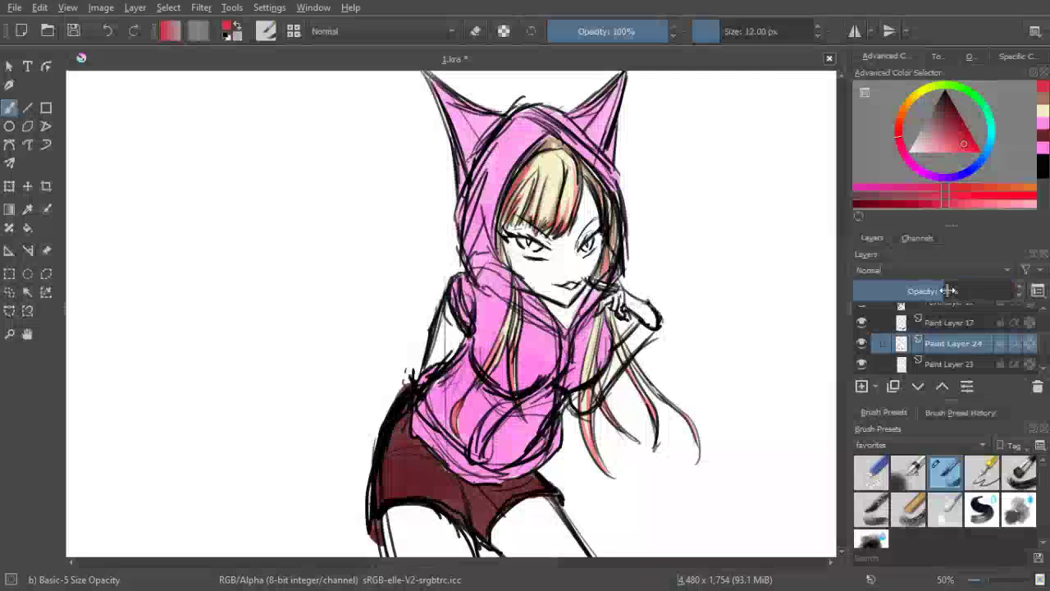
scroll(697, 275, "down", 1)
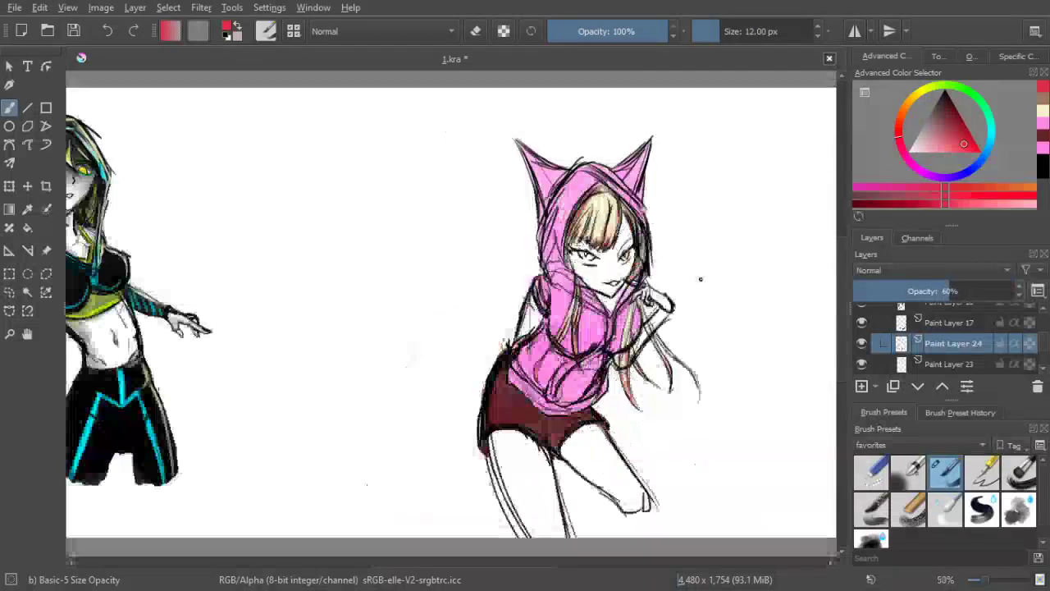
left_click_drag(662, 285, 646, 277)
left_click_drag(950, 292, 1032, 295)
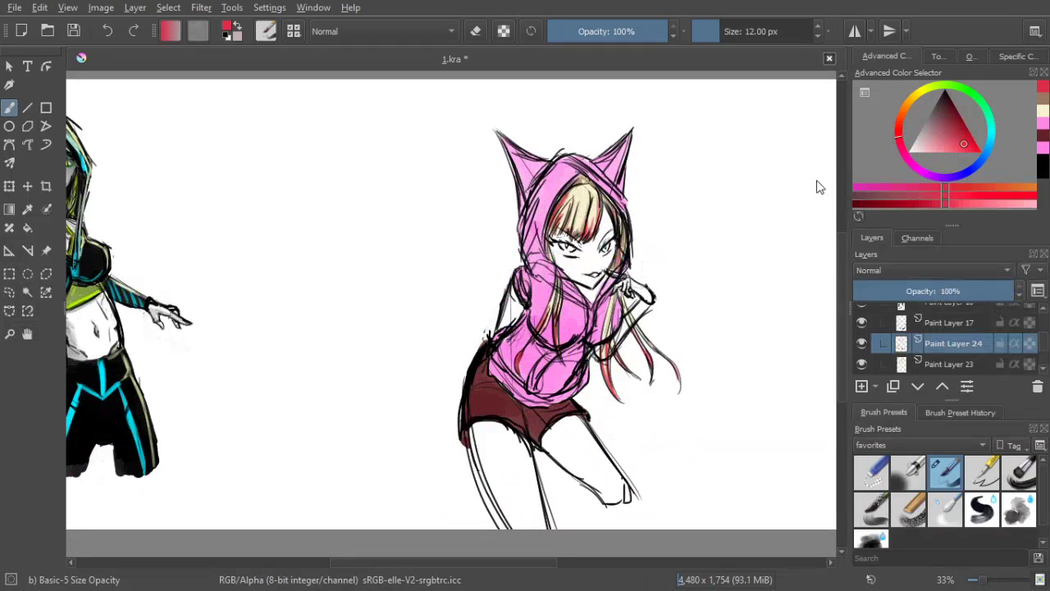
Try shifting the hair streaks' hue to turquoise, and return them to red
left_click_drag(806, 182, 748, 189)
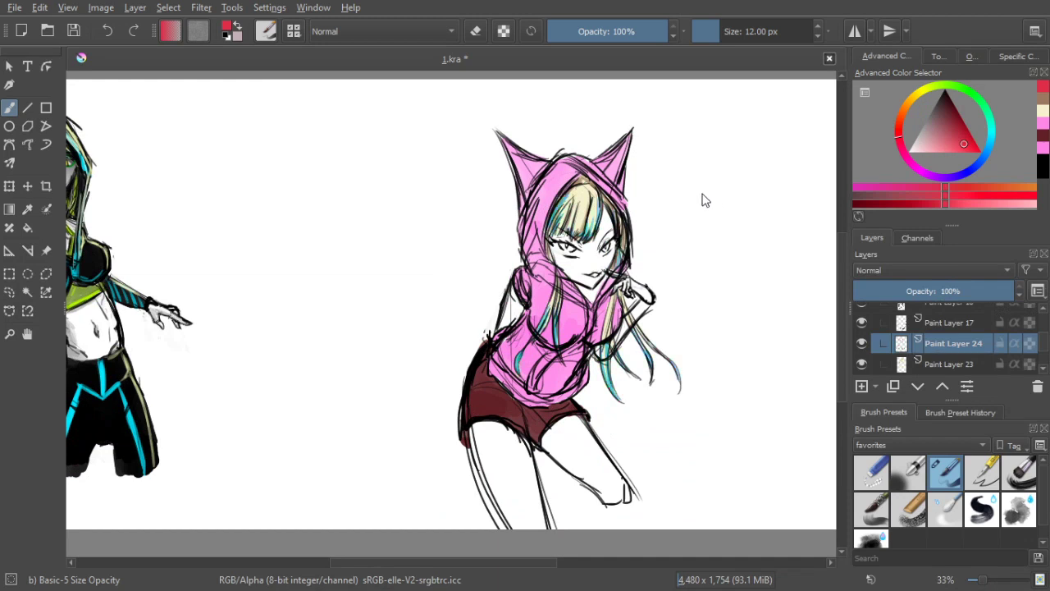
key("ctrl+z")
mouse_move(856, 188)
left_mouse_down()
mouse_move(920, 184)
mouse_move(930, 171)
mouse_move(897, 173)
mouse_move(949, 172)
mouse_move(825, 170)
left_mouse_up()
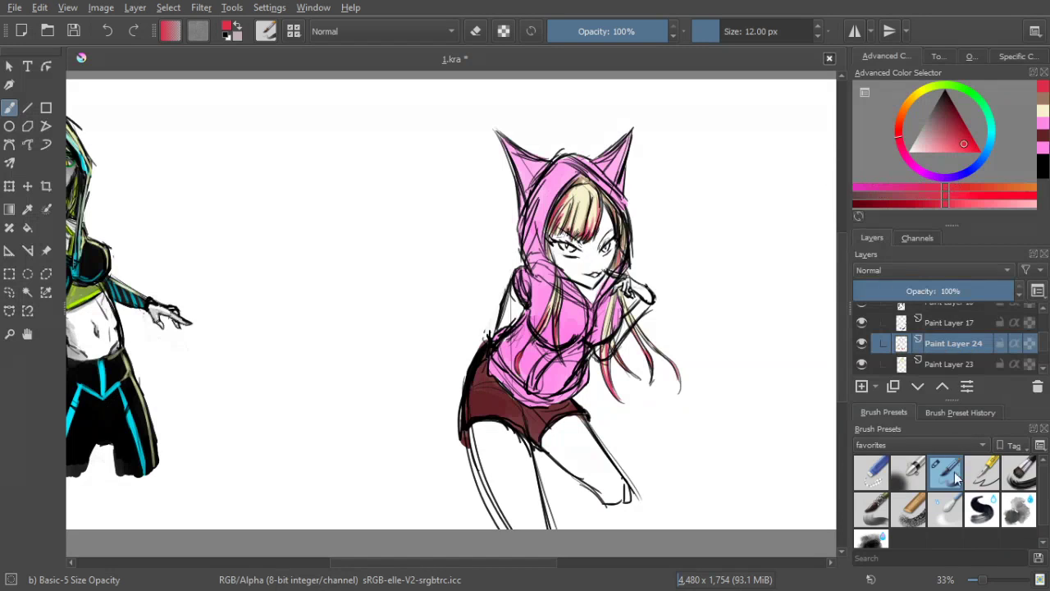
Reduce the red streak layer's opacity to about 61%
scroll(580, 209, "up", 1)
scroll(581, 209, "down", 2)
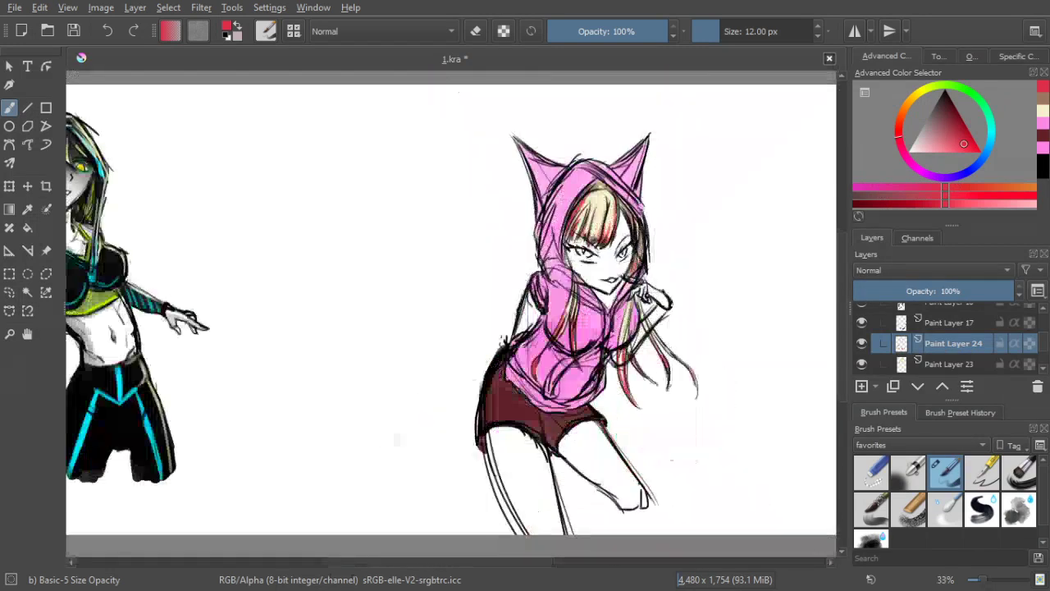
scroll(580, 209, "up", 1)
left_click_drag(645, 220, 649, 191)
scroll(650, 190, "down", 2)
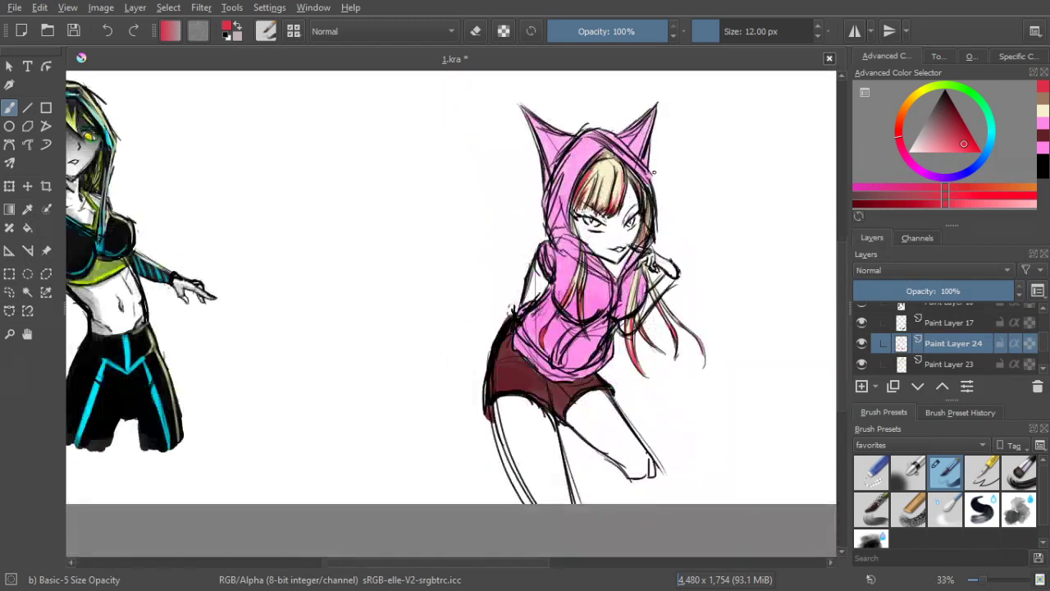
scroll(654, 172, "up", 2)
scroll(655, 173, "down", 2)
left_click_drag(943, 291, 971, 291)
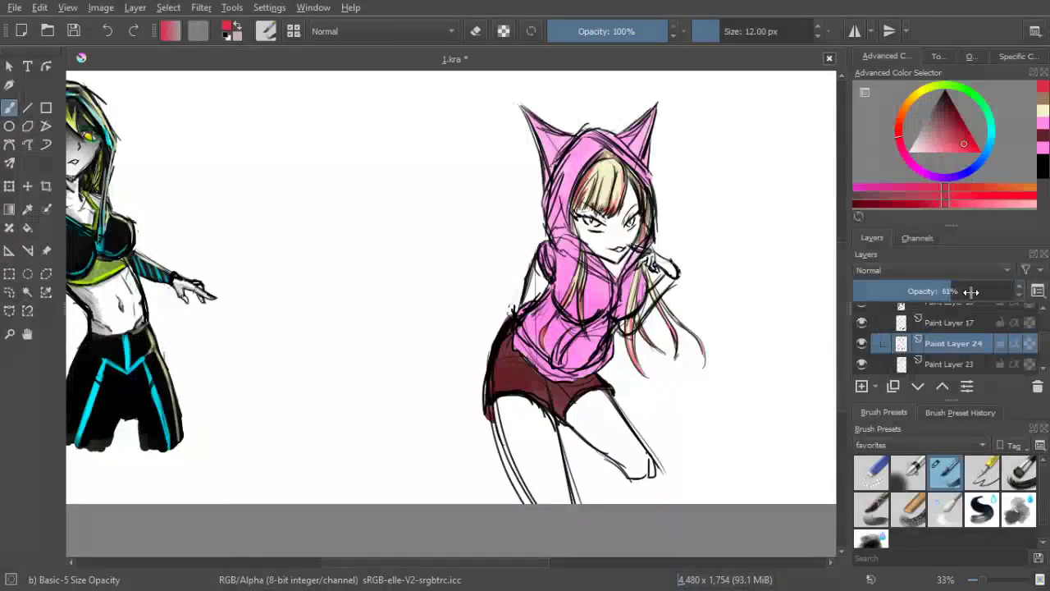
Raise the red streak layer's opacity to 80%
left_click(976, 291)
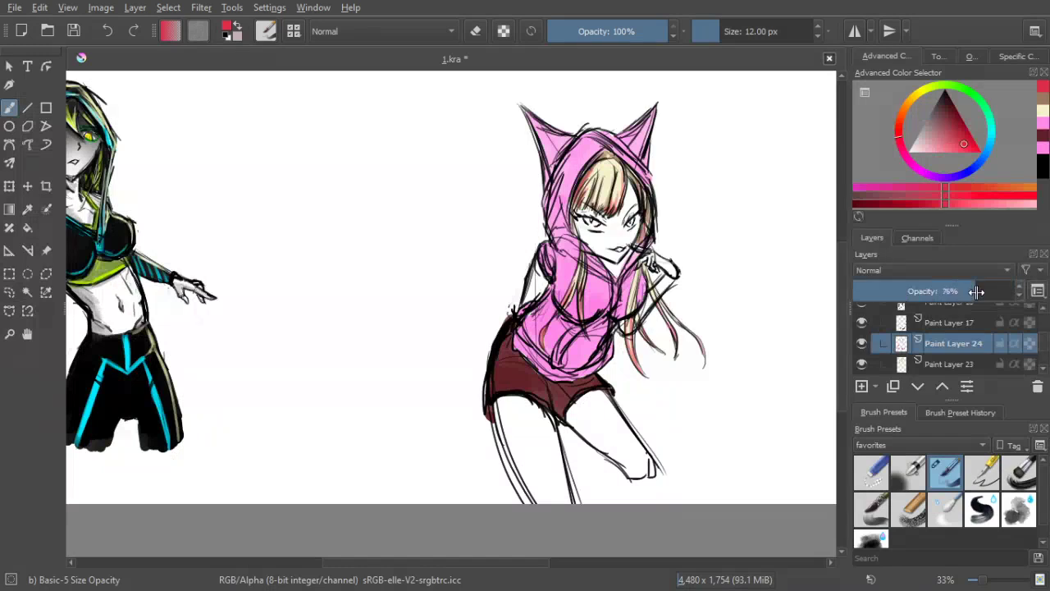
left_click(990, 291)
left_click_drag(984, 288, 981, 284)
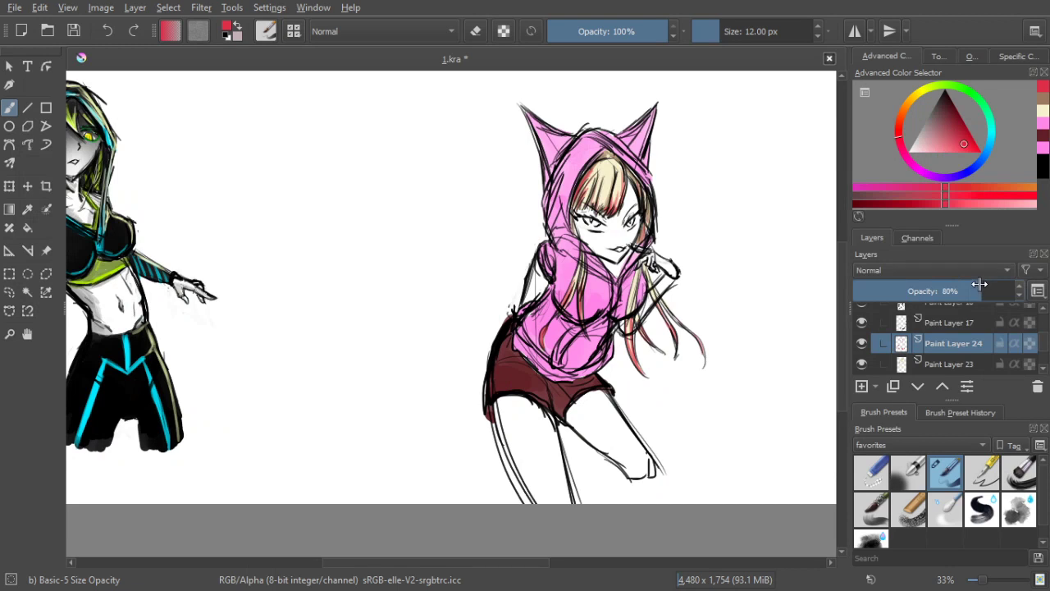
Fill the irises of both eyes with yellow-green
scroll(634, 224, "up", 1)
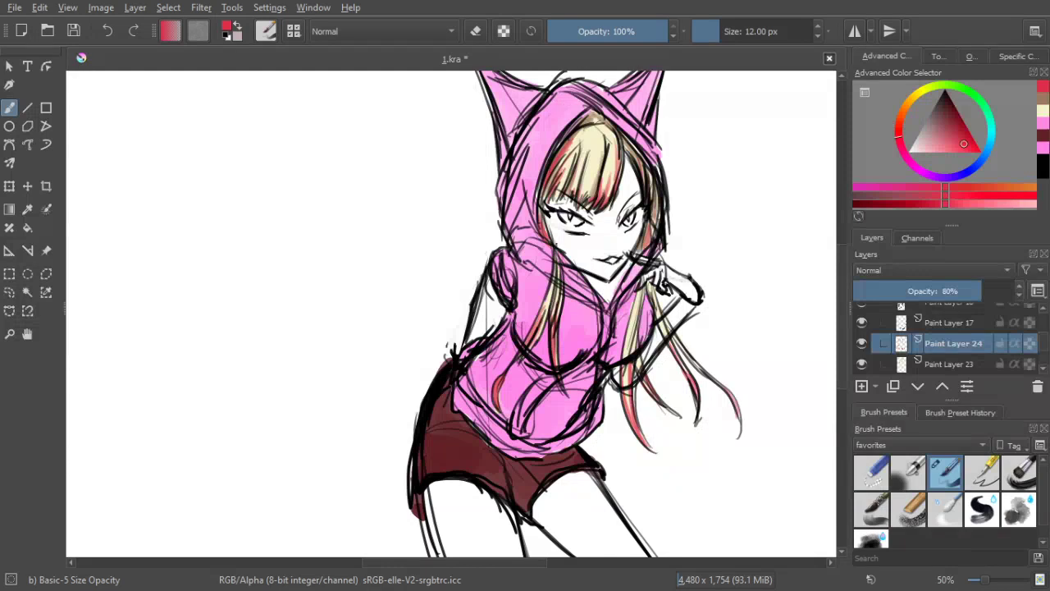
scroll(695, 247, "up", 1)
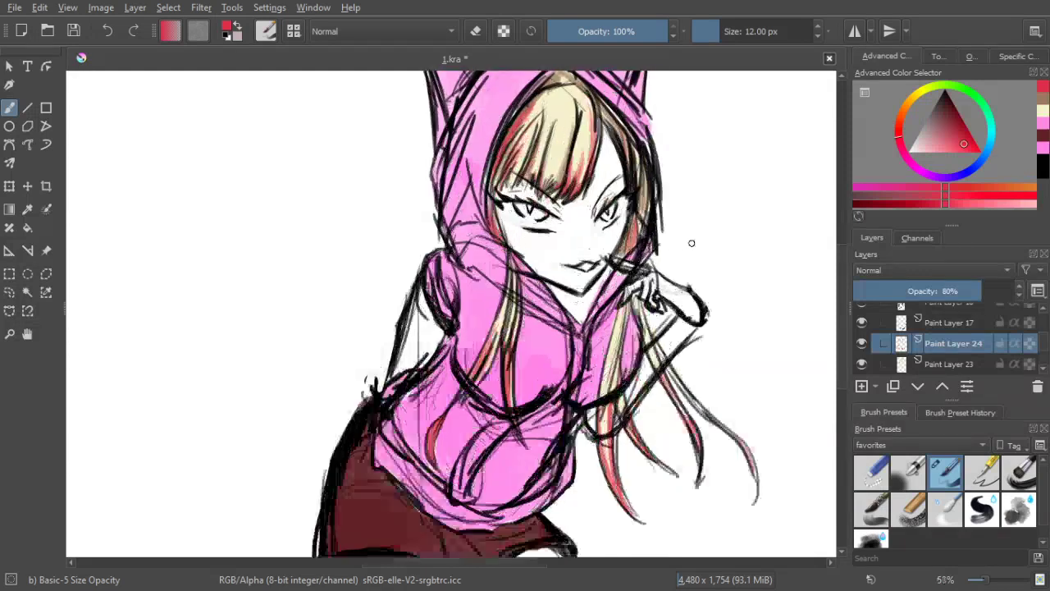
scroll(629, 148, "up", 1)
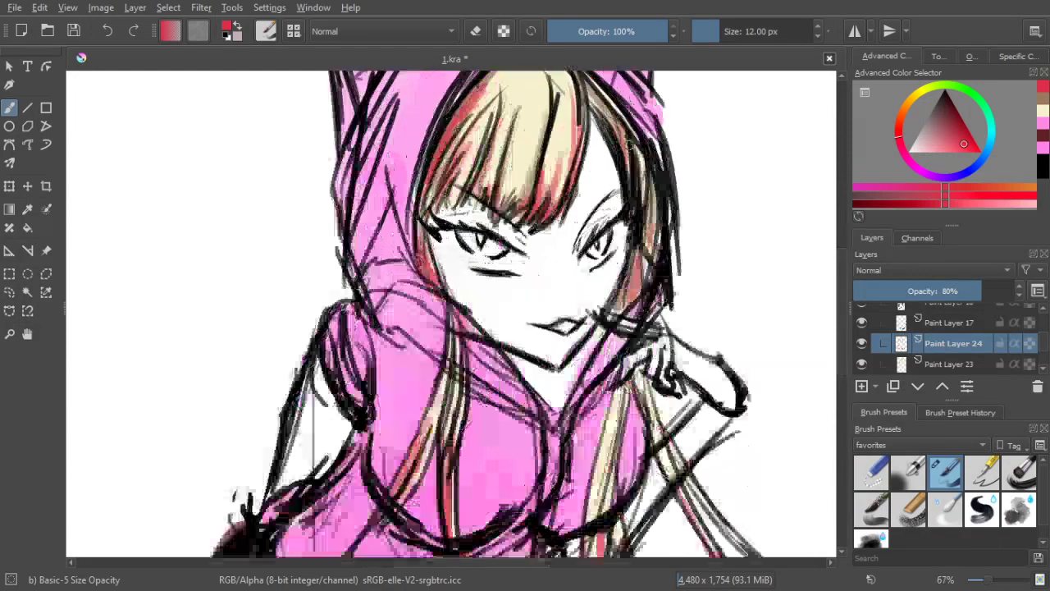
left_click(924, 89)
mouse_move(593, 246)
left_mouse_down()
mouse_move(605, 236)
mouse_move(600, 250)
left_mouse_up()
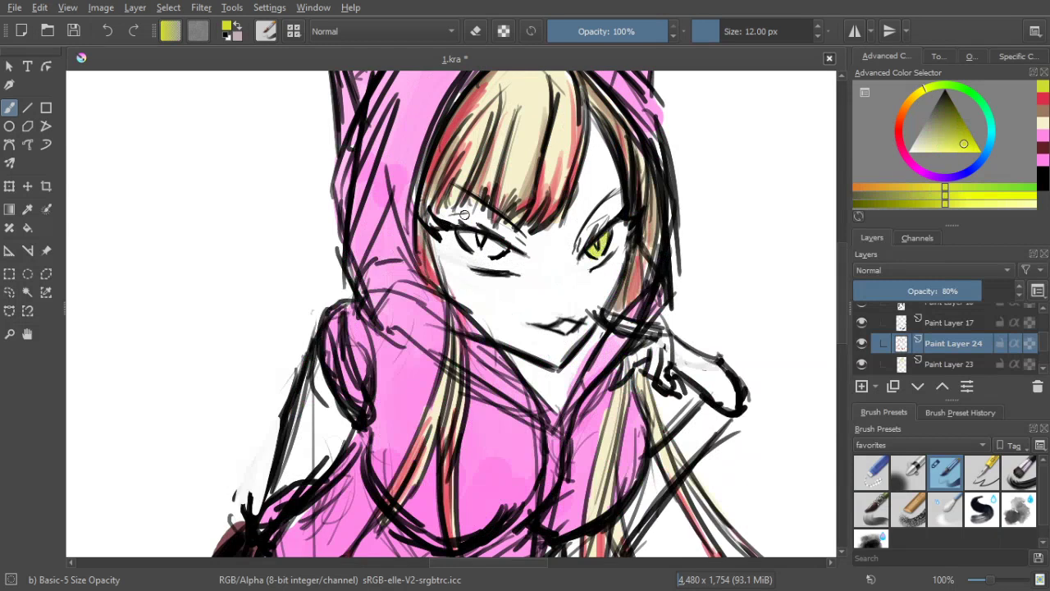
left_click_drag(464, 233, 496, 250)
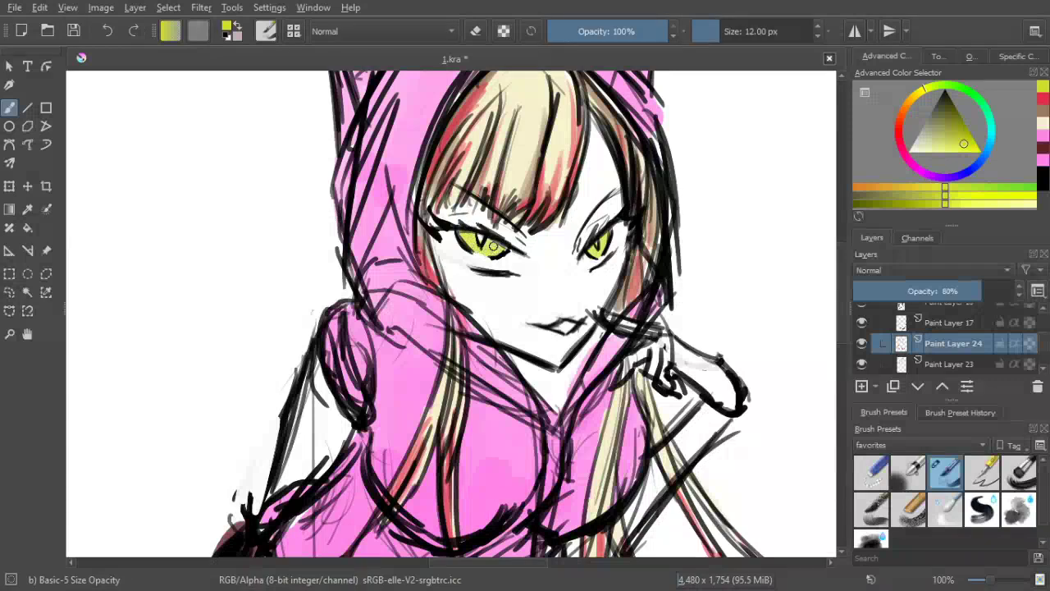
Draw the slit pupils of both eyes in black with a 5 px brush
left_click_drag(934, 110, 944, 89)
key("bracketleft")
key("bracketleft")
key("bracketleft")
key("bracketleft")
key("bracketleft")
key("bracketleft")
key("bracketleft")
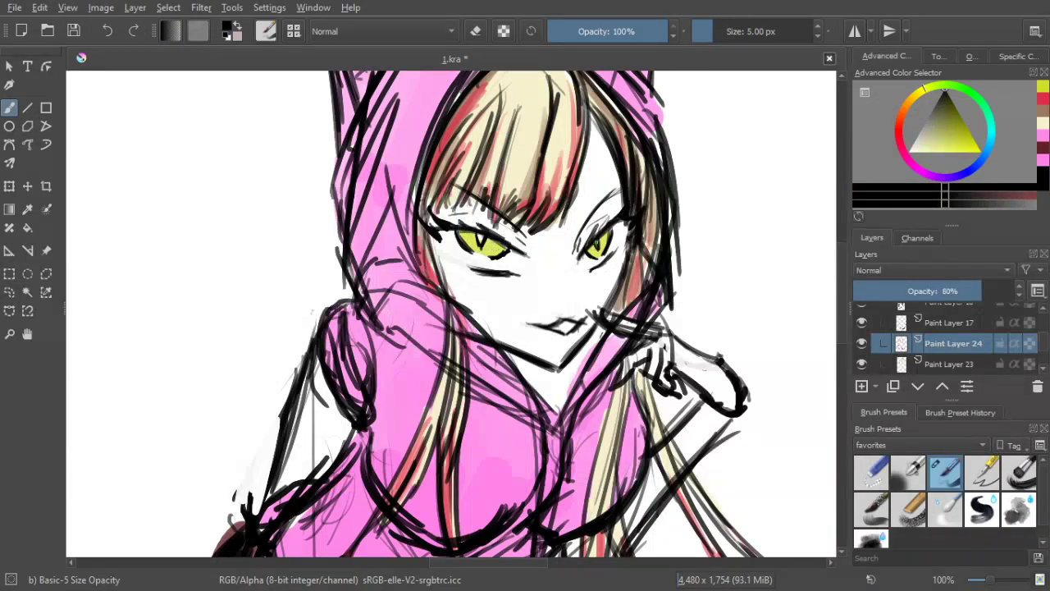
left_click(597, 242)
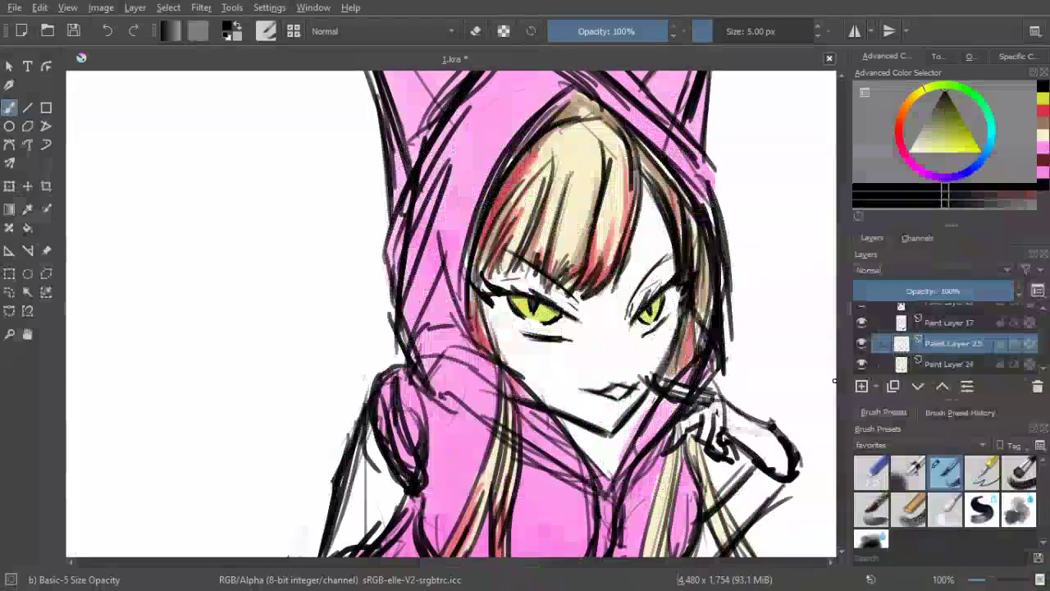
Choose a mid grey and add a new paint layer directly below the pink hoodie colour layer
left_click(921, 124)
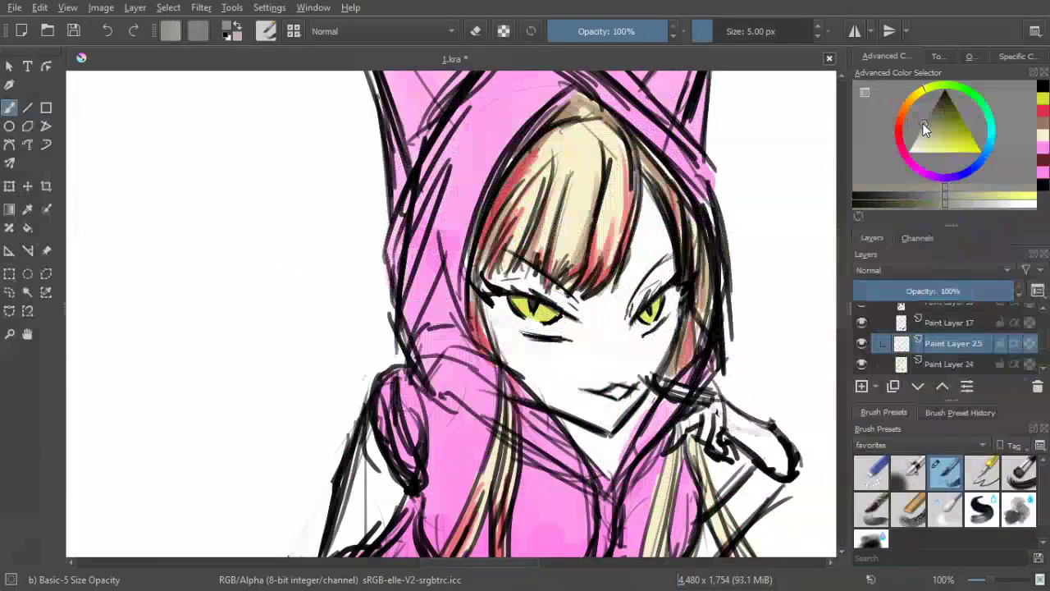
scroll(945, 322, "down", 3)
left_click(946, 321)
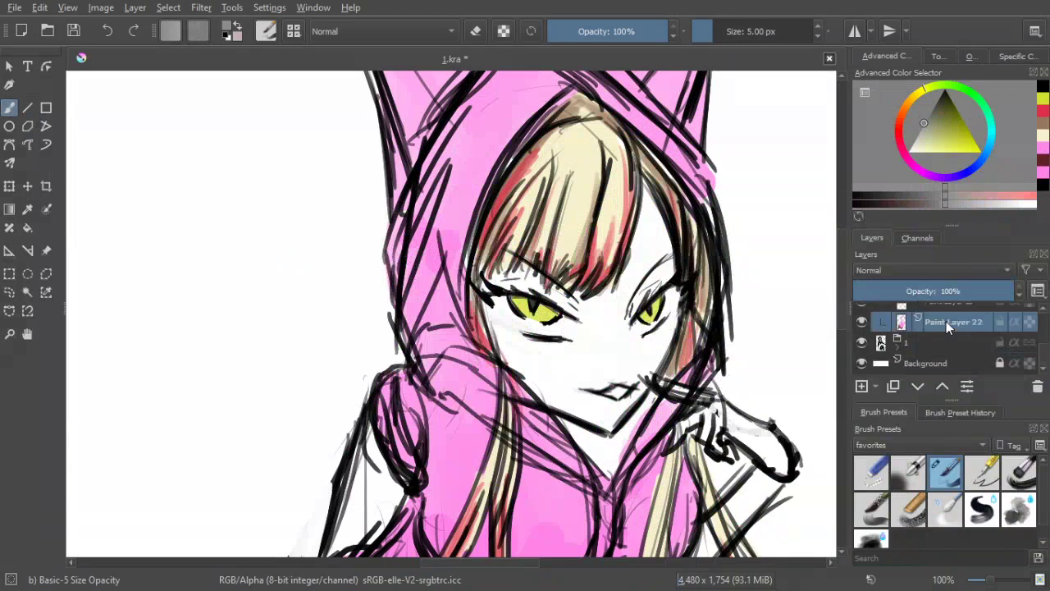
left_click(862, 386)
left_click_drag(927, 325, 926, 352)
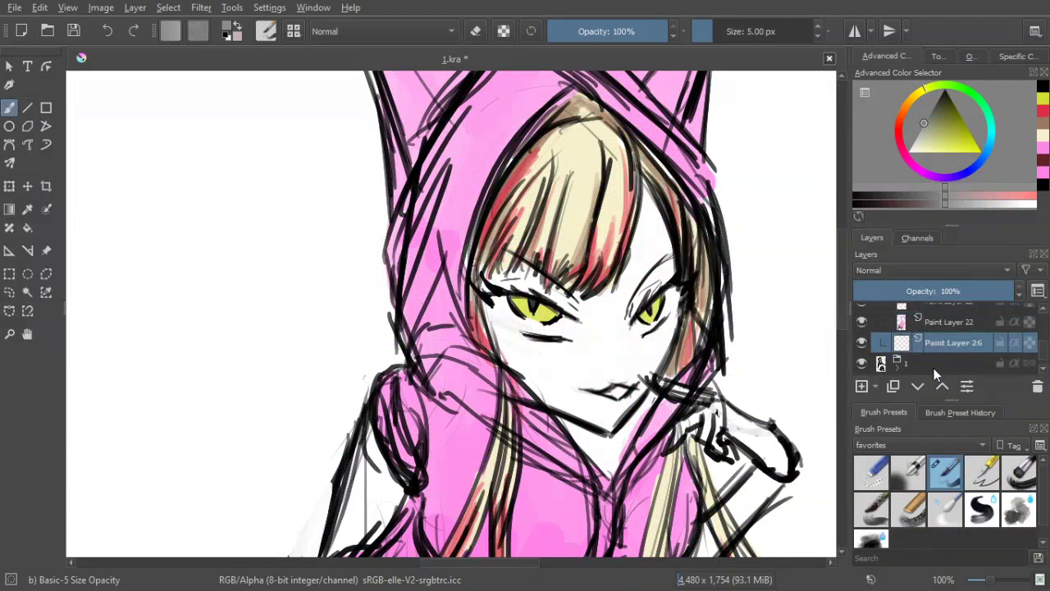
Shade the forehead beside the fringe and the skin around the left eye in grey with a 20 px brush
key("bracketright")
key("bracketright")
key("bracketright")
key("bracketright")
key("bracketright")
key("bracketright")
key("bracketright")
key("bracketright")
key("bracketright")
key("bracketright")
key("bracketright")
key("bracketright")
key("bracketright")
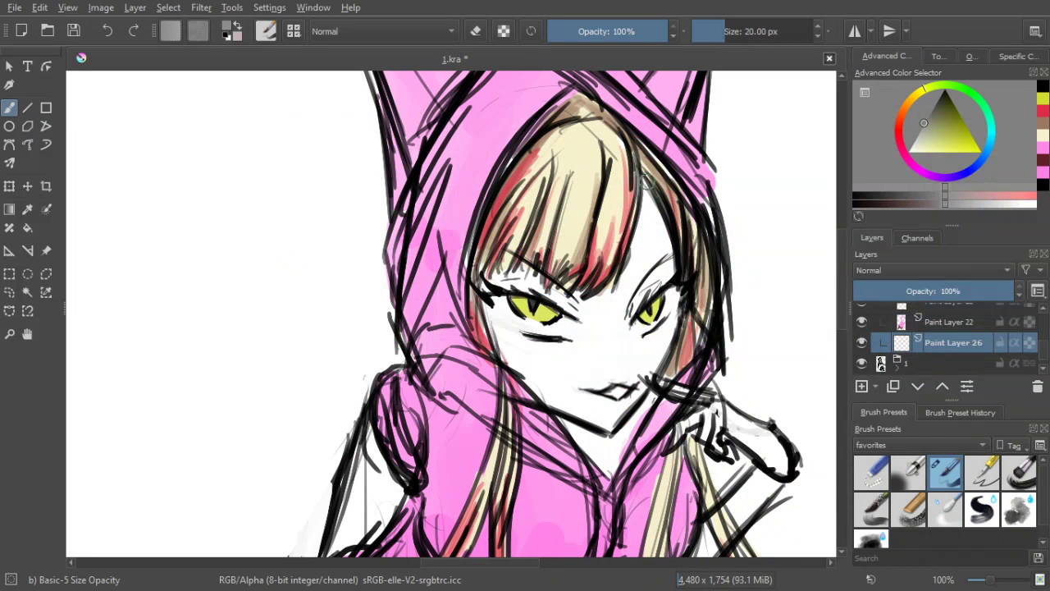
left_click_drag(647, 188, 632, 257)
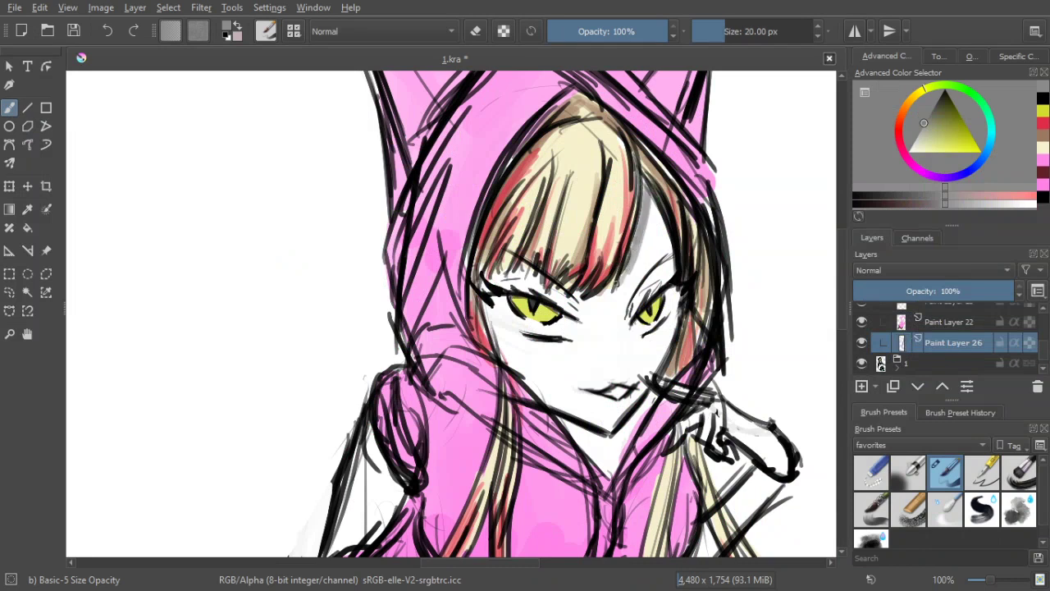
left_click_drag(657, 203, 670, 272)
left_click_drag(559, 299, 553, 238)
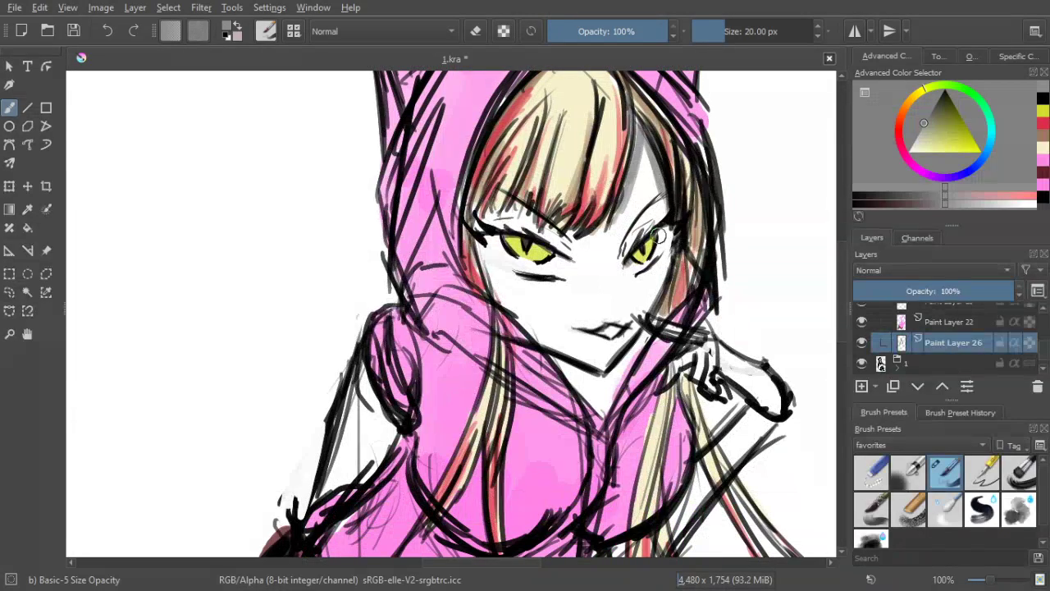
left_click_drag(487, 238, 561, 258)
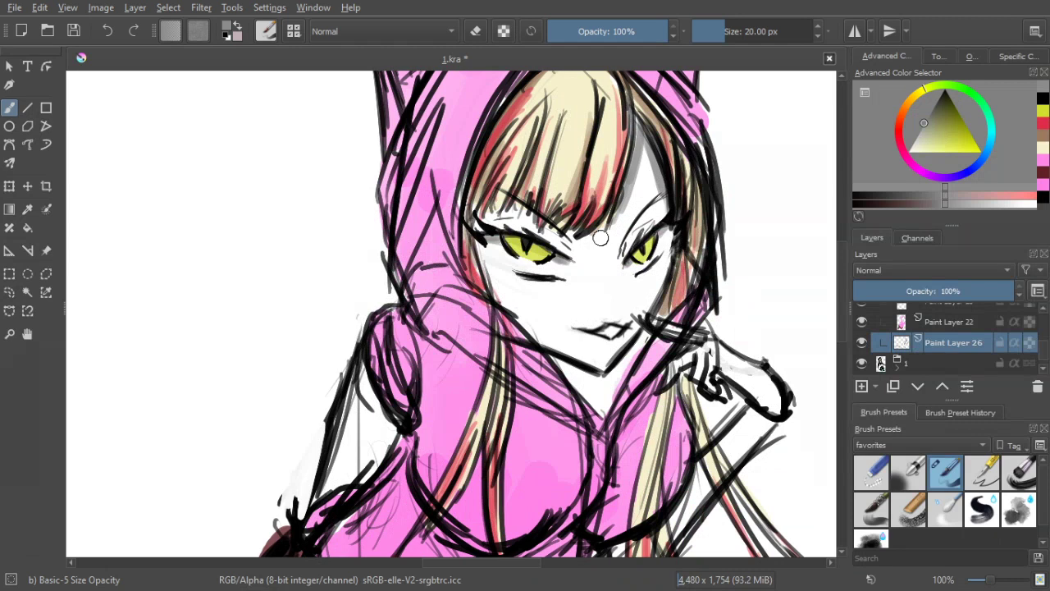
Erase the excess grey around the left eye and return to painting mode
key("e")
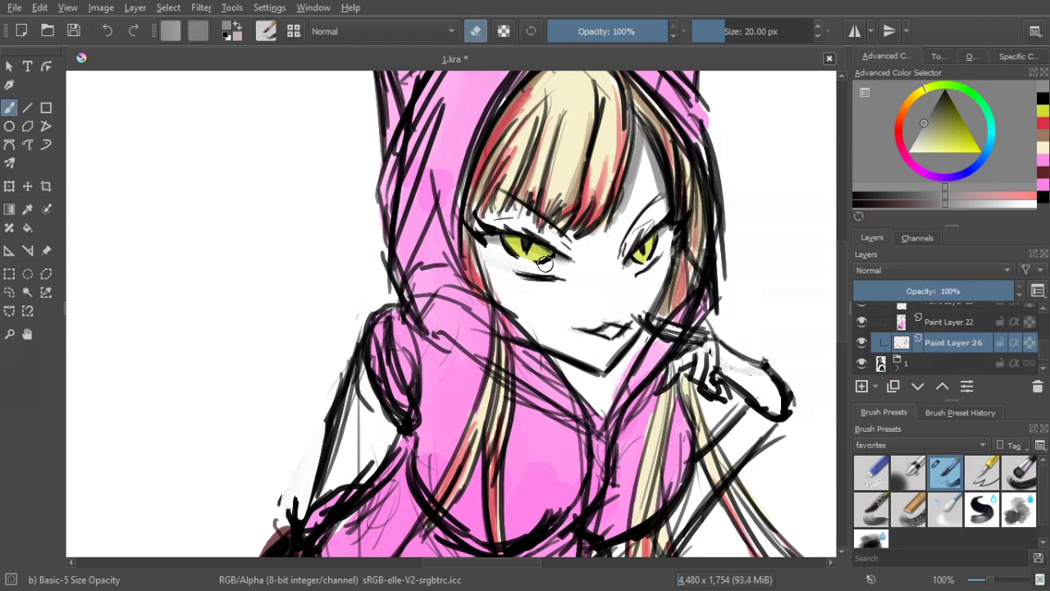
left_click(476, 31)
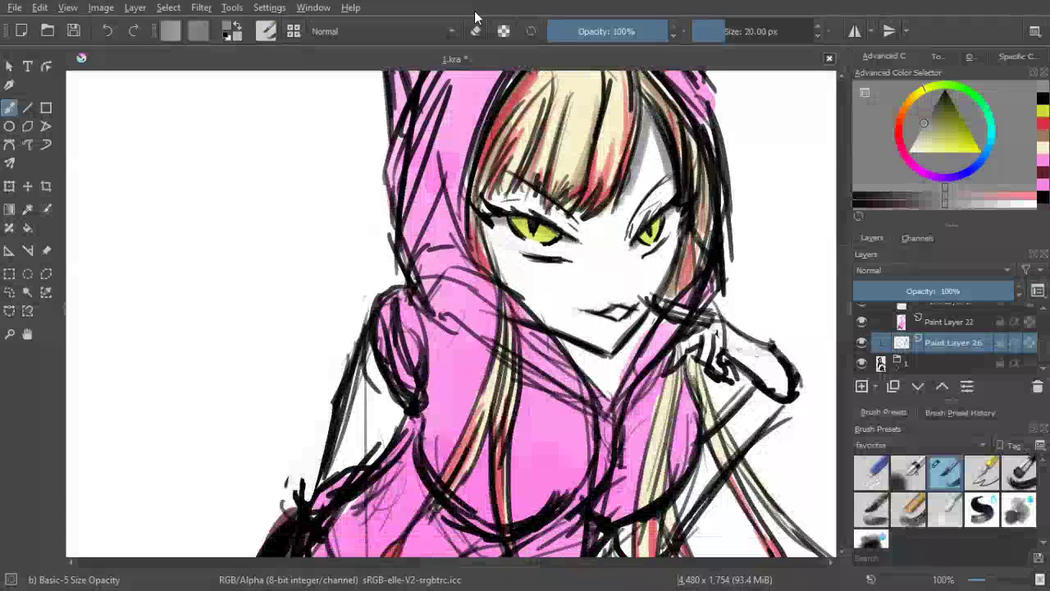
left_click(476, 29)
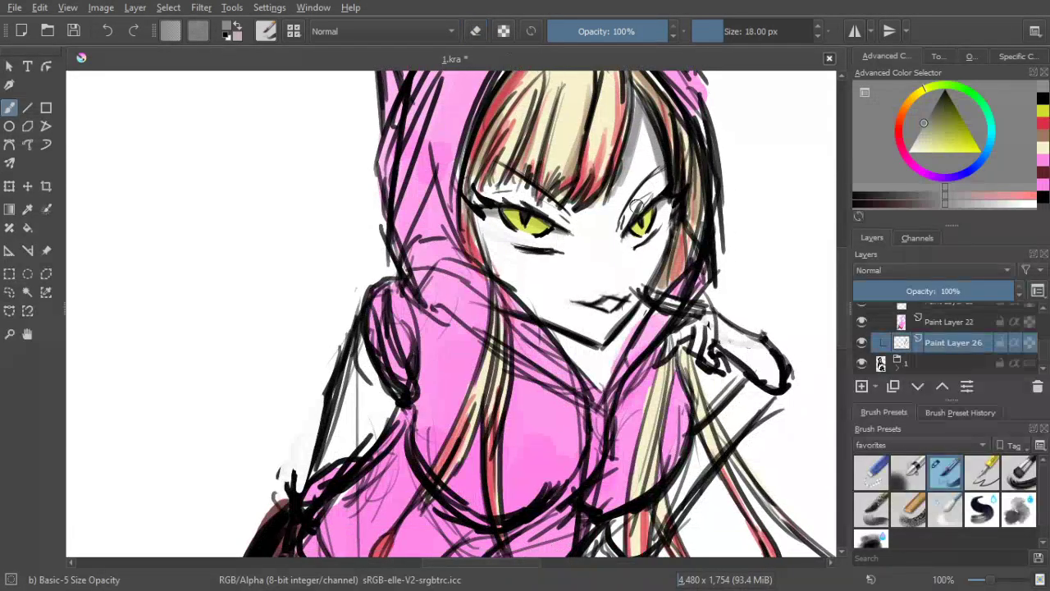
Try grey shading on the right eyelid with a 15 px brush, and undo the strokes
key("bracketleft")
mouse_move(638, 204)
left_mouse_down()
mouse_move(618, 230)
mouse_move(659, 189)
left_mouse_up()
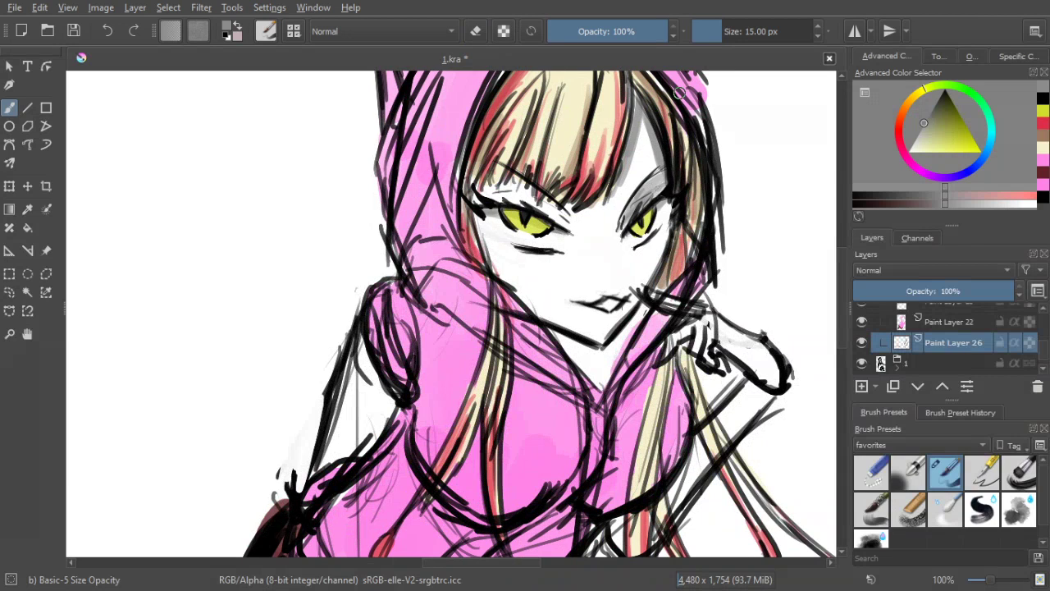
key("ctrl+z")
key("ctrl+z")
key("ctrl+z")
key("ctrl+z")
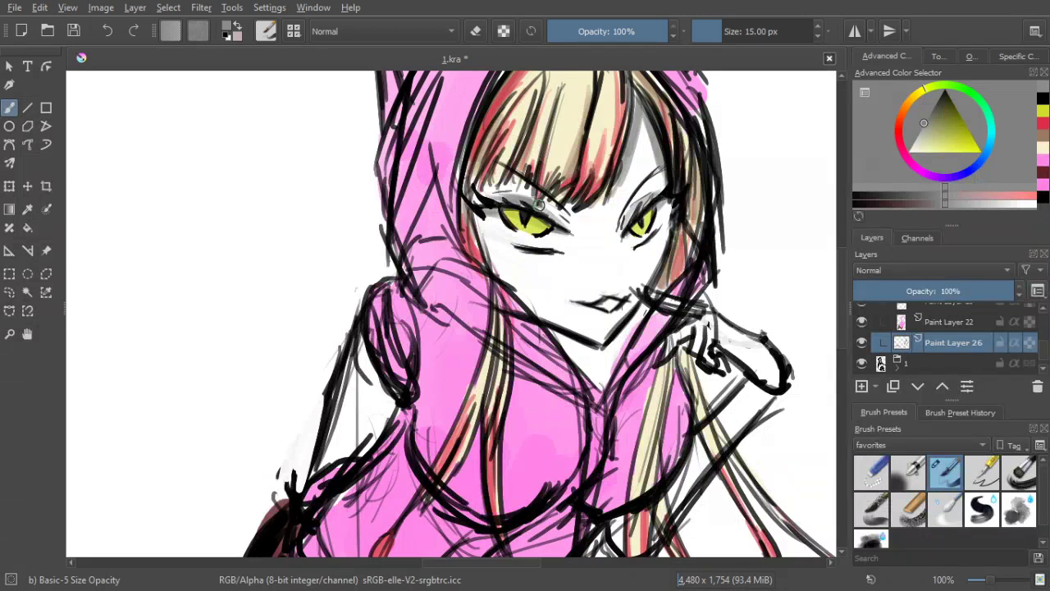
Paint grey shadows on the eyelids, under the fringe and along the left edge of the face
scroll(534, 174, "down", 2)
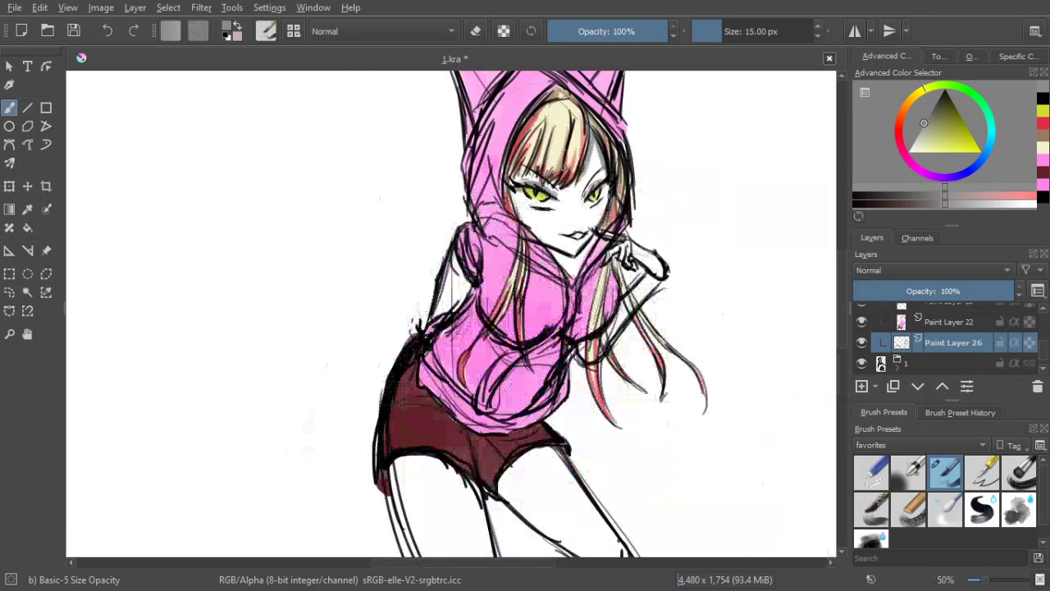
scroll(629, 150, "up", 2)
left_click_drag(558, 233, 656, 240)
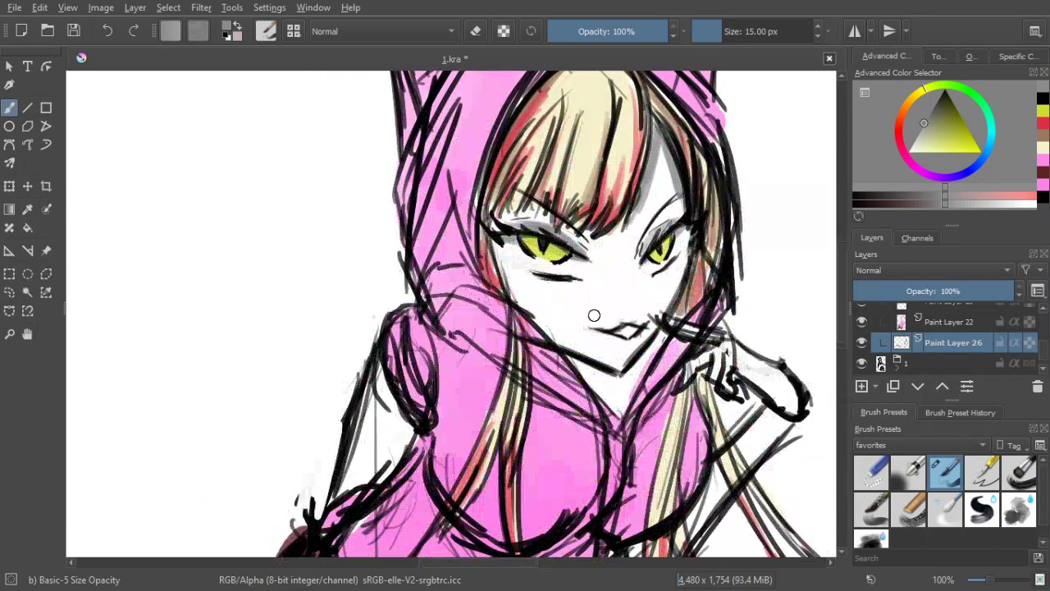
left_click_drag(491, 245, 525, 315)
left_click_drag(496, 247, 508, 283)
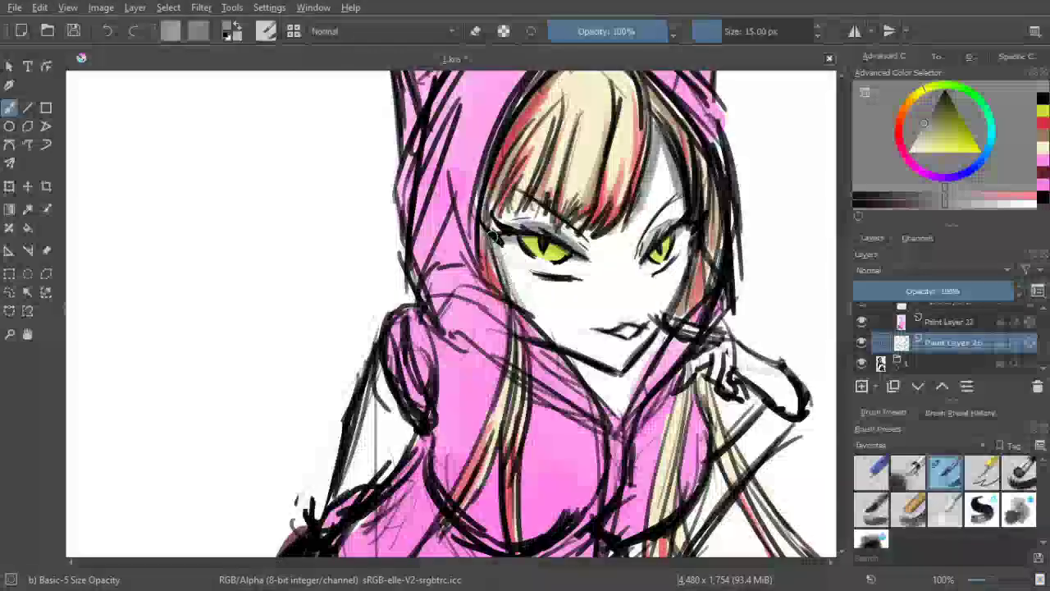
mouse_move(499, 215)
left_mouse_down()
mouse_move(494, 230)
mouse_move(497, 220)
mouse_move(545, 219)
mouse_move(593, 232)
left_mouse_up()
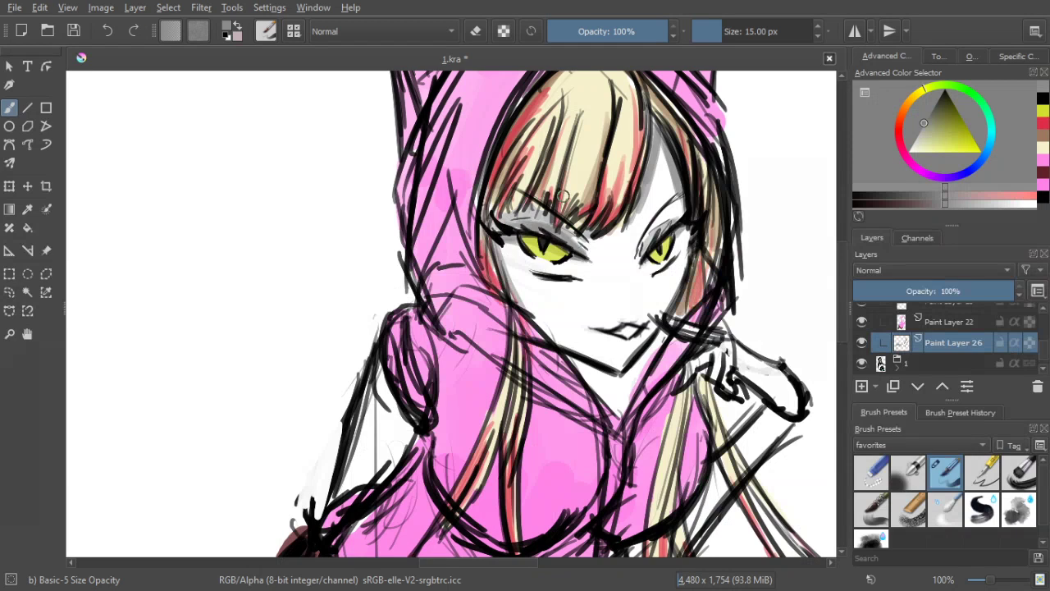
left_click_drag(586, 223, 539, 215)
Paint red eyeshadow along the upper lids of both eyes with the recently used hair-streak red
scroll(537, 215, "down", 4)
scroll(538, 216, "up", 2)
scroll(538, 216, "up", 1)
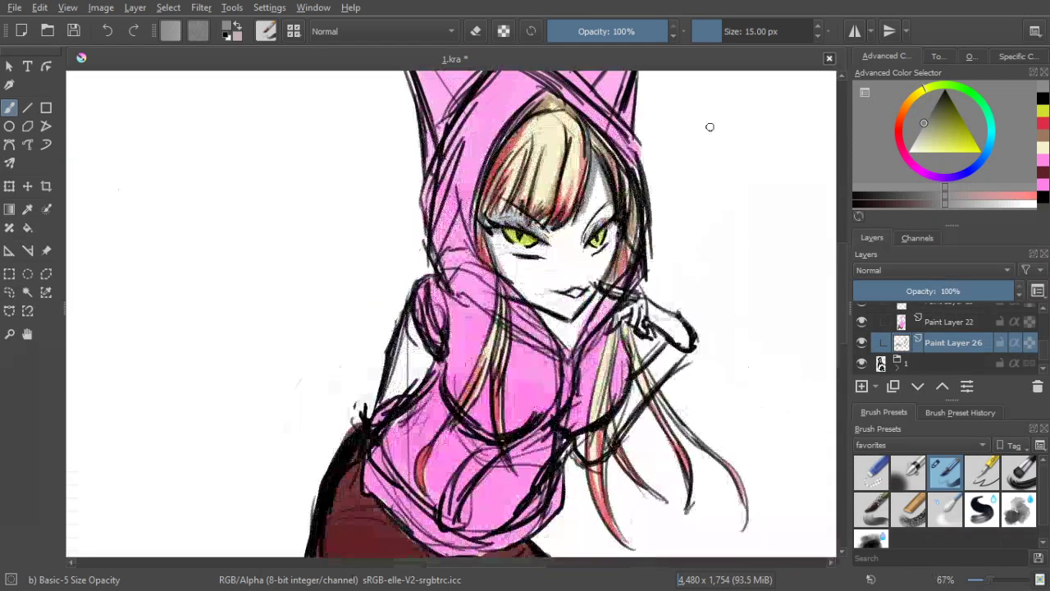
left_click(1043, 124)
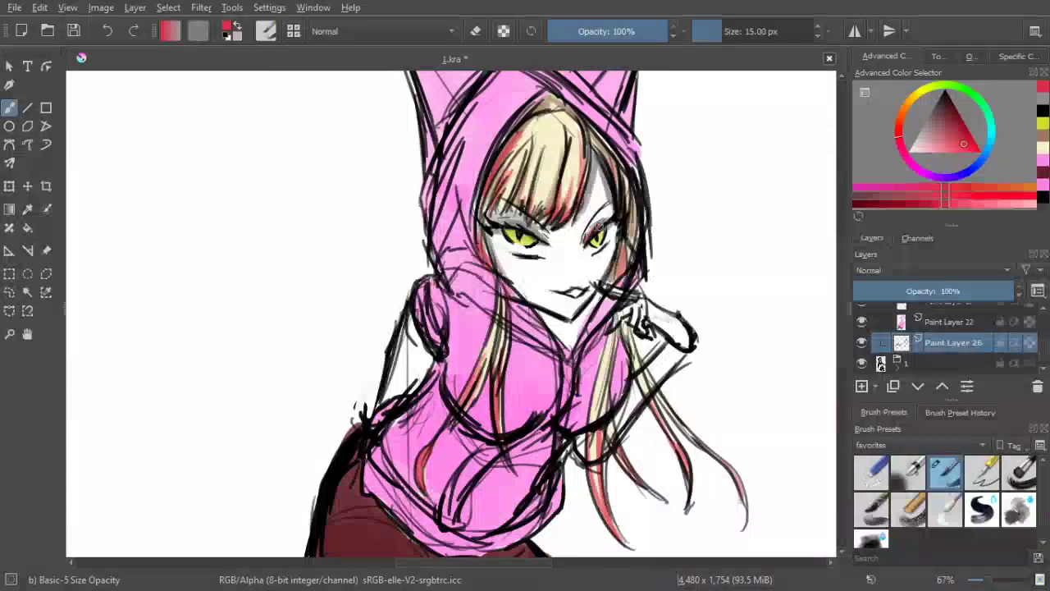
left_click_drag(596, 230, 617, 213)
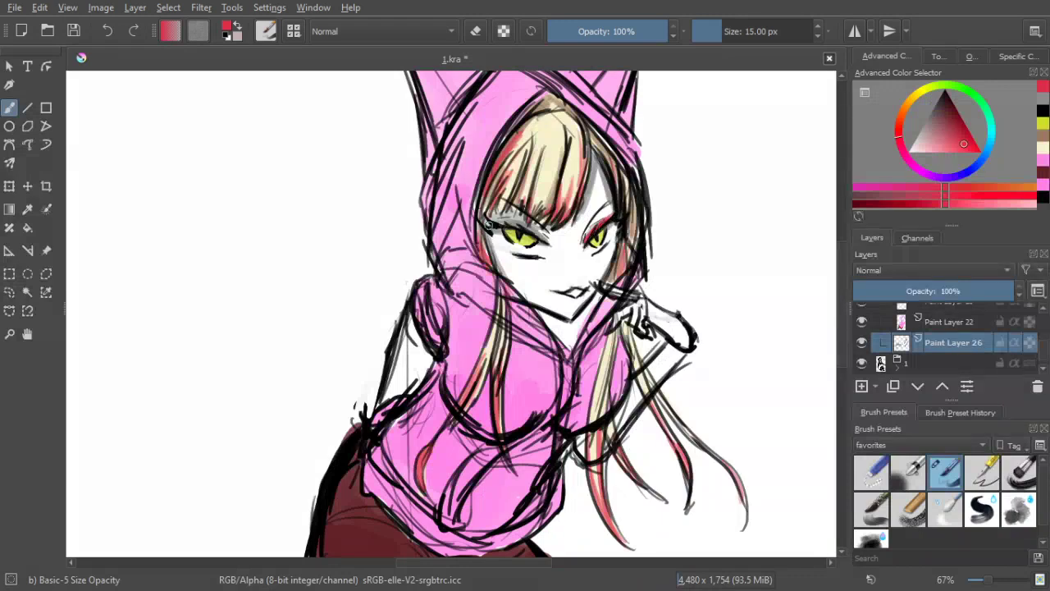
left_click_drag(490, 226, 540, 238)
Try red lines beneath both eyes with a 14 px brush
key("[")
scroll(604, 241, "up", 2)
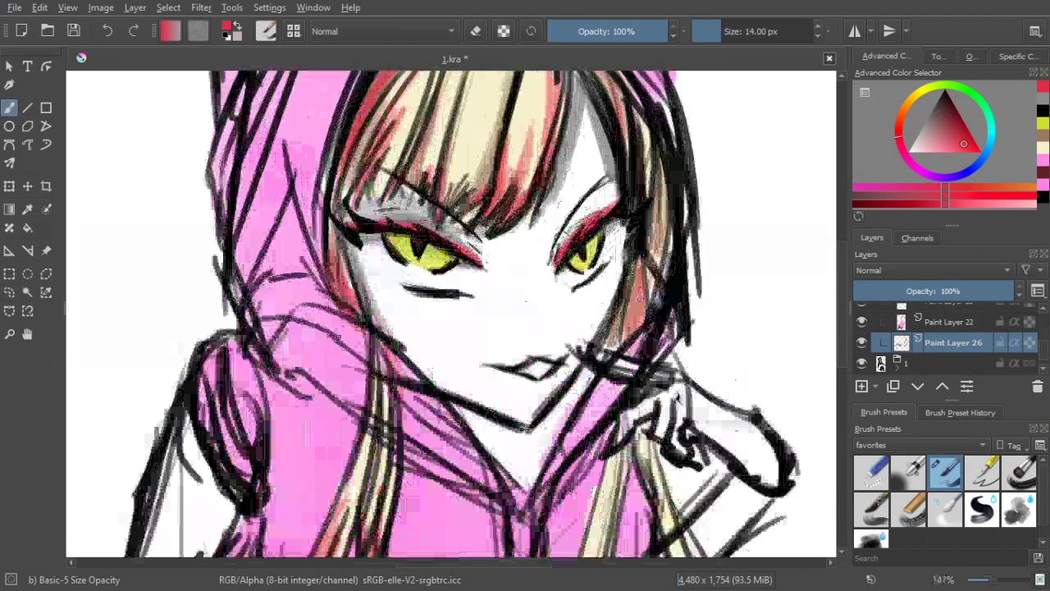
left_click_drag(575, 290, 608, 272)
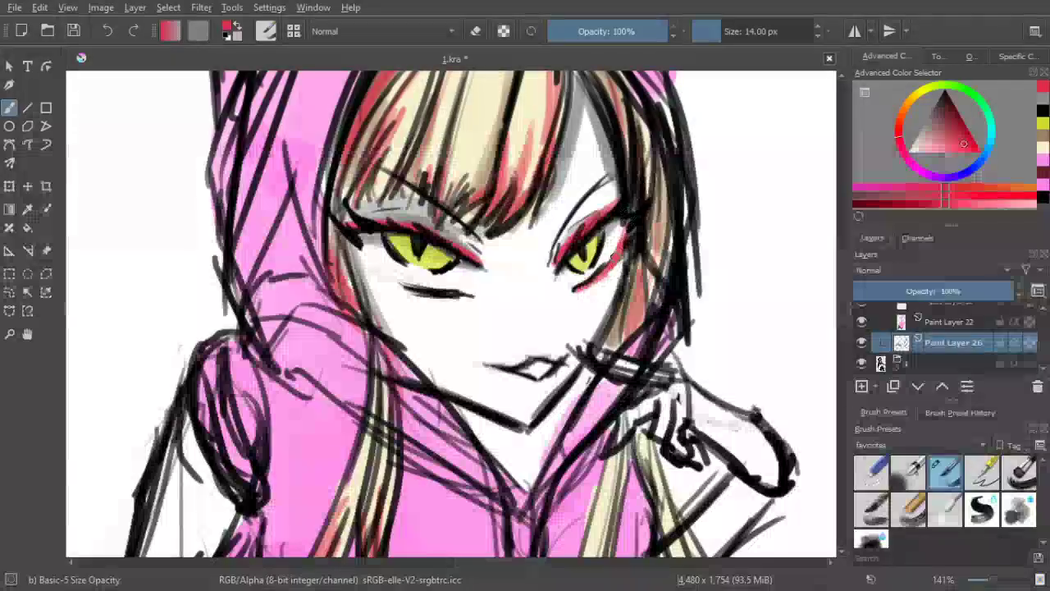
left_click_drag(498, 255, 625, 269)
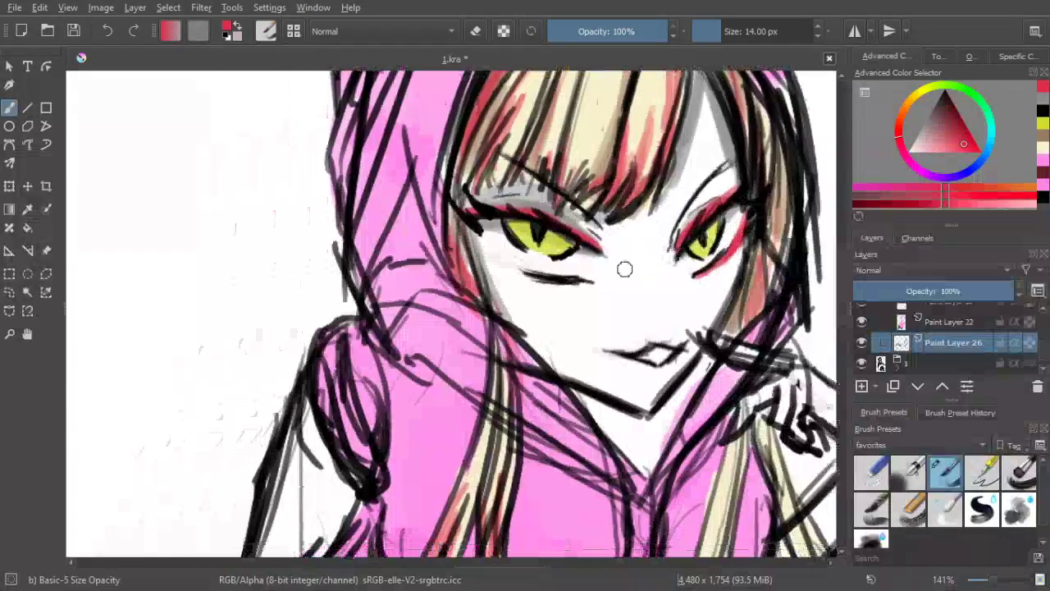
mouse_move(463, 227)
left_mouse_down()
mouse_move(529, 281)
mouse_move(571, 287)
left_mouse_up()
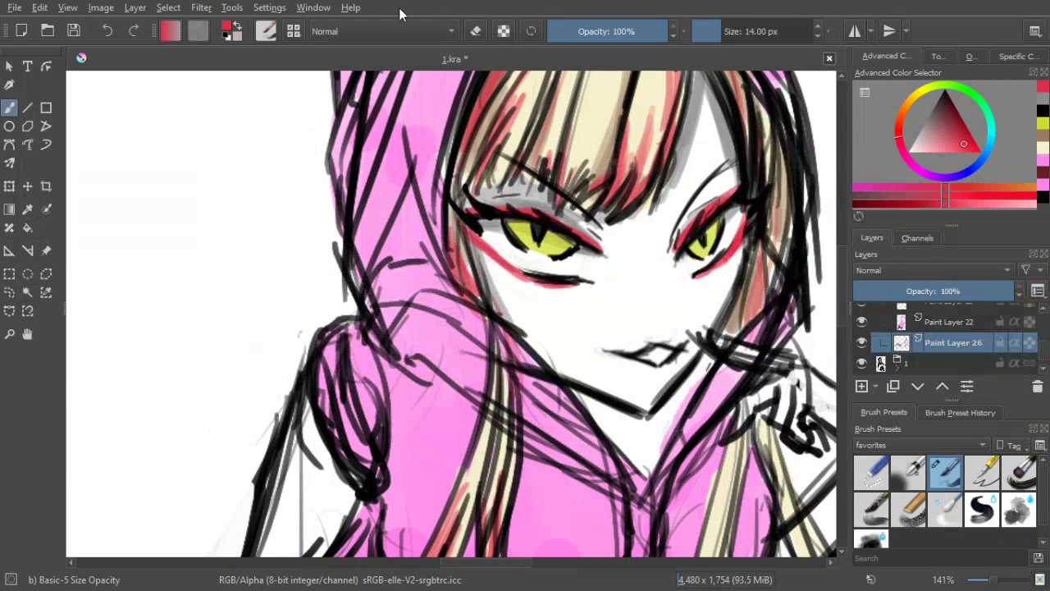
Try thinning the red line beneath the left eye with the eraser, and undo the erasing
key("e")
left_click_drag(473, 244, 512, 273)
left_click_drag(471, 243, 519, 289)
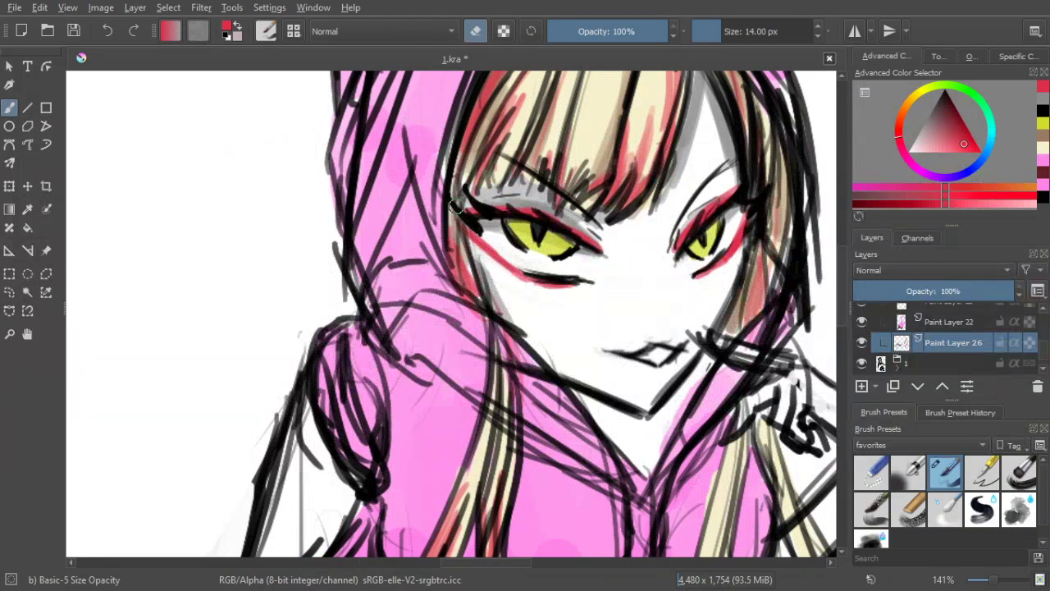
key("ctrl+z")
key("ctrl+z")
key("ctrl+z")
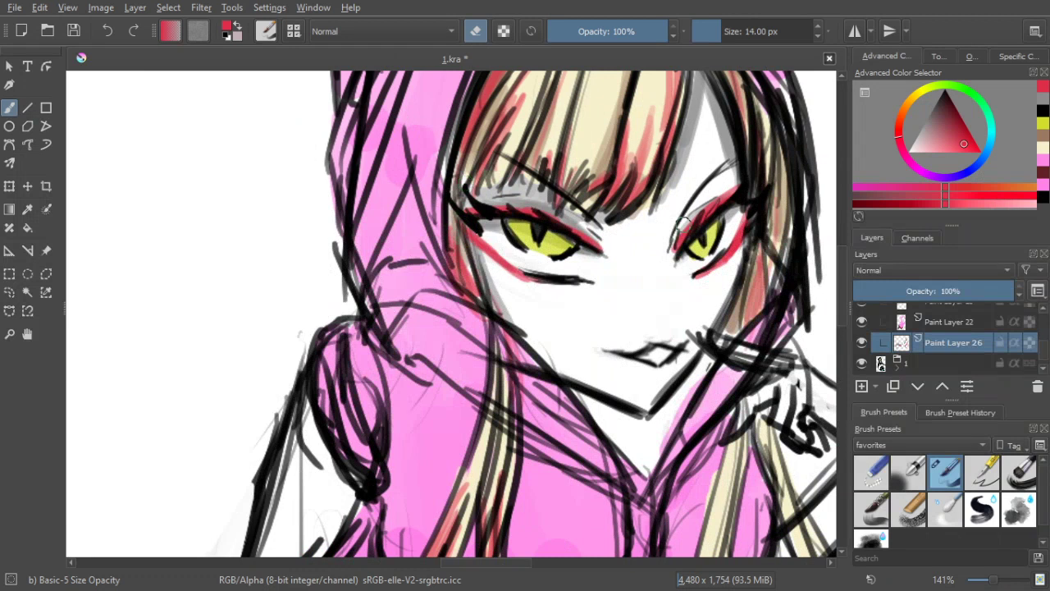
Try erasing the red beneath the right eye, and undo back past the red lines beneath both eyes
key("ctrl+z")
mouse_move(702, 277)
left_mouse_down()
mouse_move(729, 262)
mouse_move(750, 213)
left_mouse_up()
key("ctrl+z")
key("ctrl+z")
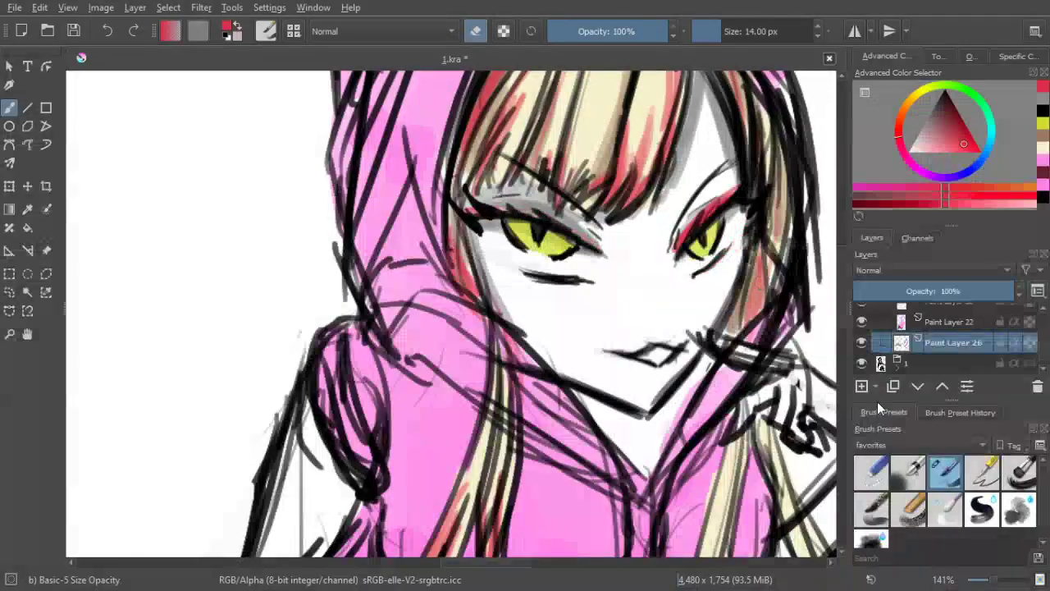
Undo the red eyeshadow on both upper lids and add a new paint layer above Paint Layer 26
key("ctrl+z")
key("ctrl+z")
left_click(862, 385)
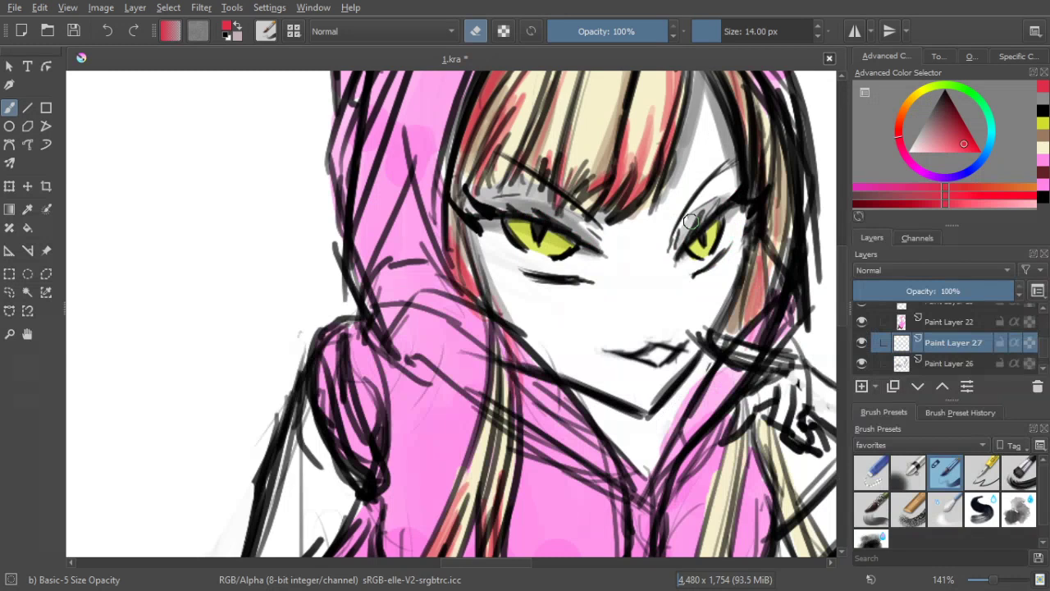
Draw thin red make-up lines along the right eye's upper lid and outer lower edge with a 6 px brush
key("bracketleft")
key("bracketleft")
key("bracketleft")
key("e")
left_click_drag(678, 252, 717, 207)
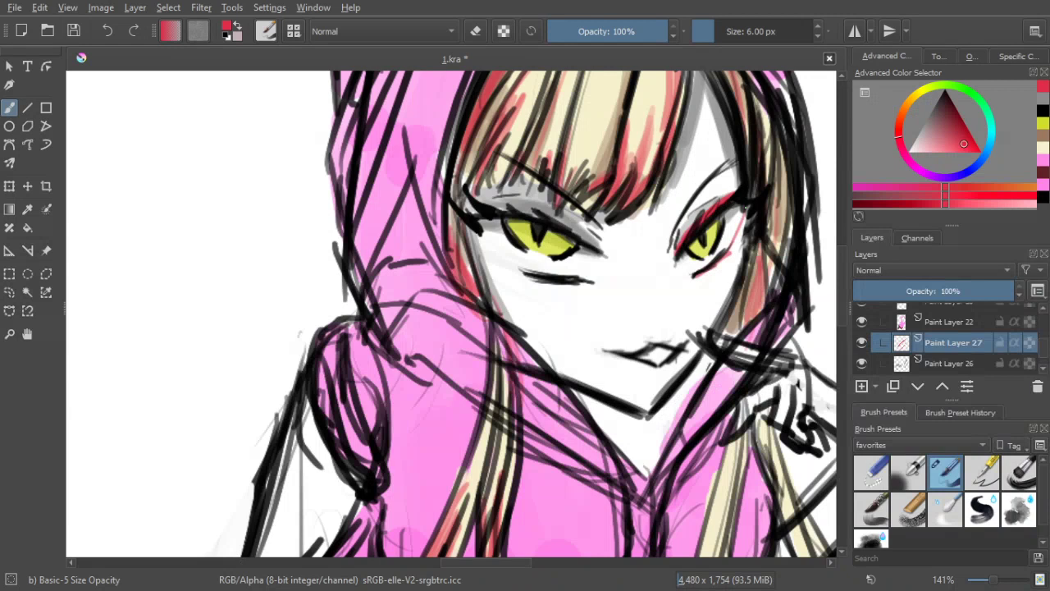
key("e")
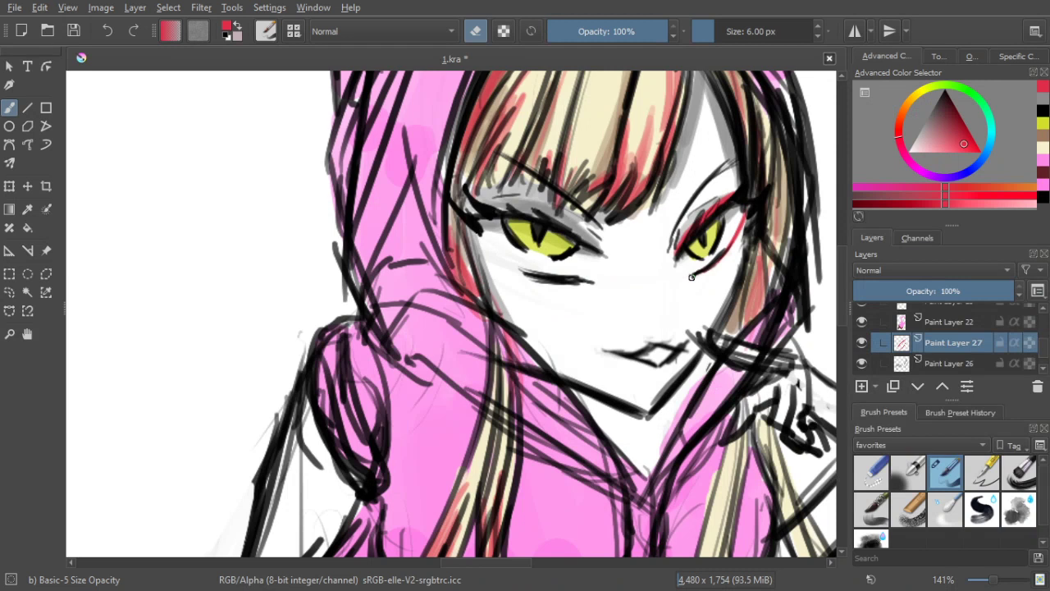
key("e")
Draw a red line beneath the left eye, thin it with the eraser, and line the upper lid in the same red
left_click_drag(529, 276, 482, 237)
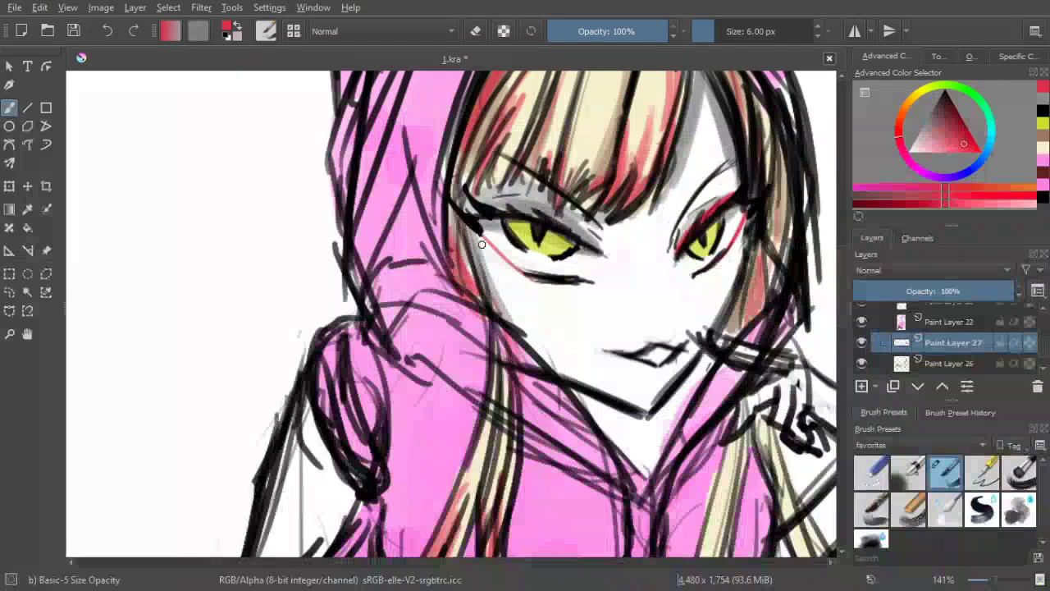
left_click_drag(482, 244, 529, 273)
key("e")
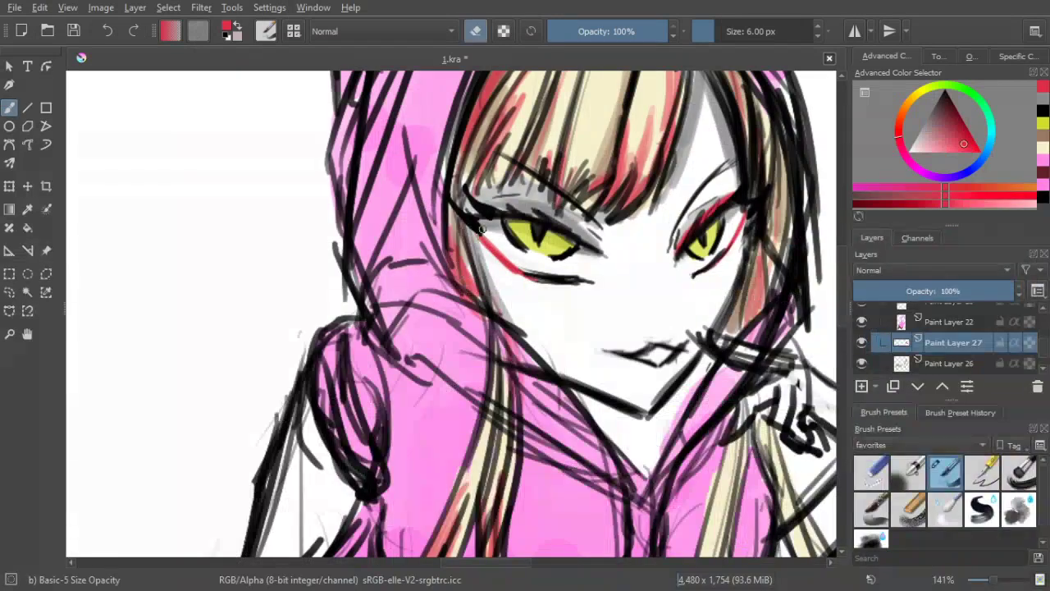
left_click_drag(482, 230, 530, 274)
left_click(475, 31)
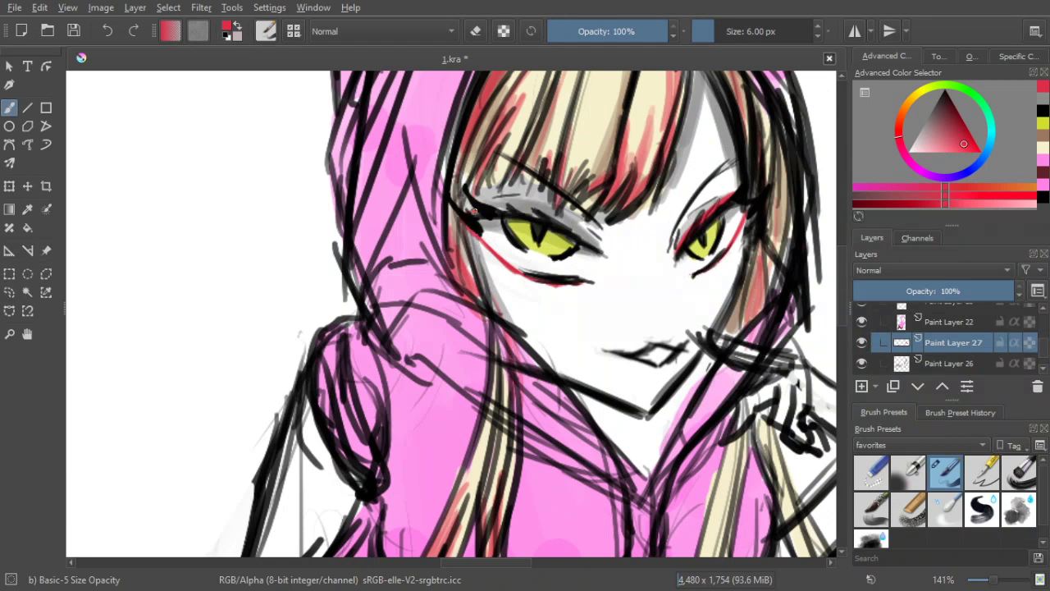
left_click_drag(476, 212, 523, 212)
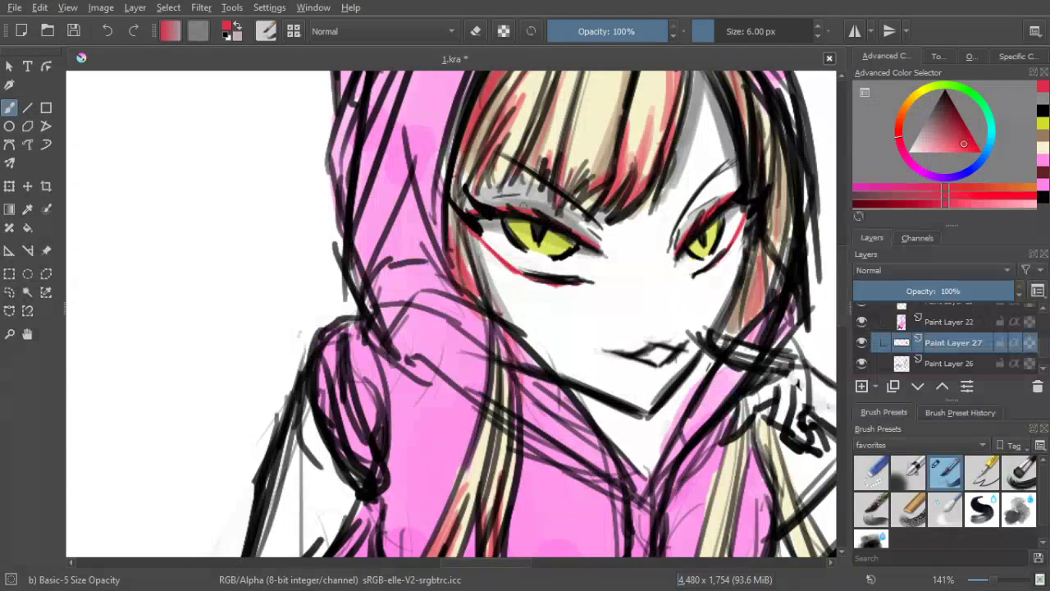
Try painting the lips light pink with a 12 px brush, and undo the strokes
scroll(533, 207, "down", 5)
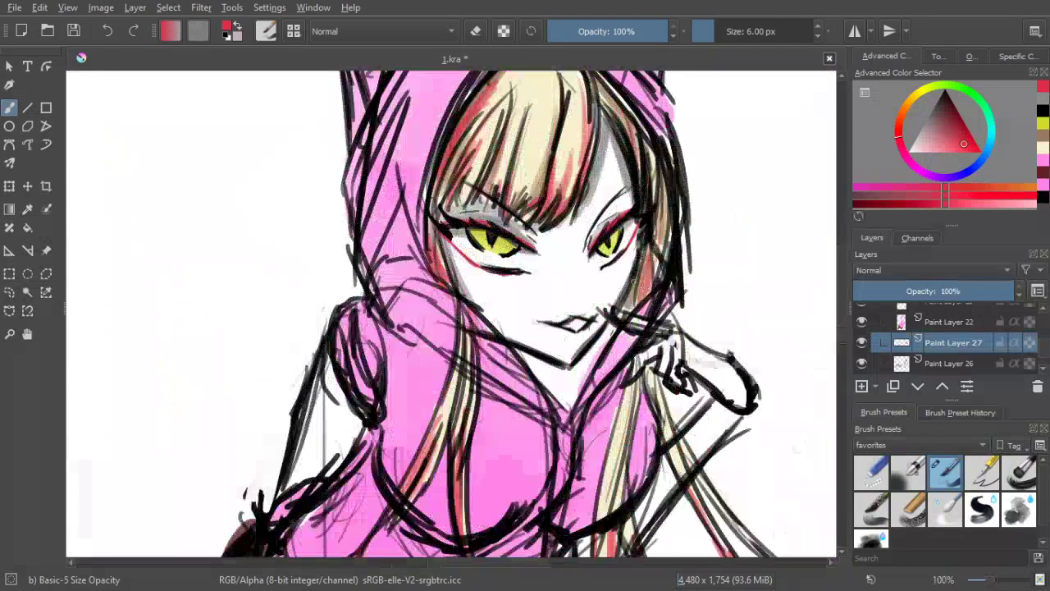
left_click(934, 153)
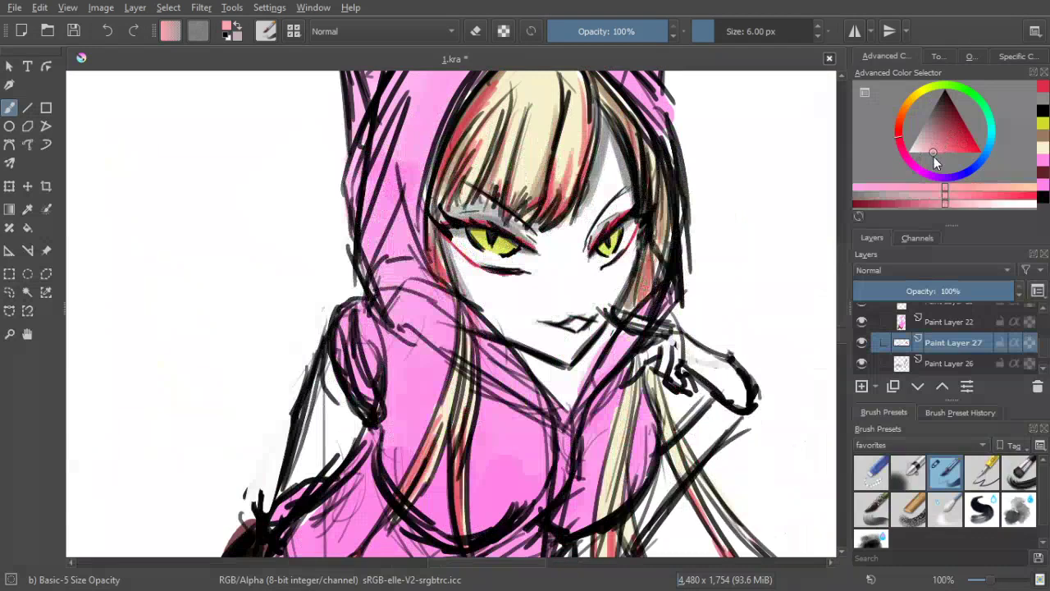
key("bracketright")
key("bracketright")
key("bracketright")
key("bracketright")
key("bracketright")
mouse_move(547, 319)
left_mouse_down()
mouse_move(537, 320)
mouse_move(576, 316)
mouse_move(586, 260)
mouse_move(616, 222)
left_mouse_up()
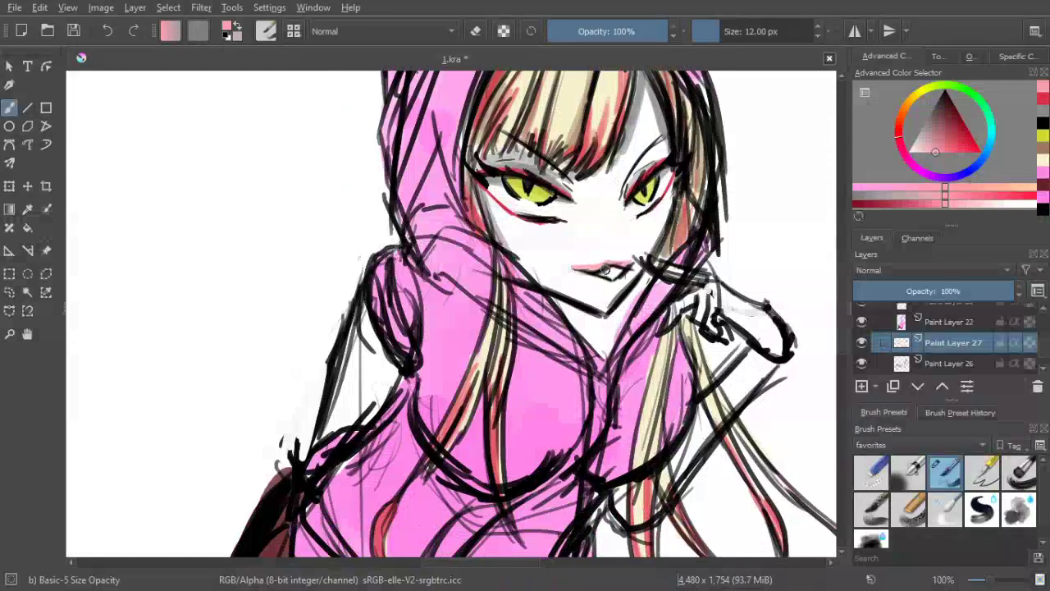
left_click_drag(578, 272, 604, 277)
key("ctrl+z")
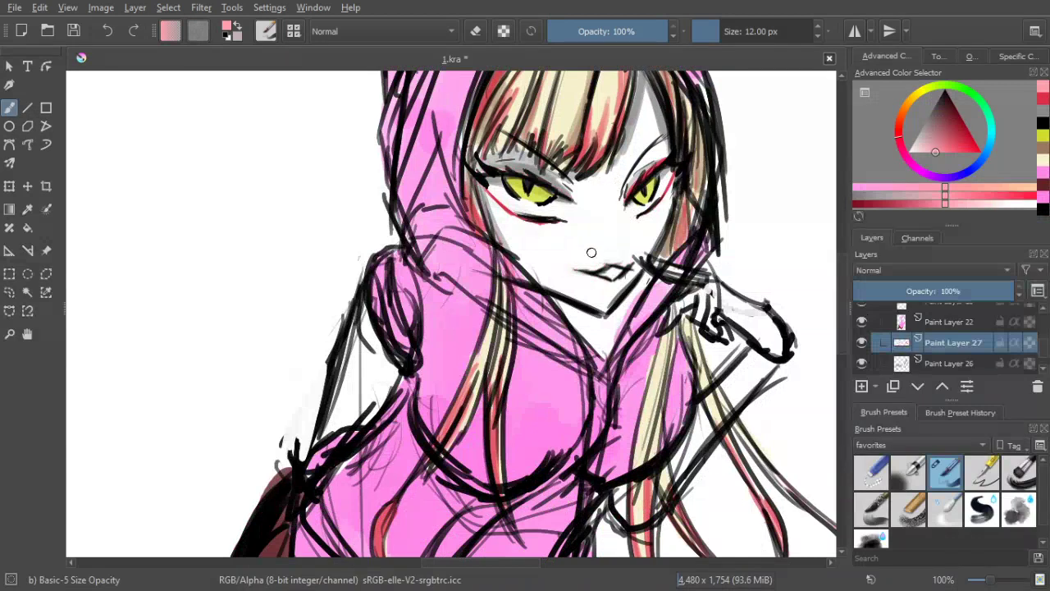
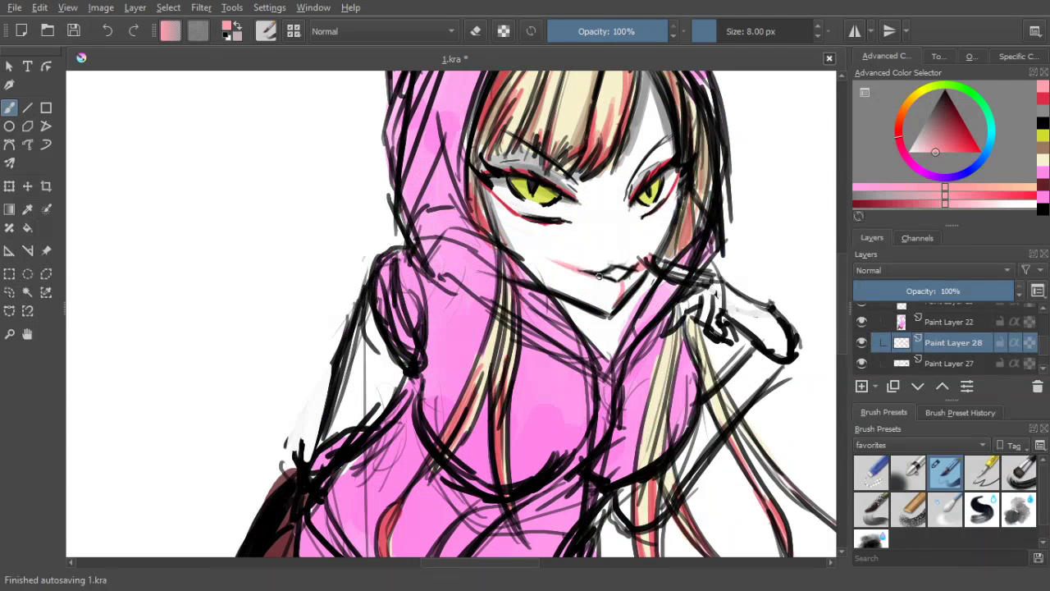
scroll(601, 277, "down", 3)
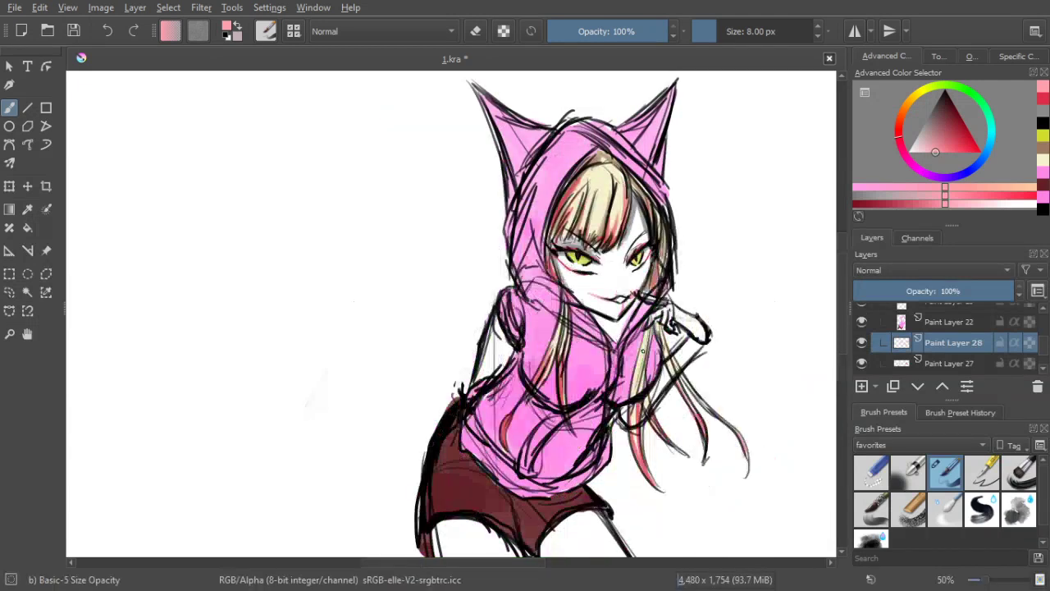
scroll(630, 297, "up", 3)
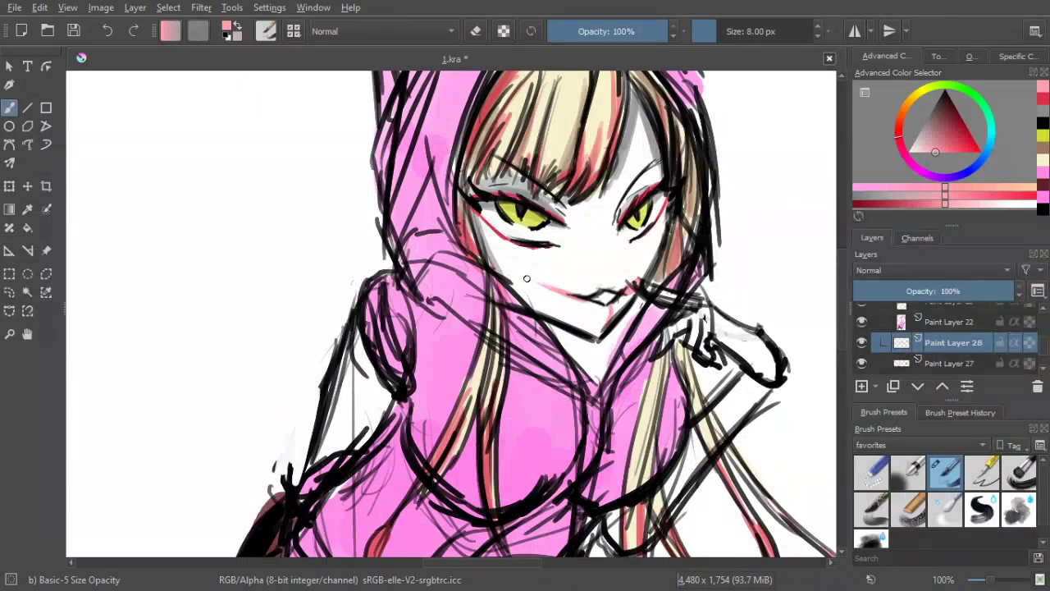
scroll(589, 311, "down", 2)
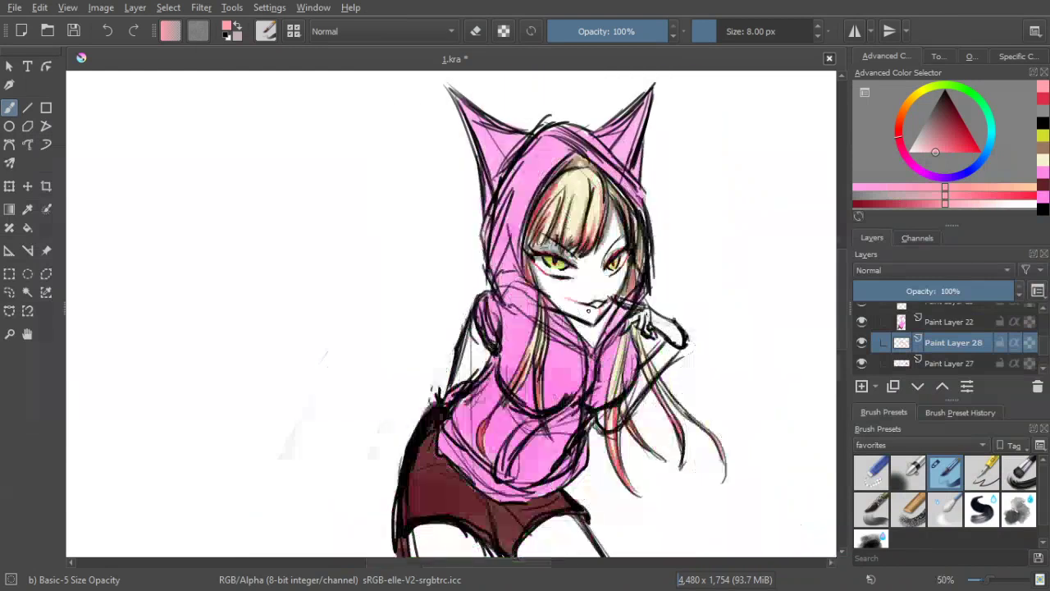
scroll(589, 311, "up", 1)
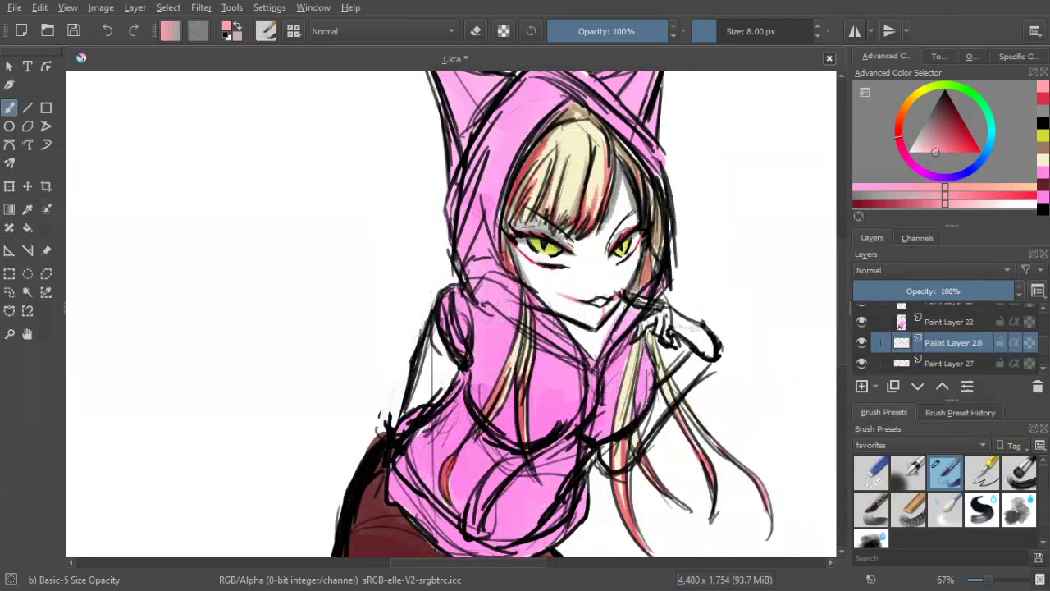
left_click_drag(644, 307, 631, 260)
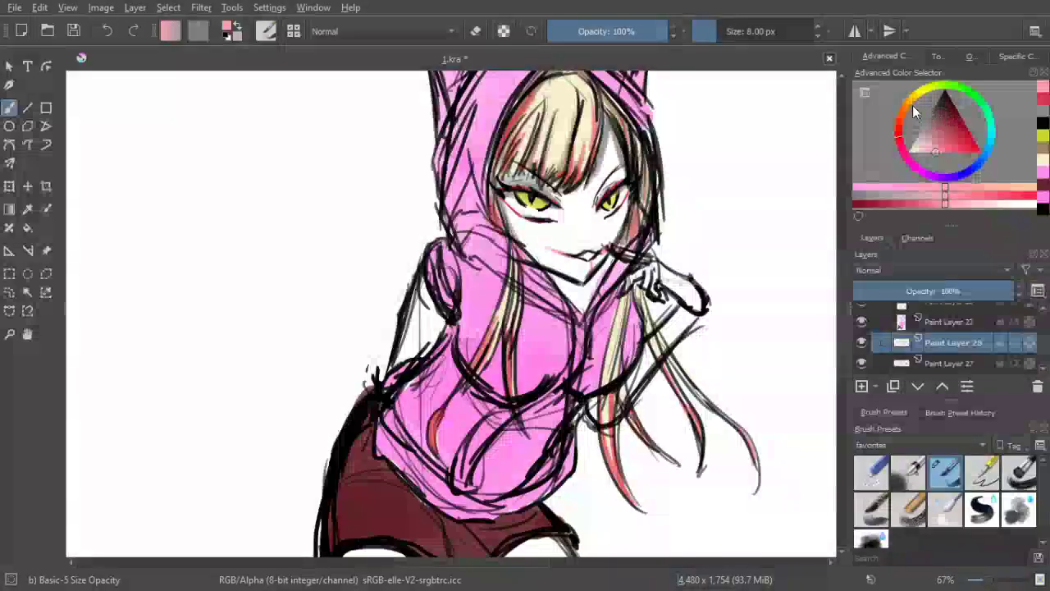
Choose a dark magenta and add a new paint layer, placing it directly above Paint Layer 22
left_click(919, 97)
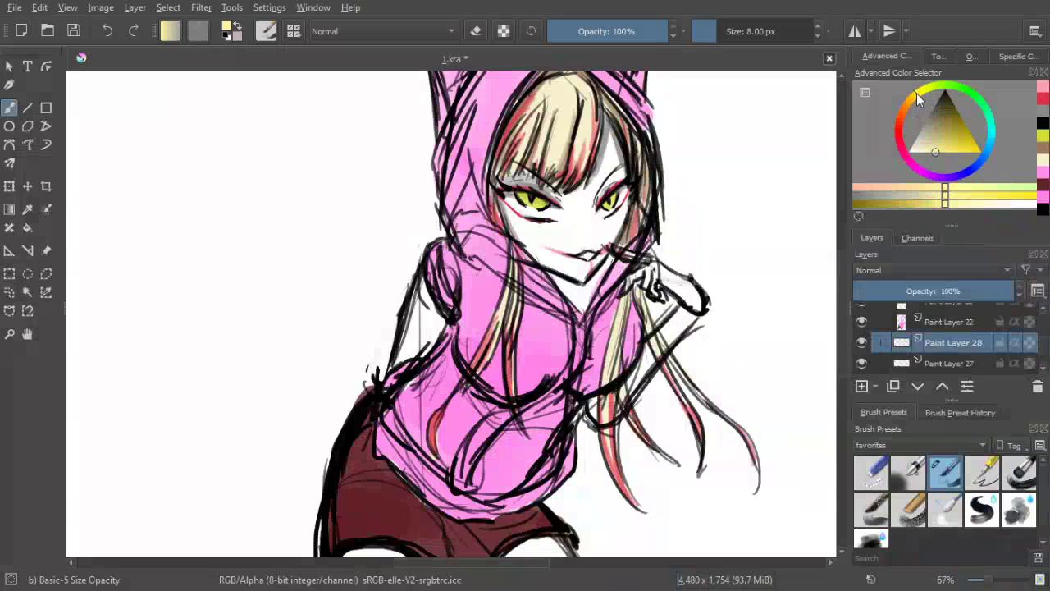
left_click_drag(915, 95, 972, 123)
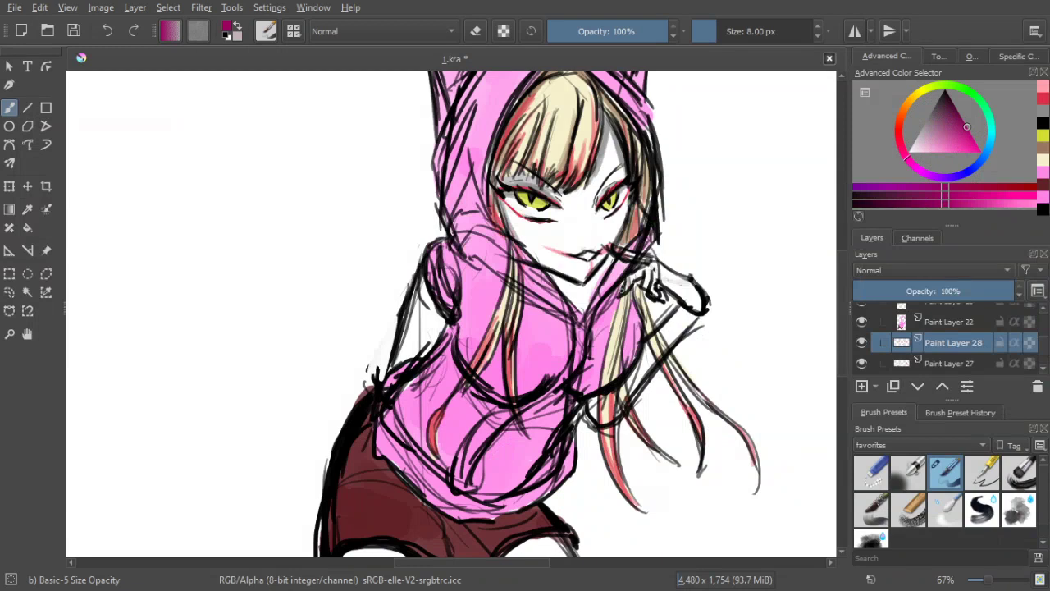
left_click(862, 385)
left_click_drag(961, 300, 964, 308)
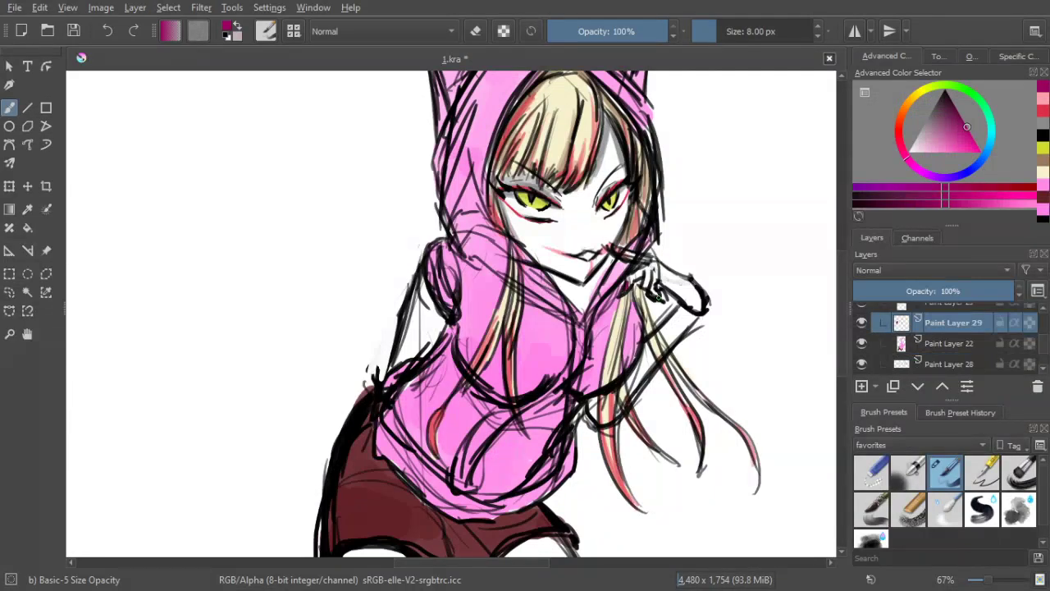
Paint the fingernails of the raised hand dark magenta with the 8 px brush
left_click_drag(659, 298, 663, 300)
left_click_drag(615, 248, 621, 249)
mouse_move(656, 163)
left_mouse_down()
mouse_move(711, 184)
mouse_move(685, 190)
left_mouse_up()
scroll(695, 185, "down", 2)
scroll(684, 190, "up", 1)
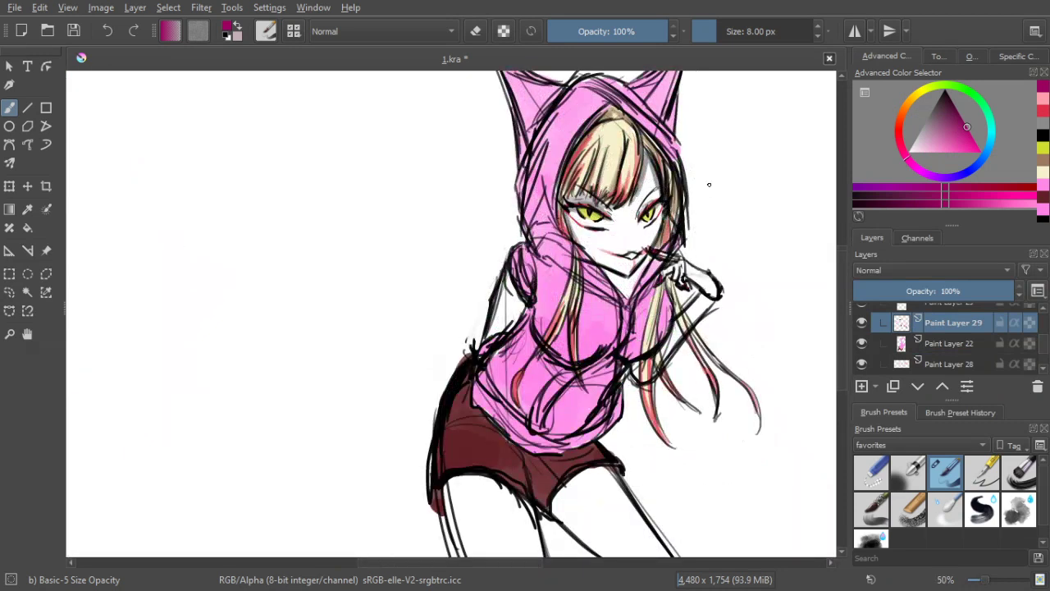
scroll(709, 184, "down", 1)
scroll(709, 183, "up", 1)
left_click_drag(709, 183, 683, 213)
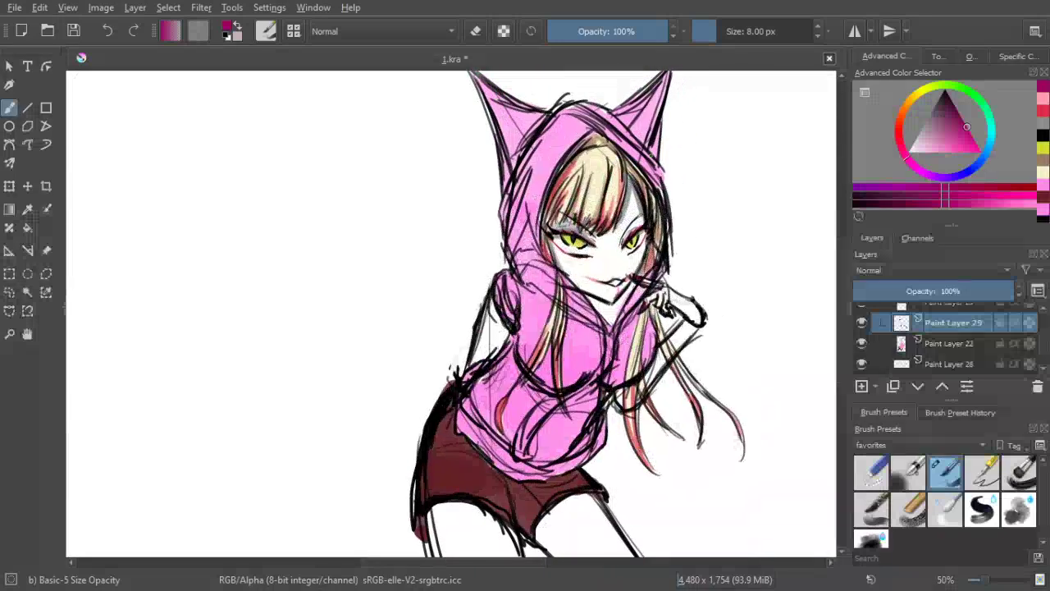
Shade the hood's inner rim and collar edges in dark plum with a 26 px brush
left_click(945, 102)
mouse_move(945, 103)
left_mouse_down()
mouse_move(942, 82)
mouse_move(948, 105)
left_mouse_up()
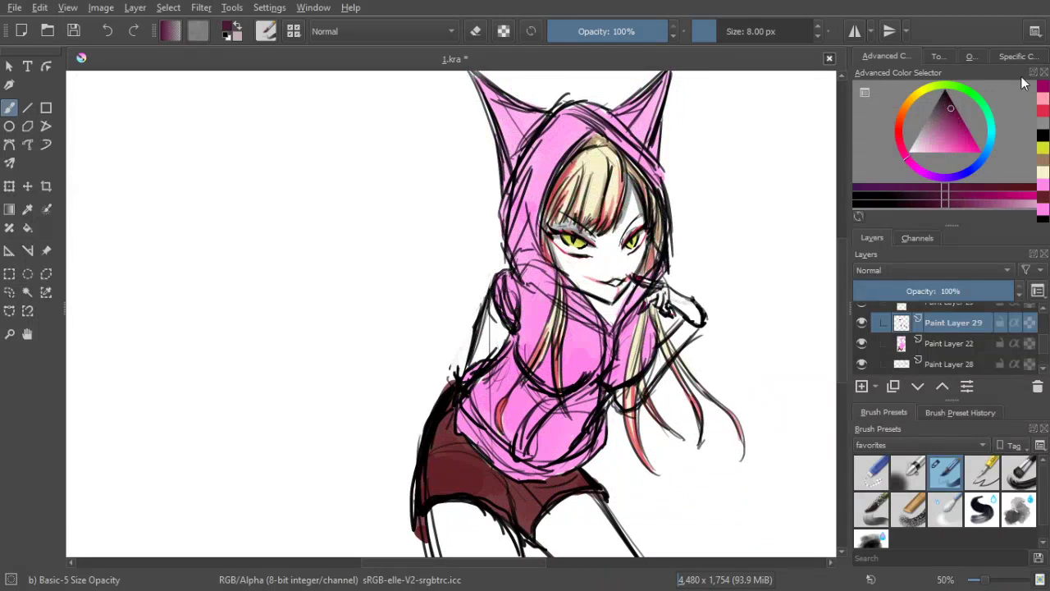
key("bracketright")
key("bracketright")
key("bracketright")
key("bracketright")
key("bracketright")
key("bracketright")
key("bracketright")
key("bracketright")
key("bracketright")
key("bracketright")
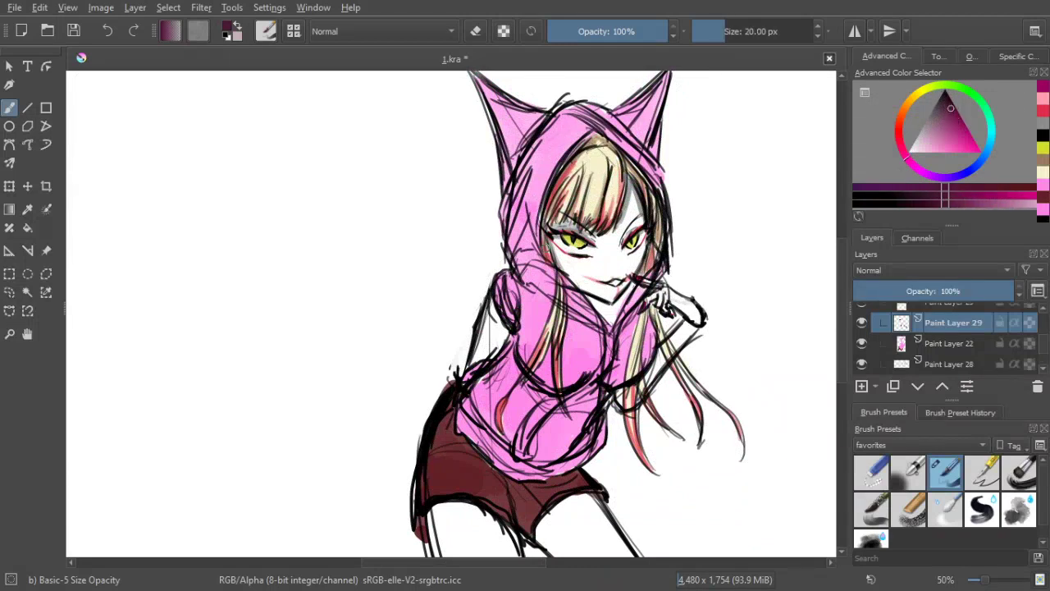
key("bracketright")
key("bracketright")
key("bracketright")
left_click_drag(560, 281, 598, 321)
mouse_move(562, 276)
left_mouse_down()
mouse_move(601, 319)
mouse_move(540, 271)
mouse_move(537, 196)
left_mouse_up()
mouse_move(537, 264)
left_mouse_down()
mouse_move(542, 207)
mouse_move(585, 133)
mouse_move(596, 130)
mouse_move(657, 187)
left_mouse_up()
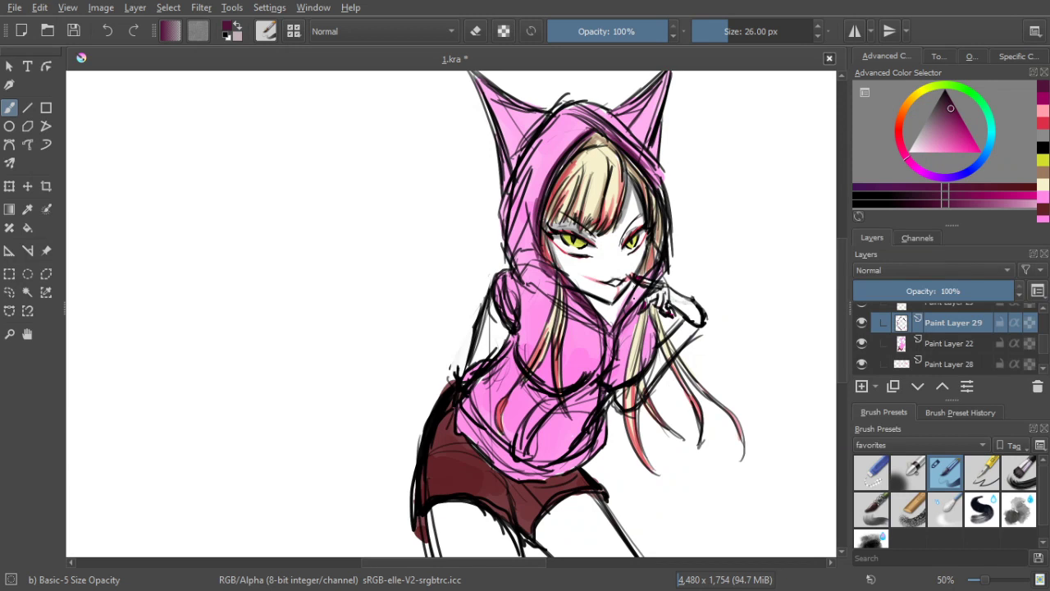
left_click_drag(621, 317, 646, 286)
Shade the hoodie's front opening, pocket edge, left armhole and bottom hem in the same dark plum
left_click_drag(618, 250, 612, 180)
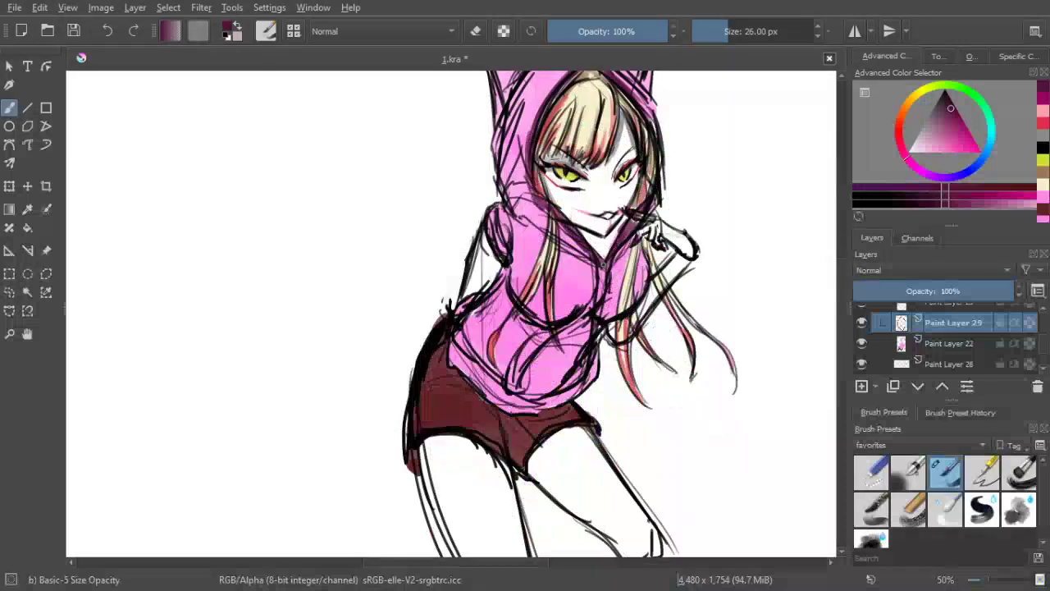
left_click_drag(603, 265, 598, 312)
left_click_drag(515, 387, 541, 335)
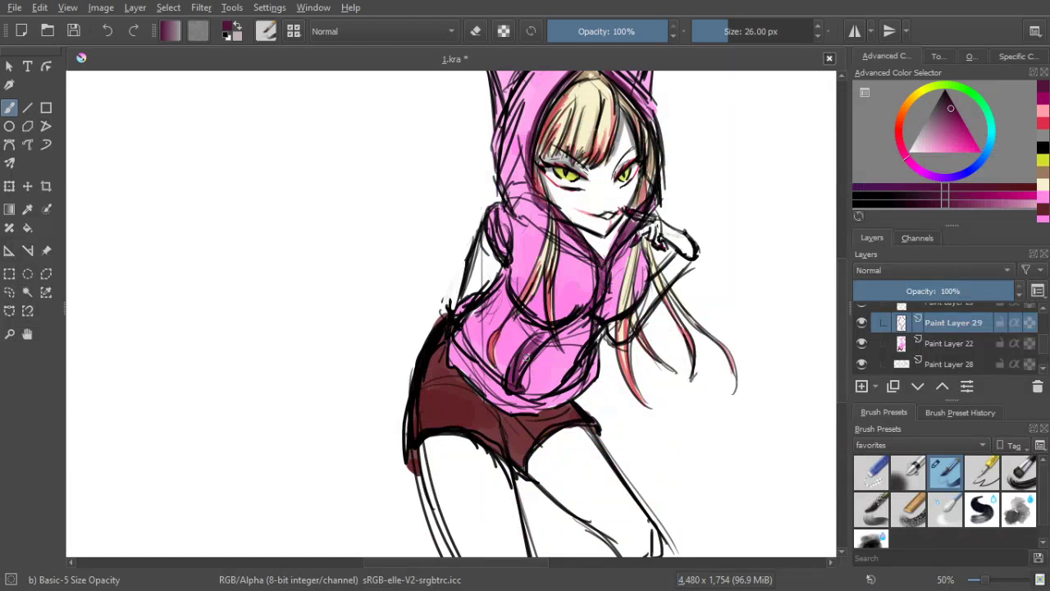
left_click_drag(527, 358, 547, 334)
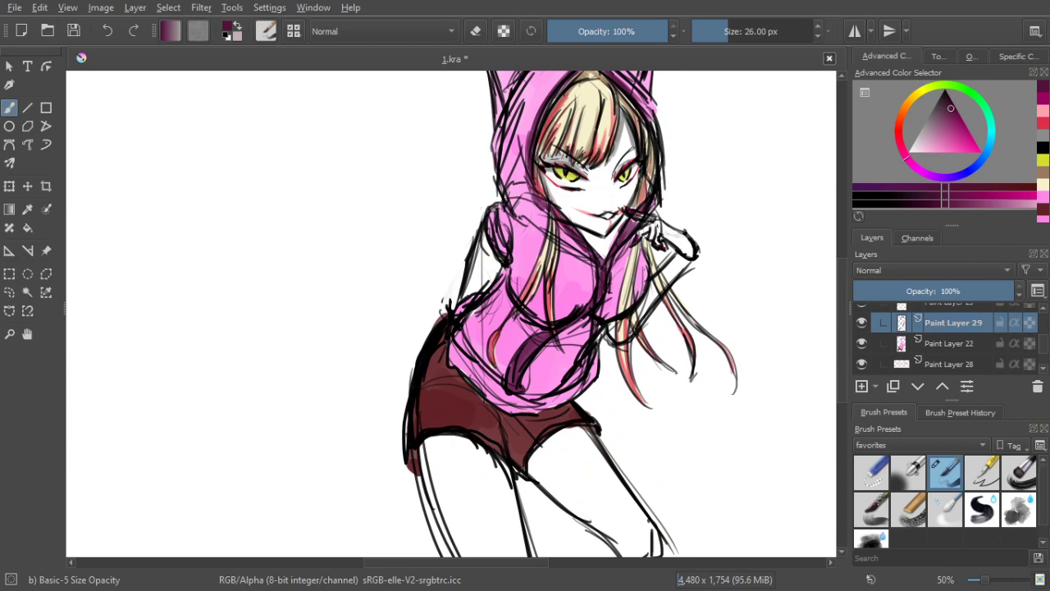
left_click_drag(534, 345, 523, 316)
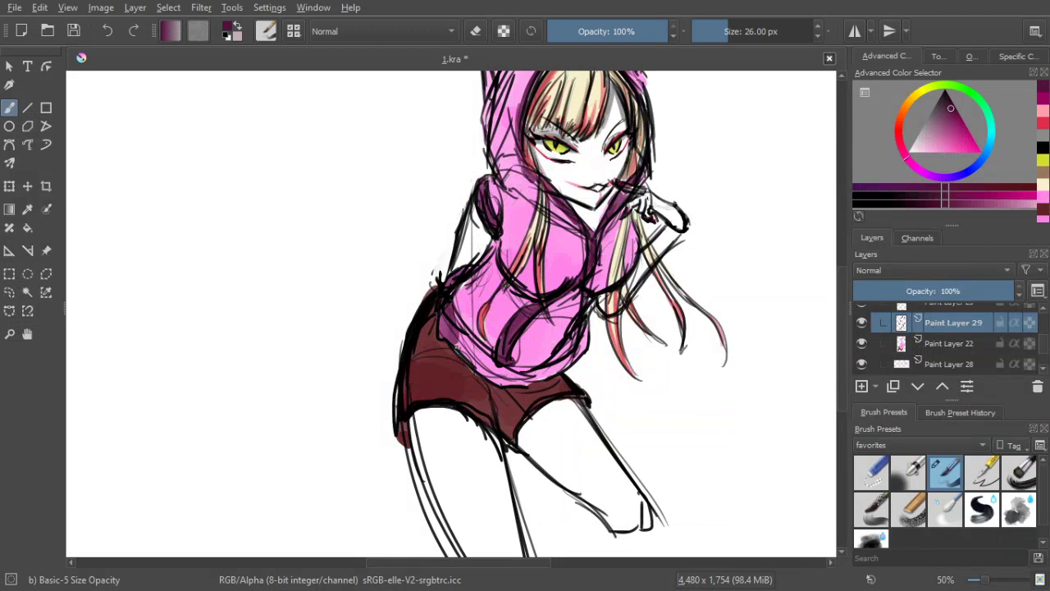
left_click_drag(458, 347, 540, 377)
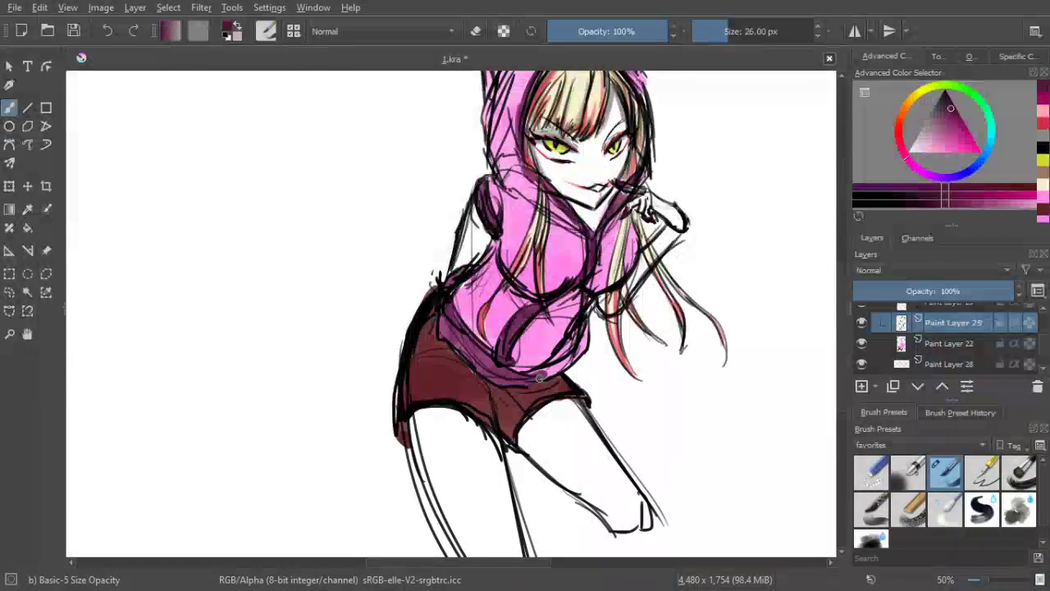
Lock the transparency of Paint Layer 29 and recolour its painted details bright red with a 263 px brush
scroll(561, 302, "down", 2)
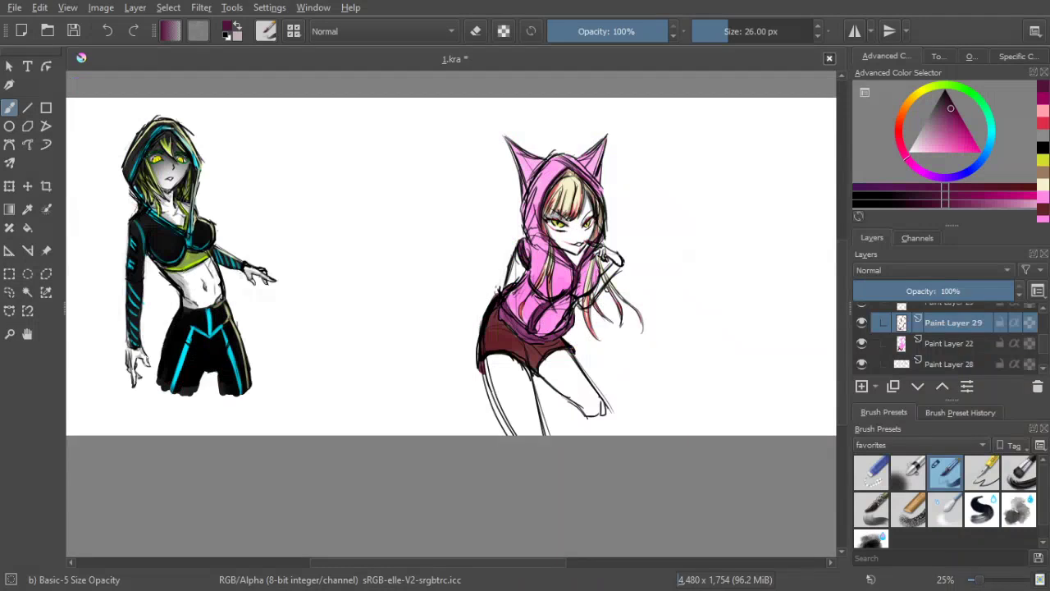
scroll(550, 213, "up", 2)
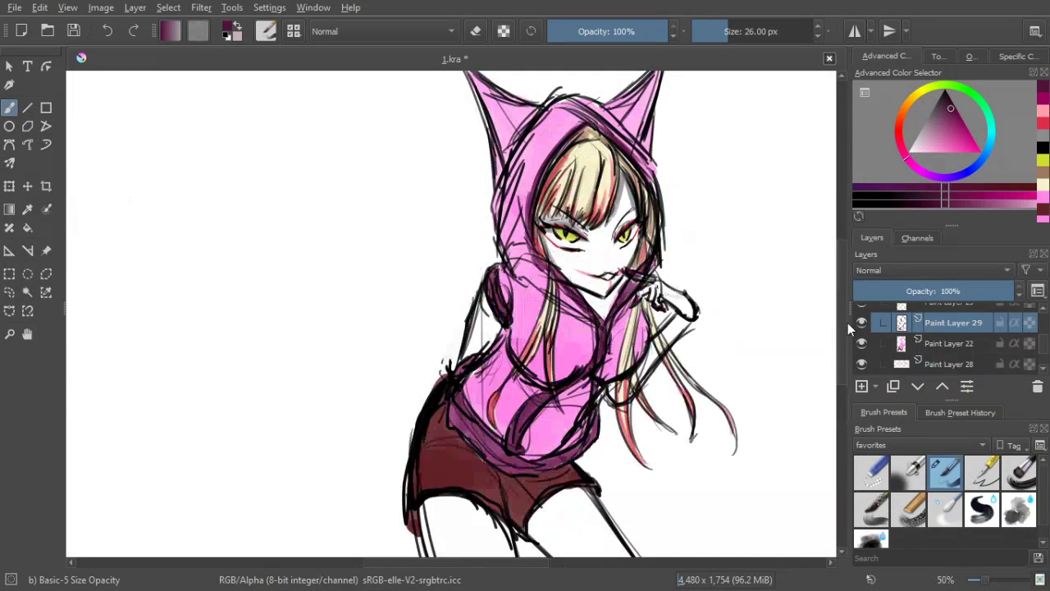
left_click(1030, 322)
left_click(1043, 123)
left_click_drag(964, 141, 962, 178)
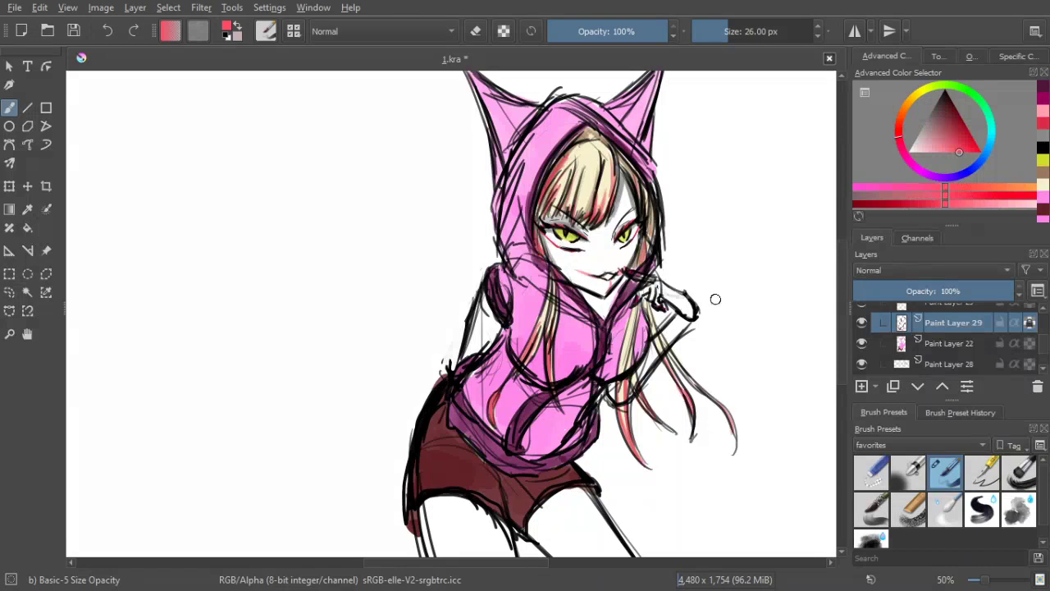
key("bracketright")
key("bracketright")
key("bracketright")
key("bracketright")
key("bracketright")
key("bracketright")
key("bracketright")
key("bracketright")
key("bracketright")
key("bracketright")
key("bracketright")
key("bracketright")
key("bracketright")
key("bracketright")
key("bracketright")
key("bracketright")
key("bracketright")
key("bracketright")
key("bracketright")
key("bracketright")
mouse_move(644, 155)
left_mouse_down()
mouse_move(560, 157)
mouse_move(576, 282)
mouse_move(601, 357)
mouse_move(476, 452)
mouse_move(479, 280)
left_mouse_up()
key("minus")
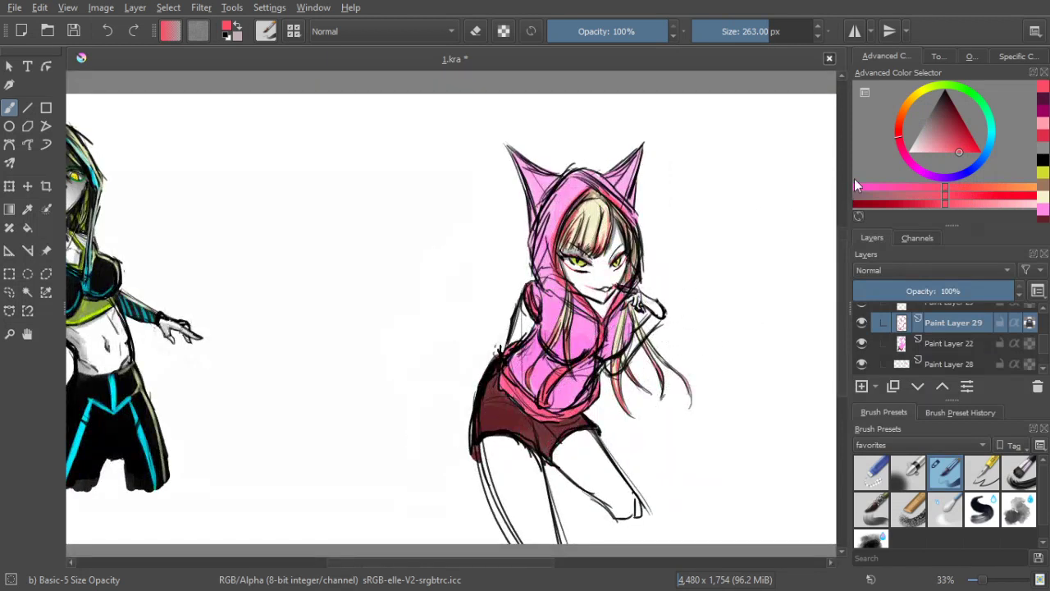
Try light pink and a deep crimson on the hoodie's trim on Paint Layer 29
left_click_drag(942, 155, 930, 152)
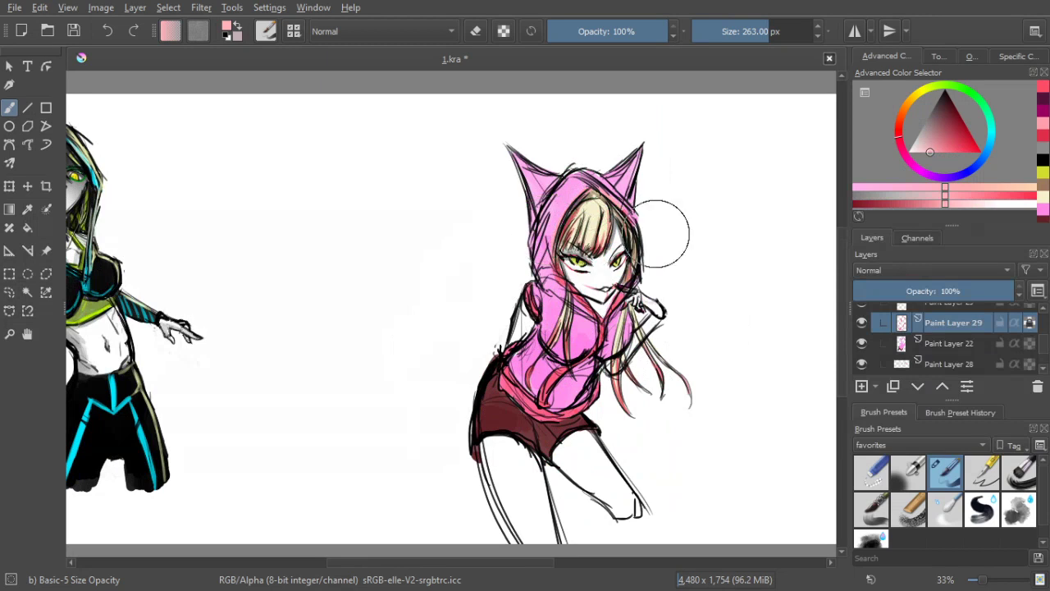
mouse_move(592, 311)
left_mouse_down()
mouse_move(536, 426)
mouse_move(580, 440)
left_mouse_up()
left_click_drag(972, 151, 990, 127)
mouse_move(644, 213)
left_mouse_down()
mouse_move(617, 194)
mouse_move(643, 197)
mouse_move(629, 280)
mouse_move(693, 358)
mouse_move(705, 402)
mouse_move(583, 406)
mouse_move(629, 402)
left_mouse_up()
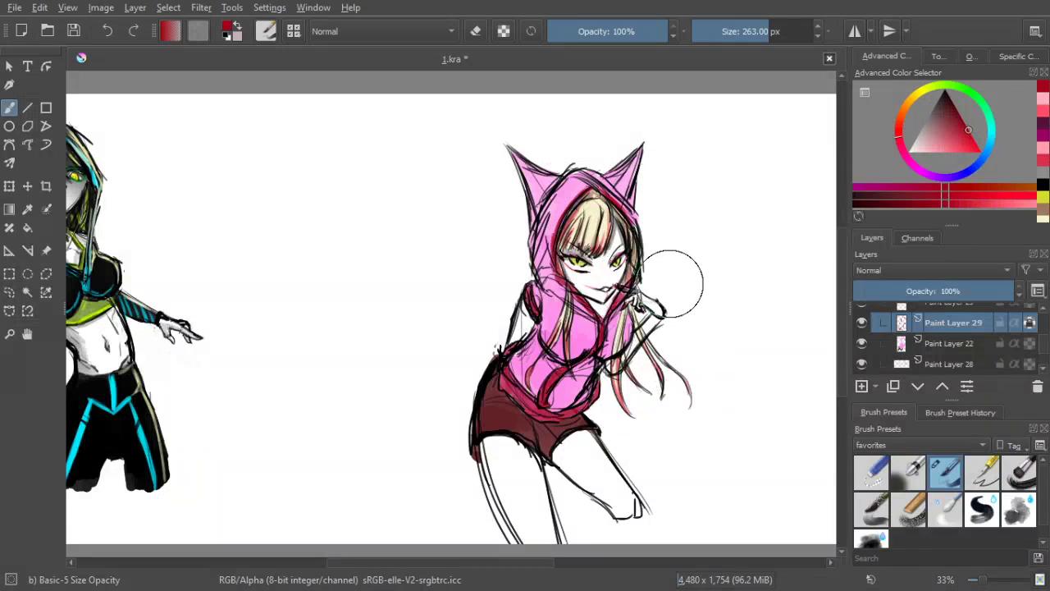
scroll(654, 337, "up", 1)
scroll(637, 357, "down", 1)
left_click_drag(634, 354, 659, 330)
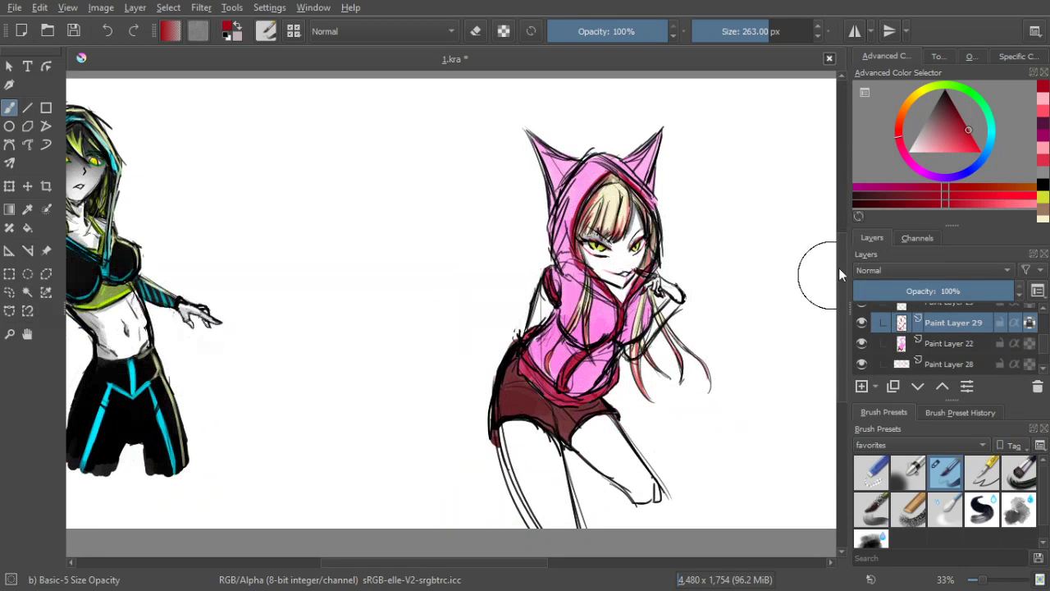
scroll(746, 297, "down", 4)
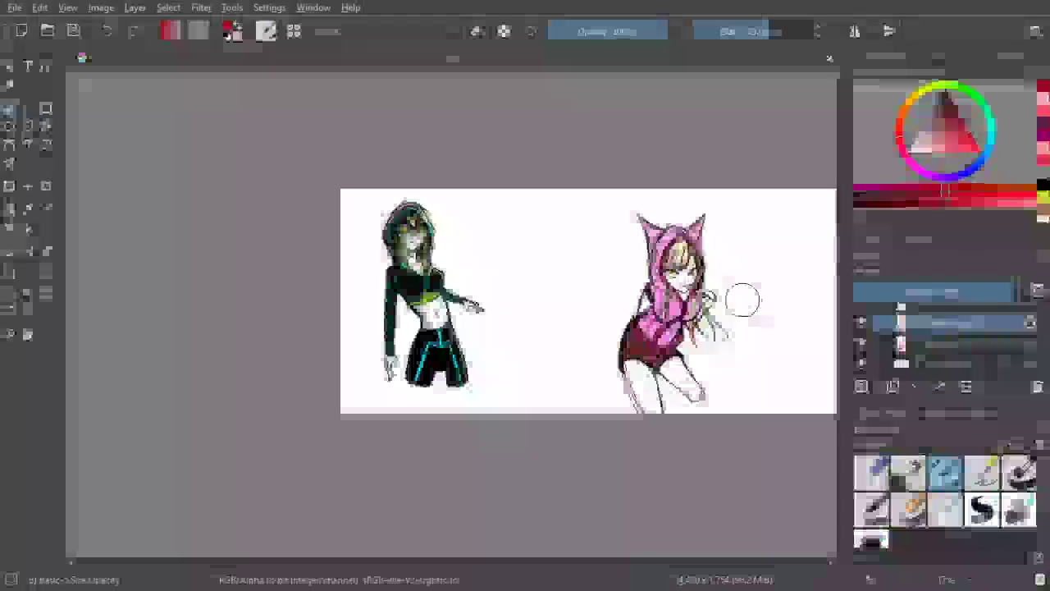
scroll(741, 296, "up", 4)
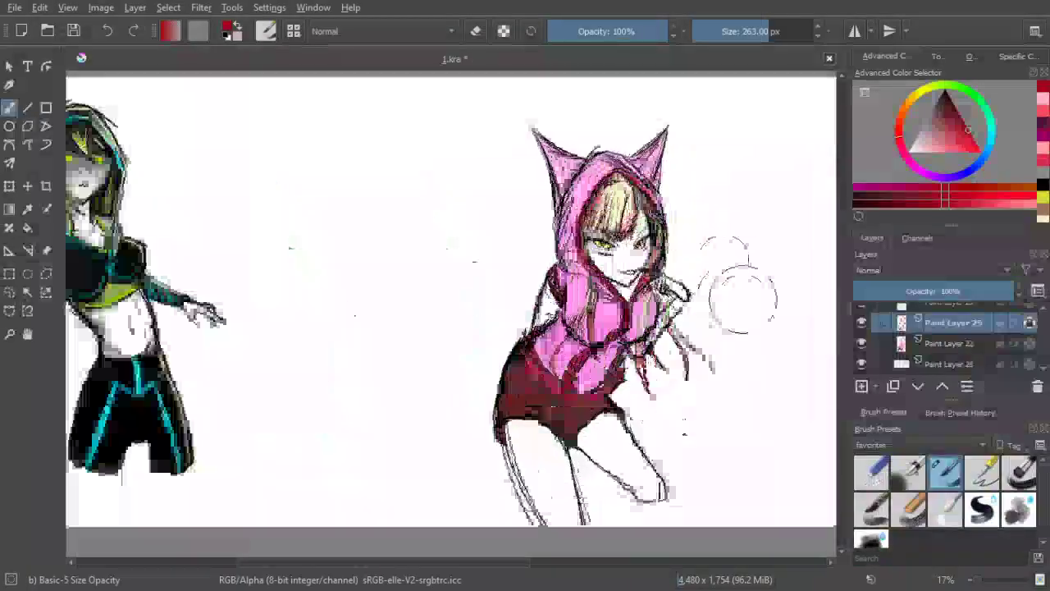
left_click_drag(736, 281, 731, 274)
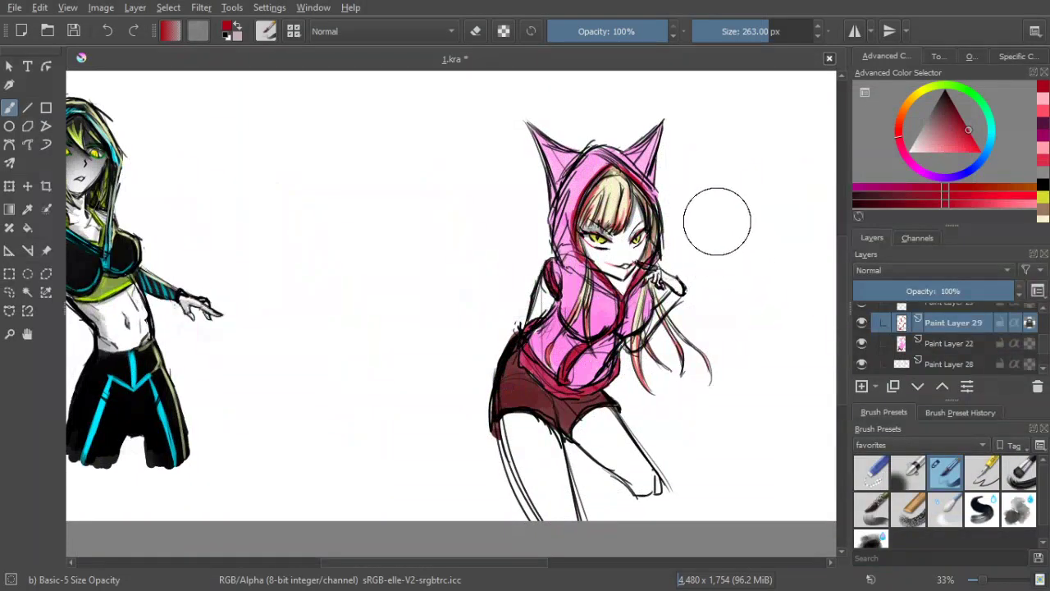
scroll(721, 227, "down", 3)
scroll(716, 228, "up", 2)
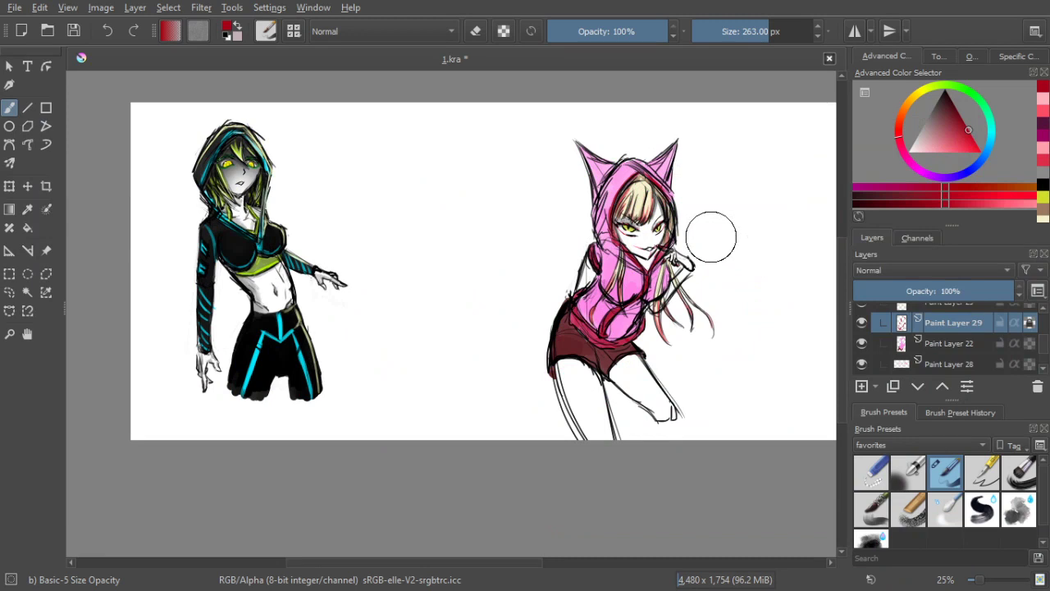
Recolour the hoodie's trim bright red, try near-black over it, and undo the near-black strokes
left_click_drag(952, 137, 1000, 163)
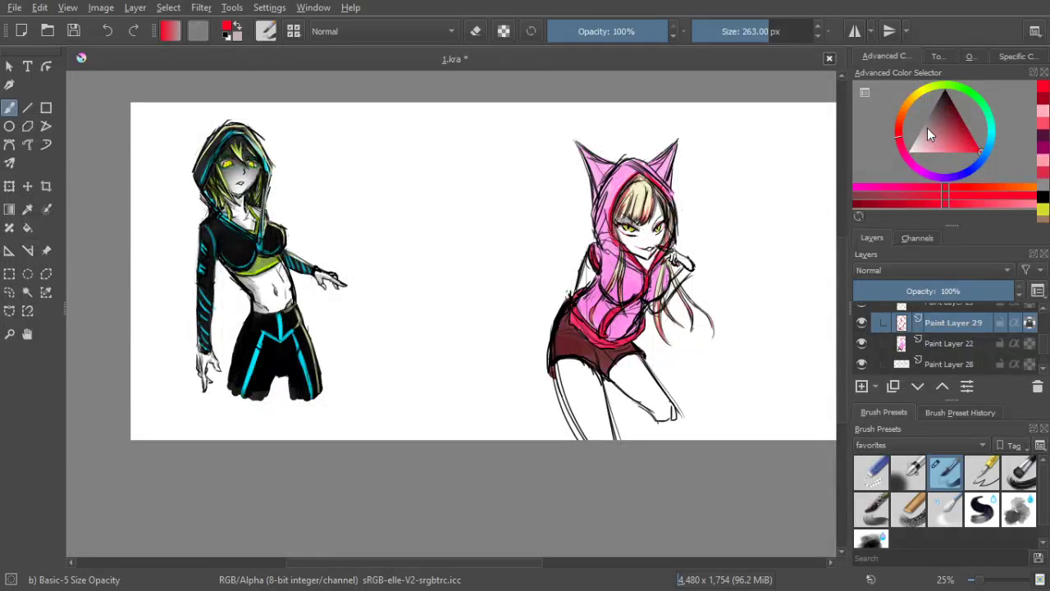
left_click_drag(929, 131, 945, 92)
mouse_move(649, 195)
left_mouse_down()
mouse_move(615, 215)
mouse_move(600, 275)
mouse_move(620, 332)
mouse_move(633, 332)
left_mouse_up()
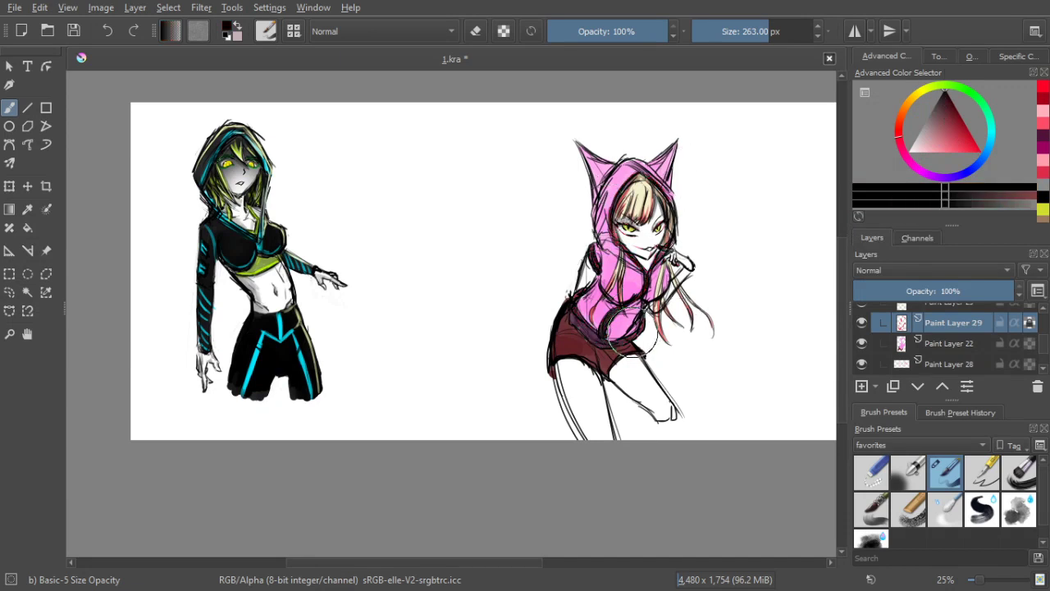
key("ctrl+z")
key("ctrl+z")
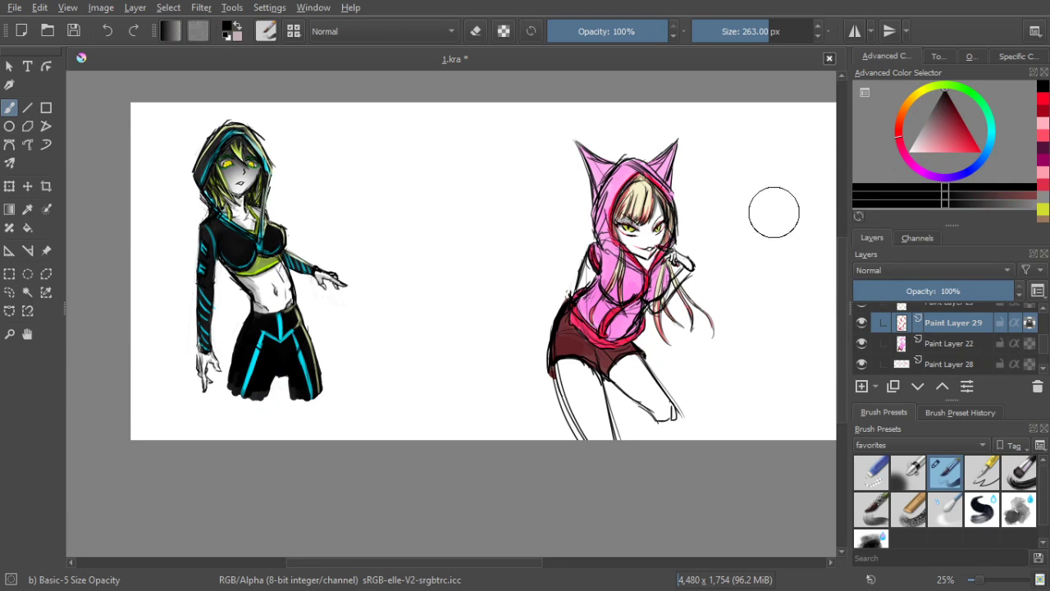
Recolour the hoodie's trim on Paint Layer 29 a muted rose with the 263 px brush
scroll(697, 238, "up", 1)
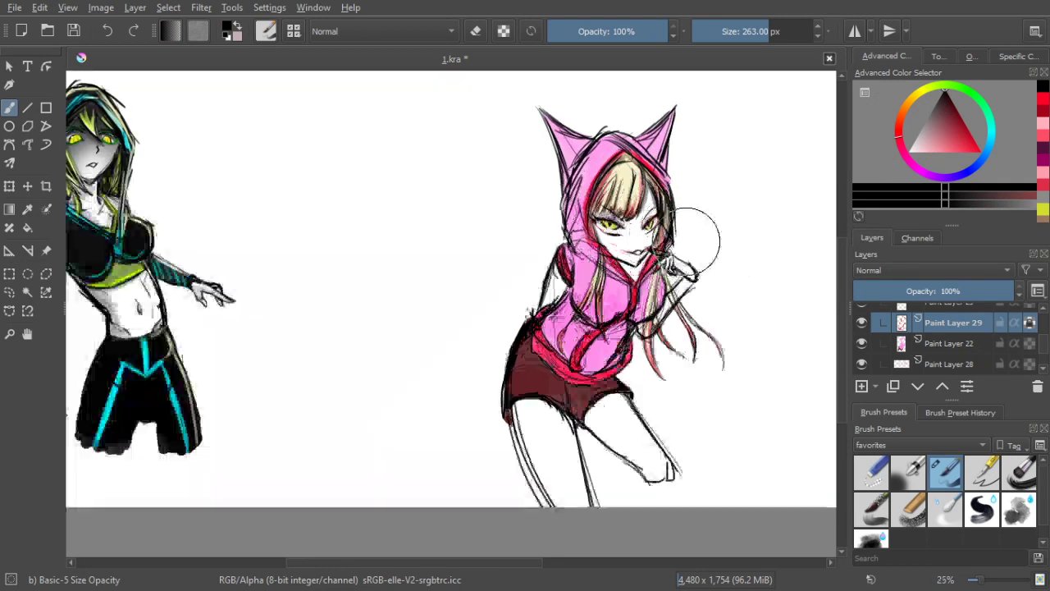
left_click_drag(686, 242, 694, 226)
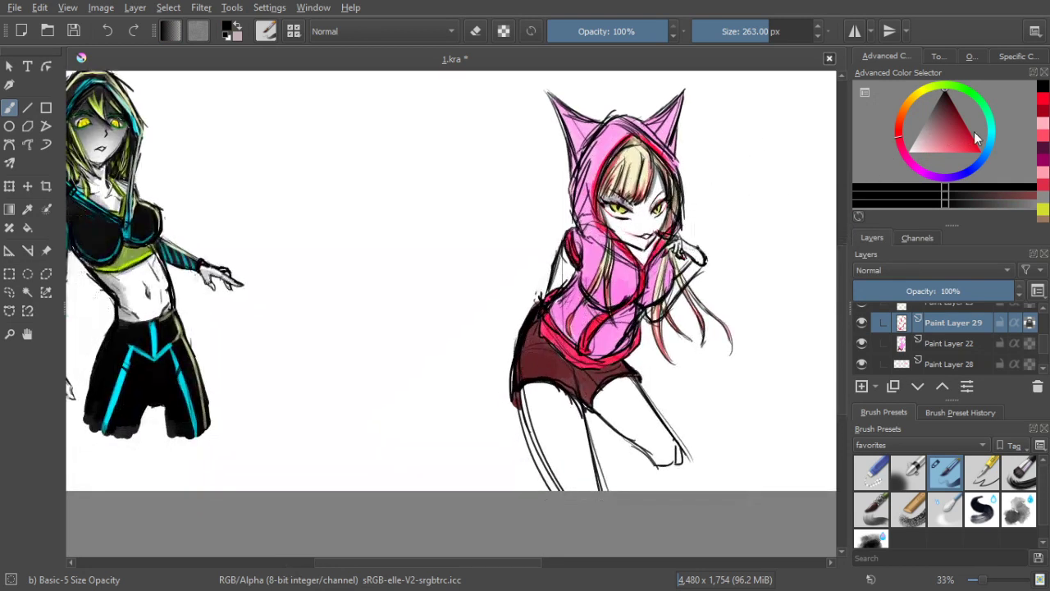
left_click(942, 132)
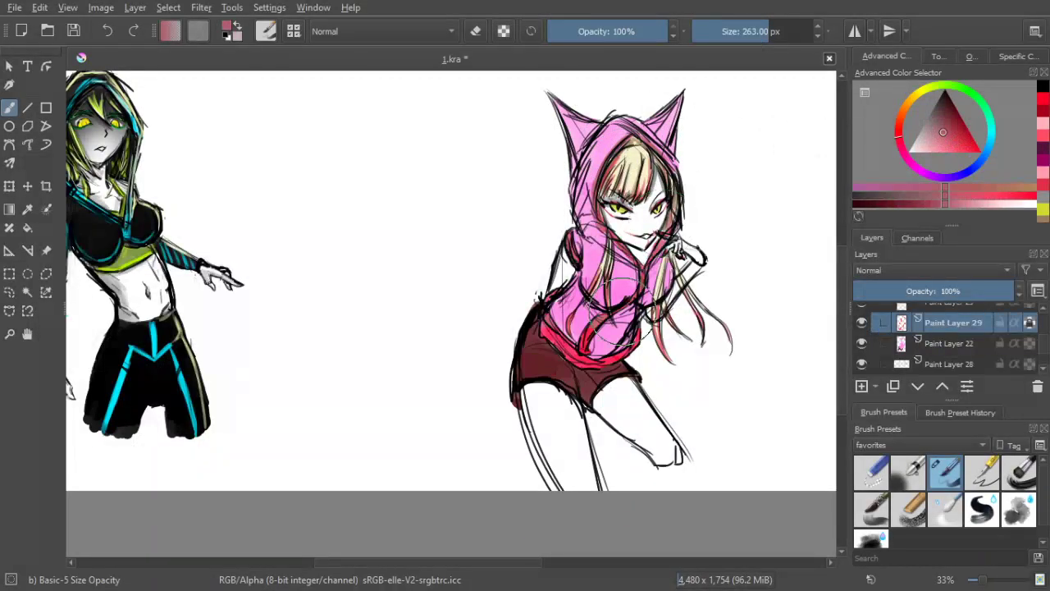
left_click_drag(611, 324, 671, 371)
scroll(707, 370, "down", 1)
scroll(722, 348, "up", 1)
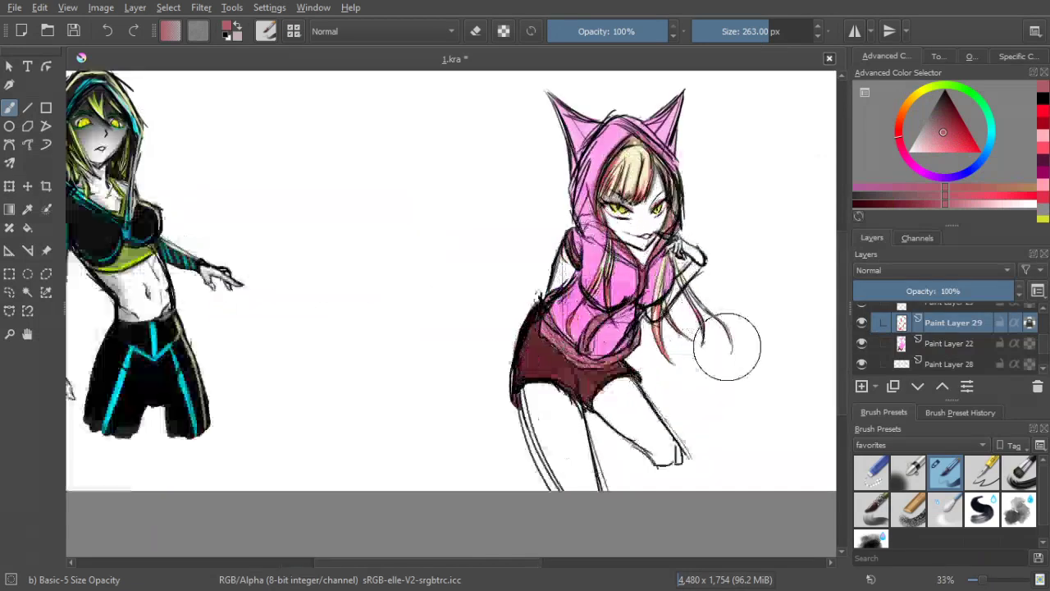
Check what Paint Layer 24 contains by toggling its visibility, and raise its opacity to 100%
left_click(948, 342)
scroll(948, 342, "up", 1)
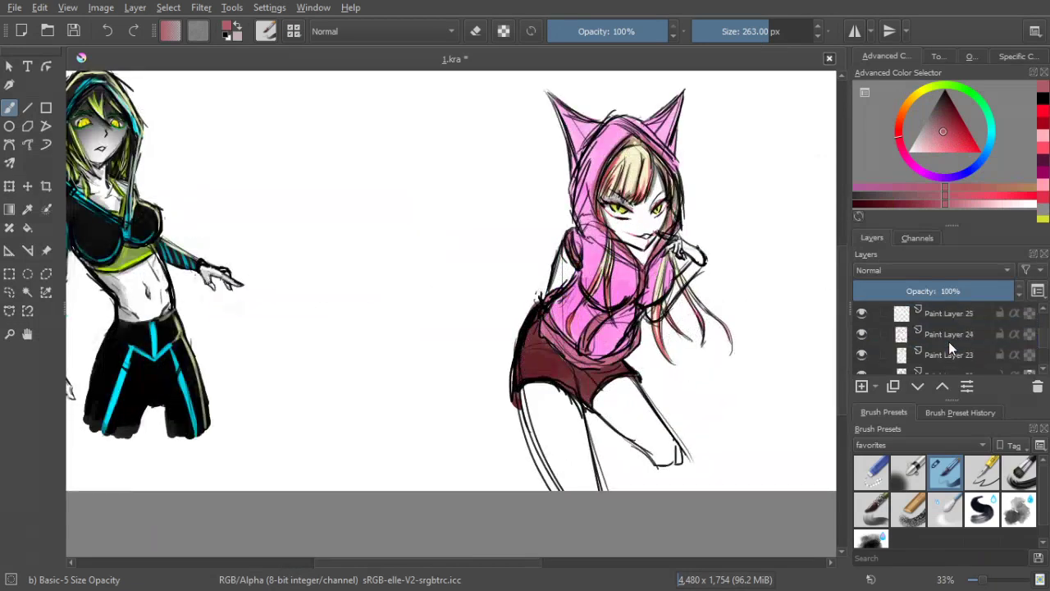
left_click(949, 342)
left_click(864, 338)
left_click(861, 335)
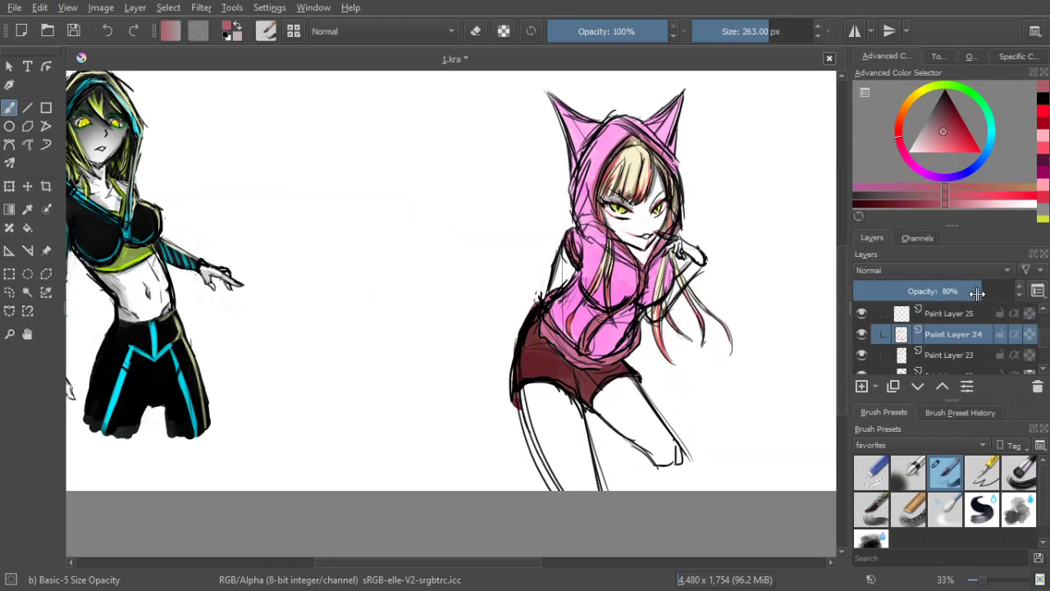
left_click_drag(977, 290, 1018, 291)
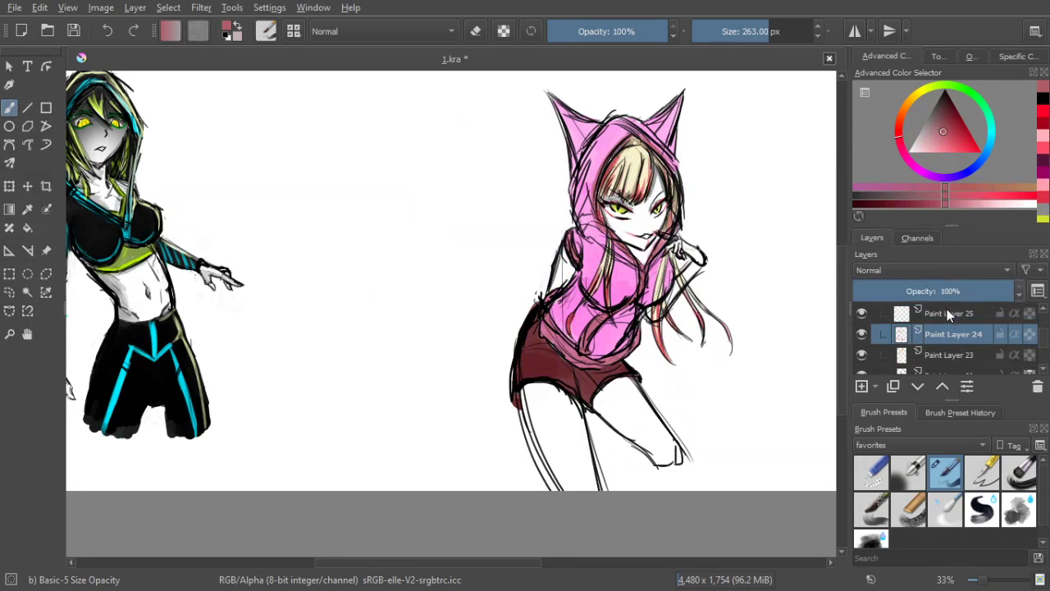
Toggle the visibility of the character's layers one by one to examine which parts each layer holds
scroll(948, 311, "down", 2)
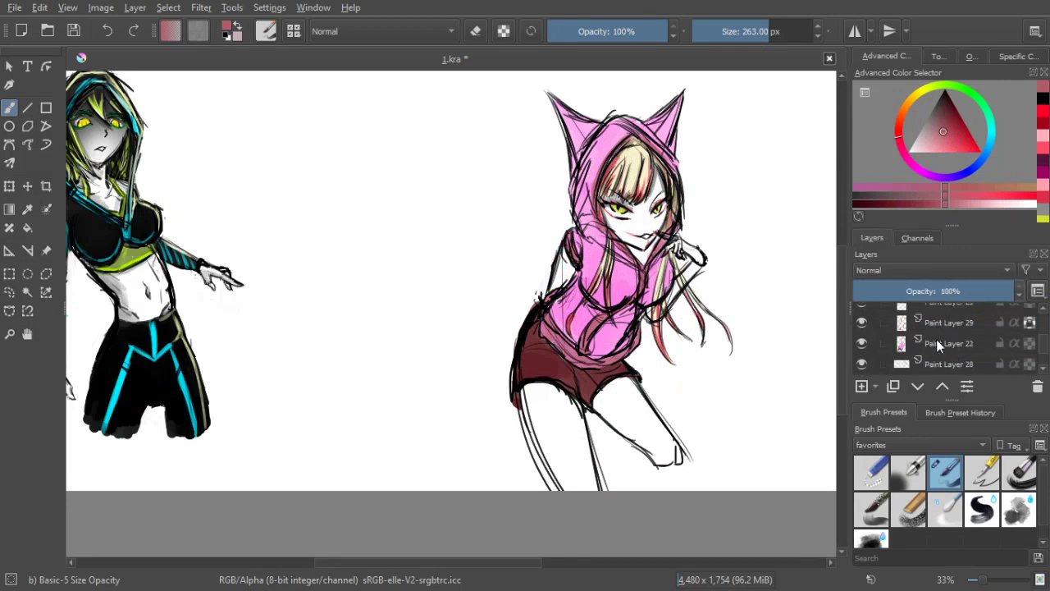
left_click(936, 339)
scroll(940, 330, "up", 2)
left_click(938, 335)
scroll(864, 339, "down", 3)
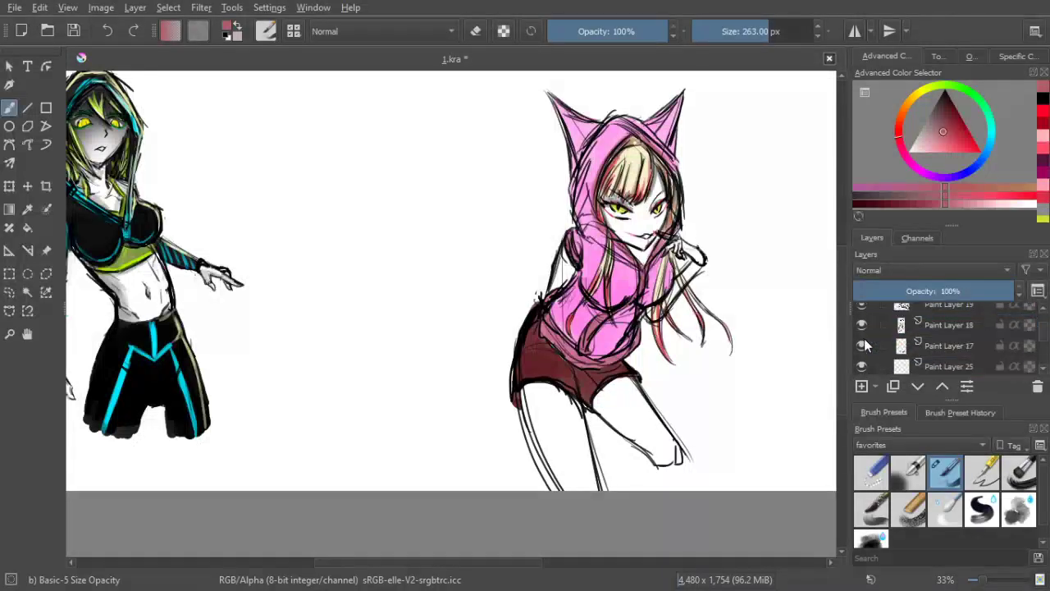
left_click(864, 325)
left_click(865, 325)
scroll(866, 327, "up", 1)
left_click(864, 334)
left_click(864, 335)
left_click(861, 318)
left_click(861, 318)
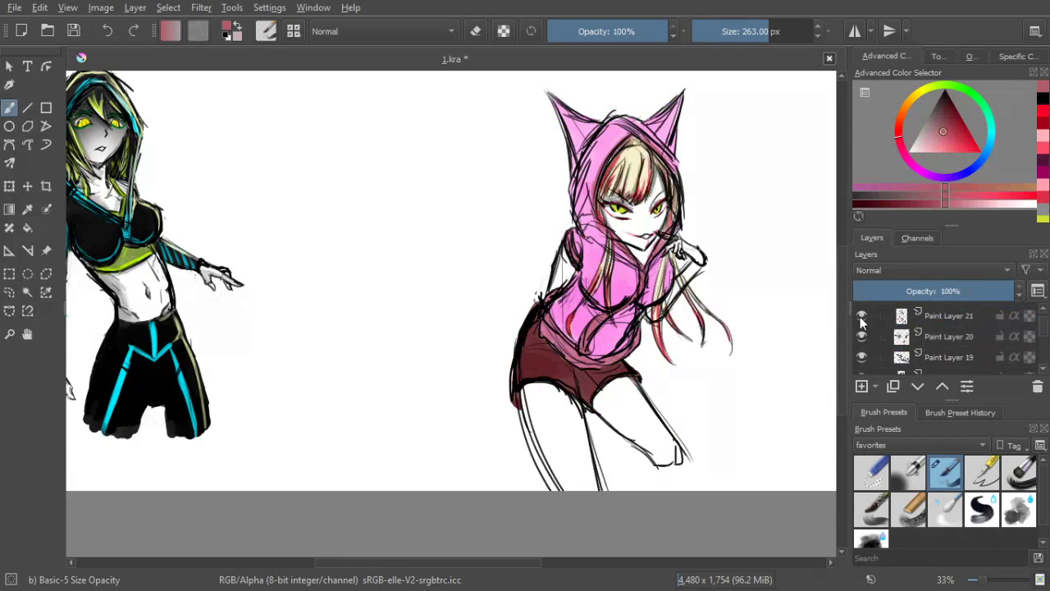
scroll(864, 327, "up", 2)
left_click(862, 334)
left_click(862, 334)
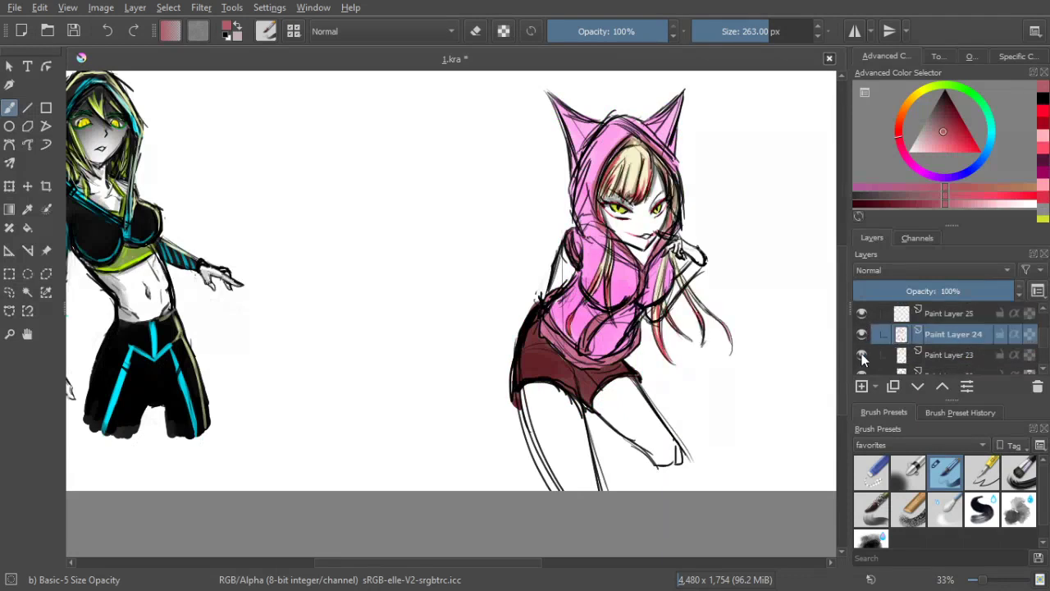
left_click(862, 355)
left_click(862, 356)
scroll(862, 352, "down", 2)
left_click(862, 345)
left_click(862, 345)
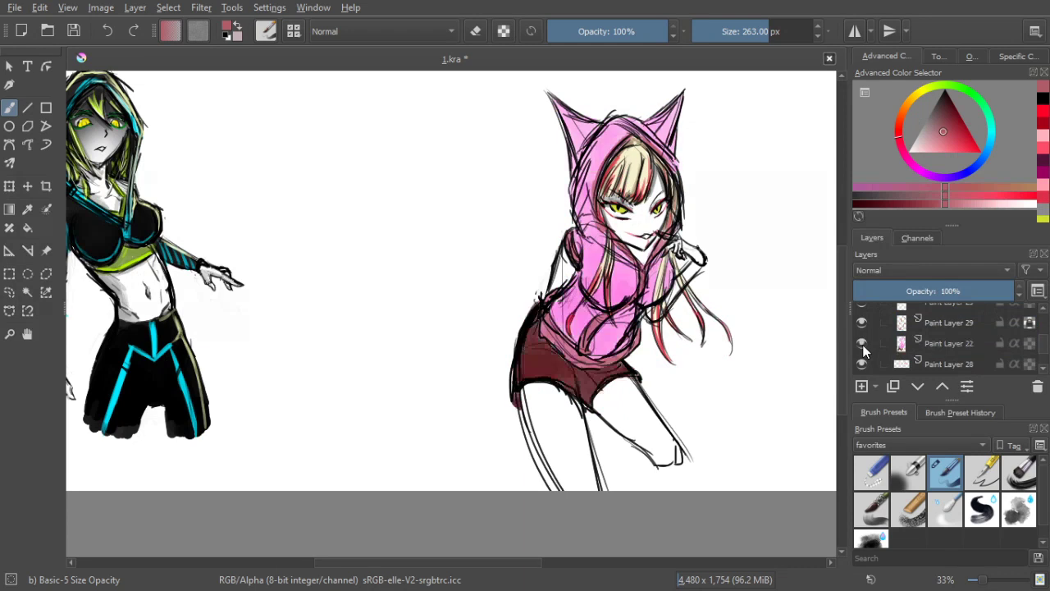
left_click(860, 361)
left_click(860, 361)
left_click(861, 324)
left_click(861, 324)
left_click(861, 324)
left_click(860, 325)
Recolour the hoodie's trim on Paint Layer 29 a dark muted red and save the document
left_click(933, 322)
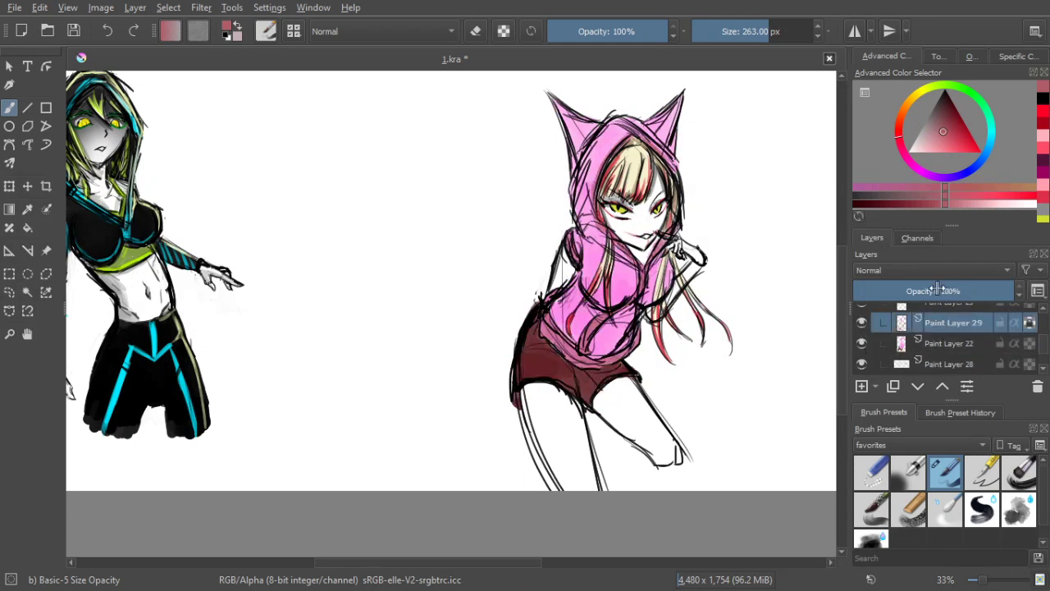
left_click(948, 122)
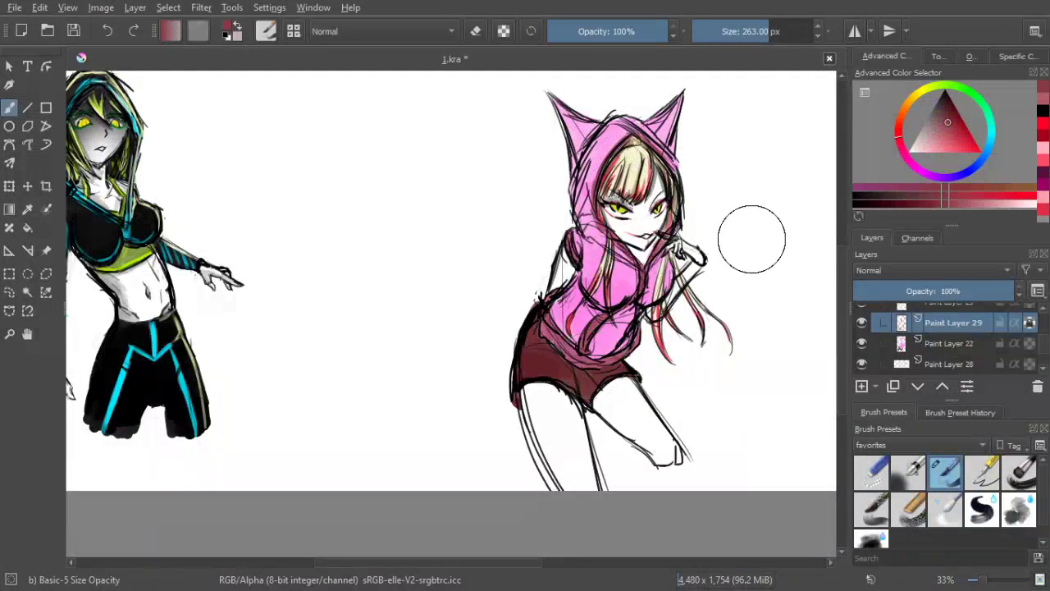
scroll(738, 256, "down", 1)
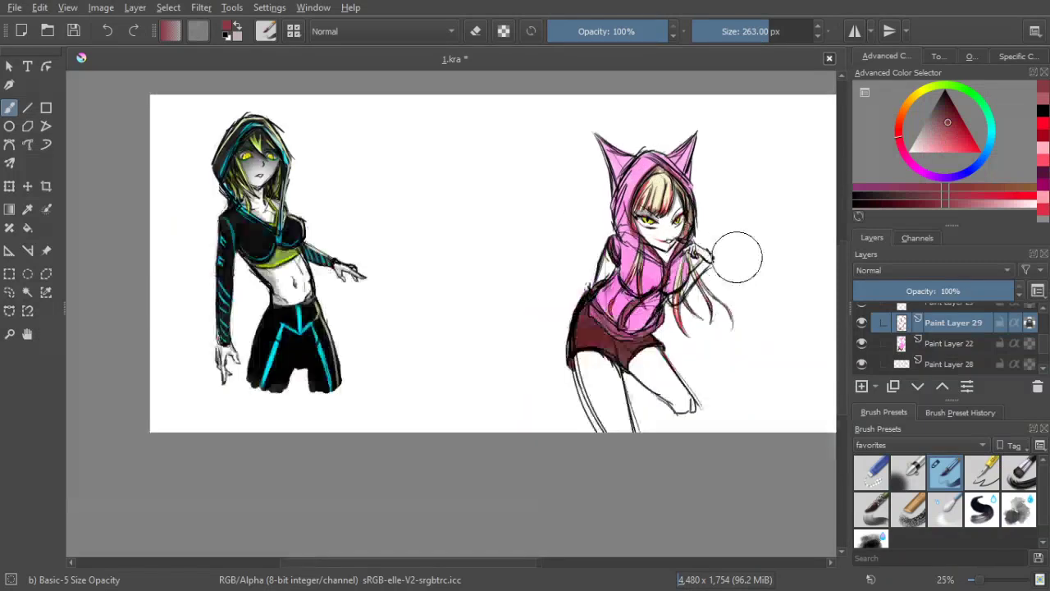
scroll(747, 241, "up", 1)
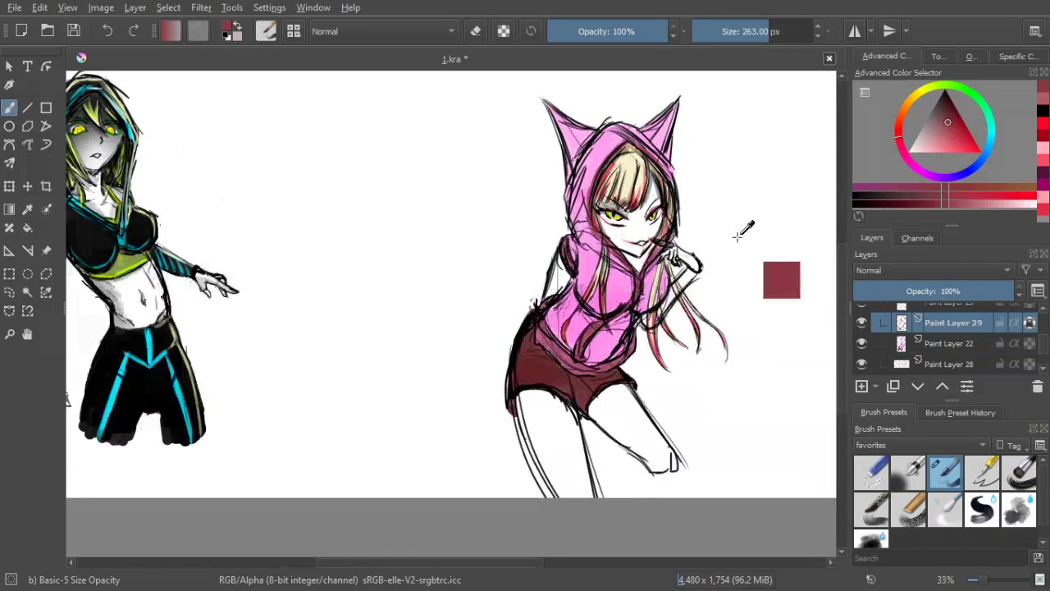
key("ctrl+s")
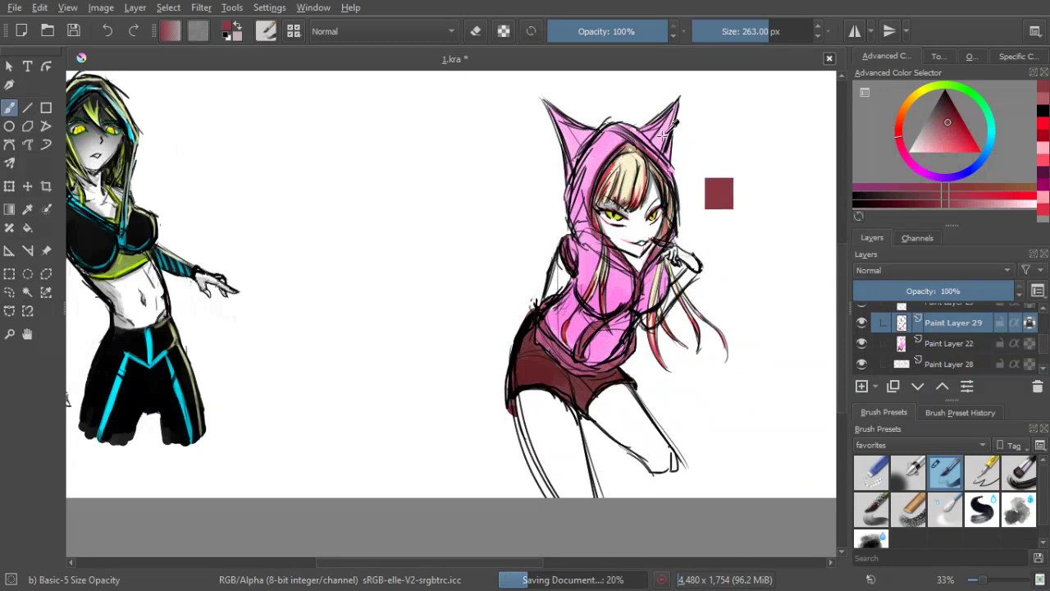
Sample the dark muted red from the hoodie's trim near the pocket edge as the painting colour
scroll(688, 156, "up", 1)
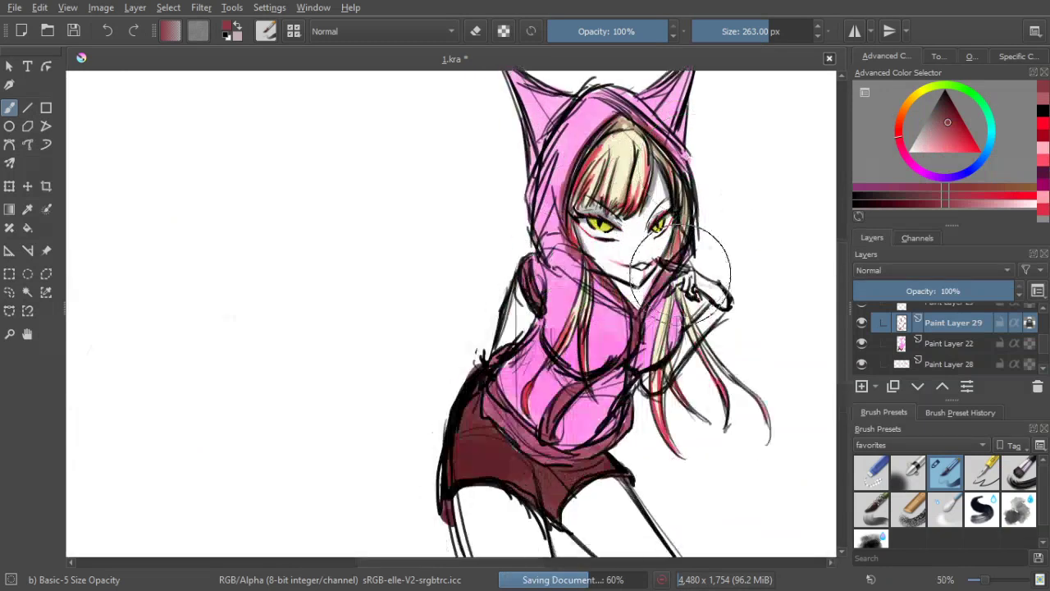
left_click(545, 437, "ctrl")
left_click(548, 432, "ctrl")
left_click(546, 436, "ctrl")
left_click(546, 434, "ctrl")
left_click(547, 434, "ctrl")
left_click(547, 433, "ctrl")
left_click(1044, 100)
left_click(1043, 87)
Reduce the brush to 44 px, try a stroke inside the hood's left cat ear, and save the document
key("bracketright")
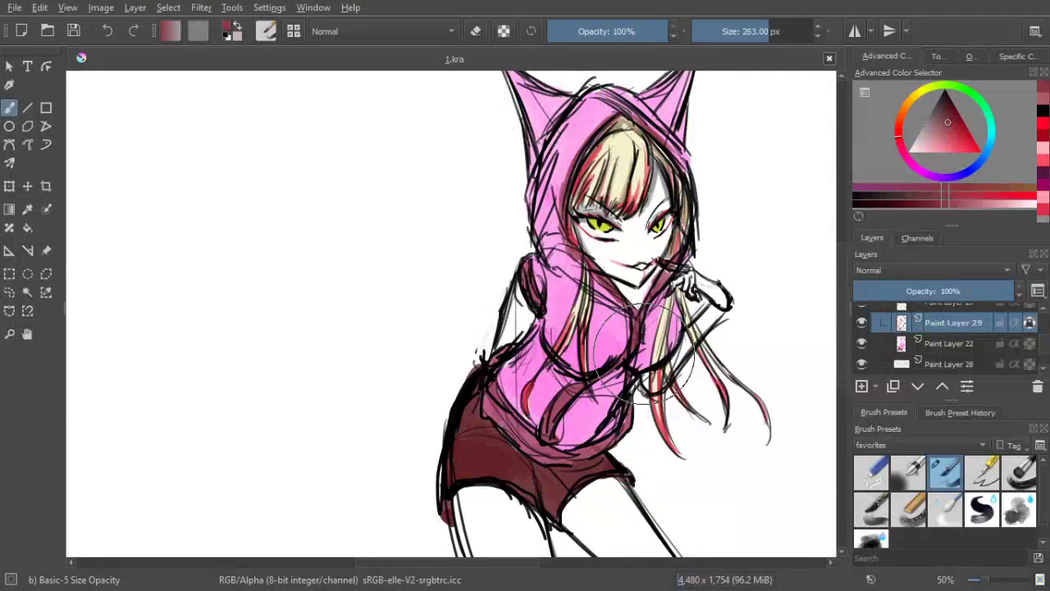
key("bracketleft")
scroll(602, 140, "down", 2)
left_click_drag(611, 156, 593, 187)
scroll(593, 187, "up", 1)
scroll(581, 188, "up", 1)
key("bracketleft")
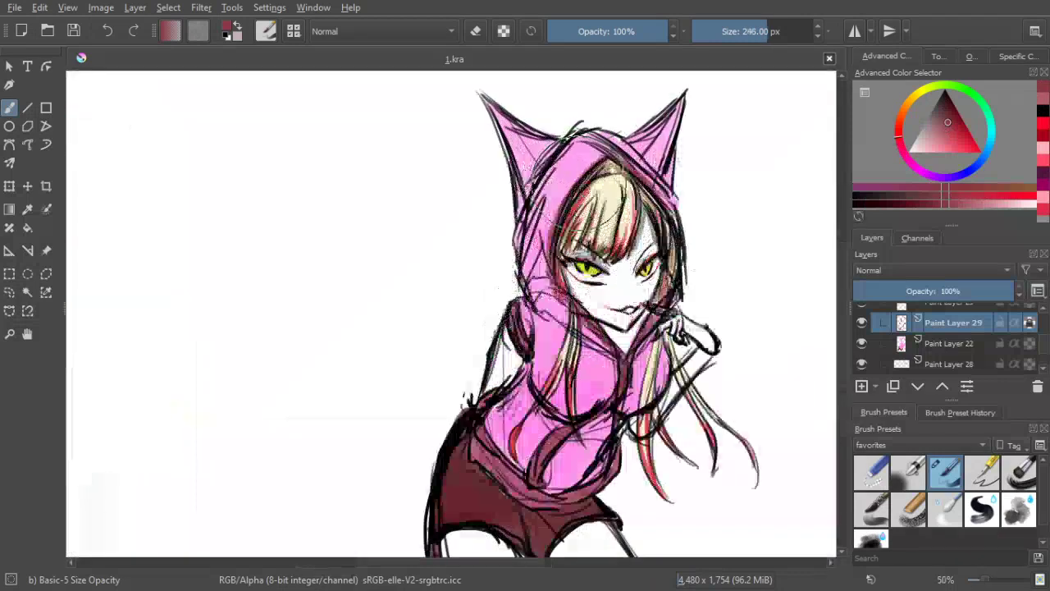
key("bracketleft")
key("bracketleft")
key("bracketleft")
key("bracketleft")
key("bracketleft")
key("bracketleft")
key("bracketleft")
key("bracketleft")
key("bracketleft")
key("bracketleft")
key("bracketleft")
key("bracketleft")
key("bracketleft")
key("bracketleft")
key("bracketleft")
key("bracketleft")
key("bracketleft")
key("bracketleft")
key("bracketleft")
key("bracketleft")
key("bracketleft")
key("bracketleft")
key("bracketleft")
key("bracketleft")
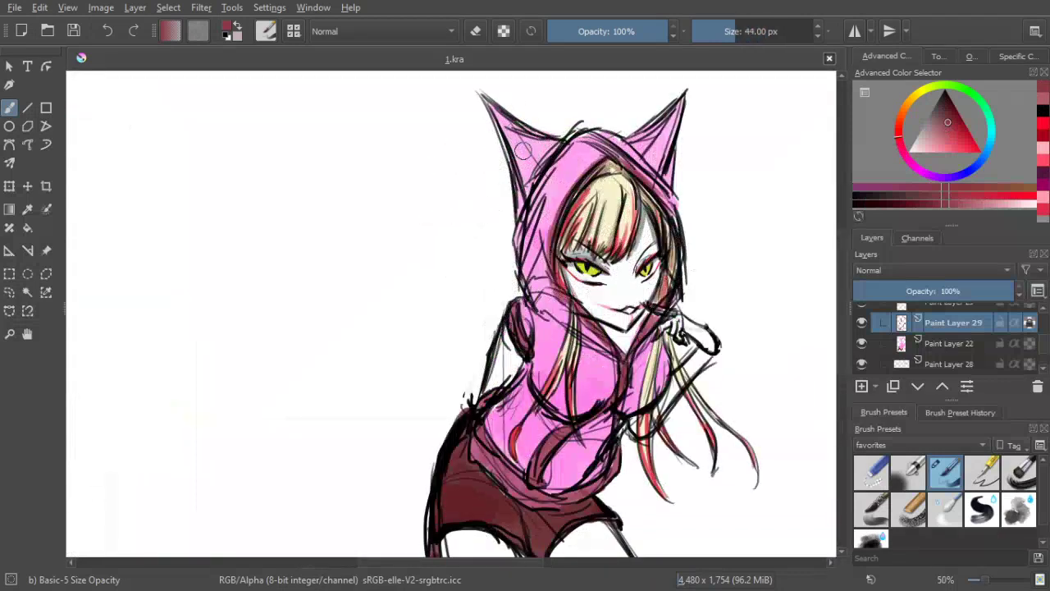
left_click_drag(531, 173, 528, 175)
key("ctrl+s")
Unlock the transparency of Paint Layer 29 and shade the inside of the hood's left cat ear dark muted red
mouse_move(932, 325)
left_mouse_down()
mouse_move(939, 297)
mouse_move(946, 325)
mouse_move(916, 331)
left_mouse_up()
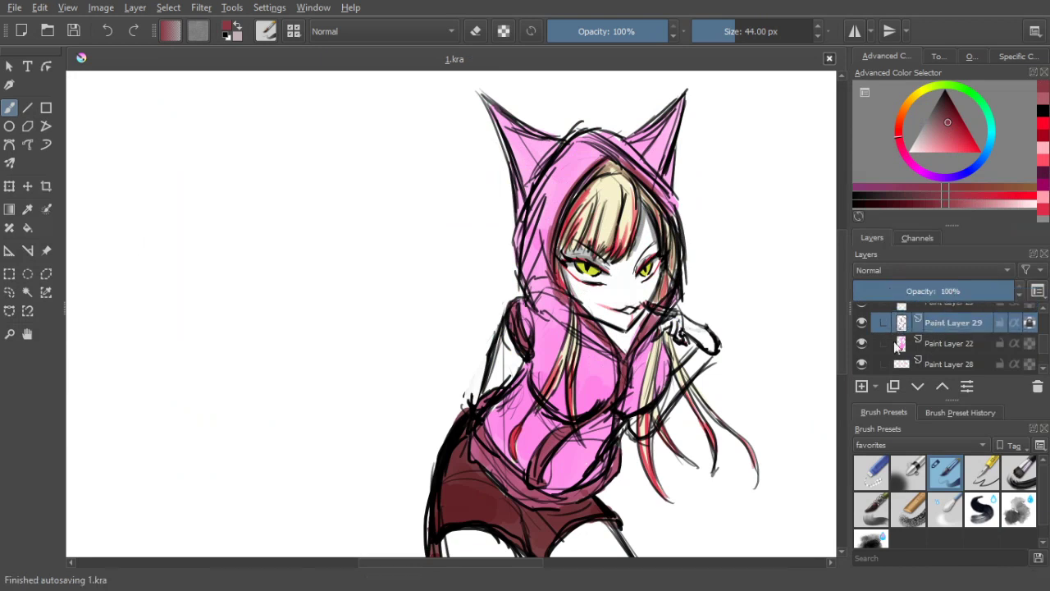
left_click(863, 343)
left_click(862, 343)
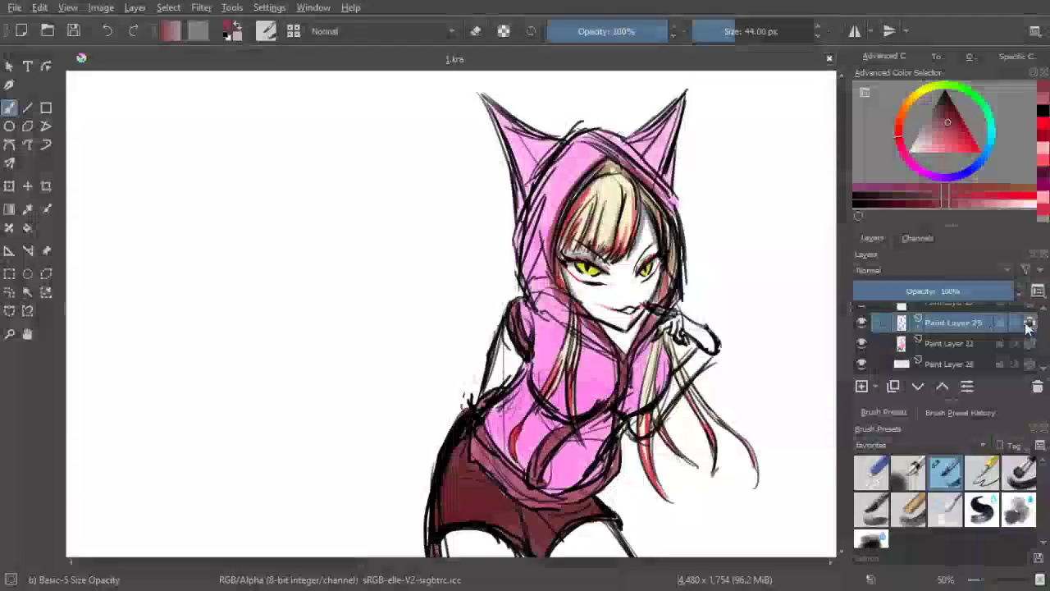
left_click_drag(507, 121, 528, 168)
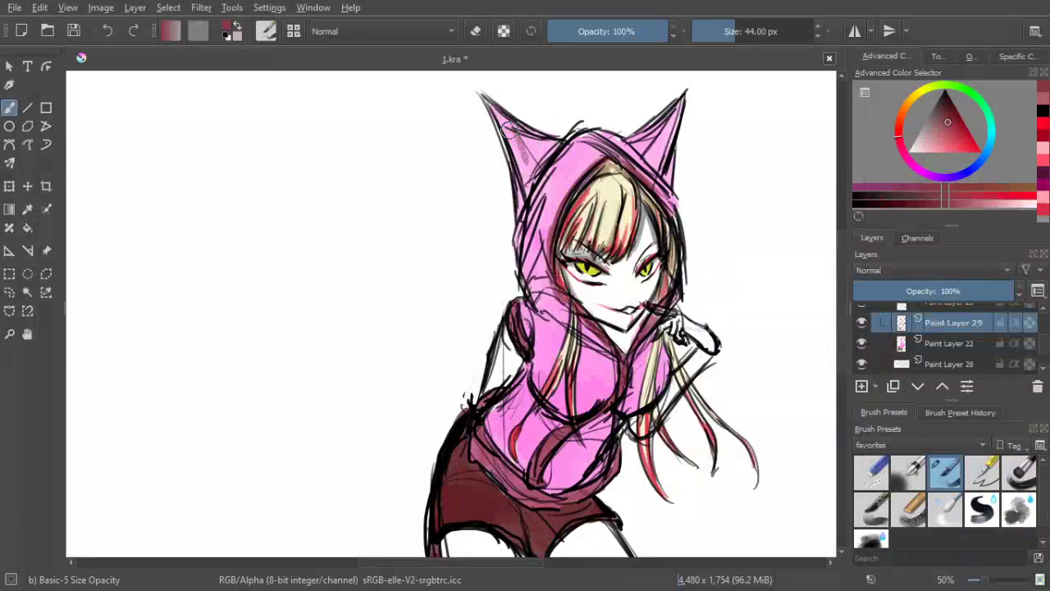
mouse_move(503, 120)
left_mouse_down()
mouse_move(527, 179)
mouse_move(542, 156)
mouse_move(533, 165)
mouse_move(516, 130)
mouse_move(547, 145)
left_mouse_up()
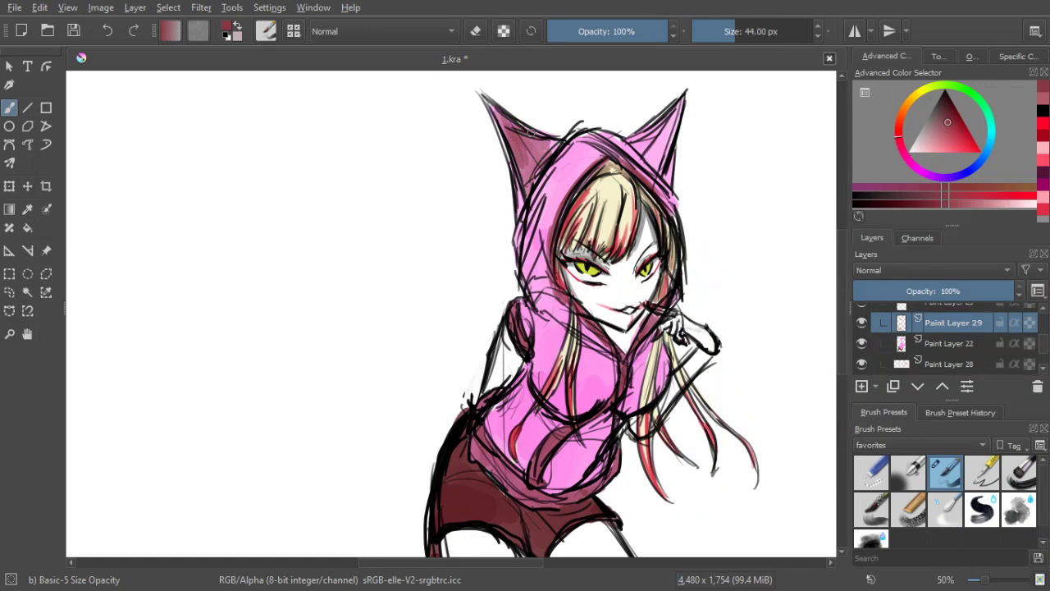
Finish shading the inside of the hood's left cat ear dark muted red and erase the excess along the ear's edges
mouse_move(530, 131)
left_mouse_down()
mouse_move(515, 160)
mouse_move(504, 123)
left_mouse_up()
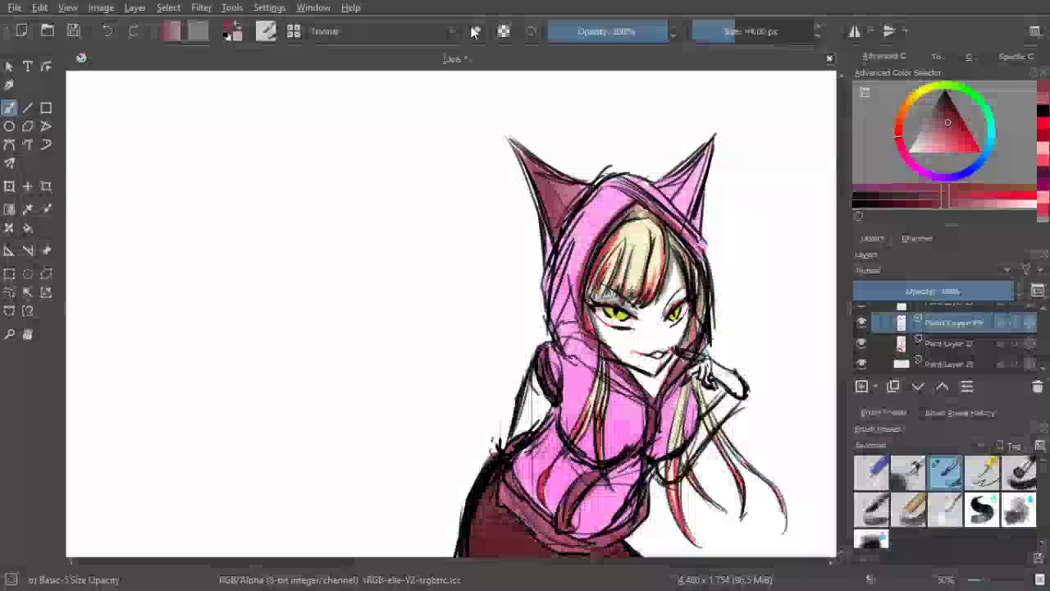
left_click(474, 32)
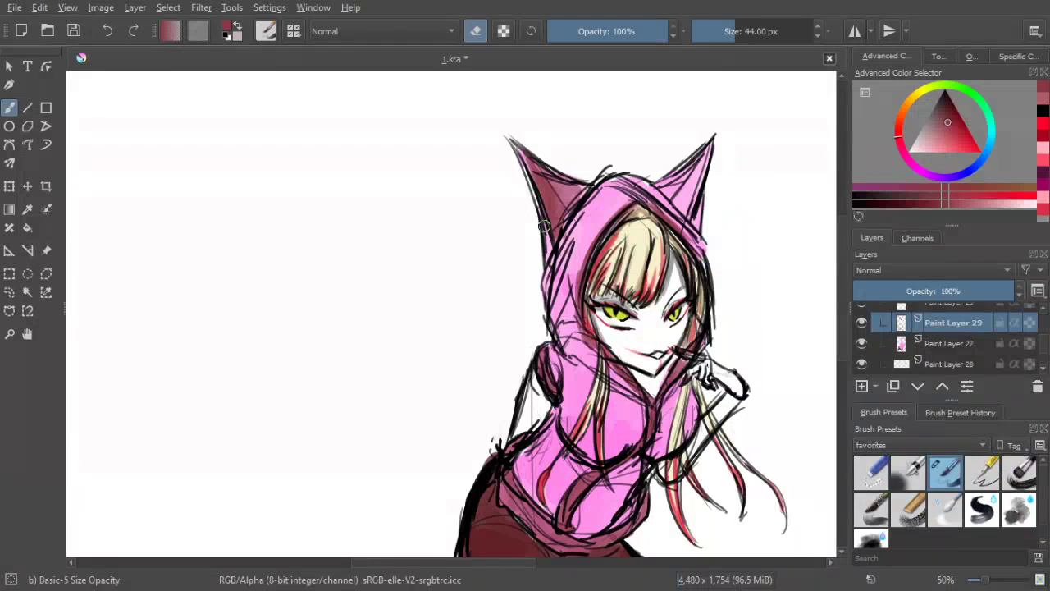
left_click_drag(541, 226, 581, 178)
key("e")
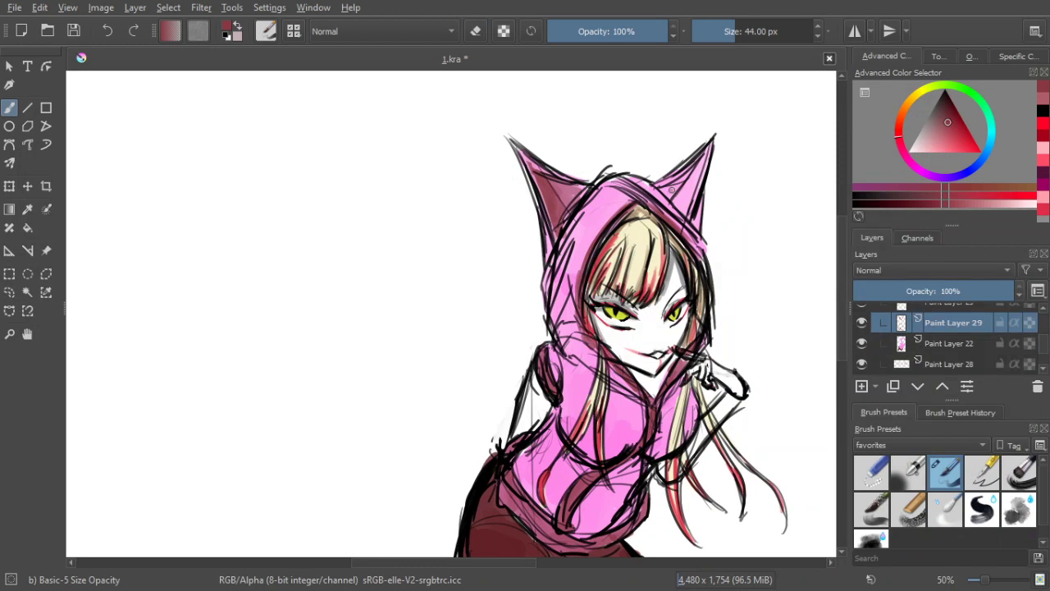
Shade the inside of the hood's right cat ear dark muted red on Paint Layer 29
left_click_drag(671, 190, 697, 165)
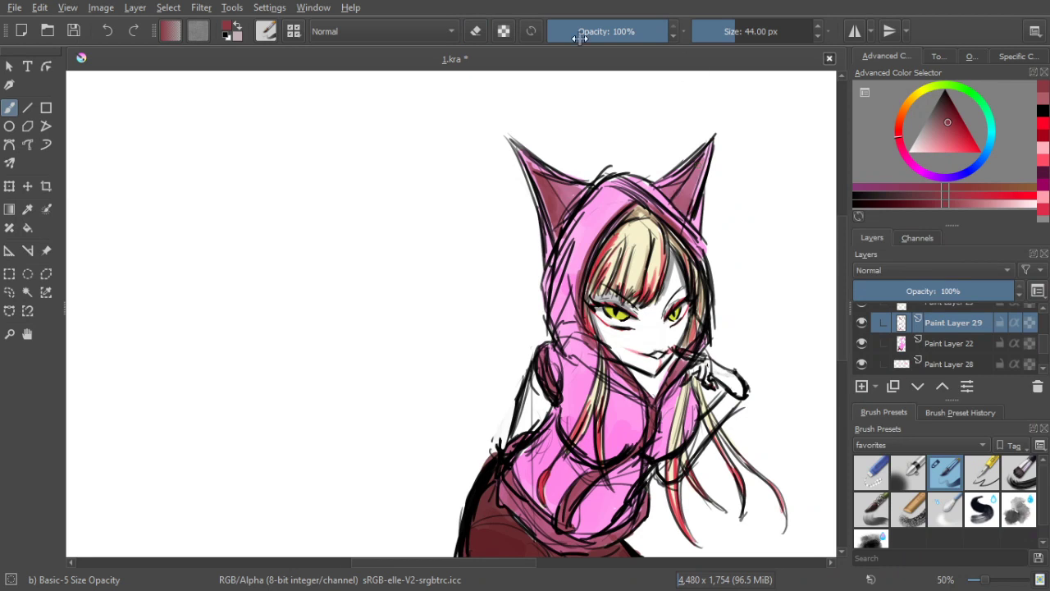
key("e")
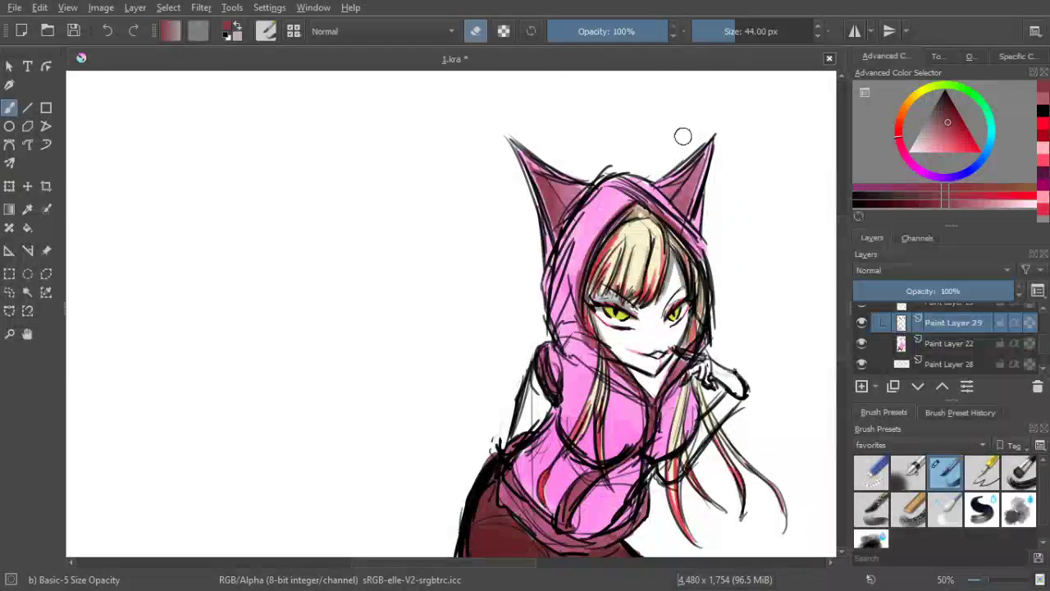
key("e")
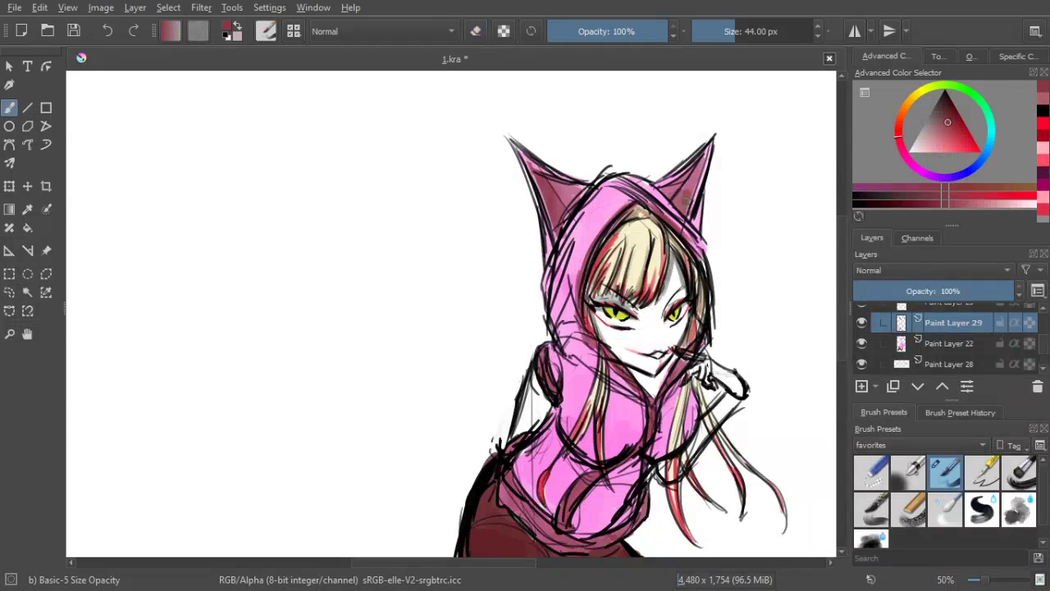
left_click_drag(685, 199, 687, 189)
key("minus")
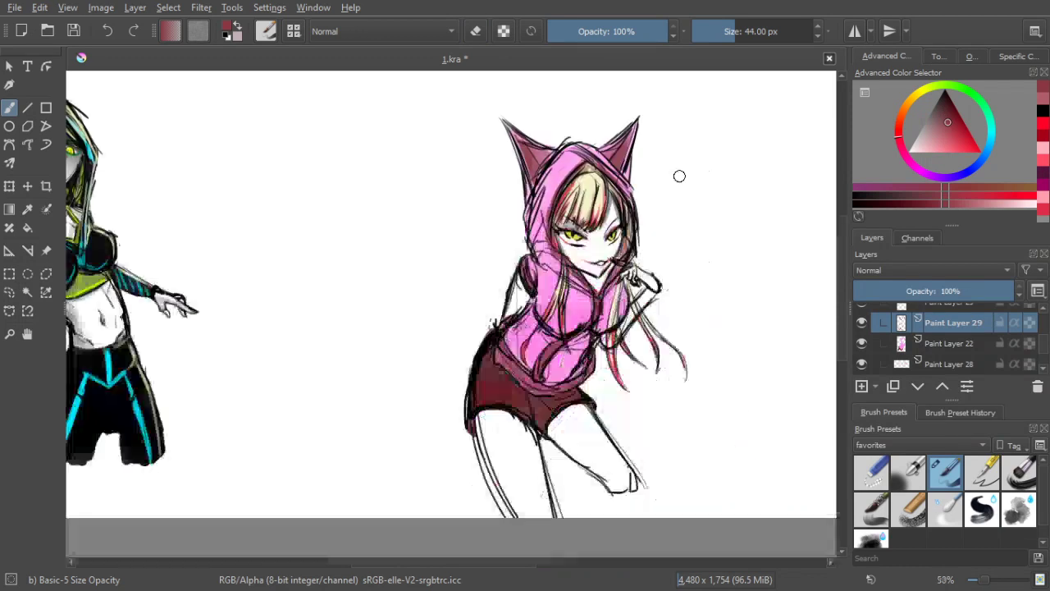
scroll(650, 151, "up", 1)
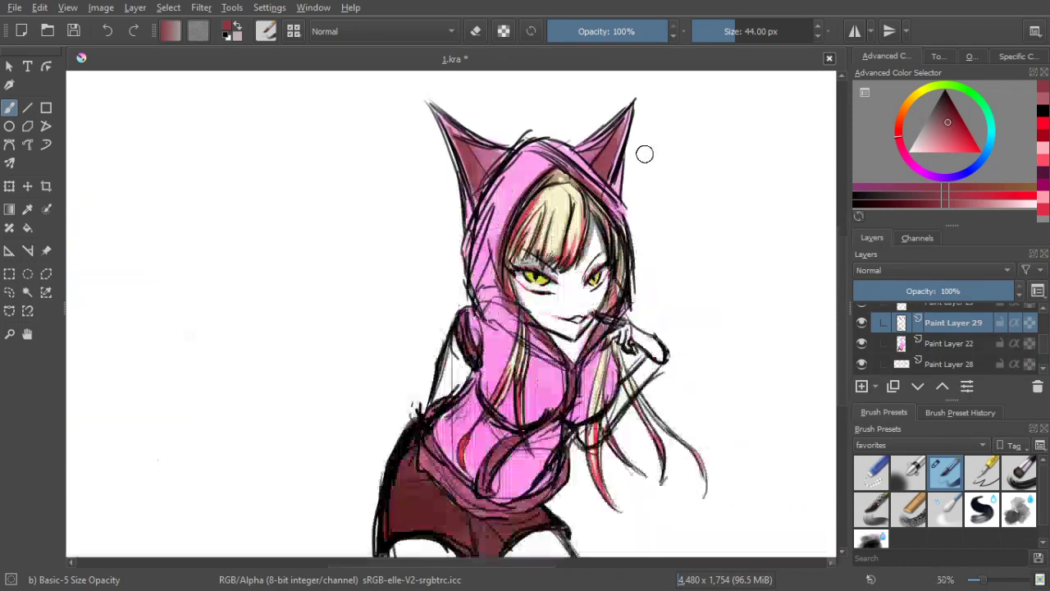
left_click_drag(643, 158, 660, 178)
Add a new paint layer above Paint Layer 21 in group 2
mouse_move(678, 319)
left_mouse_down()
mouse_move(682, 288)
mouse_move(711, 246)
left_mouse_up()
left_click_drag(933, 120, 887, 176)
left_click_drag(1043, 343, 1043, 334)
scroll(1044, 340, "down", 2)
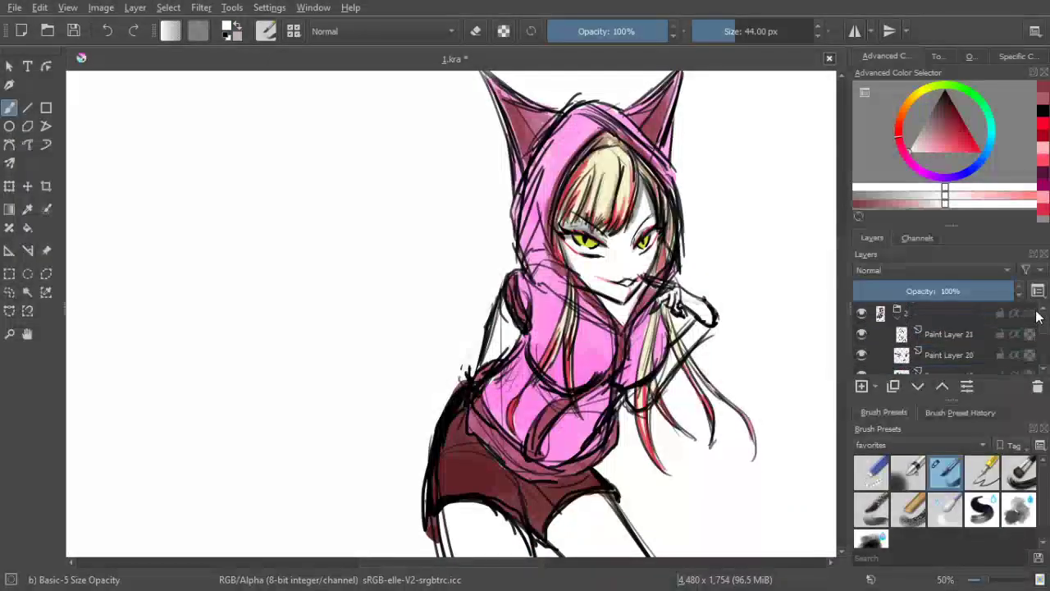
left_click(939, 334)
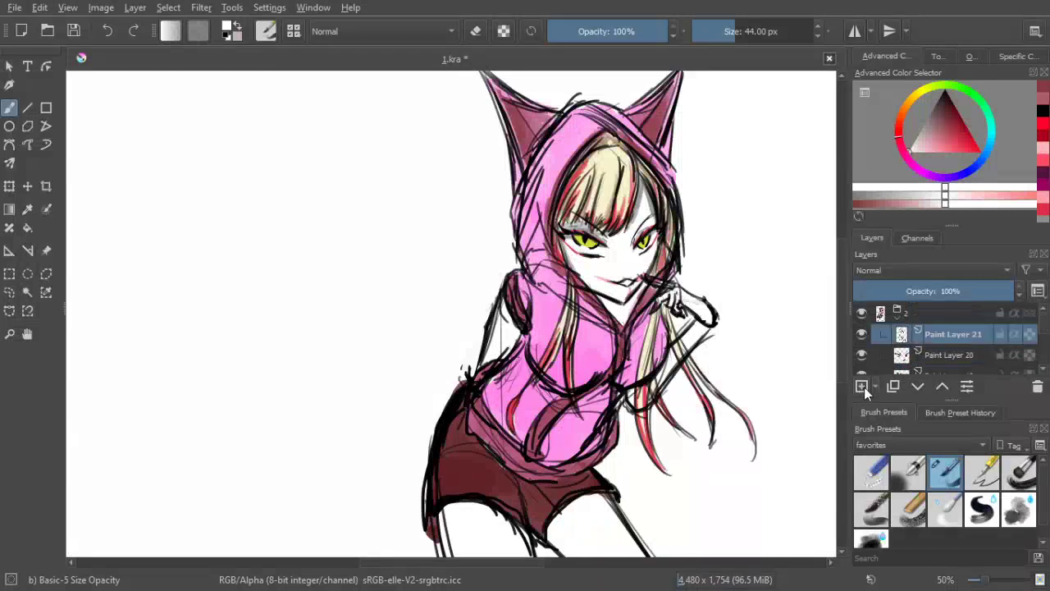
left_click(861, 386)
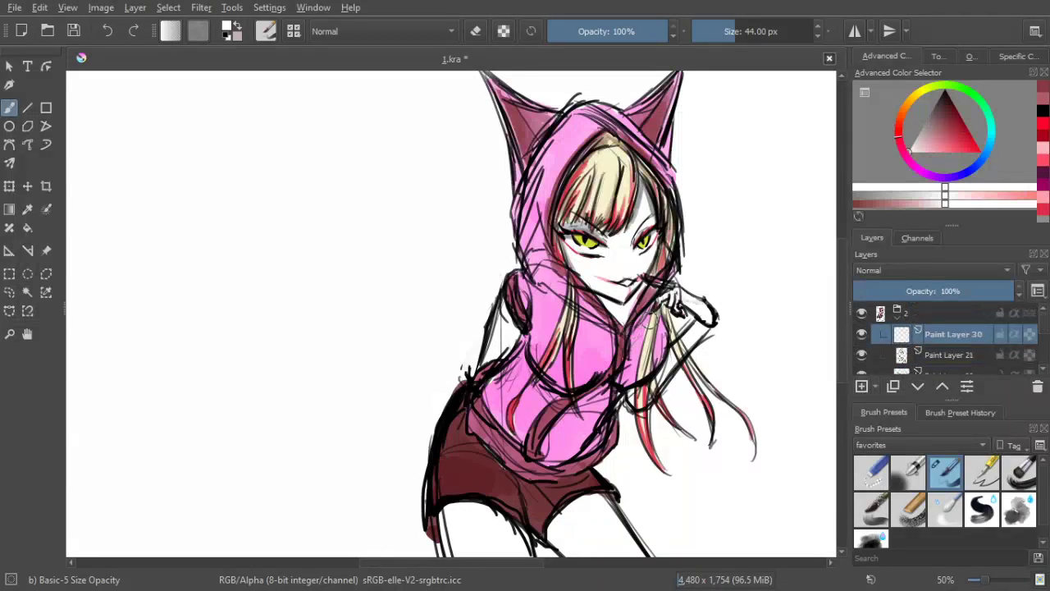
Choose the Airbrush Soft preset, outline the face with a freehand selection, and pick a very dark muted red as the painting colour
left_click(910, 475)
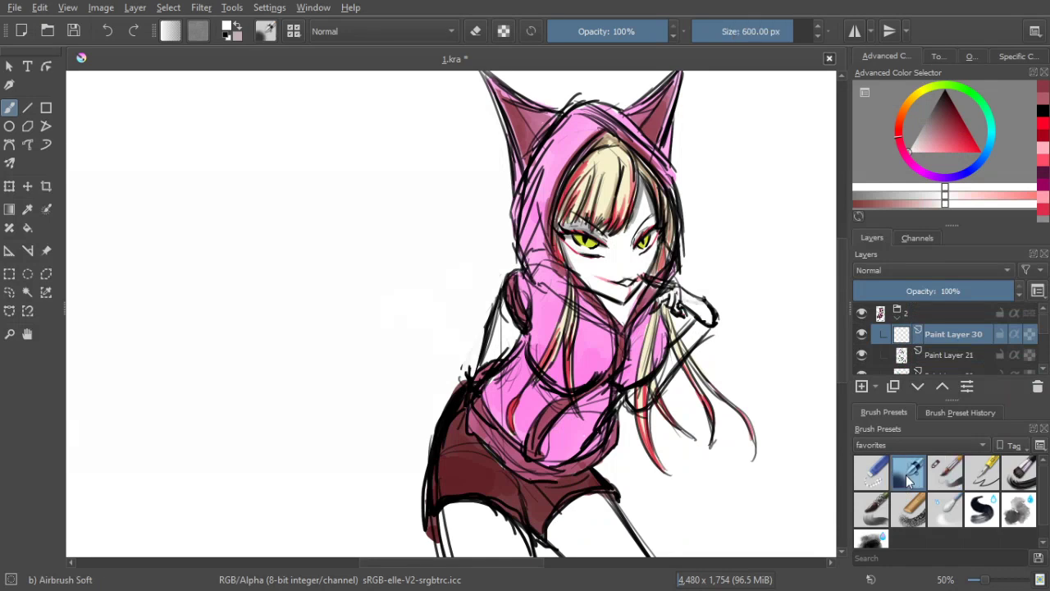
left_click(9, 291)
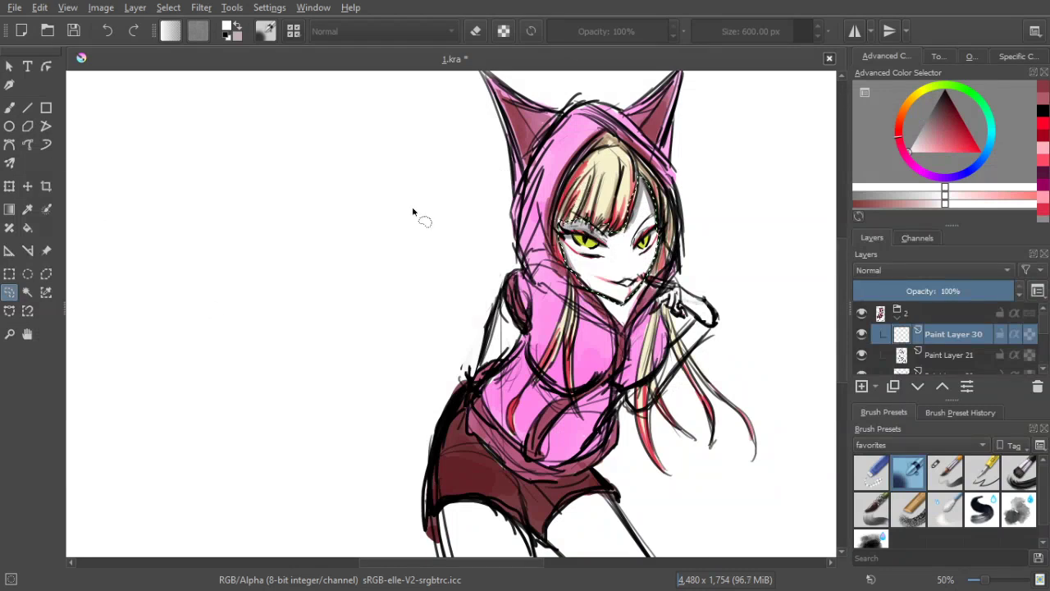
left_click(945, 92)
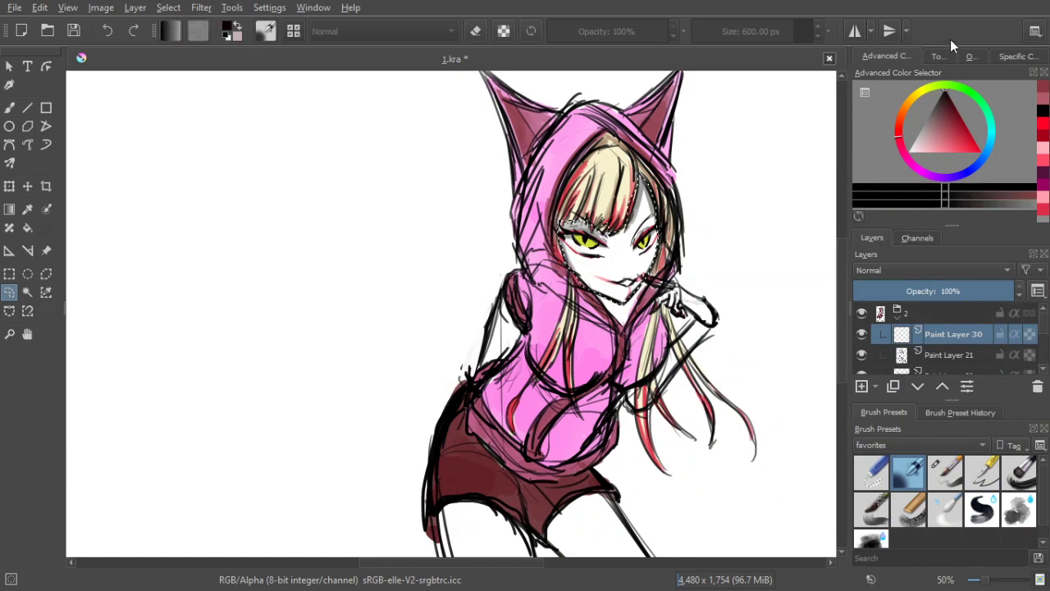
left_click_drag(944, 104, 949, 108)
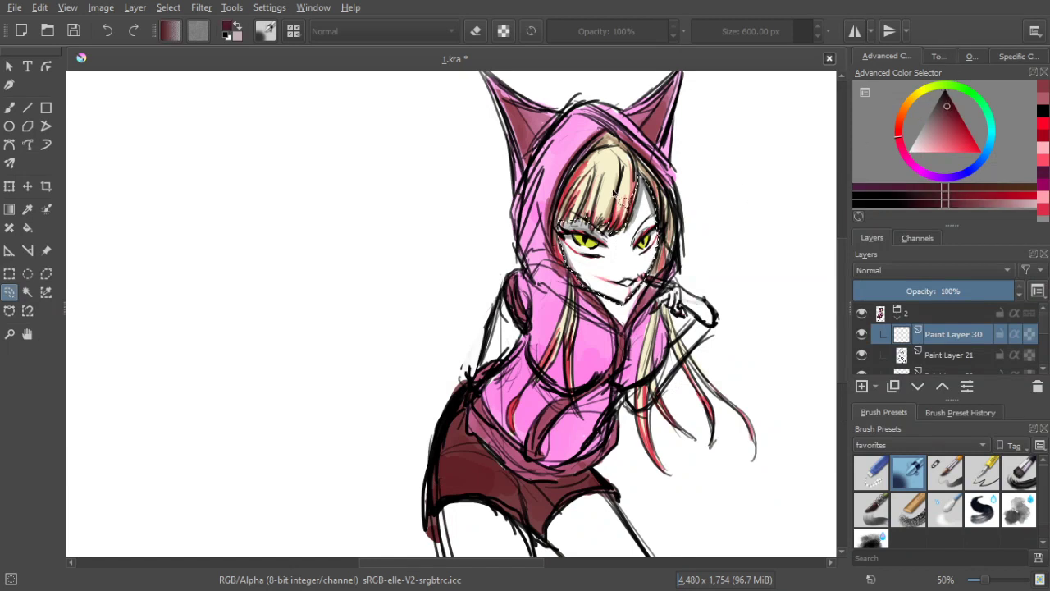
Reduce the airbrush to 506 px and spray a soft dark red shadow over the upper part of the selected face
left_click(9, 108)
key("bracketright")
key("bracketleft")
key("bracketleft")
key("bracketleft")
key("bracketleft")
key("bracketleft")
key("bracketleft")
left_click_drag(579, 205, 604, 199)
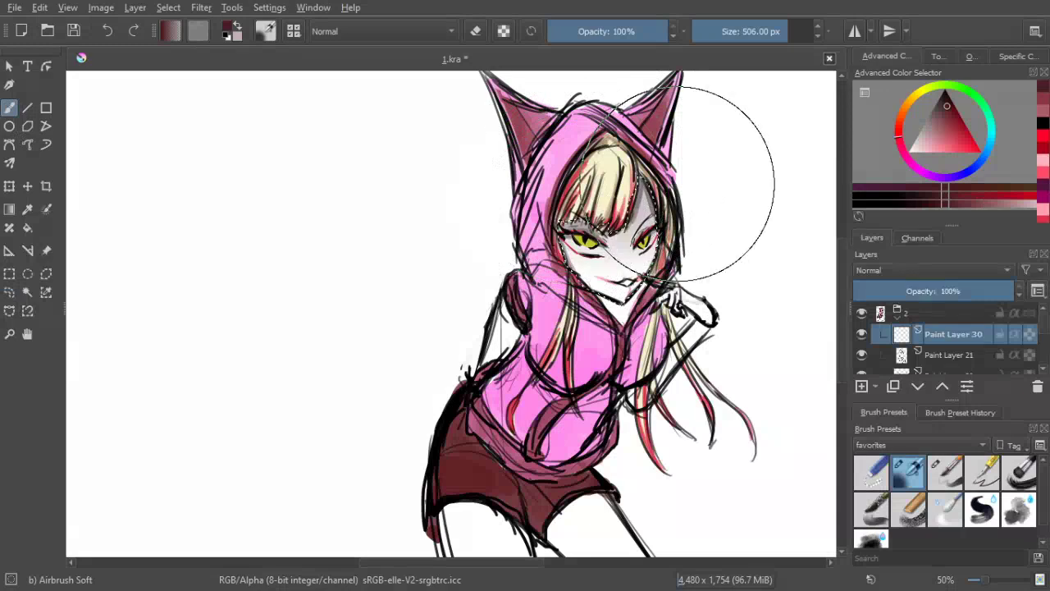
left_click_drag(677, 182, 696, 158)
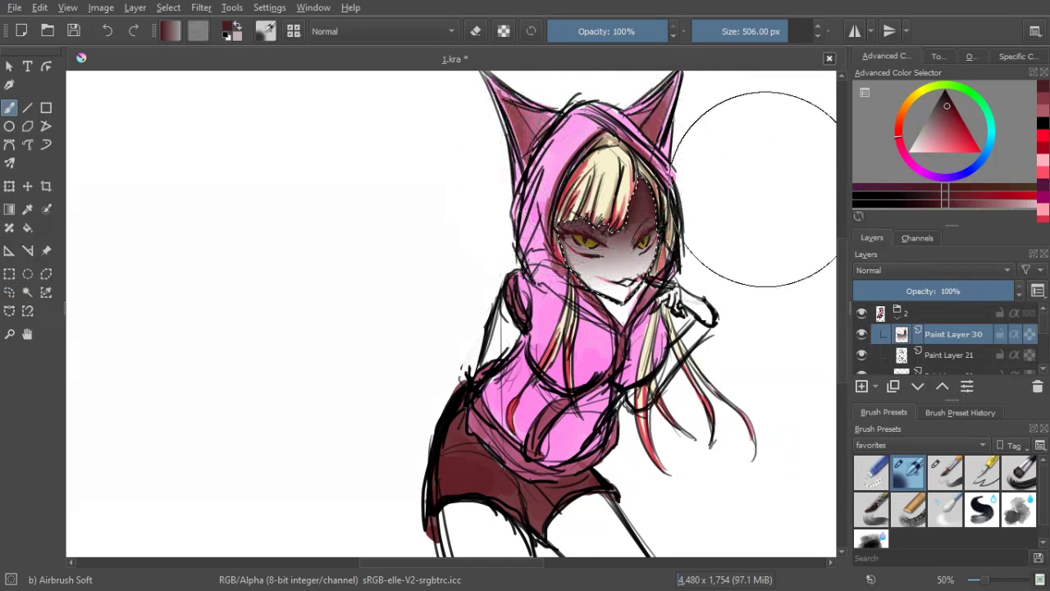
Lower the opacity of Paint Layer 30 to 62% and clear the selection around the face
left_click(943, 291)
left_click_drag(960, 287, 968, 286)
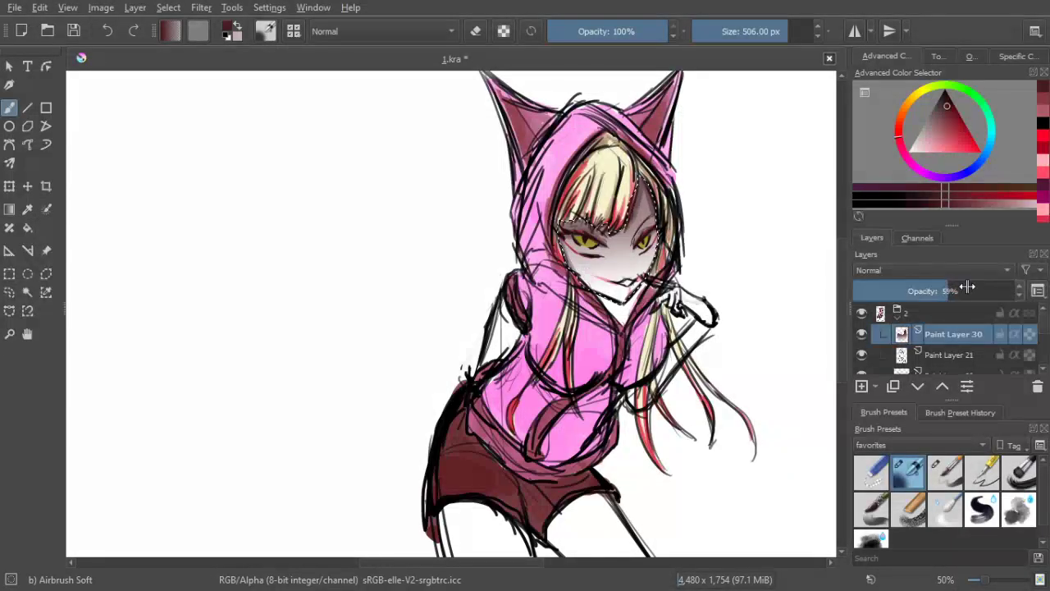
left_click(9, 292)
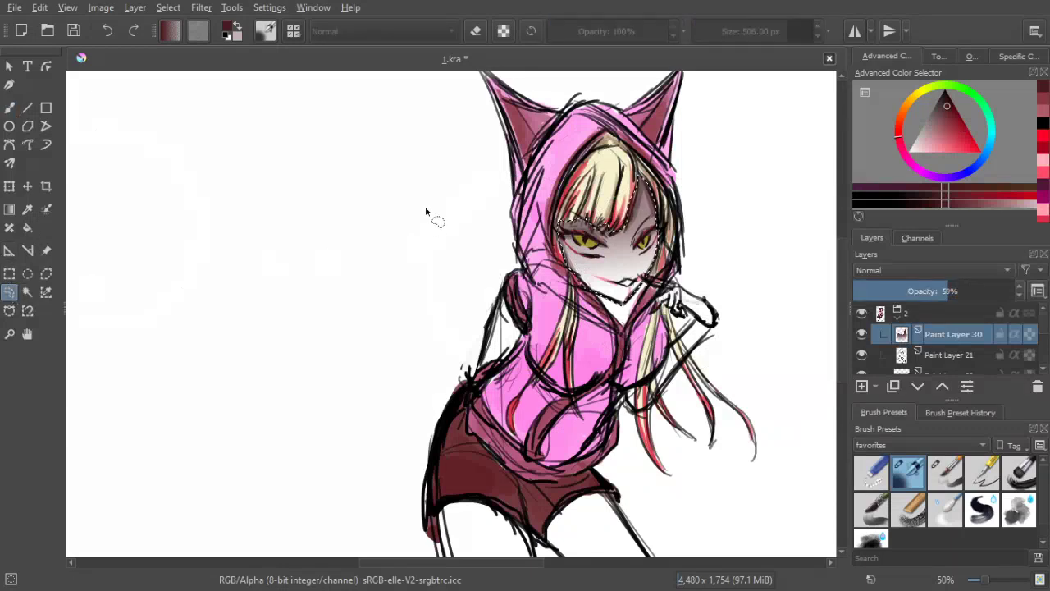
left_click(425, 210)
scroll(662, 250, "down", 2)
scroll(678, 271, "up", 1)
mouse_move(949, 290)
left_mouse_down()
mouse_move(961, 291)
mouse_move(950, 292)
left_mouse_up()
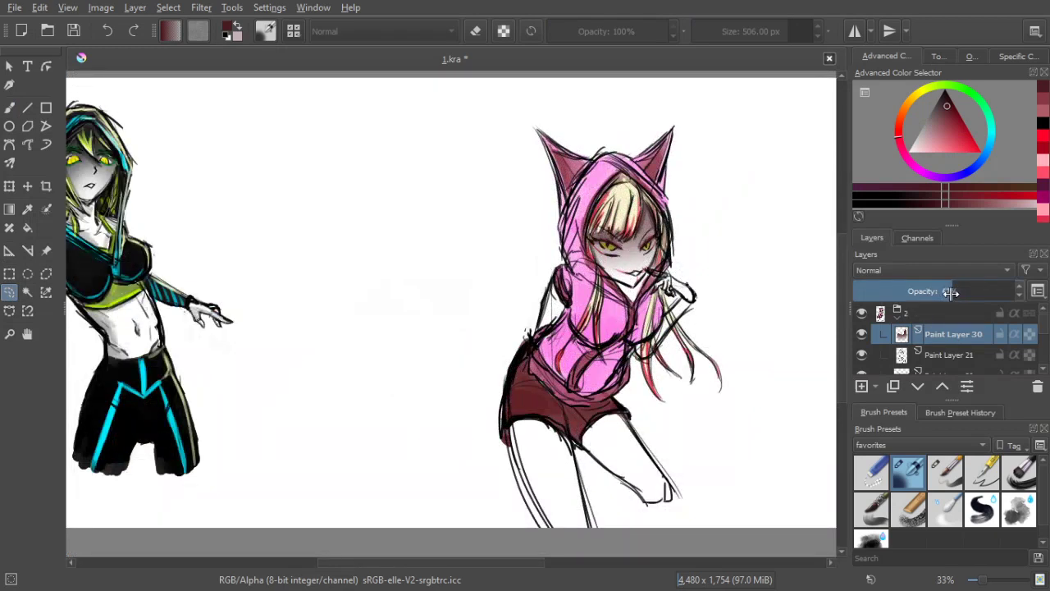
Switch to the Basic-5 Size Opacity brush and reduce it to 6 px for detail work on the eyes
scroll(606, 197, "up", 1)
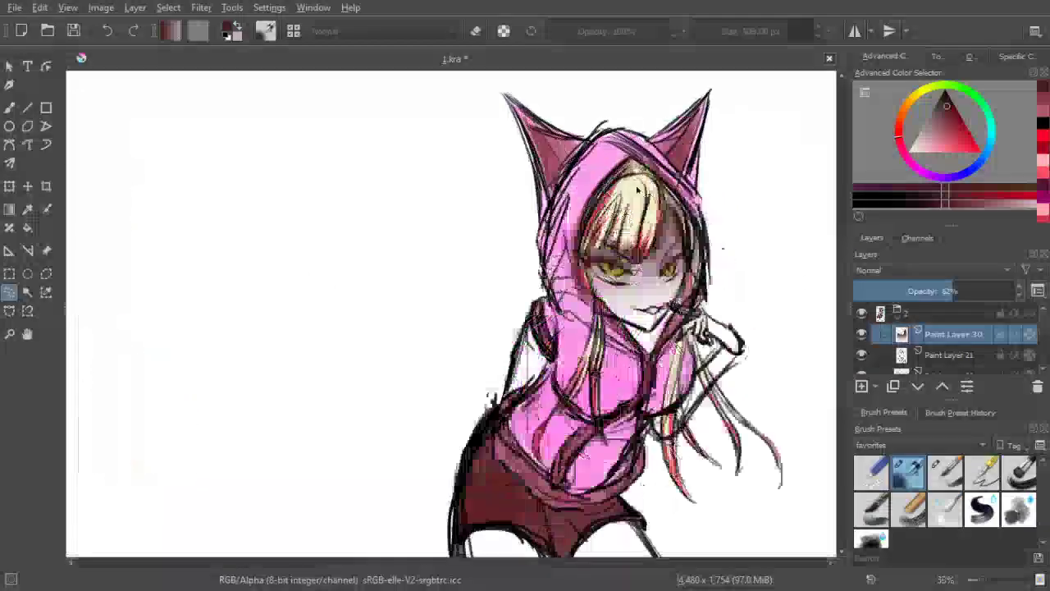
scroll(654, 190, "up", 1)
left_click_drag(653, 188, 622, 151)
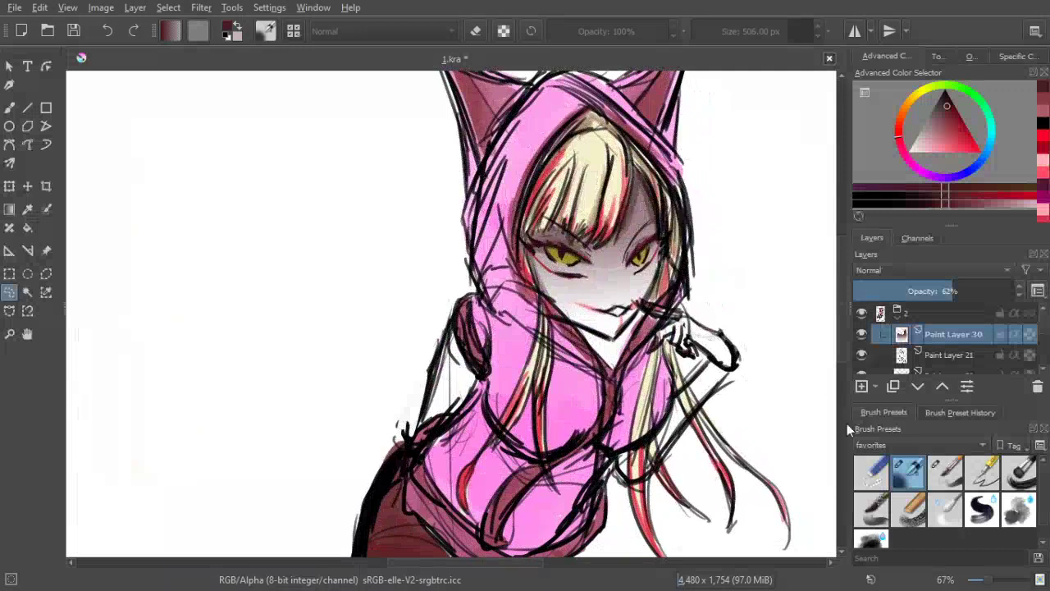
scroll(750, 368, "up", 1)
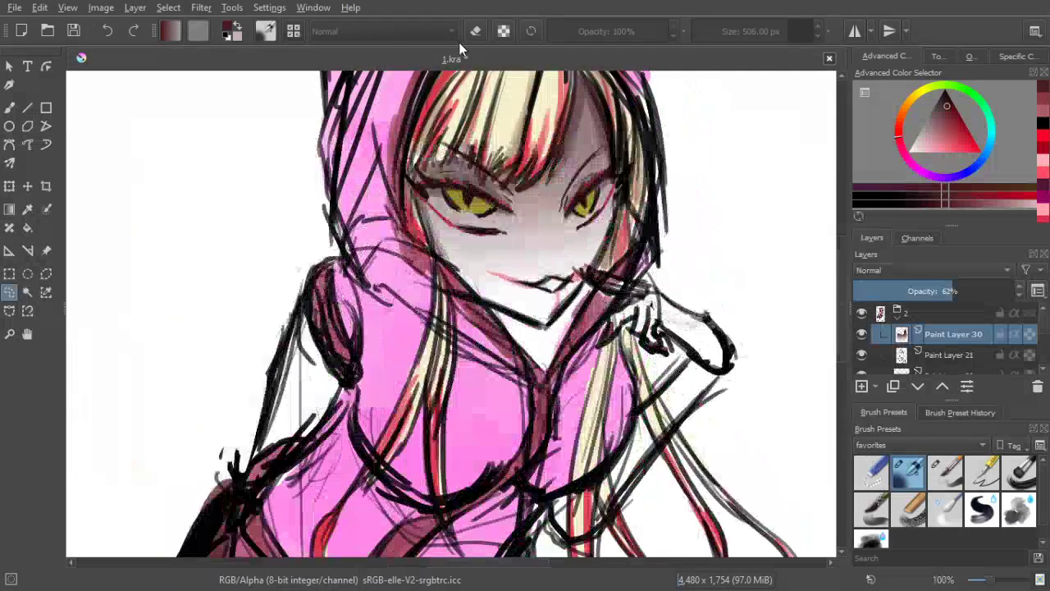
left_click_drag(549, 225, 581, 257)
scroll(580, 257, "up", 1)
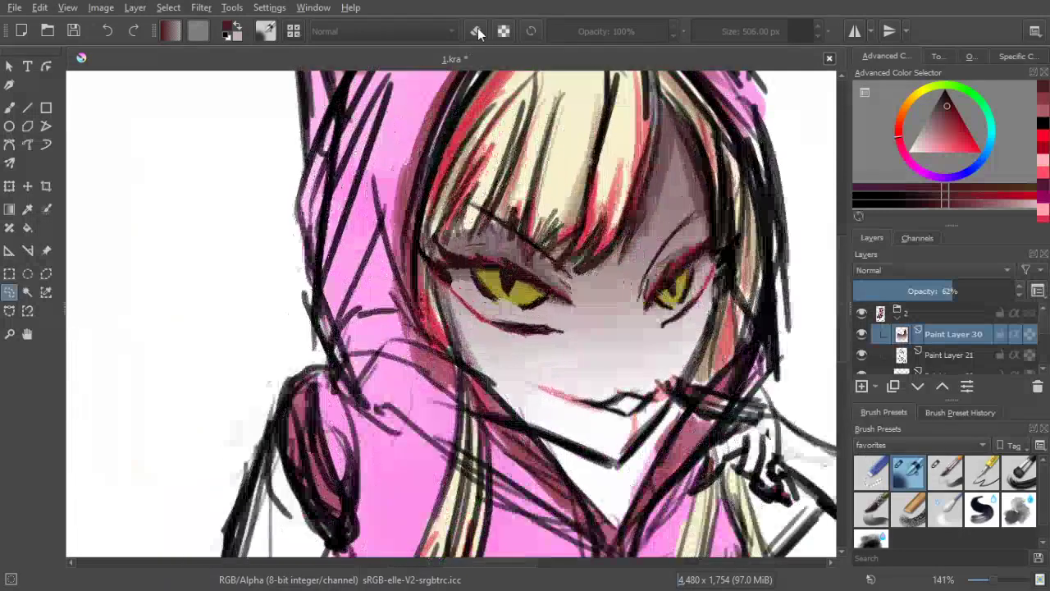
left_click(9, 107)
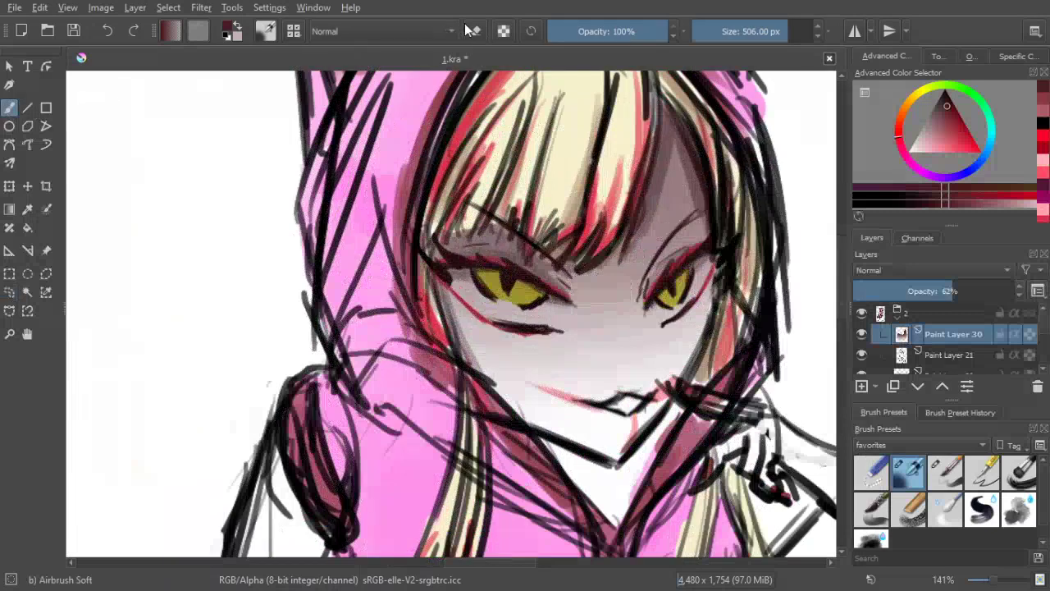
key("bracketleft")
key("bracketleft")
key("bracketleft")
key("bracketleft")
left_click(949, 474)
key("bracketleft")
key("bracketleft")
key("bracketleft")
key("bracketleft")
key("bracketleft")
key("bracketleft")
key("bracketleft")
key("bracketleft")
key("bracketleft")
key("bracketleft")
key("bracketleft")
key("bracketleft")
key("bracketleft")
key("bracketleft")
key("bracketleft")
key("bracketleft")
key("bracketleft")
key("bracketleft")
key("bracketleft")
key("bracketleft")
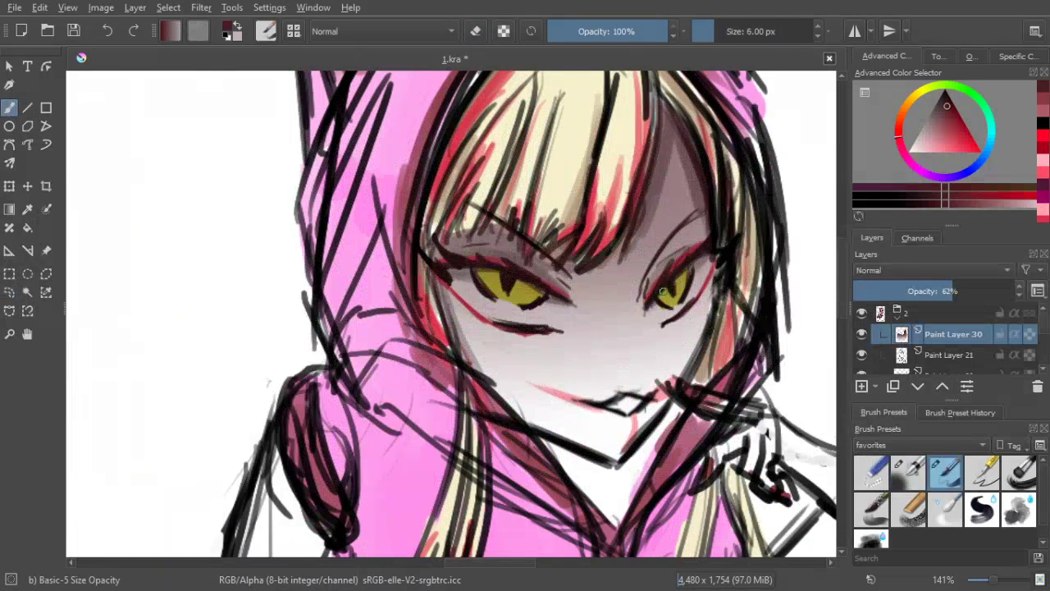
Erase the face shadow on Paint Layer 30 over both yellow-green irises and touch up around the left eye
key("e")
mouse_move(663, 294)
left_mouse_down()
mouse_move(667, 302)
mouse_move(676, 282)
left_mouse_up()
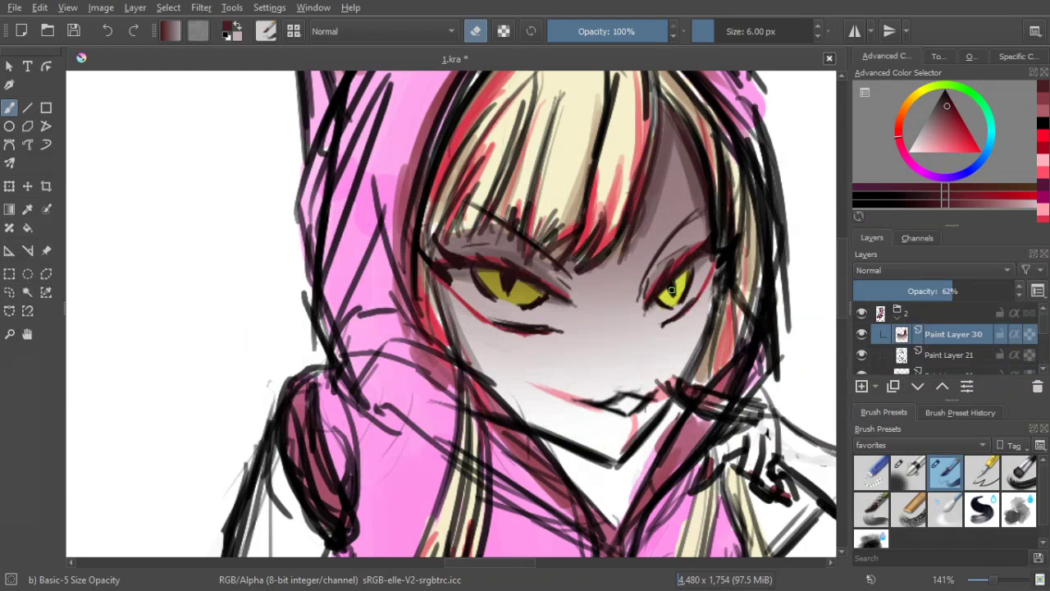
left_click_drag(496, 279, 505, 295)
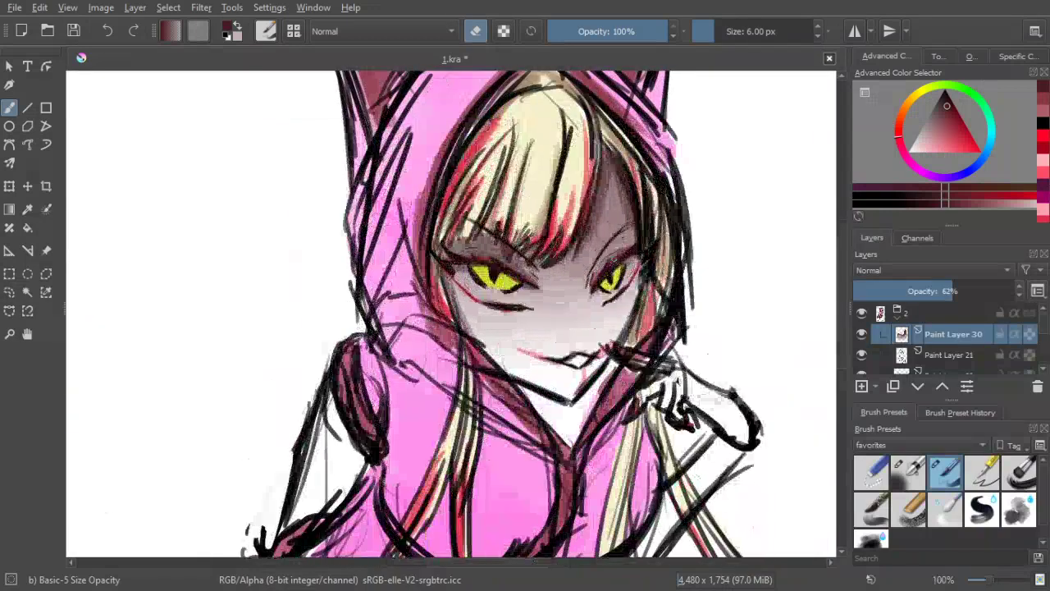
scroll(580, 357, "up", 3)
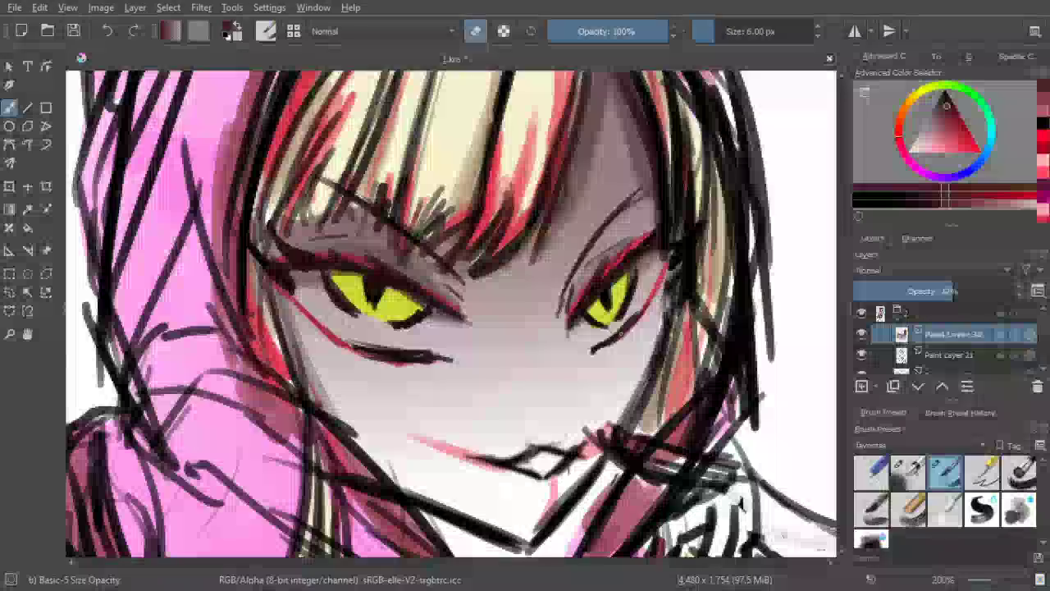
mouse_move(546, 276)
left_mouse_down()
mouse_move(684, 263)
mouse_move(734, 274)
left_mouse_up()
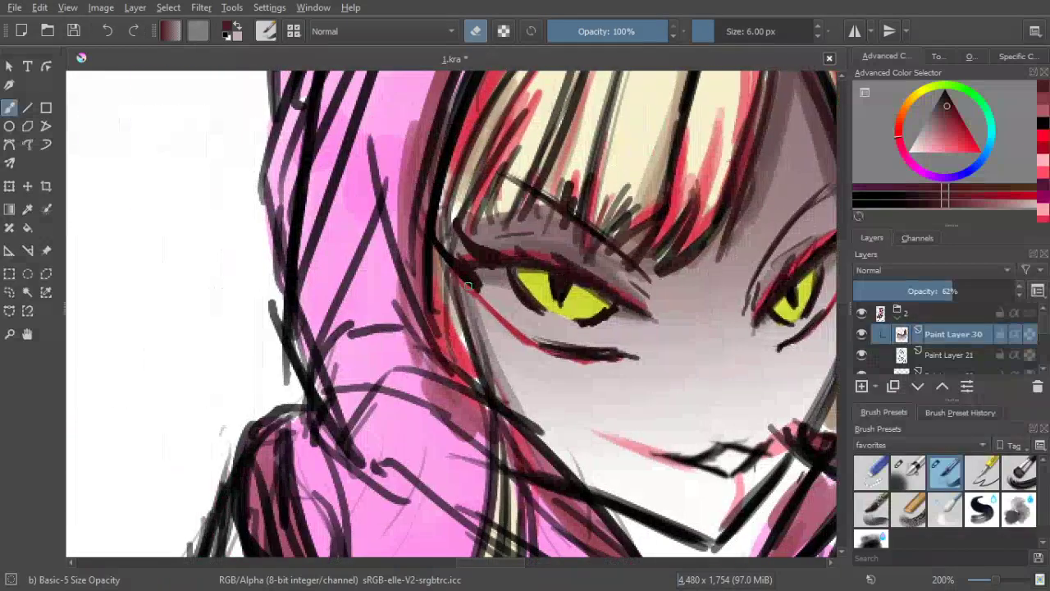
left_click_drag(499, 258, 544, 262)
scroll(517, 318, "down", 5)
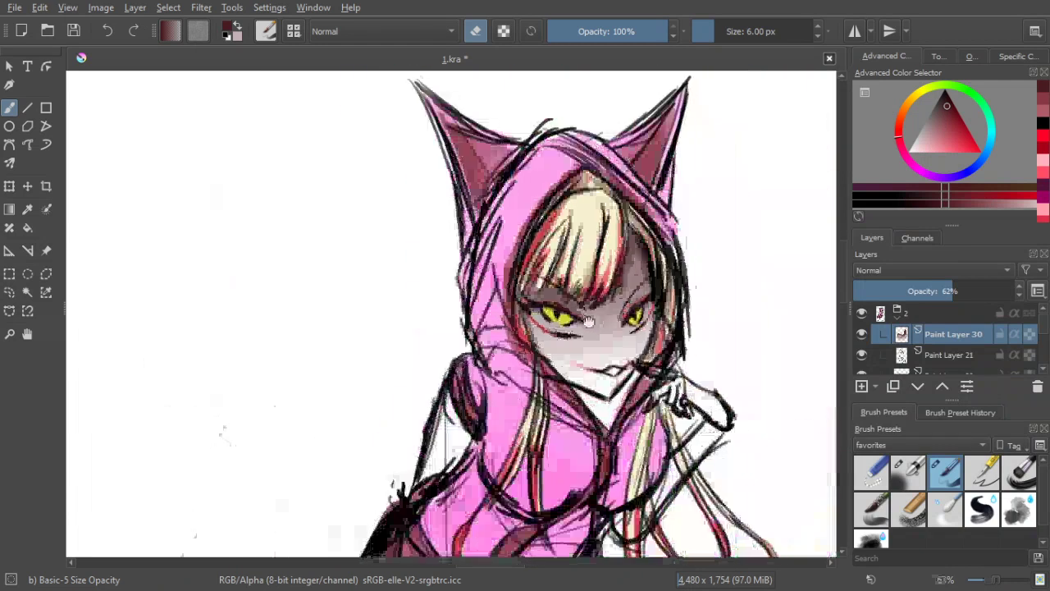
scroll(585, 296, "up", 4)
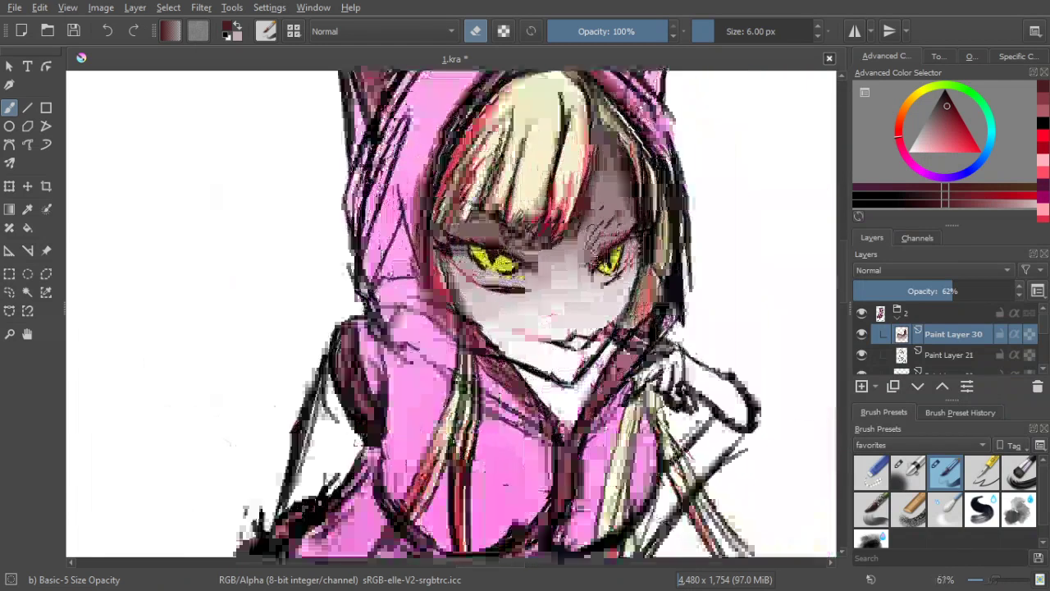
scroll(585, 295, "down", 5)
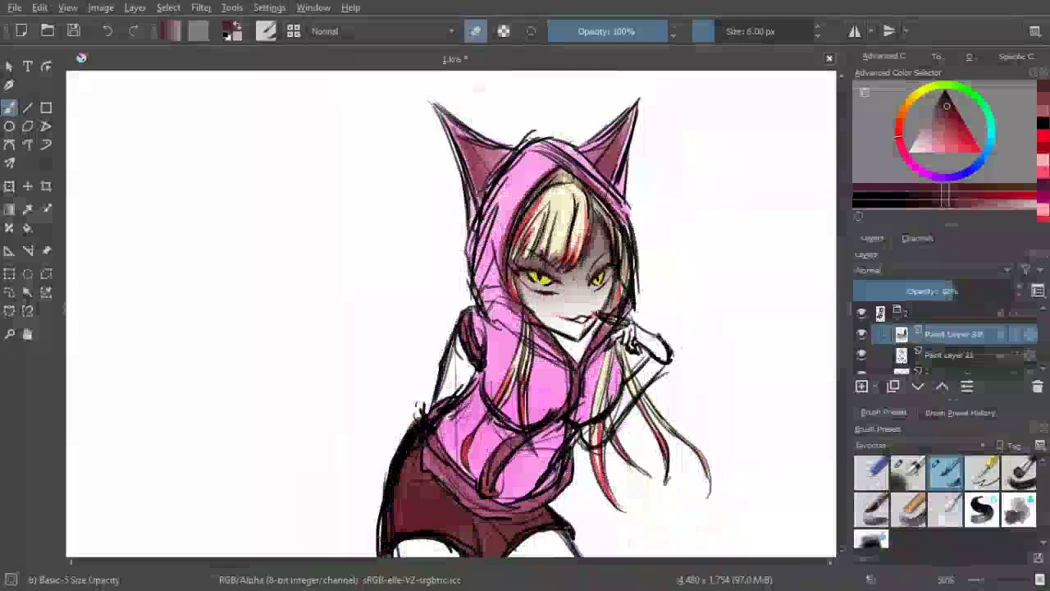
scroll(591, 279, "up", 4)
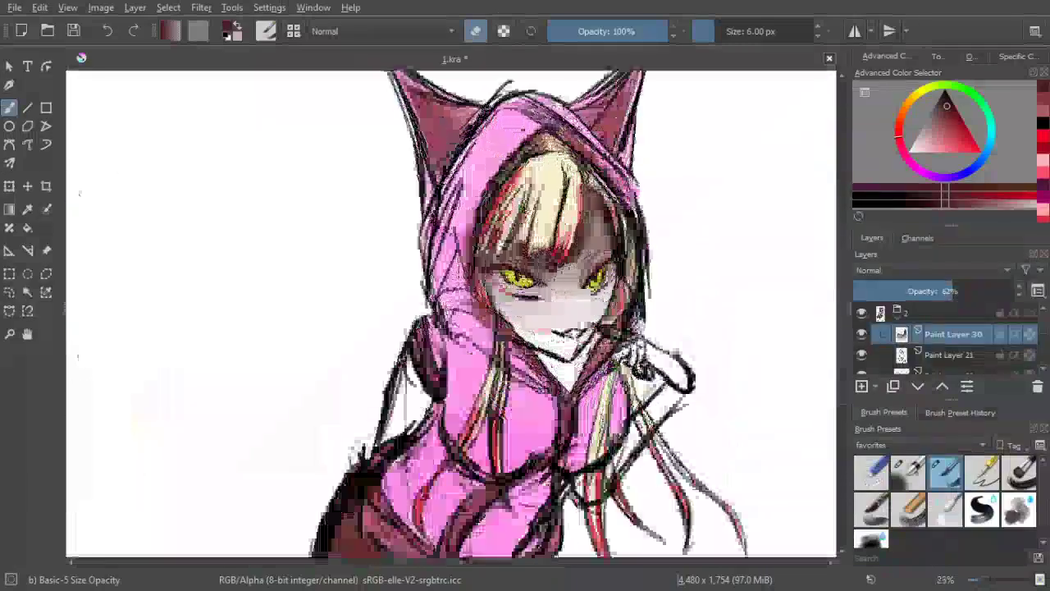
scroll(585, 295, "down", 5)
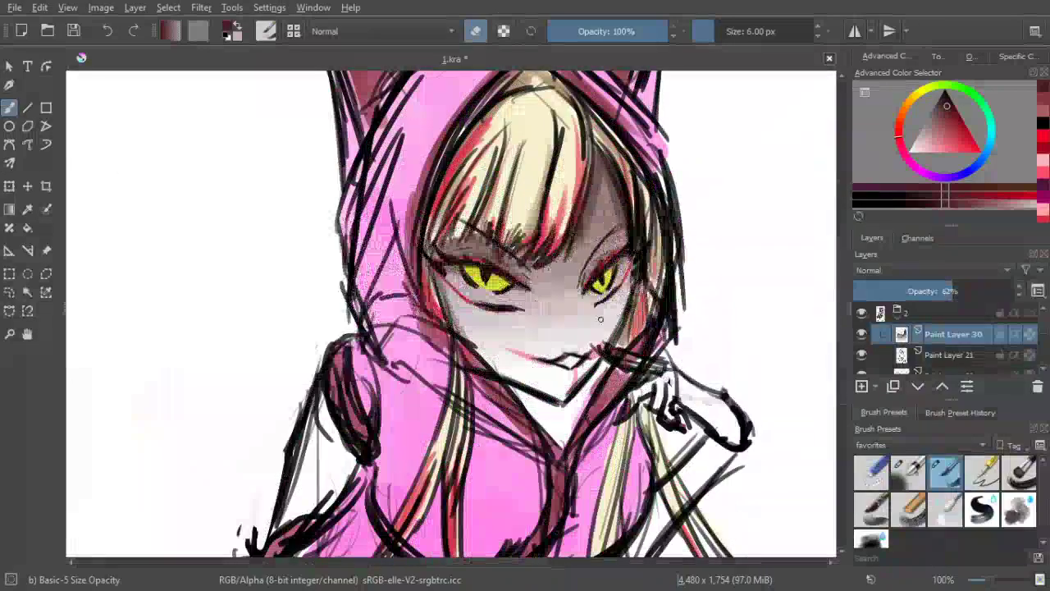
Add a new paint layer above Paint Layer 30 and draw a small black nose on Paint Layer 21 with an 8 px brush
scroll(588, 371, "up", 5)
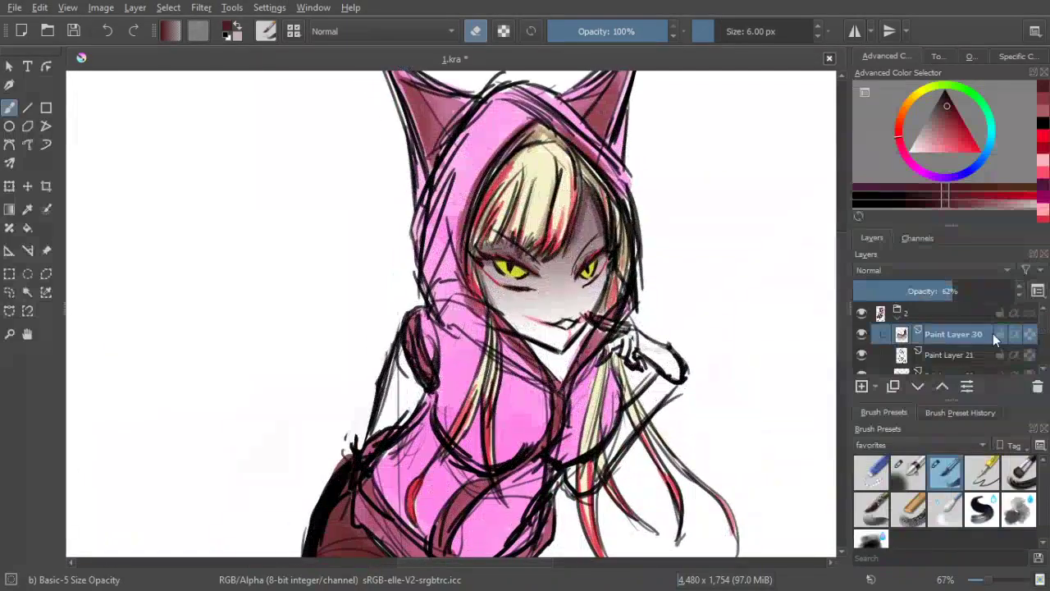
left_click(862, 386)
left_click(945, 90)
left_click(945, 367)
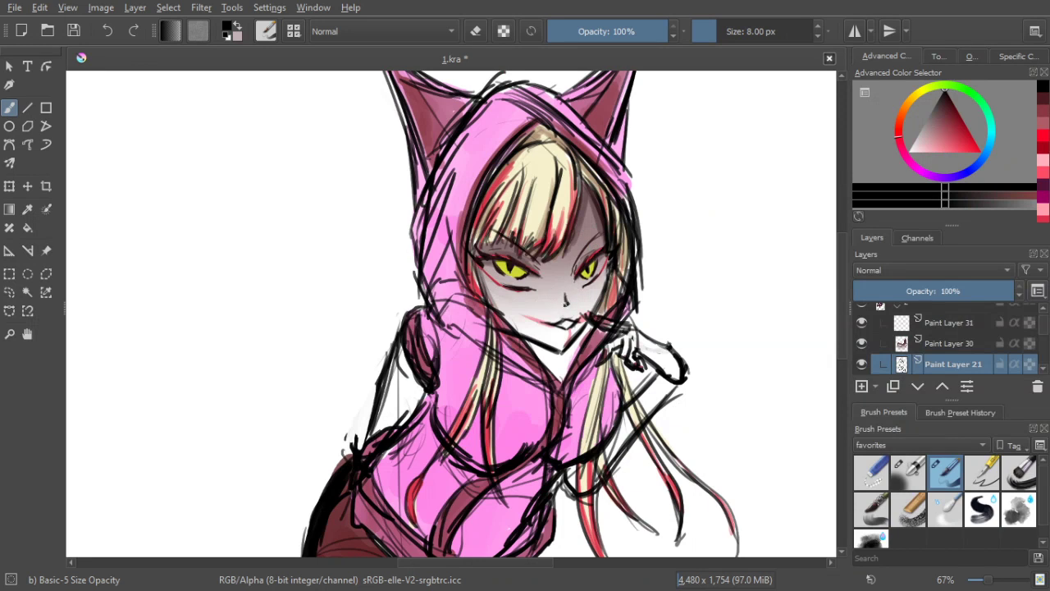
key("ctrl+z")
Examine the hooded character's face and overall figure at several zoom levels
key("minus")
key("minus")
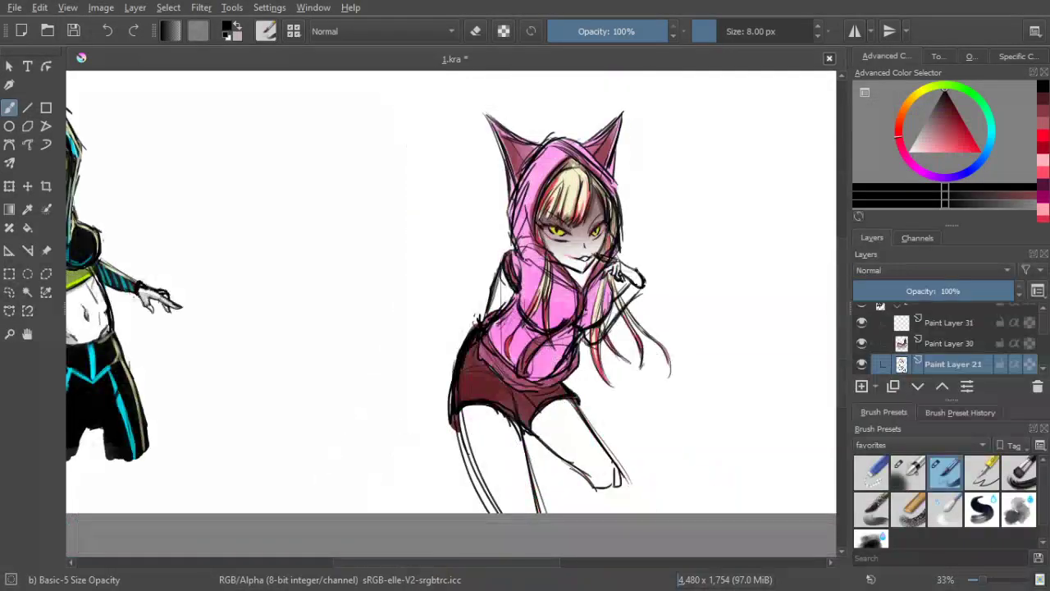
key("plus")
key("plus")
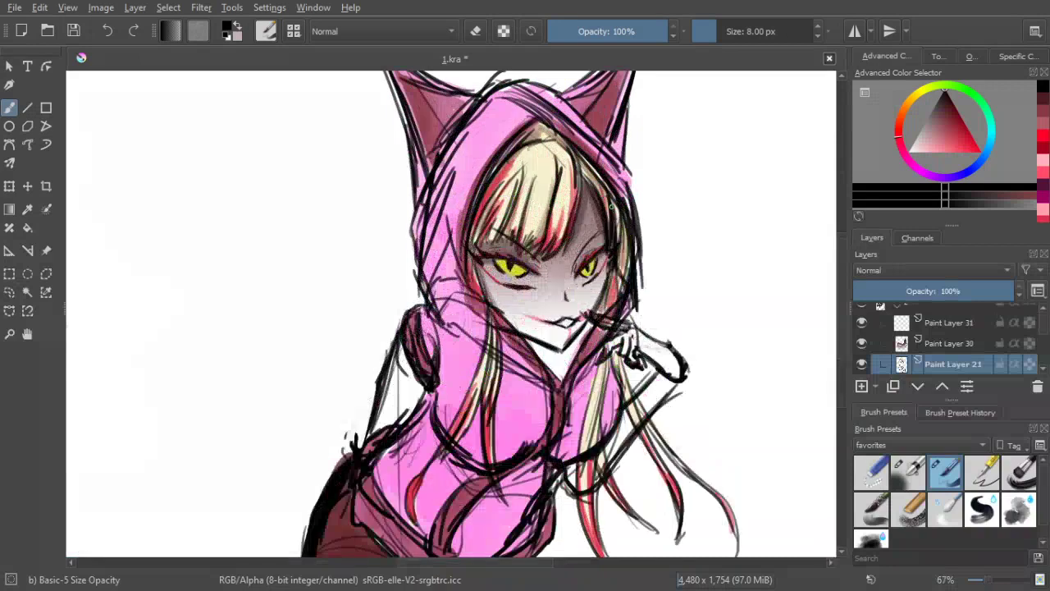
scroll(565, 255, "down", 3)
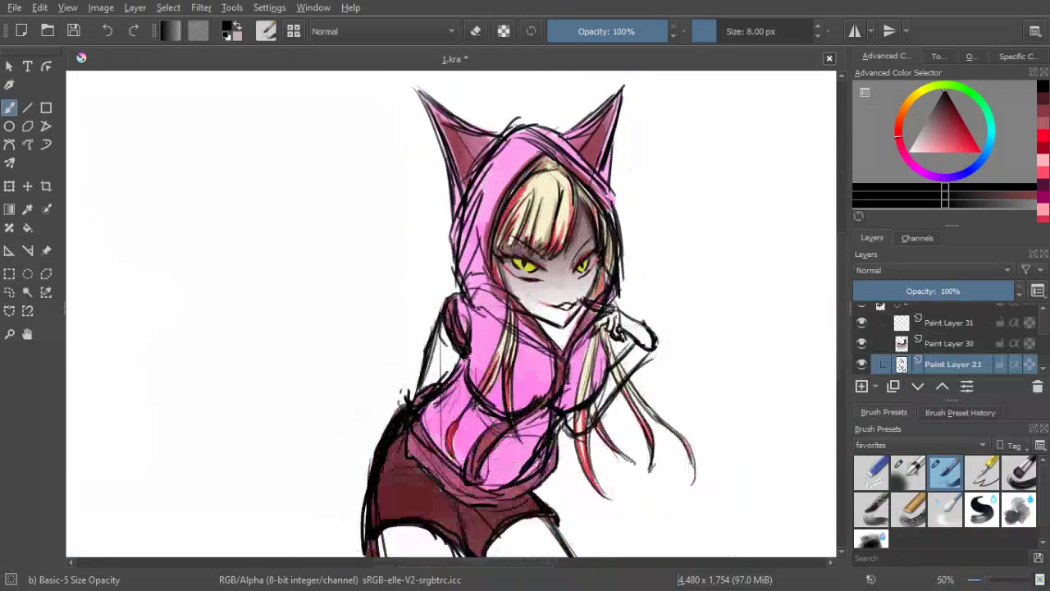
scroll(637, 225, "up", 1)
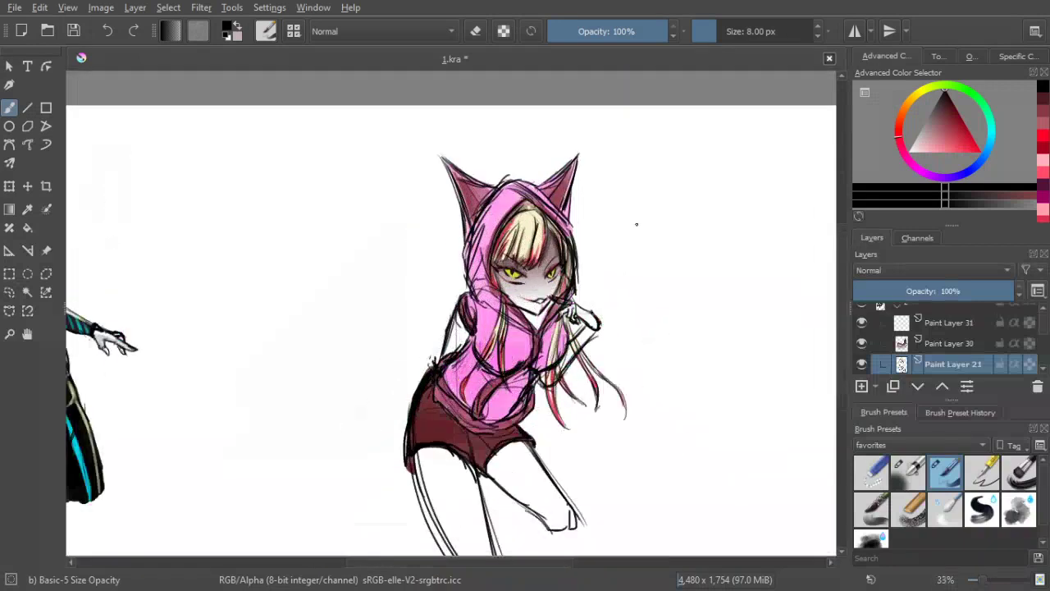
left_click_drag(611, 280, 634, 260)
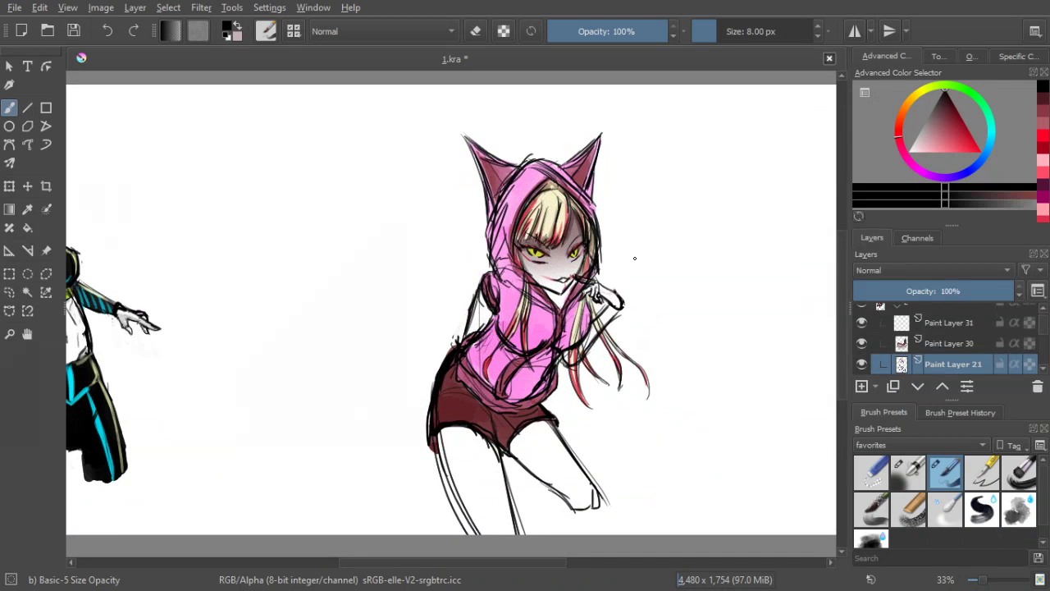
key("minus")
key("plus")
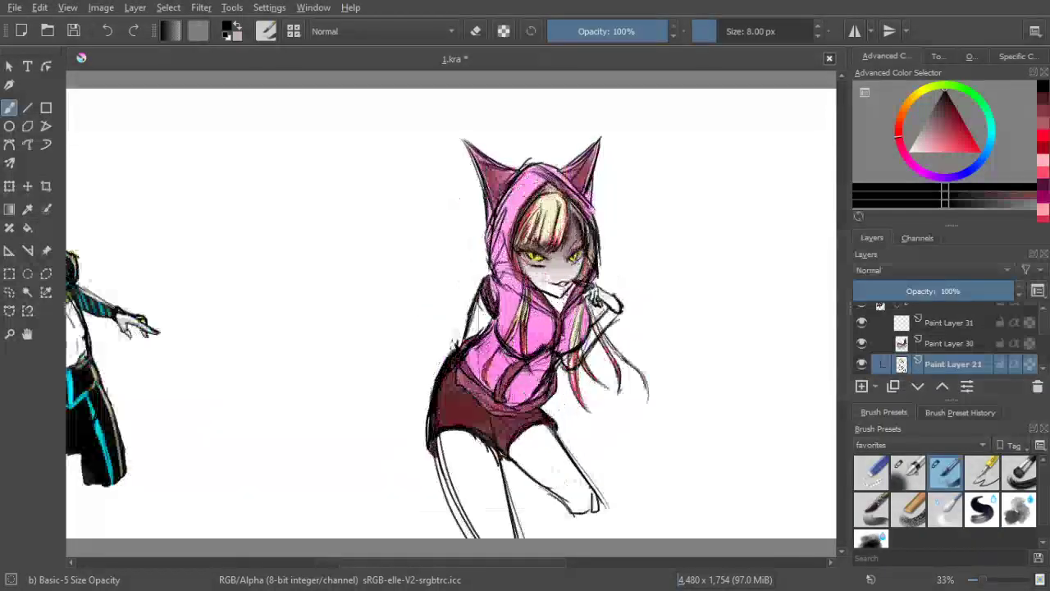
key("plus")
key("minus")
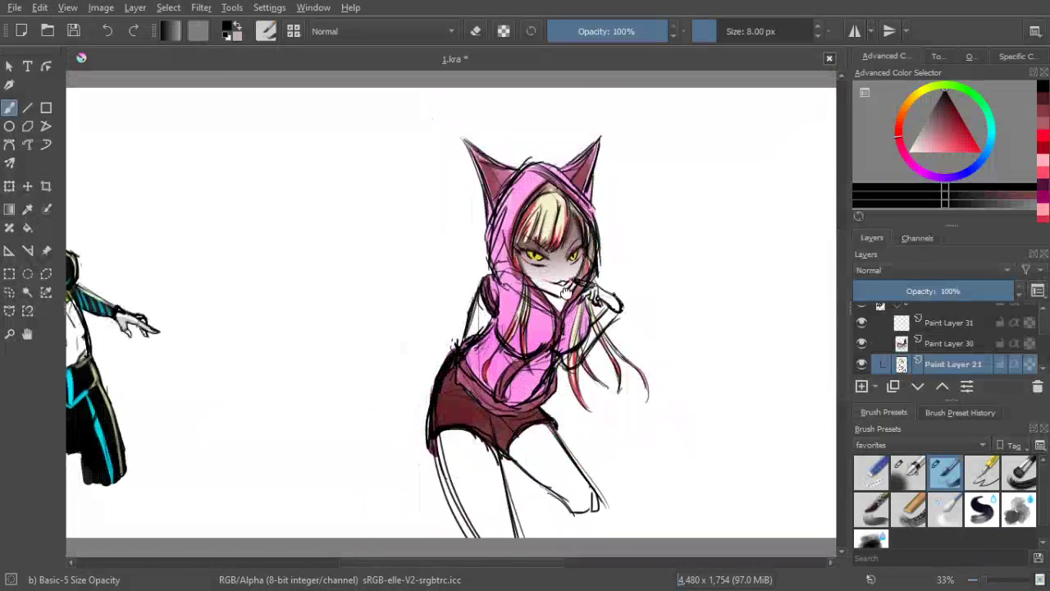
left_click_drag(564, 291, 570, 289)
key("plus")
key("plus")
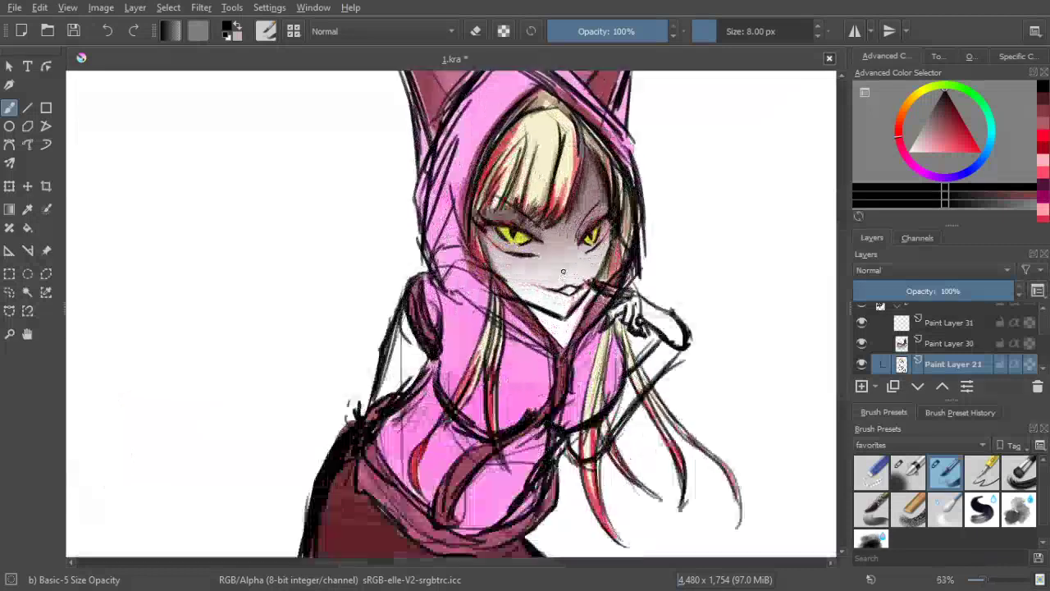
scroll(631, 255, "down", 3)
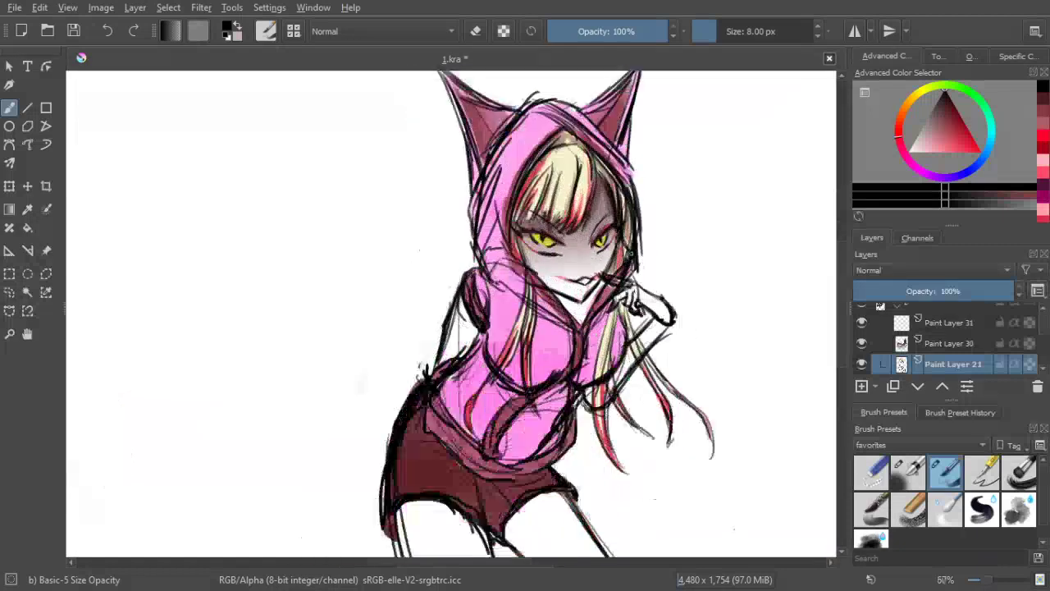
scroll(632, 254, "up", 1)
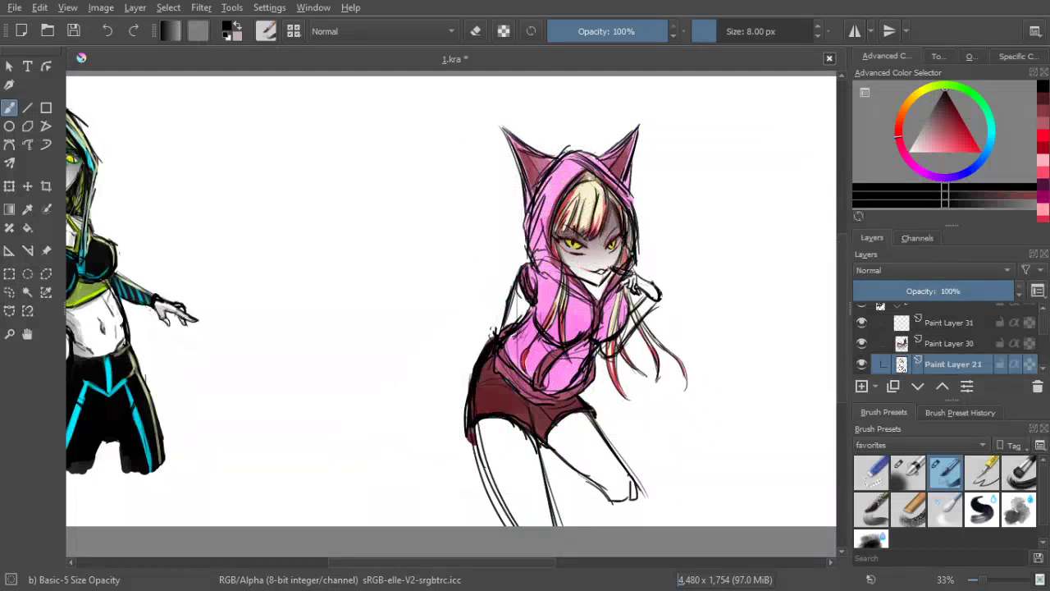
key("plus")
key("minus")
key("minus")
key("plus")
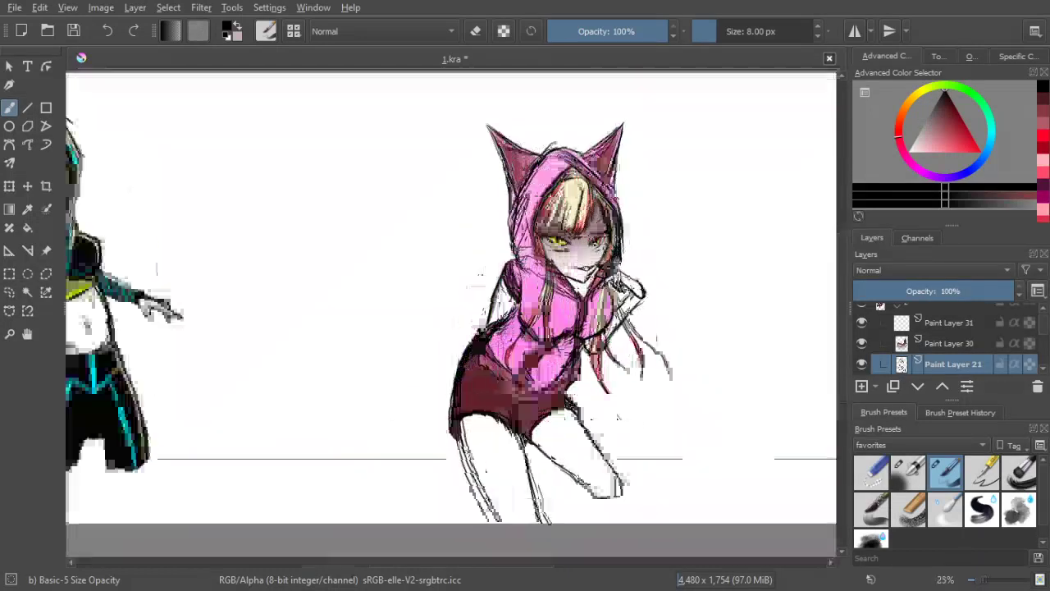
left_click(640, 257, "ctrl")
key("ctrl+s")
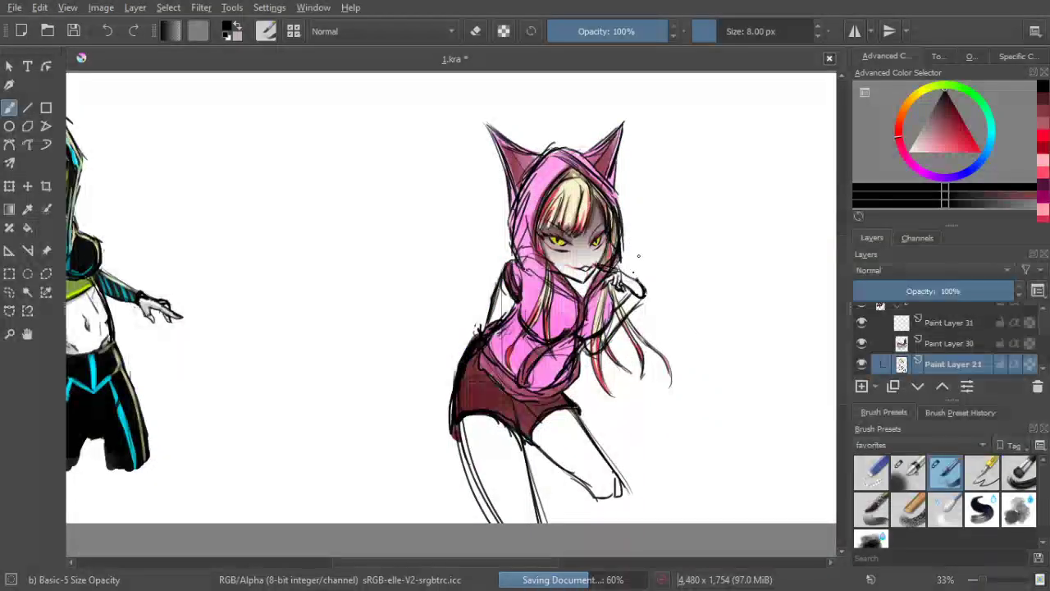
Add another new layer above Paint Layer 31 and set up a white brush at 16 px
left_click_drag(1044, 327, 1047, 325)
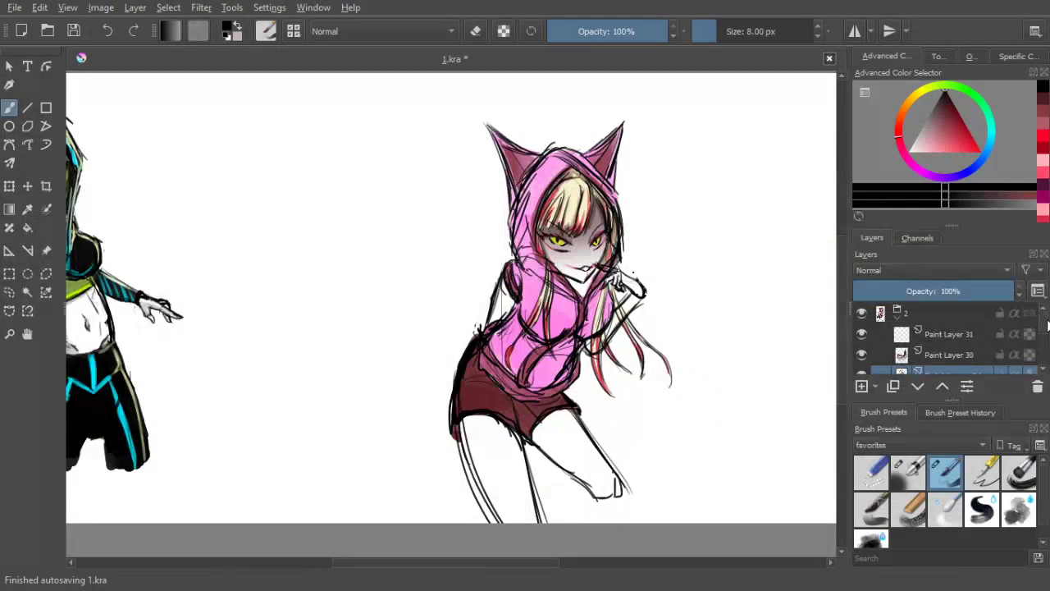
left_click(952, 333)
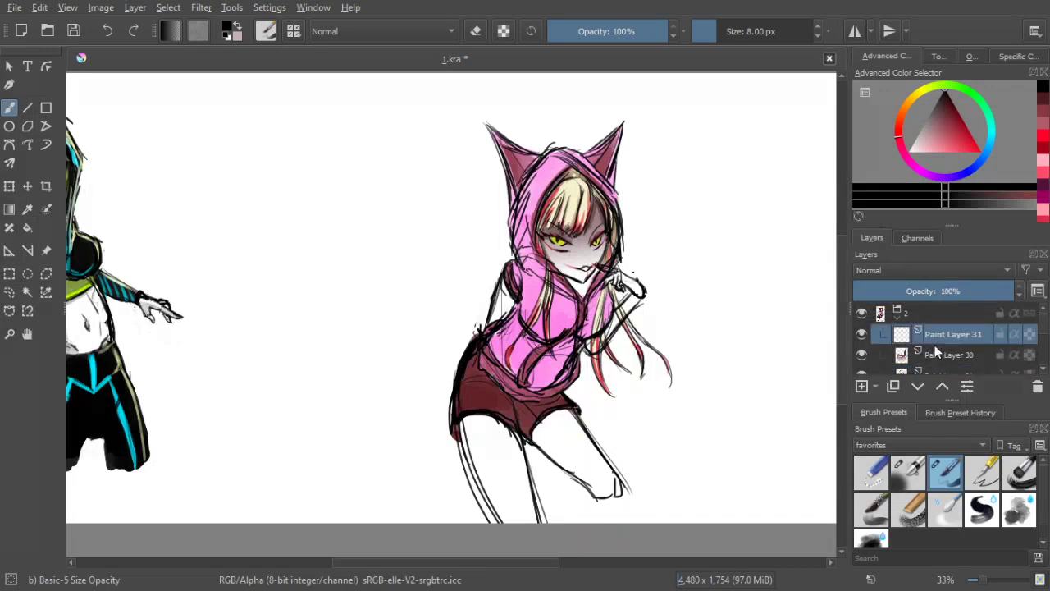
left_click(912, 153)
key("Insert")
key("bracketright")
key("bracketright")
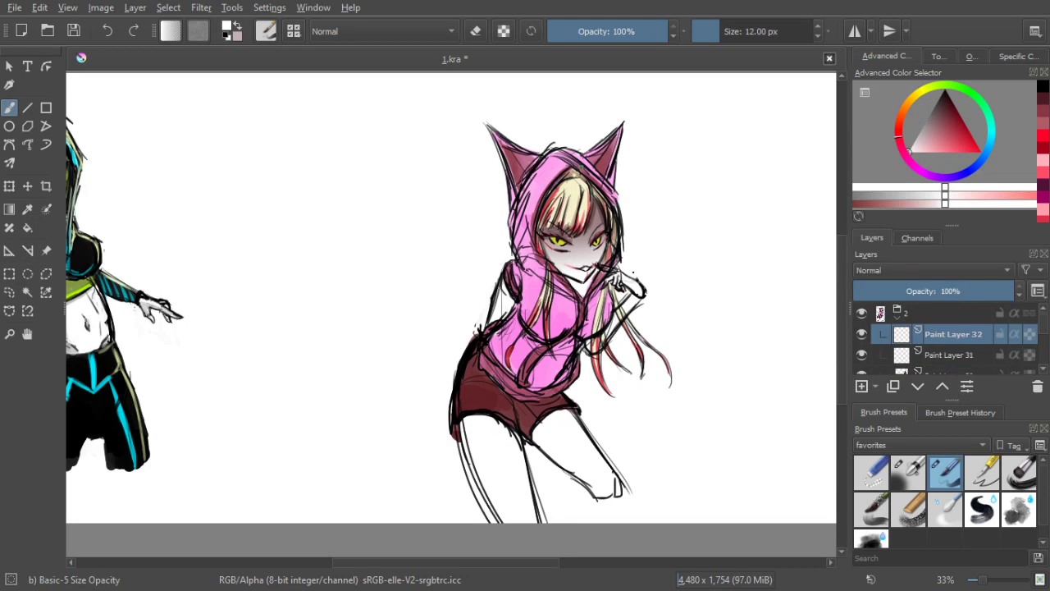
key("bracketright")
Paint white highlight strokes along the upper right edge of the hood and toward the right ear
left_click_drag(573, 151, 581, 157)
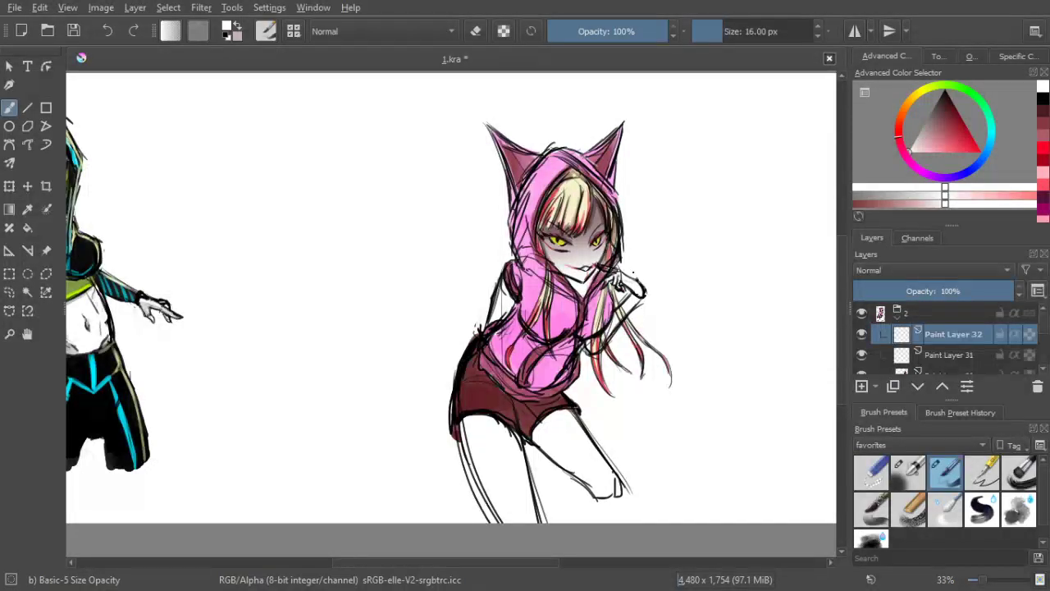
left_click_drag(573, 153, 616, 199)
left_click_drag(617, 161, 612, 187)
Reduce the brush to 12 px and paint a thin white highlight along the outer edge of the right ear
scroll(615, 143, "up", 3)
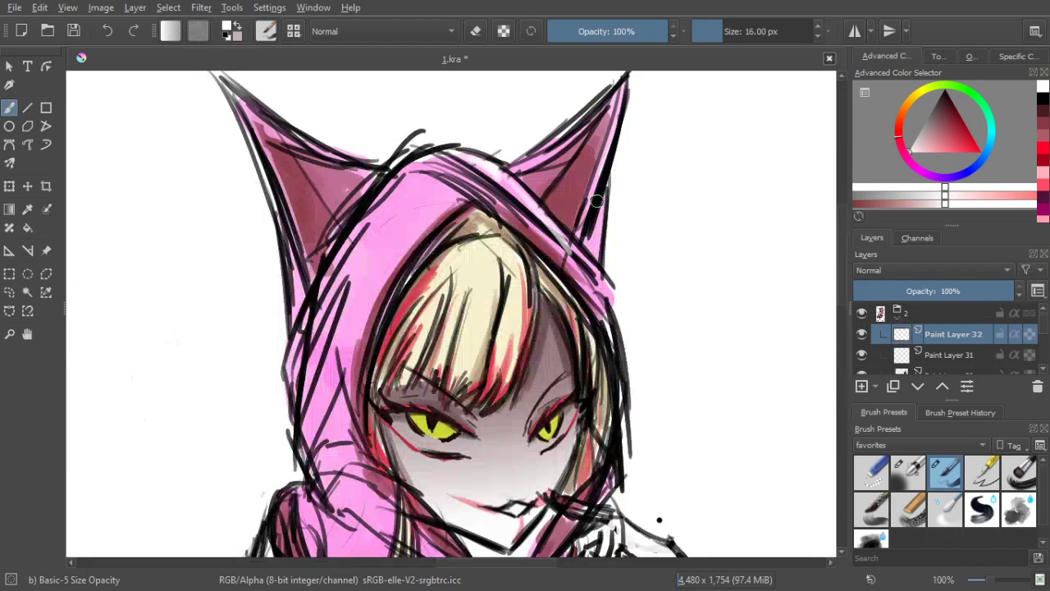
key("bracketleft")
key("bracketleft")
key("bracketleft")
key("bracketleft")
left_click_drag(604, 196, 594, 251)
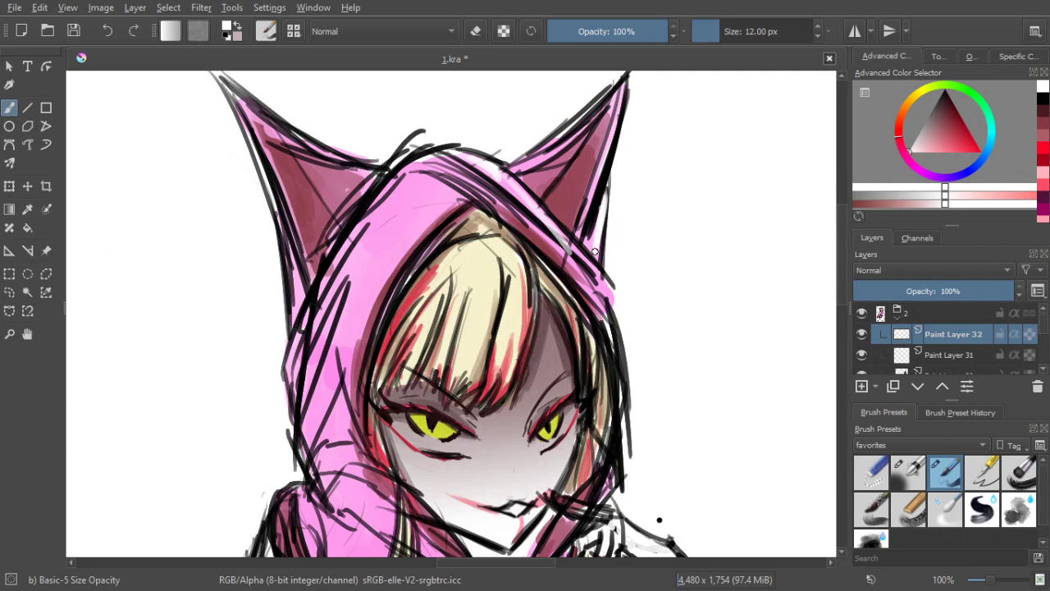
left_click_drag(600, 167, 619, 248)
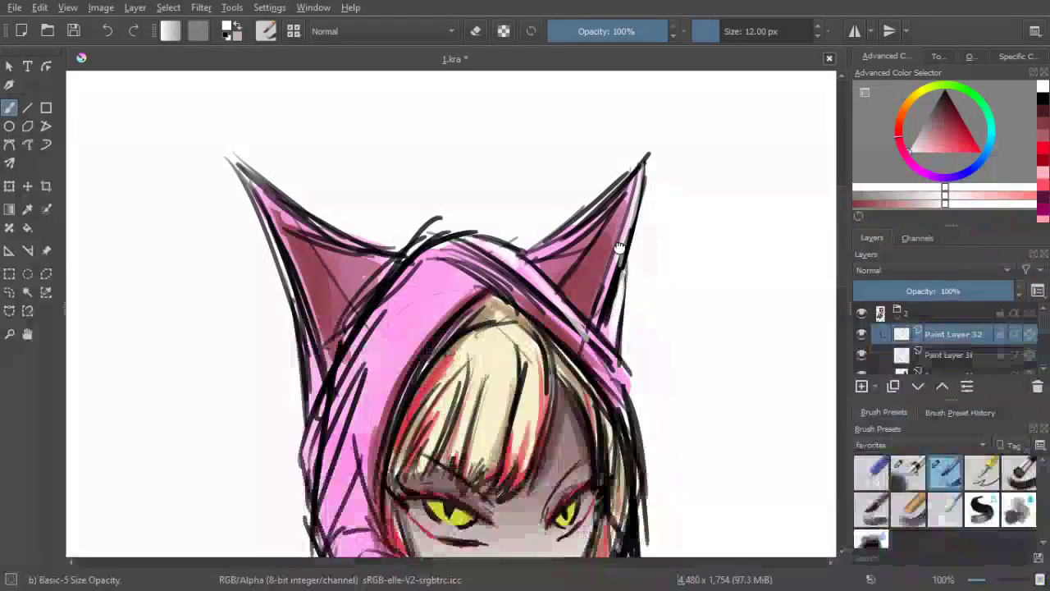
mouse_move(621, 249)
left_mouse_down()
mouse_move(633, 192)
mouse_move(654, 200)
left_mouse_up()
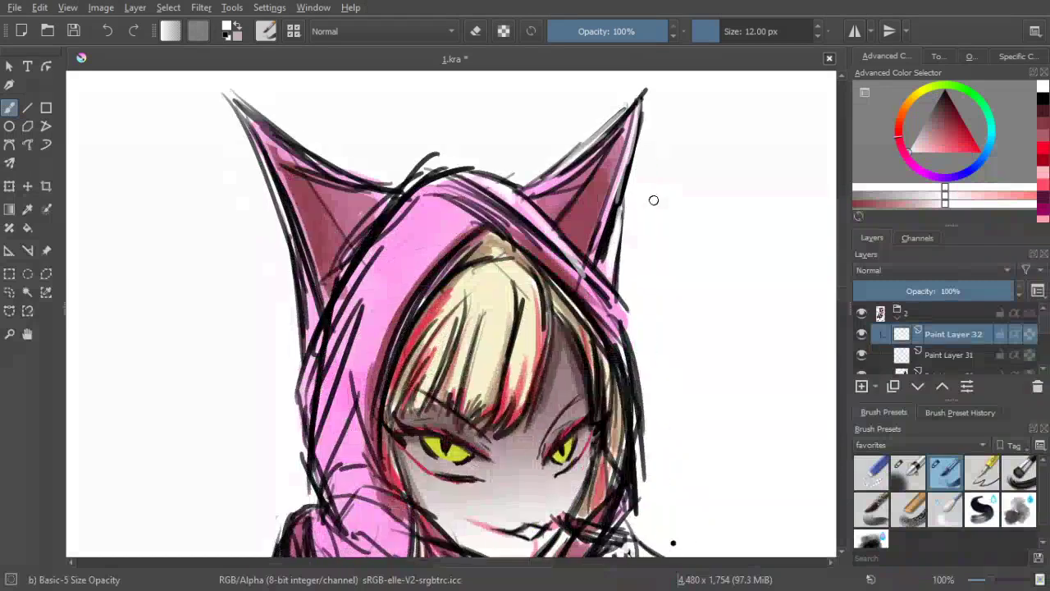
Reduce the brush to 11 px and extend the white highlight down the right side of the hood
key("[")
scroll(654, 194, "down", 3)
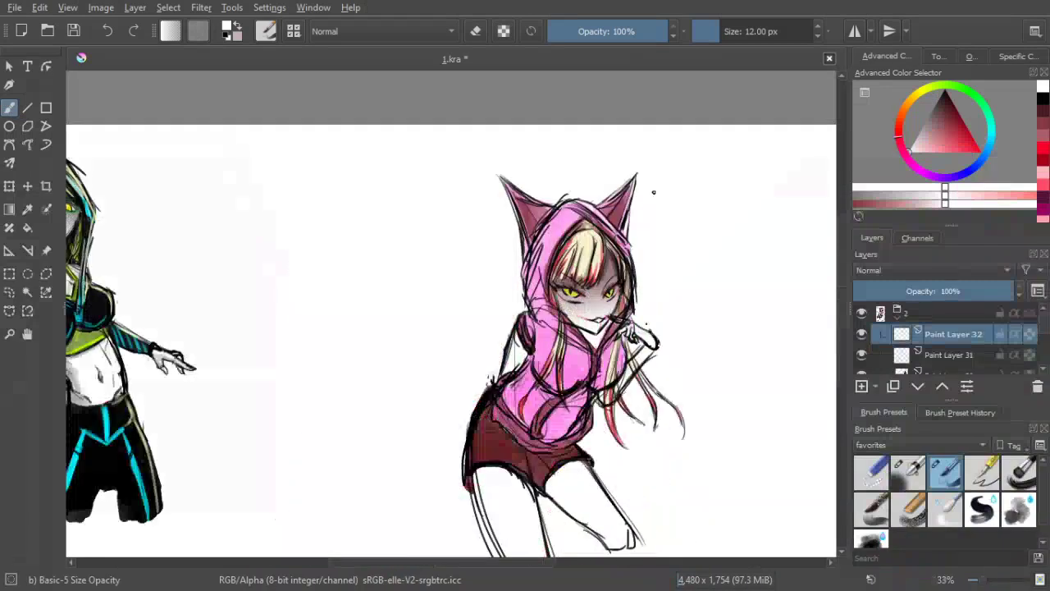
scroll(654, 191, "up", 2)
left_click_drag(659, 188, 698, 167)
scroll(698, 166, "up", 1)
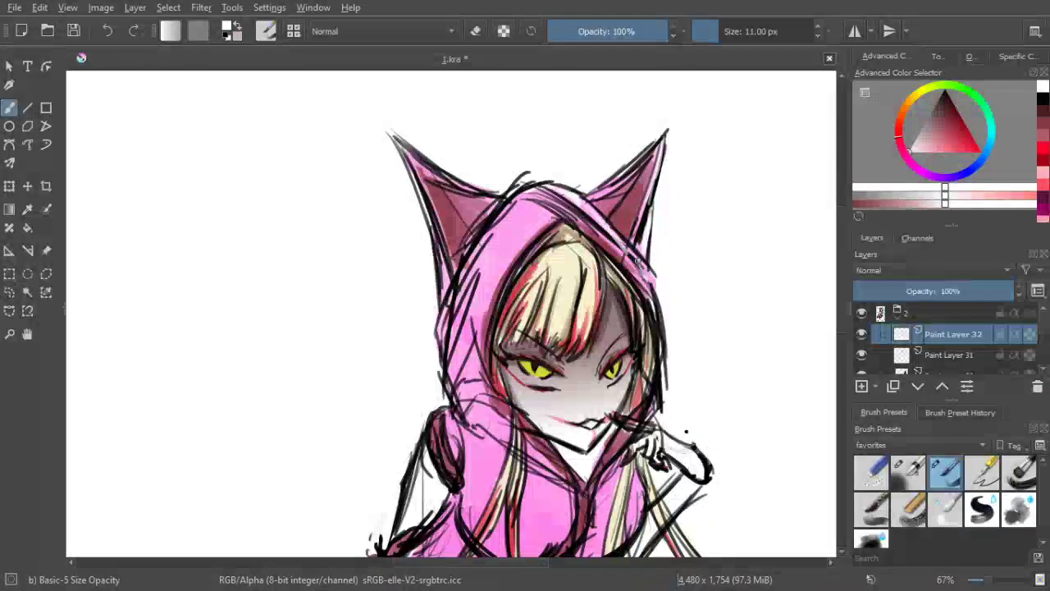
left_click_drag(638, 261, 662, 344)
mouse_move(662, 382)
left_mouse_down()
mouse_move(654, 319)
mouse_move(643, 345)
left_mouse_up()
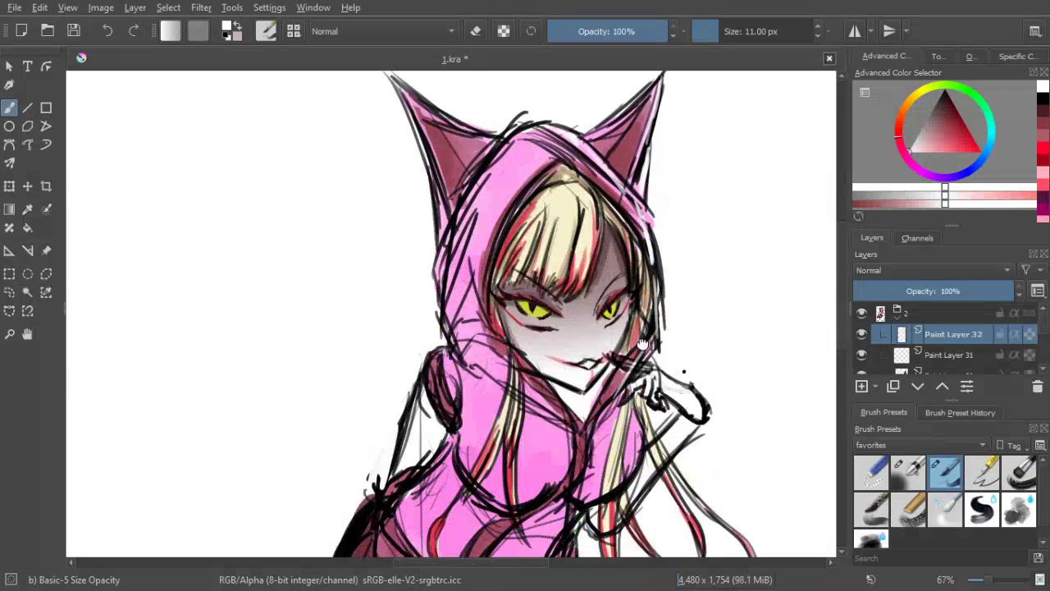
Paint thin white highlights around the raised hand and forearm
left_click_drag(643, 344, 658, 297)
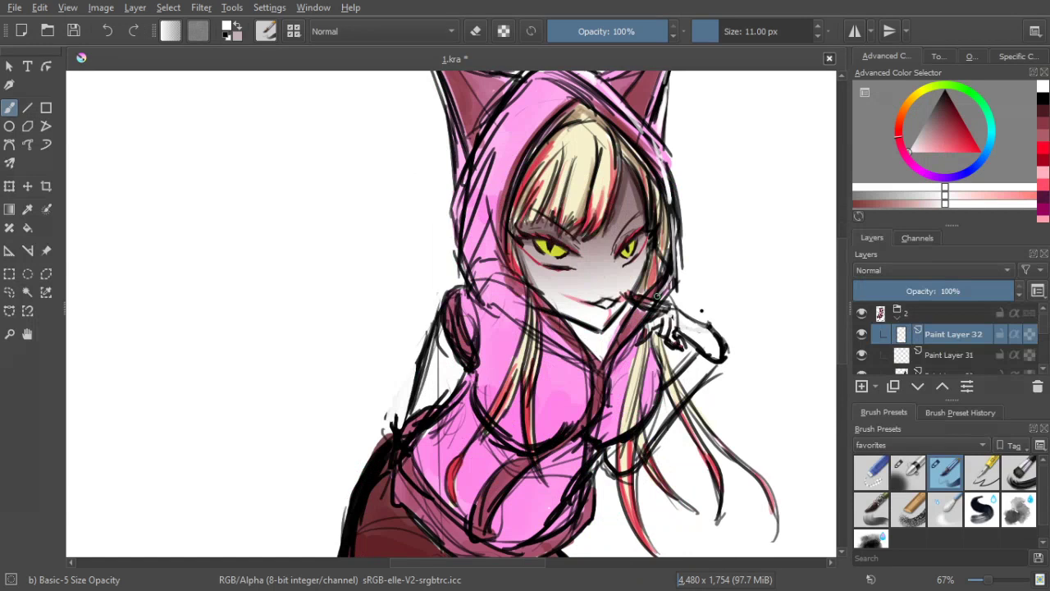
mouse_move(656, 296)
left_mouse_down()
mouse_move(633, 256)
mouse_move(693, 194)
left_mouse_up()
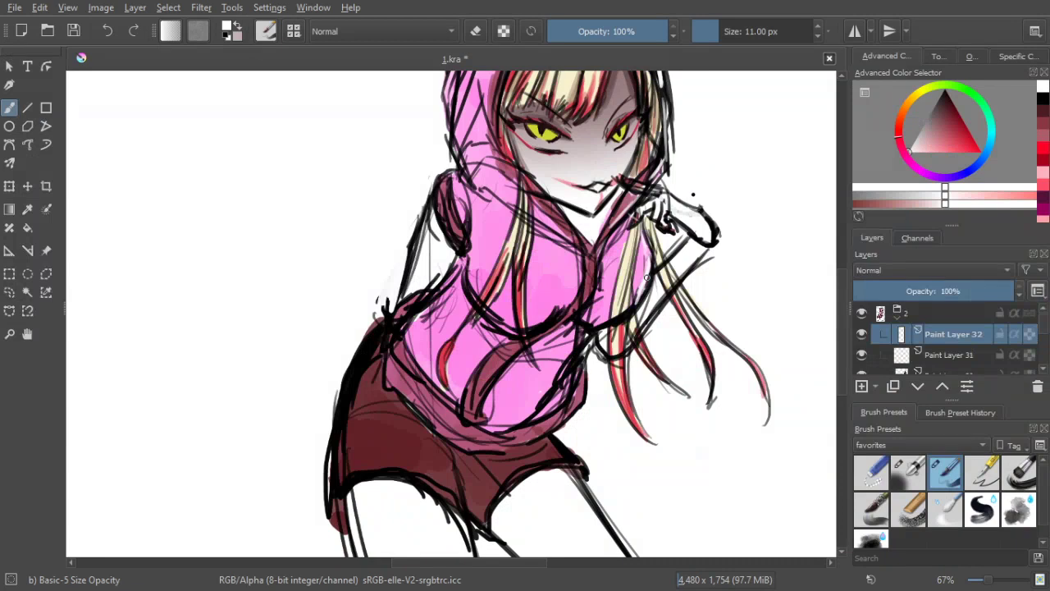
left_click_drag(646, 277, 697, 182)
Enlarge the brush to 20 px and continue the white highlights down the body and along the left ear's upper edge
key("bracketright")
key("bracketright")
key("bracketright")
key("bracketright")
key("bracketright")
key("bracketright")
key("bracketright")
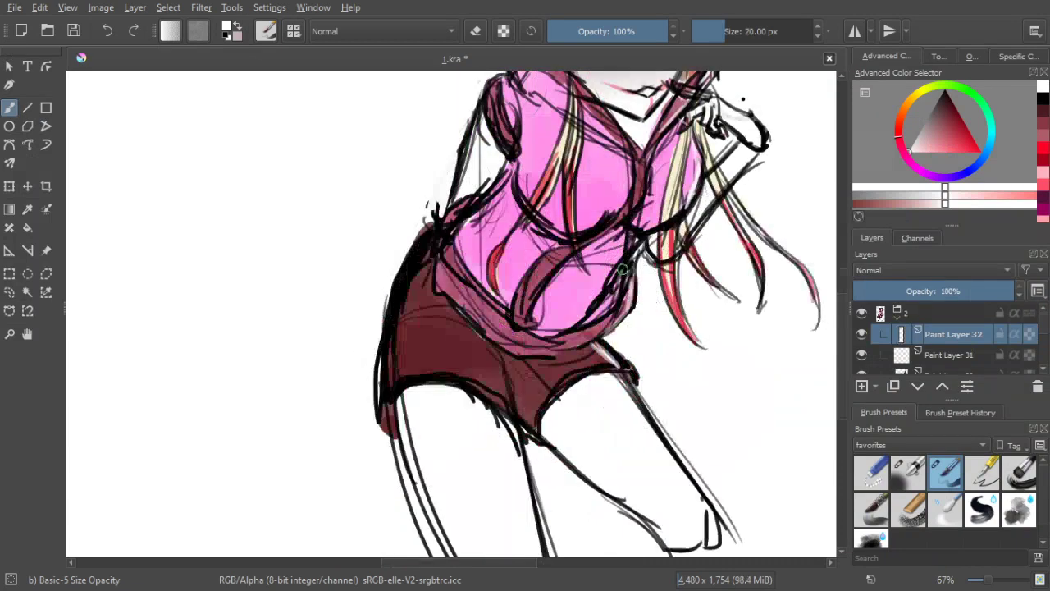
left_click_drag(497, 367, 553, 377)
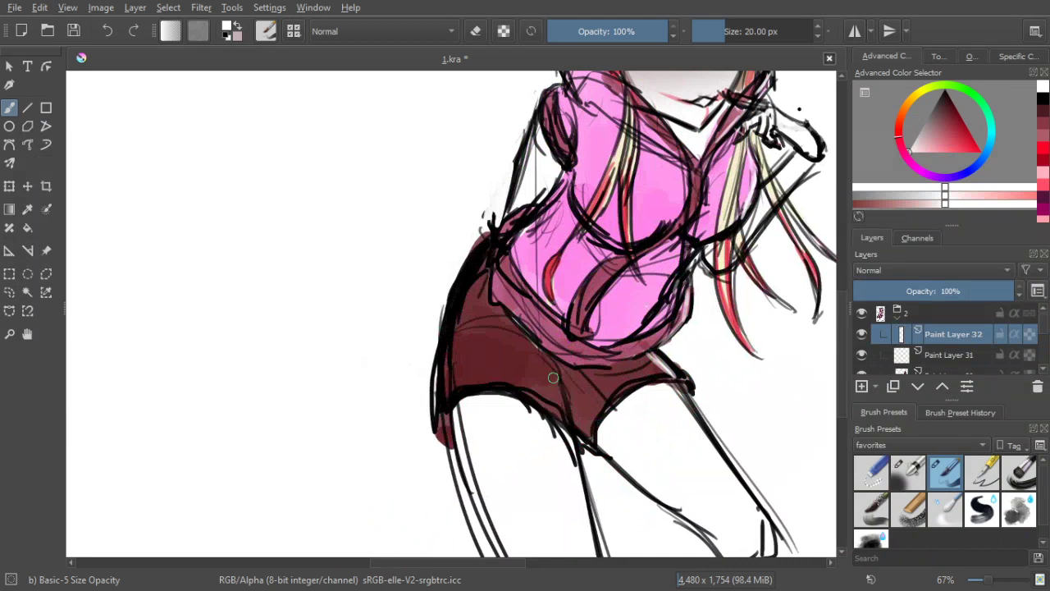
scroll(553, 377, "down", 2)
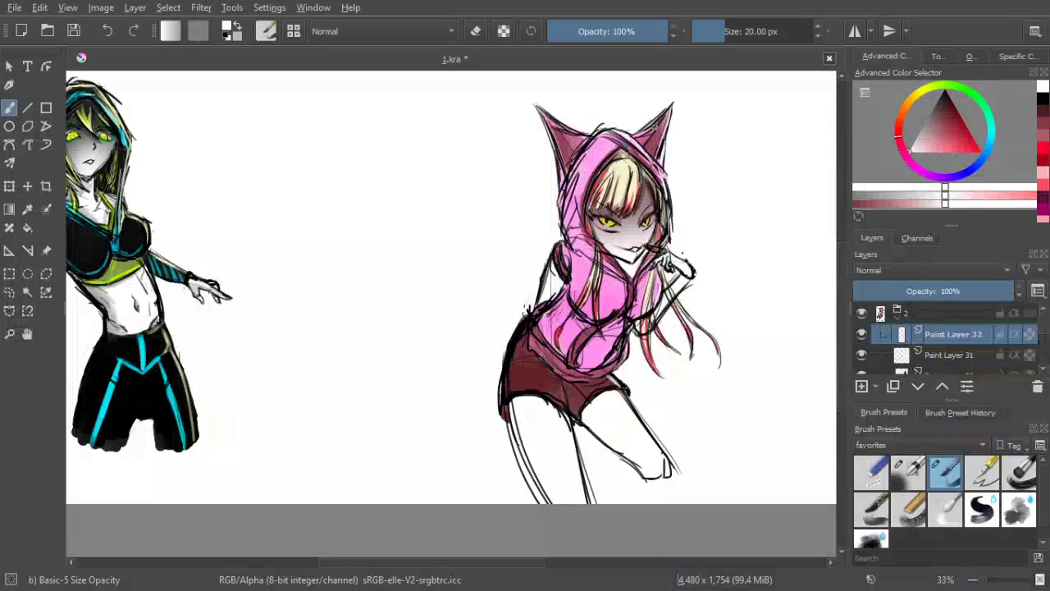
left_click_drag(611, 133, 608, 151)
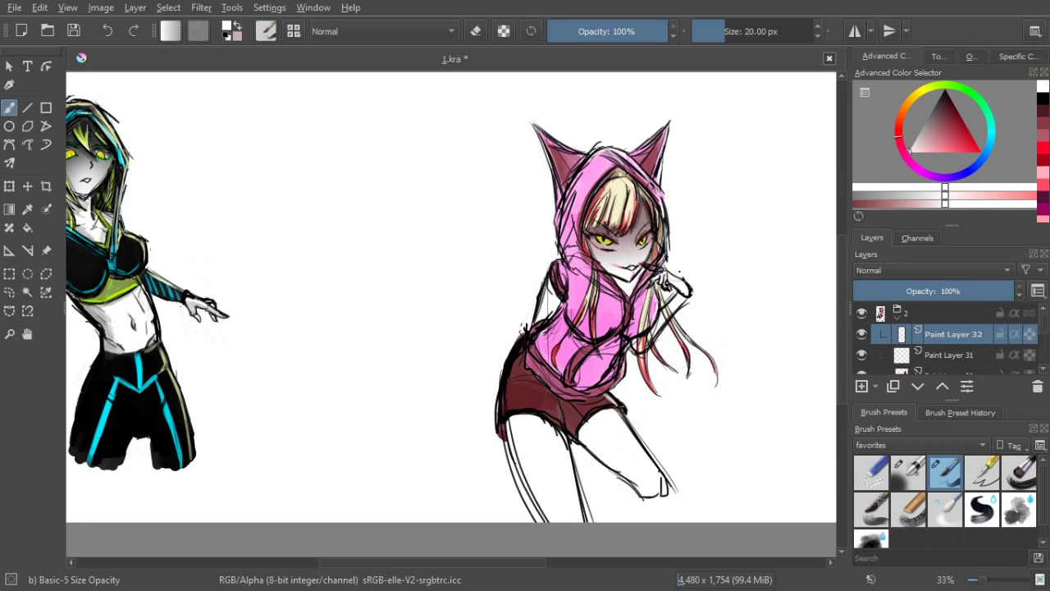
left_click_drag(548, 138, 585, 157)
Lock the alpha of Paint Layer 32 and recolour its white highlights saturated yellow with a 73 px brush
left_click(920, 91)
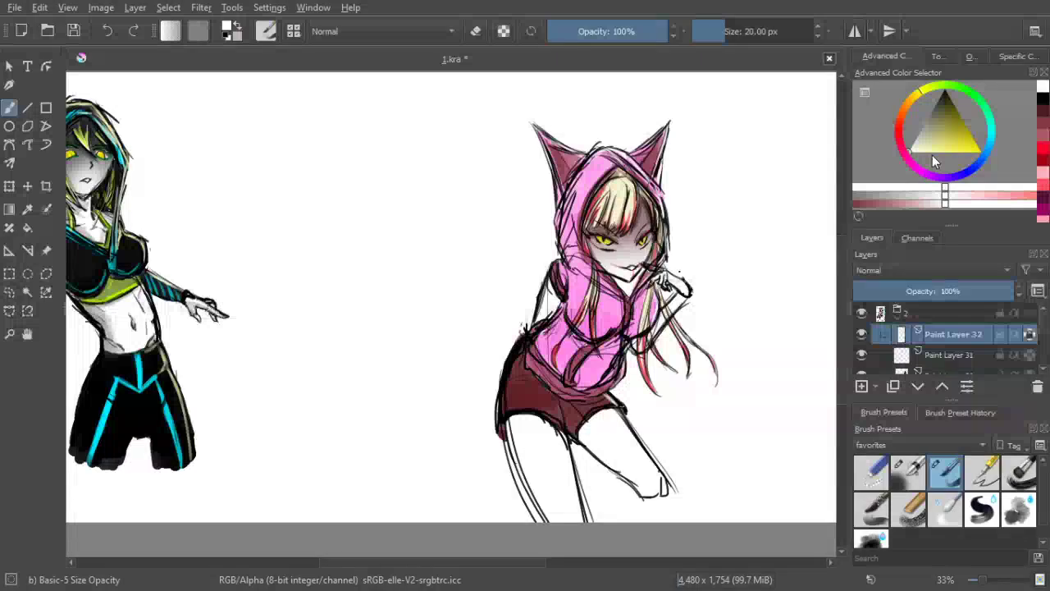
left_click(933, 155)
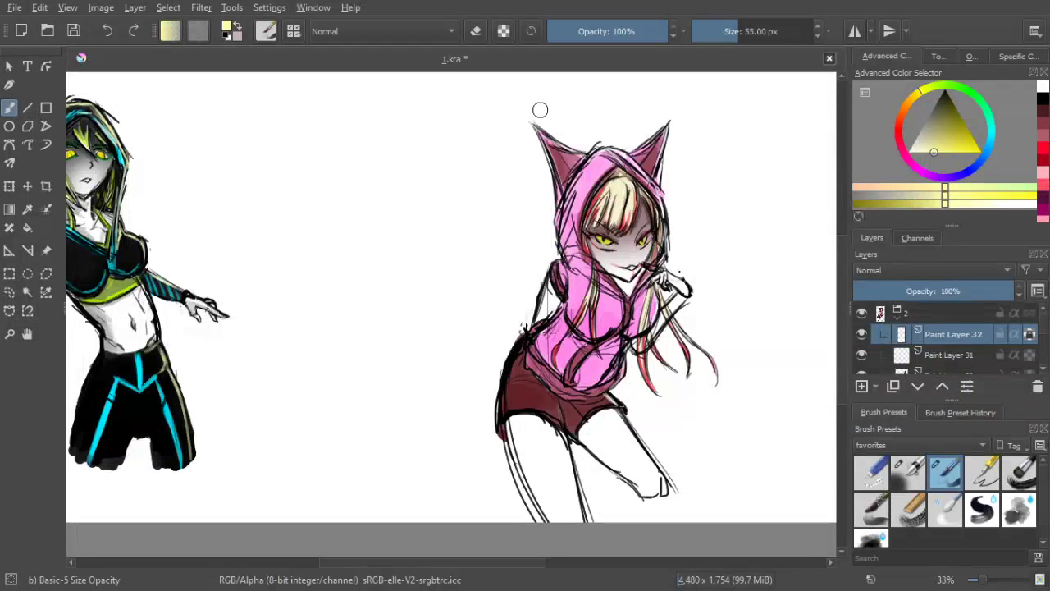
key("bracketright")
key("bracketright")
key("bracketright")
key("bracketright")
left_click(982, 152)
mouse_move(663, 146)
left_mouse_down()
mouse_move(667, 252)
mouse_move(720, 237)
left_mouse_up()
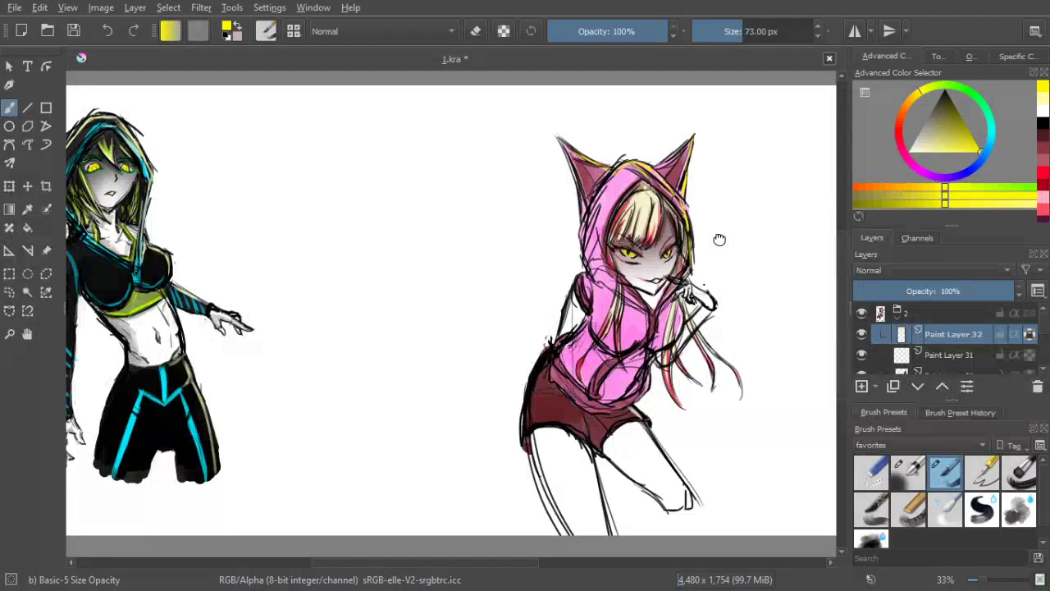
Pick a paler yellow and repaint the alpha-locked rim highlights along the ears, hood and body with the 73 px brush
left_click_drag(719, 240, 694, 238)
left_click(963, 152)
left_click_drag(967, 166, 973, 177)
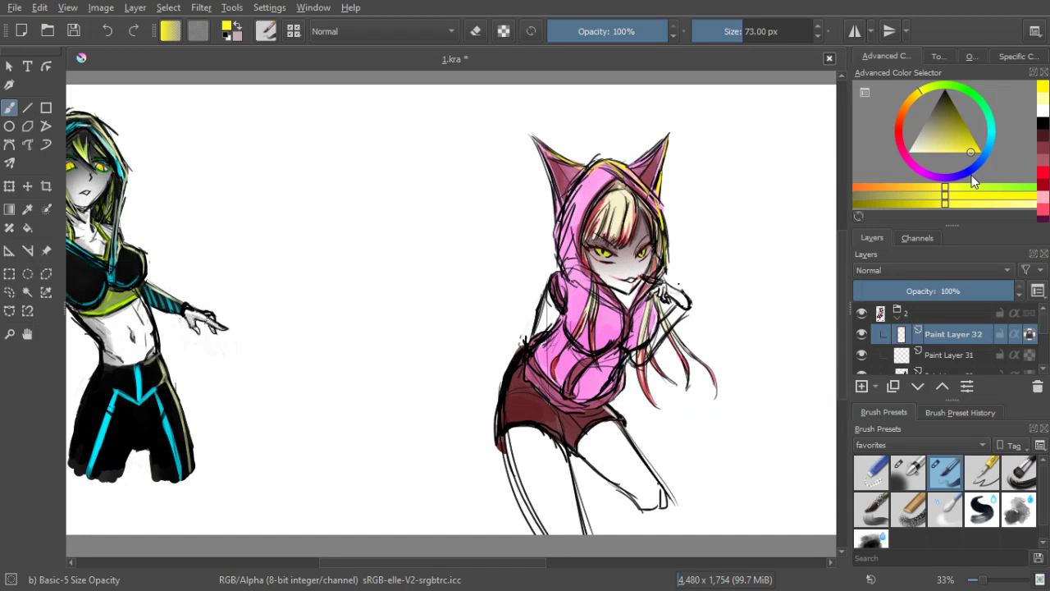
left_click(476, 31)
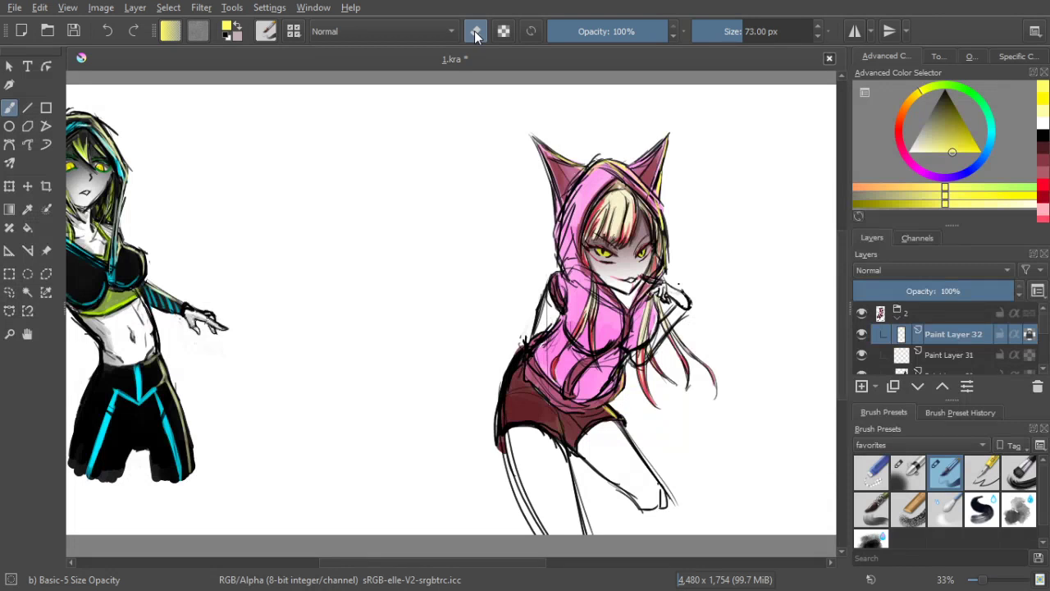
left_click(476, 31)
Unlock the layer's alpha and add pale yellow highlights to the hood's top and the raised hand with a 20 px brush
left_click_drag(609, 163, 635, 176)
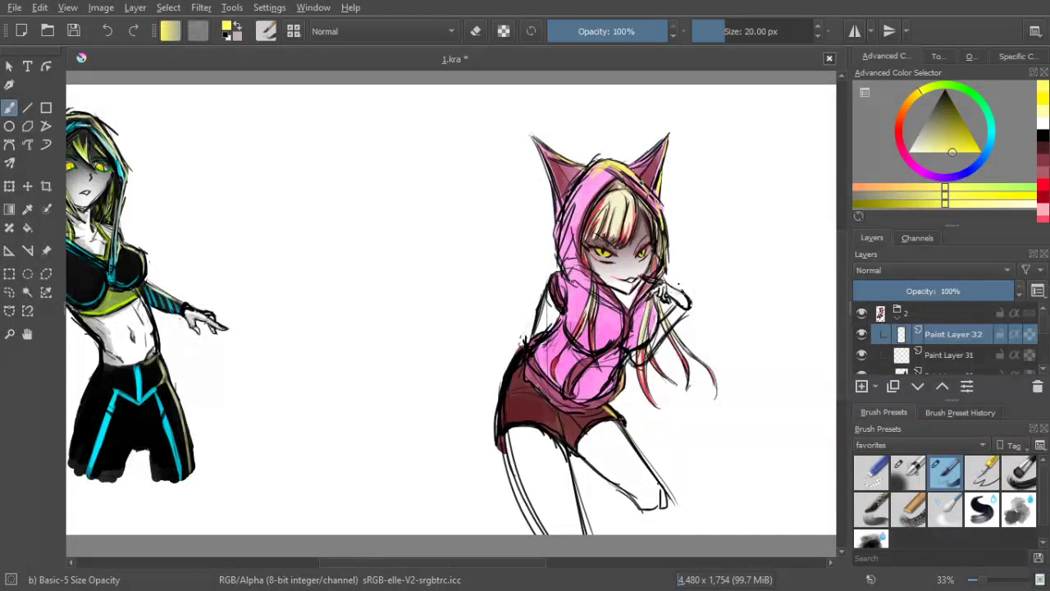
mouse_move(525, 328)
left_mouse_down()
mouse_move(521, 262)
mouse_move(516, 338)
left_mouse_up()
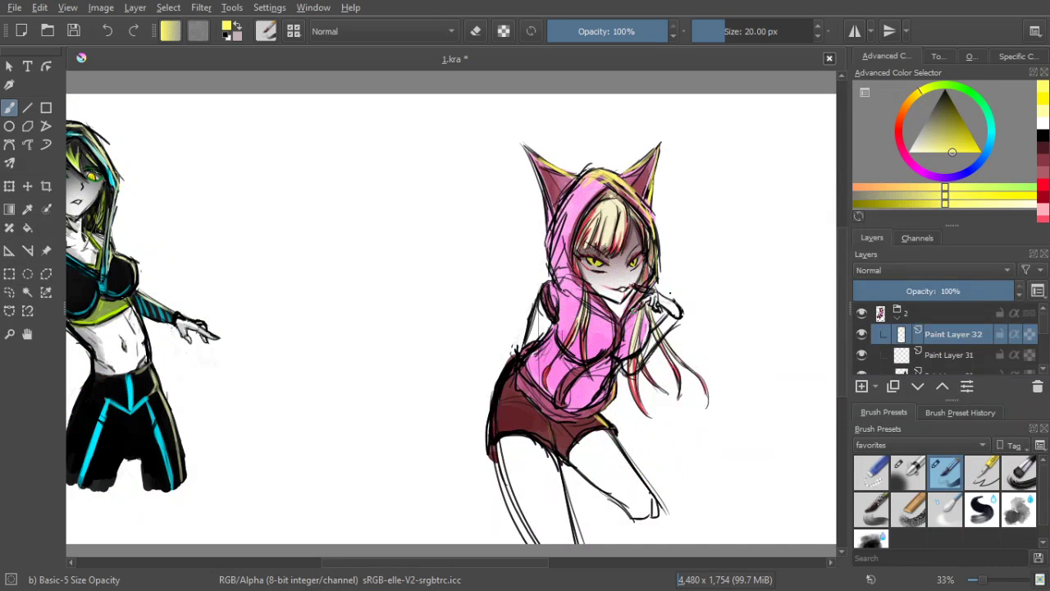
left_click_drag(661, 296, 679, 313)
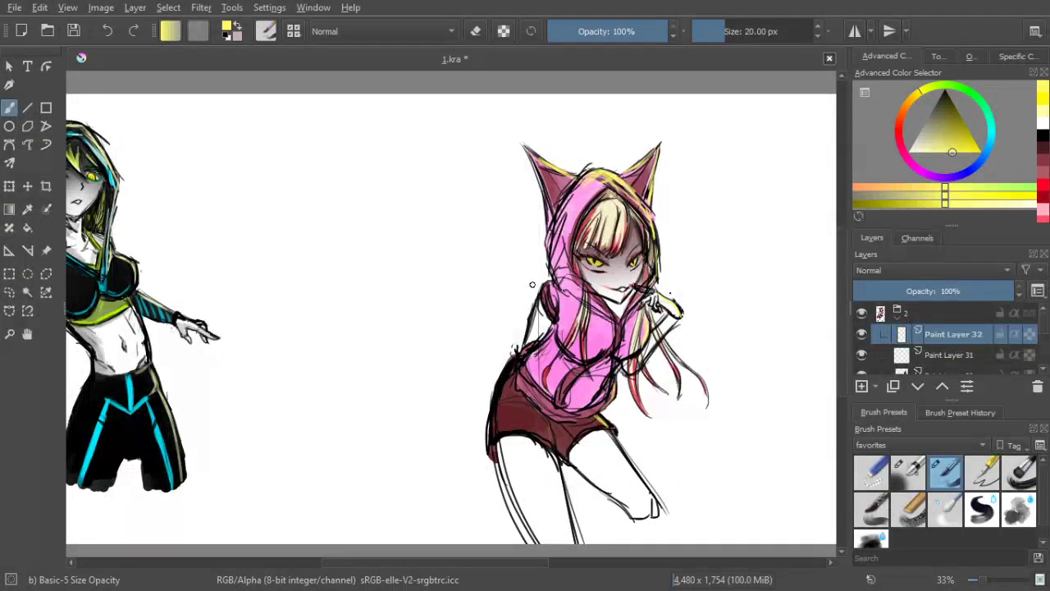
scroll(629, 333, "up", 1)
left_click_drag(629, 333, 622, 294)
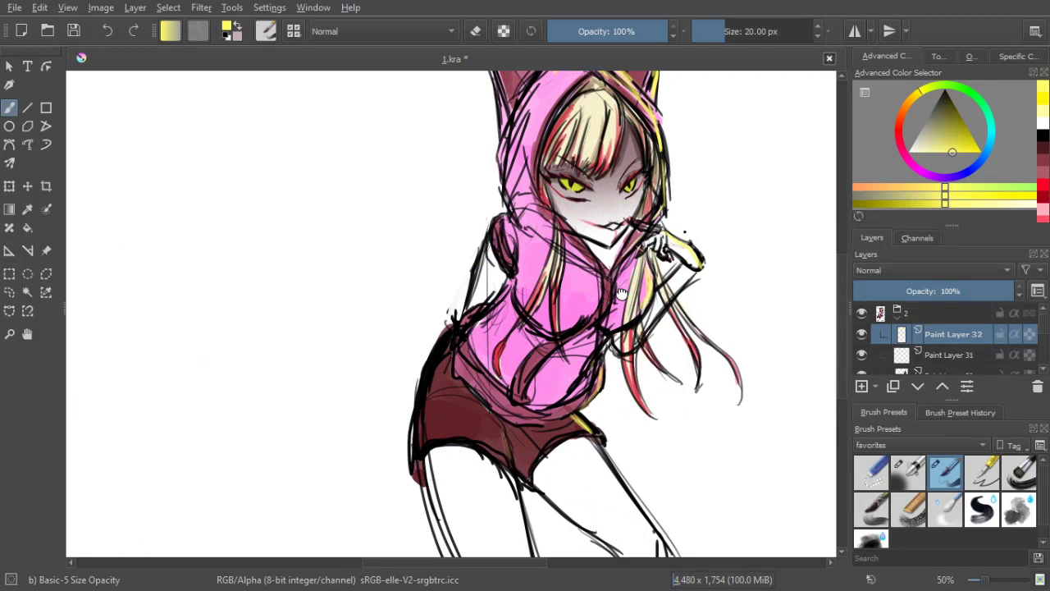
left_click_drag(621, 294, 617, 288)
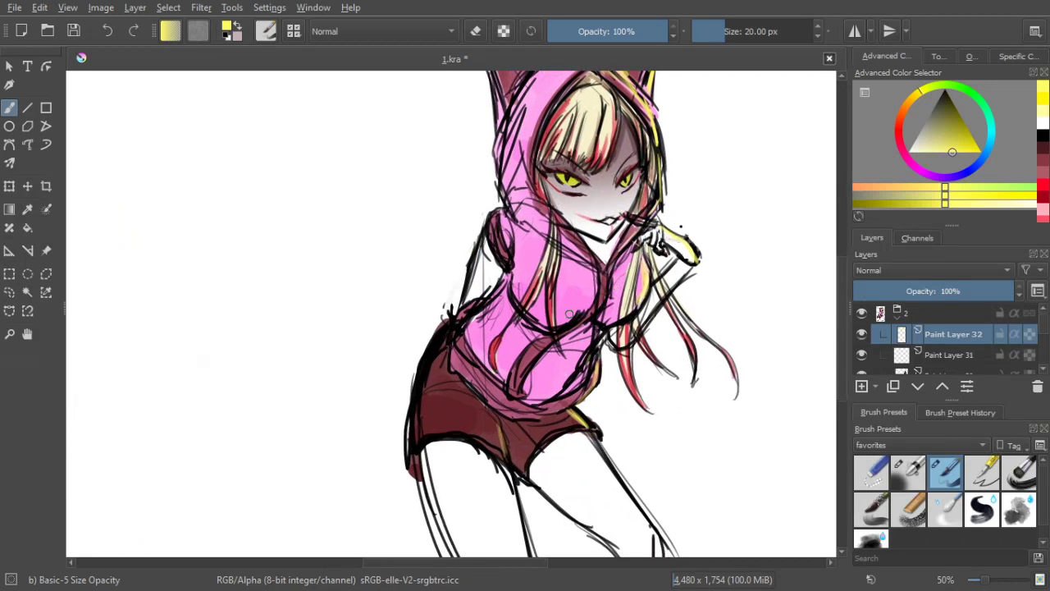
Pick white from the canvas as the painting colour and save the drawing
scroll(569, 315, "down", 2)
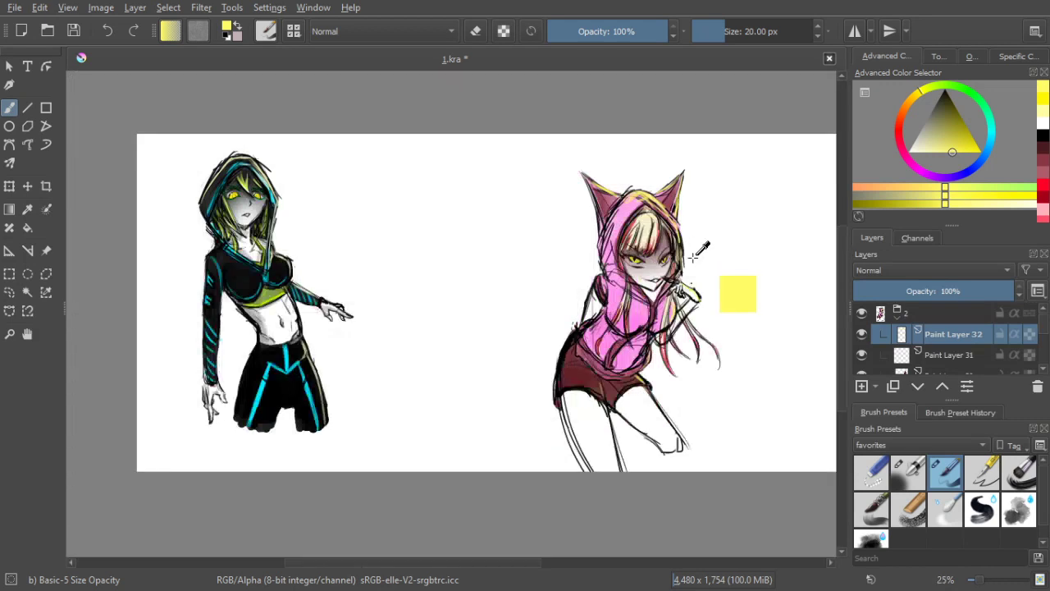
scroll(698, 261, "down", 2)
scroll(692, 260, "up", 3)
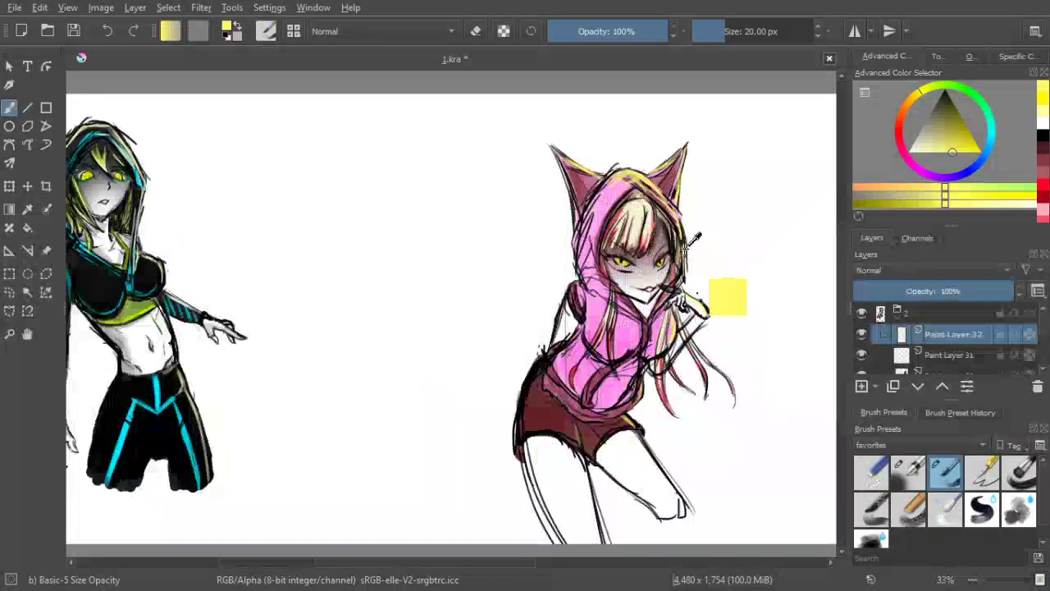
key("ctrl+s")
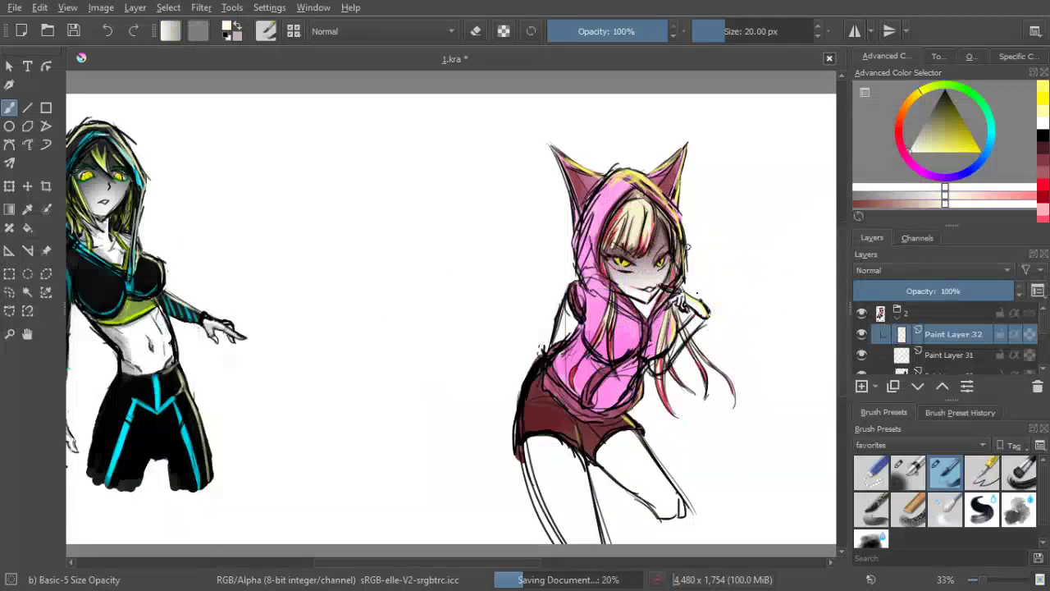
Examine the cat-ear character's highlights and overall colouring alongside the first hooded character
scroll(704, 265, "down", 1)
scroll(714, 254, "up", 1)
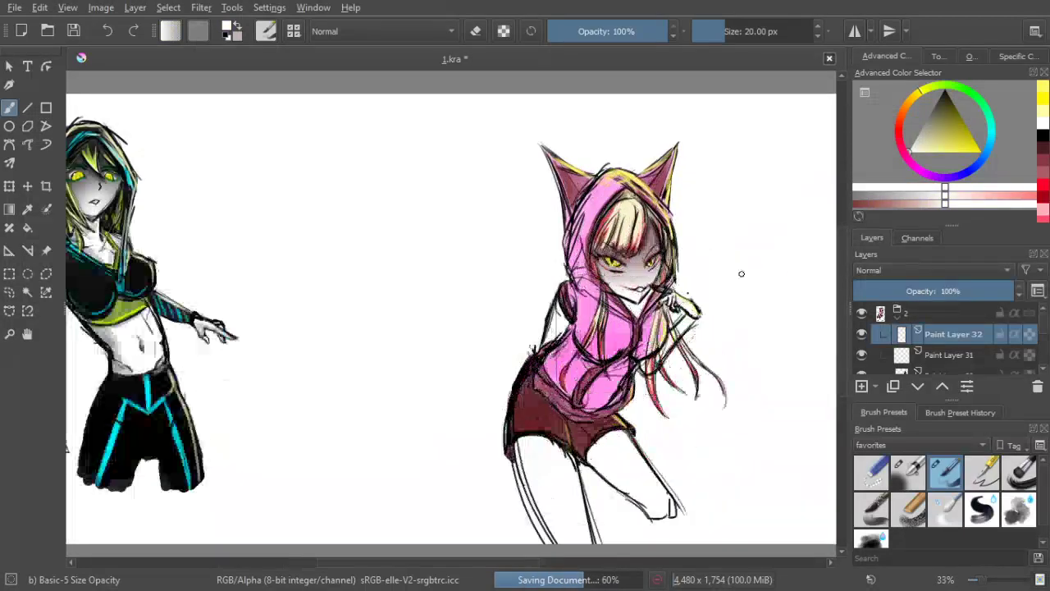
scroll(729, 272, "down", 1)
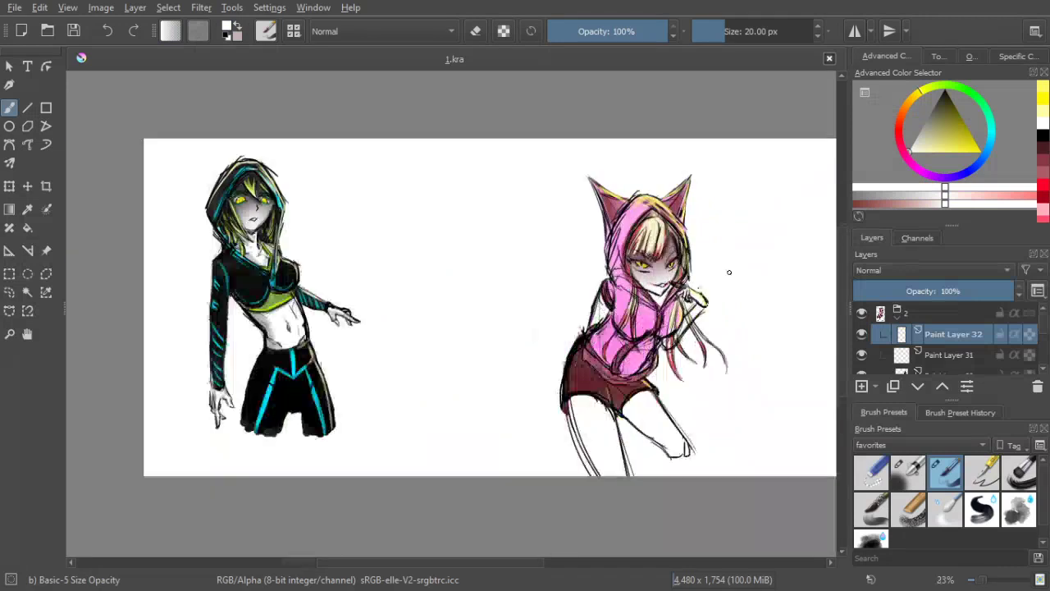
scroll(729, 272, "up", 1)
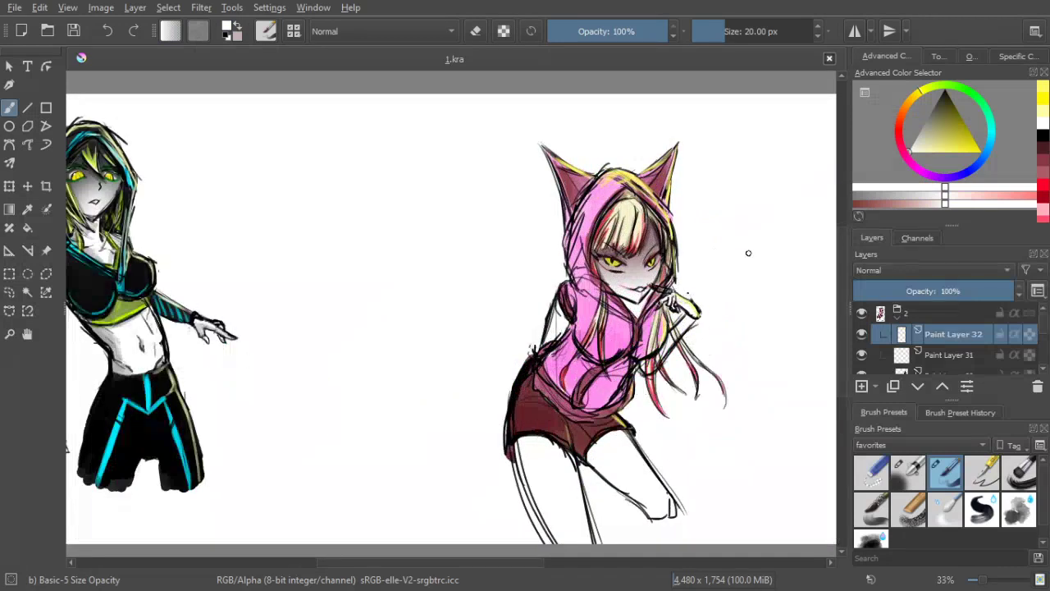
scroll(731, 268, "down", 1)
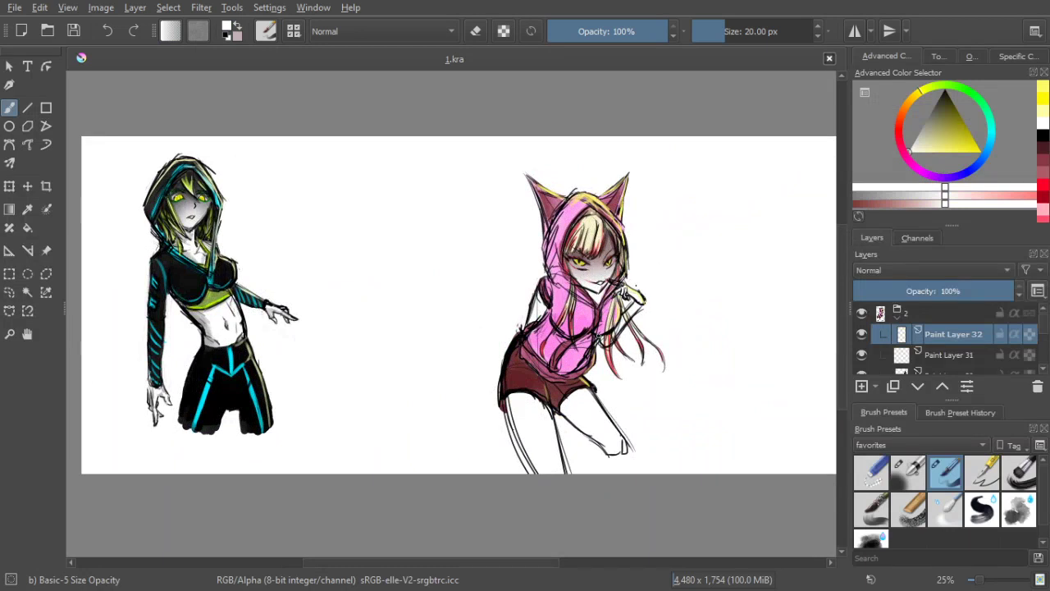
key("plus")
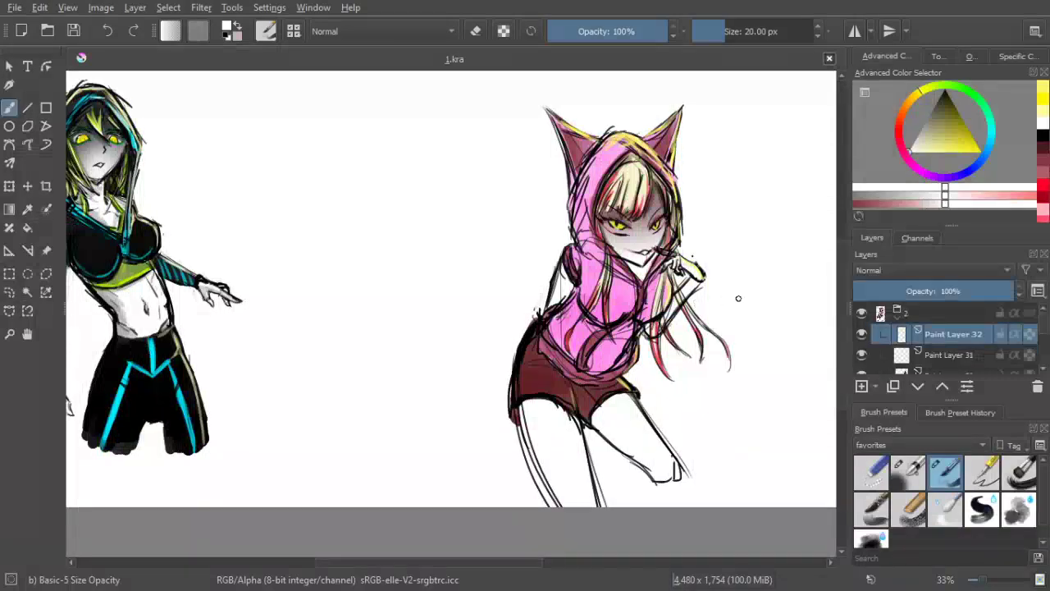
scroll(739, 299, "down", 3)
scroll(742, 280, "up", 2)
left_click_drag(719, 324, 694, 303)
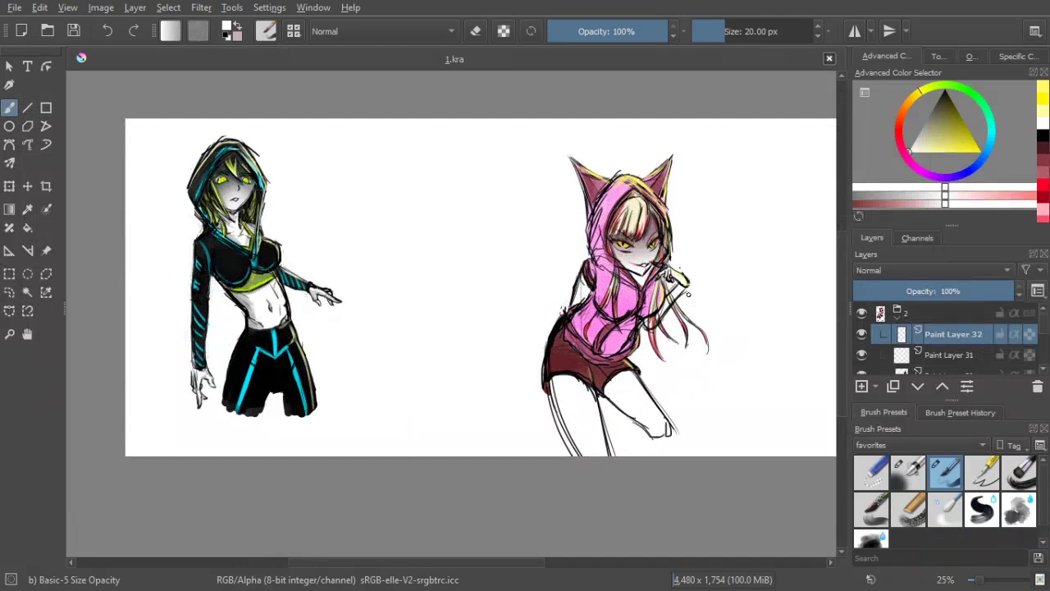
left_click_drag(692, 285, 686, 281)
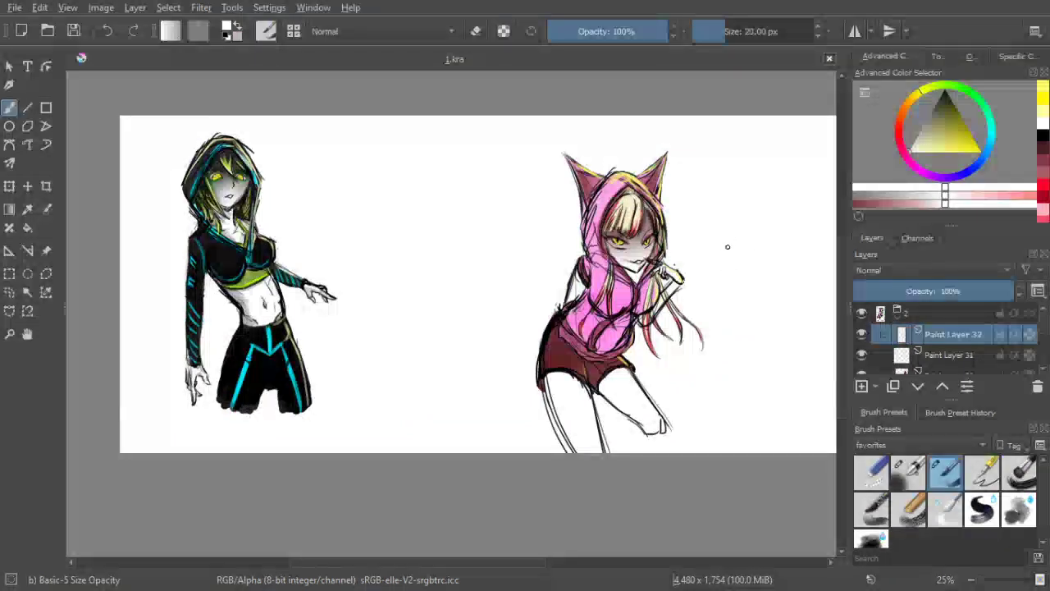
Add a paint layer above the highlights and cover stray sketch lines around the waist with a 35 px white brush
key("Insert")
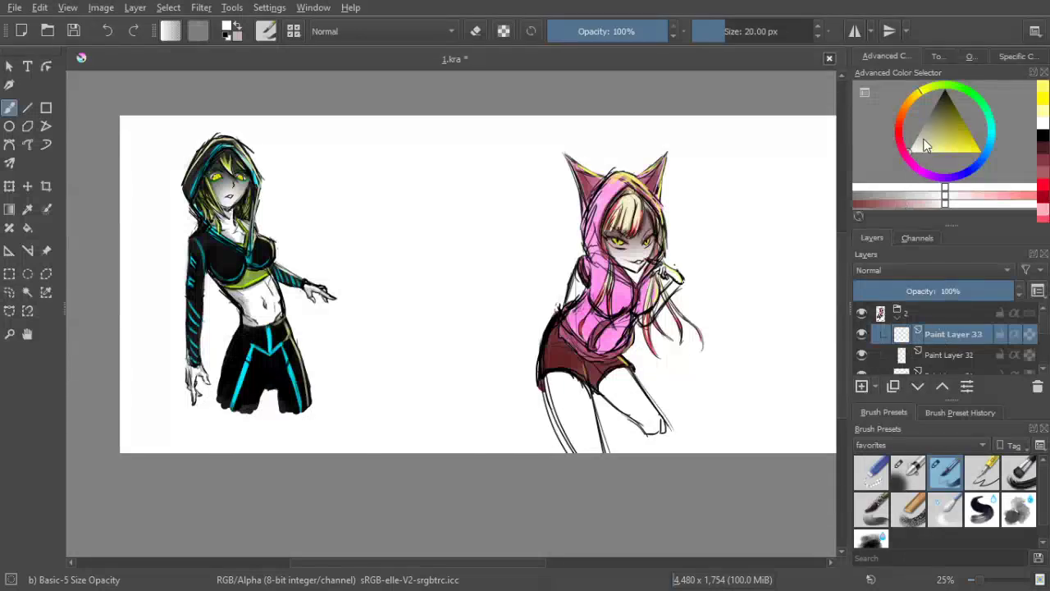
key("bracketright")
key("bracketright")
left_click_drag(556, 313, 556, 311)
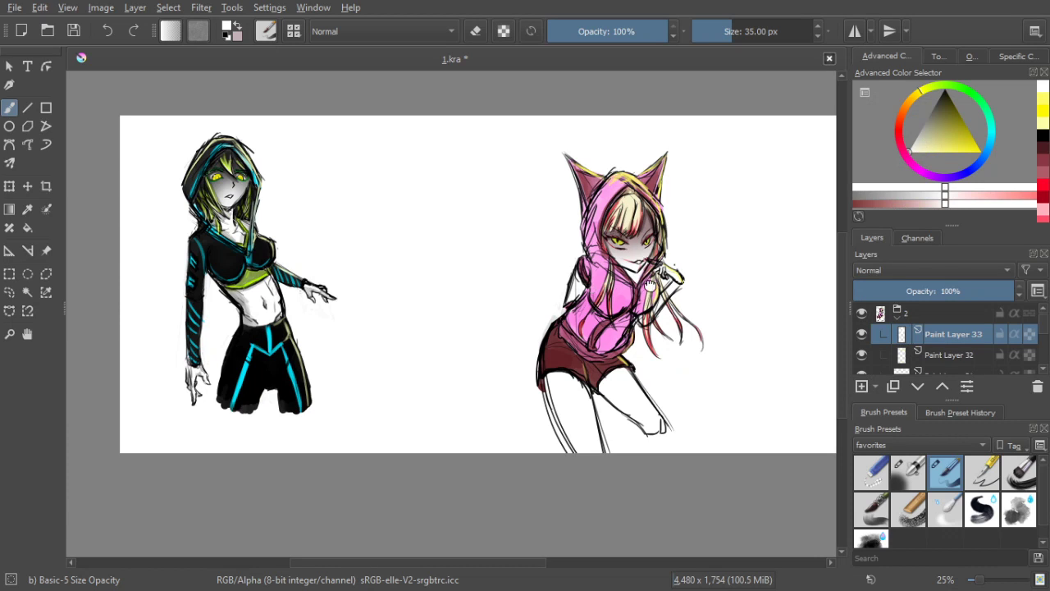
left_click_drag(651, 287, 663, 287)
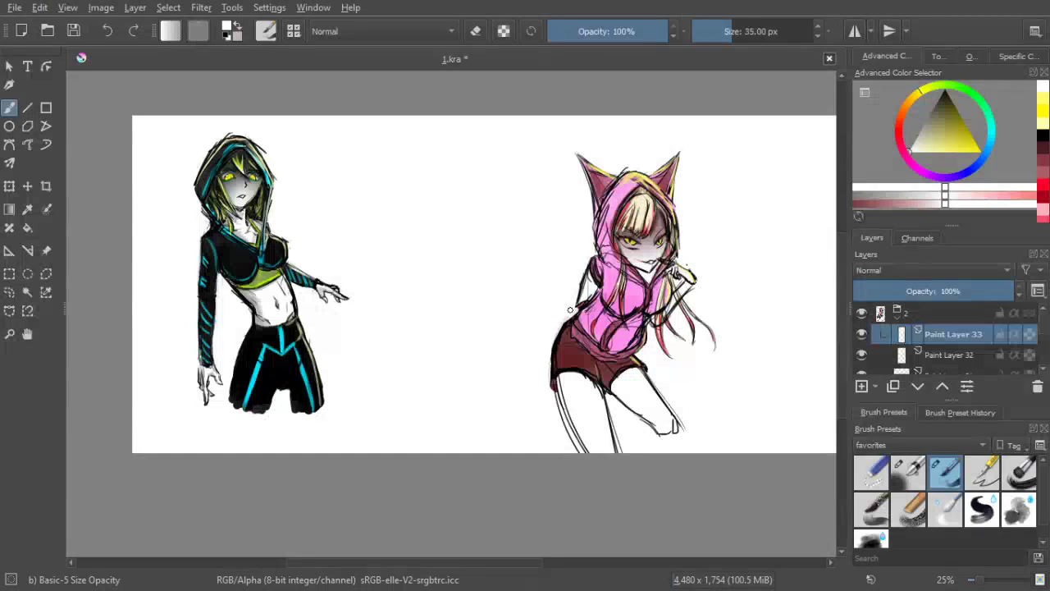
key("ctrl+z")
Reduce the white brush to 20 px and clean up the remaining stray lines beside the rear arm and hip
scroll(583, 298, "up", 2)
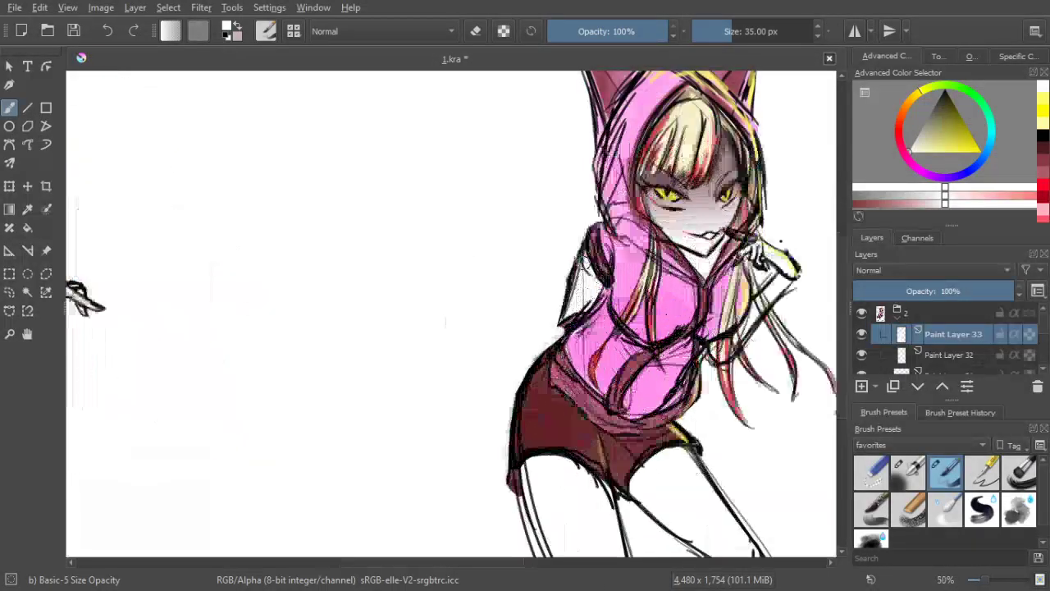
key("bracketleft")
key("bracketleft")
key("bracketleft")
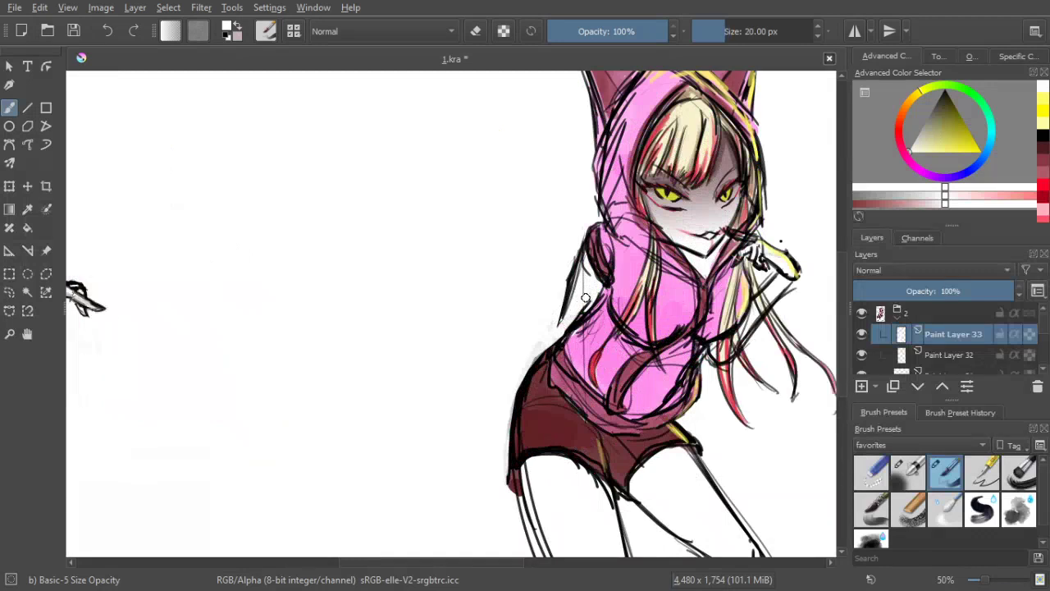
Switch to black, reduce the brush to 11 px and extend the rear arm's outline down to the hip
left_click_drag(937, 112, 953, 57)
key("bracketleft")
key("bracketleft")
key("bracketleft")
key("bracketleft")
key("bracketleft")
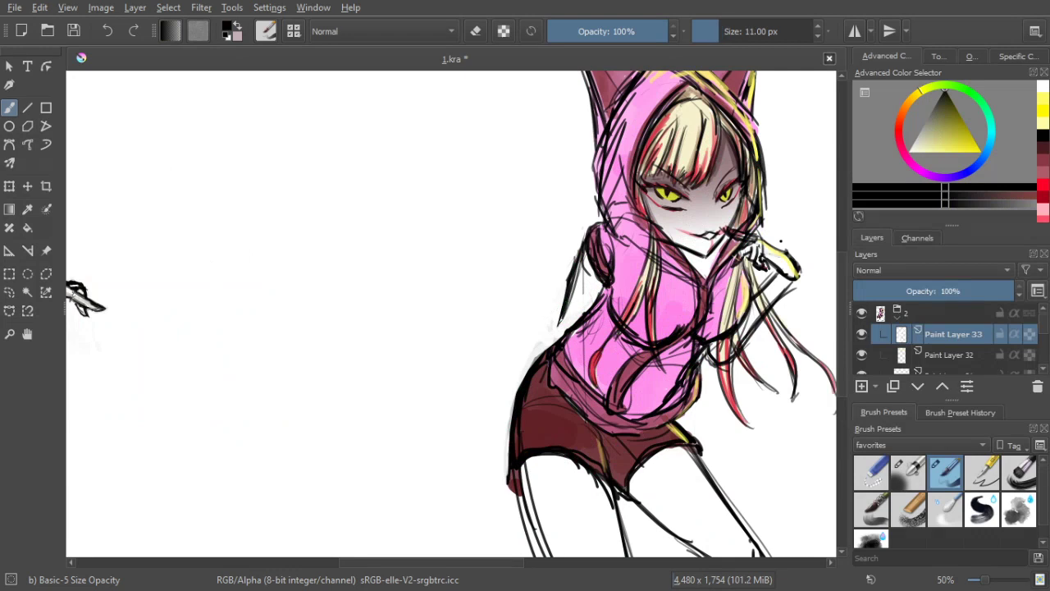
left_click_drag(562, 305, 551, 343)
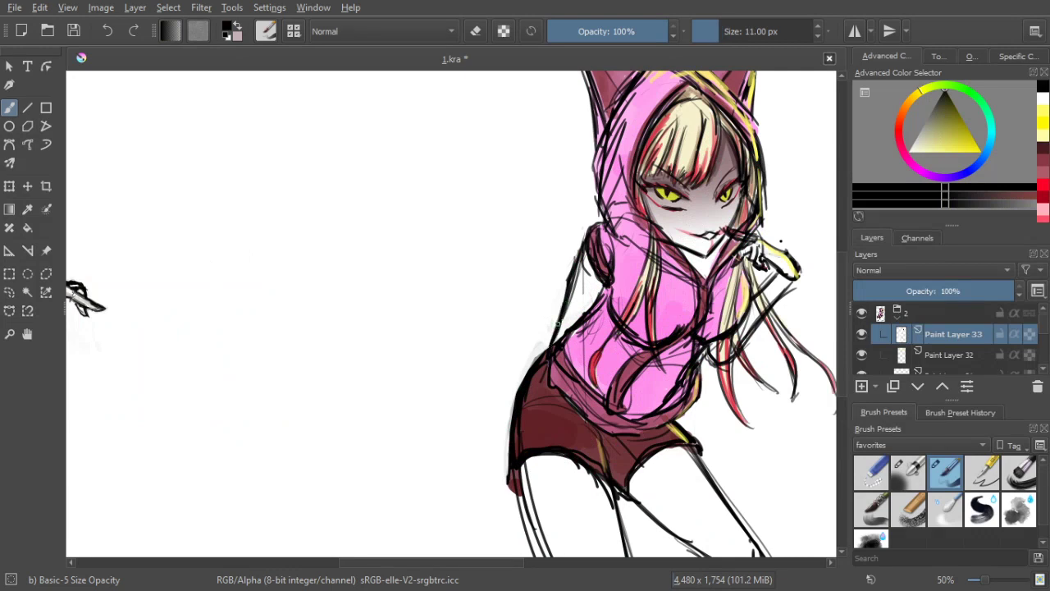
Try sketching the rear hand in black beside the outer edge of the shorts, and undo its strokes
scroll(576, 293, "down", 4)
scroll(581, 288, "up", 2)
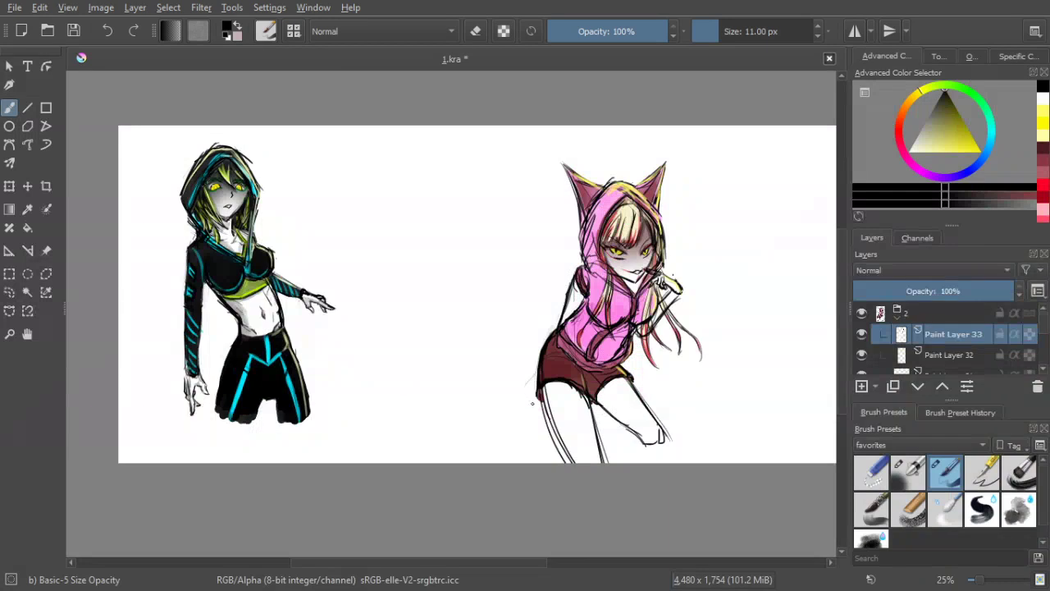
left_click_drag(525, 375, 535, 400)
mouse_move(618, 253)
left_mouse_down()
mouse_move(627, 255)
mouse_move(638, 170)
mouse_move(600, 250)
left_mouse_up()
scroll(621, 264, "down", 2)
scroll(633, 255, "up", 1)
scroll(635, 249, "up", 1)
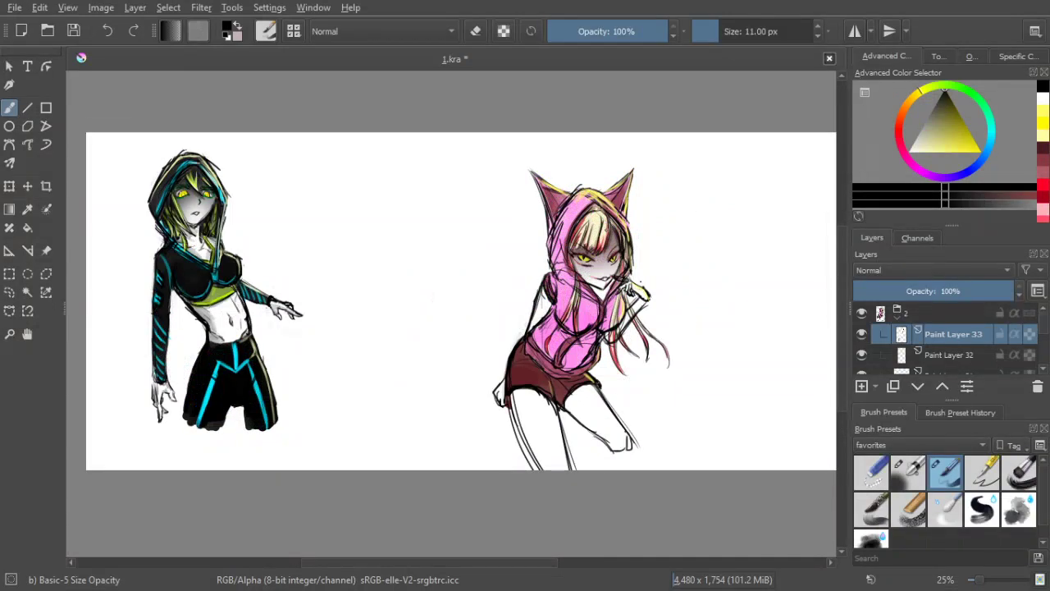
left_click_drag(635, 287, 651, 277)
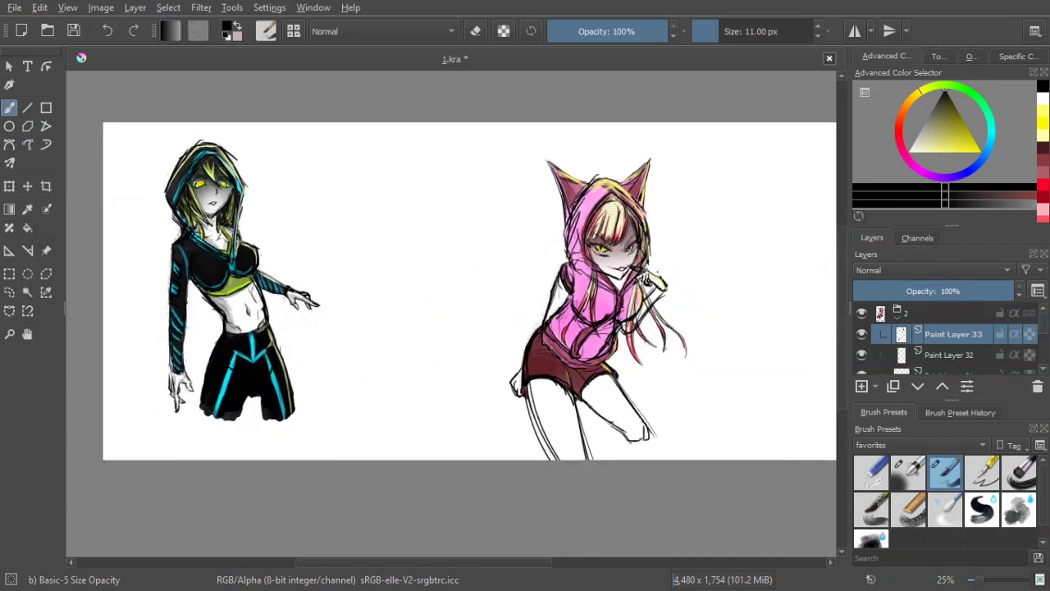
scroll(651, 277, "down", 2)
key("plus")
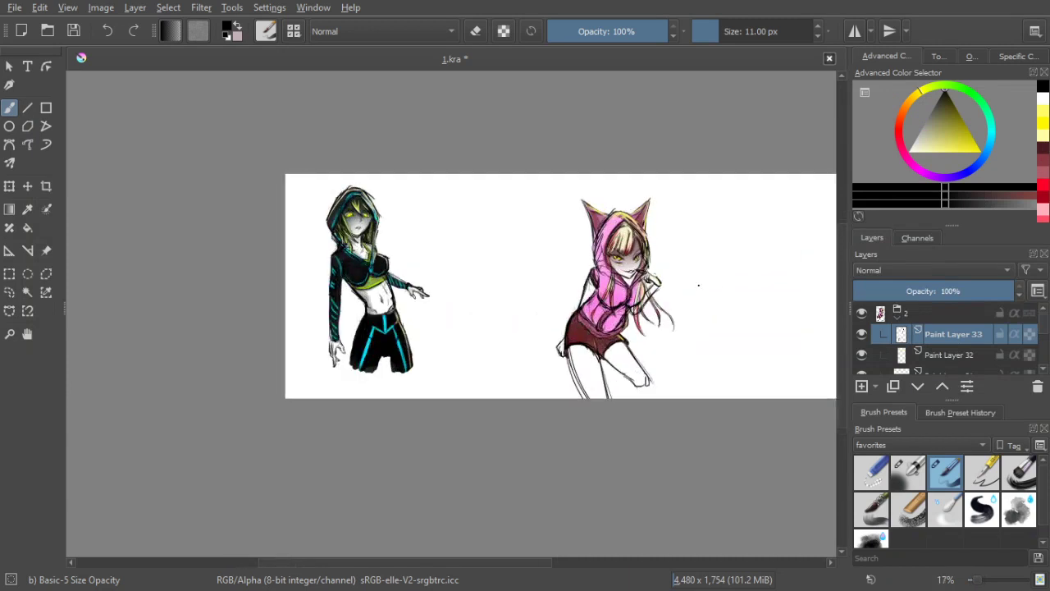
key("plus")
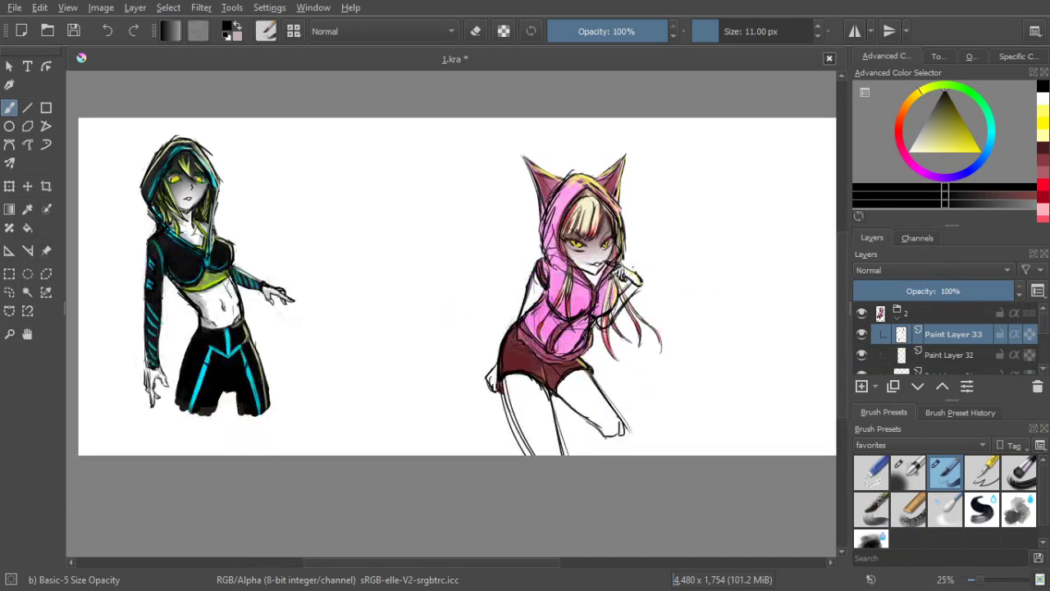
key("ctrl+z")
key("ctrl+z")
key("ctrl+z")
Save the drawing with the extended rear arm outline
key("ctrl+s")
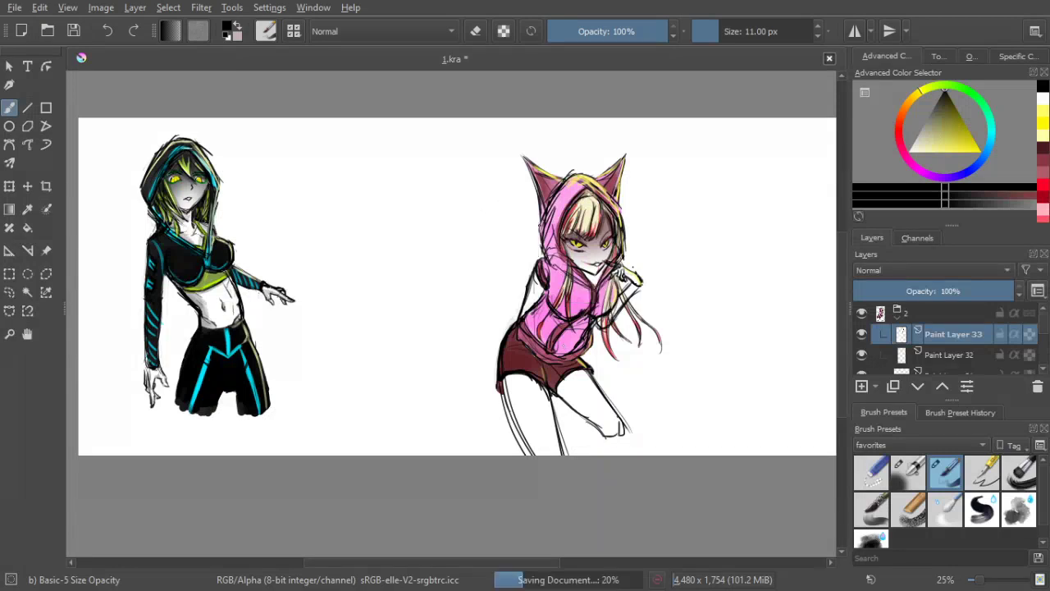
scroll(745, 297, "down", 1)
left_click_drag(744, 297, 790, 282)
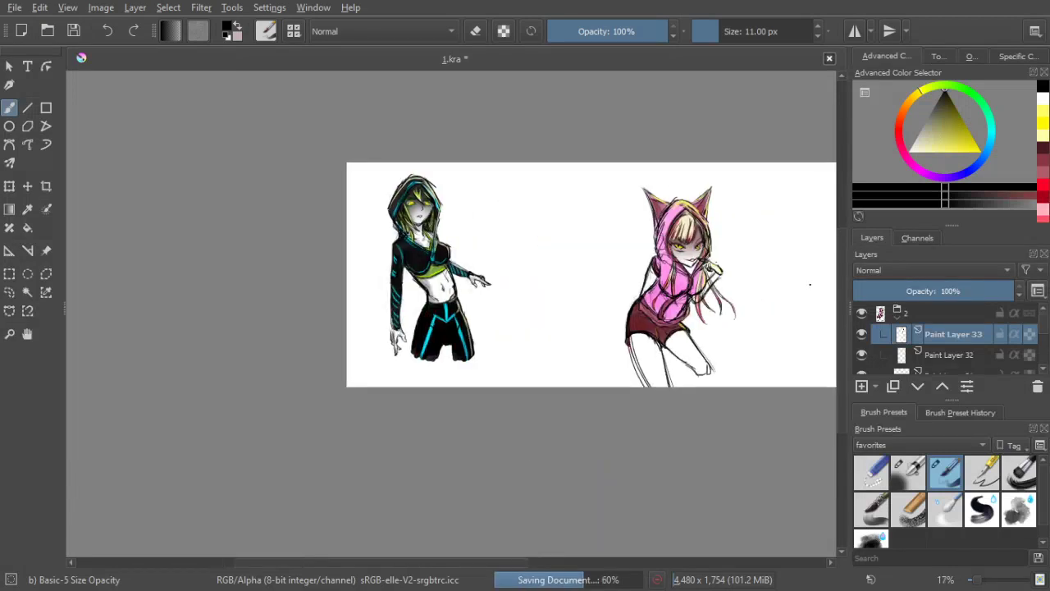
Move the whole cat-ear character's layer group 2 leftward on the canvas, closer to the hooded figure in black and teal
left_click(930, 320)
left_click(9, 186)
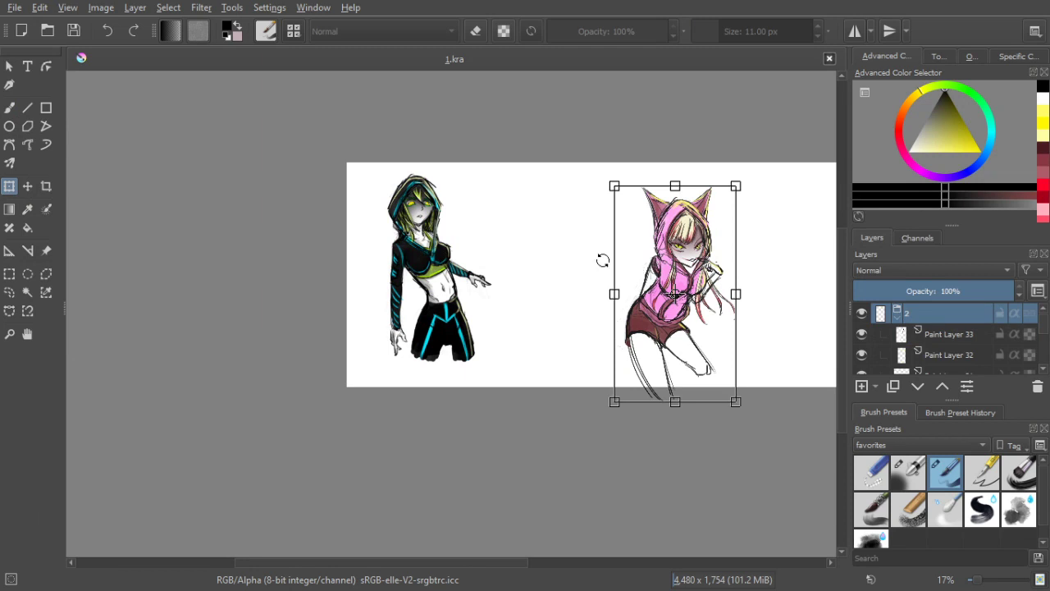
left_click_drag(602, 261, 787, 260)
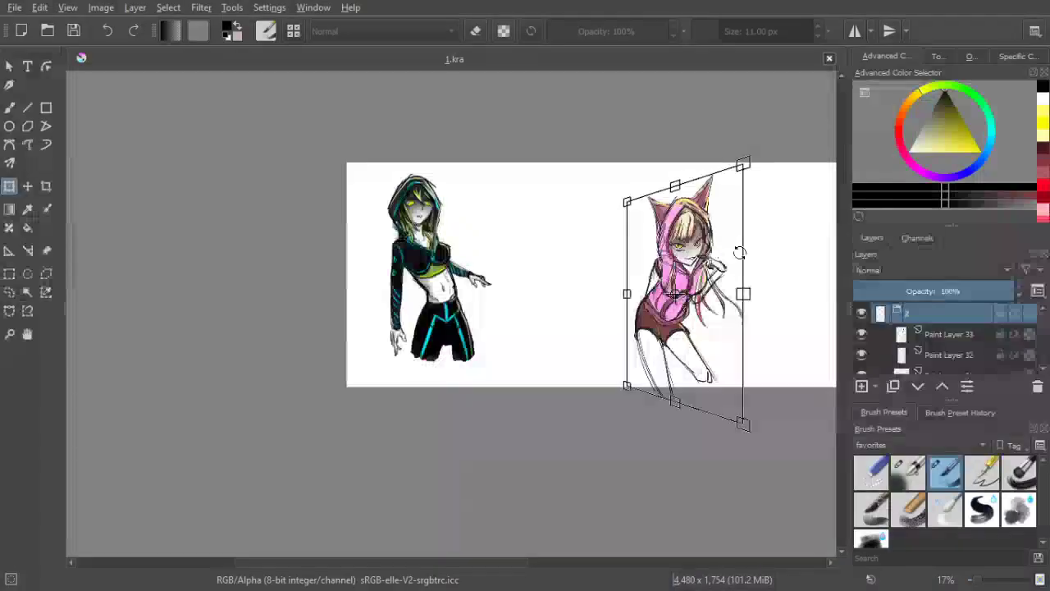
key("Escape")
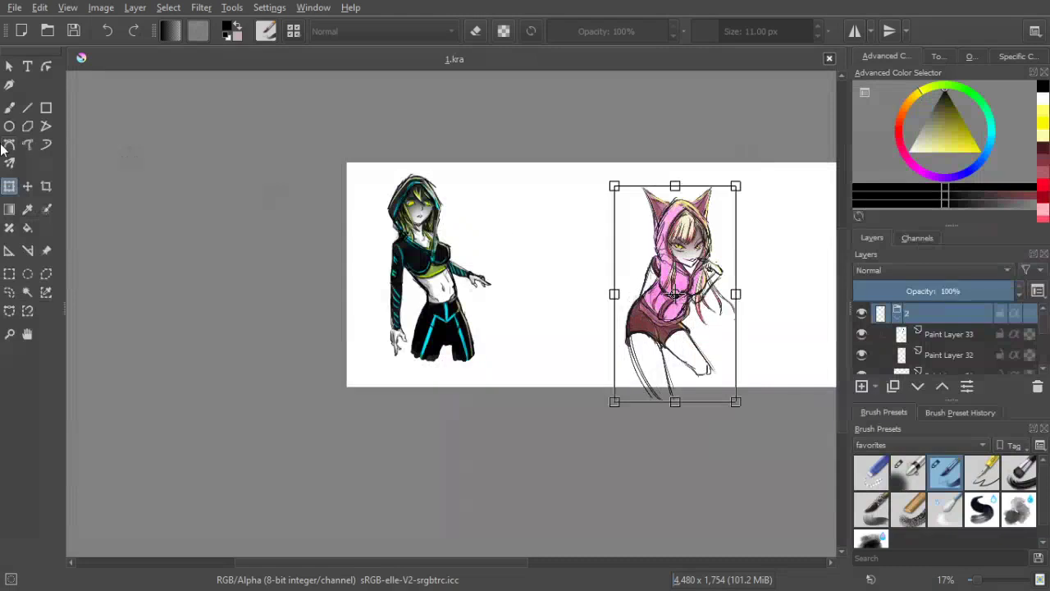
left_click(11, 186)
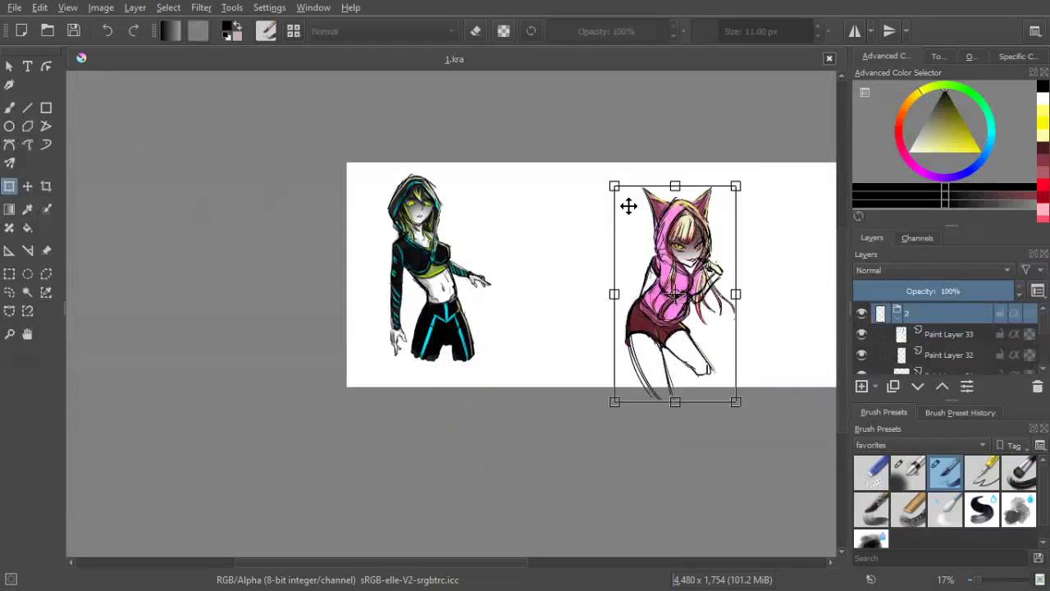
left_click_drag(698, 231, 606, 220)
scroll(631, 270, "up", 1)
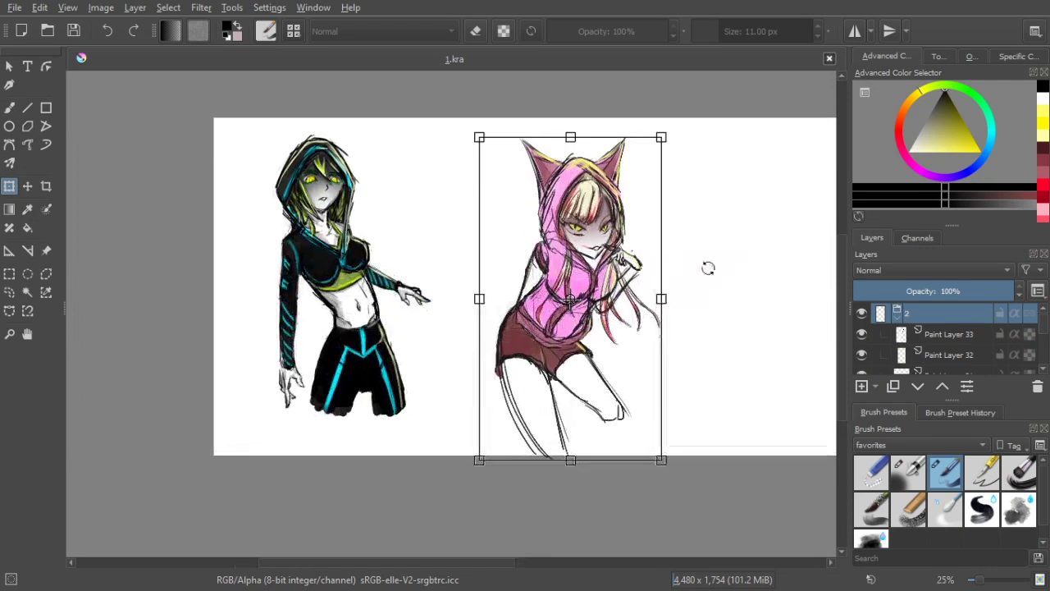
left_click(12, 113)
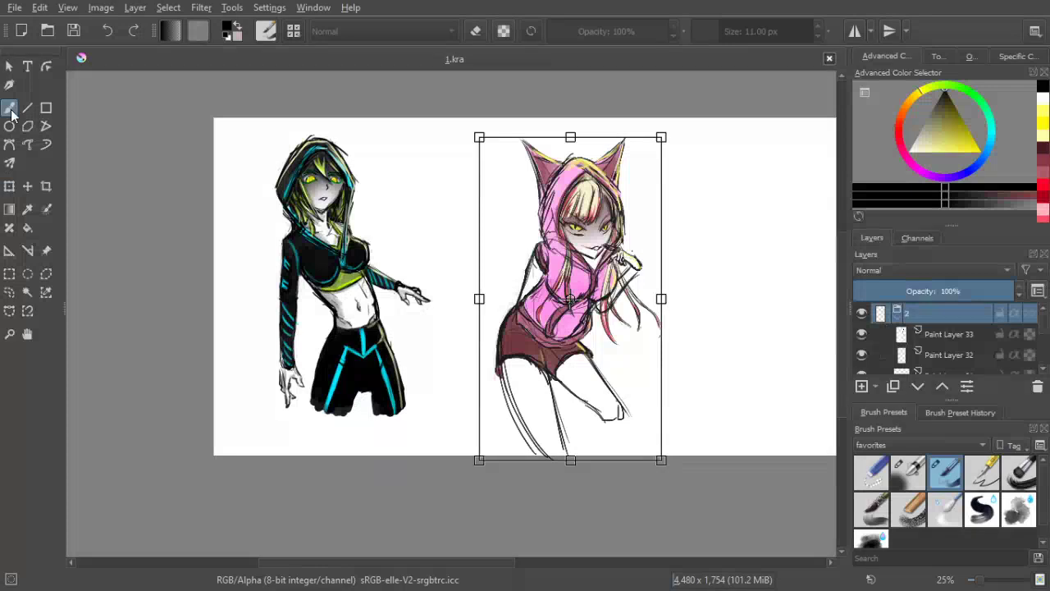
On Paint Layer 33, switch the brush colour to white and paint out the stray black dot beside the raised hand
scroll(618, 230, "up", 3)
scroll(618, 230, "down", 3)
scroll(620, 228, "down", 1)
scroll(624, 247, "up", 4)
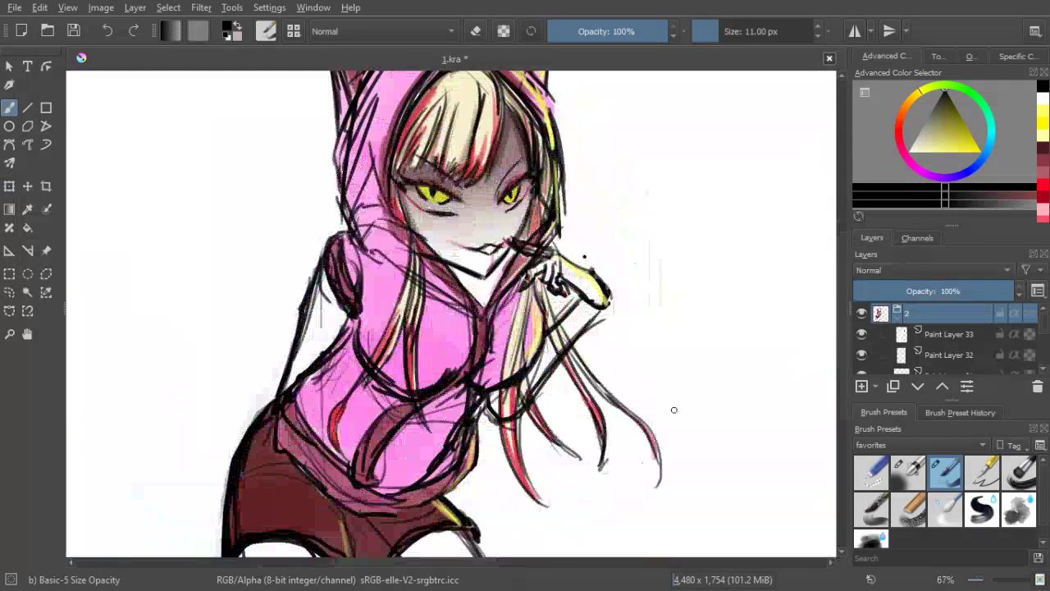
left_click(929, 331)
left_click(927, 144)
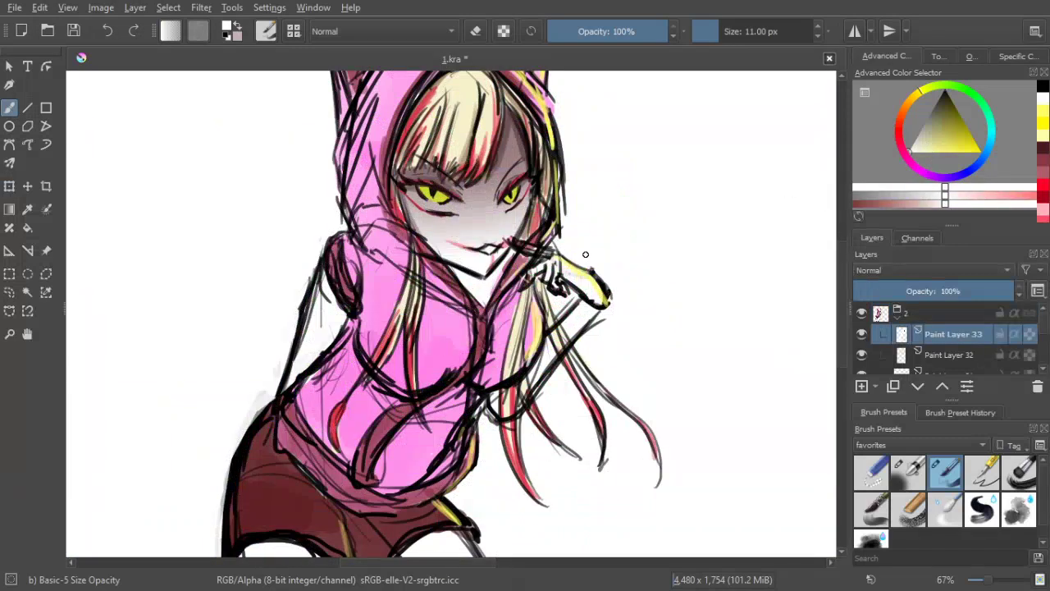
scroll(585, 250, "down", 2)
scroll(663, 246, "down", 4)
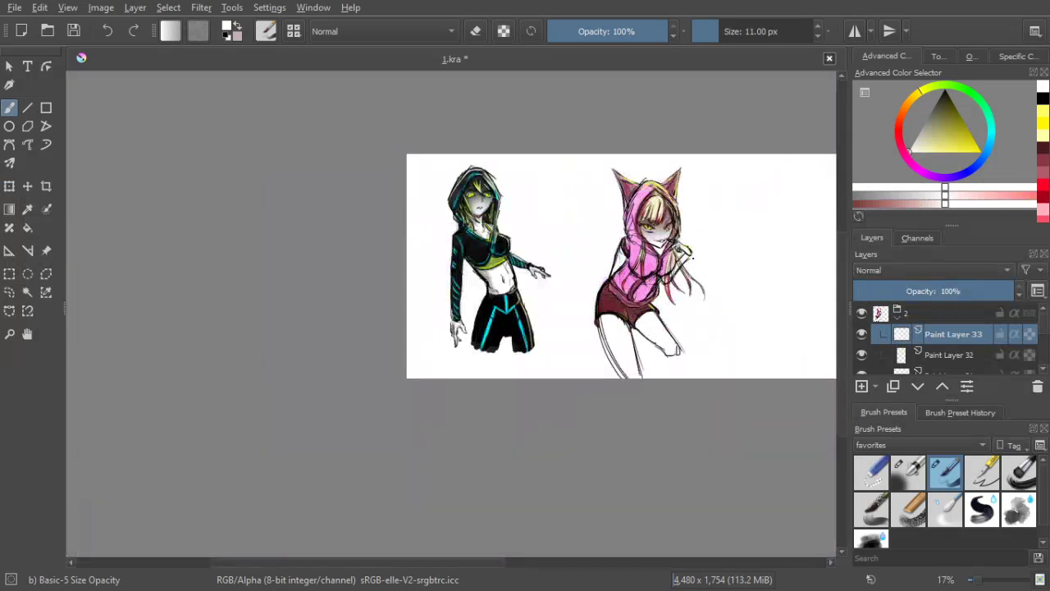
Save the drawing with the repositioned cat-ear character and bring the empty canvas area beside it into view
scroll(701, 244, "up", 1)
left_click_drag(702, 244, 530, 236)
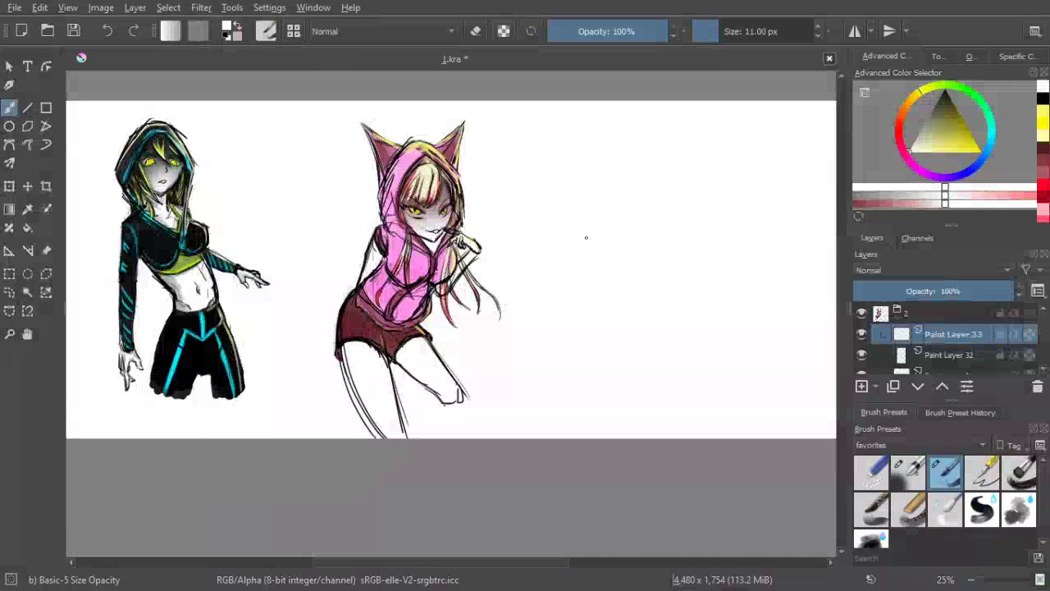
key("ctrl+s")
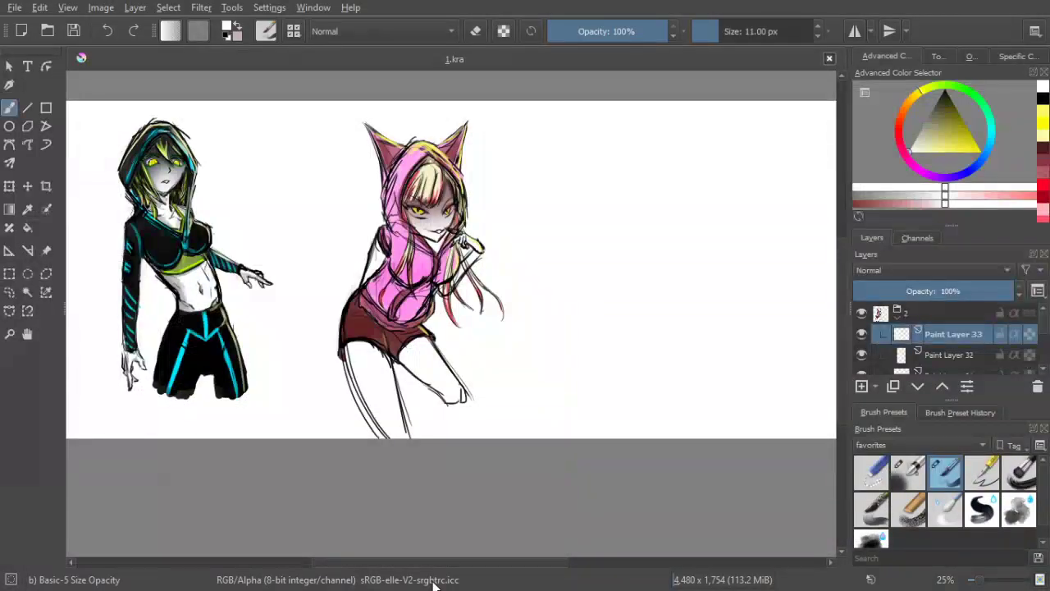
mouse_move(640, 288)
left_mouse_down()
mouse_move(623, 277)
mouse_move(502, 286)
left_mouse_up()
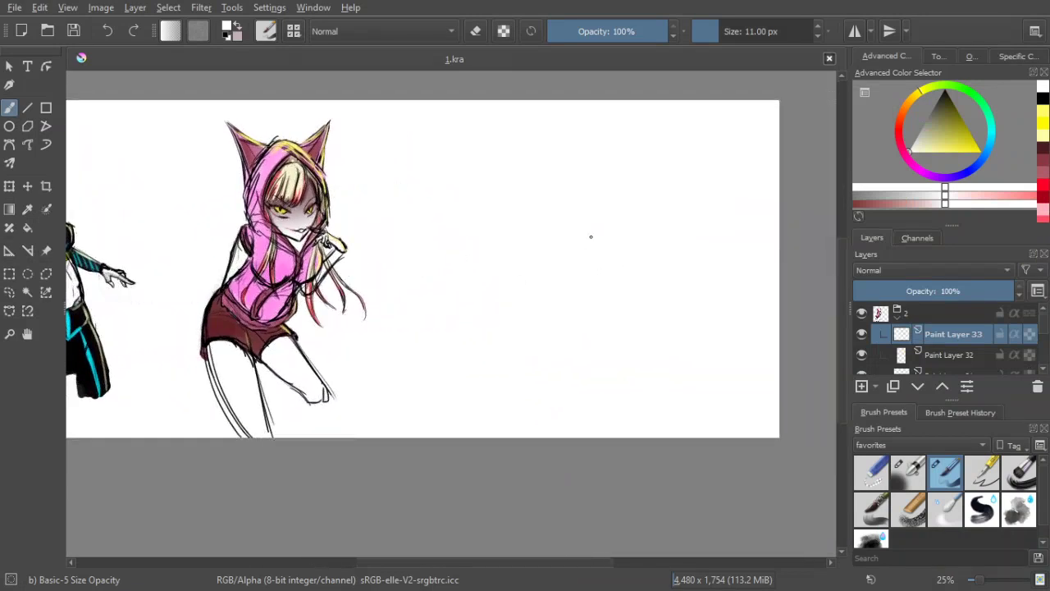
Collapse group 2, add a new paint layer above it, and place that layer in a group named 3
left_click(907, 309)
left_click(915, 312)
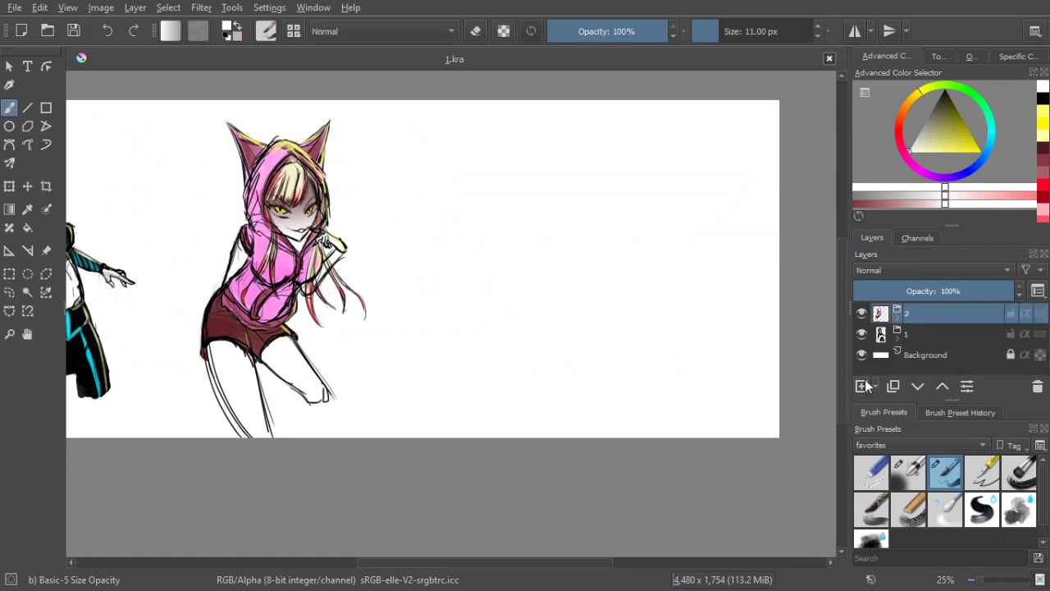
key("Insert")
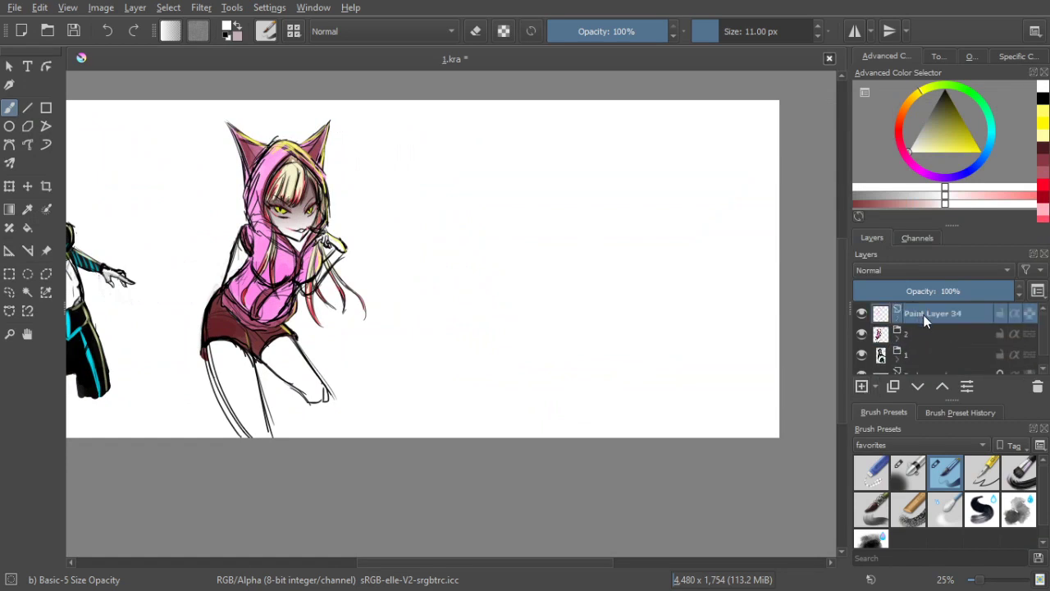
key("ctrl+g")
double_click(918, 312)
type("3")
left_click(935, 333)
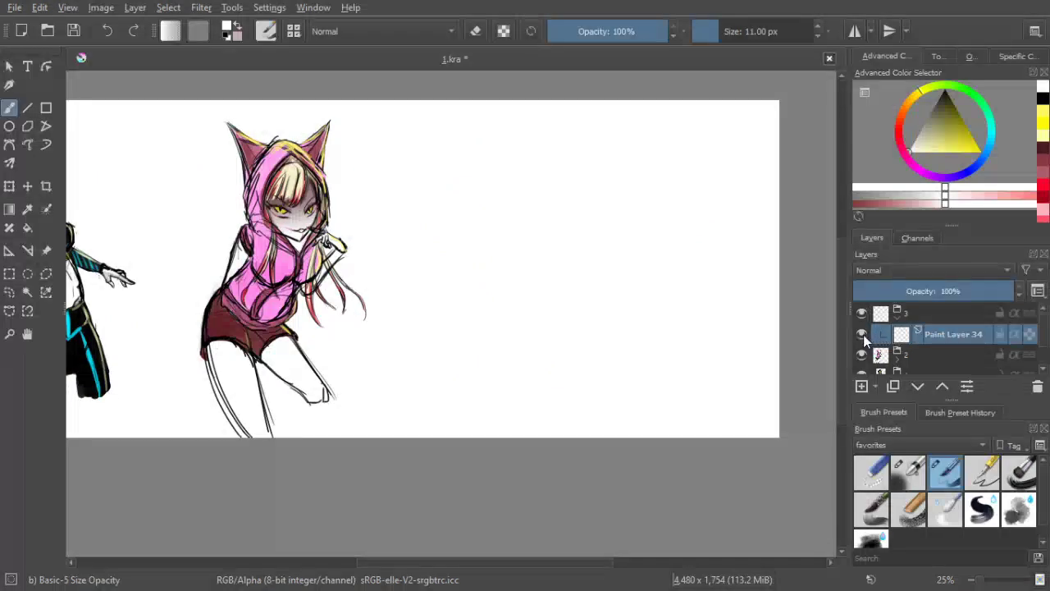
Find Paint Layer 26 at the bottom of group 2, make it active, and toggle its visibility to check its content
left_click_drag(610, 315, 734, 339)
scroll(574, 260, "up", 1)
left_click_drag(574, 260, 616, 259)
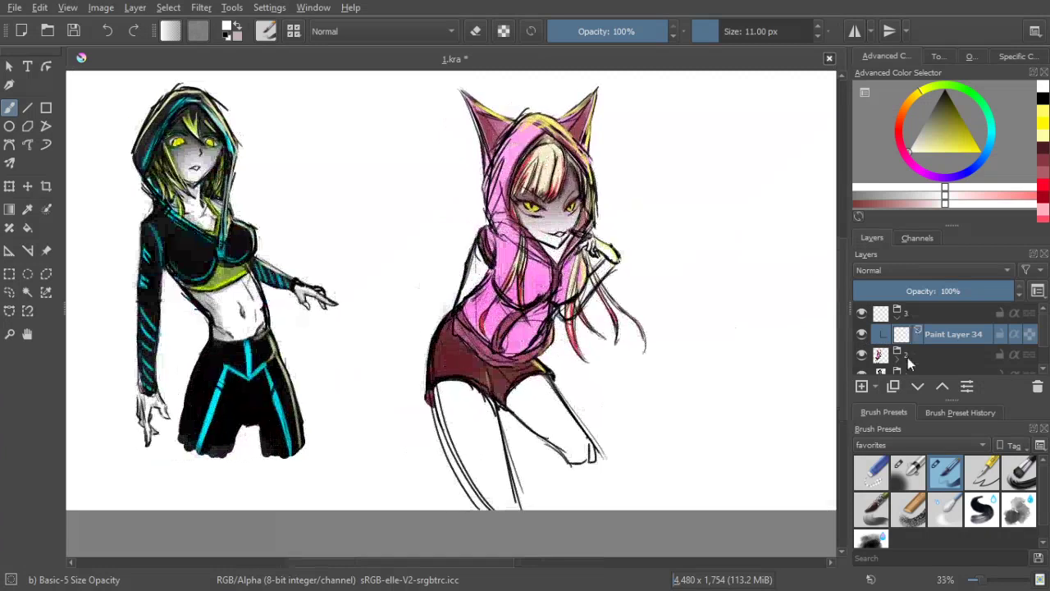
scroll(919, 340, "down", 5)
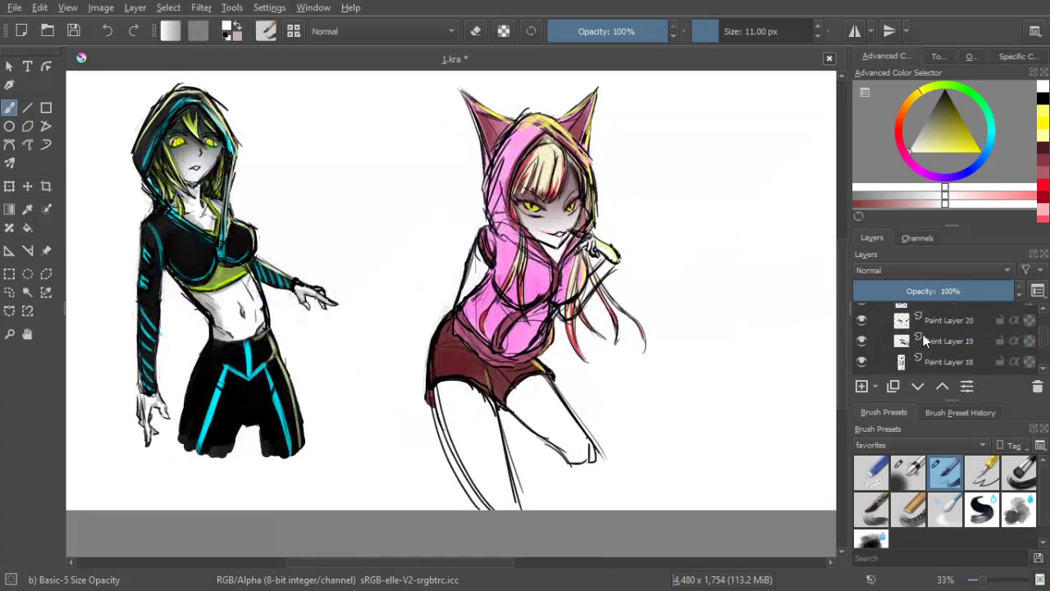
scroll(923, 339, "up", 3)
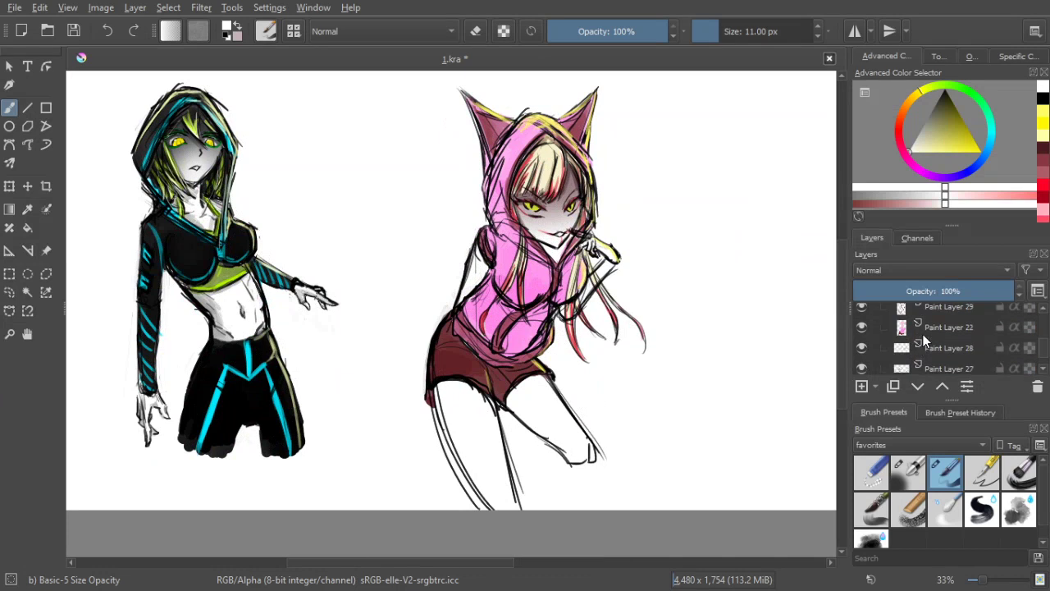
scroll(923, 335, "down", 2)
scroll(925, 344, "up", 1)
scroll(940, 357, "down", 3)
left_click(933, 320)
left_click(863, 318)
left_click(864, 318)
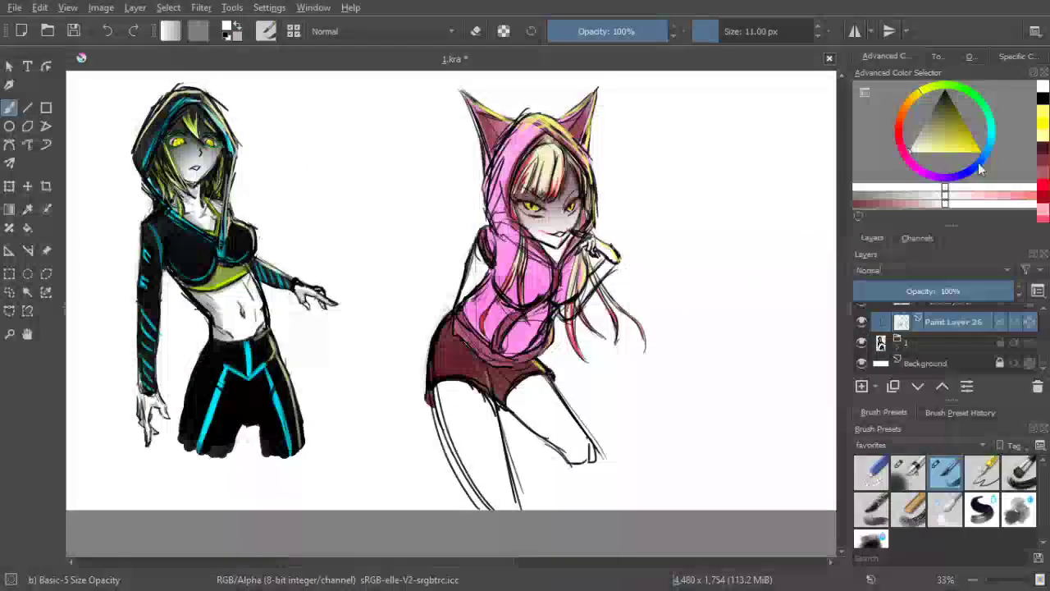
Sample the muted shadow colour from the pink-hooded character's face and shade her neck under the chin with a 22 px brush
scroll(526, 207, "up", 4)
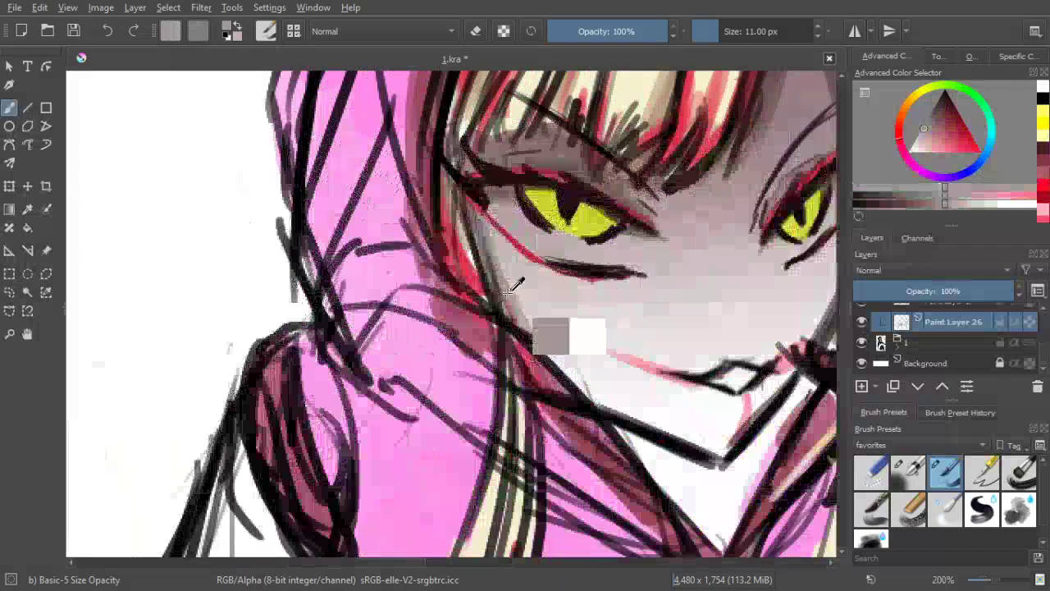
mouse_move(516, 281)
left_mouse_down()
mouse_move(567, 163)
mouse_move(545, 163)
left_mouse_up()
scroll(633, 216, "down", 4)
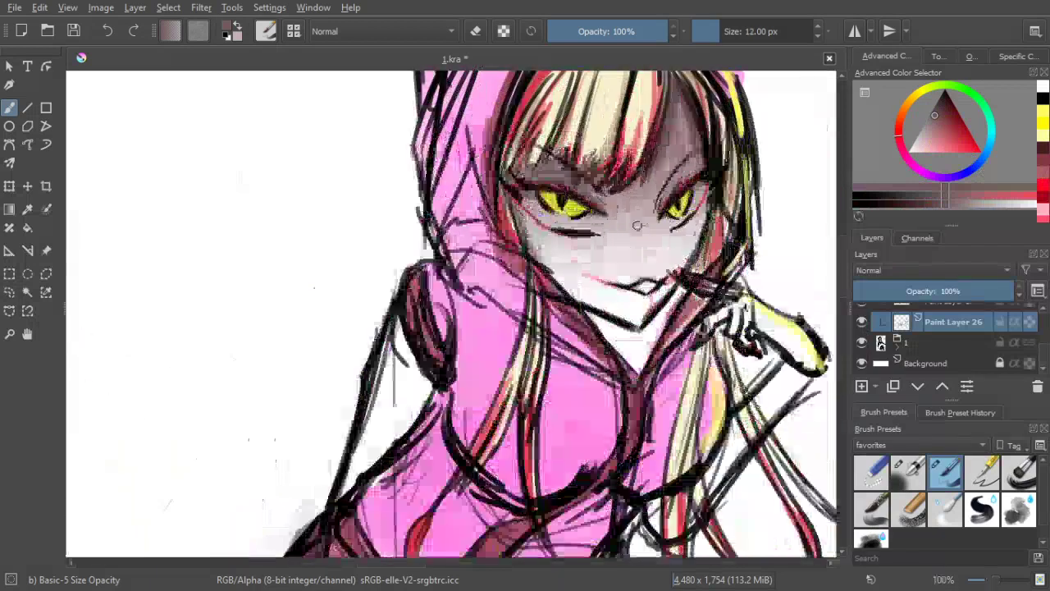
key("bracketright")
key("bracketright")
key("bracketright")
key("bracketright")
key("bracketright")
key("bracketright")
key("bracketright")
key("bracketright")
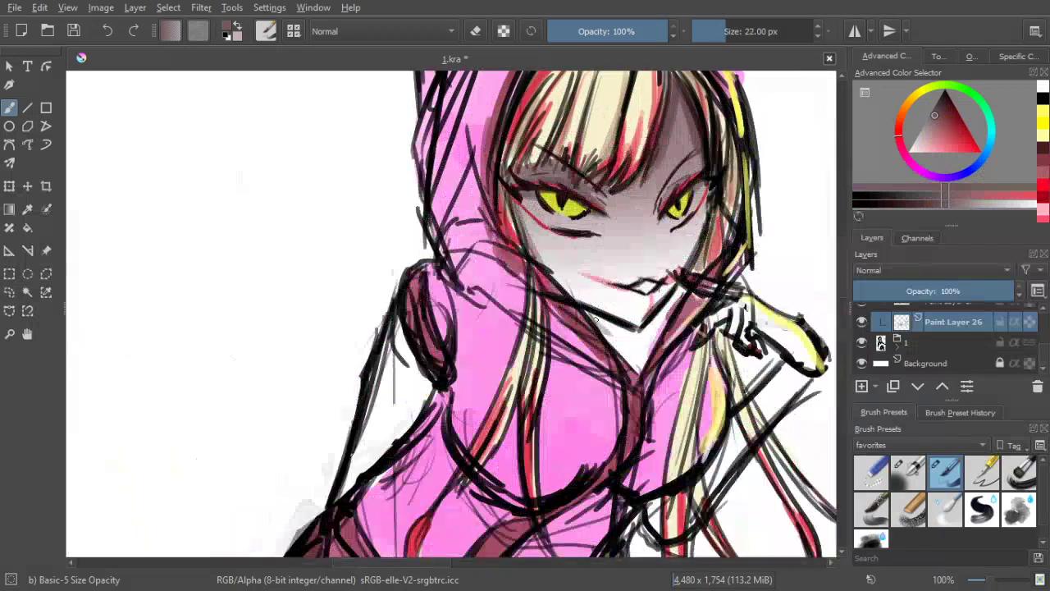
mouse_move(610, 332)
left_mouse_down()
mouse_move(631, 343)
mouse_move(664, 312)
mouse_move(637, 340)
mouse_move(675, 300)
mouse_move(626, 349)
left_mouse_up()
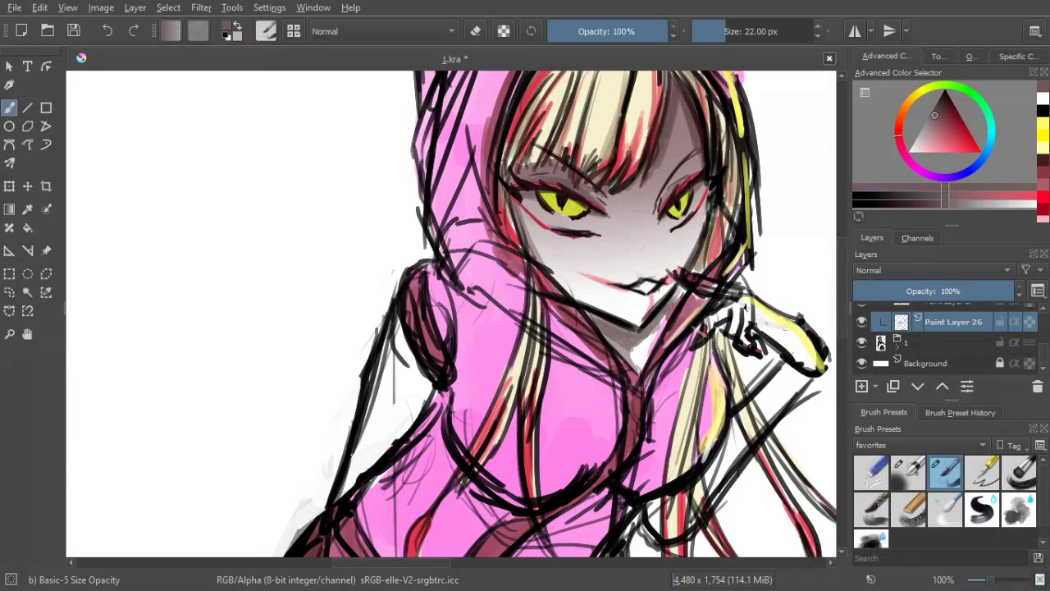
Shade the pink-hooded character's bare upper arm beside the torso with a 41 px brush, and erase the excess shading
scroll(597, 311, "down", 2)
scroll(676, 397, "down", 1)
mouse_move(676, 397)
left_mouse_down()
mouse_move(609, 372)
mouse_move(695, 317)
mouse_move(701, 298)
left_mouse_up()
scroll(632, 357, "up", 1)
key("bracketright")
key("bracketright")
key("bracketright")
key("bracketright")
key("bracketright")
key("bracketright")
key("bracketright")
key("bracketright")
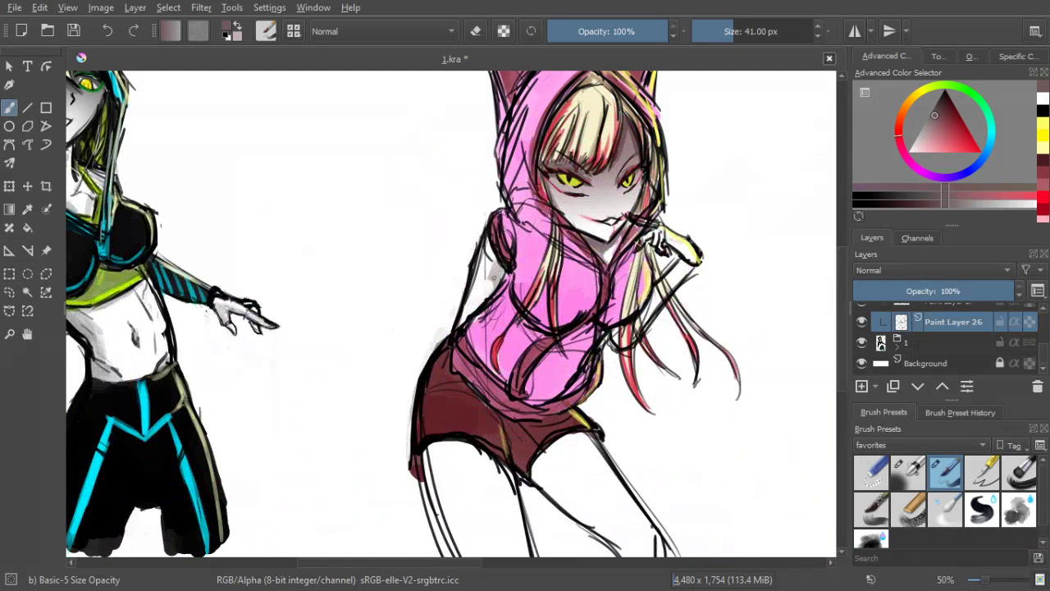
left_click_drag(490, 264, 483, 288)
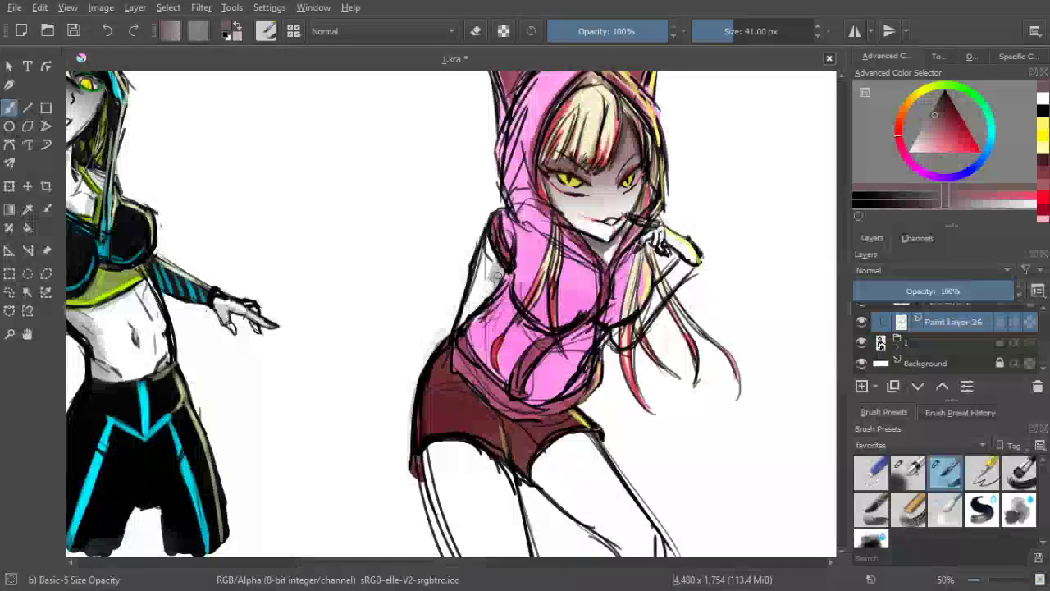
left_click(476, 31)
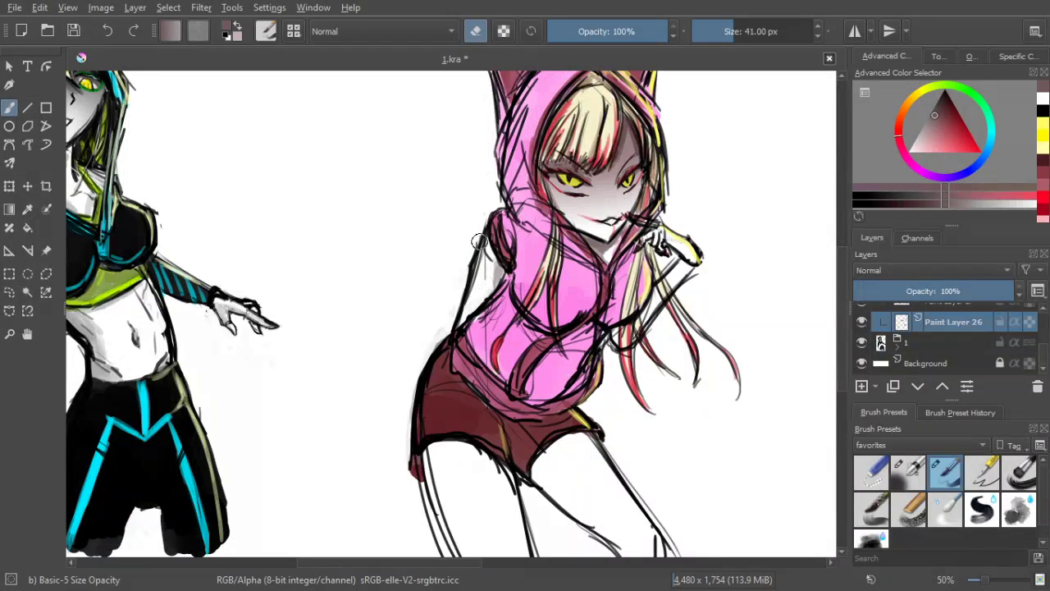
left_click(475, 31)
left_click_drag(570, 285, 558, 220)
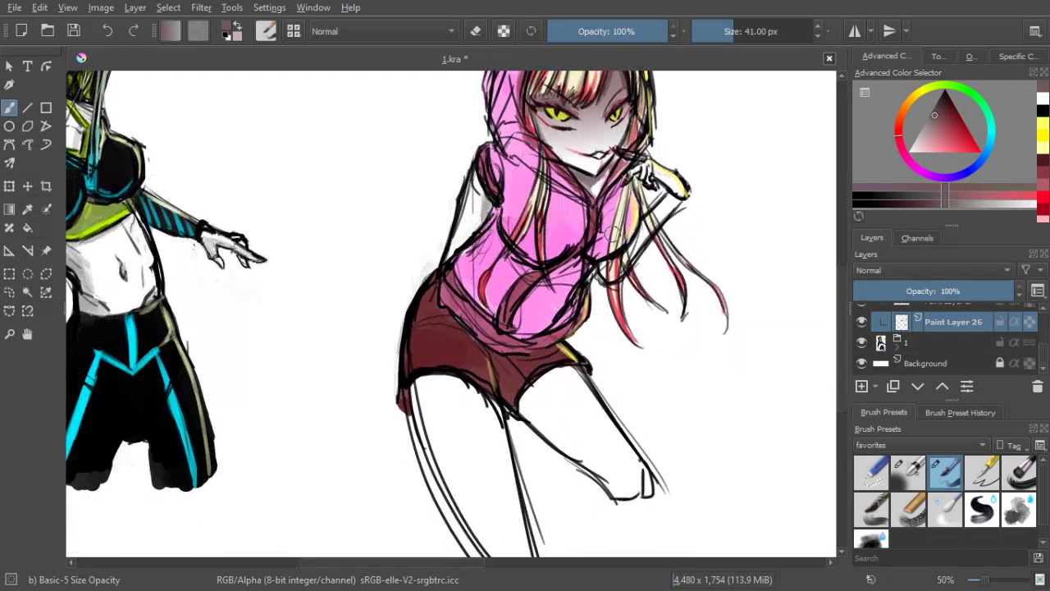
left_click_drag(1042, 353, 1048, 306)
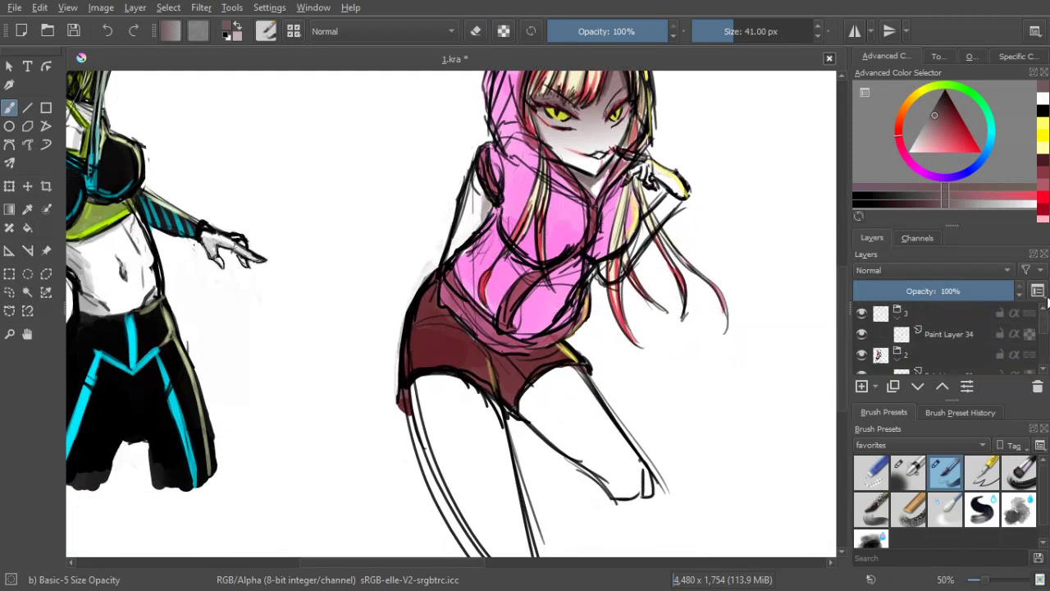
scroll(944, 336, "down", 1)
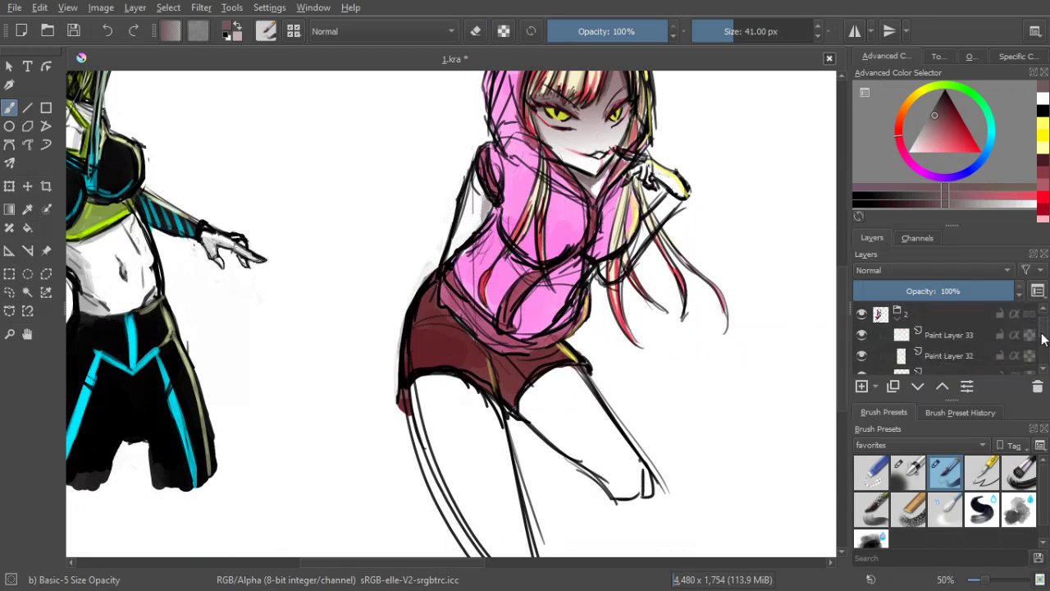
left_click(933, 339)
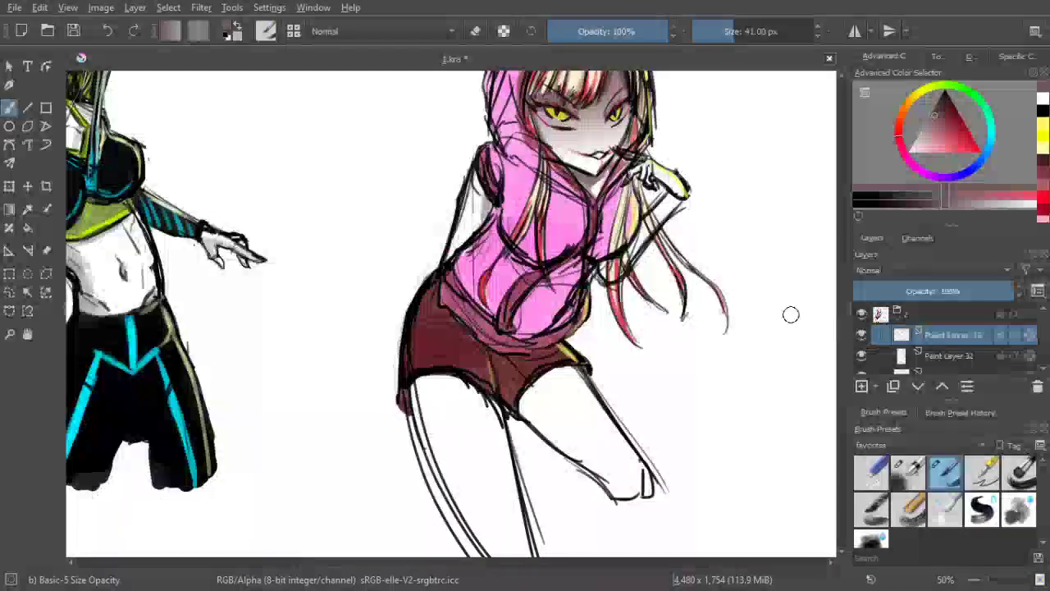
left_click_drag(486, 217, 475, 230)
On Paint Layer 26, shade both upper thighs just below the hem of the shorts with a 38 px brush
key("bracketleft")
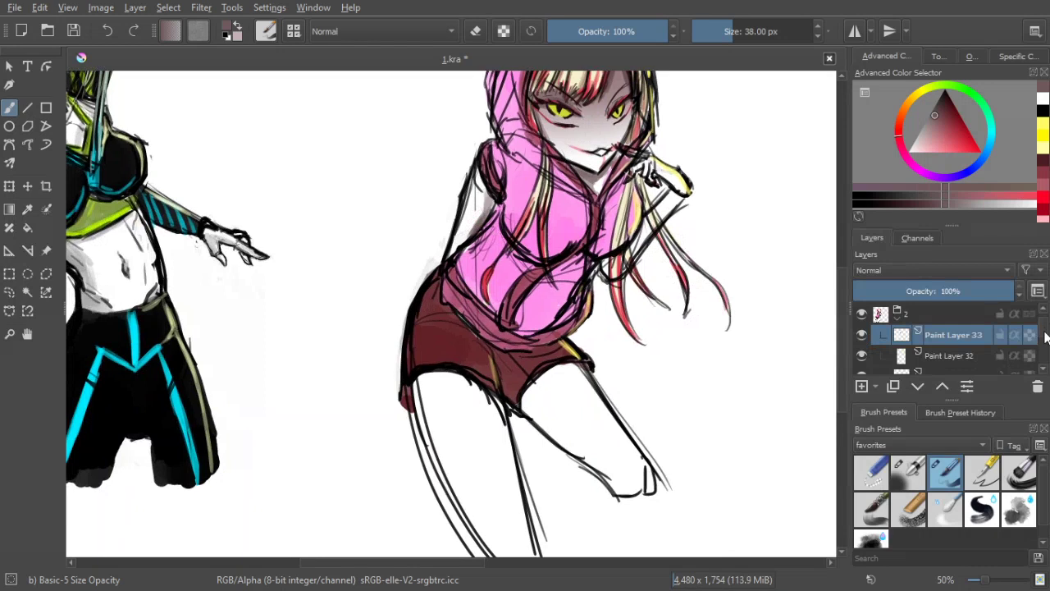
scroll(952, 332, "down", 5)
left_click(953, 321)
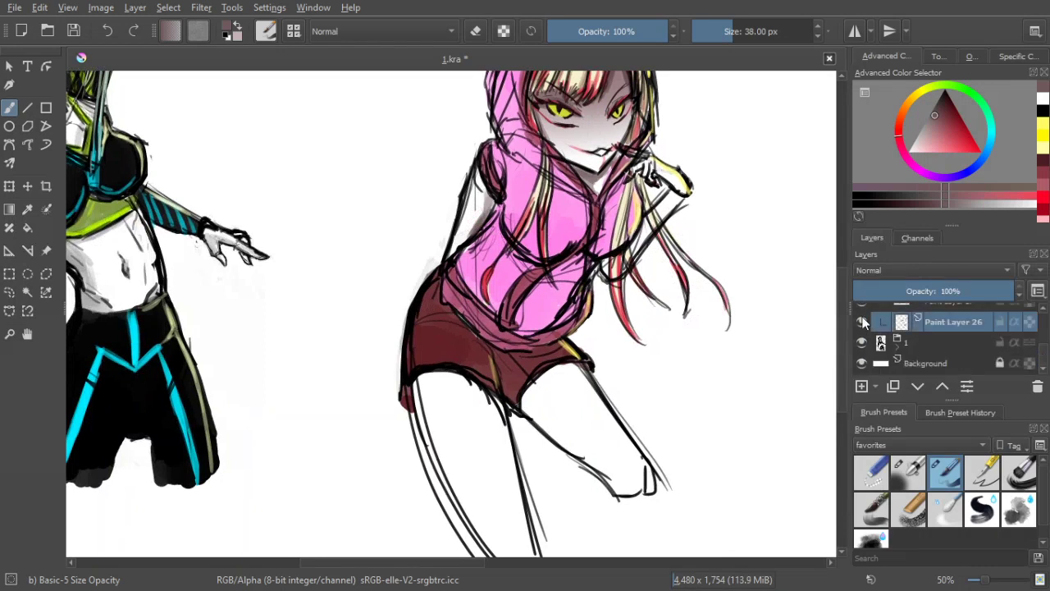
left_click(861, 321)
left_click(860, 322)
left_click_drag(621, 362, 587, 313)
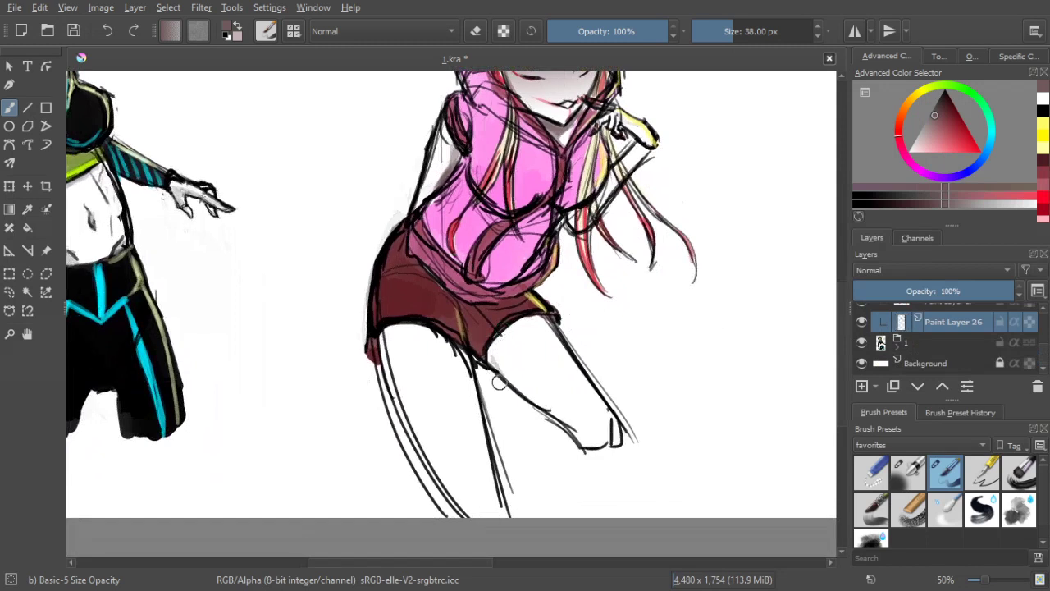
mouse_move(495, 363)
left_mouse_down()
mouse_move(509, 387)
mouse_move(493, 357)
mouse_move(500, 333)
mouse_move(496, 372)
mouse_move(498, 347)
mouse_move(524, 319)
mouse_move(517, 327)
mouse_move(680, 290)
mouse_move(719, 306)
left_mouse_up()
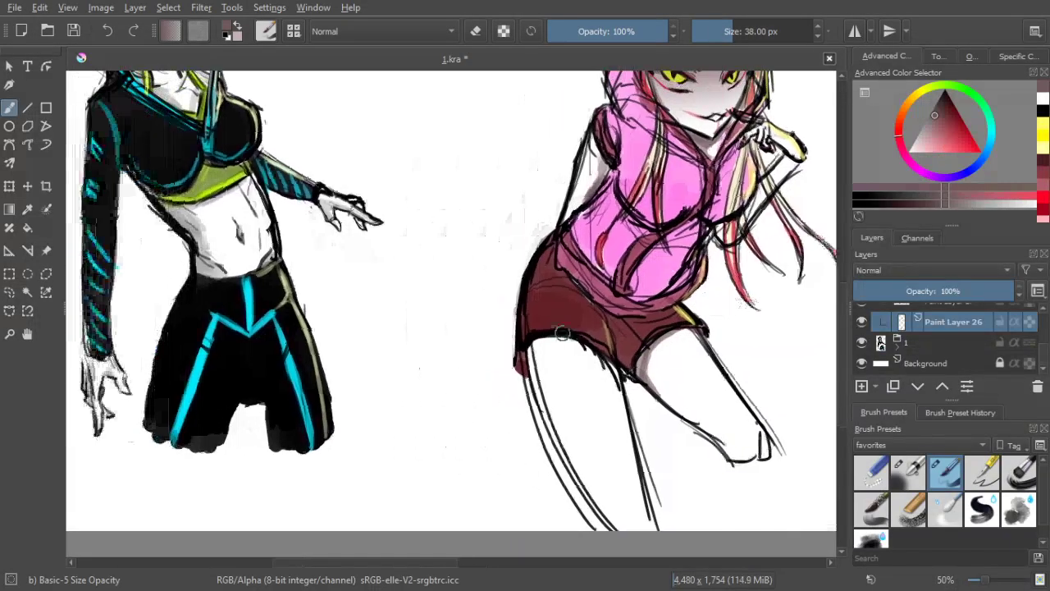
mouse_move(528, 361)
left_mouse_down()
mouse_move(559, 337)
mouse_move(583, 347)
mouse_move(558, 343)
left_mouse_up()
key("minus")
key("minus")
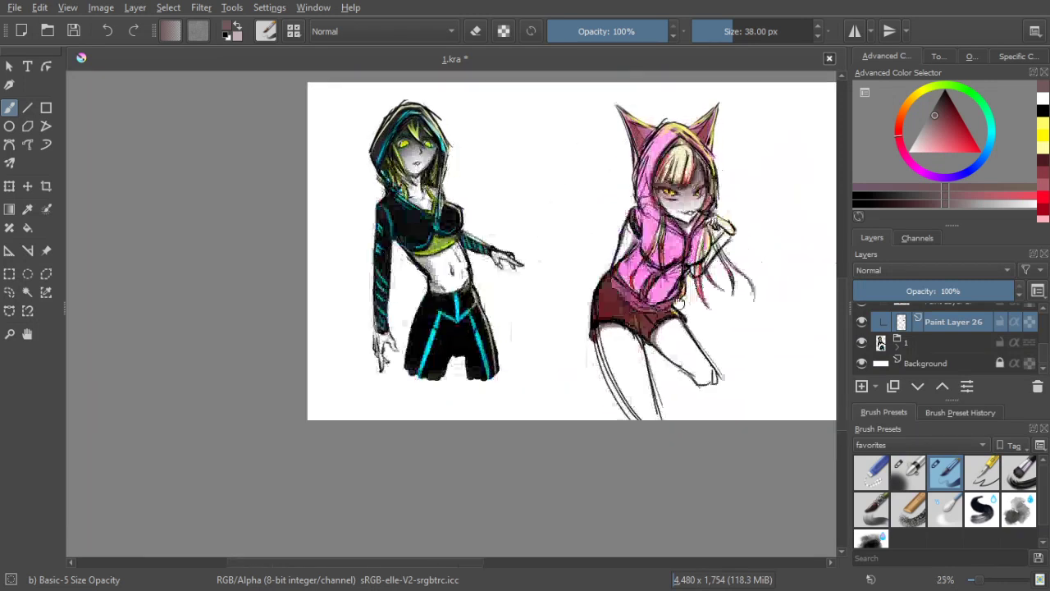
Reduce the brush size to 14 px for finer shading around the pink-hooded character's raised hand
left_click_drag(680, 303, 610, 344)
scroll(611, 343, "up", 1)
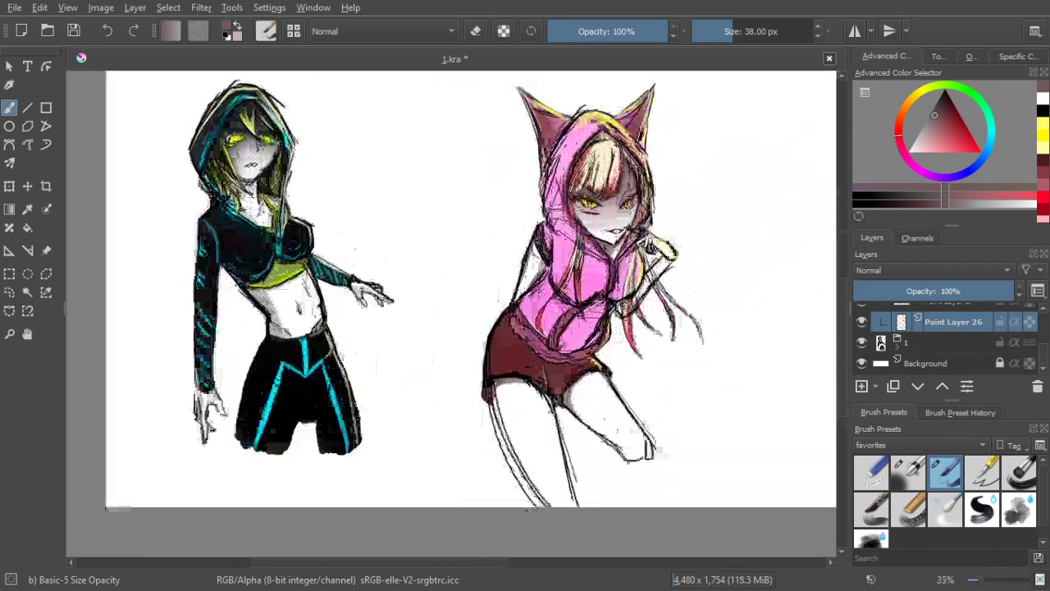
scroll(621, 296, "up", 1)
left_click_drag(707, 283, 617, 315)
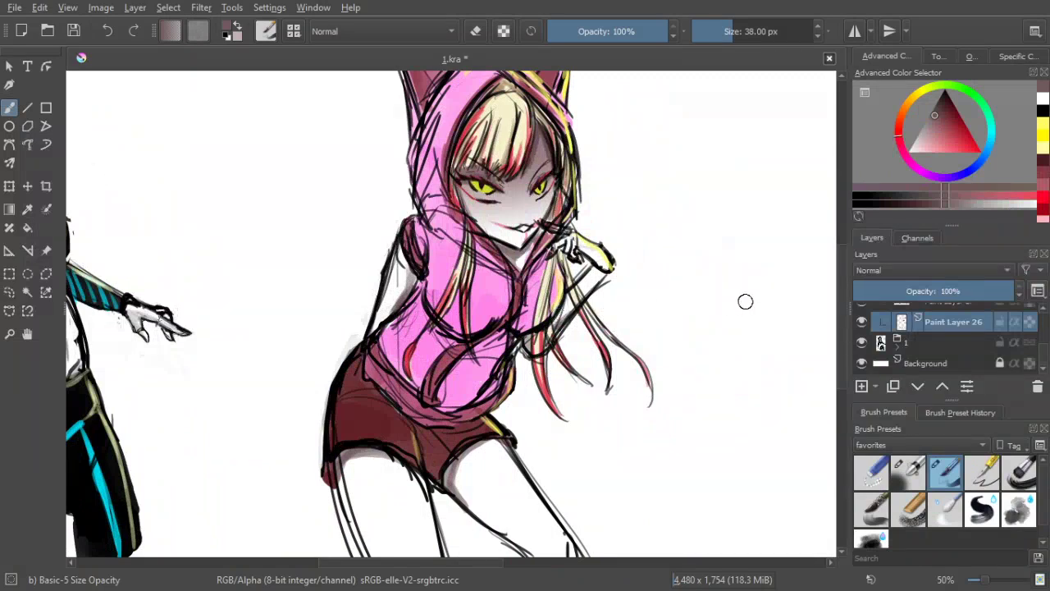
scroll(743, 304, "down", 1)
left_click_drag(731, 293, 702, 289)
scroll(703, 289, "up", 3)
left_click_drag(628, 308, 745, 354)
key("[")
key("[")
key("[")
key("[")
key("[")
key("[")
key("[")
key("[")
key("[")
key("[")
key("[")
key("[")
key("[")
key("[")
key("[")
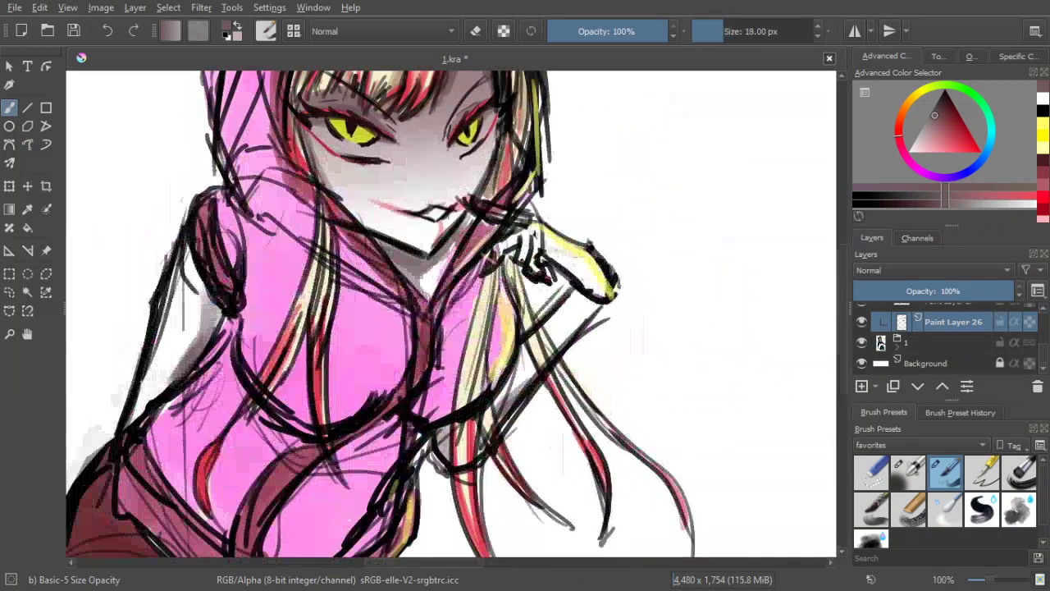
key("]")
key("]")
key("]")
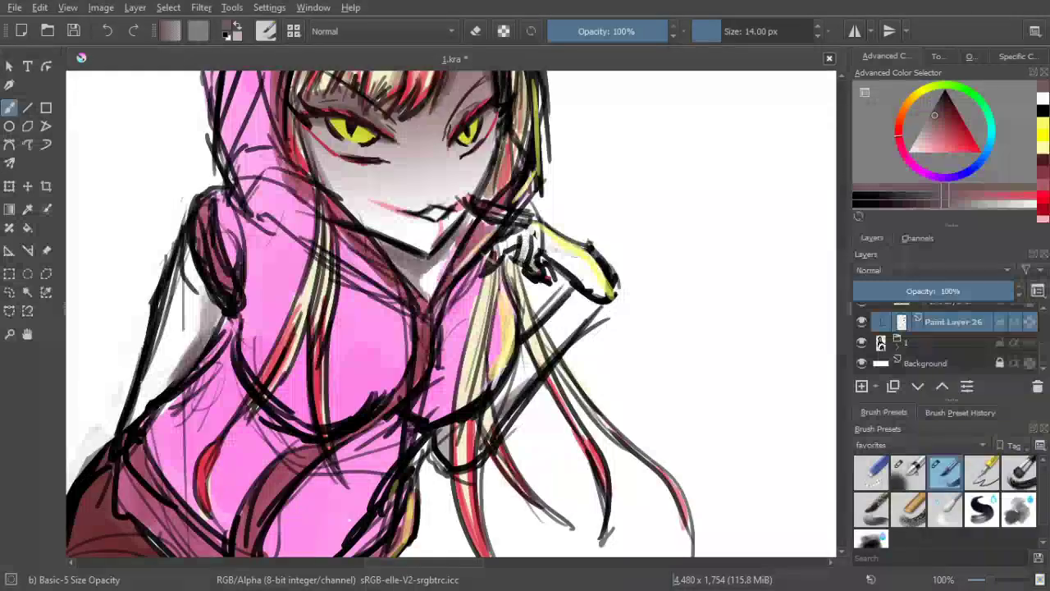
Review the shaded character at a smaller zoom and save the document
scroll(605, 257, "down", 3)
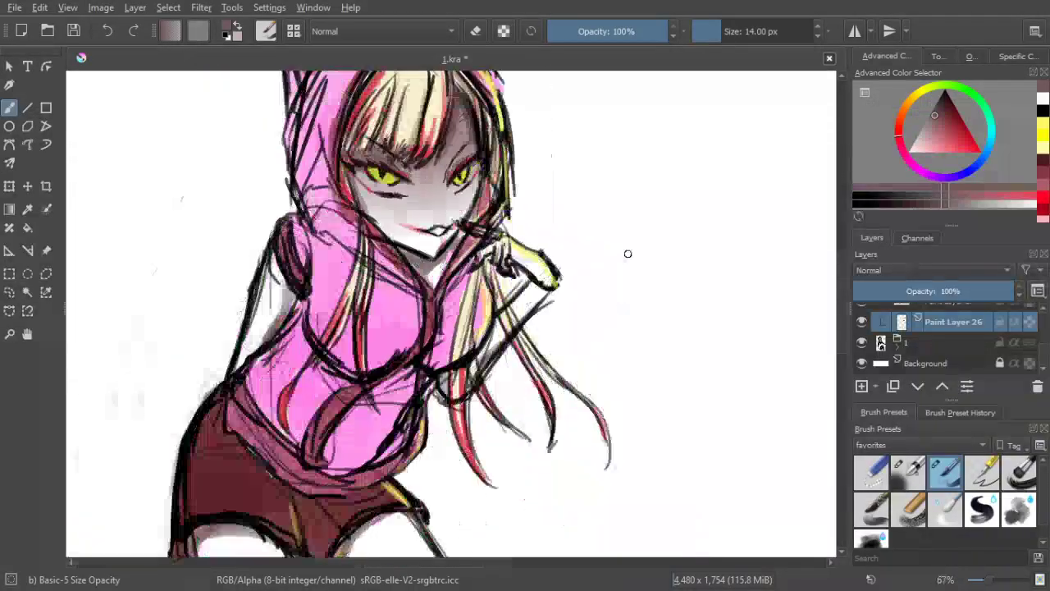
scroll(689, 260, "down", 1)
left_click_drag(688, 252, 497, 245)
scroll(504, 225, "up", 1)
key("ctrl+s")
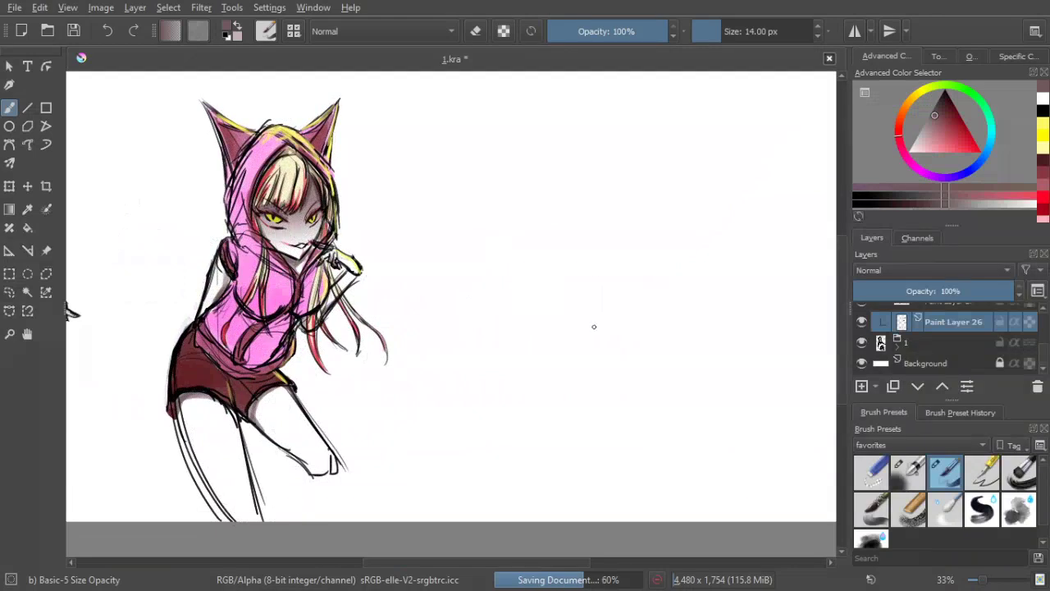
On Paint Layer 34 in group 3, sketch a head circle in black with a 10 px brush, right of the pink-hooded character
scroll(972, 316, "up", 5)
left_click(955, 328)
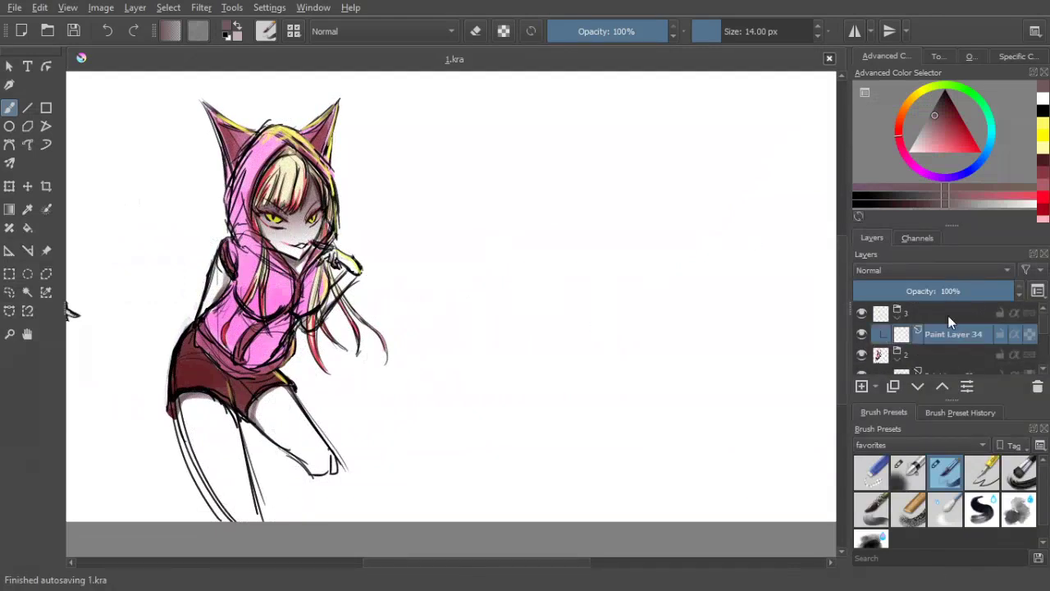
left_click_drag(930, 88, 945, 80)
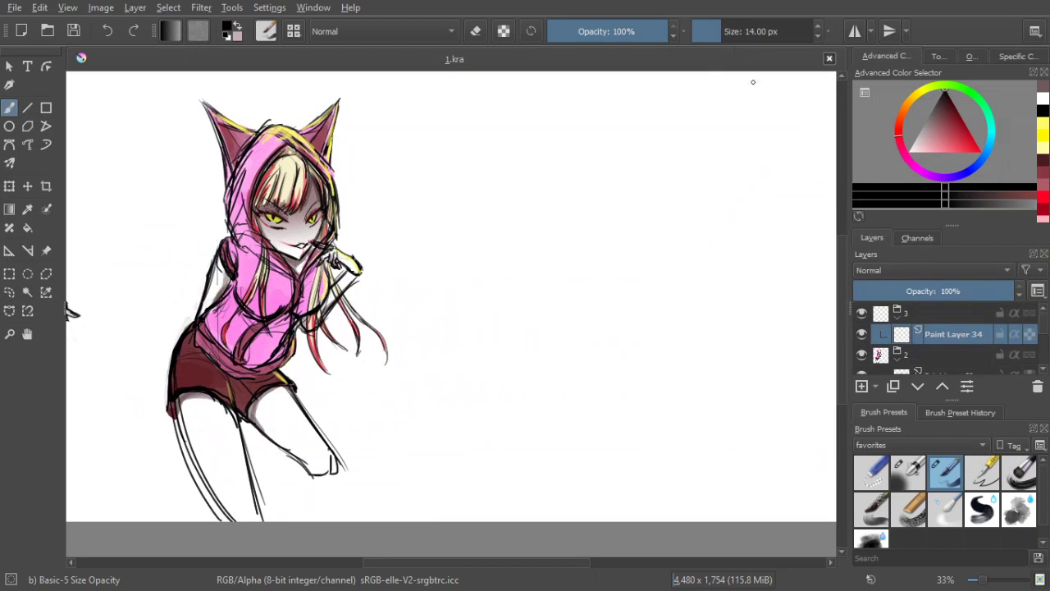
key("bracketleft")
key("bracketleft")
key("bracketleft")
key("bracketleft")
scroll(691, 311, "down", 1)
left_click_drag(692, 311, 588, 285)
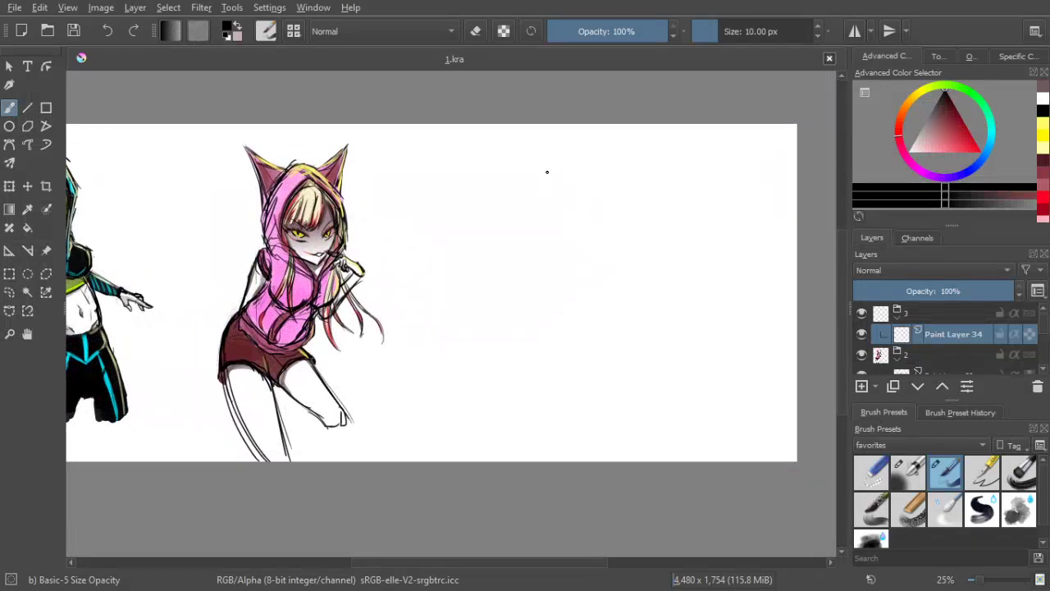
left_click(576, 205)
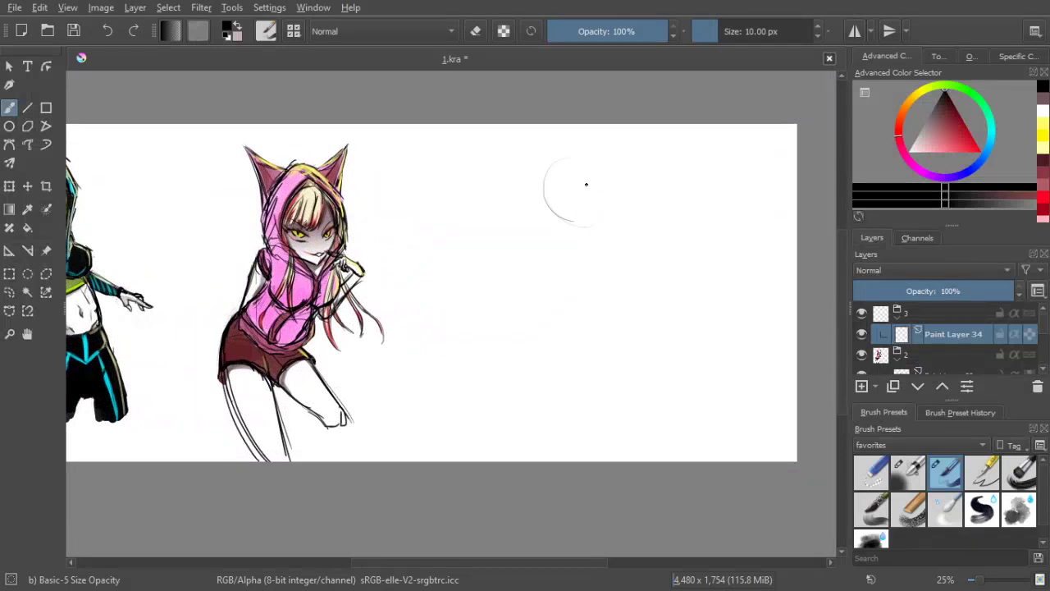
left_click_drag(547, 204, 573, 224)
mouse_move(605, 158)
left_mouse_down()
mouse_move(621, 205)
mouse_move(604, 221)
left_mouse_up()
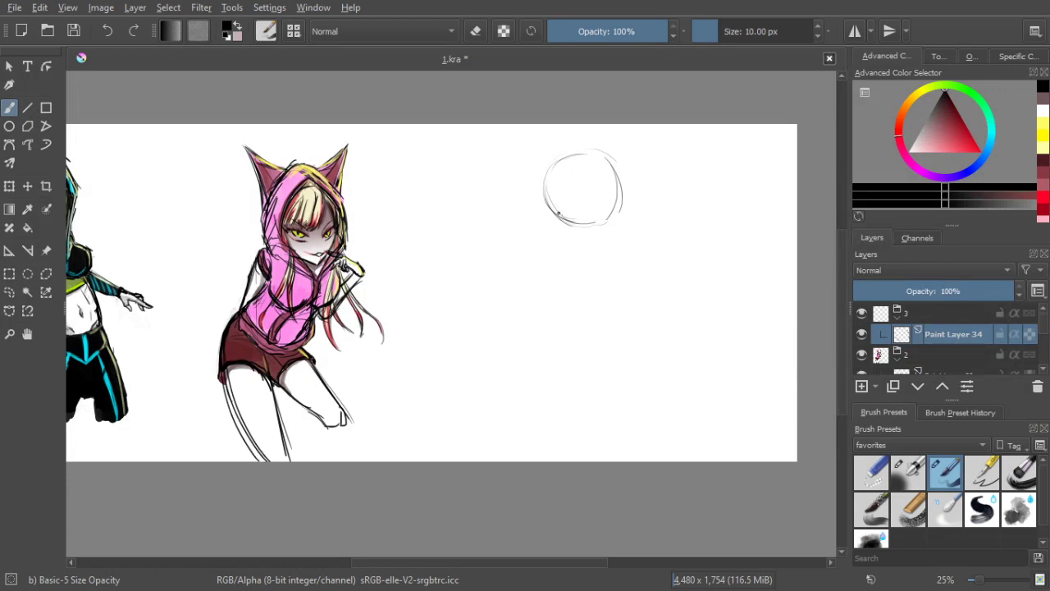
Sketch the slanted face centre line and the cheek and jaw lines below the head circle
mouse_move(573, 169)
left_mouse_down()
mouse_move(554, 241)
mouse_move(569, 180)
left_mouse_up()
left_click_drag(555, 224, 567, 184)
left_click_drag(541, 205, 548, 249)
mouse_move(542, 211)
left_mouse_down()
mouse_move(552, 251)
mouse_move(595, 249)
mouse_move(574, 252)
left_mouse_up()
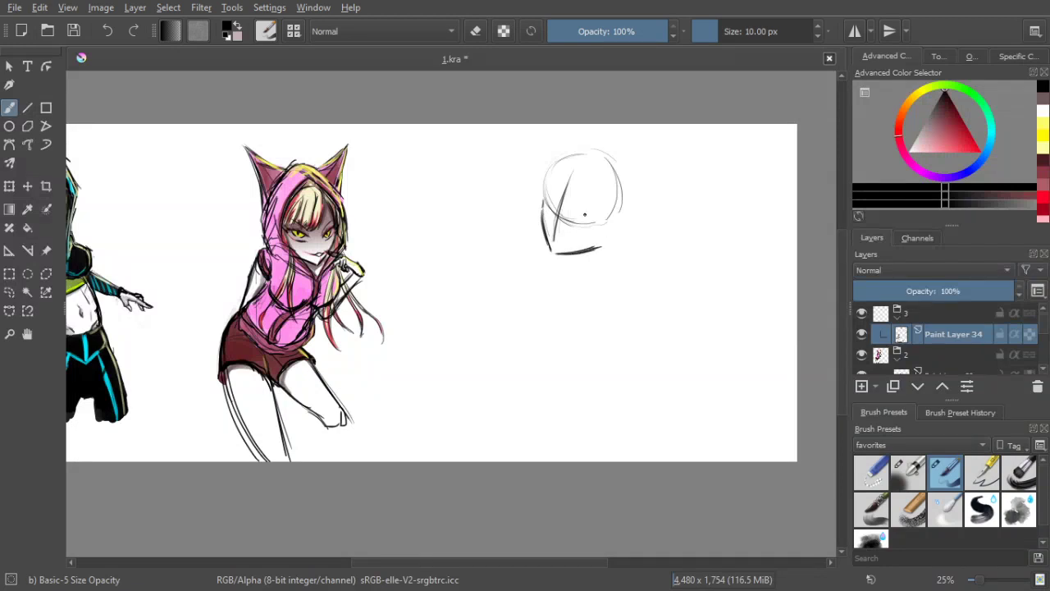
Add a new paint layer above the third character's head sketch and fade Paint Layer 34 to 38% opacity
scroll(584, 211, "up", 1)
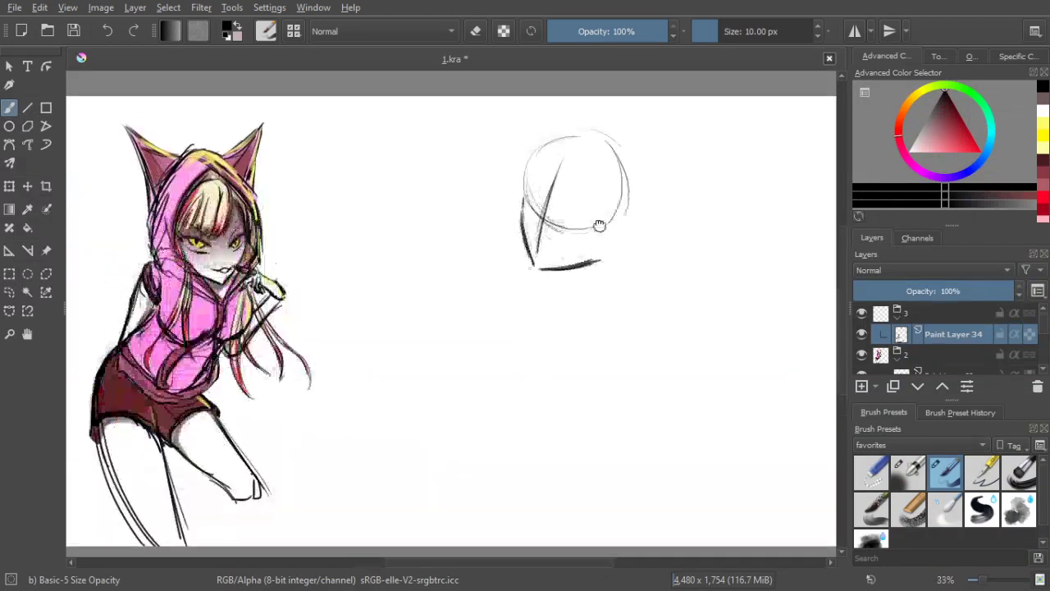
left_click_drag(600, 230, 597, 213)
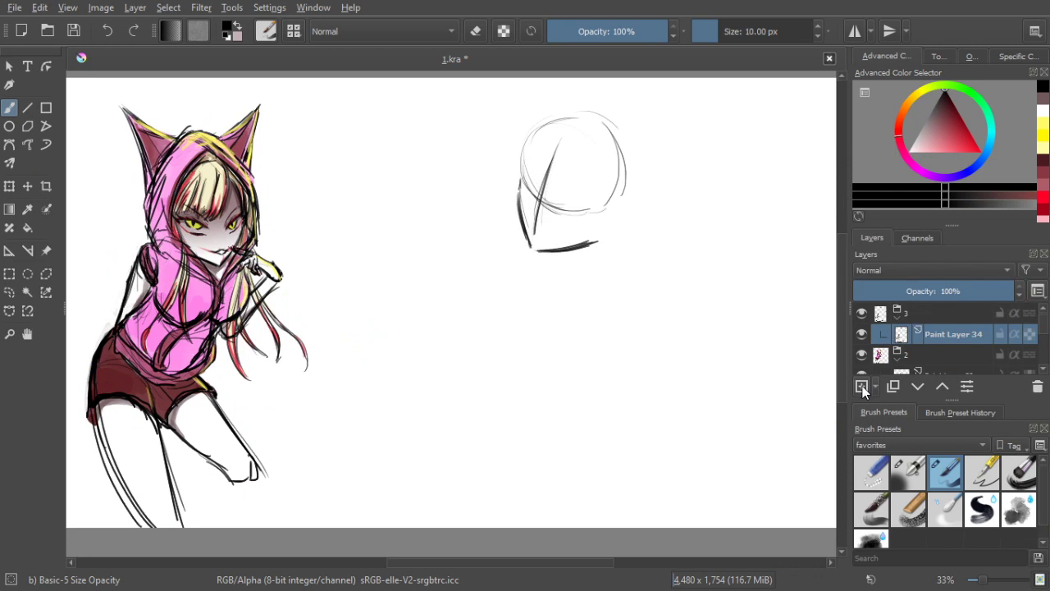
left_click(939, 350)
left_click(915, 293)
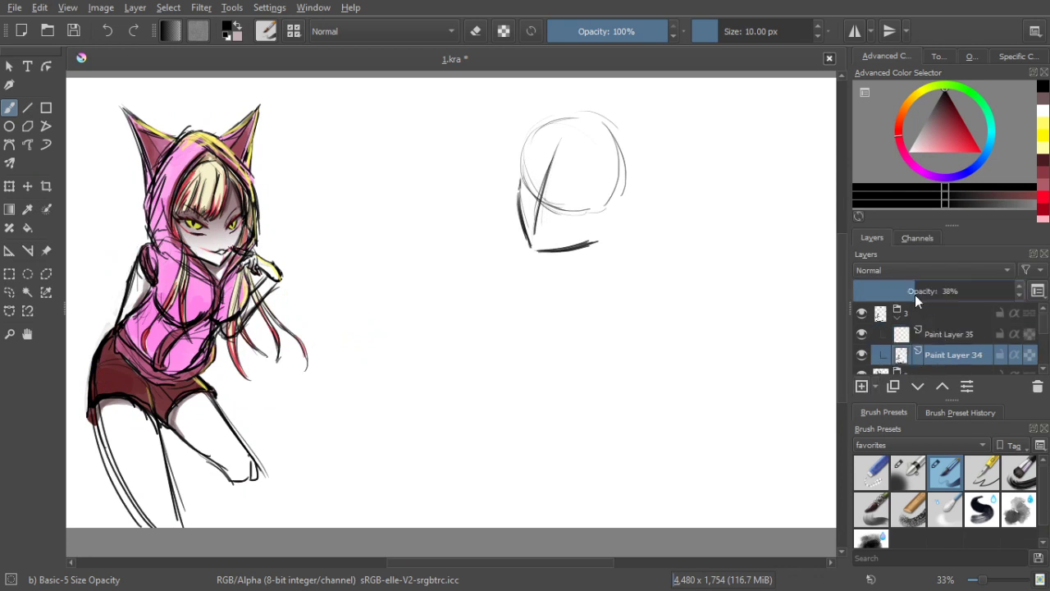
left_click(932, 334)
scroll(530, 189, "up", 2)
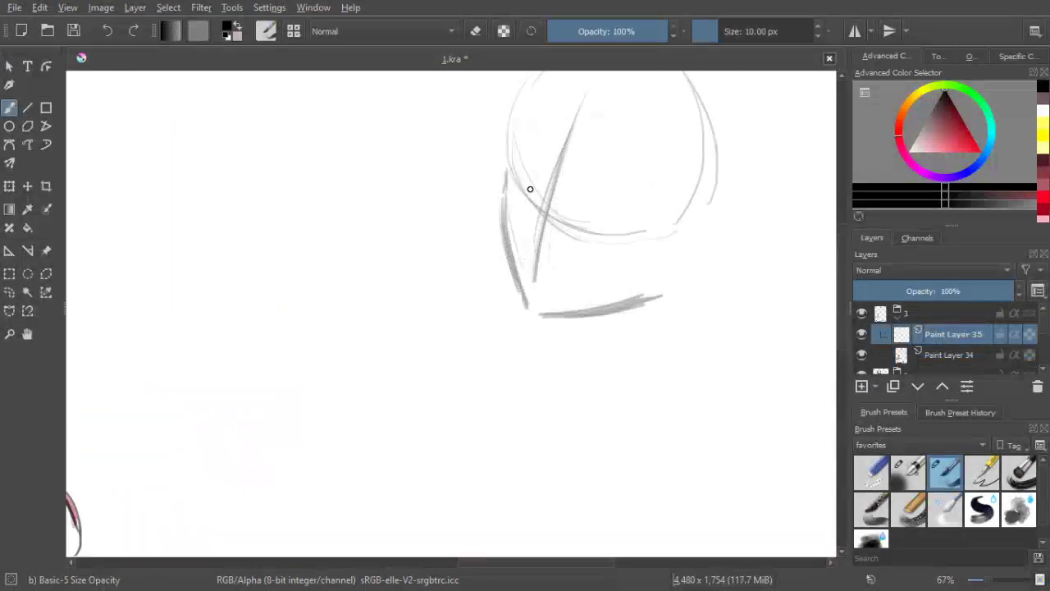
Sketch the upper and lower lids of both eyes and a small nose over the faded head guides on Paint Layer 35
left_click_drag(574, 179, 578, 197)
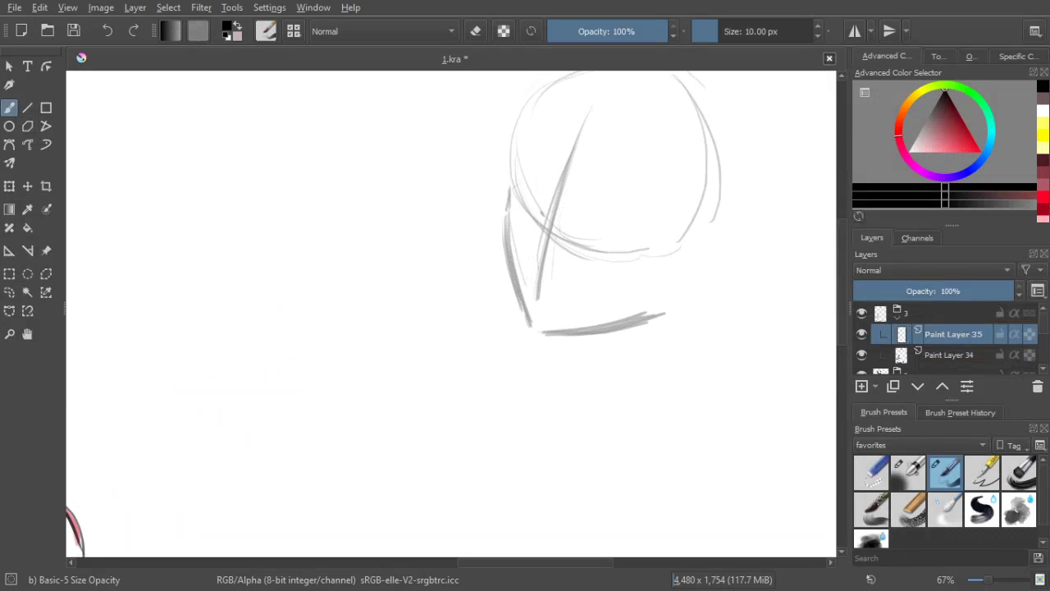
mouse_move(544, 211)
left_mouse_down()
mouse_move(517, 174)
mouse_move(542, 210)
left_mouse_up()
left_click_drag(587, 223, 652, 221)
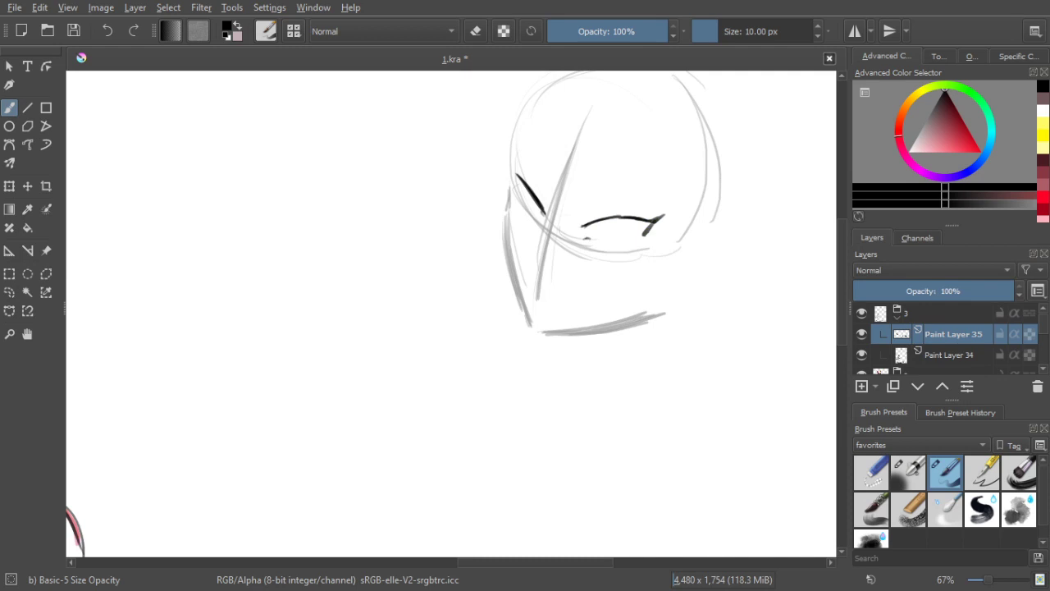
left_click_drag(599, 244, 623, 245)
left_click_drag(517, 203, 527, 220)
left_click_drag(545, 234, 539, 248)
Sketch the outline of a snarling open mouth below the nose
mouse_move(536, 277)
left_mouse_down()
mouse_move(568, 282)
mouse_move(584, 300)
left_mouse_up()
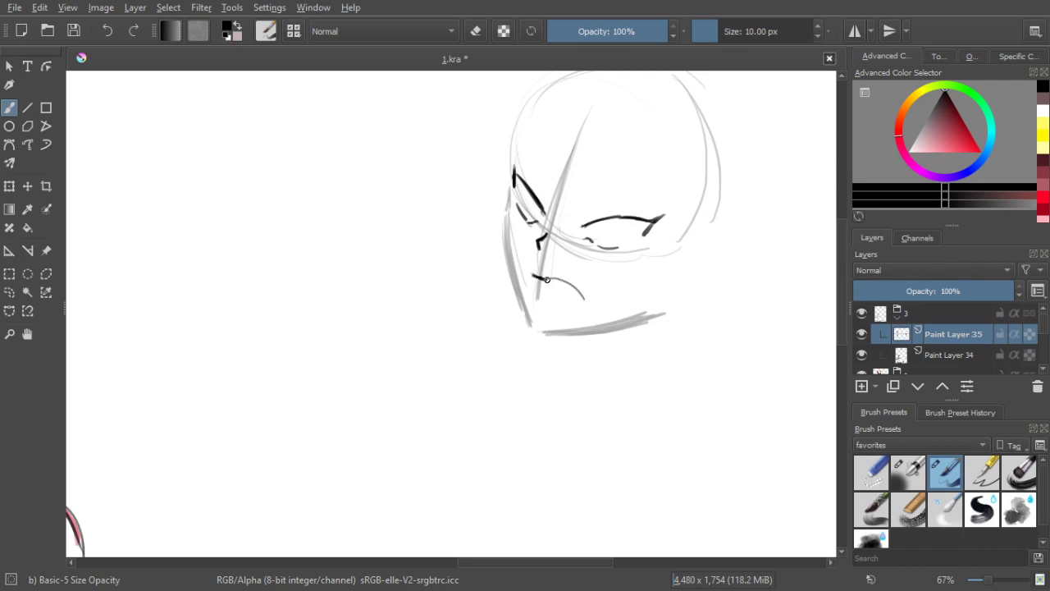
left_click_drag(550, 278, 577, 300)
left_click_drag(547, 292, 578, 303)
key("ctrl+z")
left_click_drag(695, 231, 678, 264)
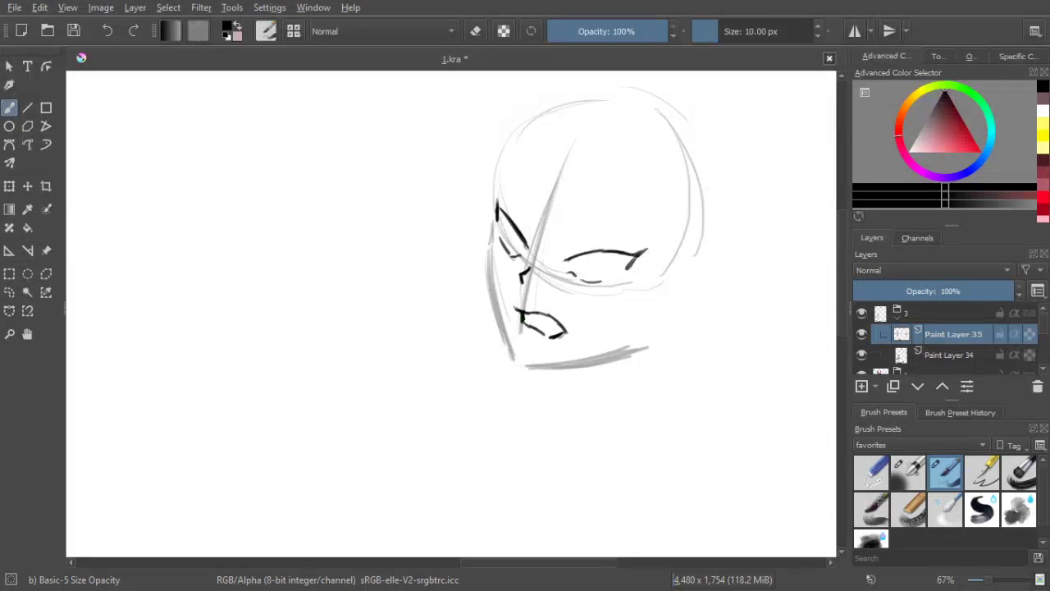
Darken the far corner of the mouth and draw jagged teeth inside the lips
left_click_drag(520, 313, 520, 322)
left_click_drag(521, 316, 514, 327)
key("ctrl+z")
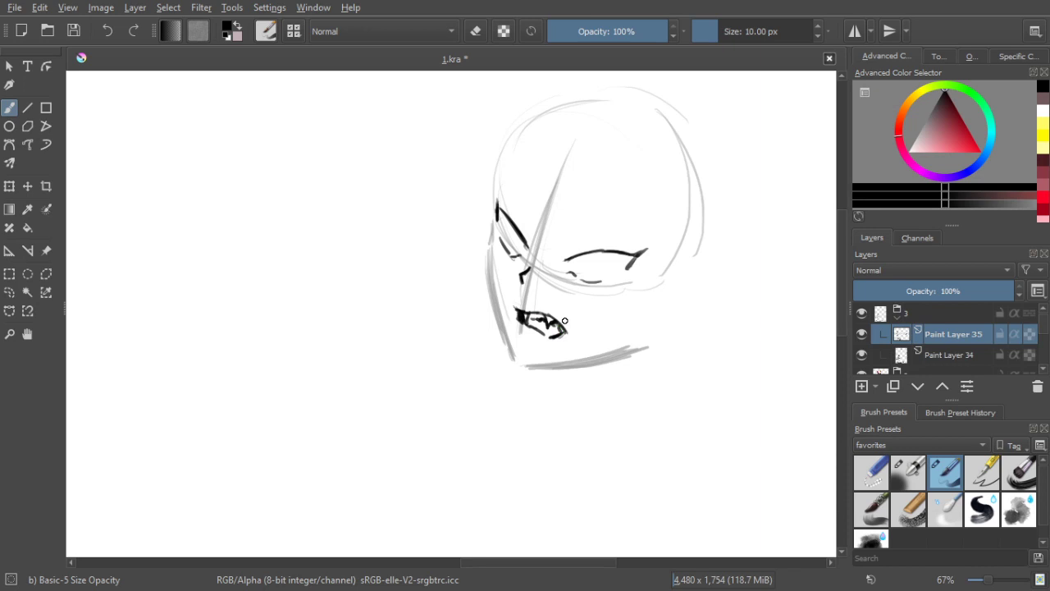
left_click_drag(544, 326, 548, 338)
left_click_drag(552, 332, 524, 324)
scroll(645, 261, "down", 1)
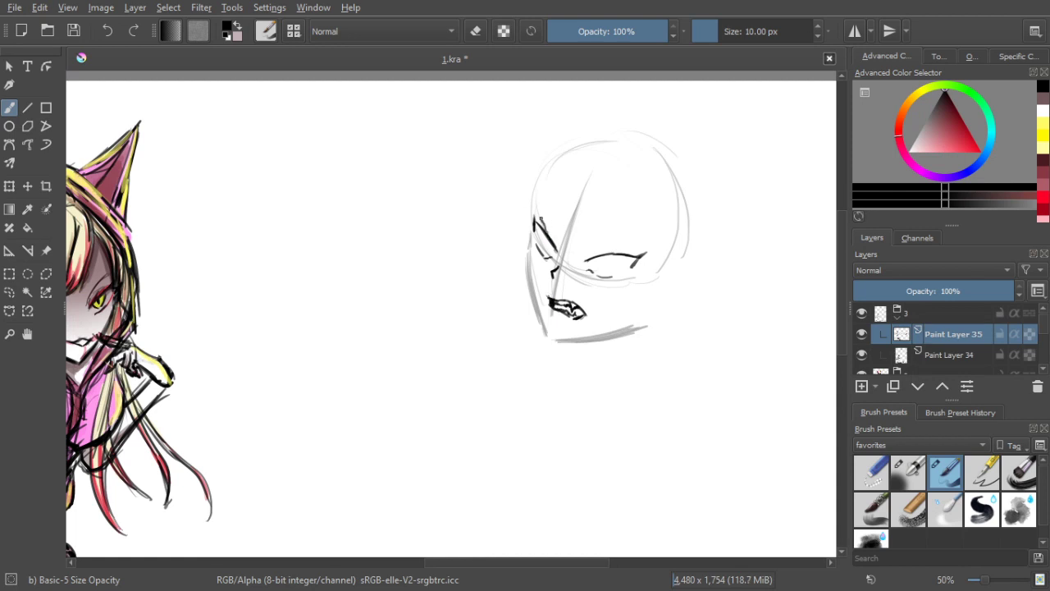
Thicken the upper lash lines of both eyes and add pointed lashes at the outer corners
left_click_drag(537, 220, 534, 213)
mouse_move(618, 253)
left_mouse_down()
mouse_move(647, 250)
mouse_move(637, 261)
left_mouse_up()
scroll(665, 246, "up", 2)
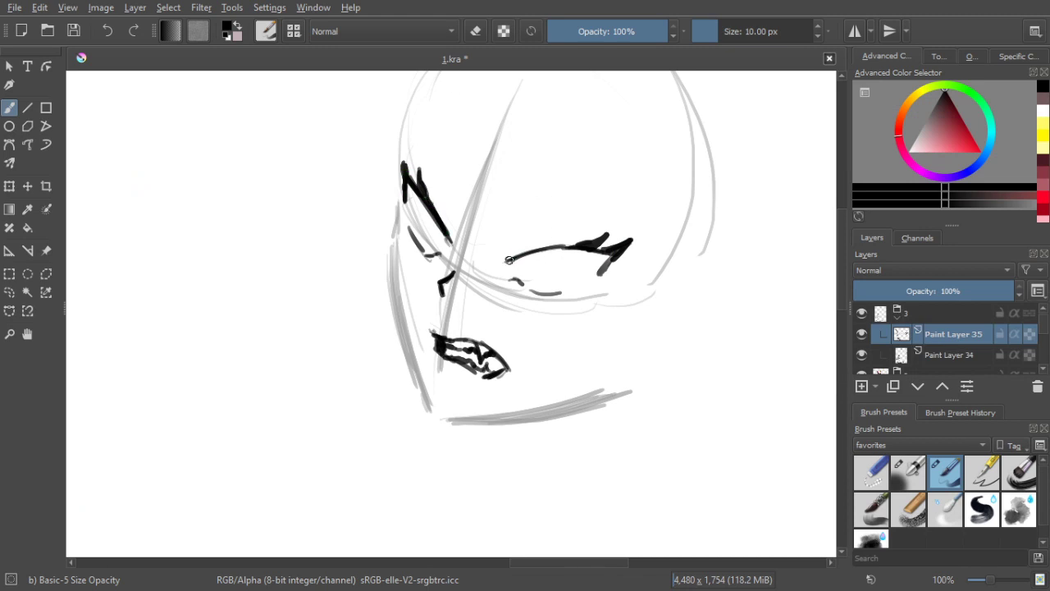
left_click_drag(517, 260, 617, 241)
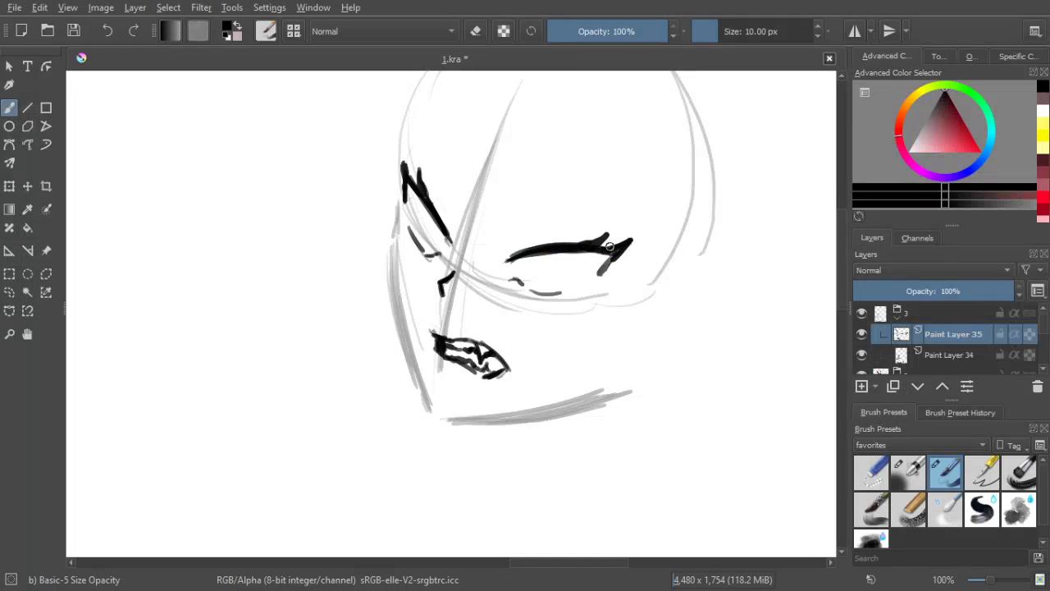
scroll(580, 240, "down", 2)
scroll(590, 238, "up", 1)
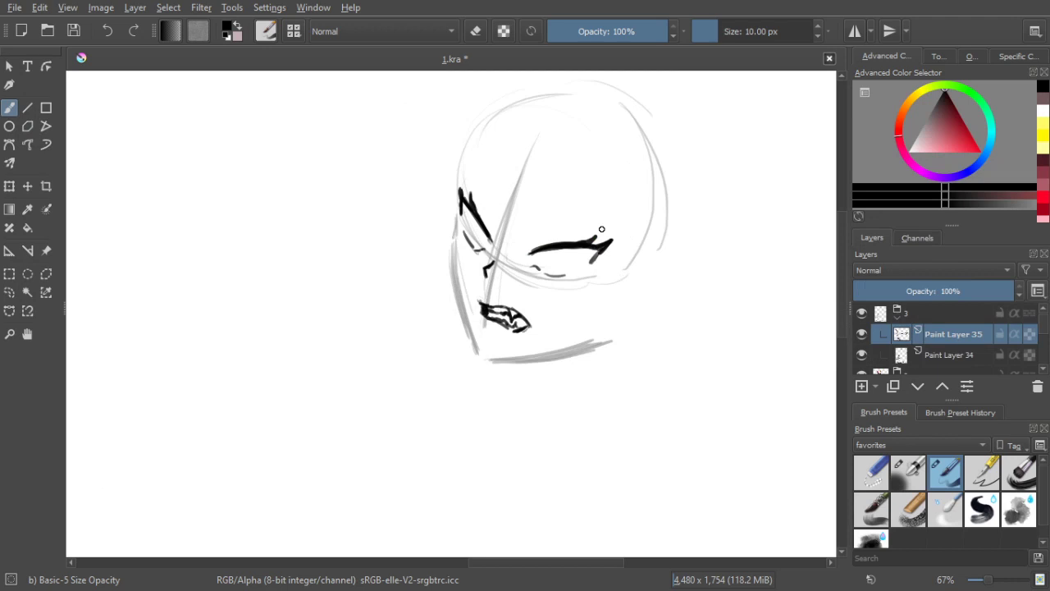
Add a new paint layer above Paint Layer 35 for the irises
left_click(863, 382)
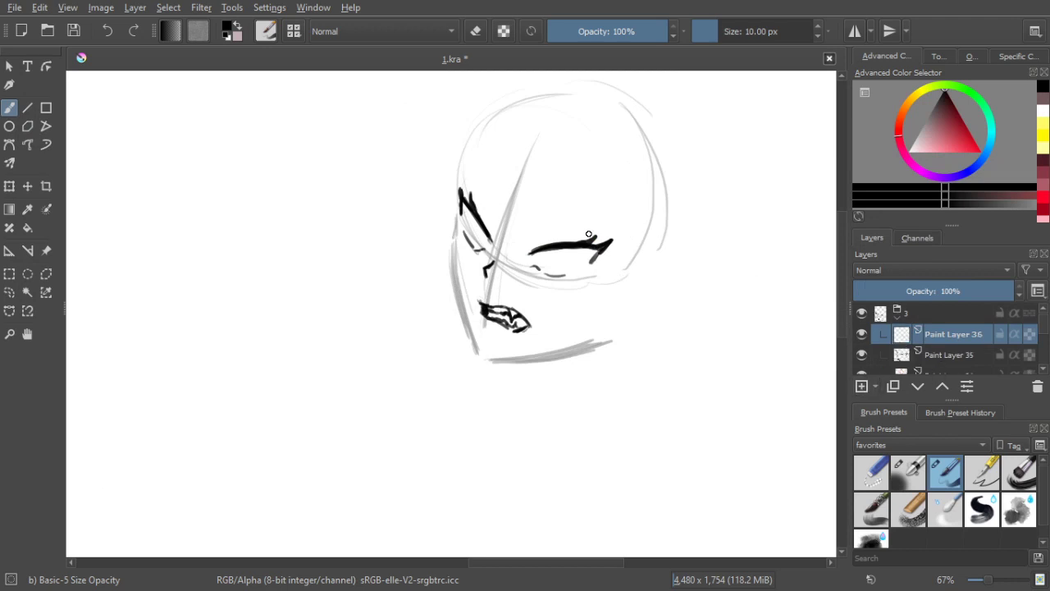
scroll(550, 252, "down", 3)
scroll(557, 243, "up", 2)
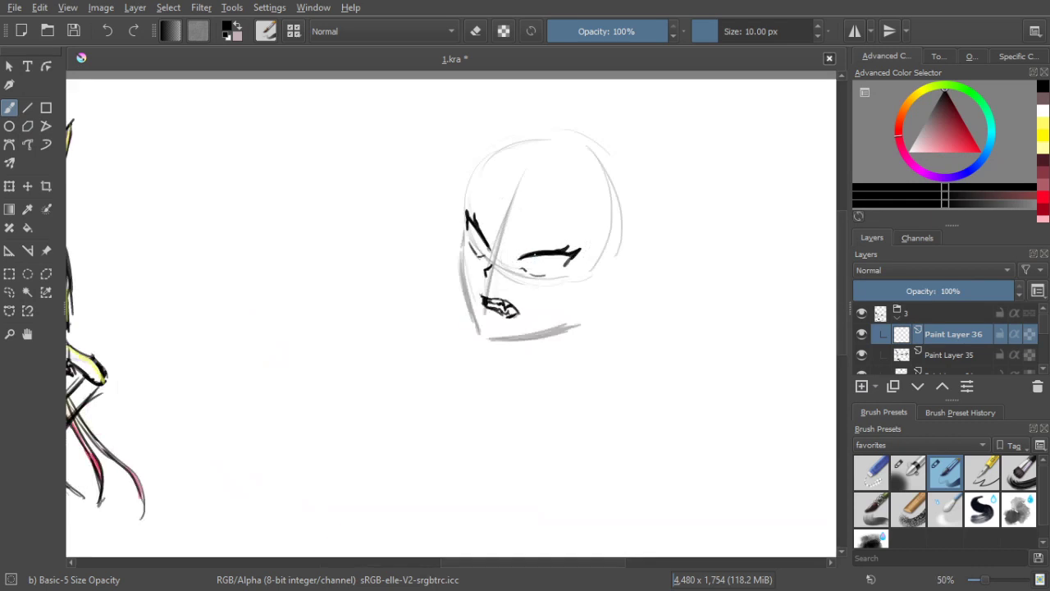
left_click_drag(531, 267, 555, 255)
key("ctrl+z")
key("ctrl+z")
key("ctrl+z")
Draw round iris outlines in both eyes beneath the upper lash lines
left_click_drag(533, 274, 536, 258)
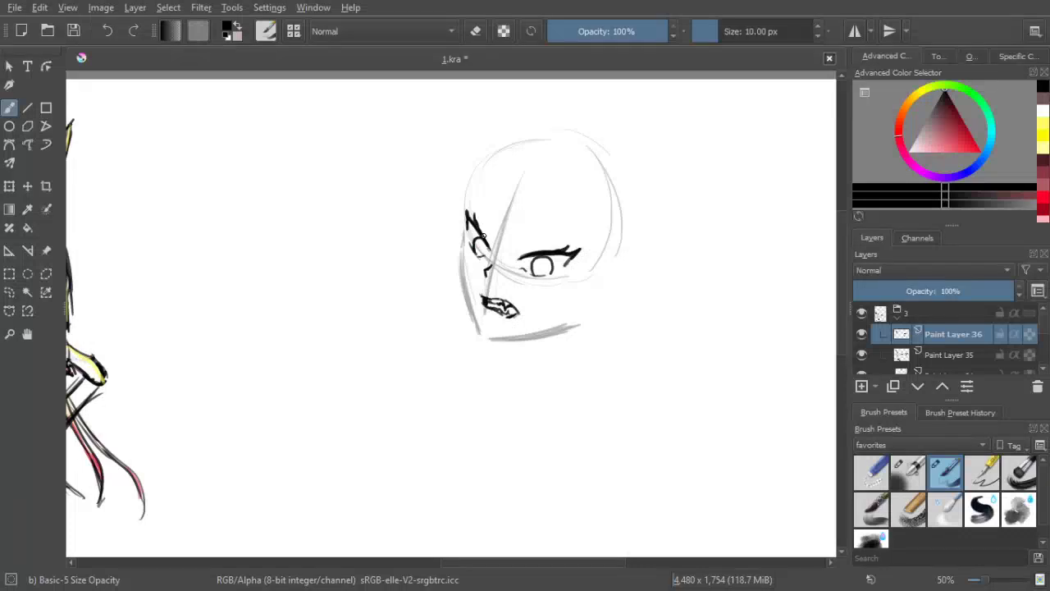
scroll(518, 305, "down", 2)
left_click_drag(522, 331, 533, 314)
scroll(535, 260, "up", 3)
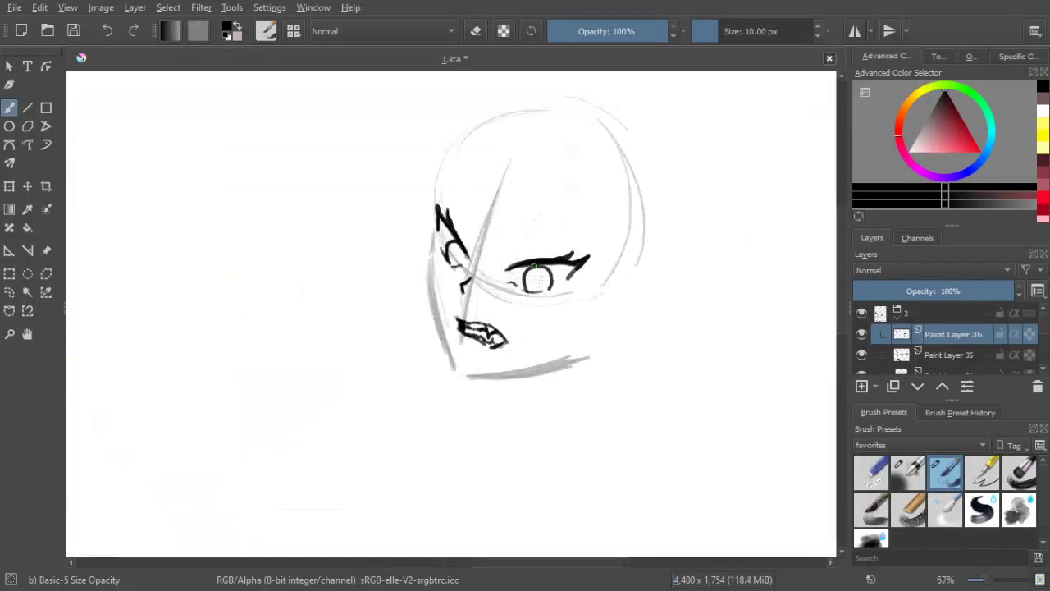
scroll(533, 259, "up", 2)
scroll(542, 246, "down", 2)
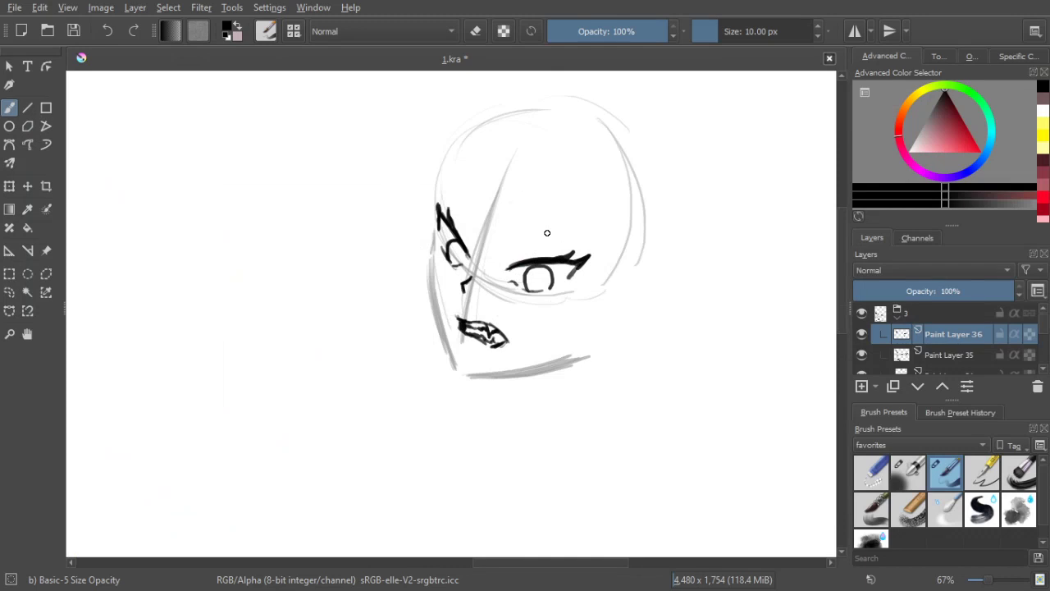
Draw narrow vertical pupils inside both irises with a 6 px brush
key("bracketleft")
key("bracketleft")
left_click_drag(538, 276, 539, 289)
key("ctrl+z")
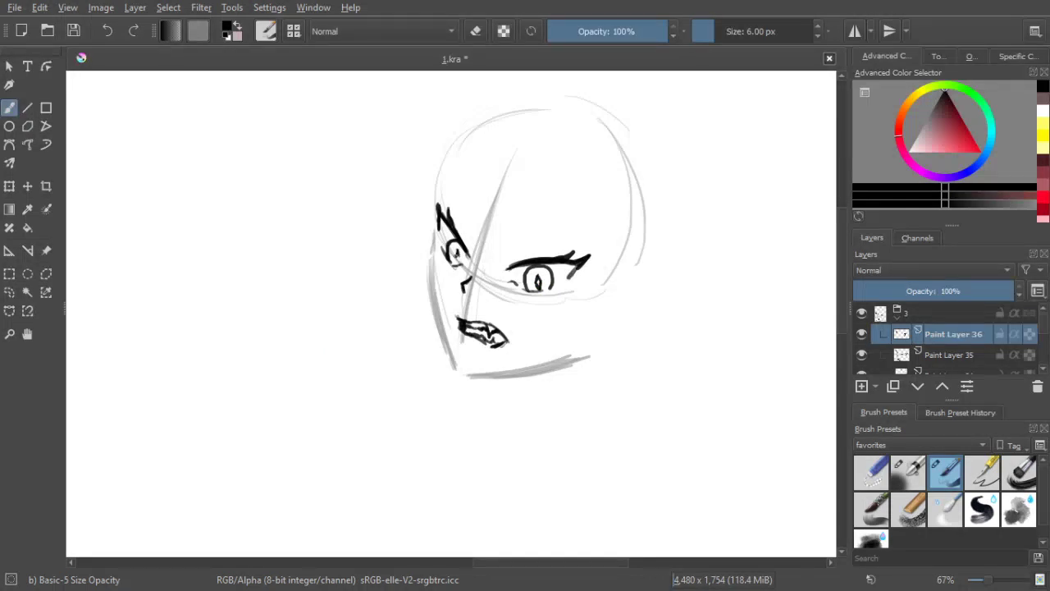
left_click_drag(460, 254, 460, 265)
scroll(535, 226, "down", 2)
scroll(535, 227, "up", 1)
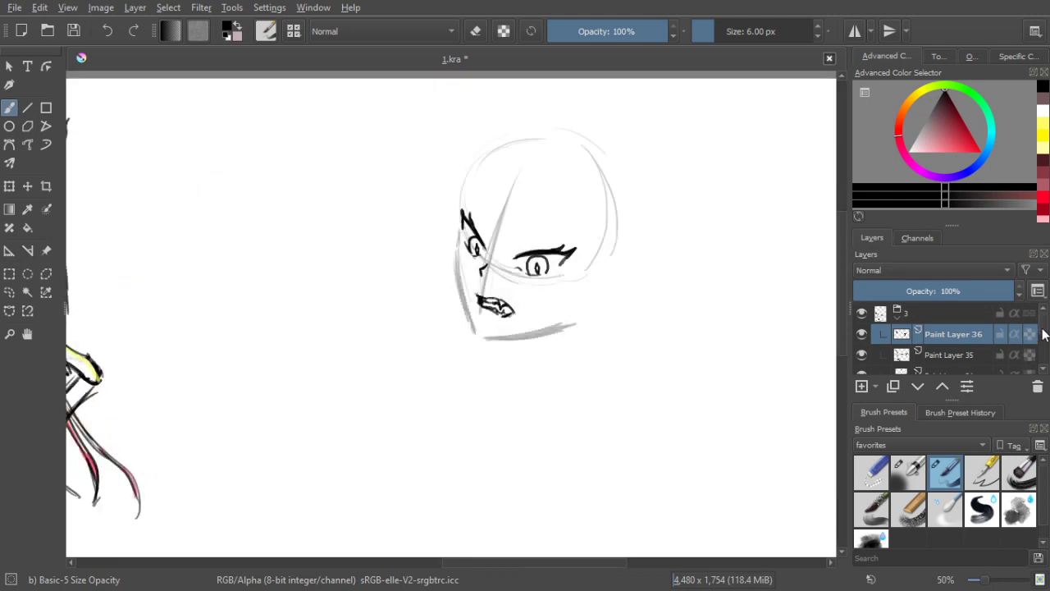
Restore Paint Layer 34 to 100% opacity and erase the slanted face centre line with an 18 px eraser
scroll(1044, 336, "down", 1)
left_click(969, 351)
left_click(862, 352)
left_click(862, 352)
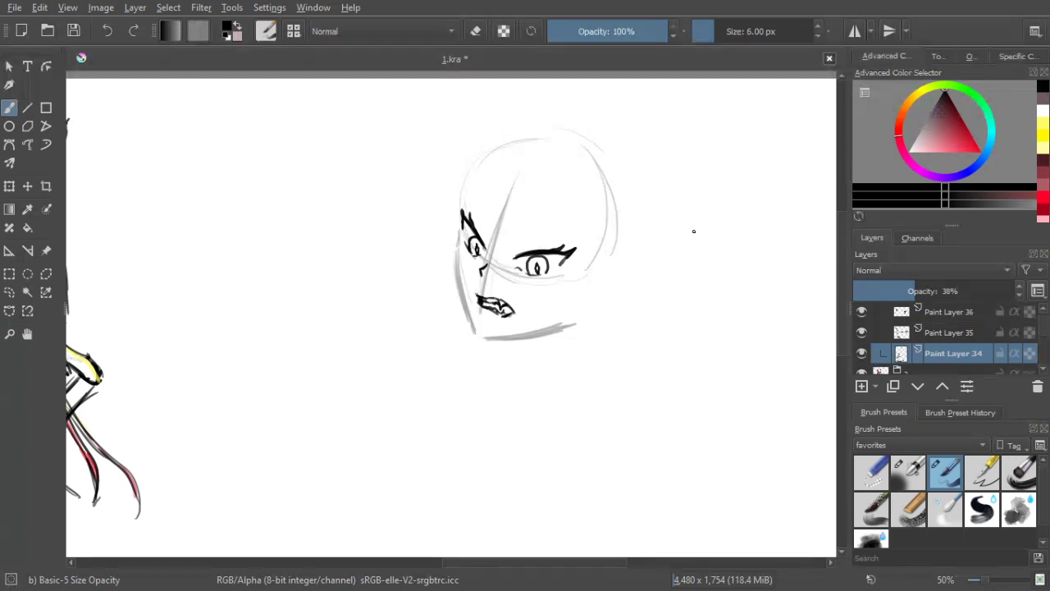
key("bracketright")
key("bracketright")
key("bracketright")
key("bracketright")
key("bracketright")
key("bracketright")
key("bracketright")
key("bracketright")
key("bracketright")
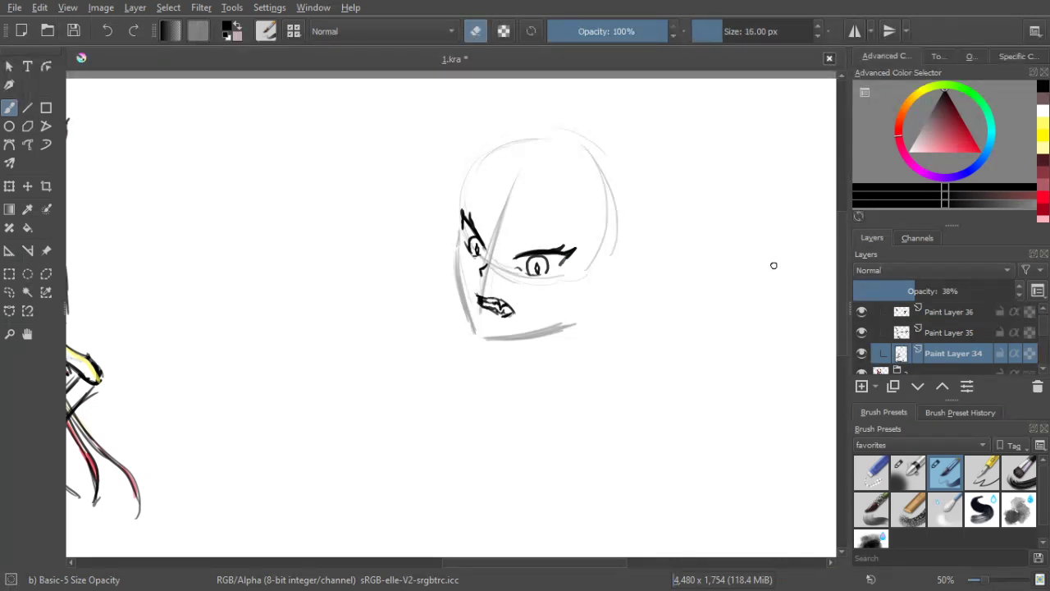
left_click_drag(935, 289, 1002, 288)
key("bracketright")
mouse_move(505, 184)
left_mouse_down()
mouse_move(494, 234)
mouse_move(520, 167)
mouse_move(483, 295)
left_mouse_up()
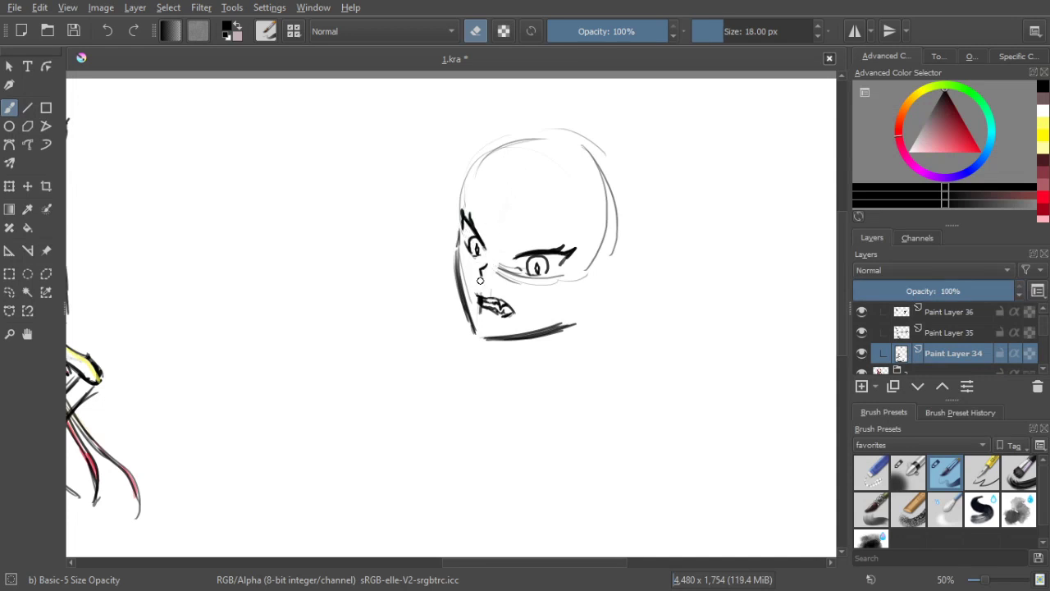
Enlarge the eraser and remove the leftover head-circle guide lines beneath the near eye
key("bracketright")
key("bracketright")
key("bracketright")
key("bracketright")
key("bracketright")
key("bracketright")
key("bracketright")
key("bracketright")
key("bracketright")
mouse_move(544, 272)
left_mouse_down()
mouse_move(570, 266)
mouse_move(574, 280)
left_mouse_up()
key("bracketleft")
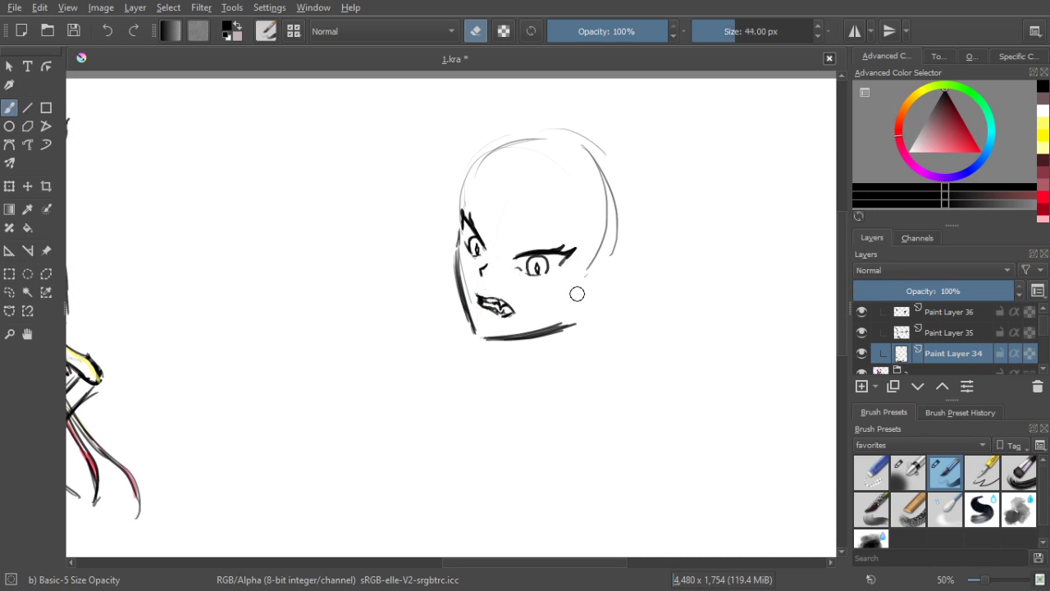
On Paint Layer 36, draw angry slanted eyebrows above both eyes with a 7 px brush
left_click(960, 312)
key("bracketleft")
key("bracketleft")
key("bracketleft")
key("bracketleft")
key("bracketleft")
key("bracketleft")
key("bracketleft")
key("bracketleft")
key("bracketleft")
key("bracketleft")
key("bracketleft")
key("bracketleft")
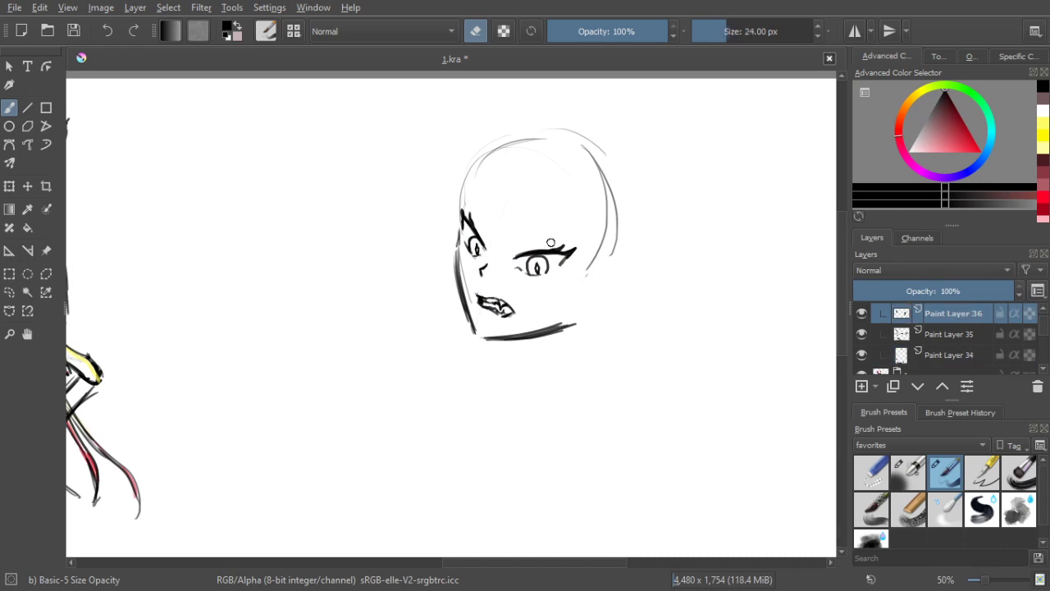
key("bracketleft")
key("bracketleft")
key("bracketleft")
key("bracketleft")
key("bracketleft")
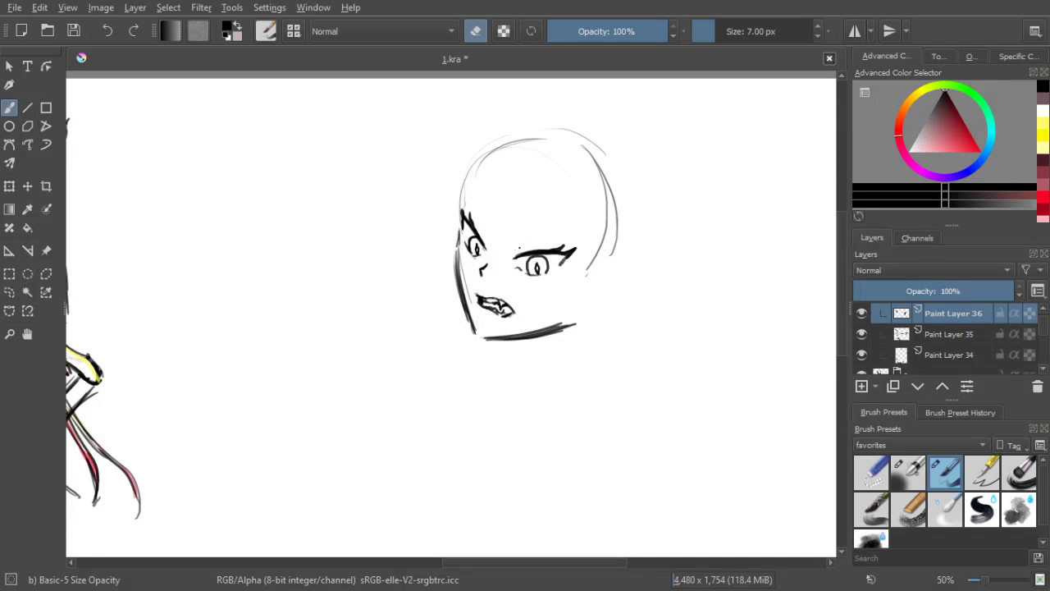
left_click(476, 32)
left_click_drag(480, 197, 494, 230)
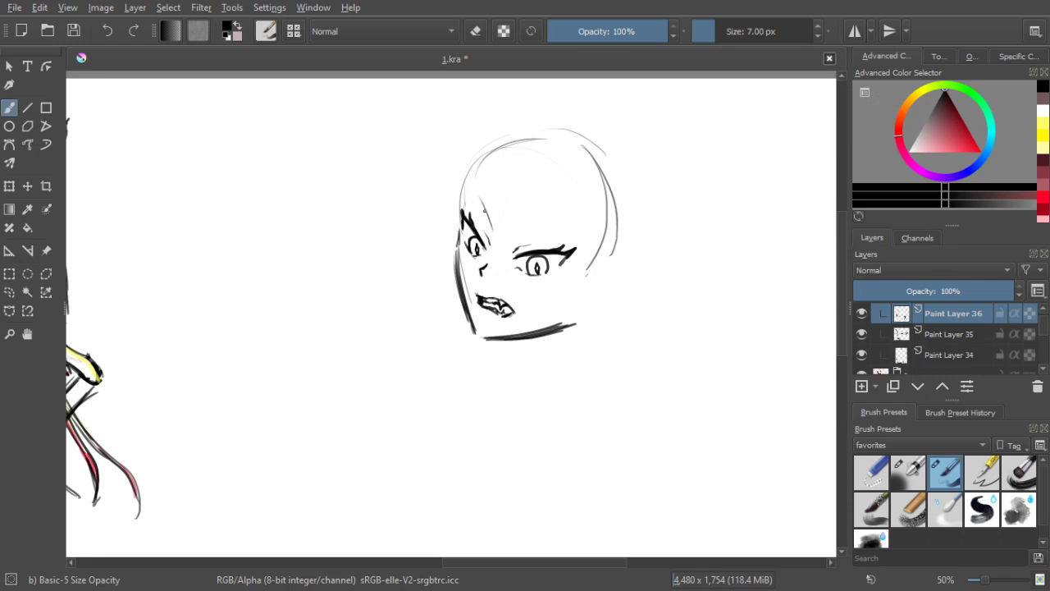
left_click_drag(478, 193, 495, 238)
mouse_move(473, 195)
left_mouse_down()
mouse_move(488, 234)
mouse_move(485, 209)
left_mouse_up()
mouse_move(562, 228)
left_mouse_down()
mouse_move(514, 243)
mouse_move(565, 226)
left_mouse_up()
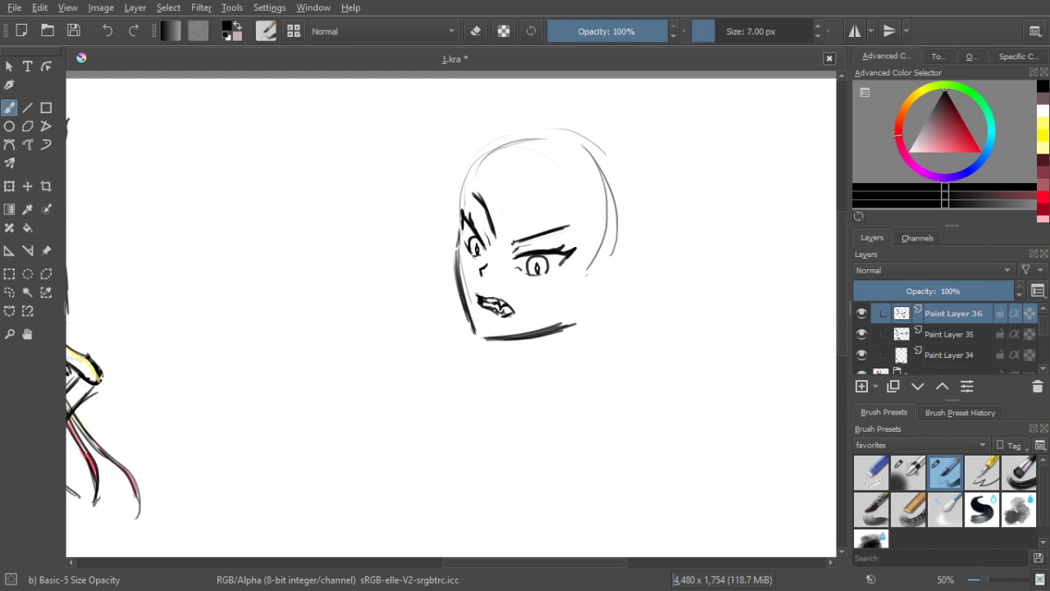
Thicken both eyebrows and add short spiky hairs at their ends
mouse_move(512, 244)
left_mouse_down()
mouse_move(537, 235)
mouse_move(504, 236)
left_mouse_up()
left_click_drag(471, 192, 479, 199)
left_click_drag(560, 232, 573, 227)
left_click_drag(549, 231, 560, 223)
scroll(609, 212, "down", 2)
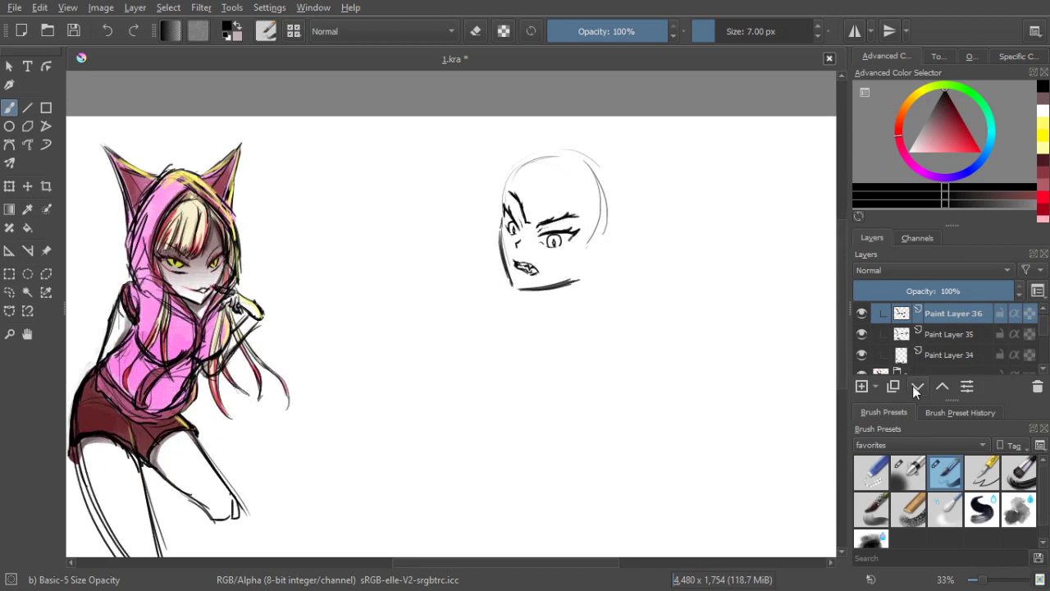
On a new paint layer above Paint Layer 36, sketch the fringe strands across the forehead with a 13 px brush
left_click(863, 386)
scroll(513, 305, "up", 2)
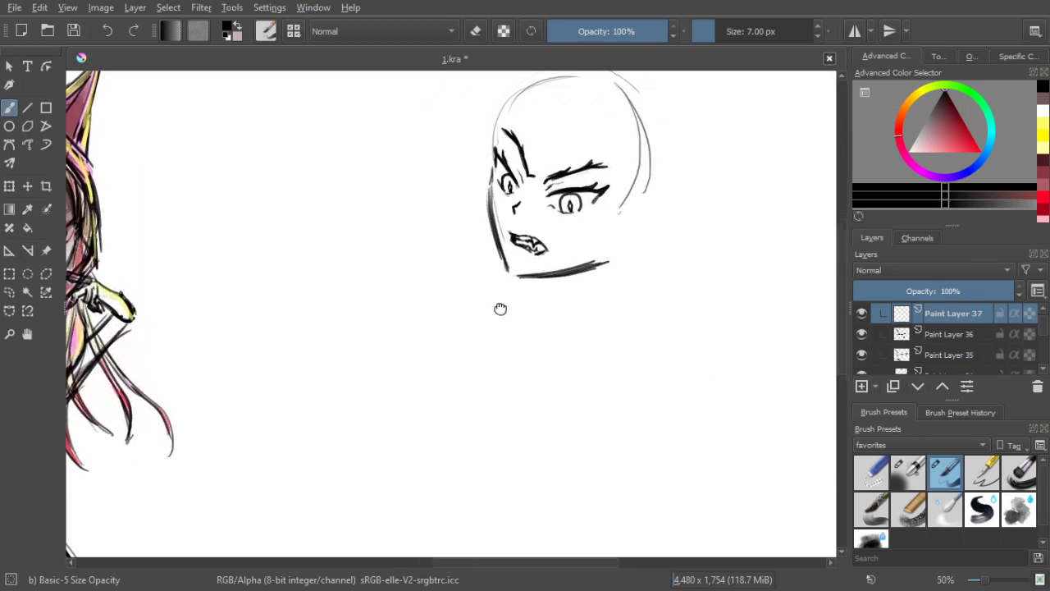
scroll(494, 305, "down", 2)
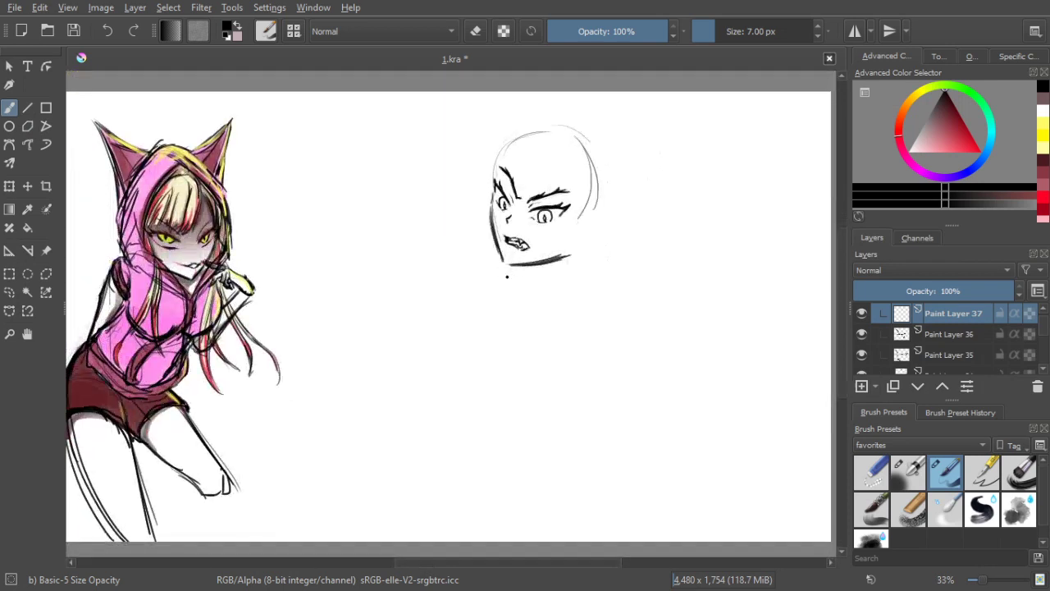
key("bracketright")
key("bracketright")
key("bracketright")
key("bracketright")
key("bracketright")
key("bracketright")
key("bracketright")
key("bracketright")
key("bracketleft")
mouse_move(510, 144)
left_mouse_down()
mouse_move(524, 185)
mouse_move(528, 177)
mouse_move(559, 205)
left_mouse_up()
left_click_drag(541, 171, 558, 203)
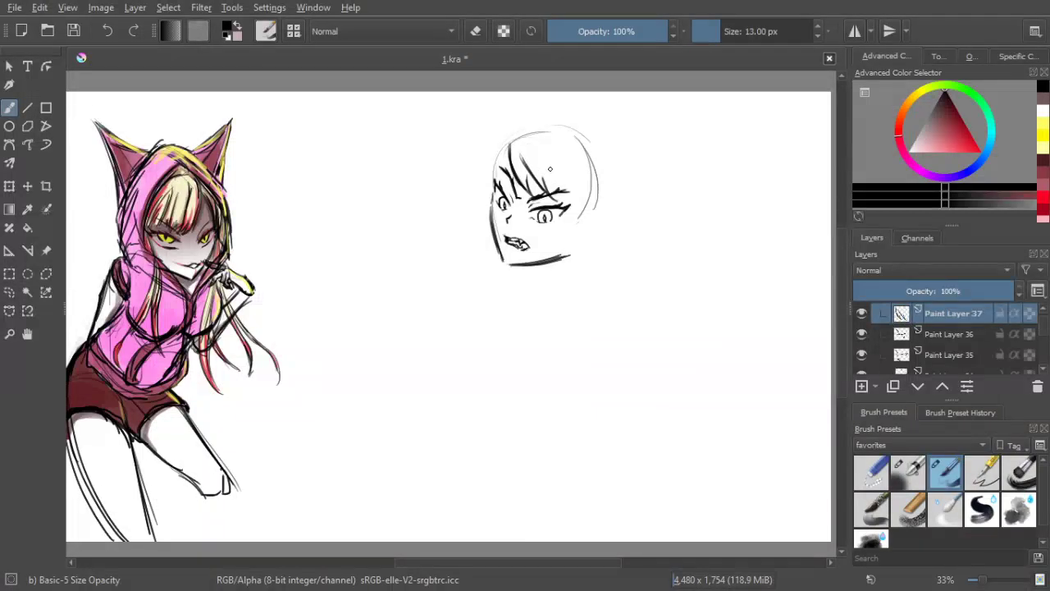
left_click_drag(544, 151, 594, 199)
left_click_drag(538, 174, 576, 198)
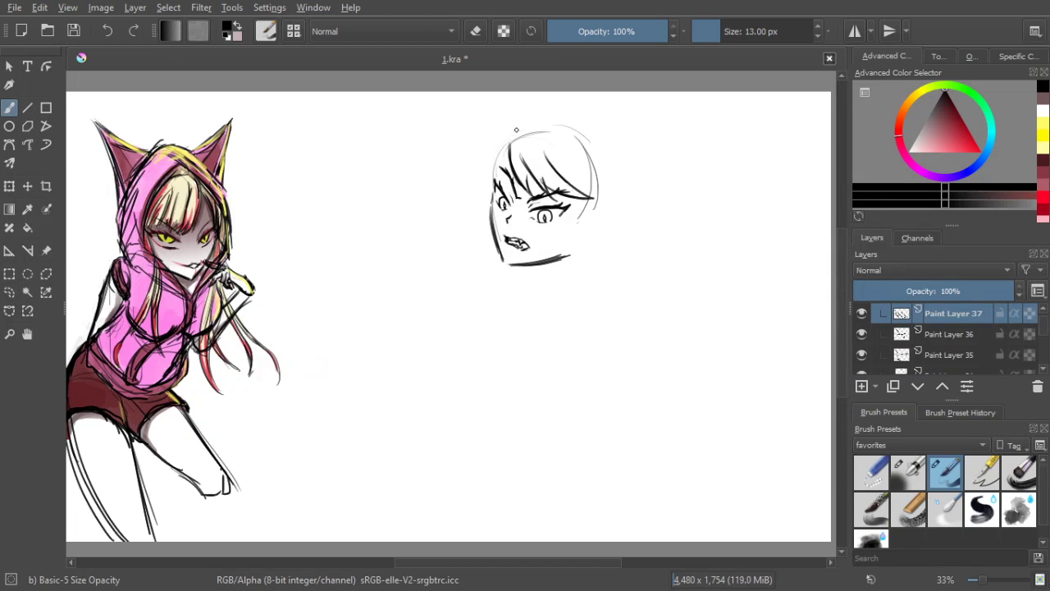
Draw the hair outline over the crown and the pointed strands flicking out behind the near eye
mouse_move(517, 129)
left_mouse_down()
mouse_move(550, 128)
mouse_move(616, 207)
left_mouse_up()
left_click_drag(581, 169, 620, 209)
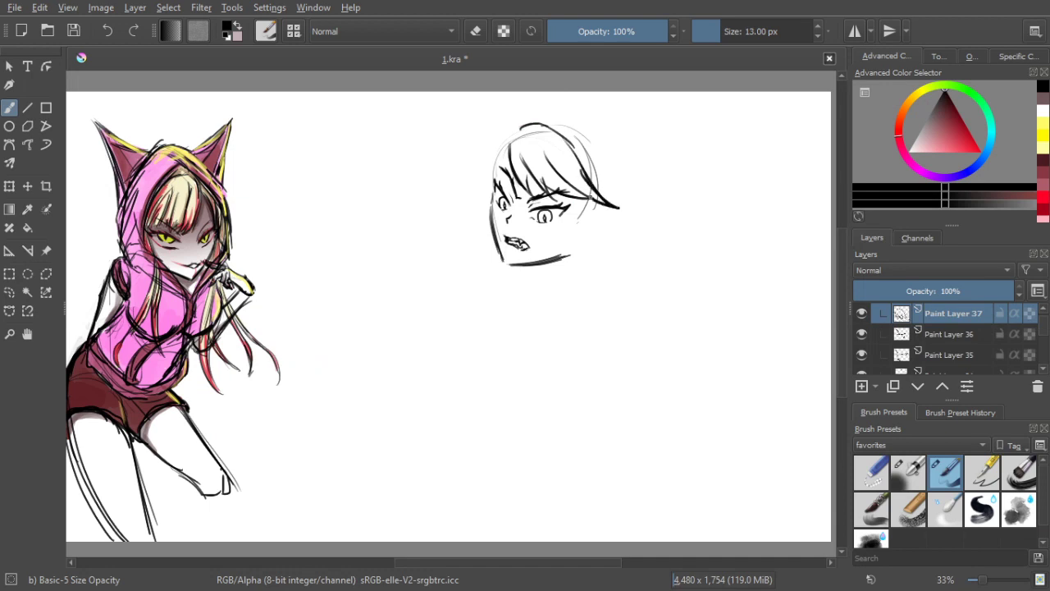
mouse_move(563, 132)
left_mouse_down()
mouse_move(610, 176)
mouse_move(596, 182)
left_mouse_up()
left_click_drag(565, 127, 617, 173)
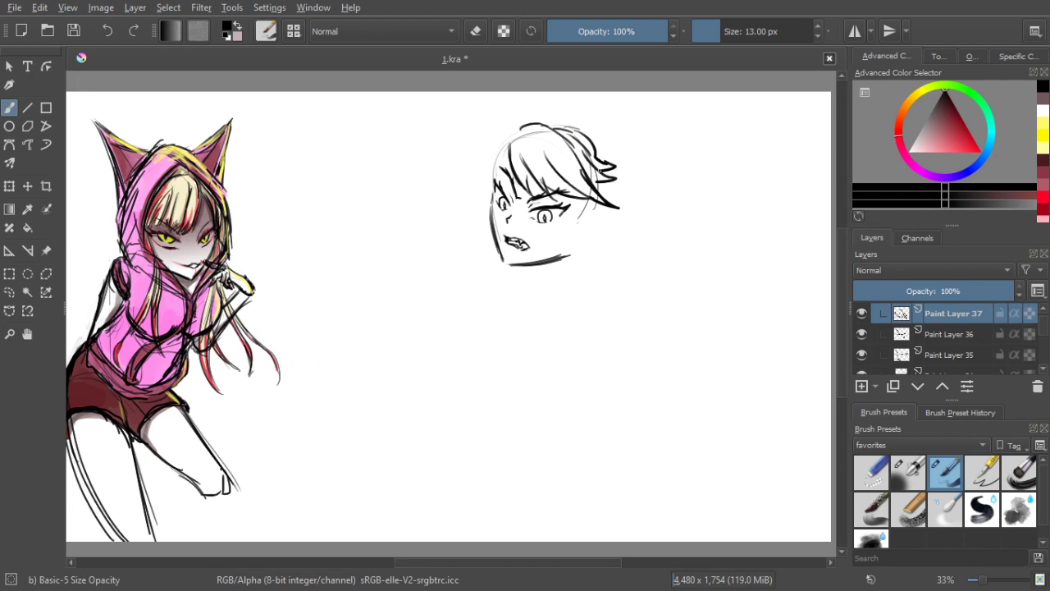
Undo the last strokes of the flicking strands and redraw the hair outline from the crown down behind the near eye
key("ctrl+z")
key("ctrl+z")
key("ctrl+z")
mouse_move(545, 127)
left_mouse_down()
mouse_move(573, 127)
mouse_move(600, 164)
left_mouse_up()
left_click_drag(593, 202, 607, 253)
mouse_move(586, 210)
left_mouse_down()
mouse_move(591, 266)
mouse_move(605, 284)
left_mouse_up()
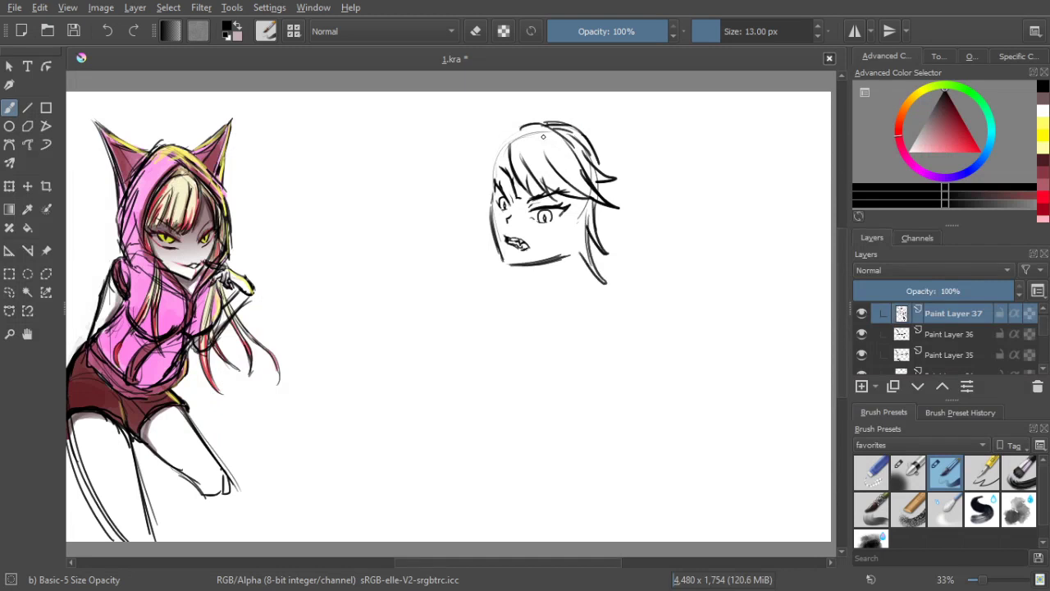
key("ctrl+z")
key("ctrl+z")
key("ctrl+z")
key("ctrl+z")
key("ctrl+z")
key("ctrl+z")
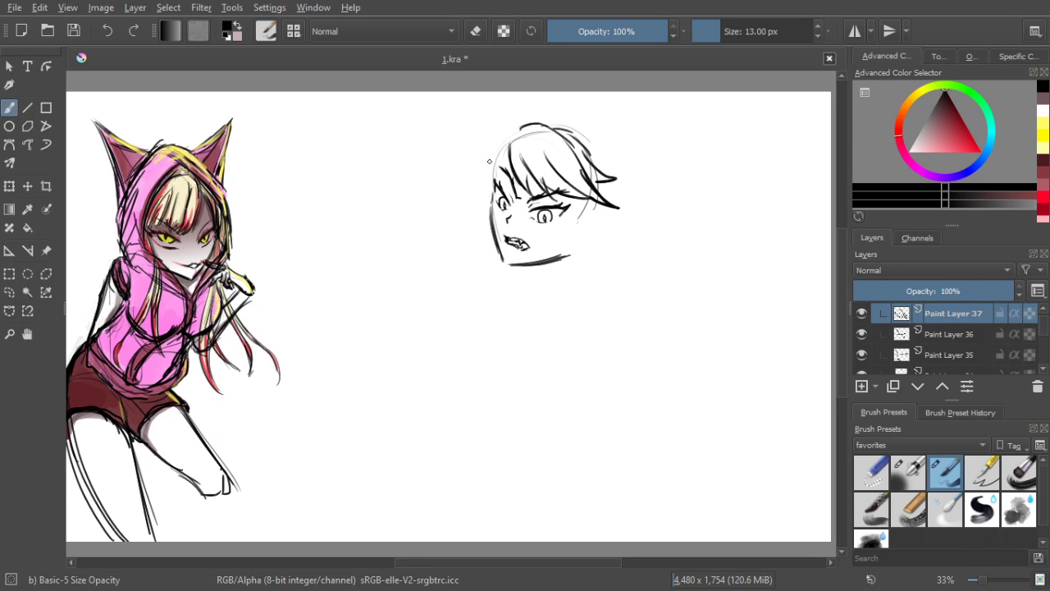
Draw the hair outline on the far side of the face, from the crown into pointed strands reaching below the jaw
mouse_move(520, 128)
left_mouse_down()
mouse_move(470, 195)
mouse_move(477, 222)
left_mouse_up()
mouse_move(484, 192)
left_mouse_down()
mouse_move(473, 226)
mouse_move(501, 223)
mouse_move(508, 275)
mouse_move(480, 222)
mouse_move(491, 277)
left_mouse_up()
left_click_drag(484, 232, 490, 287)
left_click_drag(491, 286, 495, 241)
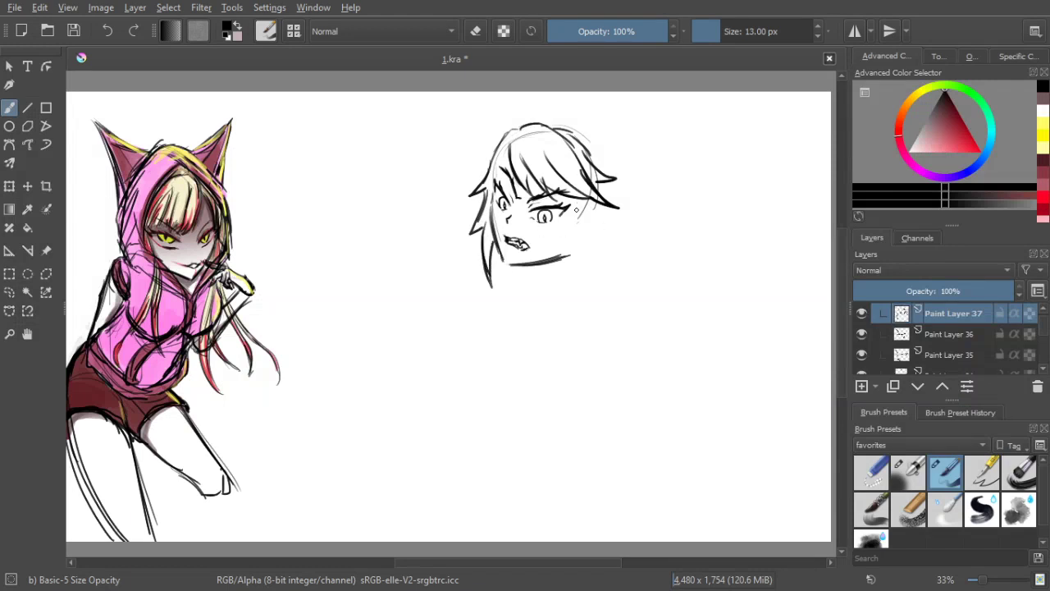
Draw the pointed side strands hanging over the near cheek and add a new paint layer above Paint Layer 37
left_click_drag(580, 197, 564, 256)
left_click_drag(577, 217, 563, 261)
mouse_move(576, 202)
left_mouse_down()
mouse_move(574, 256)
mouse_move(560, 275)
left_mouse_up()
left_click_drag(595, 195, 576, 261)
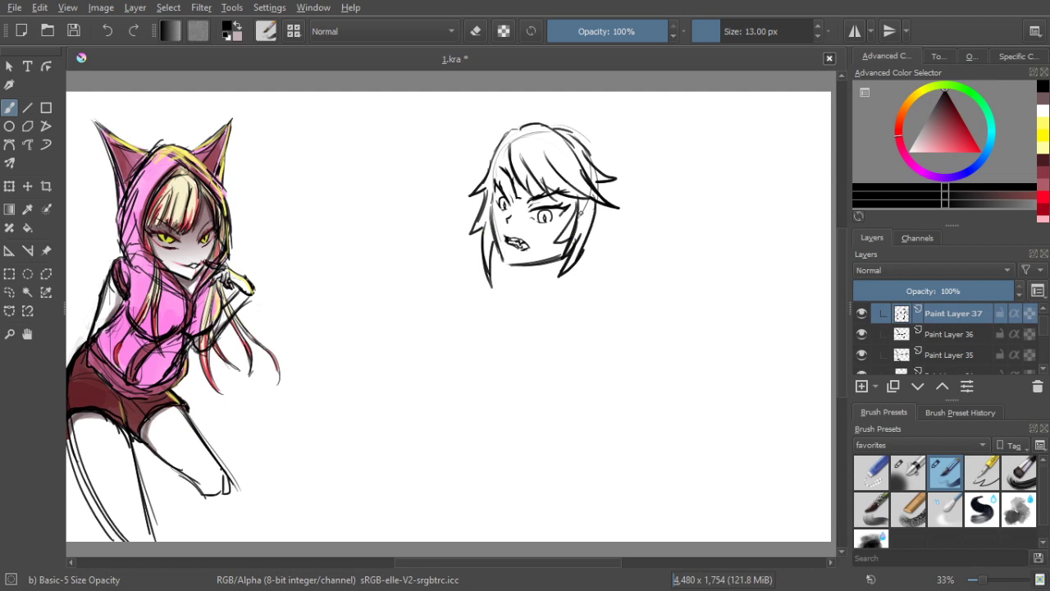
left_click(861, 386)
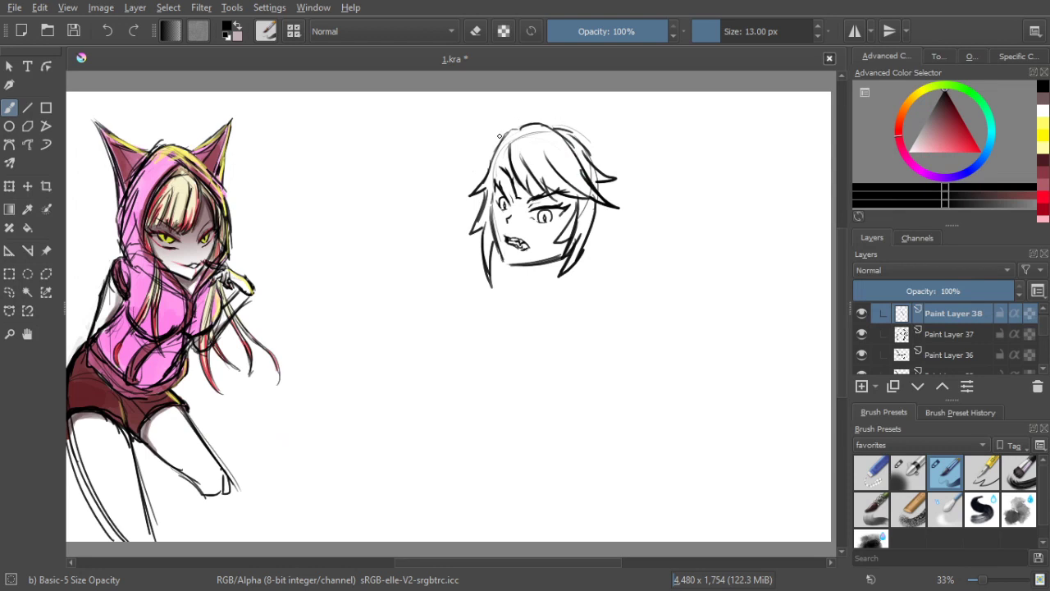
left_click_drag(476, 169, 505, 132)
left_click_drag(479, 166, 515, 124)
key("ctrl+z")
key("ctrl+z")
scroll(497, 252, "down", 3)
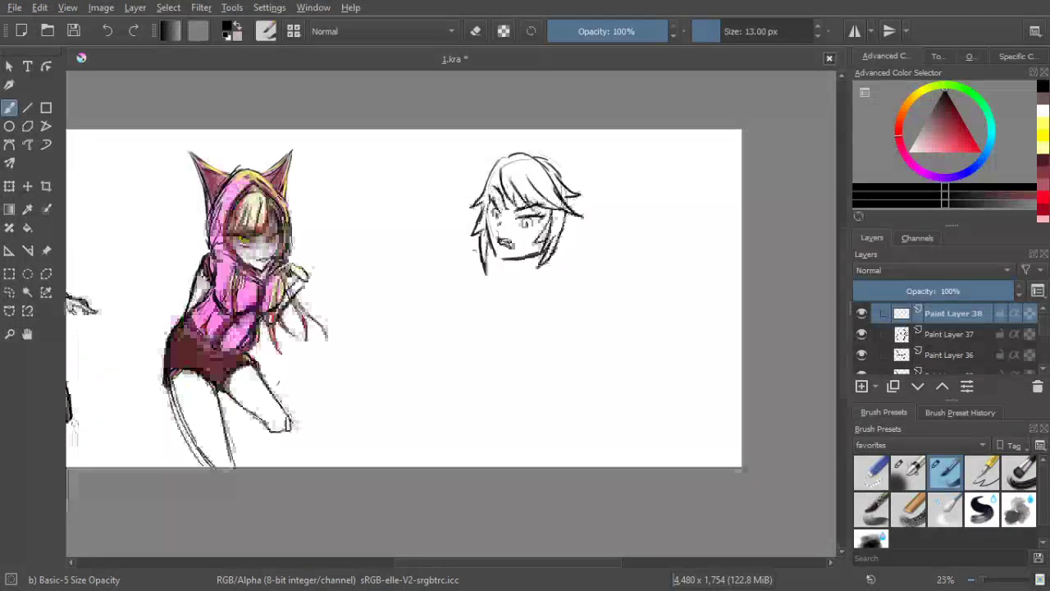
scroll(497, 263, "up", 3)
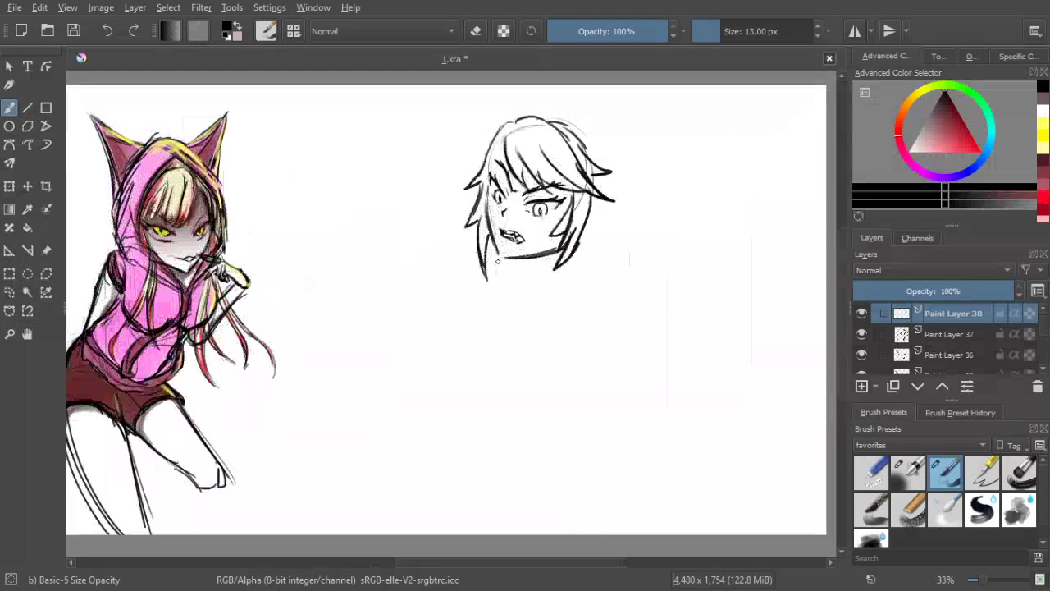
left_click_drag(582, 134, 625, 205)
left_click_drag(632, 230, 589, 277)
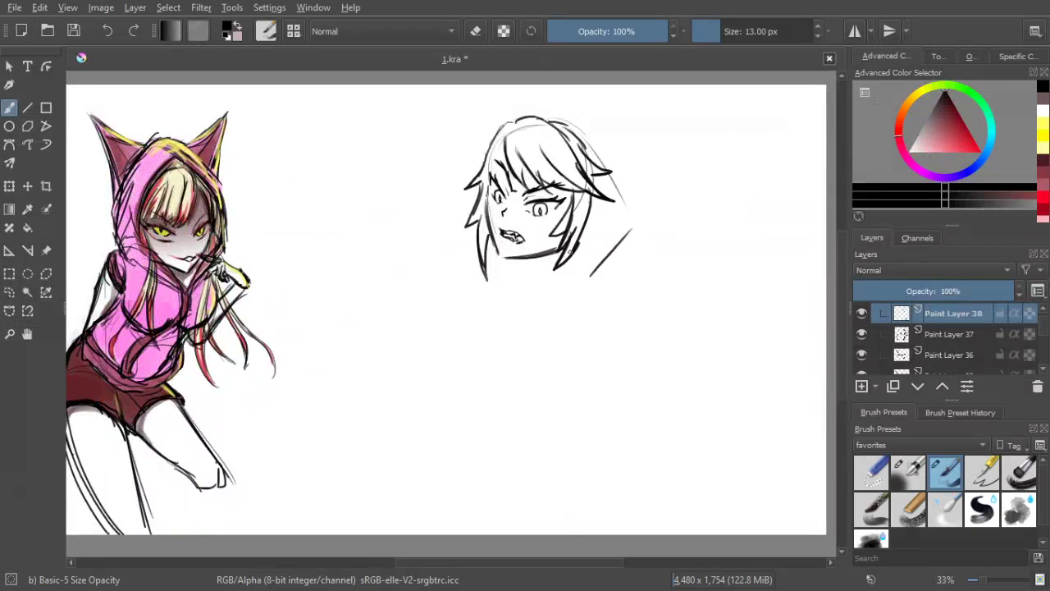
key("ctrl+z")
key("ctrl+z")
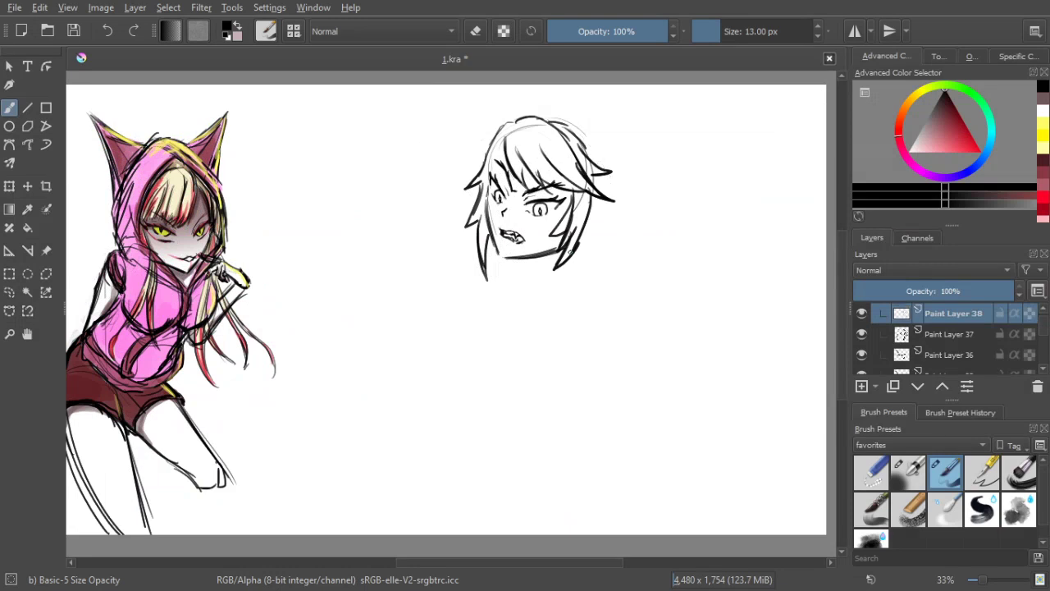
scroll(485, 235, "down", 1)
left_click_drag(490, 238, 597, 244)
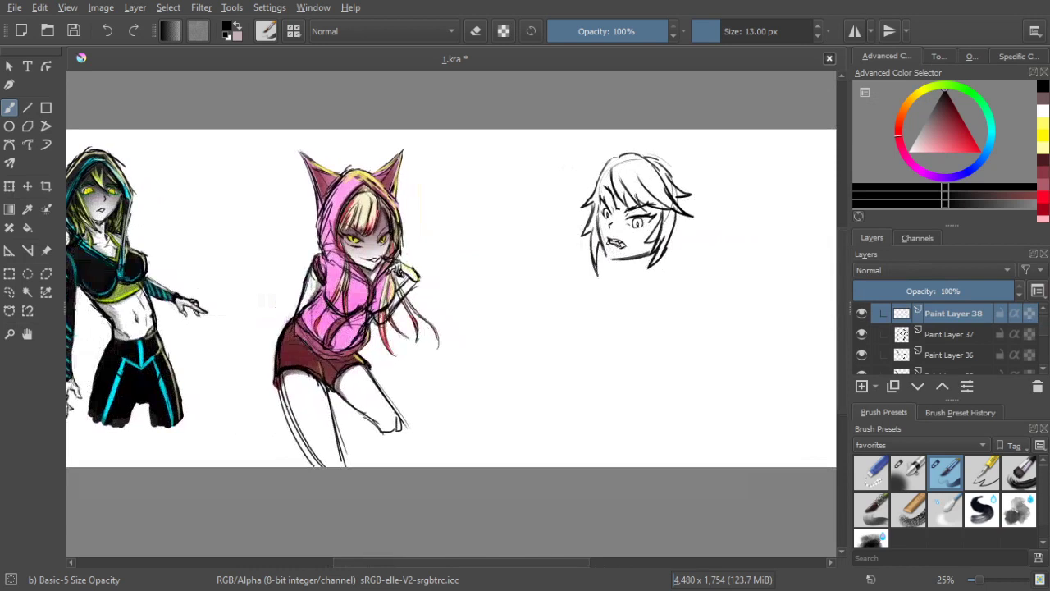
scroll(596, 244, "up", 1)
scroll(589, 243, "right", 4)
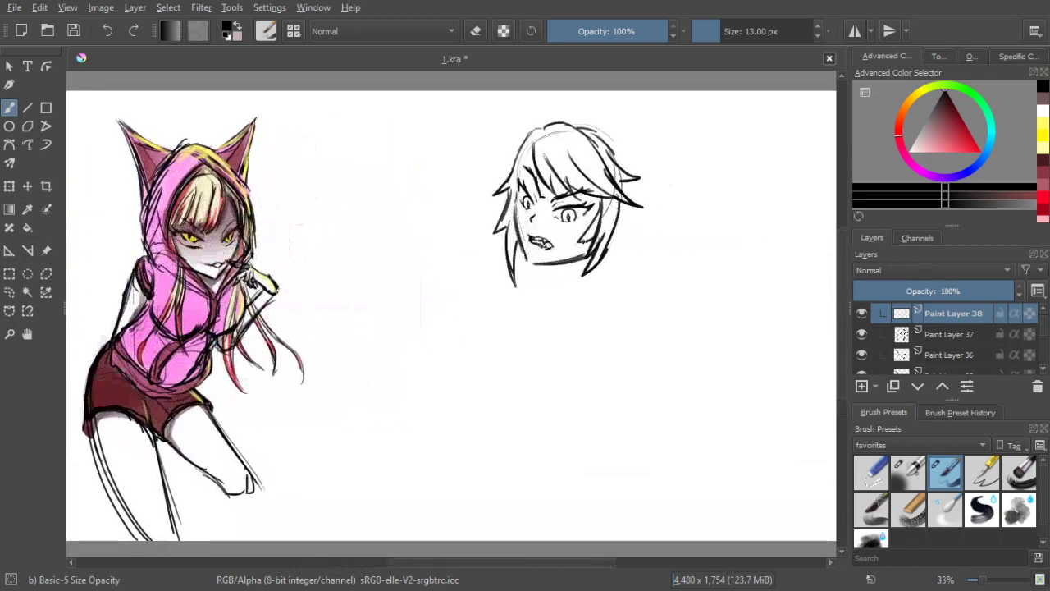
left_click_drag(560, 233, 556, 228)
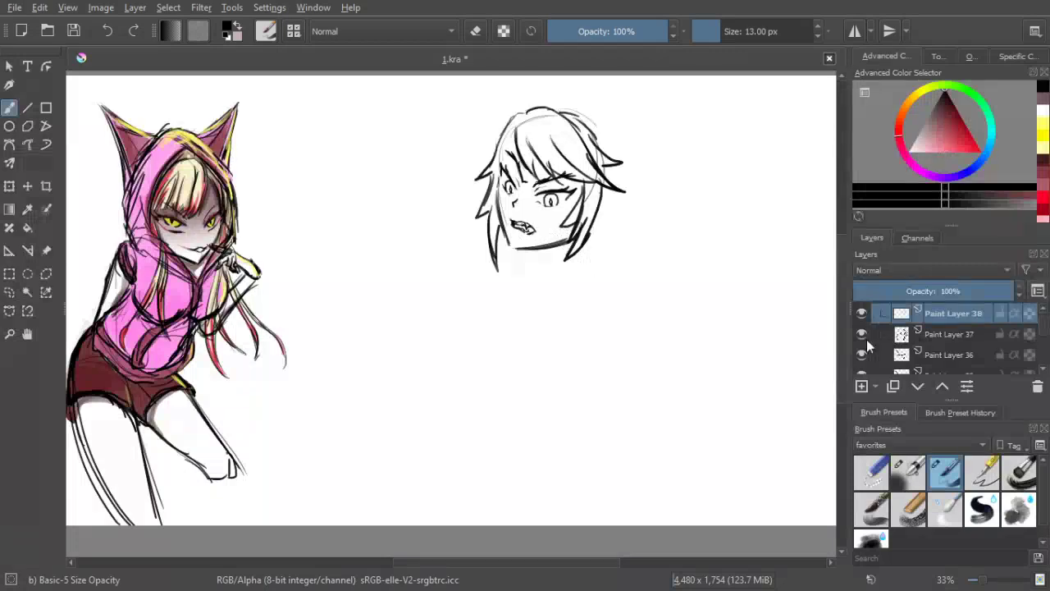
left_click(862, 312)
left_click(862, 313)
Sketch both sides of the neck below the jaw on Paint Layer 38
mouse_move(573, 238)
left_mouse_down()
mouse_move(566, 272)
mouse_move(557, 279)
mouse_move(531, 267)
mouse_move(535, 287)
left_mouse_up()
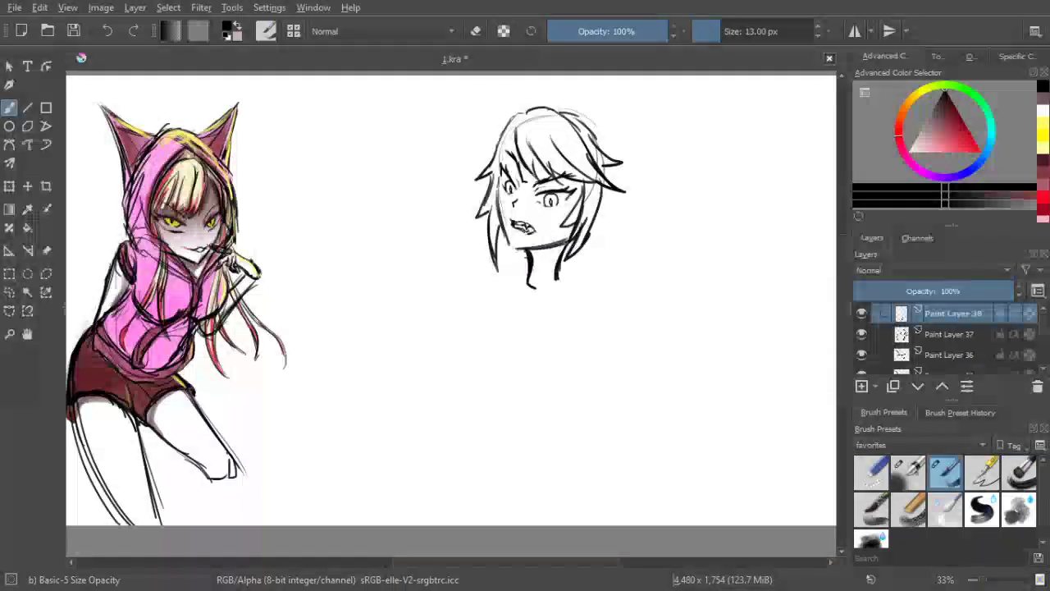
left_click_drag(574, 242, 557, 286)
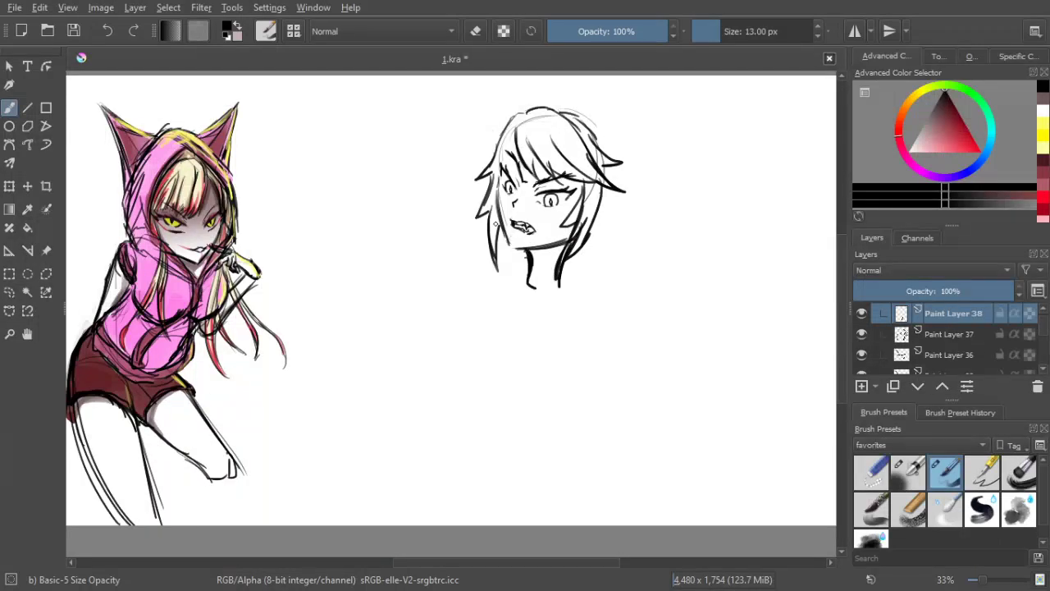
left_click_drag(565, 113, 575, 118)
On Paint Layer 37, add spiky strands behind the near side of the head and reinforce the hair outline around the crown
left_click(927, 332)
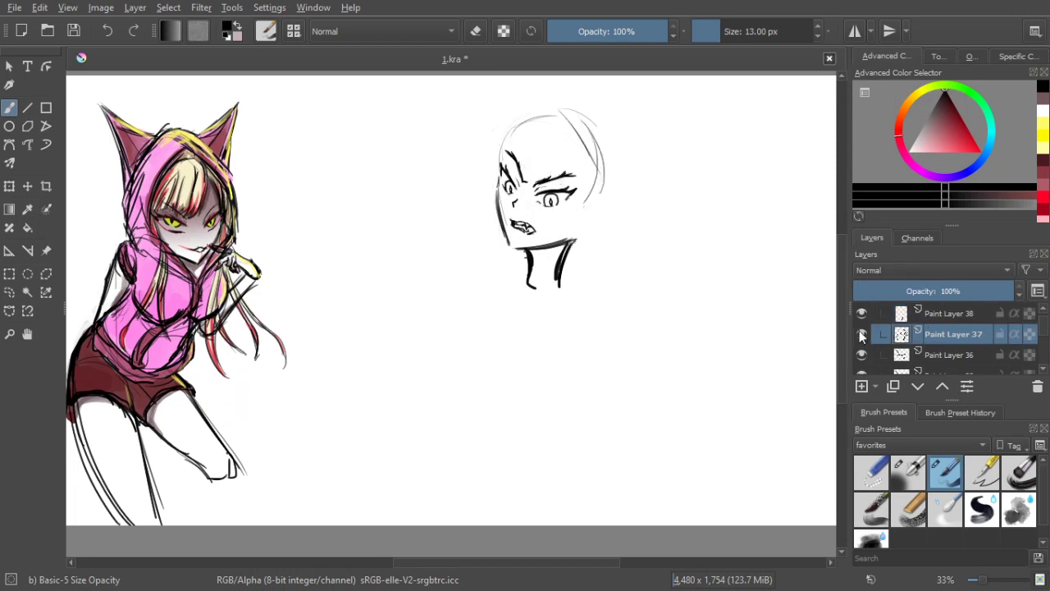
mouse_move(550, 107)
left_mouse_down()
mouse_move(576, 109)
mouse_move(621, 154)
mouse_move(605, 155)
mouse_move(621, 237)
mouse_move(601, 225)
mouse_move(603, 253)
mouse_move(591, 228)
left_mouse_up()
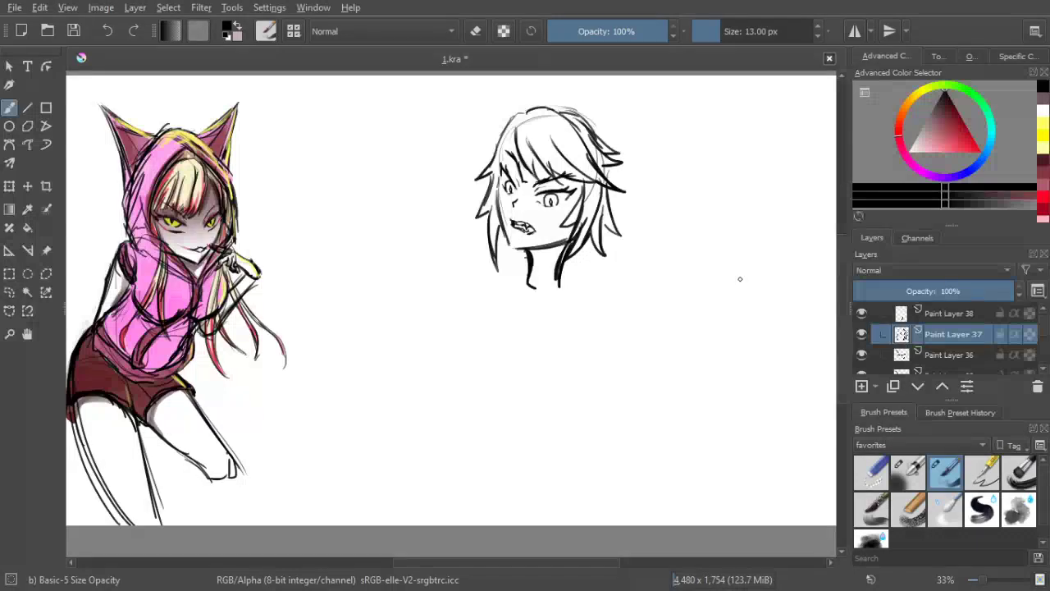
left_click_drag(515, 138, 482, 173)
mouse_move(508, 119)
left_mouse_down()
mouse_move(495, 150)
mouse_move(500, 137)
left_mouse_up()
mouse_move(541, 105)
left_mouse_down()
mouse_move(519, 117)
mouse_move(578, 117)
mouse_move(607, 154)
left_mouse_up()
left_click_drag(570, 349, 585, 344)
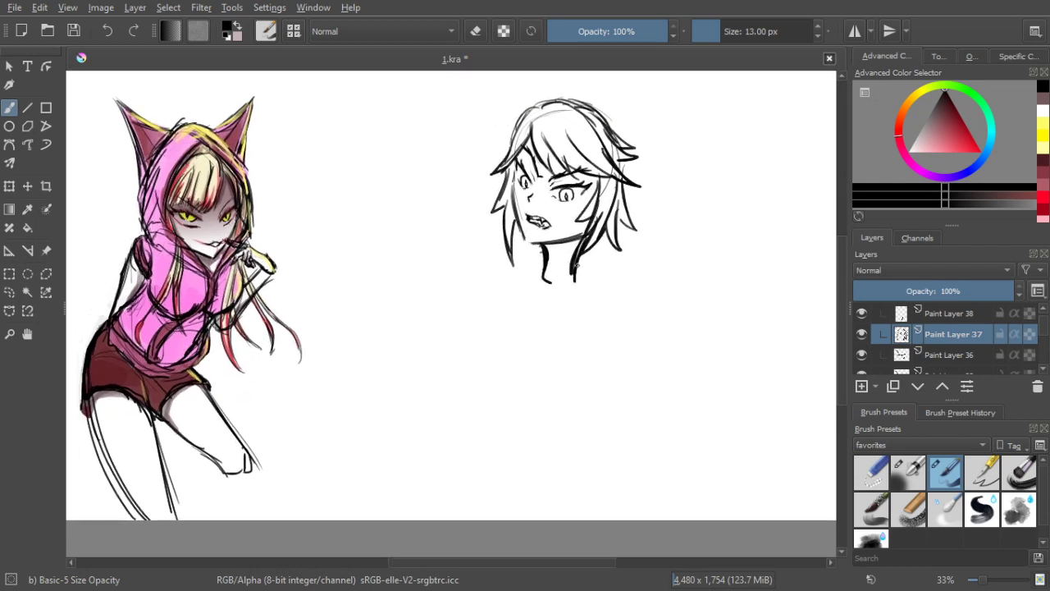
Add a new paint layer above Paint Layer 38
left_click(948, 314)
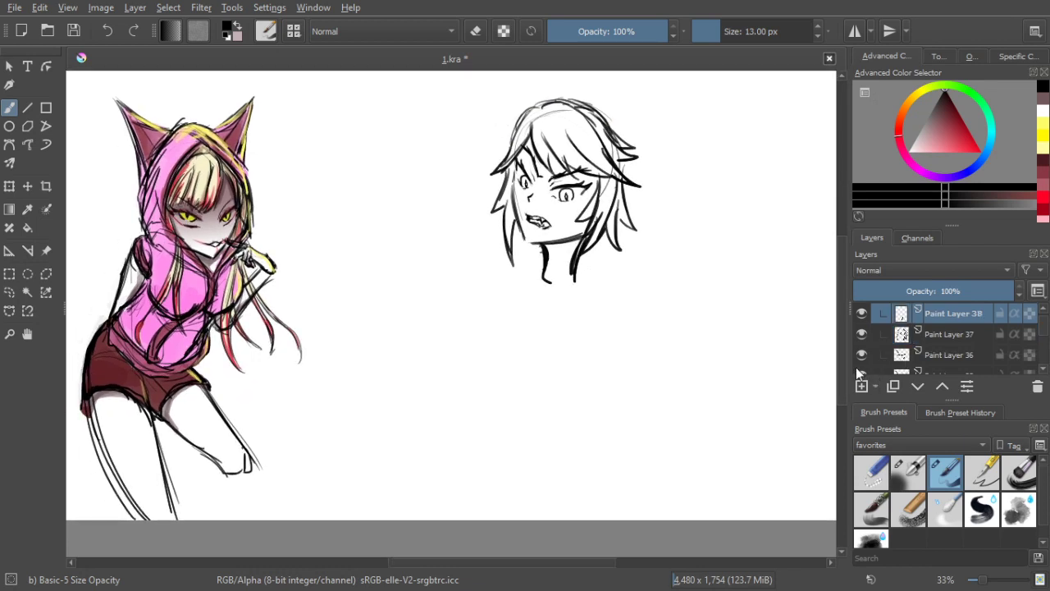
left_click(862, 386)
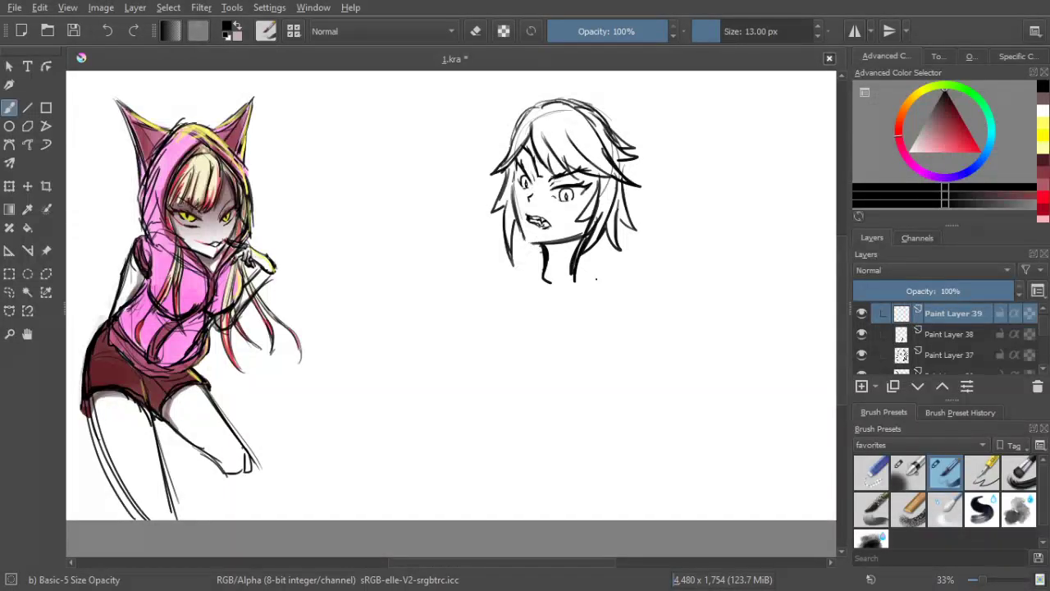
left_click_drag(588, 253, 597, 307)
left_click_drag(504, 256, 486, 290)
key("ctrl+z")
key("ctrl+z")
Make Paint Layer 38 the active layer
left_click(950, 337)
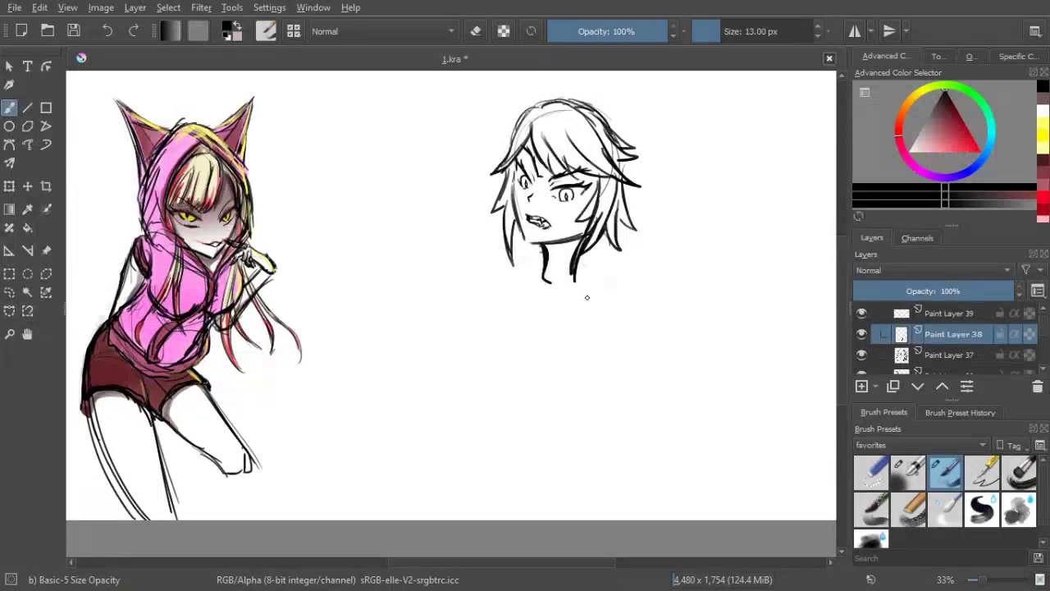
left_click_drag(537, 294, 581, 265)
left_click_drag(514, 290, 572, 273)
key("ctrl+z")
key("ctrl+z")
mouse_move(526, 308)
left_mouse_down()
mouse_move(568, 281)
mouse_move(609, 279)
left_mouse_up()
mouse_move(524, 304)
left_mouse_down()
mouse_move(578, 277)
mouse_move(569, 288)
mouse_move(627, 283)
left_mouse_up()
left_click_drag(579, 259, 609, 295)
left_click_drag(544, 251, 512, 272)
key("ctrl+z")
key("ctrl+z")
key("ctrl+z")
key("ctrl+z")
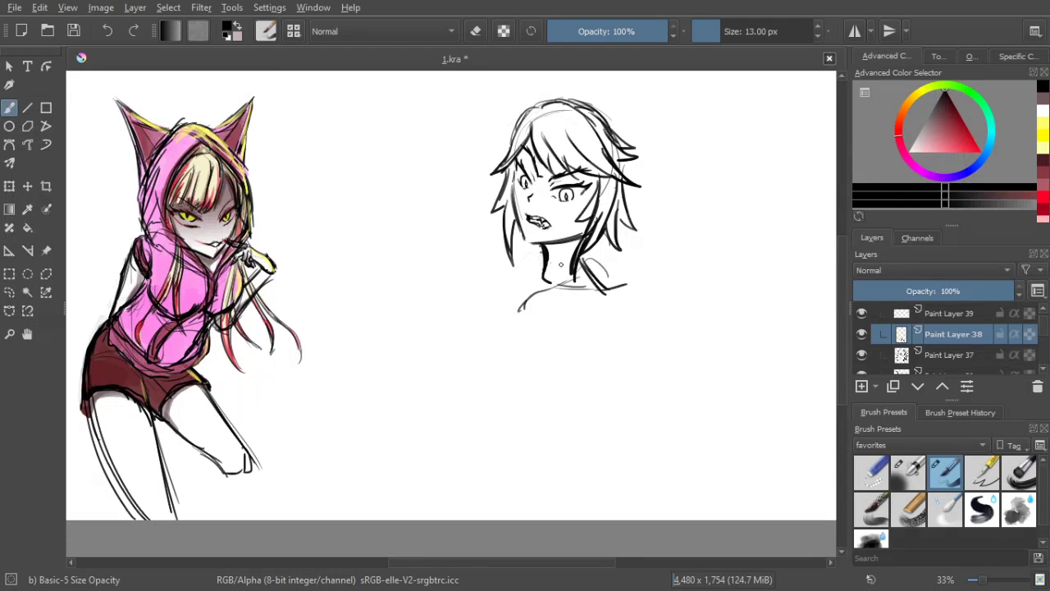
left_click_drag(580, 262, 592, 293)
left_click_drag(581, 267, 597, 302)
key("ctrl+z")
key("ctrl+z")
key("ctrl+z")
key("ctrl+z")
key("ctrl+z")
key("ctrl+z")
key("ctrl+z")
key("ctrl+z")
Draw the shoulder slopes from the neck and the rounded outlines of the chest below them
left_click_drag(578, 274, 589, 298)
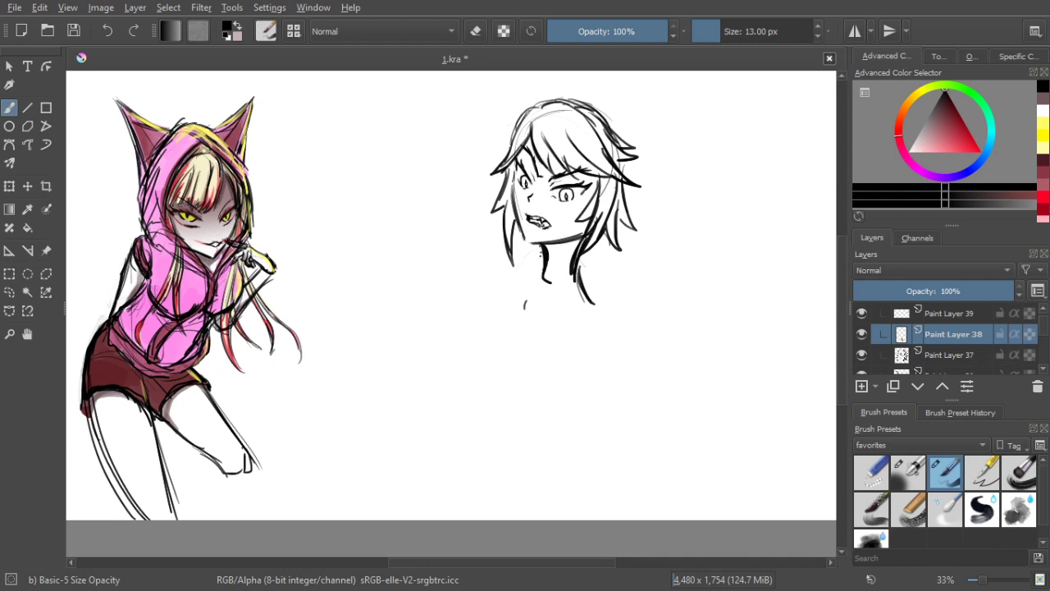
left_click_drag(526, 268, 469, 334)
key("ctrl+z")
mouse_move(526, 263)
left_mouse_down()
mouse_move(491, 299)
mouse_move(493, 327)
left_mouse_up()
key("ctrl+z")
mouse_move(520, 279)
left_mouse_down()
mouse_move(491, 293)
mouse_move(485, 340)
left_mouse_up()
mouse_move(491, 300)
left_mouse_down()
mouse_move(525, 338)
mouse_move(525, 364)
left_mouse_up()
left_click_drag(506, 326, 535, 376)
mouse_move(511, 335)
left_mouse_down()
mouse_move(540, 375)
mouse_move(558, 374)
mouse_move(581, 312)
mouse_move(600, 351)
left_mouse_up()
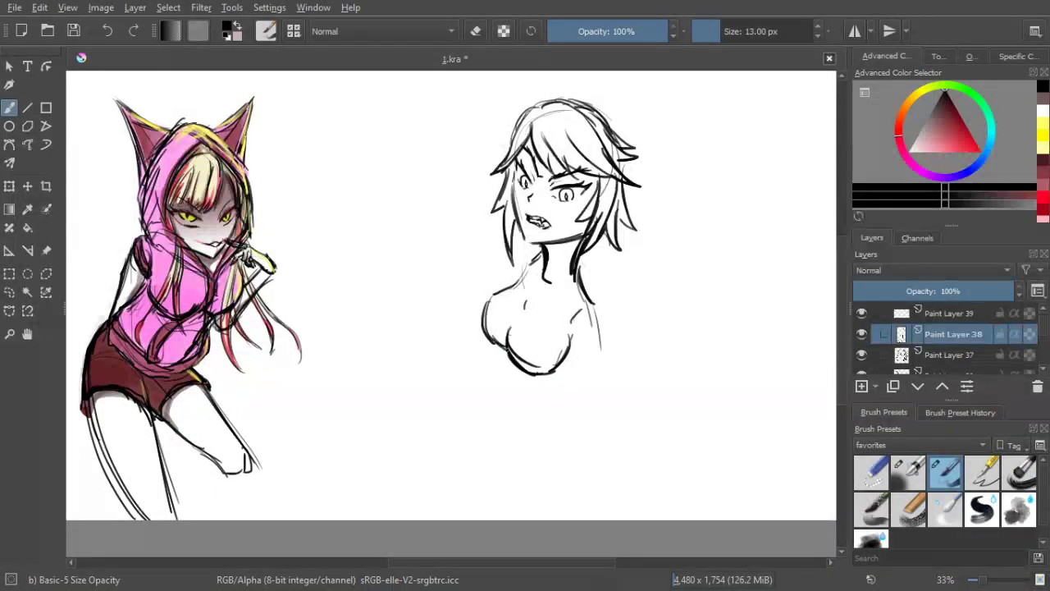
On Paint Layer 39, extend the far-side hair with pointed strands falling to the shoulder
left_click(944, 313)
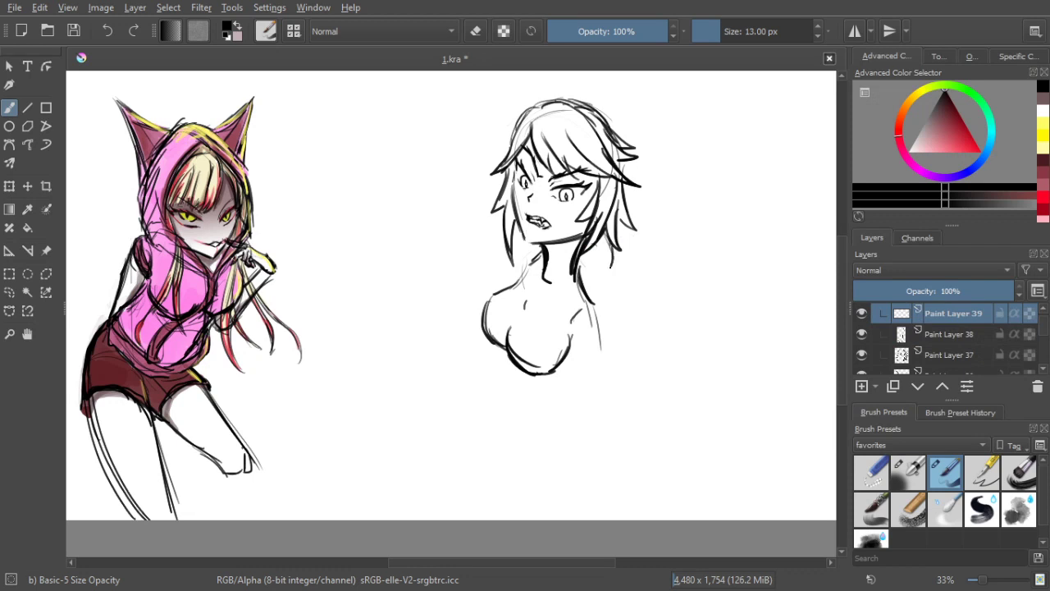
mouse_move(522, 237)
left_mouse_down()
mouse_move(486, 256)
mouse_move(507, 256)
left_mouse_up()
mouse_move(506, 254)
left_mouse_down()
mouse_move(499, 282)
mouse_move(478, 291)
left_mouse_up()
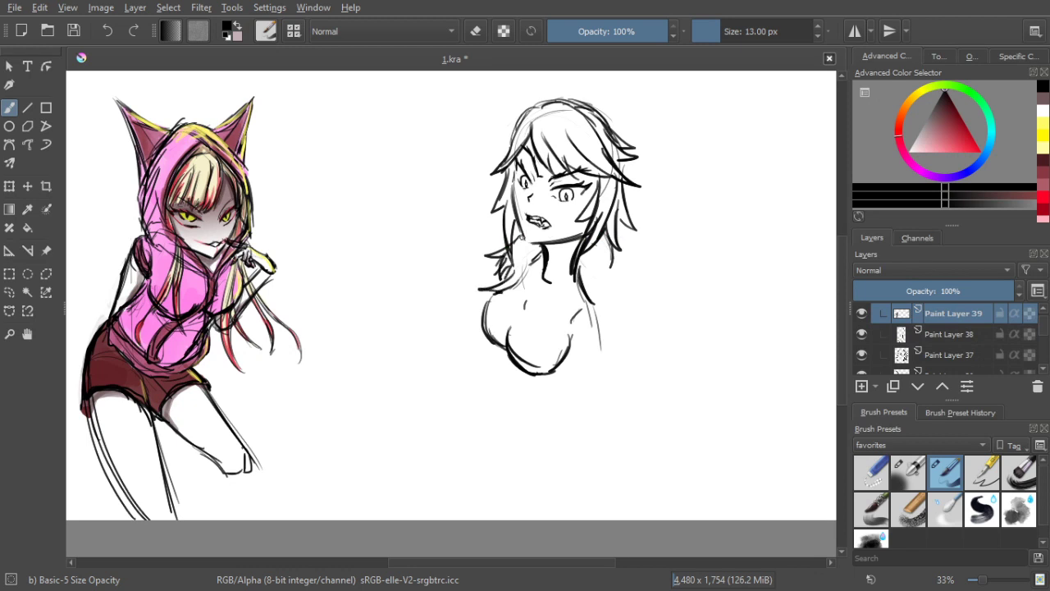
Extend the near-side hair with long jagged strands falling over the shoulder
mouse_move(602, 235)
left_mouse_down()
mouse_move(612, 263)
mouse_move(626, 264)
mouse_move(608, 266)
left_mouse_up()
left_click_drag(604, 245, 595, 260)
left_click_drag(587, 253, 566, 275)
mouse_move(566, 274)
left_mouse_down()
mouse_move(579, 270)
mouse_move(582, 294)
left_mouse_up()
mouse_move(616, 251)
left_mouse_down()
mouse_move(602, 294)
mouse_move(581, 283)
left_mouse_up()
left_click_drag(583, 293, 561, 326)
left_click_drag(585, 309, 578, 322)
left_click_drag(605, 301, 589, 320)
mouse_move(604, 293)
left_mouse_down()
mouse_move(603, 320)
mouse_move(622, 260)
left_mouse_up()
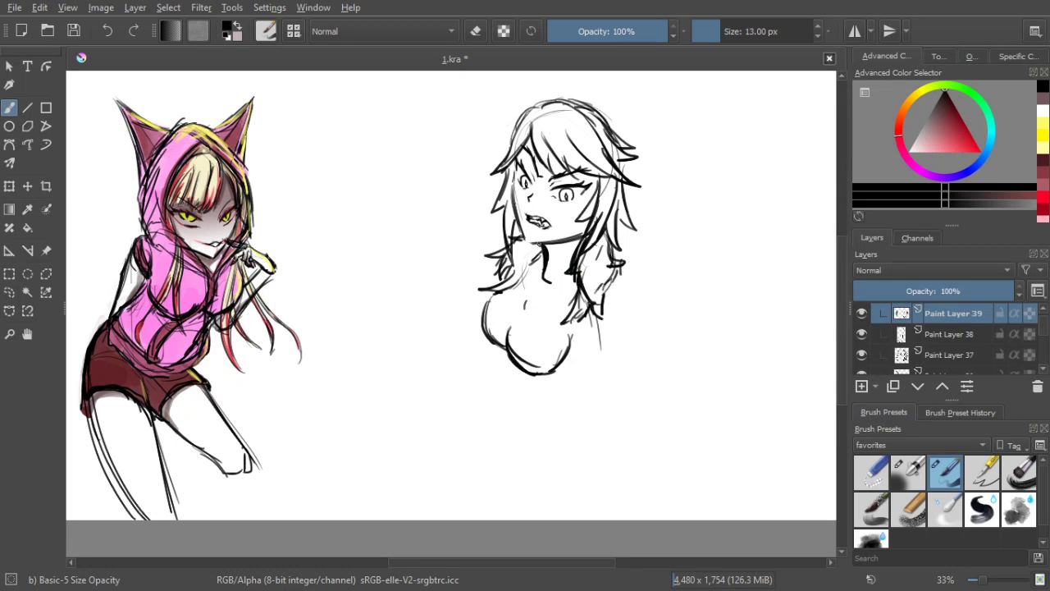
Widen the near-side hair with an outer curve down to its tips and add strands beside the neck on the far side
mouse_move(544, 250)
left_mouse_down()
mouse_move(516, 283)
mouse_move(532, 285)
mouse_move(528, 275)
left_mouse_up()
mouse_move(628, 207)
left_mouse_down()
mouse_move(645, 261)
mouse_move(643, 250)
mouse_move(606, 300)
mouse_move(632, 278)
mouse_move(620, 240)
mouse_move(618, 294)
mouse_move(650, 254)
left_mouse_up()
left_click_drag(647, 256, 606, 315)
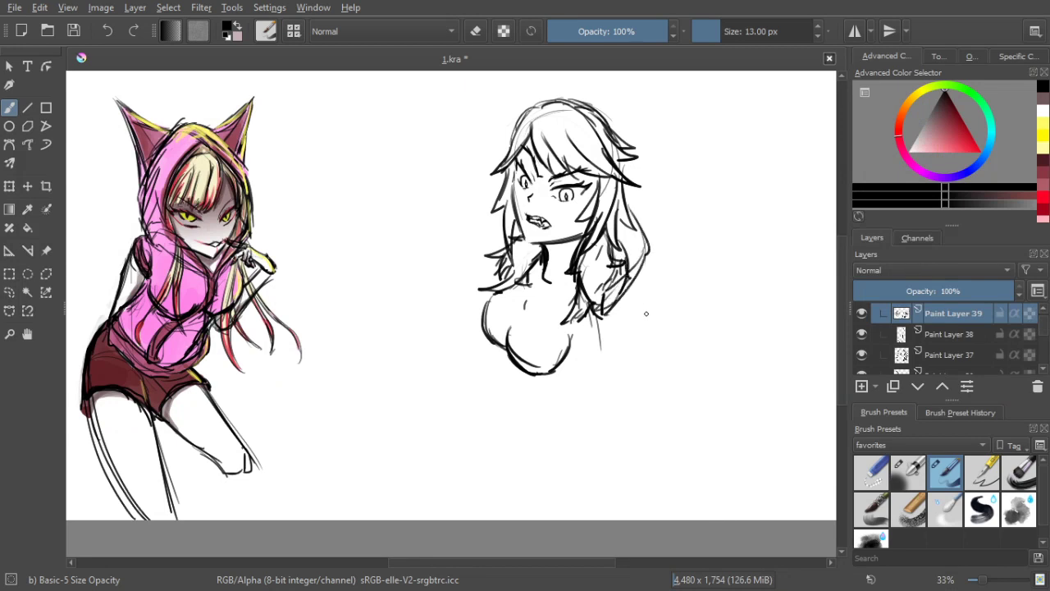
left_click_drag(502, 212, 482, 264)
key("ctrl+z")
left_click_drag(514, 227, 495, 257)
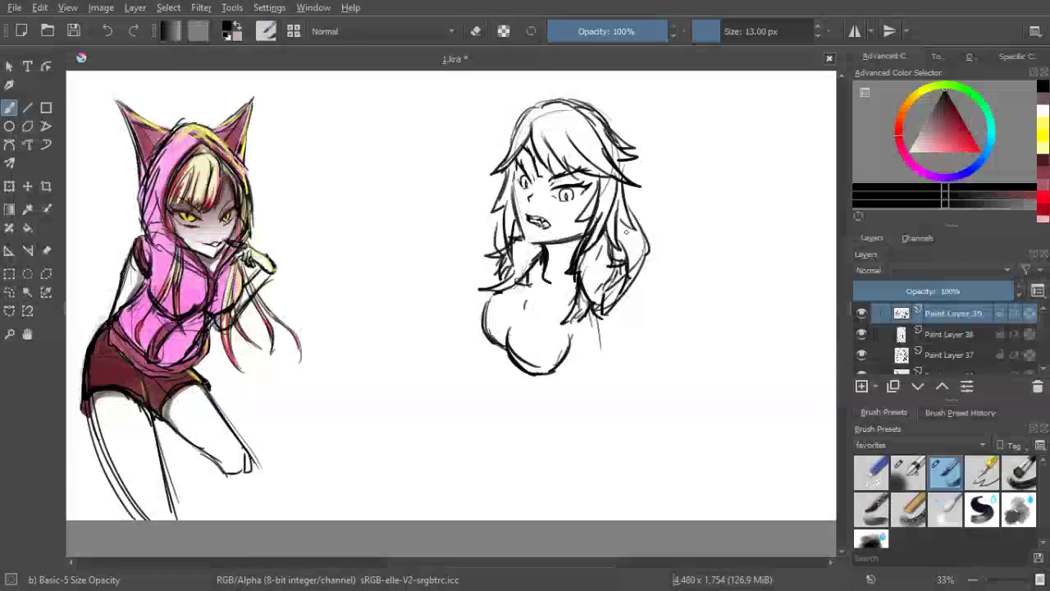
Thicken the long hair on both sides with extra strand lines and a heavier outer contour
left_click_drag(625, 208, 644, 243)
mouse_move(625, 184)
left_mouse_down()
mouse_move(646, 239)
mouse_move(617, 287)
left_mouse_up()
mouse_move(626, 192)
left_mouse_down()
mouse_move(631, 284)
mouse_move(613, 299)
left_mouse_up()
mouse_move(627, 190)
left_mouse_down()
mouse_move(650, 260)
mouse_move(606, 295)
left_mouse_up()
mouse_move(499, 207)
left_mouse_down()
mouse_move(492, 258)
mouse_move(498, 213)
mouse_move(499, 241)
left_mouse_up()
left_click_drag(567, 259, 572, 246)
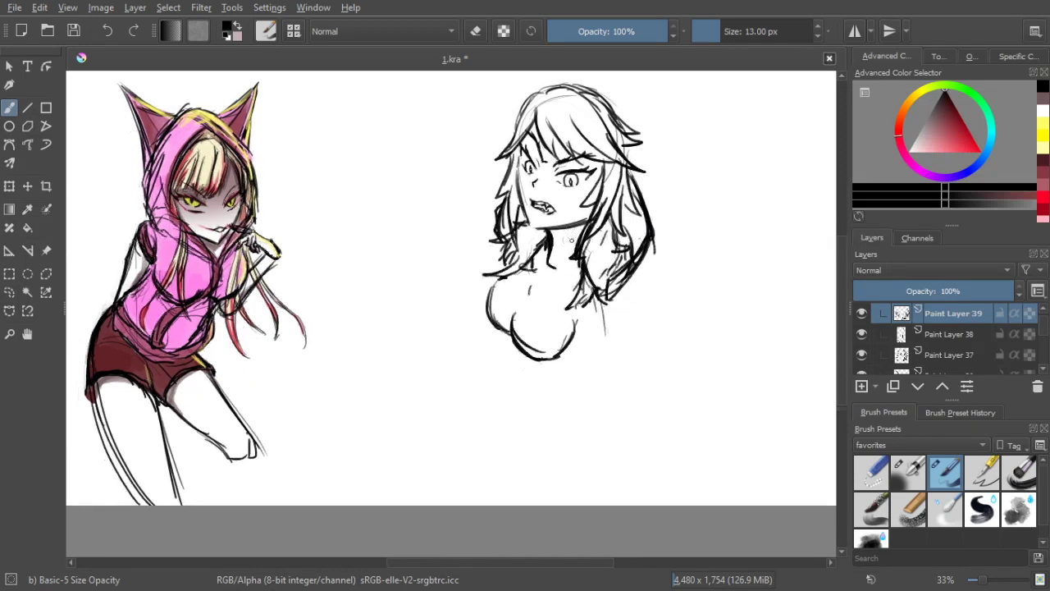
left_click_drag(637, 289, 629, 290)
mouse_move(622, 174)
left_mouse_down()
mouse_move(646, 250)
mouse_move(612, 289)
mouse_move(615, 305)
mouse_move(625, 261)
left_mouse_up()
left_click_drag(645, 223, 603, 259)
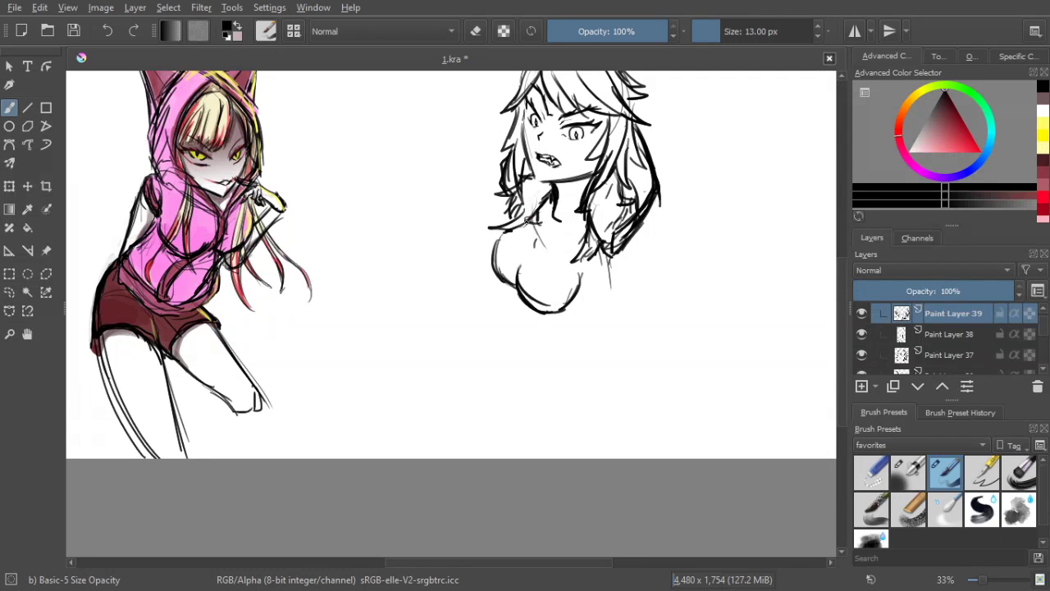
mouse_move(532, 218)
left_mouse_down()
mouse_move(536, 259)
mouse_move(590, 253)
mouse_move(659, 299)
left_mouse_up()
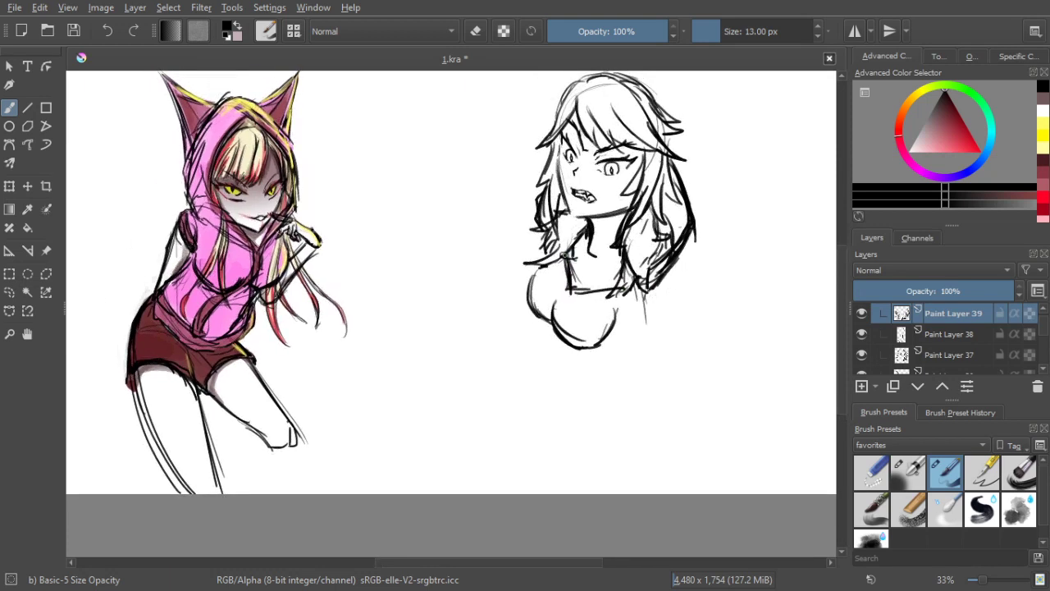
key("ctrl+z")
key("ctrl+z")
key("ctrl+z")
left_click_drag(566, 254, 563, 283)
key("ctrl+z")
key("ctrl+z")
key("ctrl+z")
key("ctrl+z")
key("ctrl+z")
key("ctrl+z")
key("ctrl+z")
key("ctrl+z")
Redraw the low neckline between the hair strands and outline the near-side upper arm from the shoulder to the elbow
mouse_move(570, 253)
left_mouse_down()
mouse_move(567, 289)
mouse_move(620, 276)
left_mouse_up()
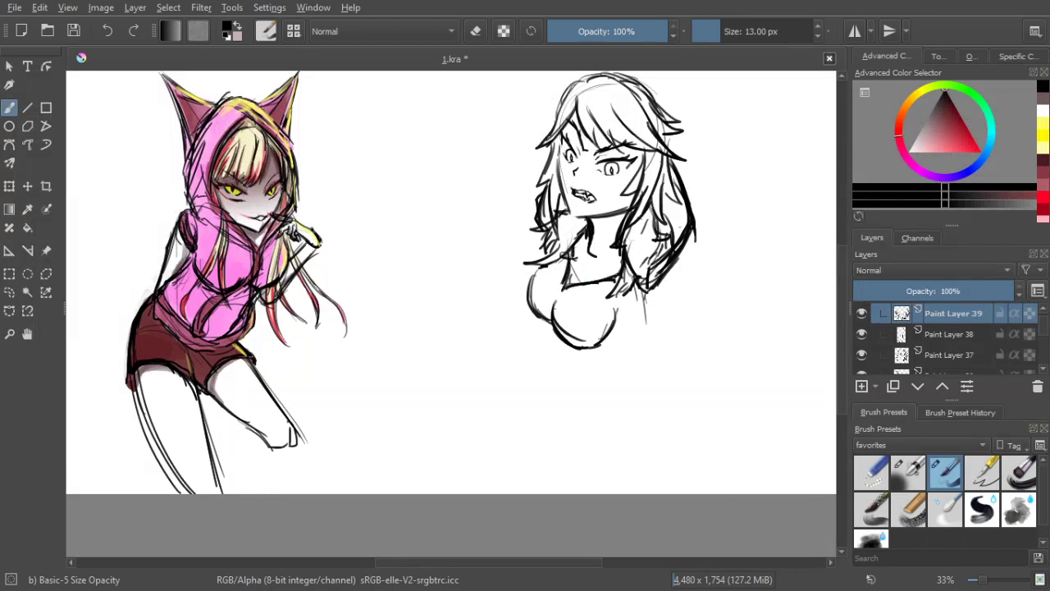
left_click_drag(570, 317, 558, 274)
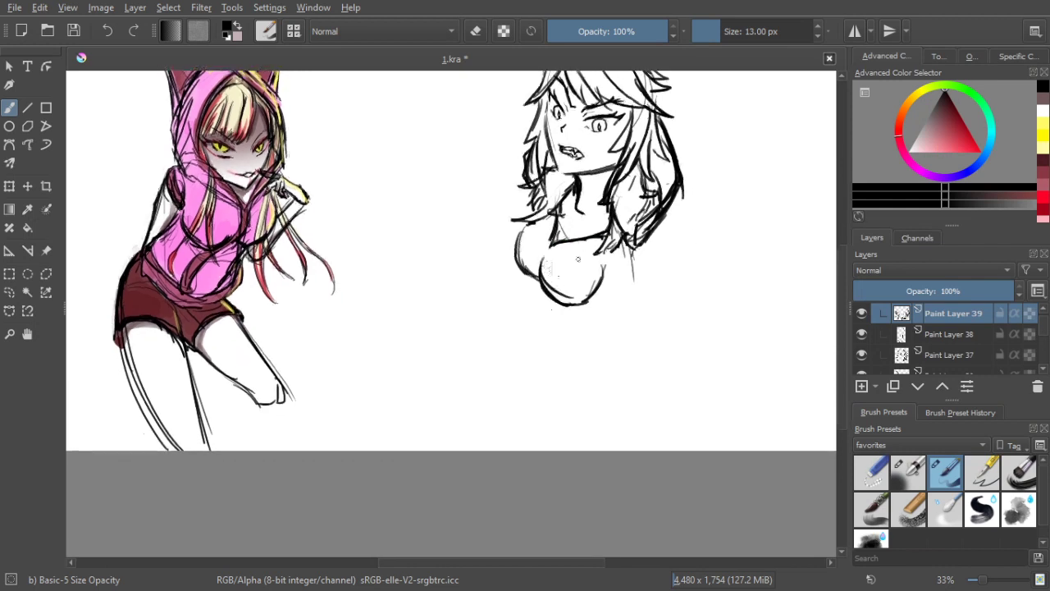
left_click_drag(632, 266, 636, 285)
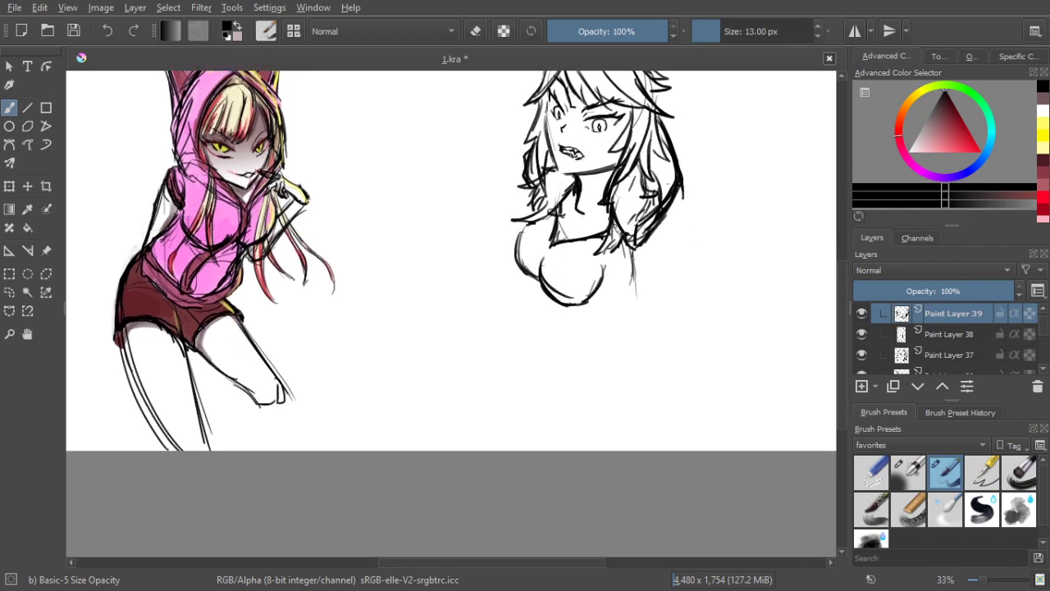
mouse_move(630, 247)
left_mouse_down()
mouse_move(638, 293)
mouse_move(629, 318)
mouse_move(639, 293)
mouse_move(641, 315)
left_mouse_up()
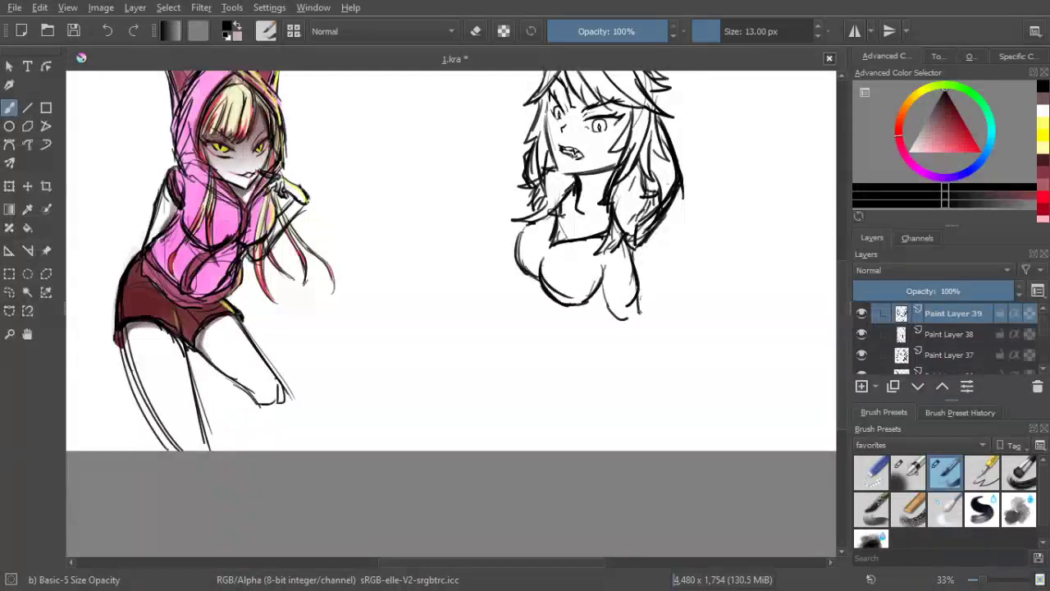
Draw the near-side forearm as a long sleeve, adding a cuff line and a rounded fist at its end
mouse_move(610, 303)
left_mouse_down()
mouse_move(616, 379)
mouse_move(634, 408)
left_mouse_up()
mouse_move(638, 303)
left_mouse_down()
mouse_move(654, 357)
mouse_move(635, 408)
left_mouse_up()
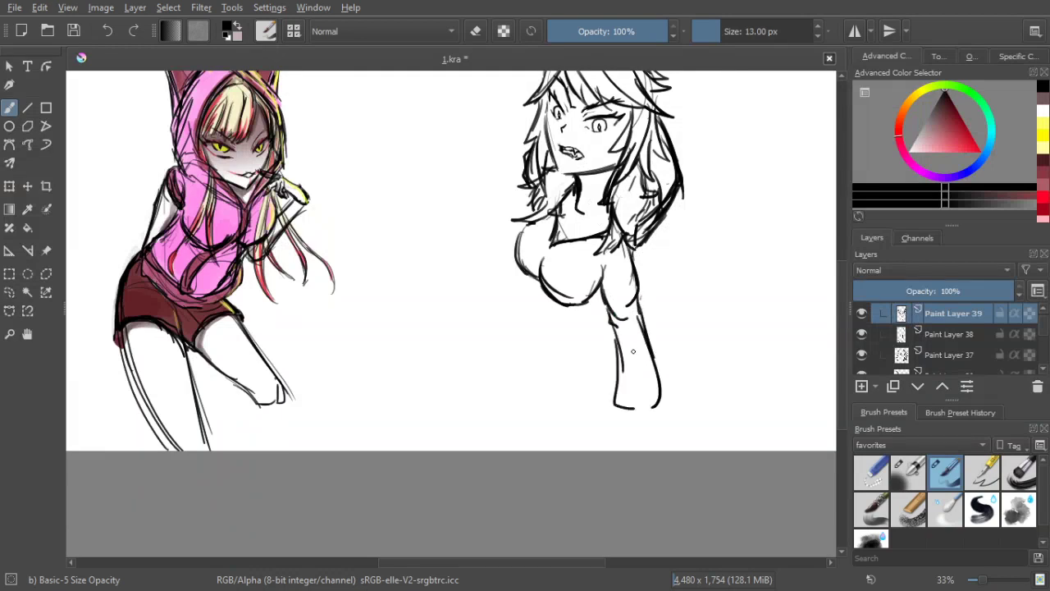
left_click_drag(639, 247, 652, 295)
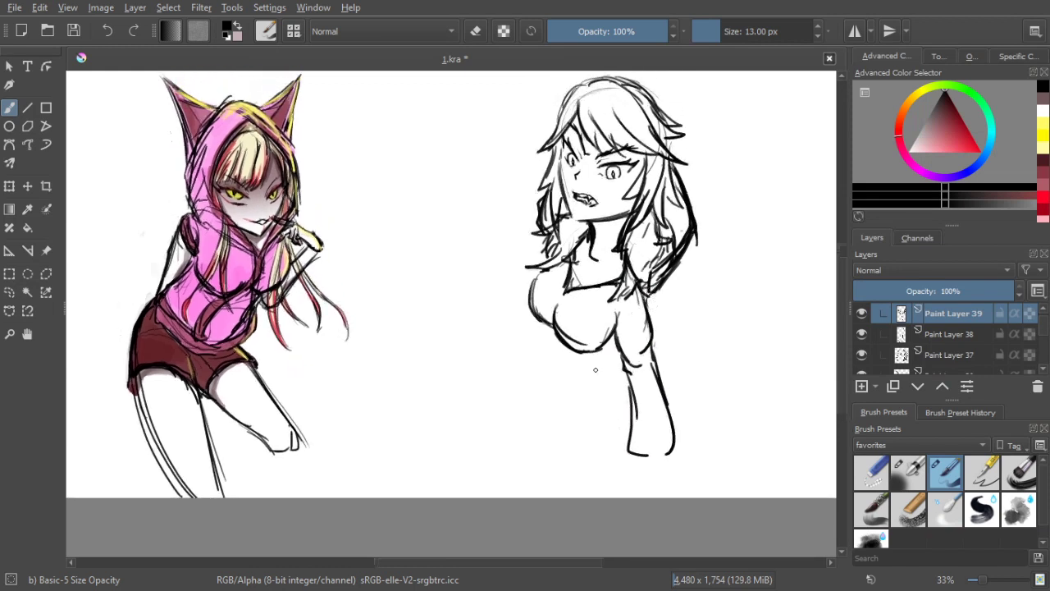
mouse_move(628, 377)
left_mouse_down()
mouse_move(630, 412)
mouse_move(661, 445)
mouse_move(637, 456)
left_mouse_up()
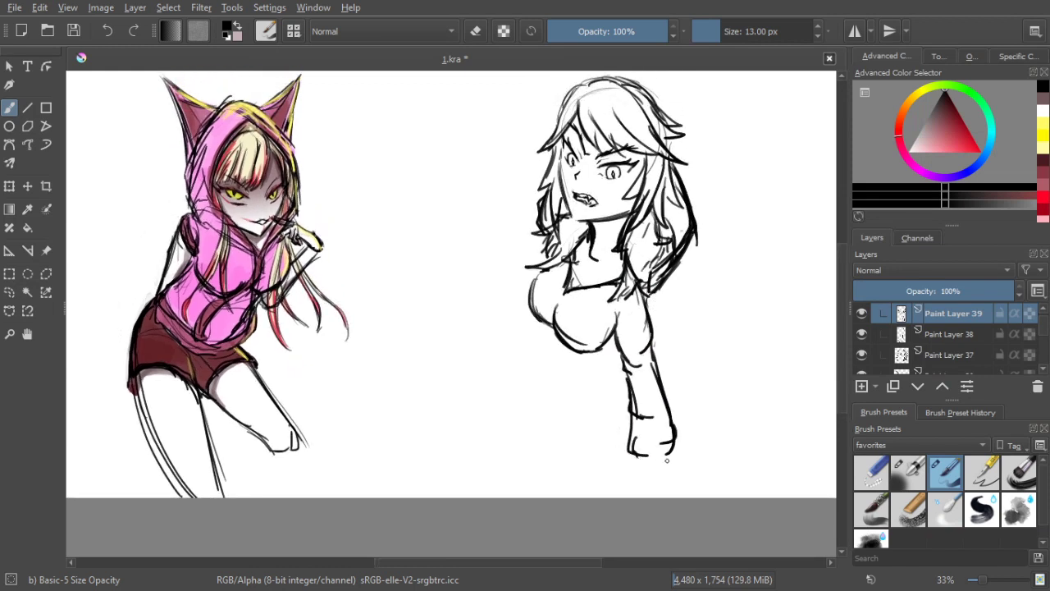
left_click_drag(647, 345, 651, 356)
Outline the torso below the chest with tapering waist lines on both sides, closed by a curve at the hips
left_click_drag(617, 340, 590, 388)
left_click_drag(616, 339, 586, 395)
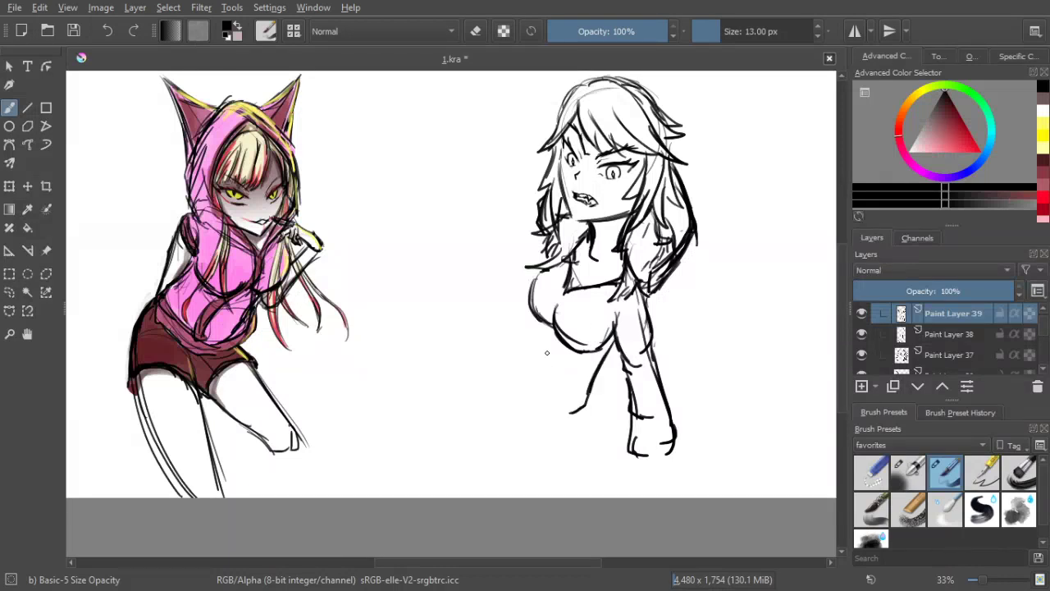
mouse_move(548, 323)
left_mouse_down()
mouse_move(543, 397)
mouse_move(571, 412)
left_mouse_up()
left_click_drag(567, 361, 586, 364)
mouse_move(563, 328)
left_mouse_down()
mouse_move(557, 387)
mouse_move(599, 412)
left_mouse_up()
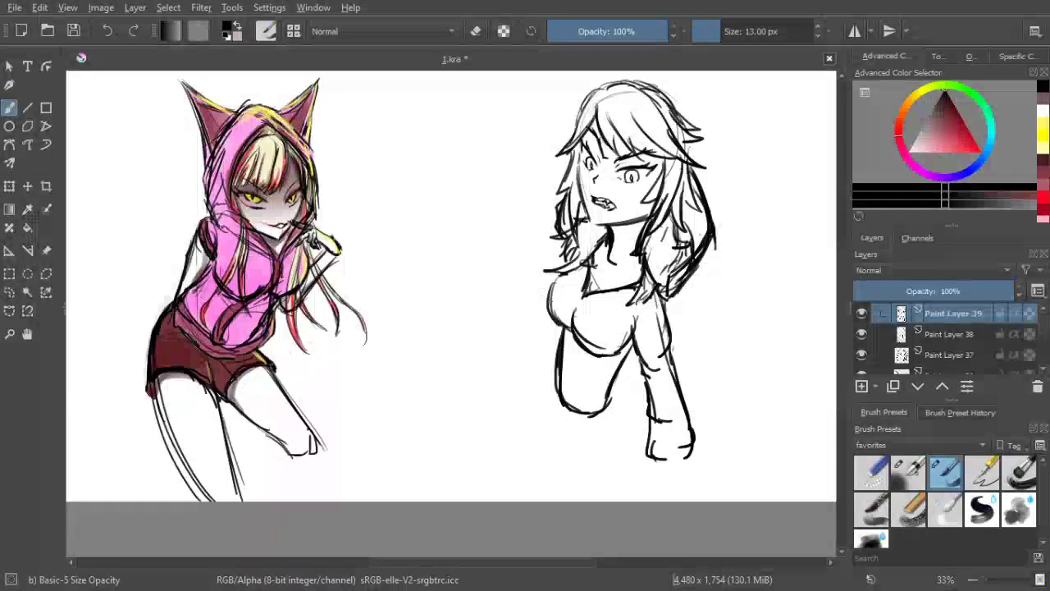
Draw the far-side arm angling out and down from the shoulder, with a sleeve fold and a rounded fist
left_click_drag(545, 305, 503, 373)
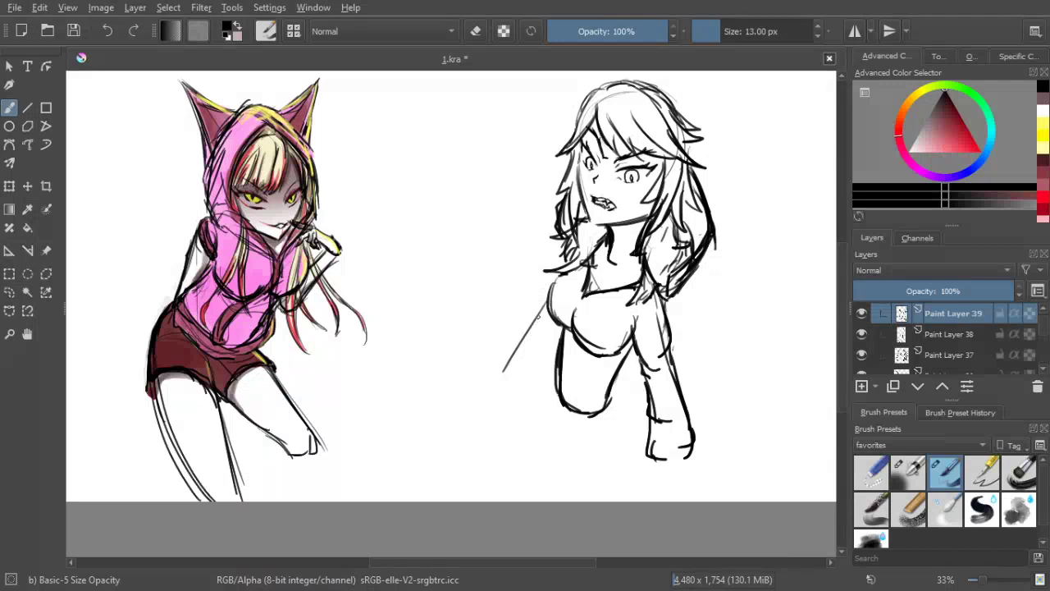
mouse_move(539, 314)
left_mouse_down()
mouse_move(533, 348)
mouse_move(519, 349)
mouse_move(502, 389)
left_mouse_up()
mouse_move(560, 336)
left_mouse_down()
mouse_move(517, 388)
mouse_move(496, 373)
mouse_move(499, 386)
mouse_move(524, 390)
left_mouse_up()
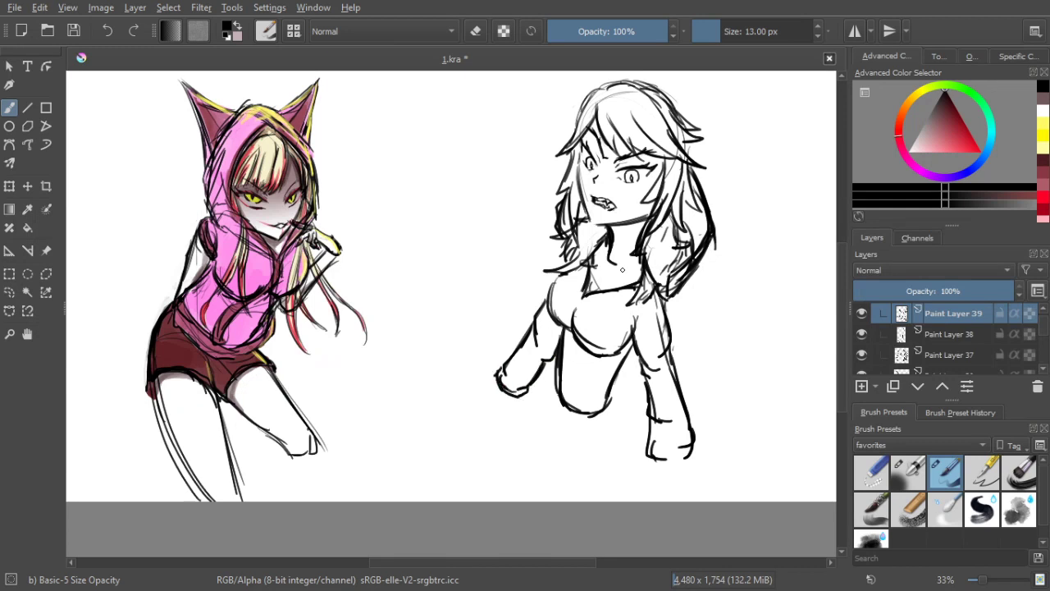
Darken the neckline with a heavier edge, shape its far-side corner into a point and touch up the neighbouring hair strands
mouse_move(554, 246)
left_mouse_down()
mouse_move(606, 295)
mouse_move(636, 290)
left_mouse_up()
left_click_drag(641, 234, 633, 259)
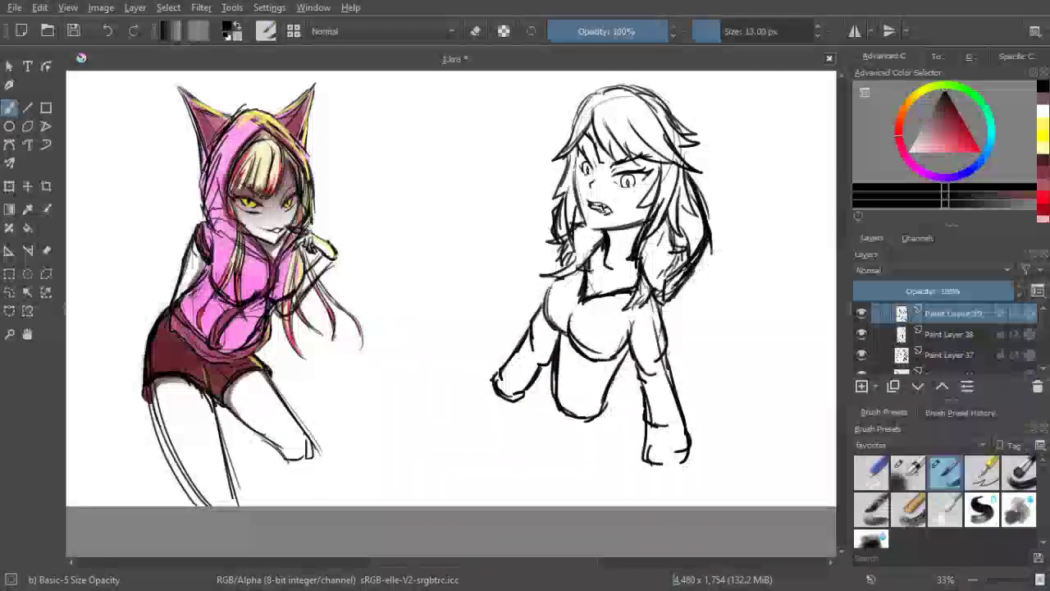
mouse_move(558, 224)
left_mouse_down()
mouse_move(574, 242)
mouse_move(578, 308)
left_mouse_up()
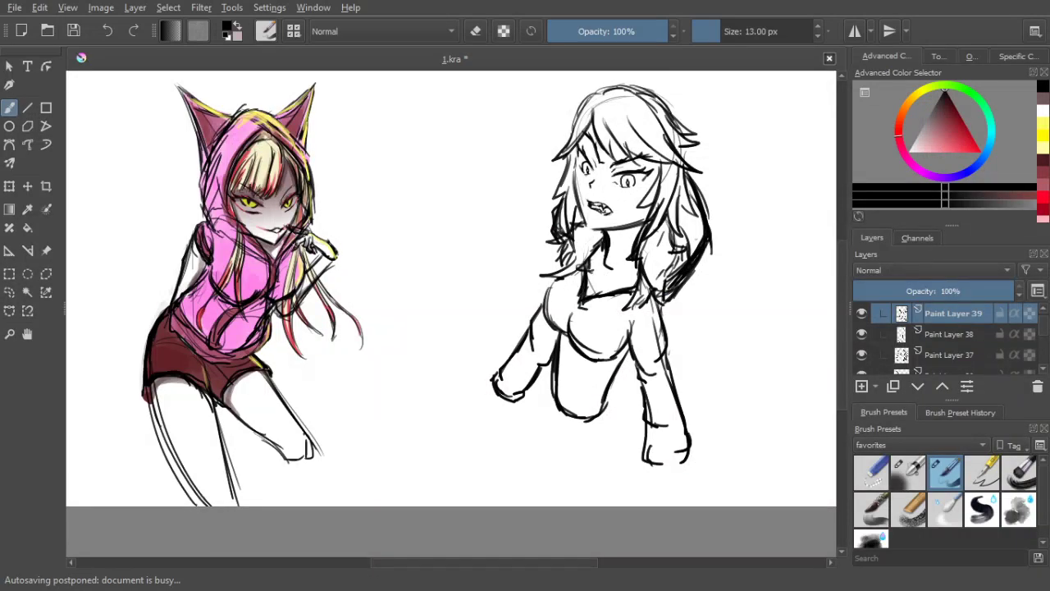
left_click_drag(620, 309, 624, 259)
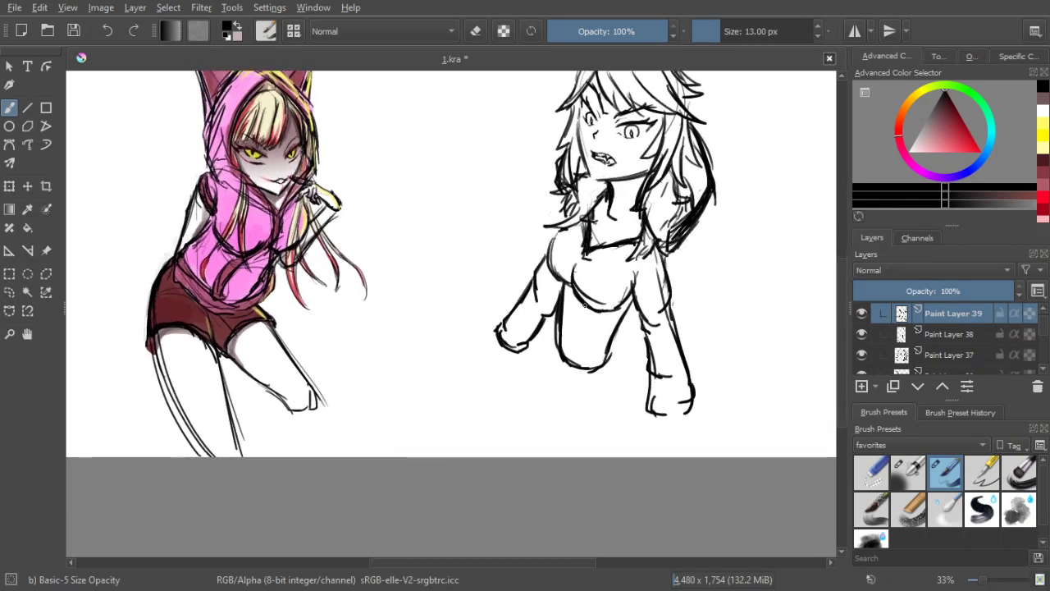
left_click_drag(563, 301, 559, 312)
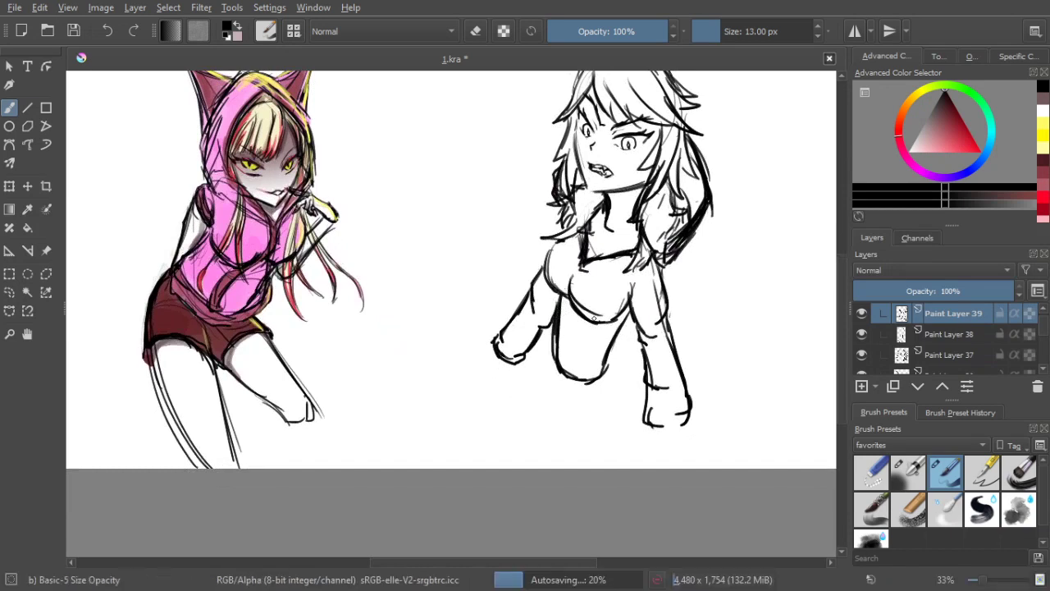
left_click_drag(591, 352, 609, 350)
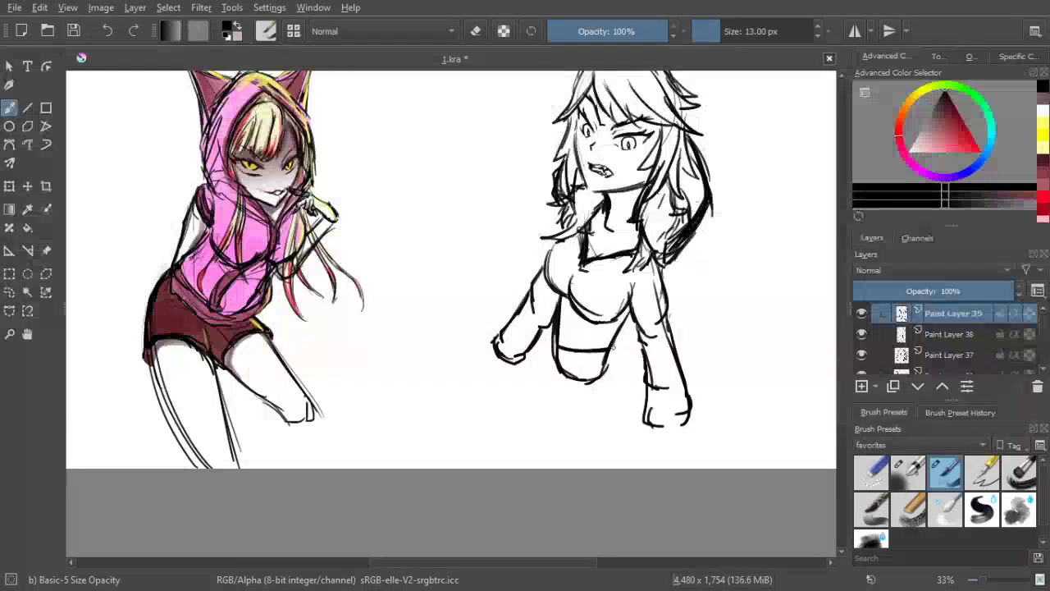
left_click_drag(558, 345, 587, 352)
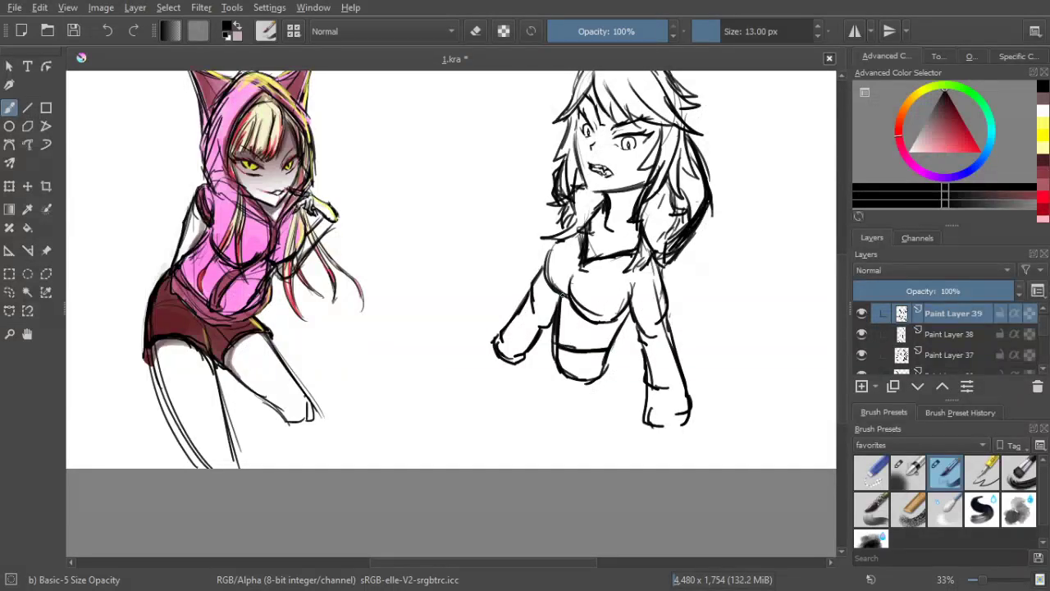
key("ctrl+z")
key("ctrl+z")
key("ctrl+z")
Add a new paint layer and sketch a thick twisted cloth belt around the bottom of the waist
left_click(862, 385)
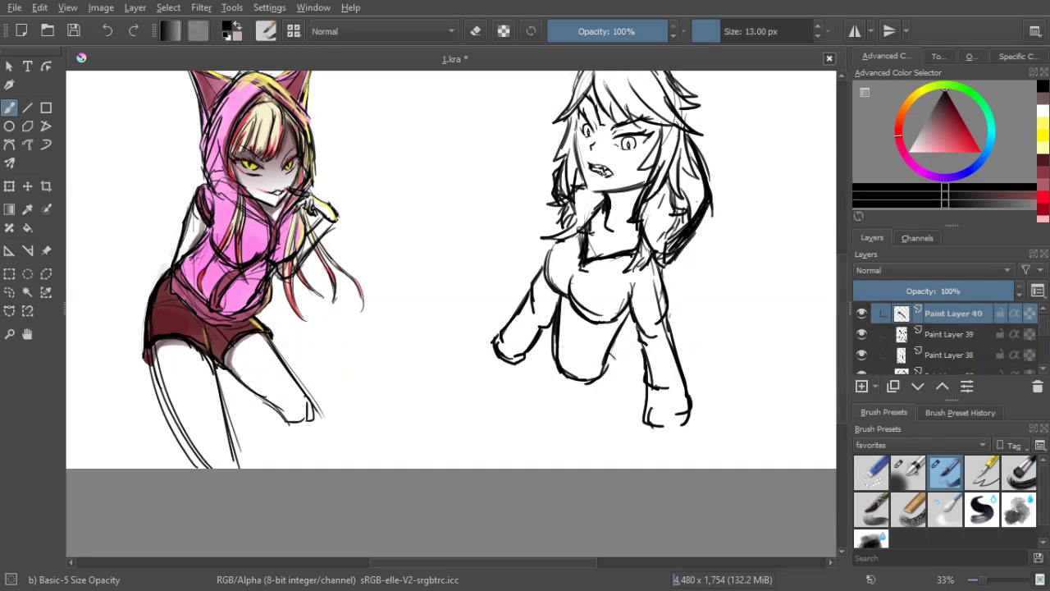
mouse_move(595, 355)
left_mouse_down()
mouse_move(545, 352)
mouse_move(556, 377)
mouse_move(553, 367)
mouse_move(577, 375)
mouse_move(618, 373)
left_mouse_up()
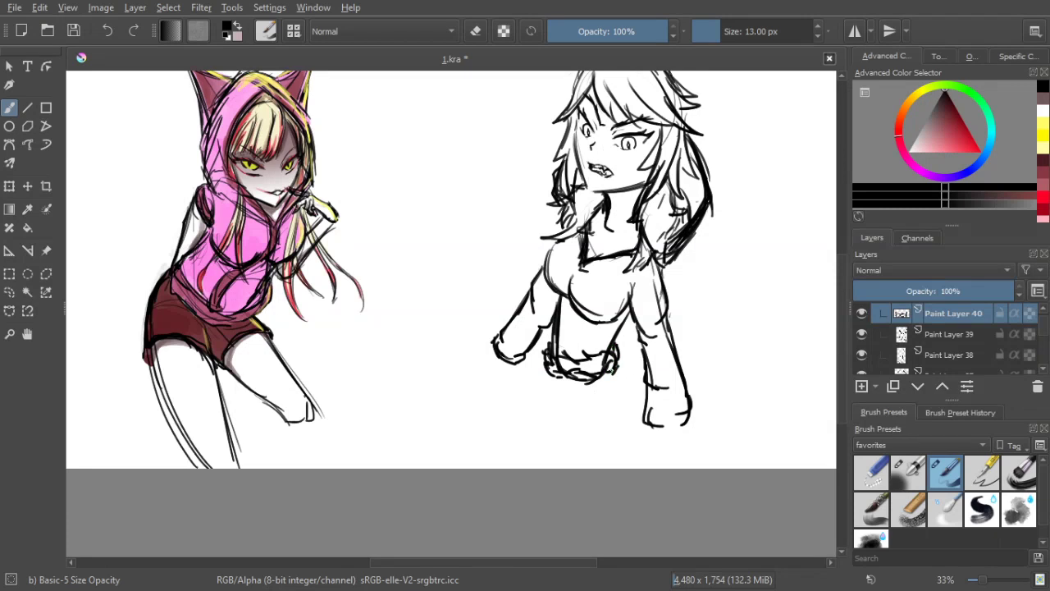
left_click_drag(611, 373, 592, 418)
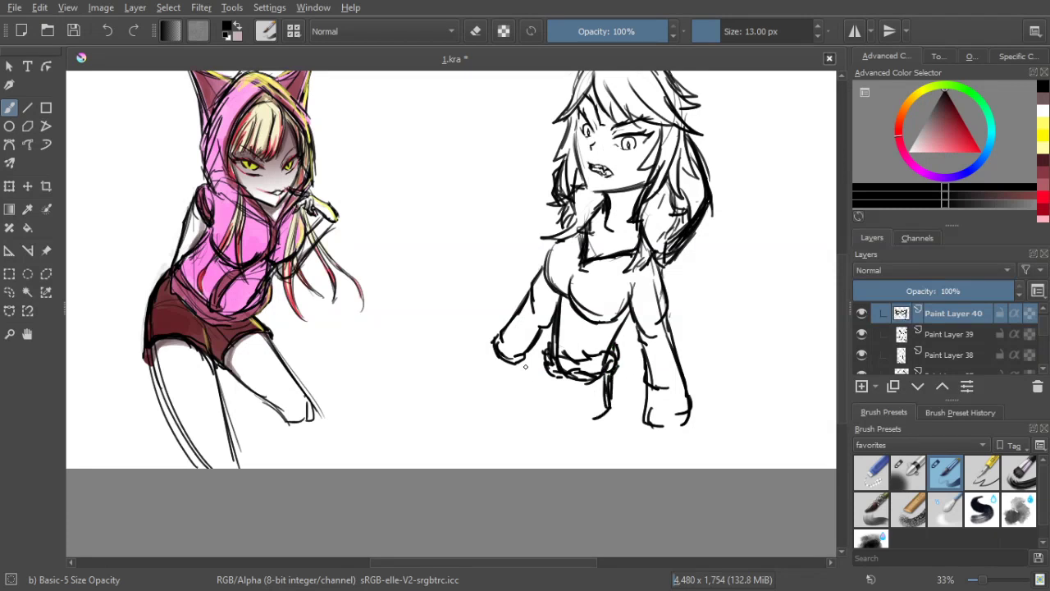
mouse_move(537, 365)
left_mouse_down()
mouse_move(532, 401)
mouse_move(548, 418)
left_mouse_up()
key("ctrl+z")
key("ctrl+z")
key("ctrl+z")
key("ctrl+z")
key("ctrl+z")
key("ctrl+z")
Draw the outer hip contours curving down from both ends of the belt
left_click_drag(618, 374, 623, 417)
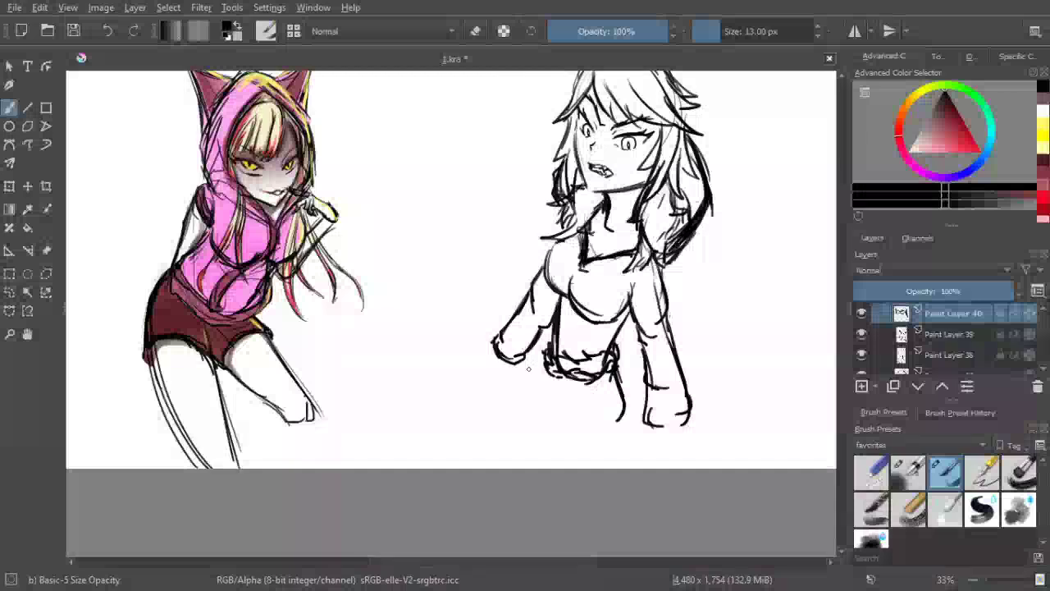
mouse_move(542, 353)
left_mouse_down()
mouse_move(530, 394)
mouse_move(538, 424)
left_mouse_up()
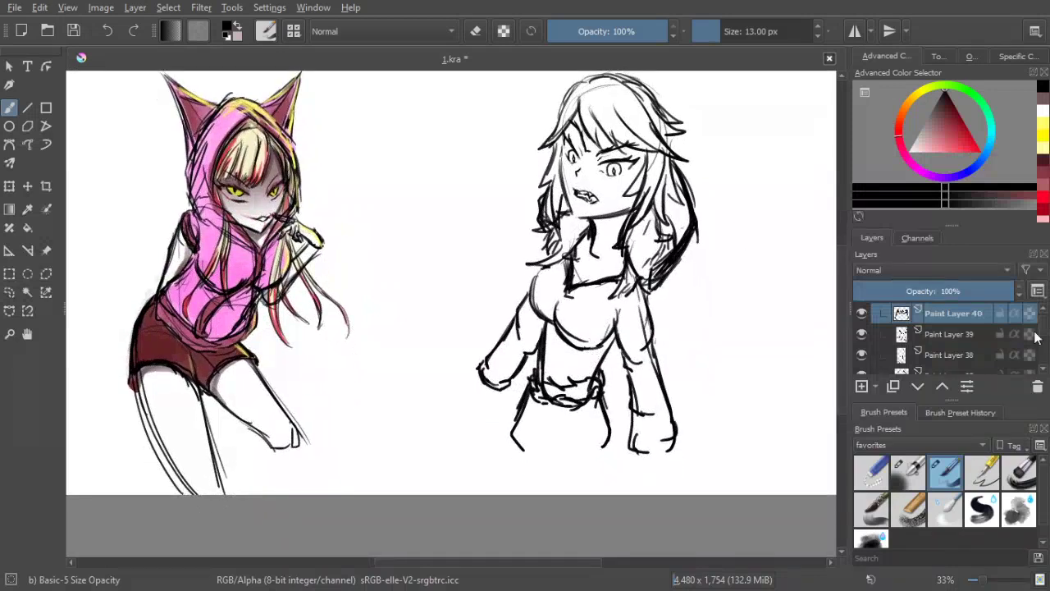
Add a new paint layer and place it directly below Paint Layer 34, under all of this character's sketch layers
scroll(966, 343, "down", 3)
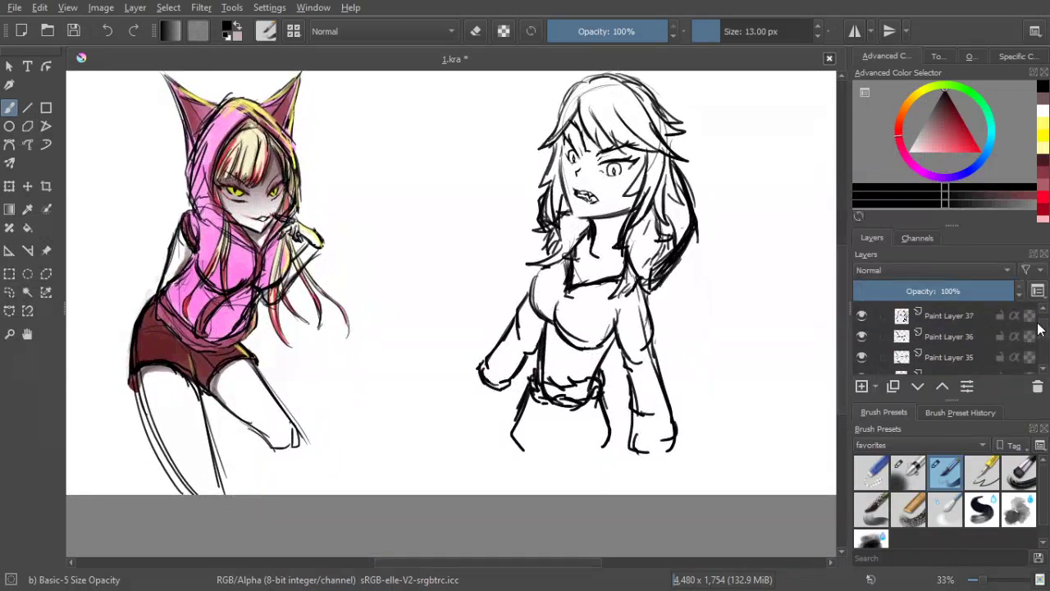
scroll(977, 333, "down", 3)
scroll(984, 322, "down", 3)
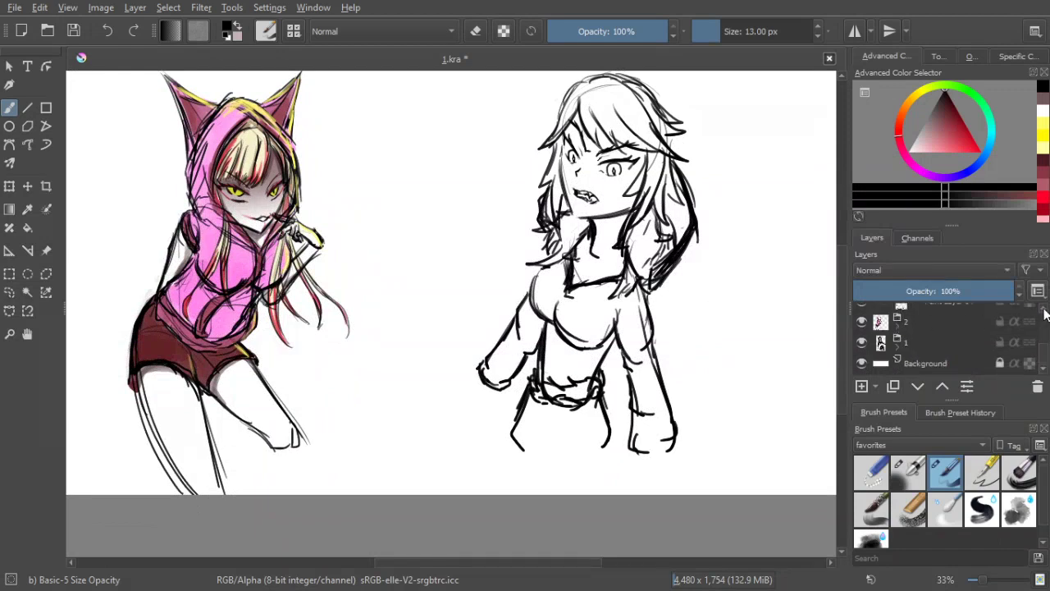
scroll(942, 338, "up", 2)
left_click(940, 336)
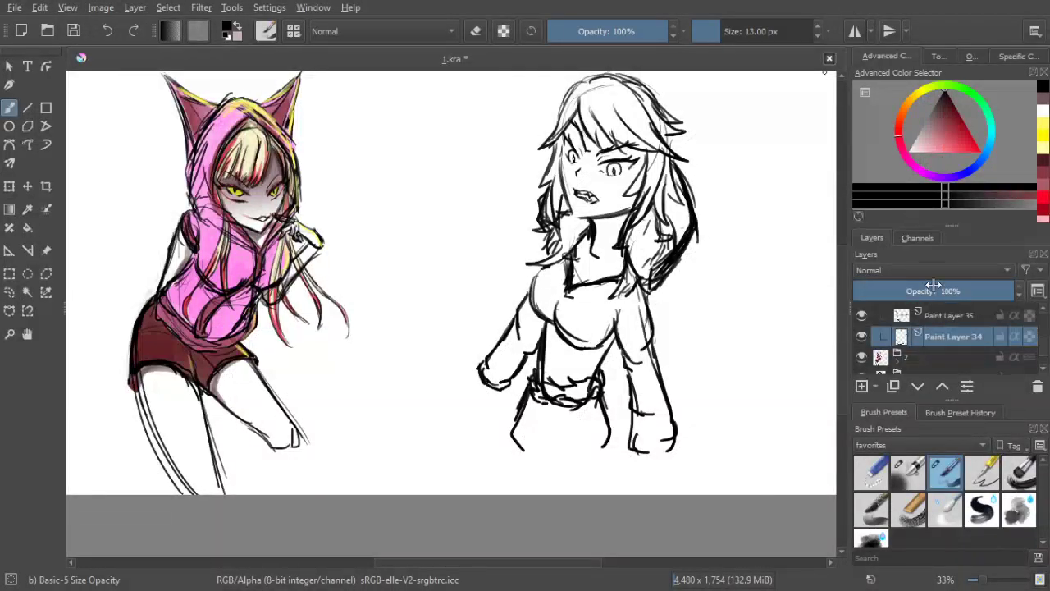
left_click(861, 386)
mouse_move(944, 334)
left_mouse_down()
mouse_move(948, 364)
mouse_move(951, 355)
left_mouse_up()
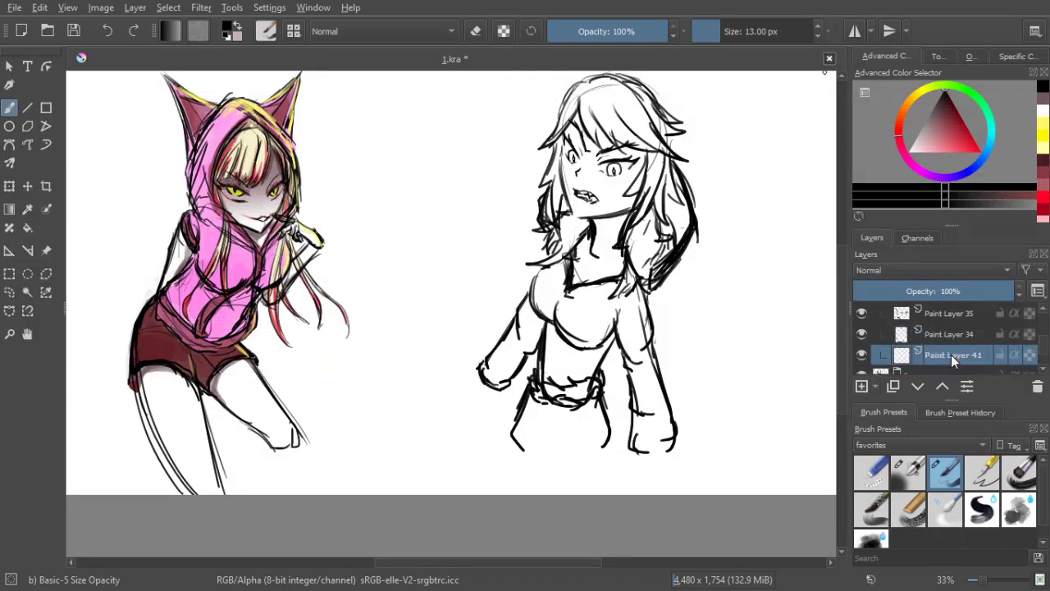
Paint the back hair behind the near-side shoulder solid black with a 28 px brush
left_click_drag(747, 101, 730, 120)
key("bracketright")
key("bracketright")
key("bracketright")
key("bracketright")
key("bracketright")
key("bracketright")
key("bracketright")
key("bracketright")
key("bracketright")
key("bracketright")
key("bracketright")
key("bracketright")
key("bracketright")
key("bracketright")
key("bracketright")
key("bracketright")
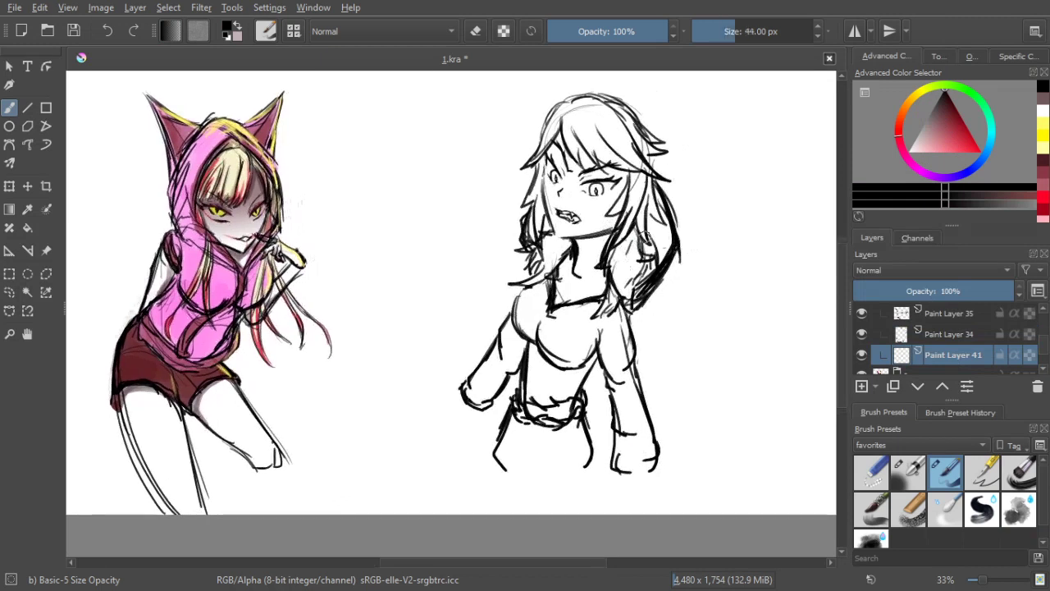
key("bracketleft")
key("bracketleft")
key("bracketleft")
key("bracketleft")
key("bracketleft")
key("bracketleft")
key("bracketleft")
mouse_move(656, 191)
left_mouse_down()
mouse_move(665, 260)
mouse_move(668, 247)
mouse_move(649, 253)
mouse_move(653, 243)
left_mouse_up()
mouse_move(653, 283)
left_mouse_down()
mouse_move(646, 257)
mouse_move(623, 295)
mouse_move(645, 278)
left_mouse_up()
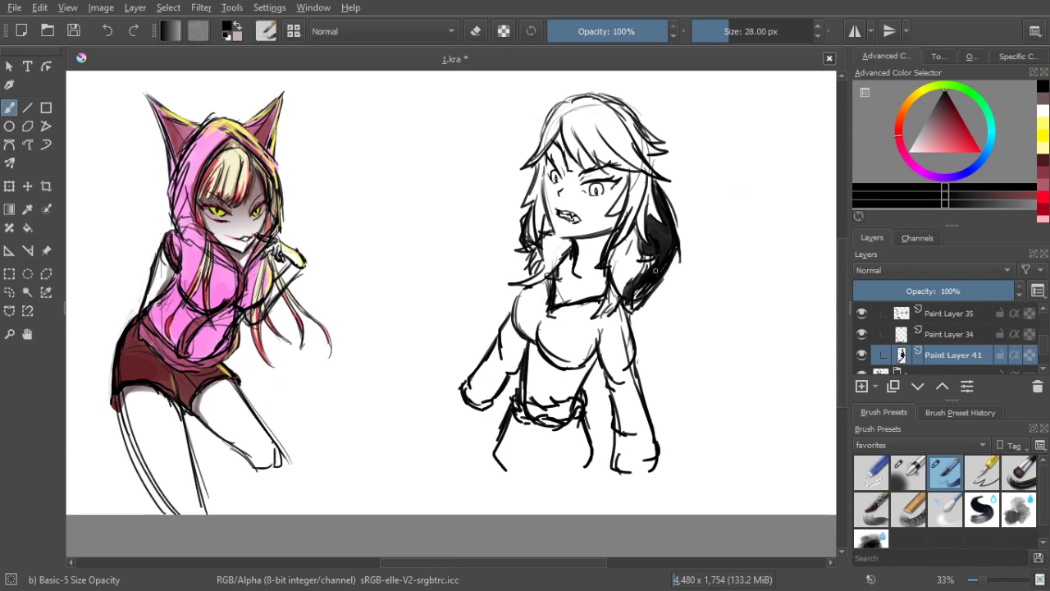
Blacken the back hair on the far side of the neck and fill the remaining gaps in the near-side back hair
mouse_move(536, 202)
left_mouse_down()
mouse_move(533, 240)
mouse_move(530, 222)
left_mouse_up()
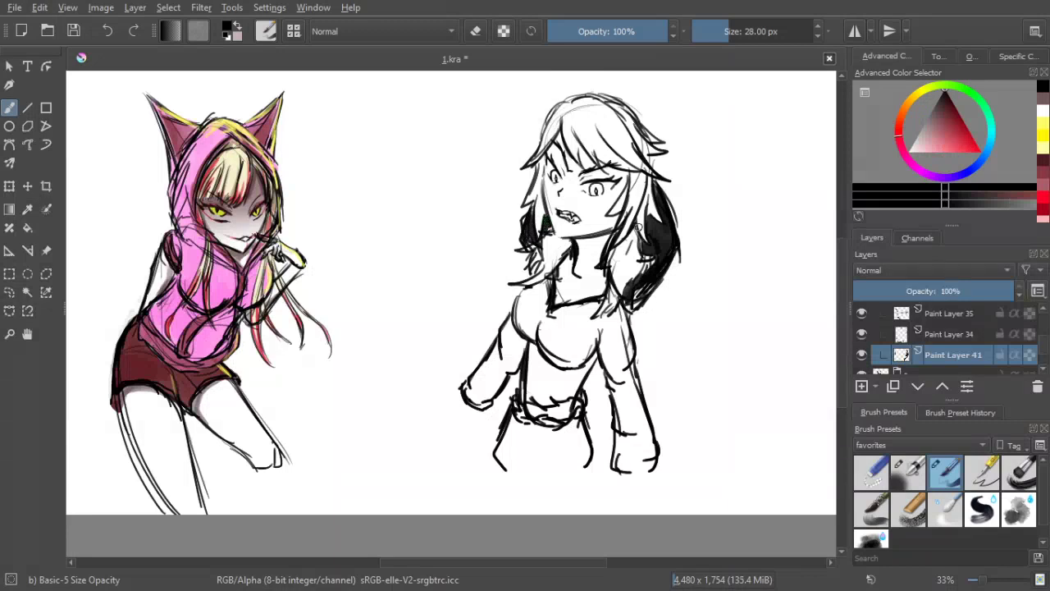
left_click_drag(631, 243, 644, 240)
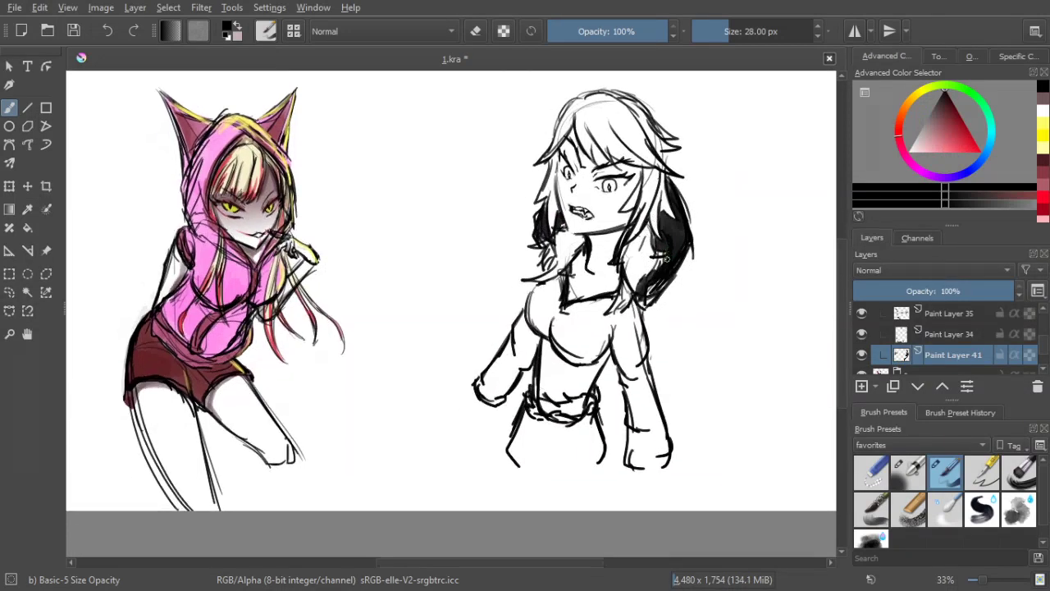
mouse_move(670, 251)
left_mouse_down()
mouse_move(663, 266)
mouse_move(661, 200)
mouse_move(663, 211)
left_mouse_up()
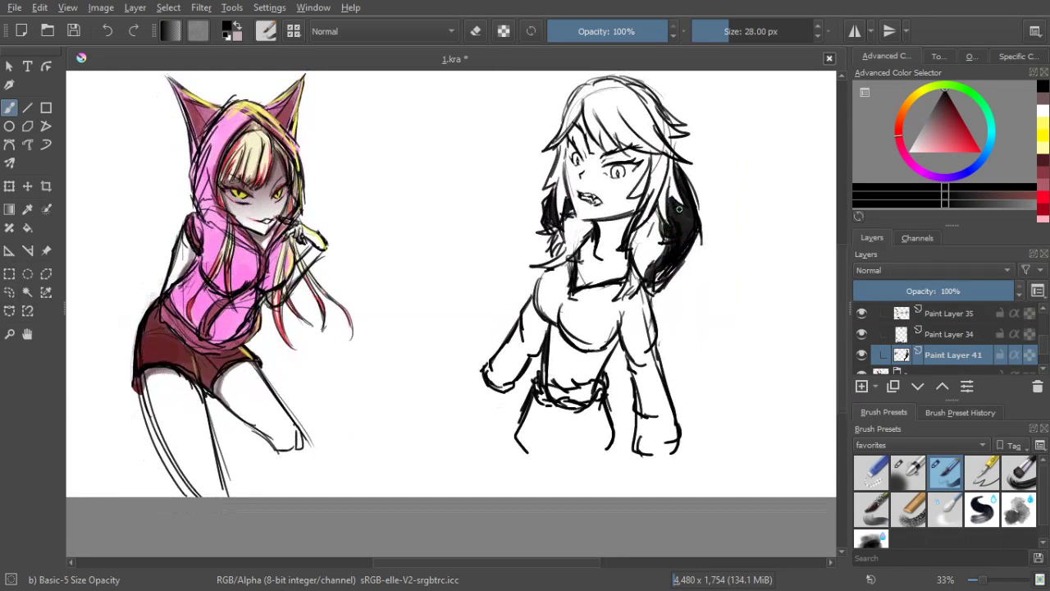
mouse_move(684, 239)
left_mouse_down()
mouse_move(691, 209)
mouse_move(689, 249)
left_mouse_up()
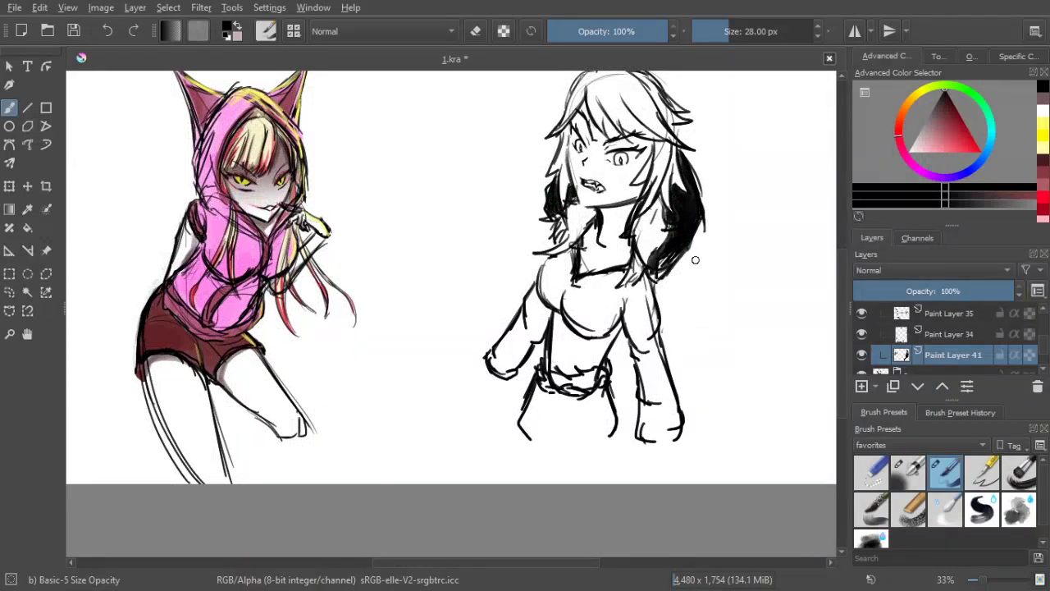
Choose a light grey and shade the lower front hair strands on both sides of the neck
left_click(920, 132)
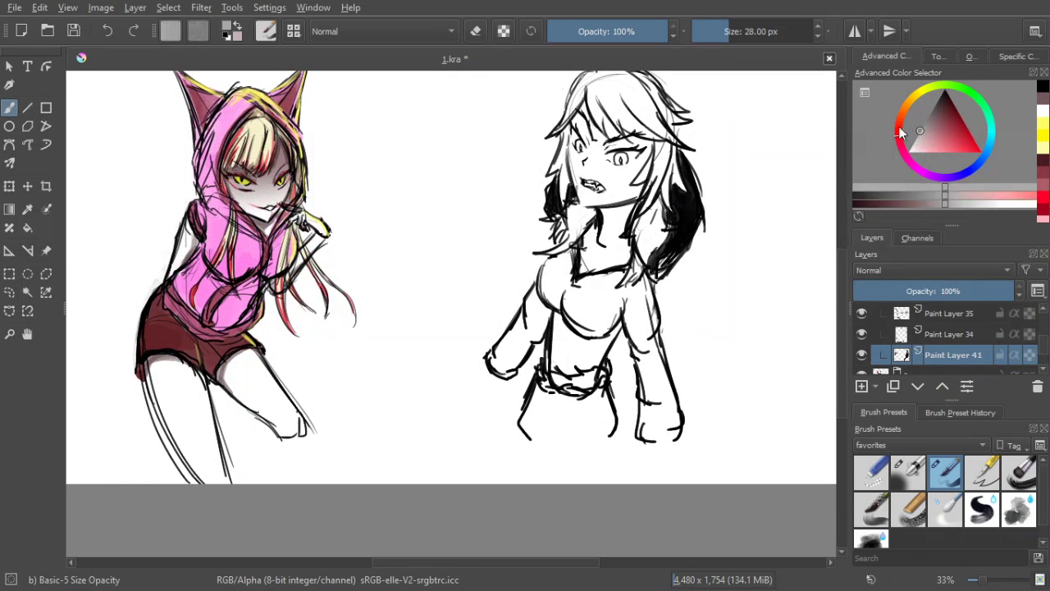
mouse_move(636, 232)
left_mouse_down()
mouse_move(661, 206)
mouse_move(659, 249)
left_mouse_up()
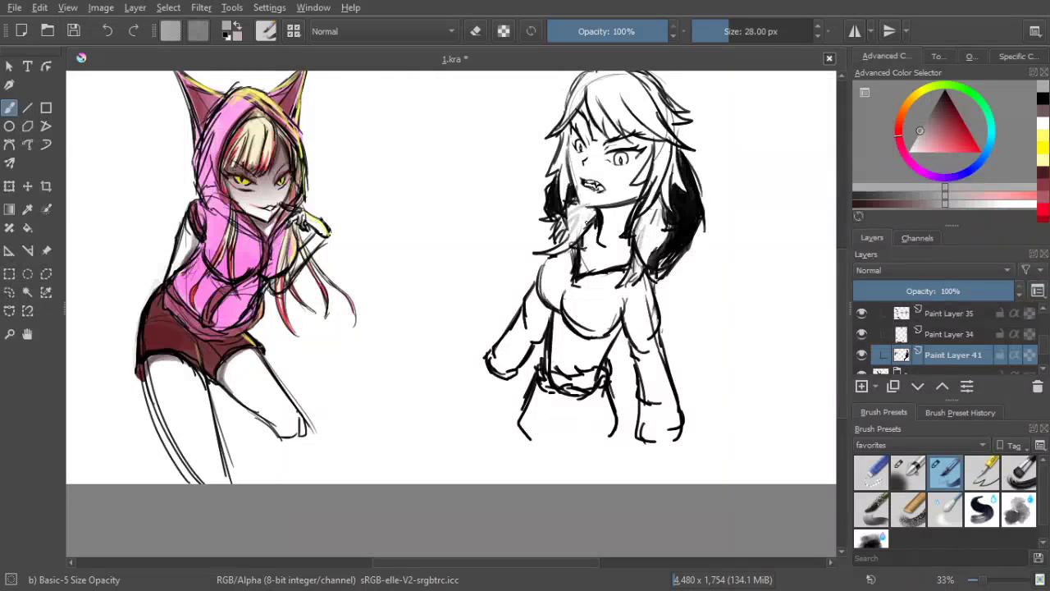
left_click_drag(652, 222, 642, 265)
Switch back to black, enlarge the brush to 51 px, and fill the character's top and near-side sleeve
key("d")
key("]")
left_click_drag(681, 280, 683, 237)
key("]")
key("]")
key("]")
key("]")
key("]")
key("]")
key("]")
mouse_move(574, 254)
left_mouse_down()
mouse_move(583, 242)
mouse_move(559, 257)
mouse_move(570, 247)
mouse_move(555, 272)
mouse_move(556, 285)
mouse_move(571, 283)
mouse_move(562, 280)
left_mouse_up()
mouse_move(581, 256)
left_mouse_down()
mouse_move(577, 284)
mouse_move(589, 317)
mouse_move(572, 297)
mouse_move(608, 320)
mouse_move(595, 323)
mouse_move(628, 306)
mouse_move(621, 315)
mouse_move(623, 286)
mouse_move(604, 312)
mouse_move(582, 274)
mouse_move(605, 269)
mouse_move(591, 272)
mouse_move(615, 278)
mouse_move(633, 263)
mouse_move(628, 289)
mouse_move(656, 275)
mouse_move(620, 281)
mouse_move(638, 260)
mouse_move(620, 275)
mouse_move(655, 333)
mouse_move(656, 283)
mouse_move(662, 300)
mouse_move(677, 377)
mouse_move(650, 349)
mouse_move(655, 417)
mouse_move(686, 428)
mouse_move(685, 384)
mouse_move(666, 394)
mouse_move(661, 422)
left_mouse_up()
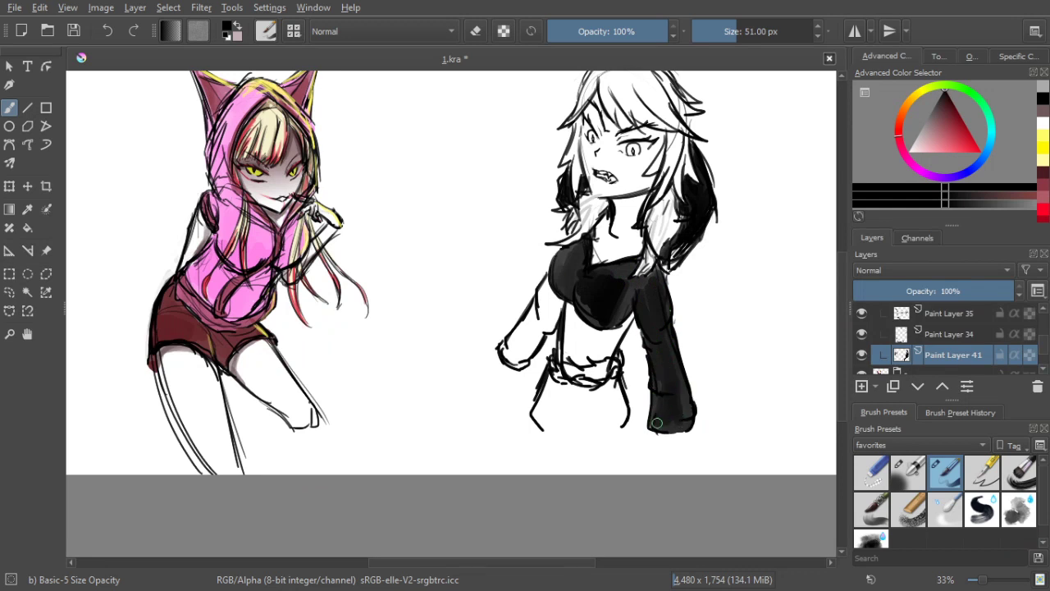
Fill the far-side sleeve black and, with a 32 px brush, paint the jacket's two open flaps hanging beside the waist
mouse_move(542, 281)
left_mouse_down()
mouse_move(543, 297)
mouse_move(560, 300)
mouse_move(548, 328)
mouse_move(543, 305)
mouse_move(503, 358)
mouse_move(523, 358)
mouse_move(517, 341)
mouse_move(538, 328)
mouse_move(531, 350)
left_mouse_up()
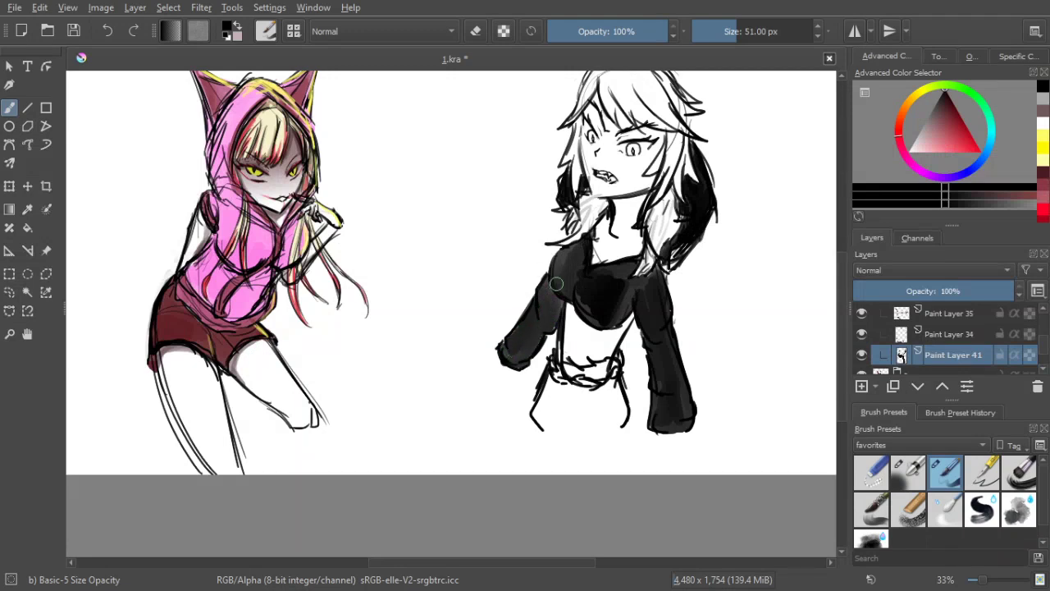
key("bracketleft")
key("bracketleft")
mouse_move(577, 309)
left_mouse_down()
mouse_move(645, 389)
mouse_move(646, 432)
left_mouse_up()
left_click_drag(637, 379, 641, 435)
left_click_drag(575, 306, 510, 415)
left_click_drag(543, 353, 504, 431)
mouse_move(509, 379)
left_mouse_down()
mouse_move(502, 425)
mouse_move(535, 362)
left_mouse_up()
left_click_drag(576, 315, 567, 329)
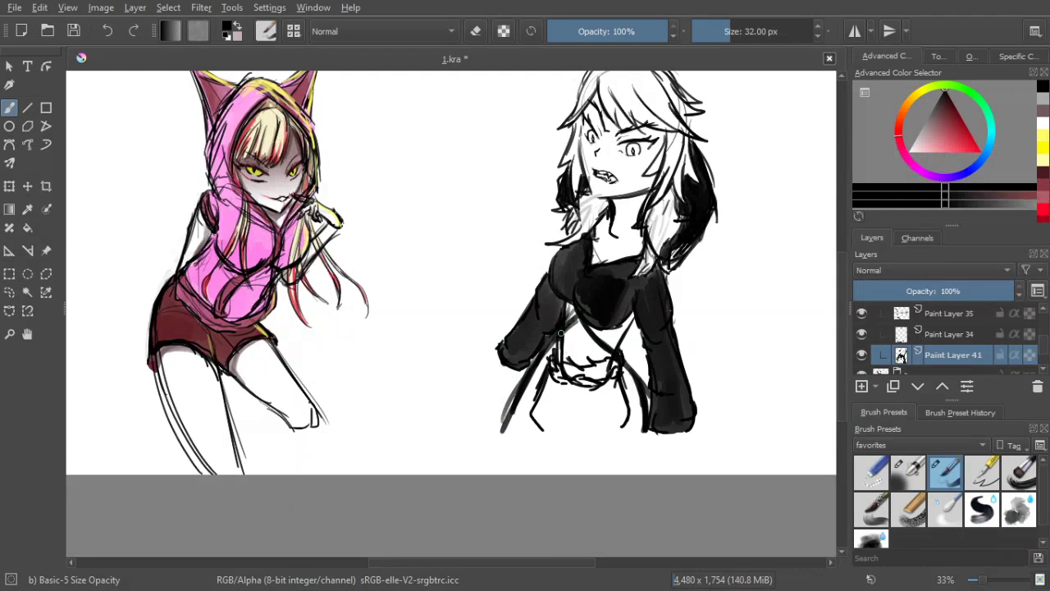
Fill both jacket flaps solid black and block in the skirt below the belt in black with a 38 px brush
mouse_move(636, 317)
left_mouse_down()
mouse_move(641, 342)
mouse_move(638, 317)
mouse_move(646, 396)
left_mouse_up()
left_click_drag(645, 355, 649, 409)
mouse_move(633, 329)
left_mouse_down()
mouse_move(639, 375)
mouse_move(630, 328)
mouse_move(632, 368)
left_mouse_up()
mouse_move(625, 322)
left_mouse_down()
mouse_move(625, 360)
mouse_move(604, 336)
left_mouse_up()
mouse_move(576, 296)
left_mouse_down()
mouse_move(556, 325)
mouse_move(564, 297)
mouse_move(502, 420)
mouse_move(519, 385)
left_mouse_up()
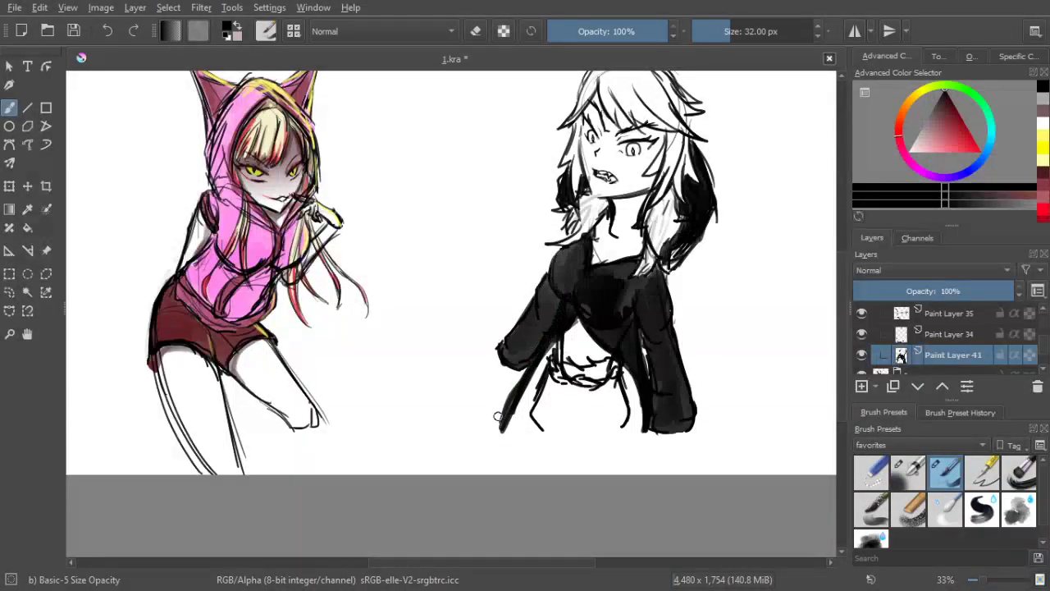
mouse_move(501, 431)
left_mouse_down()
mouse_move(534, 400)
mouse_move(533, 370)
mouse_move(518, 410)
mouse_move(552, 346)
left_mouse_up()
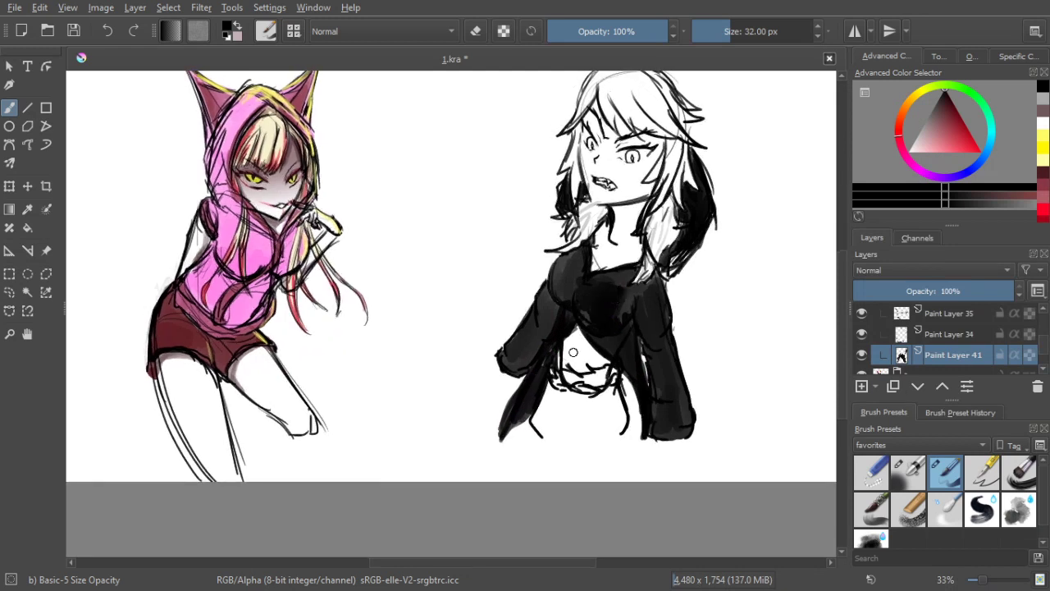
key("bracketright")
mouse_move(550, 388)
left_mouse_down()
mouse_move(536, 418)
mouse_move(557, 439)
mouse_move(545, 415)
mouse_move(554, 393)
mouse_move(611, 389)
mouse_move(621, 416)
mouse_move(619, 396)
mouse_move(610, 428)
mouse_move(604, 400)
mouse_move(595, 415)
mouse_move(559, 408)
mouse_move(576, 400)
mouse_move(590, 402)
mouse_move(556, 429)
mouse_move(554, 420)
mouse_move(564, 433)
mouse_move(584, 424)
mouse_move(617, 435)
left_mouse_up()
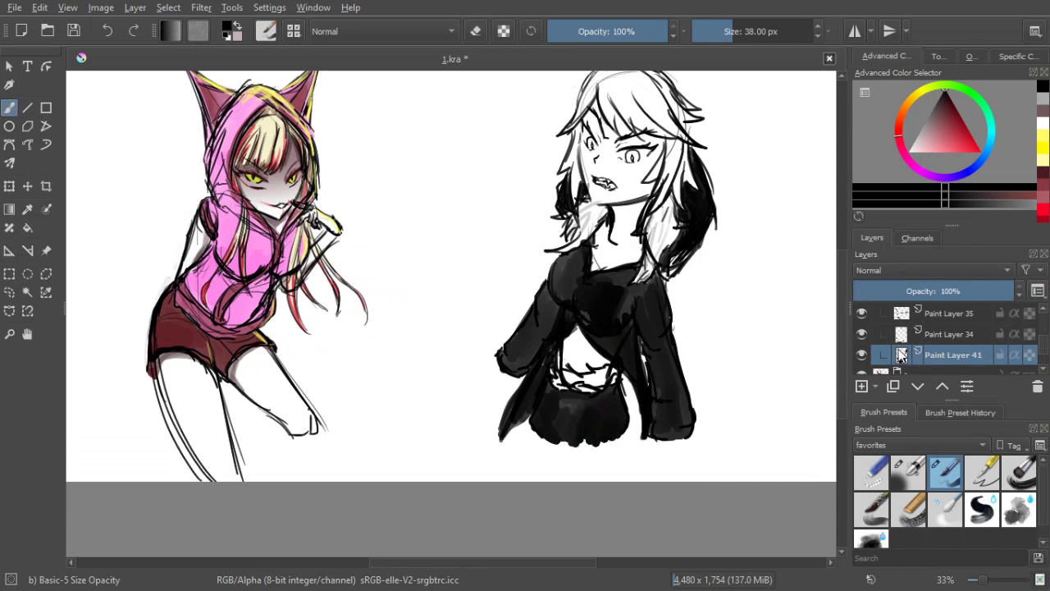
Deepen the black clothing by duplicating its layer, lowering the copy's opacity to 44%, and merging it back down
key("ctrl+j")
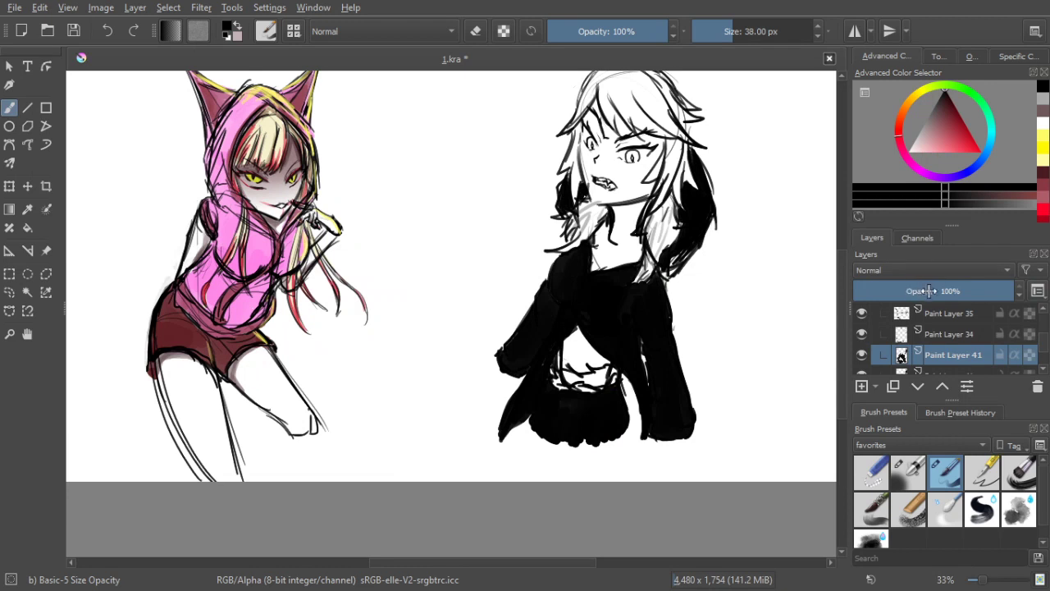
left_click(921, 286)
left_click_drag(927, 287, 933, 288)
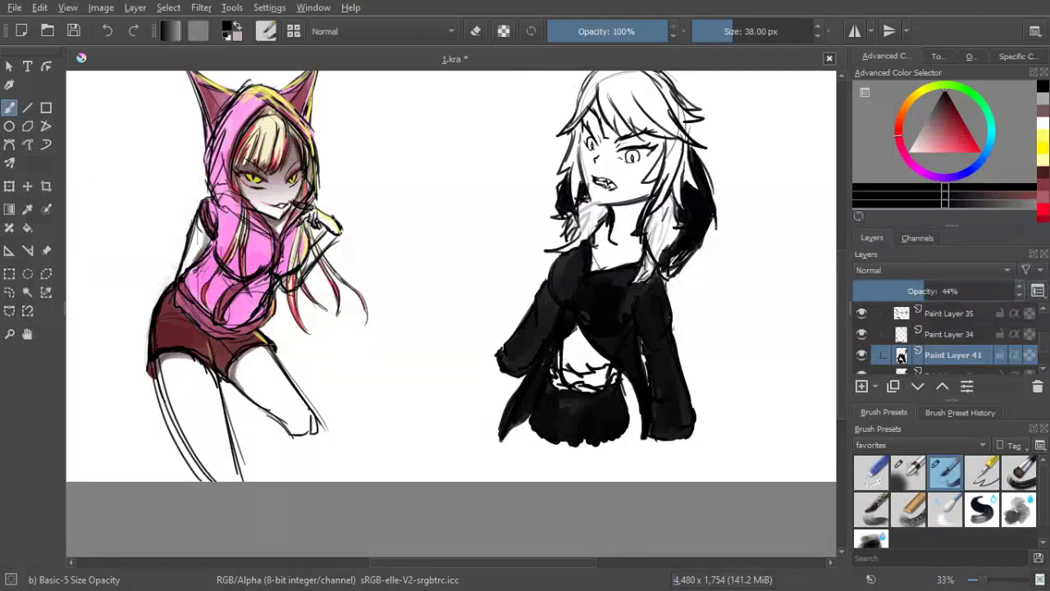
key("ctrl+e")
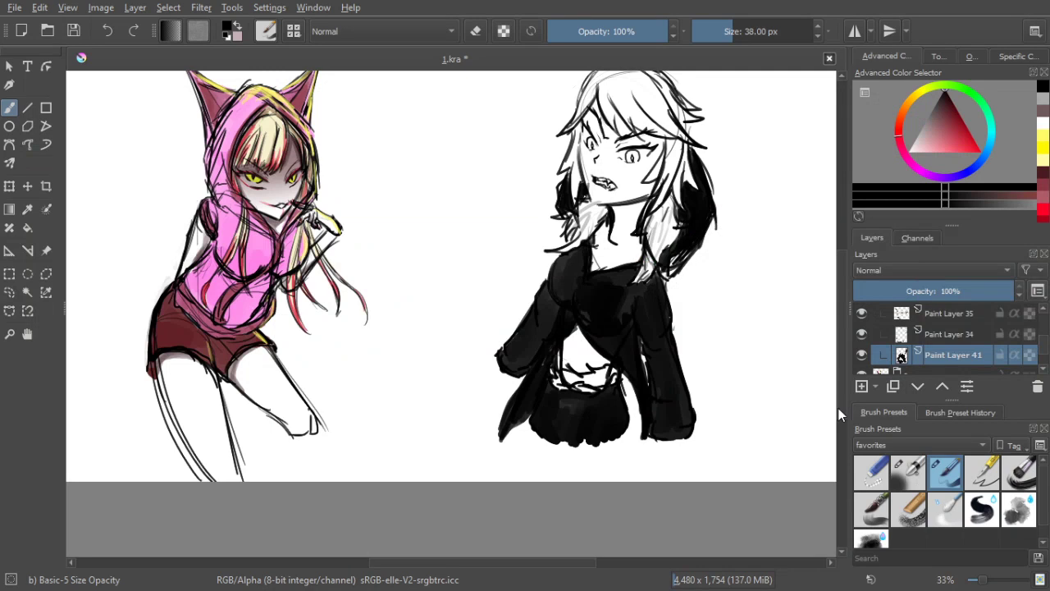
Smooth the black clothing with the Blender Blur brush at 126 px, and return to the Basic-5 Size Opacity brush at 28 px
key("slash")
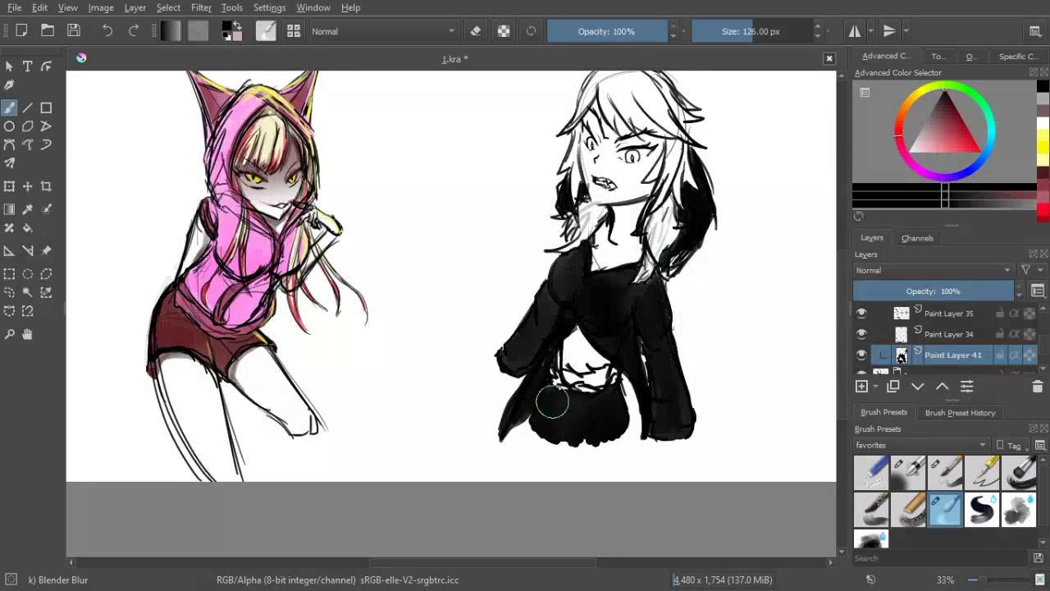
left_click(943, 467)
key("bracketleft")
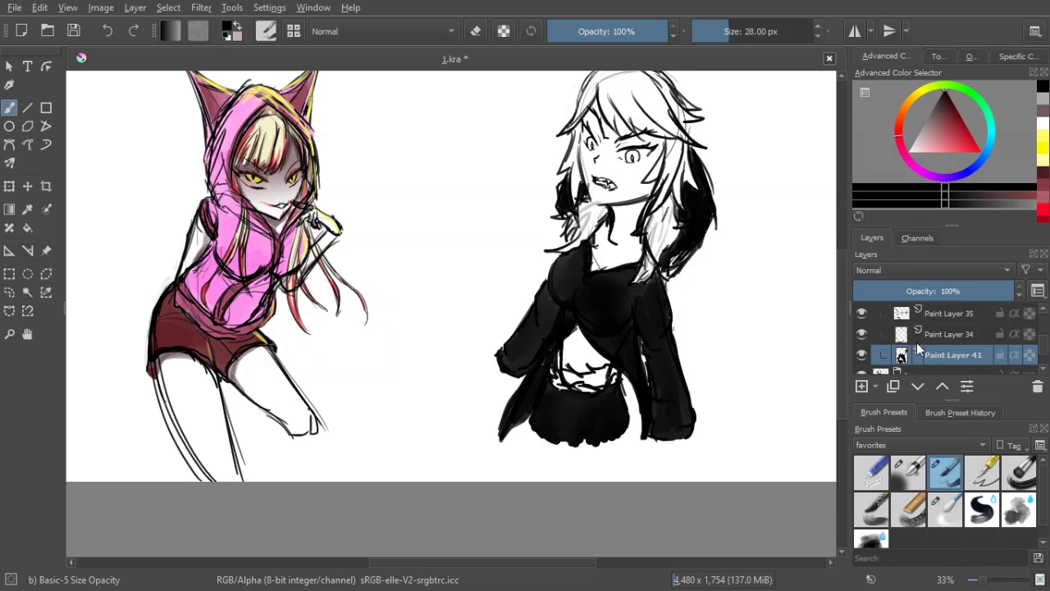
Add a paint layer and draw white fold highlights along both black sleeves with an 18 px brush
key("Insert")
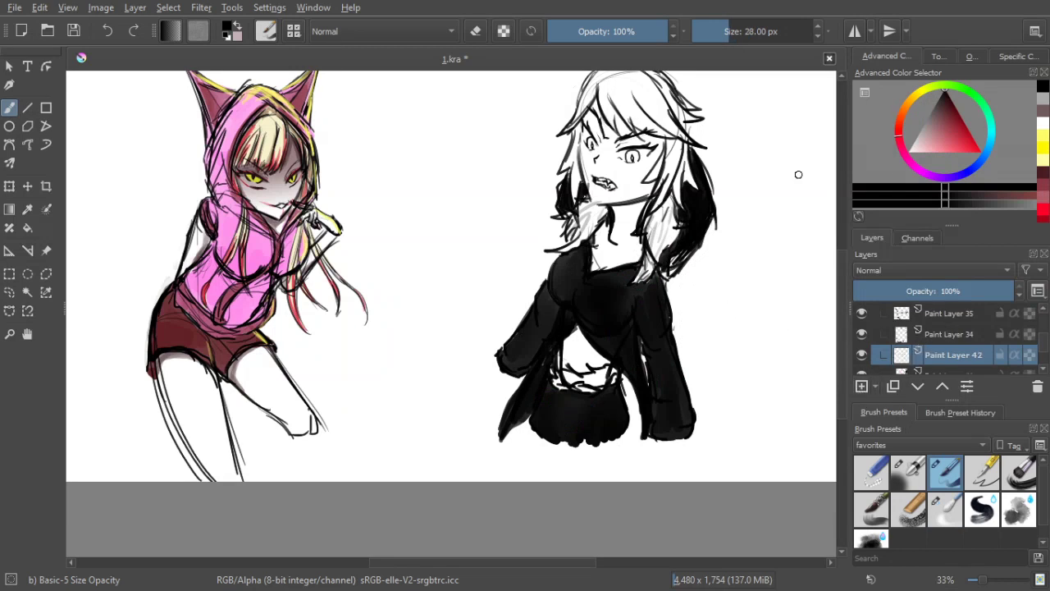
left_click_drag(940, 148, 841, 174)
key("bracketleft")
key("bracketleft")
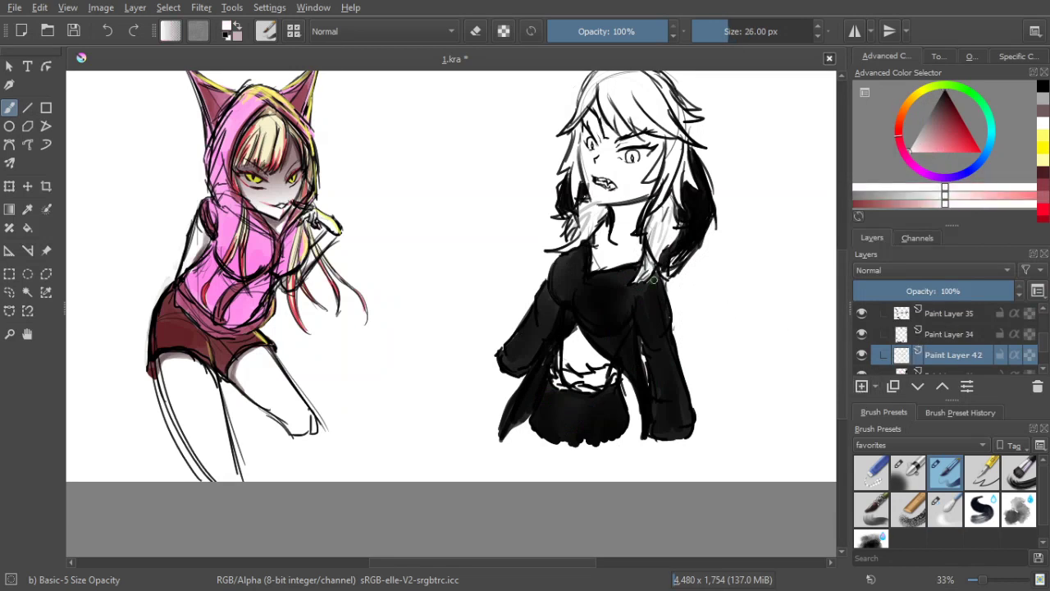
left_click(659, 279)
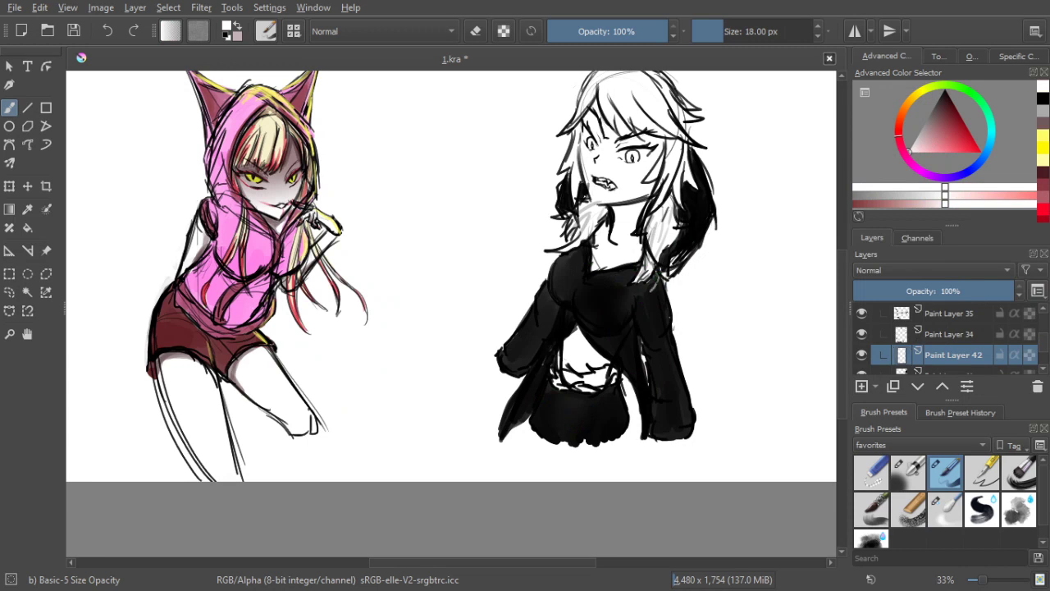
left_click_drag(648, 289, 659, 278)
left_click_drag(642, 325, 664, 331)
mouse_move(658, 395)
left_mouse_down()
mouse_move(642, 300)
mouse_move(661, 404)
mouse_move(695, 424)
left_mouse_up()
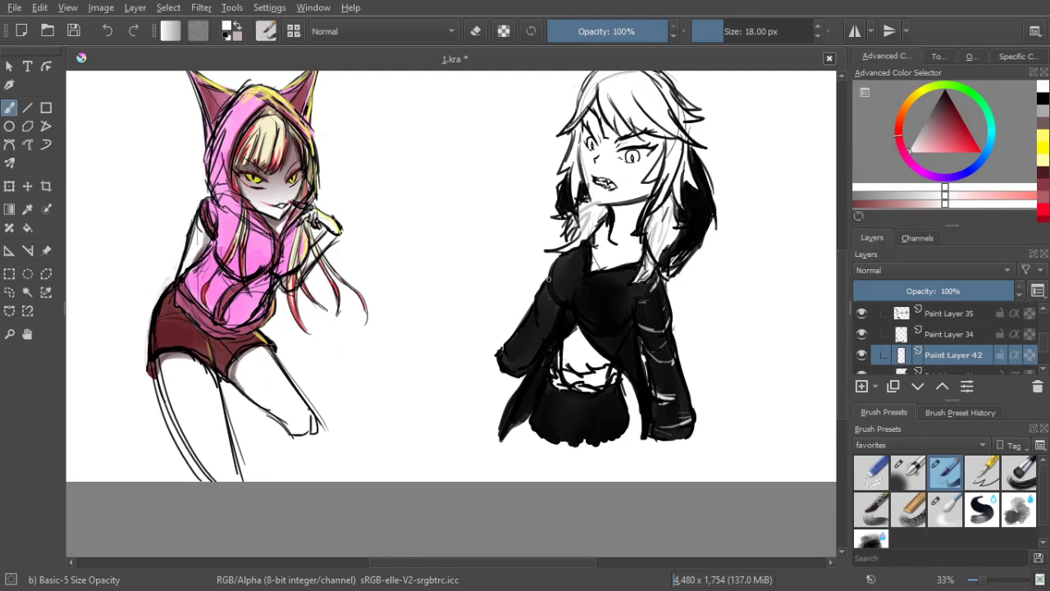
mouse_move(545, 287)
left_mouse_down()
mouse_move(541, 325)
mouse_move(536, 314)
left_mouse_up()
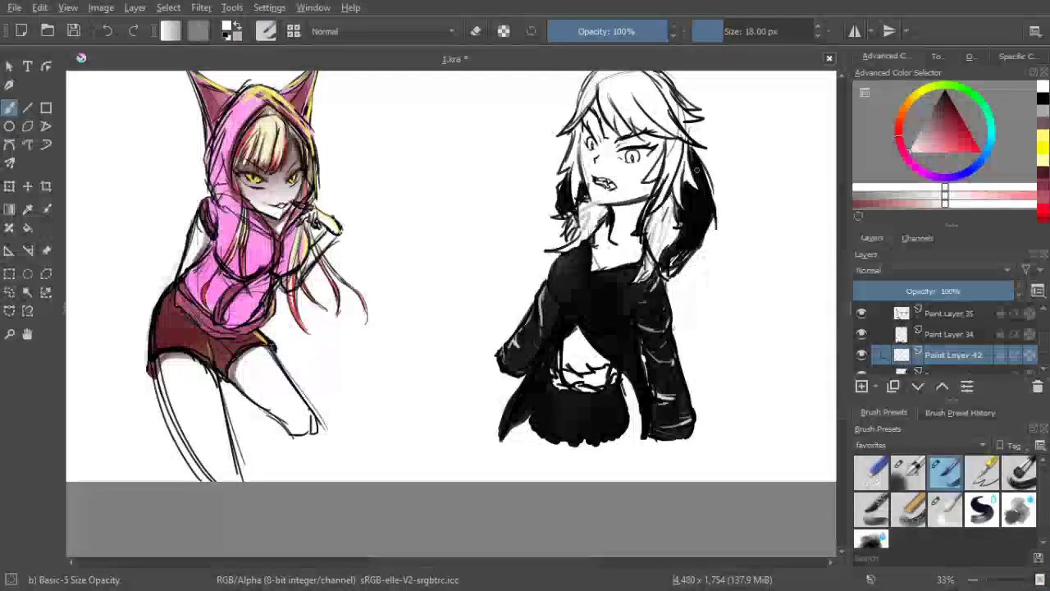
Draw thin white highlights on the black back hair, the front of the top and jacket, and the skirt
left_click_drag(692, 156, 707, 198)
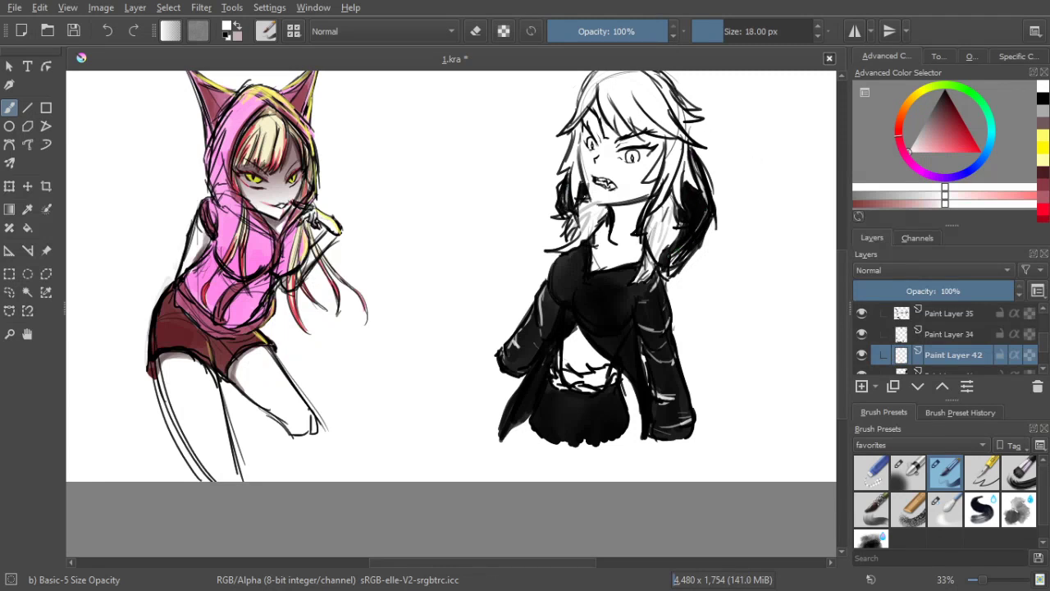
scroll(698, 295, "down", 1)
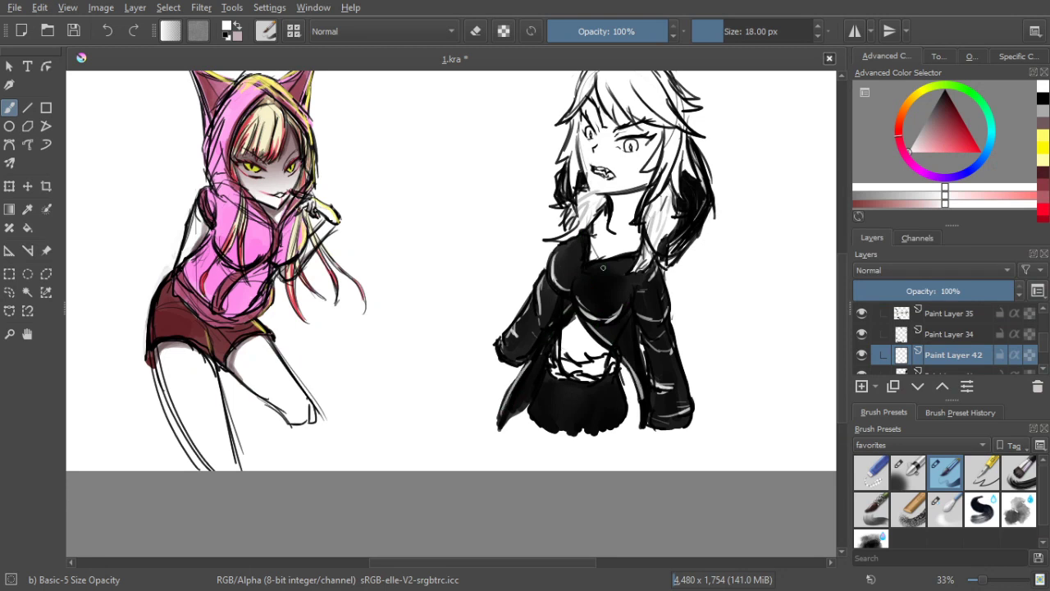
left_click_drag(702, 253, 700, 244)
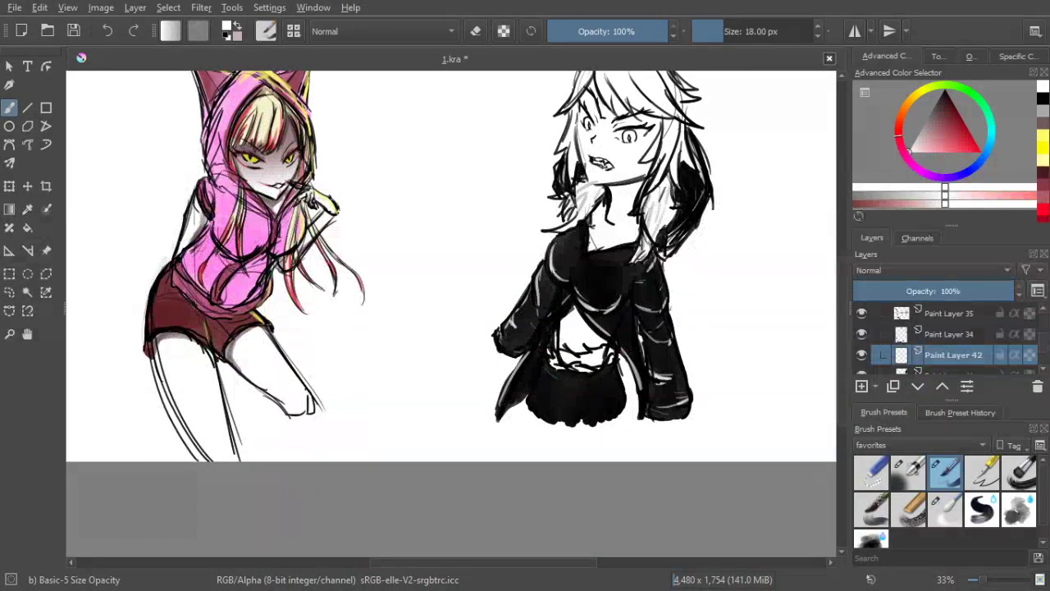
left_click_drag(609, 371, 544, 395)
left_click_drag(663, 309, 658, 344)
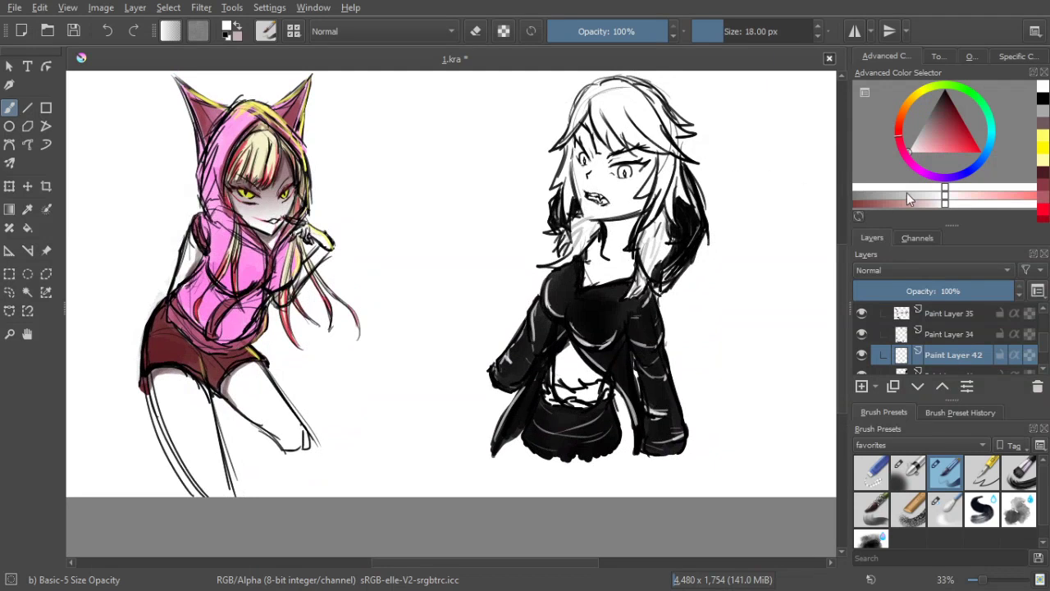
Choose a dark red, lock the alpha of Paint Layer 41, and edge the black back hair in red with a 28 px brush
mouse_move(961, 126)
left_mouse_down()
mouse_move(981, 155)
mouse_move(971, 133)
left_mouse_up()
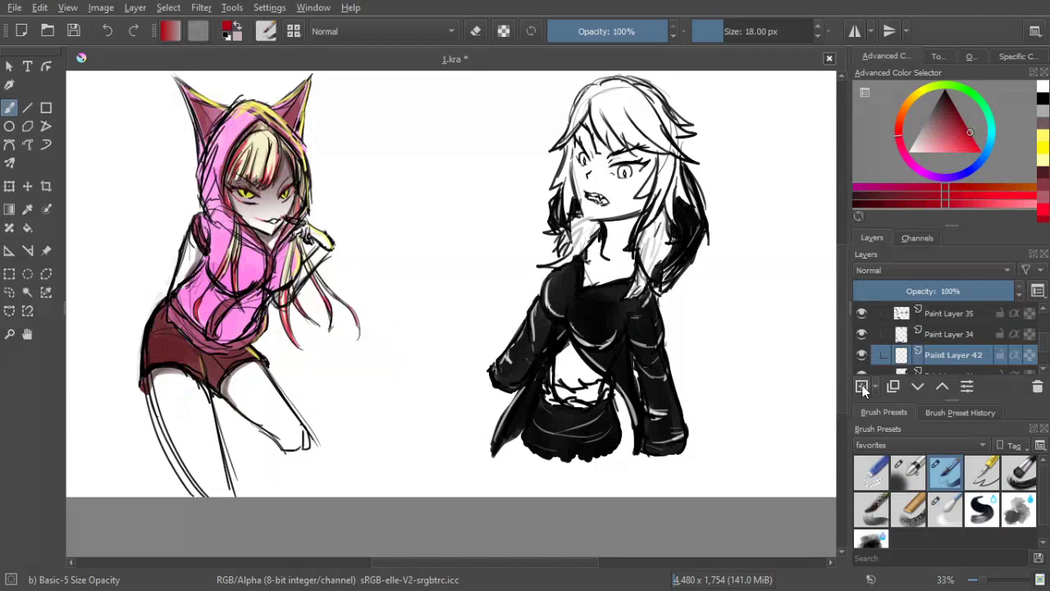
left_click_drag(1043, 338, 1043, 345)
left_click(976, 345)
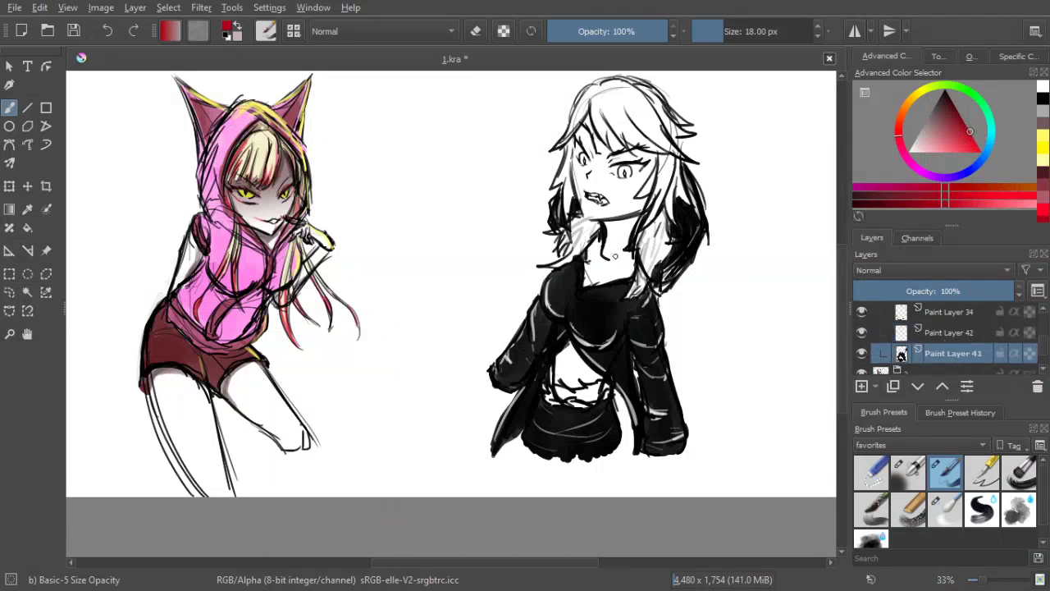
key("bracketright")
key("bracketright")
key("bracketright")
left_click_drag(688, 258, 692, 253)
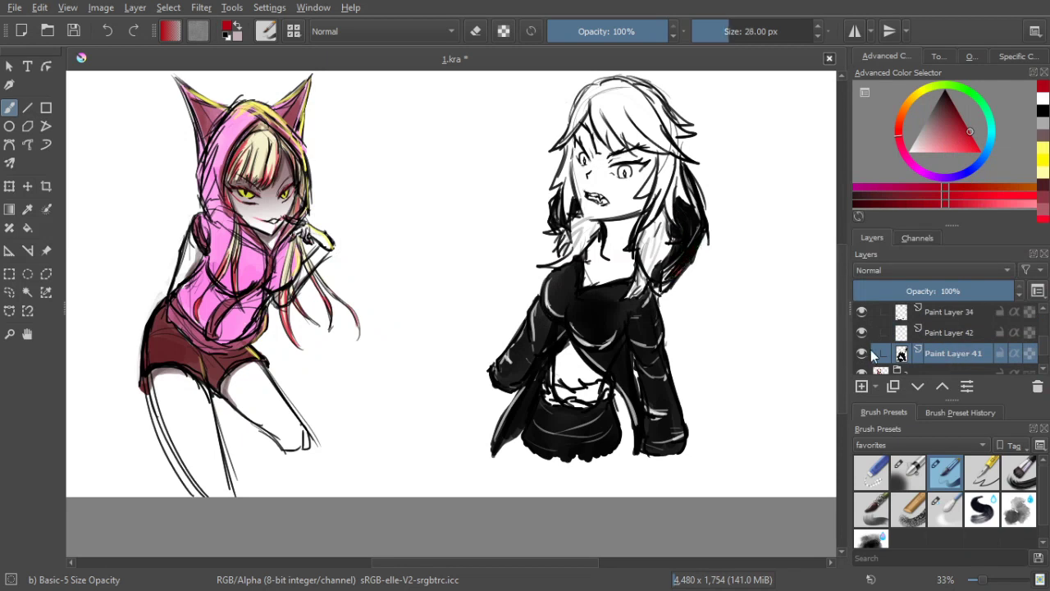
left_click(1030, 353)
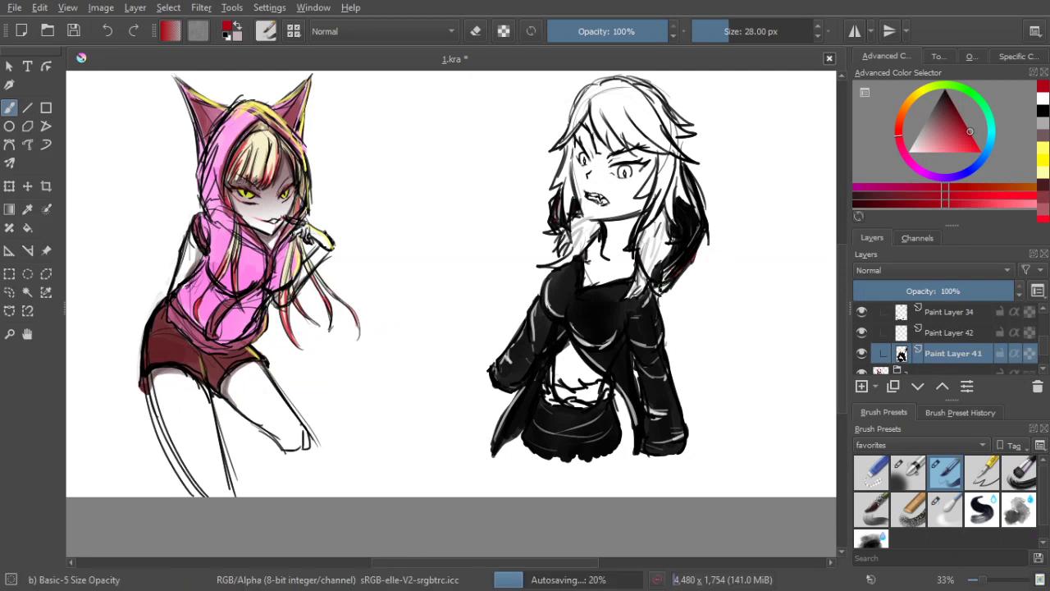
mouse_move(661, 289)
left_mouse_down()
mouse_move(703, 233)
mouse_move(692, 257)
left_mouse_up()
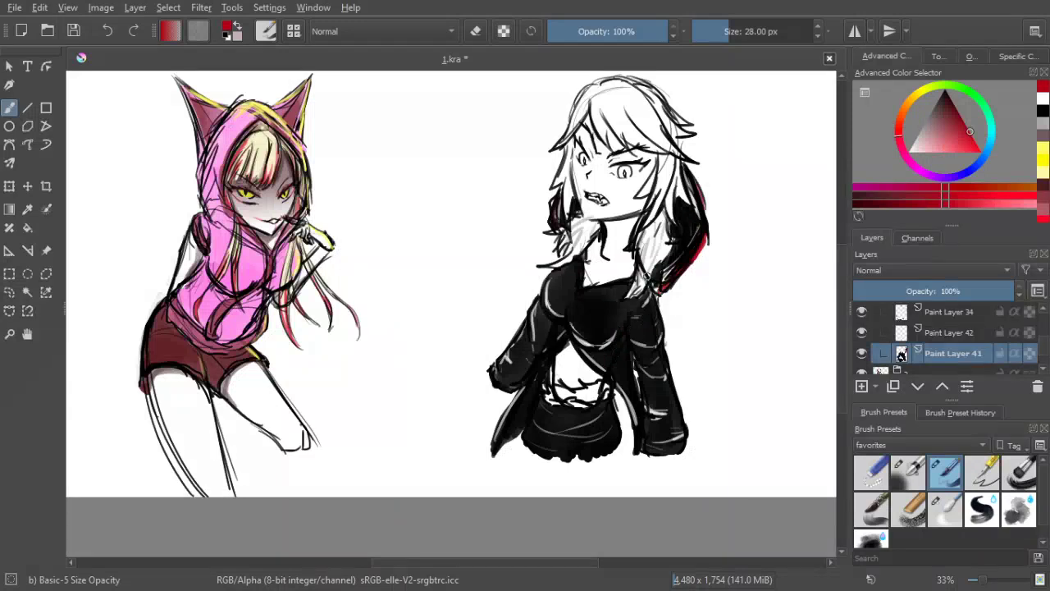
Enlarge the brush to 35 px and paint red trim along the neckline and the jacket's near-side flap
left_click_drag(605, 315, 612, 302)
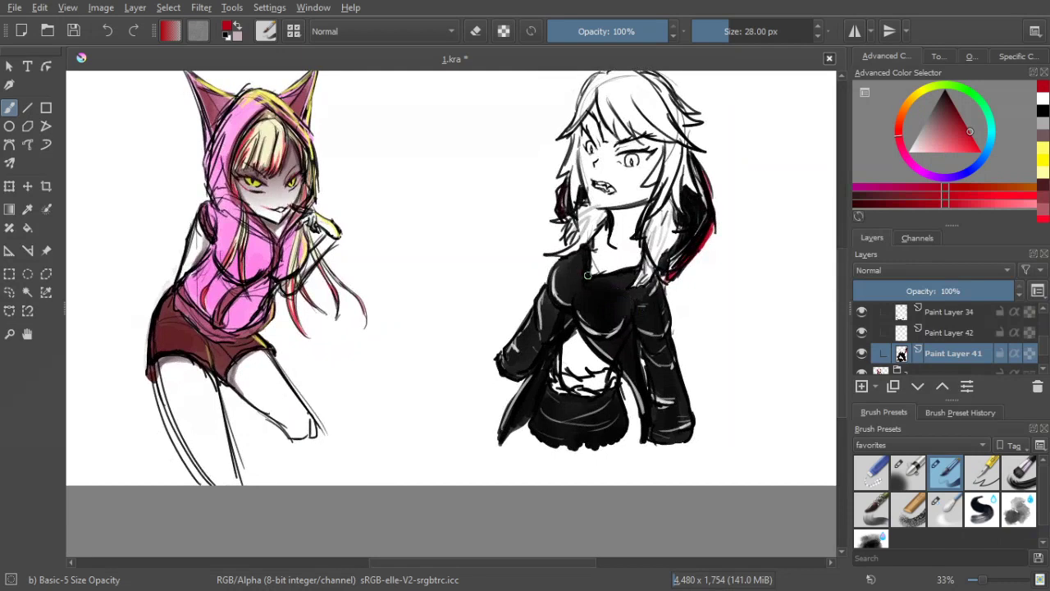
key("bracketright")
key("bracketright")
left_click_drag(587, 279, 631, 270)
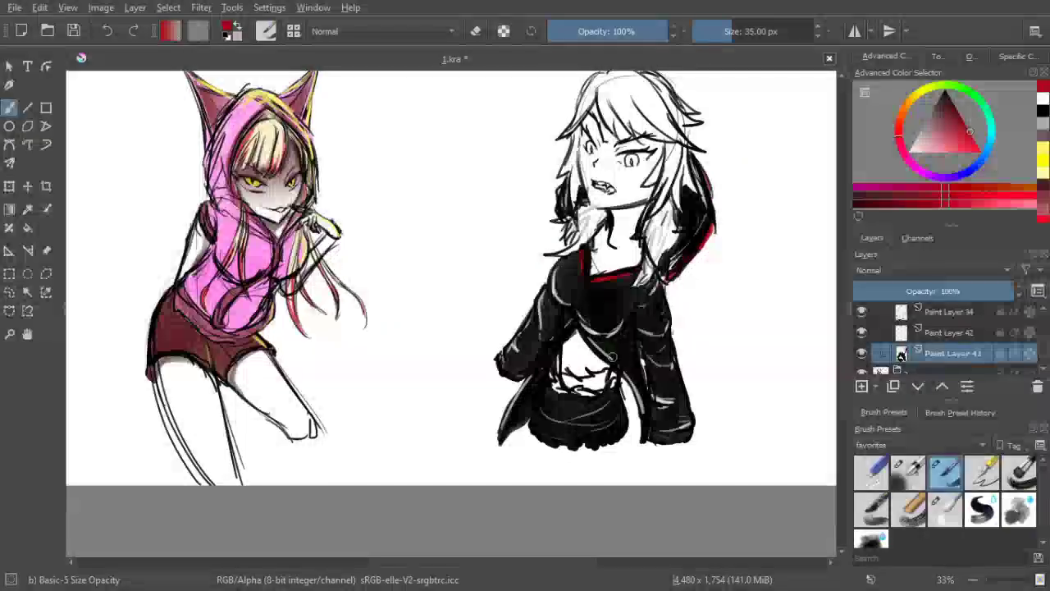
left_click_drag(593, 338, 649, 412)
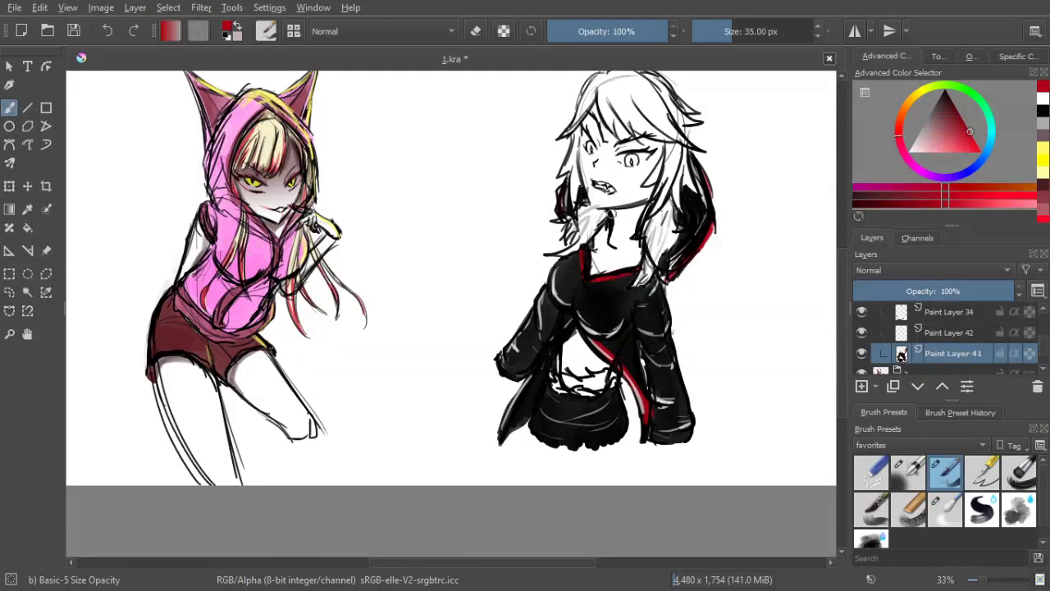
Undo the last red strokes, repaint the near-side flap's trim, and add matching red trim along the far-side flap
key("ctrl+z")
key("ctrl+z")
key("ctrl+z")
left_click_drag(629, 376, 645, 435)
left_click_drag(505, 424, 572, 316)
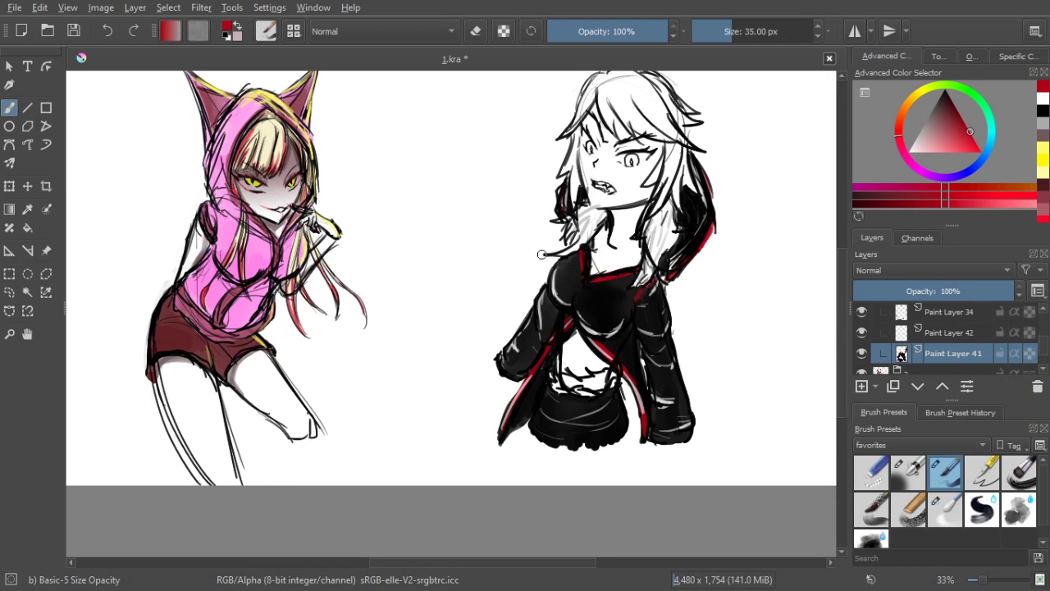
Paint red cuffs at the ends of both sleeves
mouse_move(657, 439)
left_mouse_down()
mouse_move(691, 429)
mouse_move(653, 438)
left_mouse_up()
left_click_drag(504, 367, 520, 375)
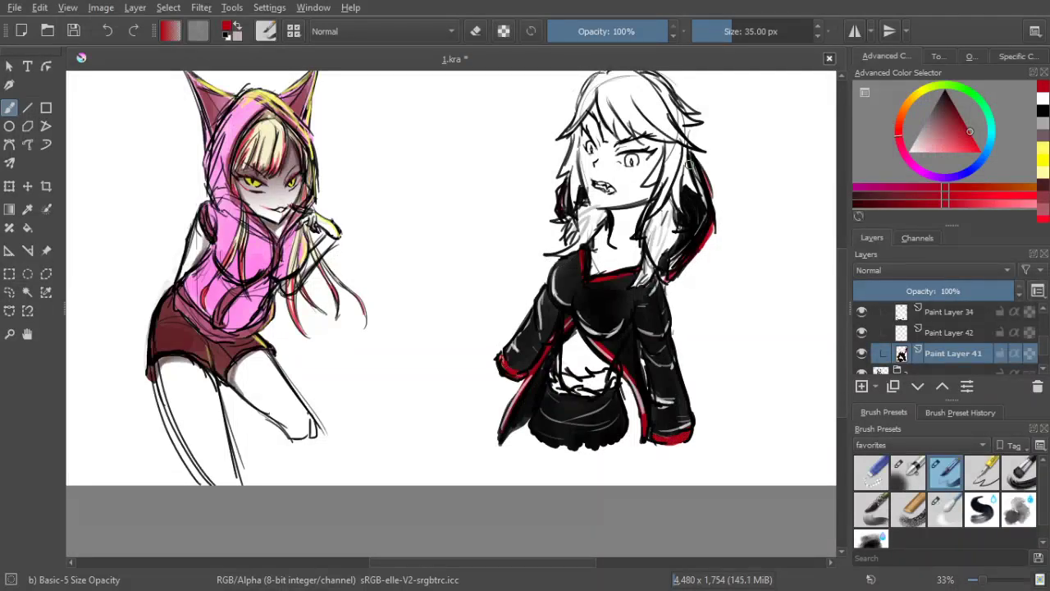
left_click_drag(696, 274, 692, 305)
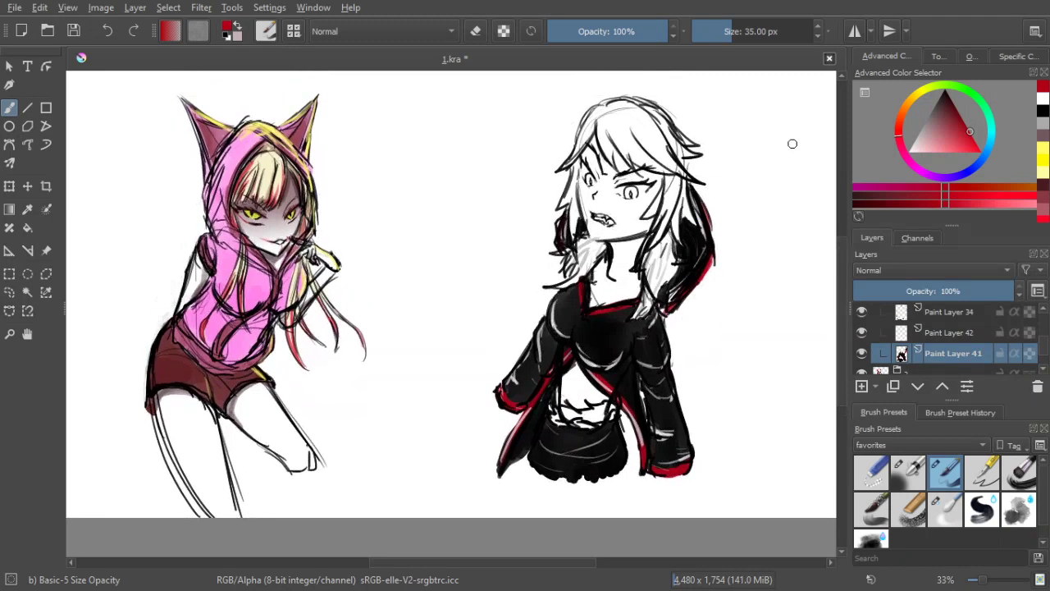
Choose a light grey, add a paint layer, and shade the character's bangs and the top of her hair
left_click_drag(943, 129, 910, 136)
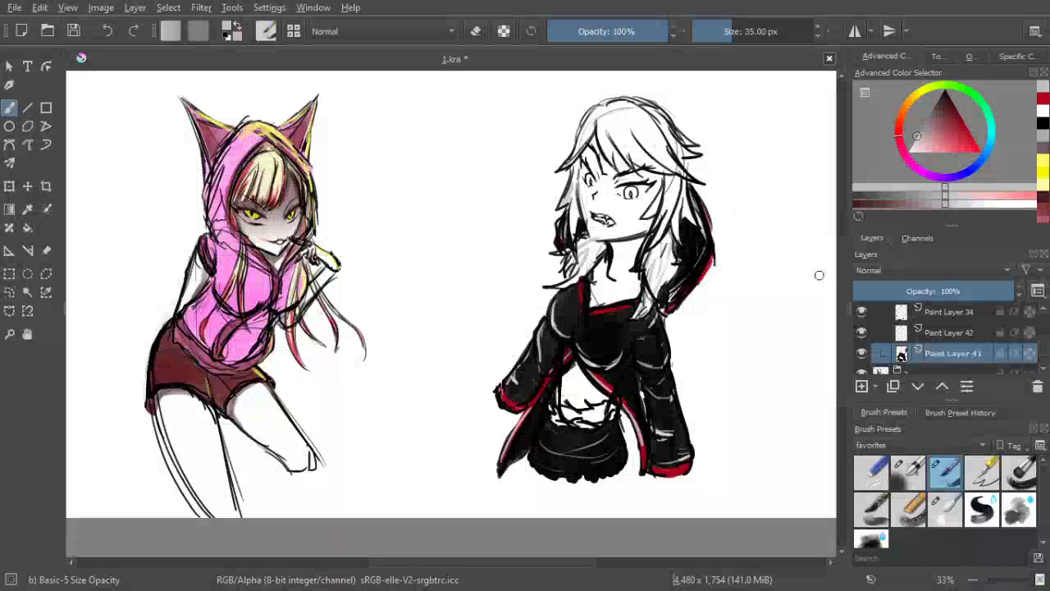
left_click(864, 386)
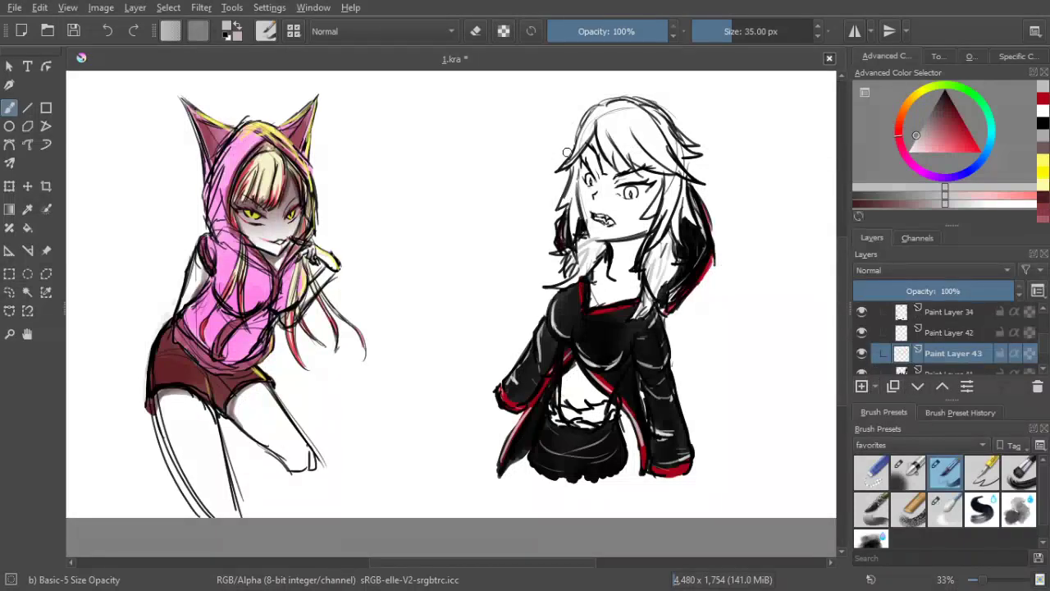
mouse_move(563, 168)
left_mouse_down()
mouse_move(588, 121)
mouse_move(581, 133)
mouse_move(605, 148)
mouse_move(603, 139)
mouse_move(608, 157)
mouse_move(612, 158)
left_mouse_up()
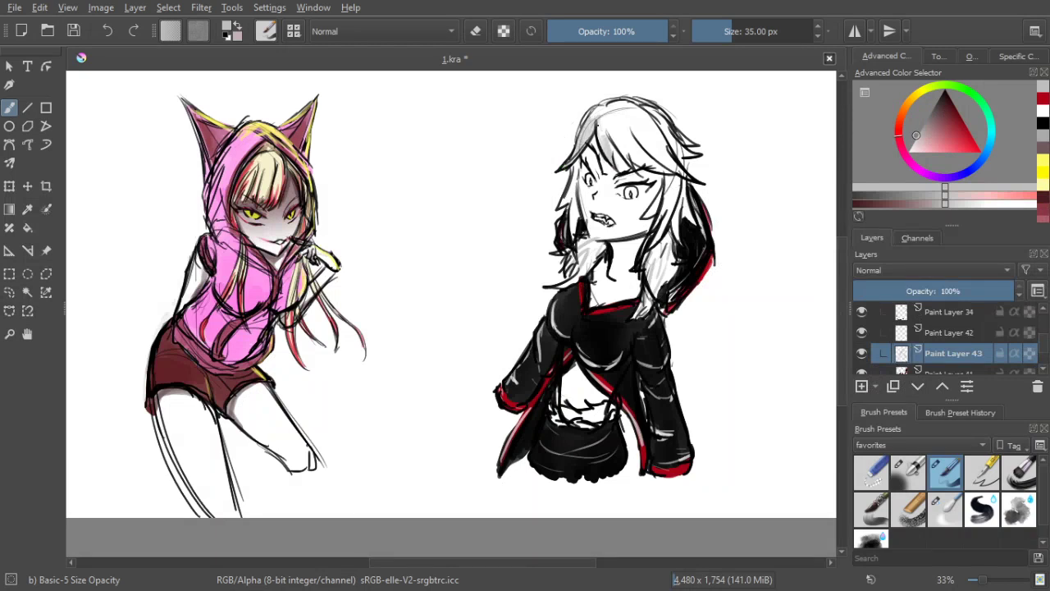
mouse_move(606, 119)
left_mouse_down()
mouse_move(623, 154)
mouse_move(666, 171)
left_mouse_up()
mouse_move(622, 138)
left_mouse_down()
mouse_move(666, 170)
mouse_move(643, 162)
left_mouse_up()
mouse_move(640, 116)
left_mouse_down()
mouse_move(679, 172)
mouse_move(675, 154)
mouse_move(691, 172)
mouse_move(668, 159)
mouse_move(688, 153)
mouse_move(672, 138)
left_mouse_up()
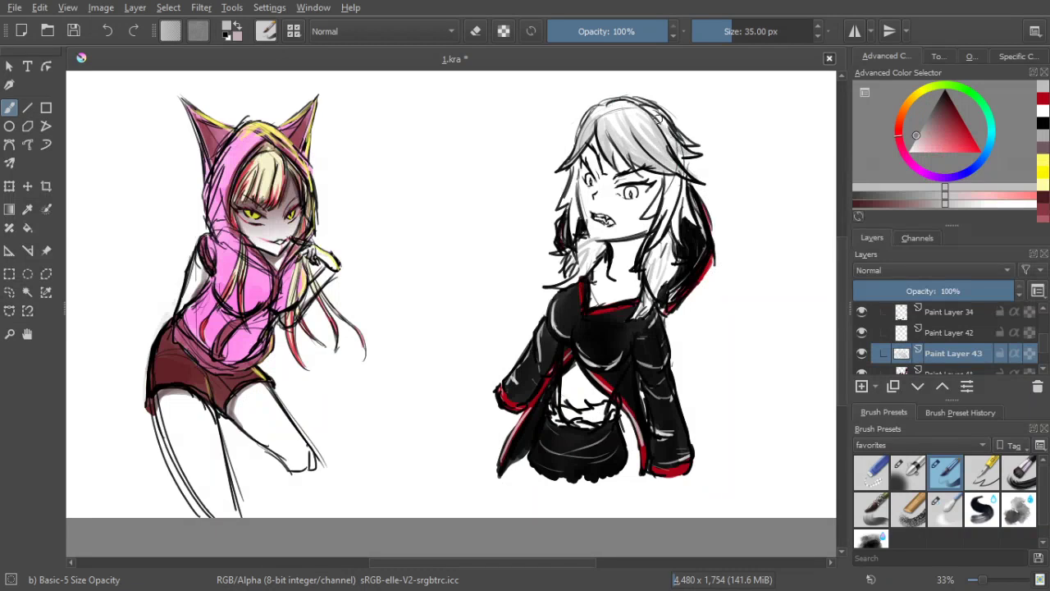
Shade the near-side hair strands beside the face in light grey
left_click_drag(664, 176, 657, 238)
left_click_drag(671, 196, 655, 239)
mouse_move(674, 184)
left_mouse_down()
mouse_move(667, 220)
mouse_move(679, 237)
mouse_move(687, 218)
left_mouse_up()
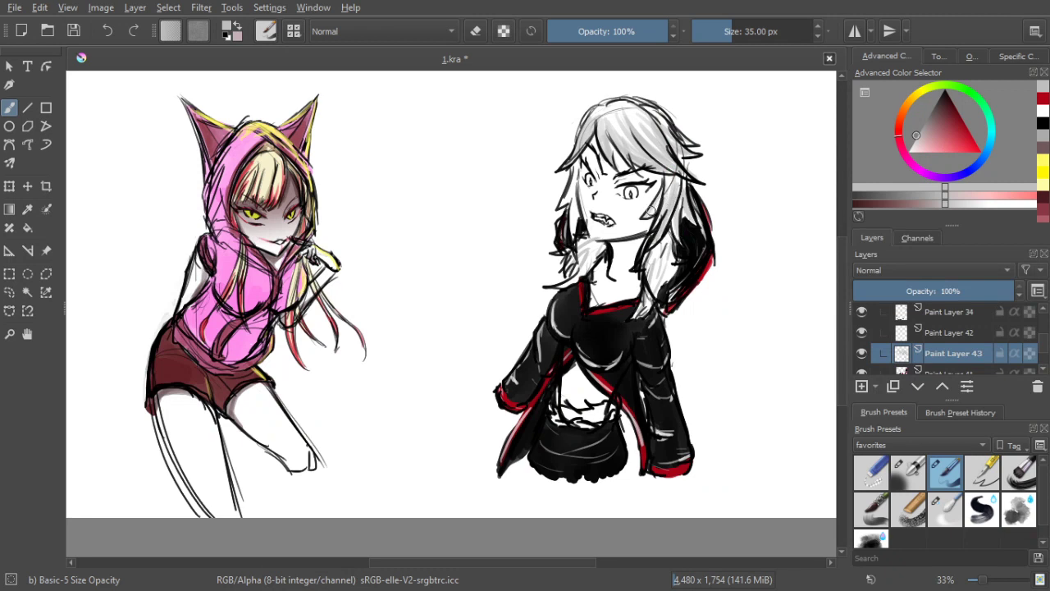
Shade the far-side hair strands beside the face in light grey
left_click_drag(559, 204, 578, 167)
left_click_drag(572, 233, 578, 155)
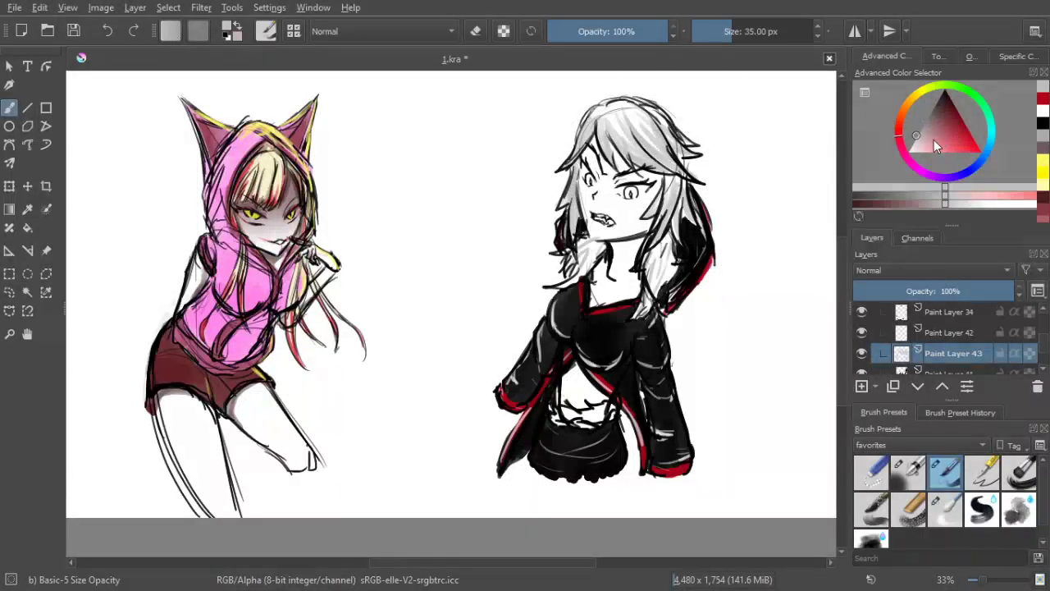
Choose a bright red, add a paint layer, and paint red tips along the front bangs with a 24 px brush
left_click_drag(947, 132, 966, 141)
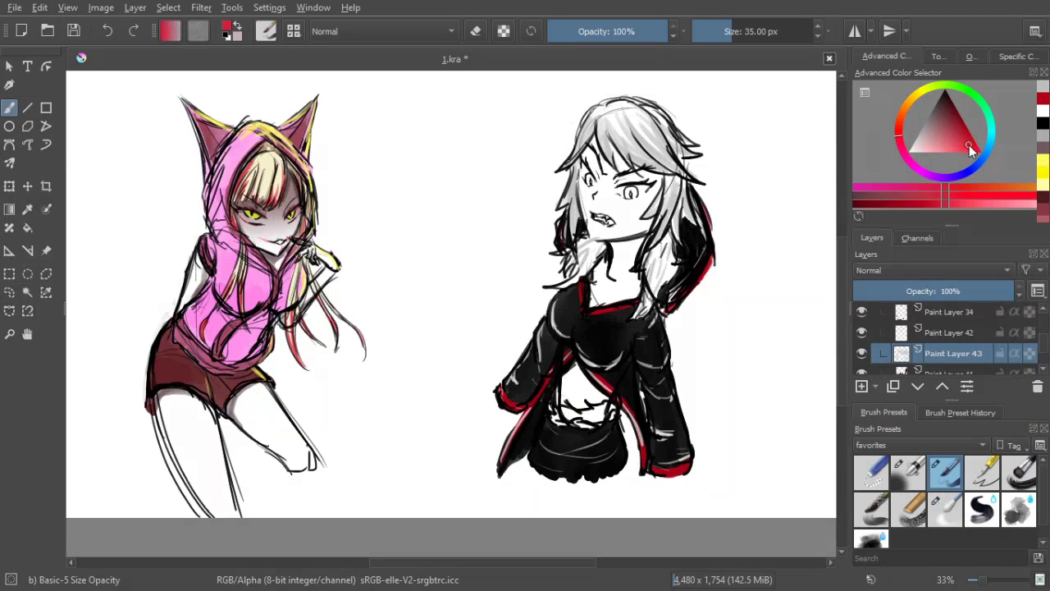
left_click(1030, 353)
left_click_drag(598, 149, 607, 154)
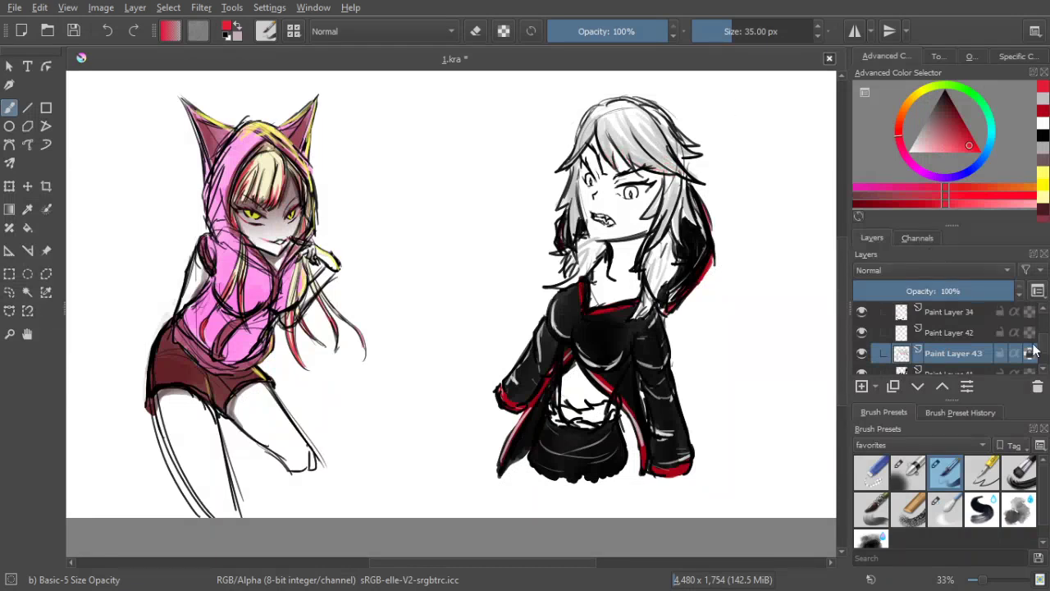
left_click(857, 386)
scroll(619, 179, "up", 2)
key("bracketleft")
key("bracketleft")
key("bracketleft")
key("bracketleft")
key("bracketleft")
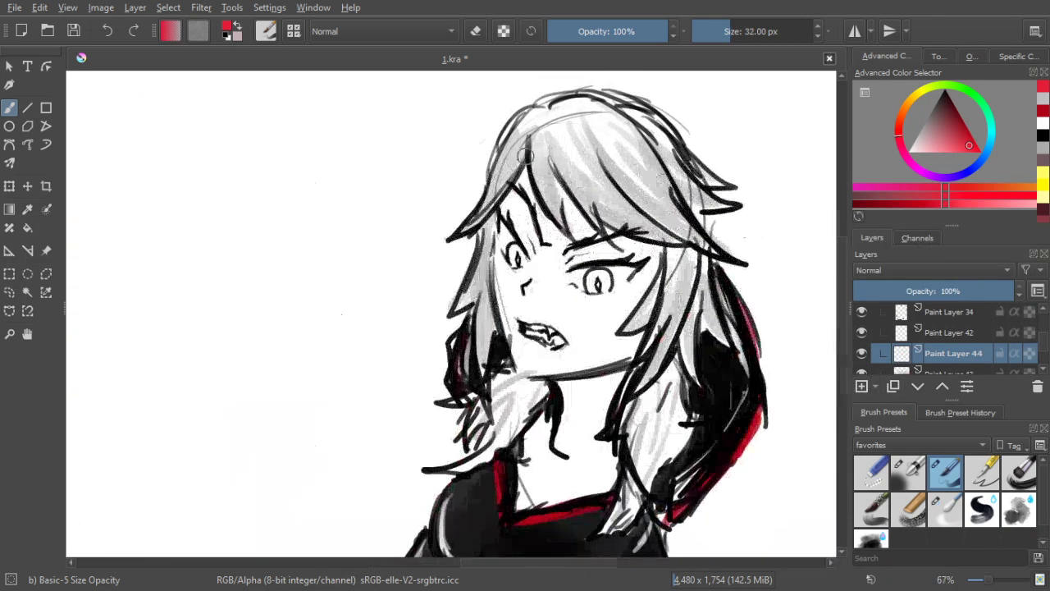
left_click_drag(542, 186, 562, 229)
left_click_drag(532, 160, 563, 229)
left_click_drag(549, 174, 565, 226)
mouse_move(563, 173)
left_mouse_down()
mouse_move(596, 213)
mouse_move(616, 177)
mouse_move(617, 211)
left_mouse_up()
mouse_move(665, 239)
left_mouse_down()
mouse_move(612, 215)
mouse_move(684, 241)
left_mouse_up()
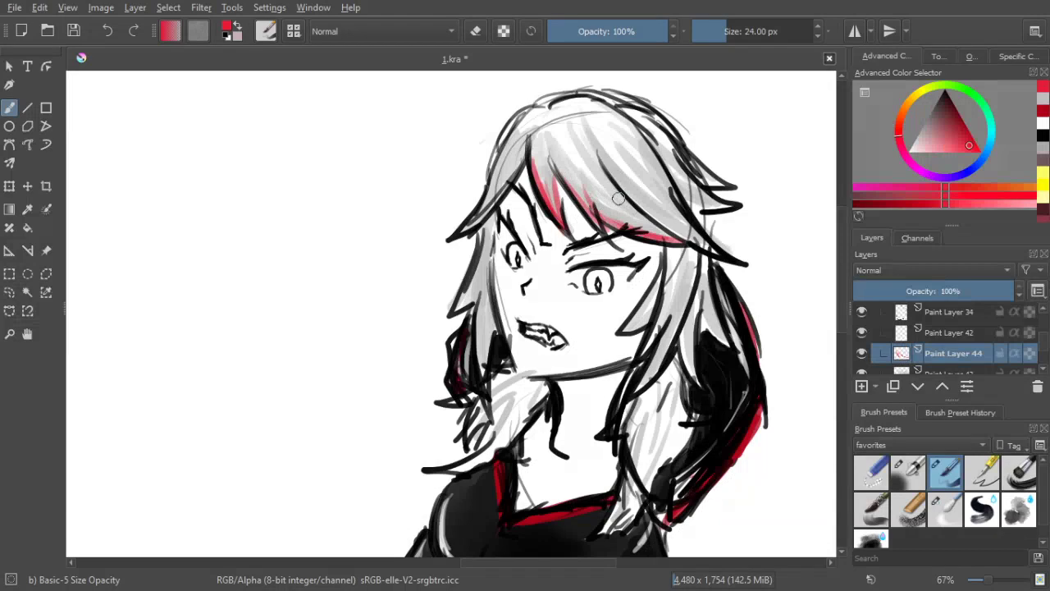
Continue the red tips across the near-side bangs and onto the outer spikes of hair on both sides
left_click_drag(612, 184, 685, 241)
mouse_move(624, 202)
left_mouse_down()
mouse_move(594, 184)
mouse_move(670, 241)
mouse_move(618, 206)
mouse_move(718, 251)
left_mouse_up()
mouse_move(665, 227)
left_mouse_down()
mouse_move(724, 255)
mouse_move(692, 236)
left_mouse_up()
left_click_drag(661, 169, 721, 253)
left_click_drag(641, 190, 730, 251)
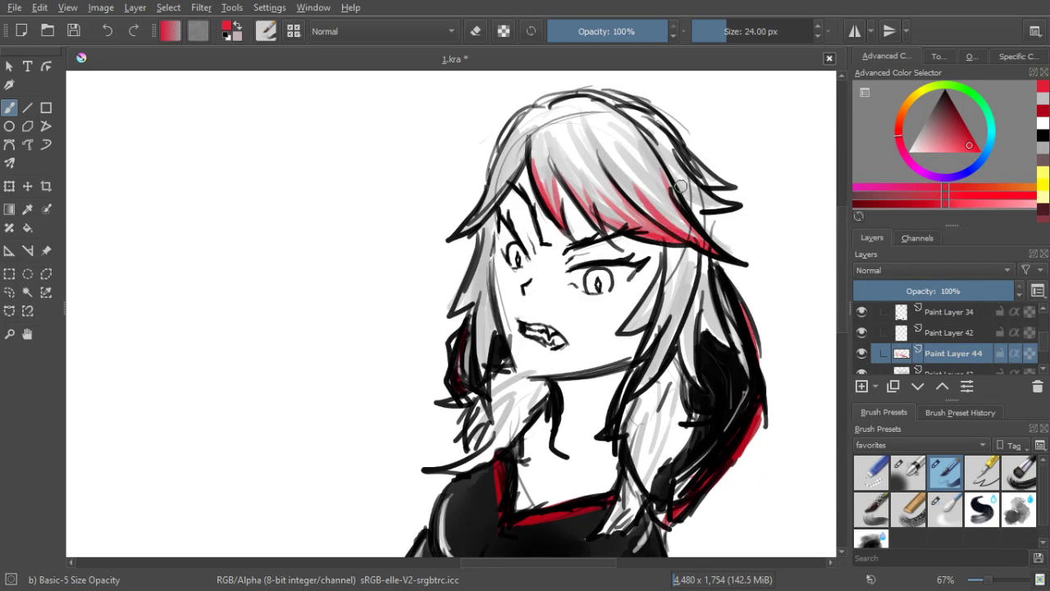
left_click_drag(691, 205, 731, 206)
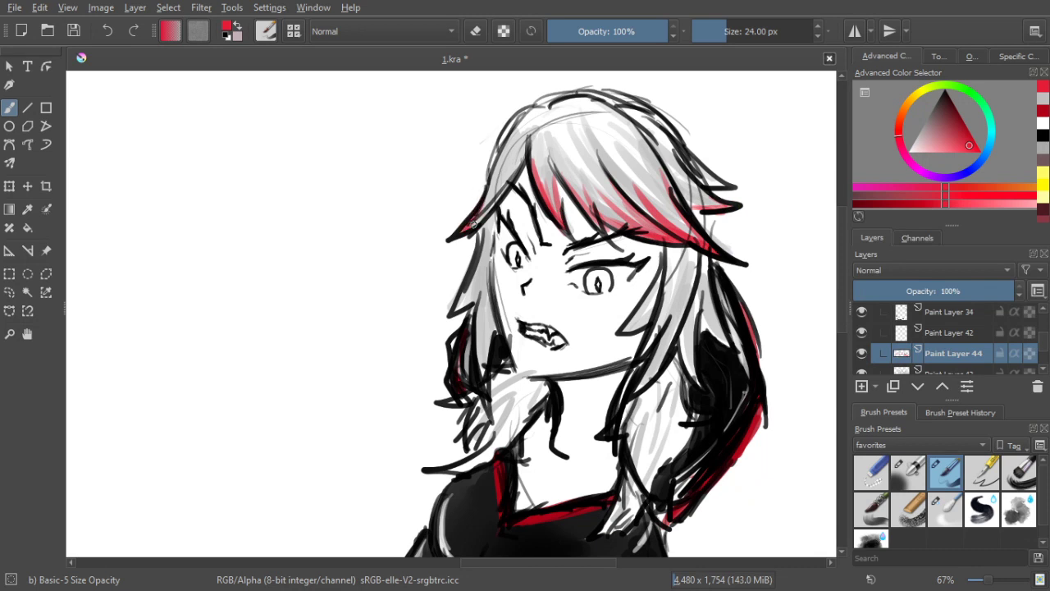
Paint red tips on the side hair strands framing both sides of the face
scroll(644, 248, "down", 2)
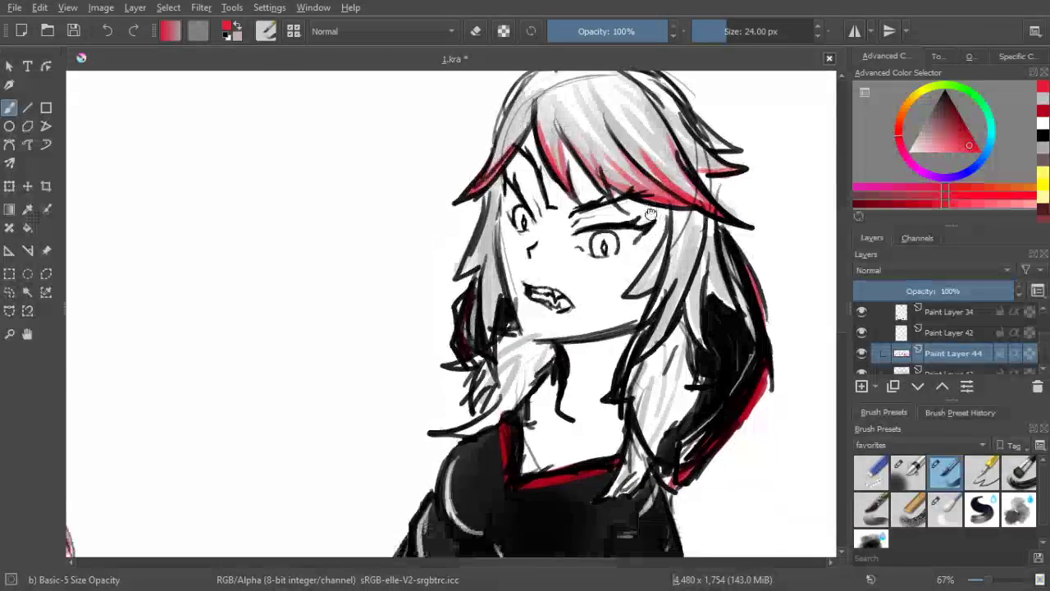
mouse_move(661, 228)
left_mouse_down()
mouse_move(630, 276)
mouse_move(650, 268)
mouse_move(635, 274)
left_mouse_up()
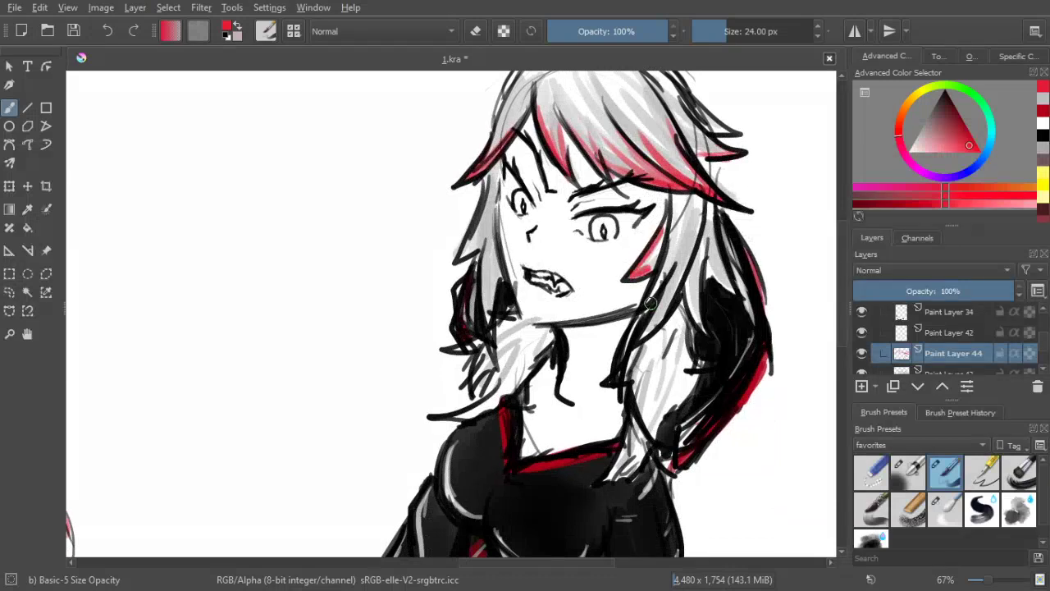
mouse_move(647, 325)
left_mouse_down()
mouse_move(666, 297)
mouse_move(664, 309)
mouse_move(661, 275)
left_mouse_up()
mouse_move(463, 257)
left_mouse_down()
mouse_move(480, 209)
mouse_move(462, 260)
mouse_move(479, 243)
left_mouse_up()
left_click_drag(488, 317, 484, 267)
left_click_drag(492, 312, 494, 286)
scroll(651, 224, "down", 2)
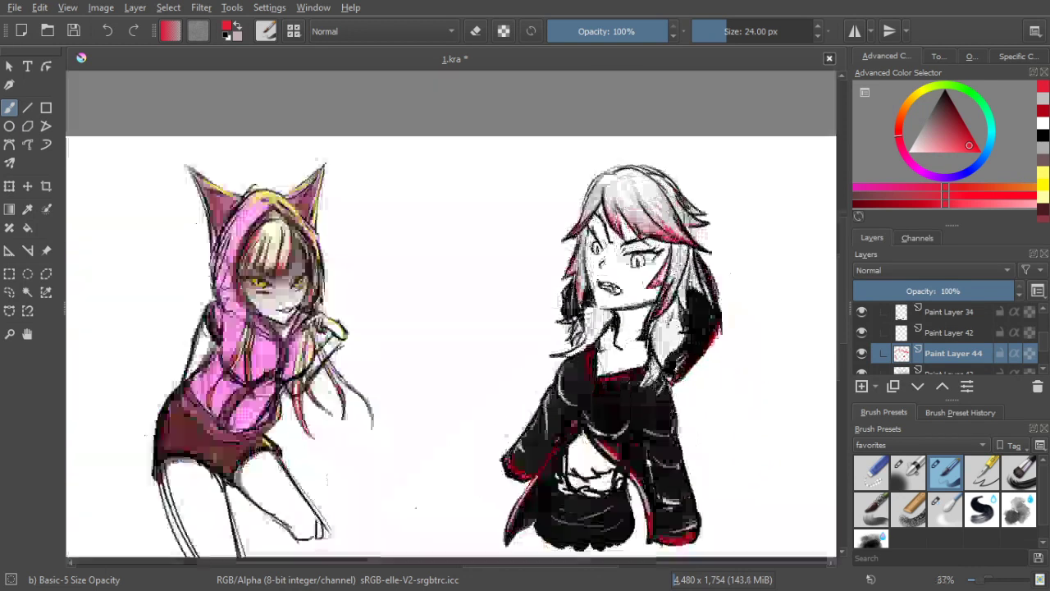
left_click_drag(725, 274, 708, 241)
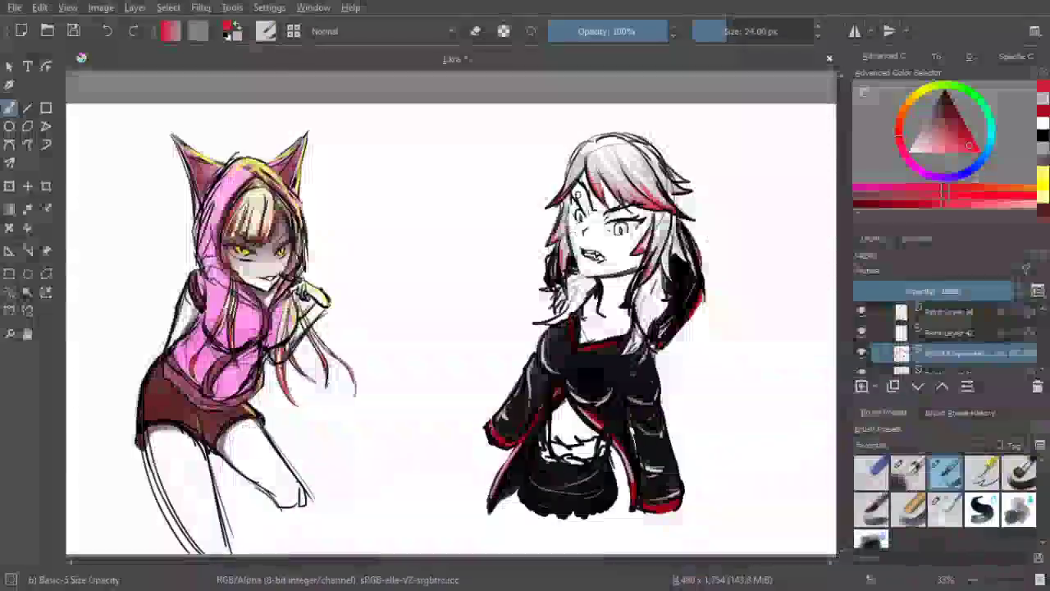
left_click_drag(936, 292, 1015, 291)
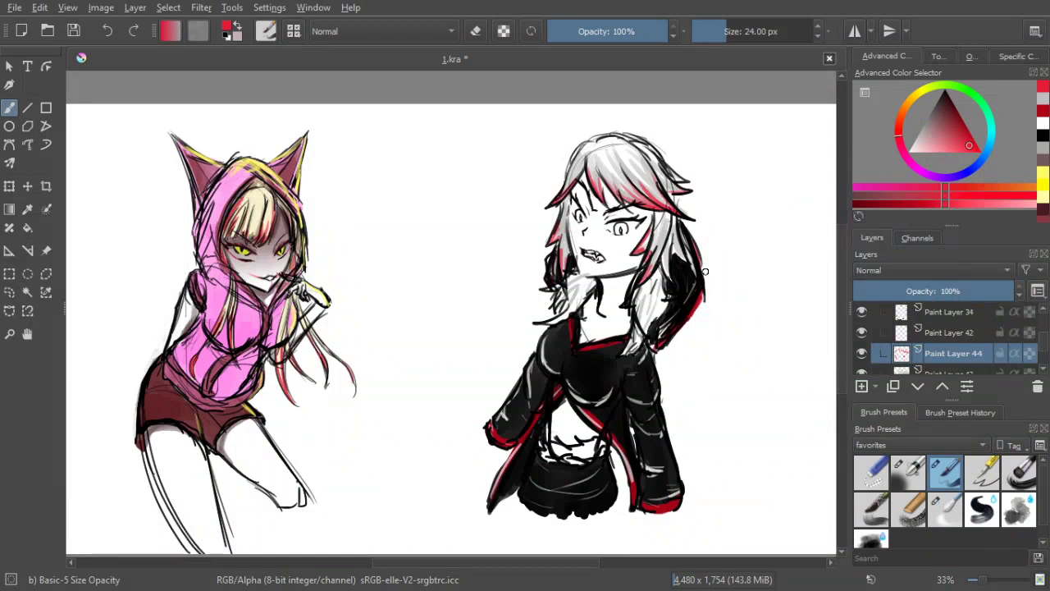
mouse_move(733, 210)
left_mouse_down()
mouse_move(710, 205)
mouse_move(697, 183)
left_mouse_up()
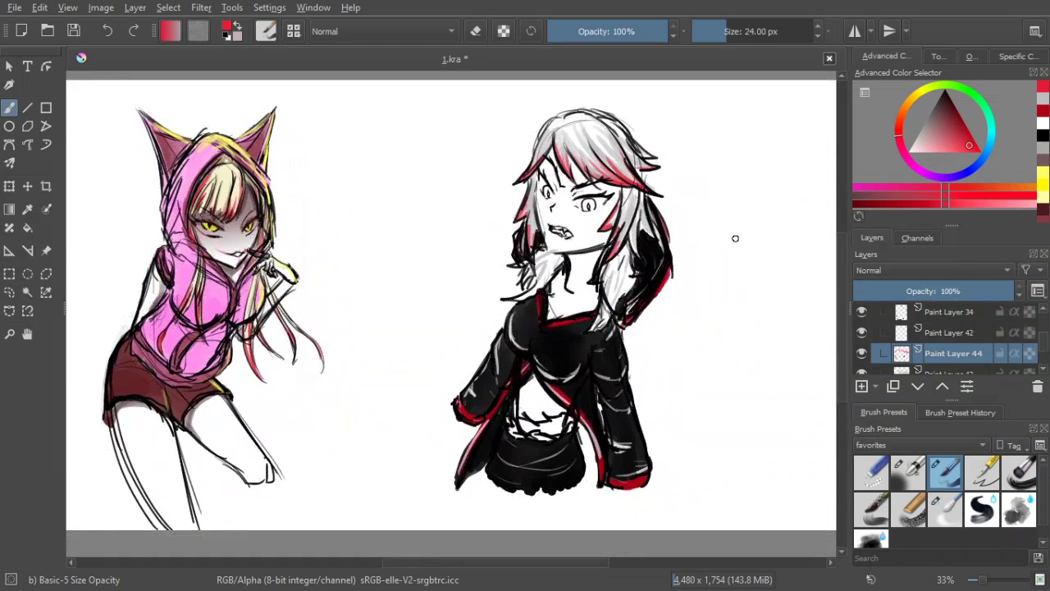
Try a medium pink and a paler pink in the near-side iris
scroll(572, 197, "up", 2)
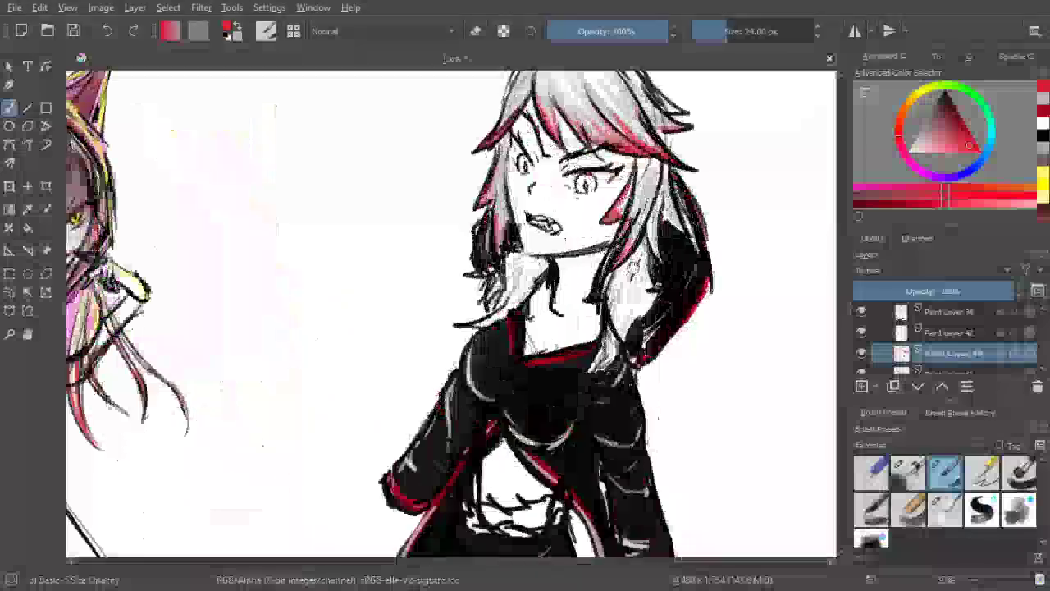
left_click_drag(728, 216, 715, 249)
left_click_drag(949, 139, 942, 144)
mouse_move(598, 235)
left_mouse_down()
mouse_move(586, 256)
mouse_move(590, 239)
left_mouse_up()
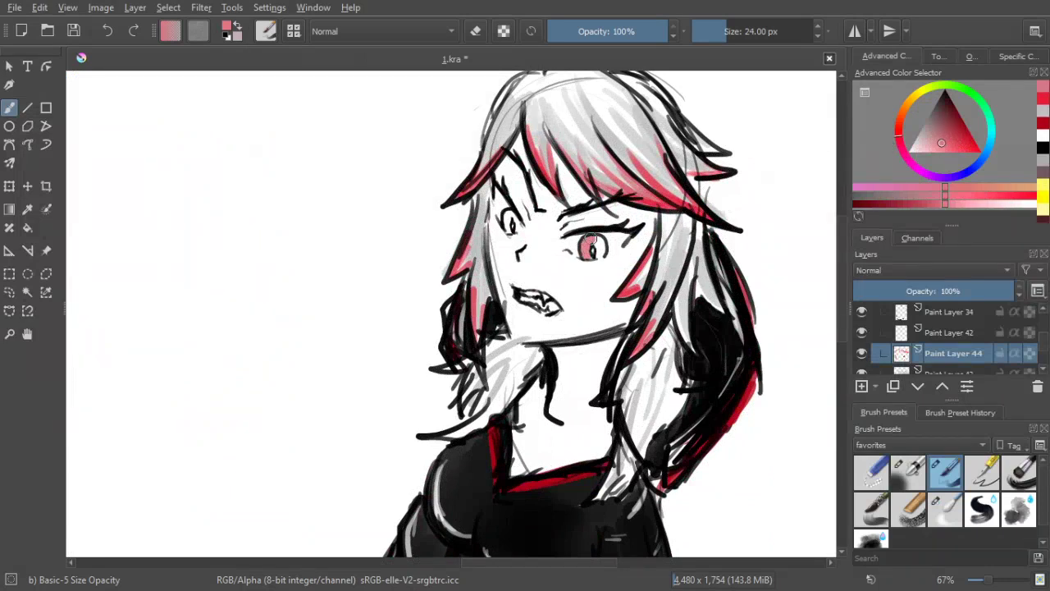
key("ctrl+z")
left_click(928, 142)
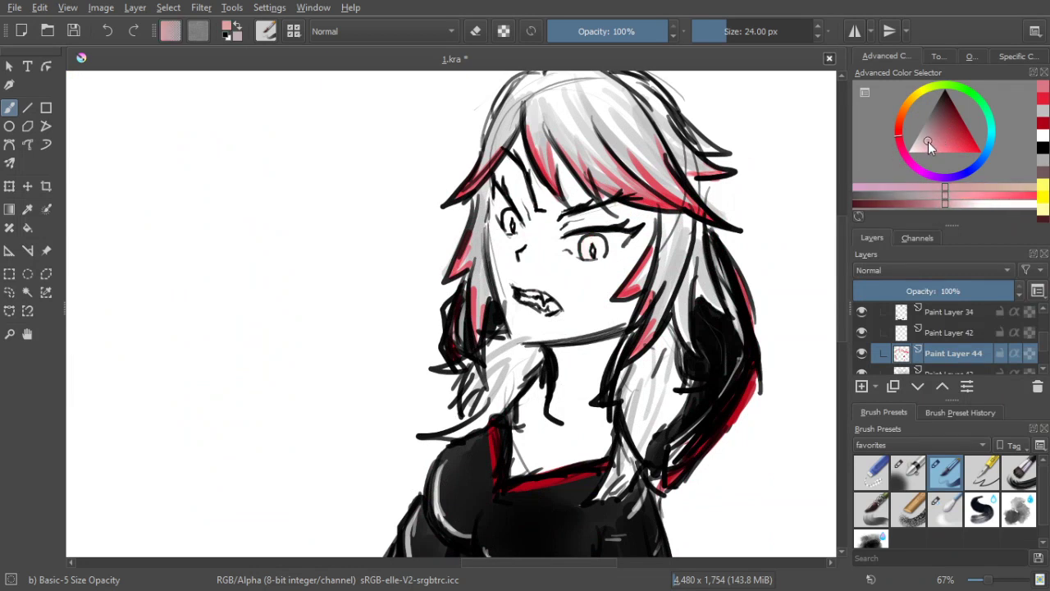
mouse_move(587, 245)
left_mouse_down()
mouse_move(588, 256)
mouse_move(599, 244)
left_mouse_up()
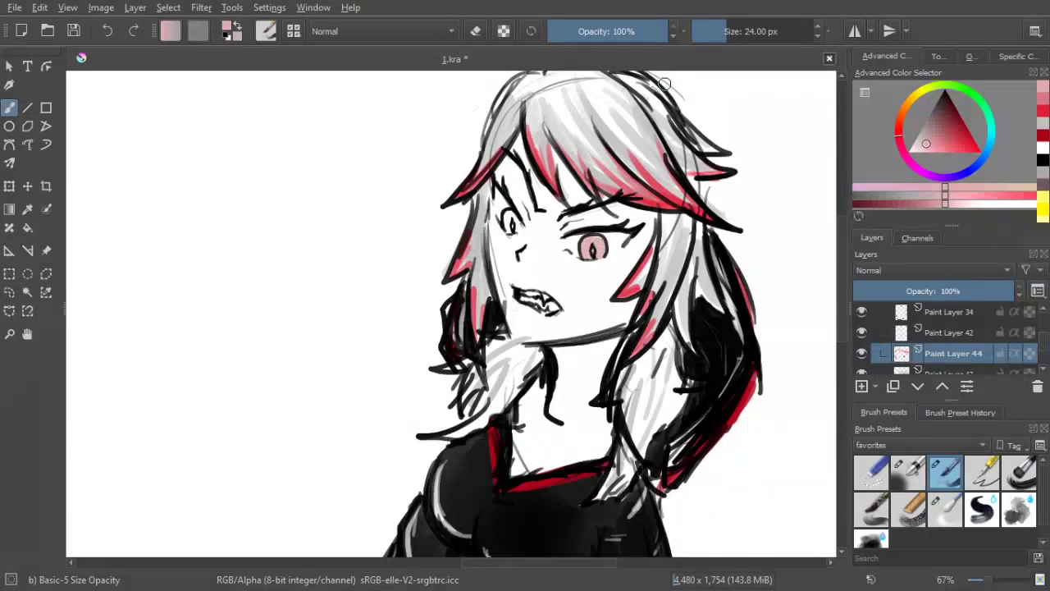
key("ctrl+z")
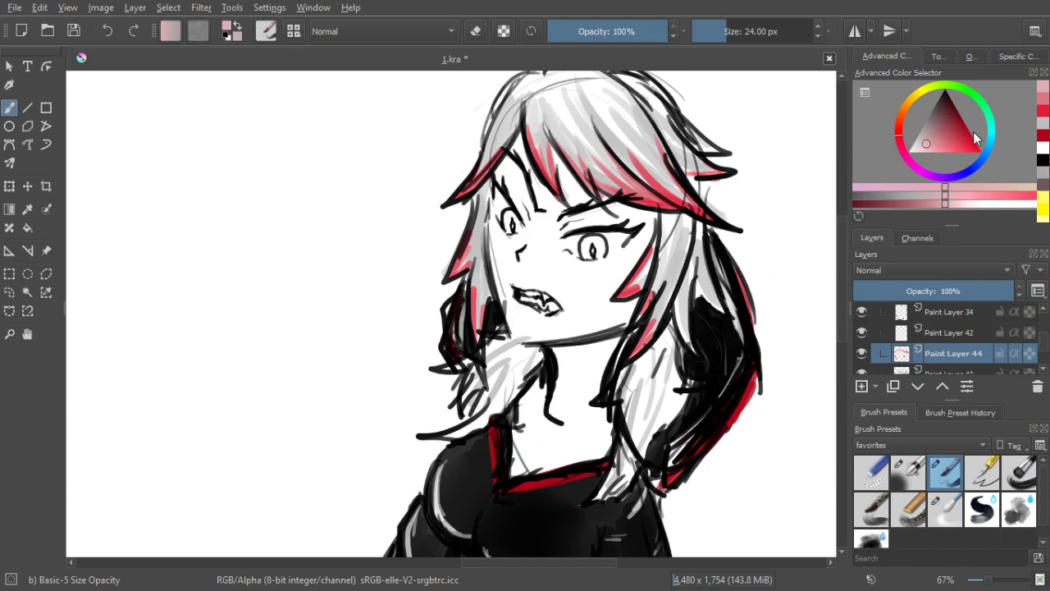
Choose a light greyish blue and fill the irises of both eyes
left_click_drag(992, 146, 989, 154)
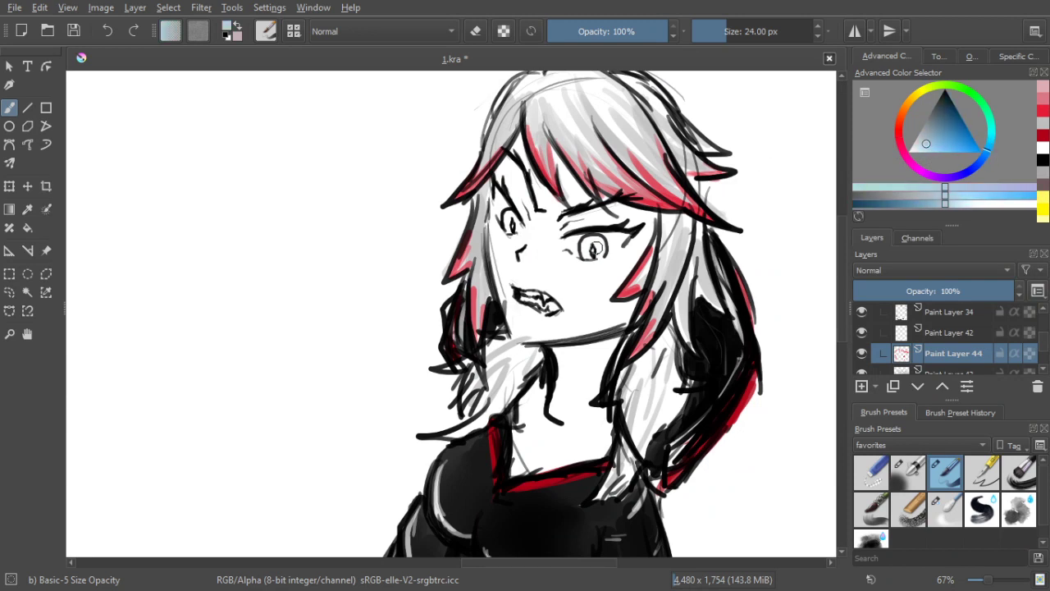
left_click_drag(588, 252, 596, 246)
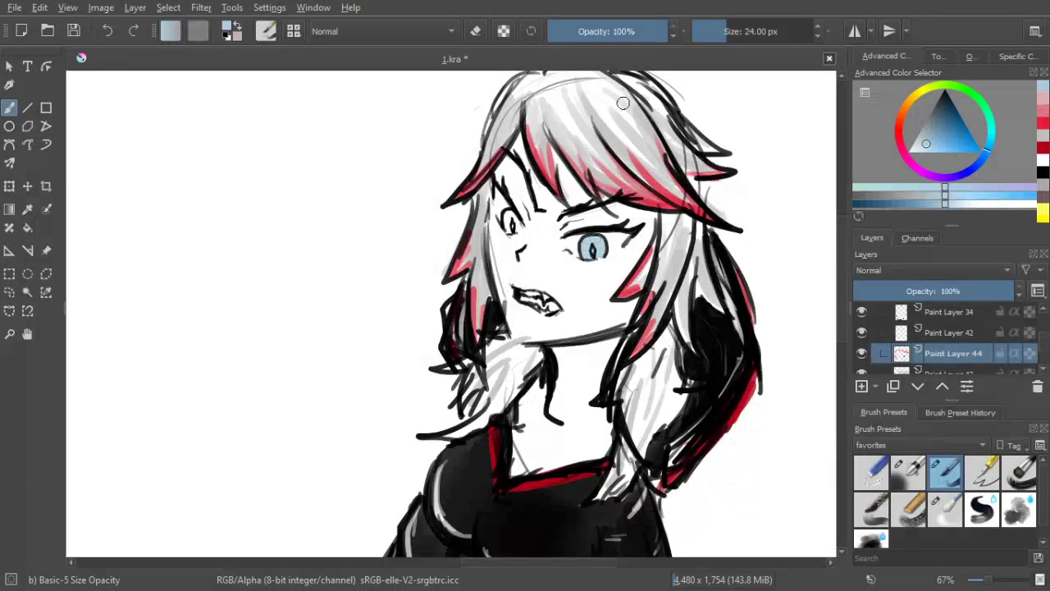
scroll(600, 150, "down", 2)
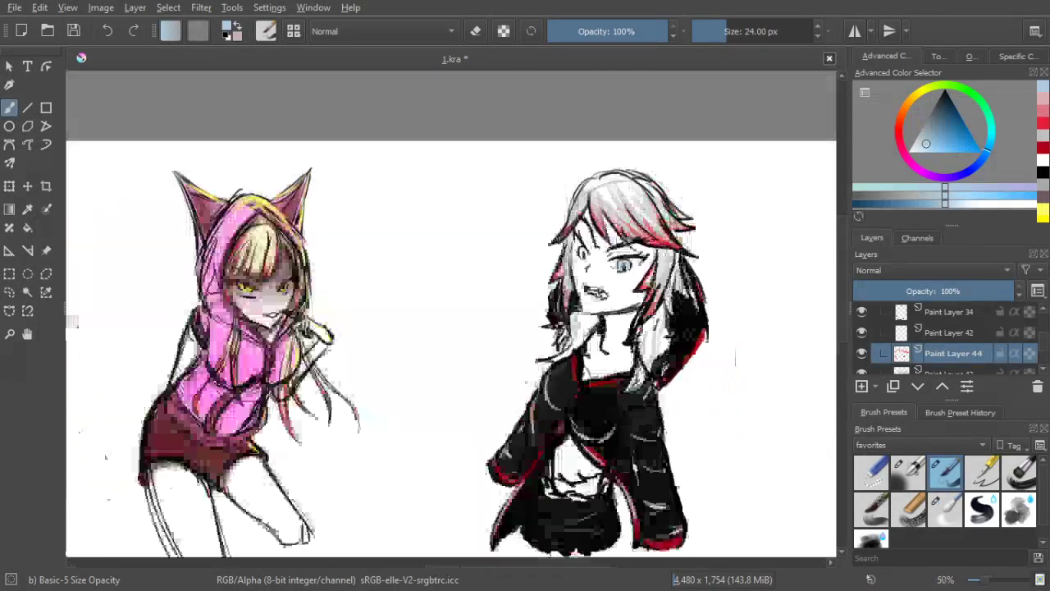
scroll(626, 250, "up", 2)
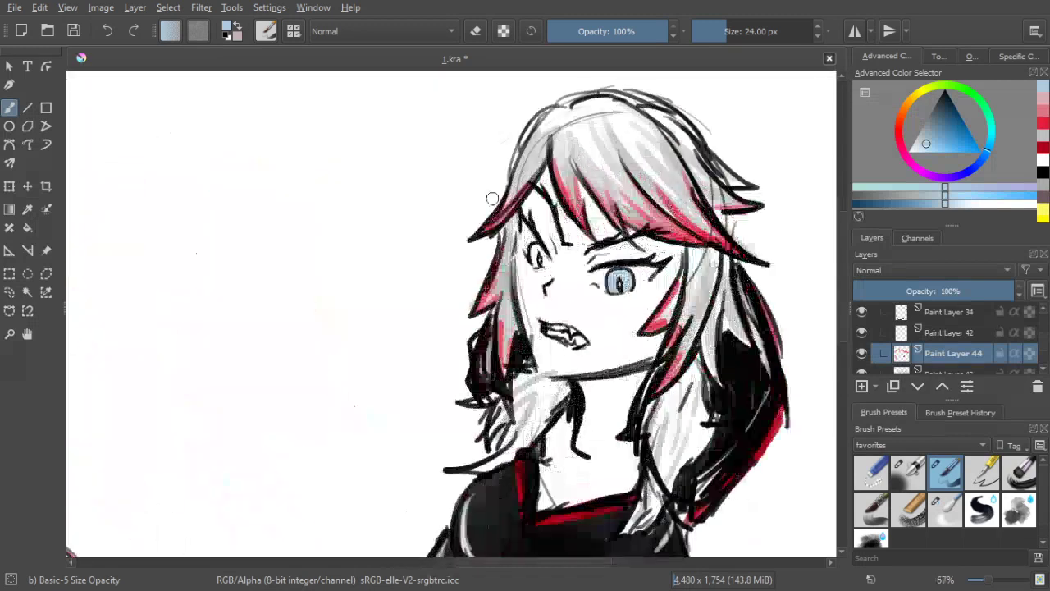
left_click_drag(542, 252, 544, 261)
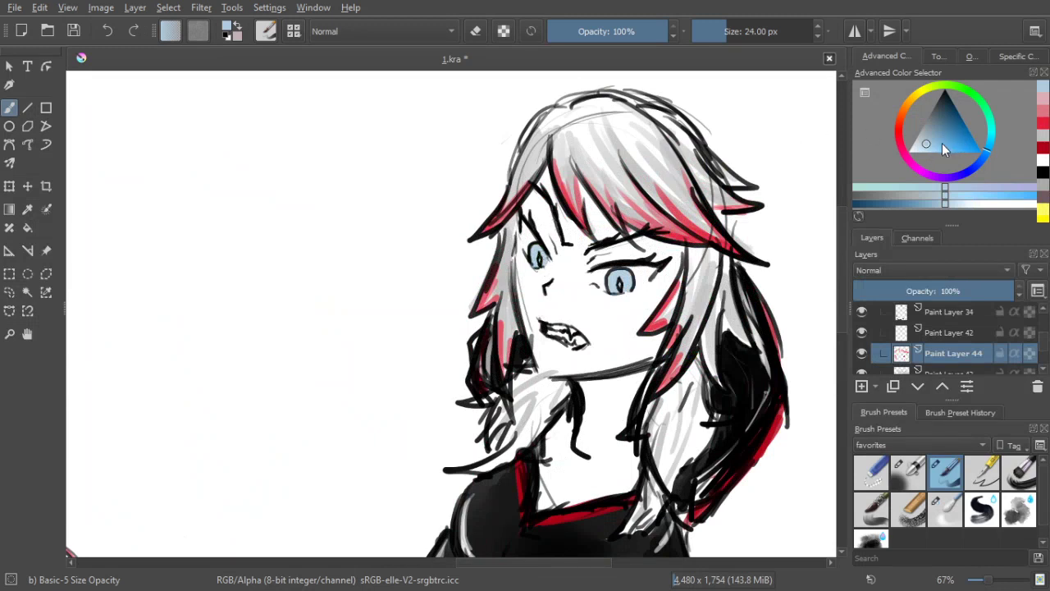
Choose a dark blue, reduce the brush to 13 px, and darken the pupils of both eyes
left_click(956, 107)
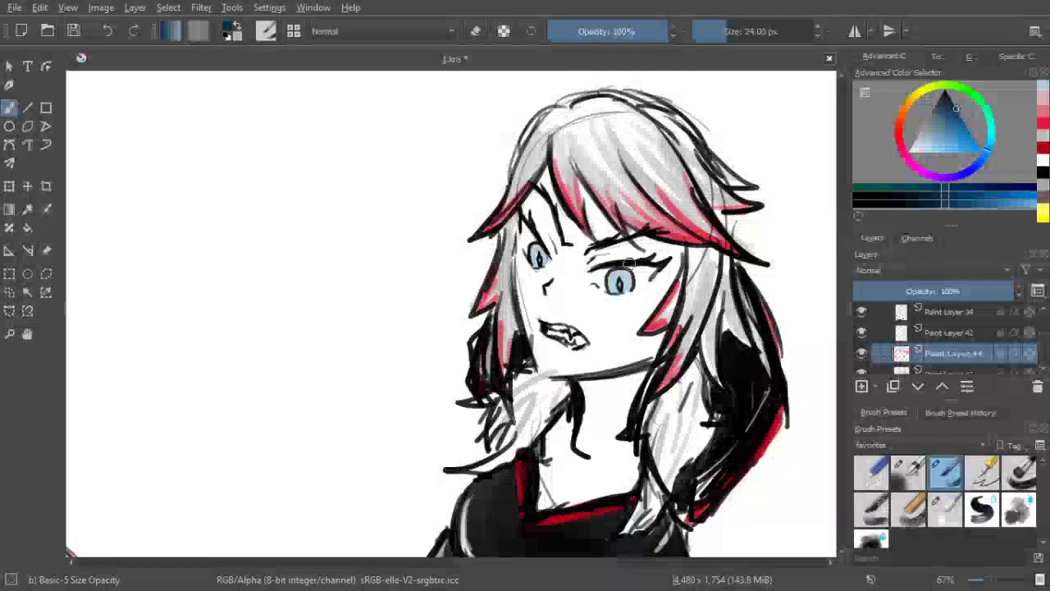
key("bracketleft")
key("bracketleft")
key("bracketleft")
key("bracketleft")
key("bracketleft")
key("bracketleft")
key("bracketleft")
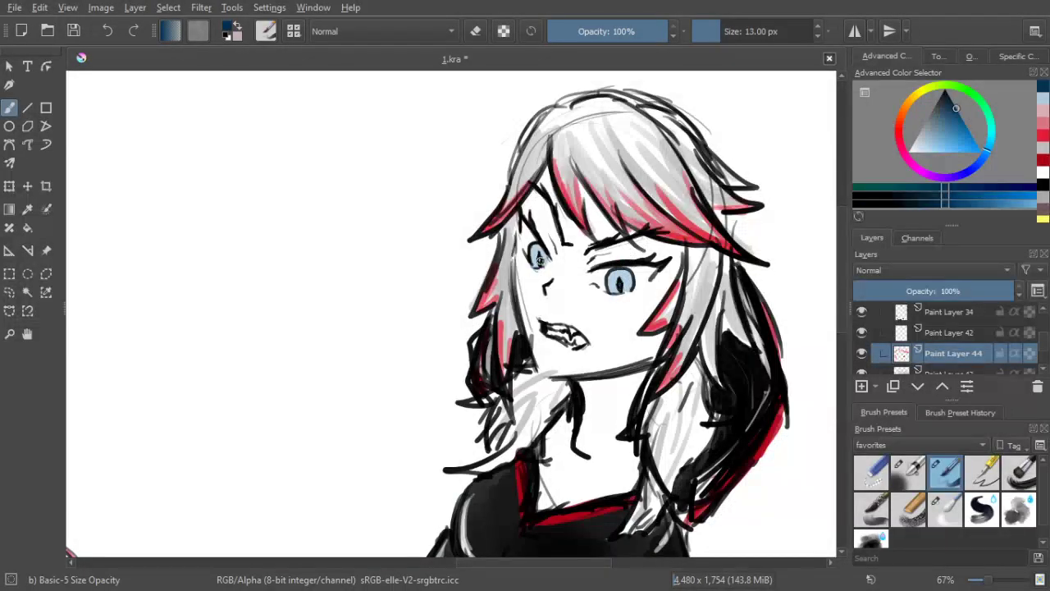
left_click_drag(705, 207, 705, 198)
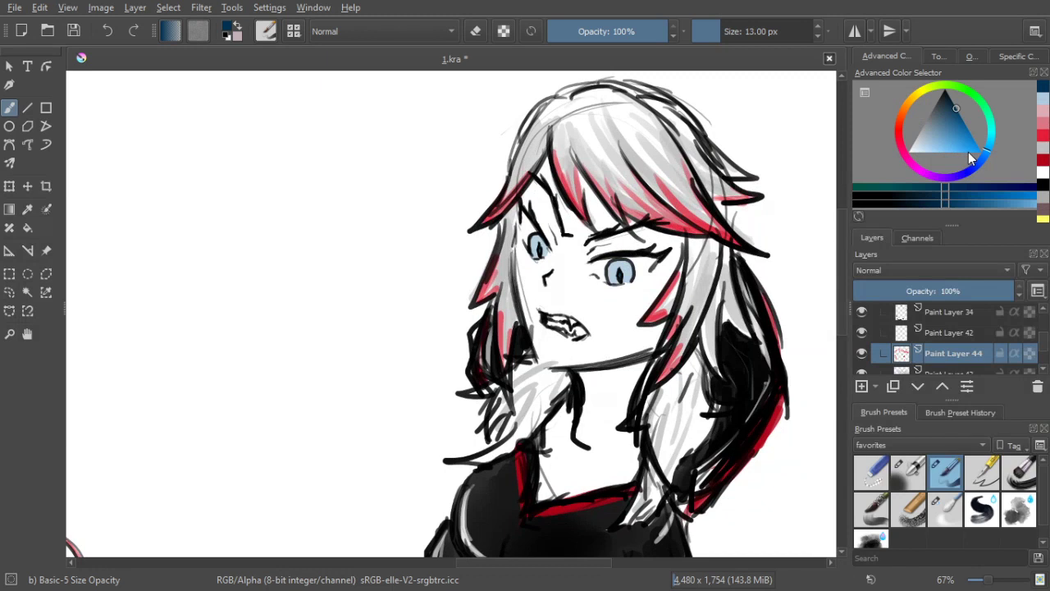
Try bright blue markings running down the cheek below the near-side eye on a new paint layer
left_click(965, 141)
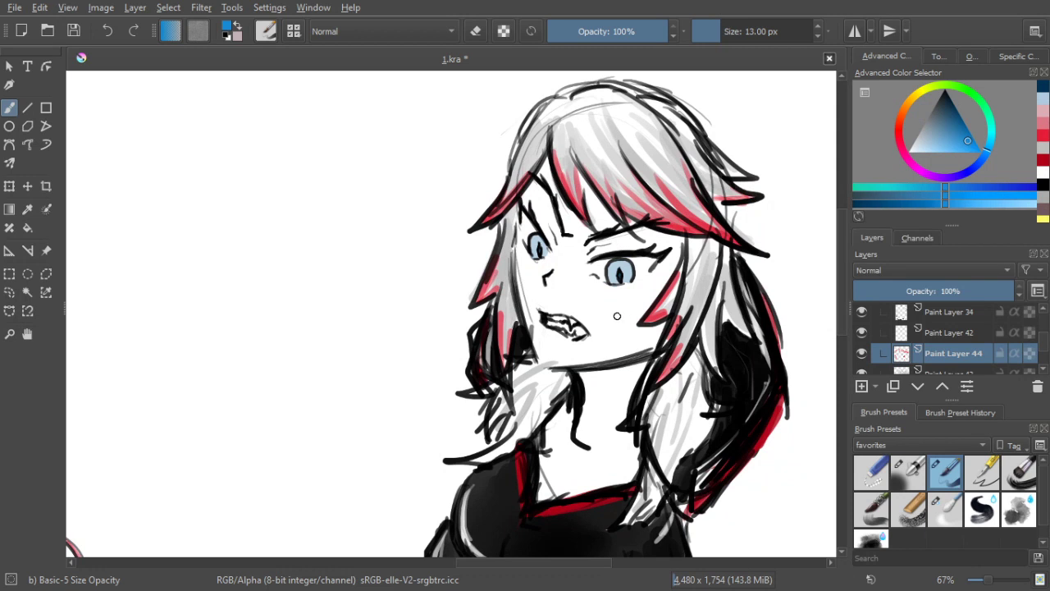
left_click(862, 386)
mouse_move(614, 290)
left_mouse_down()
mouse_move(609, 319)
mouse_move(625, 286)
left_mouse_up()
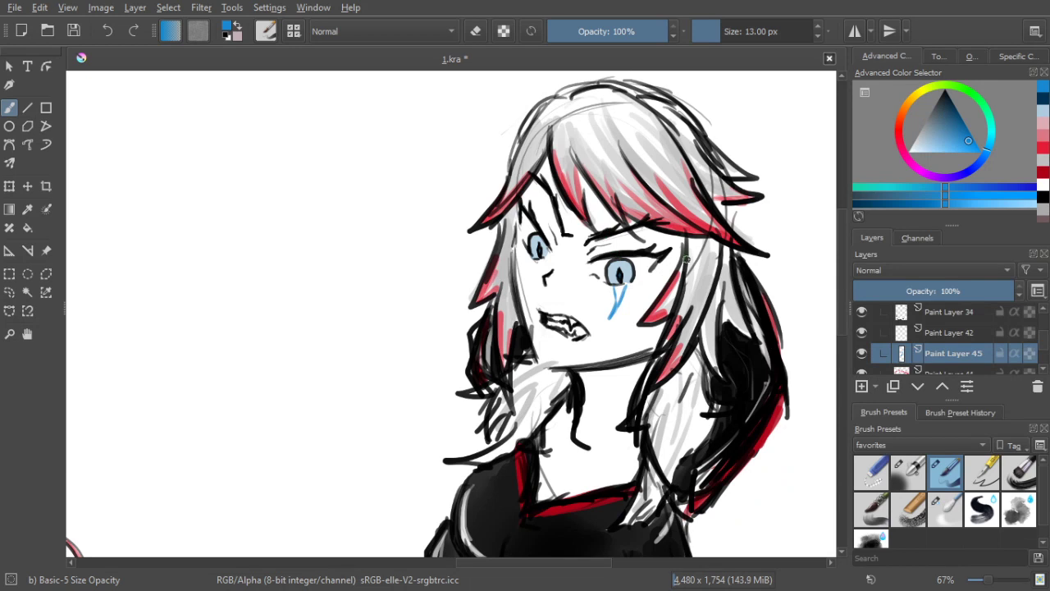
key("ctrl+z")
key("ctrl+z")
left_click_drag(611, 324, 585, 363)
left_click_drag(613, 318, 601, 364)
mouse_move(596, 274)
left_mouse_down()
mouse_move(601, 200)
mouse_move(589, 222)
left_mouse_up()
scroll(592, 224, "down", 2)
scroll(604, 225, "up", 2)
scroll(604, 226, "down", 2)
scroll(605, 226, "up", 2)
key("ctrl+z")
key("ctrl+z")
key("ctrl+z")
key("ctrl+z")
key("ctrl+z")
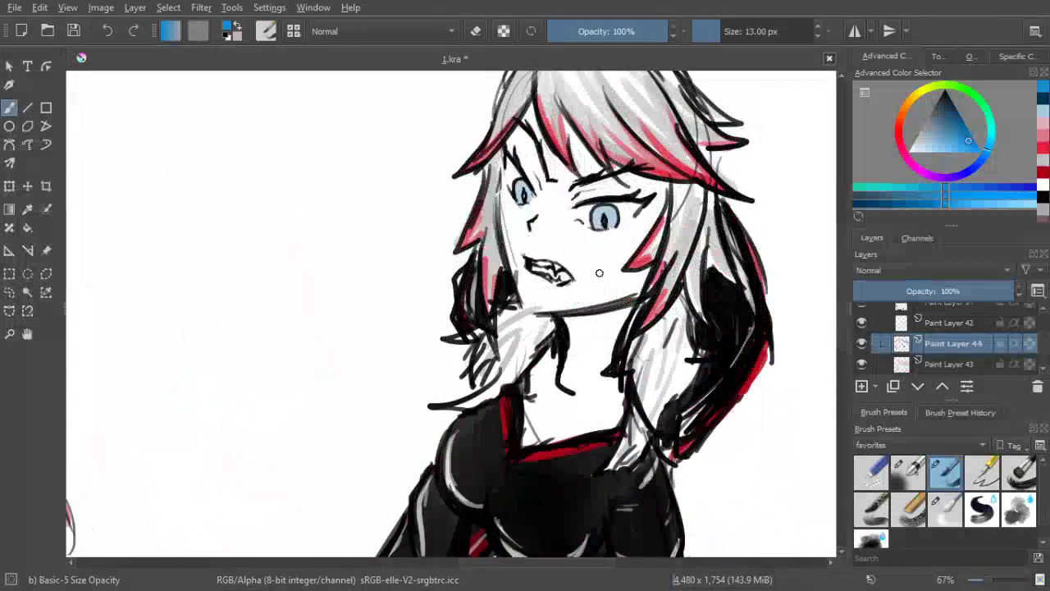
Try a short curved blue mark on the near-side cheek beside the mouth
mouse_move(584, 251)
left_mouse_down()
mouse_move(612, 280)
mouse_move(583, 253)
left_mouse_up()
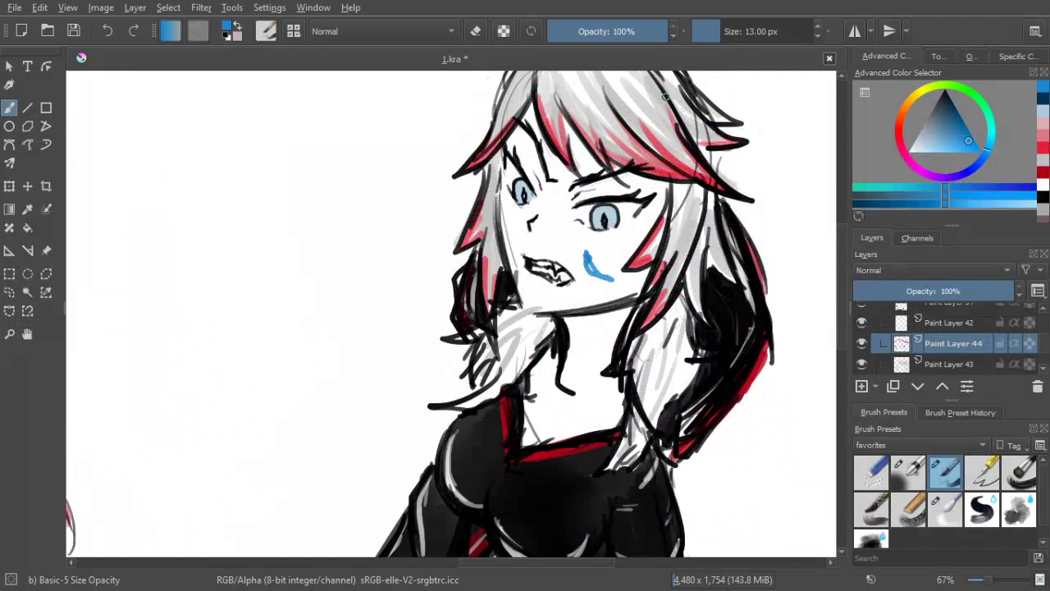
key("ctrl+z")
key("ctrl+z")
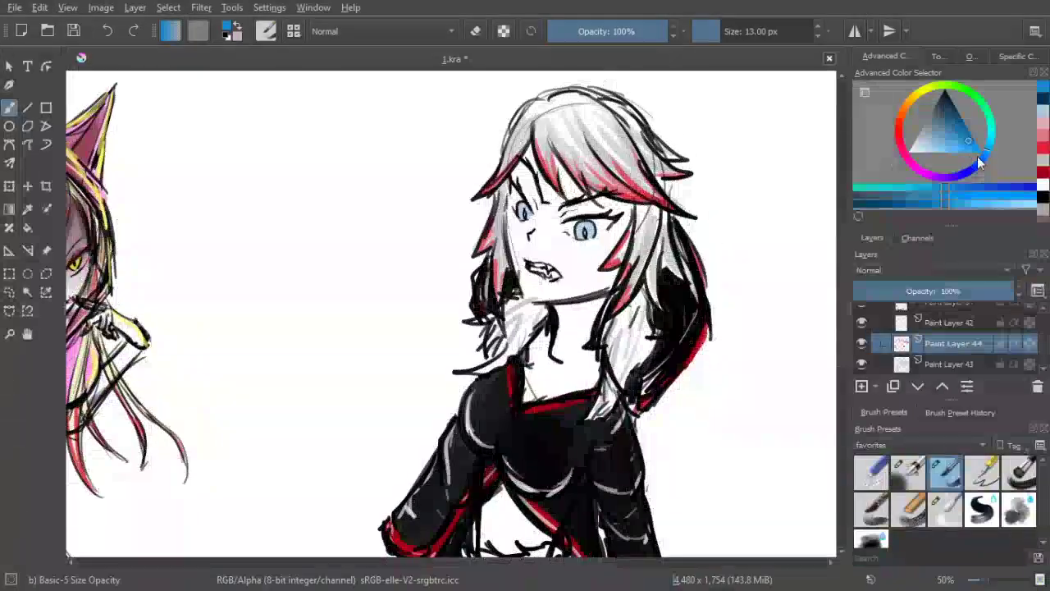
Choose a brighter blue, set the brush to 14 px, and paint blue eyeliner along both upper eyelids
left_click(967, 152)
key("bracketright")
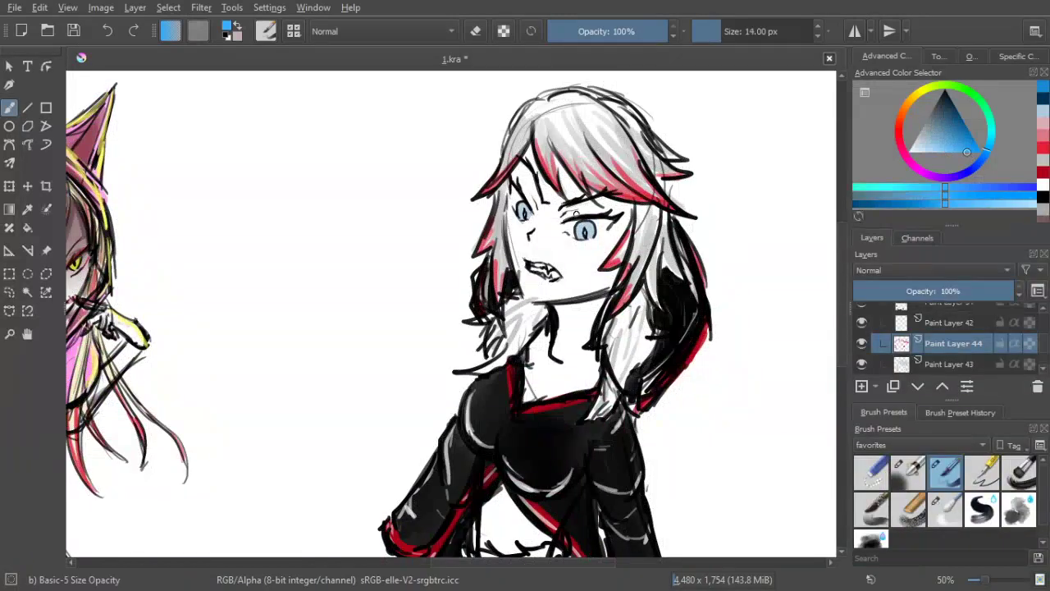
left_click_drag(565, 220, 573, 216)
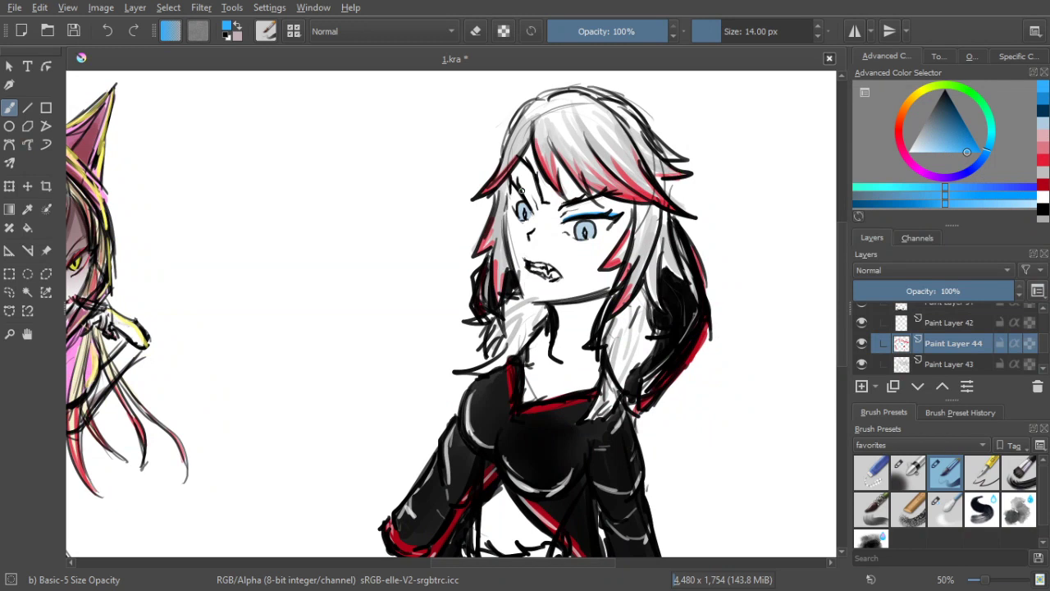
left_click_drag(517, 185, 533, 207)
left_click_drag(678, 176, 675, 179)
left_click_drag(570, 252, 561, 244)
scroll(566, 243, "down", 2)
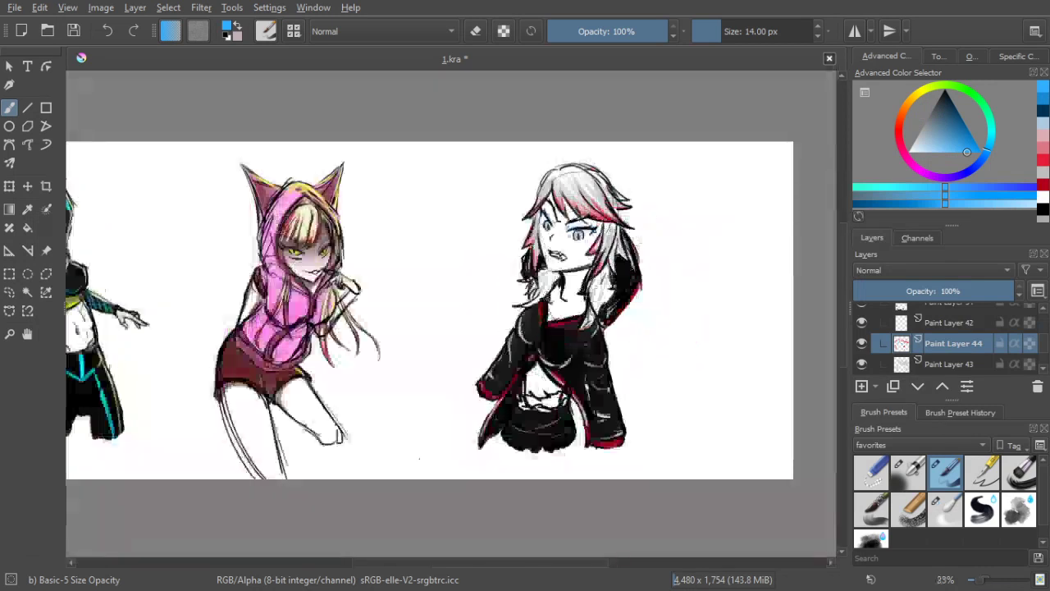
scroll(586, 225, "up", 2)
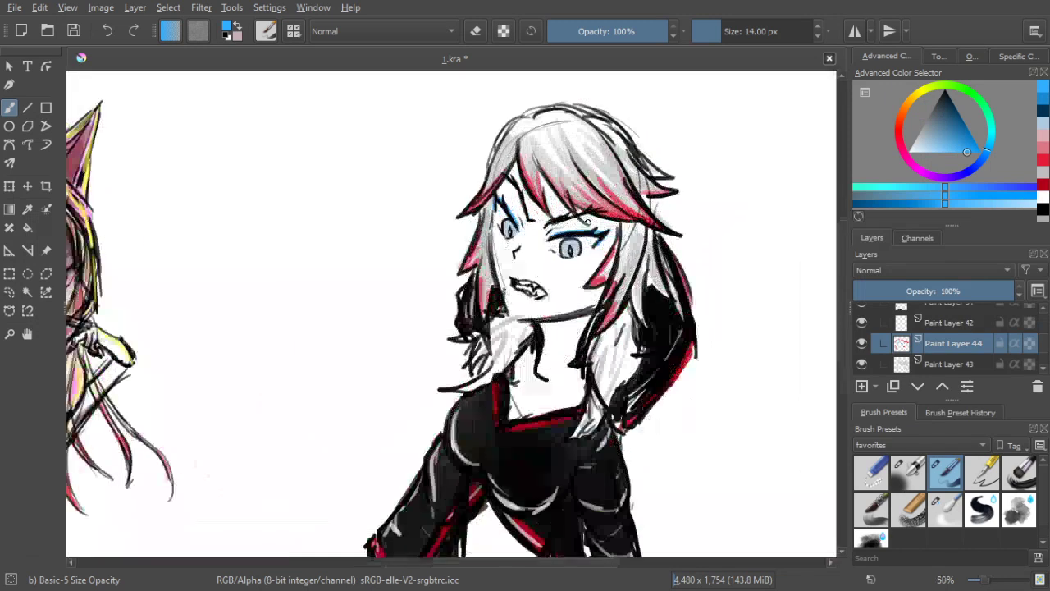
Choose a dark muted red and paint the inside of the open mouth, filling it out to both corners
left_click(942, 119)
left_click(899, 132)
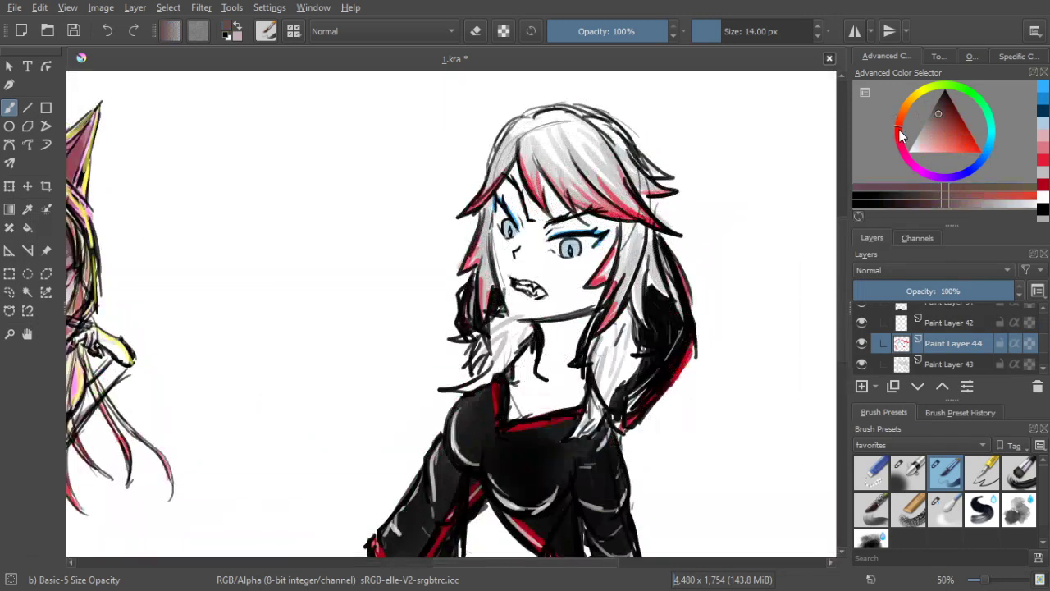
left_click(947, 112)
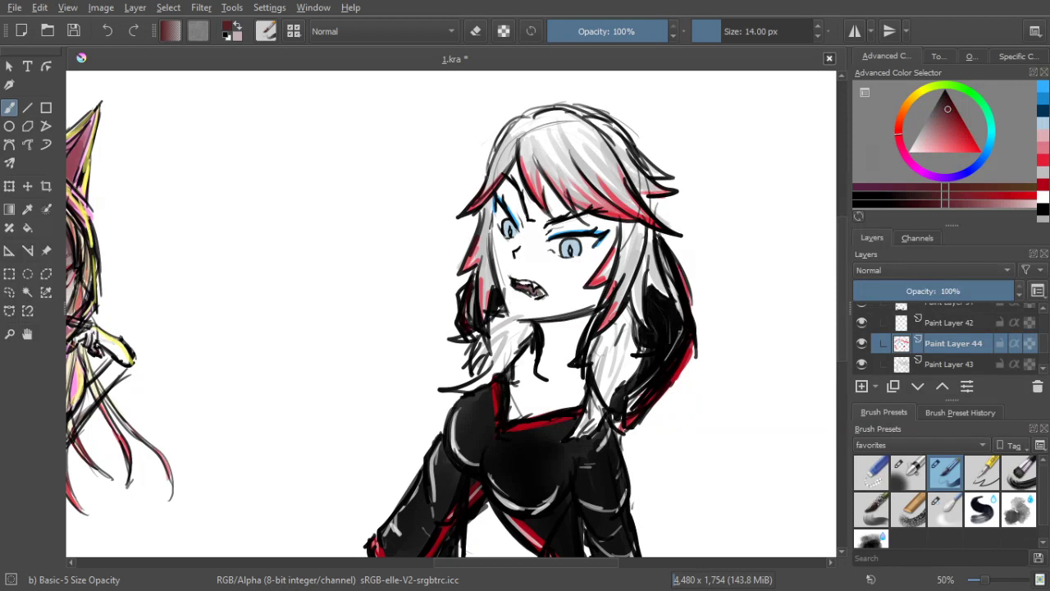
left_click_drag(527, 287, 537, 292)
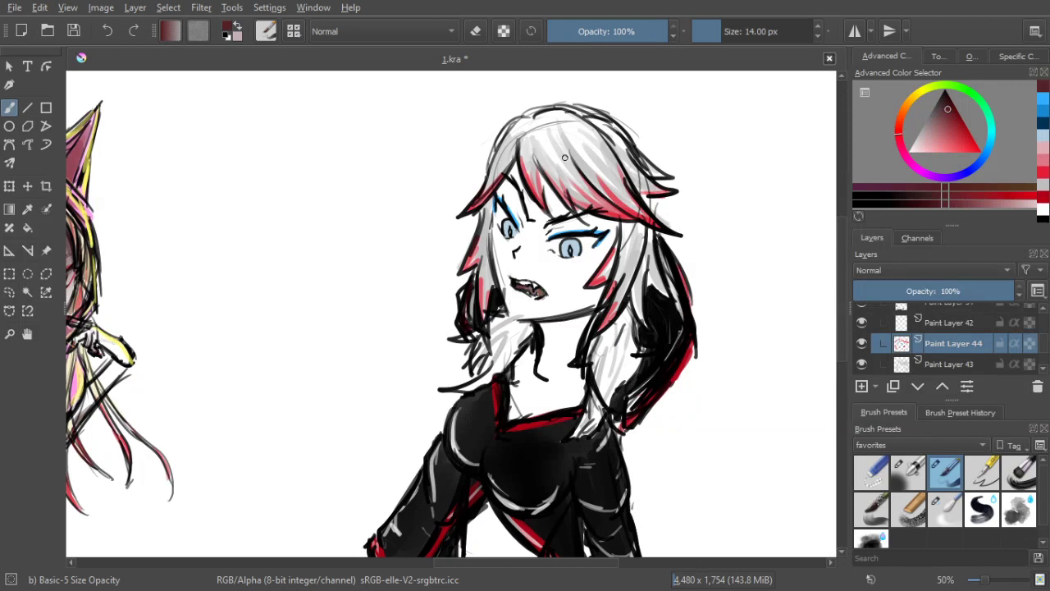
key("d")
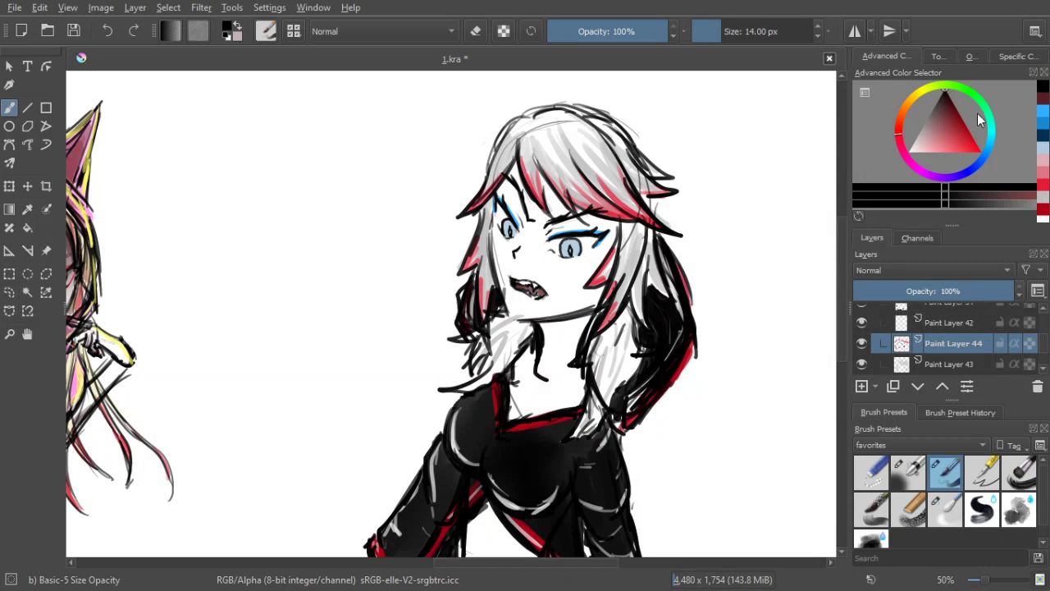
left_click(950, 111)
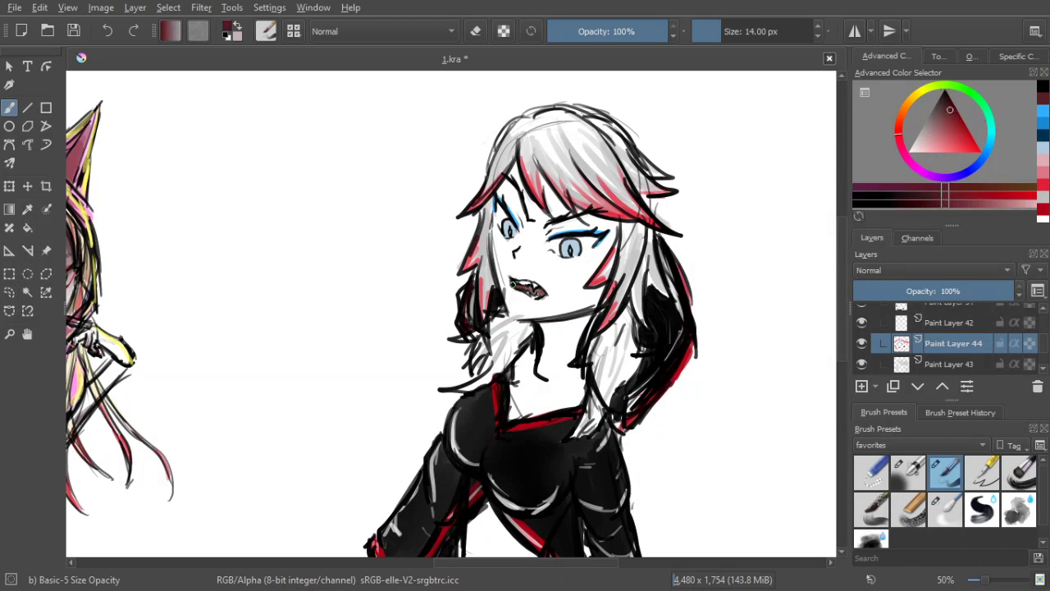
left_click_drag(513, 284, 513, 286)
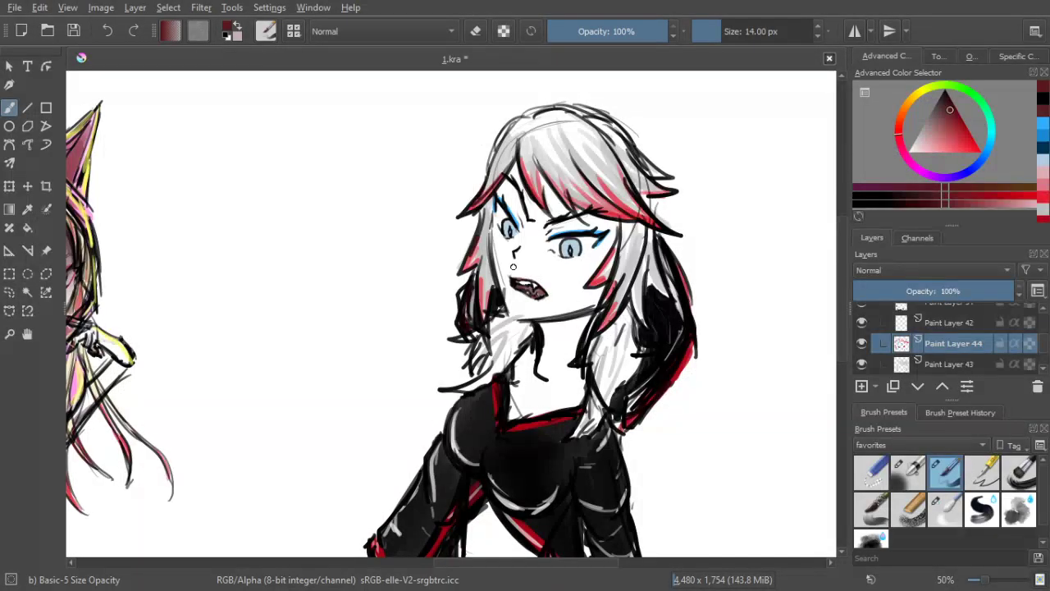
Choose near-black, reduce the brush to 3 px, and refine the outline at the far-side corner of the mouth
scroll(712, 331, "down", 2)
scroll(705, 326, "up", 1)
left_click_drag(699, 322, 684, 303)
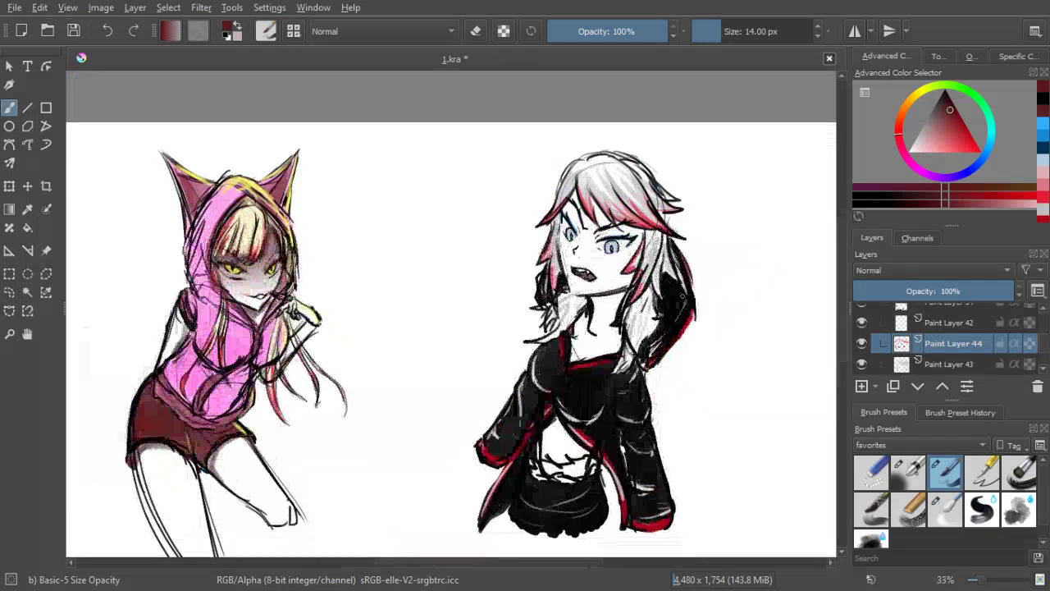
scroll(566, 246, "up", 4)
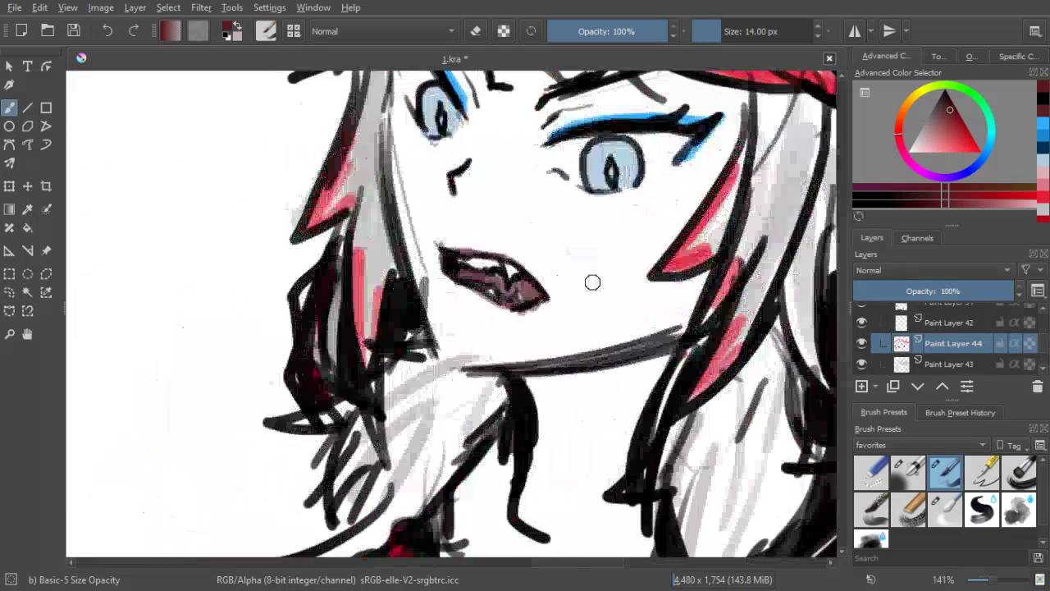
left_click(476, 31)
key("e")
left_click(949, 92)
key("bracketleft")
key("bracketleft")
key("bracketleft")
key("bracketleft")
key("bracketleft")
key("bracketleft")
key("bracketleft")
key("bracketleft")
key("bracketleft")
key("bracketleft")
key("bracketleft")
left_click_drag(442, 249, 447, 250)
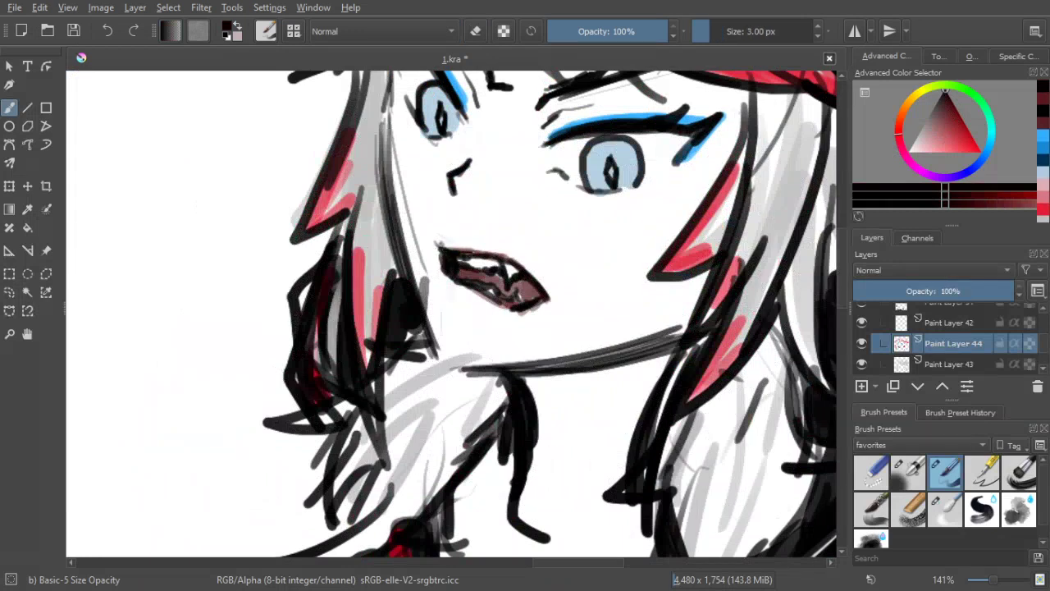
Enlarge the brush to 7 px and strengthen the black outlines of the upper and lower lips
key("bracketright")
key("bracketright")
key("bracketright")
key("bracketright")
left_click_drag(492, 253, 532, 281)
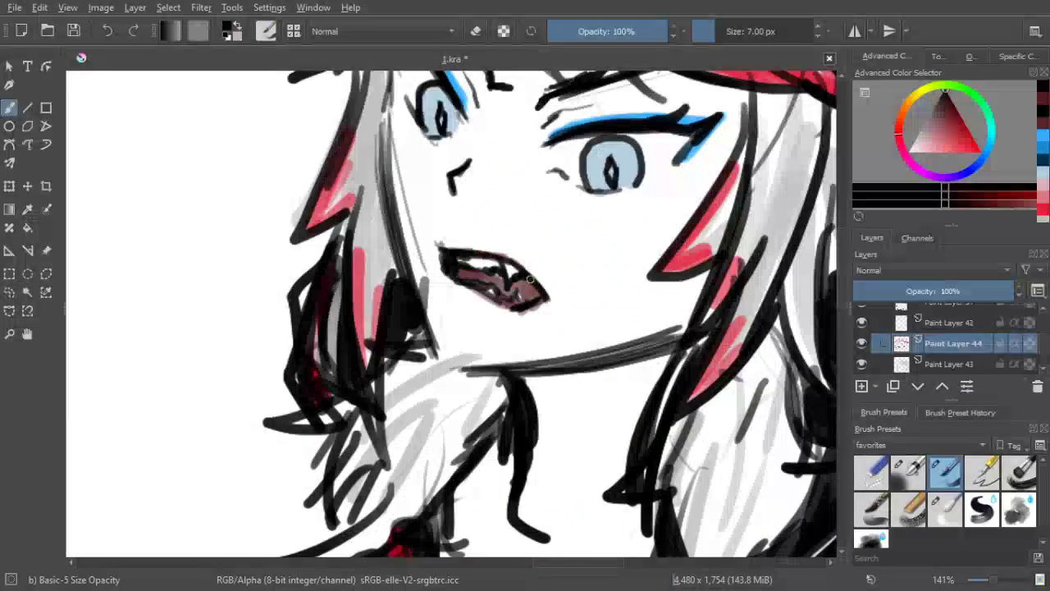
mouse_move(458, 285)
left_mouse_down()
mouse_move(503, 309)
mouse_move(510, 291)
left_mouse_up()
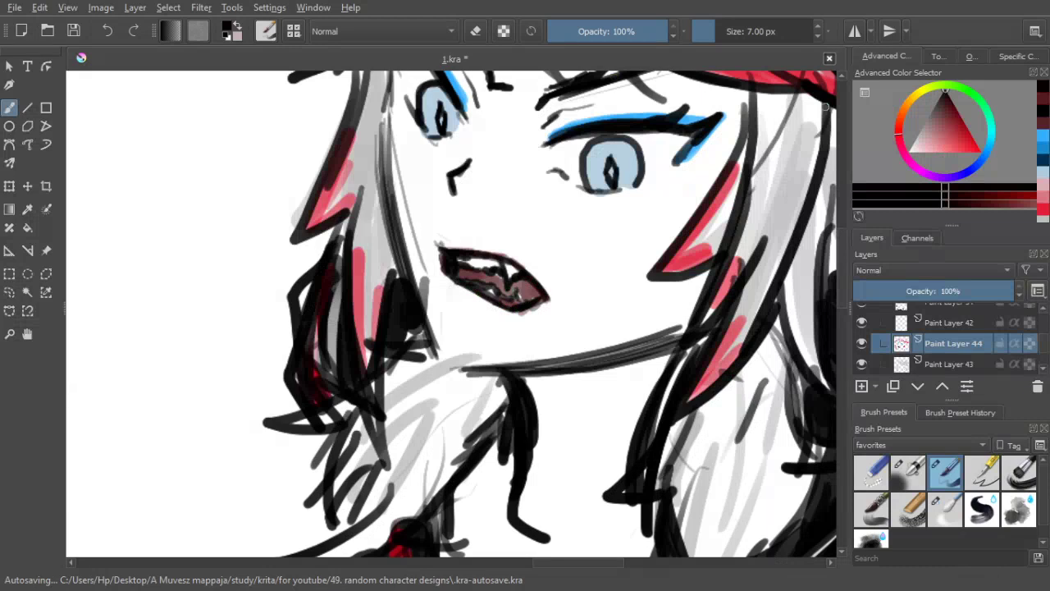
Add a paint layer above Paint Layer 40 and paint small white lower teeth with a 3 px brush
left_click(943, 117)
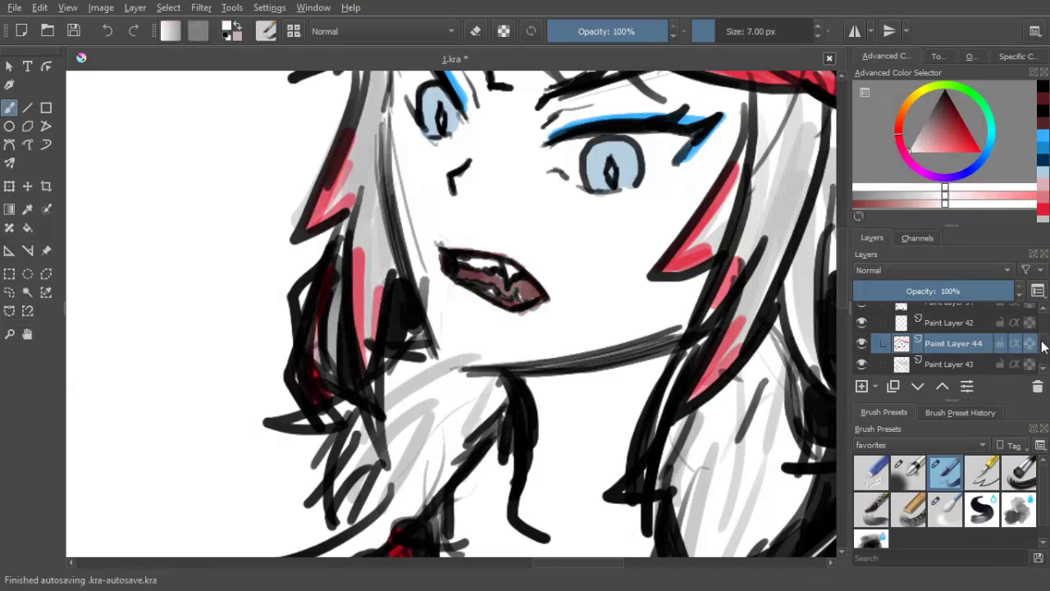
scroll(1040, 343, "down", 5)
scroll(1044, 328, "up", 2)
left_click(953, 332)
left_click(863, 387)
key("bracketleft")
key("bracketleft")
key("bracketleft")
key("bracketleft")
key("bracketleft")
key("bracketleft")
key("bracketright")
key("bracketright")
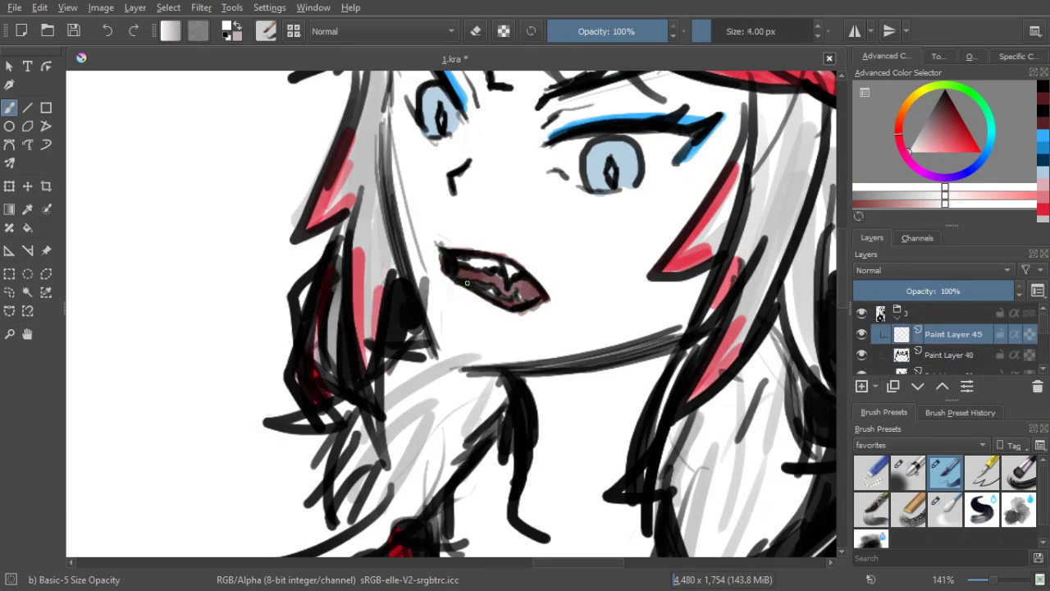
left_click(468, 283)
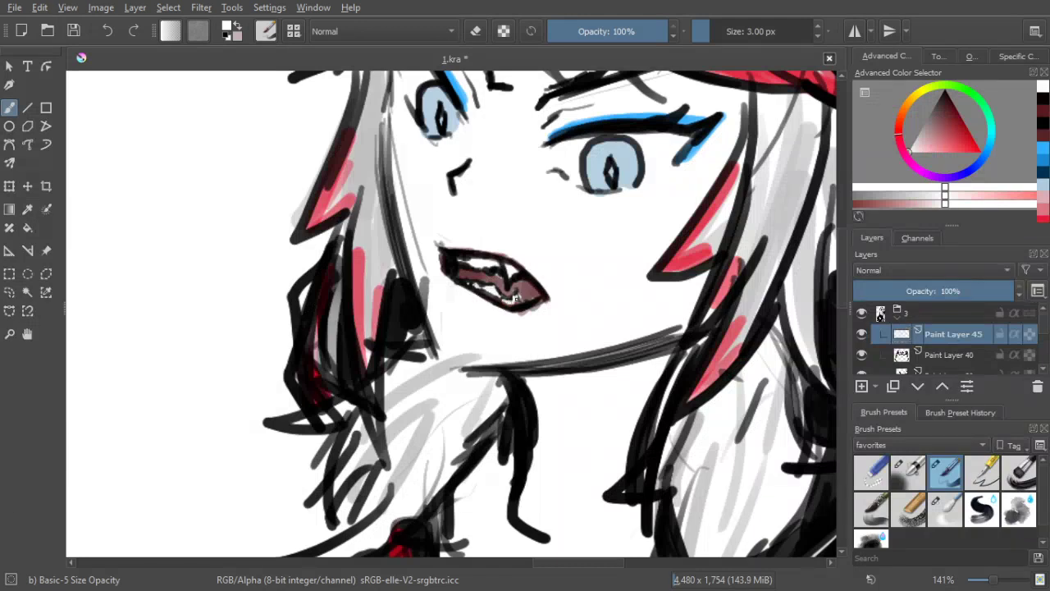
Add a new paint layer and place it directly beneath Paint Layer 41 in the third character's group
scroll(552, 290, "down", 4)
scroll(552, 290, "up", 1)
scroll(556, 291, "down", 1)
scroll(555, 291, "up", 3)
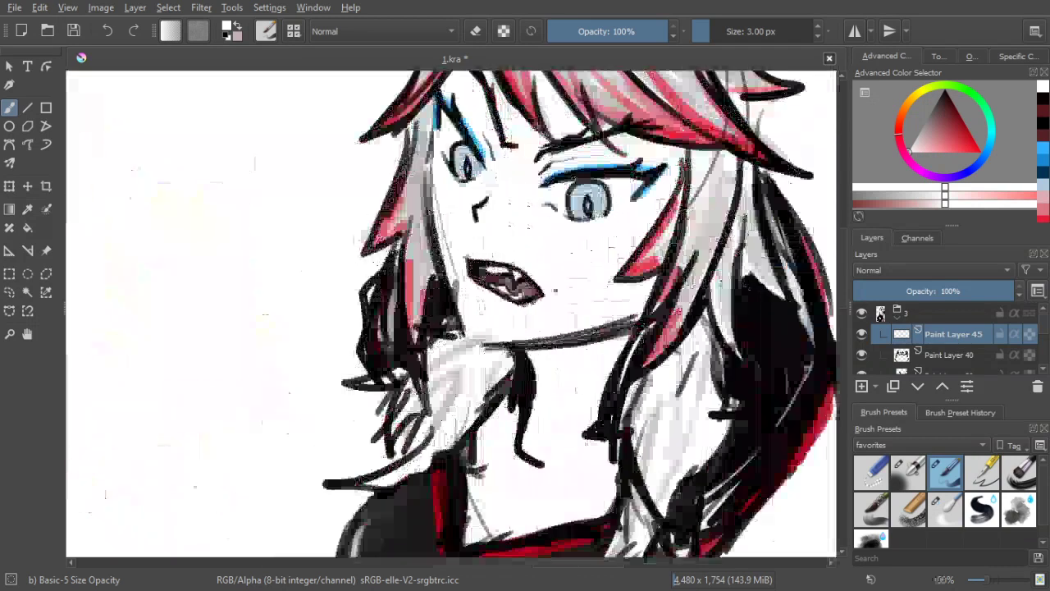
key("minus")
key("minus")
key("minus")
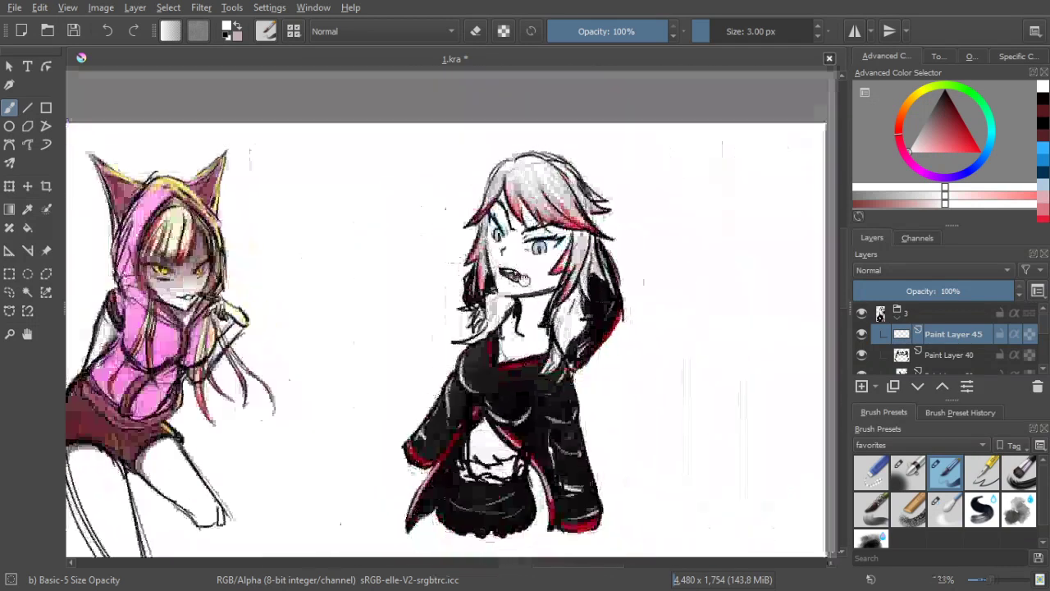
key("plus")
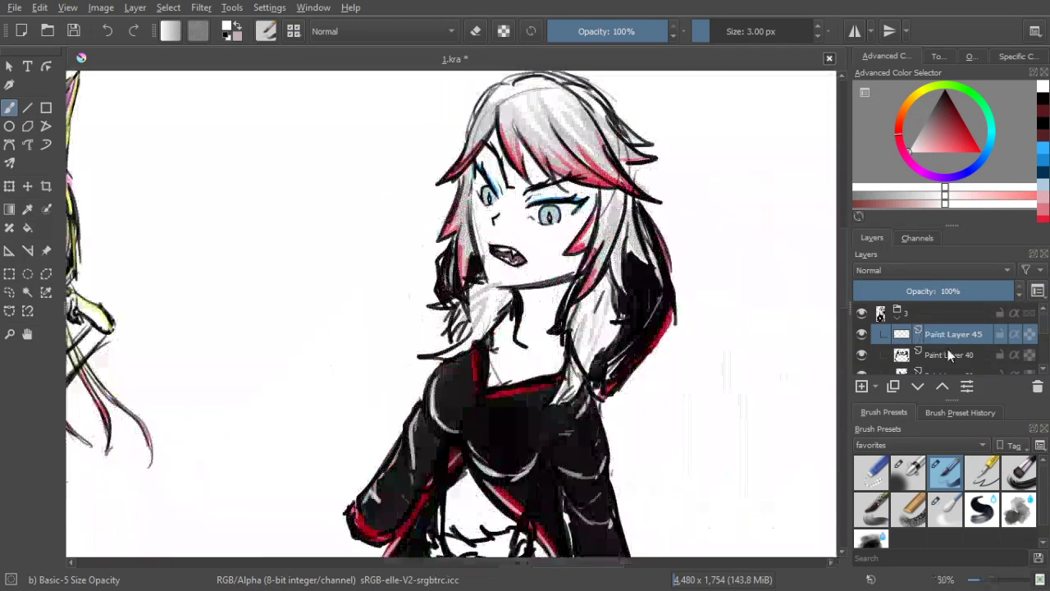
scroll(944, 344, "down", 3)
scroll(954, 352, "up", 3)
left_click(950, 351)
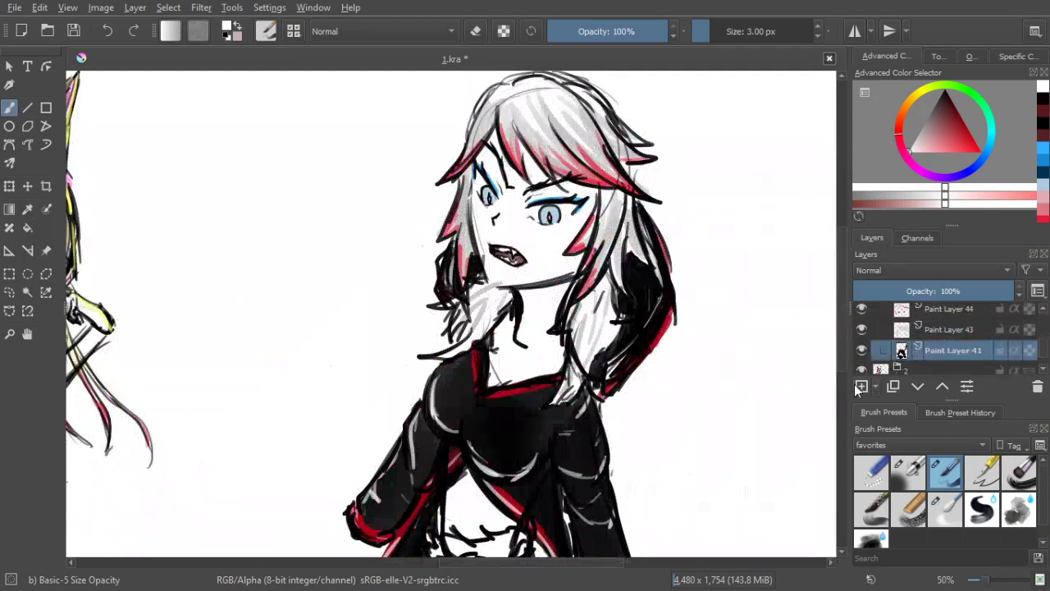
key("Insert")
scroll(953, 330, "down", 1)
scroll(968, 341, "up", 1)
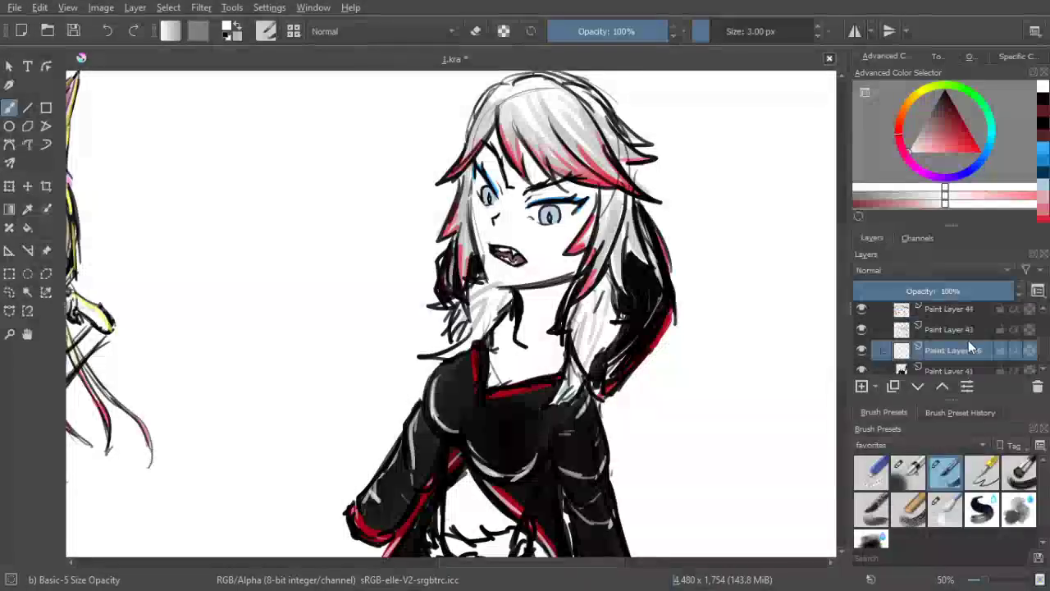
mouse_move(950, 349)
left_mouse_down()
mouse_move(950, 375)
mouse_move(942, 348)
left_mouse_up()
key("minus")
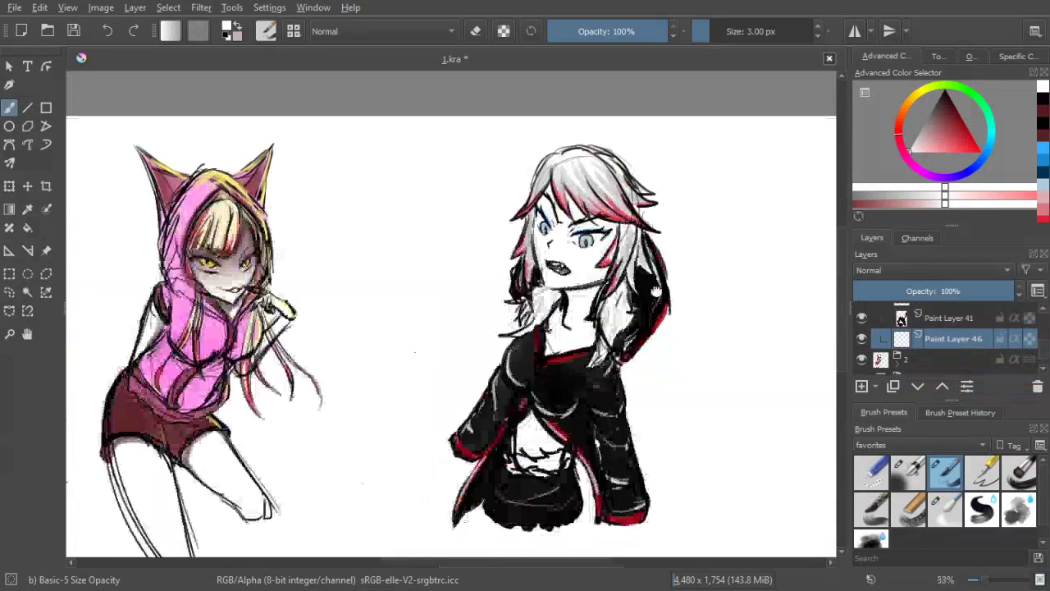
Choose a mid grey, enlarge the brush to 26 px, and shade the face beneath the bangs and beside the near-side hair
left_click_drag(937, 141, 909, 116)
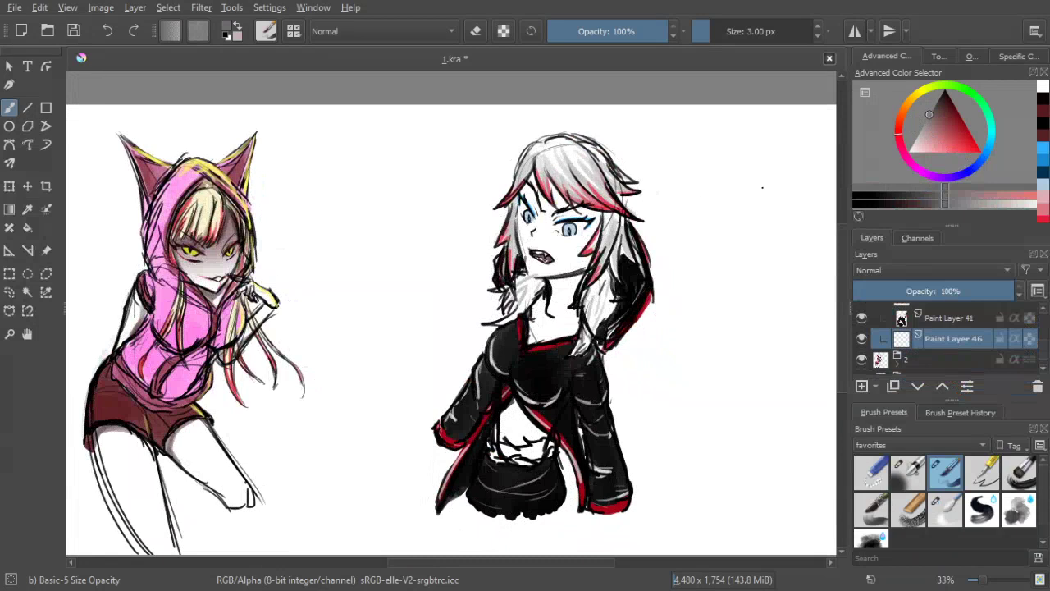
left_click(924, 122)
left_click(925, 123)
scroll(644, 191, "up", 2)
left_click_drag(644, 183, 718, 177)
key("bracketright")
key("bracketright")
key("bracketright")
key("bracketright")
key("bracketright")
key("bracketright")
key("bracketright")
key("bracketright")
key("bracketright")
key("bracketright")
key("bracketright")
key("bracketright")
key("bracketright")
key("bracketright")
key("bracketright")
key("bracketright")
key("bracketright")
key("bracketright")
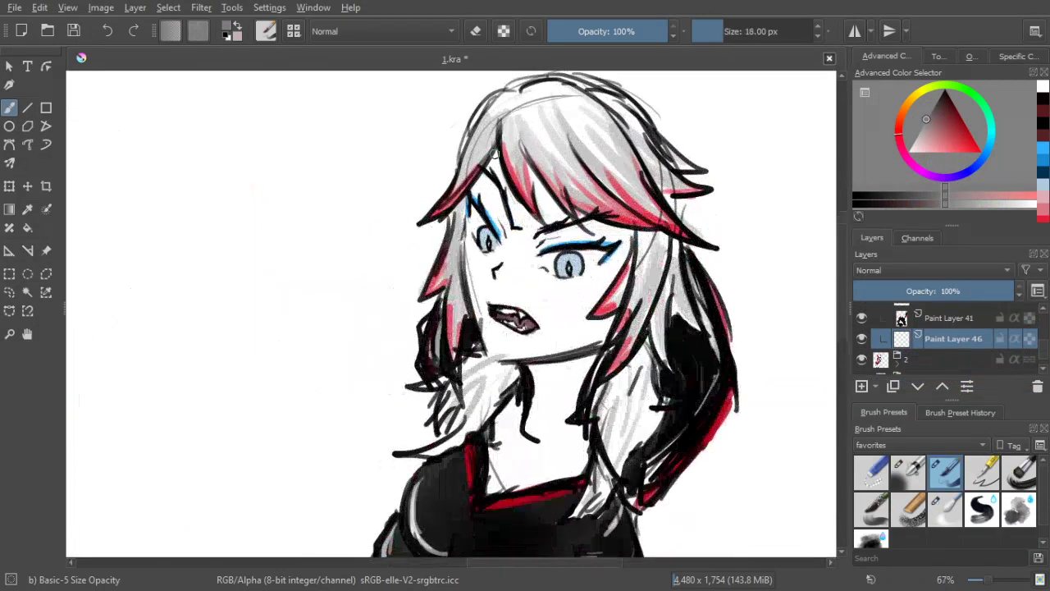
mouse_move(495, 156)
left_mouse_down()
mouse_move(467, 198)
mouse_move(498, 146)
mouse_move(472, 199)
mouse_move(474, 152)
mouse_move(509, 190)
mouse_move(490, 166)
mouse_move(491, 156)
mouse_move(508, 184)
mouse_move(499, 161)
mouse_move(535, 220)
mouse_move(506, 175)
mouse_move(533, 218)
mouse_move(559, 211)
mouse_move(524, 166)
mouse_move(582, 224)
left_mouse_up()
mouse_move(529, 166)
left_mouse_down()
mouse_move(583, 220)
mouse_move(632, 233)
mouse_move(636, 246)
mouse_move(577, 320)
mouse_move(603, 324)
mouse_move(599, 336)
left_mouse_up()
left_click_drag(595, 297, 580, 319)
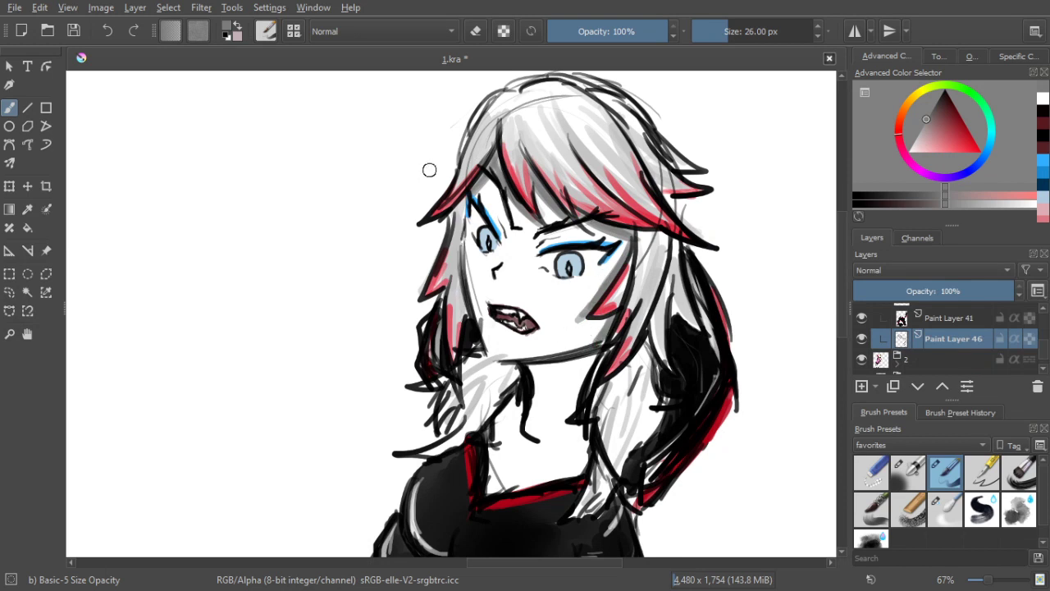
Shade in grey along the far-side face edge and jawline, and touch up around the far-side eye
left_click_drag(469, 289, 486, 346)
mouse_move(468, 299)
left_mouse_down()
mouse_move(496, 357)
mouse_move(604, 330)
left_mouse_up()
left_click_drag(538, 359, 606, 330)
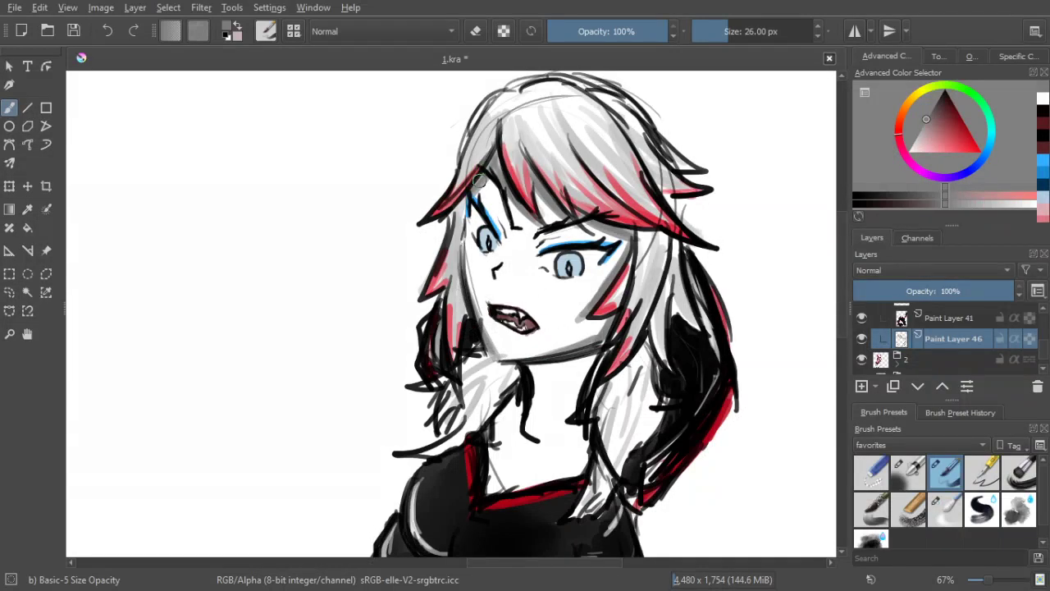
scroll(456, 293, "down", 2)
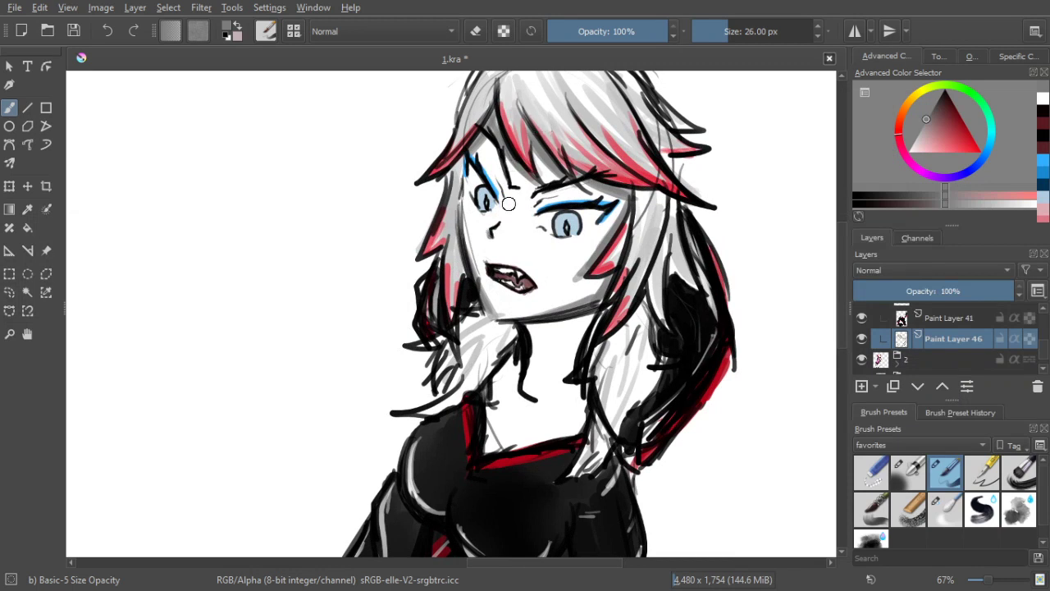
left_click_drag(478, 202, 487, 203)
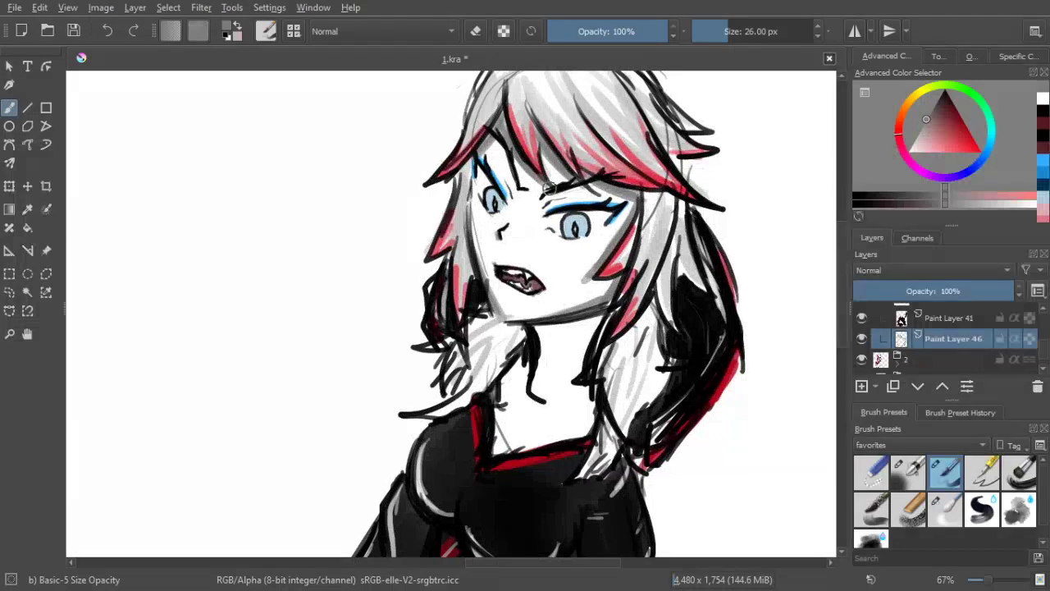
Paint a grey shadow under the chin and down both sides of the neck toward the collar
scroll(550, 189, "down", 3)
scroll(557, 201, "up", 2)
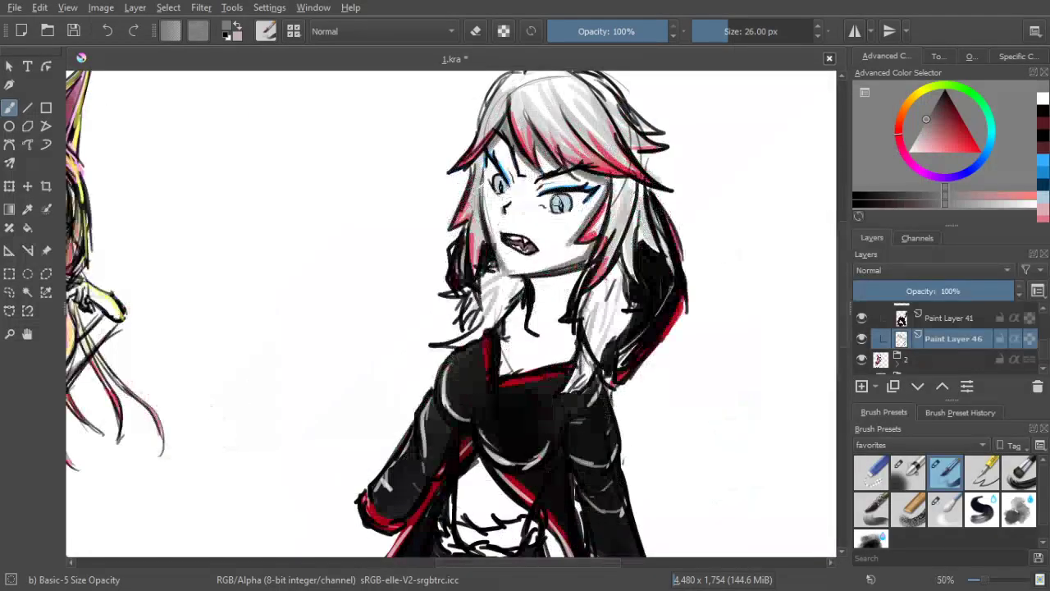
left_click_drag(539, 286, 546, 259)
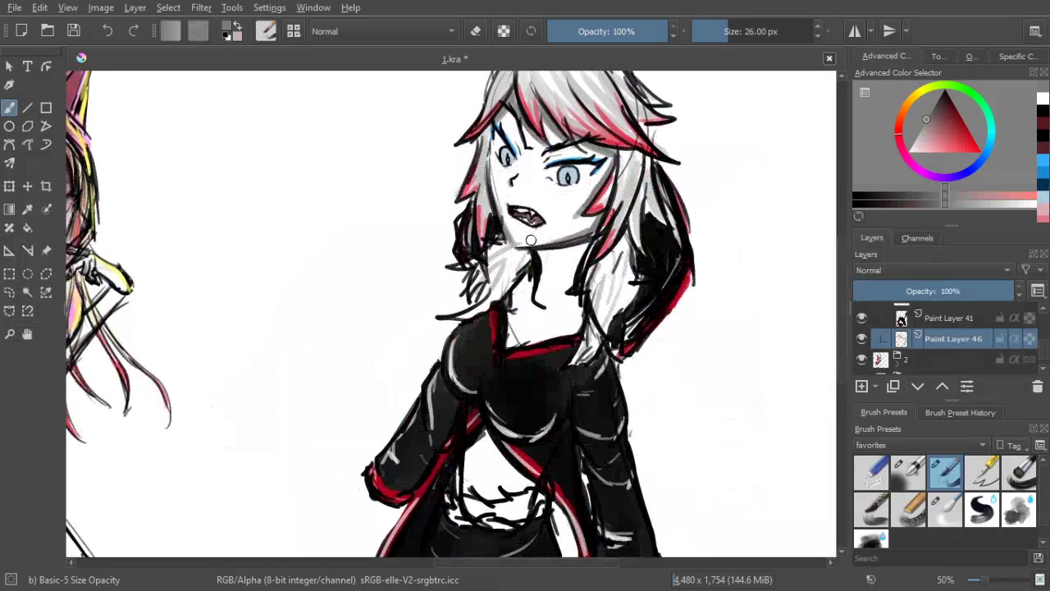
left_click(543, 265)
mouse_move(559, 265)
left_mouse_down()
mouse_move(586, 243)
mouse_move(543, 263)
left_mouse_up()
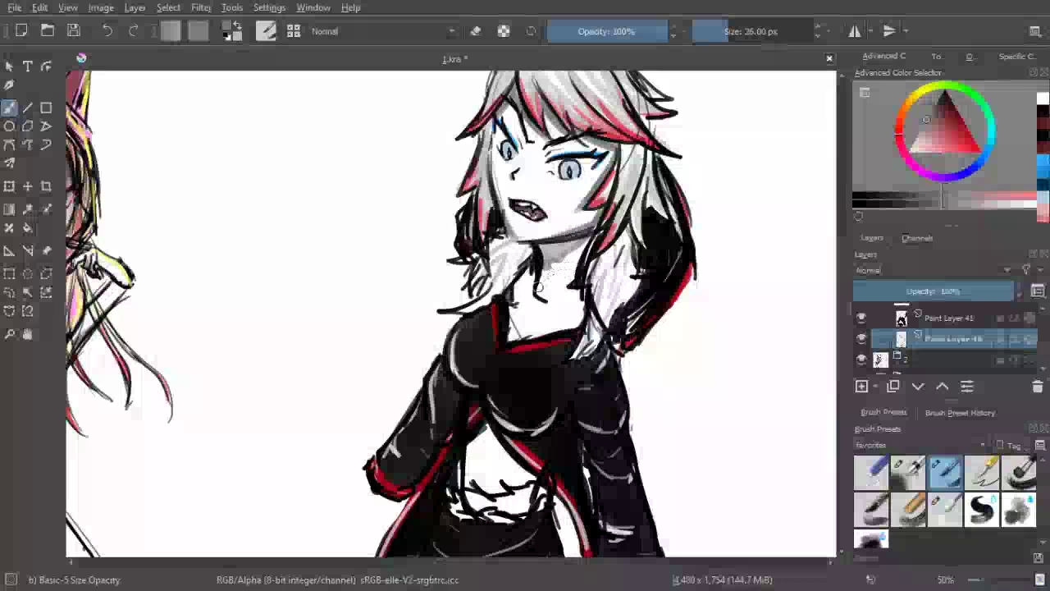
left_click_drag(581, 283, 571, 329)
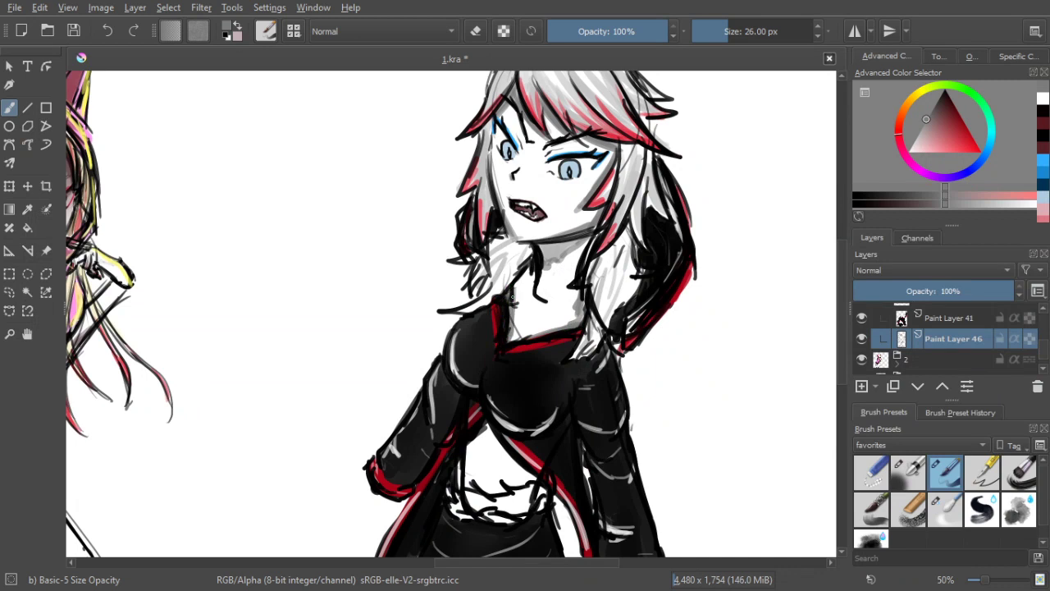
left_click_drag(515, 292, 533, 279)
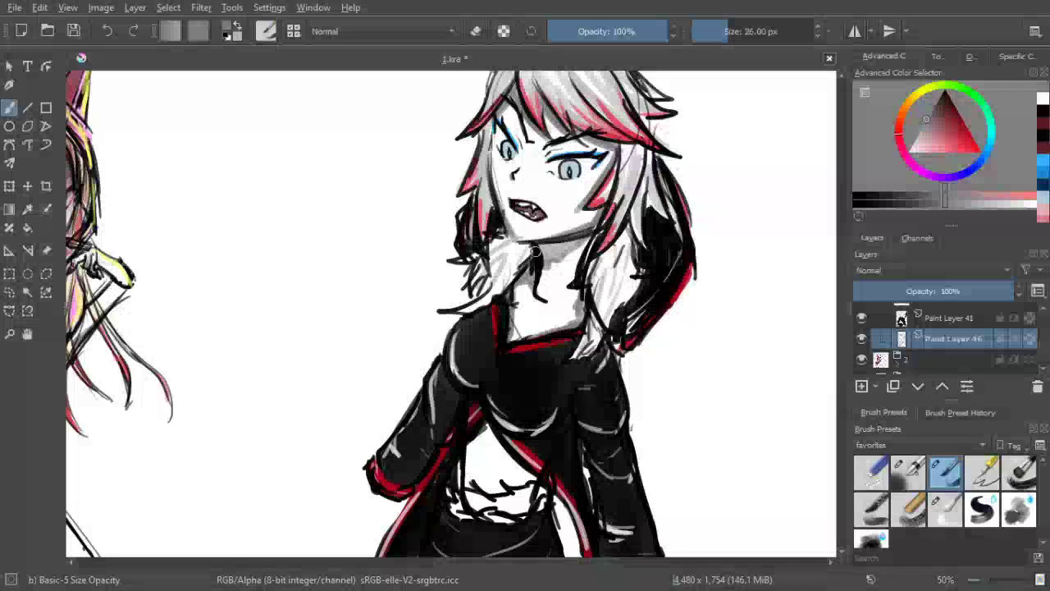
Shade the third character's exposed midriff in grey beneath the edges of the open jacket
scroll(559, 217, "down", 2)
scroll(584, 292, "up", 1)
left_click_drag(583, 292, 605, 292)
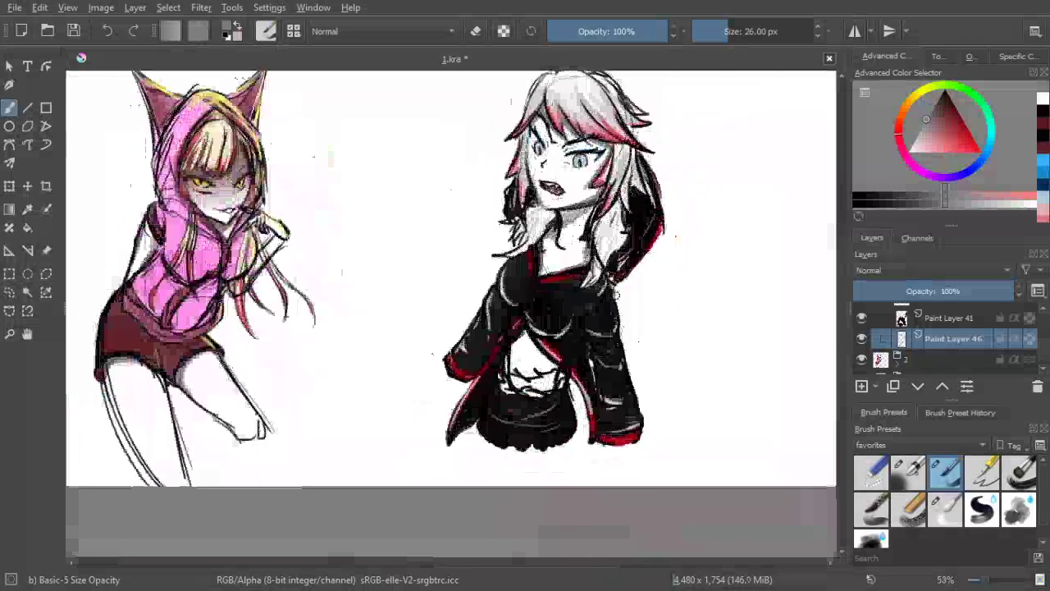
left_click(475, 31)
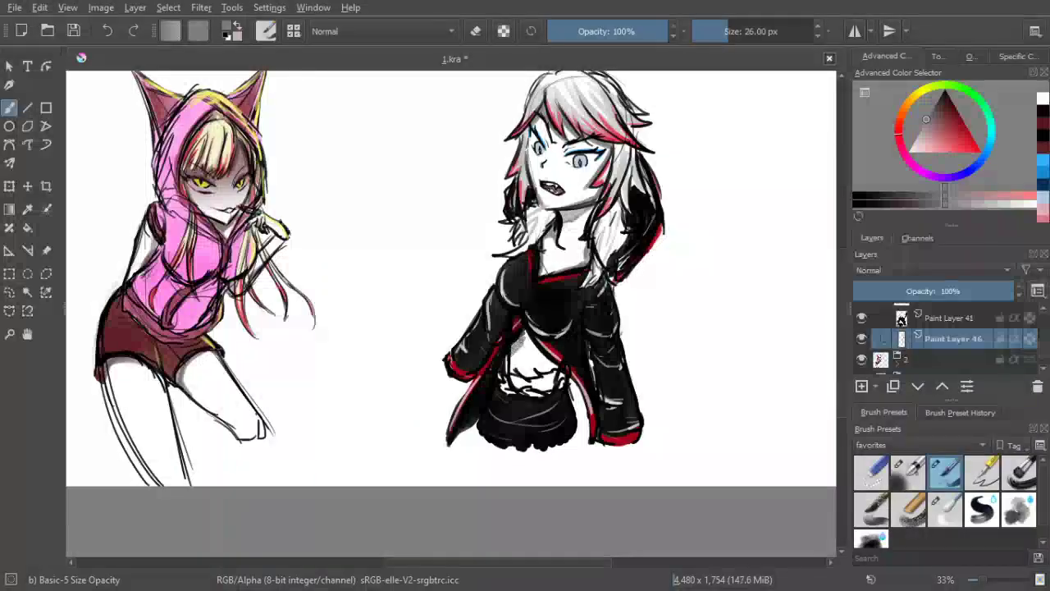
mouse_move(524, 339)
left_mouse_down()
mouse_move(547, 366)
mouse_move(538, 352)
left_mouse_up()
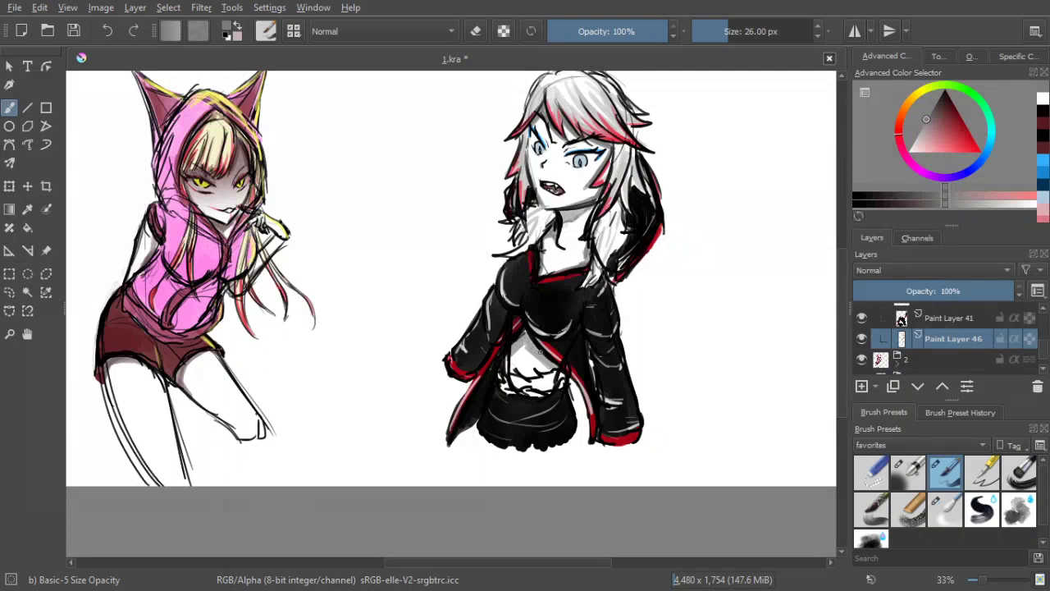
Sample near-black from the clothing and darken the inner jacket edge beside the exposed midriff
scroll(583, 352, "up", 1)
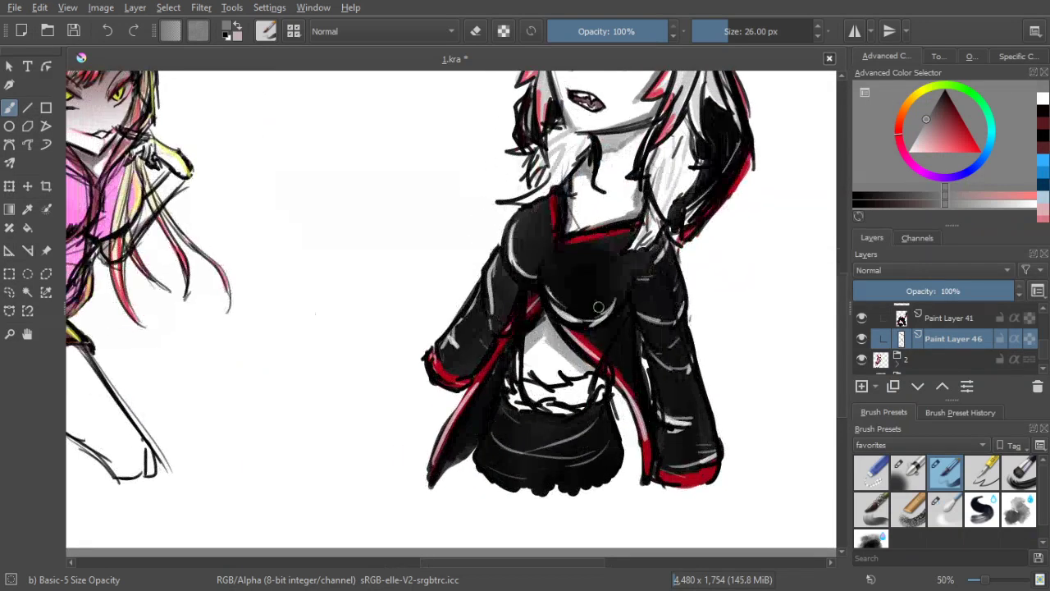
left_click(617, 326, "ctrl")
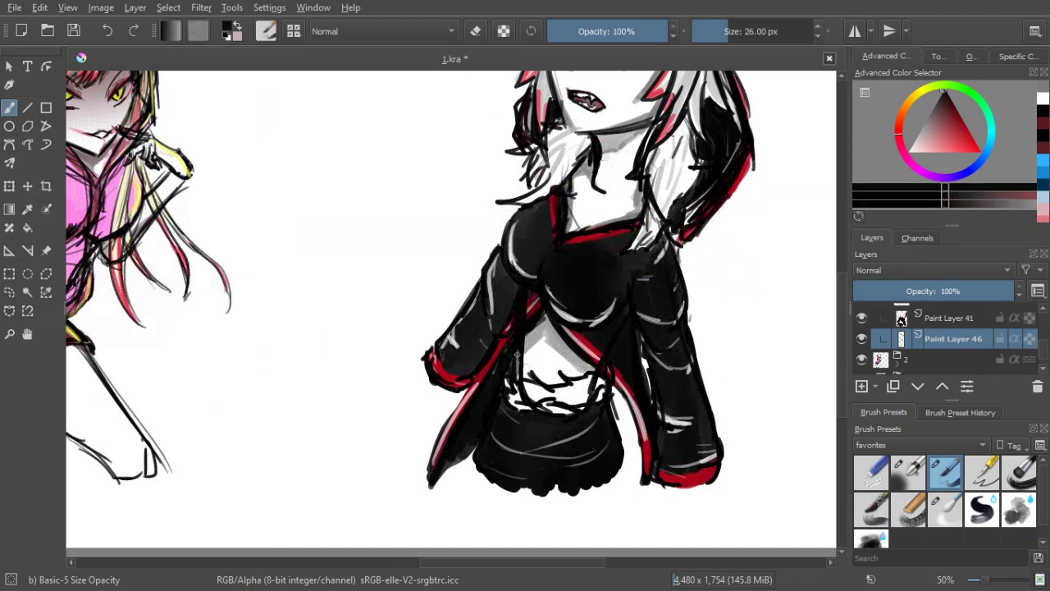
left_click_drag(517, 376, 516, 348)
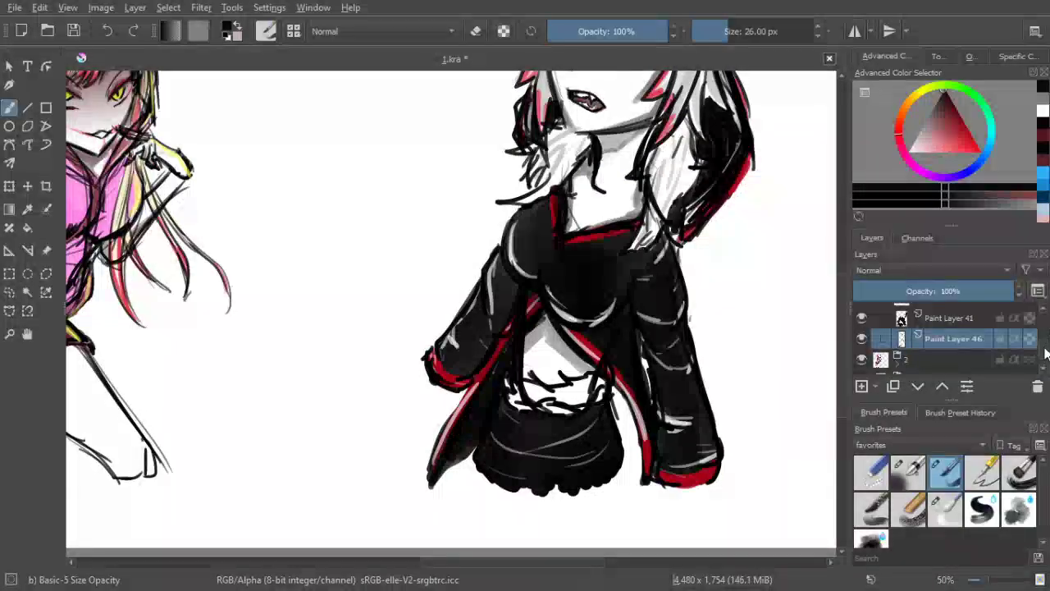
Add a new paint layer above Paint Layer 45 and paint the furry waistband white with a 10 px brush
scroll(1042, 338, "down", 3)
scroll(1047, 331, "up", 2)
left_click(955, 337)
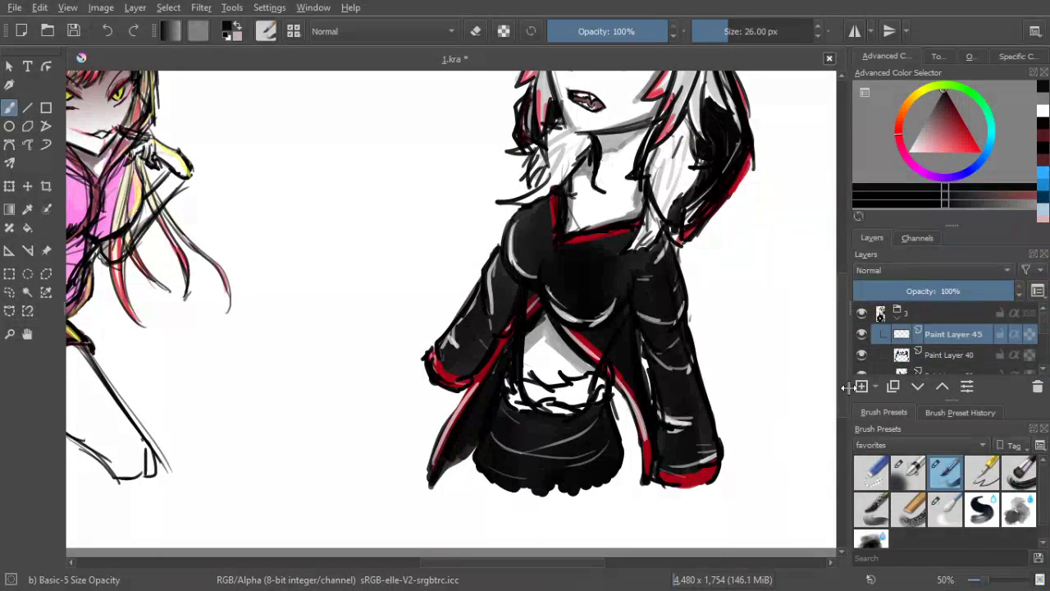
left_click(862, 384)
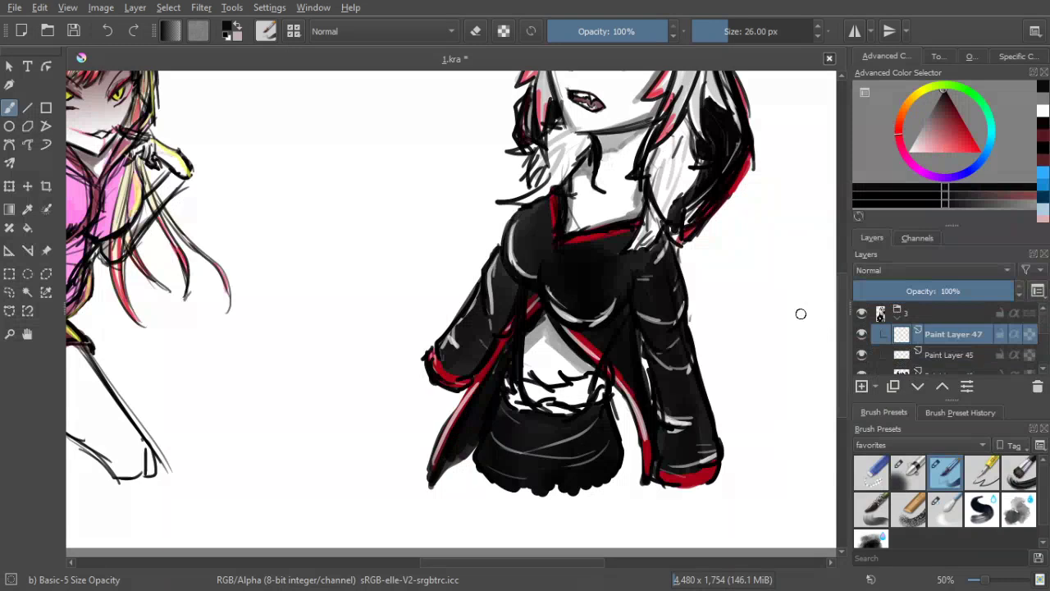
left_click(911, 151)
key("bracketleft")
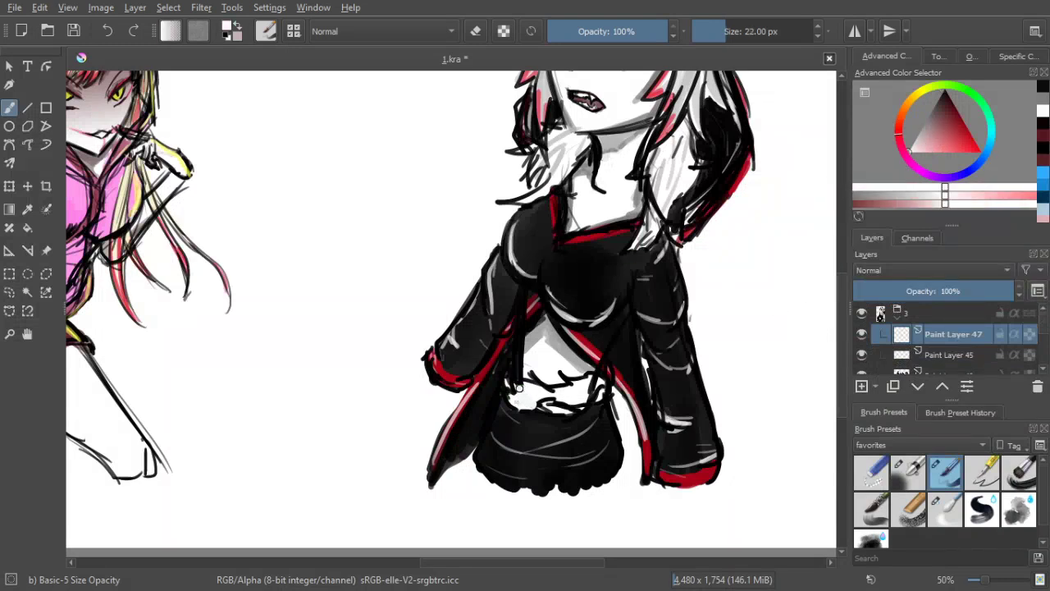
key("bracketleft")
key("bracketleft")
key("bracketleft")
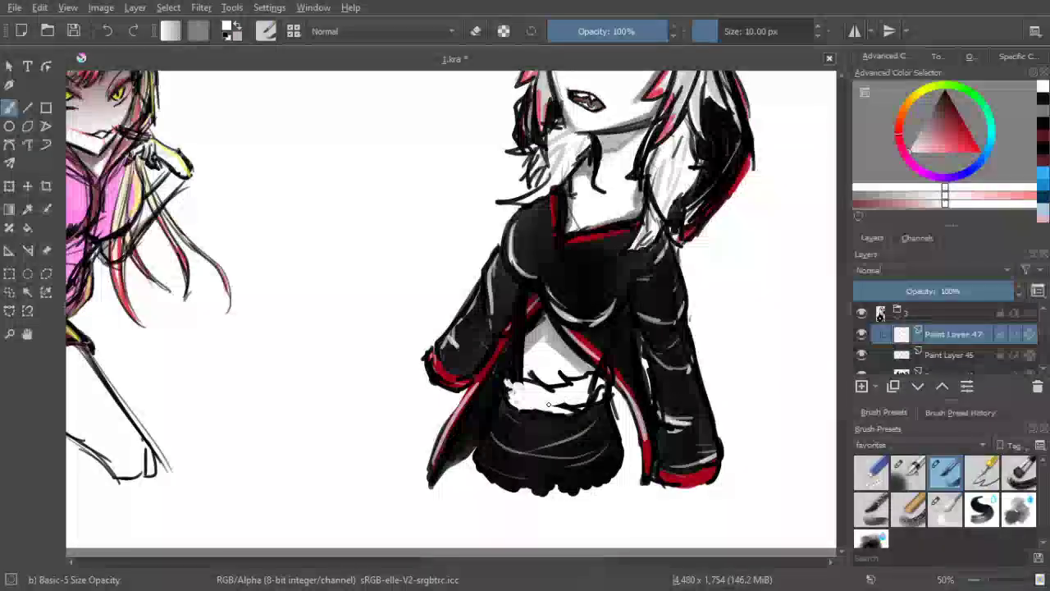
left_click_drag(562, 406, 577, 408)
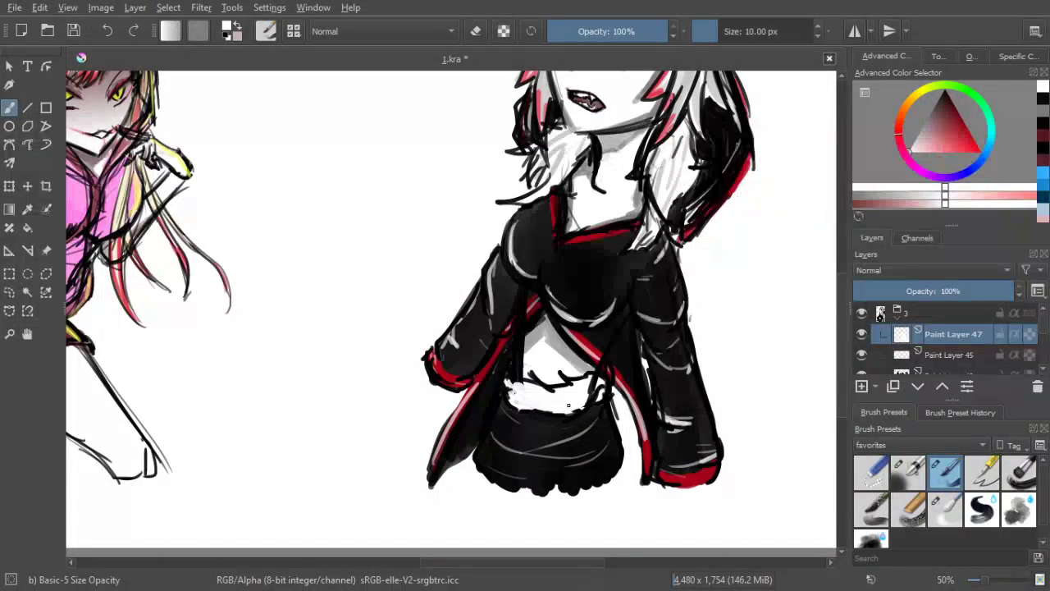
Switch back to black and redraw the waistband's ragged lower edge with a 10 px brush
key("x")
key("bracketleft")
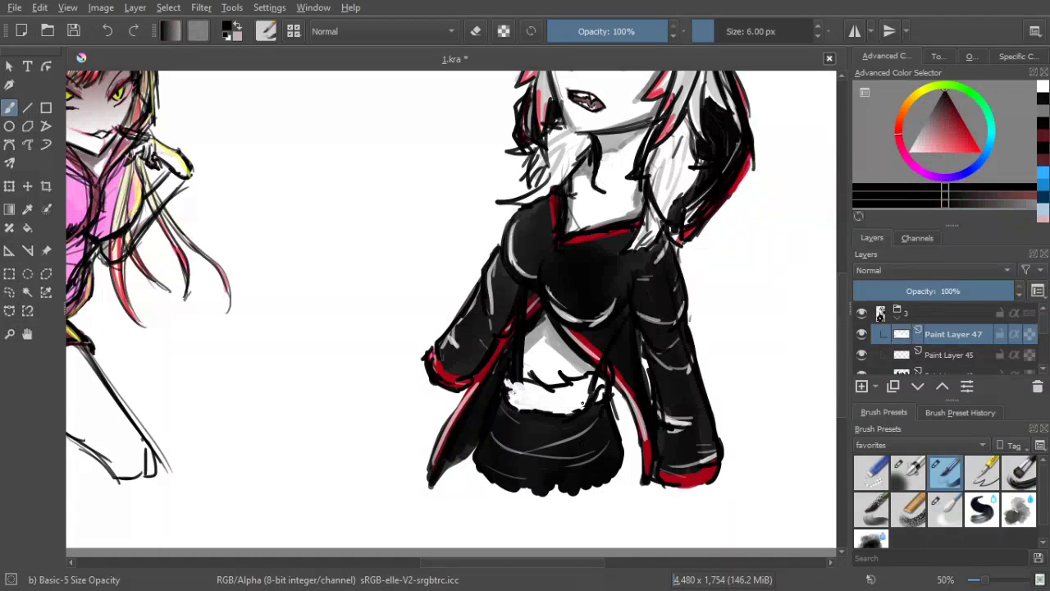
key("bracketright")
key("bracketright")
key("bracketright")
key("bracketright")
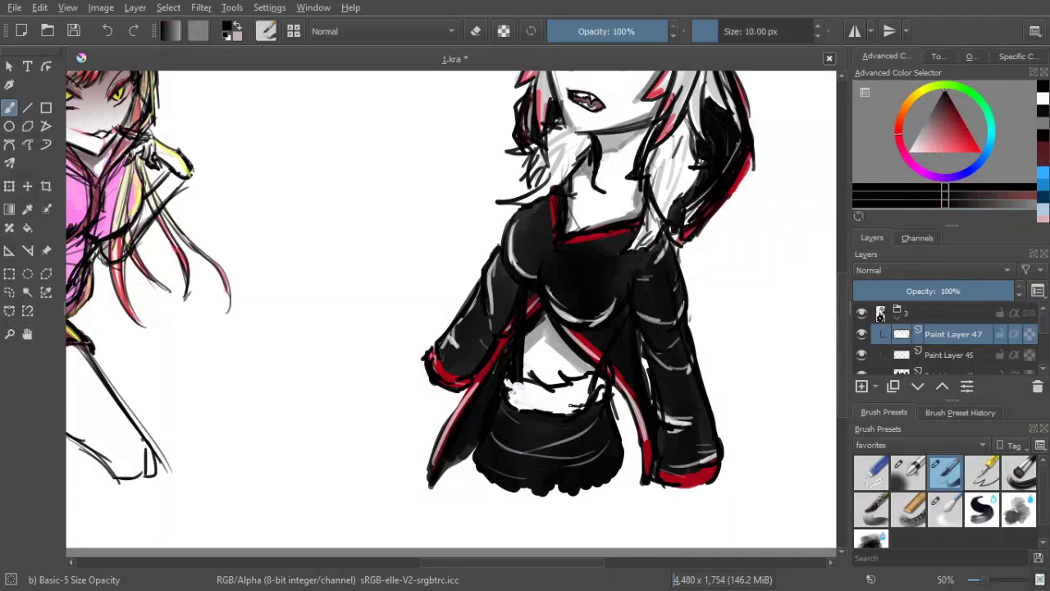
left_click(532, 409)
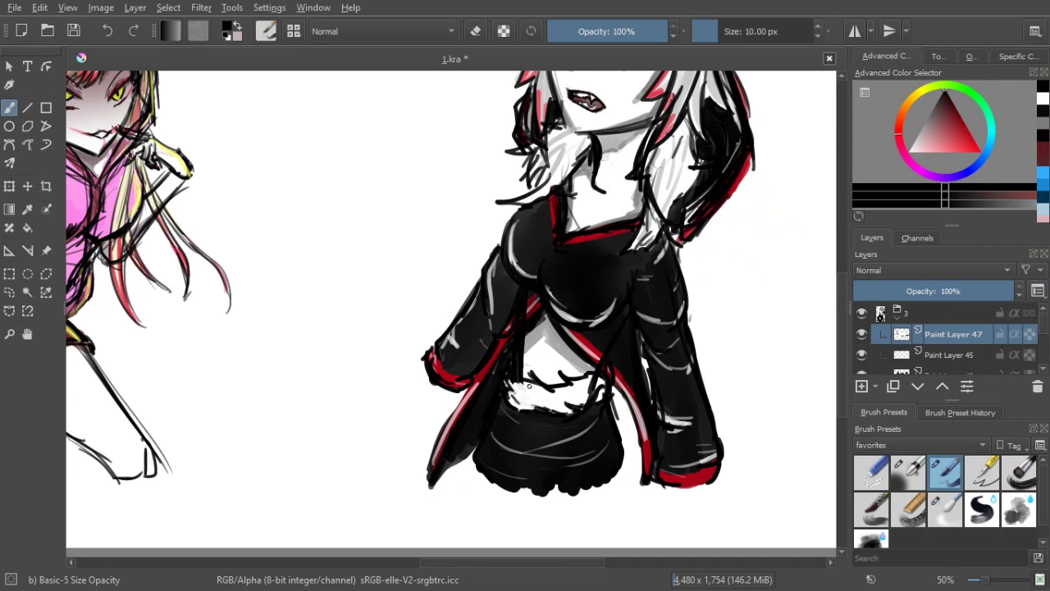
Choose a light grey, add a new paint layer above Paint Layer 47, and brush fur strands across the waistband
left_click(918, 133)
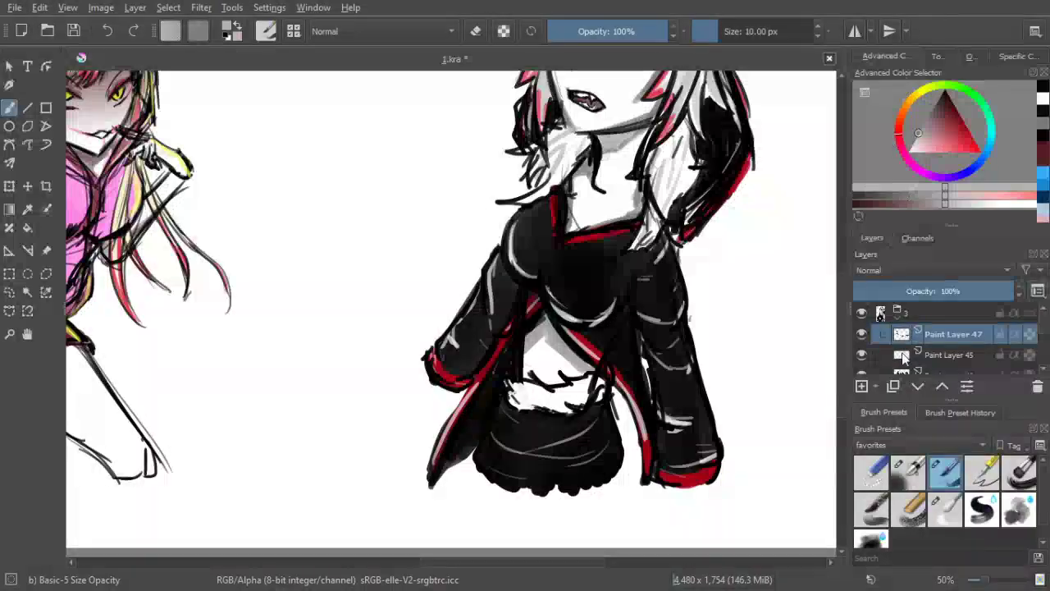
left_click(861, 385)
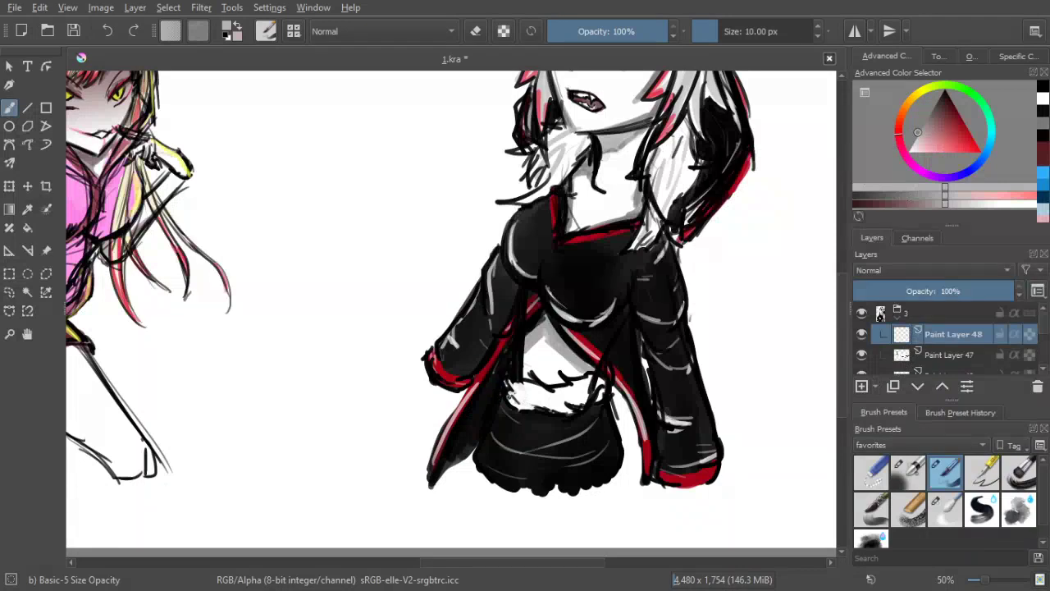
left_click_drag(507, 395, 531, 410)
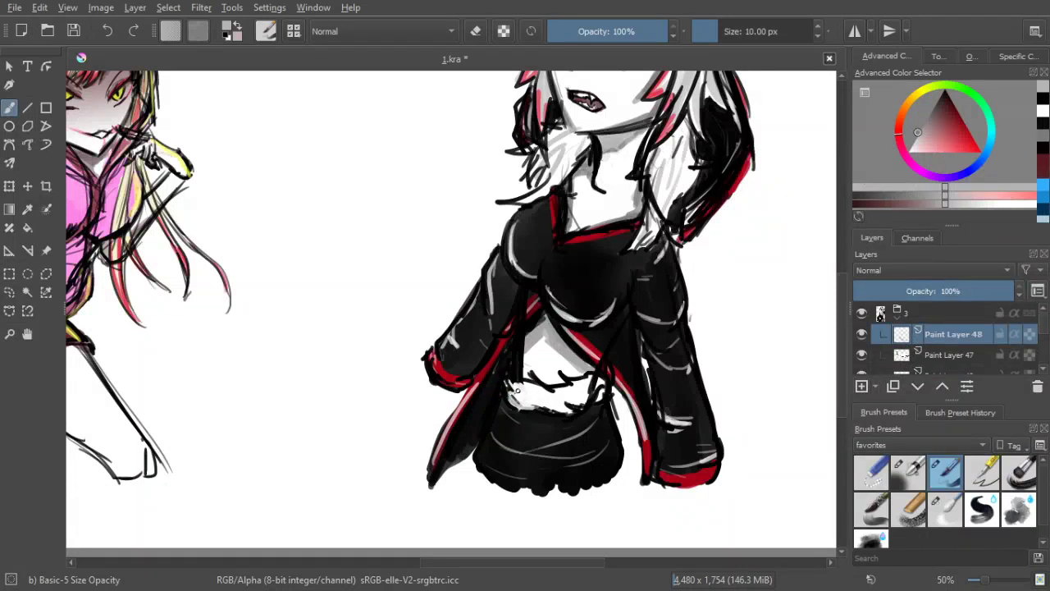
mouse_move(548, 406)
left_mouse_down()
mouse_move(554, 397)
mouse_move(574, 413)
left_mouse_up()
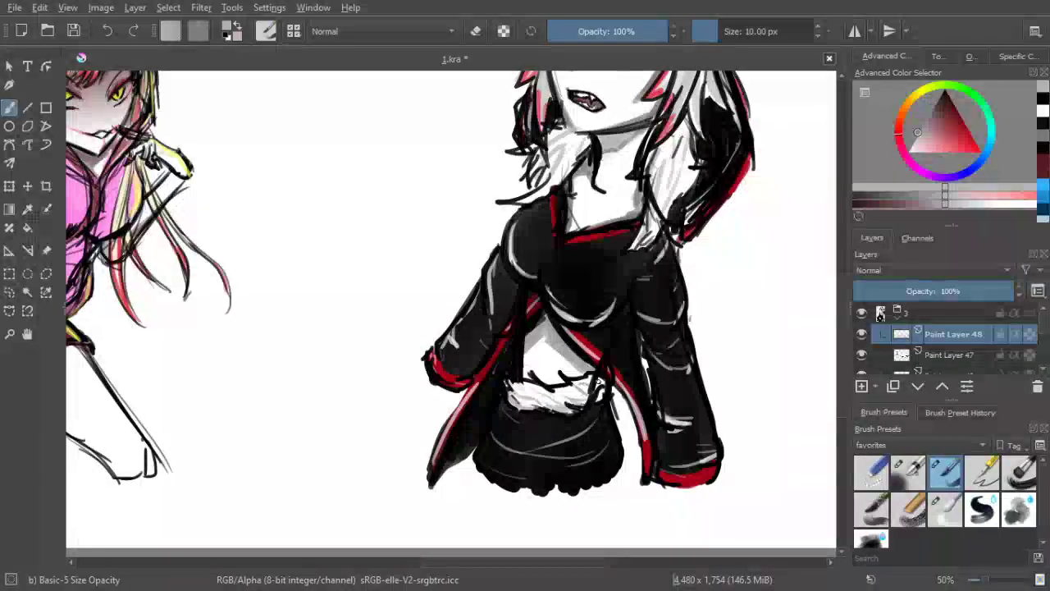
Reduce the brush to 8 px and add light grey strands to the hair locks hanging over the shoulders
key("minus")
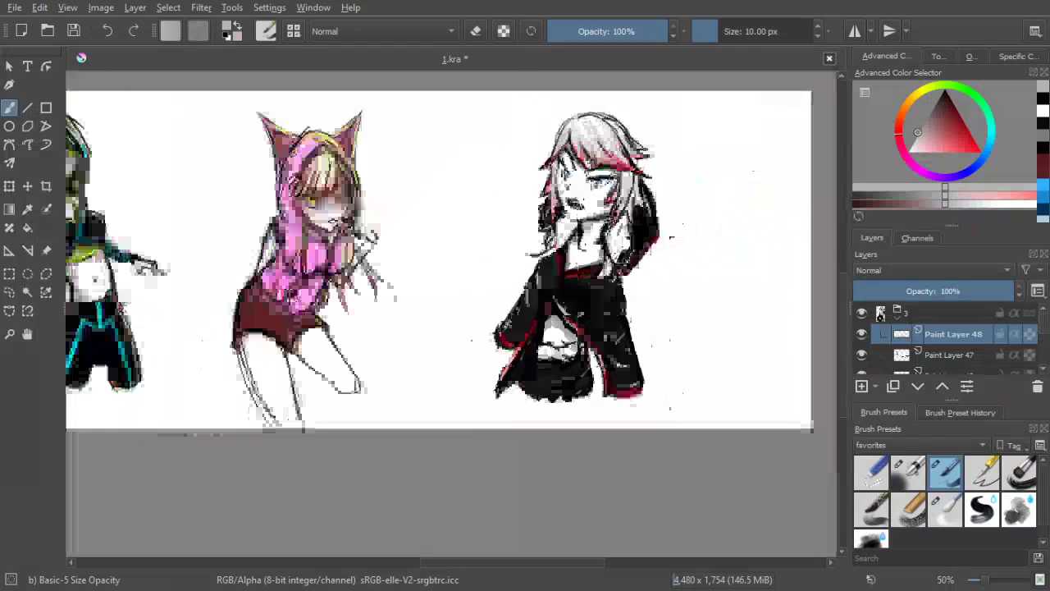
scroll(583, 304, "up", 1)
left_click_drag(599, 283, 587, 301)
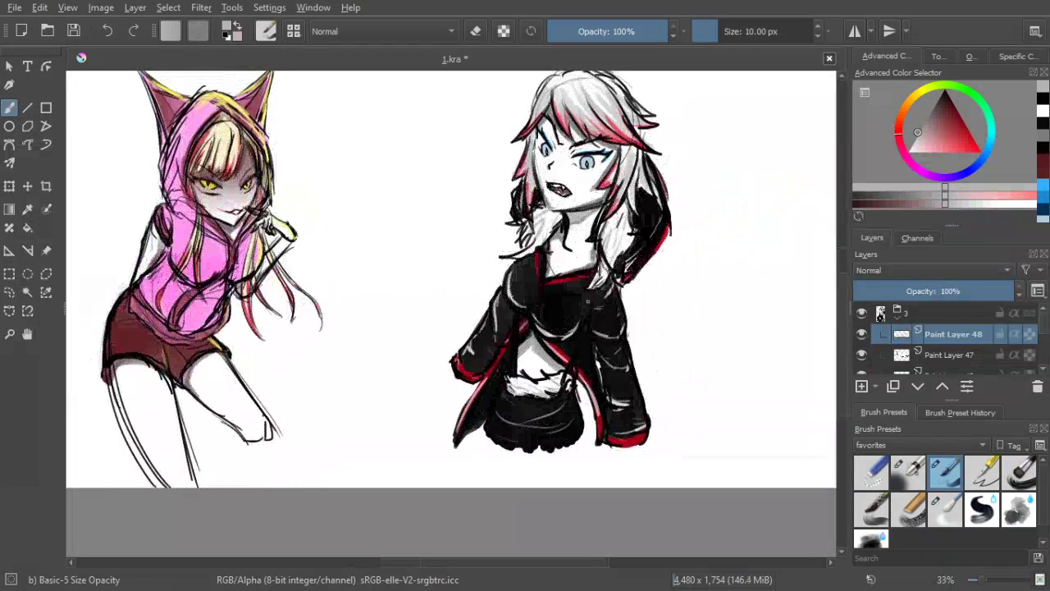
key("bracketleft")
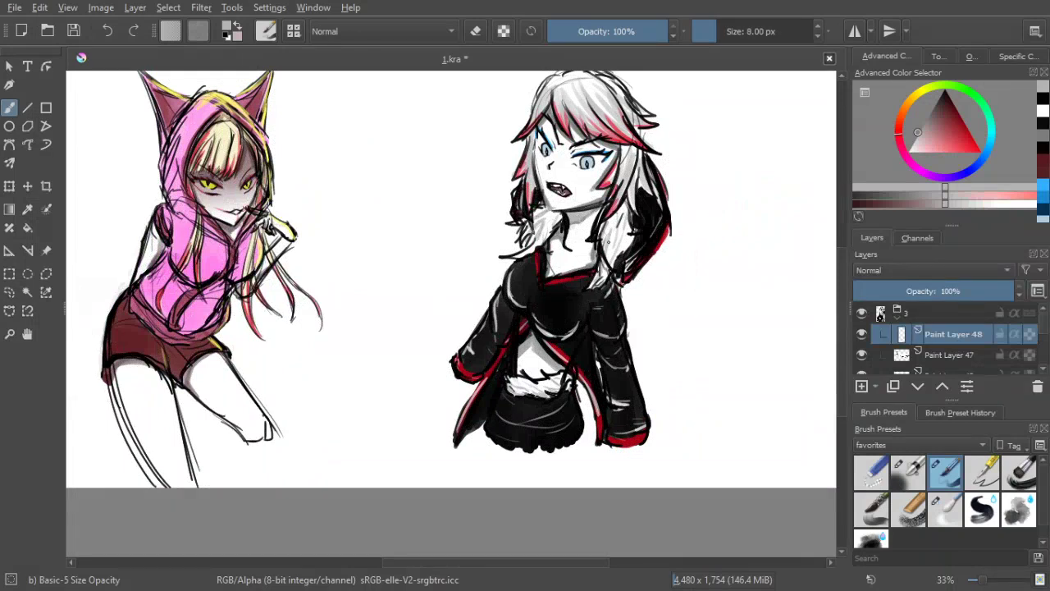
key("minus")
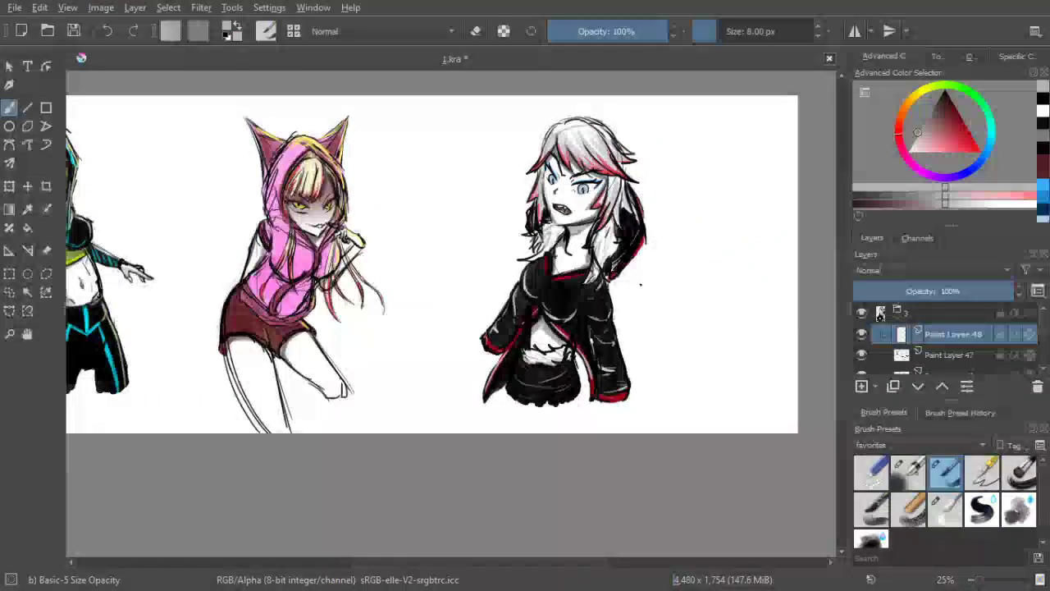
Choose the Airbrush Soft preset, add a new paint layer above Paint Layer 48, and set the color to black
scroll(643, 284, "up", 1)
left_click_drag(642, 282, 668, 295)
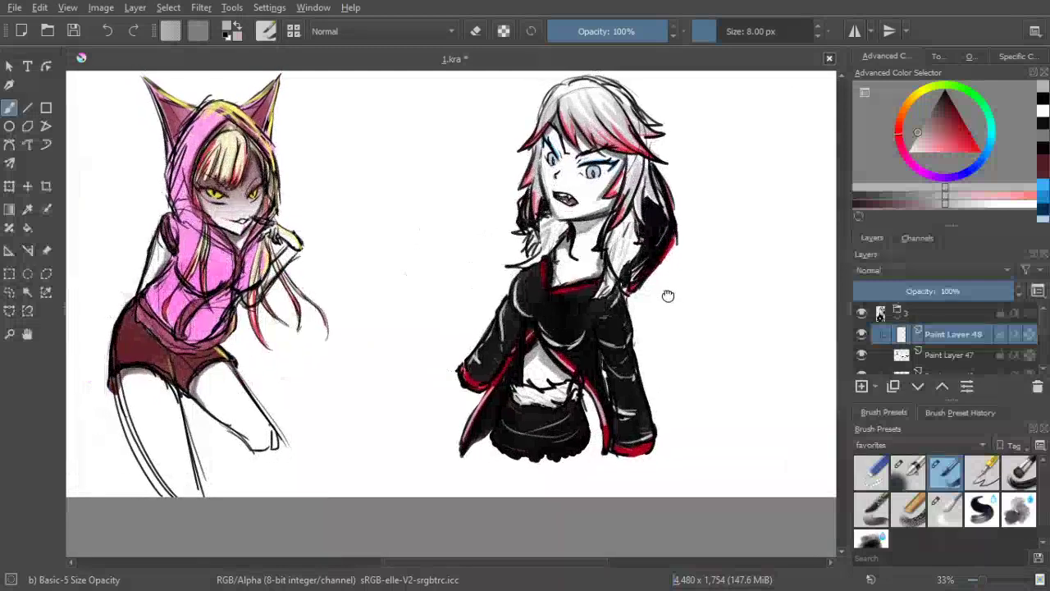
mouse_move(1044, 327)
left_mouse_down()
mouse_move(1048, 364)
mouse_move(1048, 355)
left_mouse_up()
scroll(1046, 350, "up", 1)
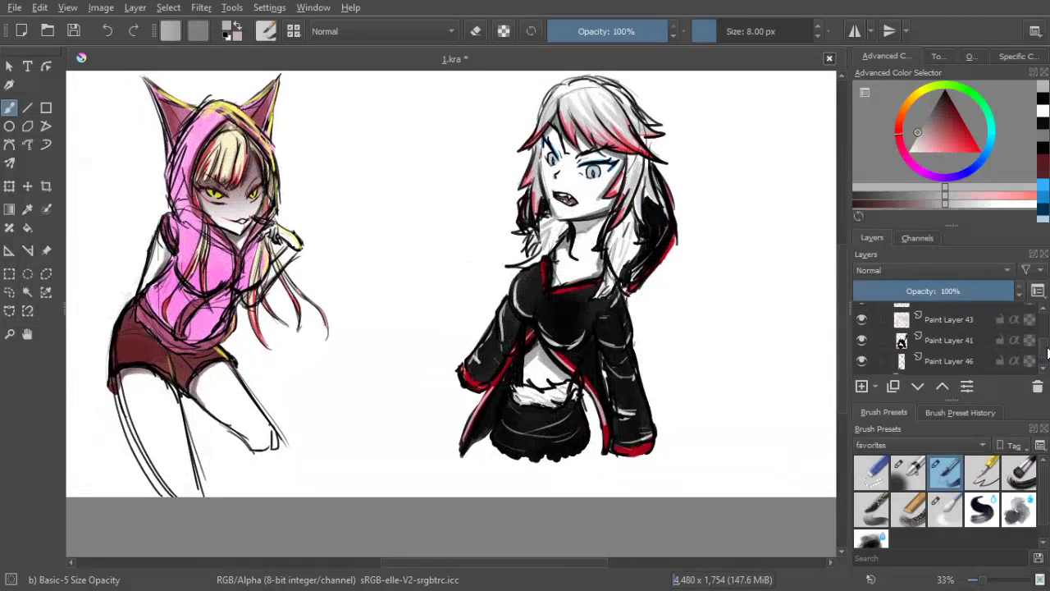
scroll(1047, 350, "up", 3)
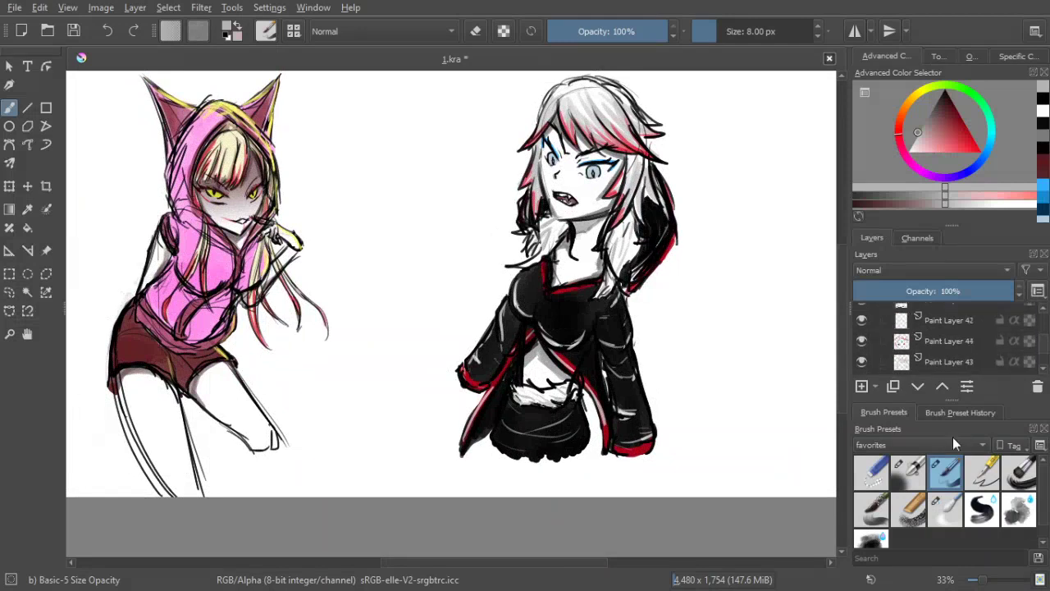
key("/")
left_click(988, 161)
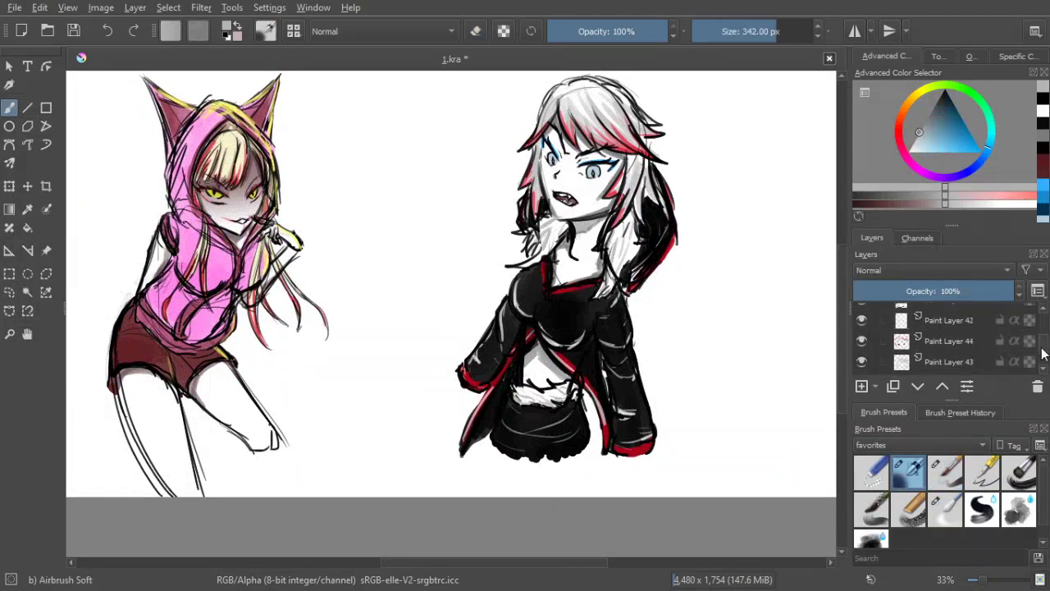
left_click_drag(1042, 354, 1022, 301)
left_click(862, 386)
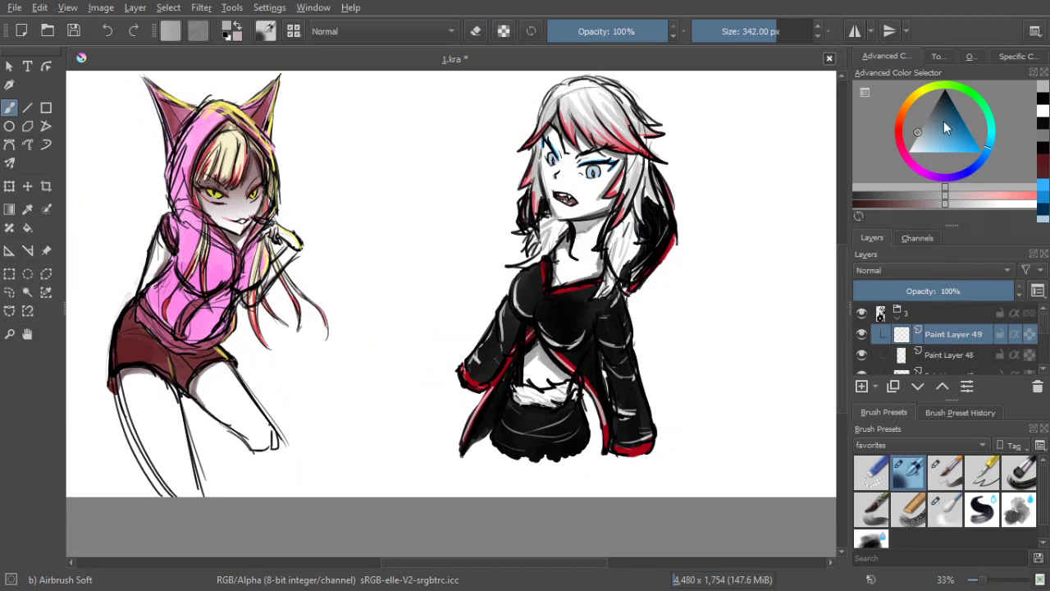
left_click_drag(937, 139, 945, 69)
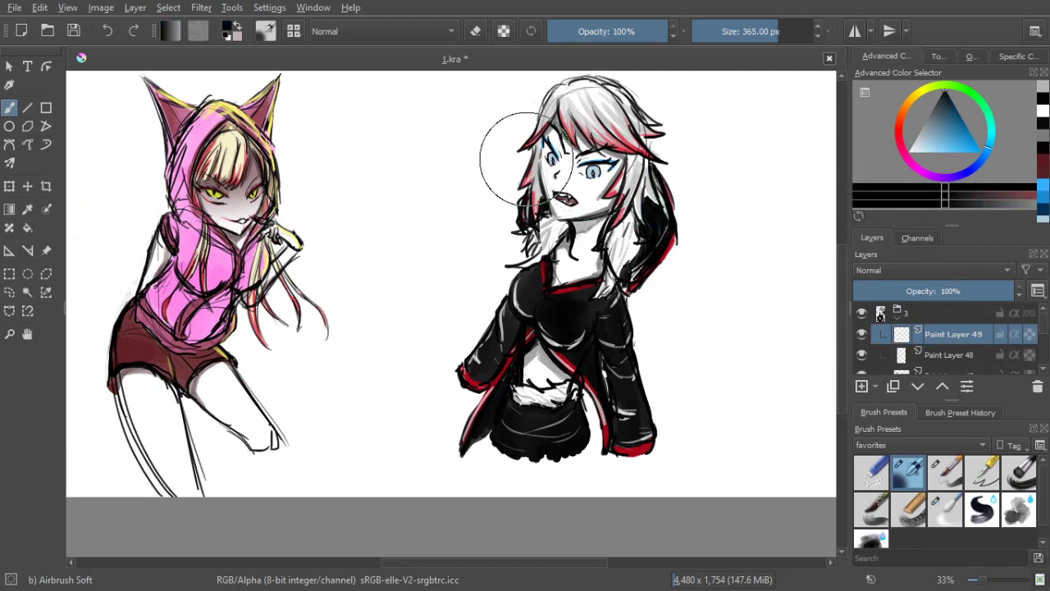
Select the face with a freehand outline following the jawline, side locks and lower edge of the bangs
key("[")
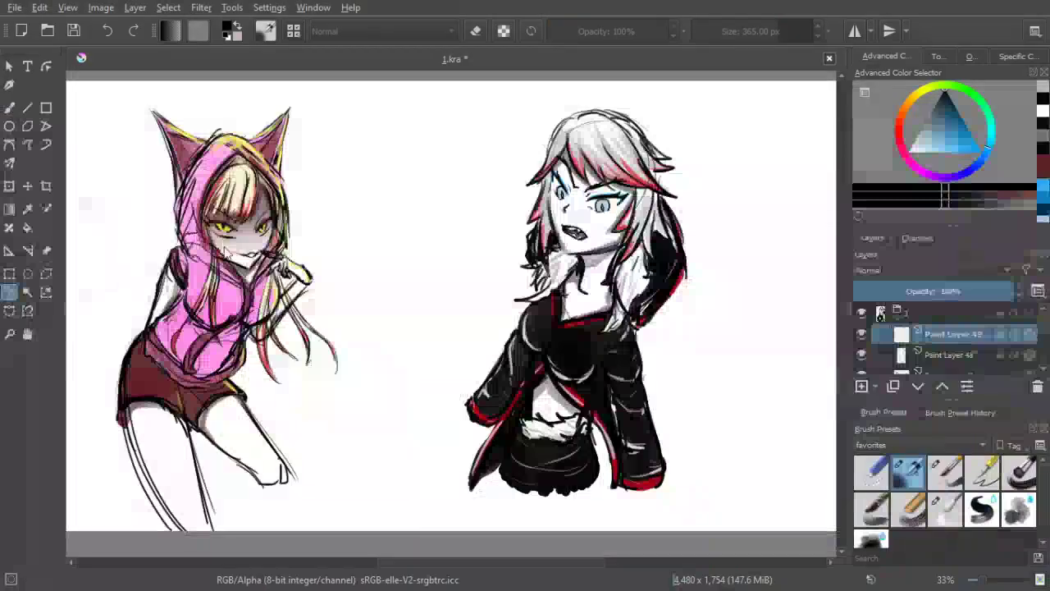
scroll(603, 156, "up", 3)
scroll(603, 156, "down", 2)
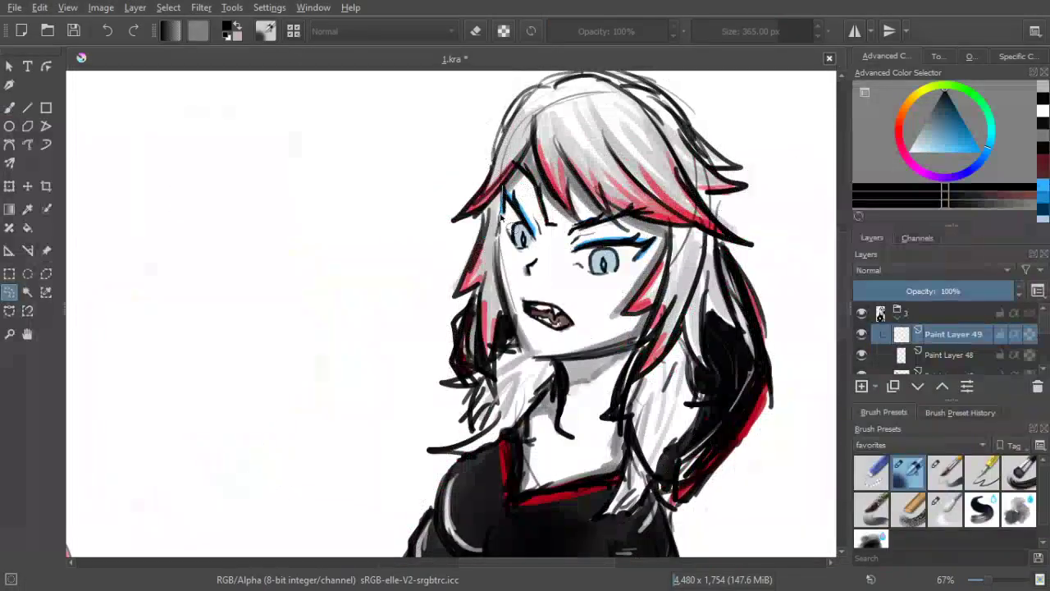
mouse_move(497, 264)
left_mouse_down()
mouse_move(509, 325)
mouse_move(541, 362)
mouse_move(631, 351)
left_mouse_up()
mouse_move(642, 298)
left_mouse_down()
mouse_move(669, 223)
mouse_move(604, 200)
mouse_move(598, 207)
mouse_move(563, 165)
left_mouse_up()
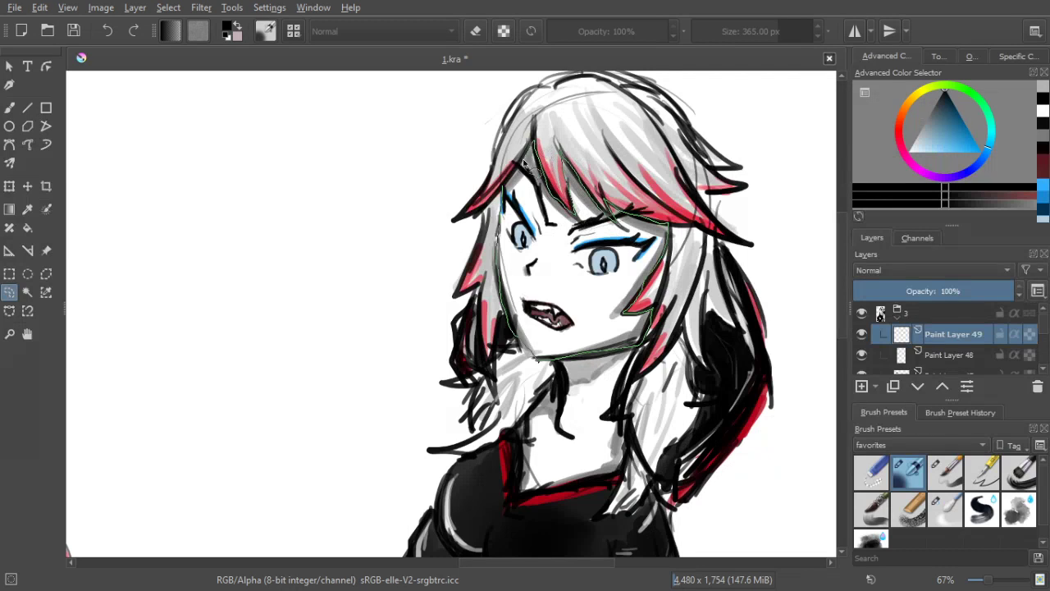
left_click_drag(515, 193, 510, 189)
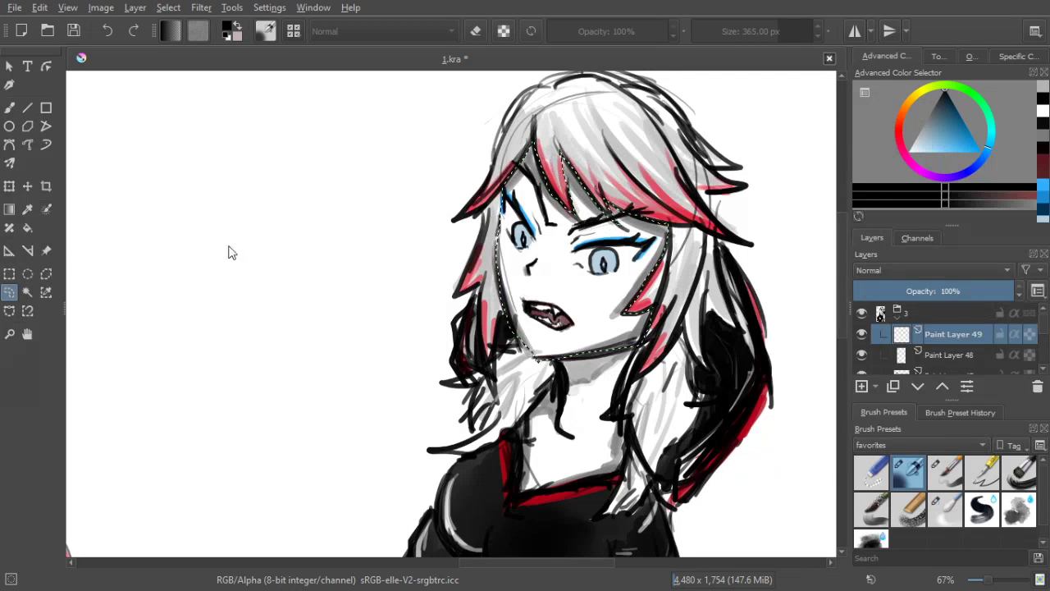
Airbrush dark blue shading across the selected face beneath the bangs, and clear the selection
left_click(9, 108)
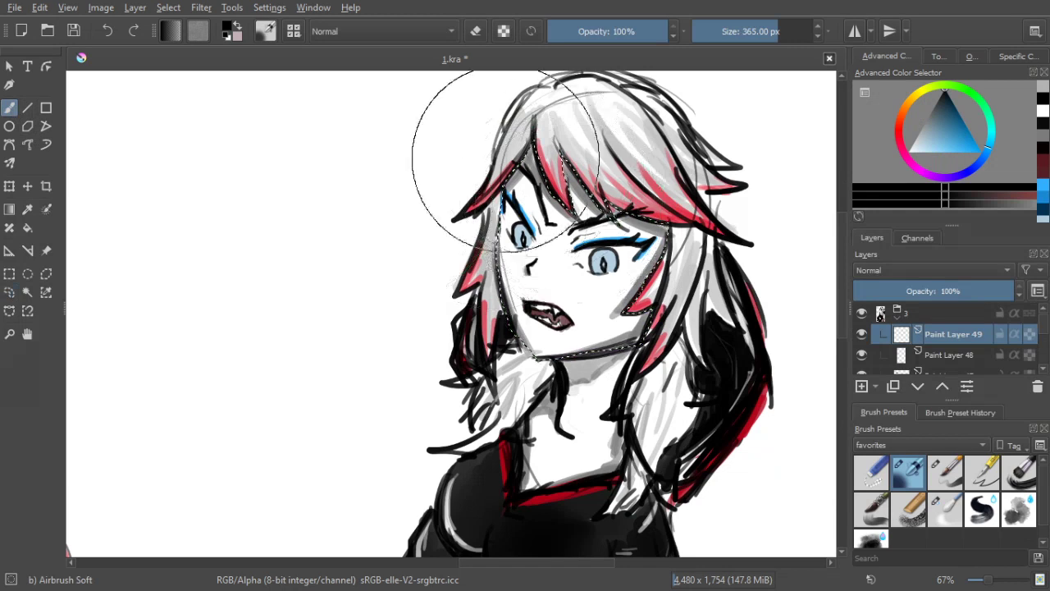
scroll(509, 157, "down", 1)
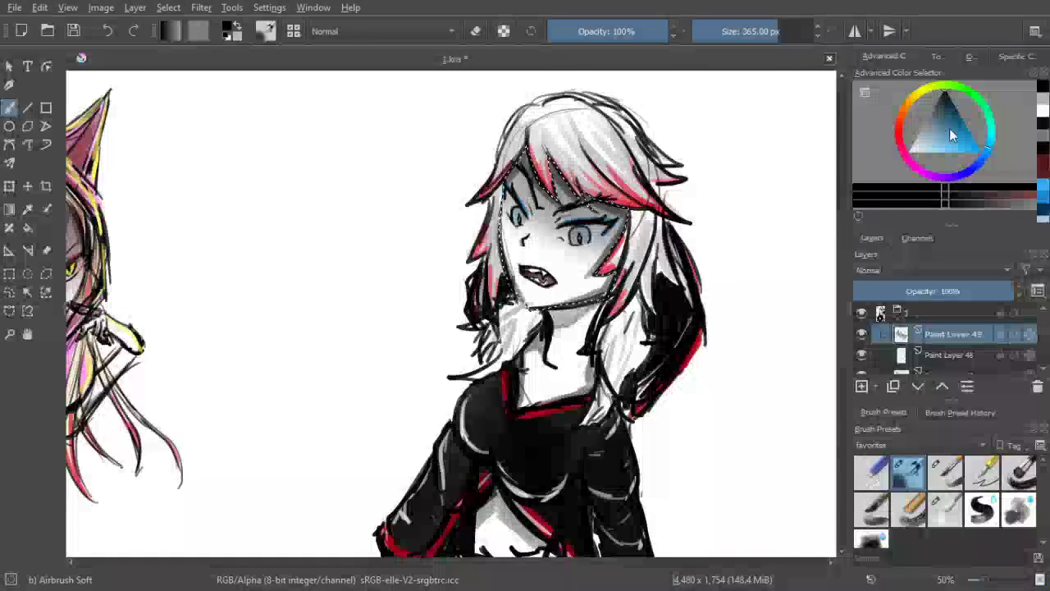
left_click(954, 103)
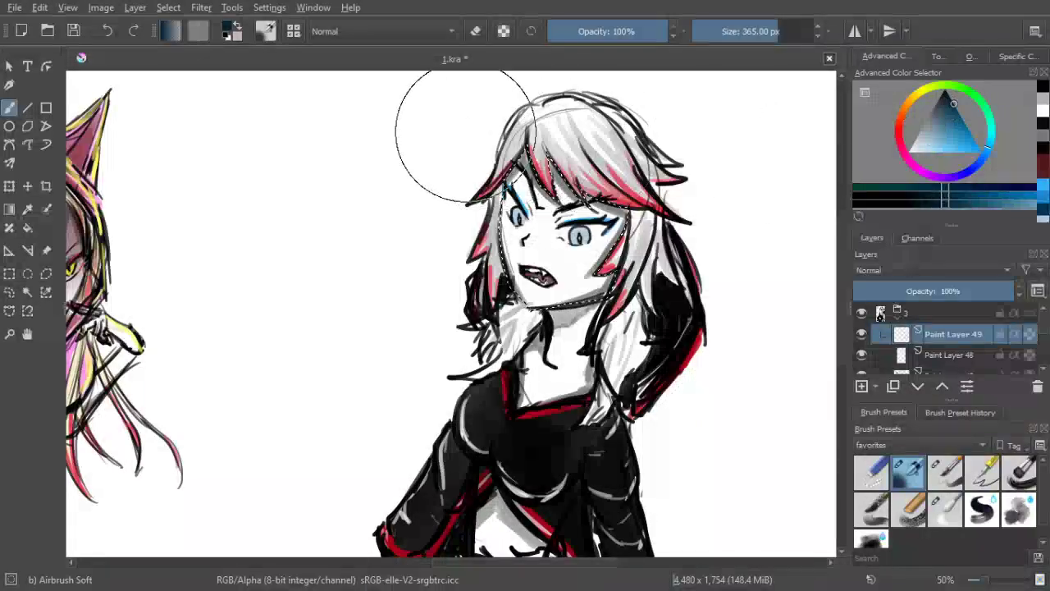
left_click_drag(463, 135, 696, 198)
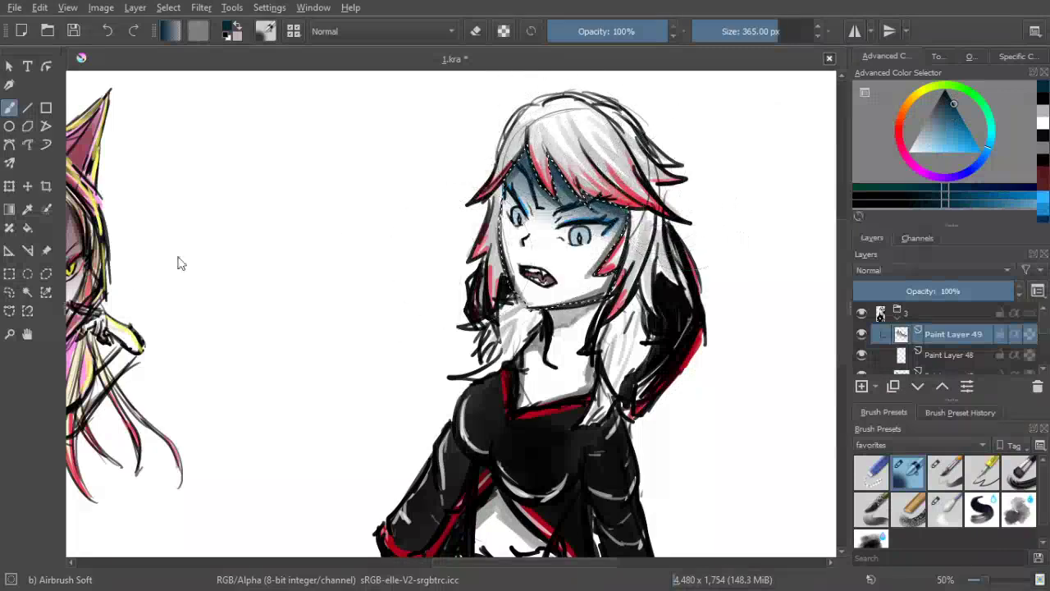
left_click(10, 293)
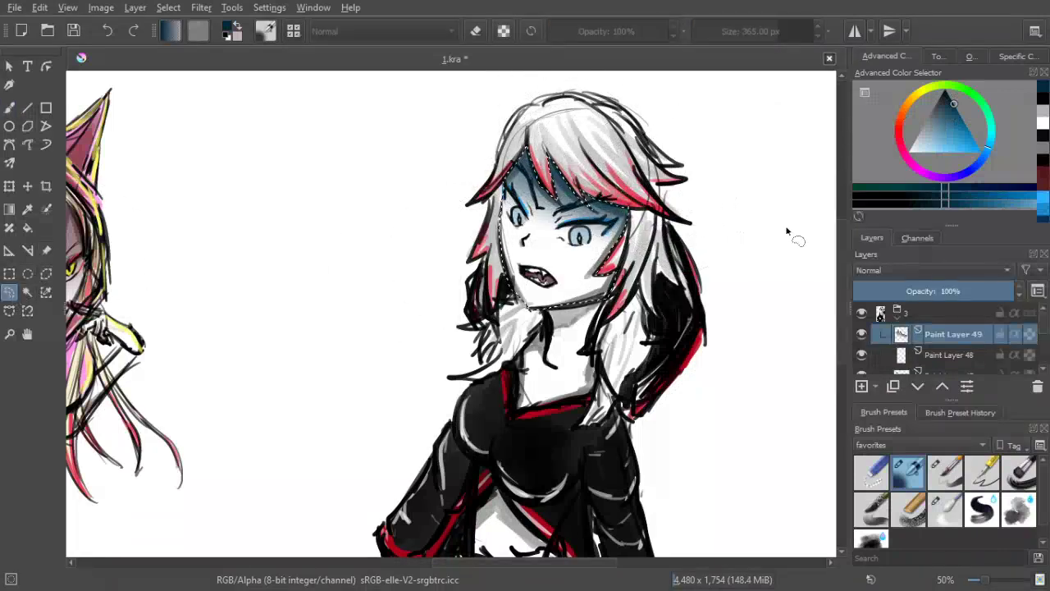
scroll(741, 244, "down", 1)
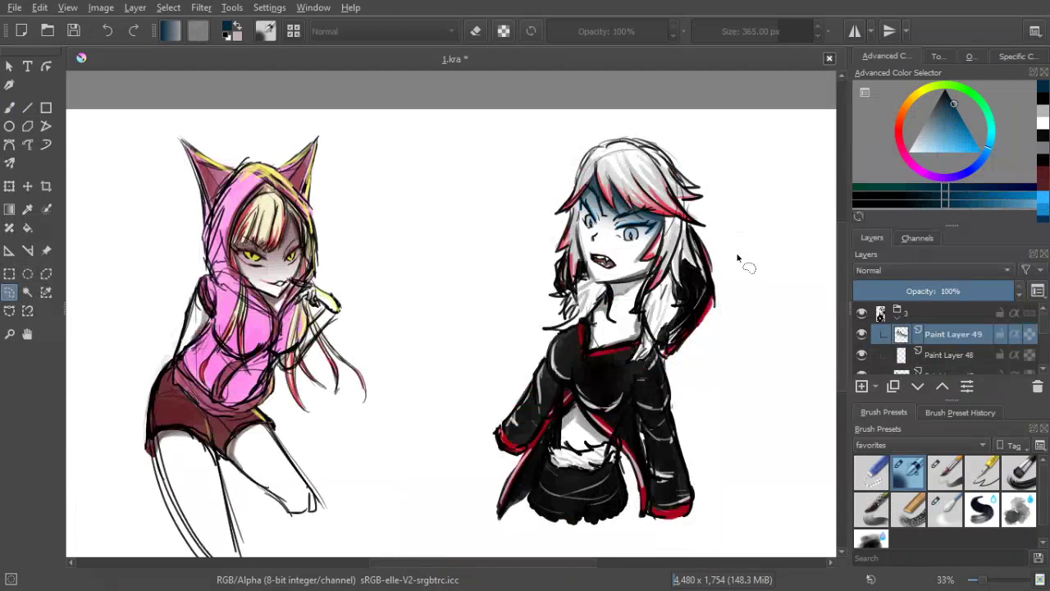
scroll(728, 231, "up", 1)
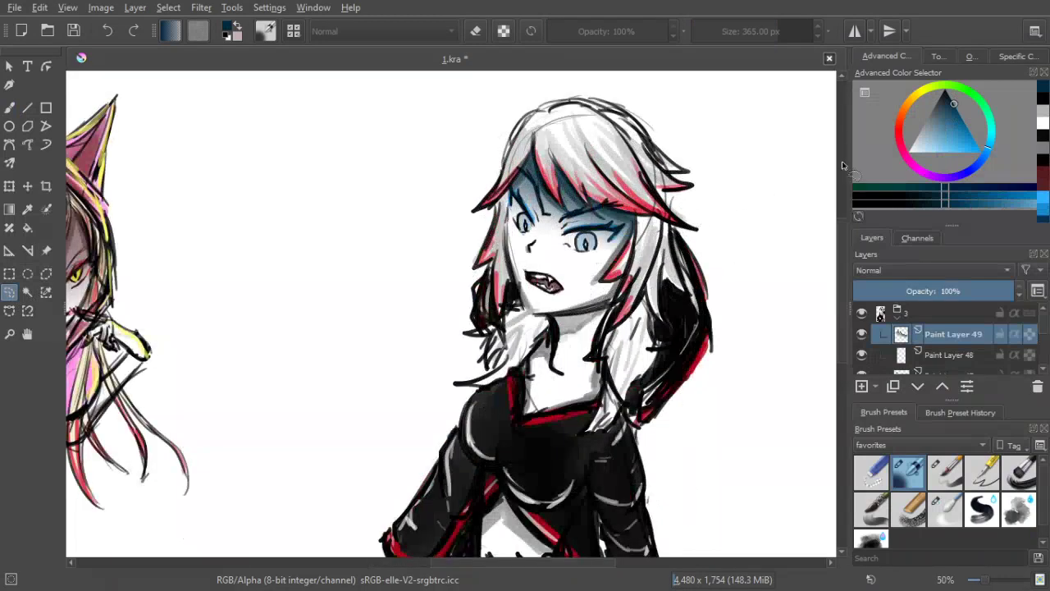
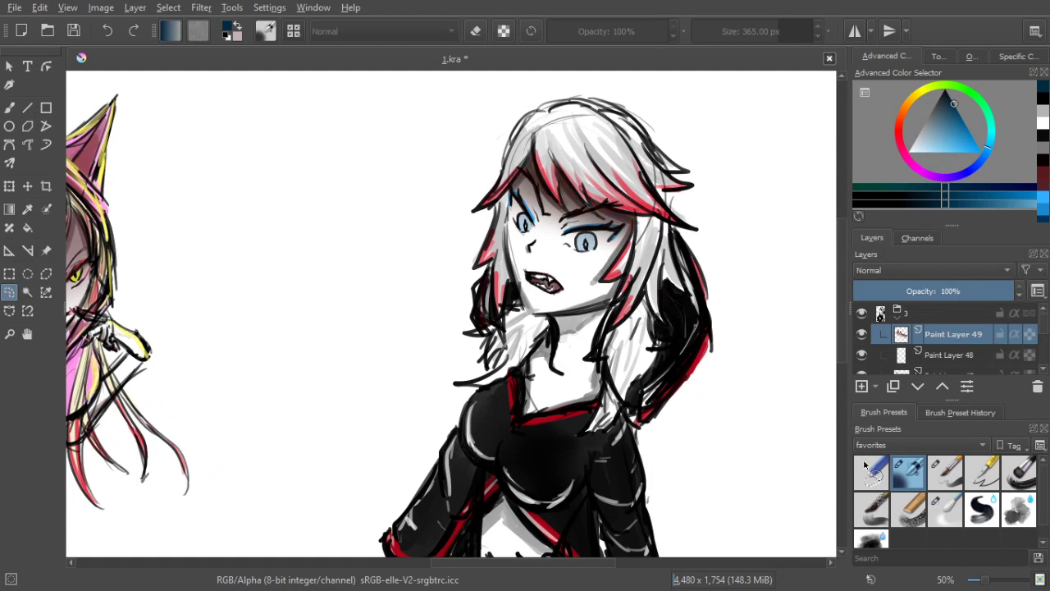
left_click_drag(712, 351, 722, 324)
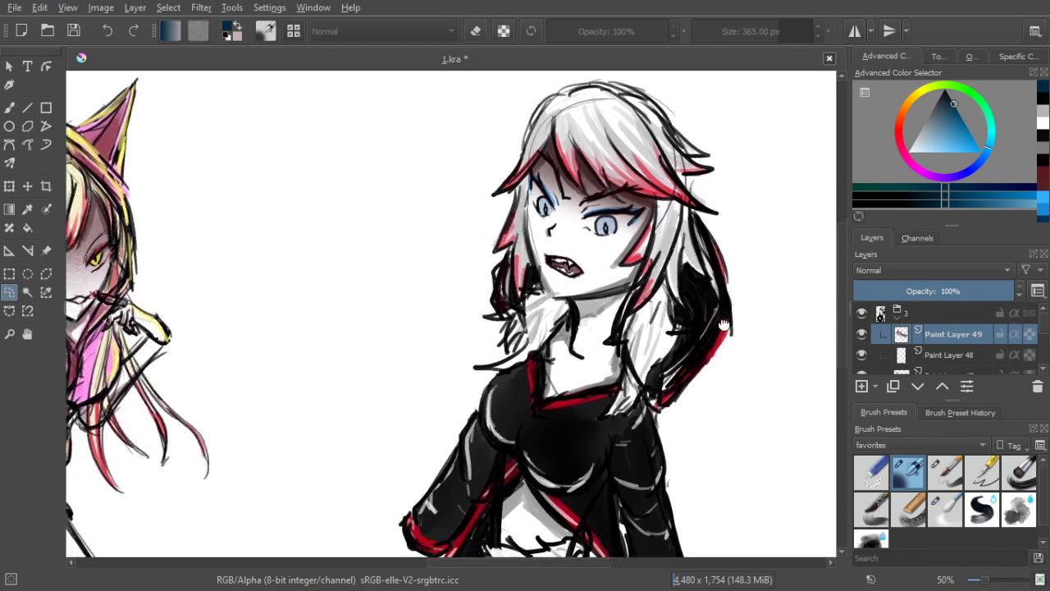
scroll(722, 324, "down", 3)
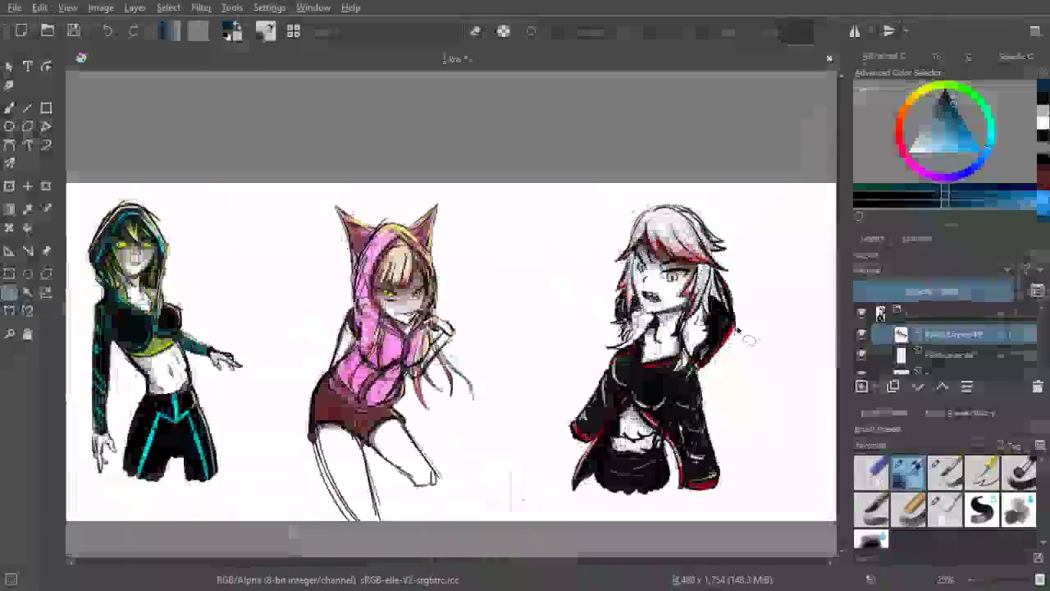
scroll(737, 330, "up", 1)
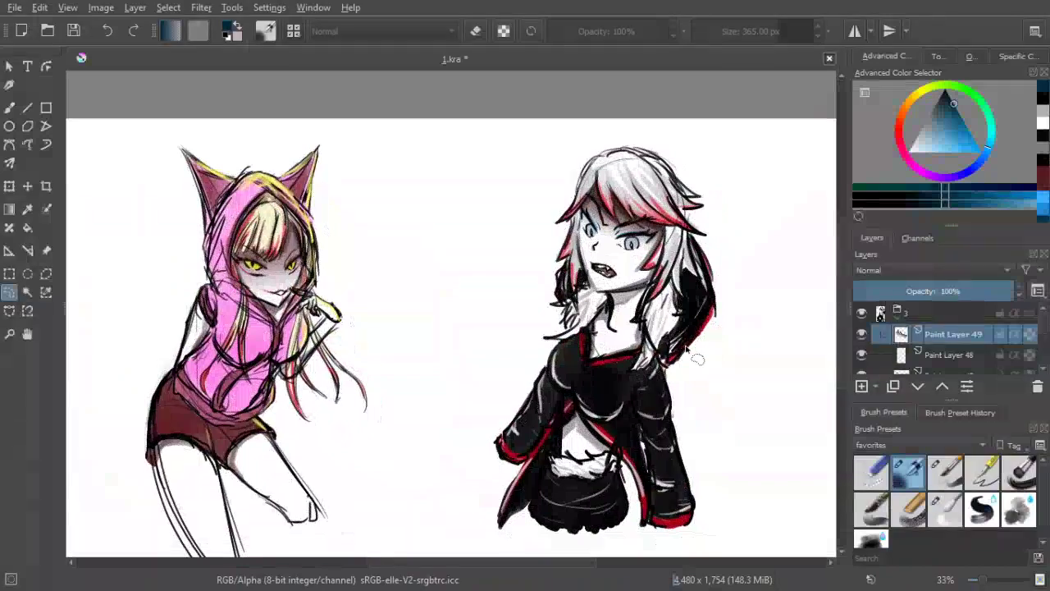
scroll(696, 358, "up", 1)
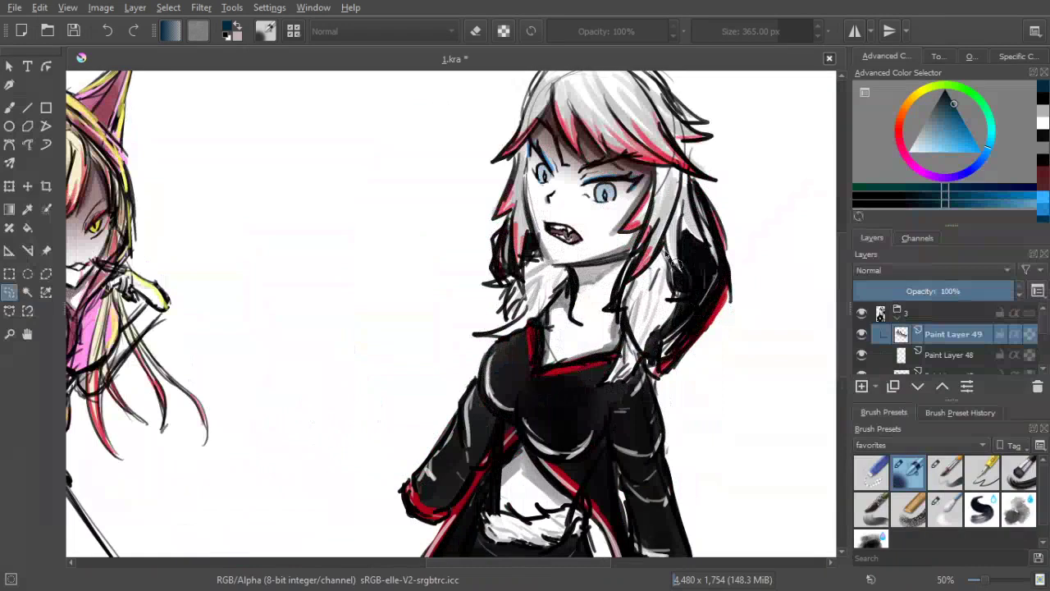
Choose the Basic-5 Size Opacity preset, set it to grey at 13 px, and shade around the eyes on Paint Layer 46
scroll(671, 258, "up", 1)
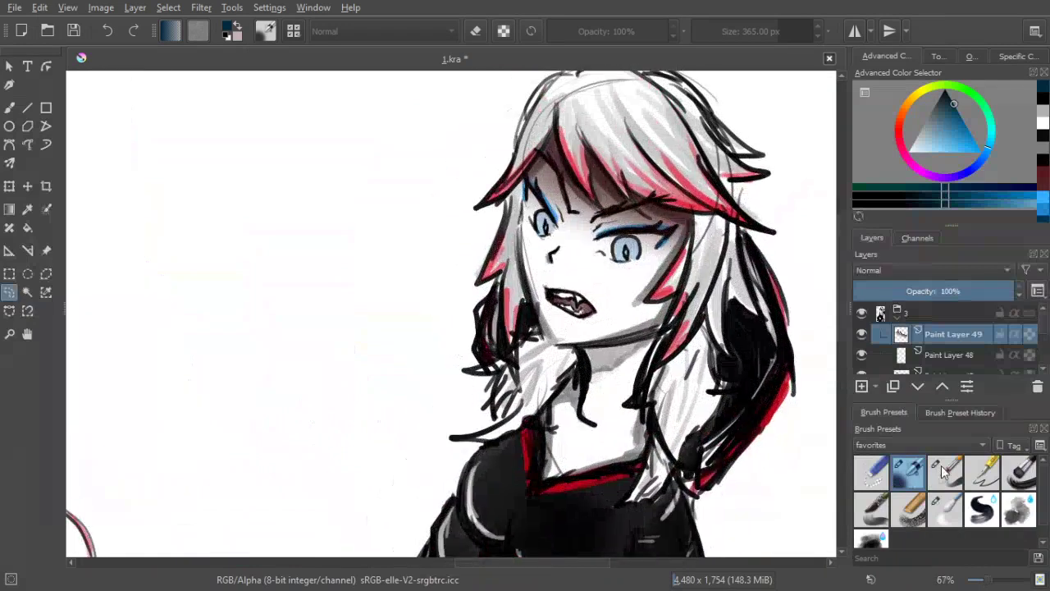
left_click(945, 472)
left_click_drag(935, 121, 915, 116)
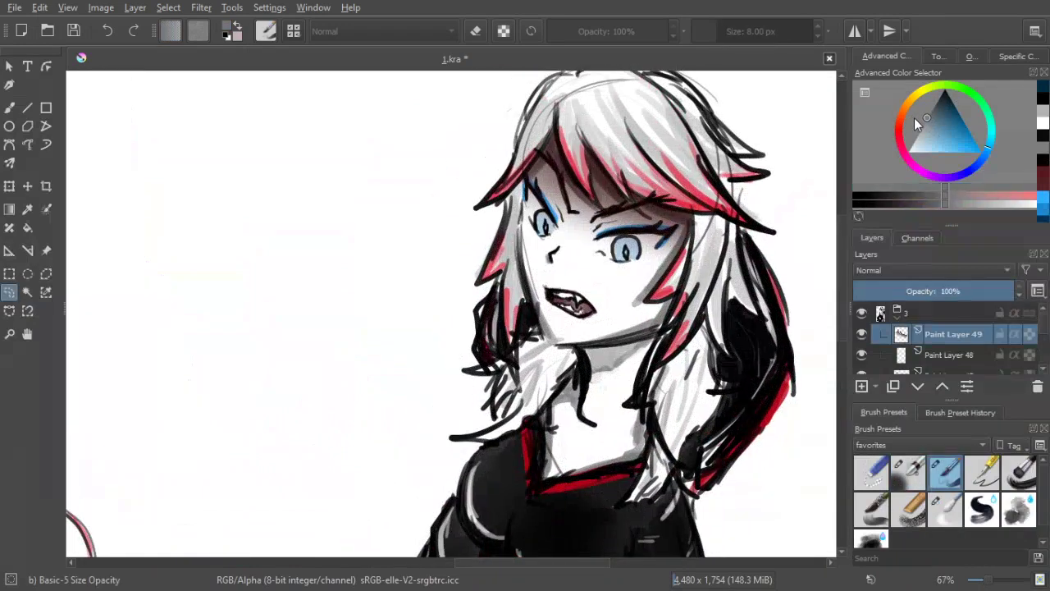
mouse_move(1044, 333)
left_mouse_down()
mouse_move(1043, 362)
mouse_move(1043, 347)
left_mouse_up()
left_click(956, 354)
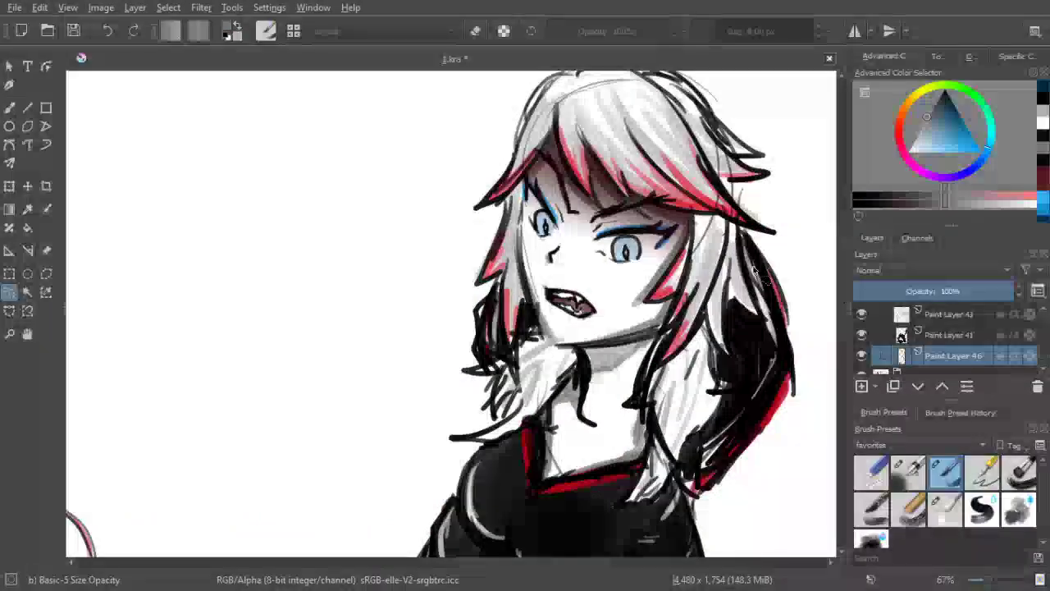
left_click(9, 107)
key("bracketright")
key("bracketright")
key("bracketright")
left_click_drag(531, 192, 536, 199)
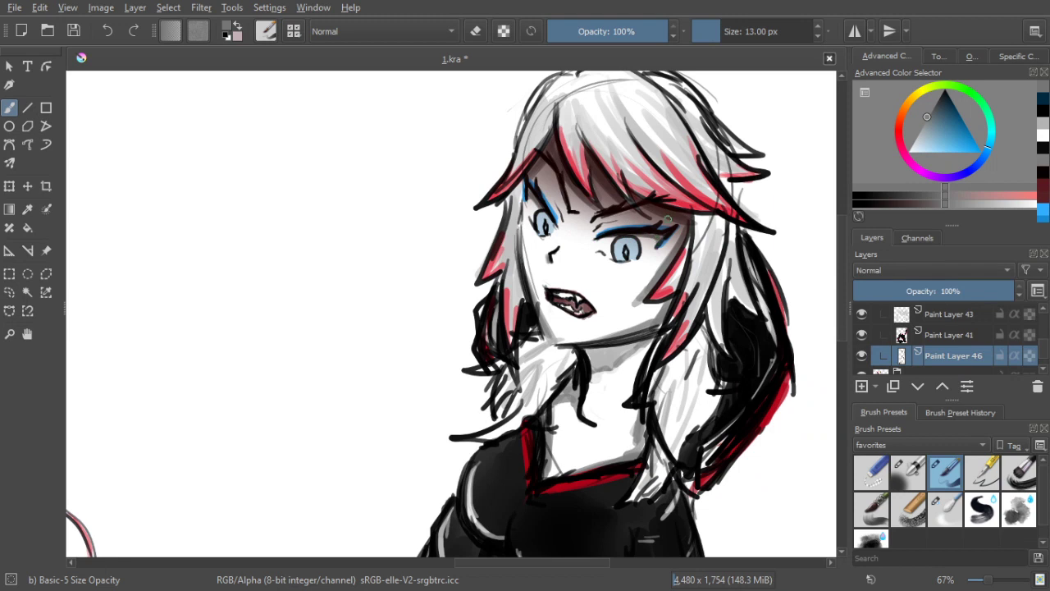
scroll(665, 231, "down", 2)
left_click_drag(695, 264, 659, 223)
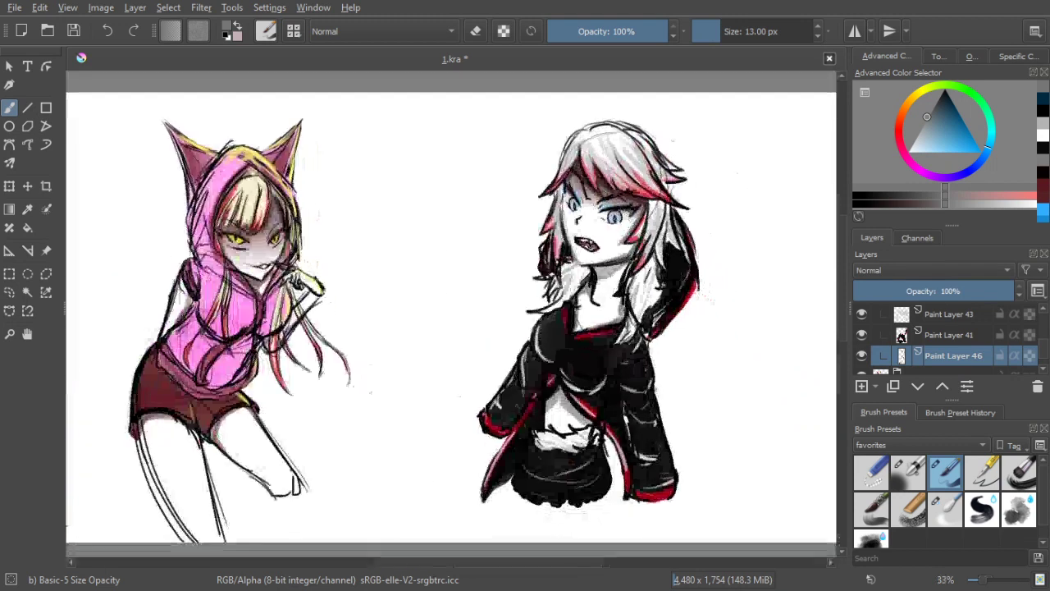
scroll(656, 234, "up", 1)
left_click_drag(644, 296, 638, 275)
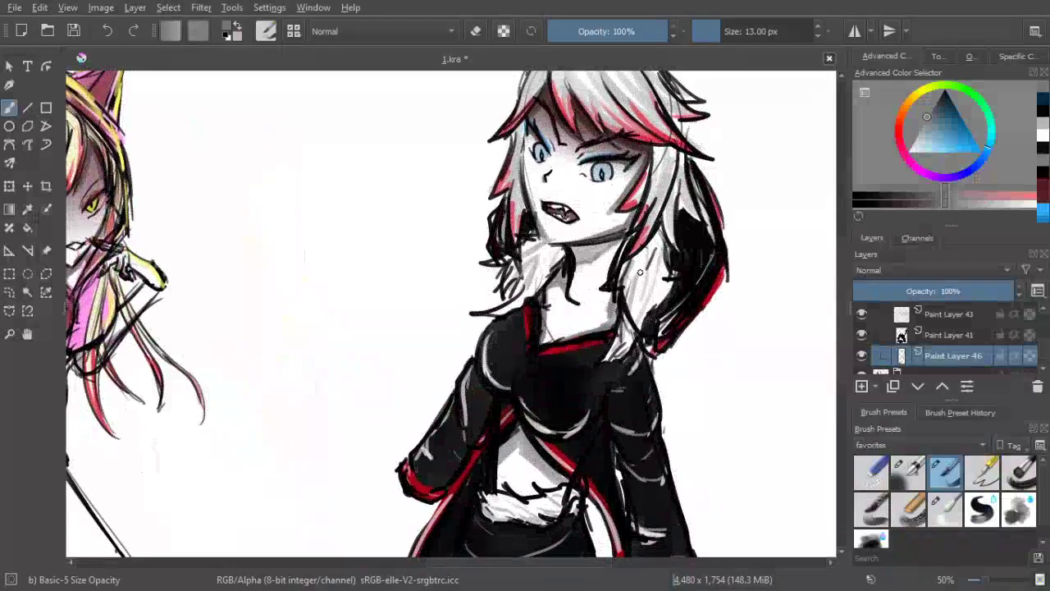
scroll(640, 273, "down", 1)
key("bracketright")
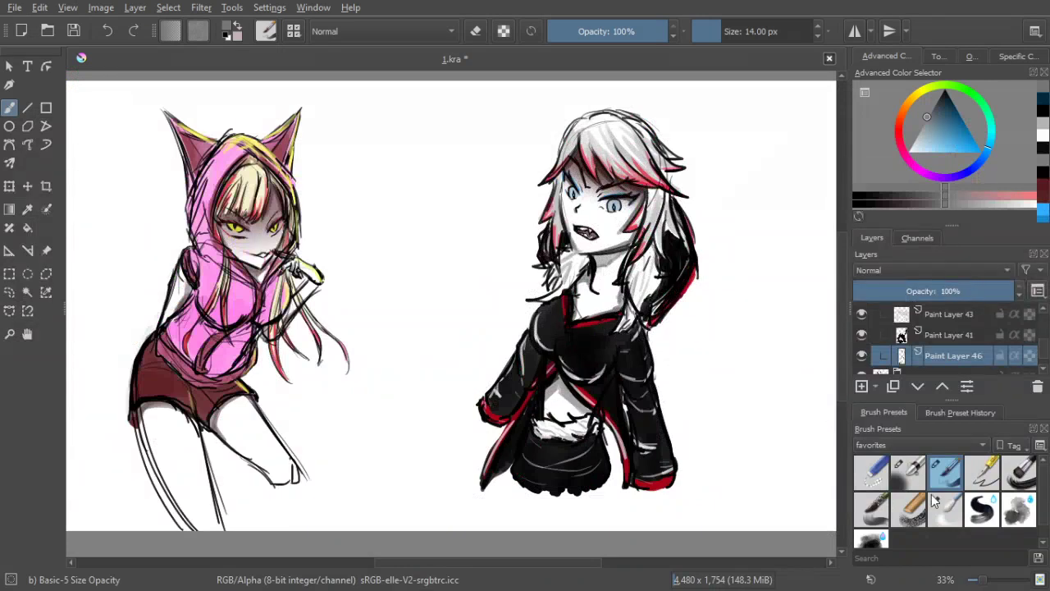
Choose the Airbrush Soft preset, add a new paint layer above Paint Layer 49, and set the color to light blue
left_click(911, 474)
scroll(964, 331, "up", 3)
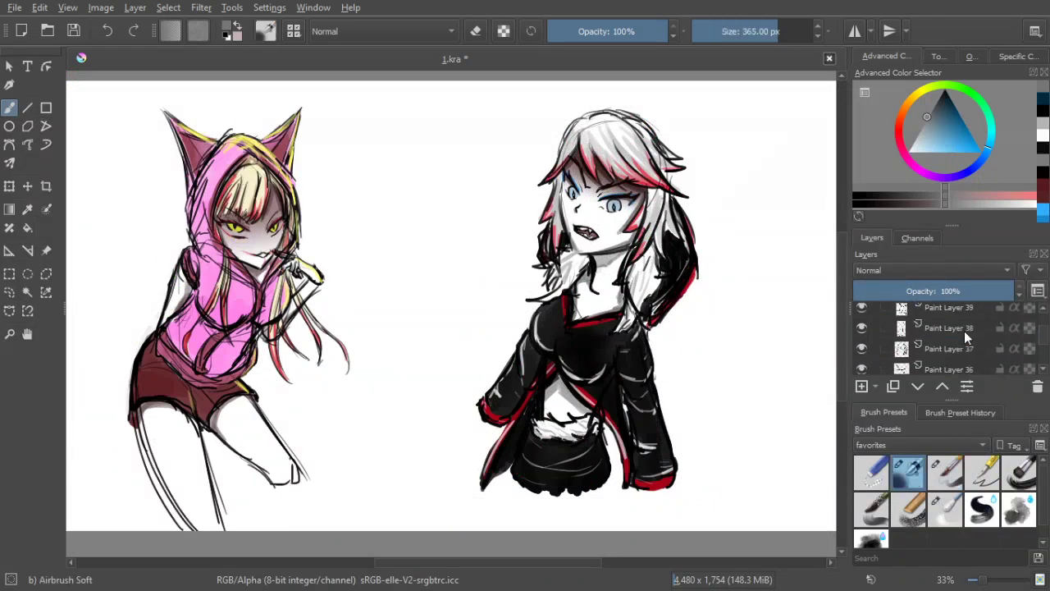
left_click(959, 338)
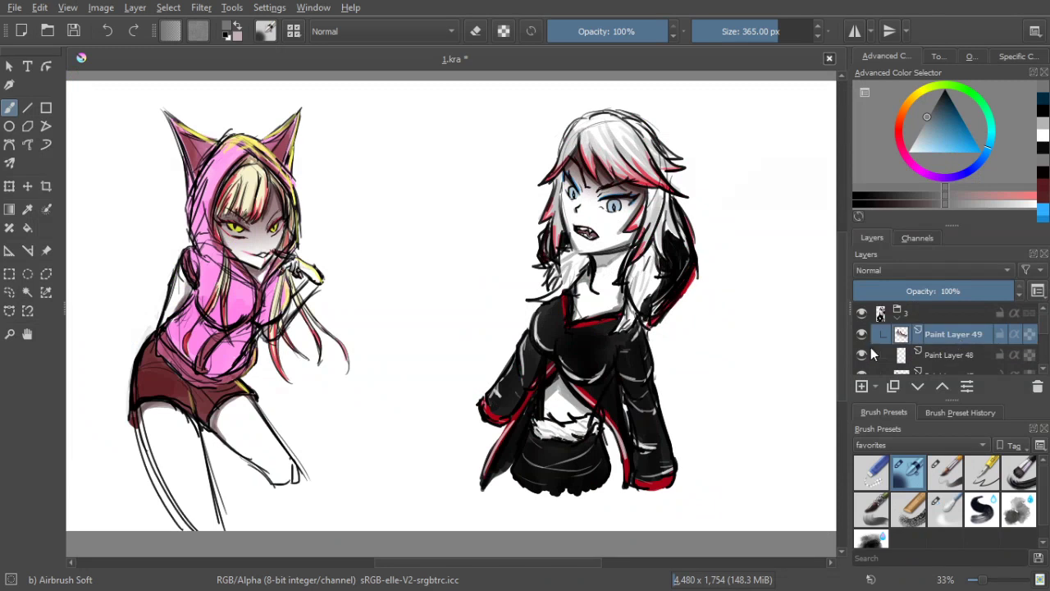
left_click(861, 387)
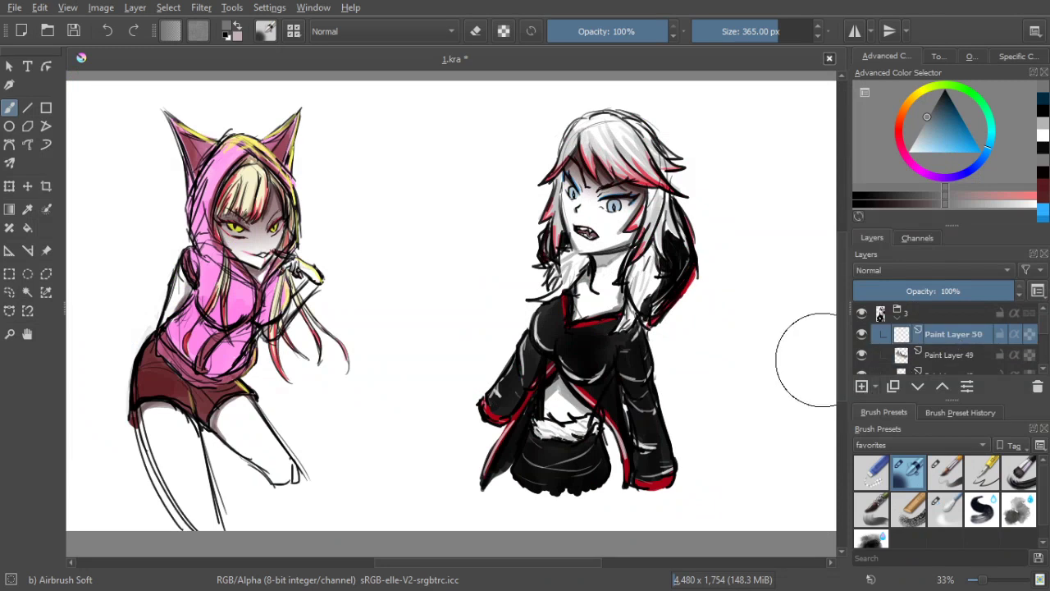
left_click(936, 151)
Try airbrushing light blue over the hair lock beside the hood with a 246 px brush, and undo it
key("bracketleft")
key("bracketleft")
key("bracketleft")
key("bracketleft")
key("bracketleft")
key("bracketleft")
left_click_drag(641, 289, 644, 273)
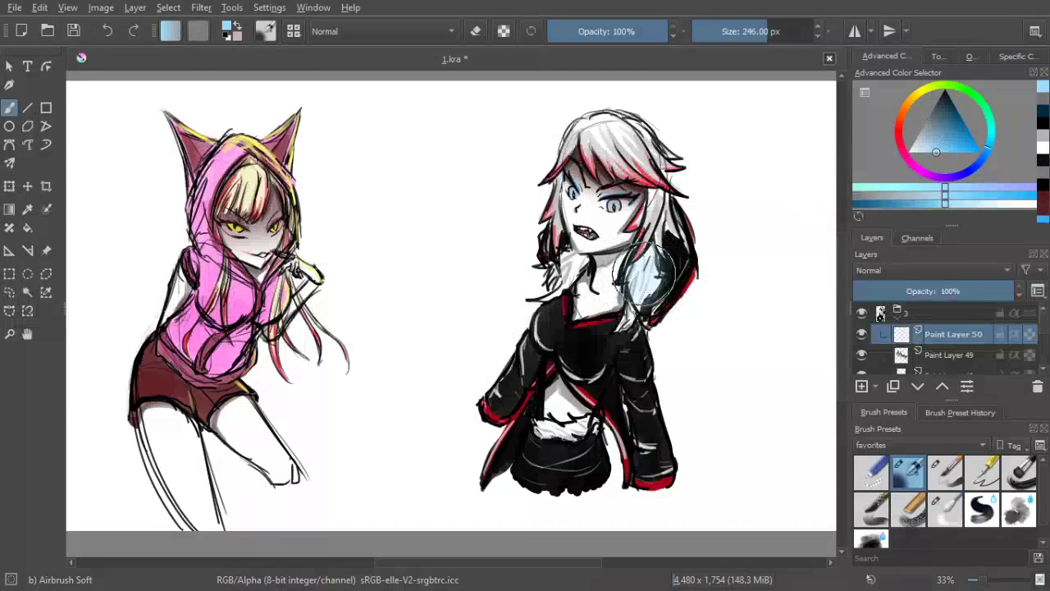
key("ctrl+z")
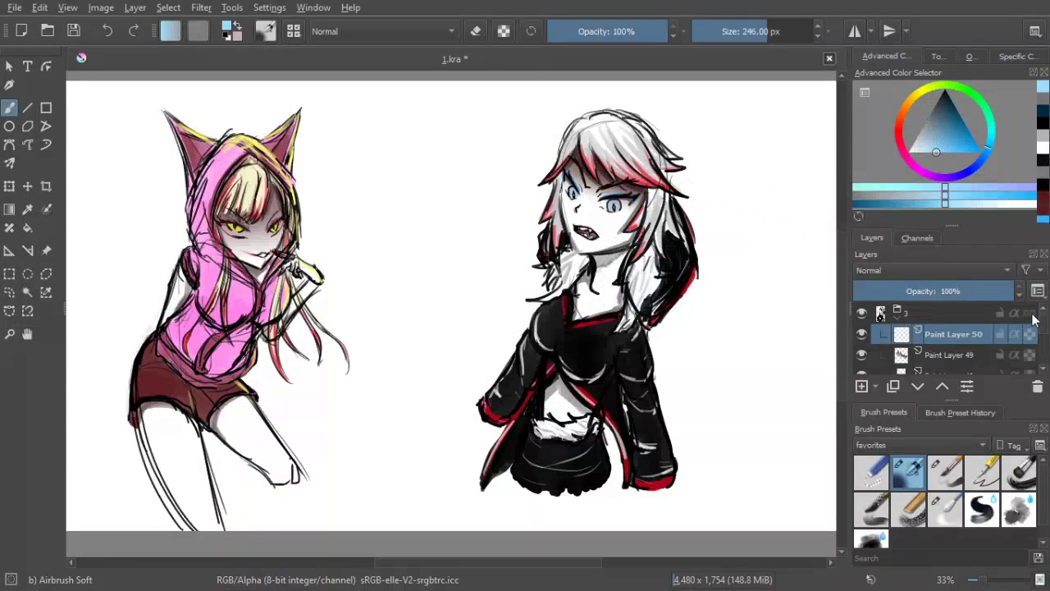
Add a new paint layer directly above Paint Layer 46
scroll(951, 337, "down", 5)
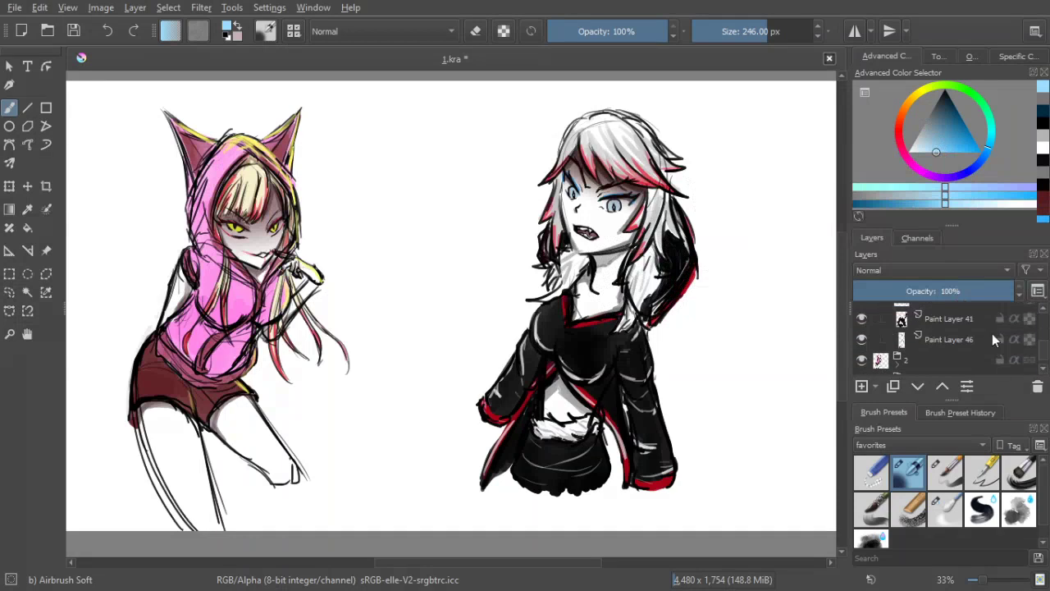
left_click(951, 338)
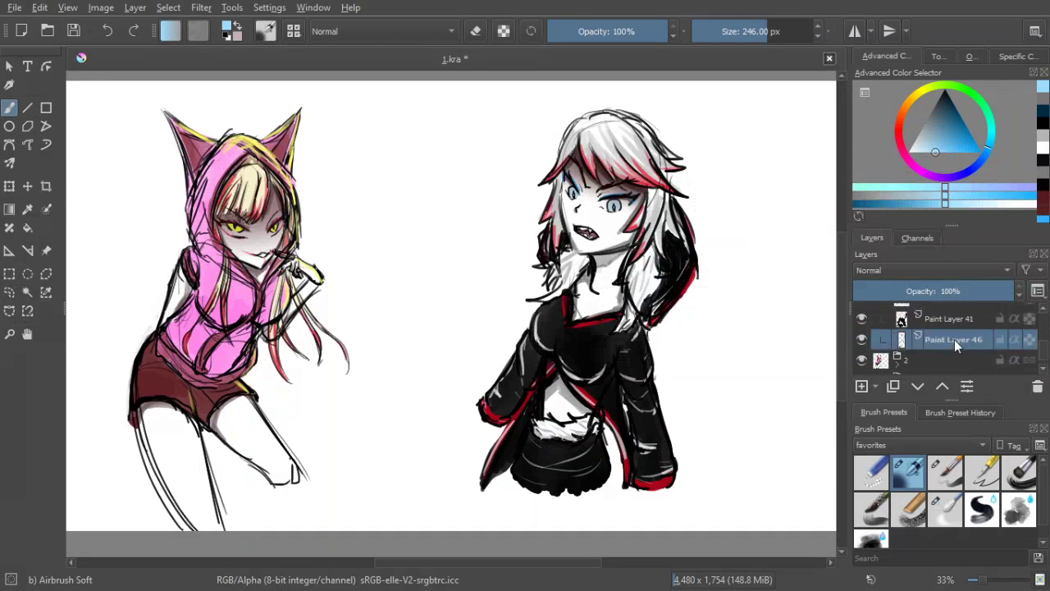
left_click(862, 386)
Try airbrushing light blue over the hair locks at both shoulders, reducing the brush to 176 px, and undo the strokes
key("bracketleft")
key("bracketleft")
key("bracketleft")
key("bracketleft")
key("bracketleft")
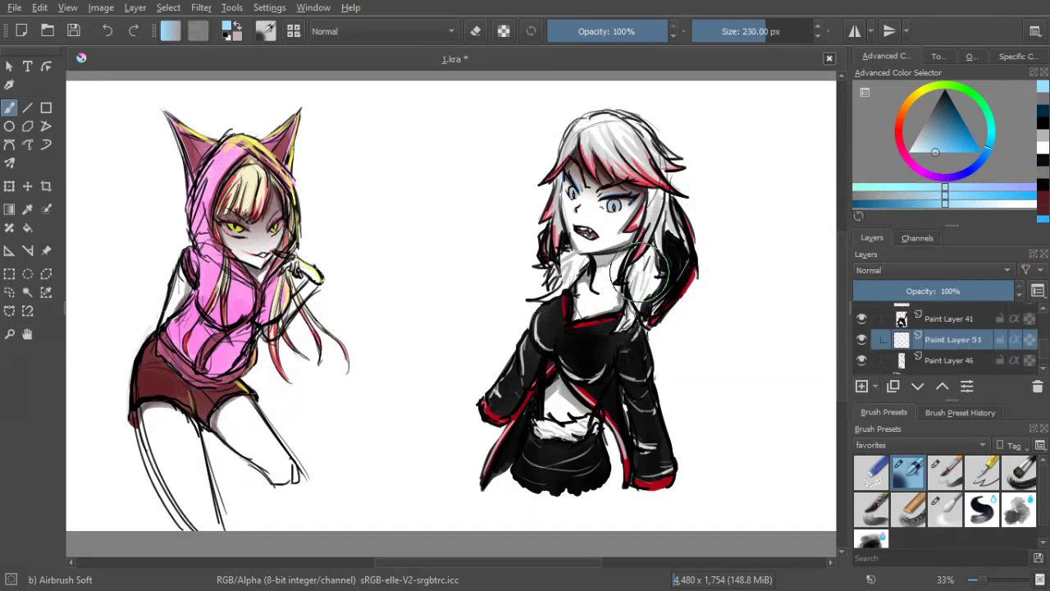
left_click_drag(643, 263, 644, 282)
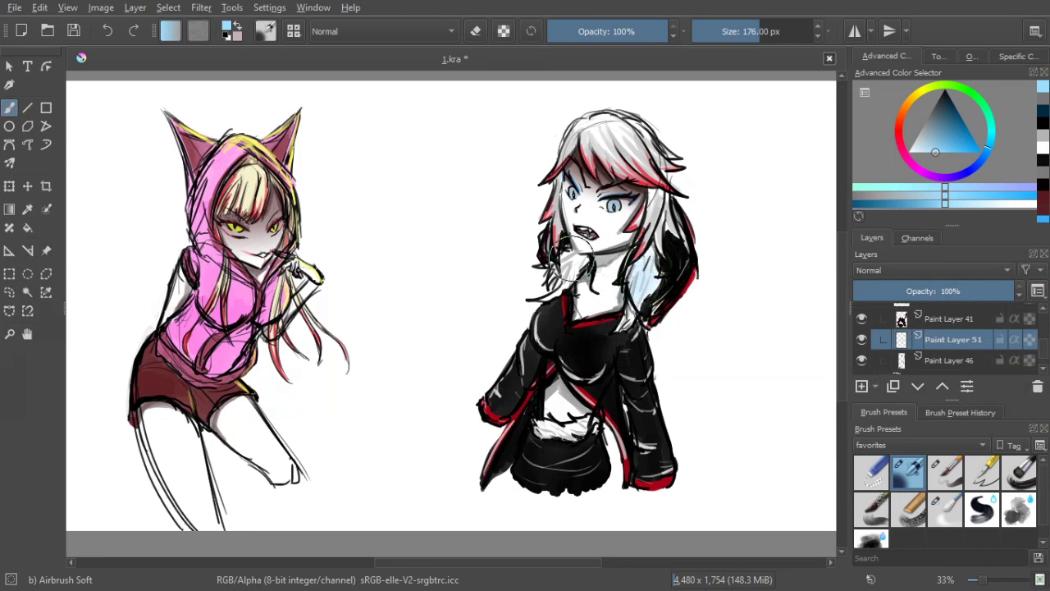
left_click_drag(572, 267, 576, 263)
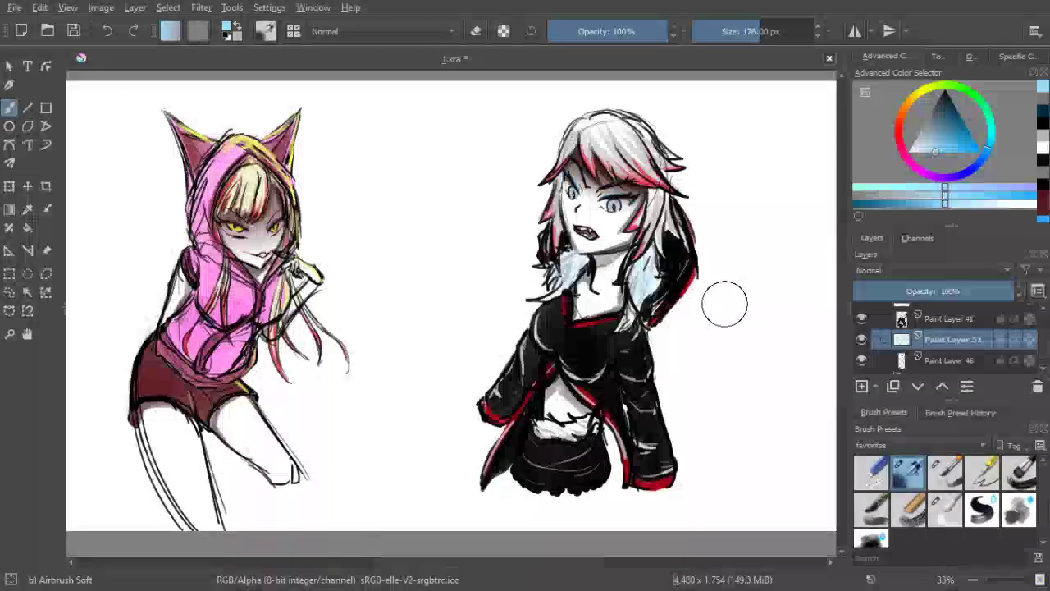
key("ctrl+z")
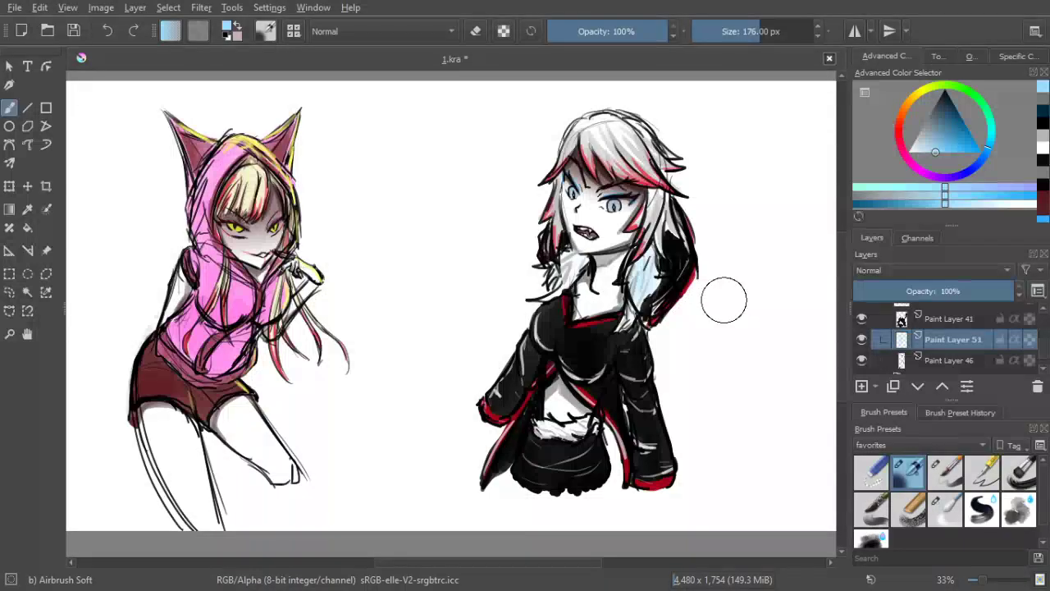
key("ctrl+z")
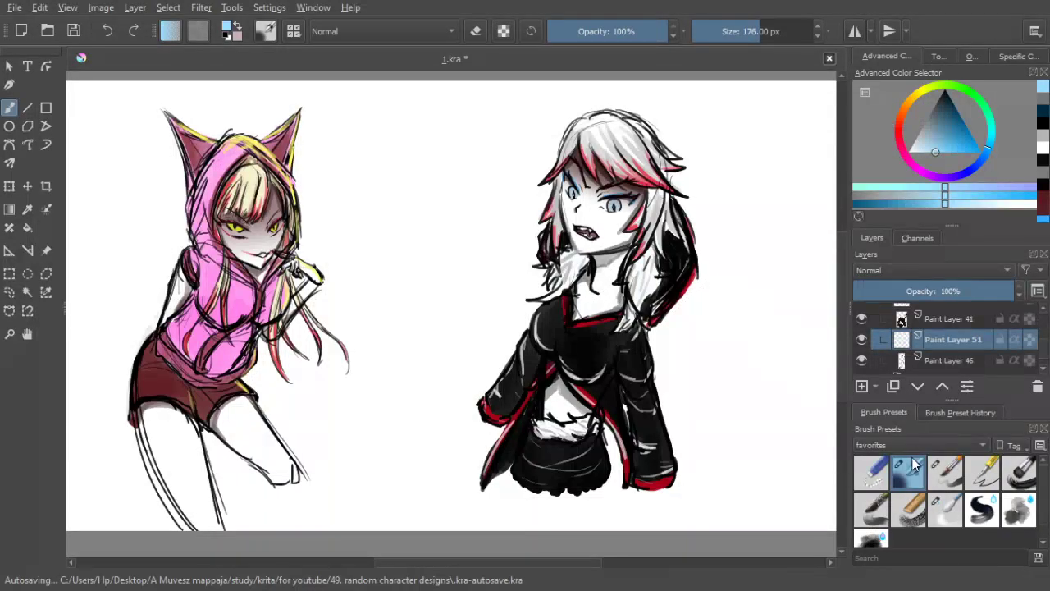
Choose the Basic-5 Size Opacity preset with a very pale blue at 55 px and tint the hair lock beside the hood
left_click(938, 473)
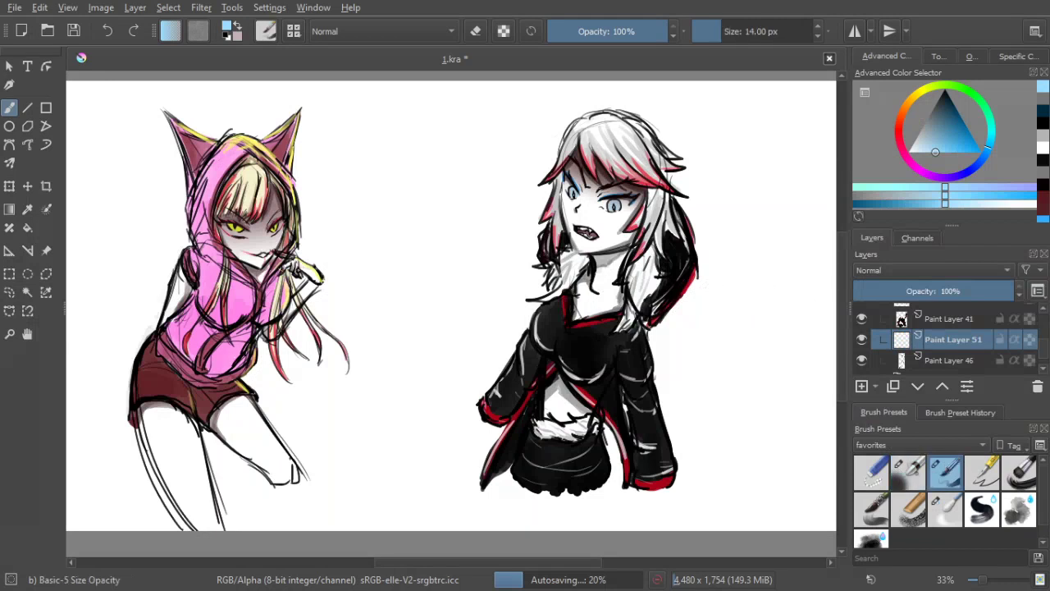
left_click_drag(955, 145, 921, 161)
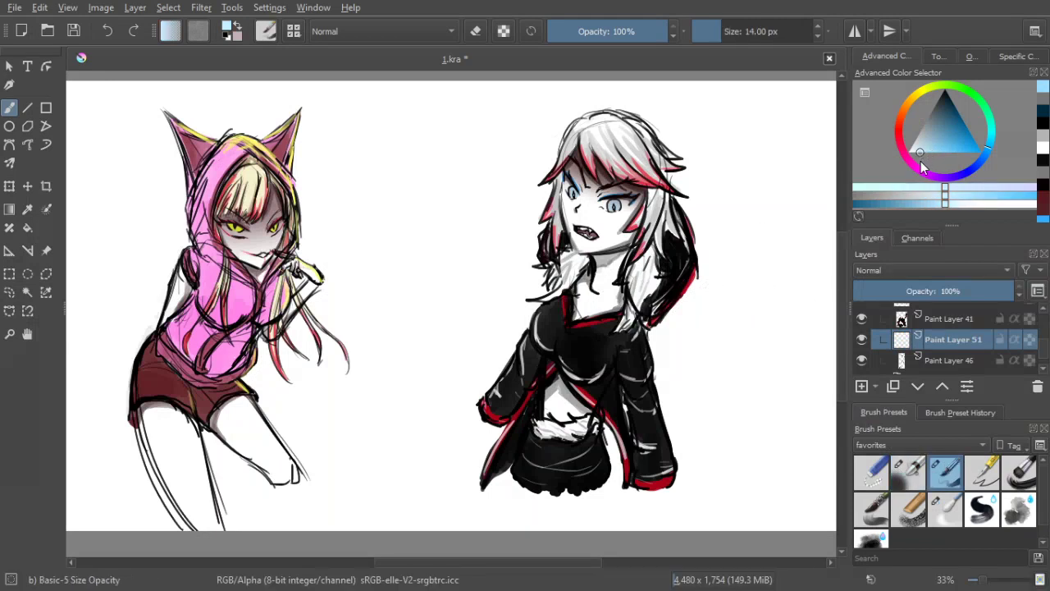
key("bracketright")
key("bracketright")
key("bracketright")
key("bracketright")
key("bracketright")
key("bracketright")
key("bracketright")
key("bracketright")
key("bracketright")
key("bracketright")
key("bracketright")
key("bracketright")
mouse_move(625, 325)
left_mouse_down()
mouse_move(633, 315)
mouse_move(613, 280)
left_mouse_up()
scroll(692, 279, "up", 1)
key("bracketright")
key("bracketright")
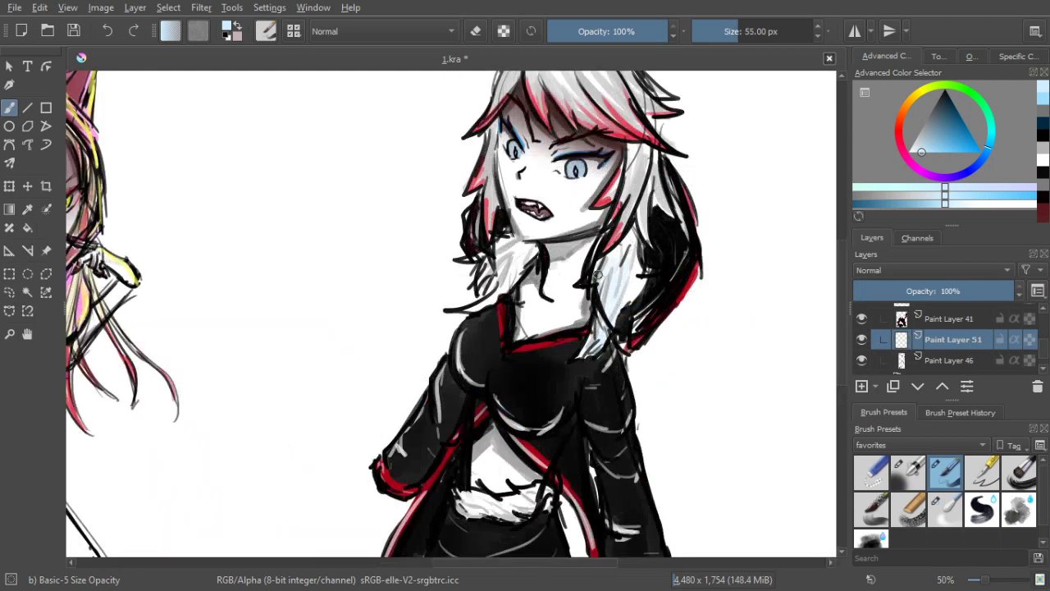
Brush pale blue over the remaining hair locks at both shoulders and onto the fur waistband
mouse_move(630, 264)
left_mouse_down()
mouse_move(633, 299)
mouse_move(642, 287)
mouse_move(691, 311)
left_mouse_up()
mouse_move(551, 269)
left_mouse_down()
mouse_move(528, 278)
mouse_move(582, 271)
mouse_move(541, 319)
mouse_move(513, 328)
mouse_move(532, 295)
left_mouse_up()
left_click_drag(630, 338, 621, 322)
scroll(618, 322, "down", 2)
scroll(623, 321, "up", 1)
left_click_drag(550, 442, 538, 438)
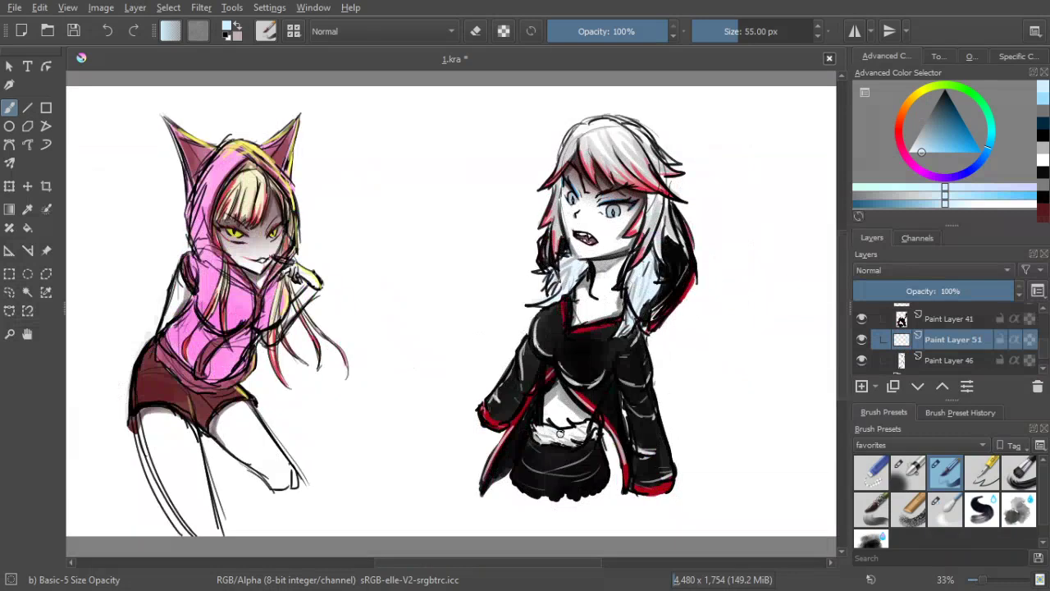
Brush more pale blue over the character's fur waistband
left_click_drag(575, 437, 552, 439)
scroll(575, 312, "up", 2)
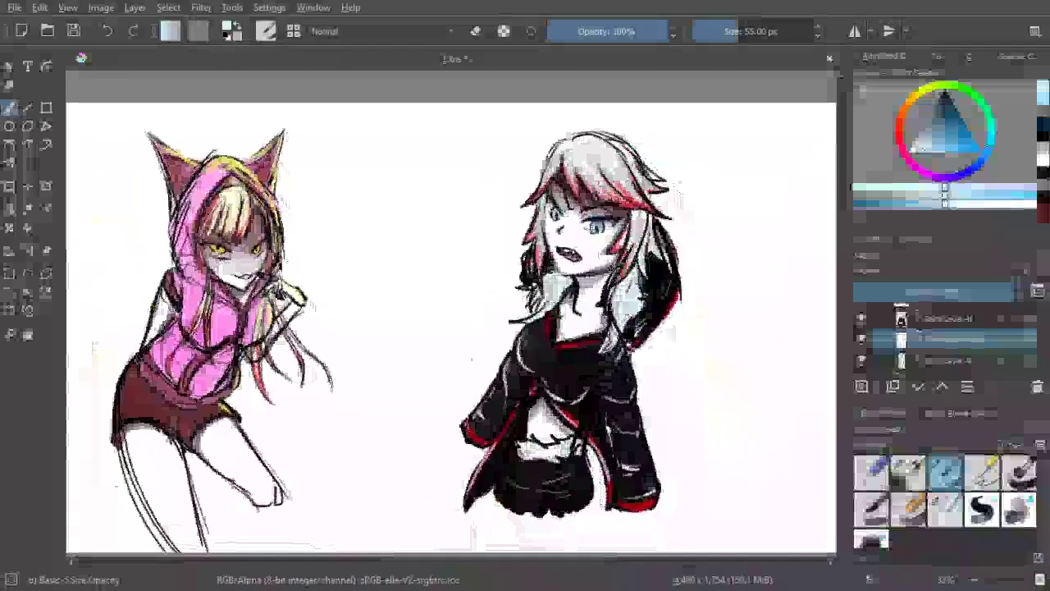
scroll(650, 285, "down", 1)
scroll(651, 286, "up", 2)
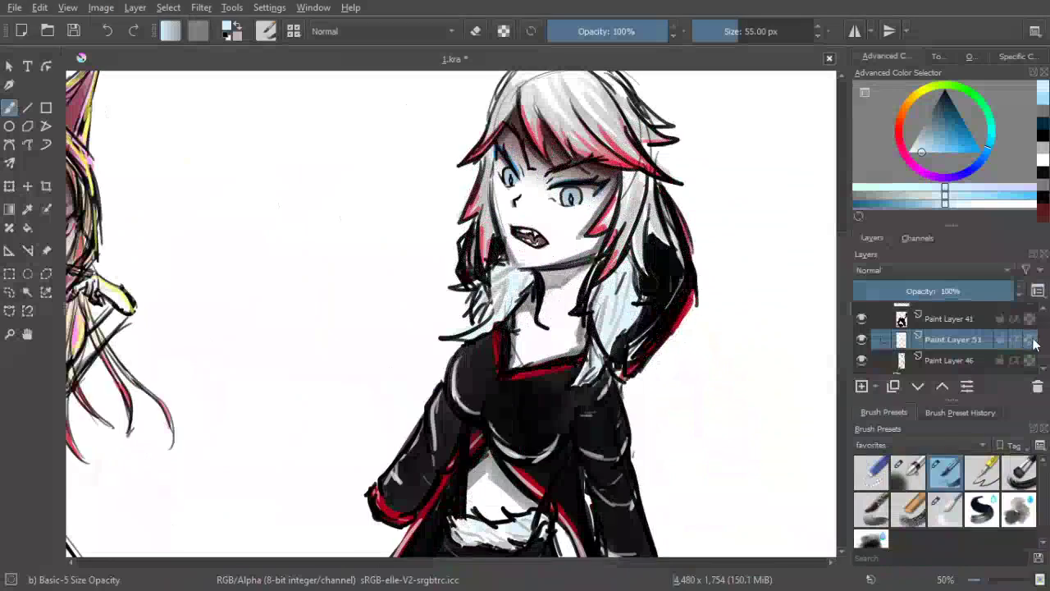
Add a new paint layer directly above Paint Layer 50 and set the brush to black at 13 px
scroll(1034, 340, "up", 3)
left_click(959, 335)
left_click(868, 386)
left_click_drag(949, 115, 947, 54)
key("bracketleft")
key("bracketleft")
key("bracketleft")
key("bracketleft")
key("bracketleft")
key("bracketleft")
key("bracketleft")
key("bracketleft")
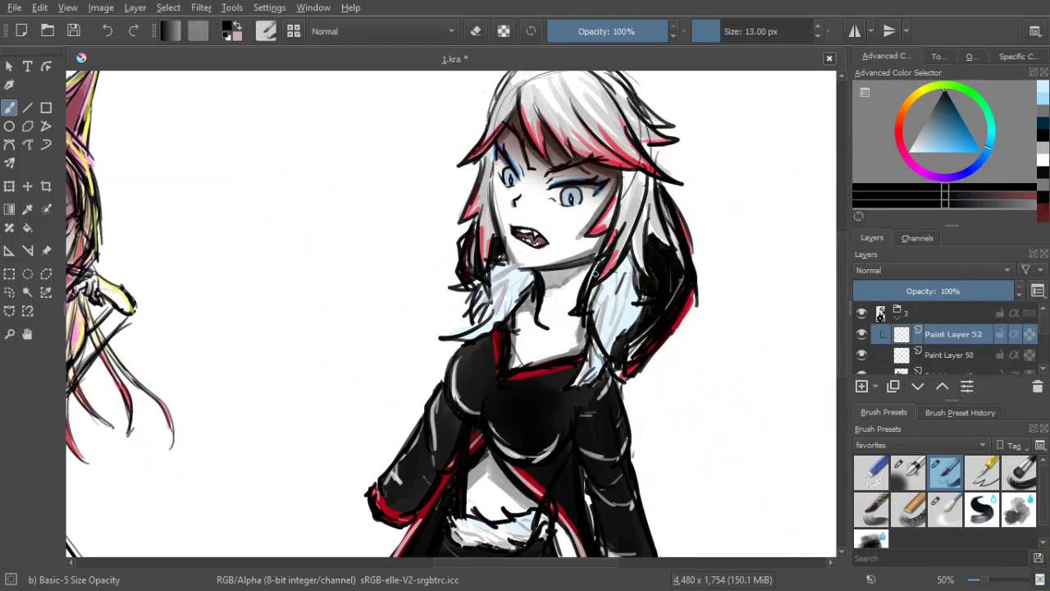
Draw thin black strand lines in the pale blue hair locks at both shoulders, undoing and redrawing the first stroke
left_click_drag(599, 289, 591, 315)
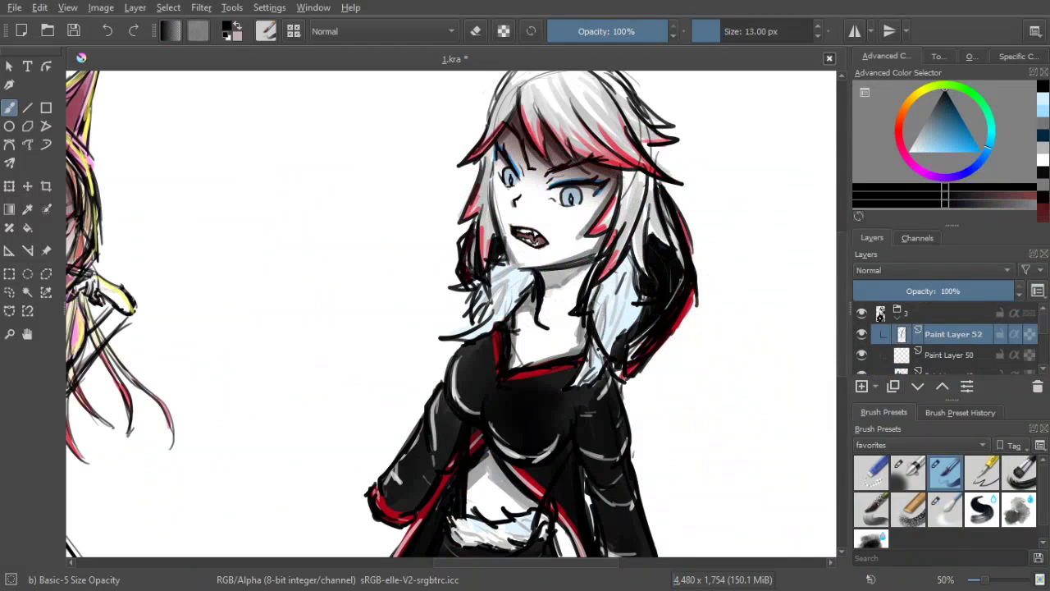
key("ctrl+z")
left_click_drag(606, 307, 592, 354)
left_click_drag(621, 297, 609, 327)
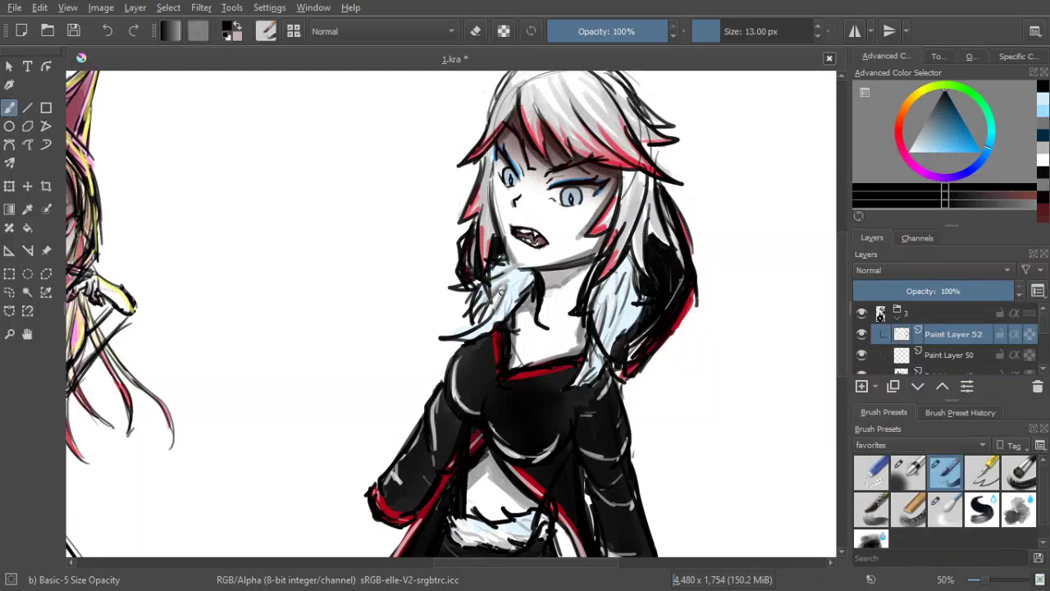
left_click_drag(526, 280, 522, 292)
Draw thin black fur lines across the middle and lower edge of the character's waistband
scroll(530, 261, "down", 2)
scroll(531, 356, "up", 3)
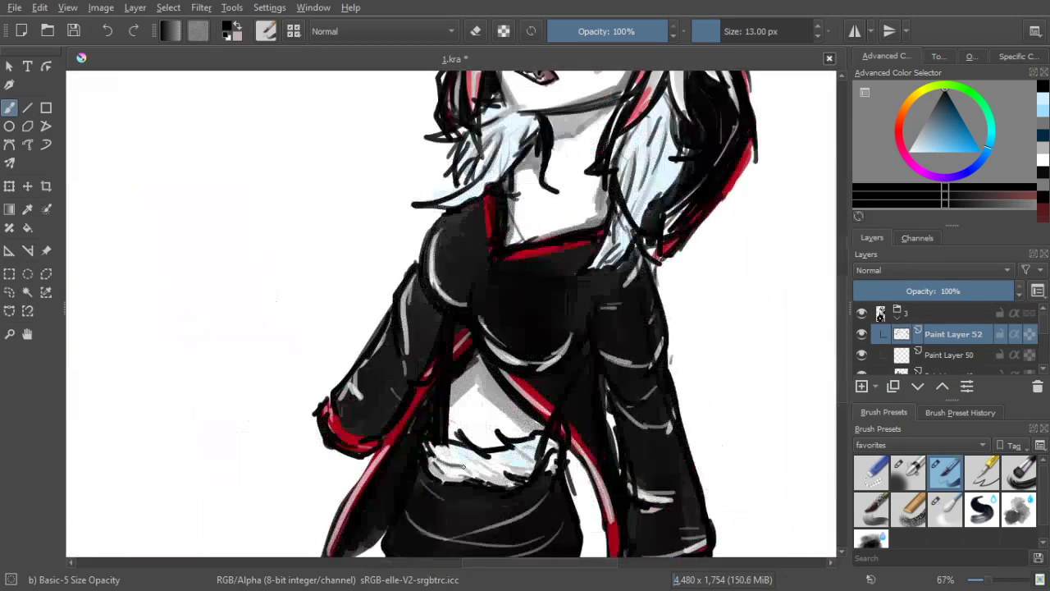
mouse_move(479, 466)
left_mouse_down()
mouse_move(501, 474)
mouse_move(531, 444)
left_mouse_up()
mouse_move(465, 483)
left_mouse_down()
mouse_move(456, 473)
mouse_move(510, 484)
left_mouse_up()
Save the document with the three characters in view
scroll(479, 410, "down", 4)
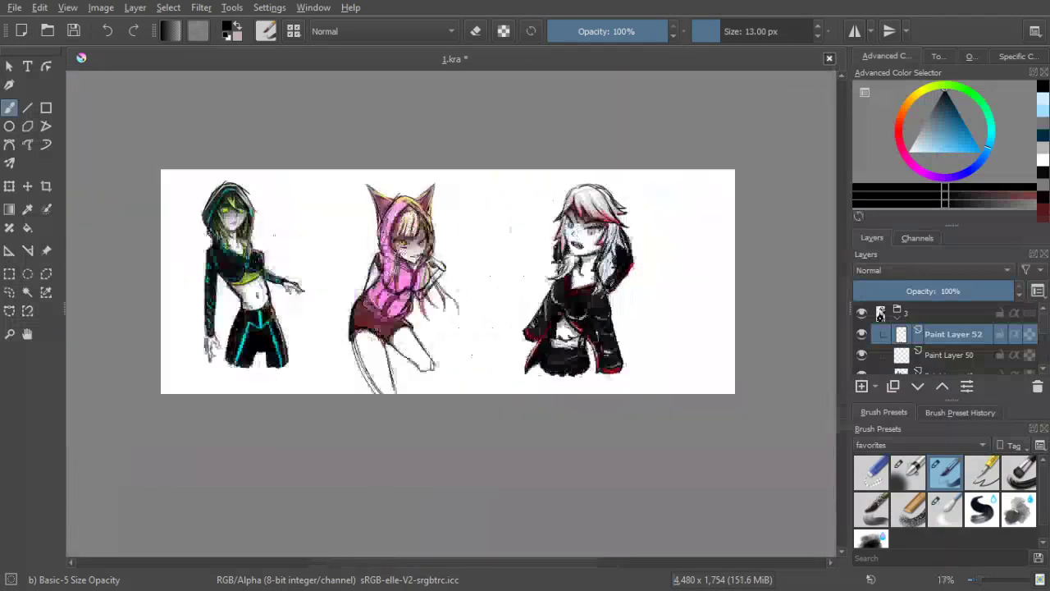
left_click_drag(534, 307, 696, 312)
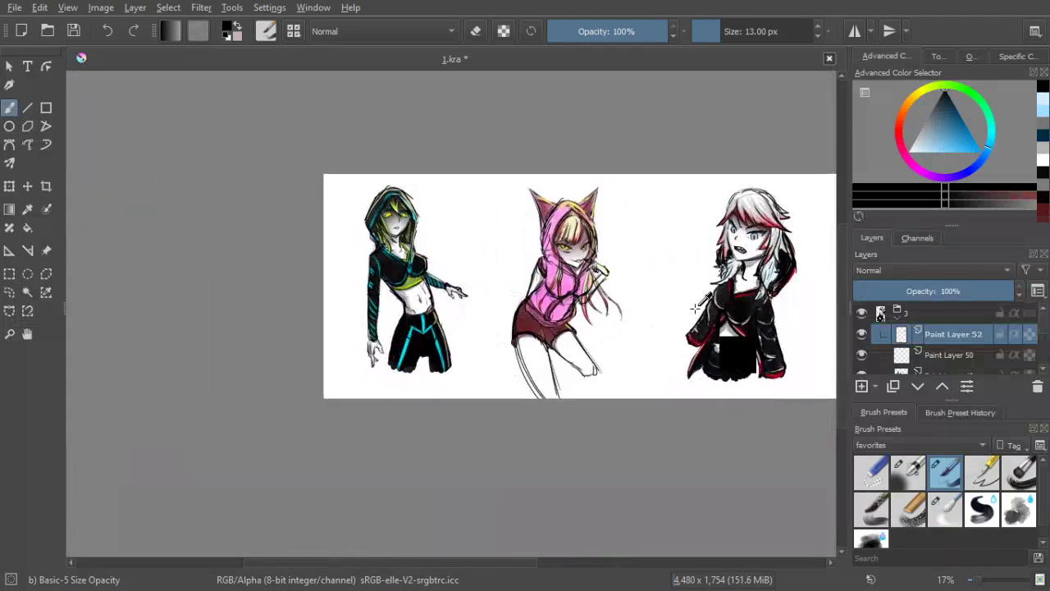
key("ctrl+s")
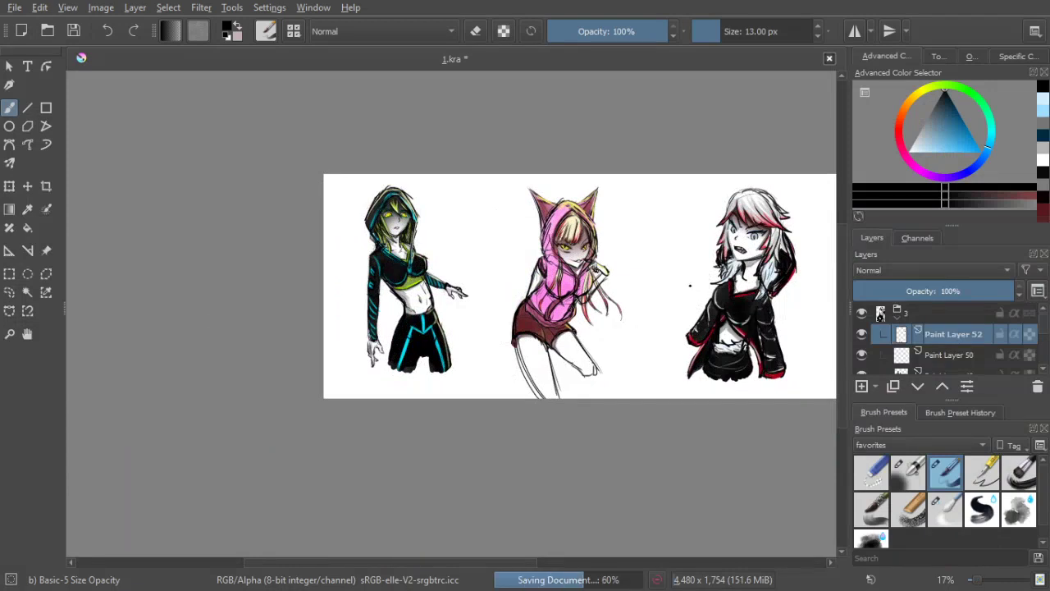
scroll(677, 262, "up", 6)
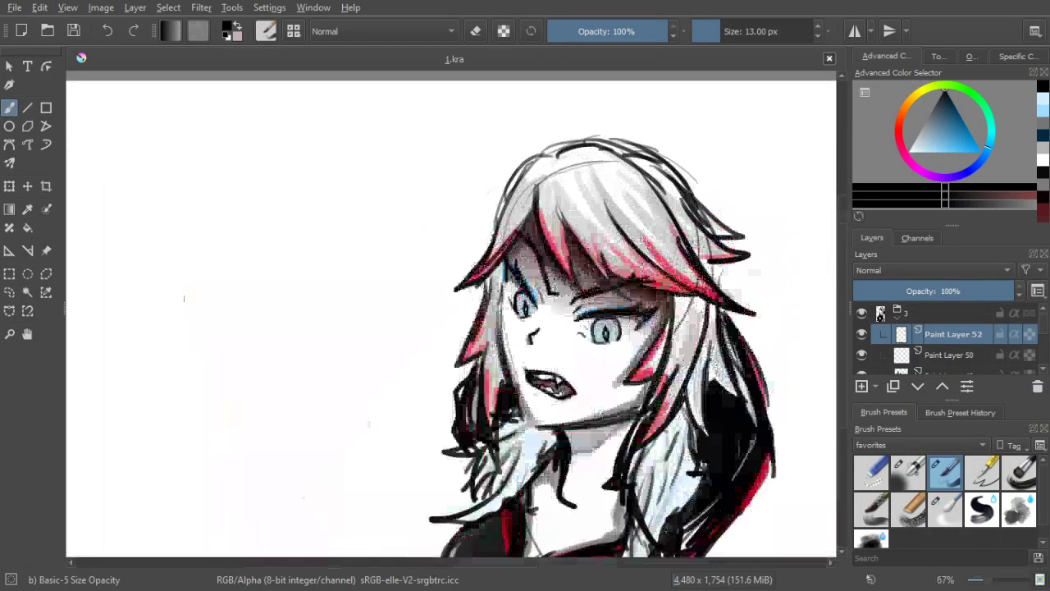
scroll(698, 301, "down", 4)
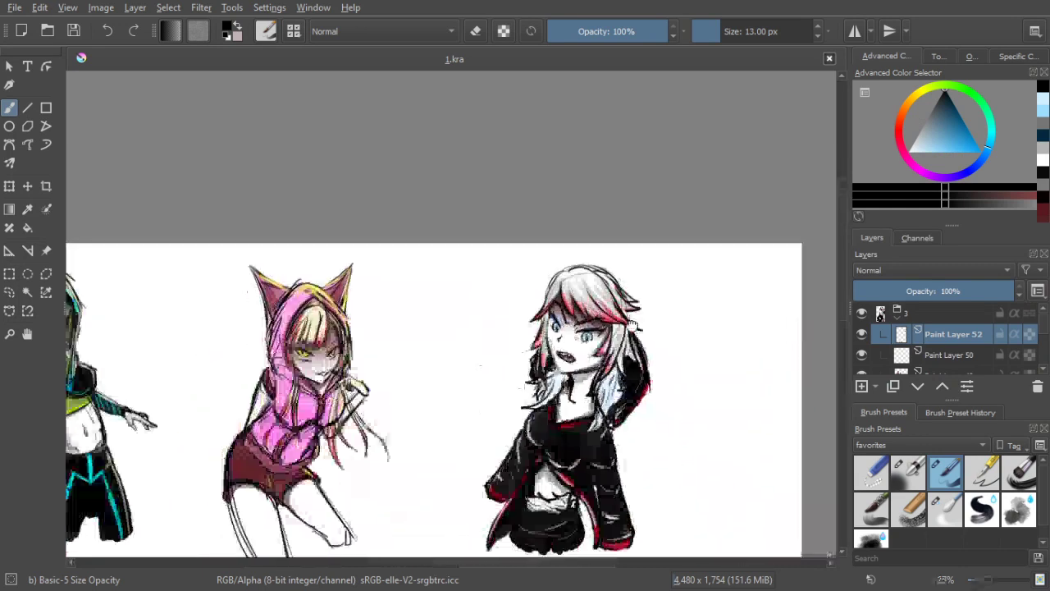
scroll(640, 293, "down", 3)
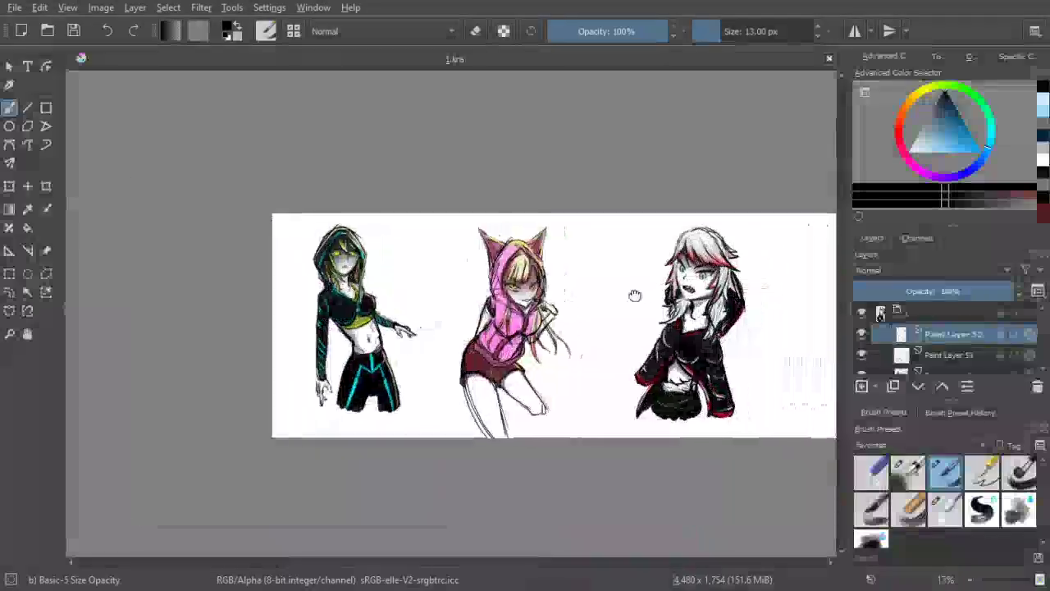